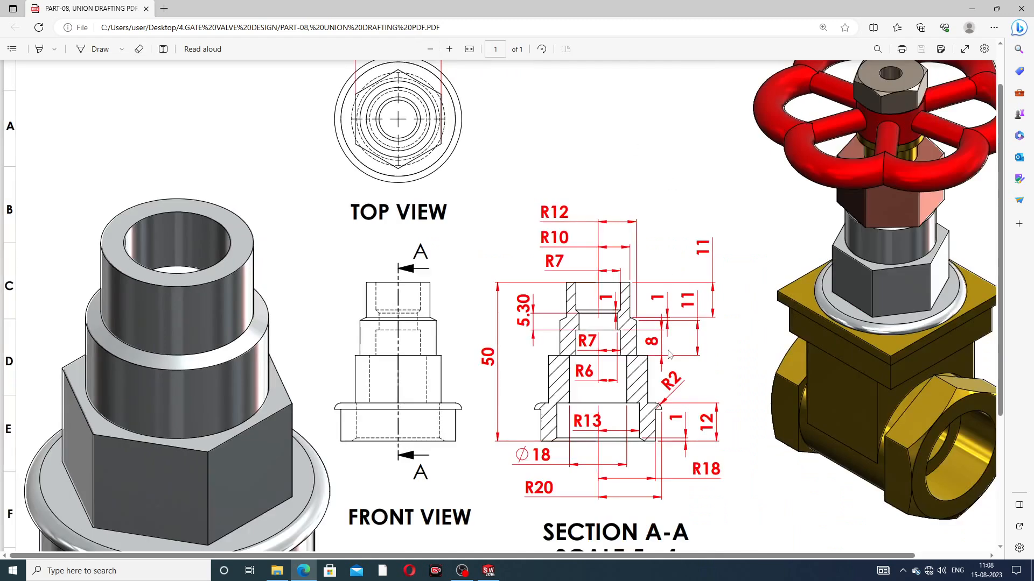
# Examine the union drafting PDF, covering the top, front and section views with their dimensions.
pyautogui.scroll(-3, 689, 412)
pyautogui.scroll(2, 667, 237)
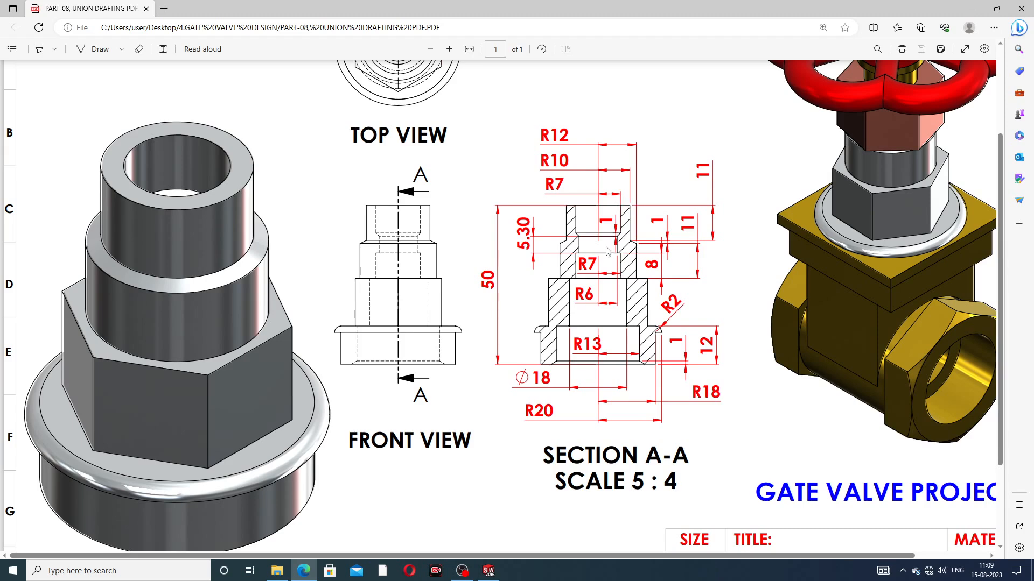
pyautogui.scroll(3, 607, 252)
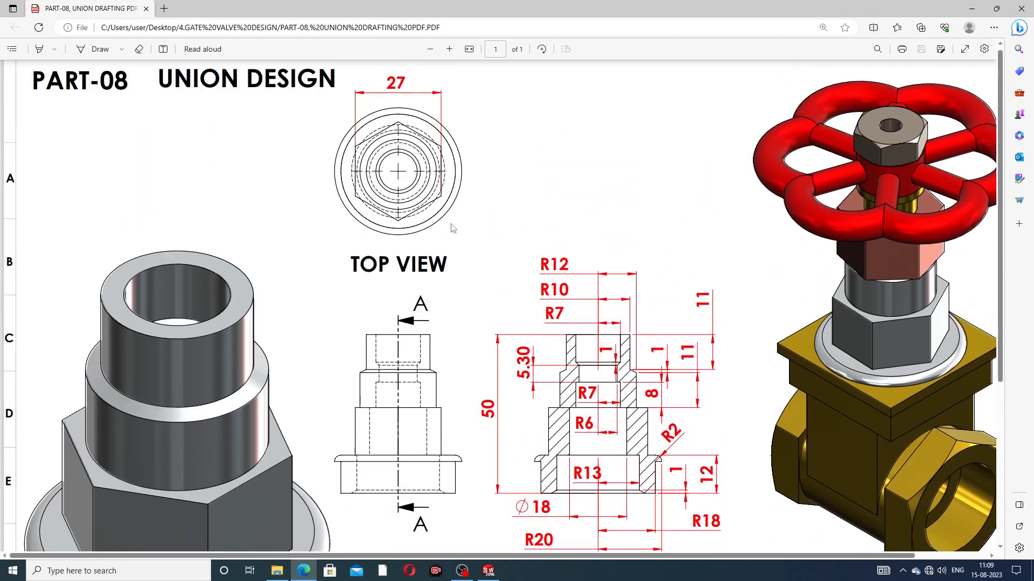
pyautogui.scroll(-3, 377, 290)
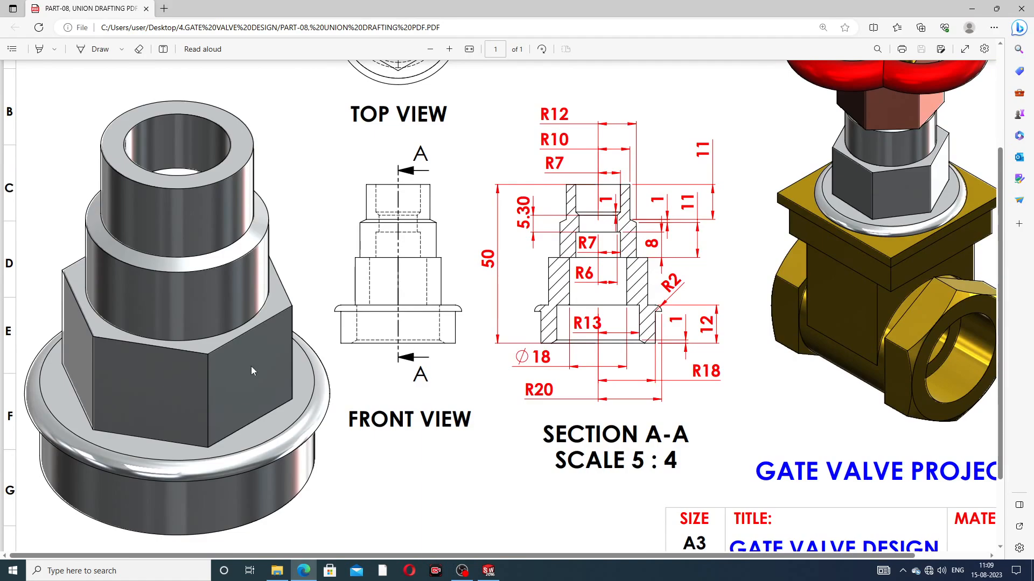
pyautogui.scroll(4, 585, 271)
pyautogui.scroll(-6, 602, 218)
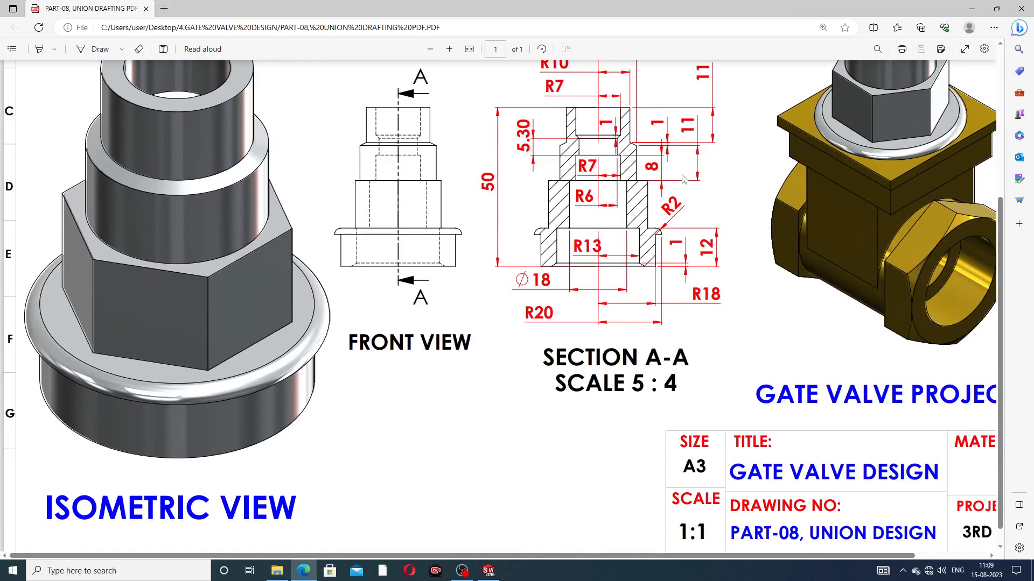
pyautogui.click(430, 49)
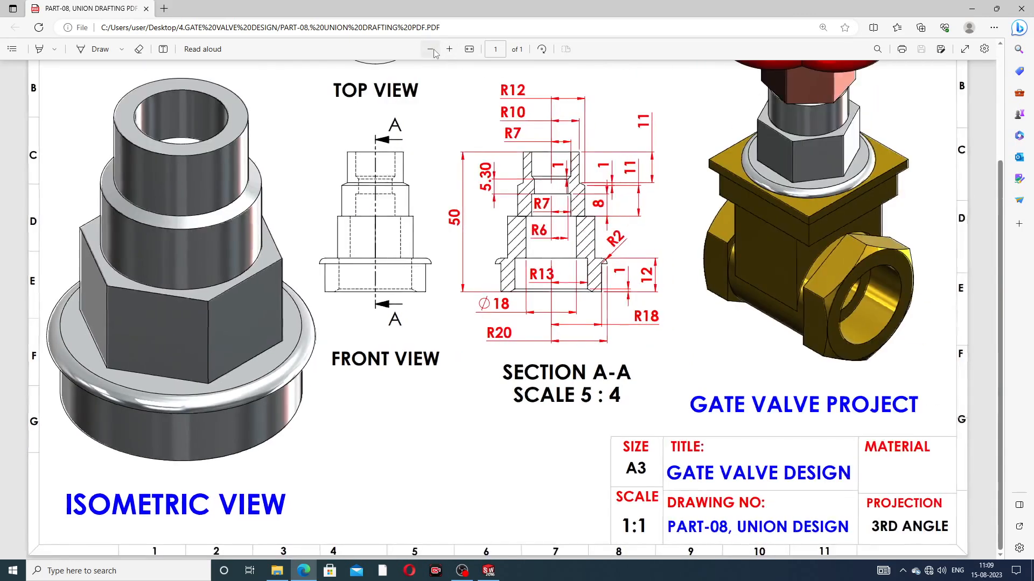
pyautogui.click(431, 49)
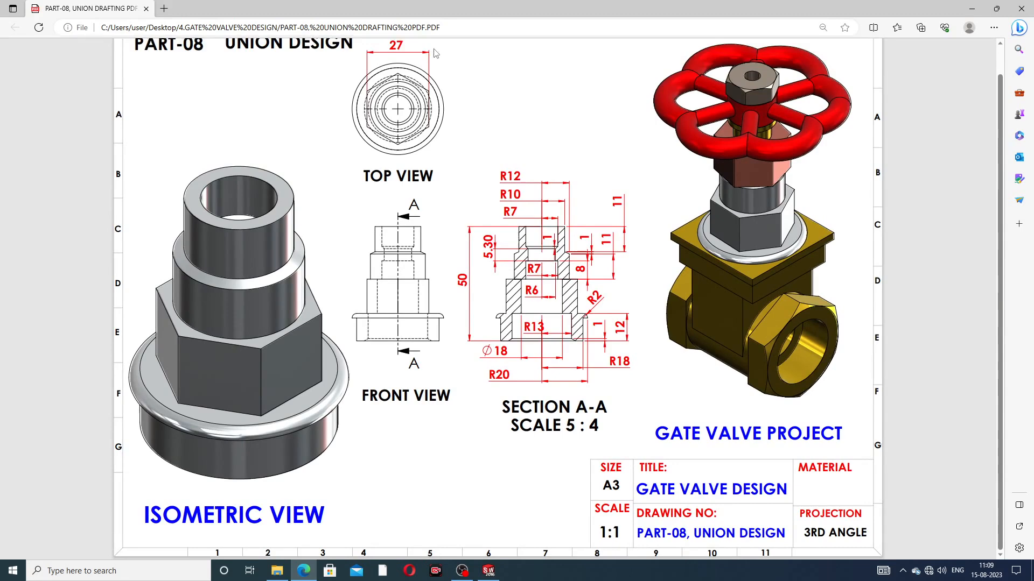
pyautogui.click(431, 50)
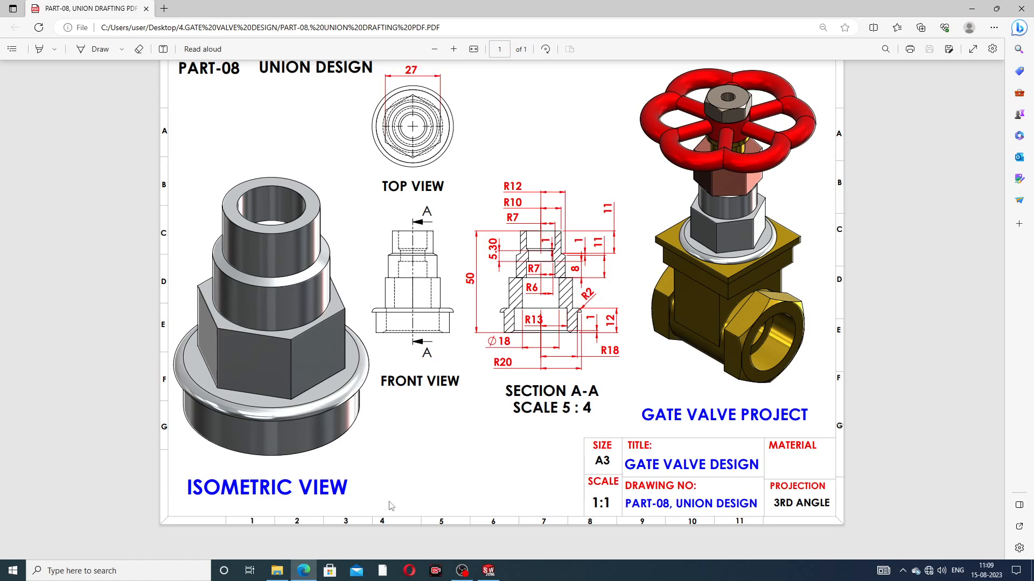
# Switch to SOLIDWORKS and inspect the finished union model from several angles, including the isometric view.
pyautogui.click(309, 570)
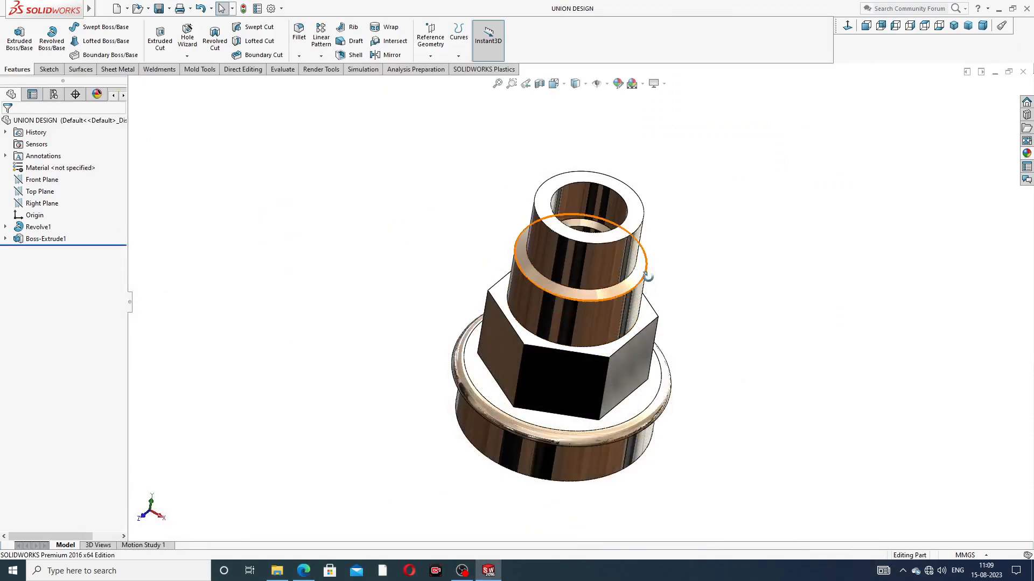
pyautogui.moveTo(646, 307); pyautogui.dragTo(660, 221, button='middle')
pyautogui.scroll(-2, 616, 309)
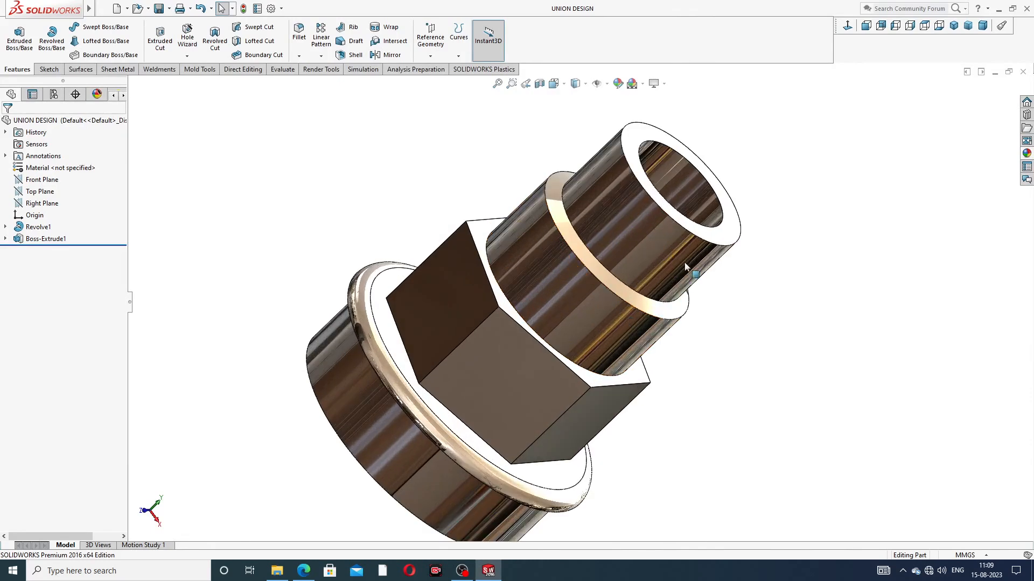
pyautogui.scroll(2, 685, 266)
pyautogui.click(941, 27)
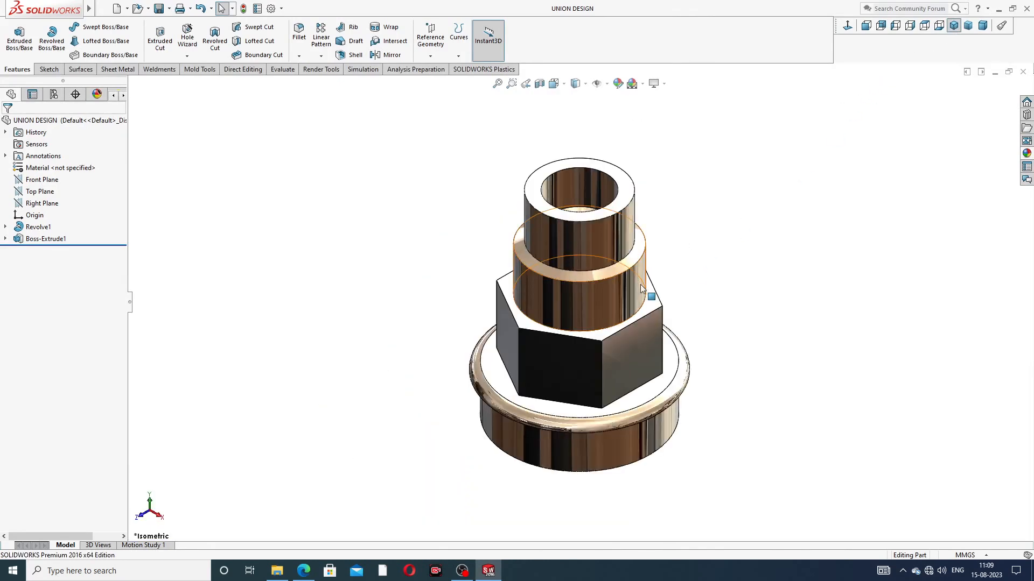
pyautogui.moveTo(641, 284)
pyautogui.mouseDown(button='middle')
pyautogui.moveTo(743, 249)
pyautogui.moveTo(722, 396)
pyautogui.moveTo(771, 360)
pyautogui.moveTo(647, 218)
pyautogui.moveTo(593, 355)
pyautogui.moveTo(673, 257)
pyautogui.moveTo(619, 269)
pyautogui.moveTo(646, 243)
pyautogui.moveTo(589, 296)
pyautogui.moveTo(682, 266)
pyautogui.moveTo(699, 237)
pyautogui.moveTo(597, 246)
pyautogui.moveTo(674, 293)
pyautogui.moveTo(642, 232)
pyautogui.moveTo(634, 272)
pyautogui.mouseUp(button='middle')
pyautogui.scroll(-2, 634, 271)
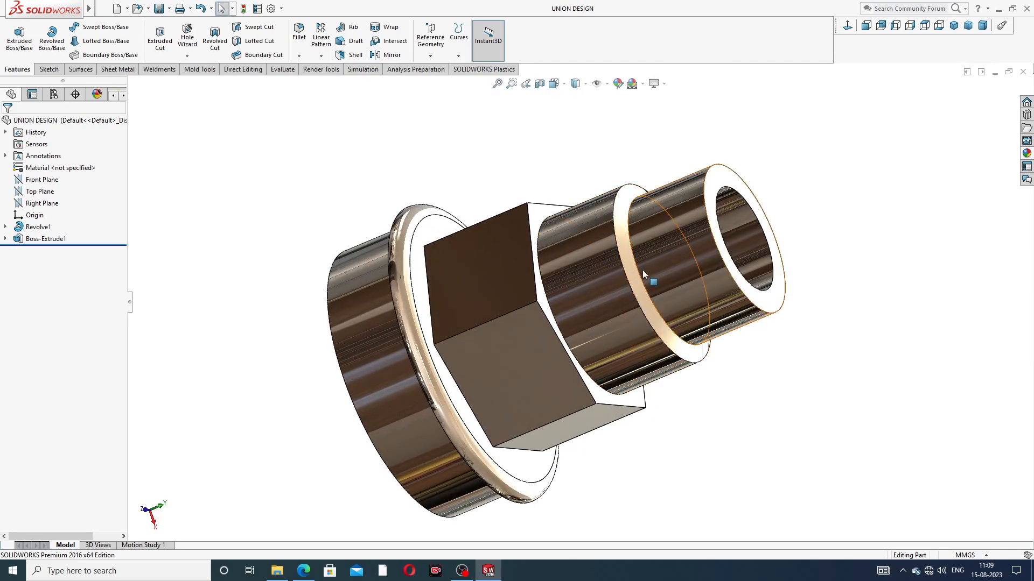
pyautogui.moveTo(642, 270); pyautogui.dragTo(664, 156, button='middle')
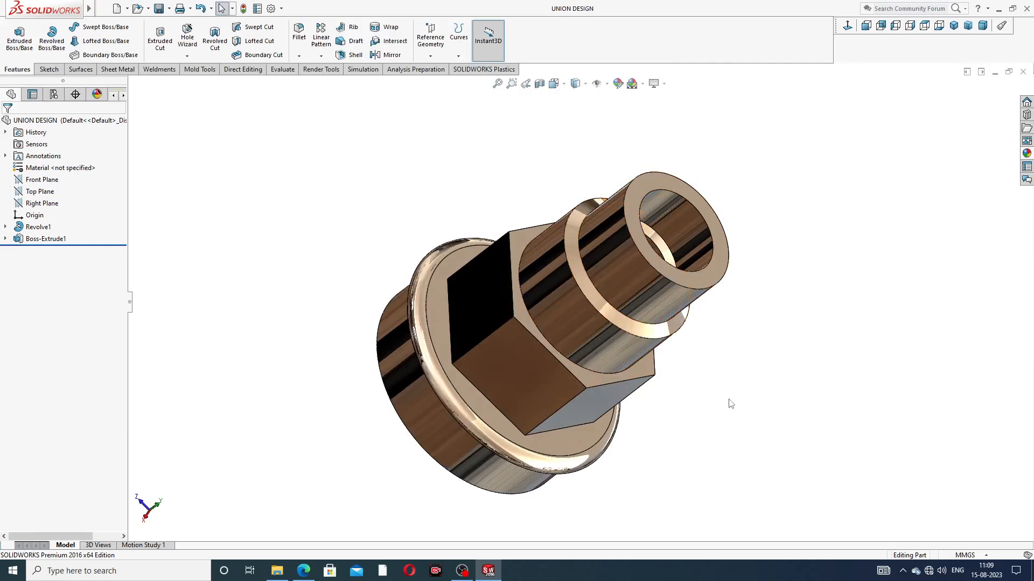
# Close the finished union model and create a new part with the Plain White scene.
pyautogui.click(1023, 72)
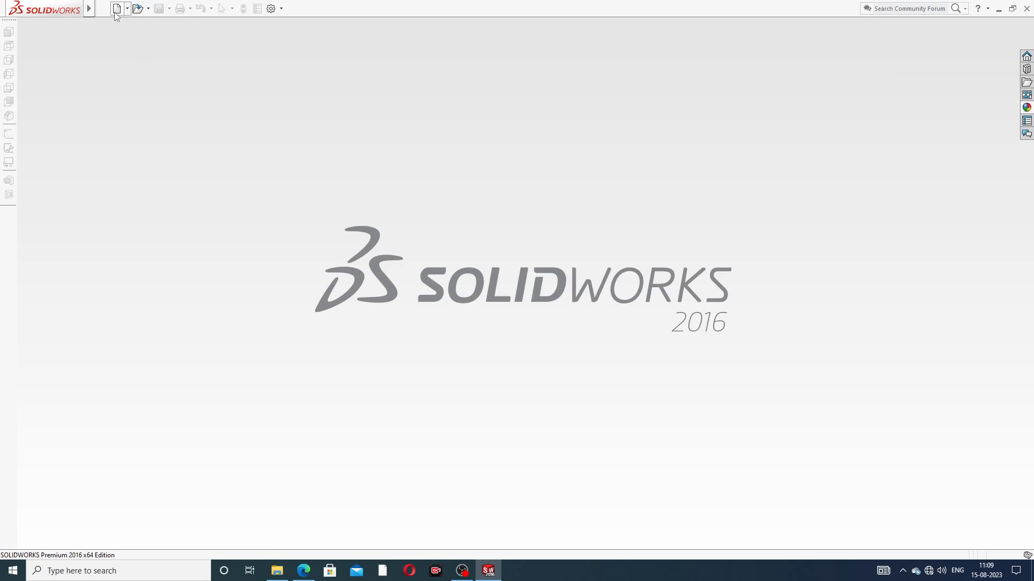
pyautogui.click(116, 8)
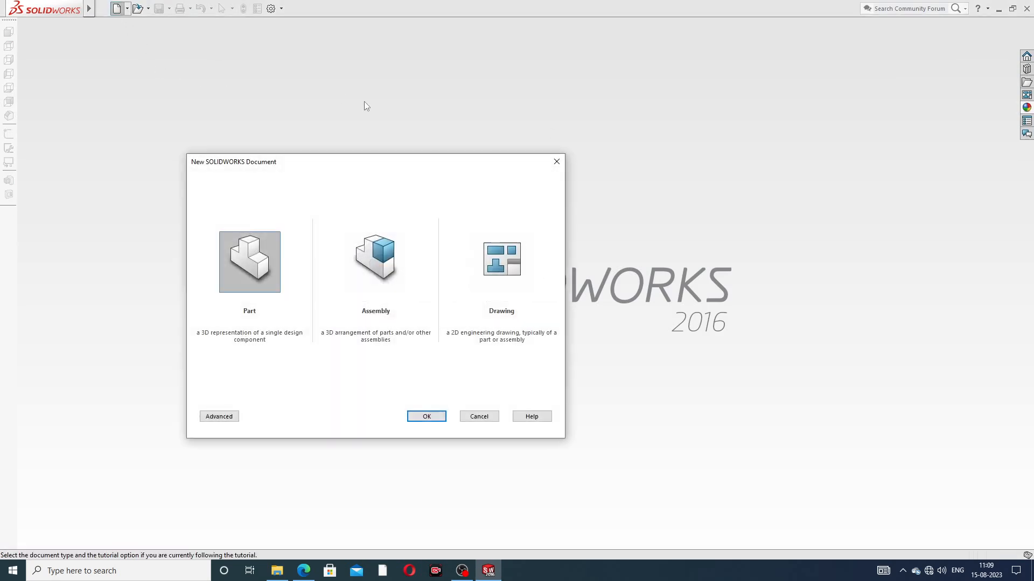
pyautogui.click(433, 416)
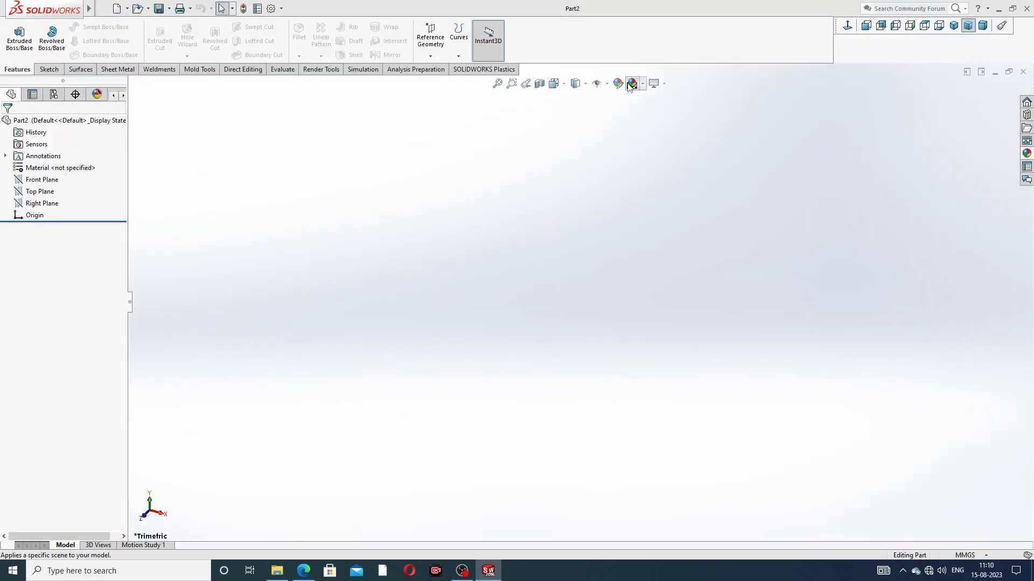
pyautogui.click(643, 84)
pyautogui.click(658, 29)
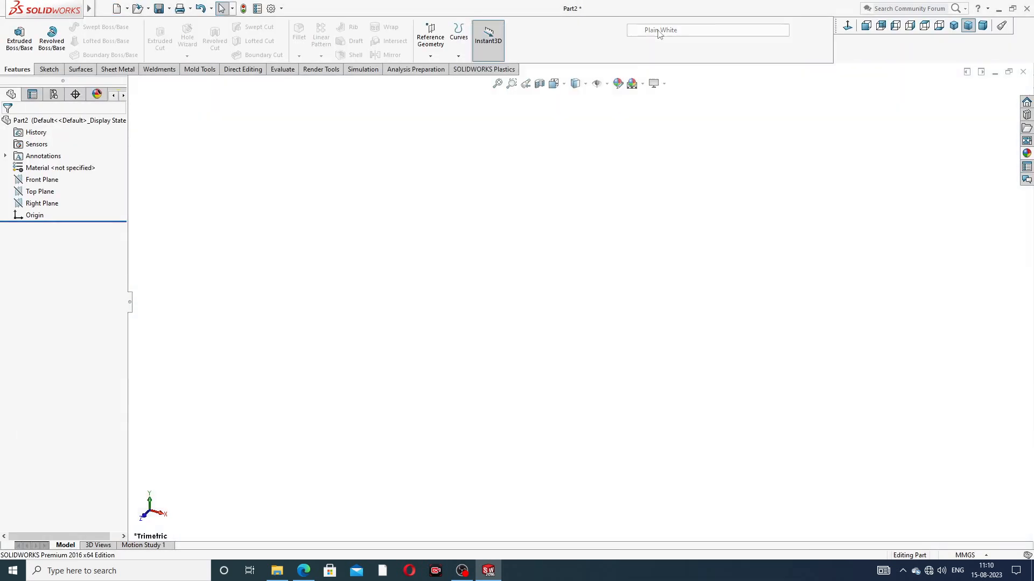
# Set the document's image quality to the highest resolution for both shaded and wireframe display.
pyautogui.click(270, 8)
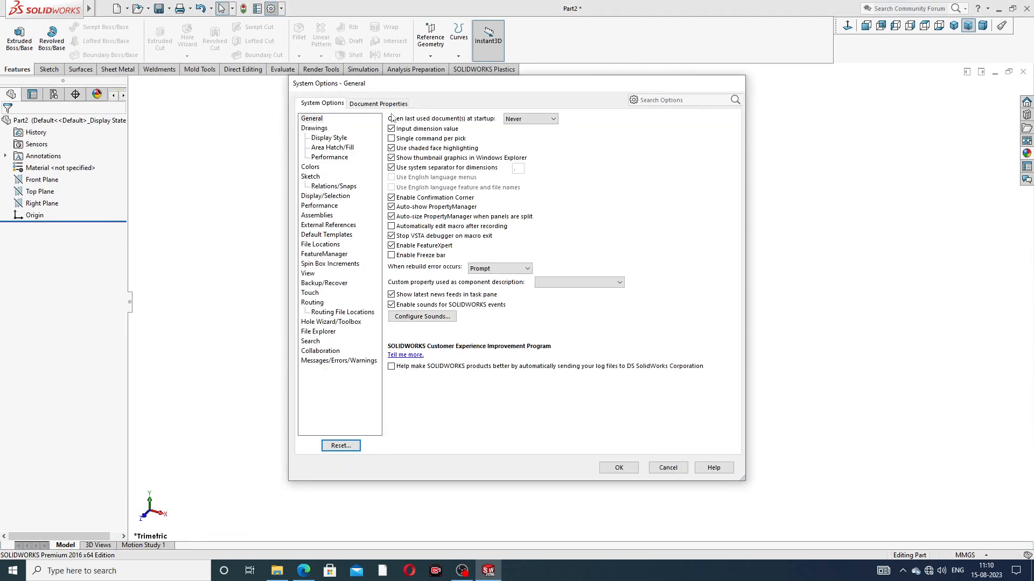
pyautogui.click(391, 104)
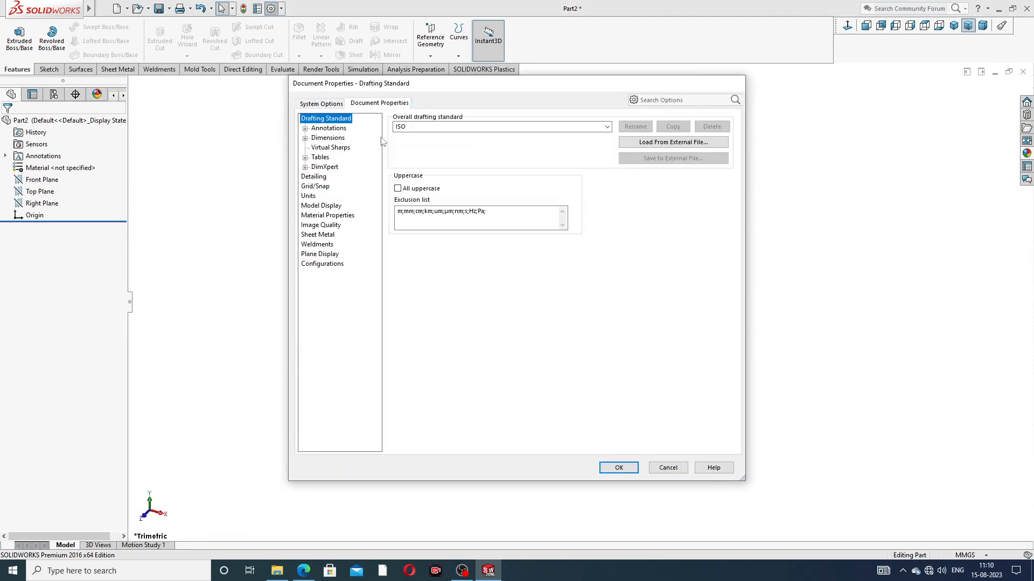
pyautogui.click(324, 226)
pyautogui.moveTo(483, 134); pyautogui.dragTo(601, 137)
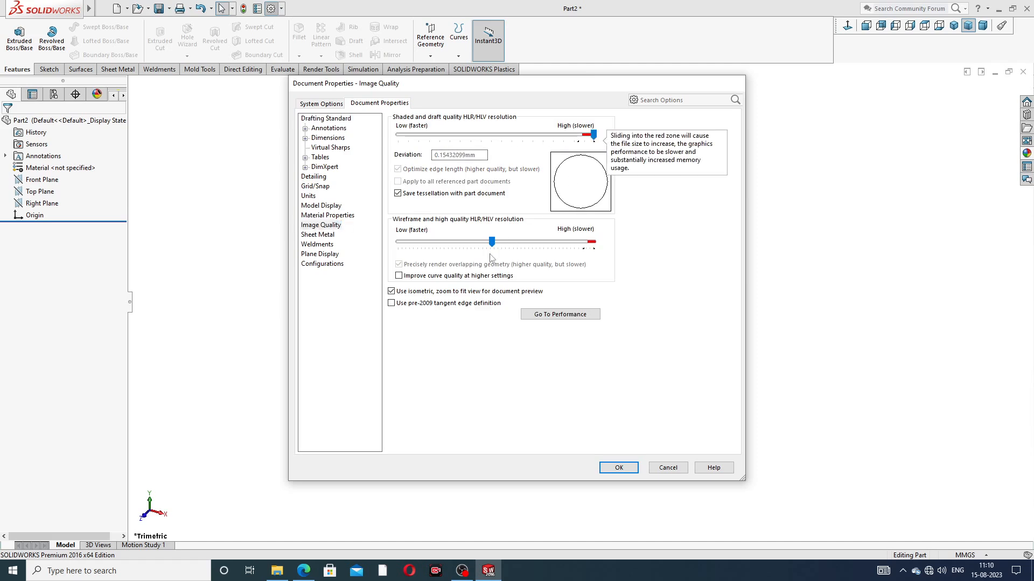
pyautogui.moveTo(491, 242); pyautogui.dragTo(593, 242)
pyautogui.click(618, 469)
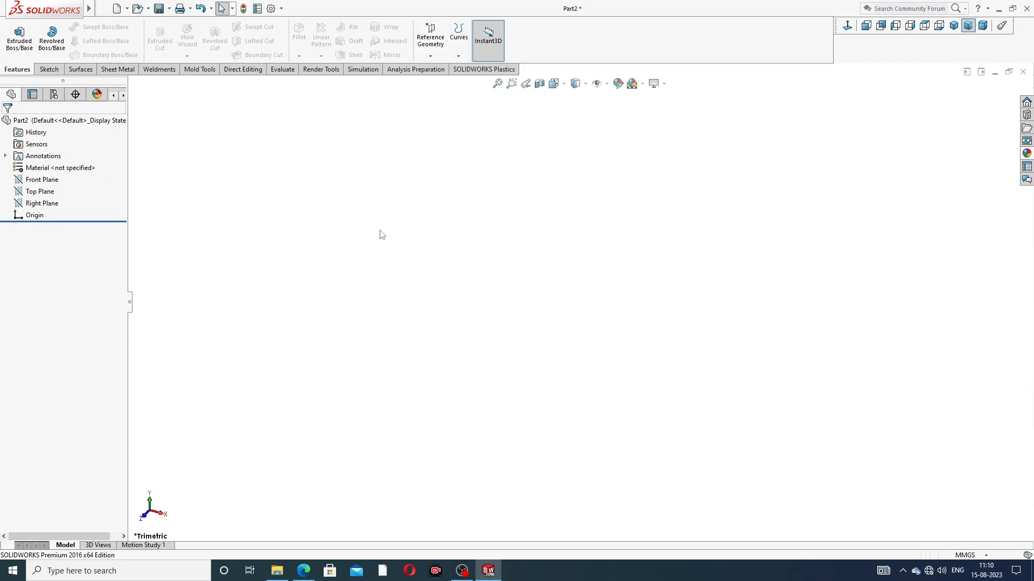
# Start a sketch on the Right Plane and draw a vertical centerline about 139 mm long through the origin.
pyautogui.click(57, 203)
pyautogui.click(59, 192)
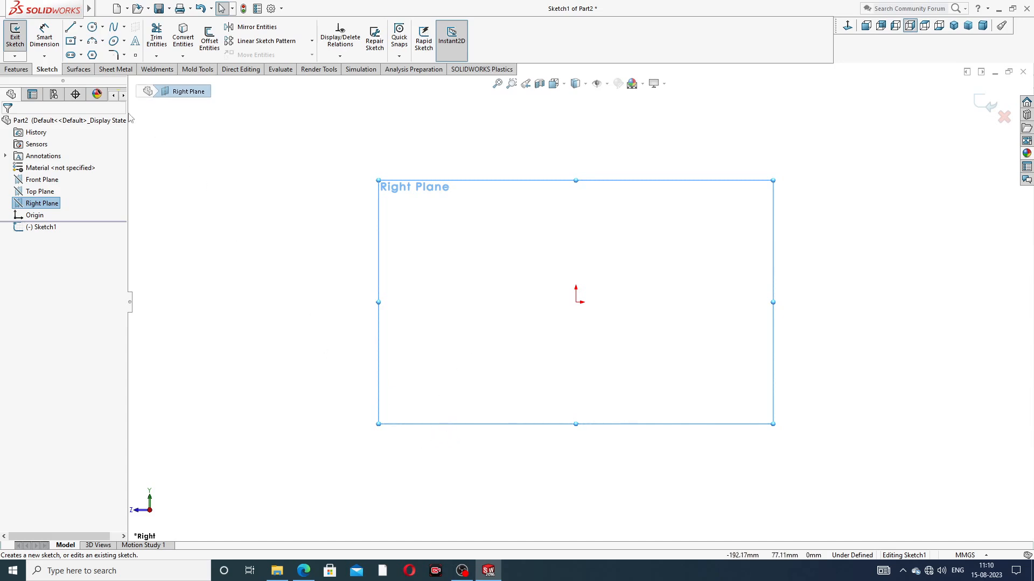
pyautogui.click(71, 27)
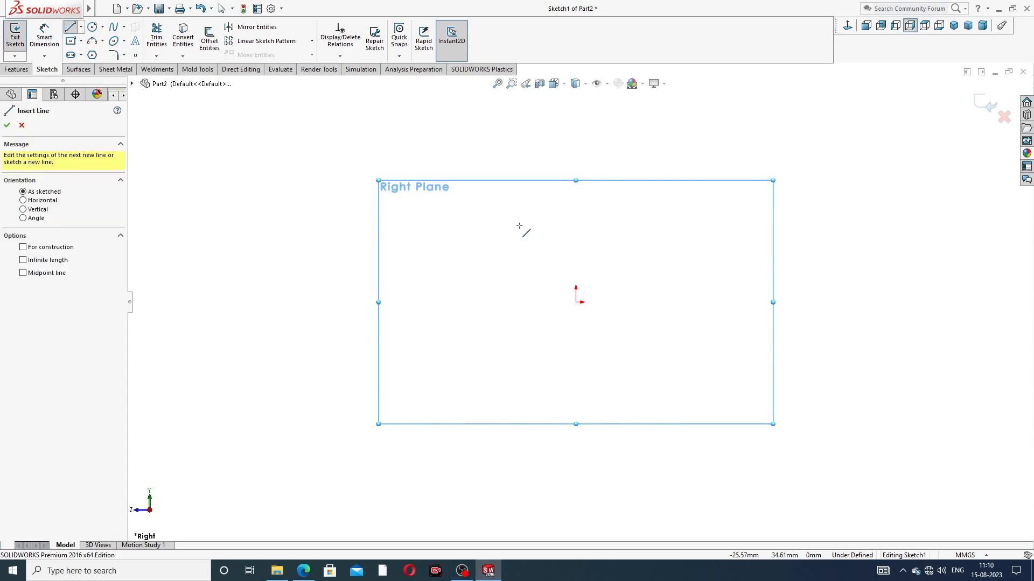
pyautogui.click(21, 125)
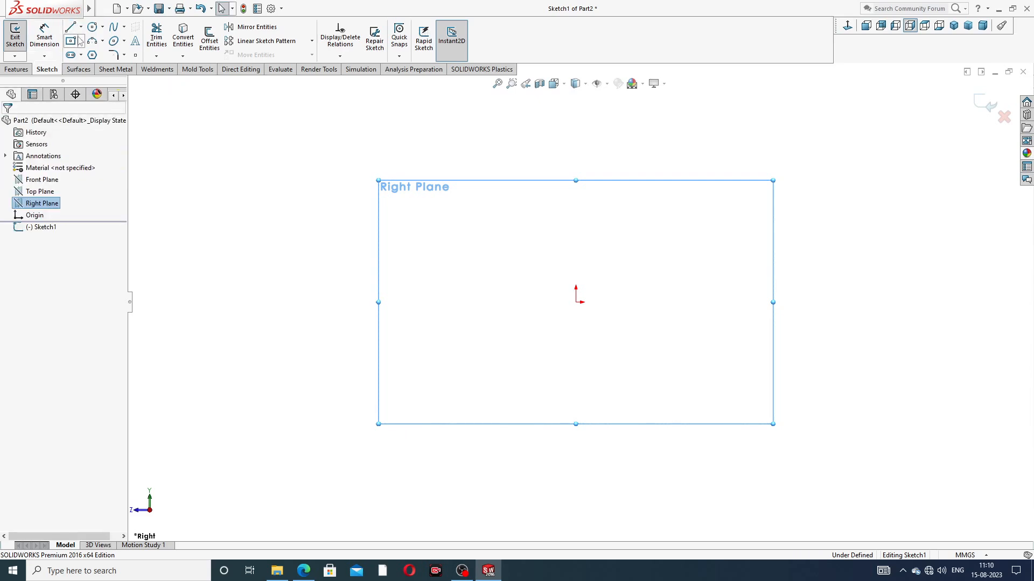
pyautogui.click(81, 26)
pyautogui.click(97, 54)
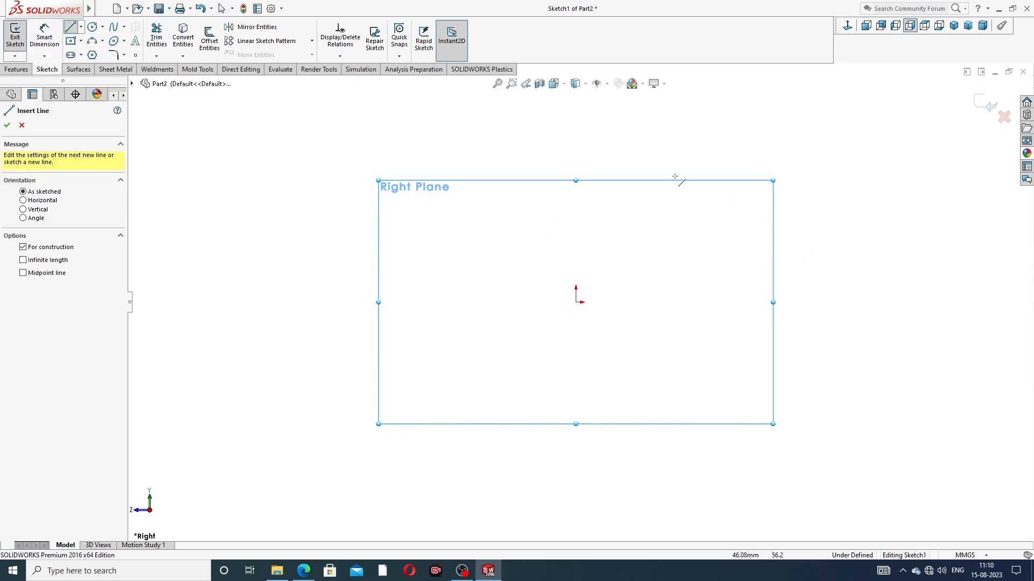
pyautogui.click(575, 136)
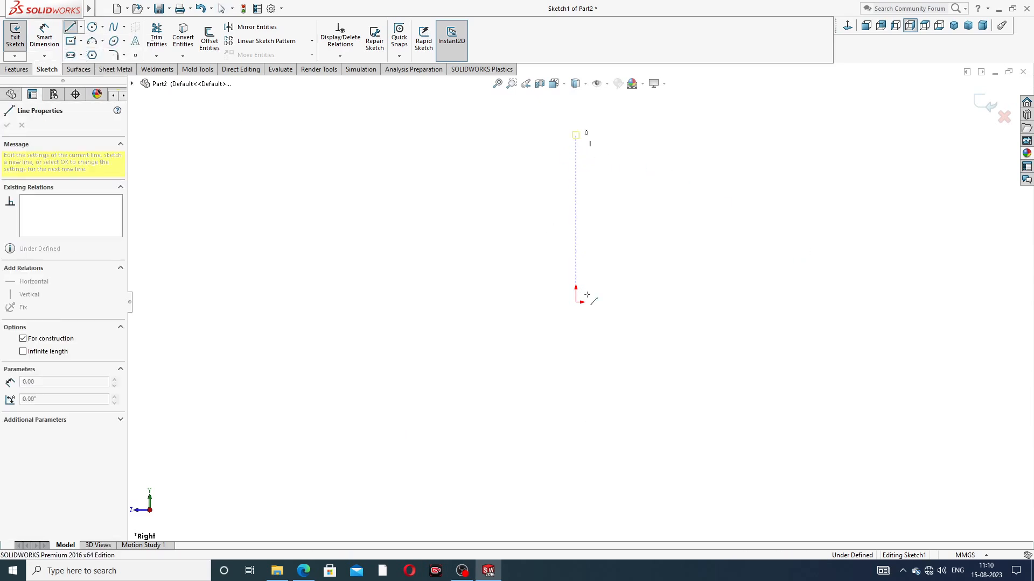
pyautogui.click(575, 443)
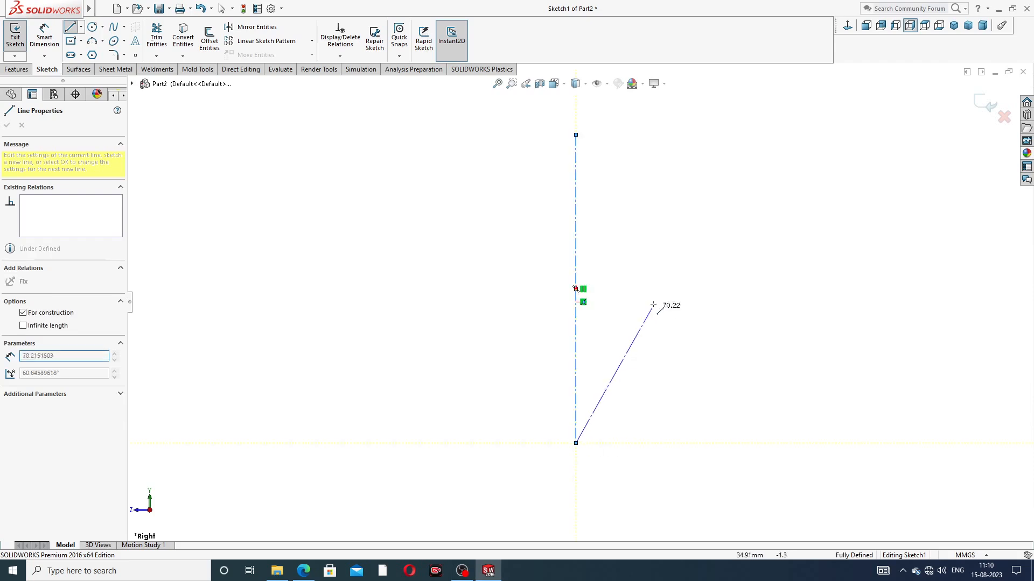
pyautogui.rightClick(664, 303)
pyautogui.click(684, 313)
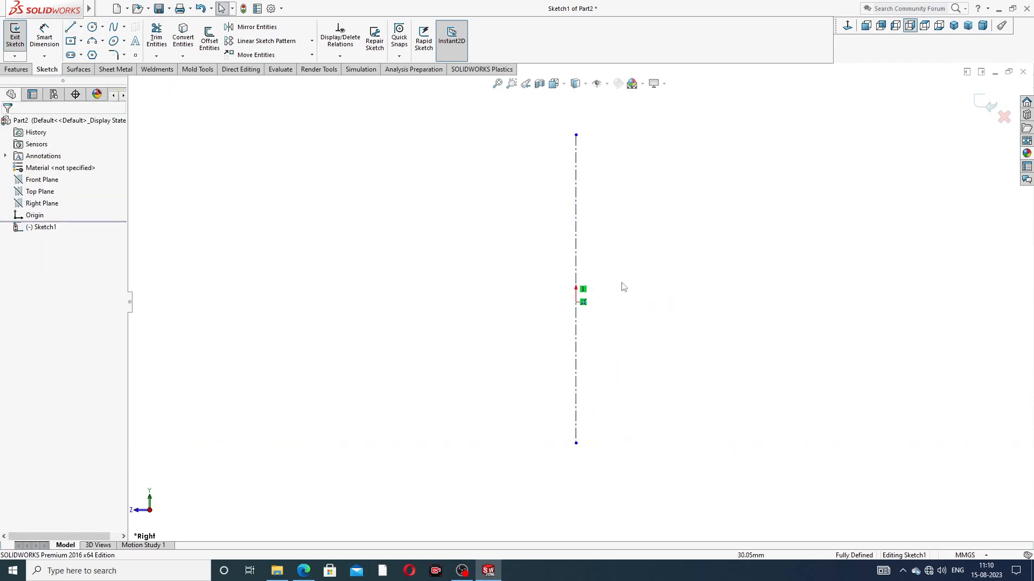
# Add a Midpoint relation between the vertical centerline and the origin.
pyautogui.click(577, 261)
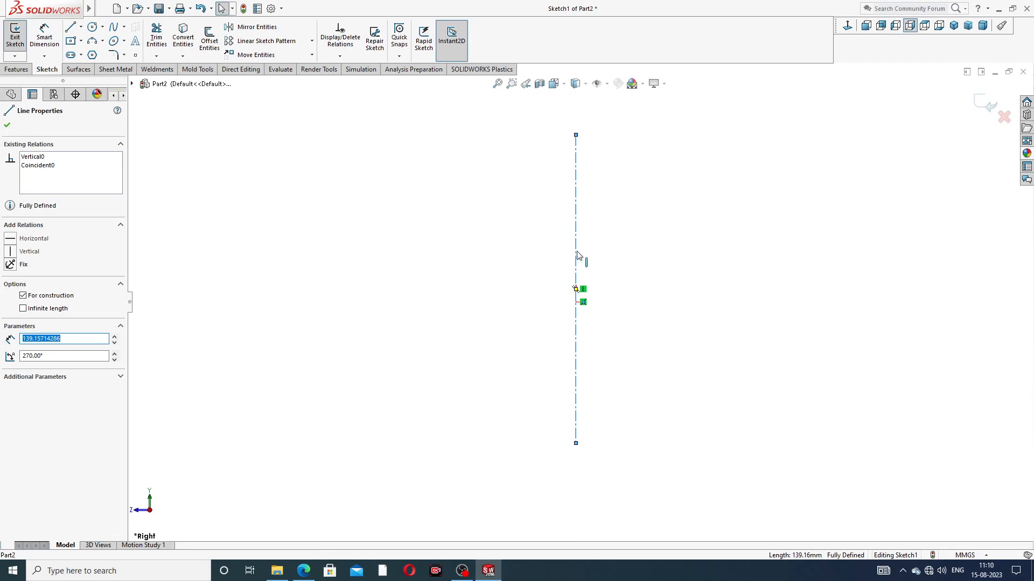
pyautogui.keyDown('ctrl'); pyautogui.click(575, 302); pyautogui.keyUp('ctrl')
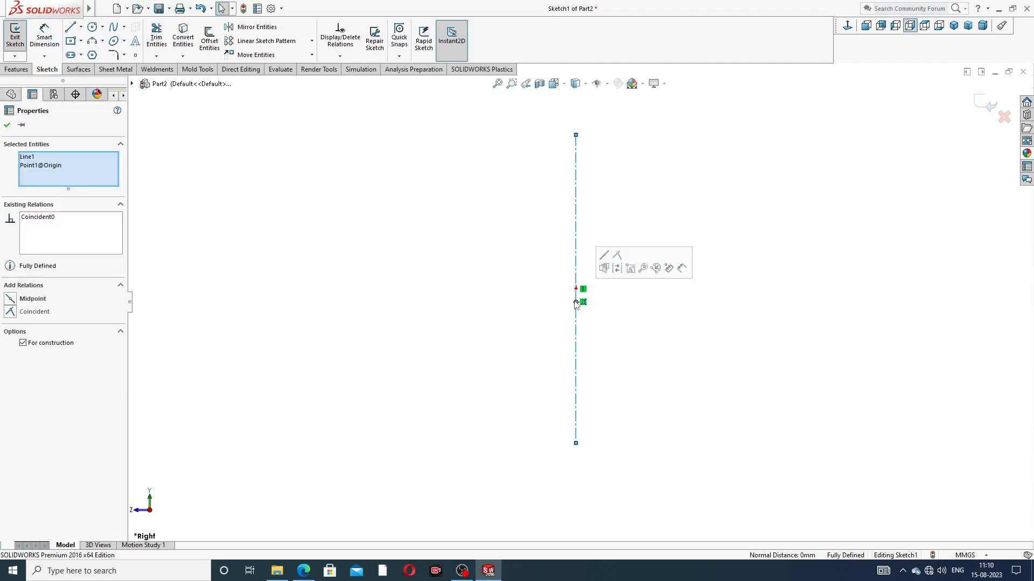
pyautogui.click(604, 267)
pyautogui.click(594, 334)
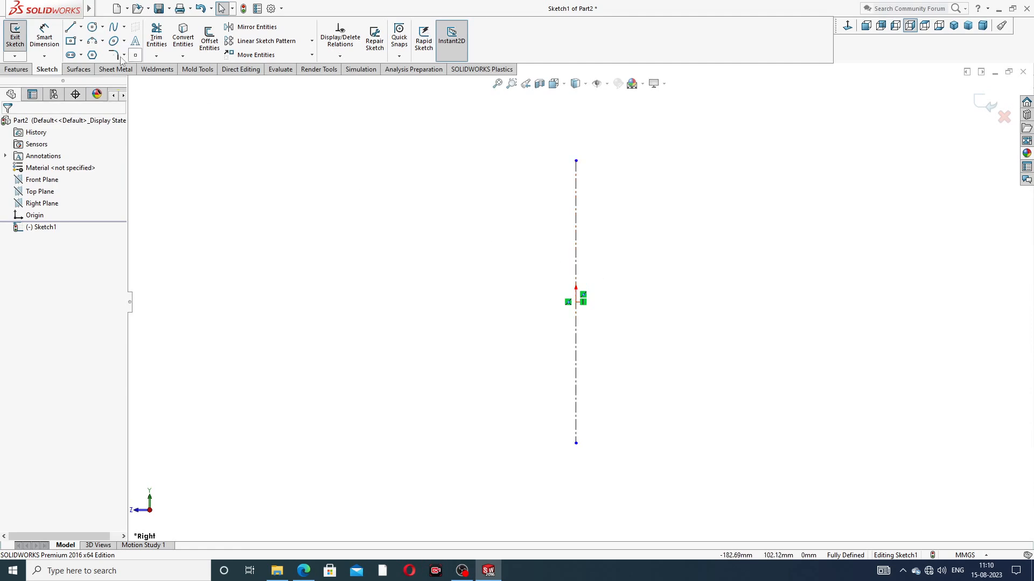
# Dimension the vertical centerline's length as 50 mm and check the union drafting PDF in Edge before returning to the sketch.
pyautogui.click(44, 35)
pyautogui.click(576, 264)
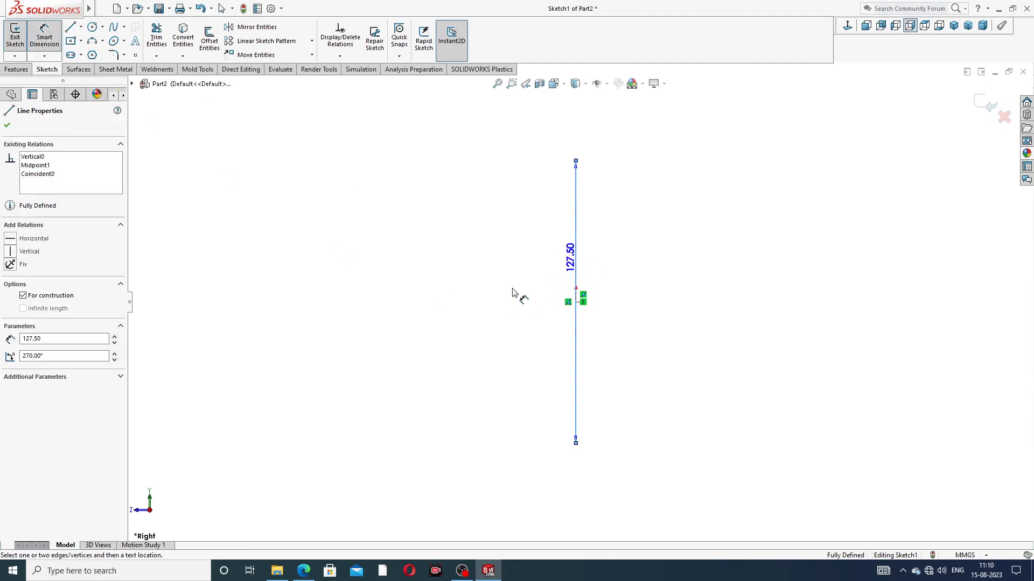
pyautogui.click(509, 293)
pyautogui.click(511, 293)
pyautogui.write('50')
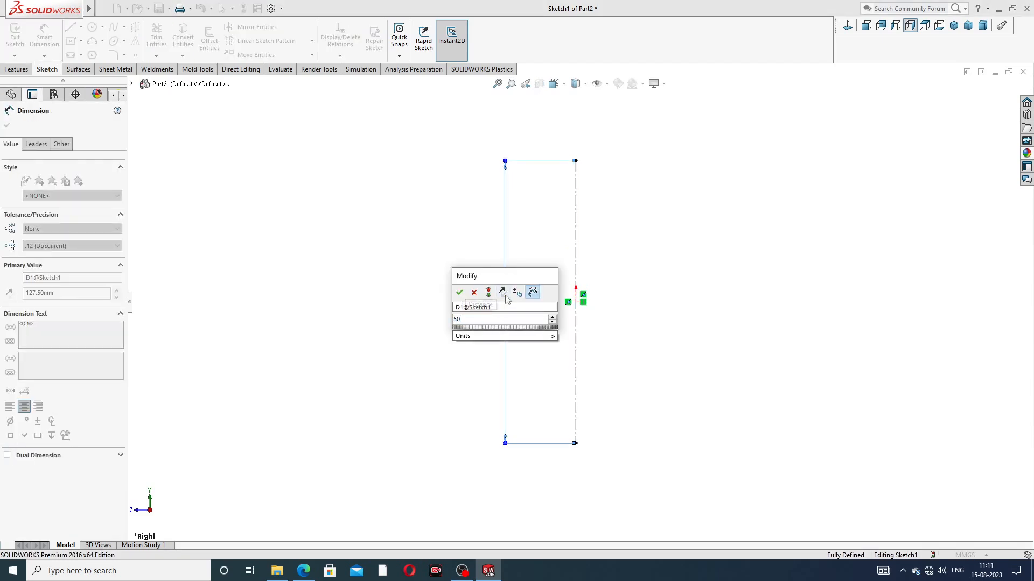
pyautogui.press('Return')
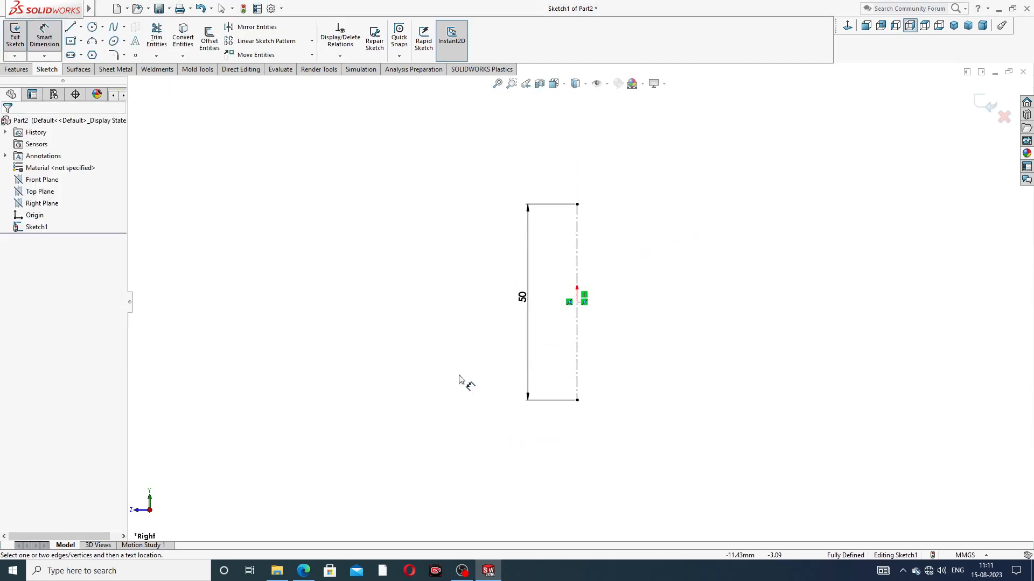
pyautogui.click(303, 570)
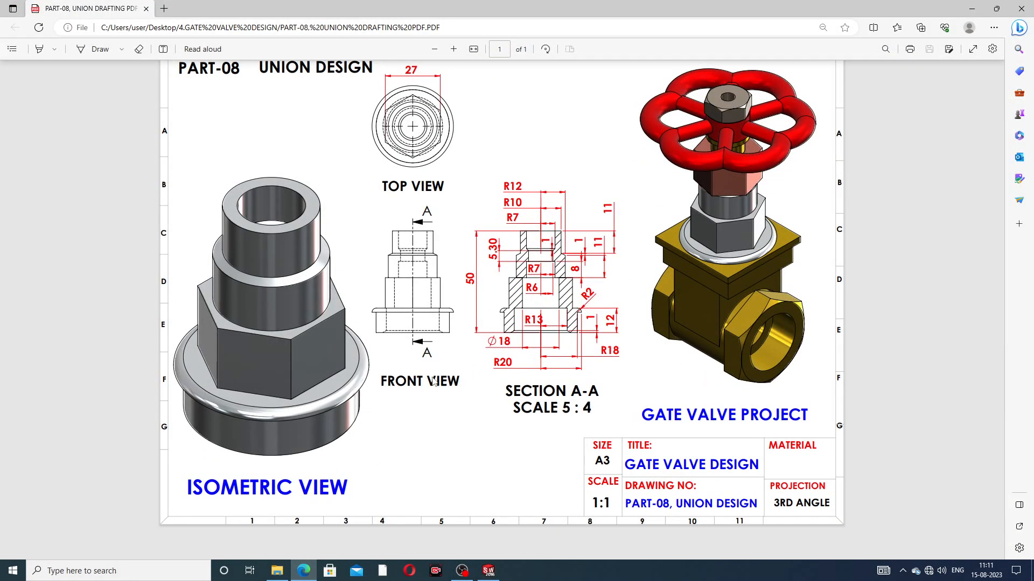
pyautogui.click(304, 571)
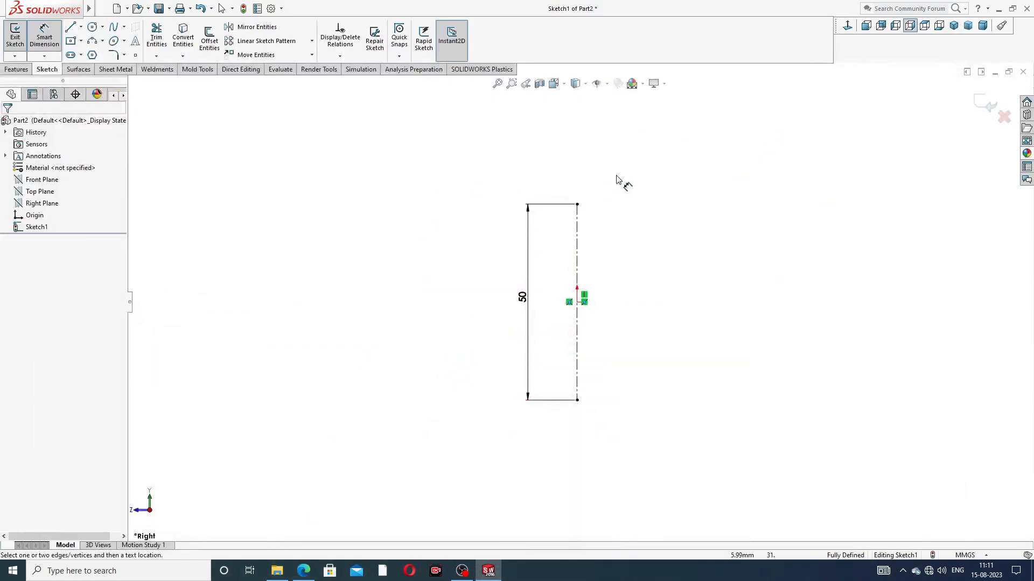
# Sketch the profile's bottom line about 12 mm long, a slanted edge about 6 mm long, and a vertical line upward beside the centerline.
pyautogui.rightClick(623, 178)
pyautogui.click(655, 160)
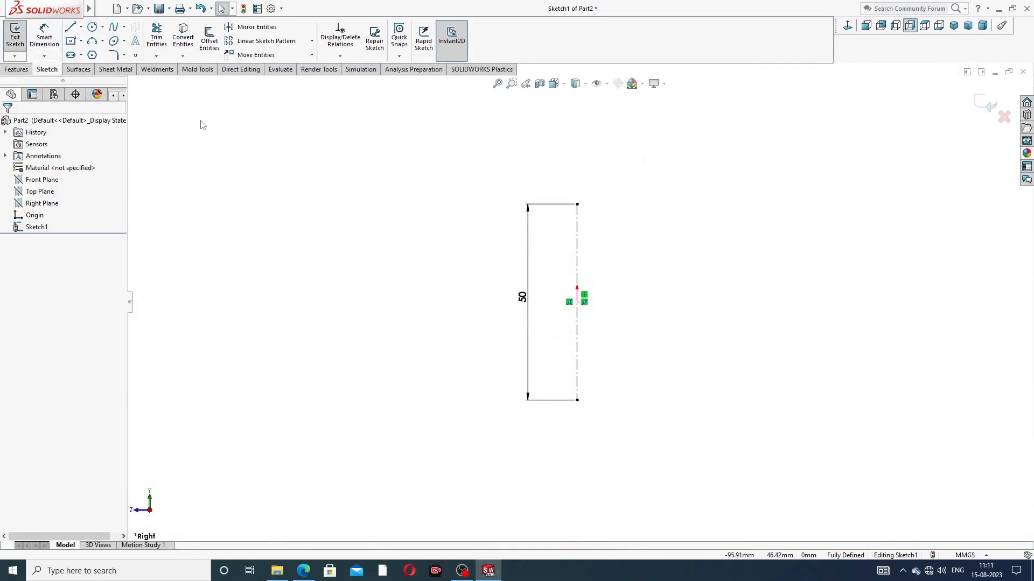
pyautogui.click(70, 27)
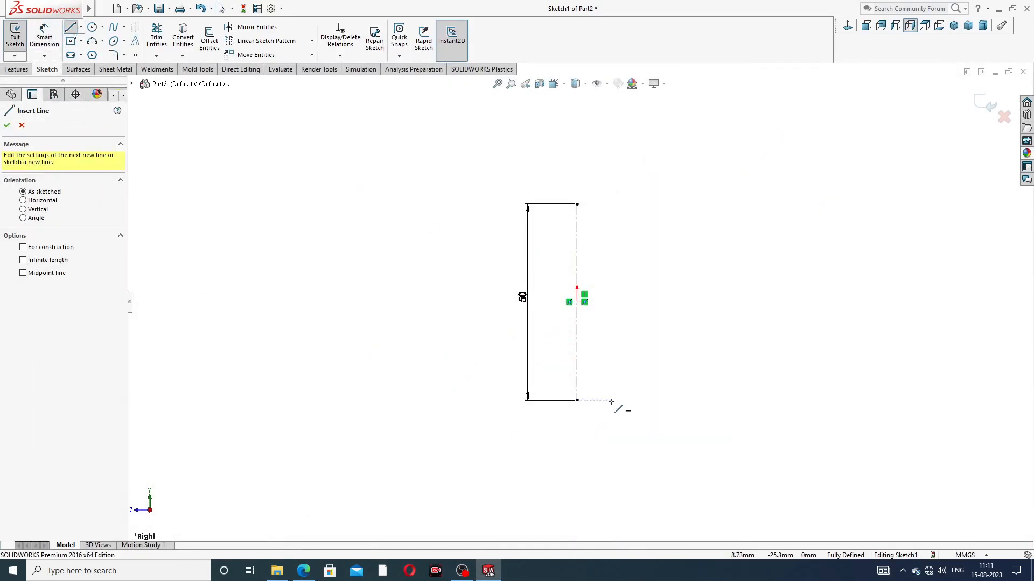
pyautogui.scroll(-2, 611, 401)
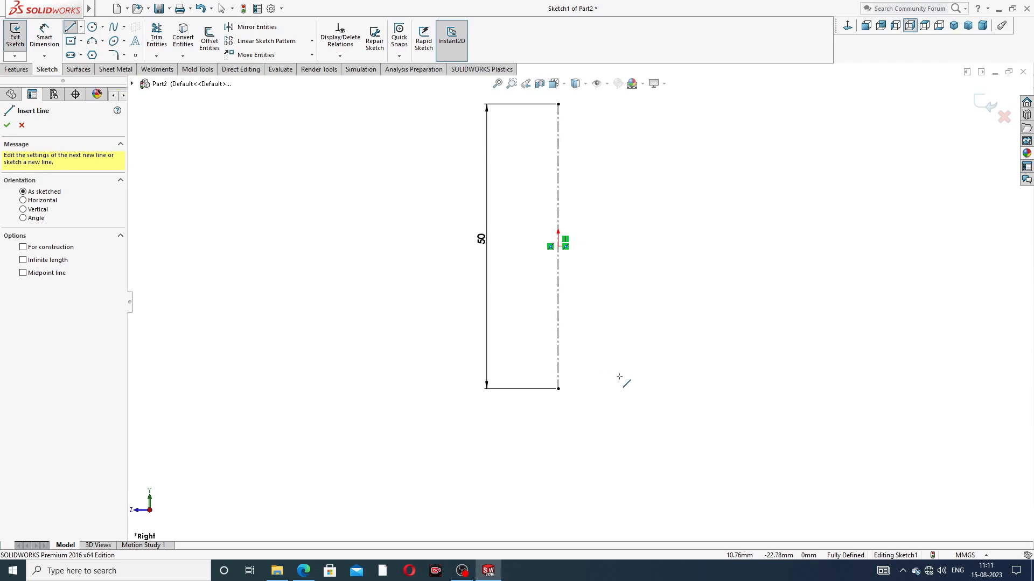
pyautogui.click(672, 388)
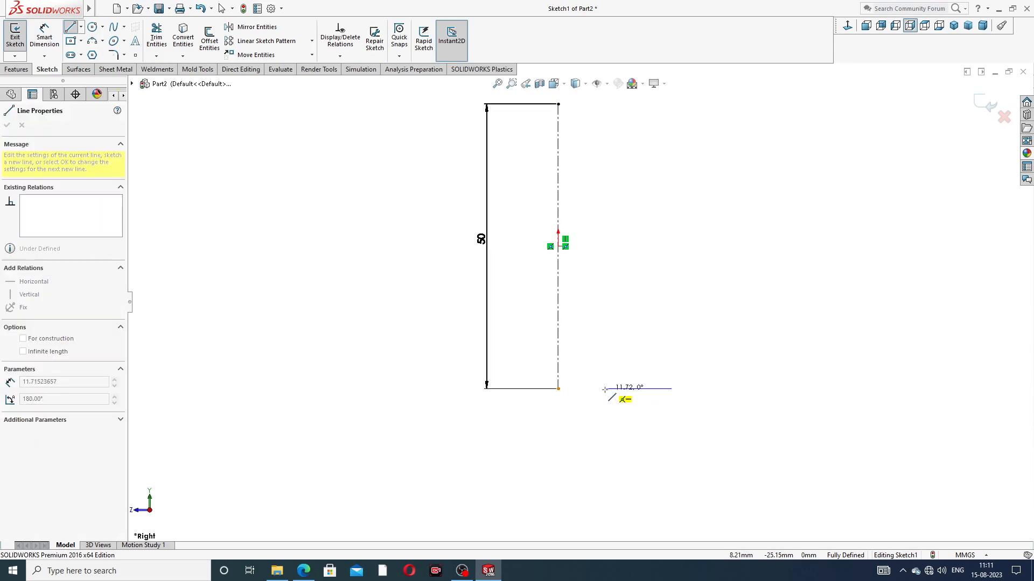
pyautogui.click(604, 388)
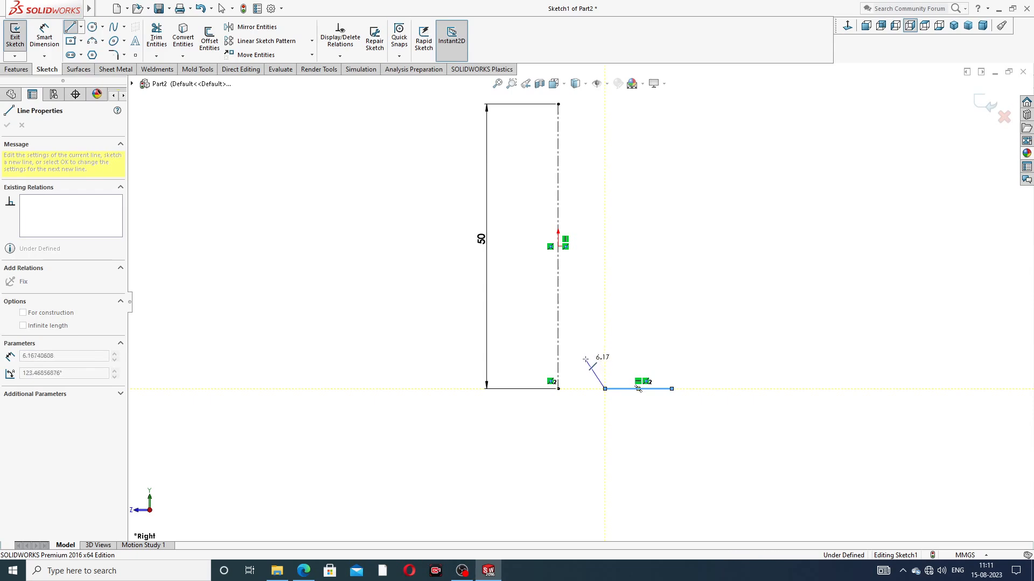
pyautogui.click(585, 359)
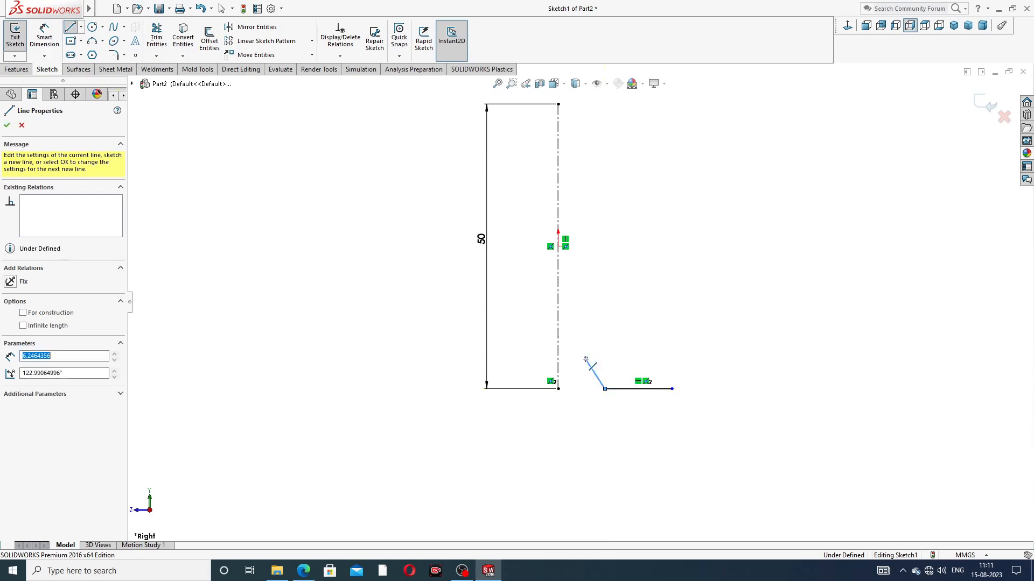
pyautogui.click(586, 258)
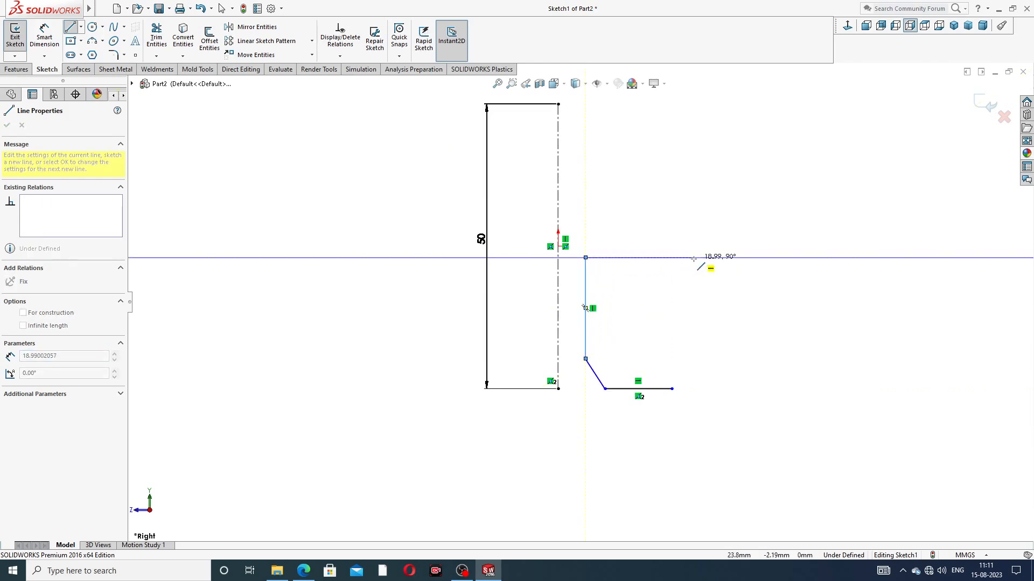
# Continue the profile with a horizontal top line, a 90° tangent arc of about 3.8 mm radius, a short inward line, and a vertical down to the bottom line.
pyautogui.click(650, 257)
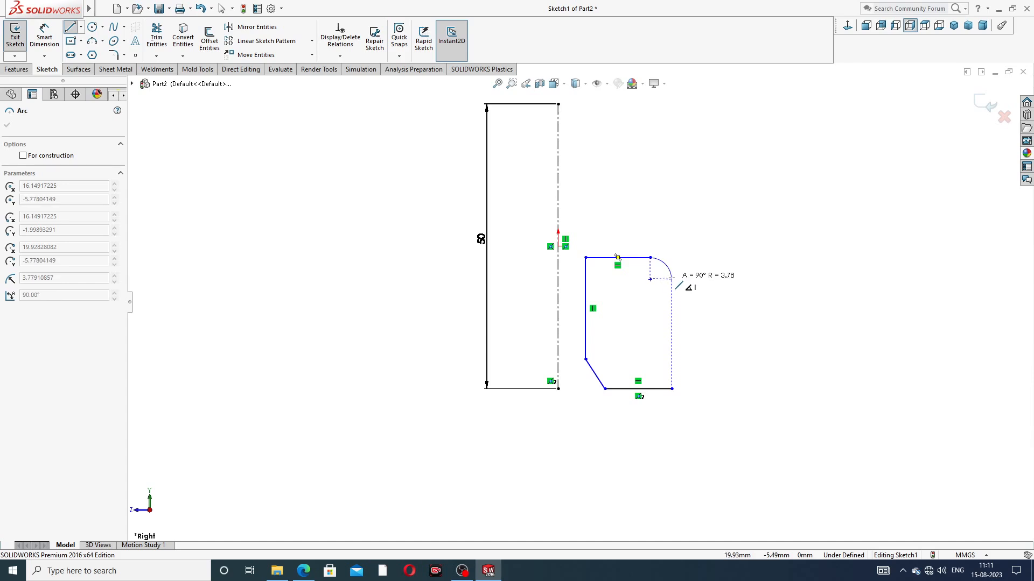
pyautogui.click(671, 278)
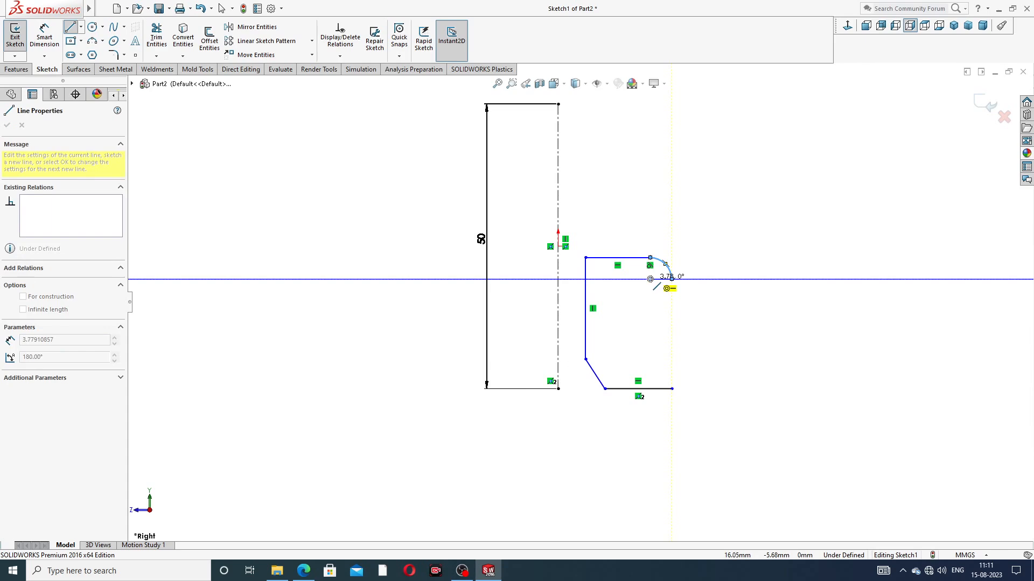
pyautogui.click(649, 279)
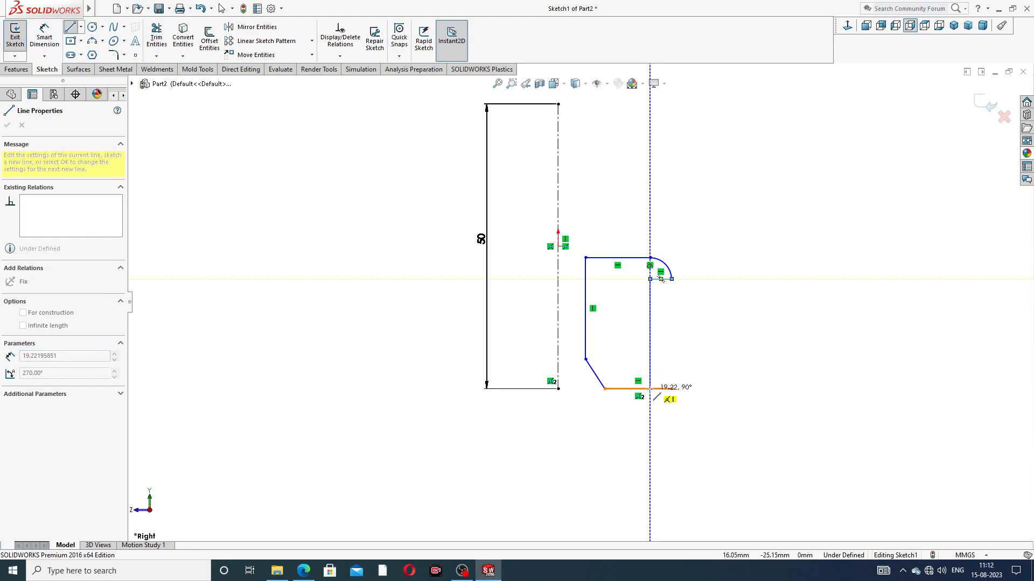
pyautogui.click(649, 389)
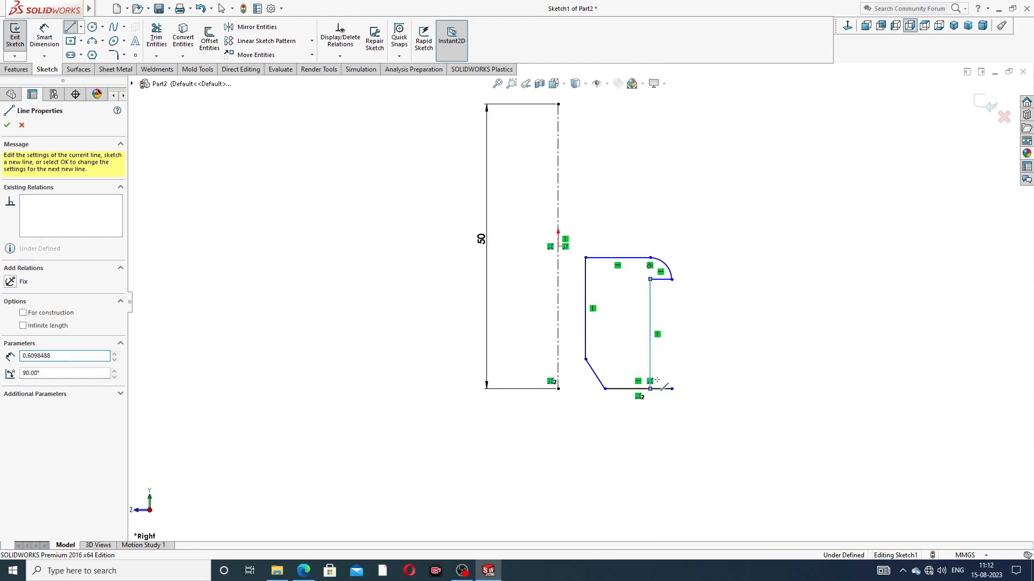
pyautogui.rightClick(712, 322)
pyautogui.click(733, 330)
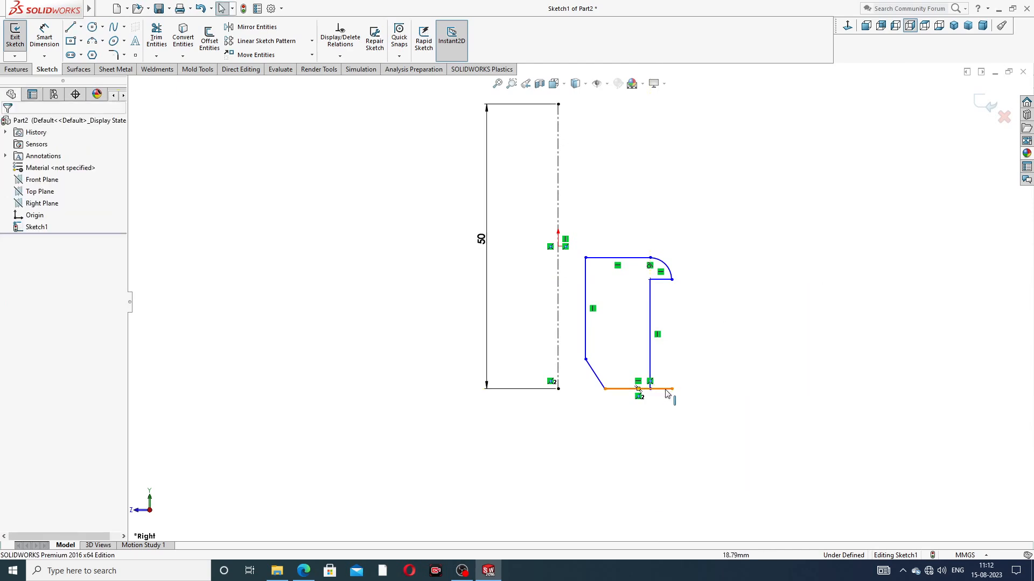
# Shorten the bottom line's overhanging end so it finishes at the lower endpoint of the outer vertical line.
pyautogui.scroll(-3, 666, 394)
pyautogui.click(661, 373)
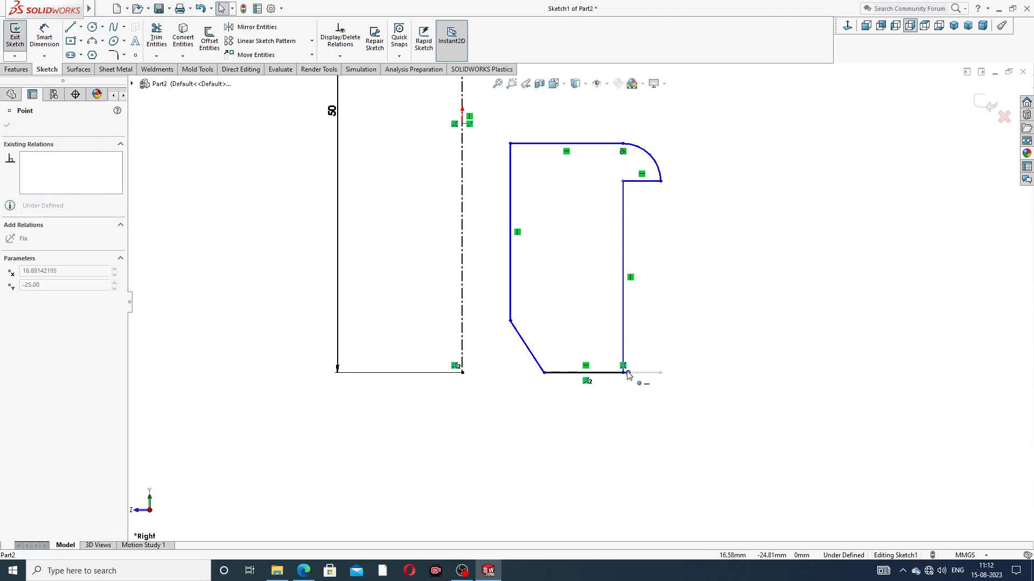
pyautogui.press('Delete')
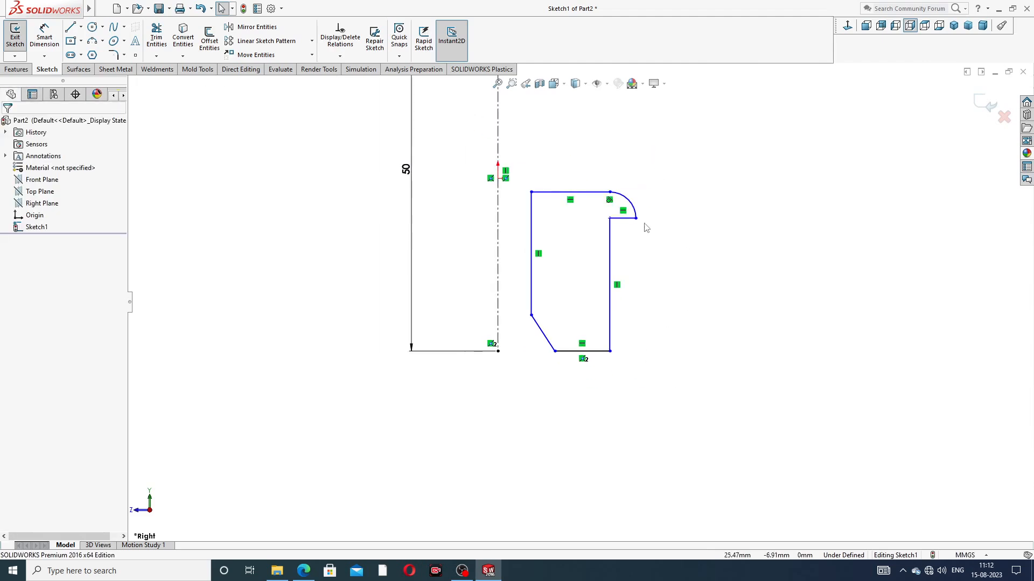
# Add a Vertical relation between the arc's upper endpoint and the inner corner below it.
pyautogui.scroll(-4, 605, 197)
pyautogui.click(566, 183)
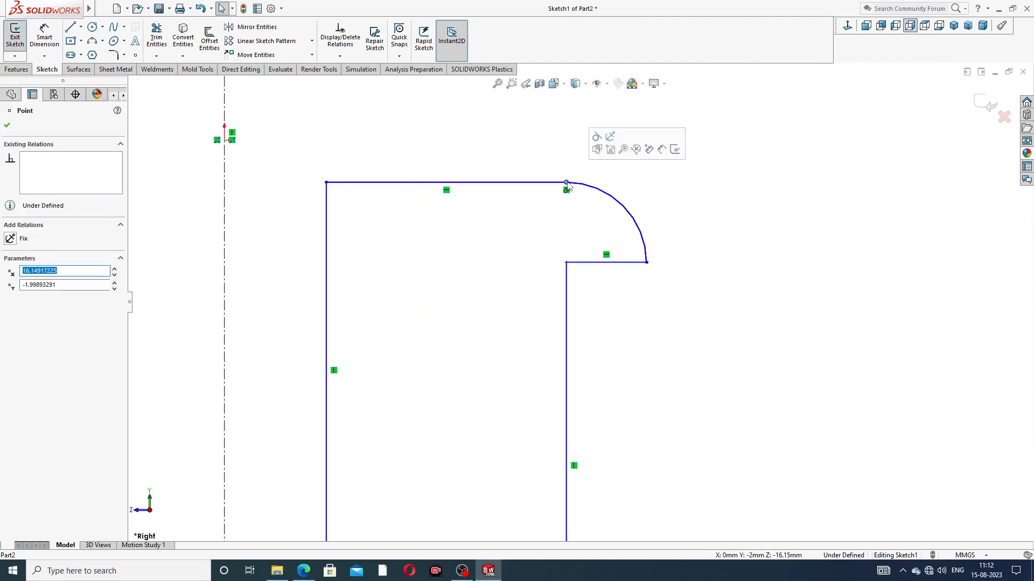
pyautogui.keyDown('ctrl'); pyautogui.click(567, 262); pyautogui.keyUp('ctrl')
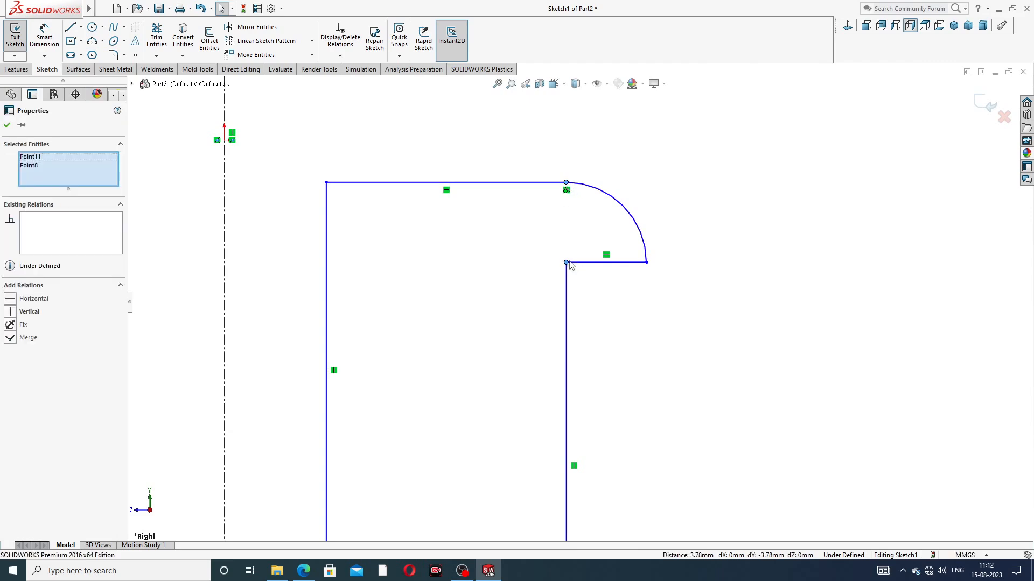
pyautogui.click(609, 217)
pyautogui.click(647, 157)
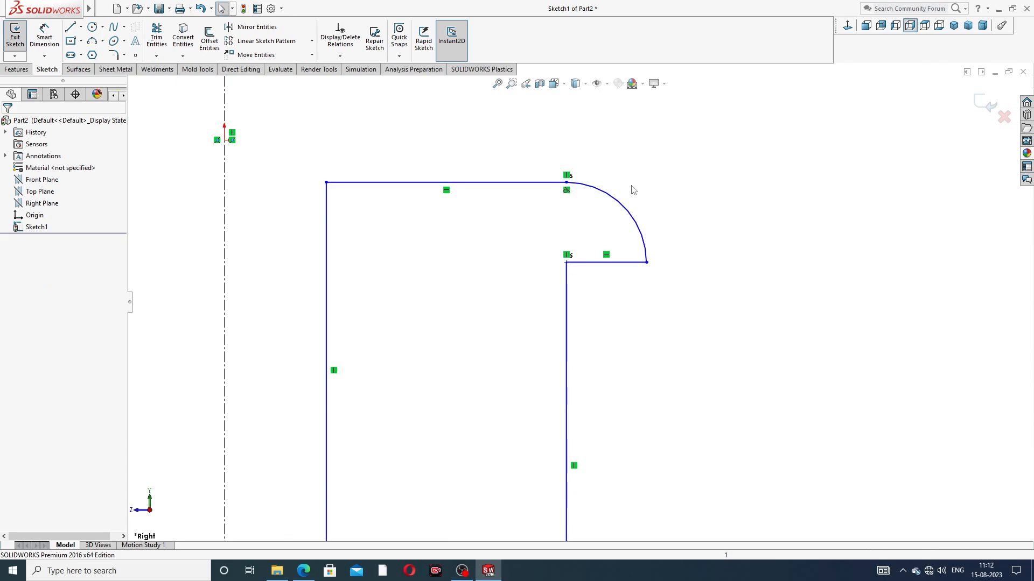
# Try to dimension the slanted edge's vertical height as 1 mm and place the dimension beside the profile.
pyautogui.scroll(5, 630, 192)
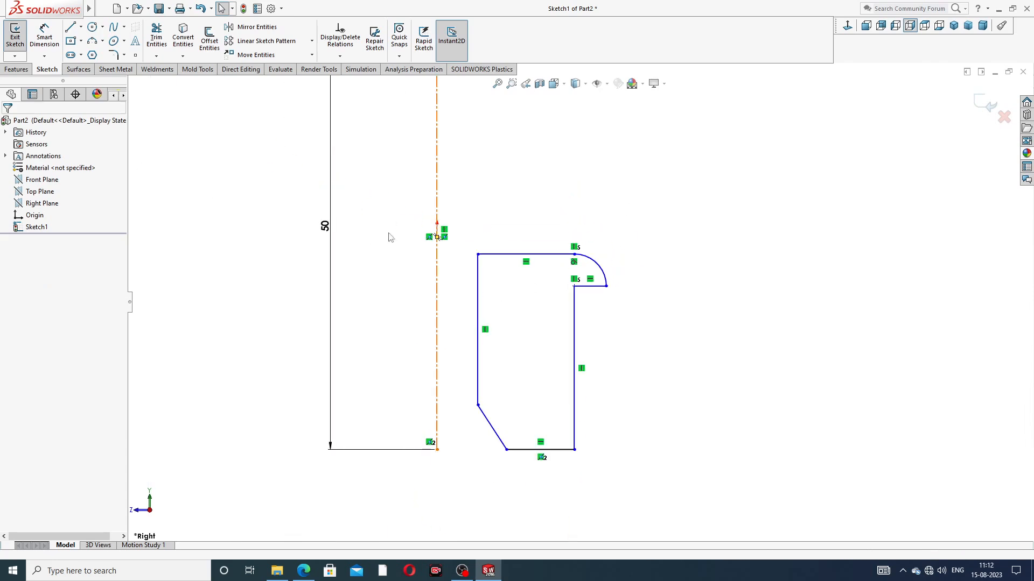
pyautogui.click(58, 42)
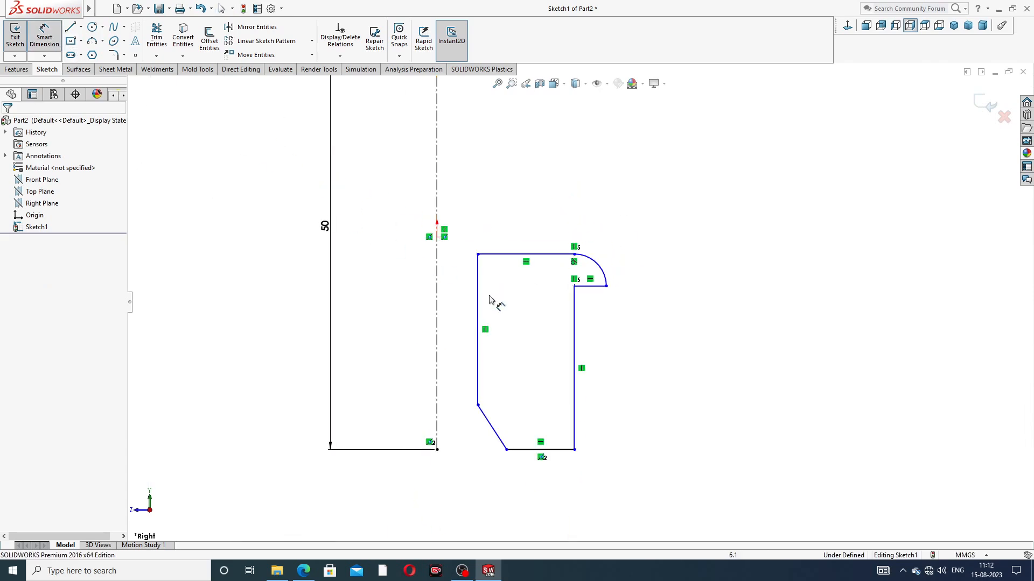
pyautogui.click(500, 442)
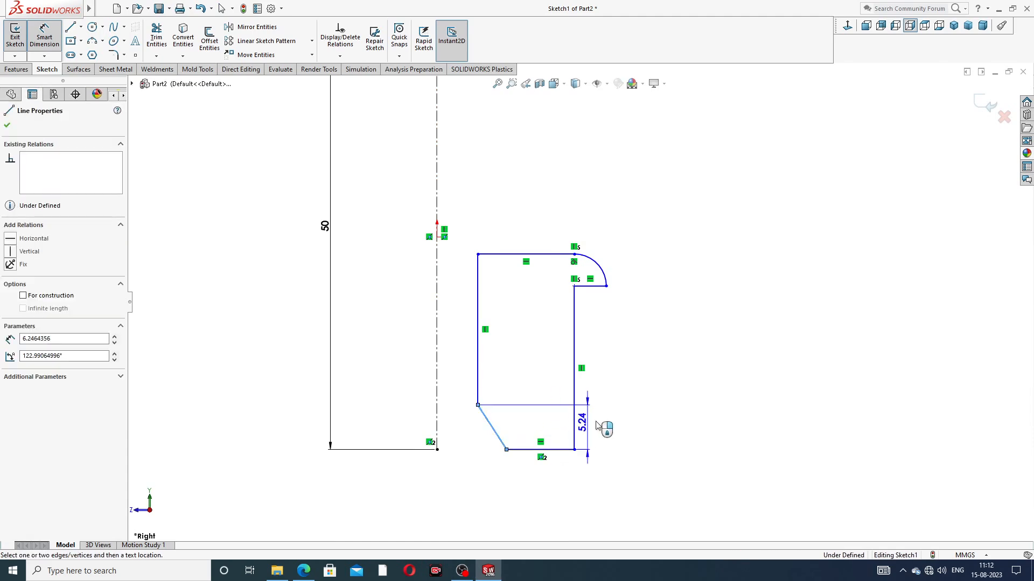
pyautogui.click(597, 433)
pyautogui.write('1')
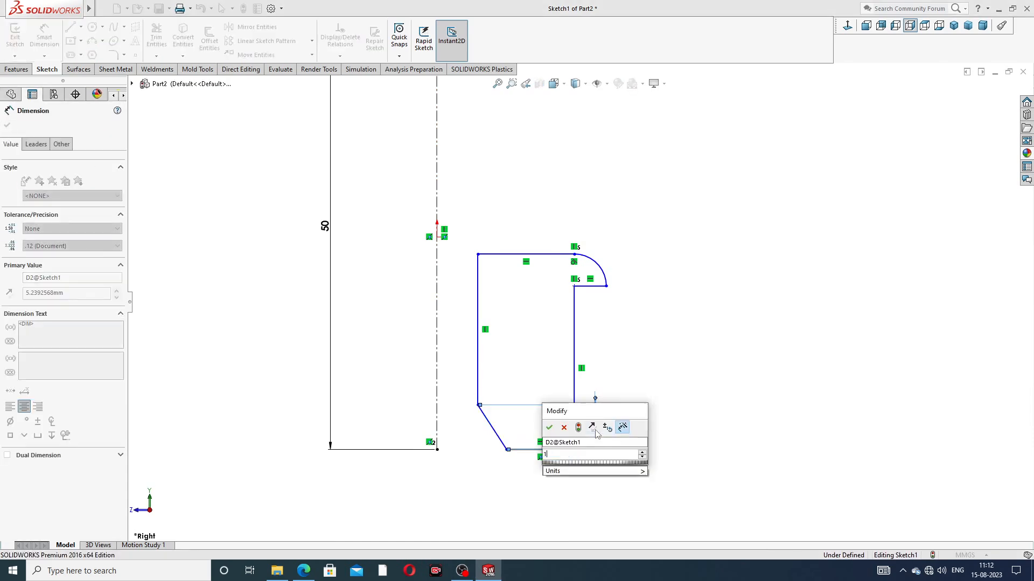
pyautogui.press('Return')
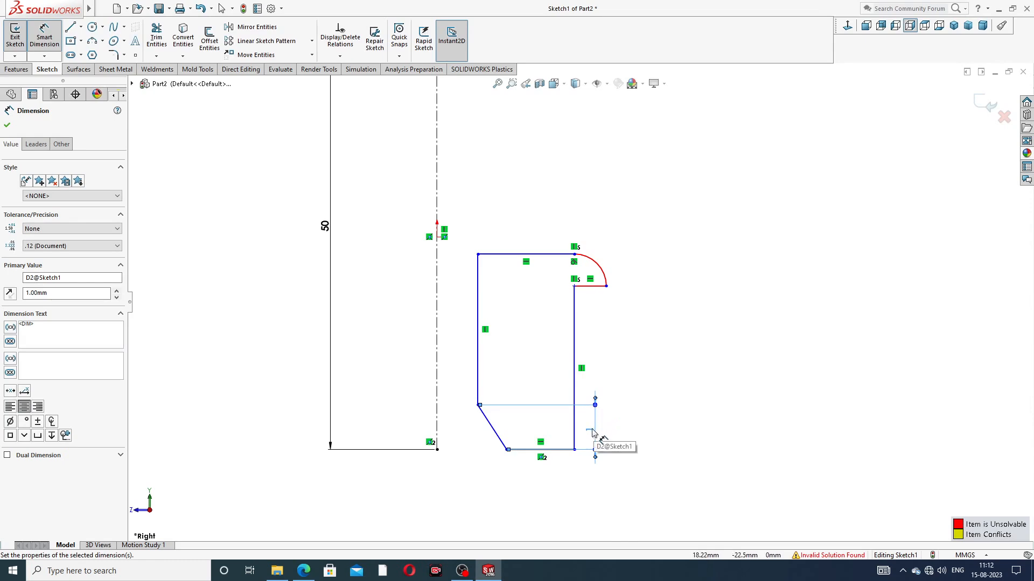
pyautogui.moveTo(592, 429); pyautogui.dragTo(604, 410)
pyautogui.click(654, 343)
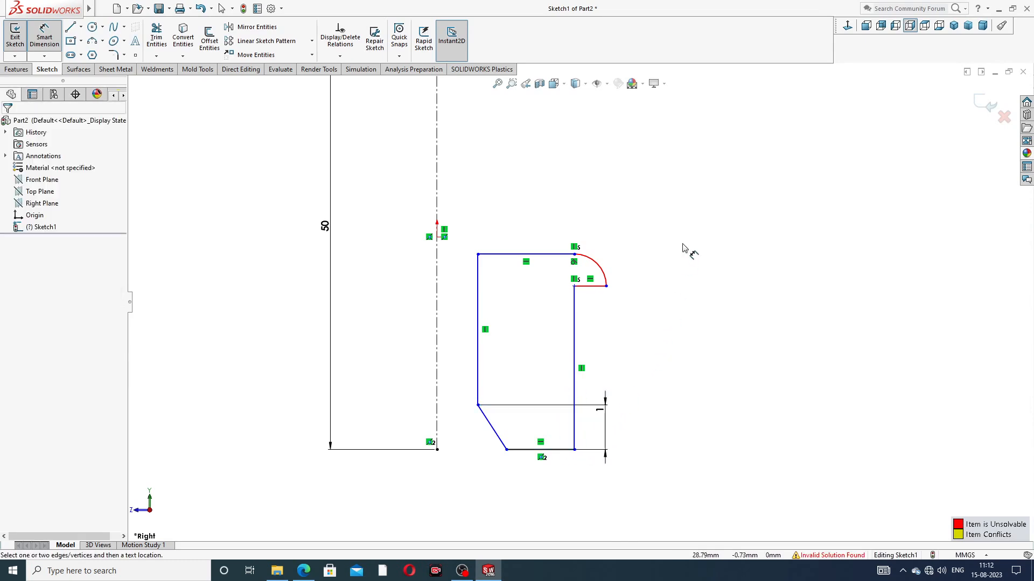
pyautogui.rightClick(685, 250)
pyautogui.click(713, 162)
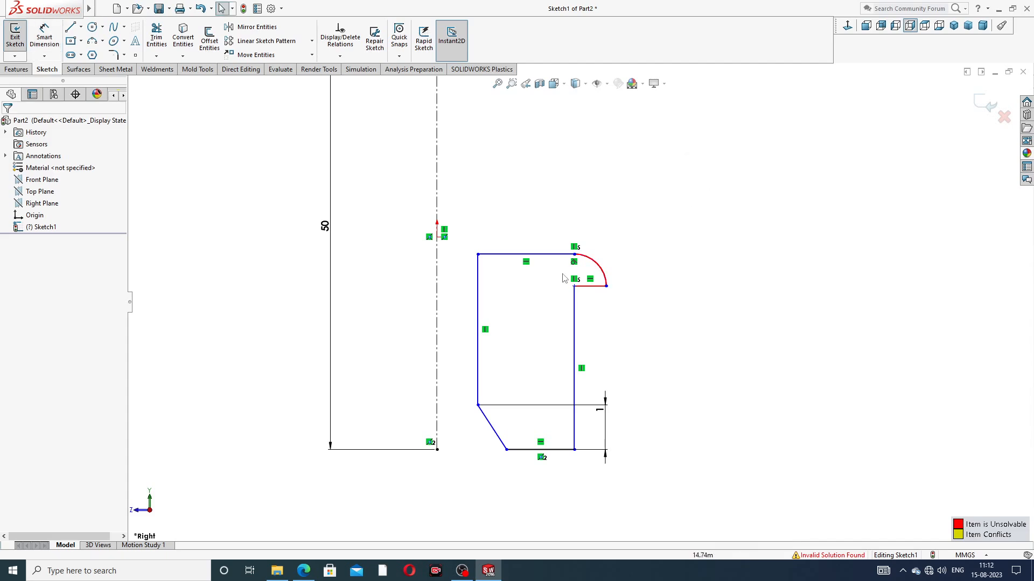
# Undo the 1 mm height dimension and the Vertical relation between the arc's endpoint and the inner corner.
pyautogui.hotkey('ctrl', 'z')
pyautogui.hotkey('ctrl', 'z')
pyautogui.hotkey('ctrl', 'z')
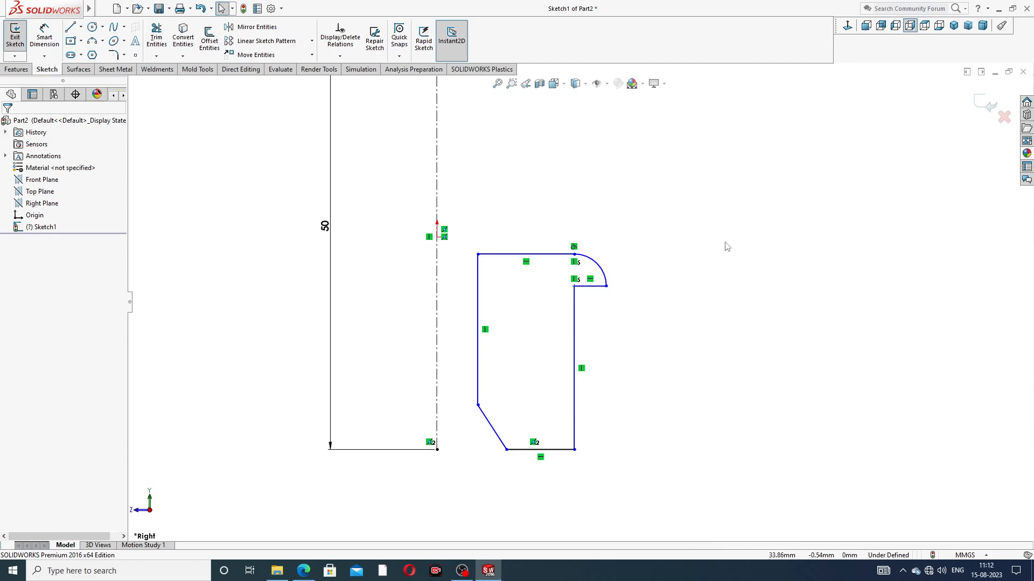
pyautogui.hotkey('ctrl', 'z')
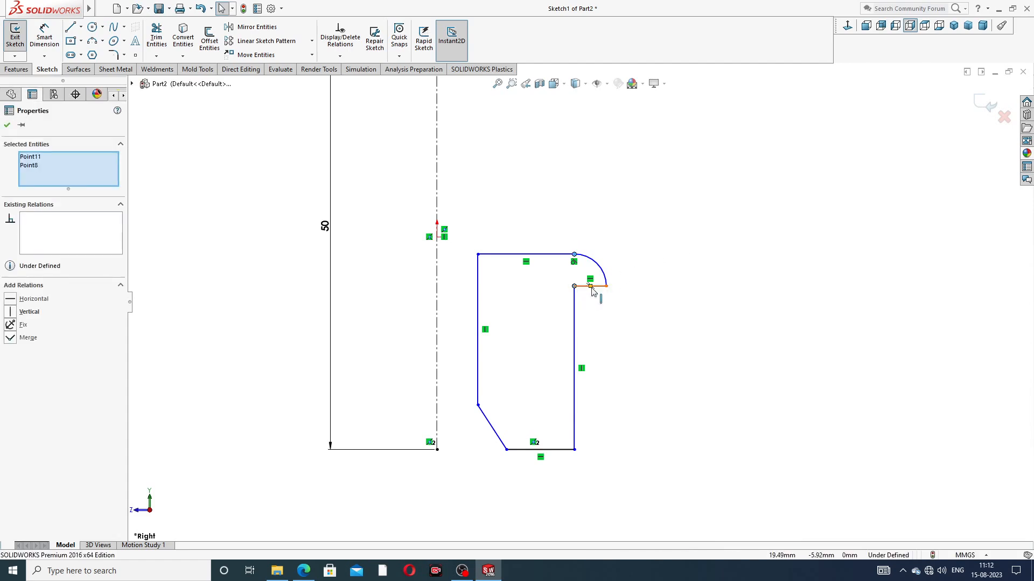
# Move the inner corner below the arc outward to widen the profile, keeping the arc's upper endpoint directly above it.
pyautogui.moveTo(574, 286)
pyautogui.mouseDown()
pyautogui.moveTo(557, 291)
pyautogui.moveTo(589, 288)
pyautogui.moveTo(605, 253)
pyautogui.mouseUp()
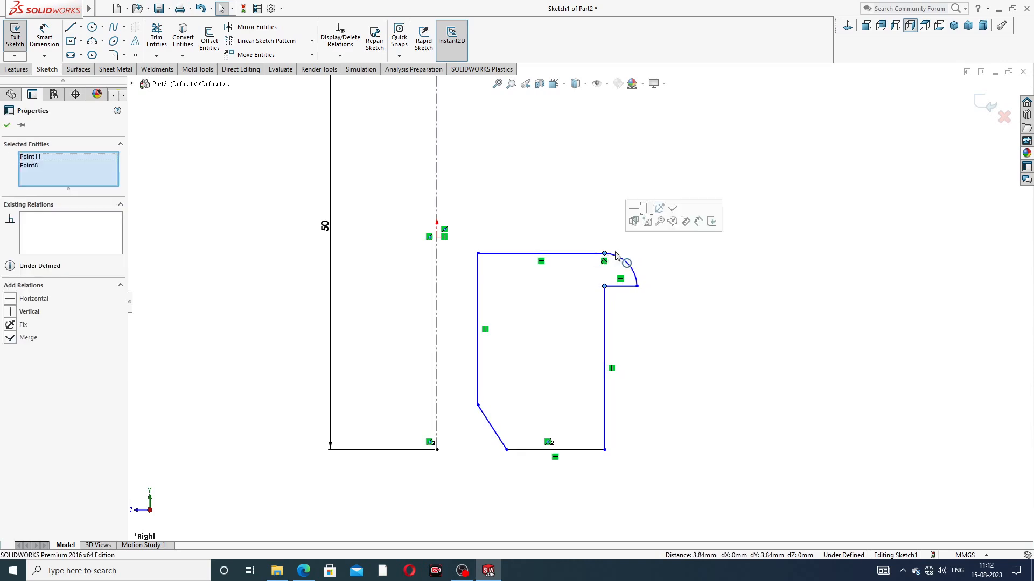
pyautogui.click(681, 269)
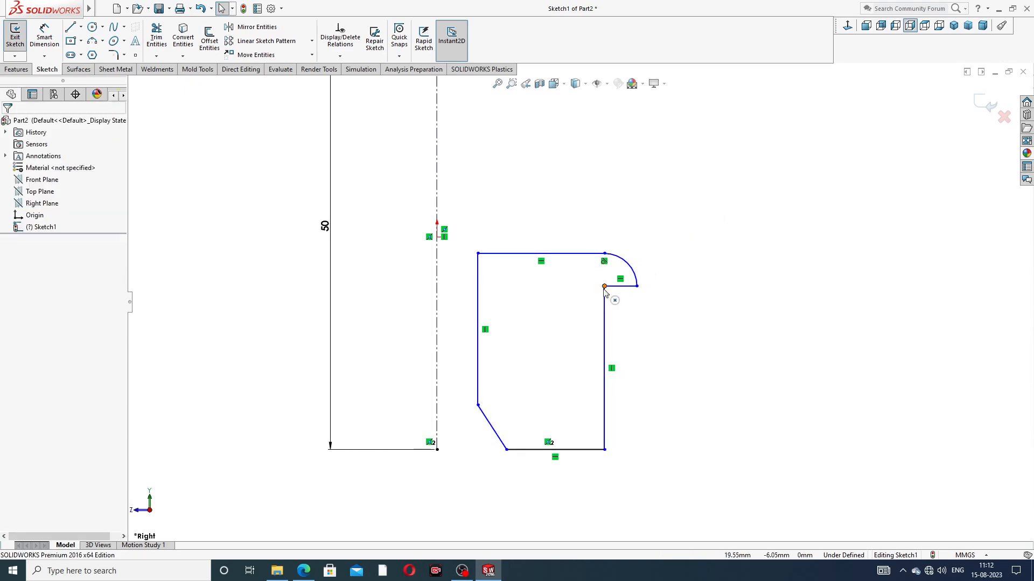
pyautogui.scroll(-7, 604, 291)
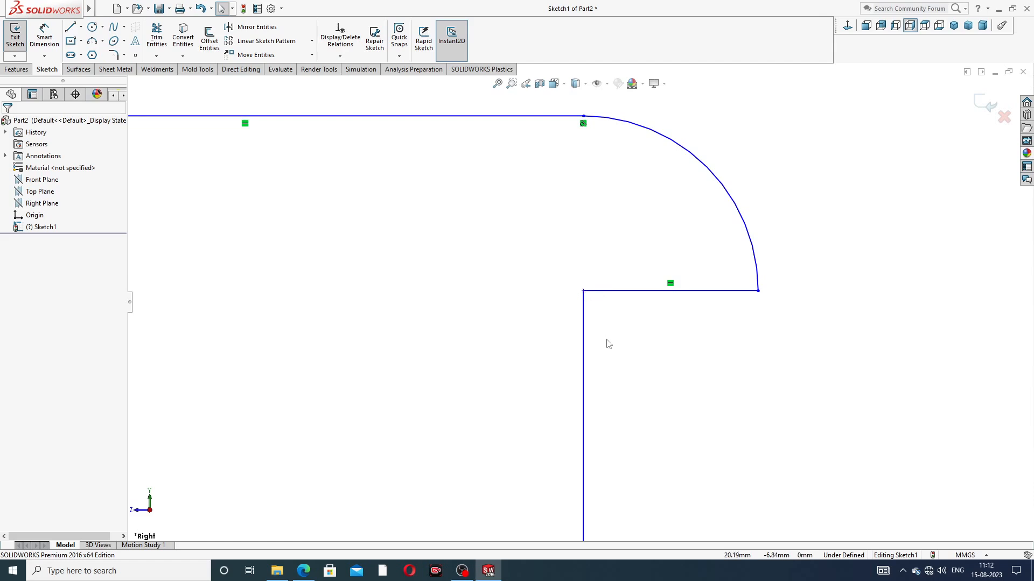
pyautogui.scroll(8, 609, 343)
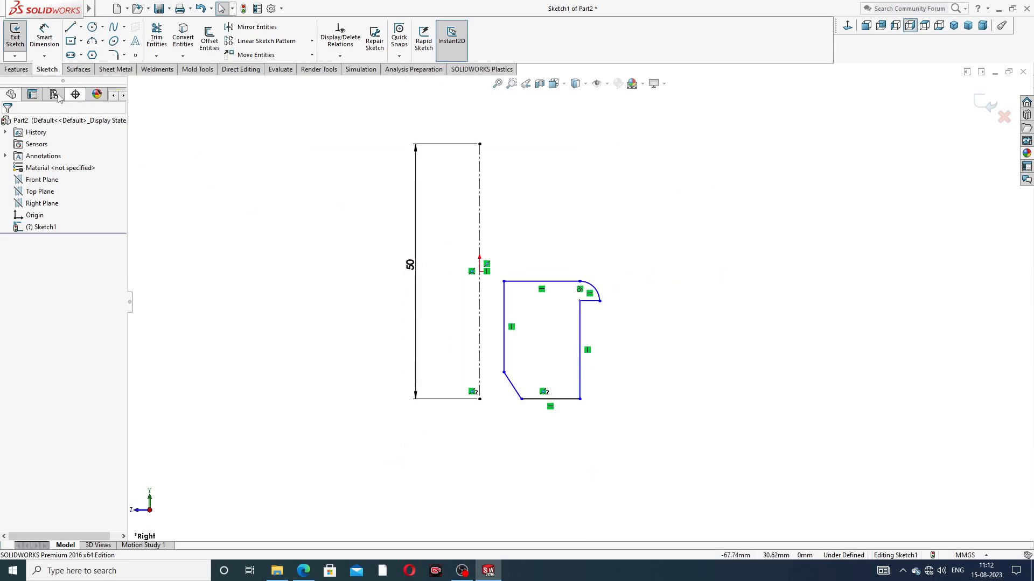
# Retry the 1 mm height dimension on the widened profile's slanted edge and undo it.
pyautogui.click(44, 37)
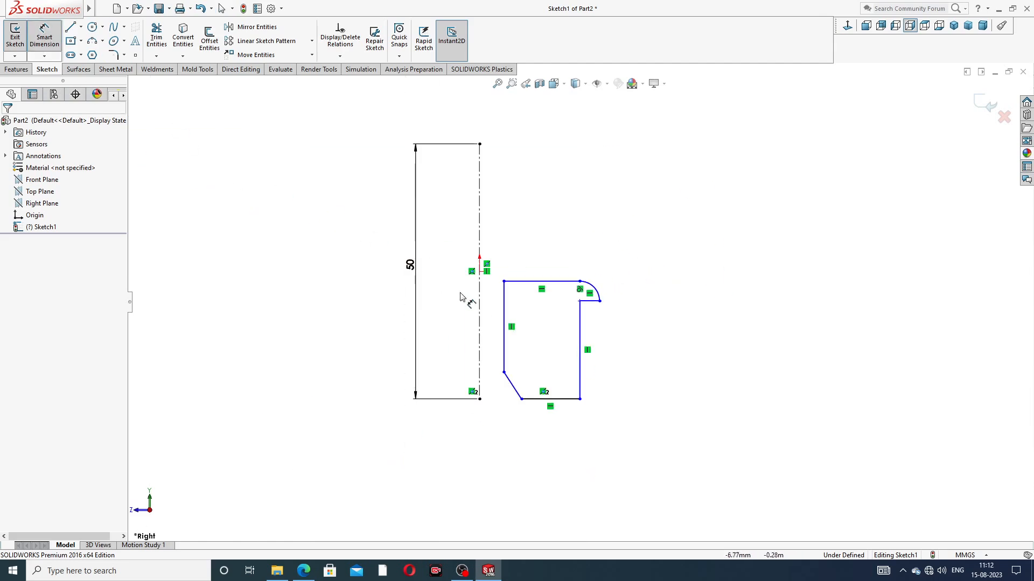
pyautogui.click(514, 384)
pyautogui.click(597, 385)
pyautogui.write('1')
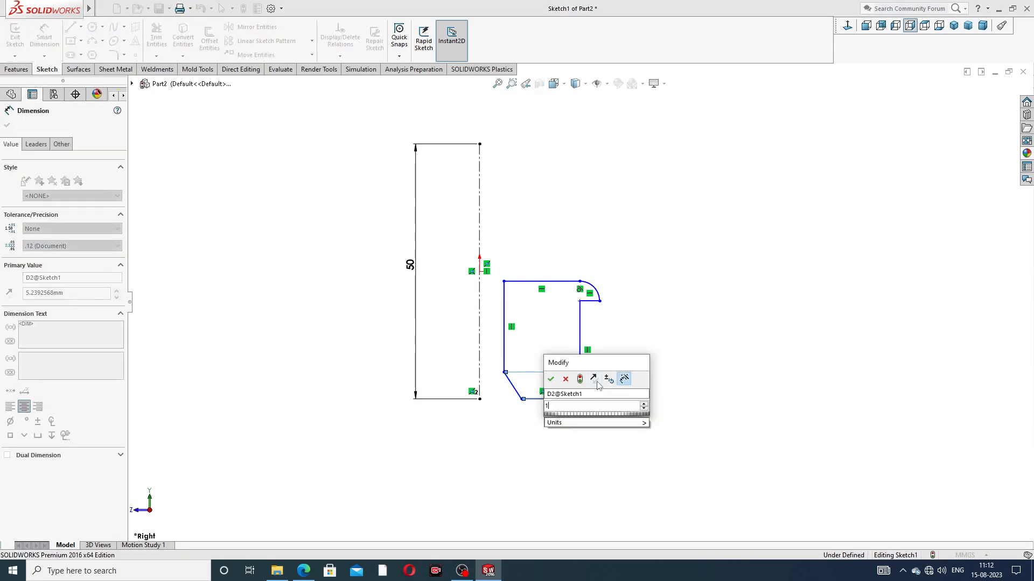
pyautogui.press('Return')
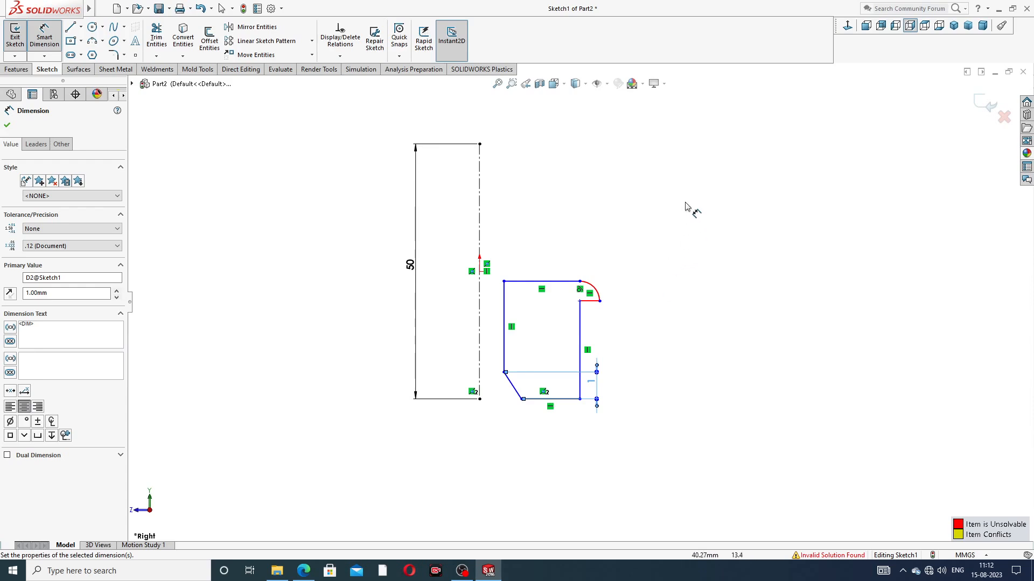
pyautogui.rightClick(685, 206)
pyautogui.click(706, 159)
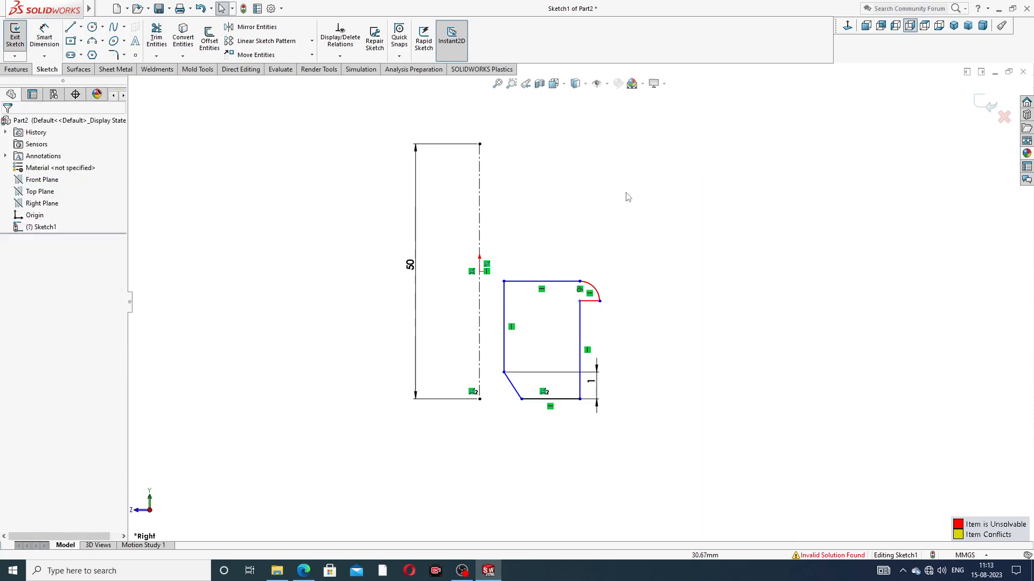
pyautogui.hotkey('ctrl', 'z')
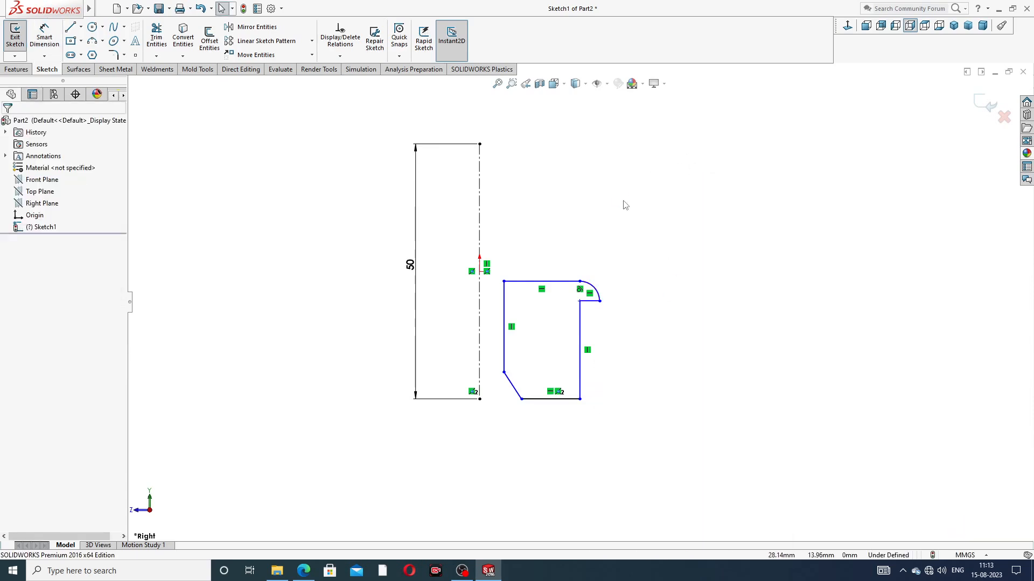
# Delete the profile's outer vertical edge and the short horizontal edge under the arc, shifting the arc outward and shrinking it slightly.
pyautogui.scroll(-3, 571, 360)
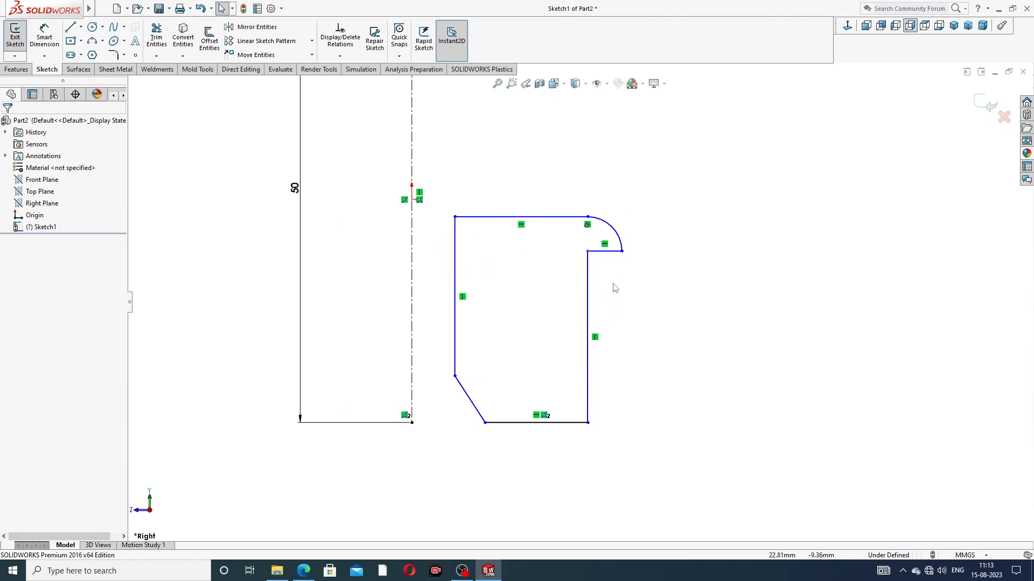
pyautogui.click(588, 283)
pyautogui.press('Delete')
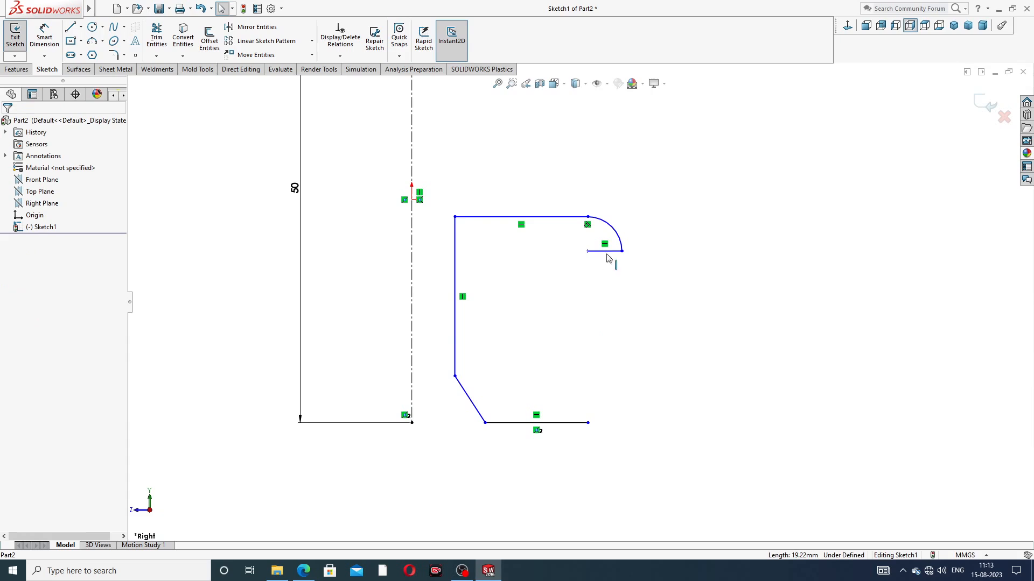
pyautogui.moveTo(588, 252); pyautogui.dragTo(609, 252)
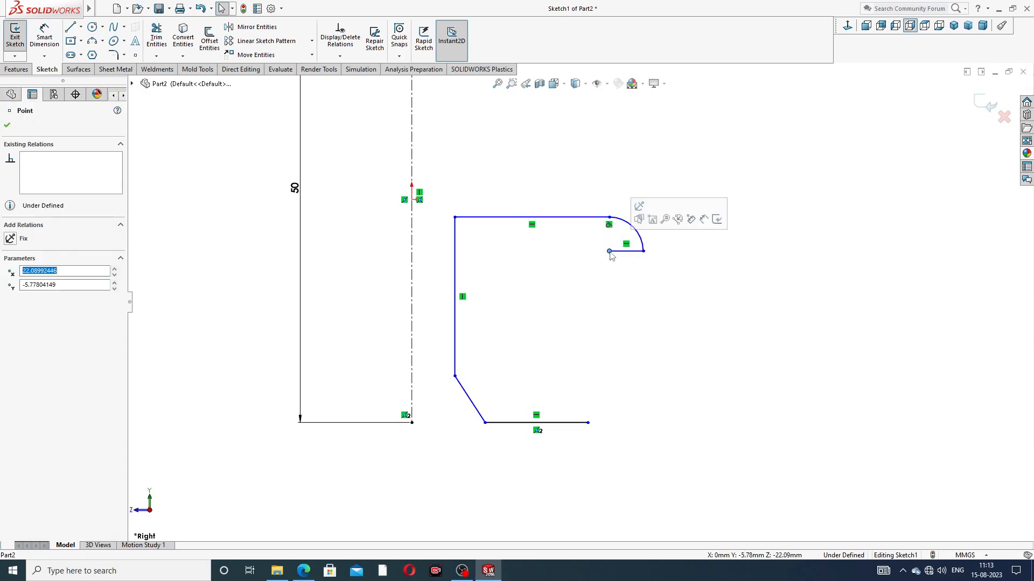
pyautogui.click(637, 252)
pyautogui.press('Delete')
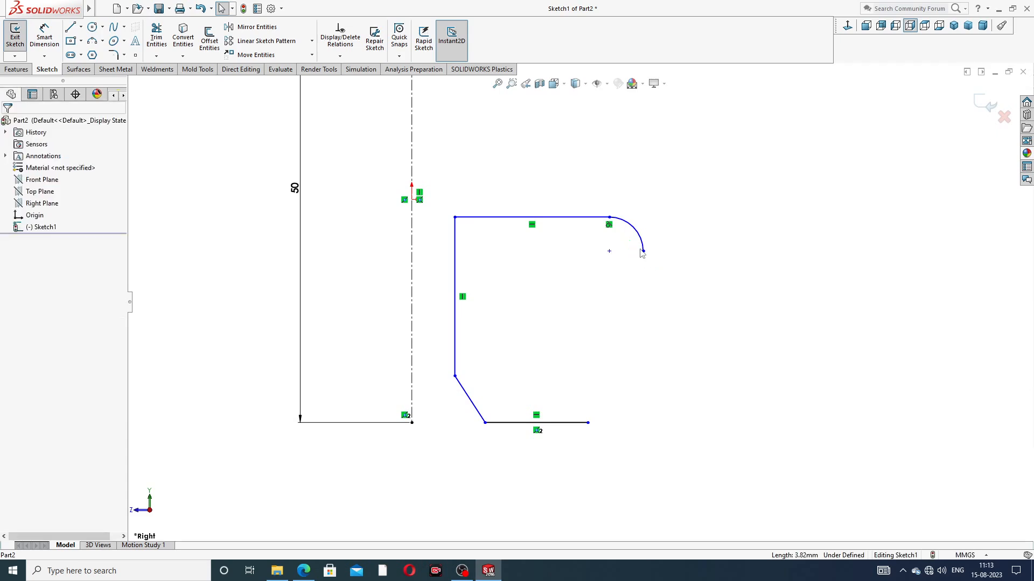
pyautogui.moveTo(644, 253)
pyautogui.mouseDown()
pyautogui.moveTo(640, 232)
pyautogui.moveTo(639, 247)
pyautogui.mouseUp()
pyautogui.click(187, 162)
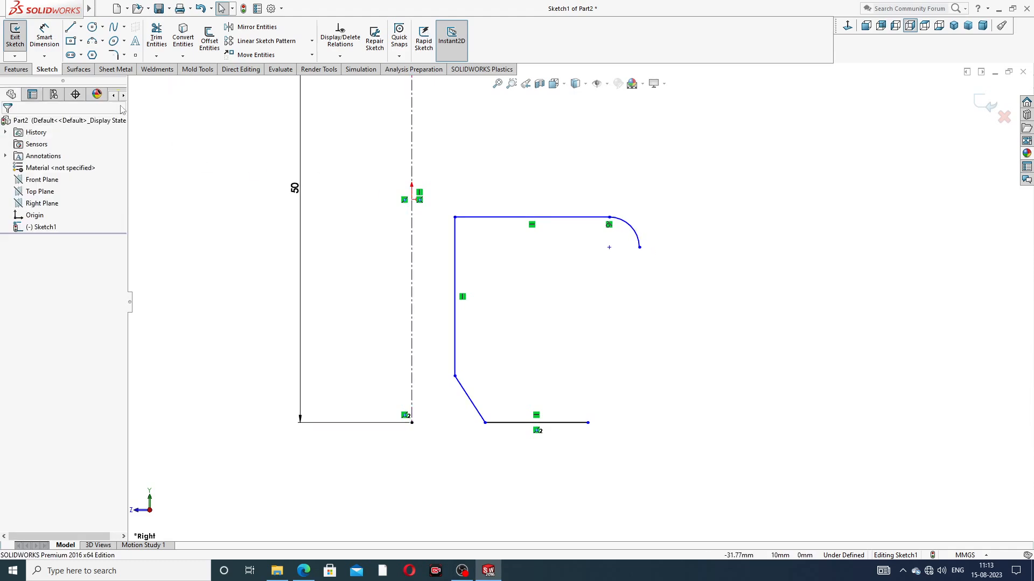
# Sketch a horizontal line about 4.2 mm inward from the arc's lower endpoint and connect it to the bottom edge's open outer endpoint.
pyautogui.click(639, 247)
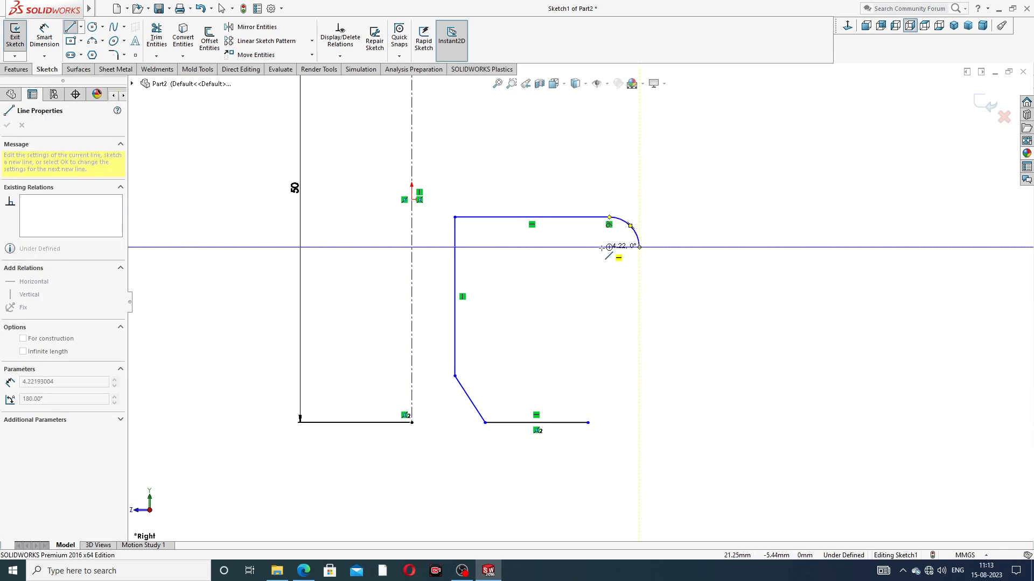
pyautogui.click(601, 247)
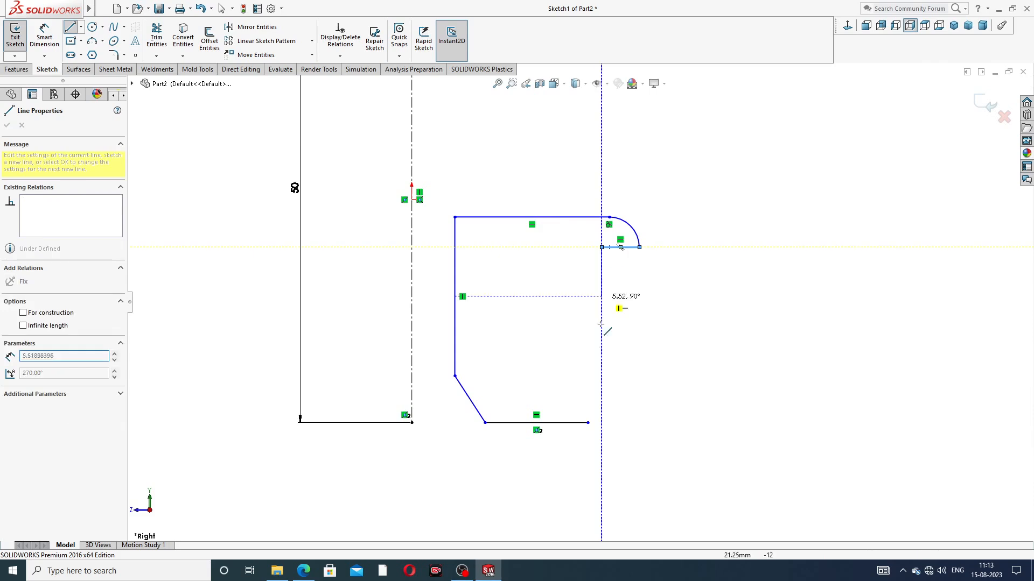
pyautogui.click(588, 422)
pyautogui.rightClick(672, 326)
pyautogui.click(695, 335)
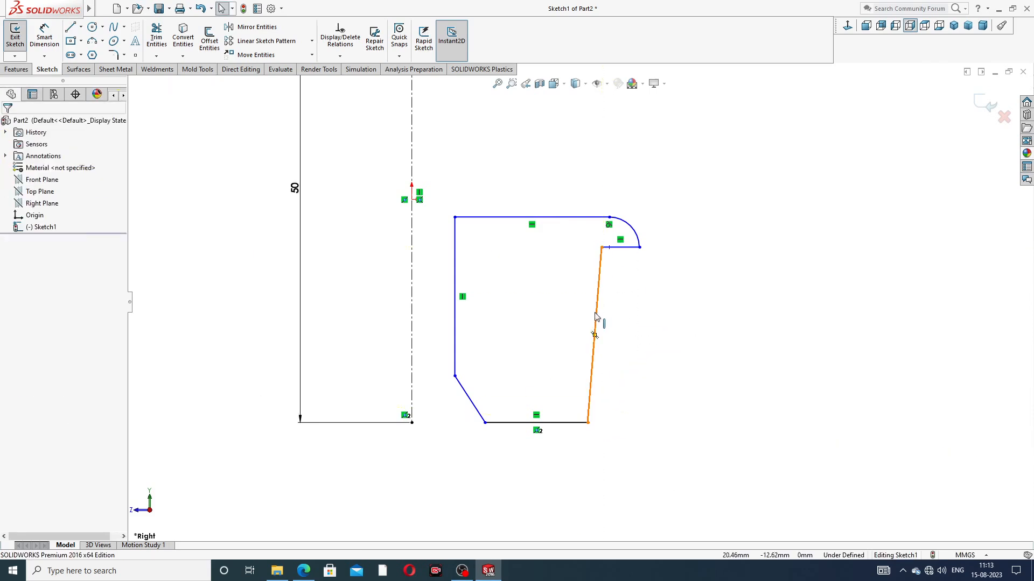
# Add a Vertical relation to the new slightly tilted outer edge of the profile.
pyautogui.click(596, 318)
pyautogui.click(636, 281)
pyautogui.click(652, 312)
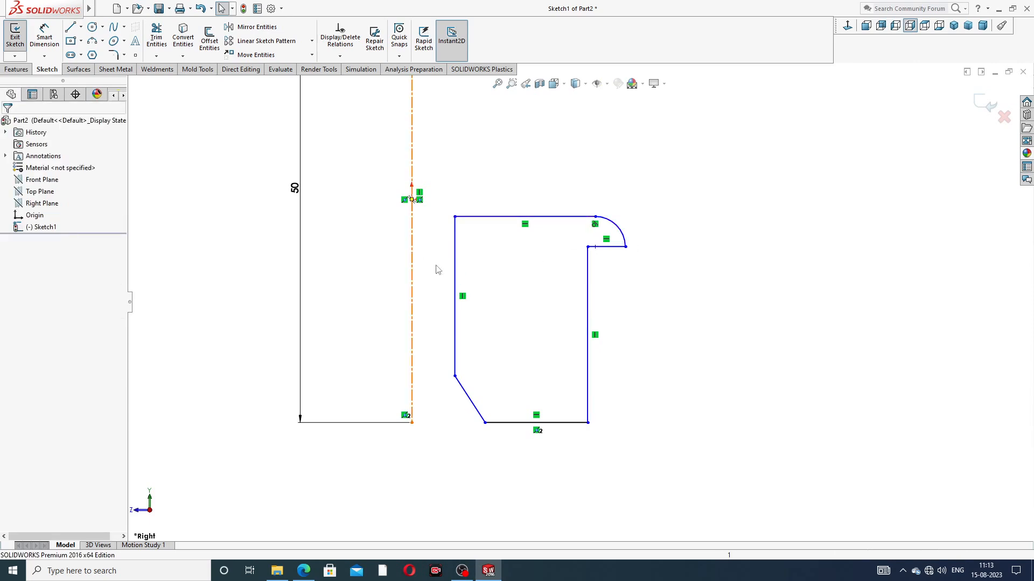
# Dimension the vertical height of the slanted bottom edge as 1 mm, placing the dimension outside the profile.
pyautogui.press('z')
pyautogui.click(53, 37)
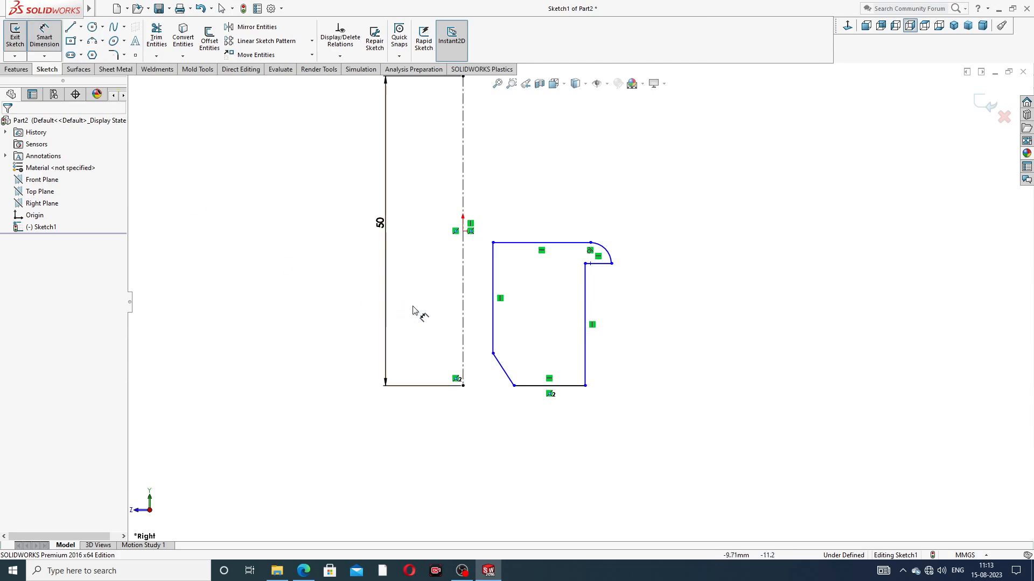
pyautogui.click(504, 371)
pyautogui.click(609, 371)
pyautogui.write('1')
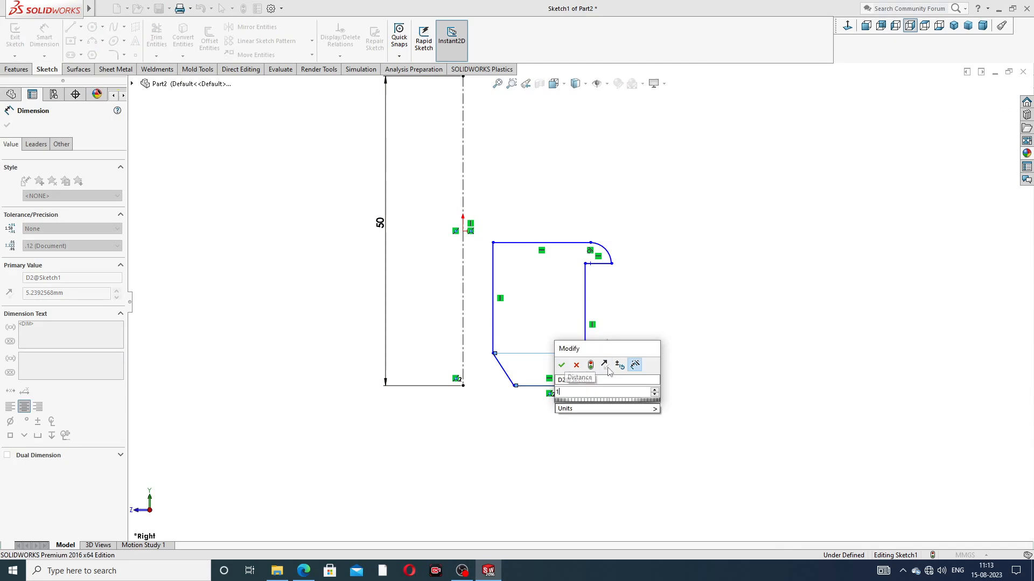
pyautogui.press('Return')
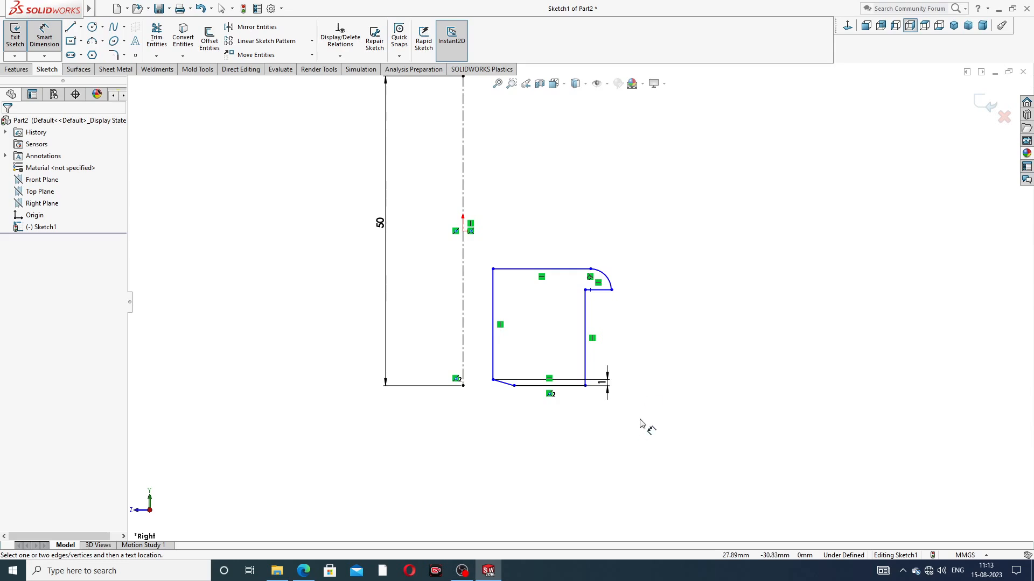
# Dimension the profile's height between its top and bottom edges as 12 mm.
pyautogui.click(555, 269)
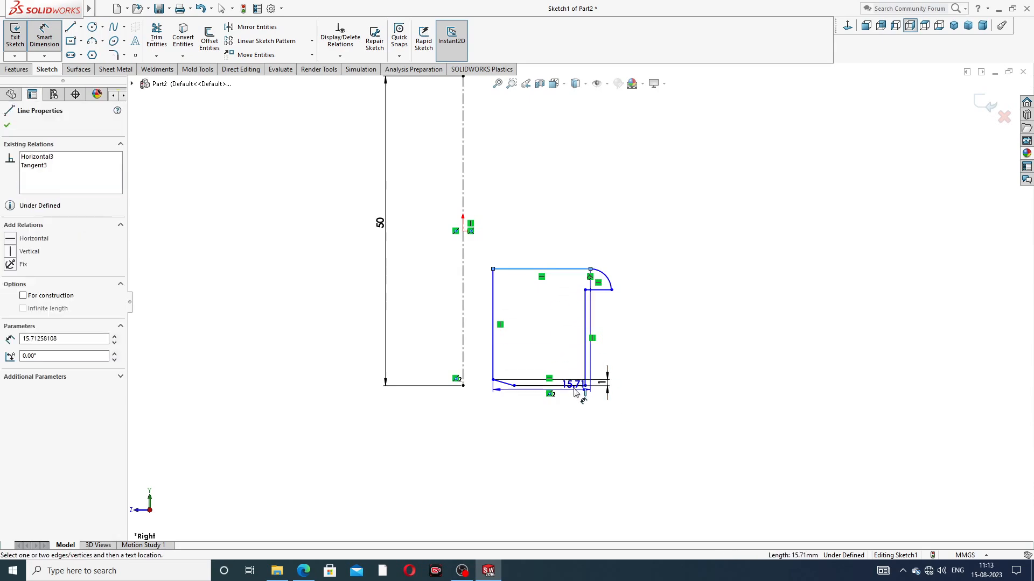
pyautogui.click(573, 386)
pyautogui.click(656, 336)
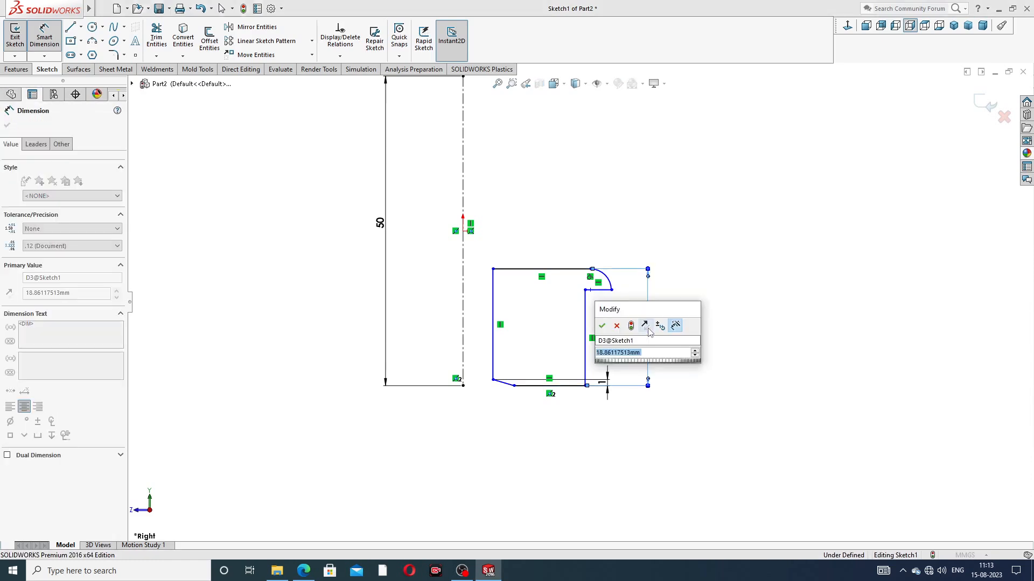
pyautogui.write('12')
pyautogui.press('Return')
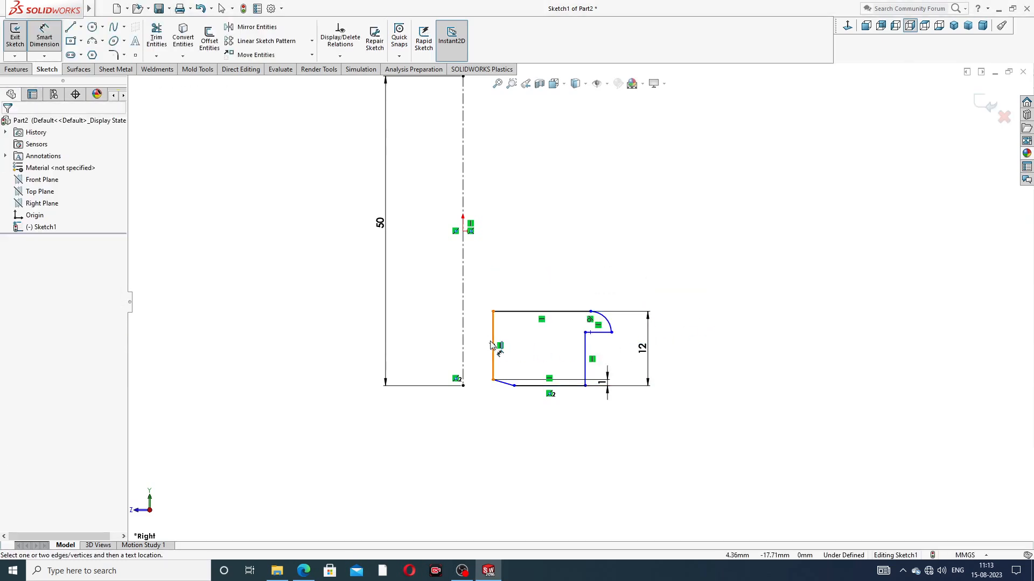
# Dimension the arc's outer endpoint 20 mm from the vertical centerline.
pyautogui.scroll(-2, 543, 363)
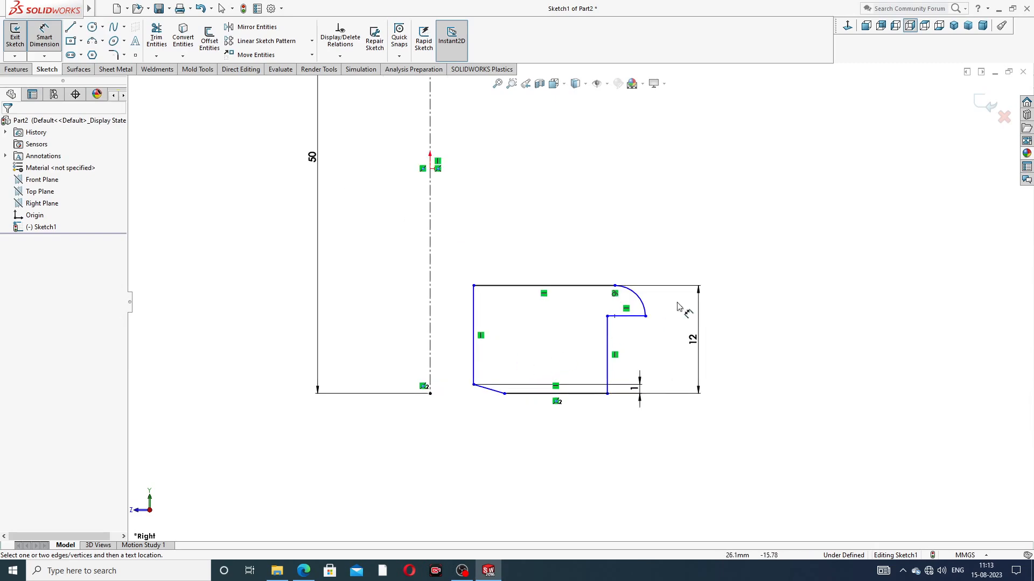
pyautogui.click(645, 317)
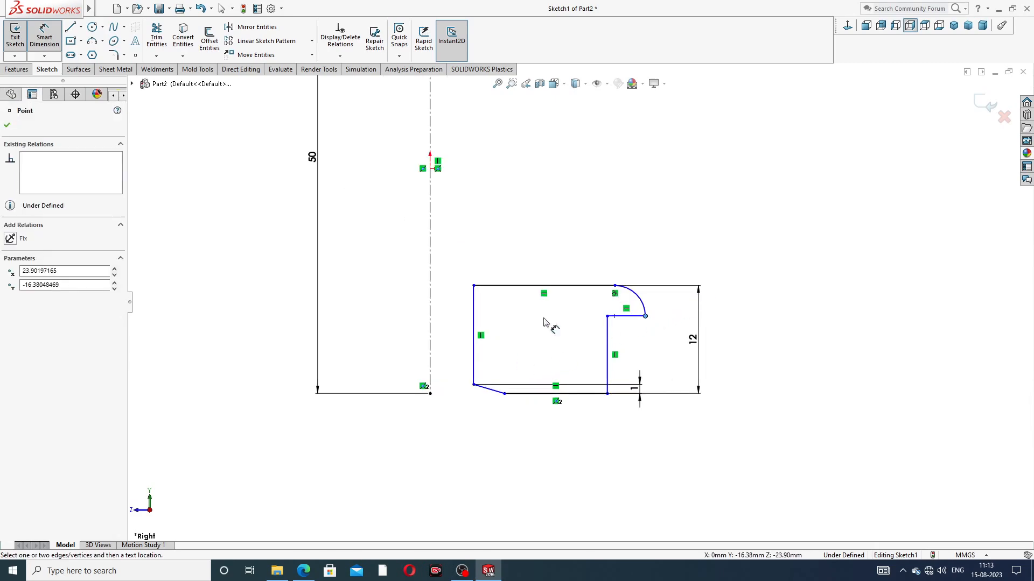
pyautogui.click(430, 326)
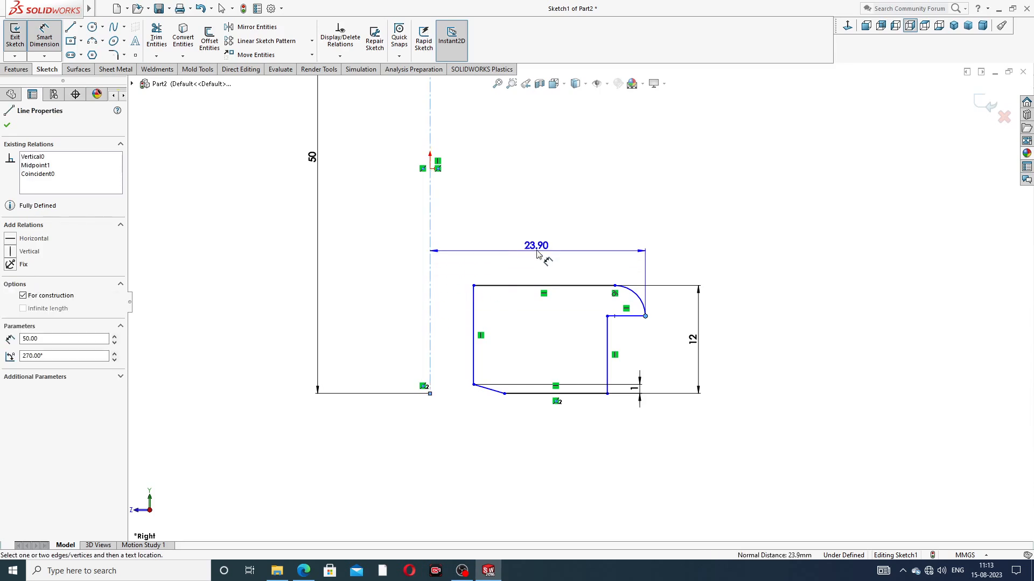
pyautogui.click(541, 250)
pyautogui.write('20')
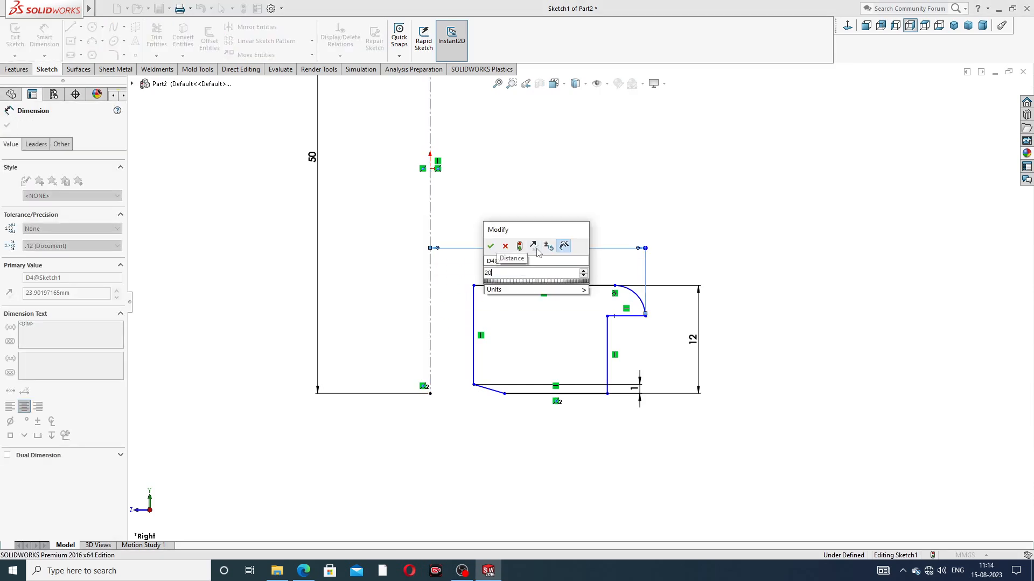
pyautogui.press('Return')
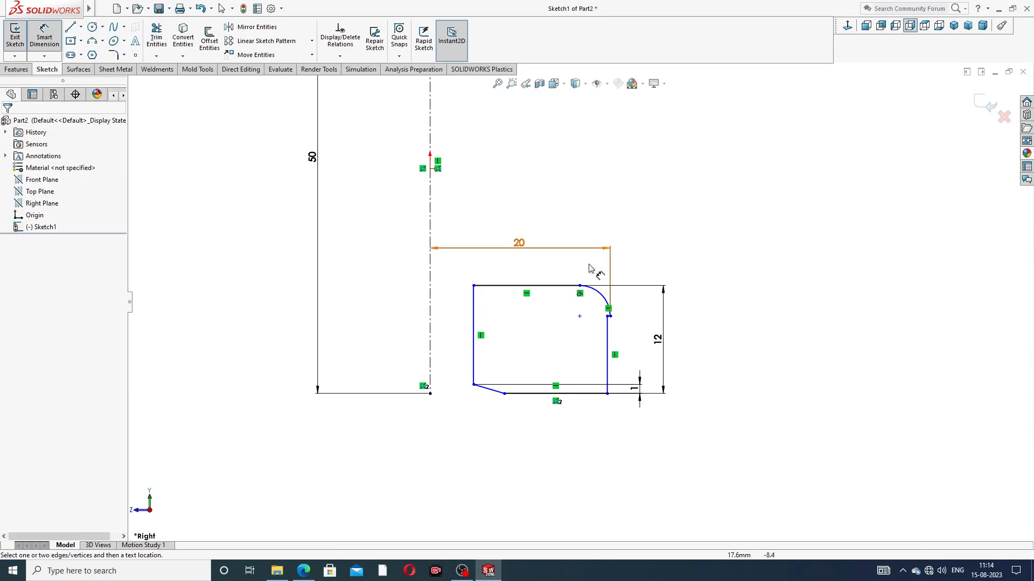
# Dimension the profile's outer vertical edge 18 mm from the centerline.
pyautogui.scroll(-6, 612, 323)
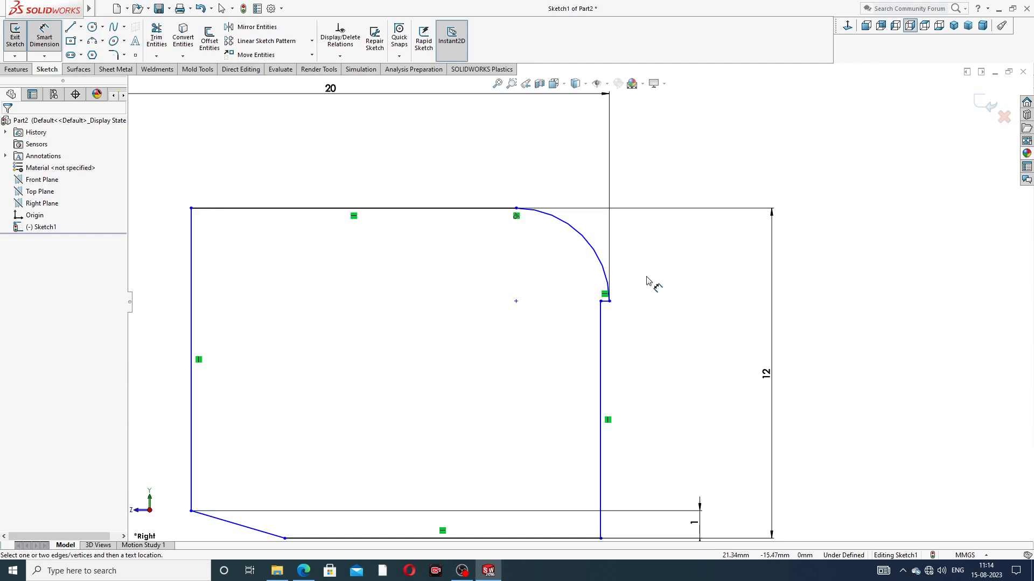
pyautogui.click(600, 331)
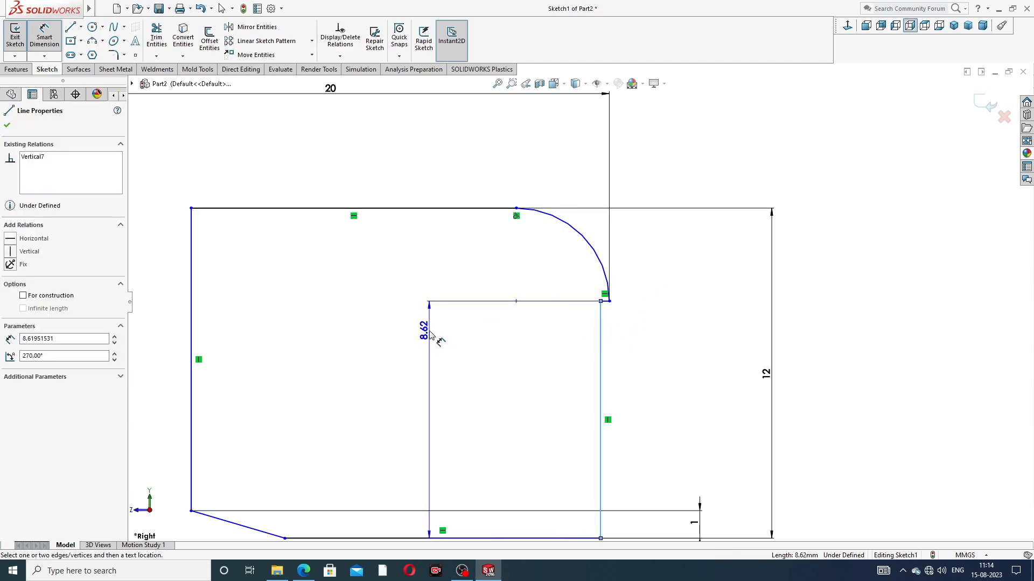
pyautogui.scroll(3, 434, 338)
pyautogui.scroll(2, 431, 335)
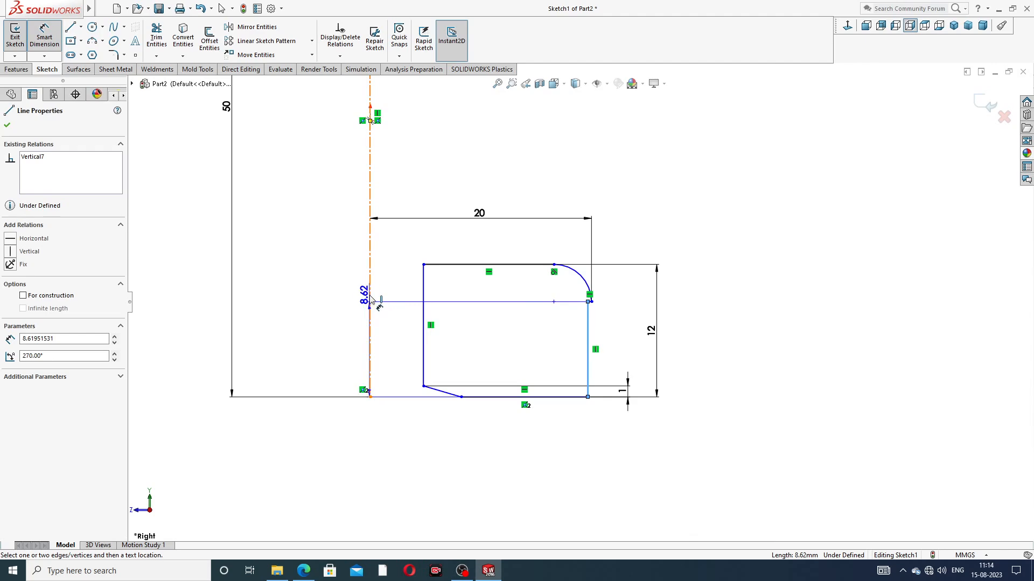
pyautogui.click(370, 299)
pyautogui.click(458, 248)
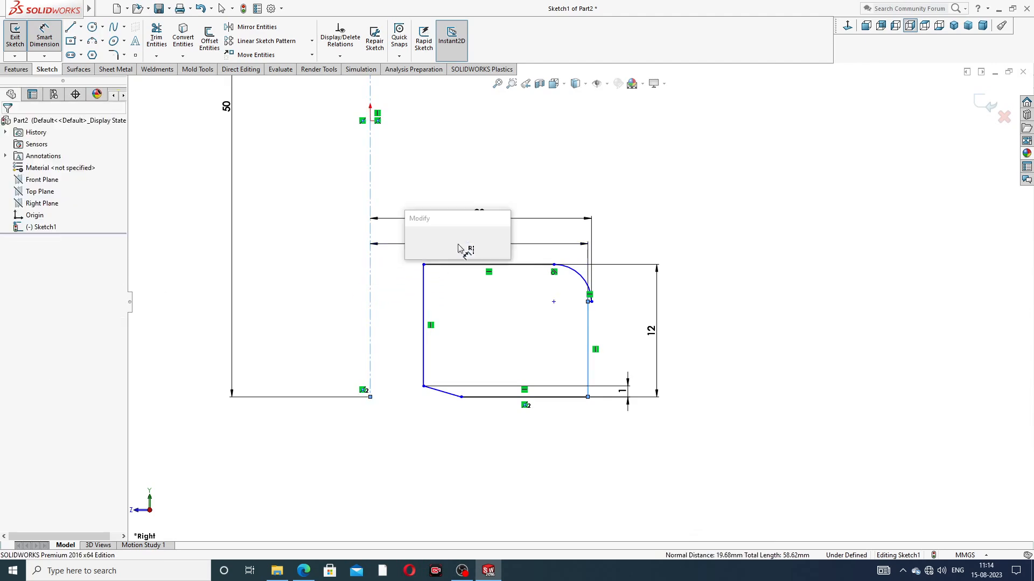
pyautogui.write('18')
pyautogui.press('Return')
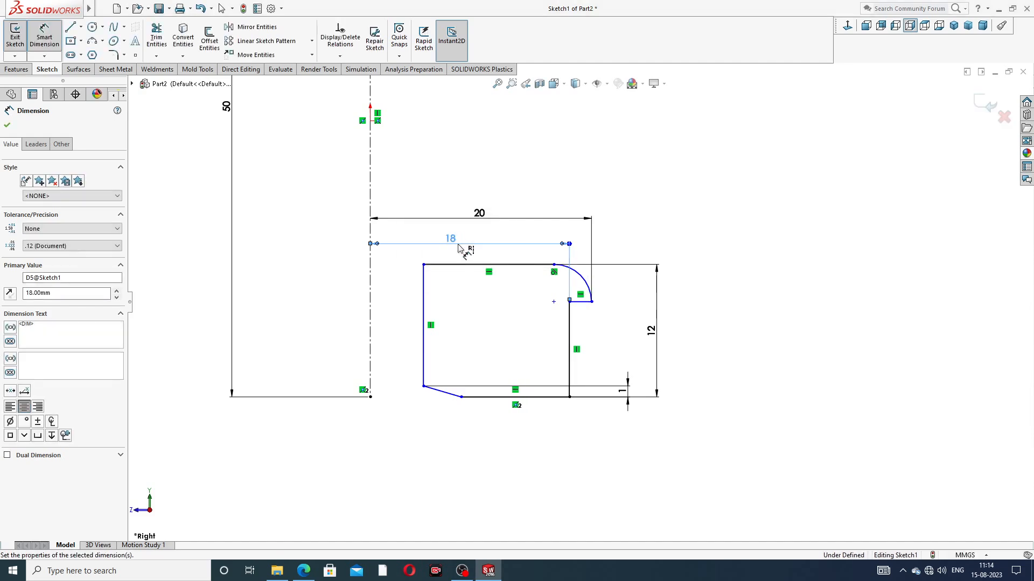
pyautogui.press('Escape')
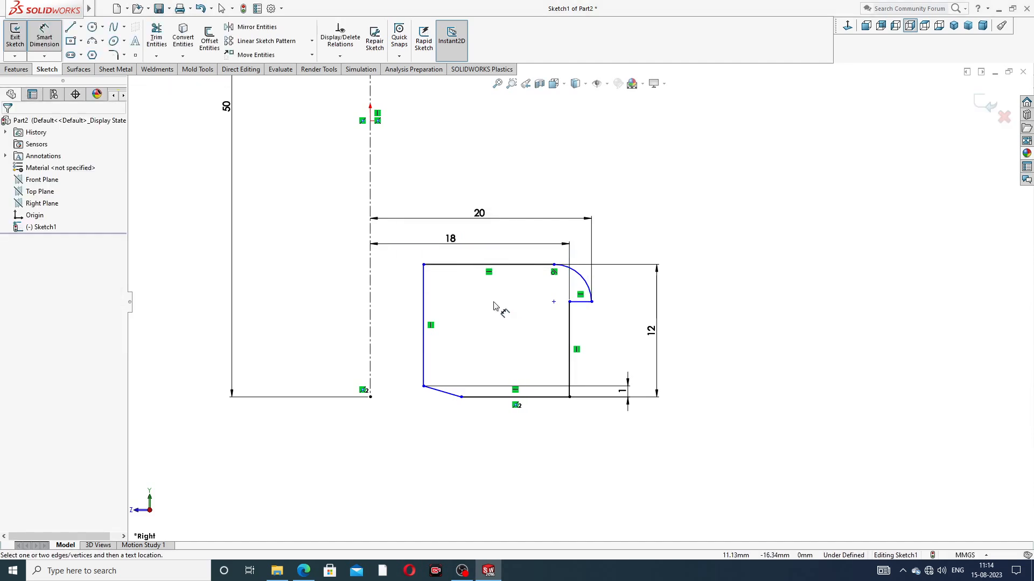
# Dimension the inner vertical edge 13 mm from the centerline and move the slanted edge's lower endpoint outward past that edge.
pyautogui.click(424, 296)
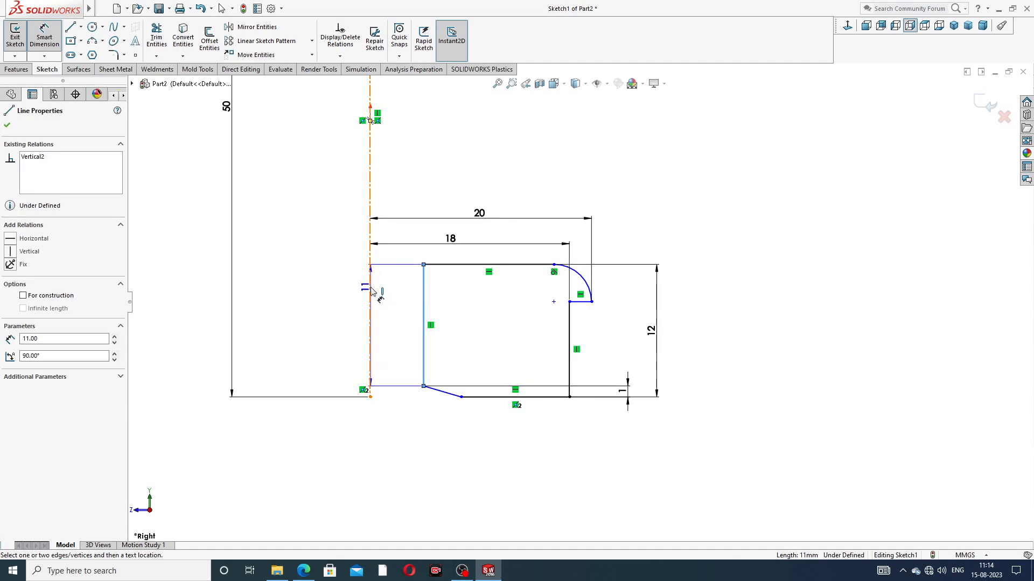
pyautogui.click(370, 291)
pyautogui.click(409, 274)
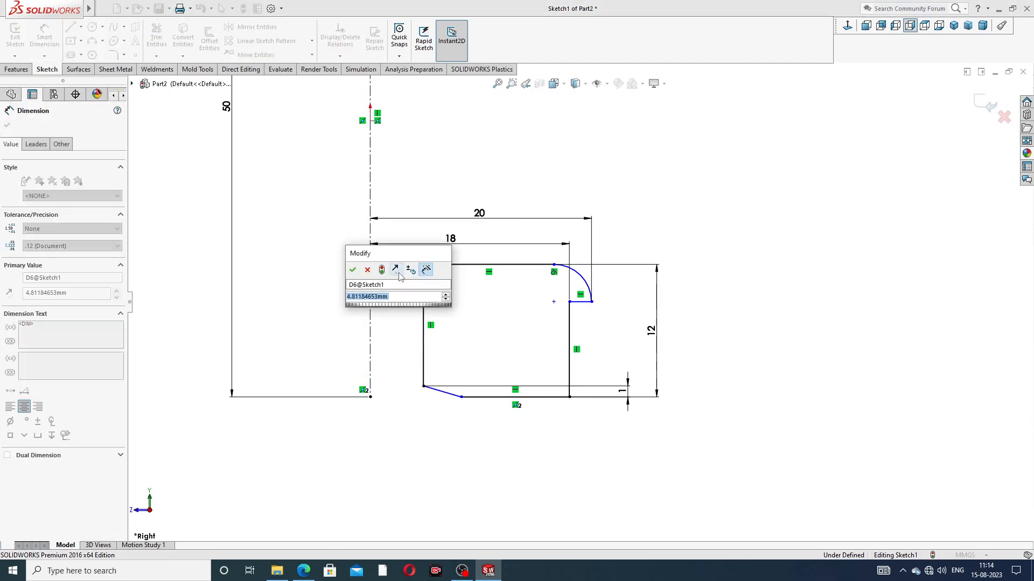
pyautogui.write('13')
pyautogui.press('Return')
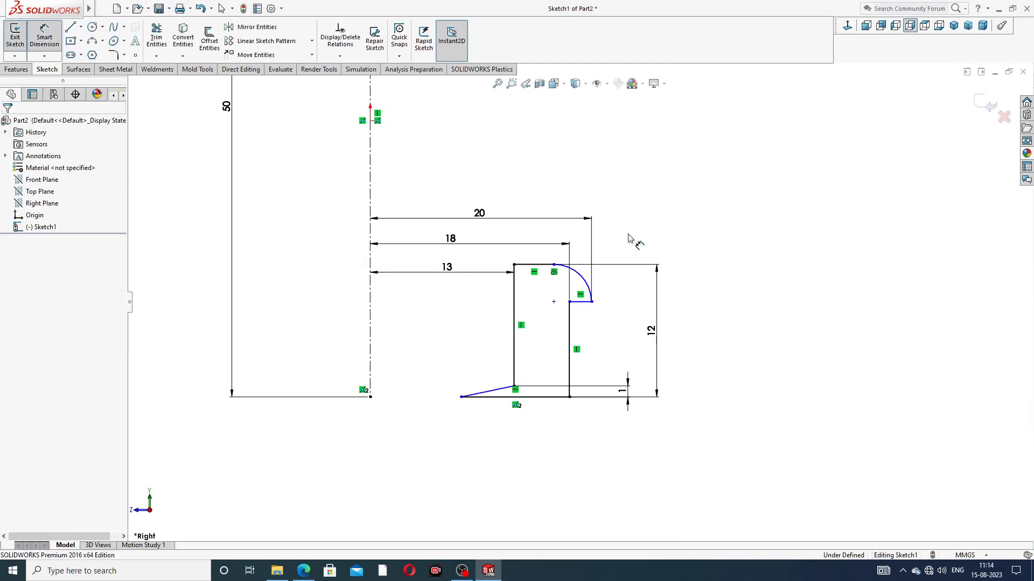
pyautogui.rightClick(662, 197)
pyautogui.click(687, 158)
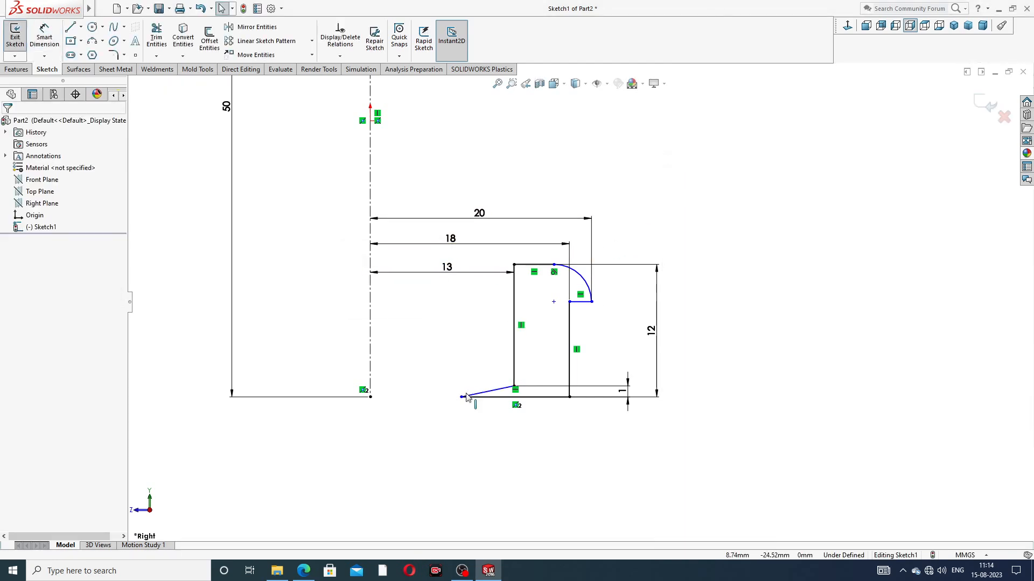
pyautogui.moveTo(461, 397); pyautogui.dragTo(530, 397)
pyautogui.click(718, 333)
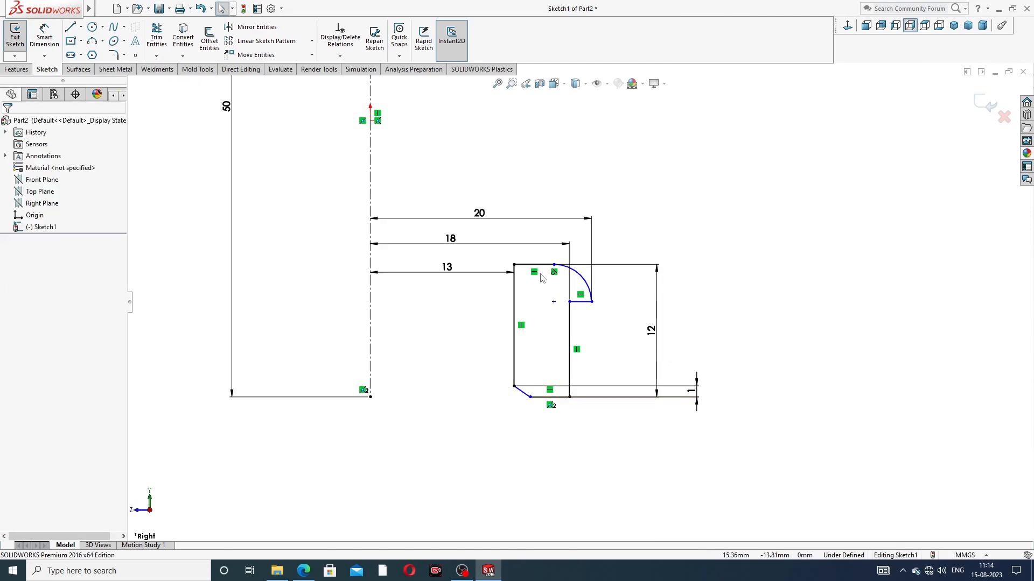
# Make the arc's upper endpoint vertical with the inner corner below it, and raise the arc's lower endpoint to form a quarter round.
pyautogui.scroll(-2, 560, 275)
pyautogui.click(553, 253)
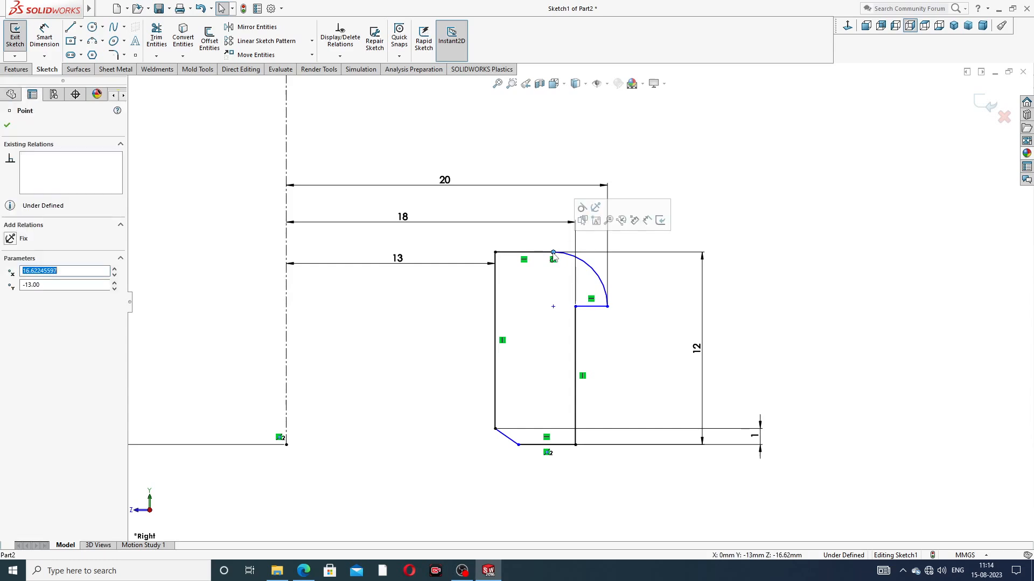
pyautogui.keyDown('ctrl'); pyautogui.click(576, 306); pyautogui.keyUp('ctrl')
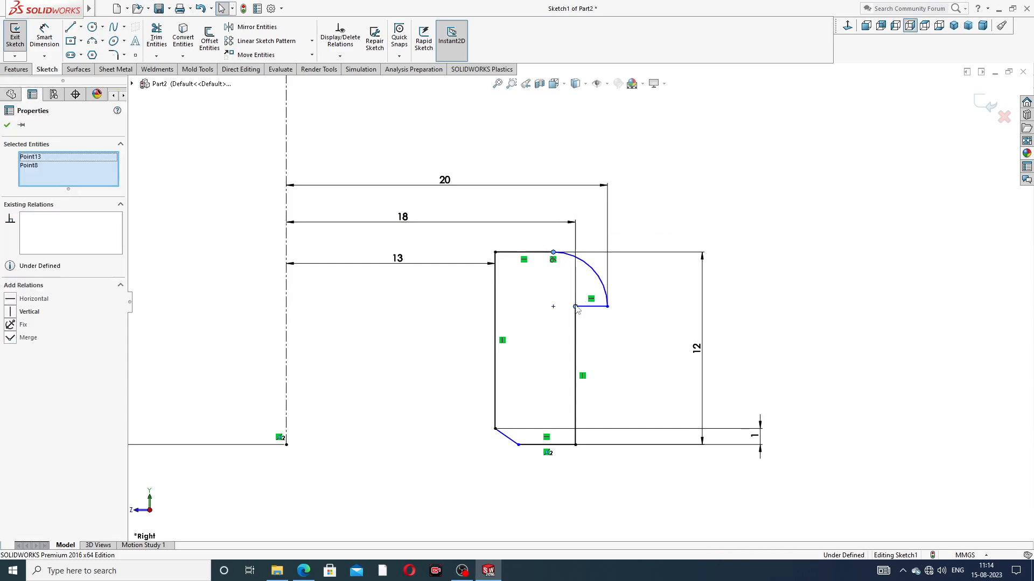
pyautogui.click(617, 261)
pyautogui.click(636, 213)
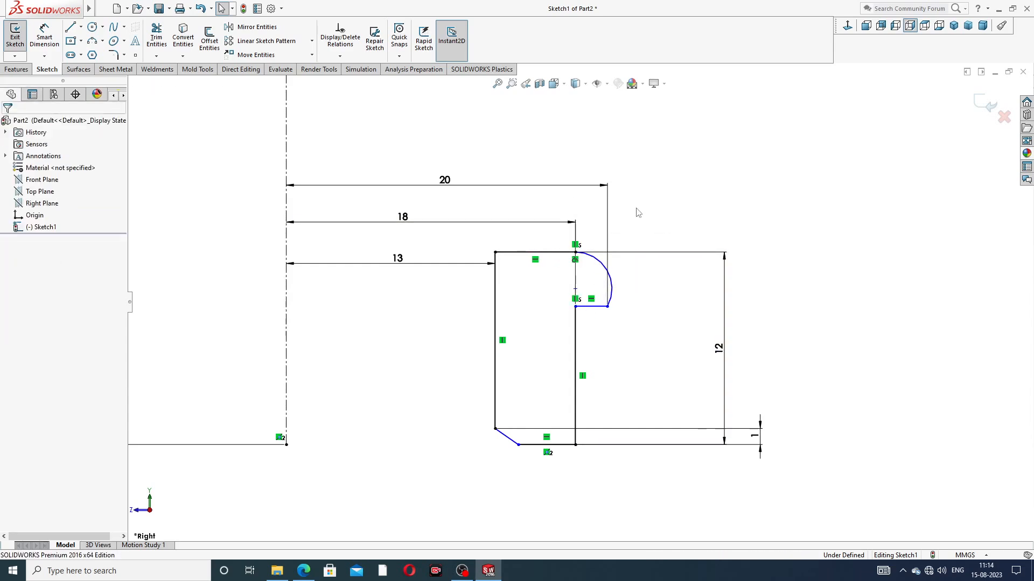
pyautogui.moveTo(610, 311); pyautogui.dragTo(607, 285)
pyautogui.click(655, 209)
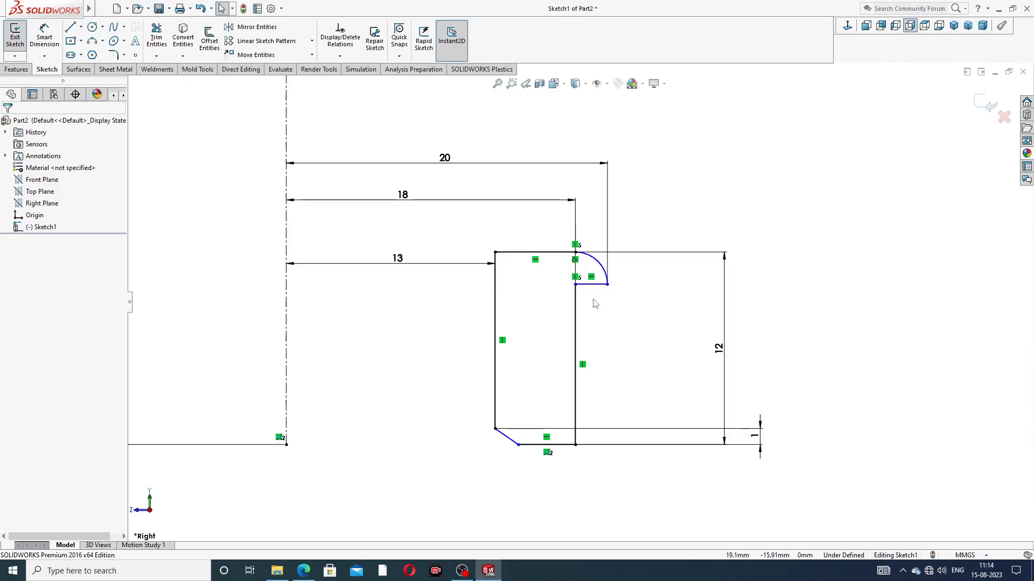
# Dimension the quarter-round arc at the lower profile's outer corner with a 2 mm radius.
pyautogui.scroll(-5, 595, 304)
pyautogui.scroll(3, 602, 278)
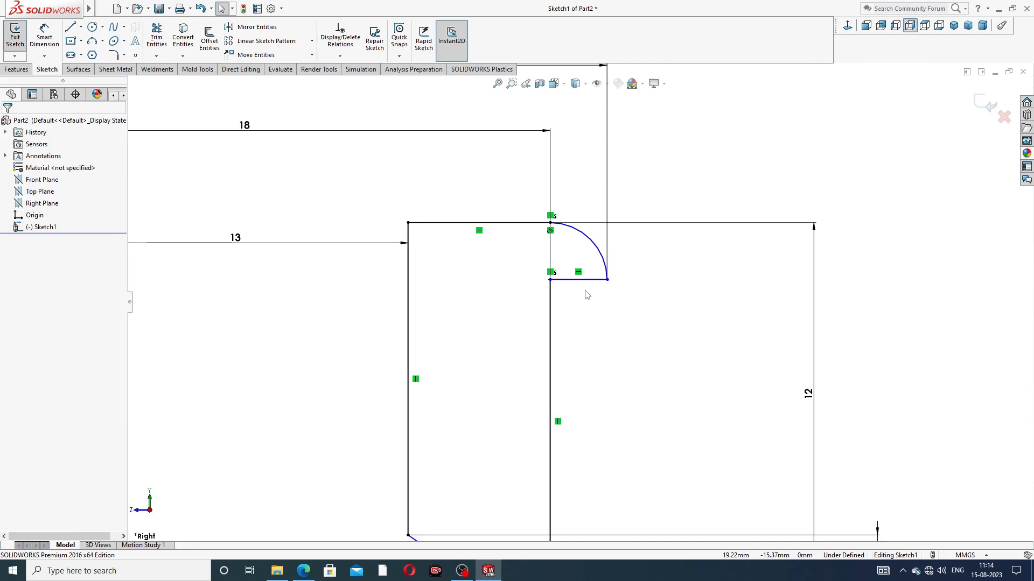
pyautogui.scroll(1, 575, 295)
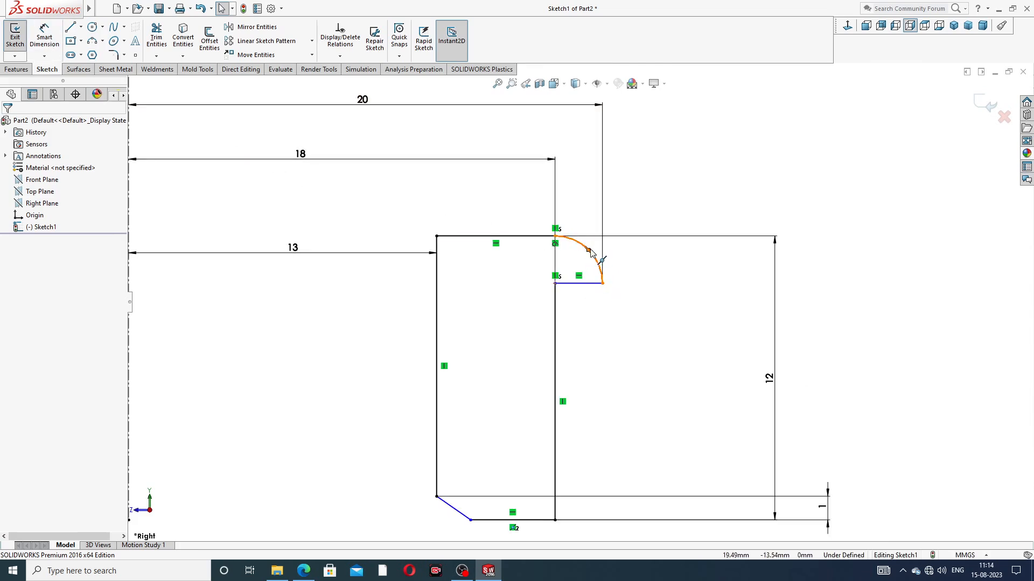
pyautogui.click(591, 253)
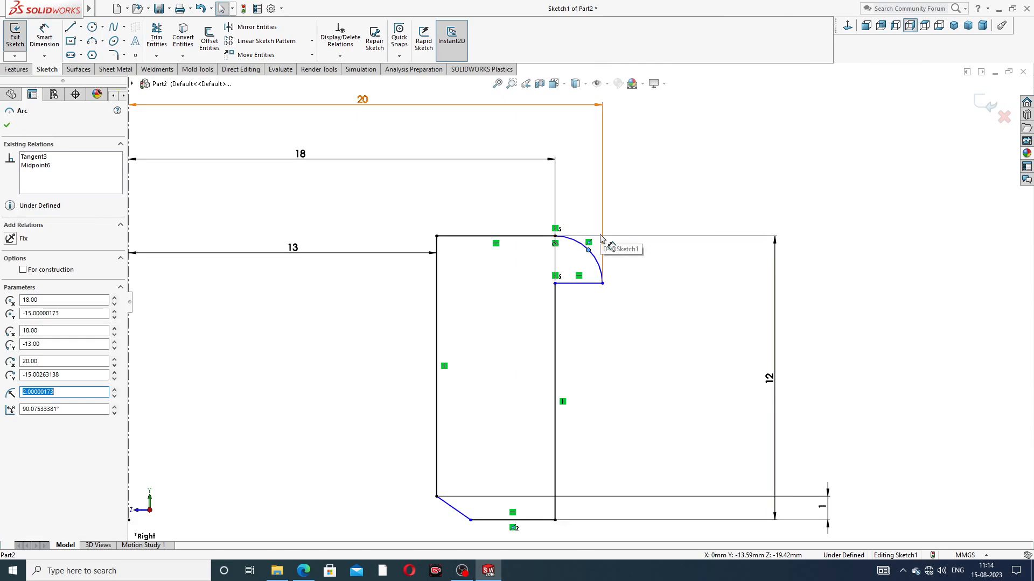
pyautogui.press('Escape')
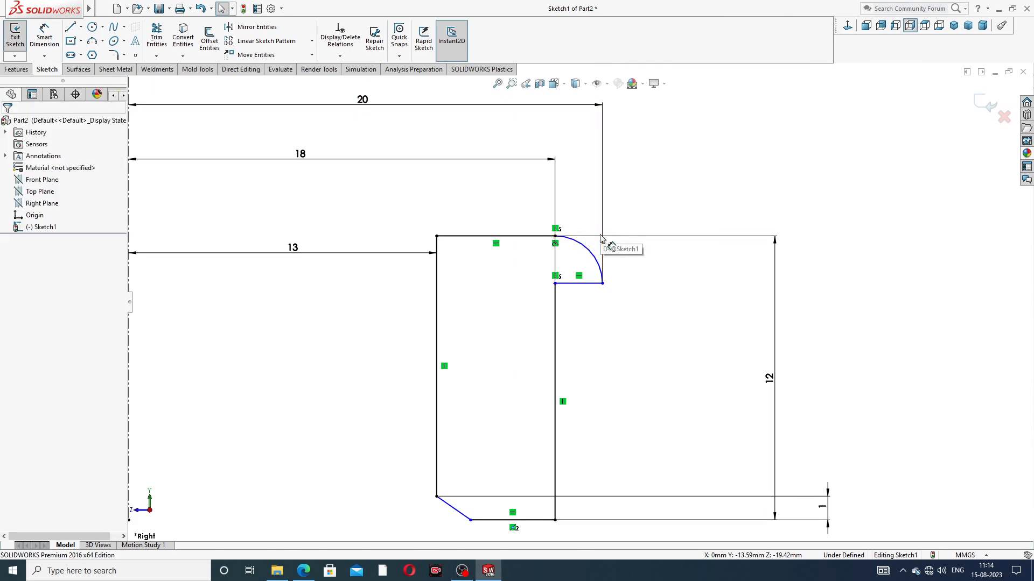
pyautogui.click(45, 40)
pyautogui.click(587, 248)
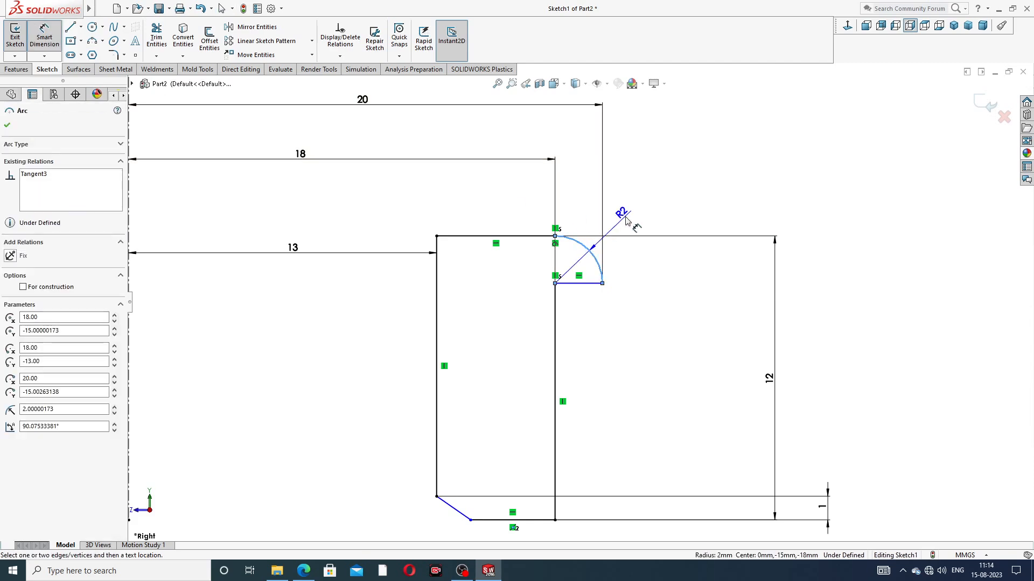
pyautogui.click(626, 220)
pyautogui.press('Return')
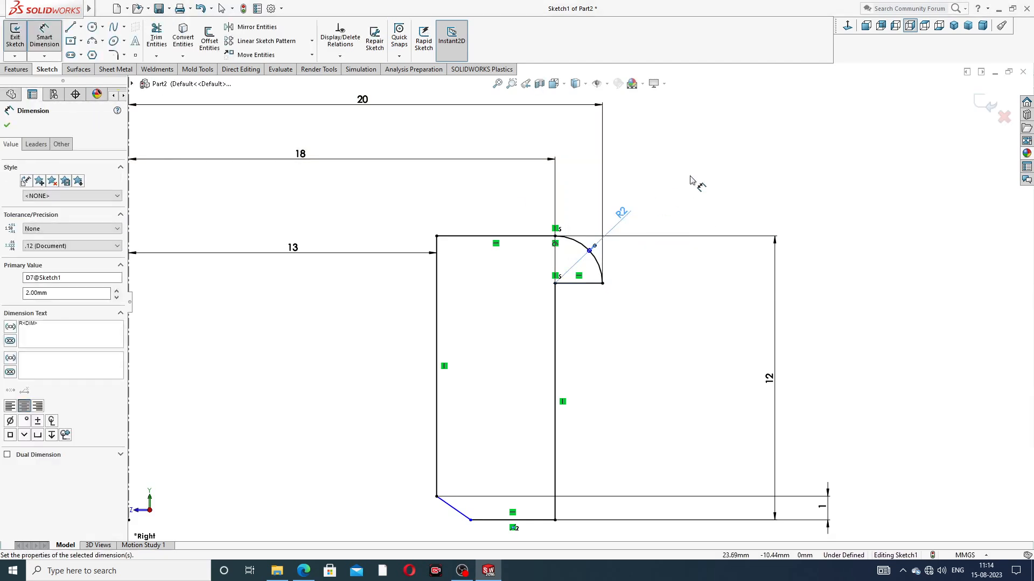
pyautogui.click(691, 179)
# Reposition the R2, 13, 18, 20, 12 and 1 mm dimensions so they sit neatly around the lower profile.
pyautogui.scroll(3, 619, 226)
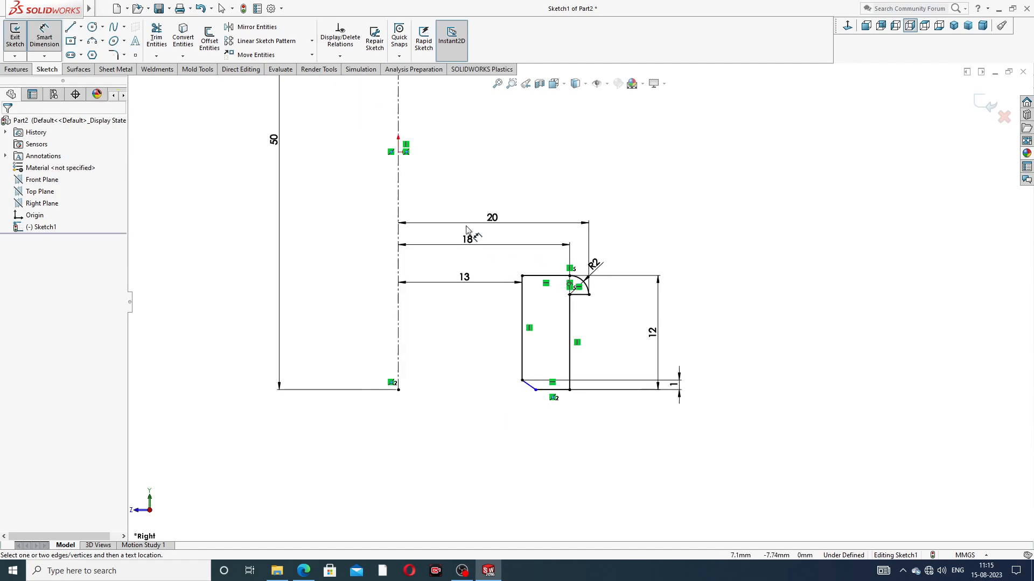
pyautogui.scroll(-2, 529, 354)
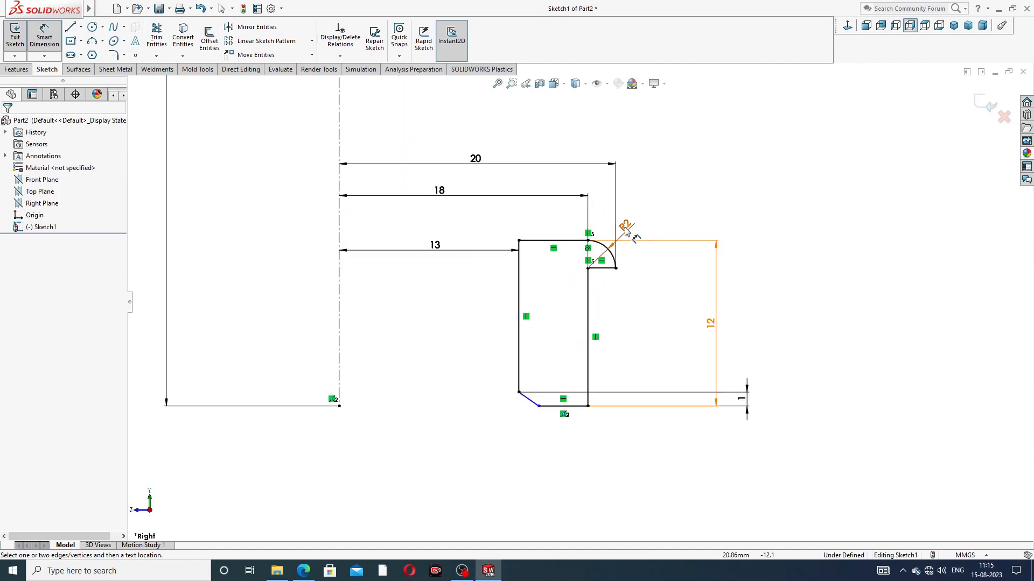
pyautogui.moveTo(626, 226); pyautogui.dragTo(646, 201)
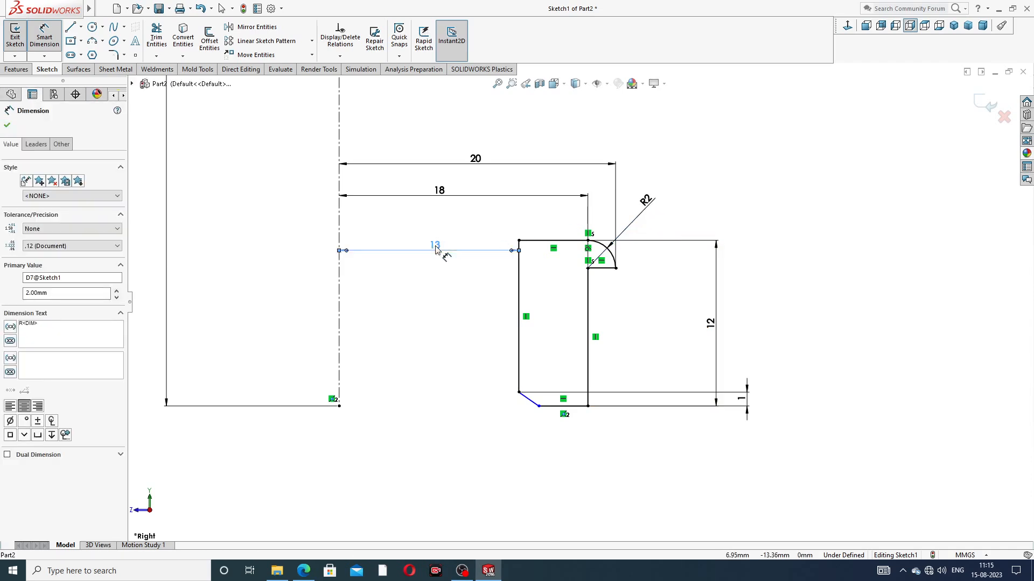
pyautogui.moveTo(436, 249); pyautogui.dragTo(439, 284)
pyautogui.moveTo(439, 192); pyautogui.dragTo(447, 223)
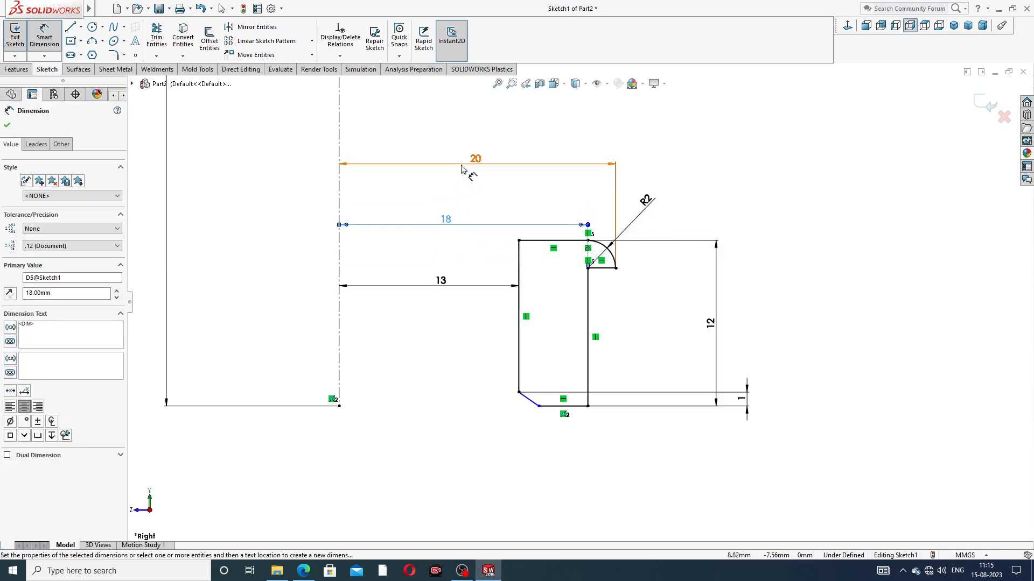
pyautogui.moveTo(461, 169); pyautogui.dragTo(485, 189)
pyautogui.click(674, 196)
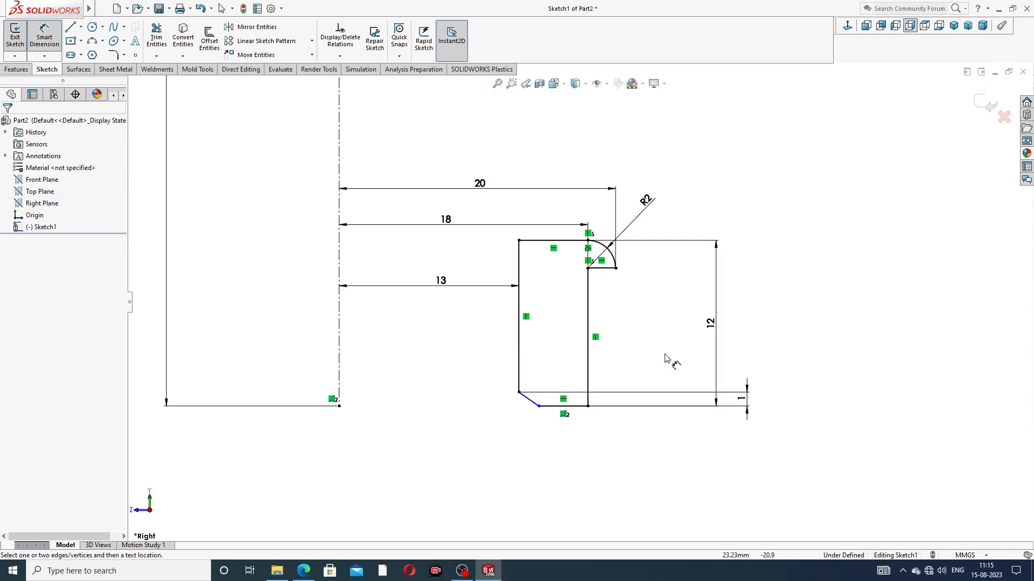
pyautogui.moveTo(712, 323); pyautogui.dragTo(652, 325)
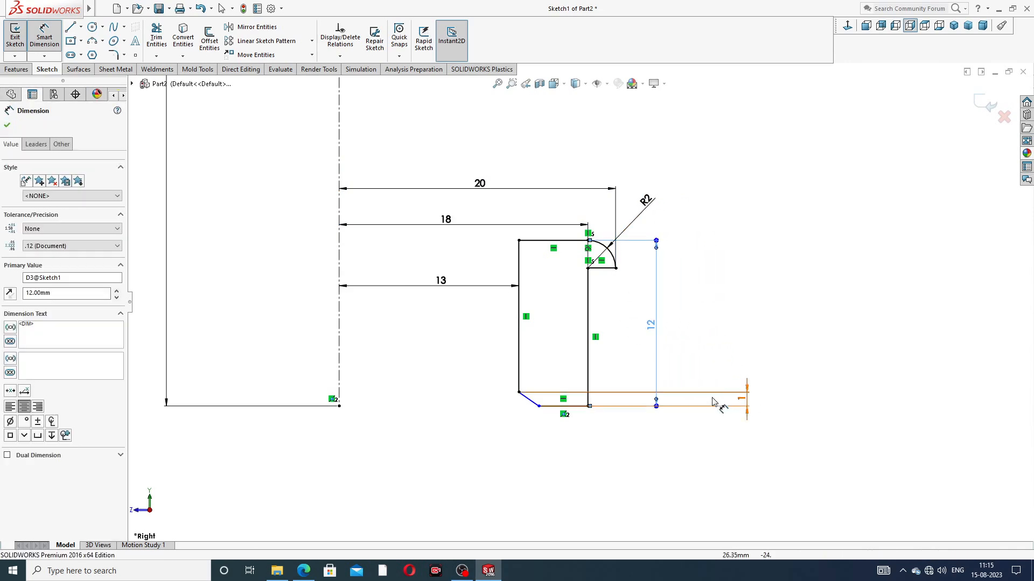
pyautogui.moveTo(743, 403); pyautogui.dragTo(607, 369)
pyautogui.click(707, 389)
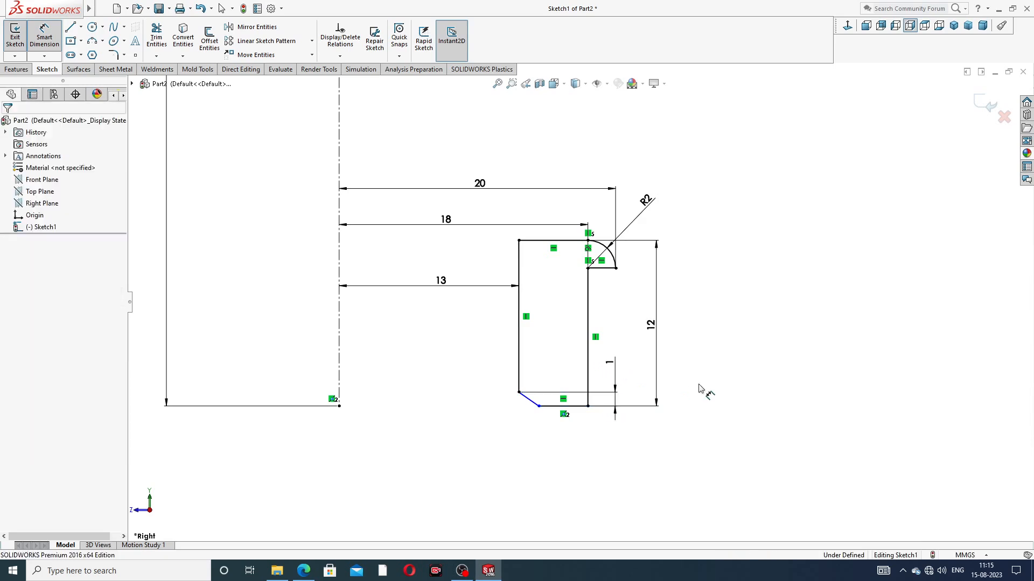
pyautogui.rightClick(719, 191)
pyautogui.click(745, 161)
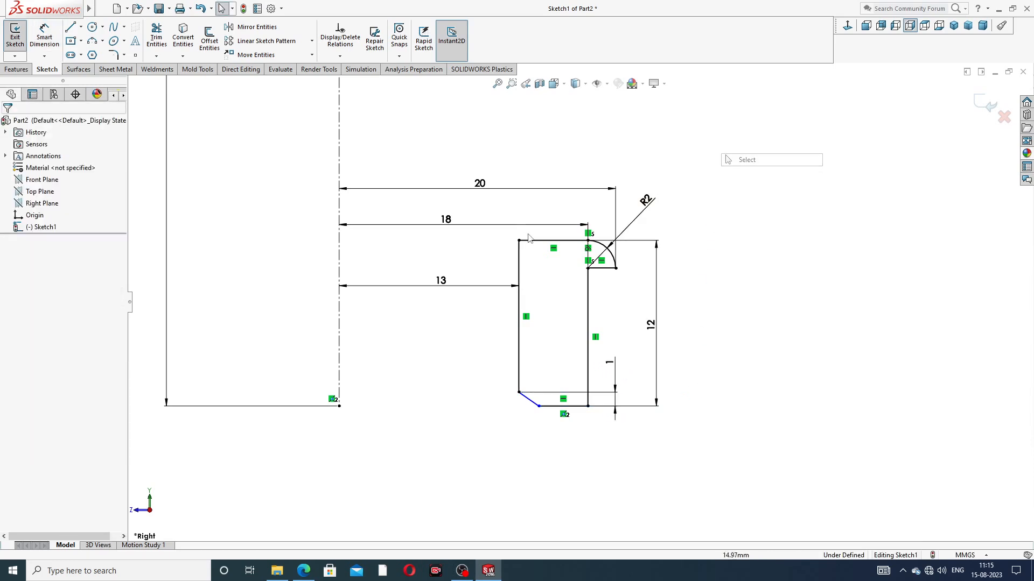
# Switch to the union drafting PDF, examine the upper portion in Section A-A, and return to SOLIDWORKS.
pyautogui.scroll(3, 578, 303)
pyautogui.scroll(3, 522, 230)
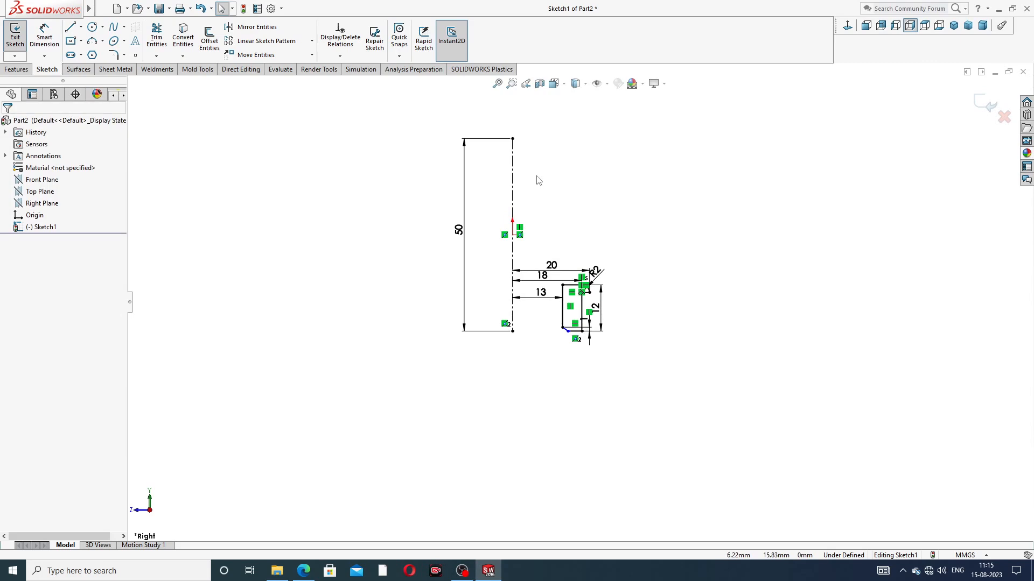
pyautogui.scroll(-2, 538, 183)
pyautogui.scroll(-2, 566, 351)
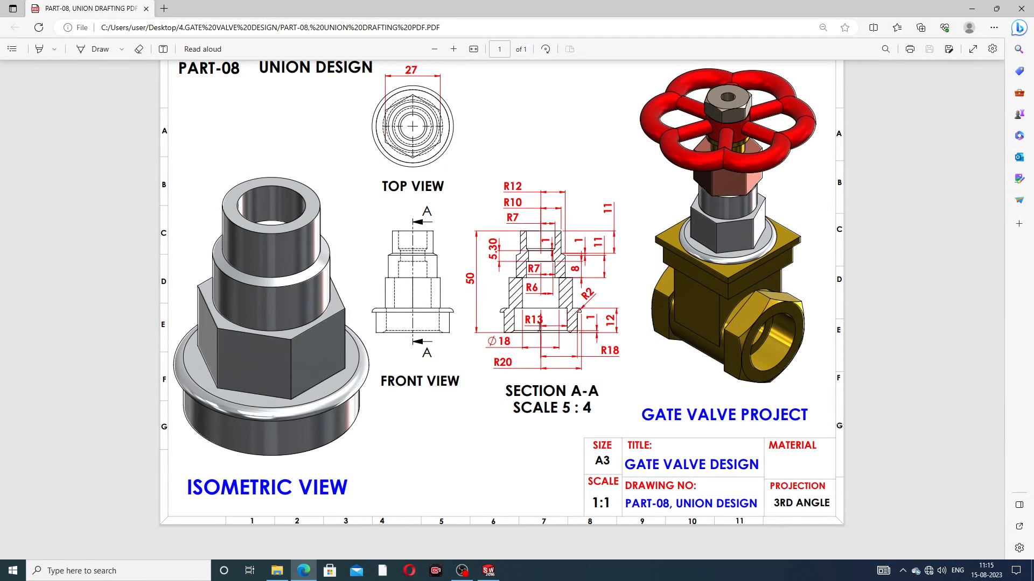
pyautogui.hotkey('alt', 'Tab')
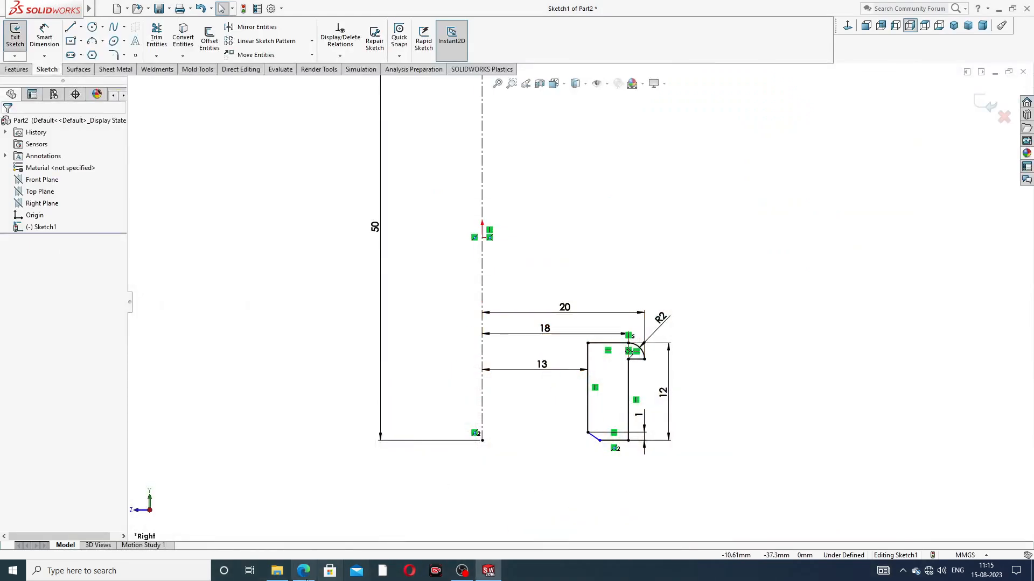
pyautogui.click(304, 575)
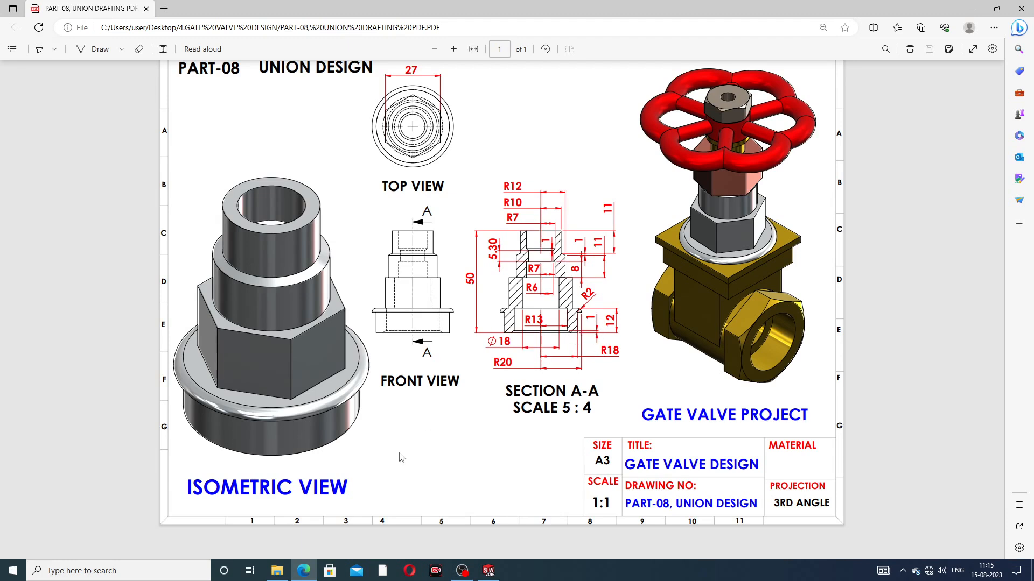
pyautogui.click(304, 571)
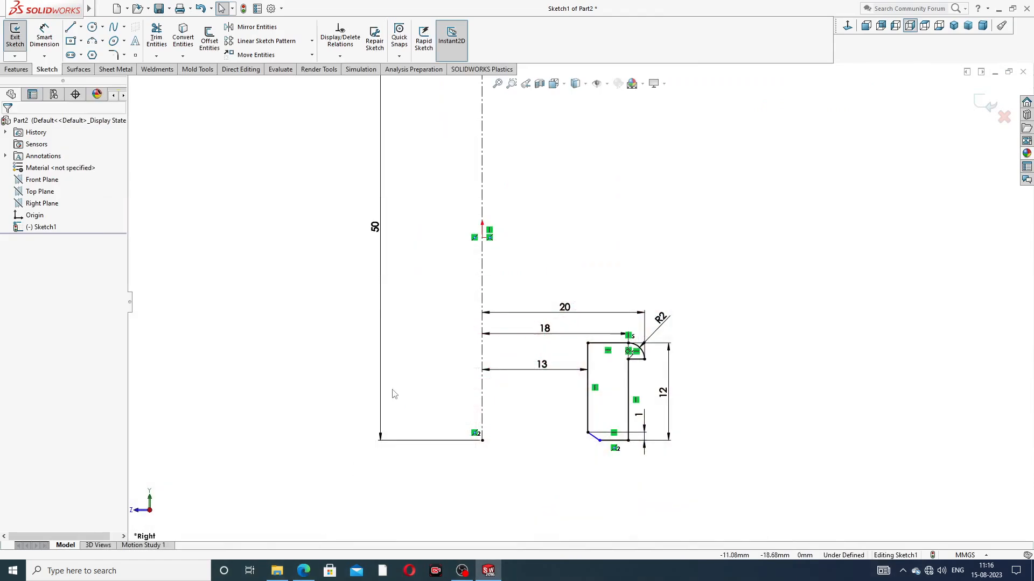
# Sketch the upper profile's top edge about 11 mm long, level with the centerline's upper end, and its inner side downward with a slant toward the centerline.
pyautogui.scroll(3, 489, 194)
pyautogui.scroll(-1, 542, 207)
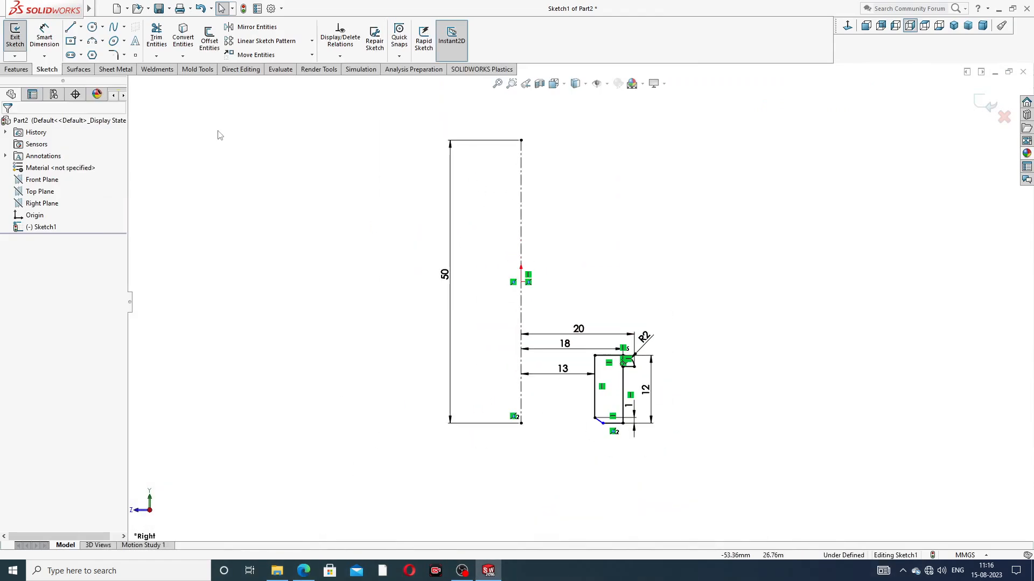
pyautogui.click(81, 27)
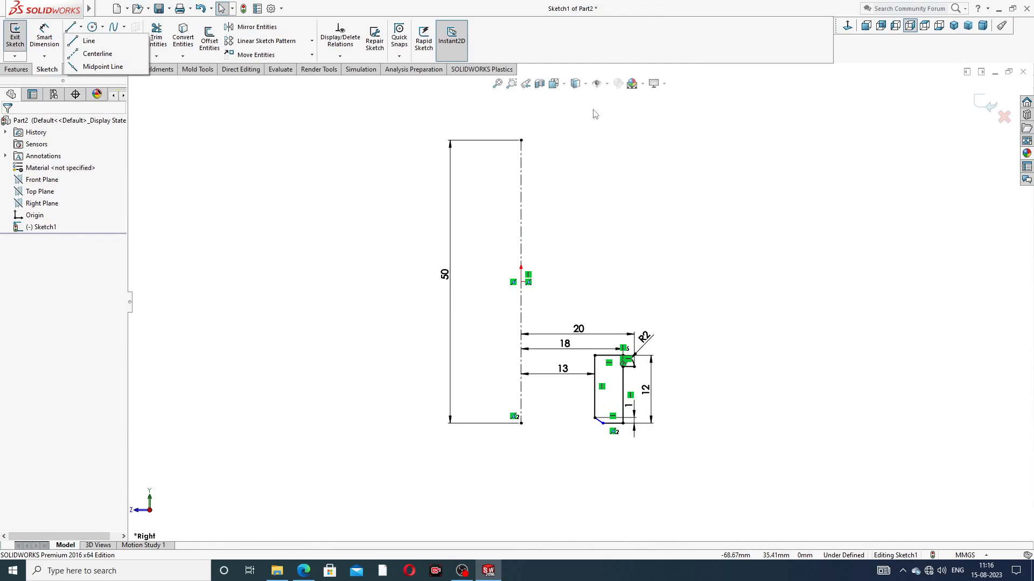
pyautogui.click(89, 41)
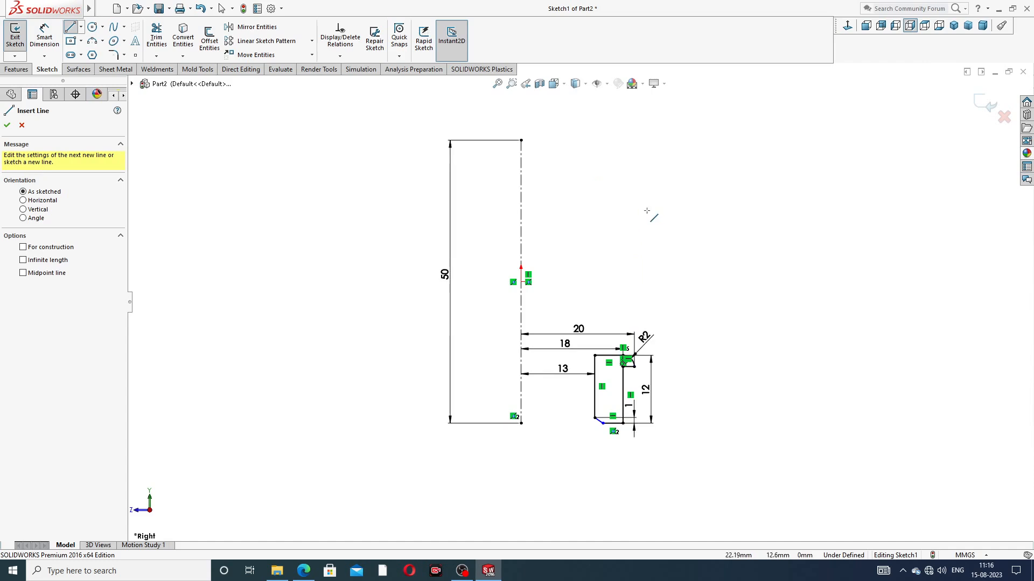
pyautogui.scroll(-2, 599, 214)
pyautogui.scroll(1, 569, 154)
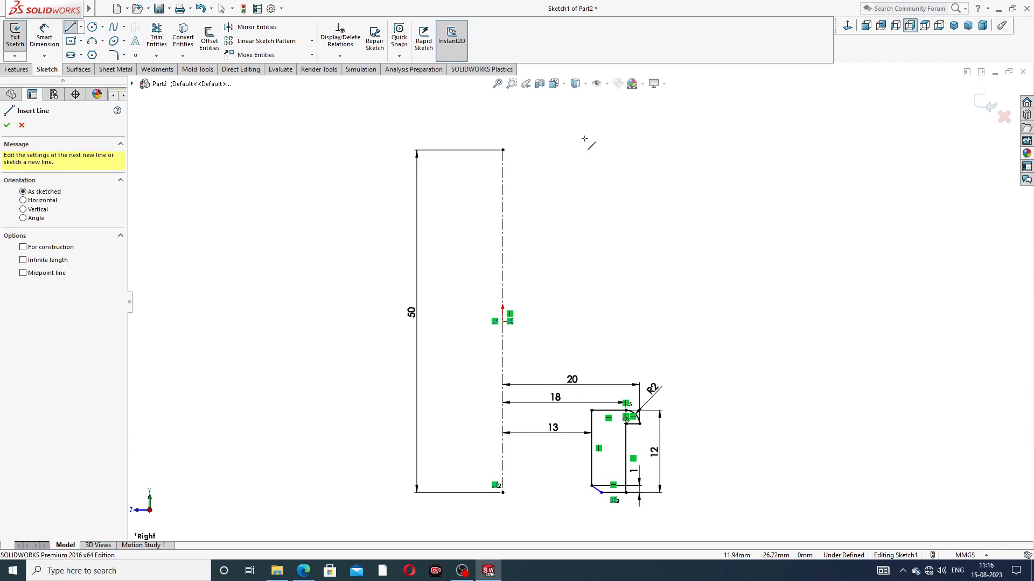
pyautogui.click(609, 150)
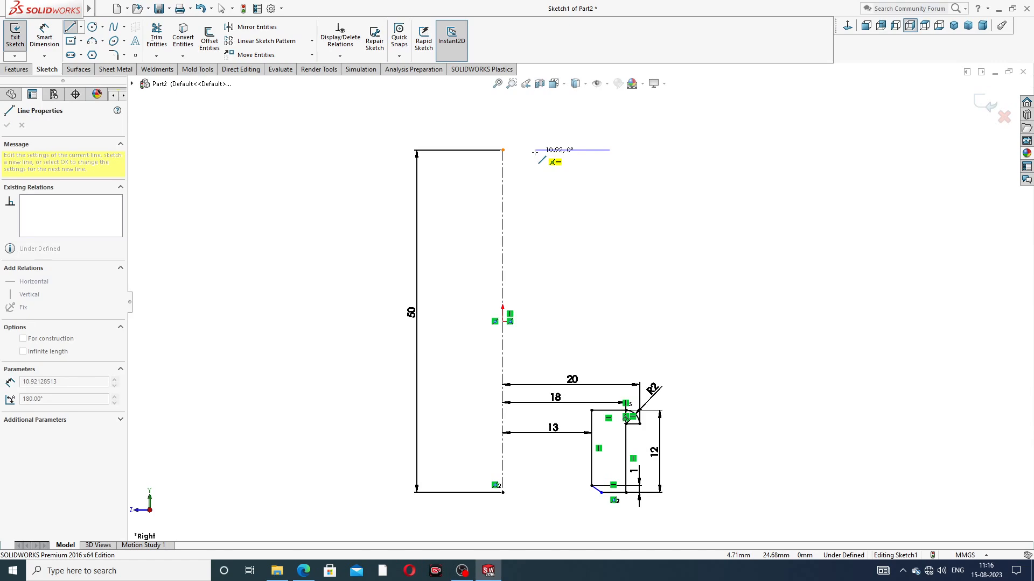
pyautogui.click(534, 150)
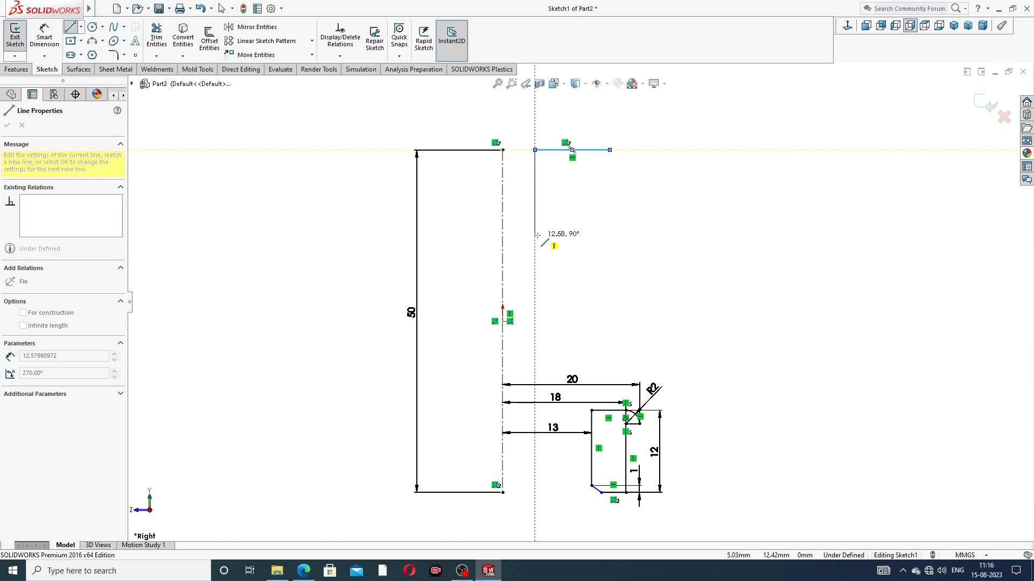
pyautogui.doubleClick(535, 204)
pyautogui.click(535, 205)
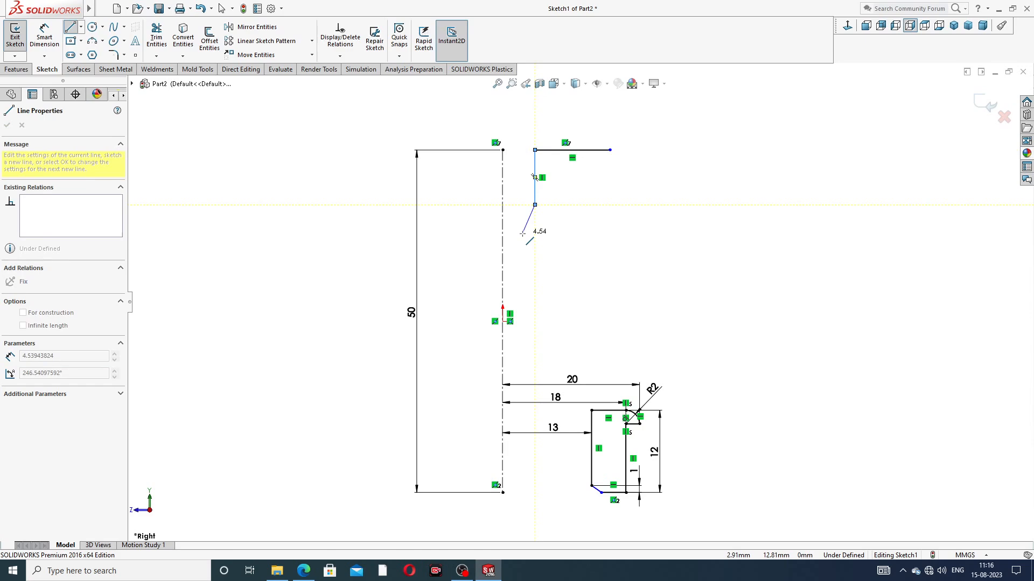
pyautogui.click(527, 234)
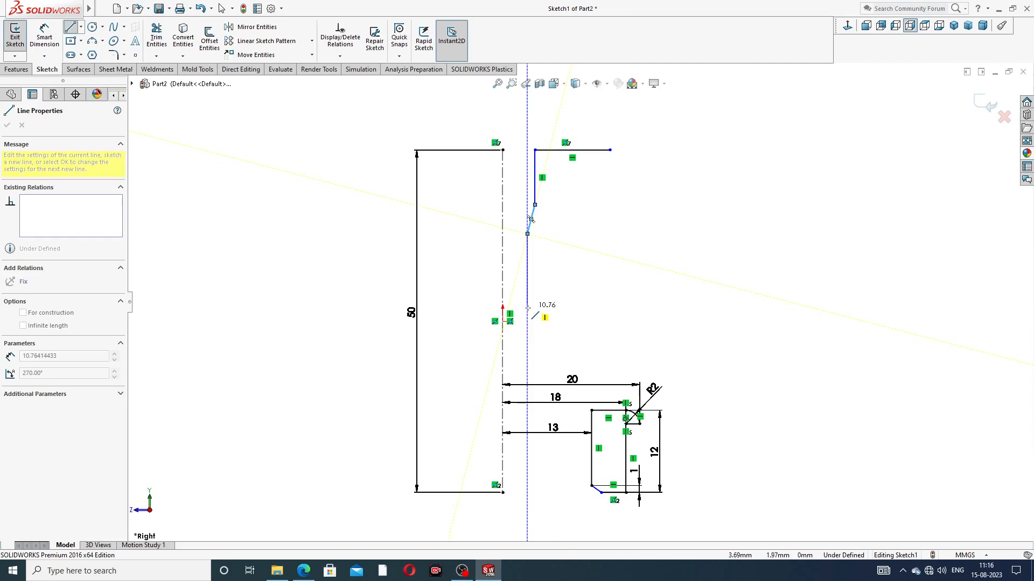
pyautogui.click(528, 284)
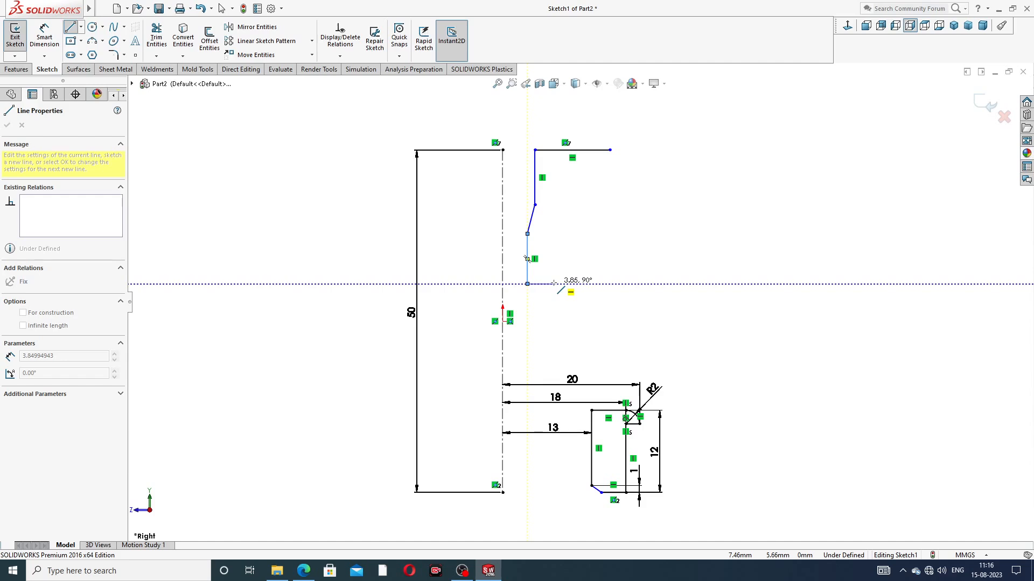
# Continue the upper profile with an outward step about 4 mm wide and 5.4 mm down, plus a horizontal bottom edge level with the origin.
pyautogui.click(554, 283)
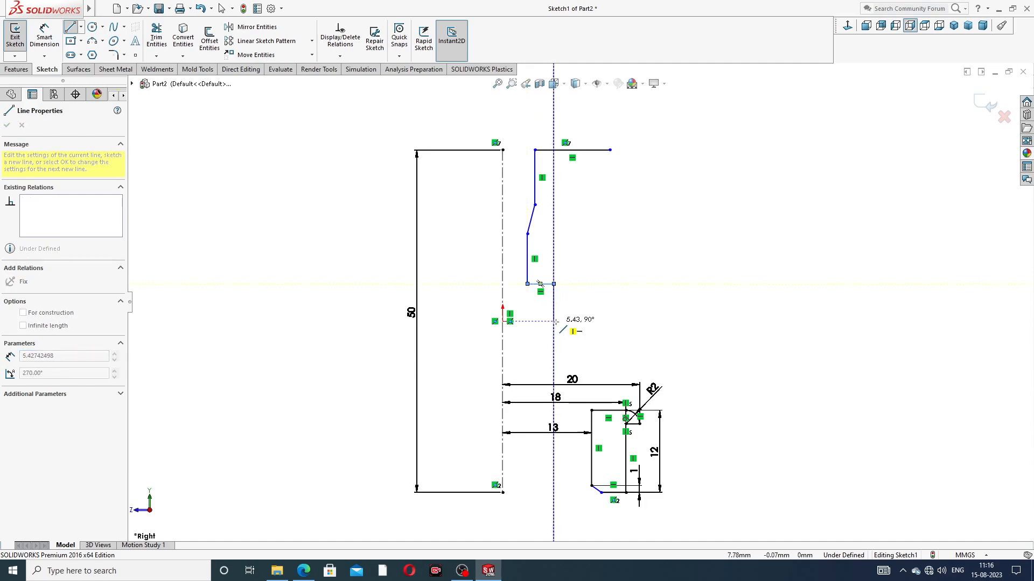
pyautogui.click(556, 321)
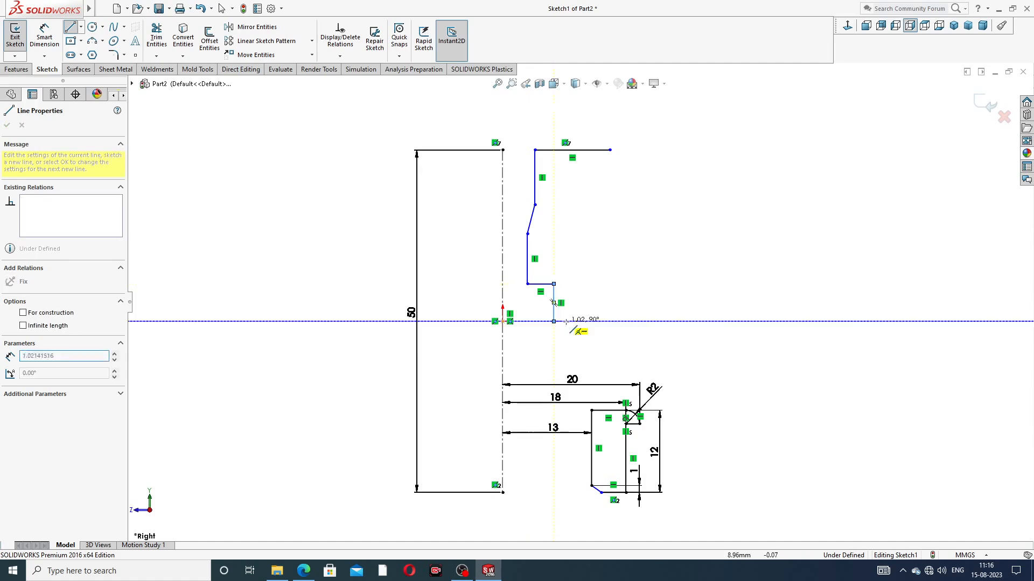
pyautogui.click(617, 321)
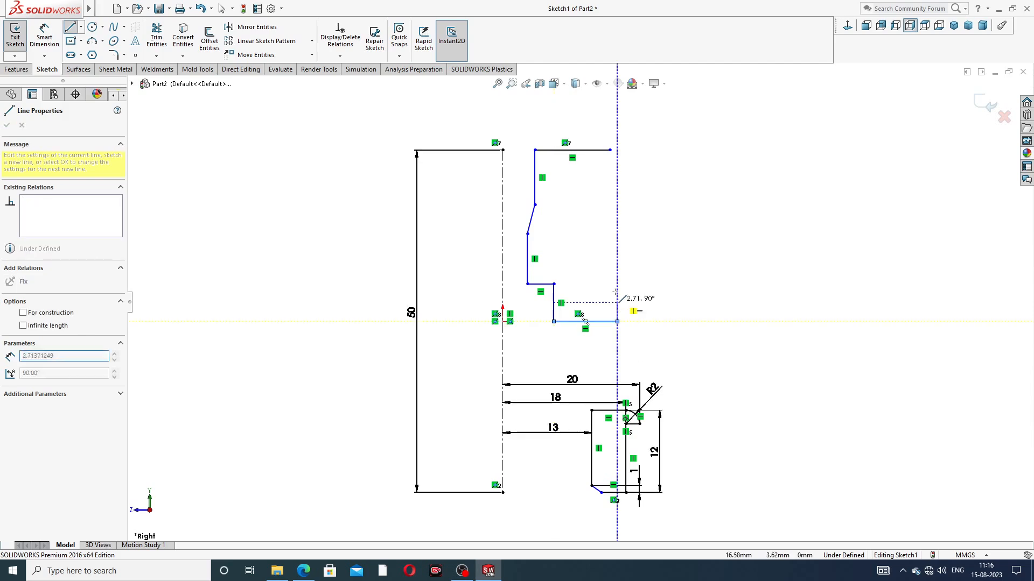
# Sketch the upper profile's outer side with an inward slant up to the top edge, and merge the top edge's outer endpoint with it.
pyautogui.click(617, 251)
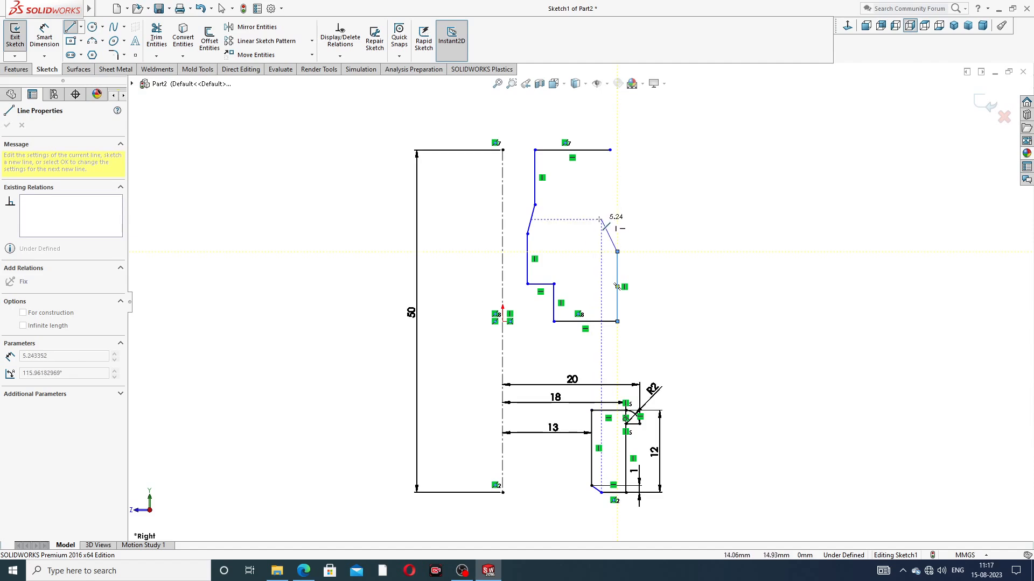
pyautogui.click(601, 219)
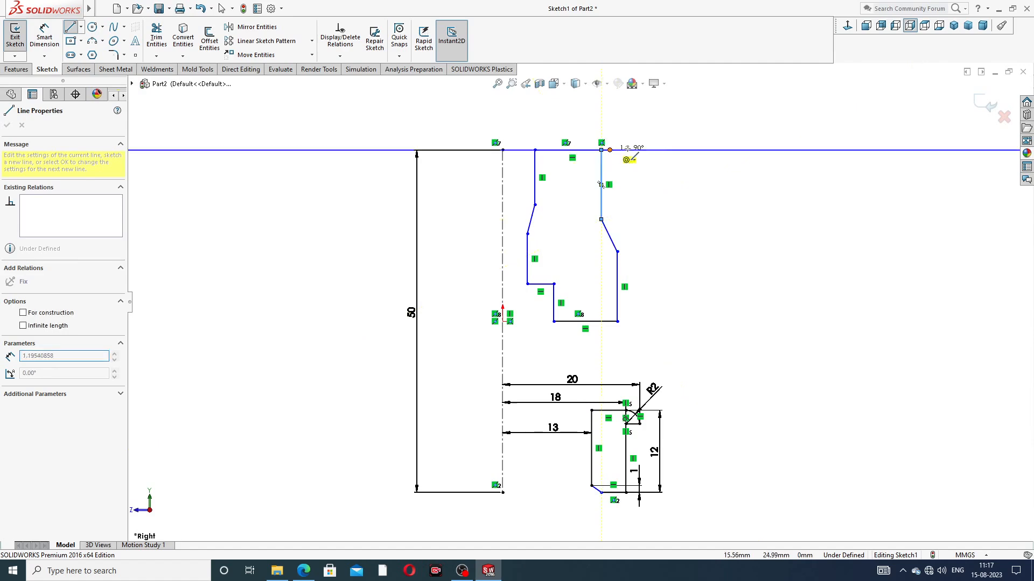
pyautogui.click(601, 151)
pyautogui.press('Escape')
pyautogui.scroll(-2, 614, 161)
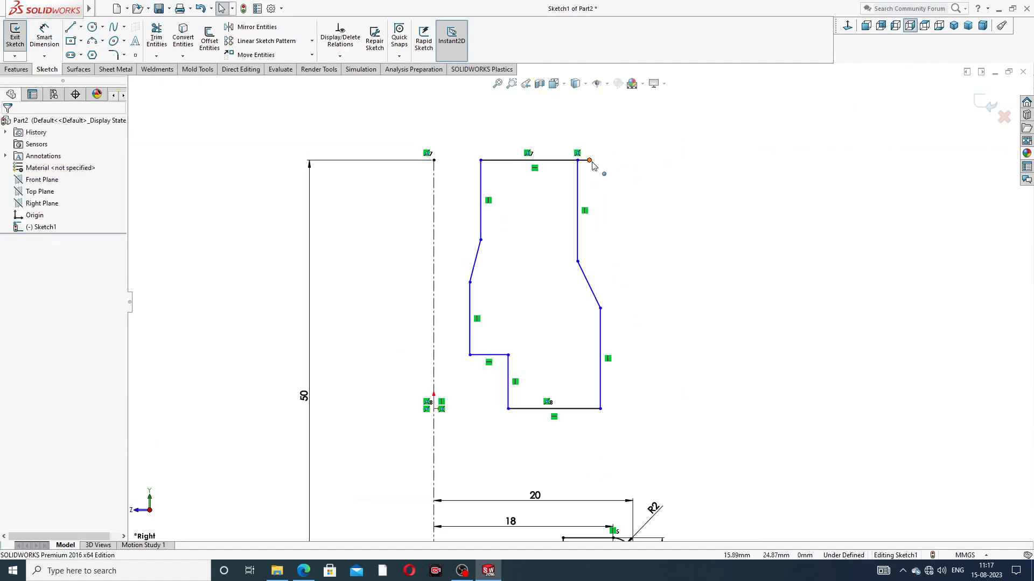
pyautogui.moveTo(590, 160); pyautogui.dragTo(577, 161)
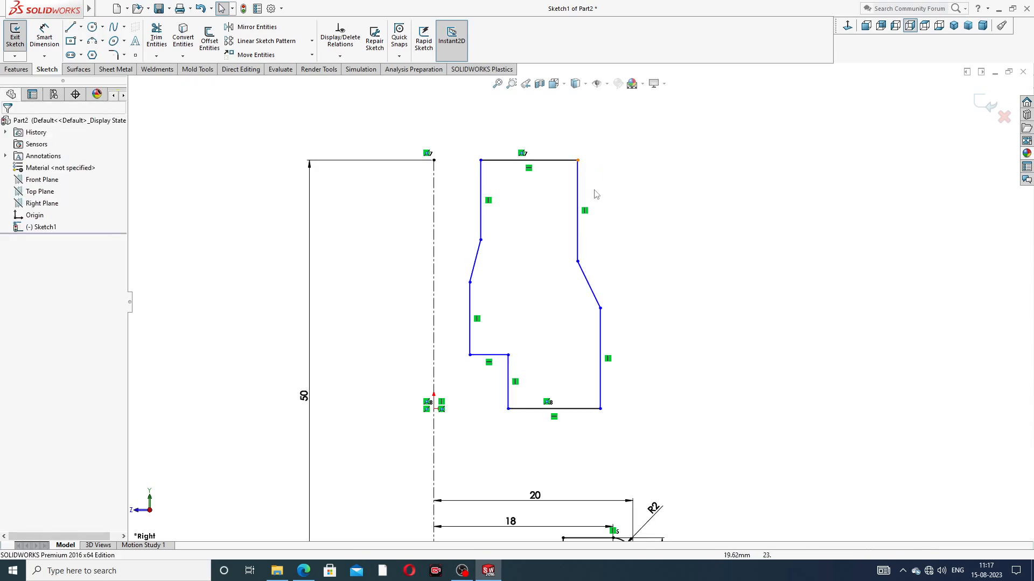
pyautogui.scroll(3, 548, 291)
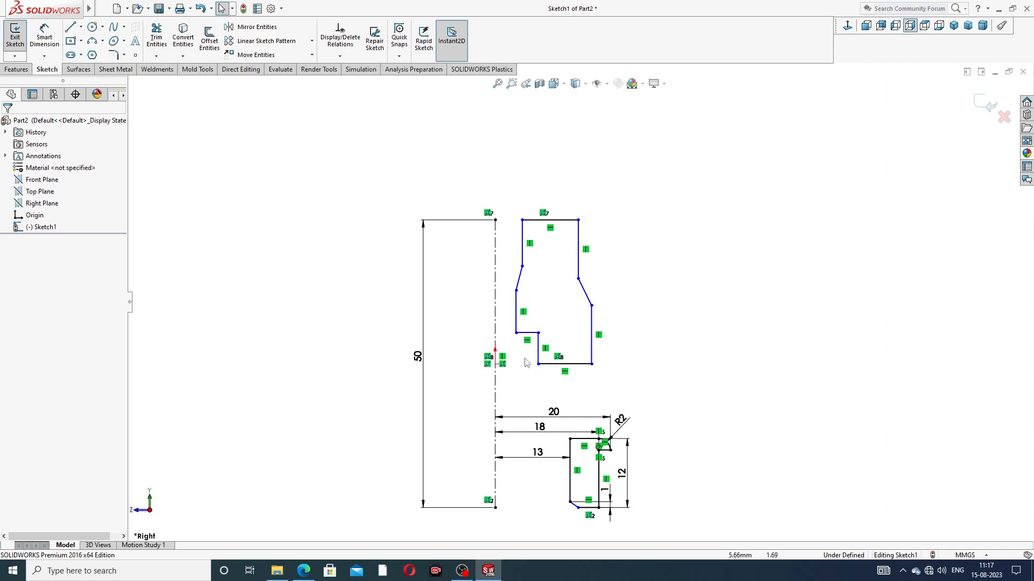
pyautogui.scroll(-2, 526, 363)
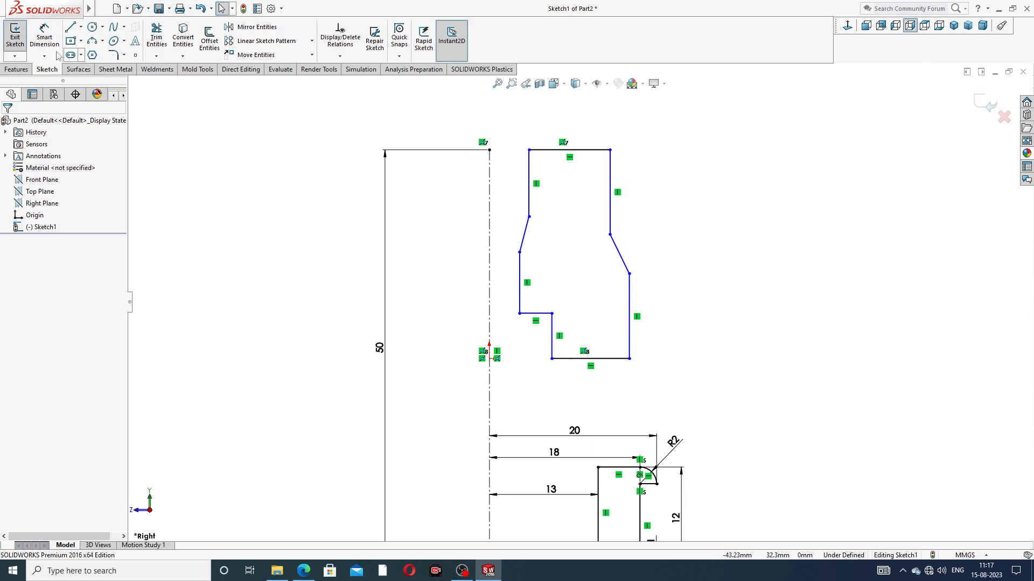
pyautogui.click(45, 38)
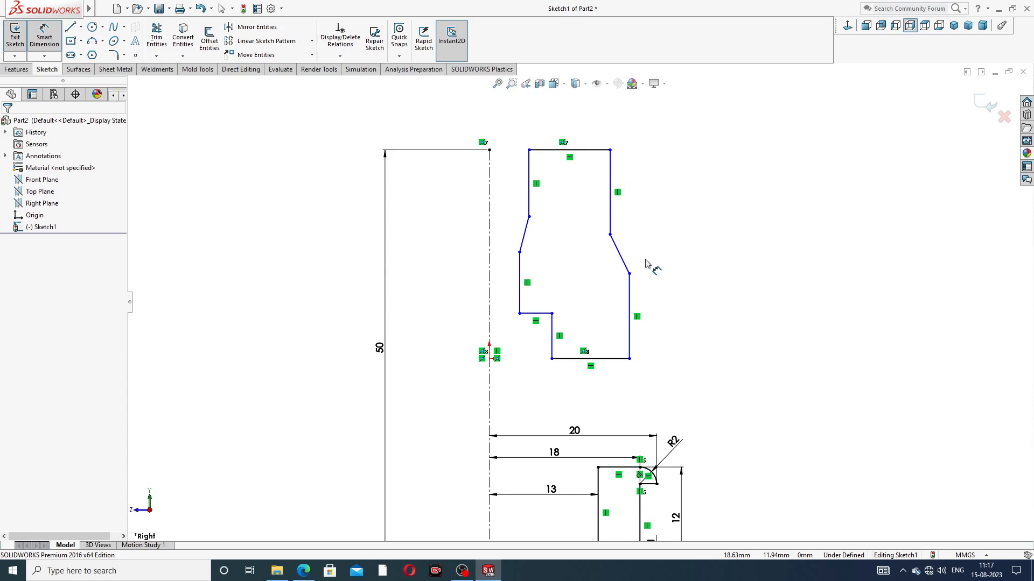
pyautogui.scroll(2, 645, 264)
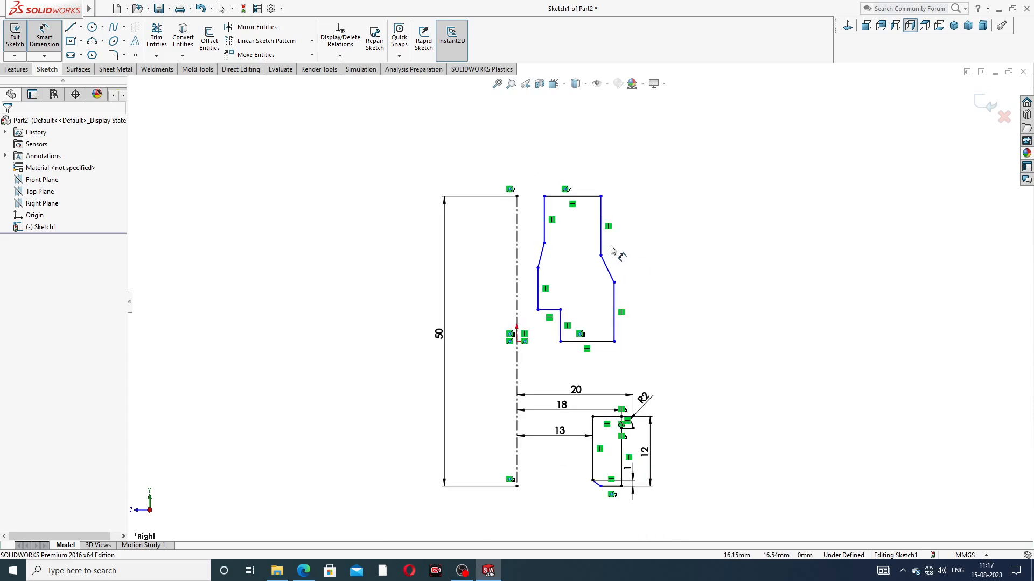
pyautogui.scroll(-2, 586, 243)
pyautogui.rightClick(720, 196)
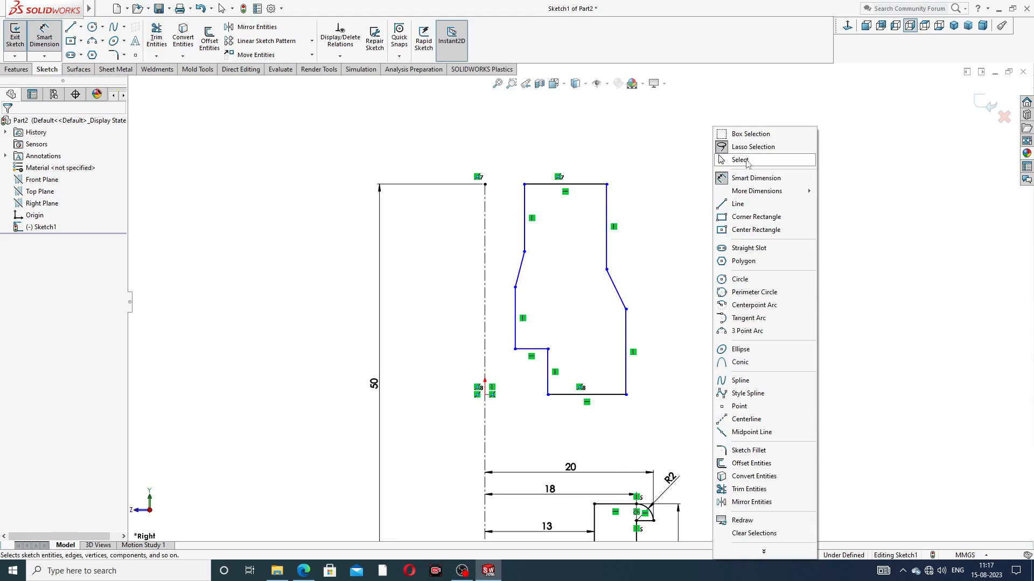
pyautogui.click(747, 160)
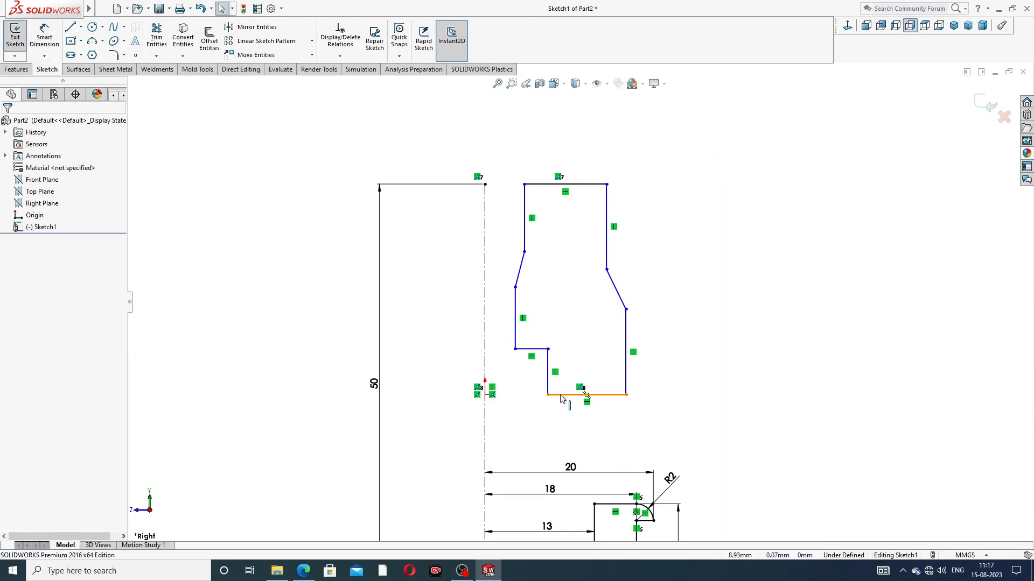
pyautogui.click(561, 395)
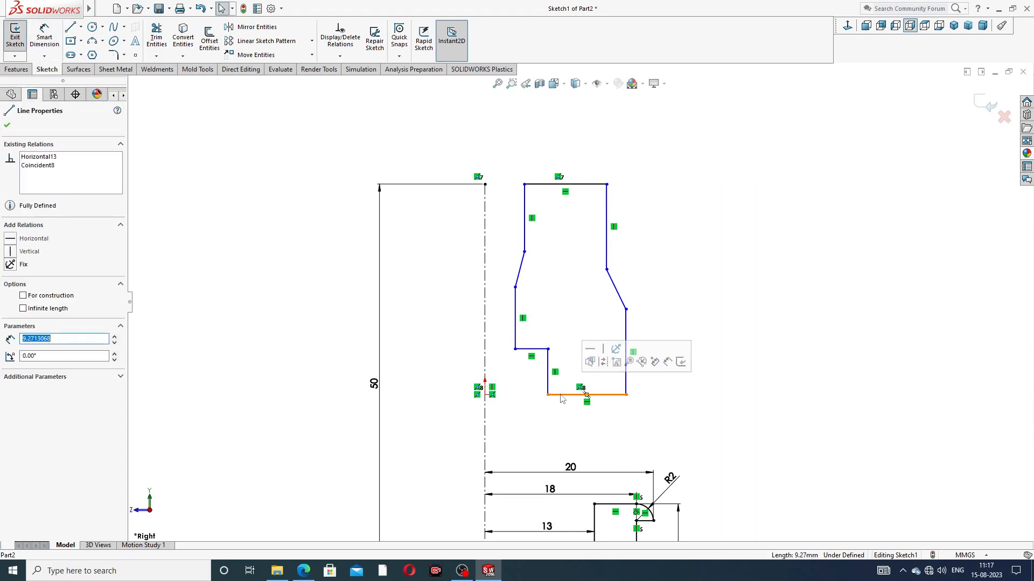
pyautogui.keyDown('ctrl'); pyautogui.click(485, 397); pyautogui.keyUp('ctrl')
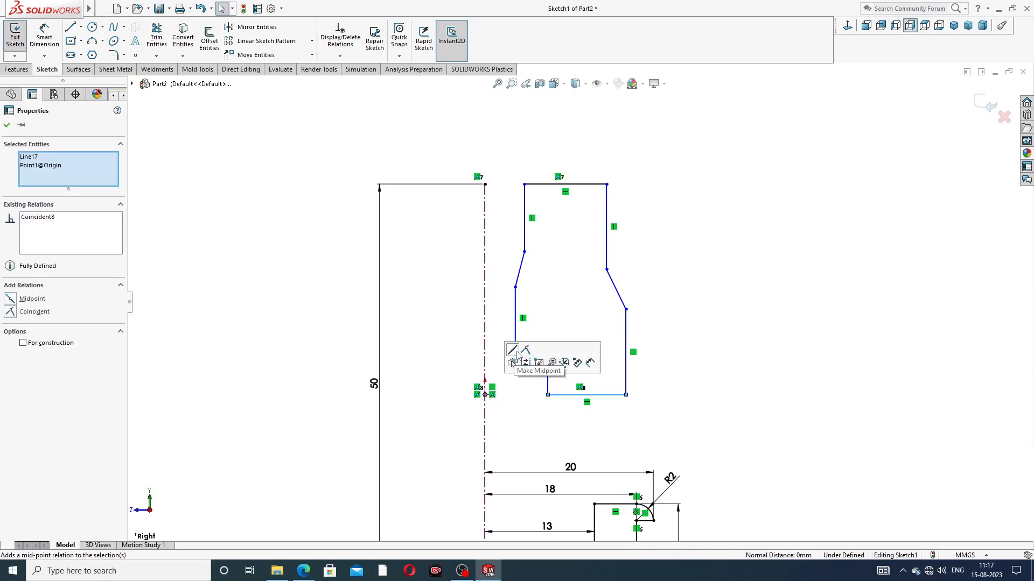
pyautogui.click(652, 348)
# Make the upper profile's lower inner corner horizontal with the origin, and its top inner corner horizontal with the centerline's upper end.
pyautogui.click(485, 396)
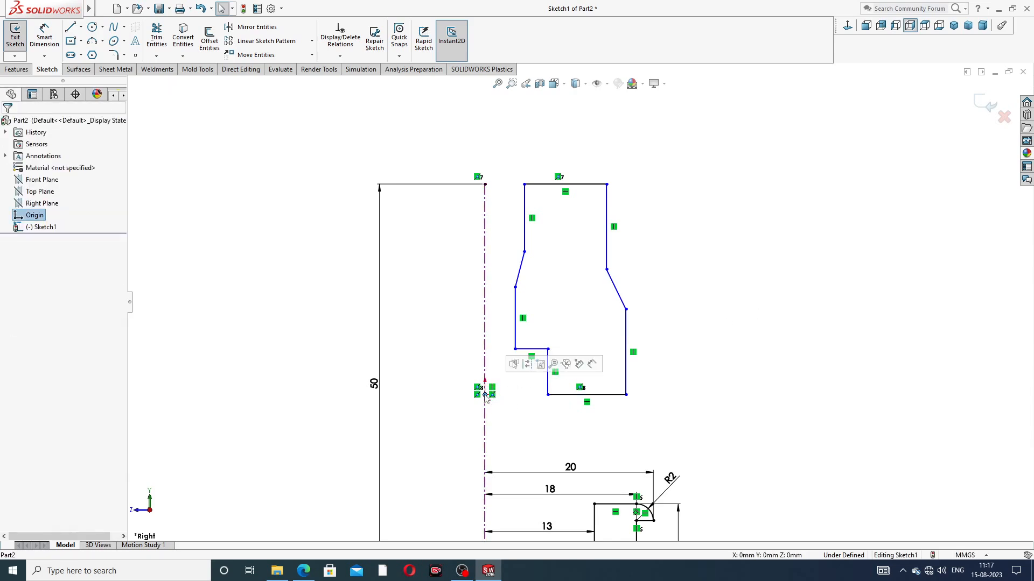
pyautogui.keyDown('ctrl'); pyautogui.click(548, 395); pyautogui.keyUp('ctrl')
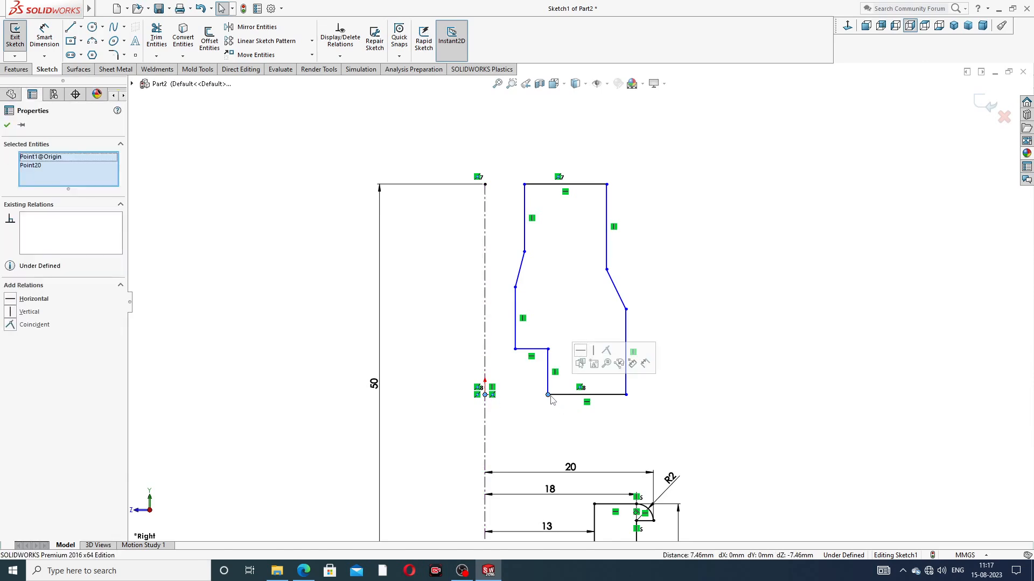
pyautogui.click(591, 351)
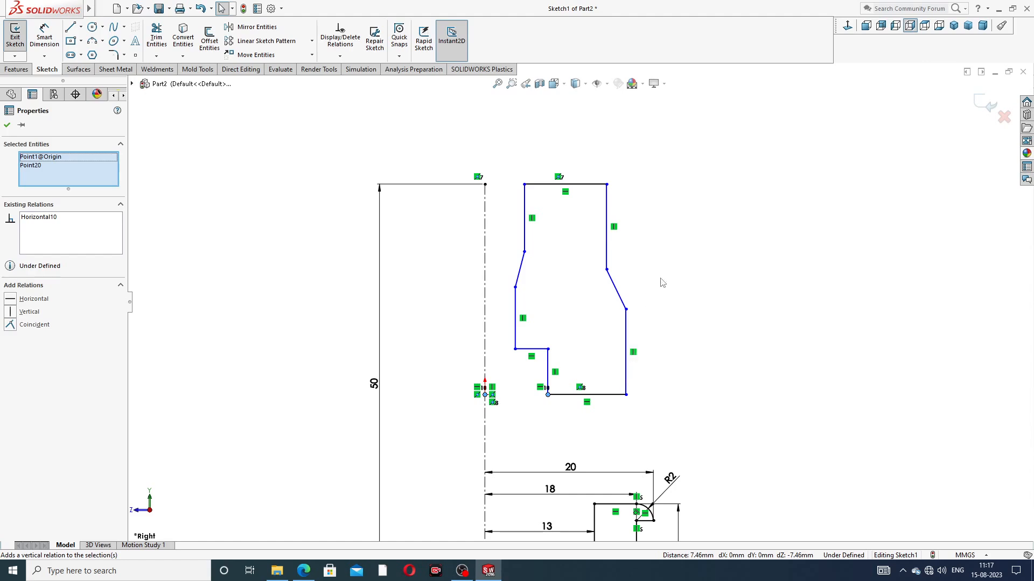
pyautogui.click(485, 184)
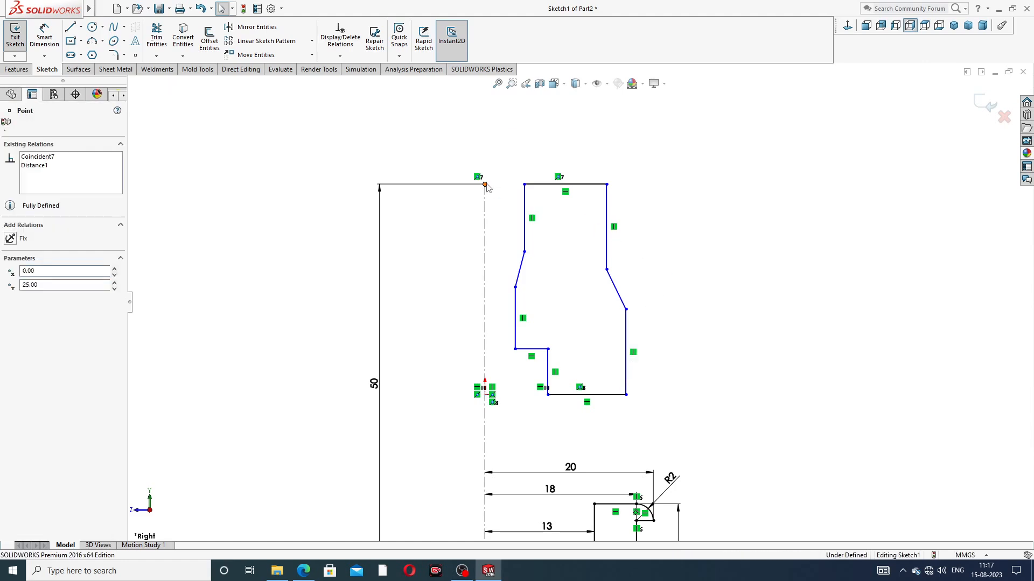
pyautogui.keyDown('ctrl'); pyautogui.click(525, 185); pyautogui.keyUp('ctrl')
pyautogui.click(553, 138)
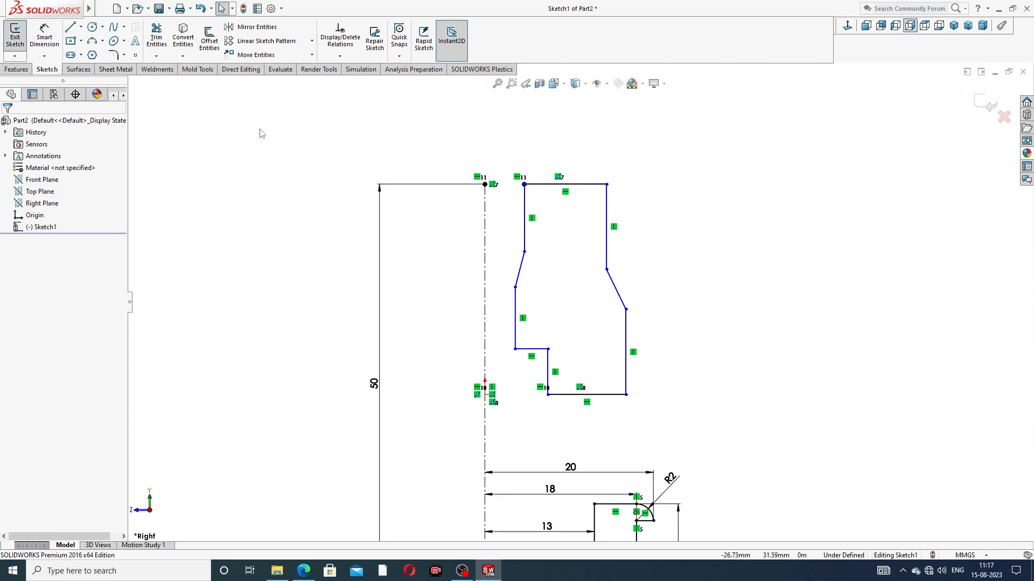
# Dimension the upper profile's upper outer side 10 mm from the centerline.
pyautogui.click(44, 36)
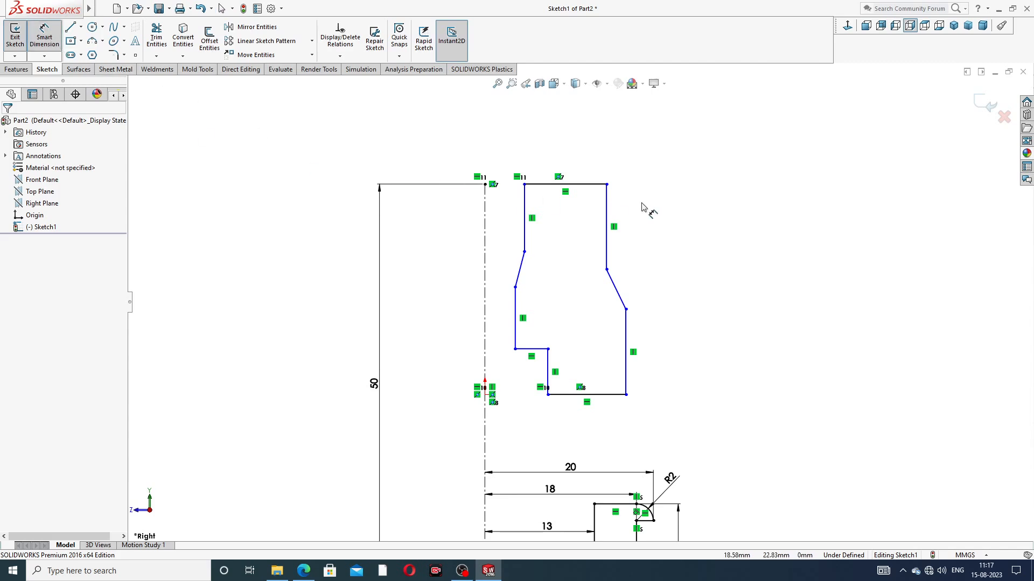
pyautogui.click(485, 200)
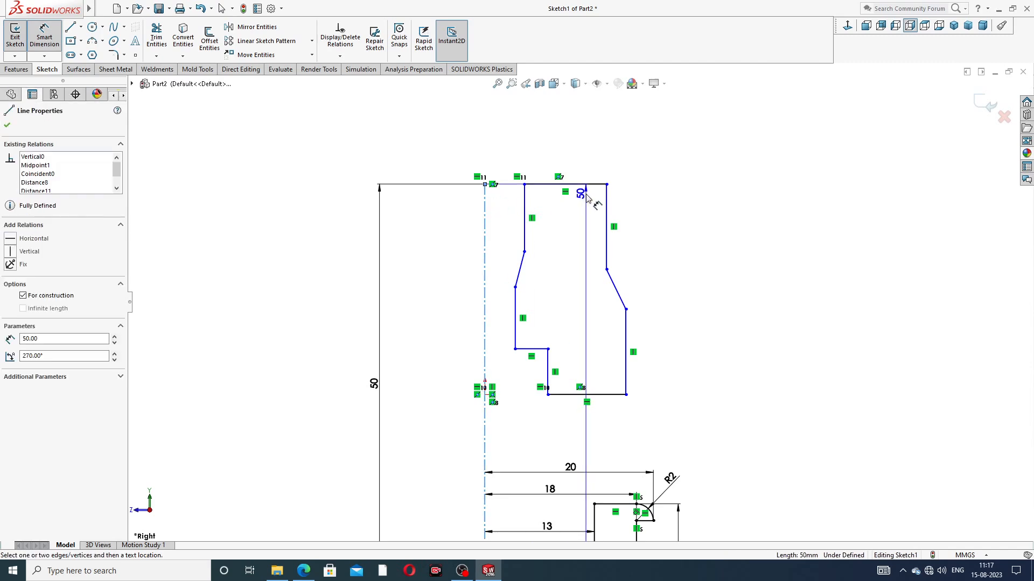
pyautogui.click(608, 200)
pyautogui.click(541, 161)
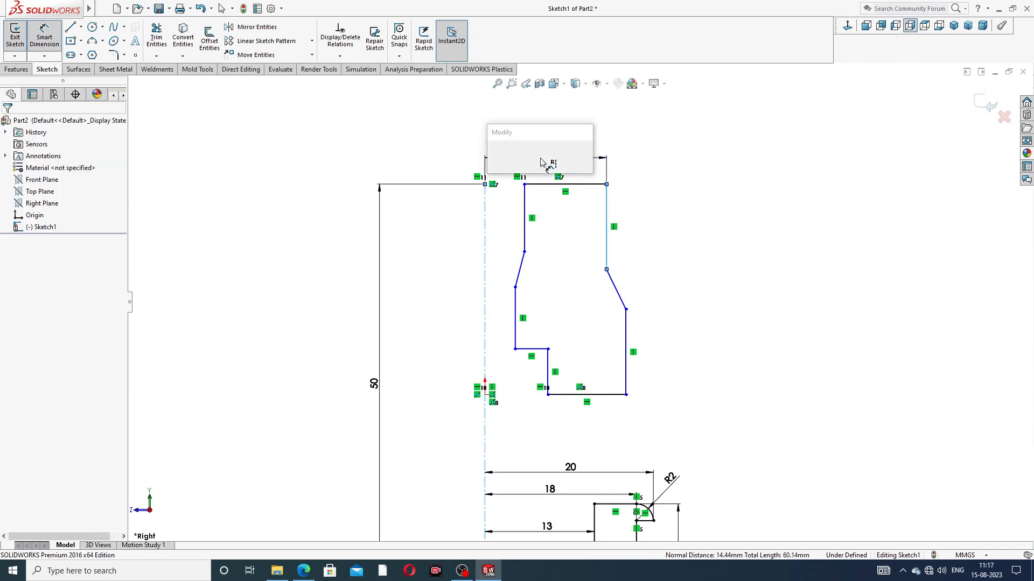
pyautogui.write('10')
pyautogui.press('Return')
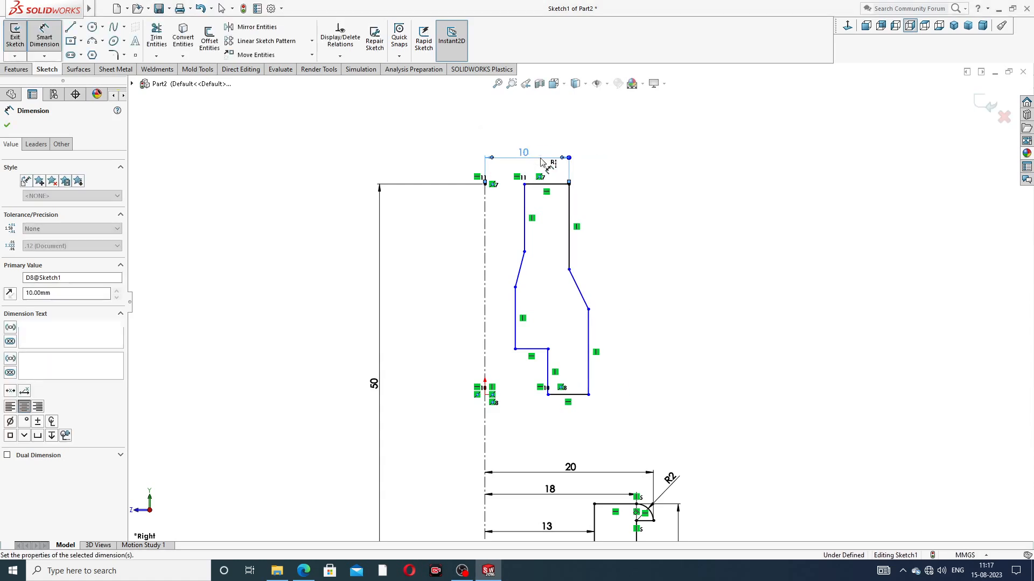
pyautogui.click(624, 171)
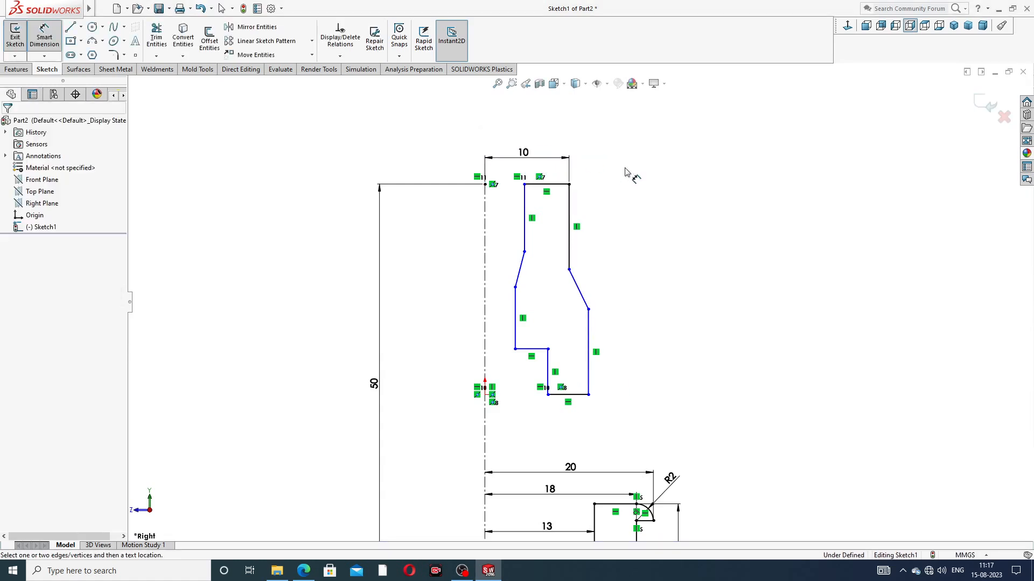
# Dimension the upper profile's lower outer side 12 mm from the centerline, placing the dimension above the 10 mm one.
pyautogui.click(590, 328)
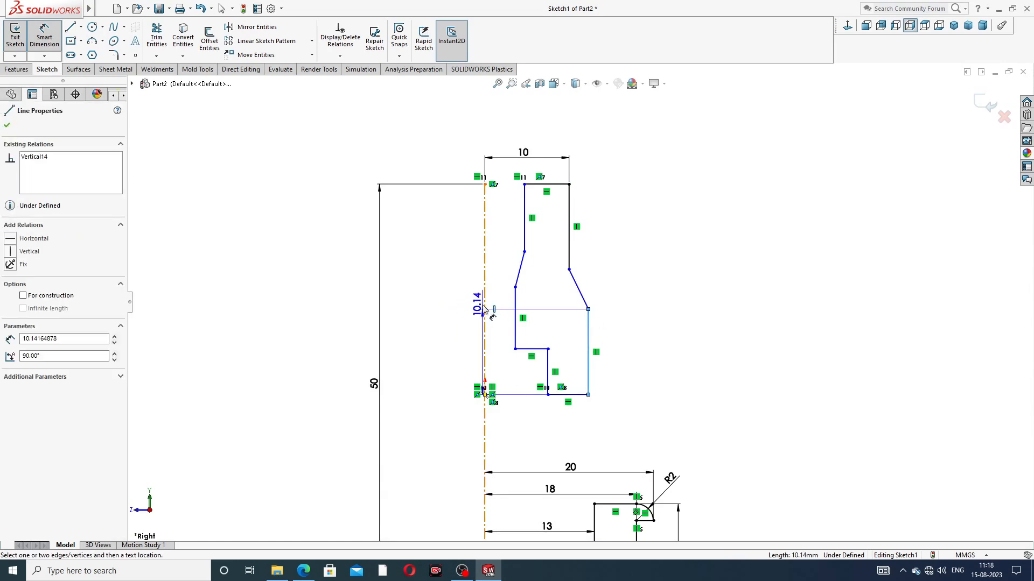
pyautogui.click(484, 310)
pyautogui.click(533, 137)
pyautogui.write('1')
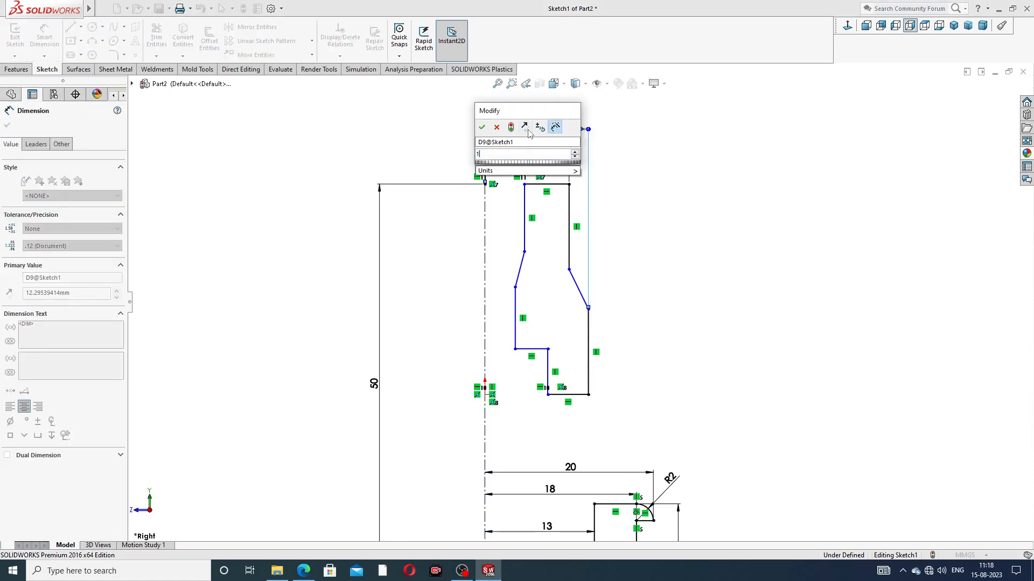
pyautogui.write('2')
pyautogui.press('Return')
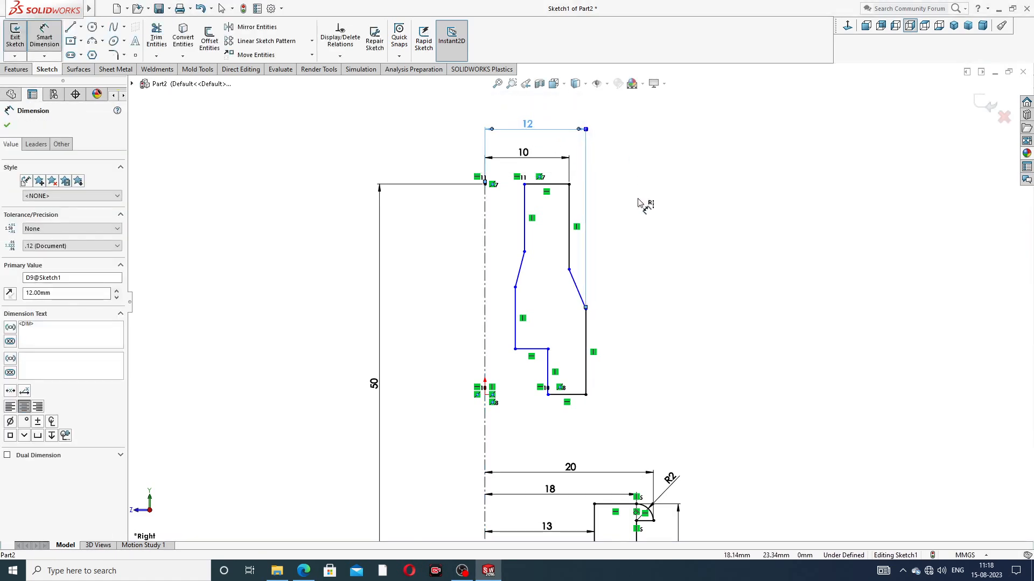
pyautogui.scroll(2, 577, 295)
pyautogui.click(703, 275)
# Dimension the vertical height of the upper profile's outer slanted line as 1 mm.
pyautogui.scroll(-1, 532, 354)
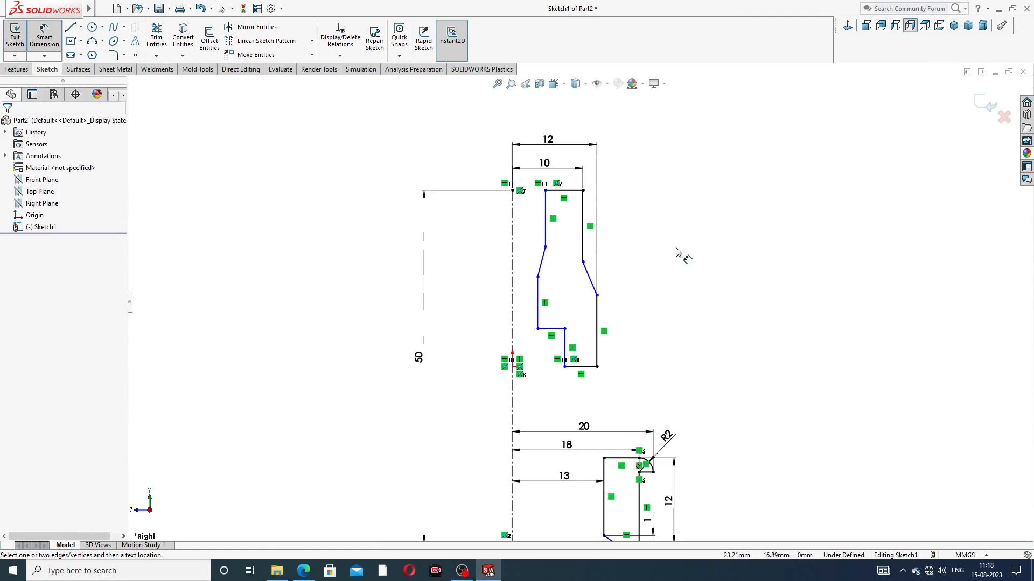
pyautogui.click(590, 279)
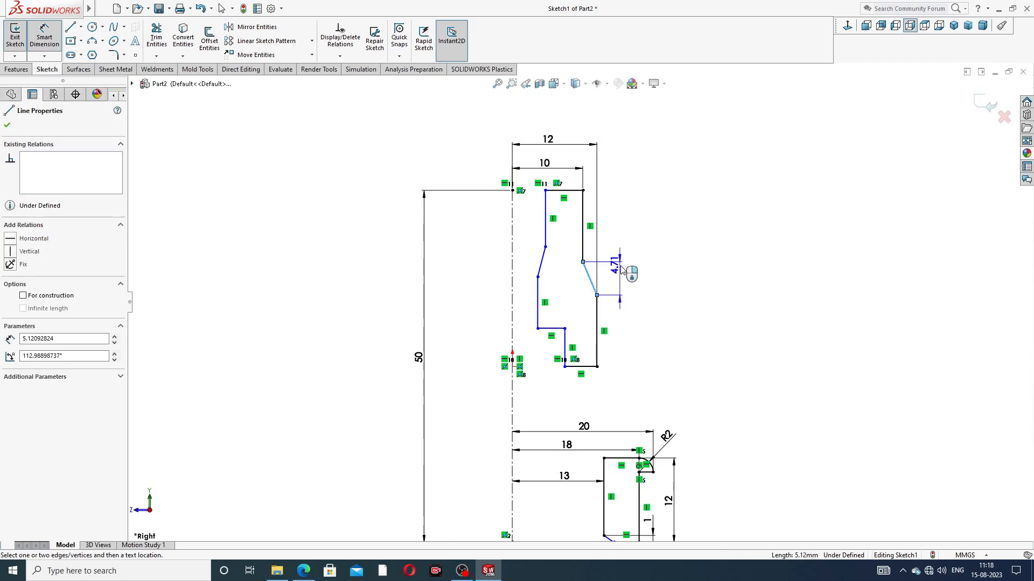
pyautogui.click(621, 280)
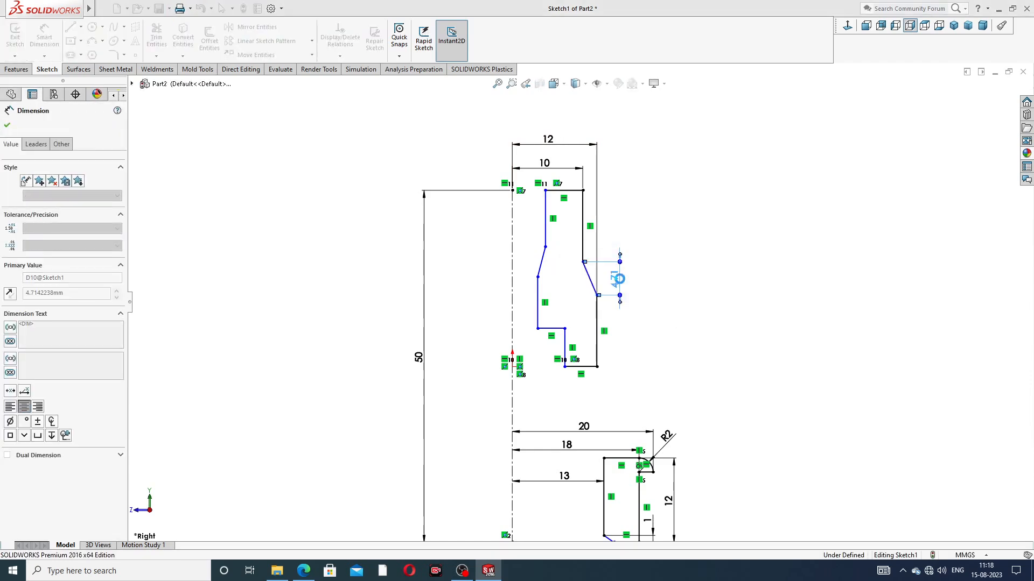
pyautogui.write('1')
pyautogui.press('Return')
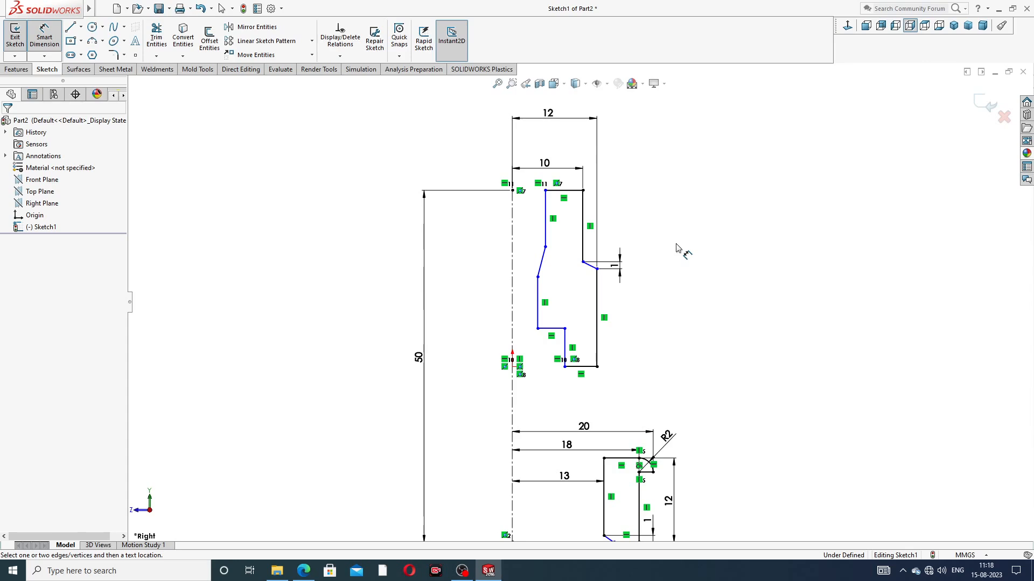
# Dimension the upper profile's upper inner side 7 mm from the centerline.
pyautogui.click(545, 211)
pyautogui.click(512, 218)
pyautogui.click(525, 220)
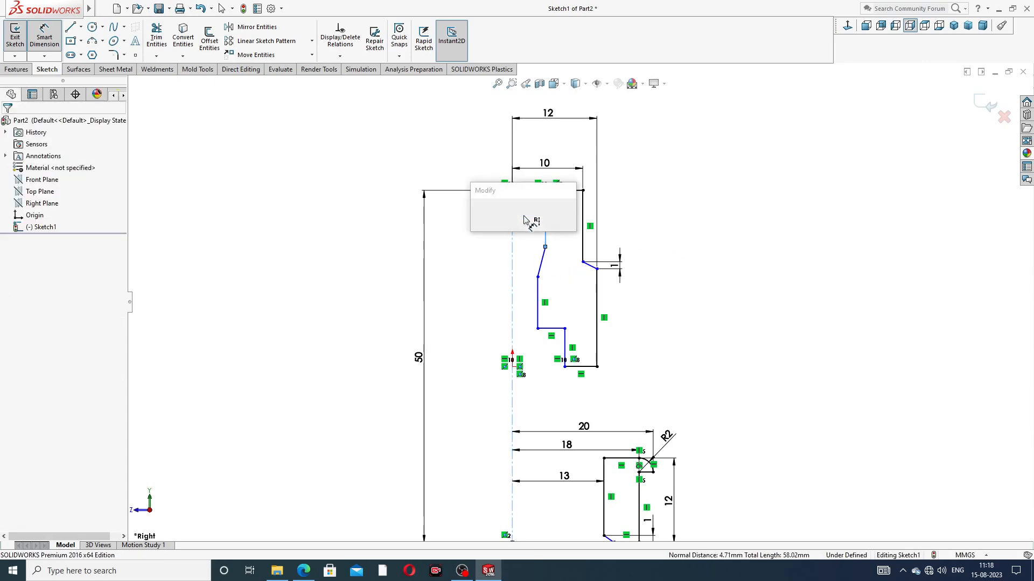
pyautogui.write('7')
pyautogui.press('Return')
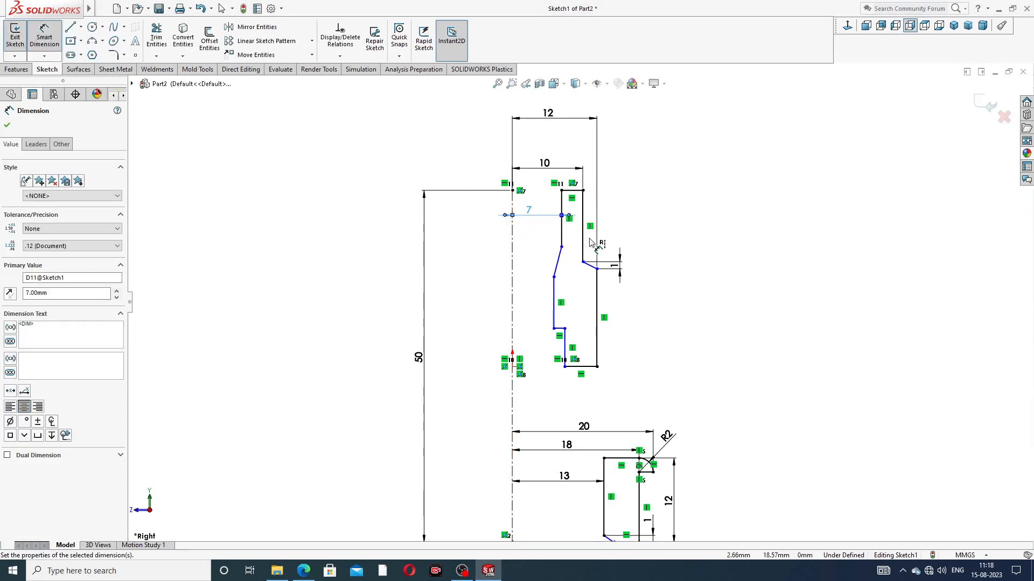
pyautogui.click(694, 211)
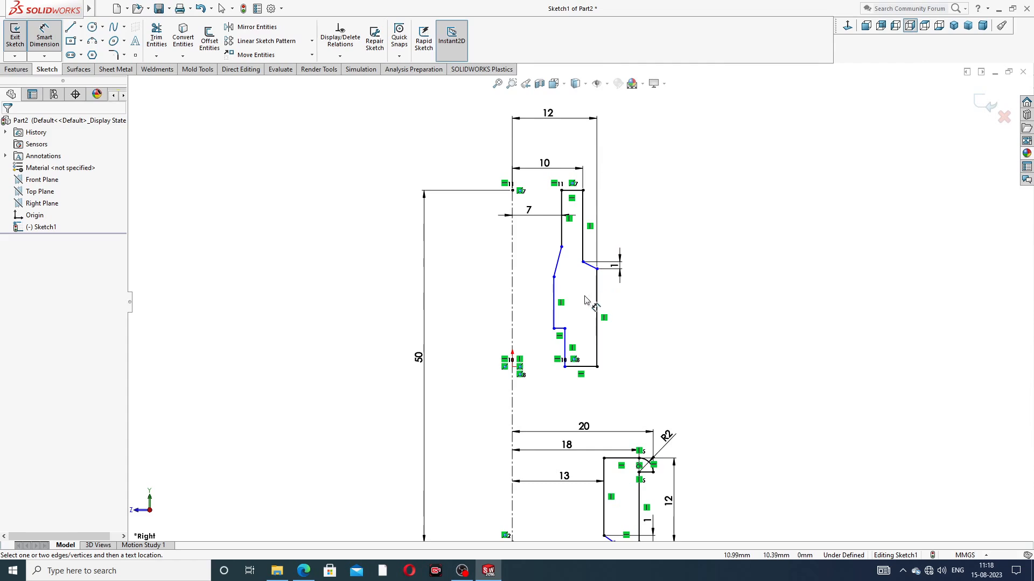
# Dimension the inner vertical line of the upper profile's bottom step 7 mm from the centerline.
pyautogui.scroll(-3, 564, 363)
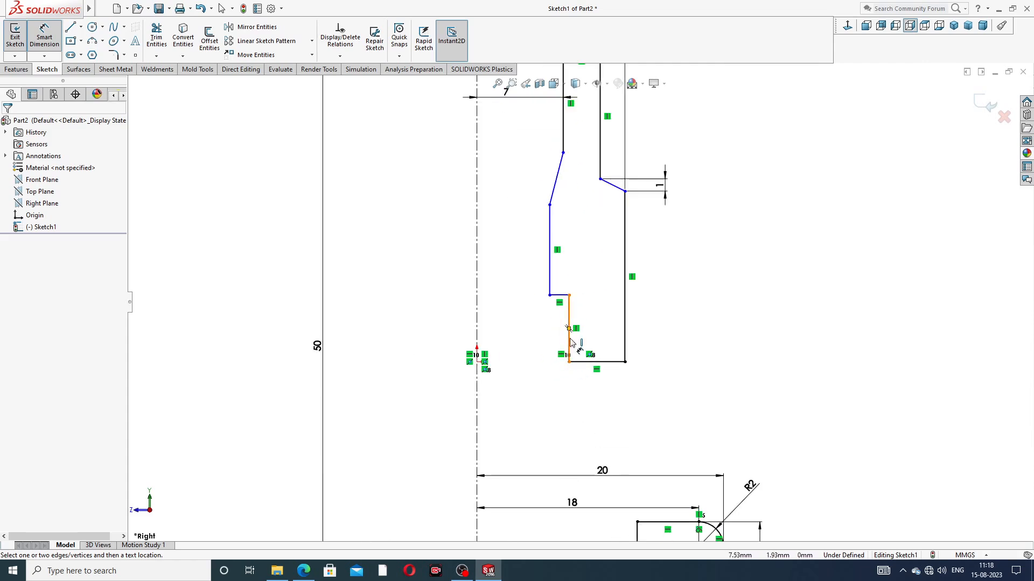
pyautogui.moveTo(569, 329); pyautogui.dragTo(479, 322)
pyautogui.click(477, 323)
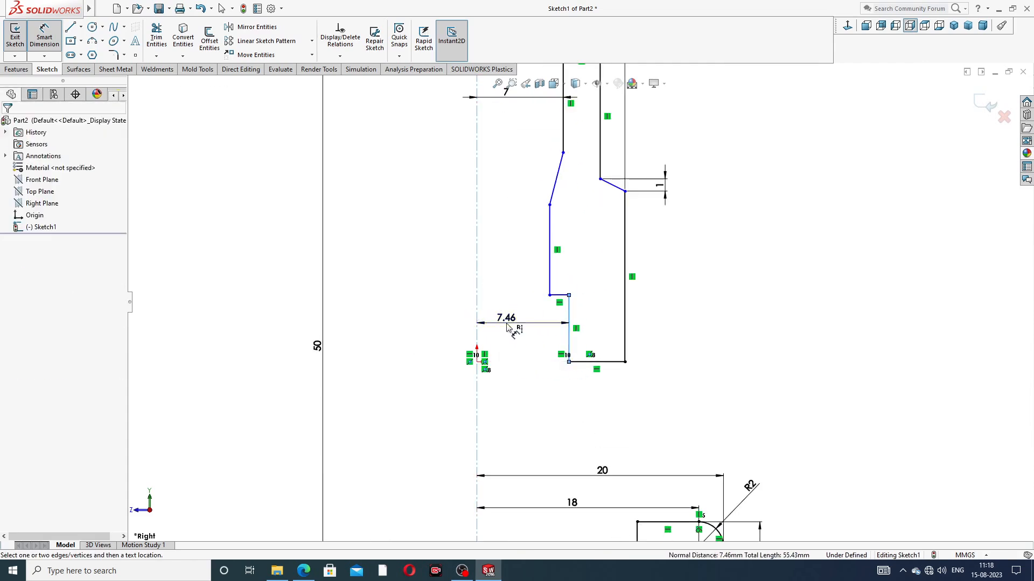
pyautogui.click(509, 325)
pyautogui.write('7')
pyautogui.press('Return')
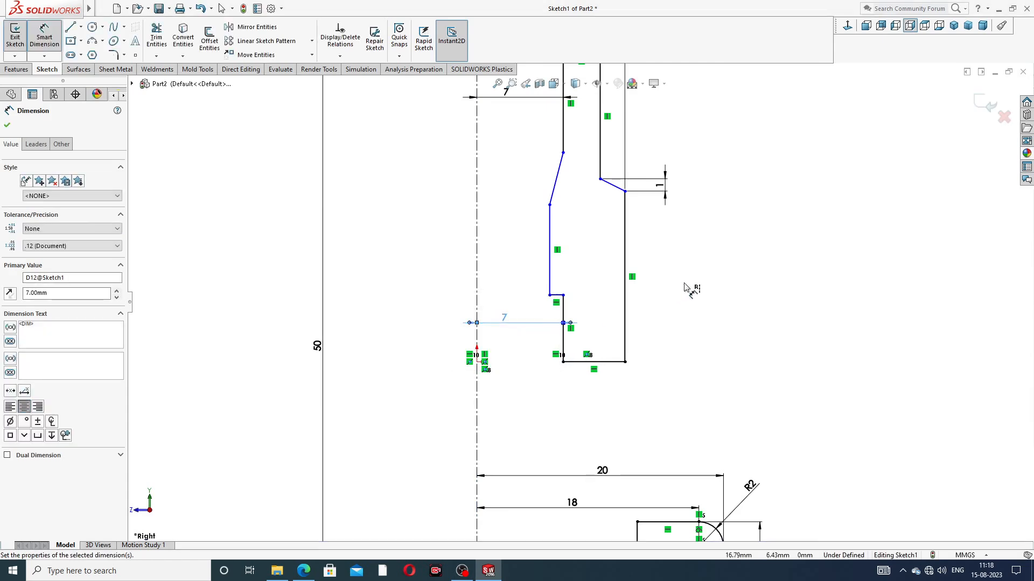
pyautogui.click(690, 270)
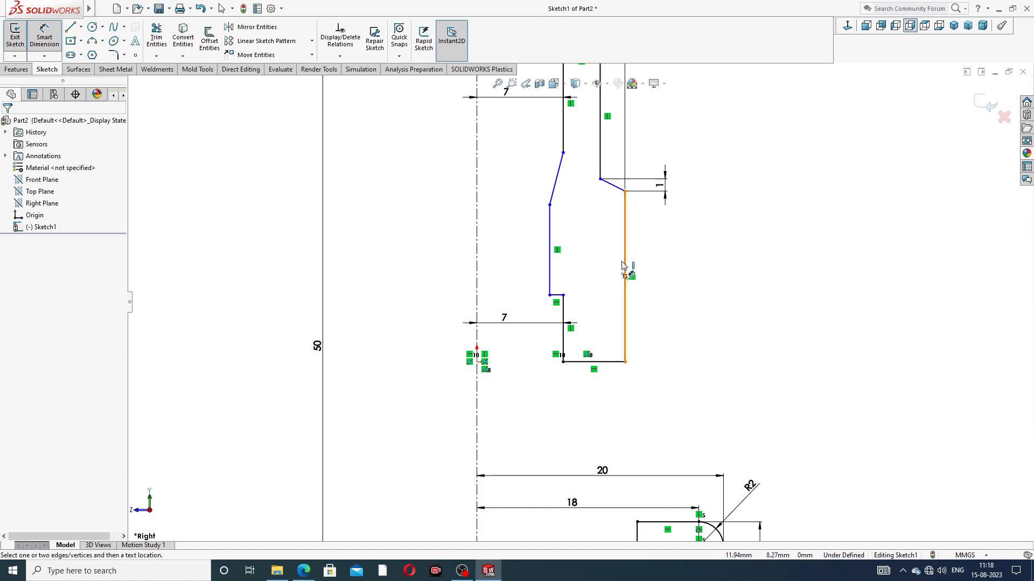
# Dimension the upper profile's middle inner side, between the slant and the bottom step, 6 mm from the centerline.
pyautogui.click(549, 270)
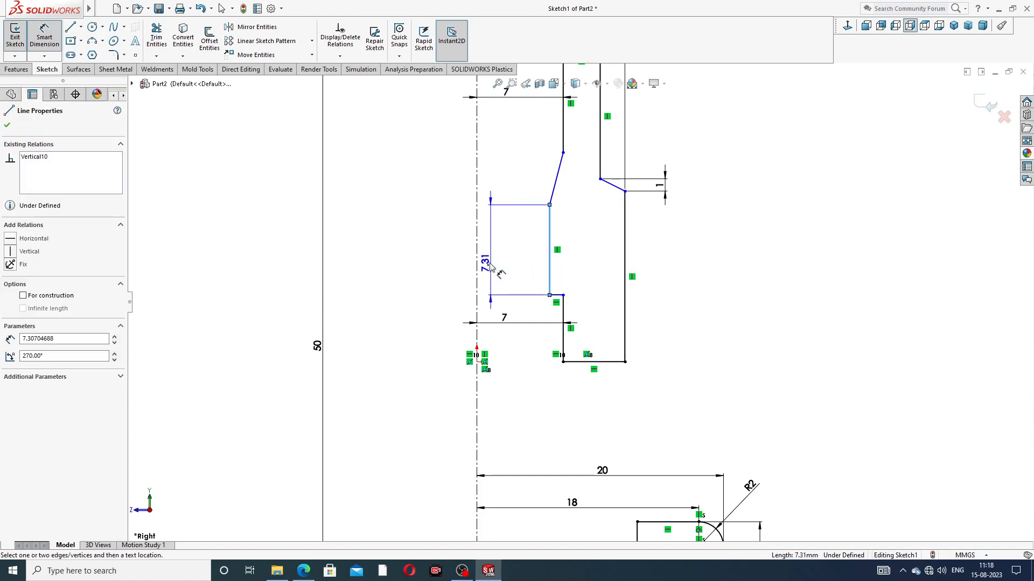
pyautogui.click(498, 259)
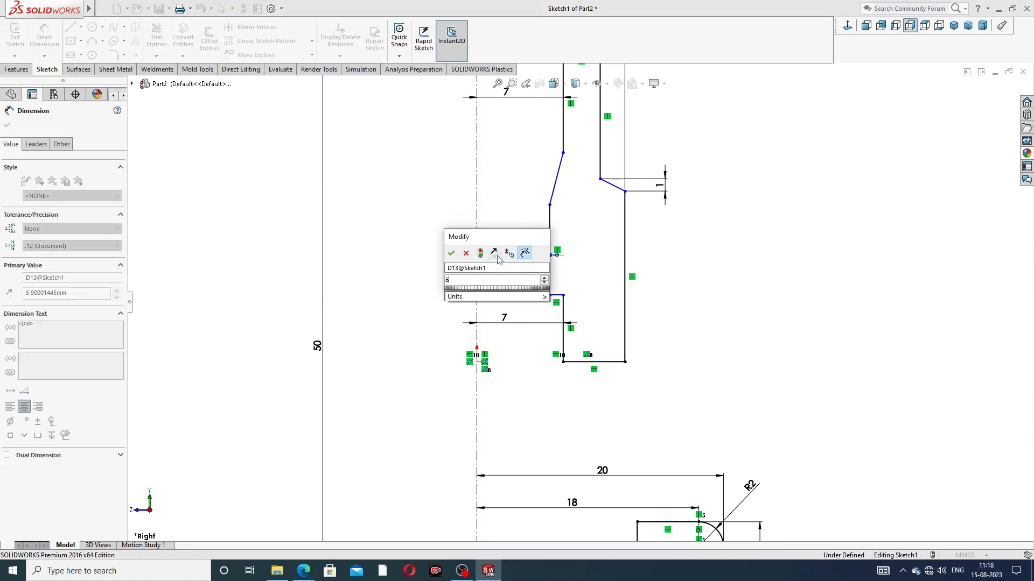
pyautogui.write('6')
pyautogui.press('Return')
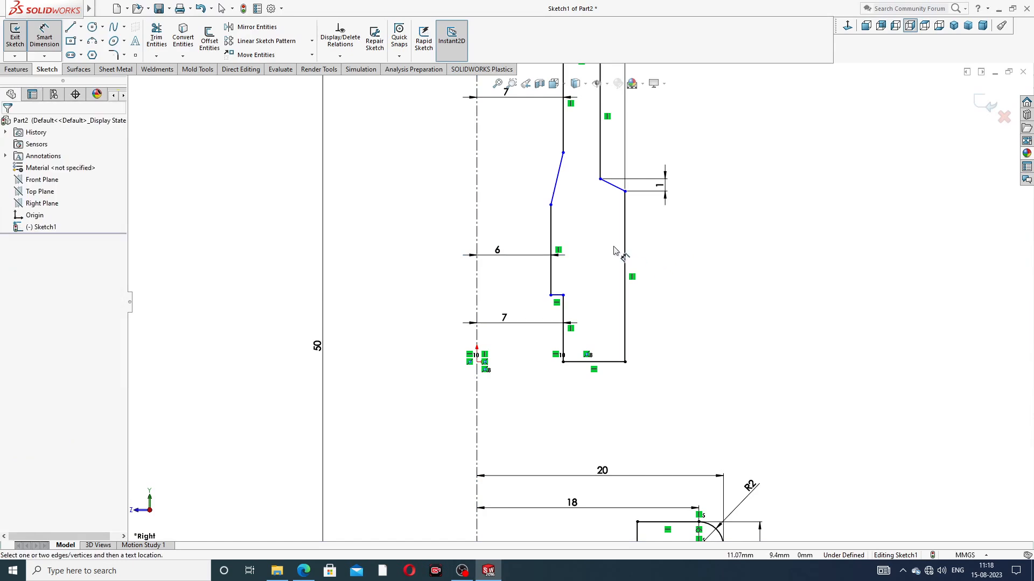
# Dimension the vertical height of the upper profile's inner slanted line as 1 mm.
pyautogui.click(555, 183)
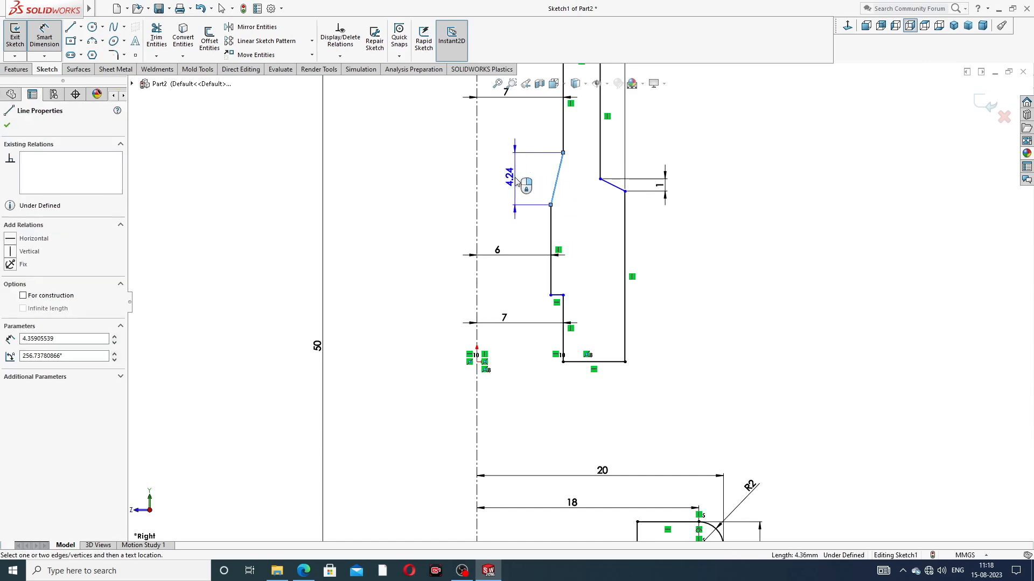
pyautogui.click(513, 183)
pyautogui.write('1')
pyautogui.press('Return')
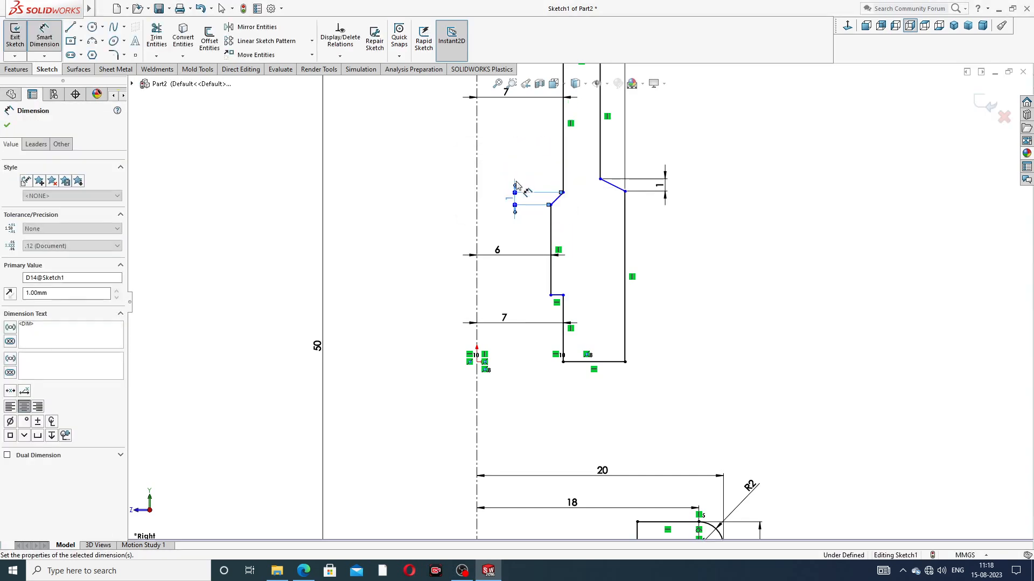
pyautogui.click(662, 238)
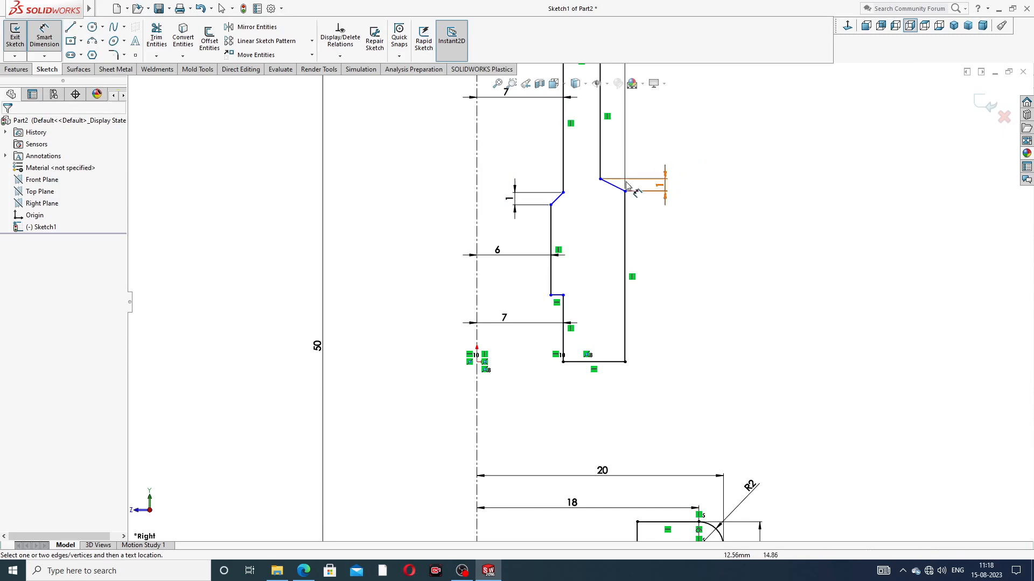
# Dimension the length of the upper profile's outer vertical line above the slant as 11 mm.
pyautogui.scroll(2, 641, 171)
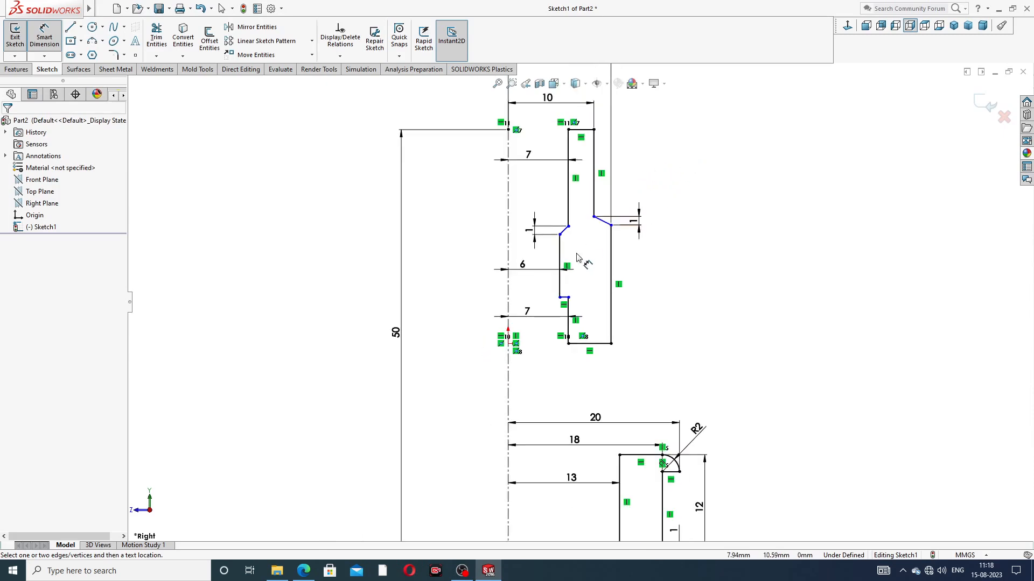
pyautogui.scroll(-1, 577, 258)
pyautogui.scroll(-10, 567, 365)
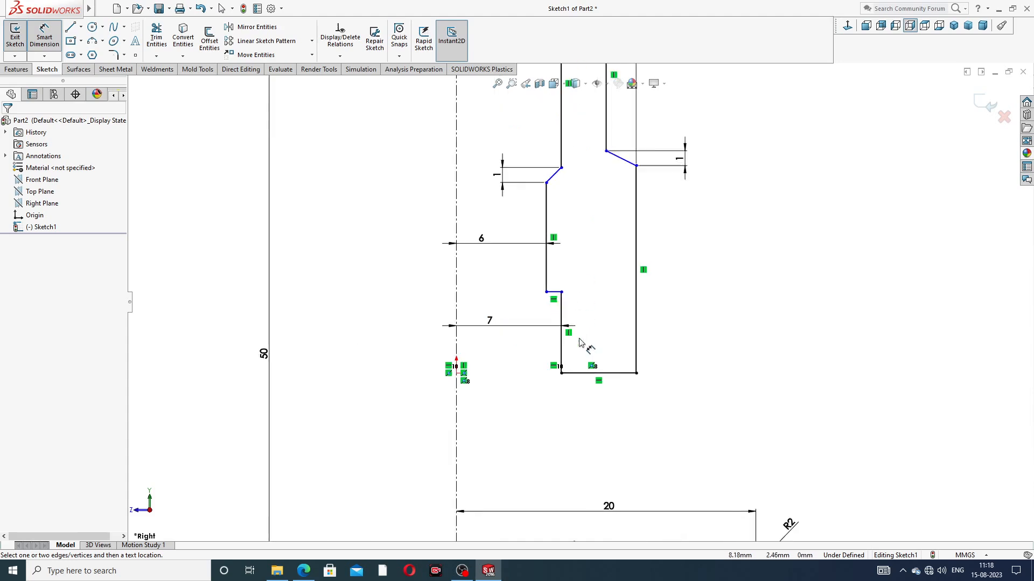
pyautogui.scroll(10, 577, 344)
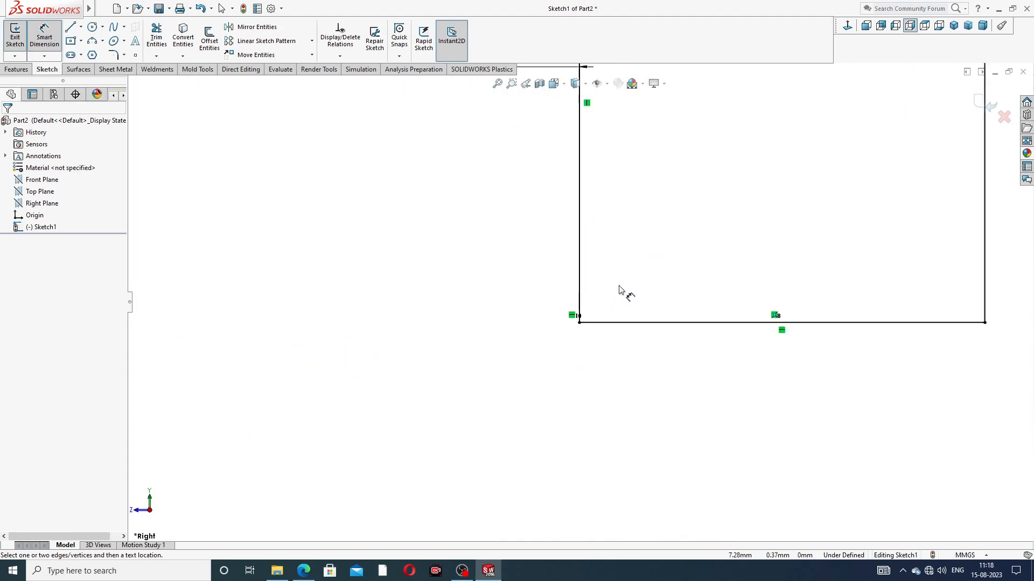
pyautogui.press('f')
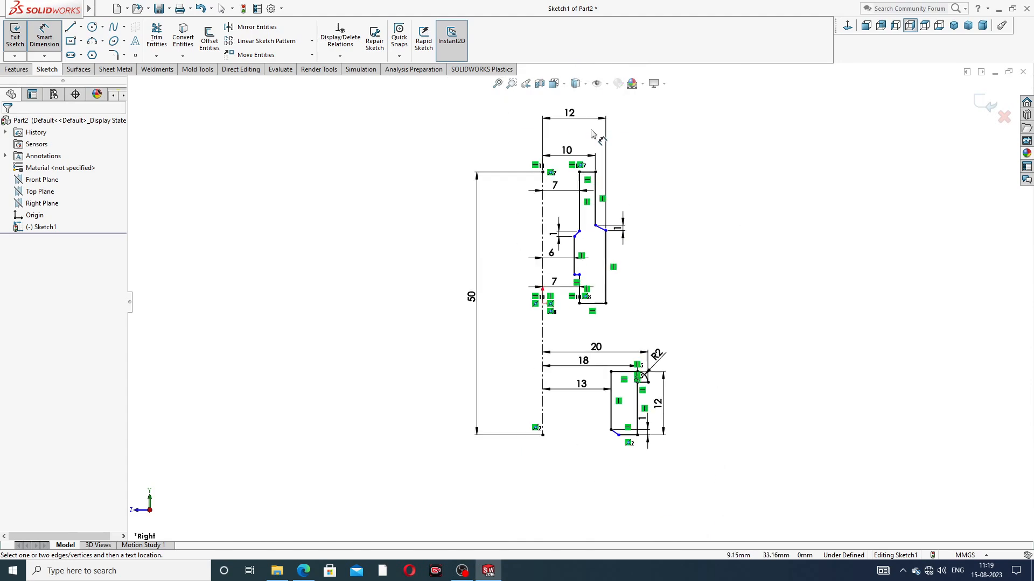
pyautogui.scroll(-3, 654, 207)
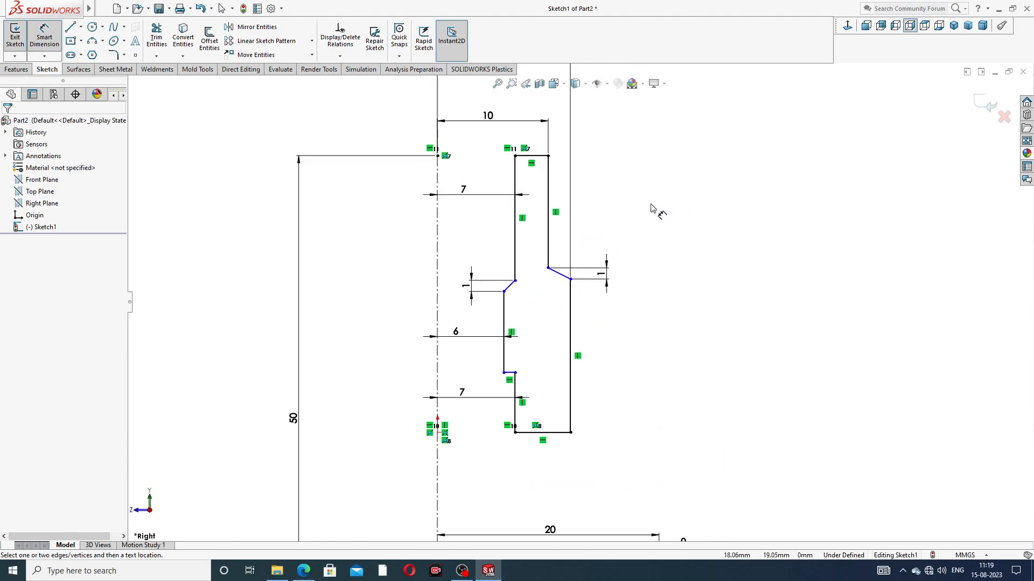
pyautogui.click(549, 207)
pyautogui.click(598, 204)
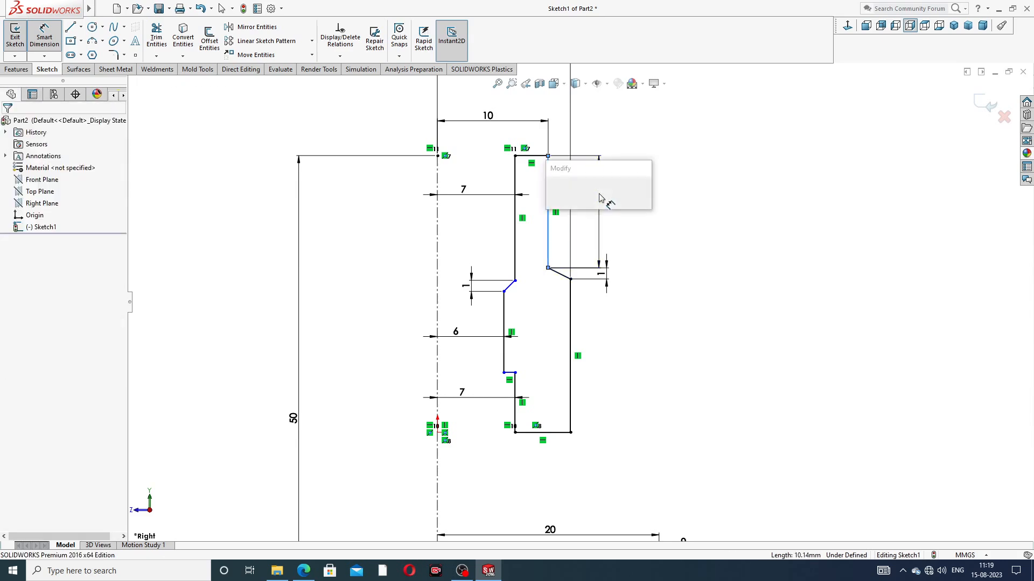
pyautogui.write('11')
pyautogui.press('Return')
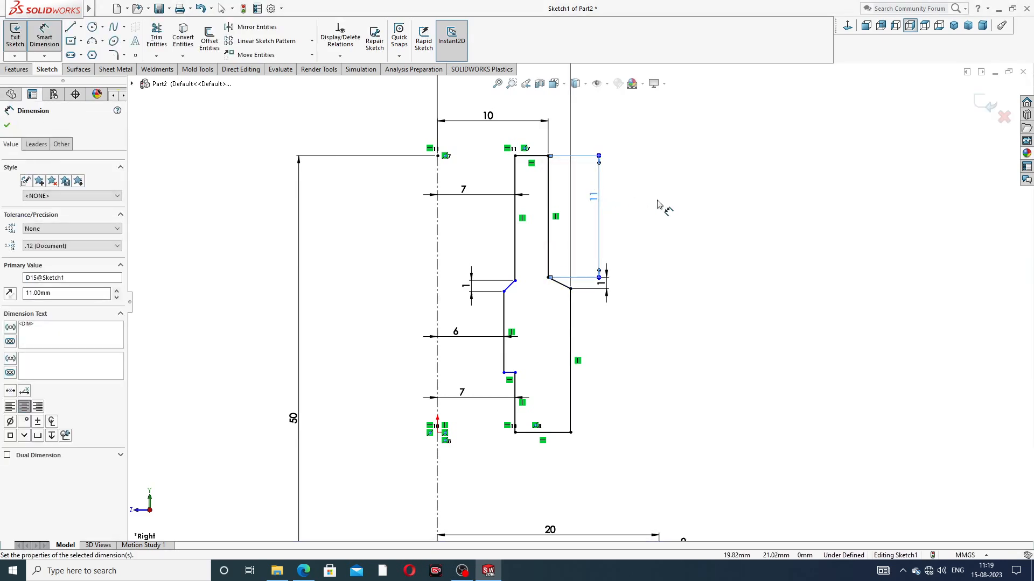
pyautogui.click(573, 338)
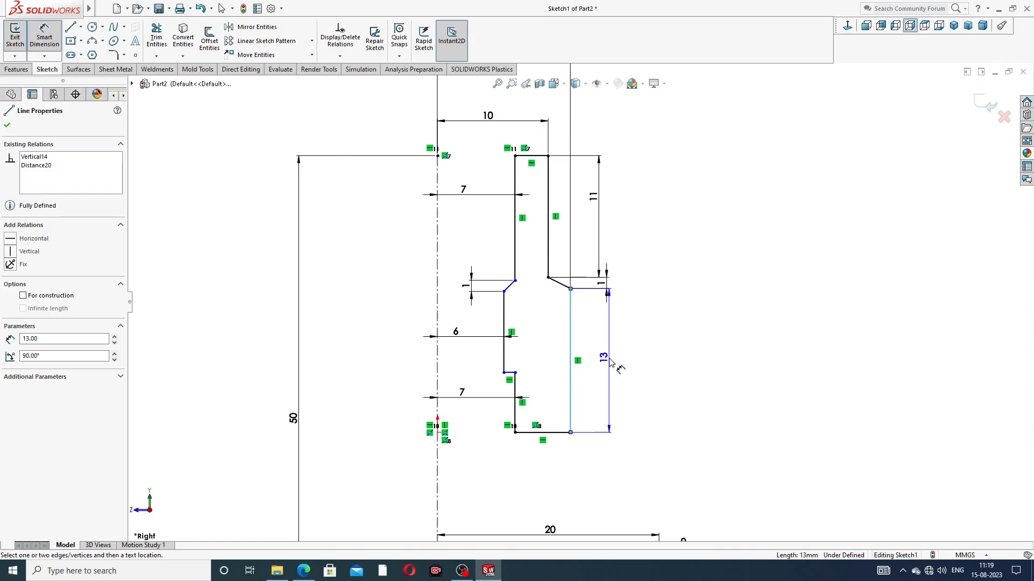
pyautogui.click(607, 359)
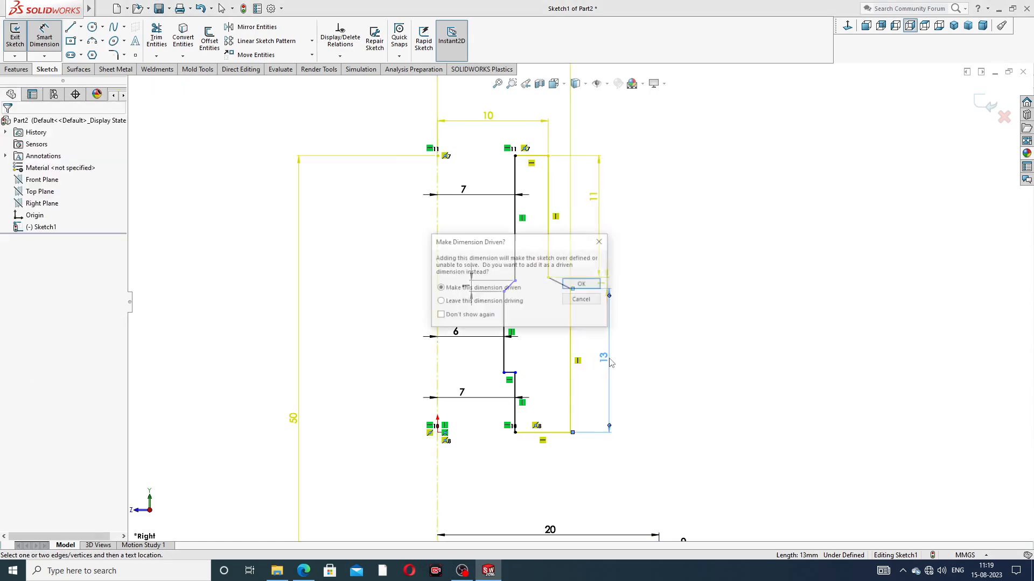
pyautogui.click(600, 241)
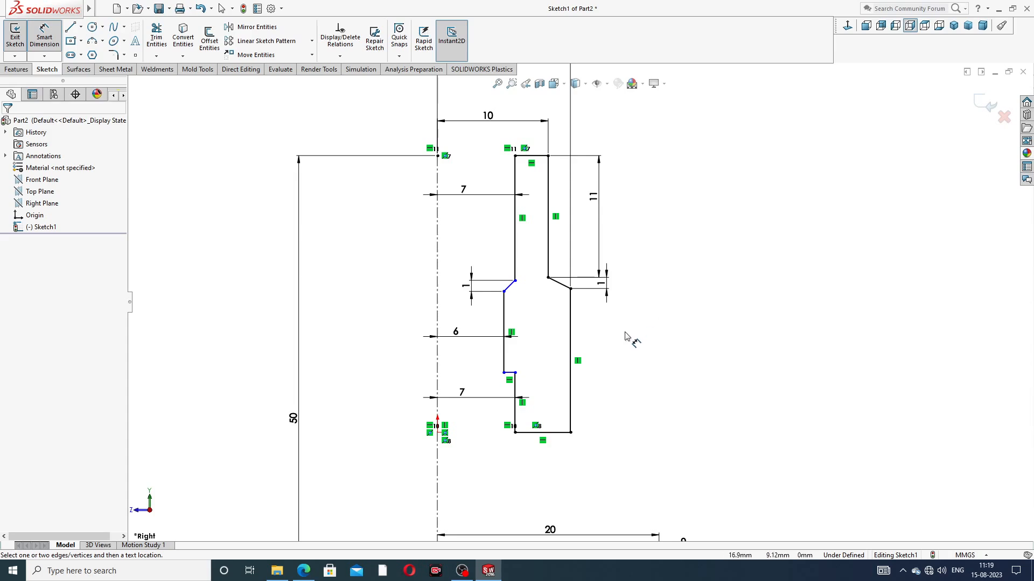
# Leave dimensioning and delete the horizontal line closing the bottom of the upper profile.
pyautogui.scroll(1, 626, 339)
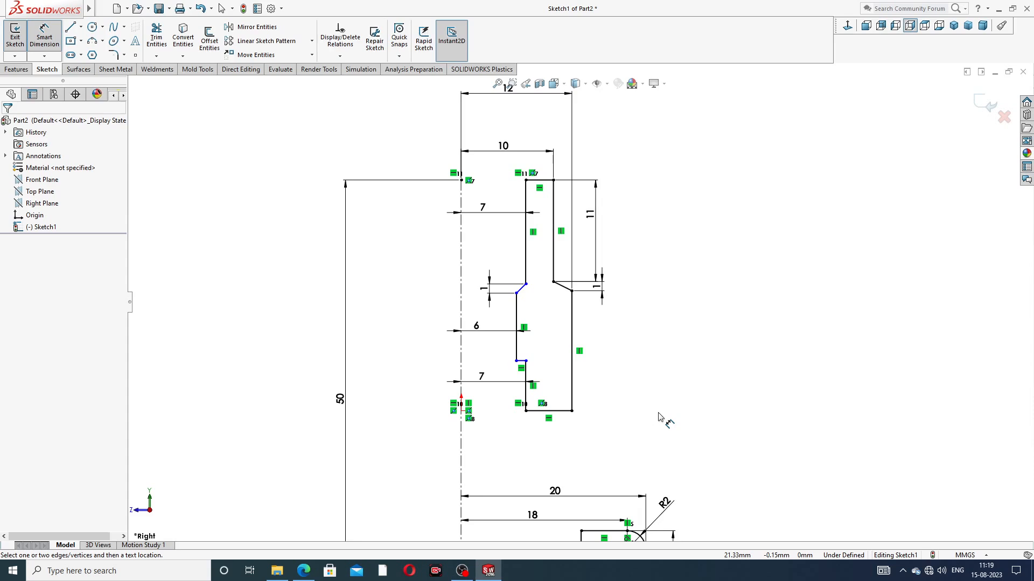
pyautogui.rightClick(736, 315)
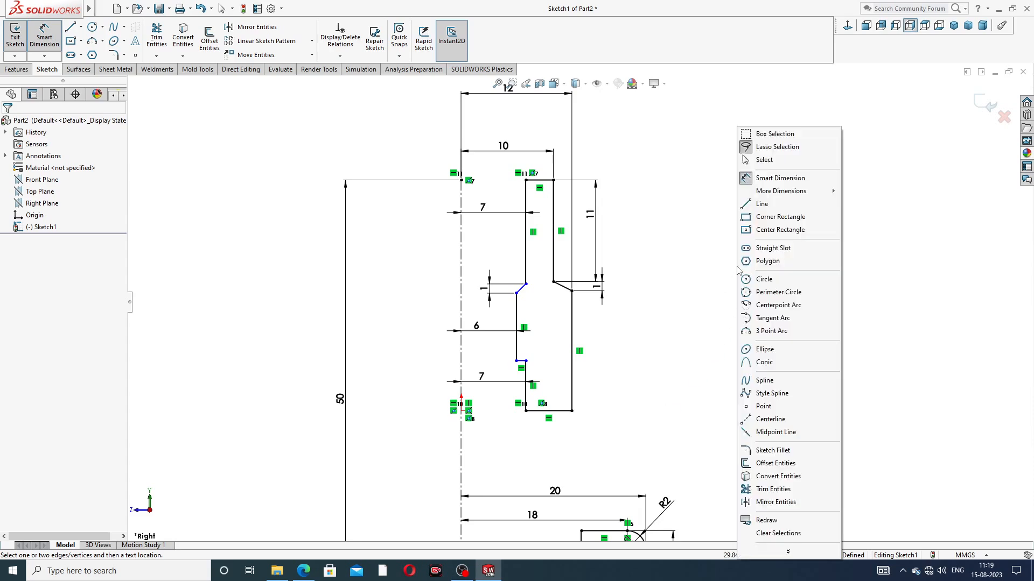
pyautogui.click(765, 160)
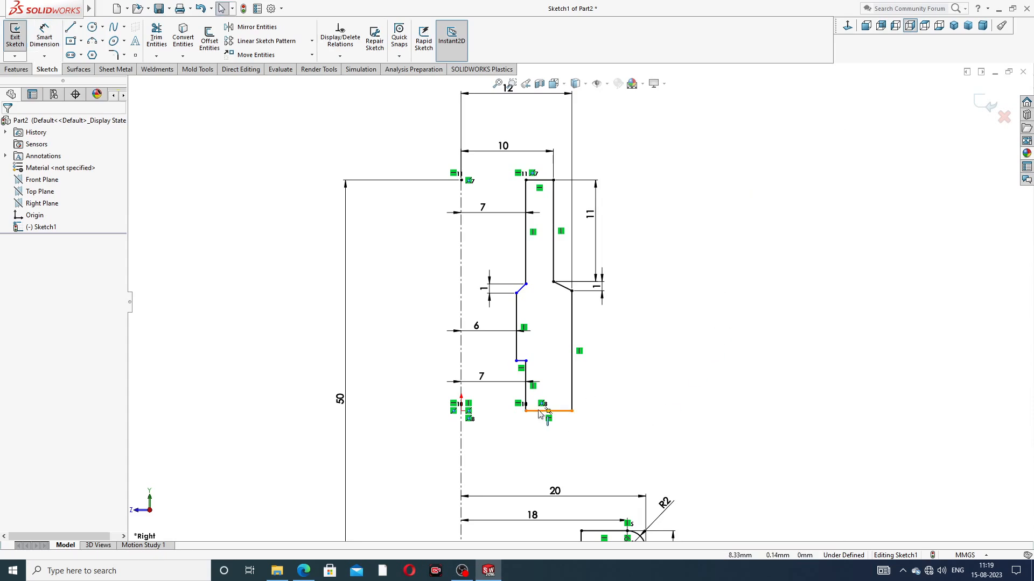
pyautogui.click(541, 411)
pyautogui.press('Delete')
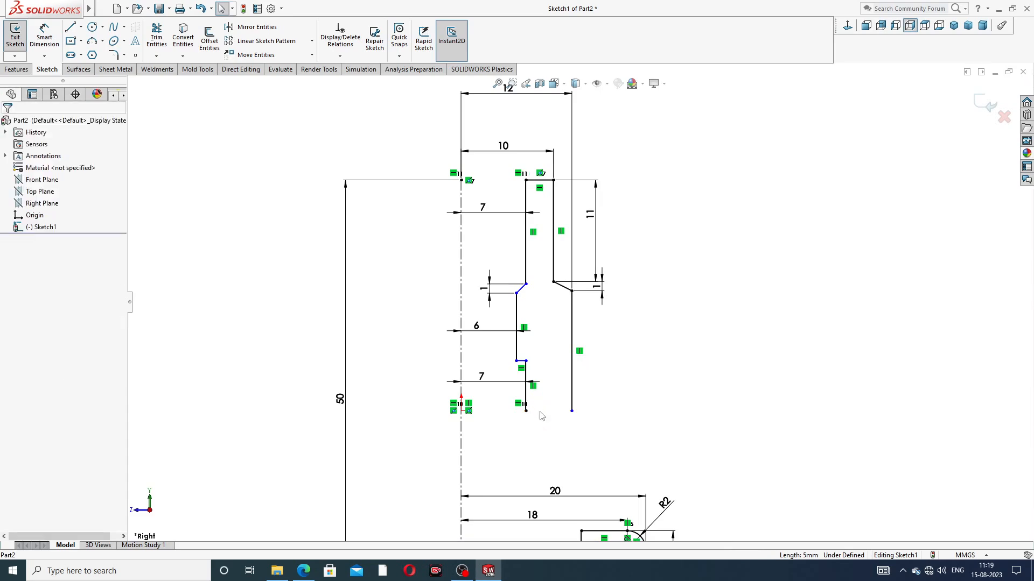
# Remove the horizontal relation that ties the lower end of the bottom step's inner line to the origin.
pyautogui.scroll(-3, 541, 415)
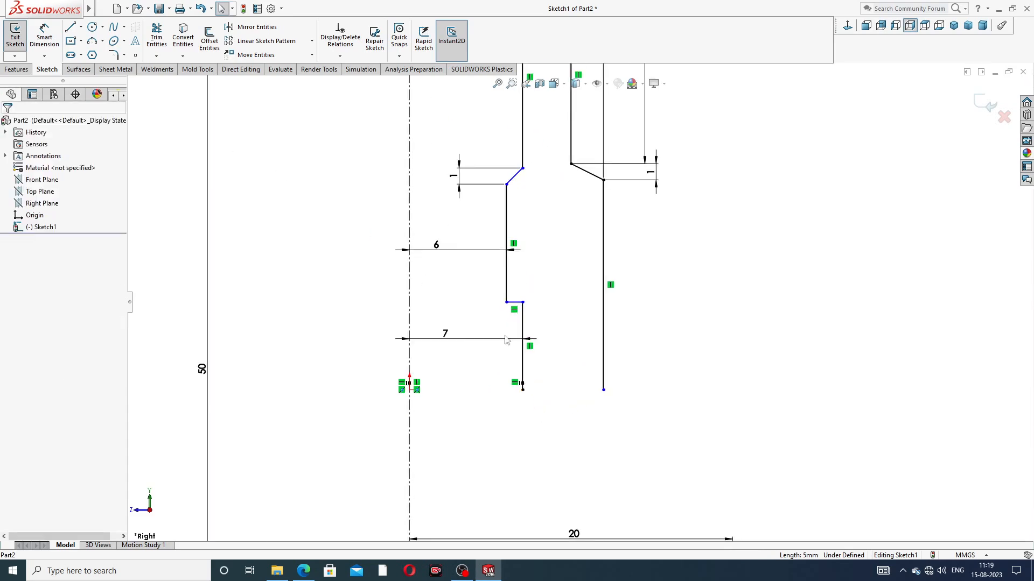
pyautogui.click(523, 390)
pyautogui.click(583, 402)
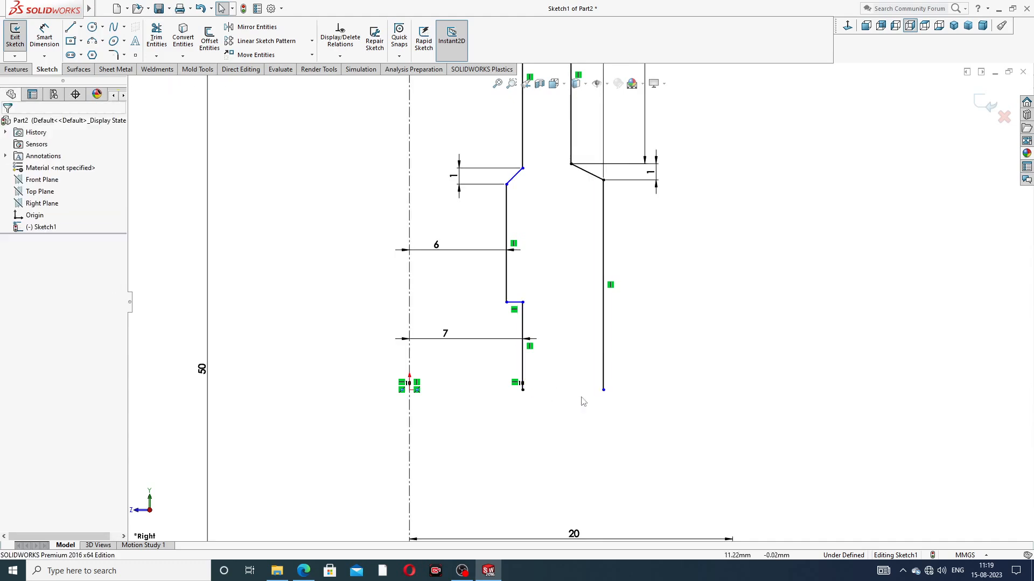
pyautogui.click(527, 396)
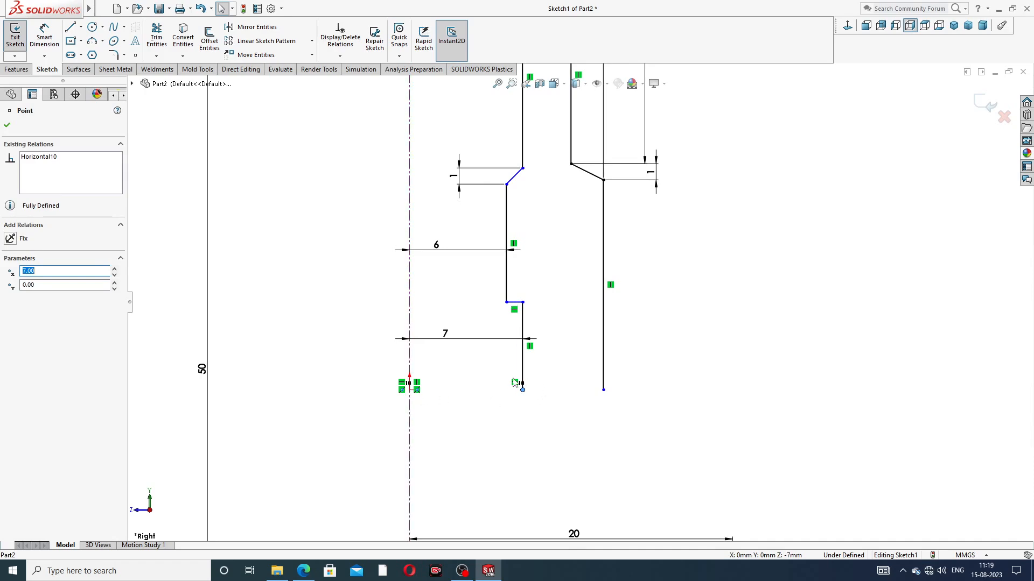
pyautogui.press('Delete')
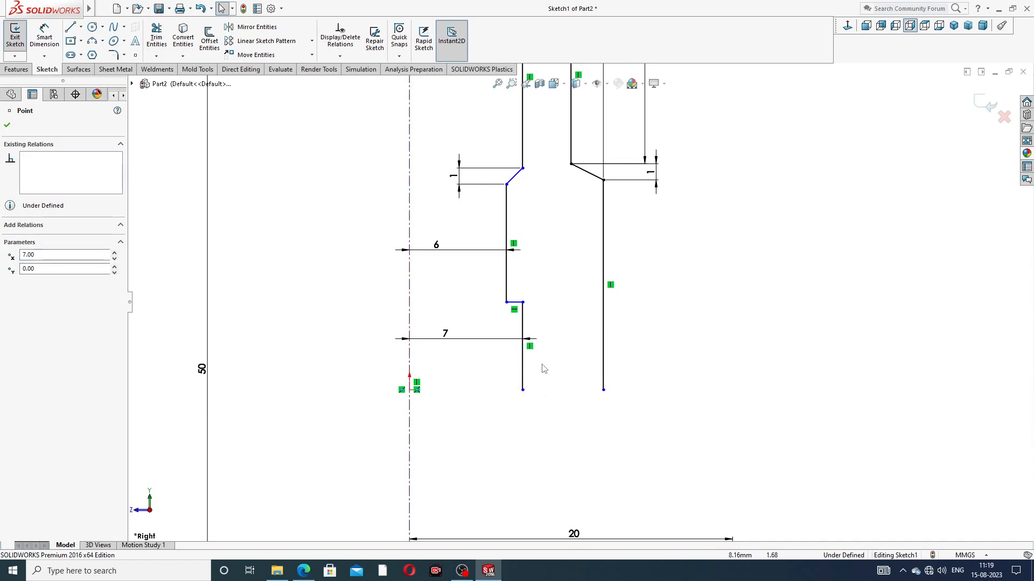
# Close the bottom of the upper profile with a horizontal line between the lower ends of its inner and outer sides.
pyautogui.click(70, 27)
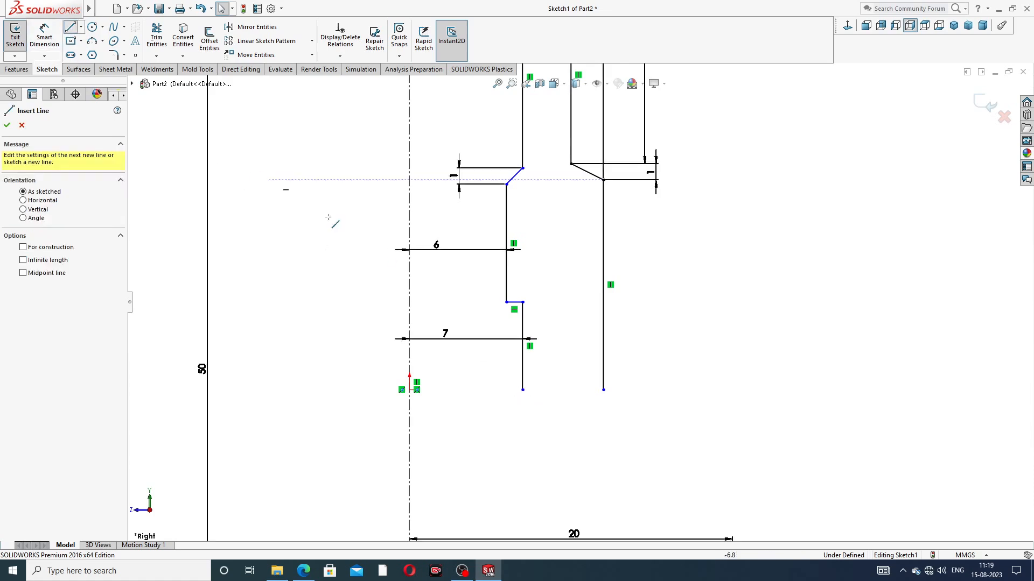
pyautogui.click(522, 390)
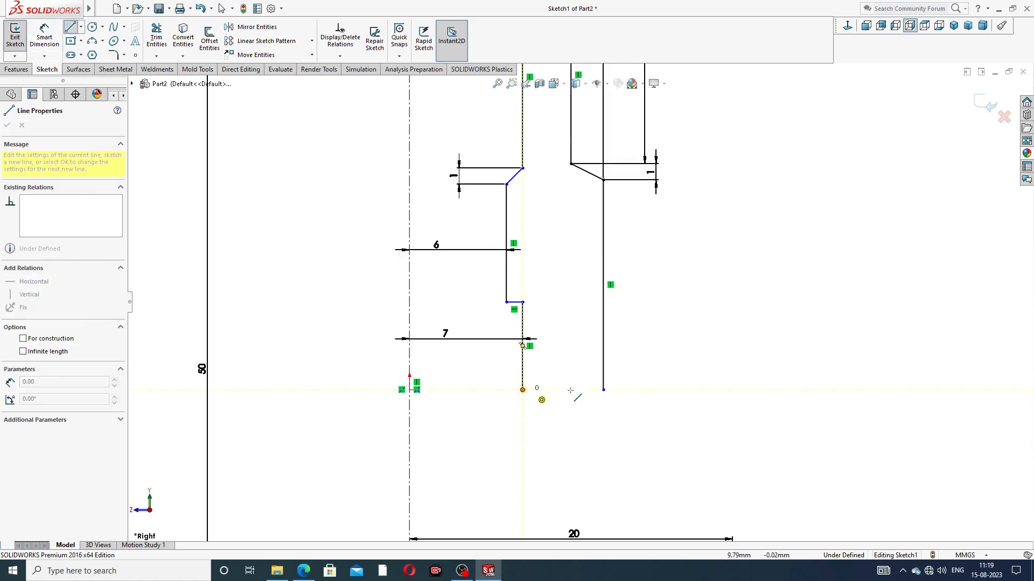
pyautogui.click(603, 390)
pyautogui.rightClick(704, 327)
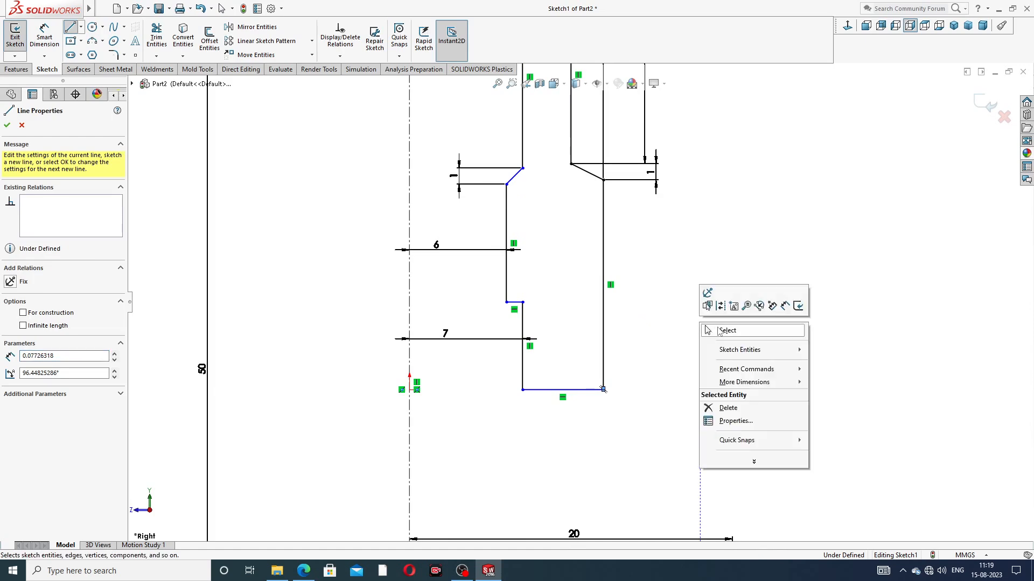
pyautogui.click(716, 331)
# Shift the upper profile's bottom line slightly up and back down to test that it moves freely.
pyautogui.moveTo(582, 390)
pyautogui.mouseDown()
pyautogui.moveTo(579, 361)
pyautogui.moveTo(578, 376)
pyautogui.mouseUp()
pyautogui.click(641, 398)
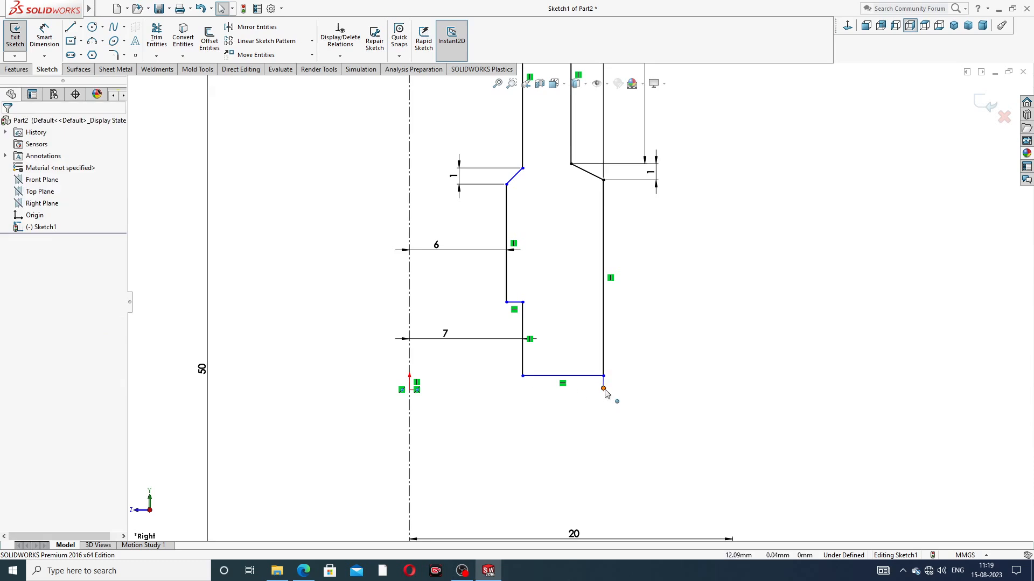
pyautogui.moveTo(601, 380); pyautogui.dragTo(599, 390)
pyautogui.click(720, 272)
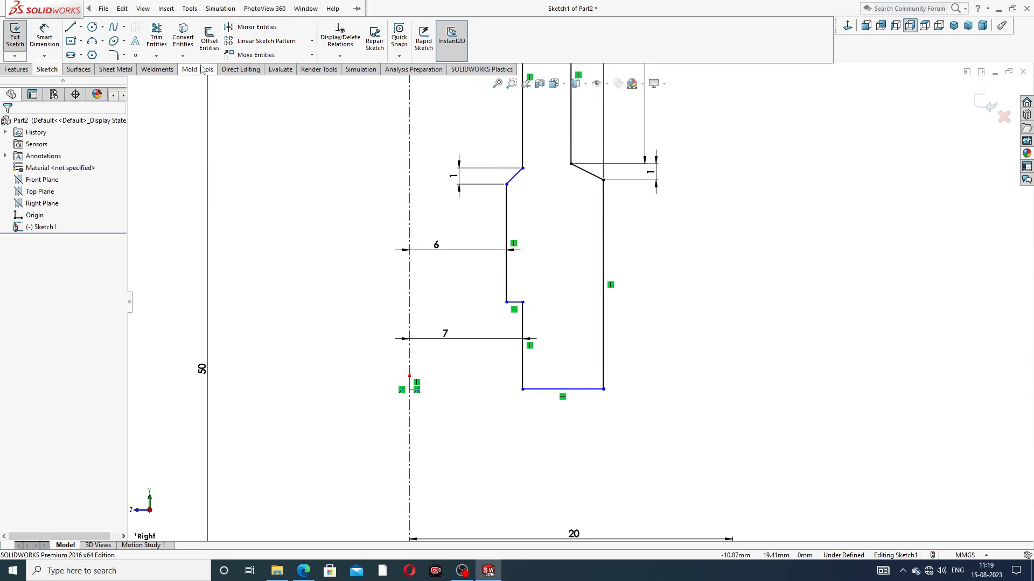
# Dimension the length of the upper profile's outer vertical line below the slant as 11 mm.
pyautogui.click(44, 37)
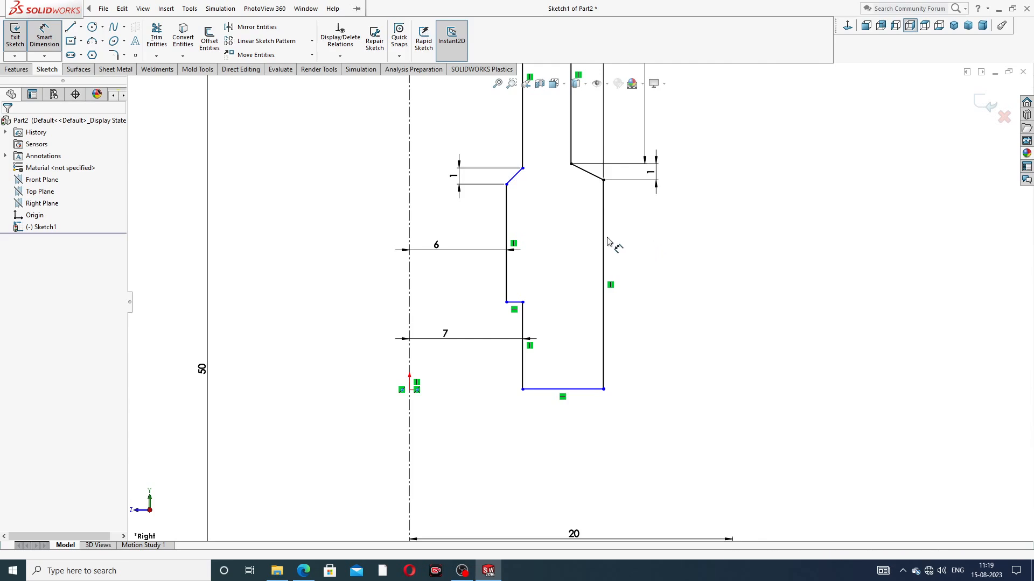
pyautogui.click(604, 281)
pyautogui.click(643, 267)
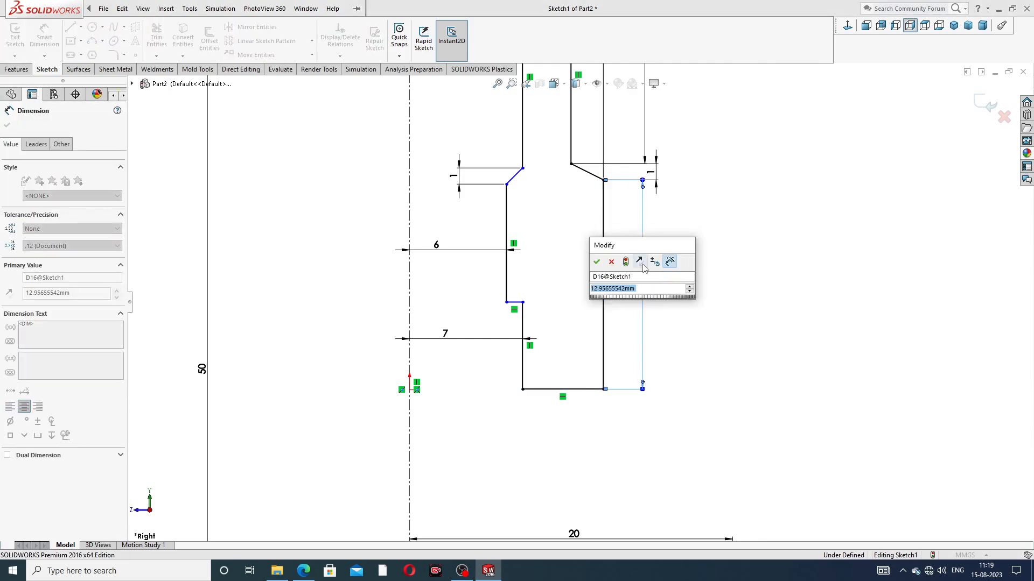
pyautogui.write('11')
pyautogui.press('Return')
pyautogui.click(730, 250)
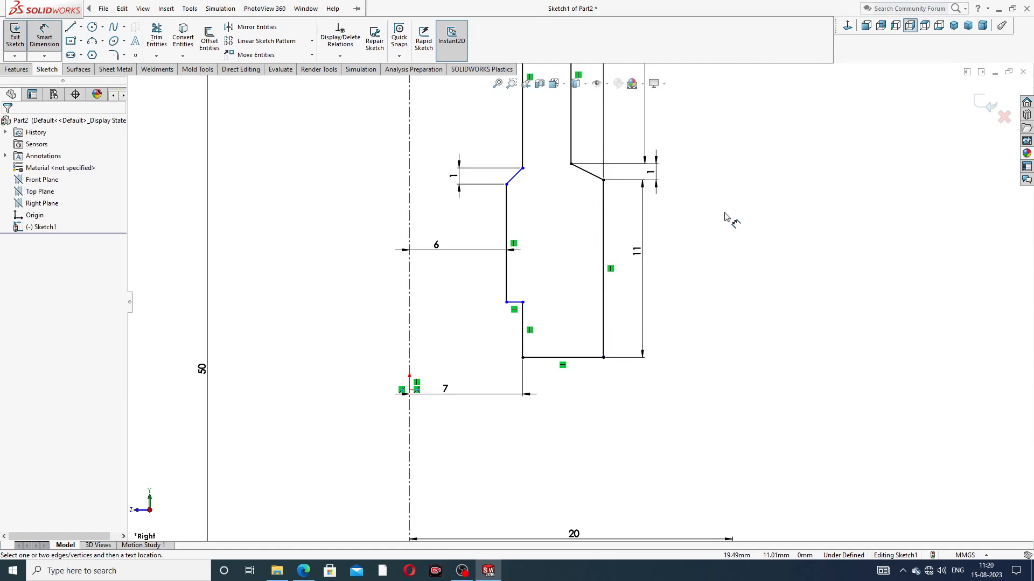
# Reposition the bottom step's 7 mm dimension above the origin and dimension the step's inner vertical line as 8 mm long.
pyautogui.scroll(4, 686, 243)
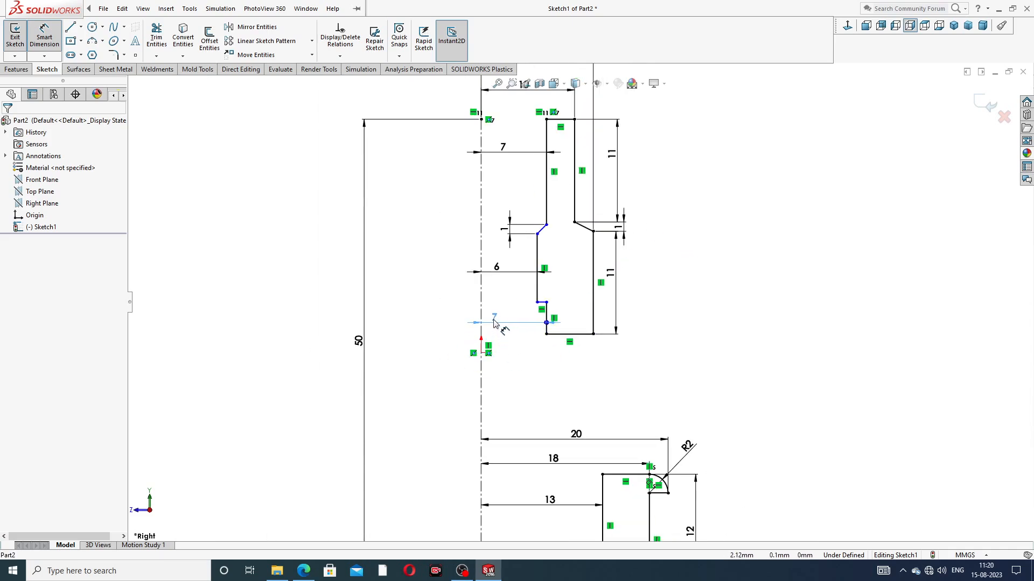
pyautogui.click(496, 323)
pyautogui.scroll(-5, 563, 309)
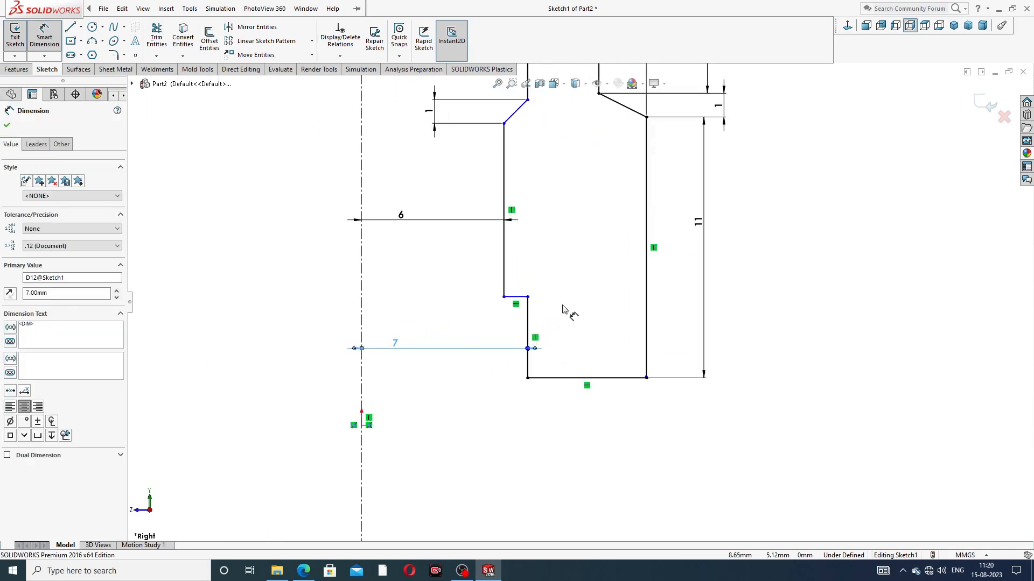
pyautogui.click(529, 330)
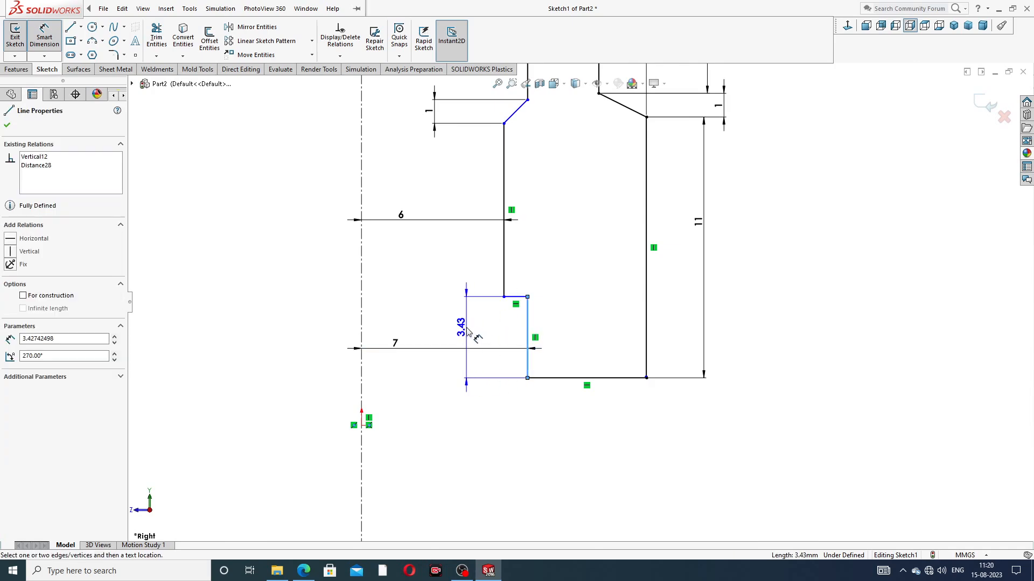
pyautogui.click(467, 332)
pyautogui.write('8')
pyautogui.press('Return')
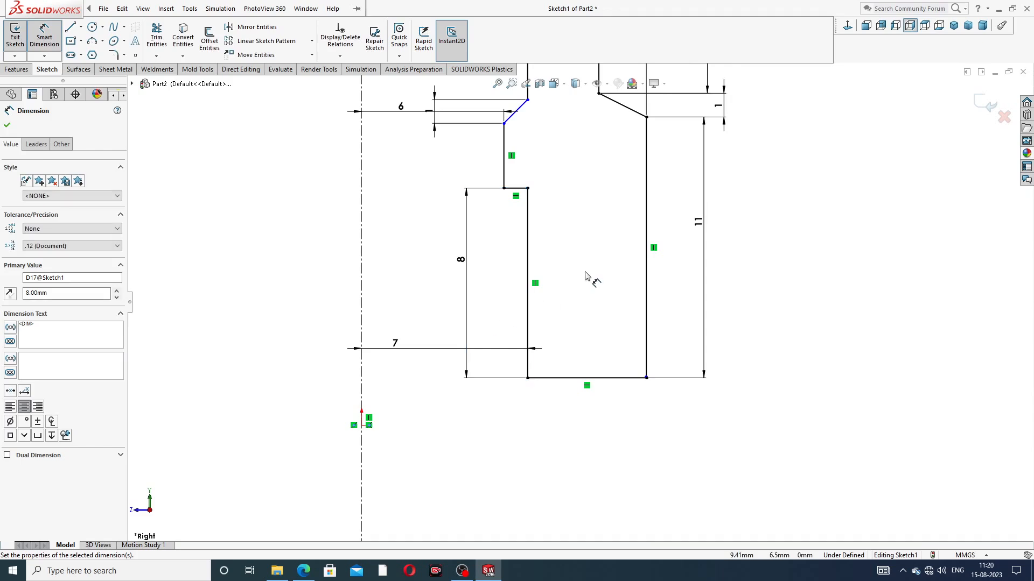
# Dimension the upper profile's short inner vertical line between the step and the slant as 3.5 mm.
pyautogui.scroll(3, 579, 296)
pyautogui.click(534, 218)
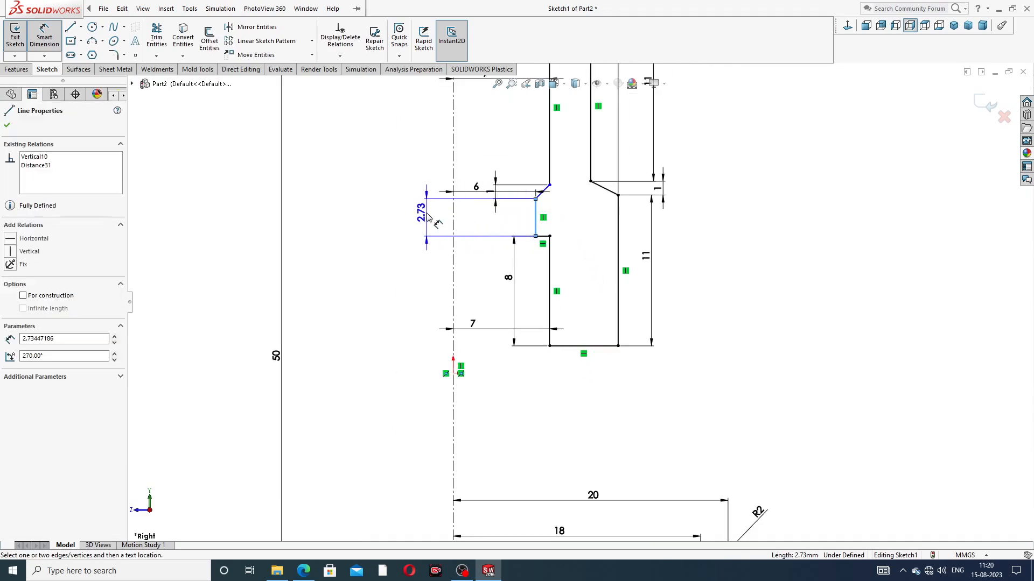
pyautogui.click(428, 216)
pyautogui.write('3')
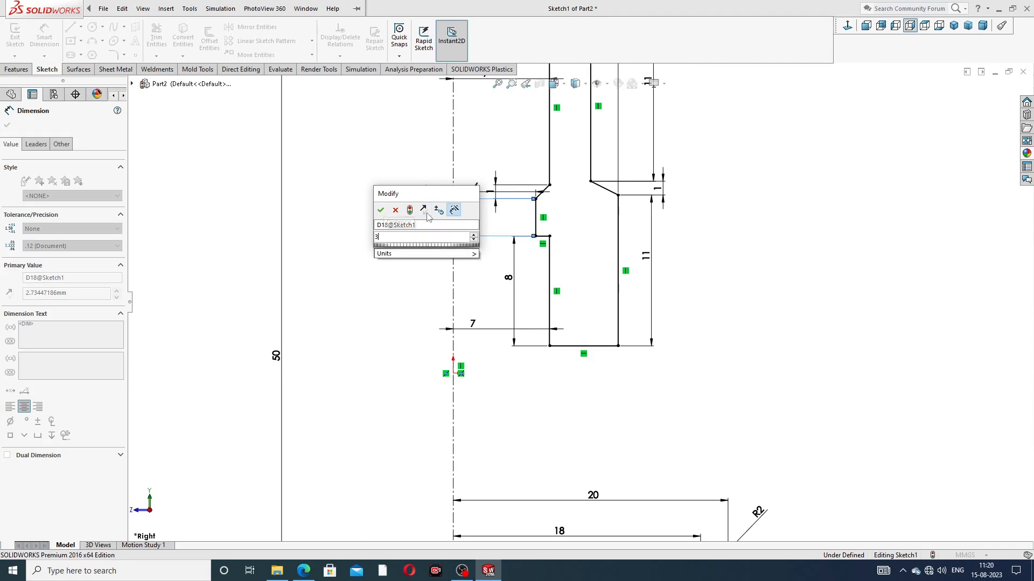
pyautogui.write('.5')
pyautogui.press('Return')
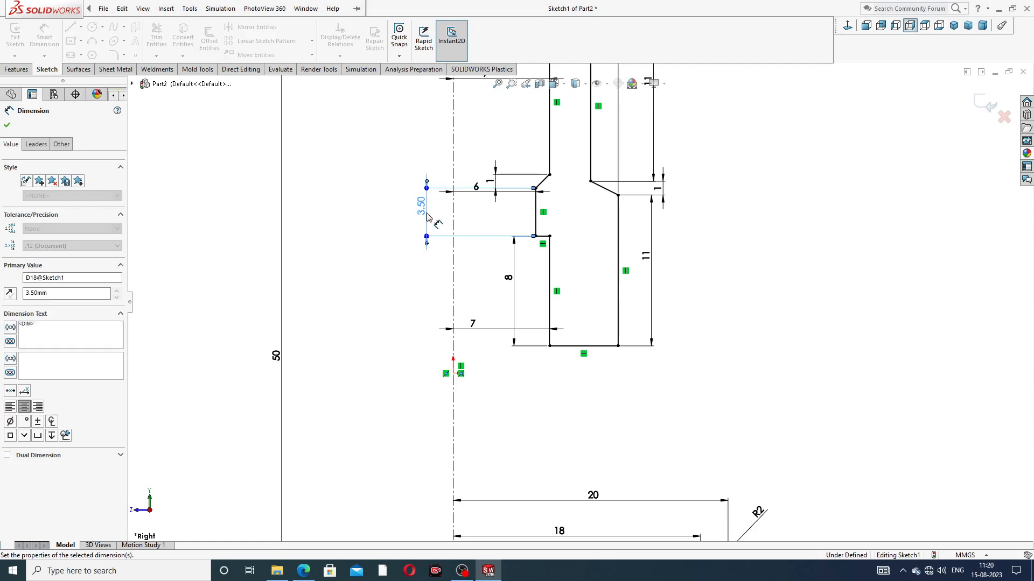
# Rearrange the upper profile's inner-side dimensions (6, 3.50, 8, the lower 7 and the slant's 1 mm) so they do not overlap.
pyautogui.scroll(3, 610, 184)
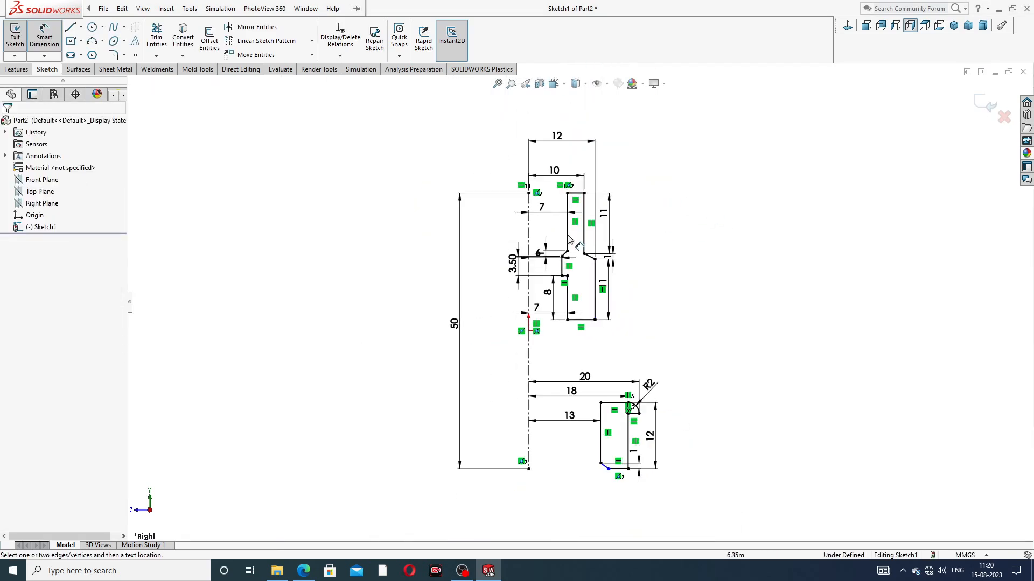
pyautogui.scroll(-5, 565, 250)
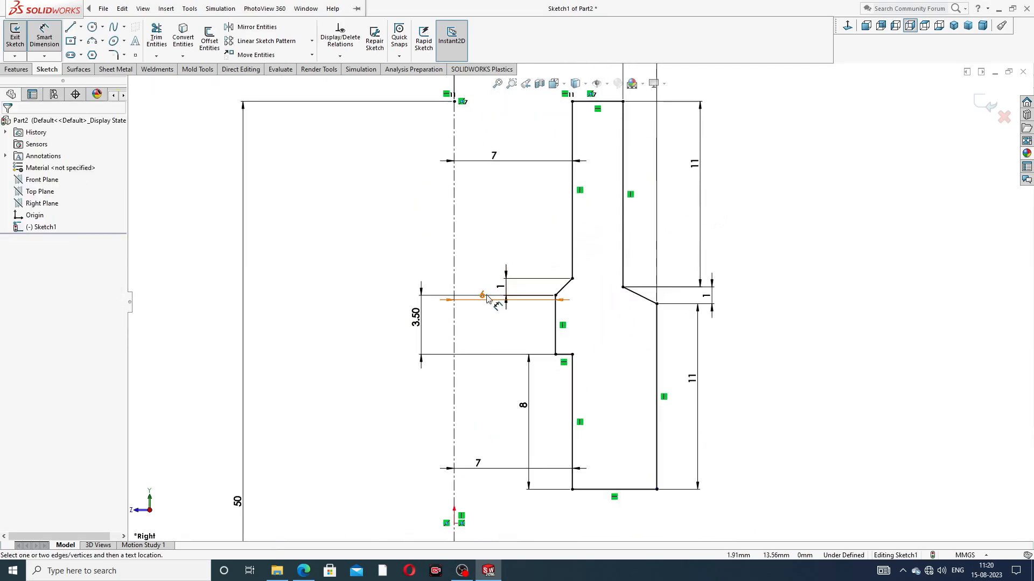
pyautogui.moveTo(483, 296); pyautogui.dragTo(490, 322)
pyautogui.click(522, 233)
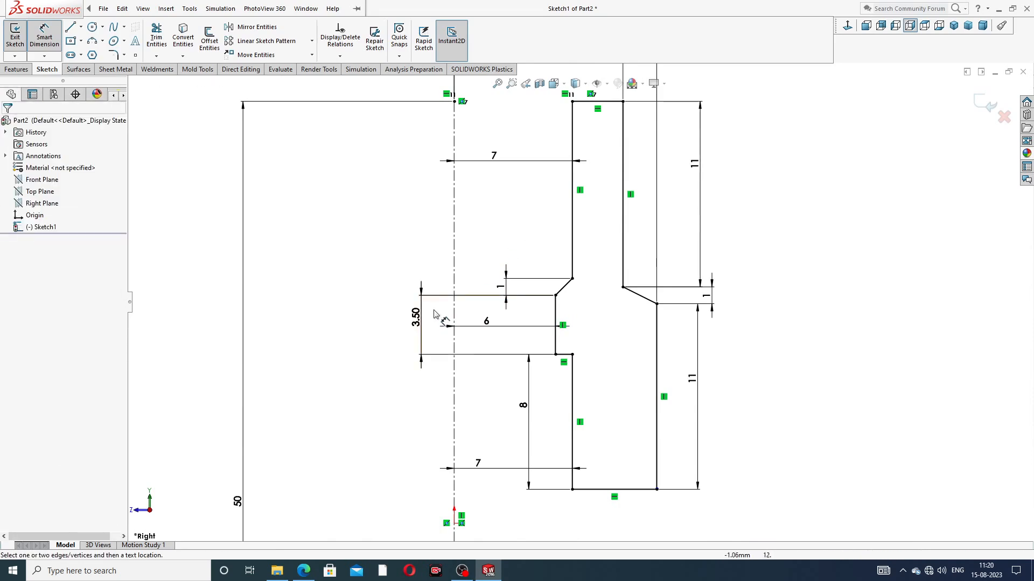
pyautogui.moveTo(418, 319); pyautogui.dragTo(414, 320)
pyautogui.moveTo(529, 401); pyautogui.dragTo(409, 396)
pyautogui.click(377, 393)
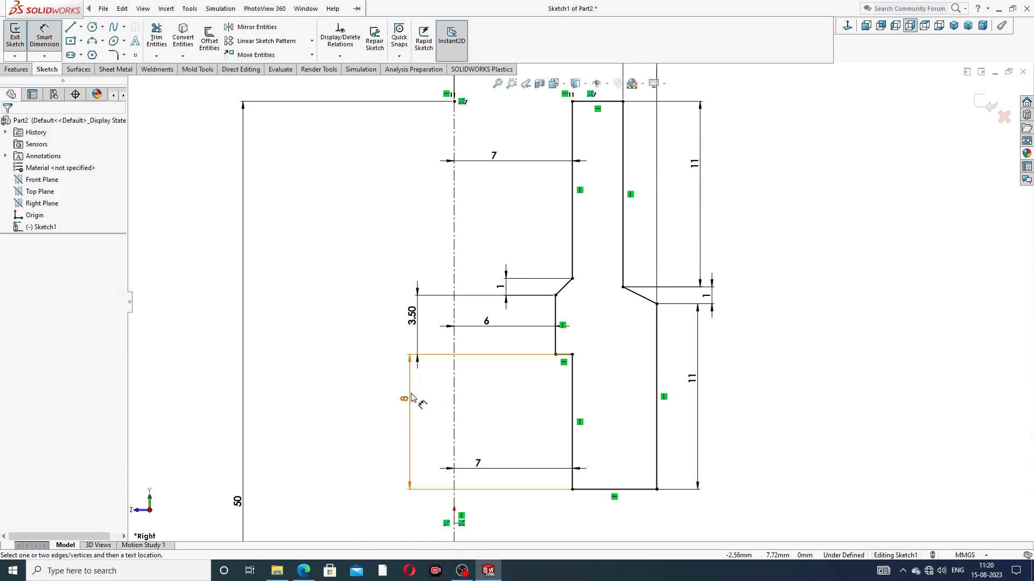
pyautogui.click(471, 466)
pyautogui.moveTo(471, 467); pyautogui.dragTo(506, 428)
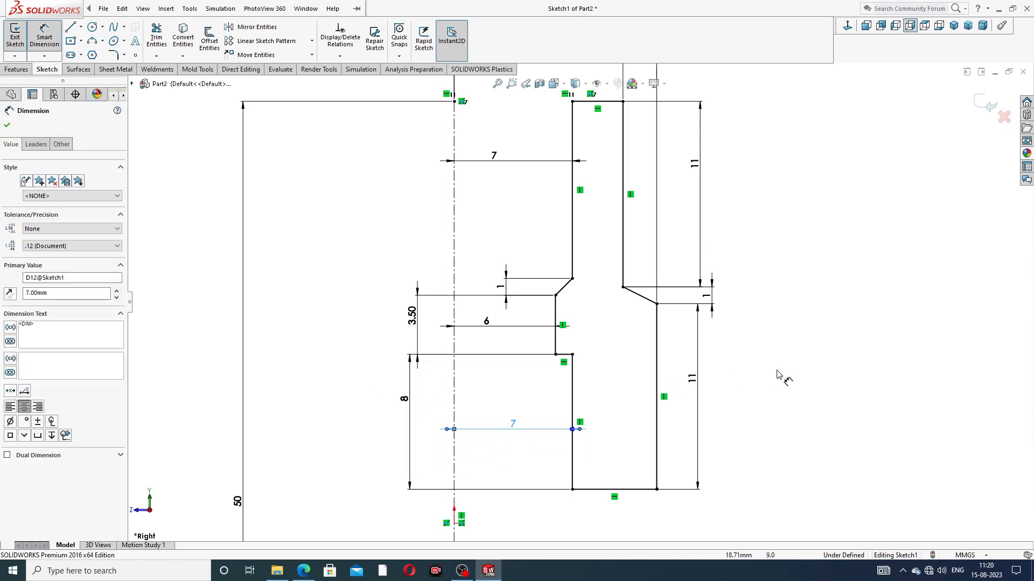
pyautogui.click(777, 357)
pyautogui.moveTo(506, 293); pyautogui.dragTo(535, 260)
pyautogui.click(785, 251)
# Space out the upper profile's 12 mm and 10 mm widths, both 11 mm lengths and the outer slant's 1 mm dimension, and end dimensioning.
pyautogui.scroll(-3, 687, 215)
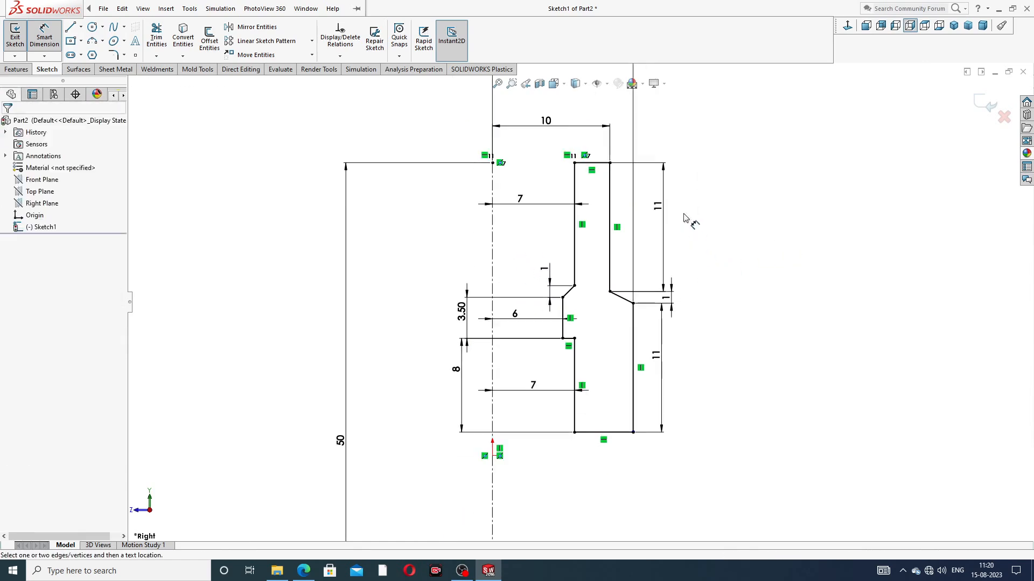
pyautogui.scroll(3, 572, 151)
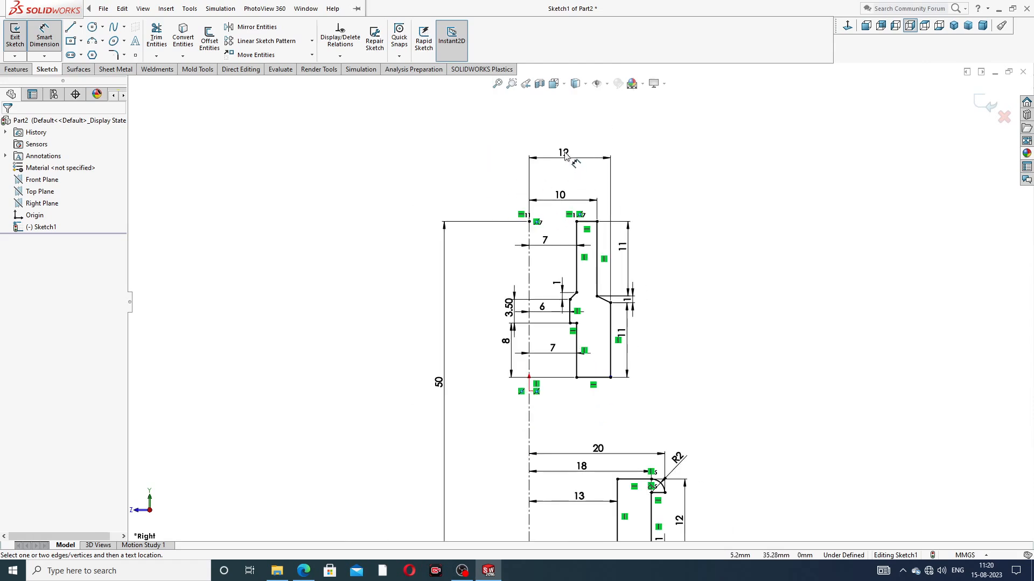
pyautogui.moveTo(563, 152)
pyautogui.mouseDown()
pyautogui.moveTo(573, 168)
pyautogui.moveTo(563, 190)
pyautogui.mouseUp()
pyautogui.click(624, 250)
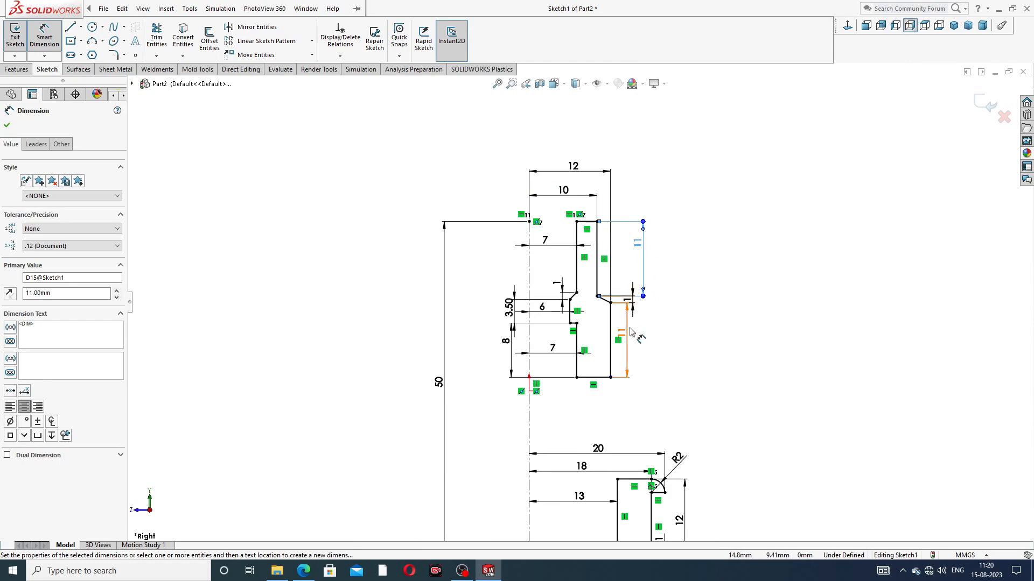
pyautogui.scroll(-3, 643, 329)
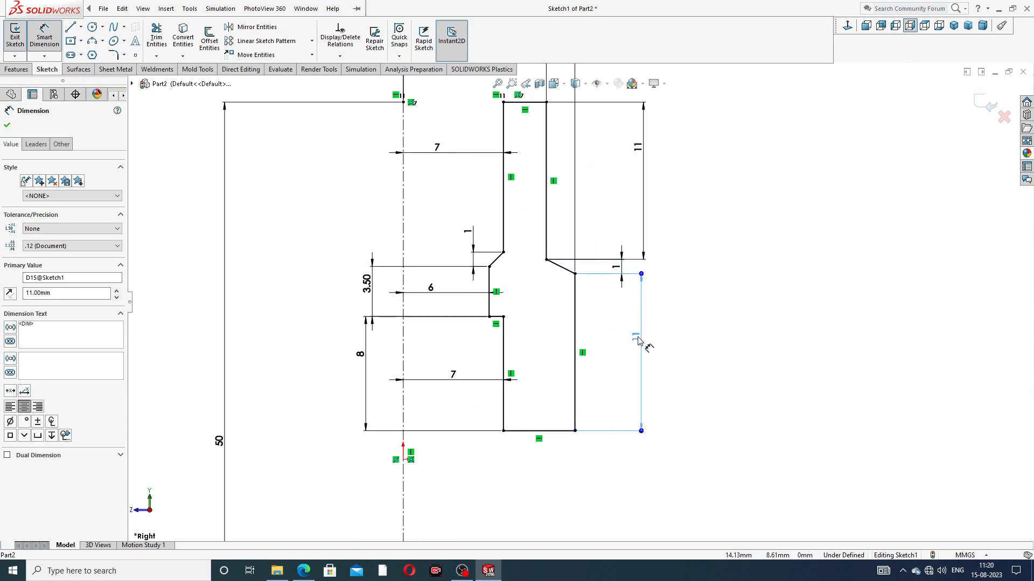
pyautogui.click(641, 339)
pyautogui.moveTo(614, 247); pyautogui.dragTo(610, 231)
pyautogui.click(715, 268)
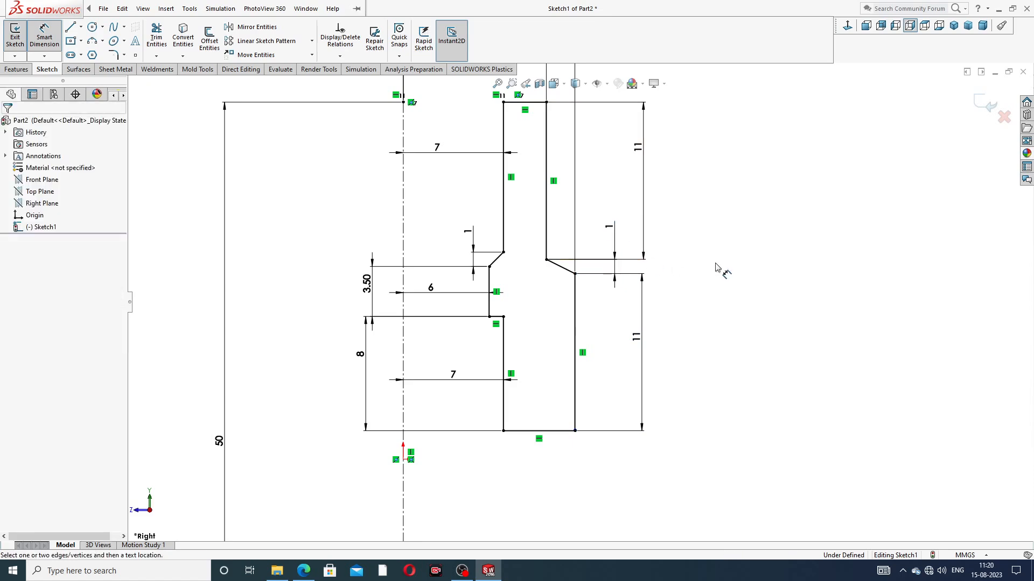
pyautogui.scroll(4, 689, 267)
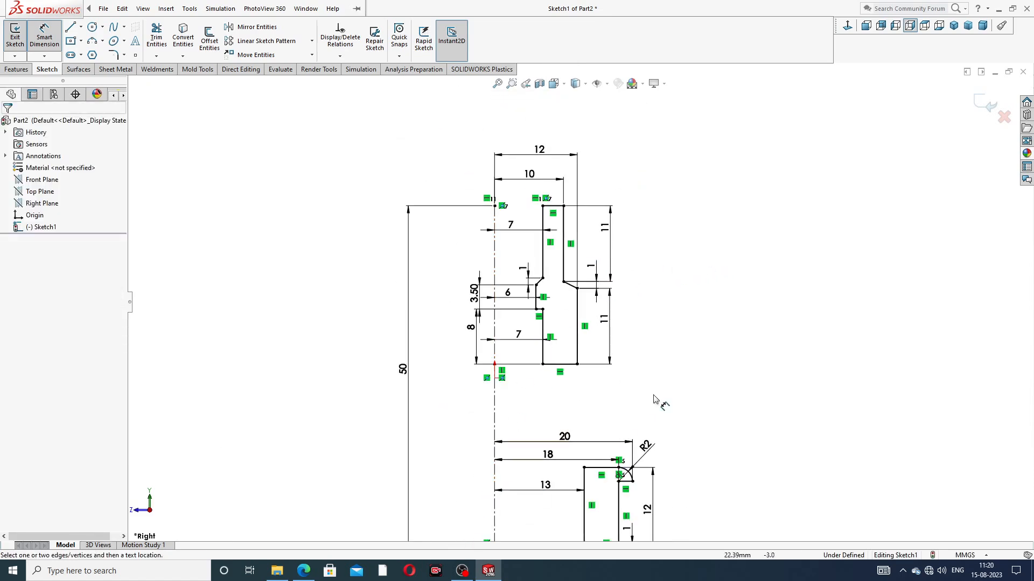
pyautogui.rightClick(732, 213)
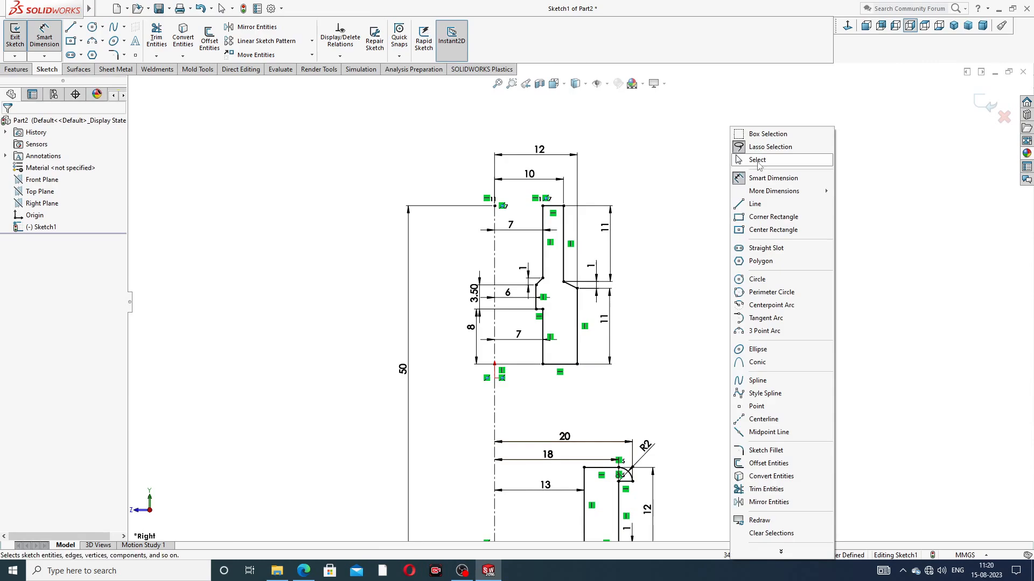
pyautogui.click(760, 160)
# Switch to the union drafting PDF and examine the enlarged dimensions of Section A-A.
pyautogui.click(304, 573)
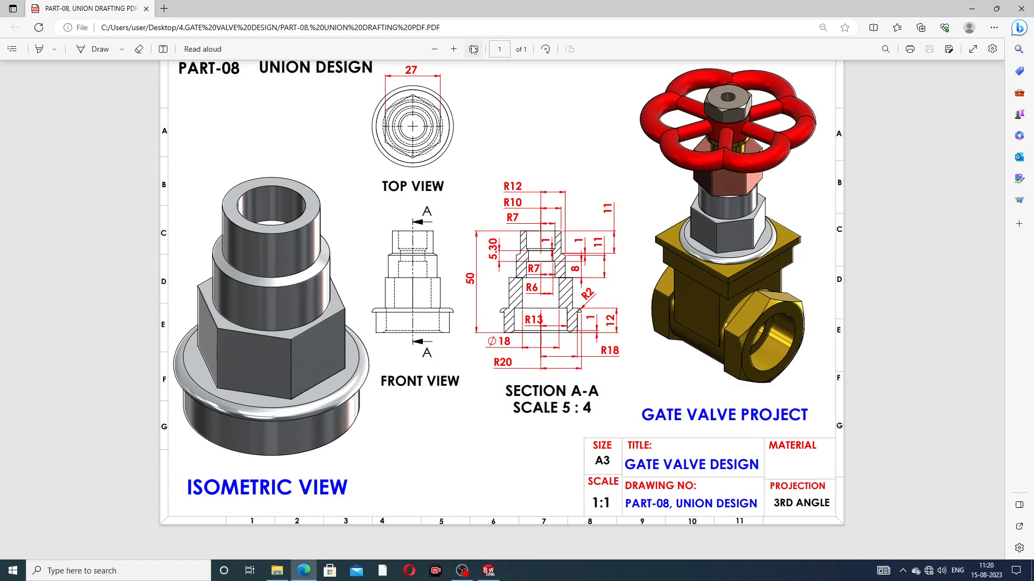
pyautogui.click(454, 50)
pyautogui.click(454, 51)
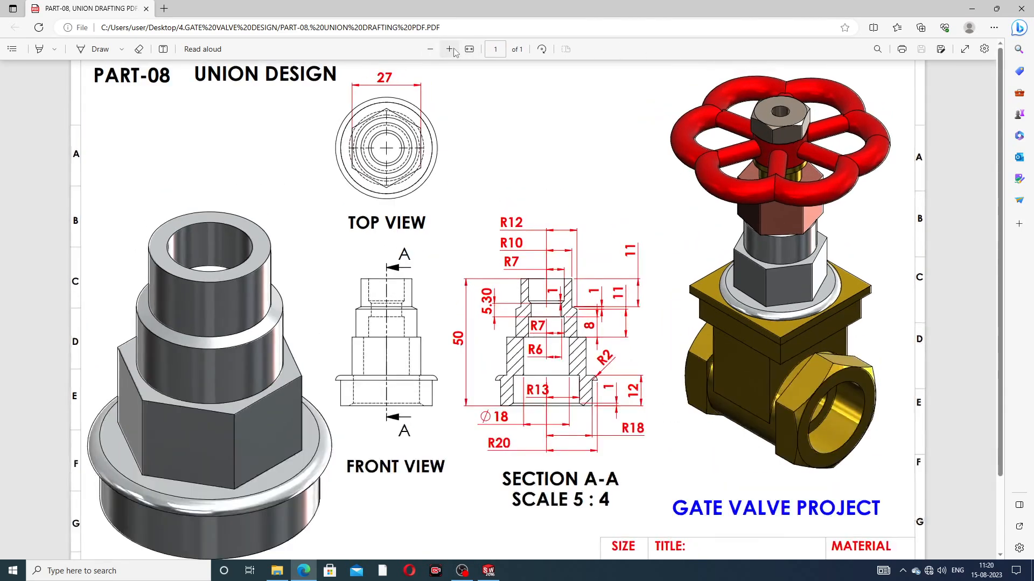
pyautogui.click(455, 52)
pyautogui.scroll(-2, 496, 128)
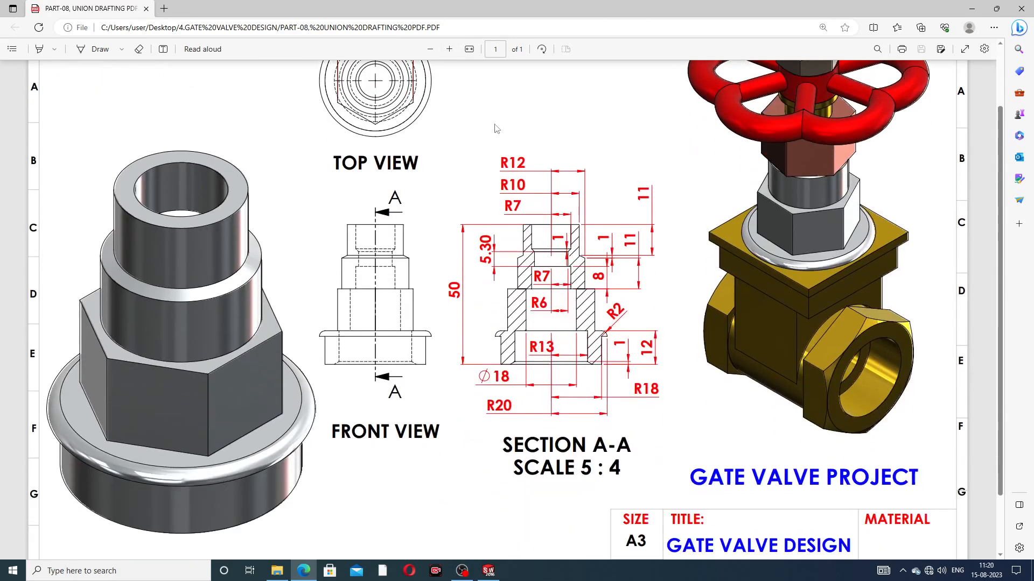
pyautogui.click(449, 52)
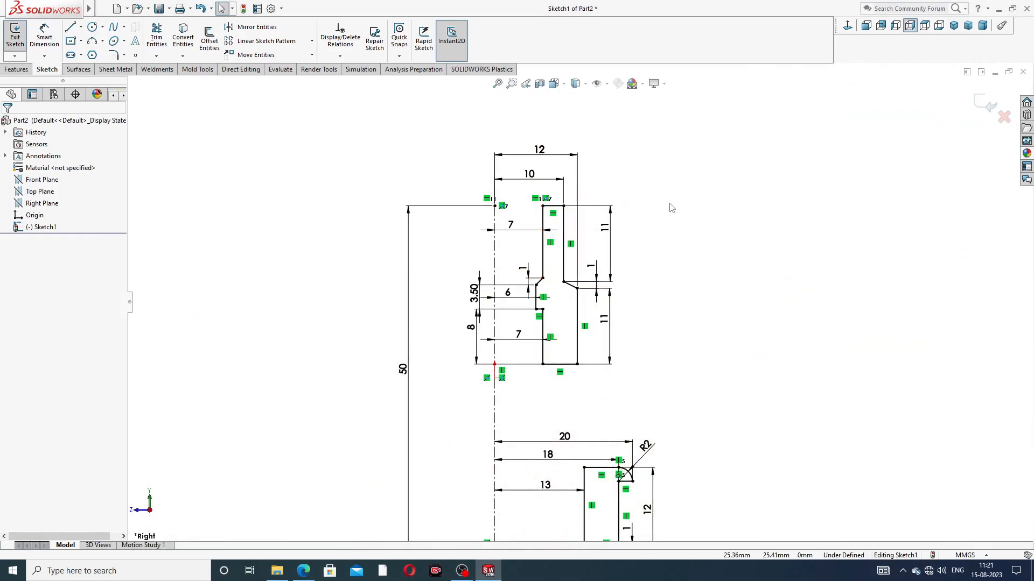
# Dimension the length of the lower profile's slanted bottom corner line, keeping it as drawn, and place the dimension inside the profile.
pyautogui.scroll(2, 633, 299)
pyautogui.scroll(-2, 616, 426)
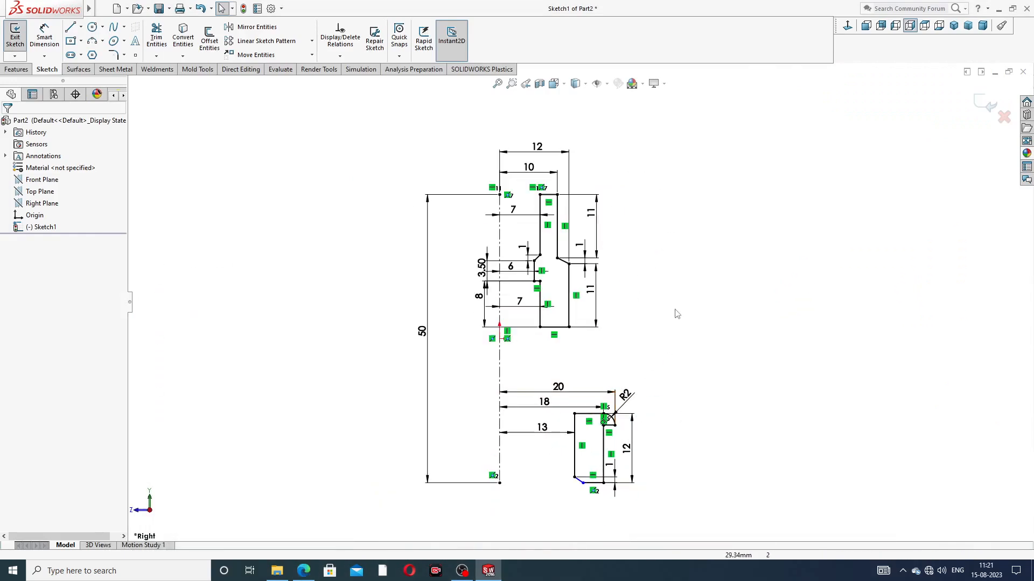
pyautogui.click(44, 37)
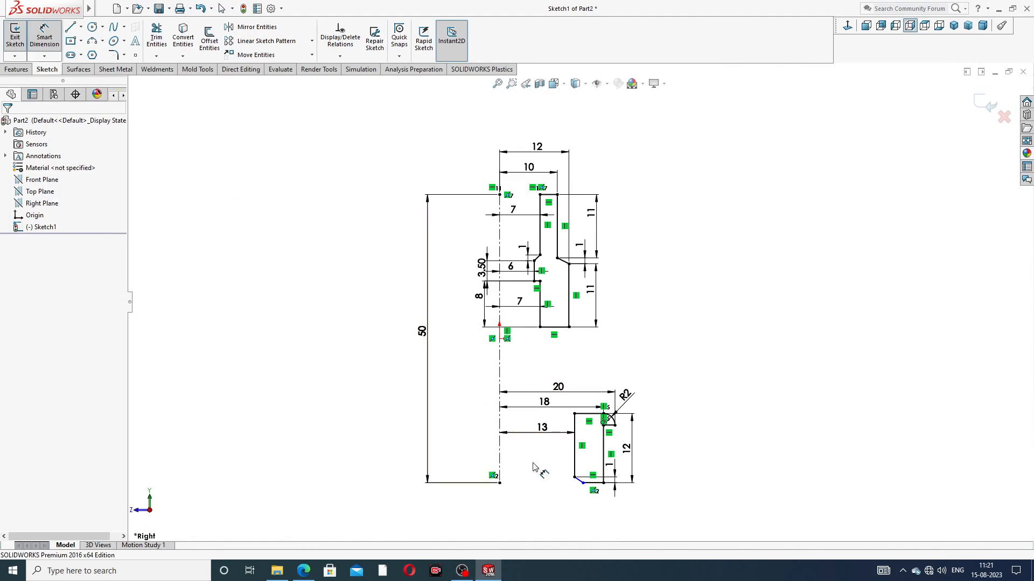
pyautogui.scroll(-3, 587, 536)
pyautogui.scroll(-2, 613, 431)
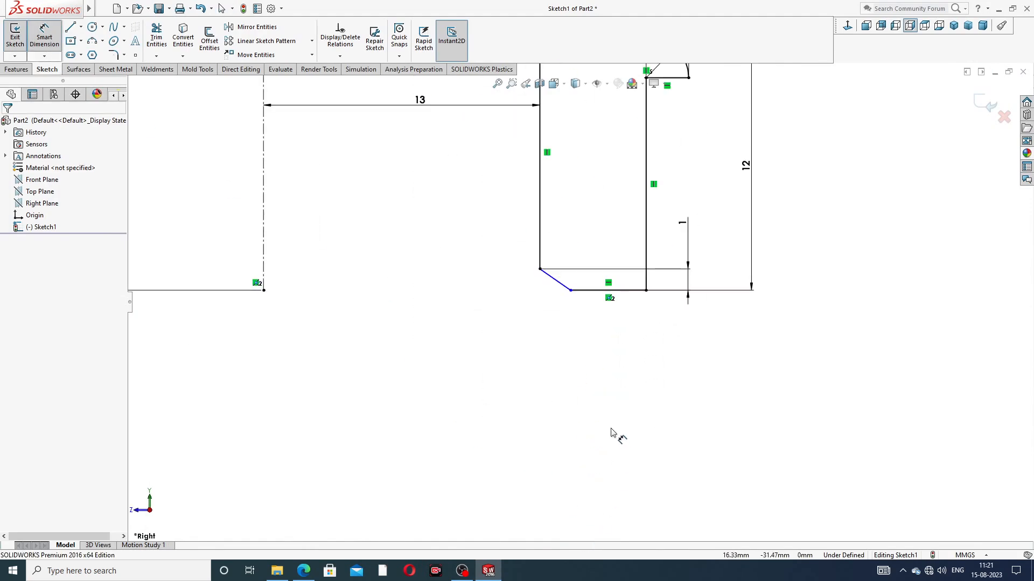
pyautogui.click(563, 288)
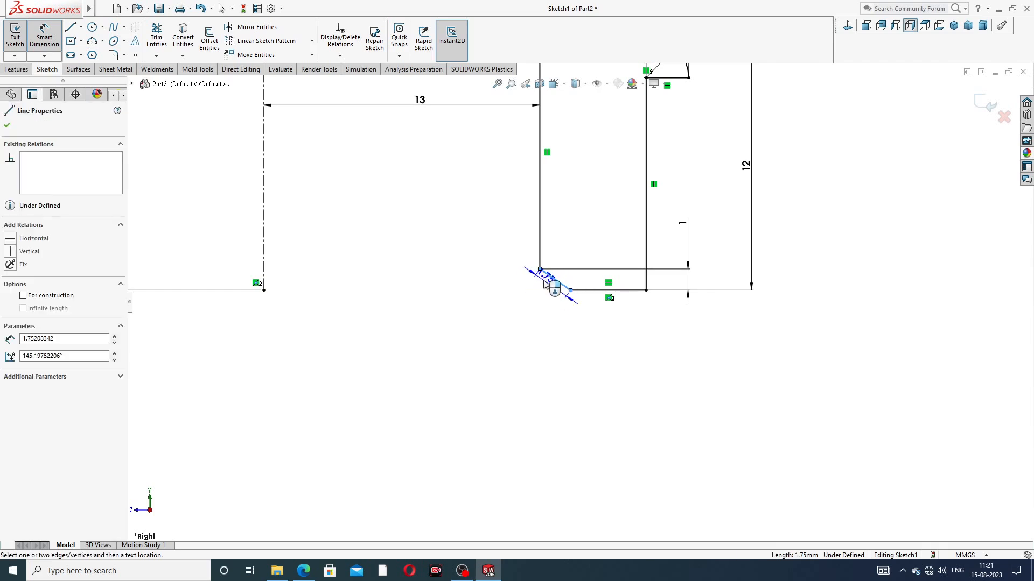
pyautogui.click(548, 282)
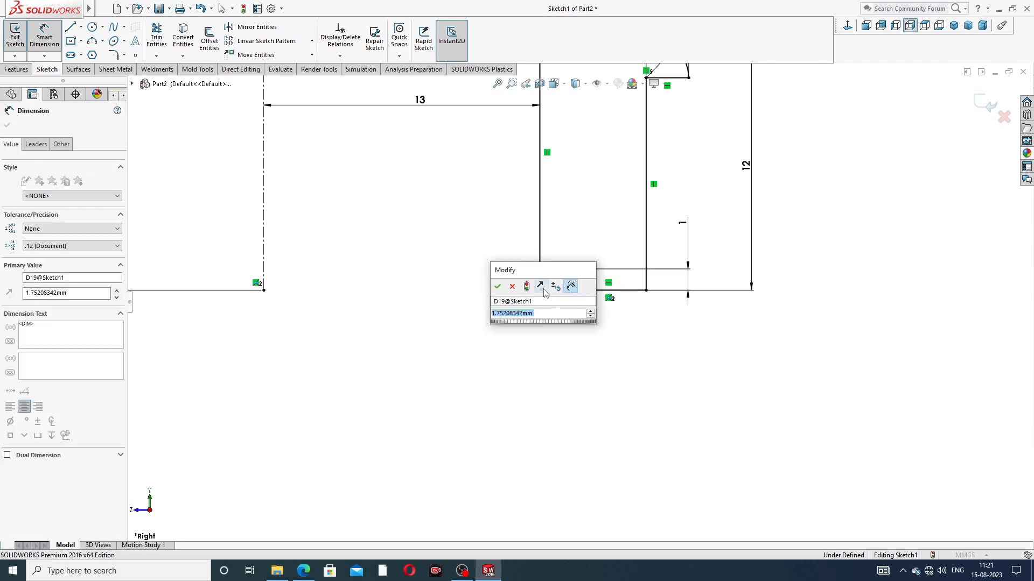
pyautogui.click(498, 291)
pyautogui.press('Escape')
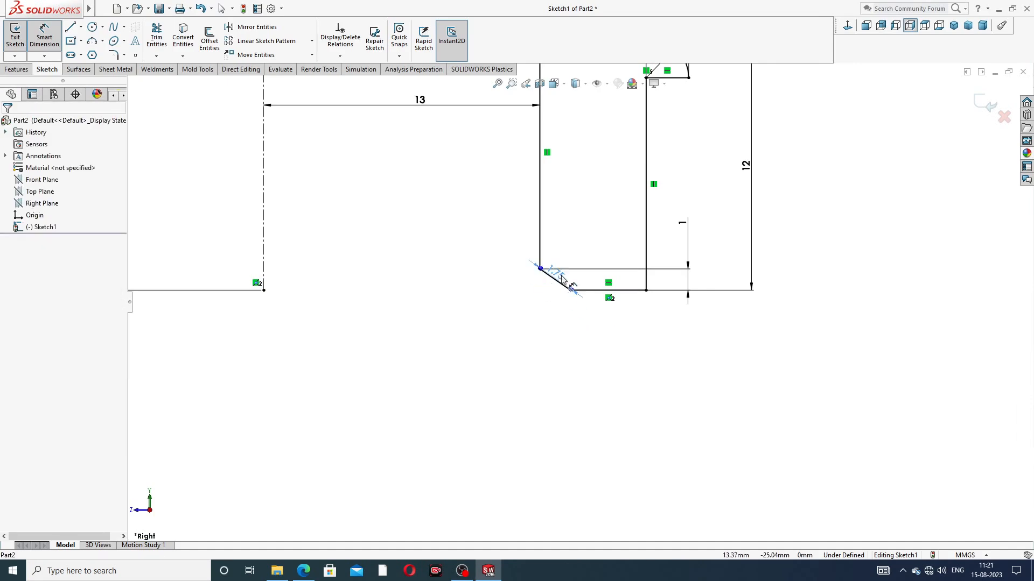
pyautogui.moveTo(562, 278); pyautogui.dragTo(580, 243)
pyautogui.click(782, 232)
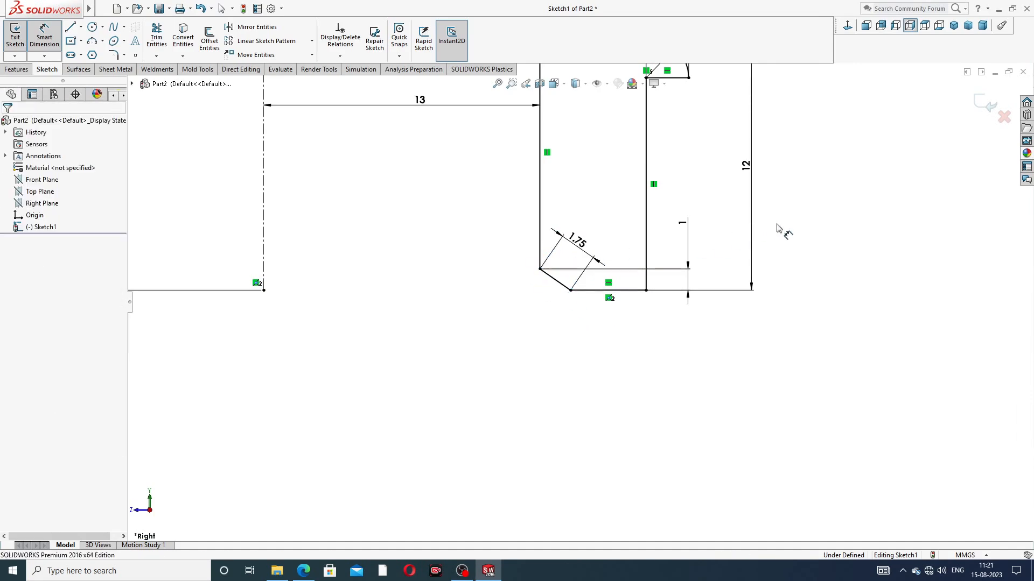
pyautogui.rightClick(791, 177)
pyautogui.click(816, 160)
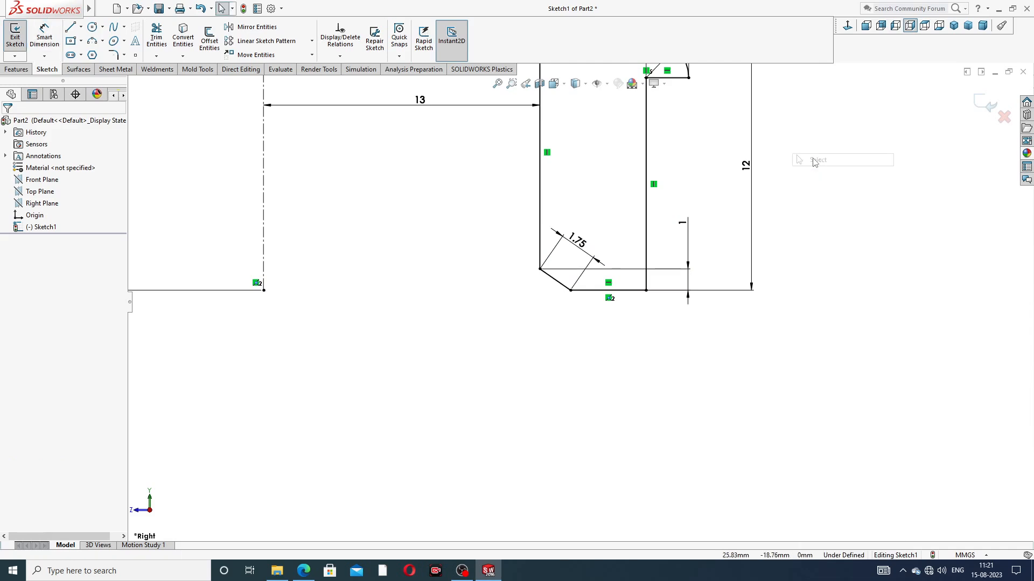
# Revolve the upper and lower closed profiles 360° about the vertical centerline.
pyautogui.press('z')
pyautogui.press('z')
pyautogui.press('z')
pyautogui.press('z')
pyautogui.press('z')
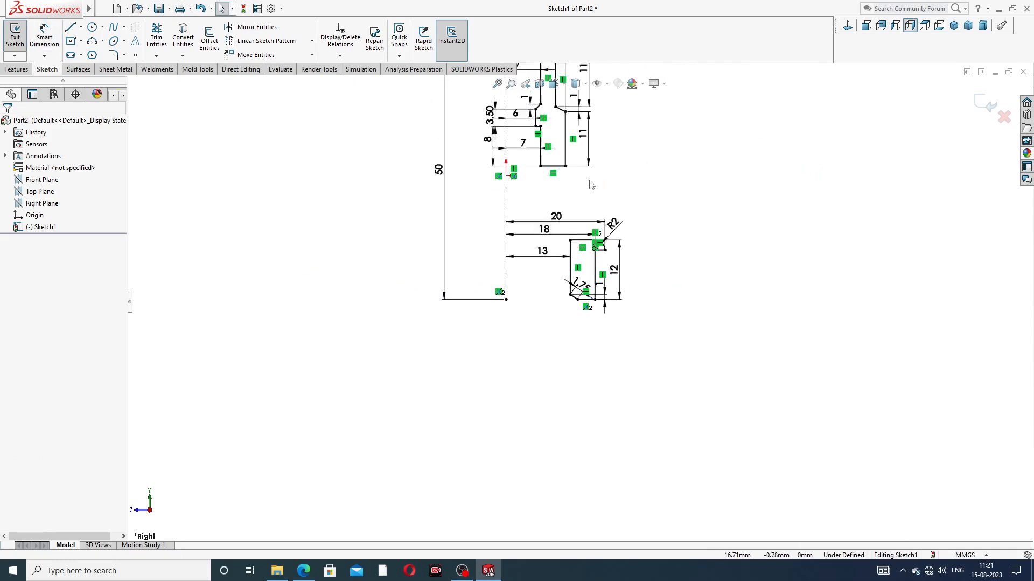
pyautogui.scroll(-3, 576, 253)
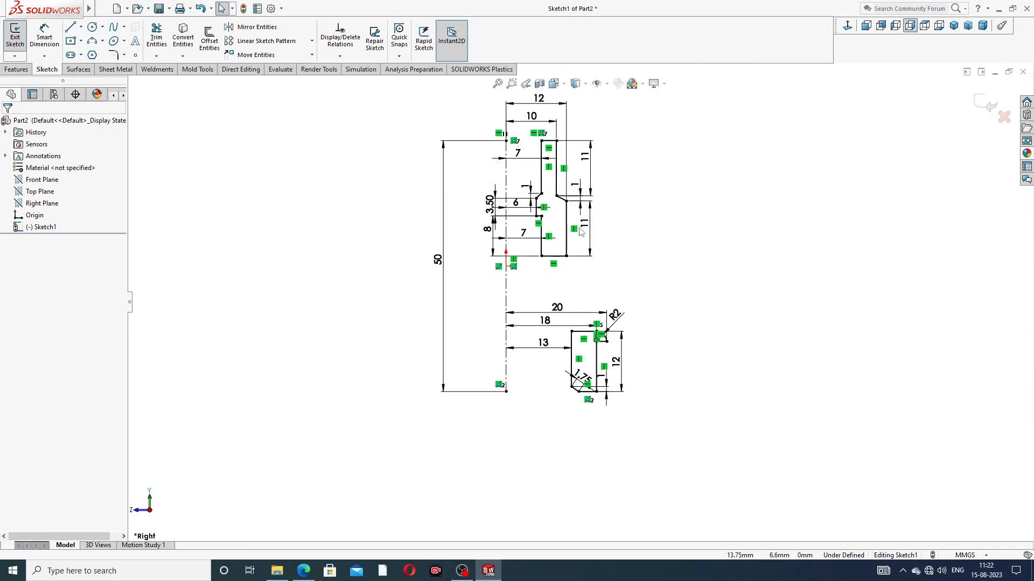
pyautogui.scroll(2, 593, 209)
pyautogui.scroll(-2, 595, 207)
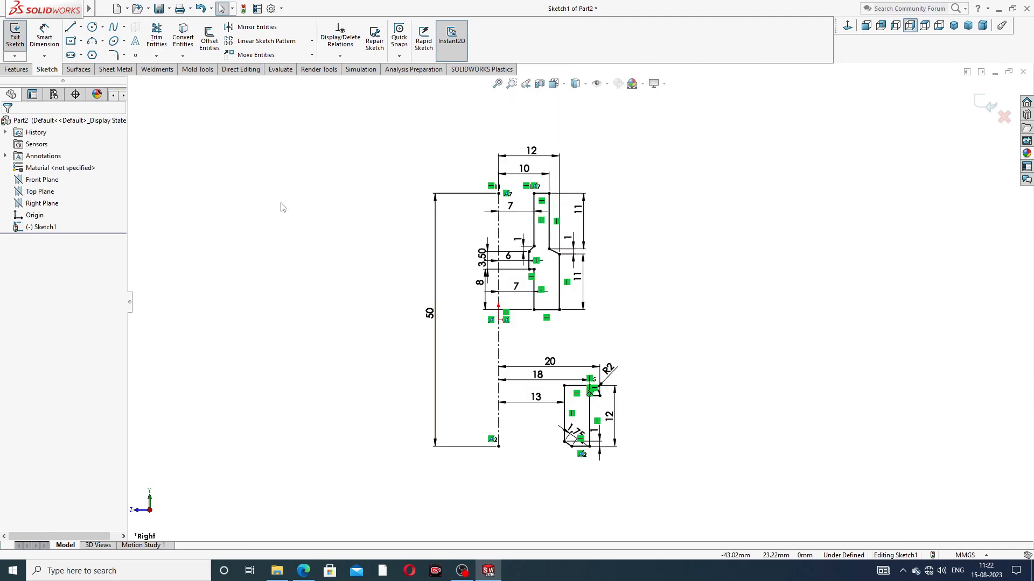
pyautogui.click(16, 70)
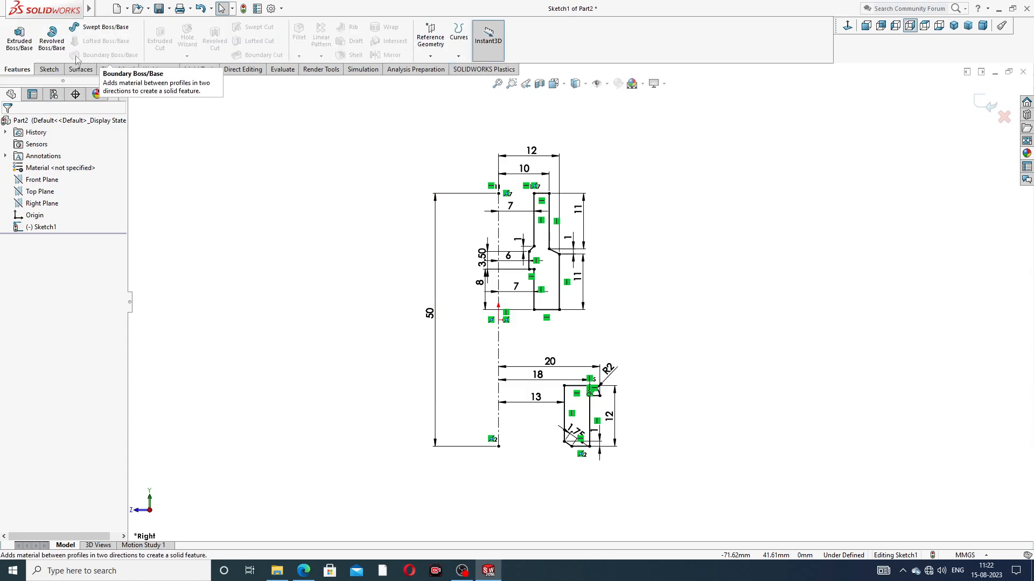
pyautogui.click(52, 47)
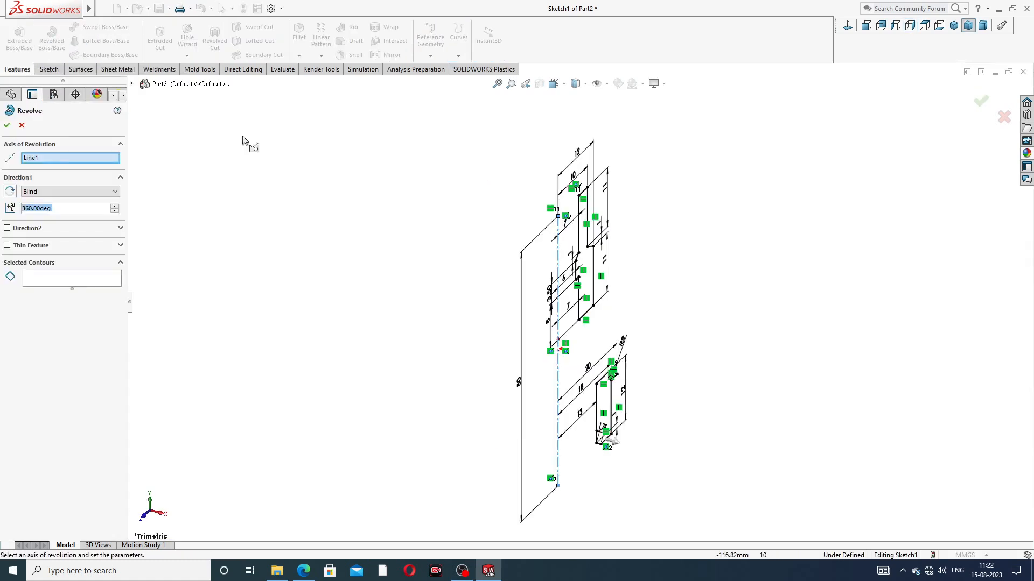
pyautogui.click(590, 263)
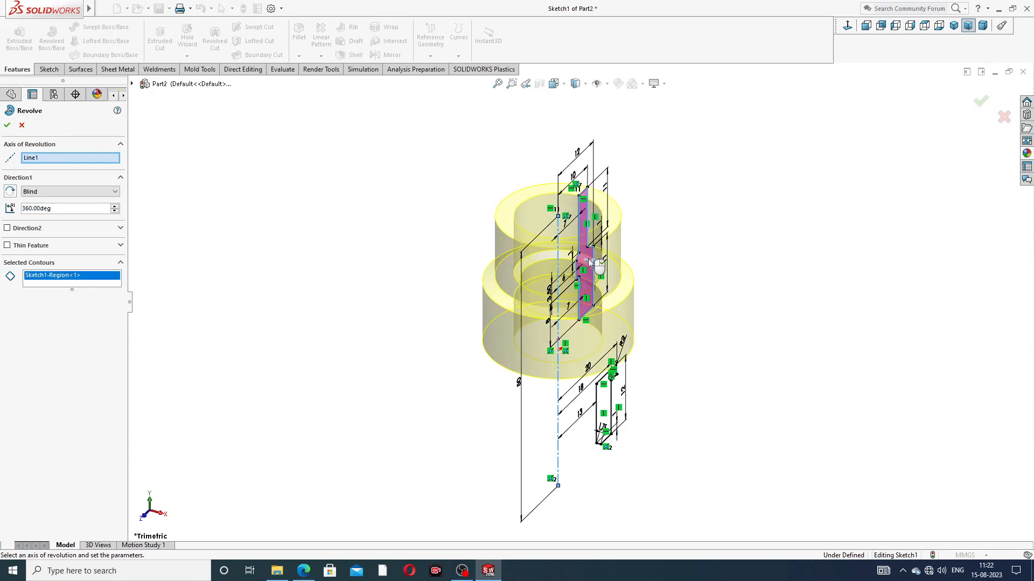
pyautogui.click(611, 398)
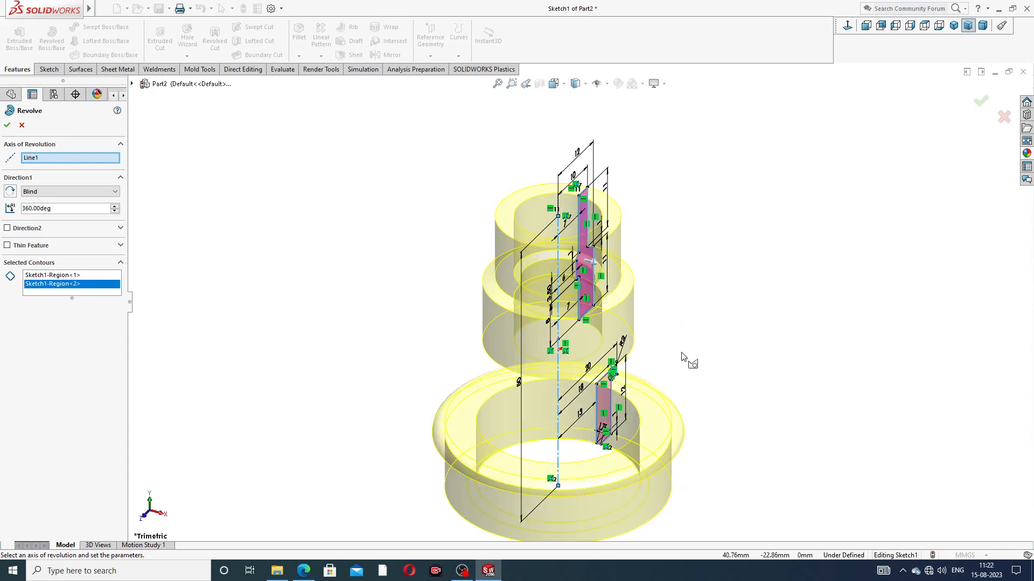
pyautogui.moveTo(685, 358)
pyautogui.mouseDown(button='middle')
pyautogui.moveTo(709, 229)
pyautogui.moveTo(667, 288)
pyautogui.moveTo(659, 272)
pyautogui.mouseUp(button='middle')
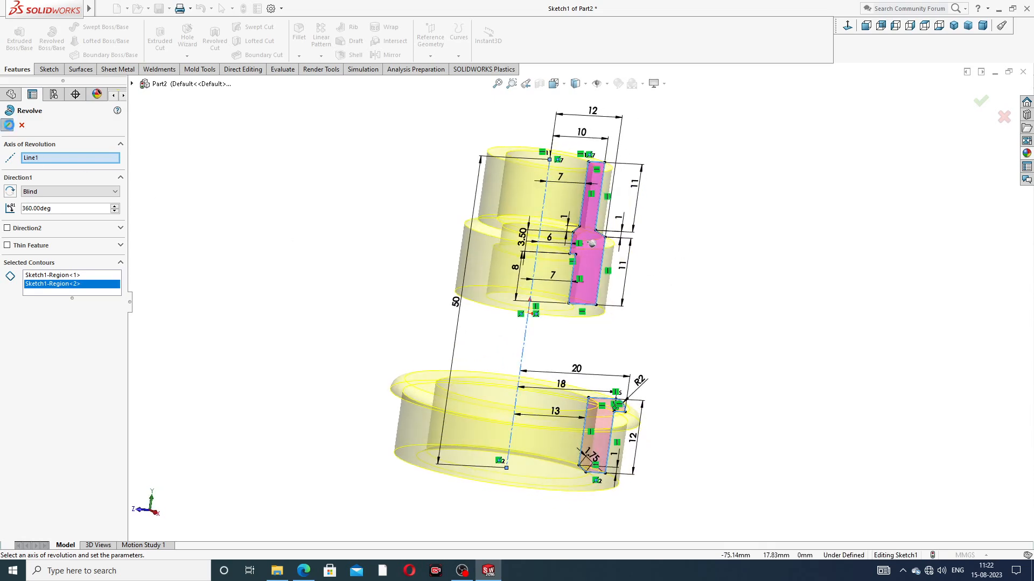
pyautogui.click(7, 125)
# Start a sketch on the lower ring's flat top face and draw an origin-centred hexagon about 27 mm across flats, with one vertex straight up.
pyautogui.moveTo(682, 300)
pyautogui.mouseDown(button='middle')
pyautogui.moveTo(706, 351)
pyautogui.moveTo(722, 292)
pyautogui.moveTo(699, 307)
pyautogui.moveTo(696, 266)
pyautogui.mouseUp(button='middle')
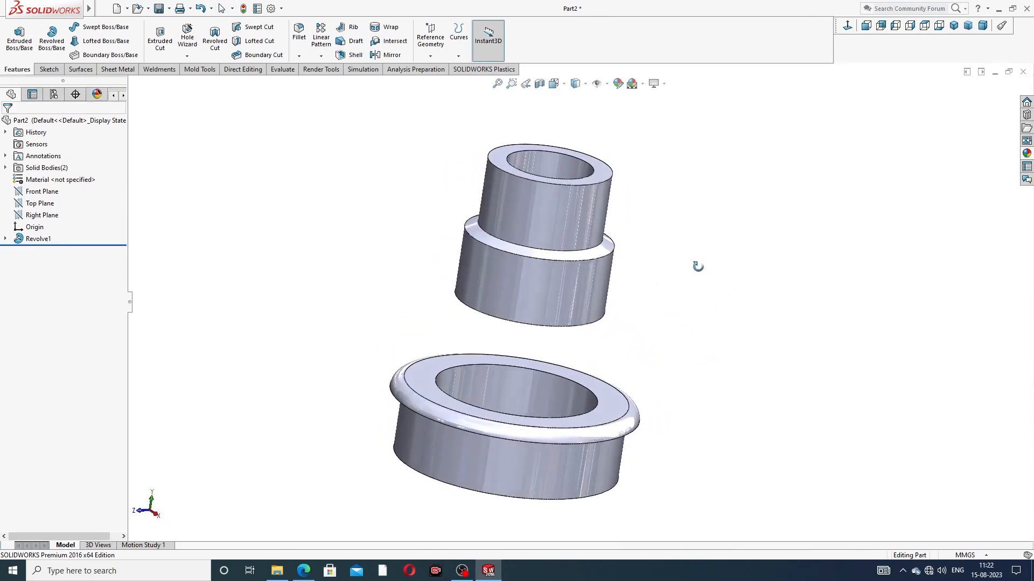
pyautogui.scroll(3, 643, 333)
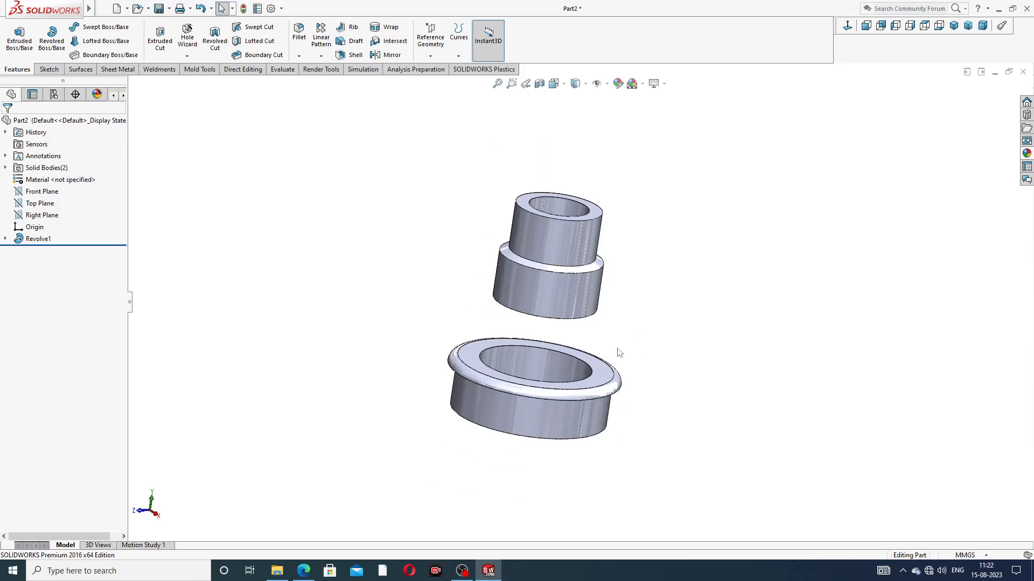
pyautogui.moveTo(619, 352); pyautogui.dragTo(627, 411, button='middle')
pyautogui.click(605, 369)
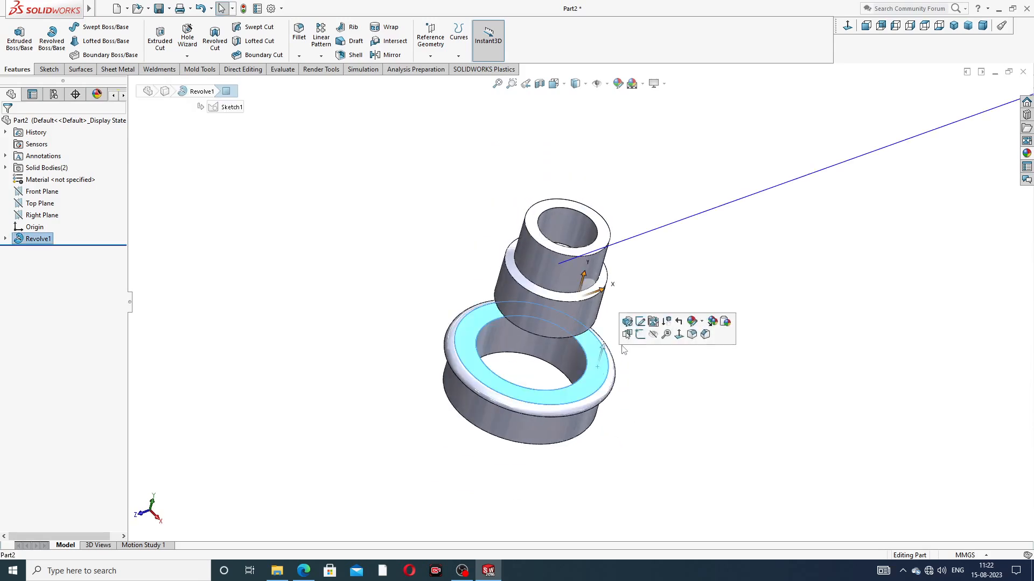
pyautogui.click(640, 334)
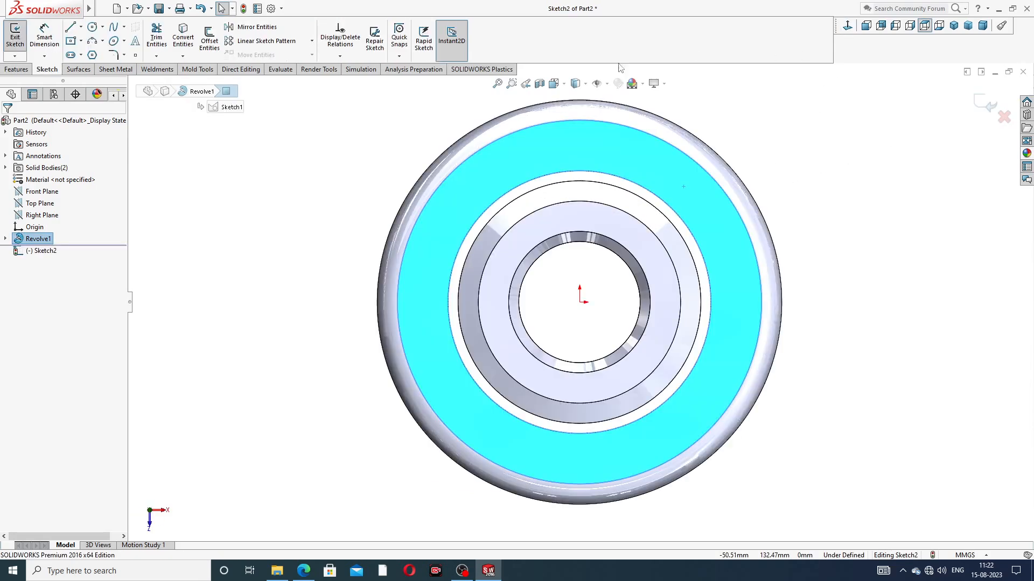
pyautogui.click(92, 55)
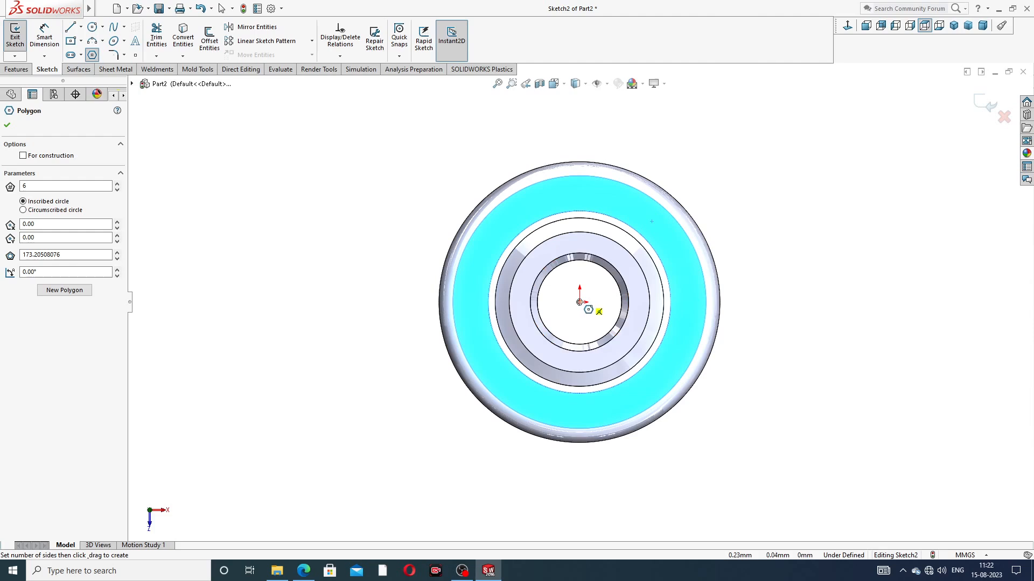
pyautogui.click(579, 302)
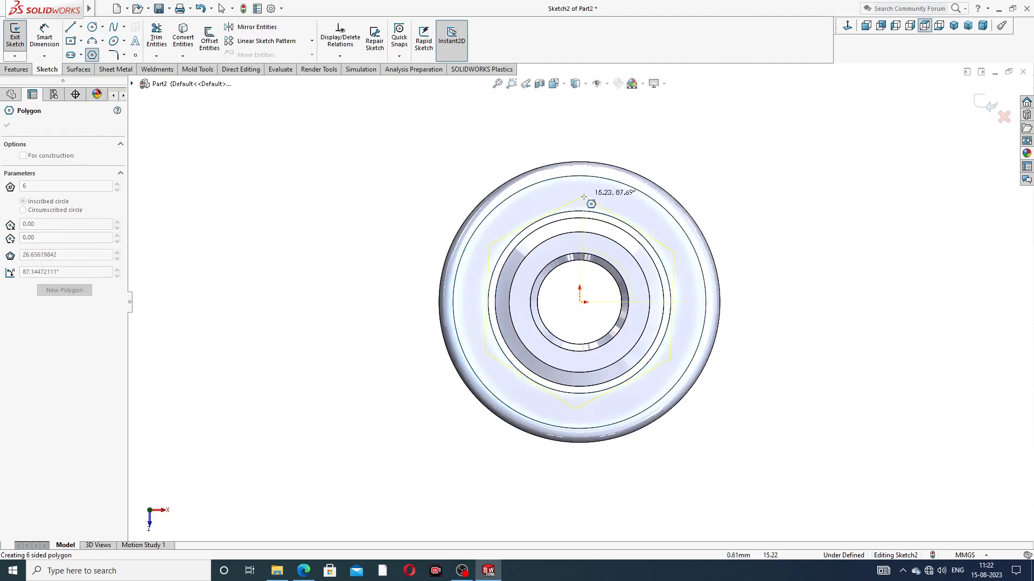
pyautogui.click(580, 192)
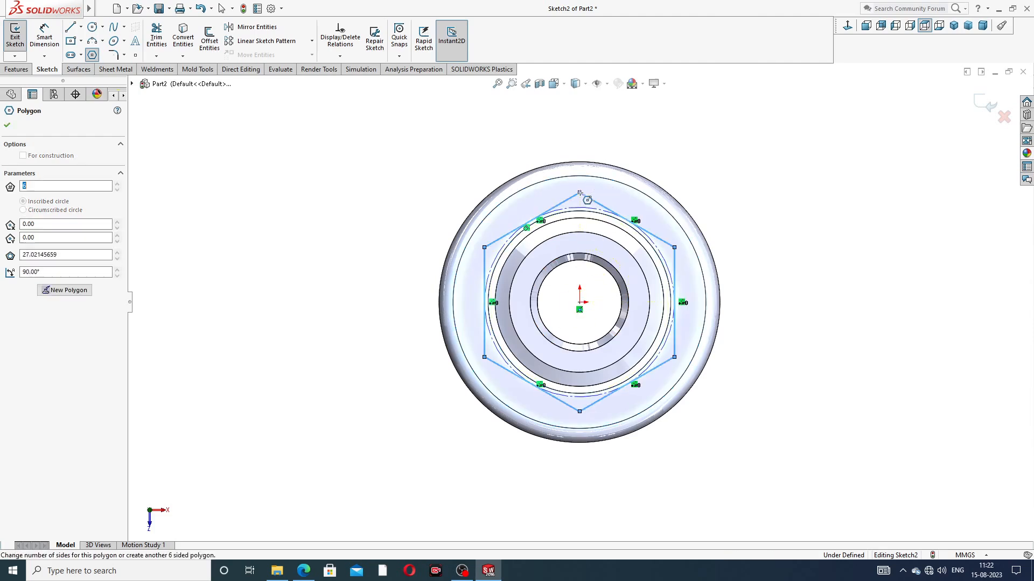
pyautogui.rightClick(676, 141)
pyautogui.click(700, 146)
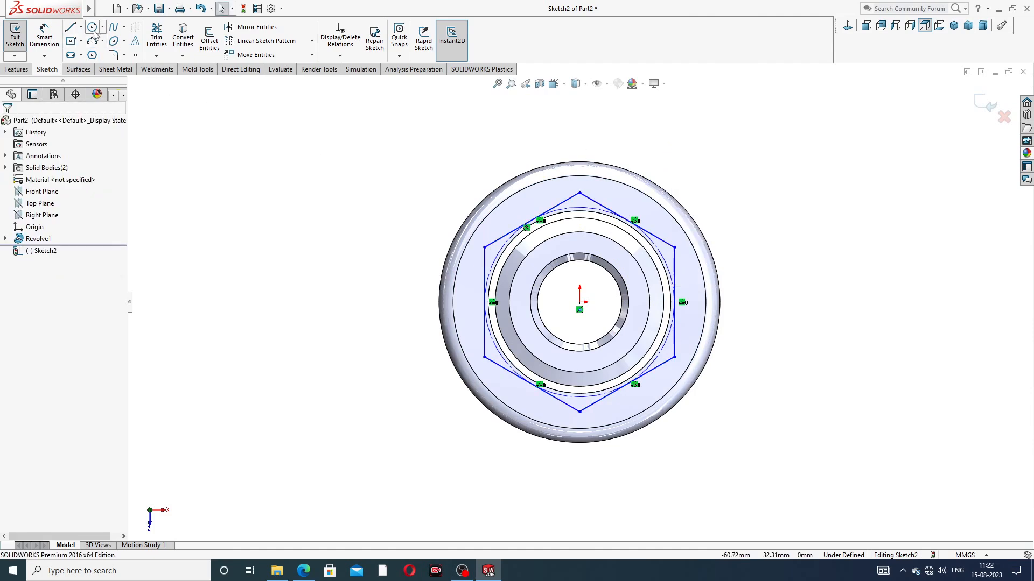
# Draw a circle about 21.4 mm in diameter inside the hexagon, centred on the origin.
pyautogui.click(92, 26)
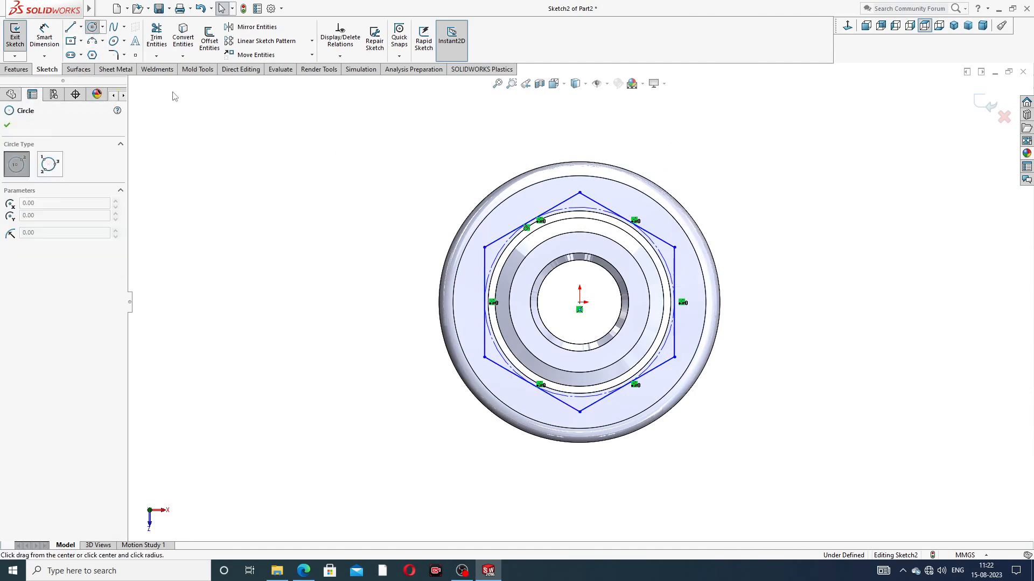
pyautogui.click(580, 302)
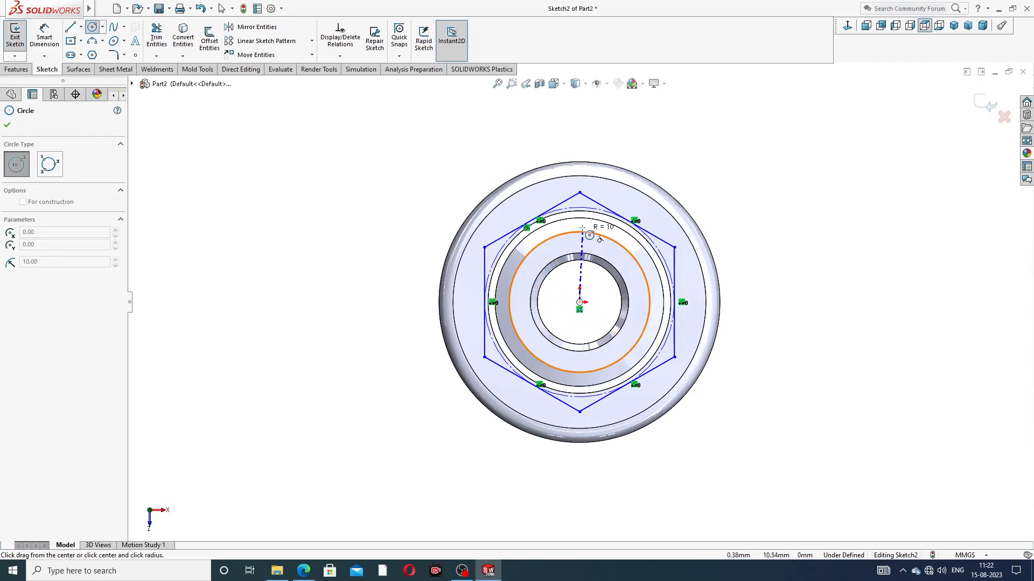
pyautogui.click(614, 235)
pyautogui.rightClick(716, 162)
pyautogui.click(736, 170)
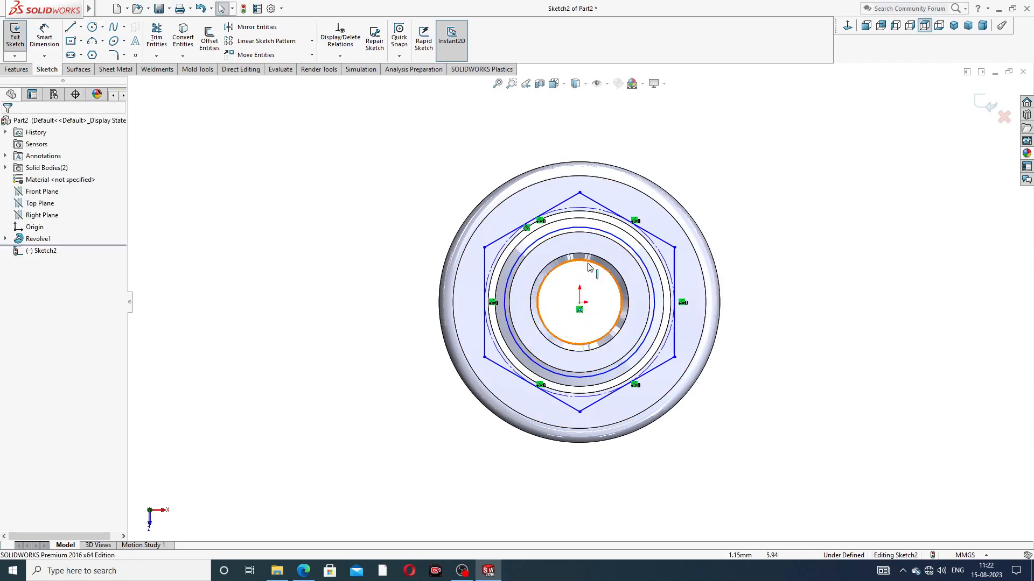
pyautogui.press('f')
# Switch to the union drafting PDF, examine the top view's hexagon width and Section A-A's bore diameter, and return to the sketch.
pyautogui.click(303, 570)
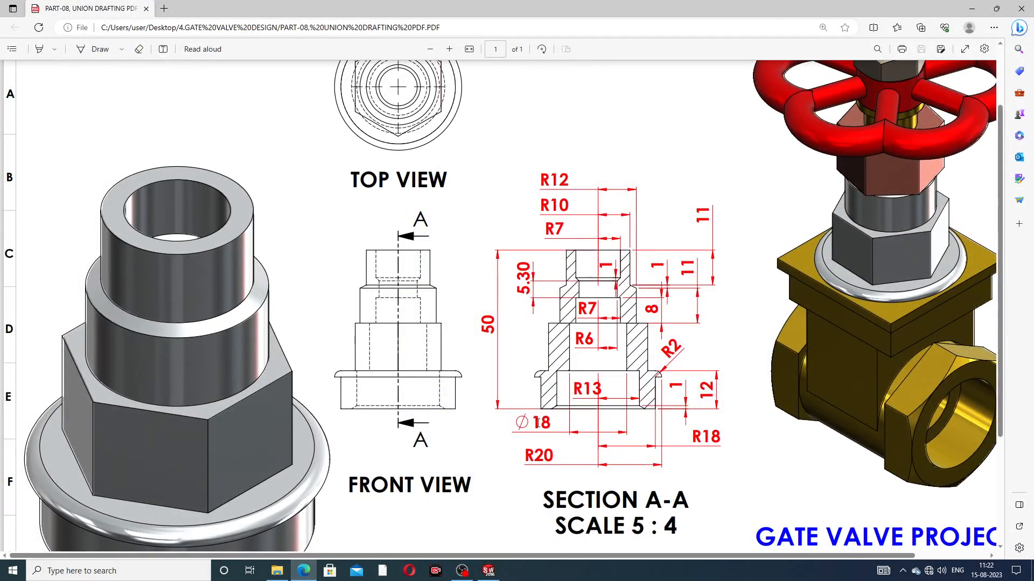
pyautogui.scroll(3, 484, 183)
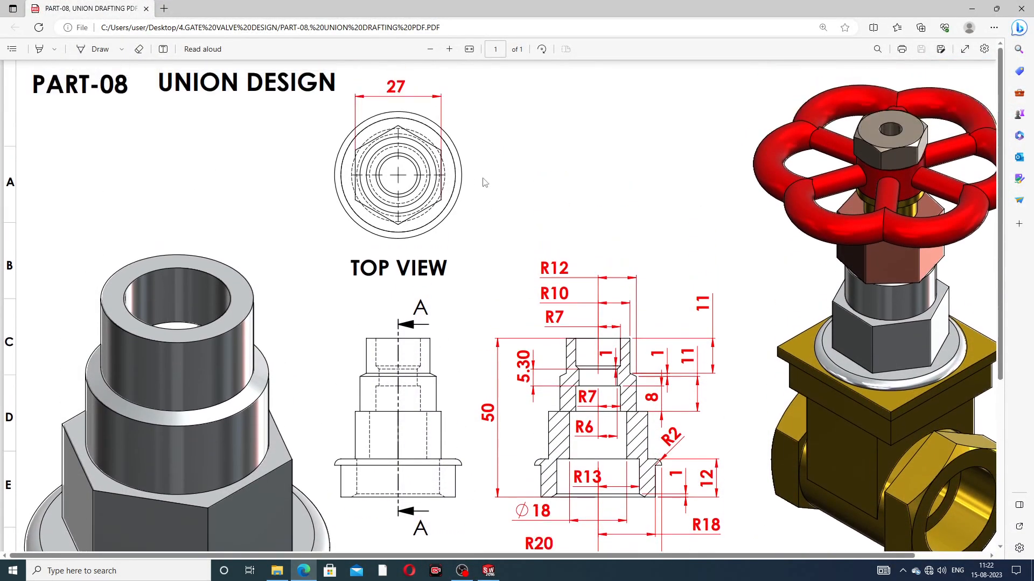
pyautogui.click(433, 52)
pyautogui.click(430, 50)
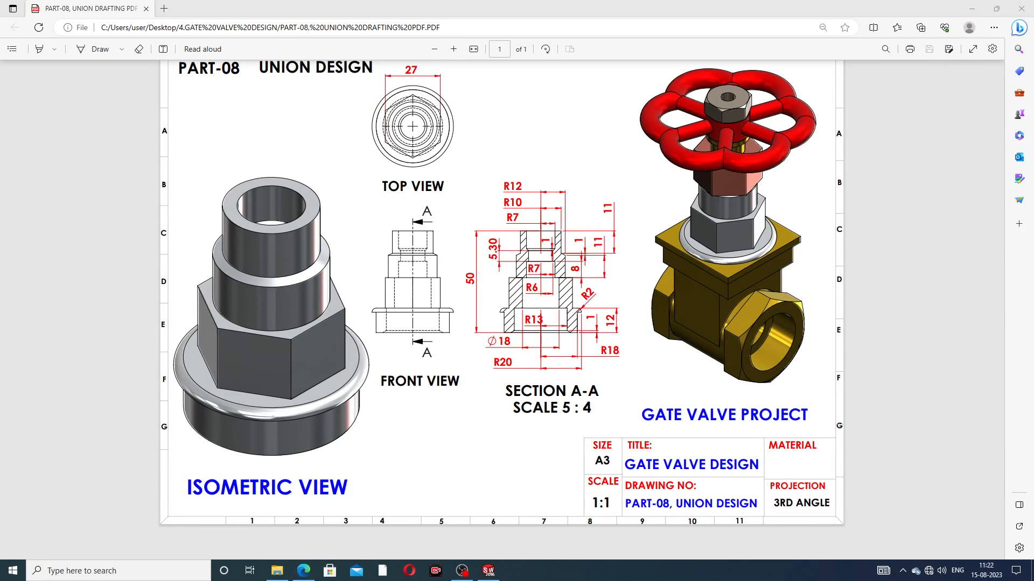
pyautogui.click(303, 571)
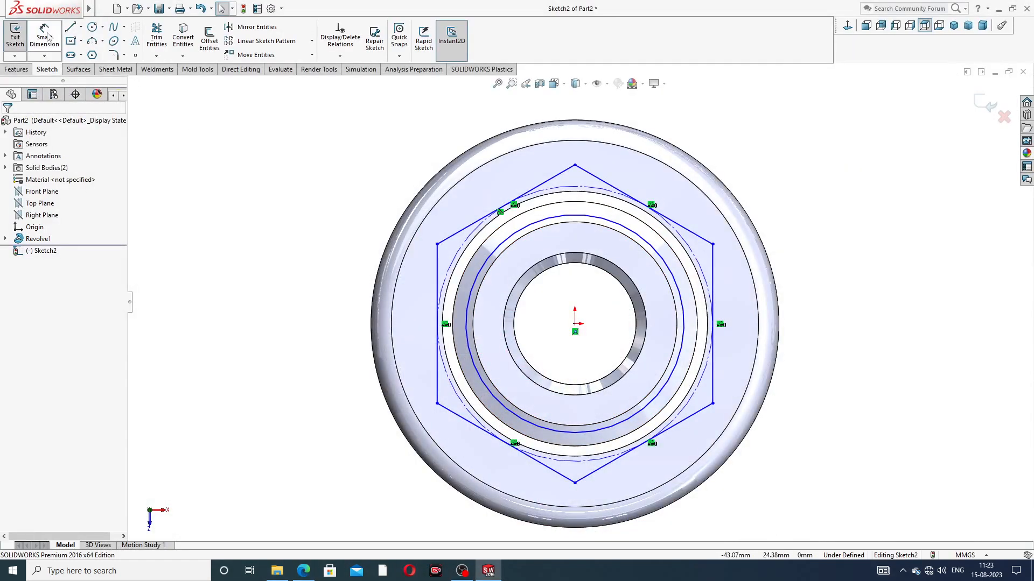
pyautogui.click(47, 36)
pyautogui.rightClick(176, 128)
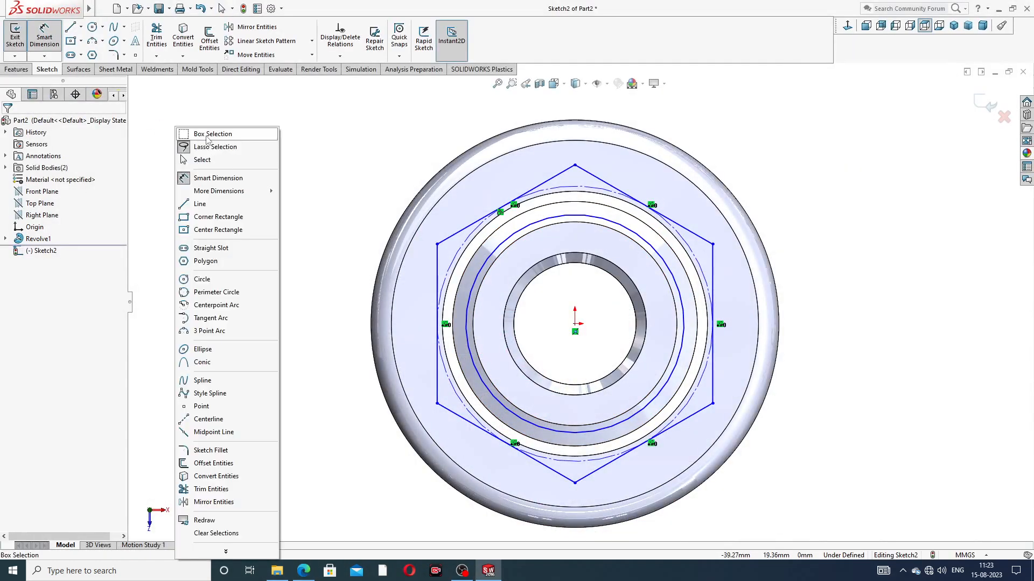
pyautogui.click(202, 160)
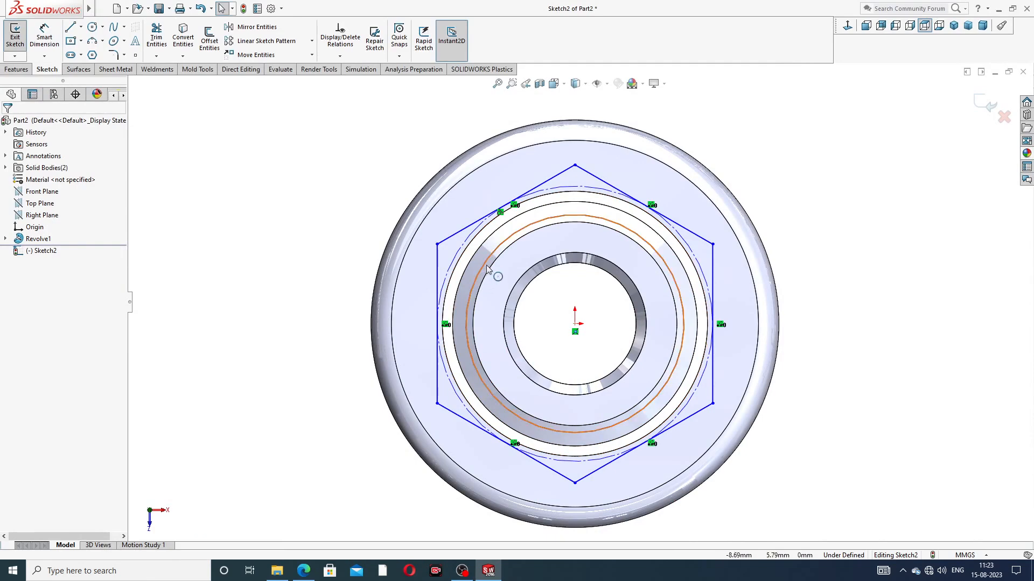
# Add a Vertical relation between the hexagon's uppermost vertex and the origin.
pyautogui.click(575, 167)
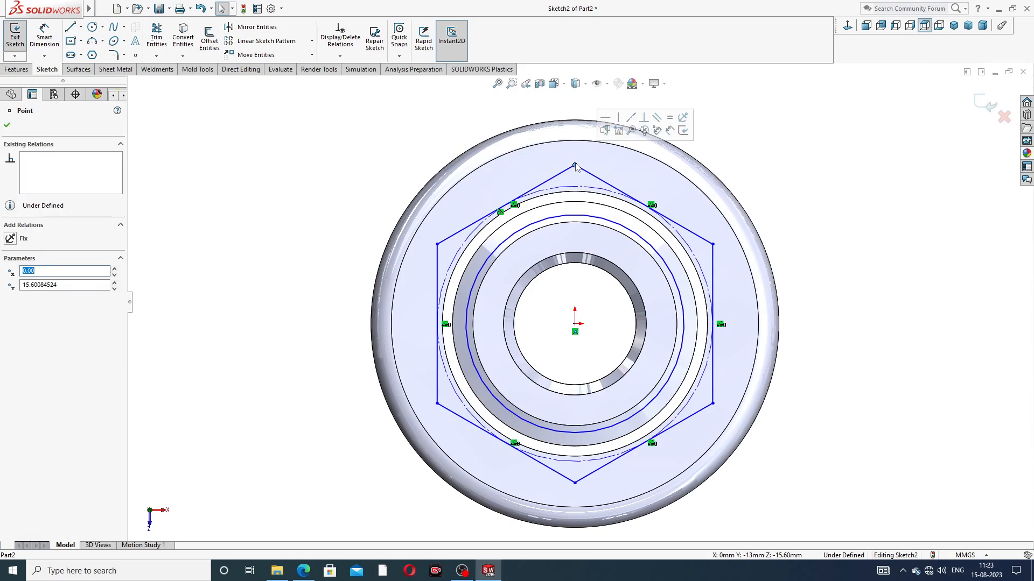
pyautogui.keyDown('ctrl'); pyautogui.click(575, 326); pyautogui.keyUp('ctrl')
pyautogui.click(619, 283)
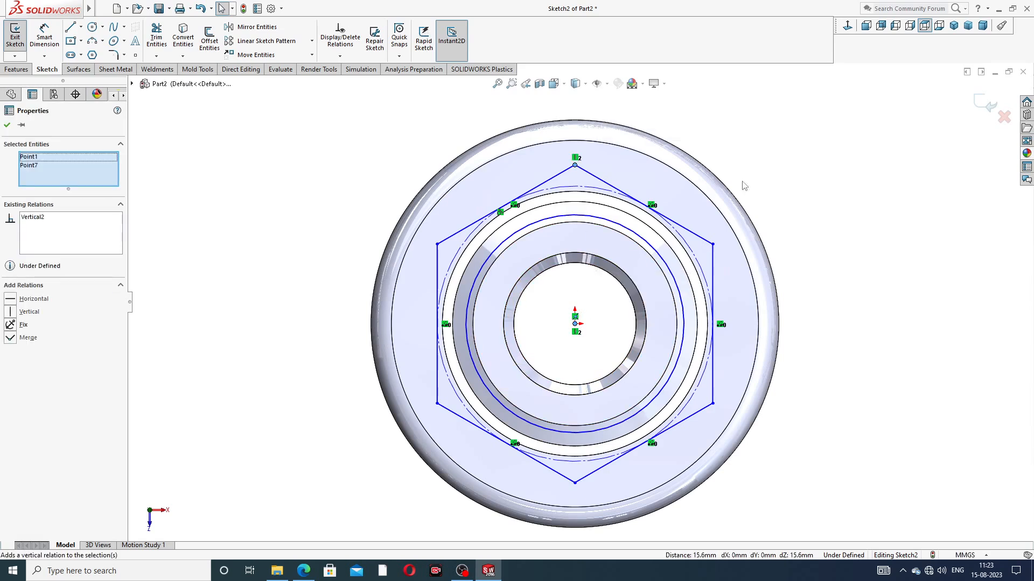
pyautogui.click(744, 186)
# Dimension the hexagon's width between its two upper side vertices as 27 mm, placing the dimension above the hexagon.
pyautogui.click(44, 37)
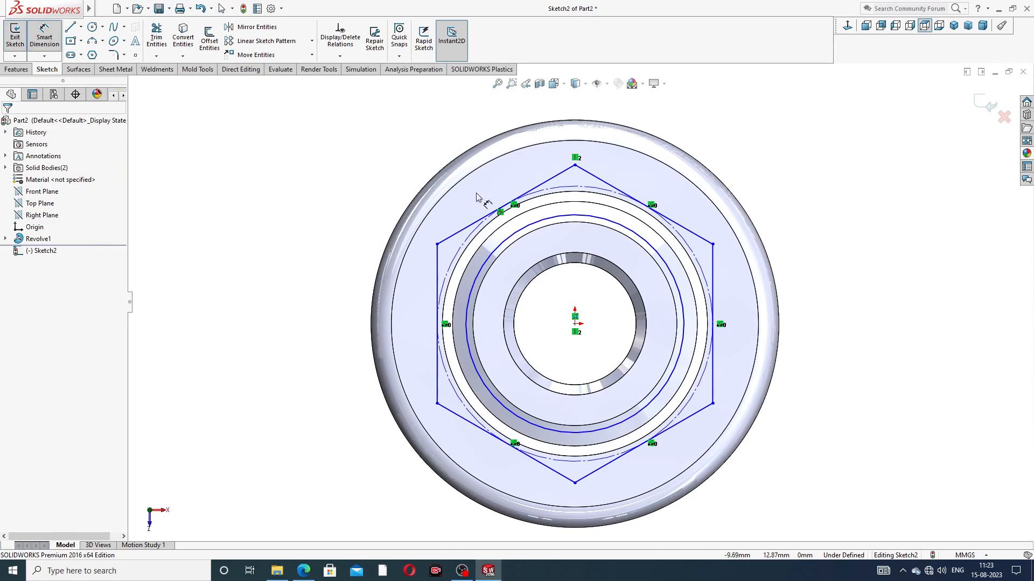
pyautogui.click(437, 245)
pyautogui.click(712, 244)
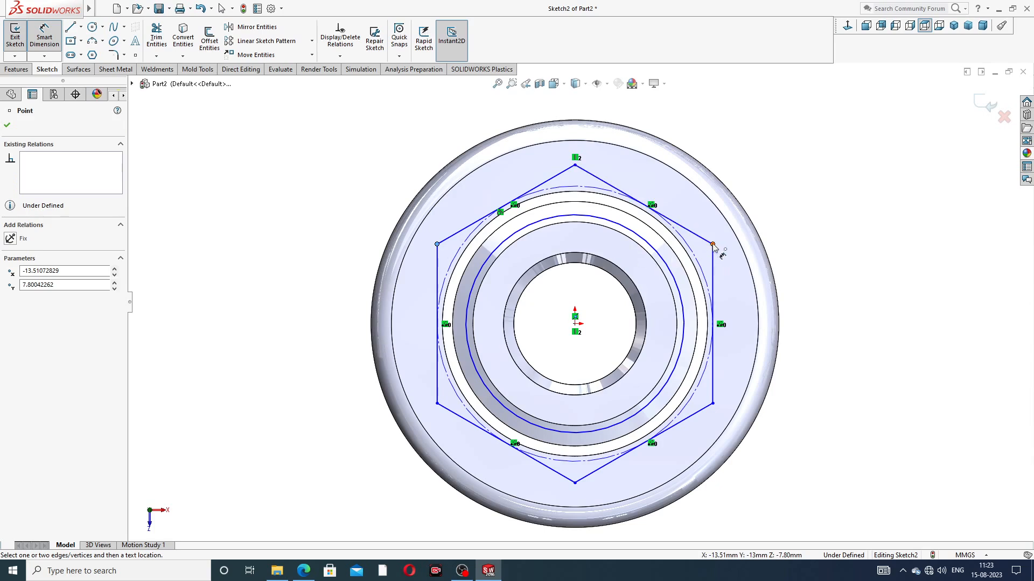
pyautogui.click(585, 111)
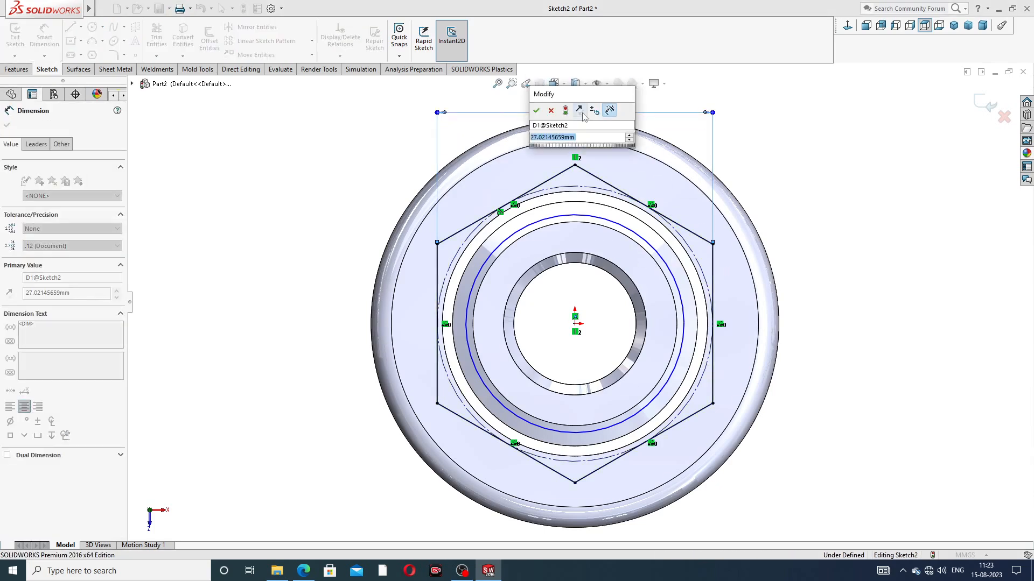
pyautogui.write('27')
pyautogui.press('Return')
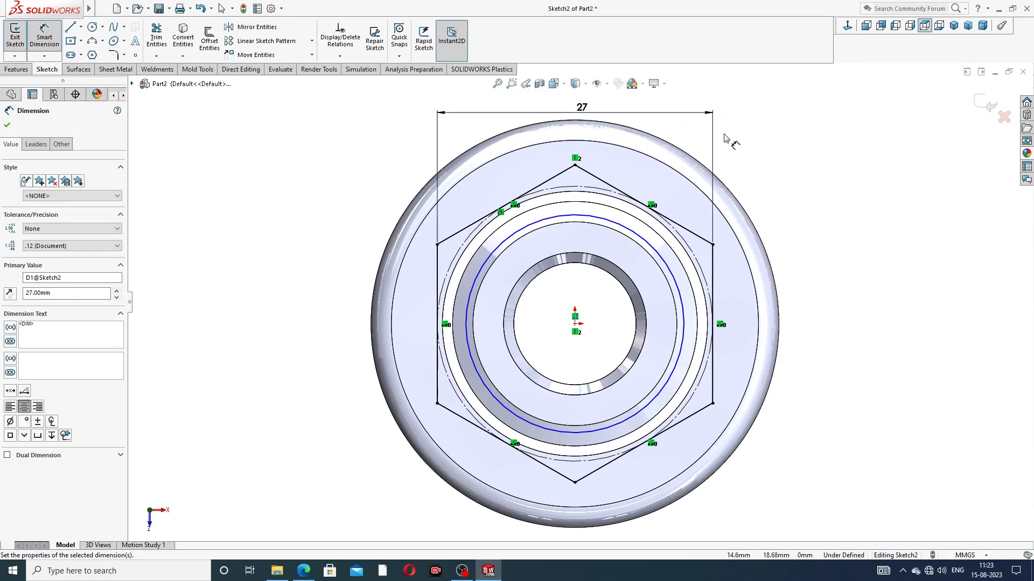
# Set the inner circle's diameter to 18 mm, end dimensioning and move the diameter text slightly farther out from the ring.
pyautogui.click(667, 262)
pyautogui.click(783, 196)
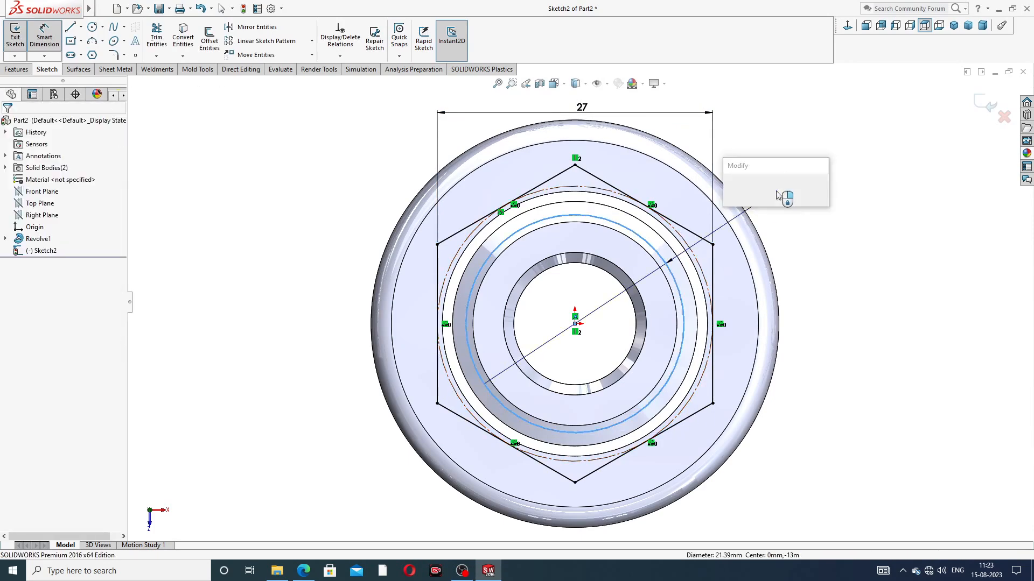
pyautogui.write('18')
pyautogui.press('Return')
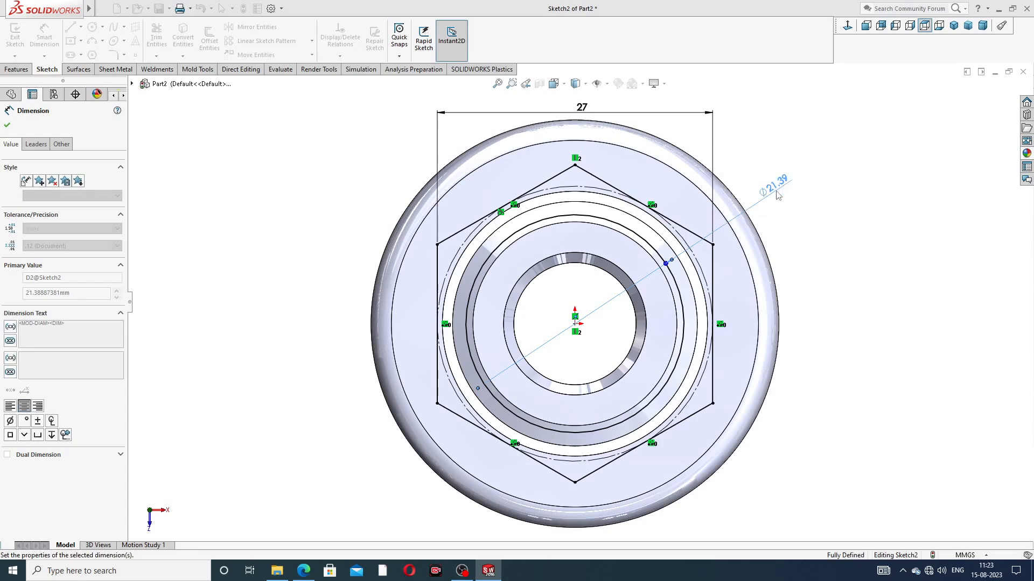
pyautogui.press('Escape')
pyautogui.rightClick(811, 129)
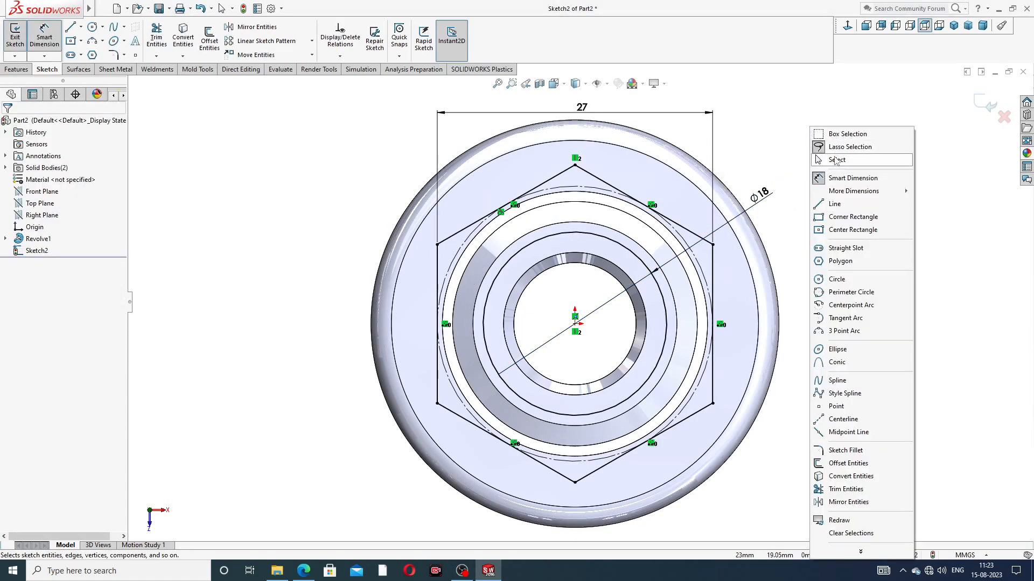
pyautogui.click(837, 160)
pyautogui.moveTo(760, 194); pyautogui.dragTo(776, 183)
pyautogui.scroll(2, 619, 137)
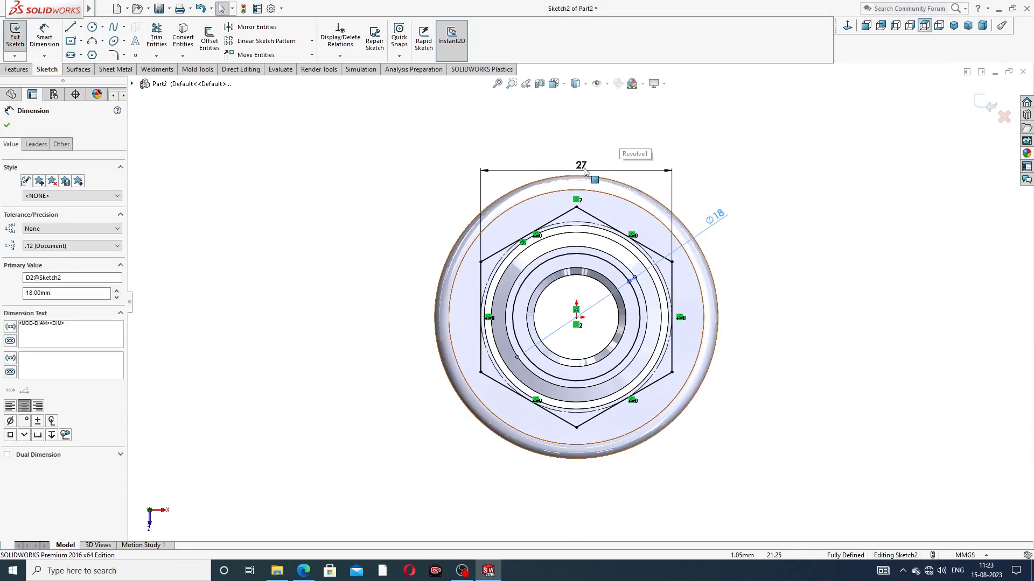
# Move the 27 mm dimension slightly farther above the hexagon and extrude the sketch Up To Surface, ending at the stepped tubular body's facing end face.
pyautogui.moveTo(586, 171); pyautogui.dragTo(589, 155)
pyautogui.click(731, 152)
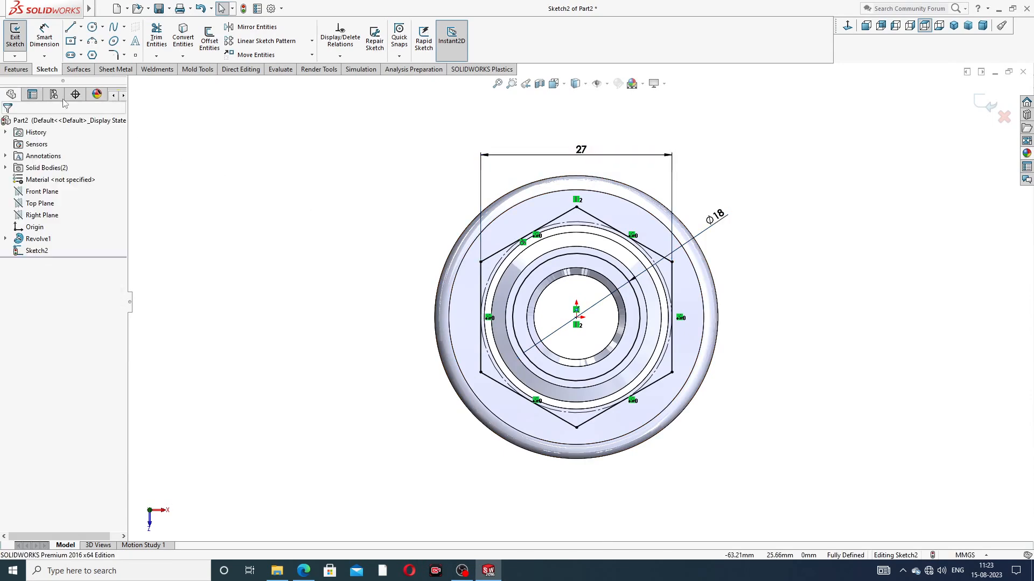
pyautogui.click(16, 69)
pyautogui.click(20, 39)
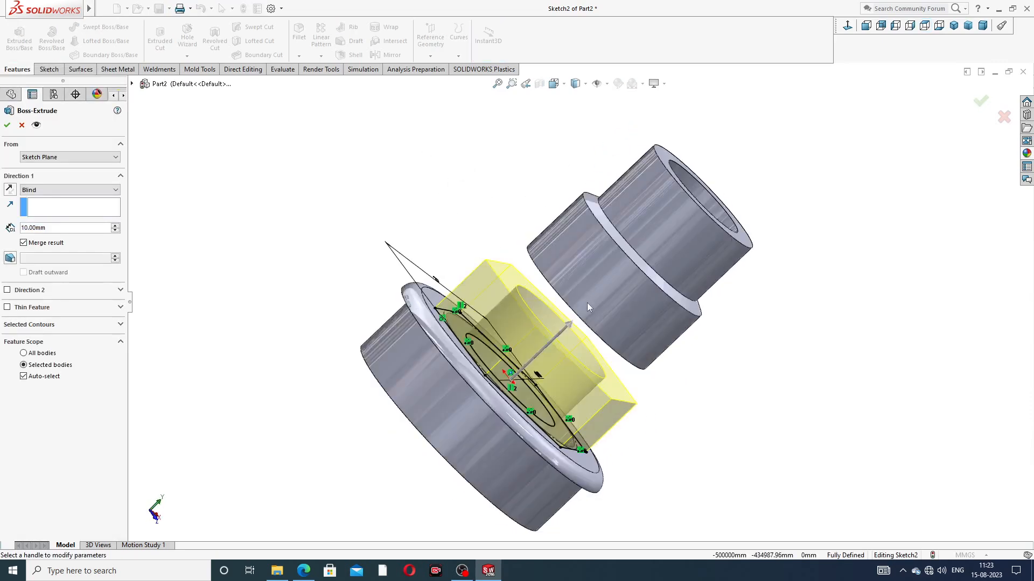
pyautogui.moveTo(587, 303)
pyautogui.mouseDown(button='middle')
pyautogui.moveTo(549, 191)
pyautogui.moveTo(595, 202)
pyautogui.moveTo(568, 277)
pyautogui.moveTo(560, 215)
pyautogui.moveTo(470, 280)
pyautogui.mouseUp(button='middle')
pyautogui.click(78, 192)
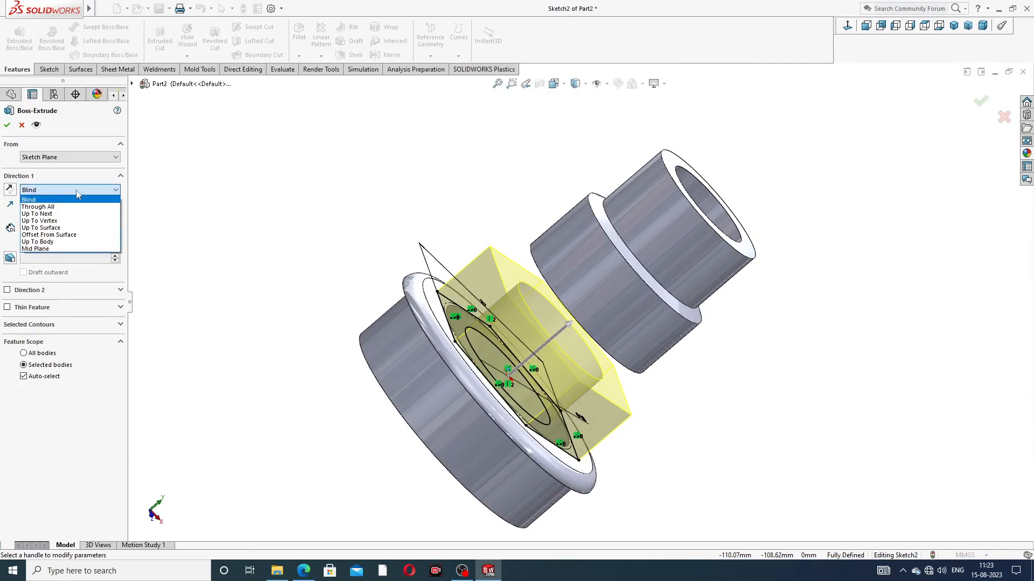
pyautogui.click(72, 230)
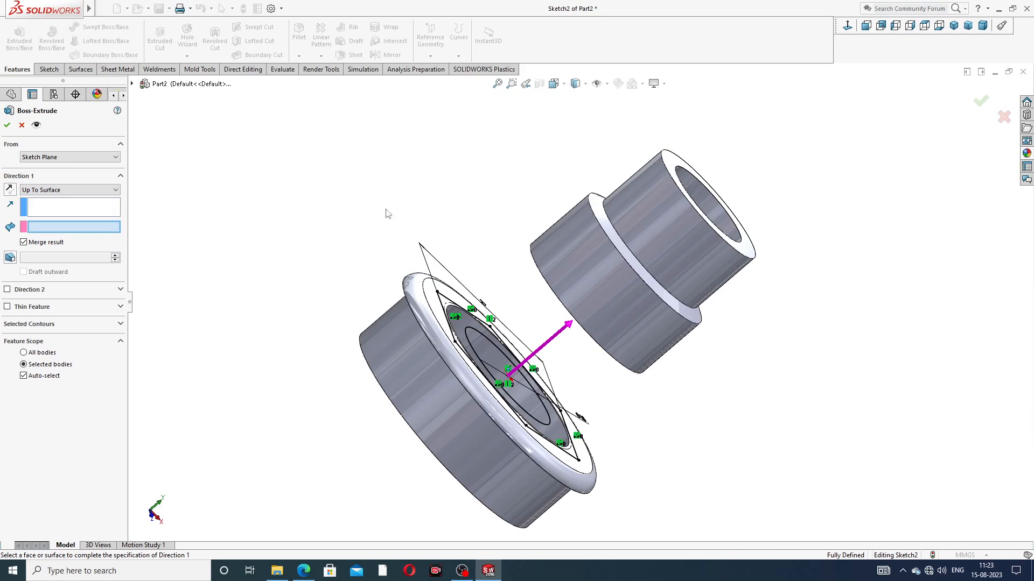
pyautogui.moveTo(385, 211); pyautogui.dragTo(459, 167, button='middle')
pyautogui.click(564, 250)
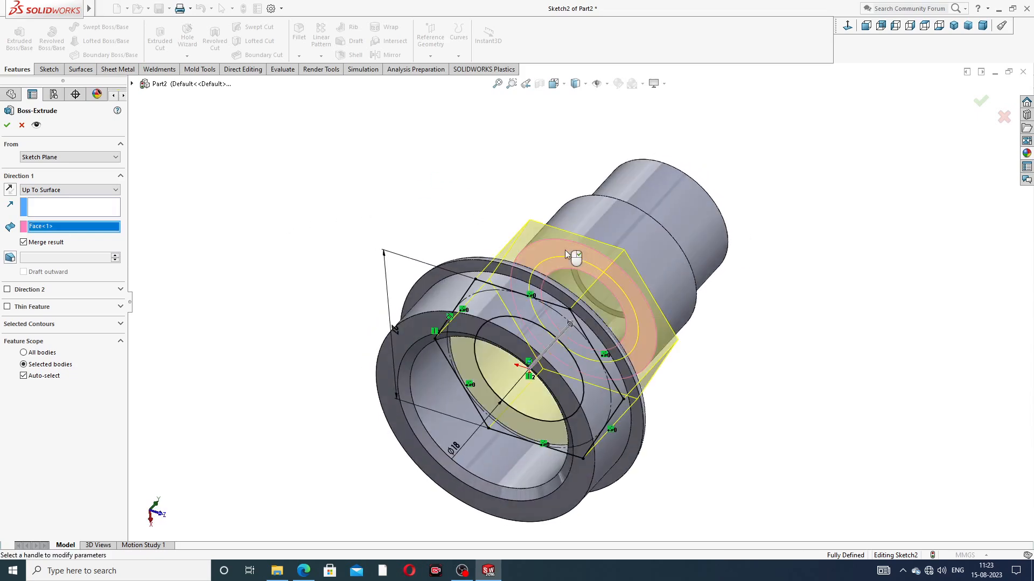
pyautogui.moveTo(647, 238); pyautogui.dragTo(512, 222, button='middle')
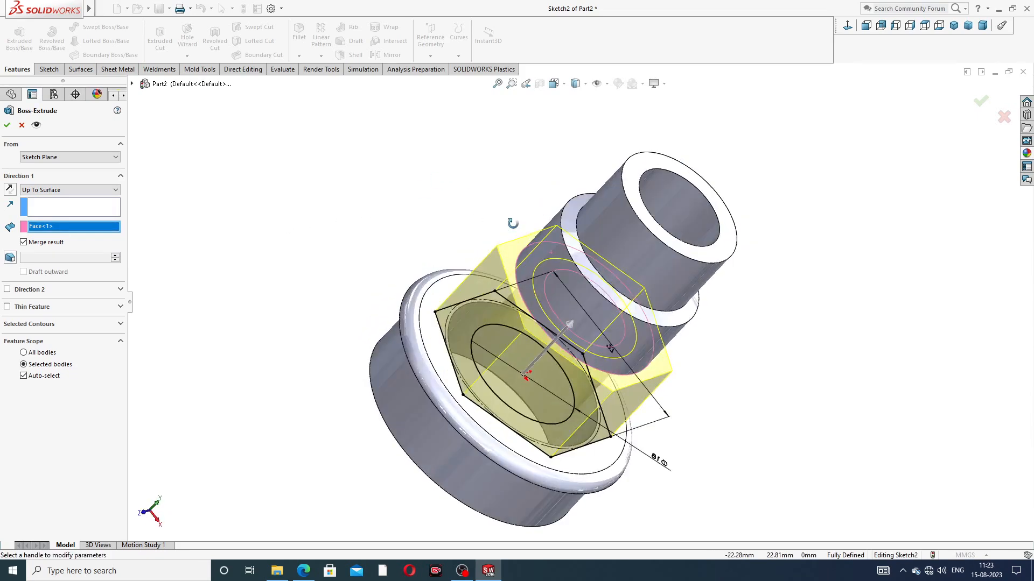
pyautogui.click(7, 126)
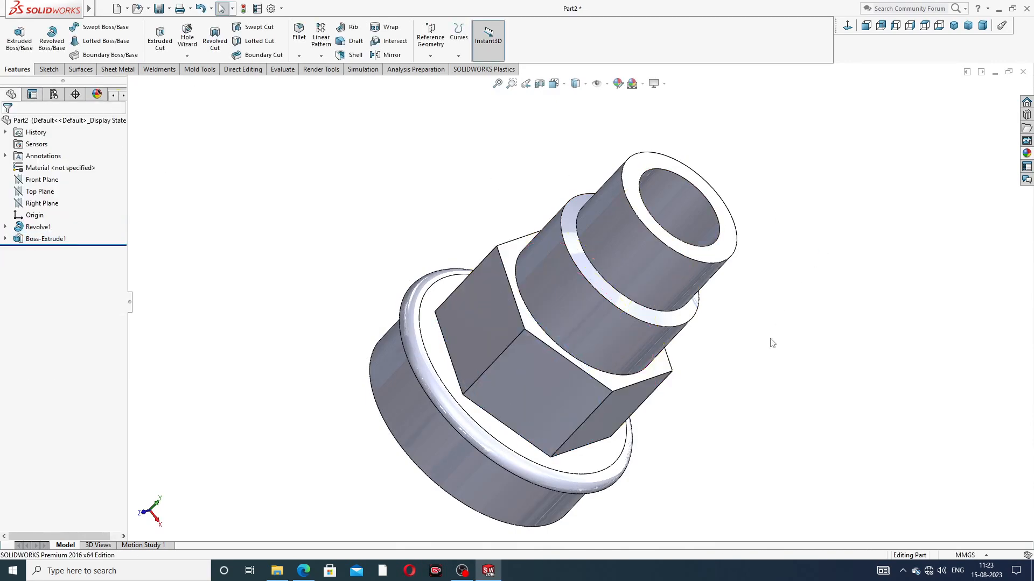
# Apply the polished nickel appearance from the Metal > Nickel category to the union.
pyautogui.moveTo(773, 343); pyautogui.dragTo(840, 180, button='middle')
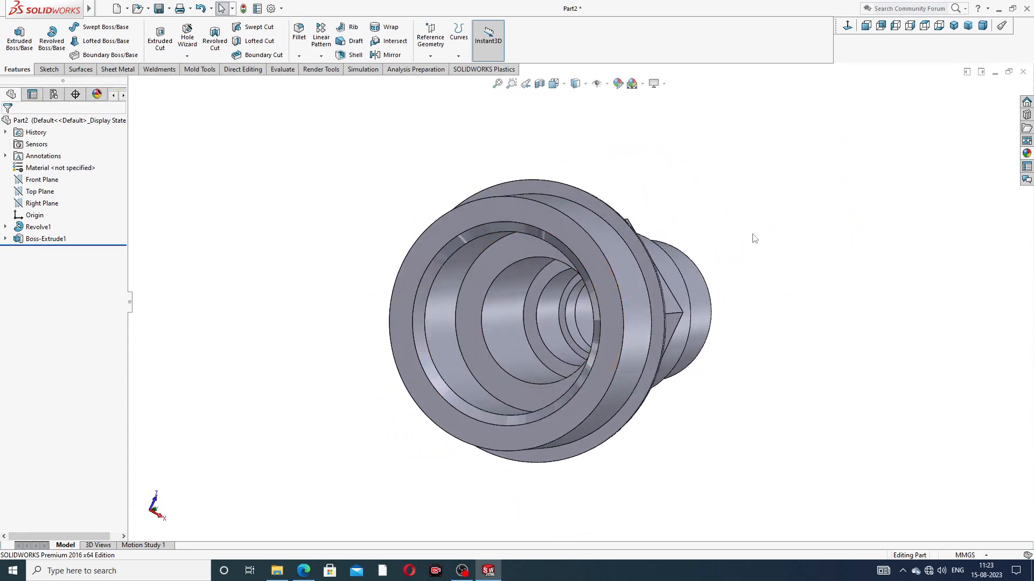
pyautogui.moveTo(818, 225); pyautogui.dragTo(696, 171, button='middle')
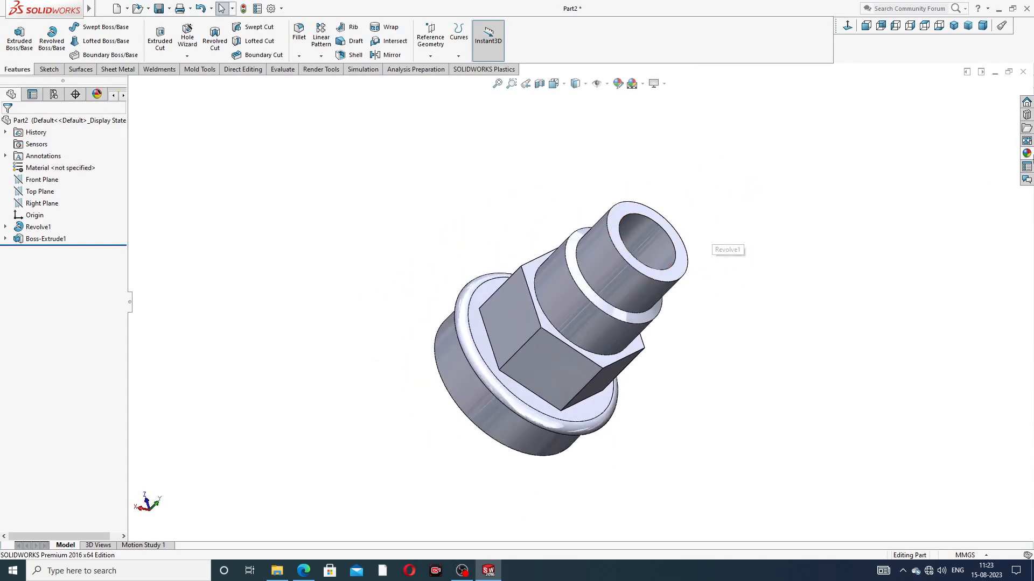
pyautogui.click(1027, 154)
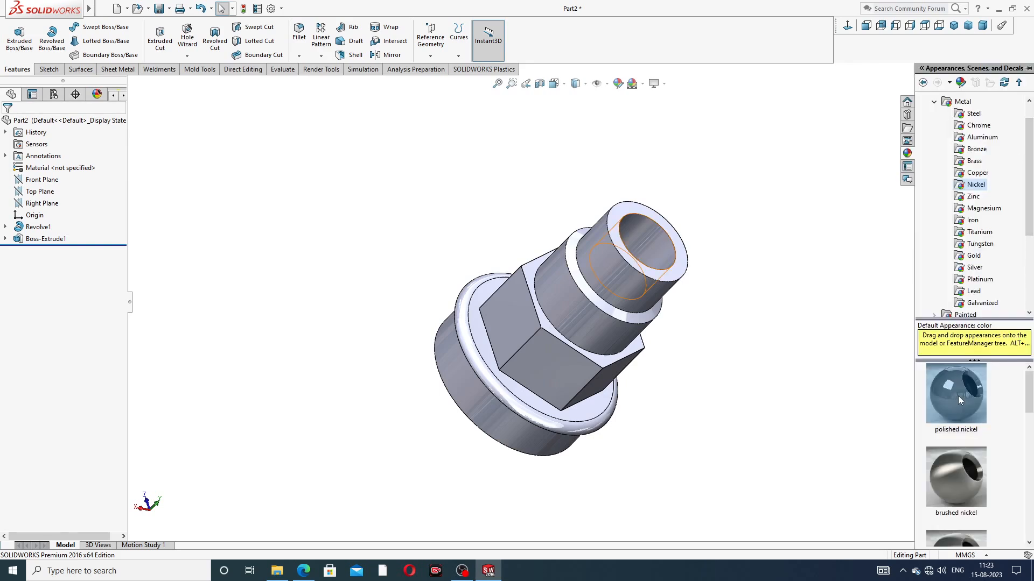
pyautogui.moveTo(957, 396)
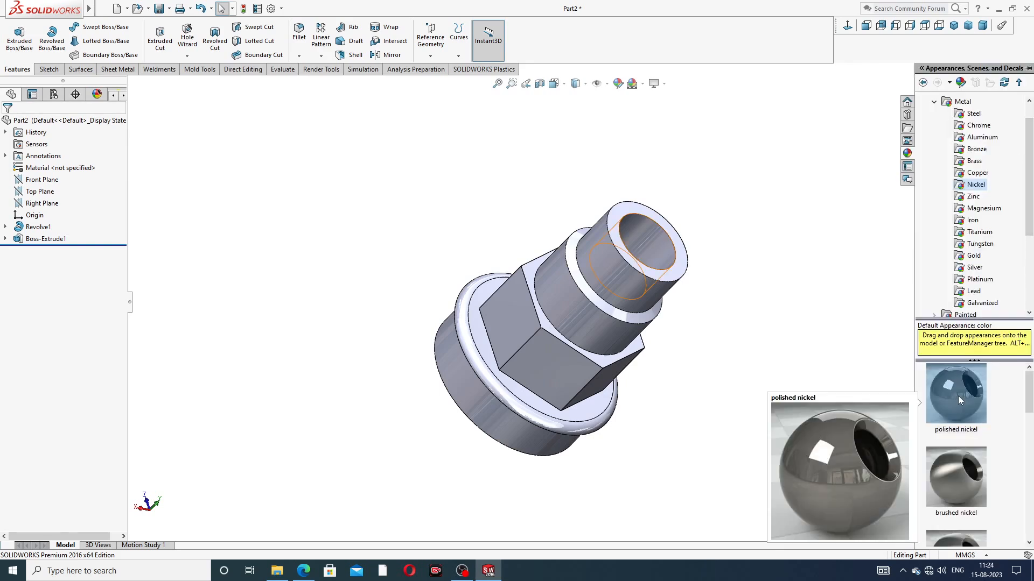
pyautogui.doubleClick(957, 396)
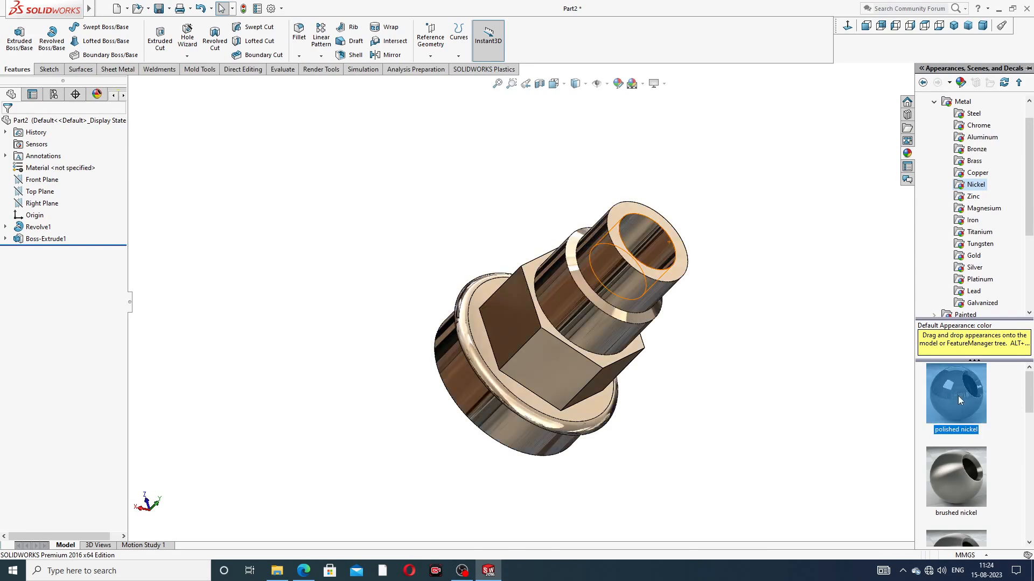
# Examine the union in isometric and rotated views, and compare it with the Part-08 union drafting PDF.
pyautogui.moveTo(724, 338); pyautogui.dragTo(698, 324, button='middle')
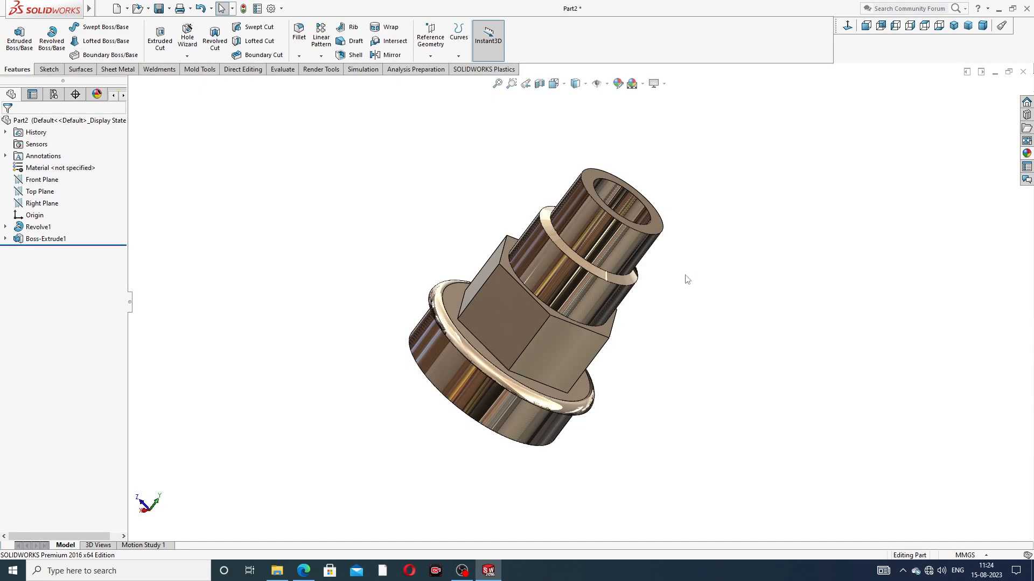
pyautogui.scroll(-2, 666, 288)
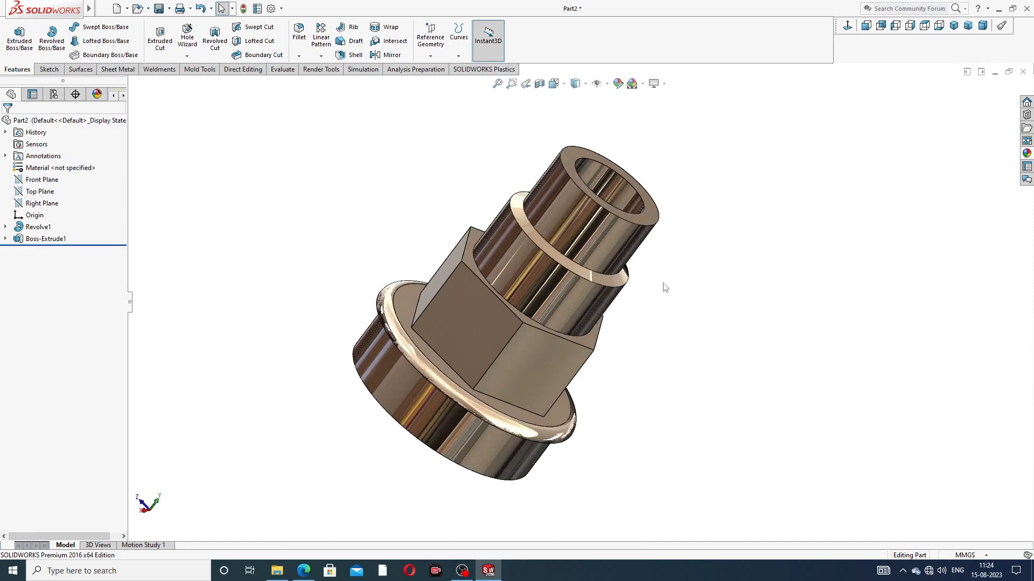
pyautogui.click(953, 25)
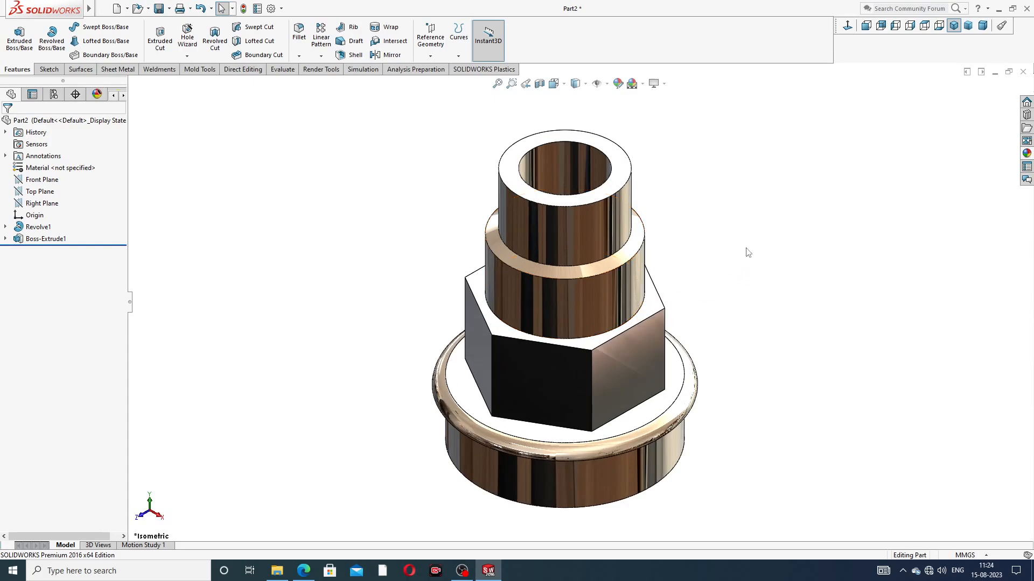
pyautogui.moveTo(745, 250); pyautogui.dragTo(710, 189, button='middle')
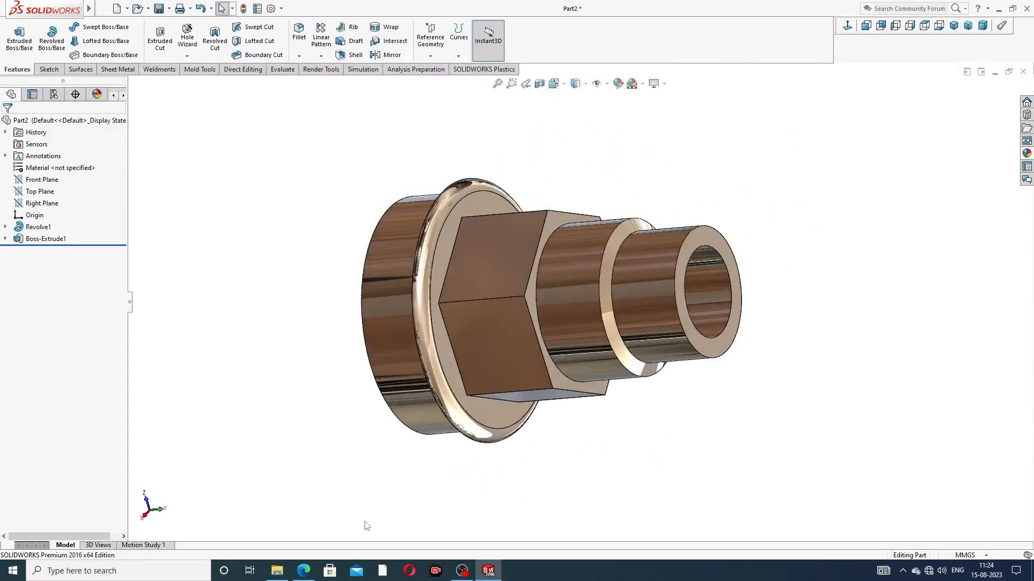
pyautogui.click(303, 570)
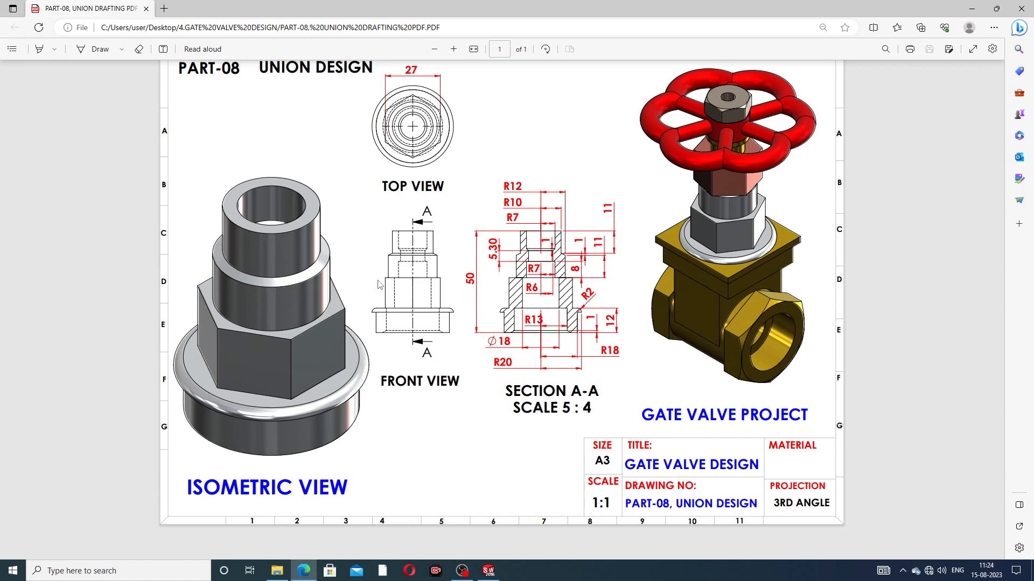
pyautogui.click(304, 571)
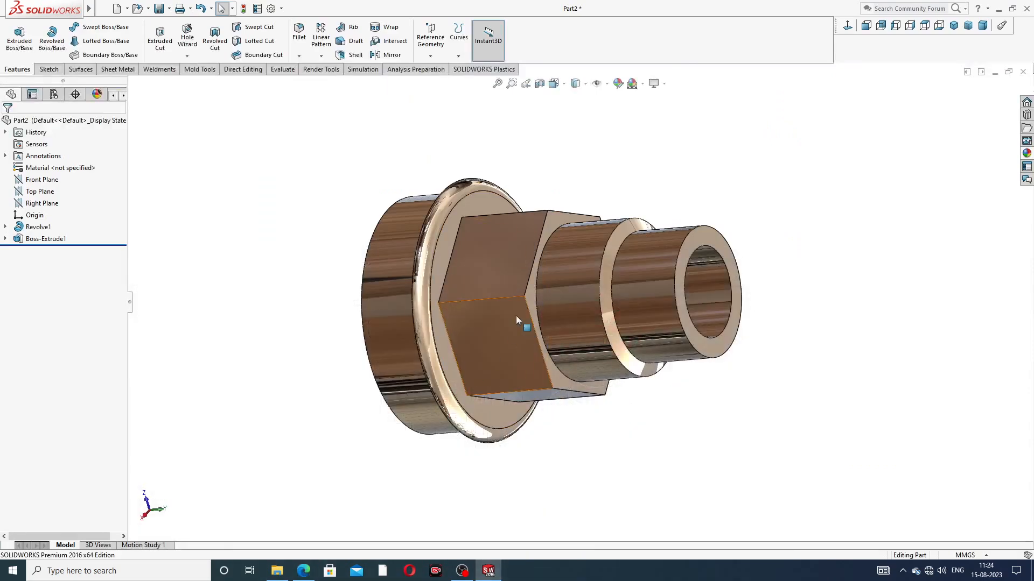
pyautogui.moveTo(520, 322); pyautogui.dragTo(520, 295, button='middle')
pyautogui.scroll(-1, 524, 298)
pyautogui.scroll(3, 655, 274)
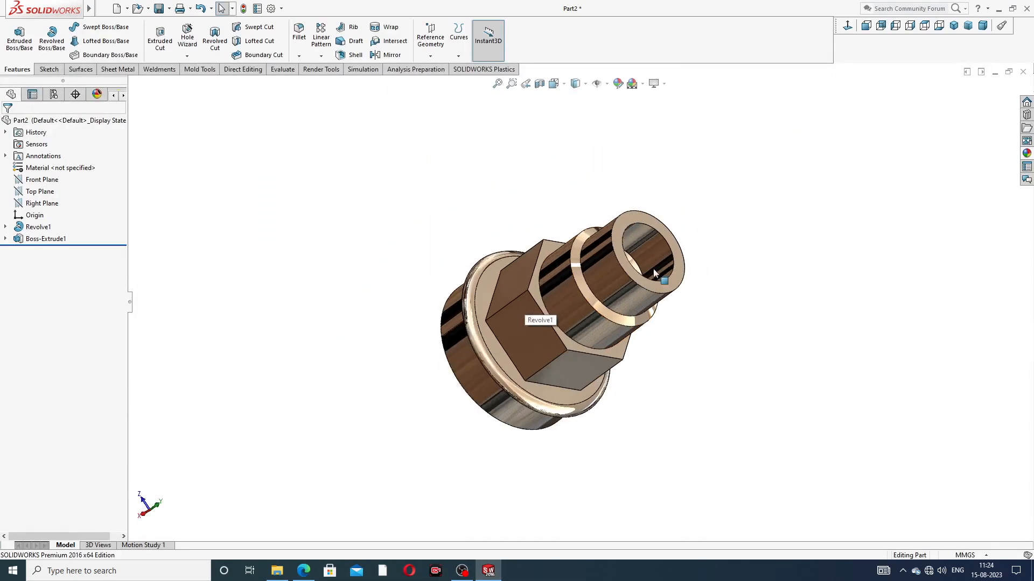
pyautogui.scroll(-1, 648, 407)
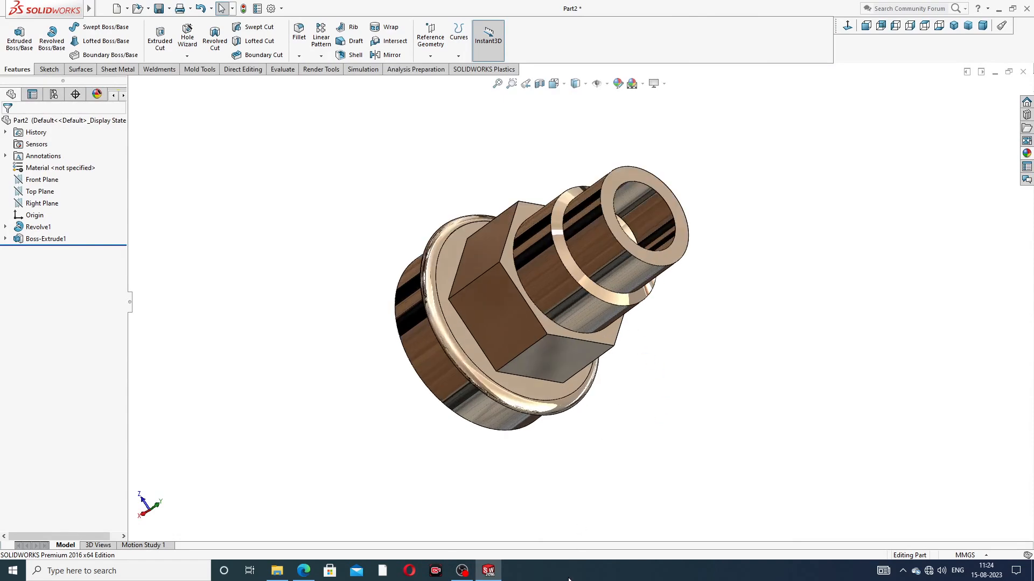
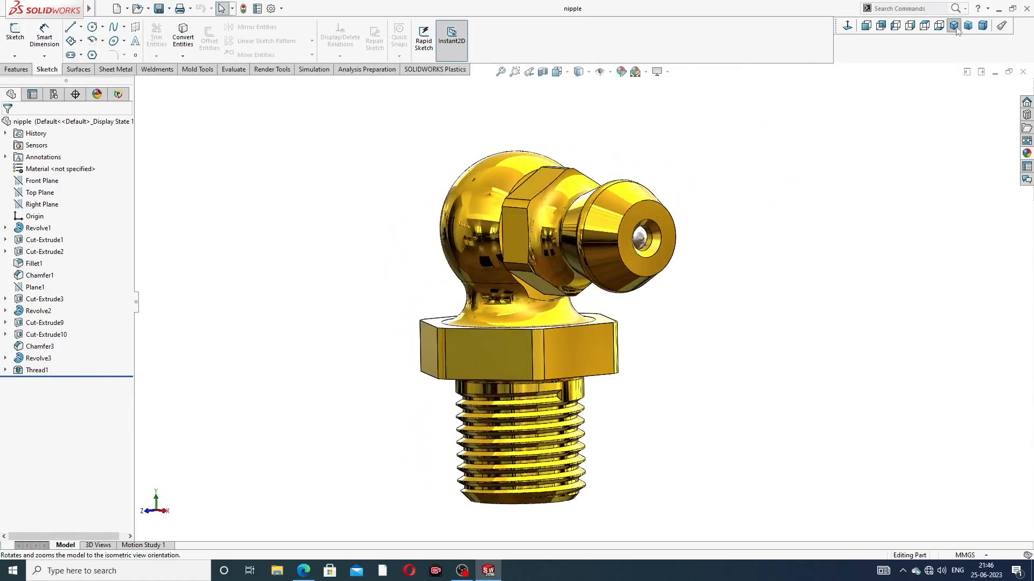
# Section the nipple along the Front Plane, examine its internal bores and the ball at the outlet, and turn the section view off.
pyautogui.click(953, 25)
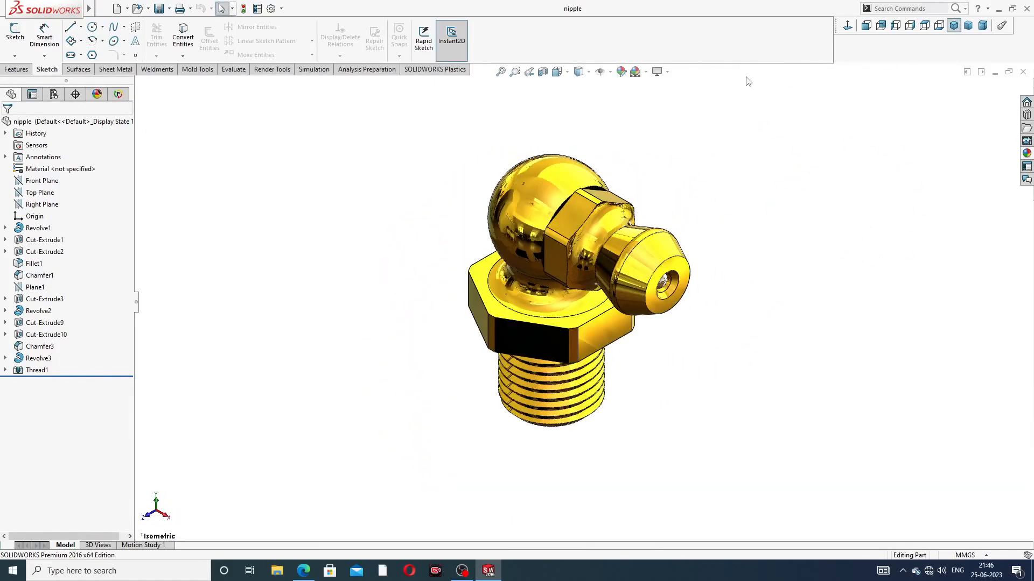
pyautogui.click(543, 72)
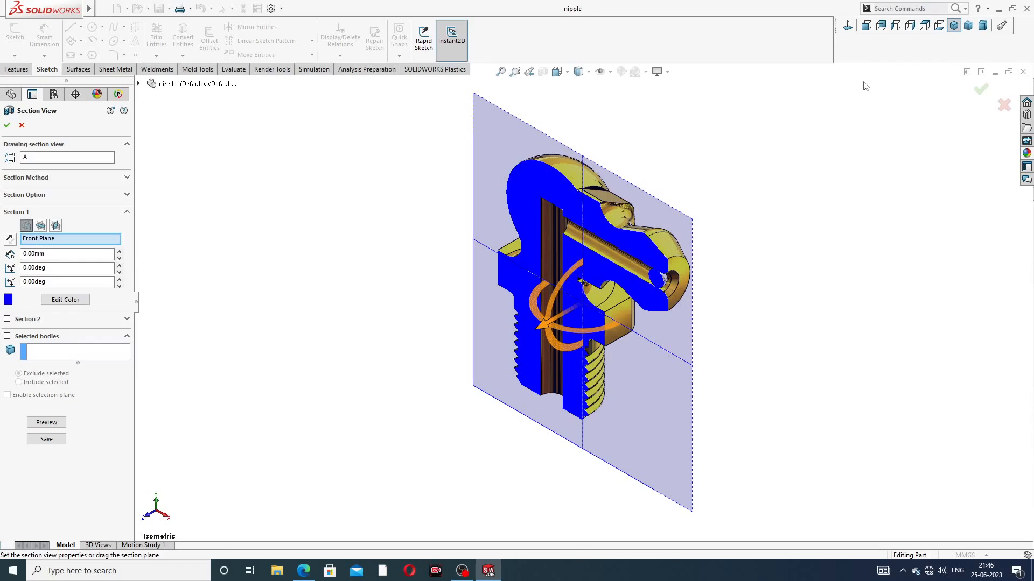
pyautogui.click(980, 91)
pyautogui.moveTo(697, 212); pyautogui.dragTo(683, 180, button='middle')
pyautogui.scroll(-10, 608, 262)
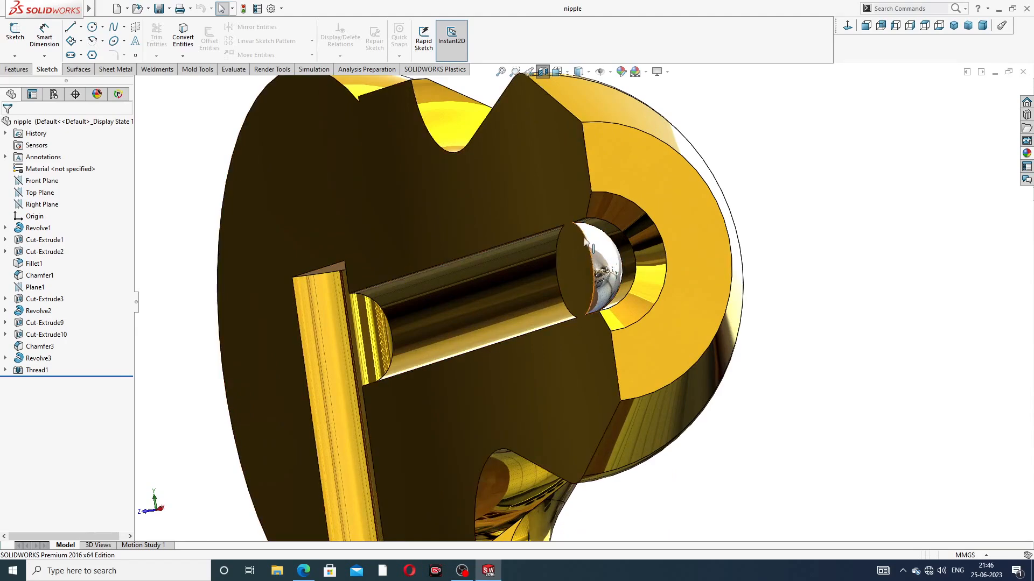
pyautogui.scroll(9, 603, 256)
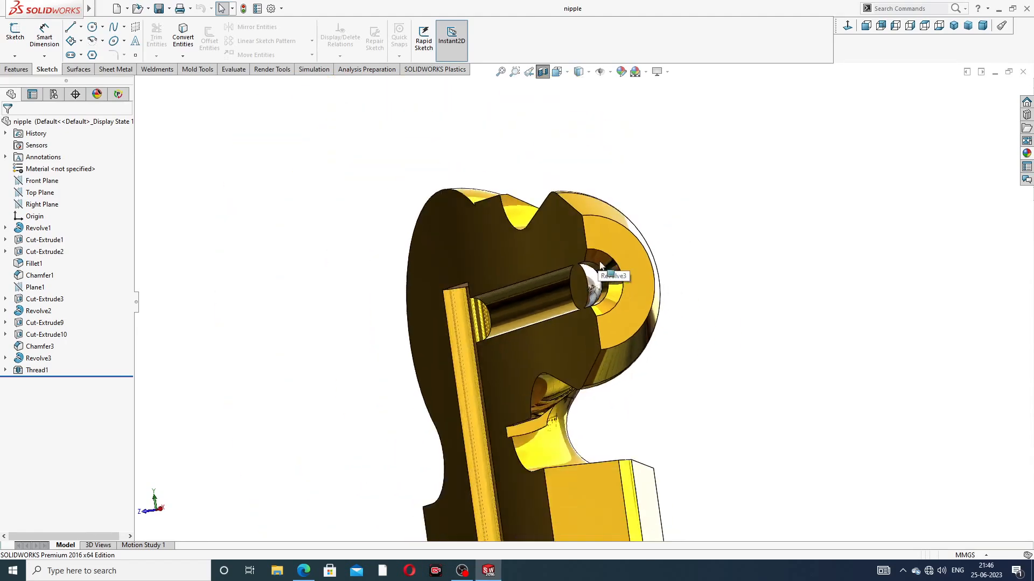
pyautogui.moveTo(603, 256)
pyautogui.mouseDown(button='middle')
pyautogui.moveTo(718, 267)
pyautogui.moveTo(878, 315)
pyautogui.moveTo(590, 322)
pyautogui.moveTo(608, 272)
pyautogui.mouseUp(button='middle')
pyautogui.click(543, 72)
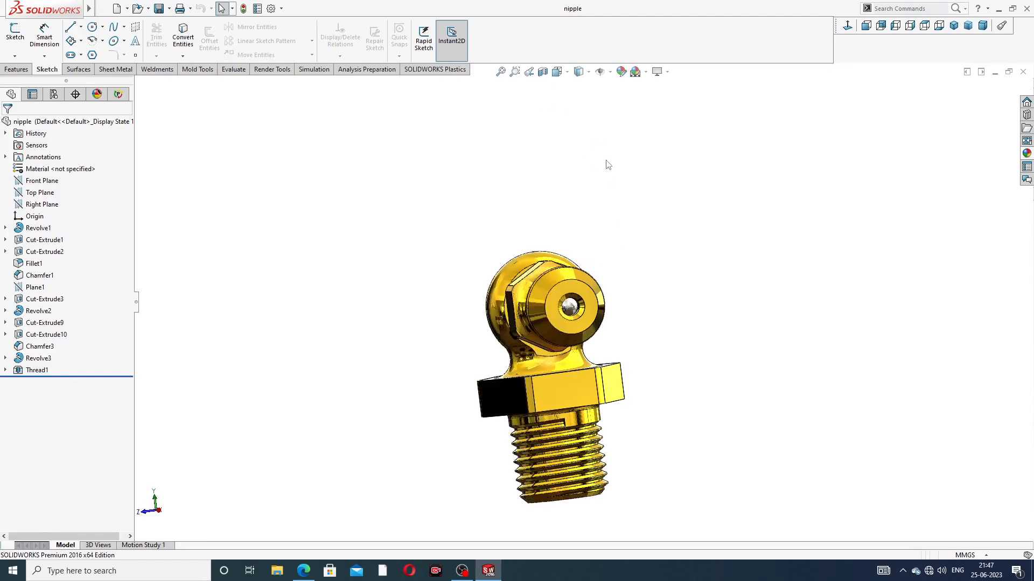
# Examine the nipple's spherical elbow, hexagonal flange and external thread from several sides.
pyautogui.moveTo(602, 223); pyautogui.dragTo(726, 238, button='middle')
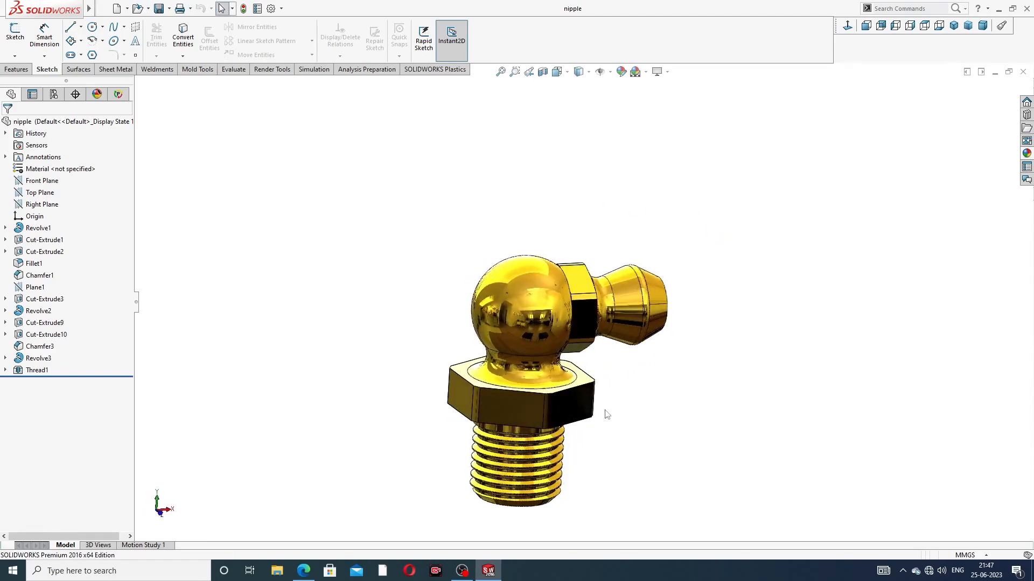
pyautogui.moveTo(685, 343); pyautogui.dragTo(570, 404, button='middle')
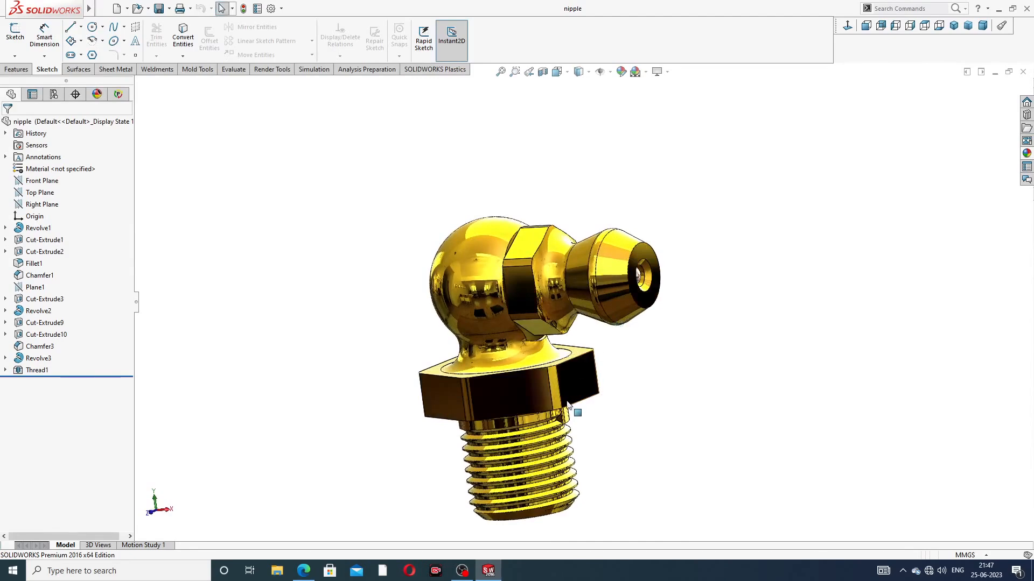
pyautogui.scroll(-1, 567, 404)
pyautogui.scroll(2, 598, 400)
pyautogui.scroll(-1, 597, 399)
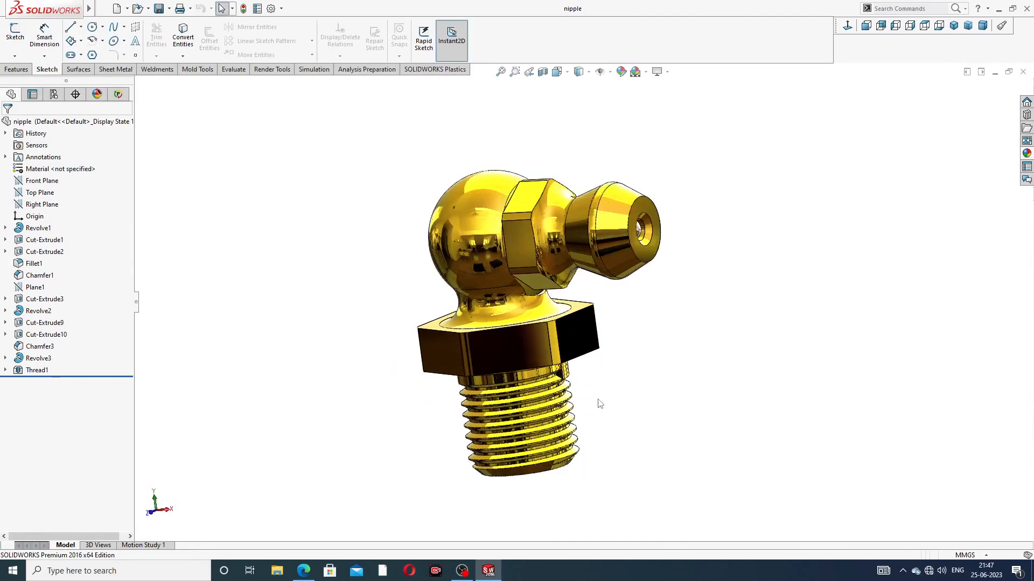
pyautogui.scroll(-1, 689, 207)
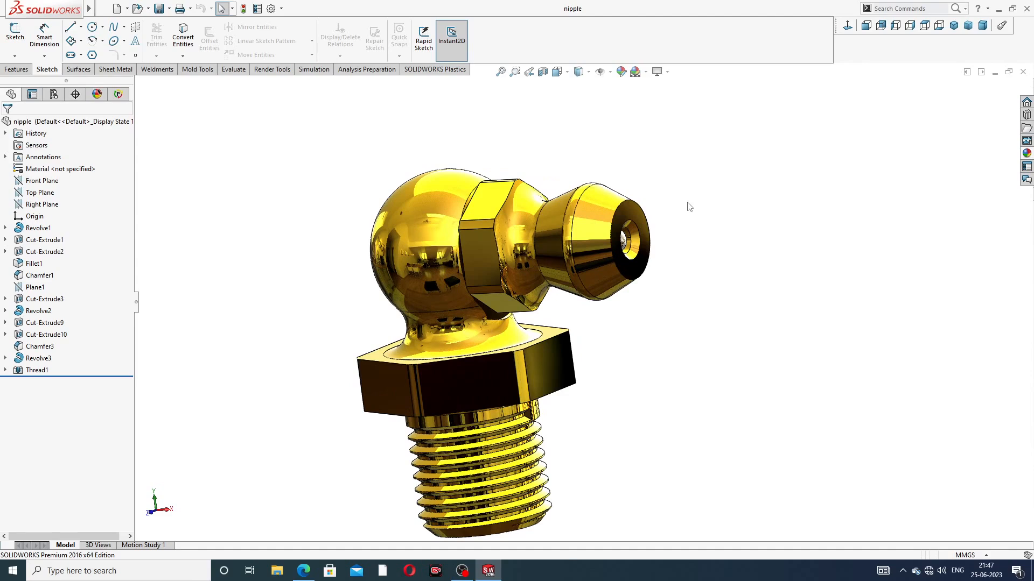
# Close the nipple document and create a new part document.
pyautogui.click(1023, 71)
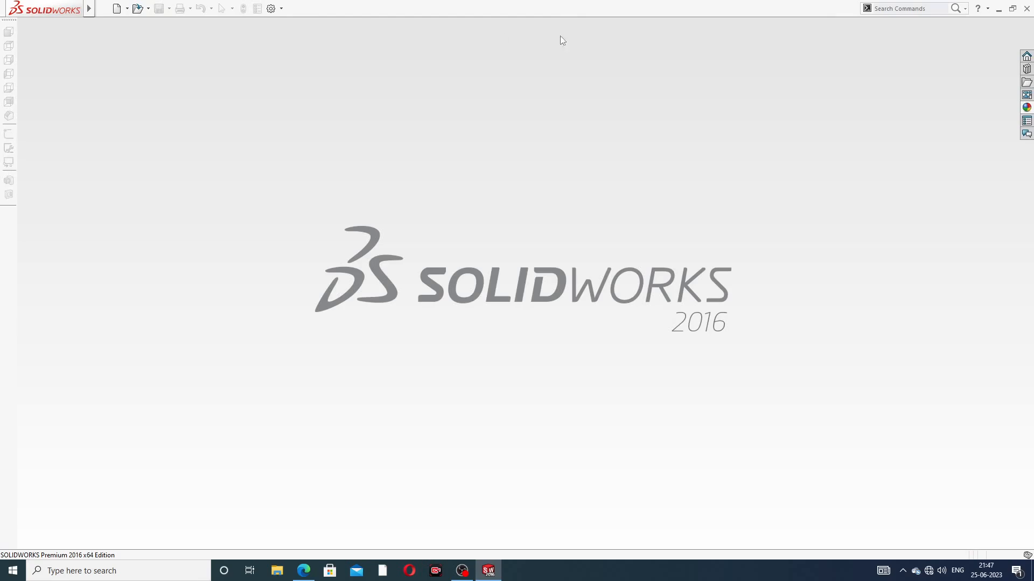
pyautogui.click(116, 11)
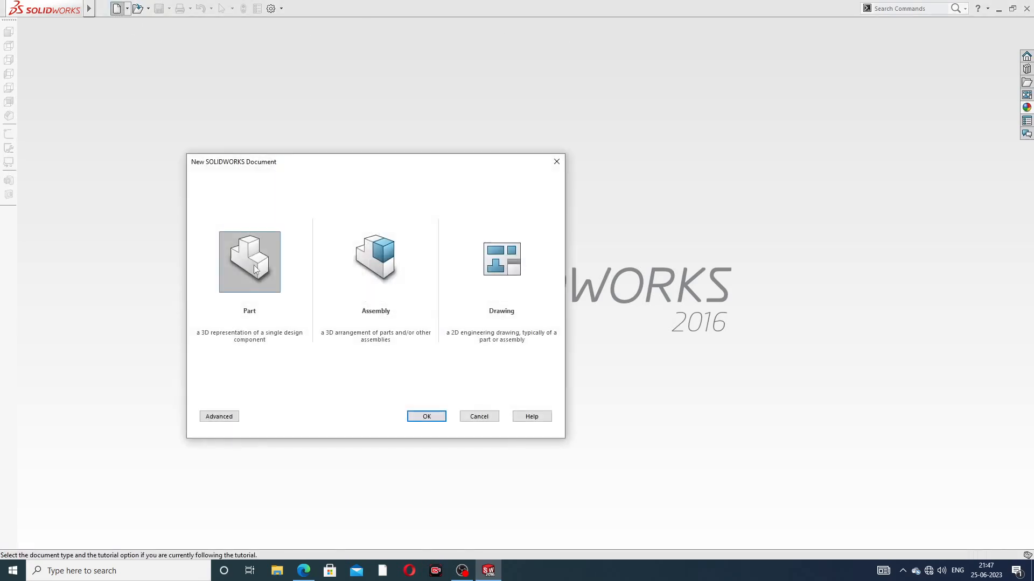
pyautogui.click(426, 416)
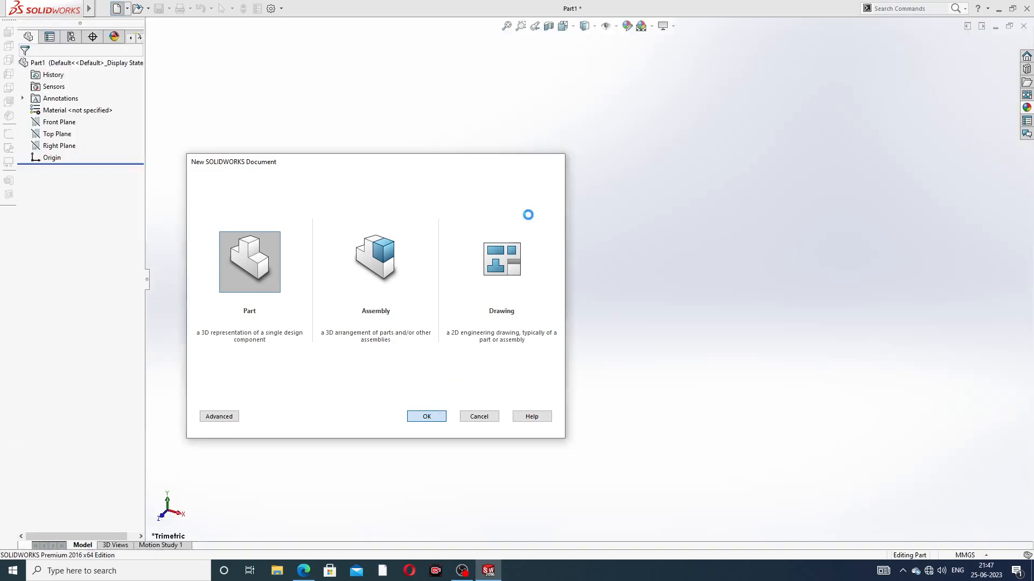
# Apply the Plain White scene and raise both the shaded and wireframe image quality resolutions to their highest setting.
pyautogui.click(642, 71)
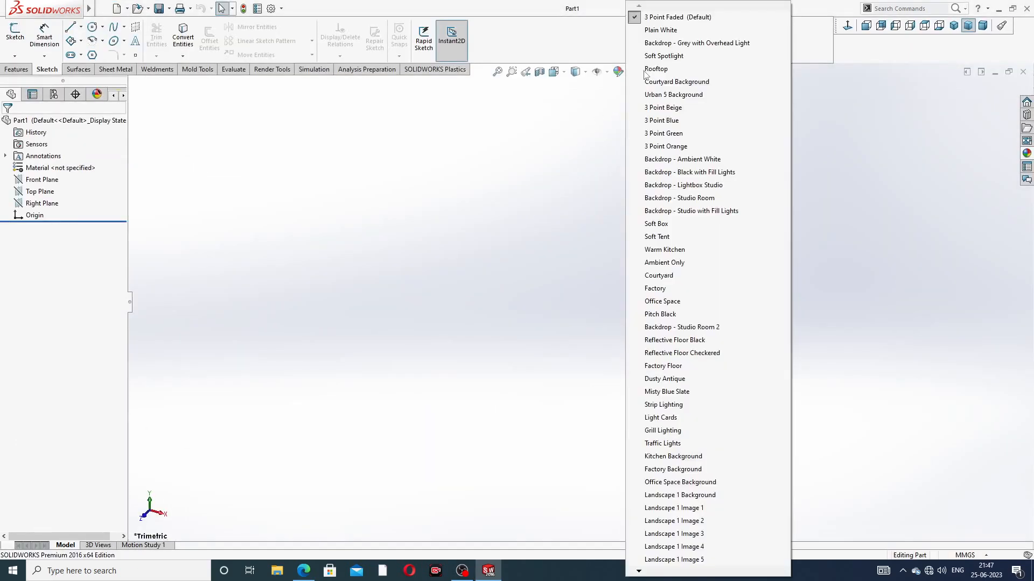
pyautogui.click(667, 31)
pyautogui.click(272, 9)
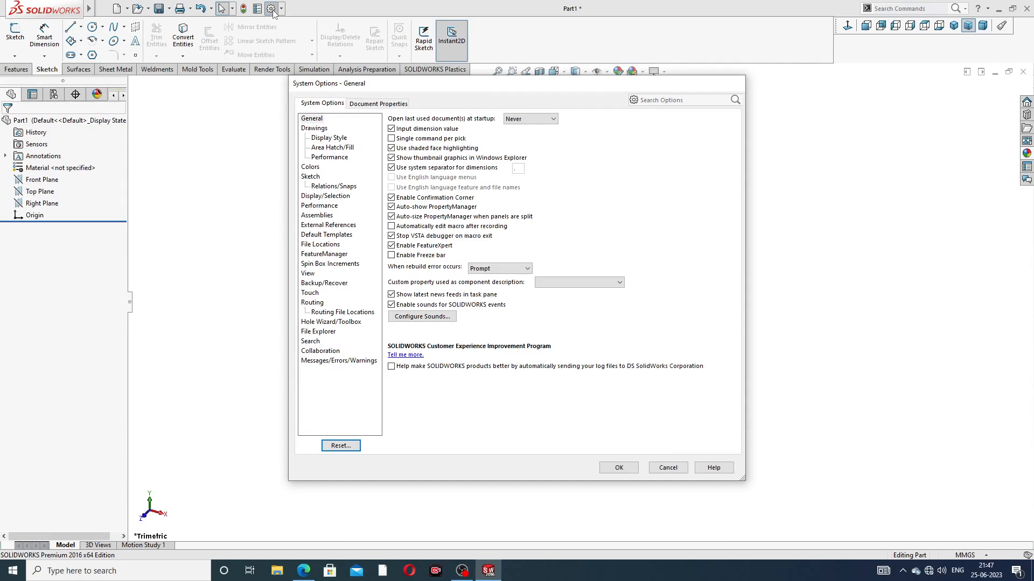
pyautogui.click(365, 107)
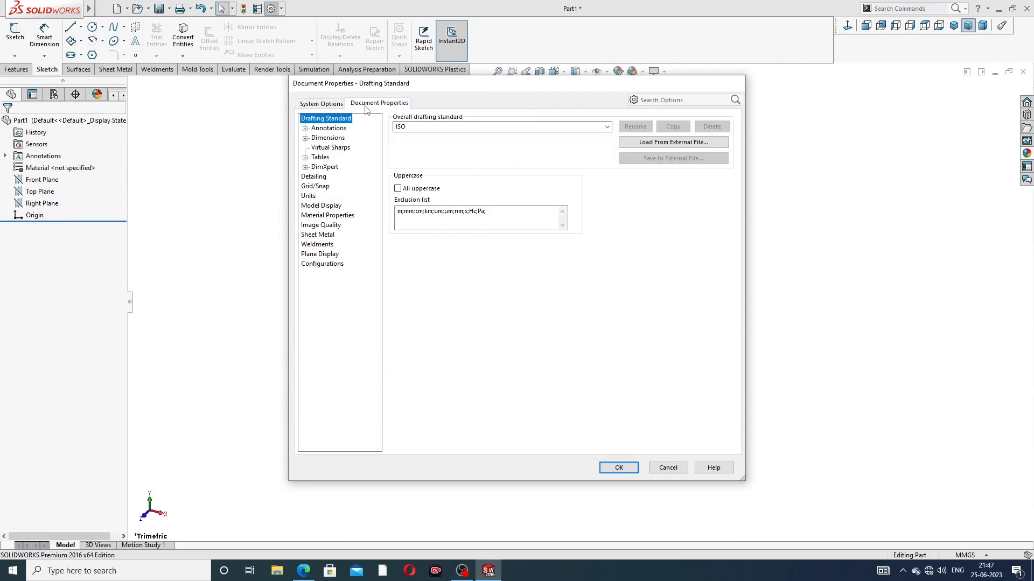
pyautogui.click(322, 226)
pyautogui.moveTo(483, 135); pyautogui.dragTo(594, 135)
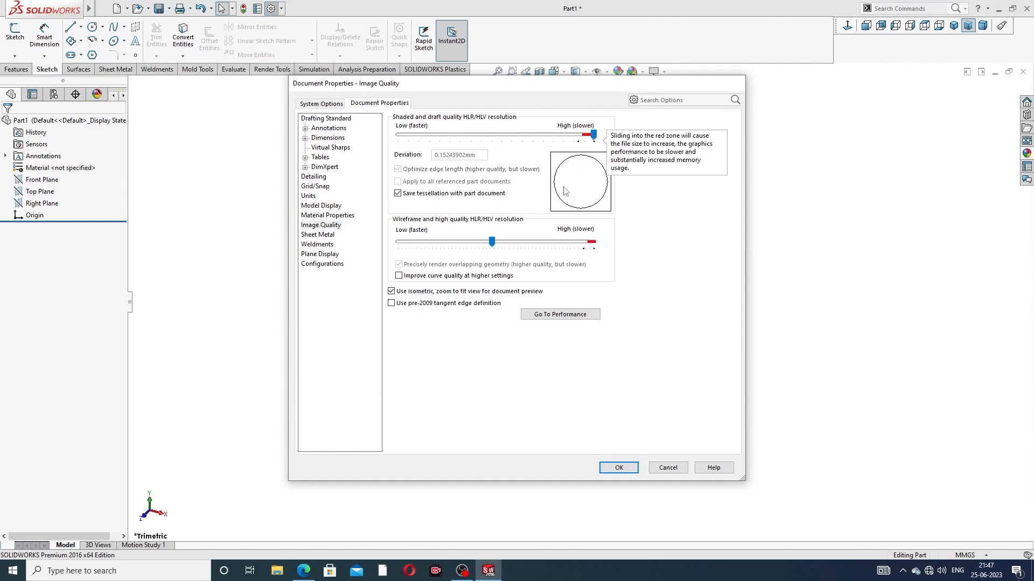
pyautogui.moveTo(492, 245); pyautogui.dragTo(593, 243)
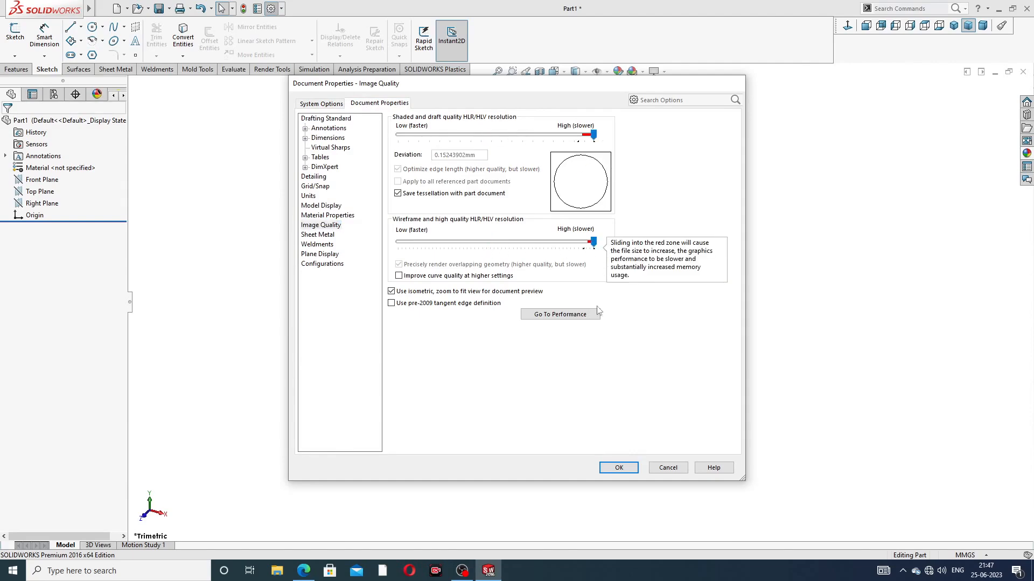
pyautogui.click(619, 468)
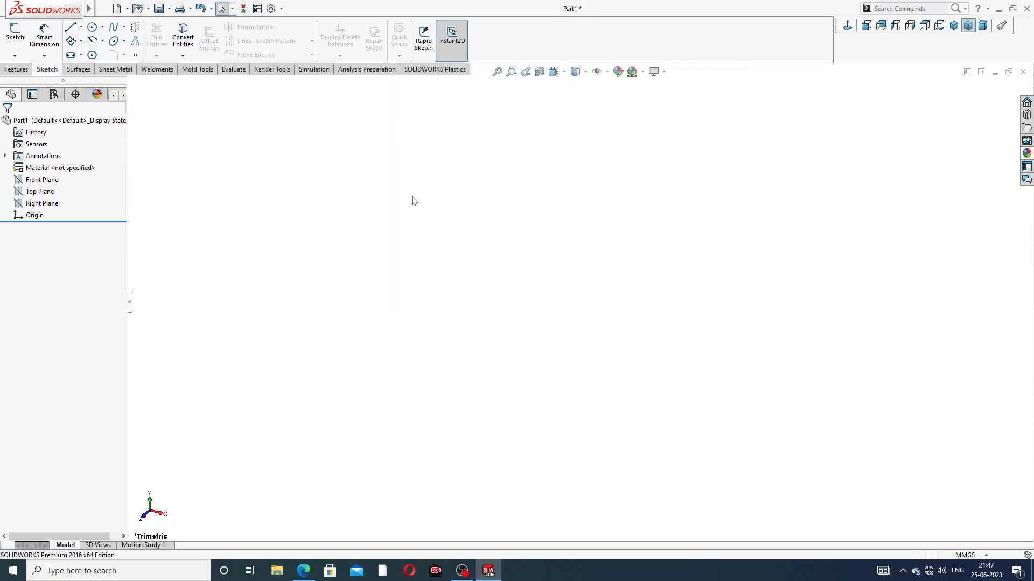
# Consult the grease nipple PDF drawing, start a sketch on the Front Plane and draw a vertical line about 114 mm long through the origin.
pyautogui.click(303, 571)
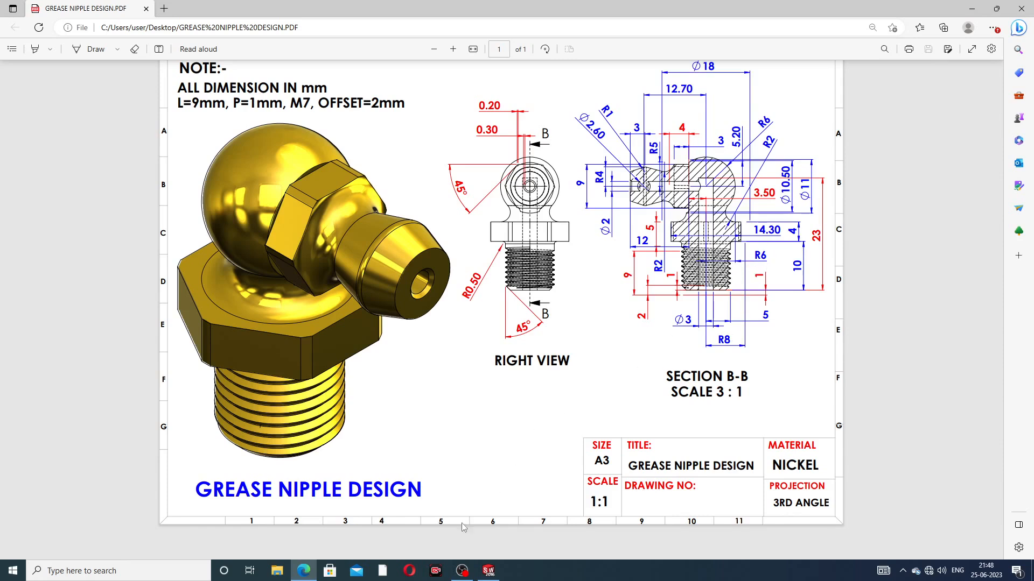
pyautogui.click(307, 571)
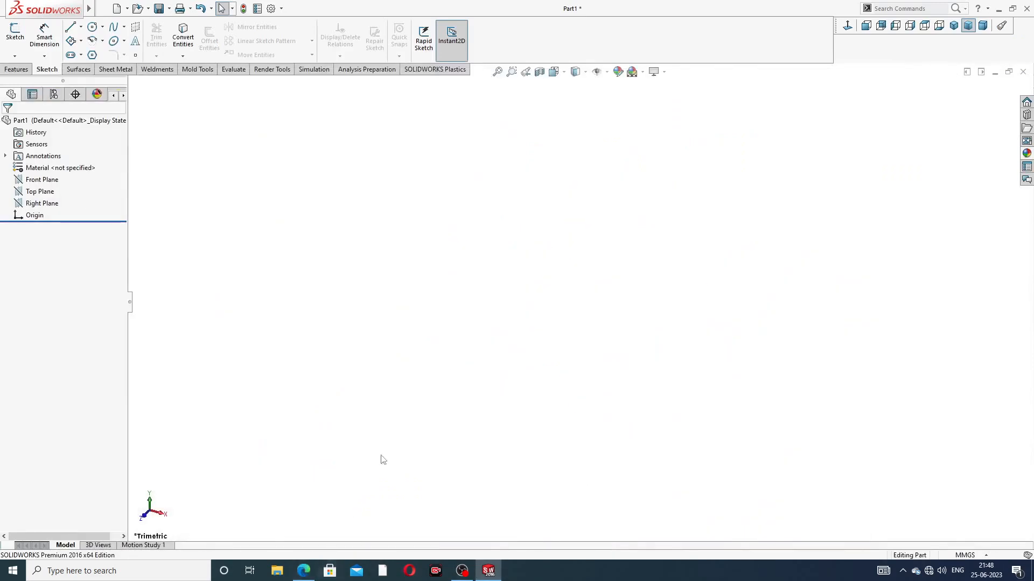
pyautogui.click(47, 180)
pyautogui.click(58, 165)
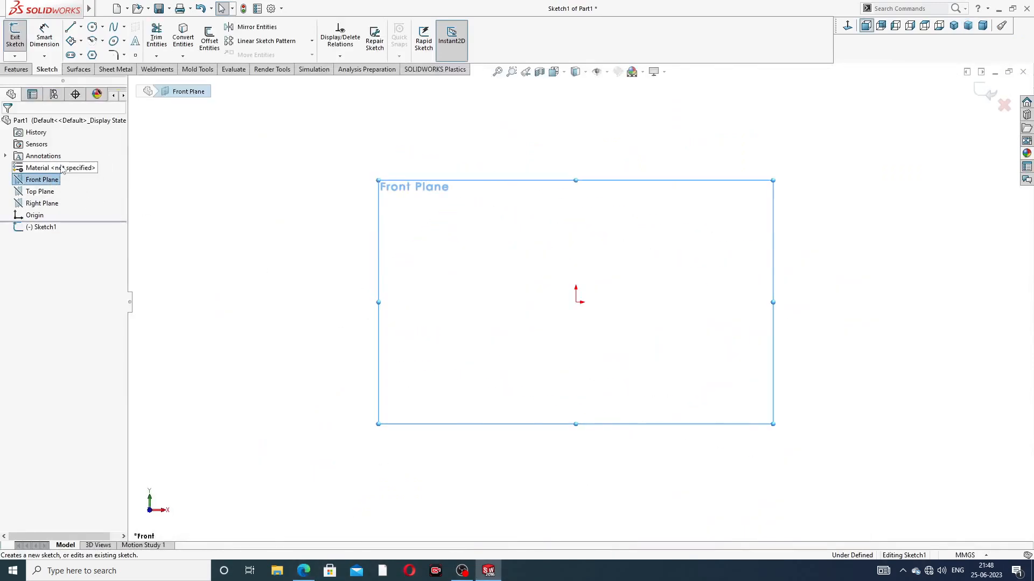
pyautogui.click(70, 28)
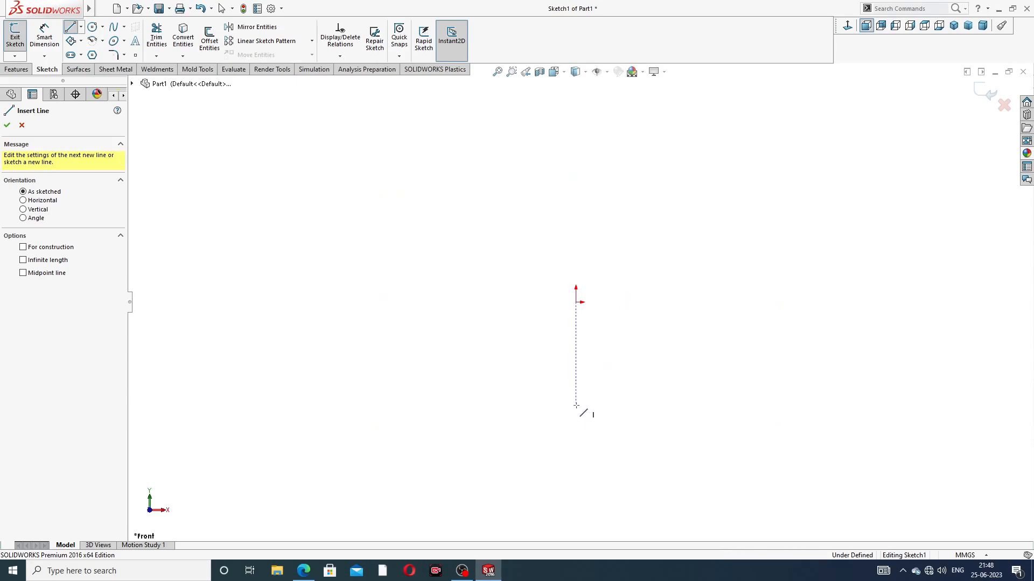
pyautogui.click(576, 405)
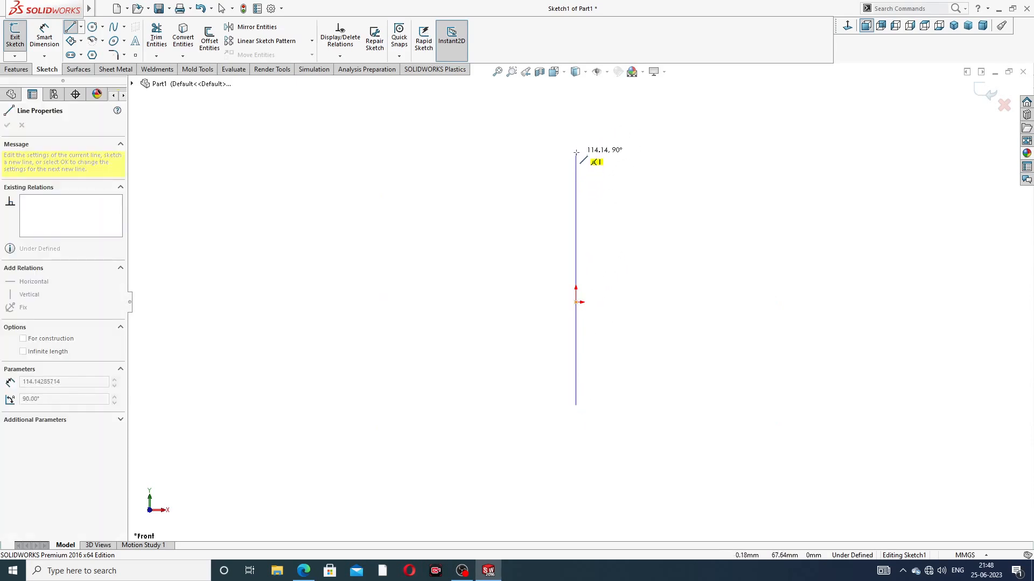
pyautogui.click(575, 151)
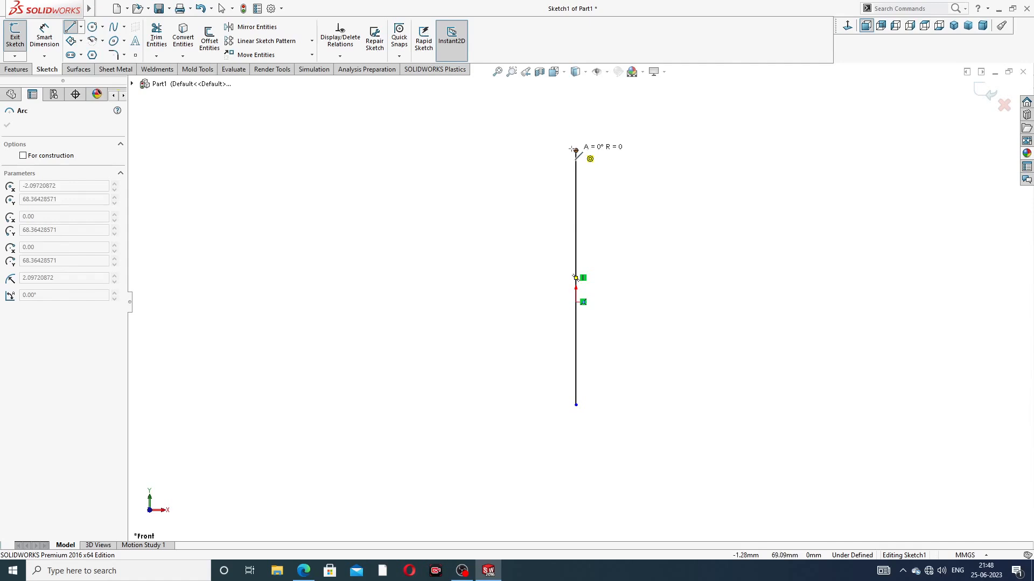
# Sketch the half profile beside the vertical line: a large arc of about 26 mm radius, a reversed tangent arc, a flange step and a closed shank.
pyautogui.click(539, 251)
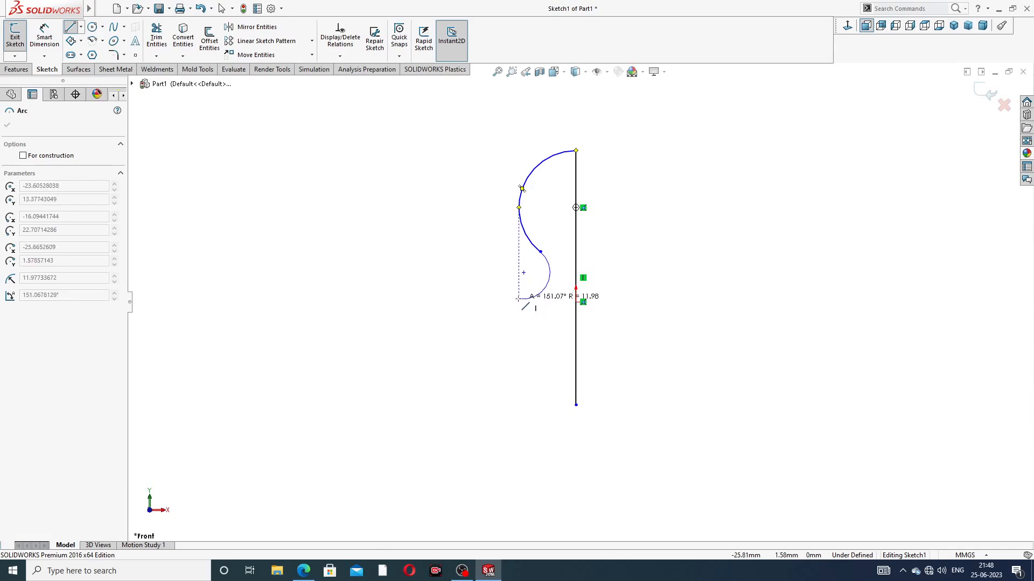
pyautogui.click(526, 297)
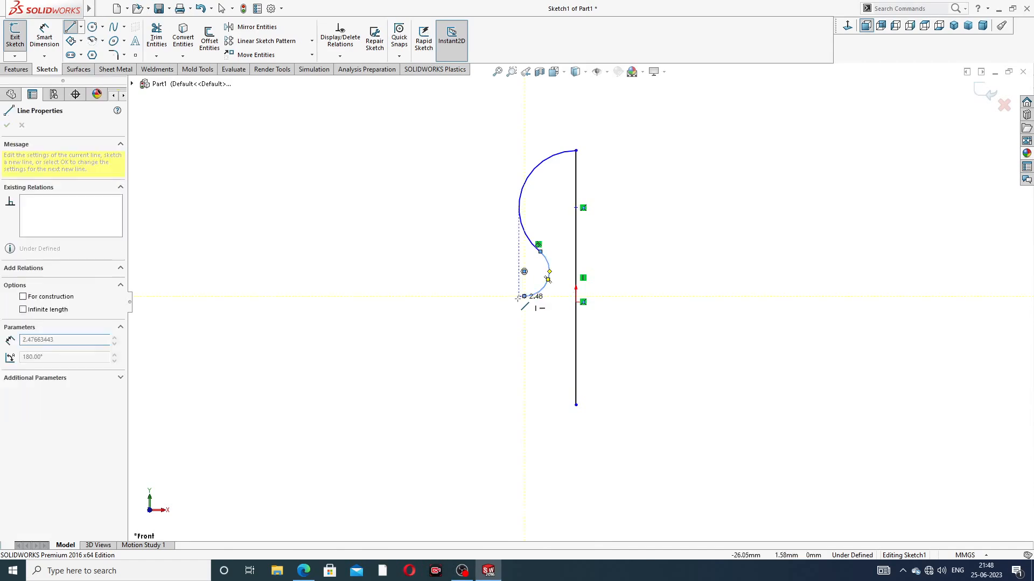
pyautogui.click(491, 296)
pyautogui.click(491, 338)
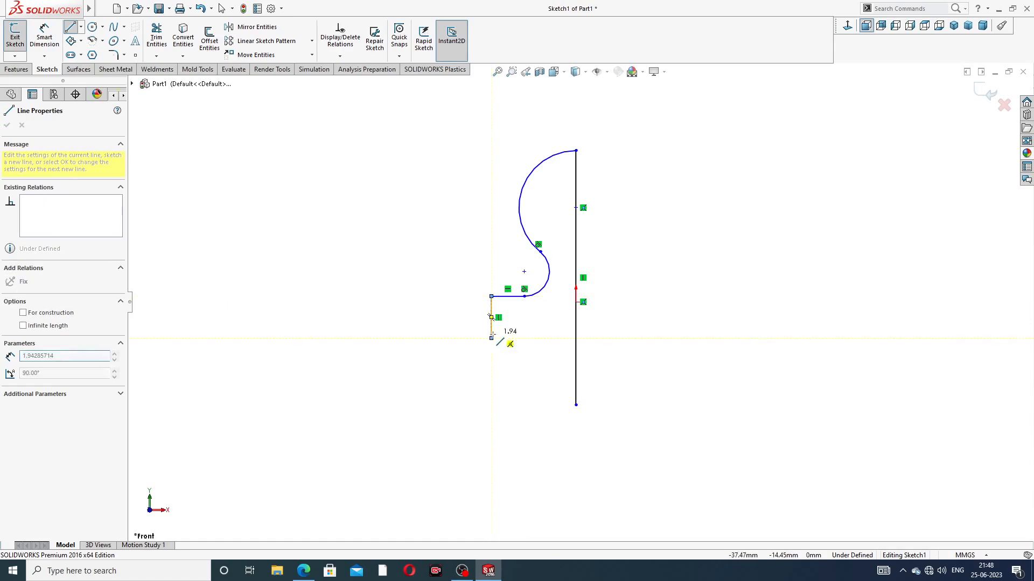
pyautogui.click(532, 338)
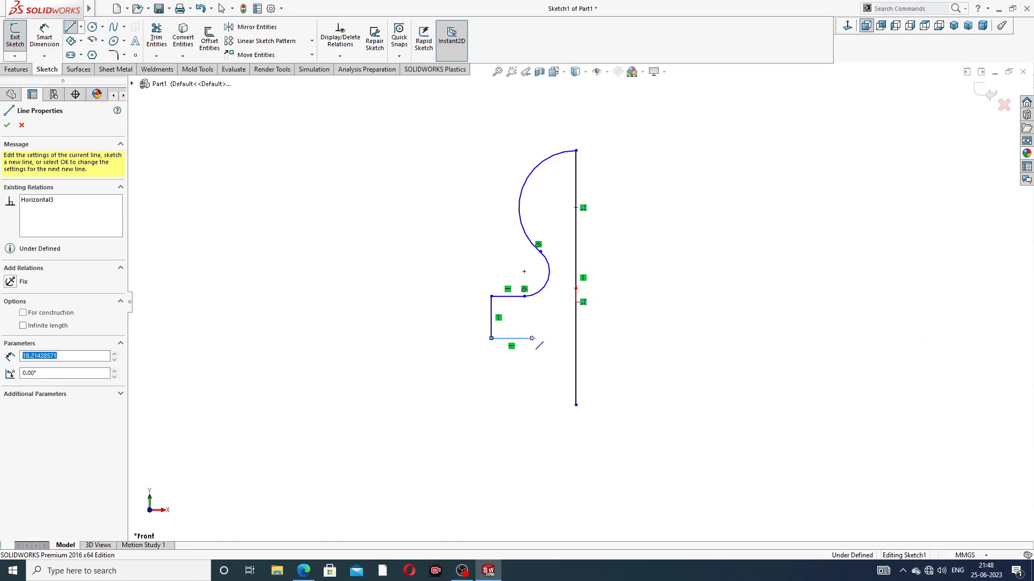
pyautogui.click(532, 405)
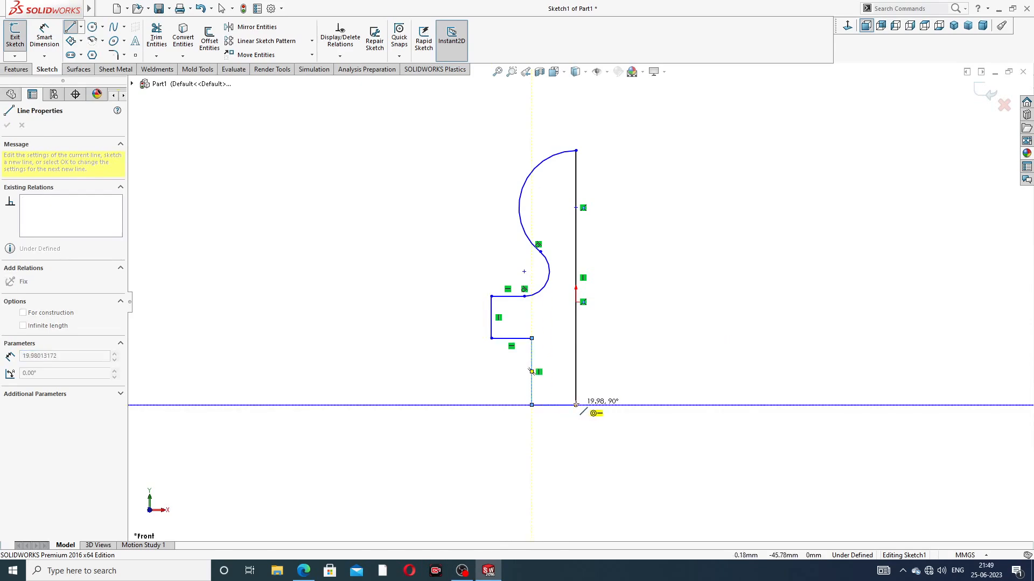
pyautogui.click(575, 405)
pyautogui.rightClick(653, 174)
pyautogui.click(677, 180)
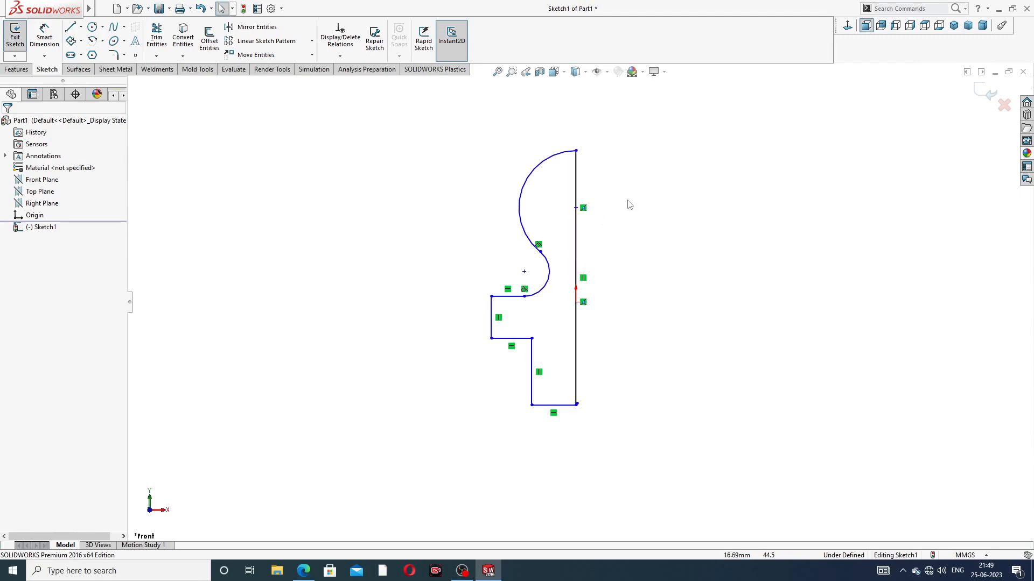
# Make the large arc's centre coincident with the origin.
pyautogui.click(577, 209)
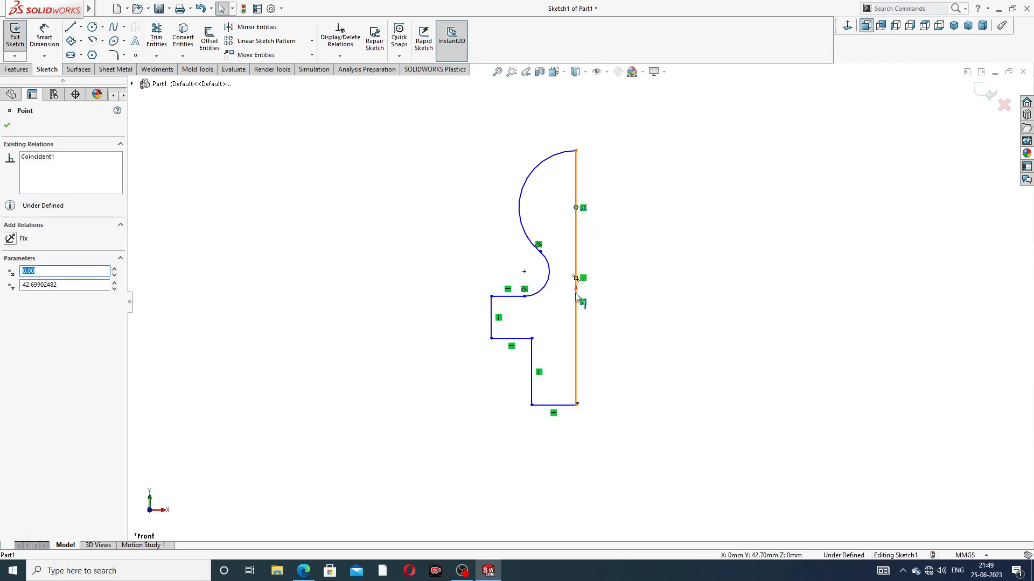
pyautogui.keyDown('ctrl'); pyautogui.click(576, 303); pyautogui.keyUp('ctrl')
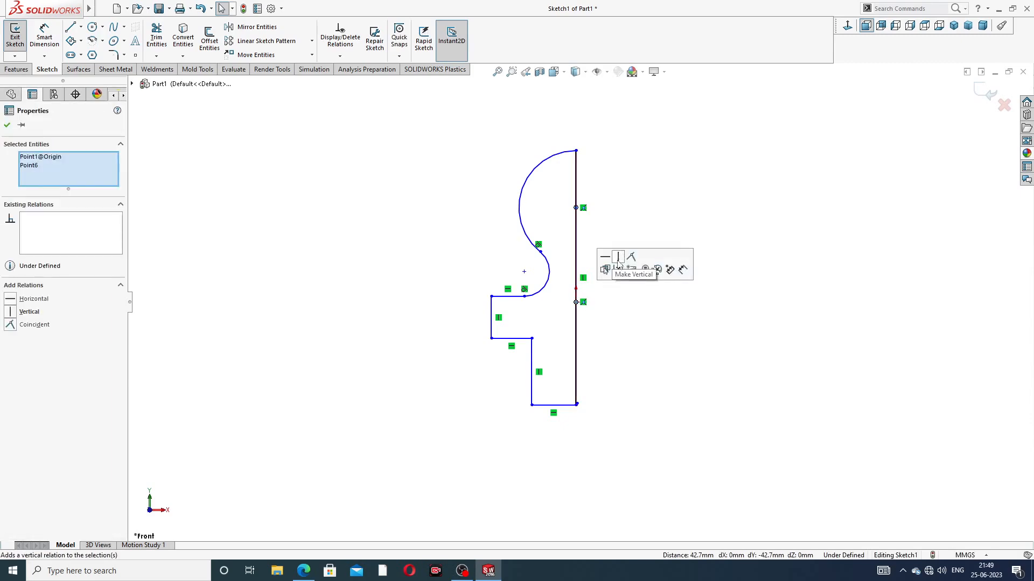
pyautogui.click(631, 257)
pyautogui.click(654, 225)
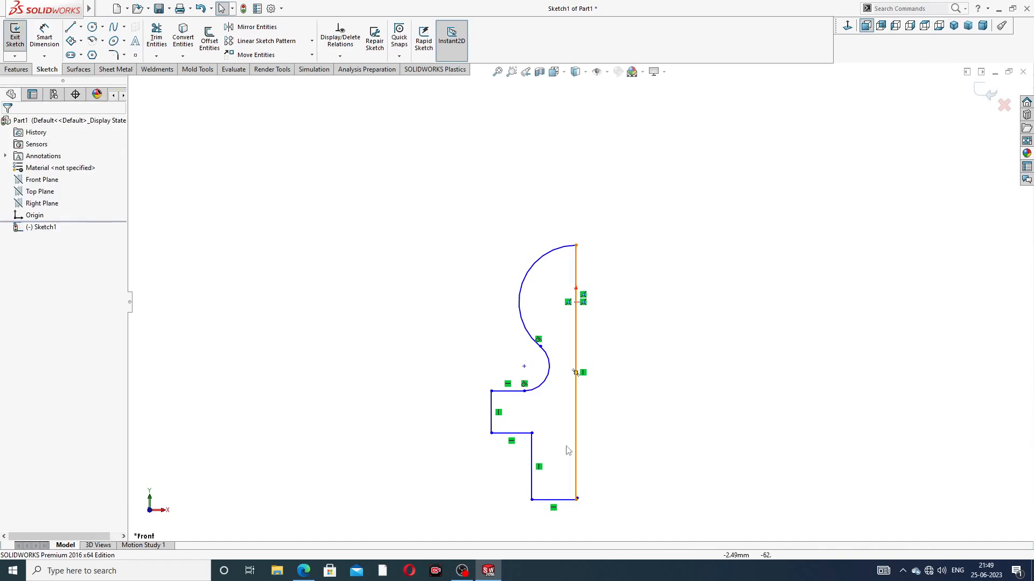
# Dimension the large arc's radius as 6 mm and the smaller tangent arc's radius as 2 mm.
pyautogui.scroll(-1, 562, 452)
pyautogui.scroll(1, 580, 302)
pyautogui.scroll(-1, 553, 450)
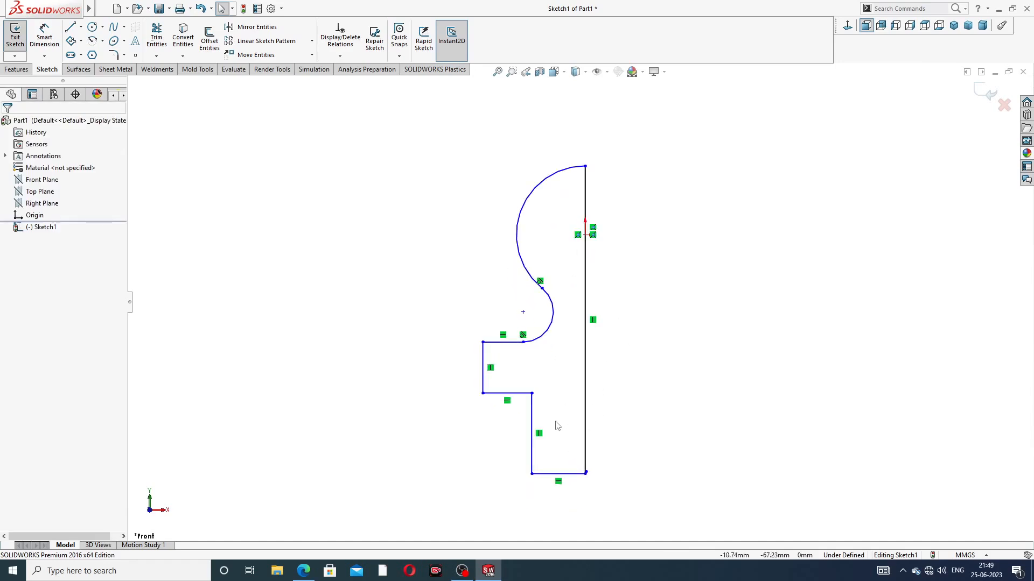
pyautogui.click(44, 37)
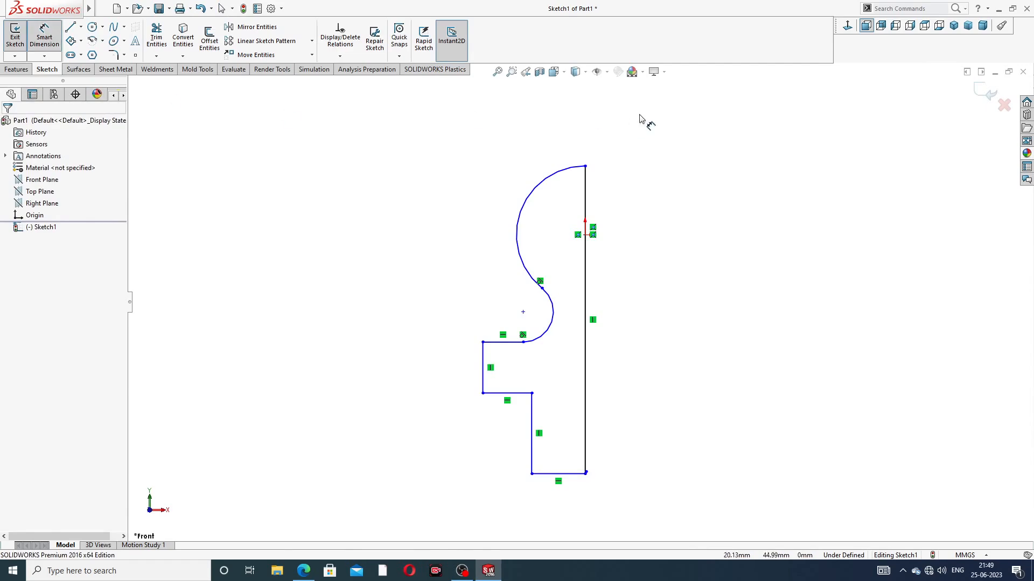
pyautogui.click(558, 177)
pyautogui.click(511, 158)
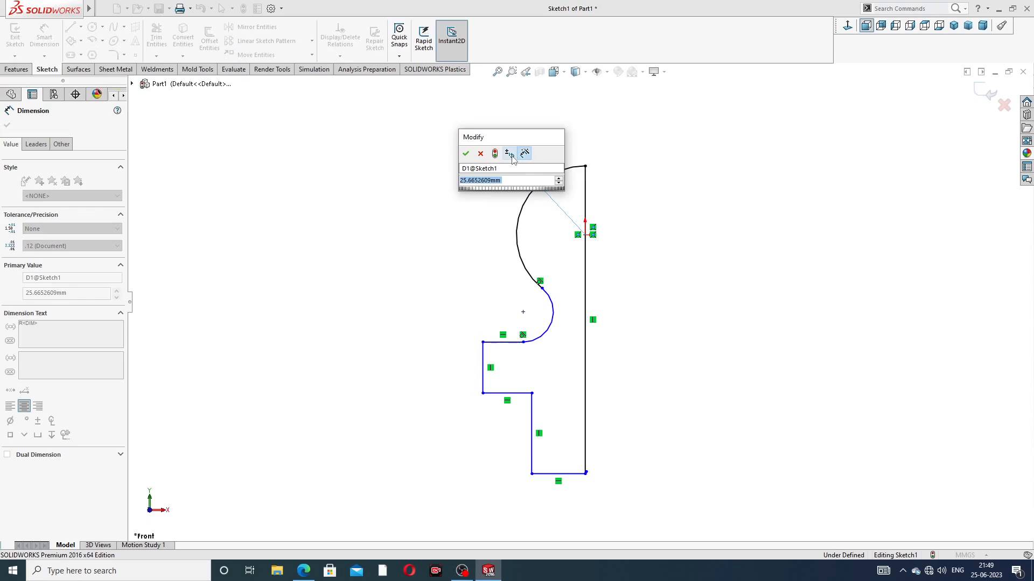
pyautogui.write('6')
pyautogui.press('Return')
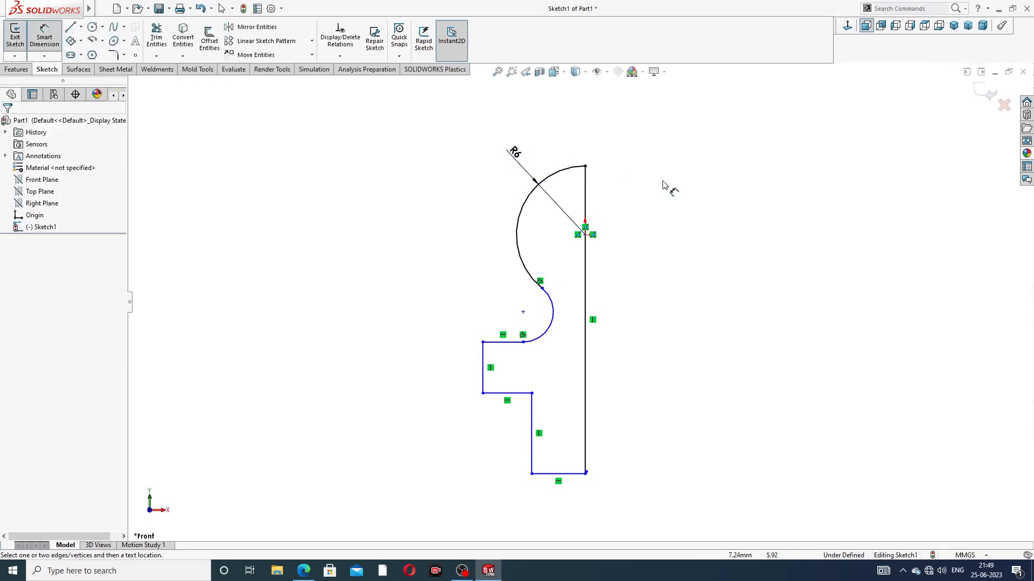
pyautogui.click(553, 319)
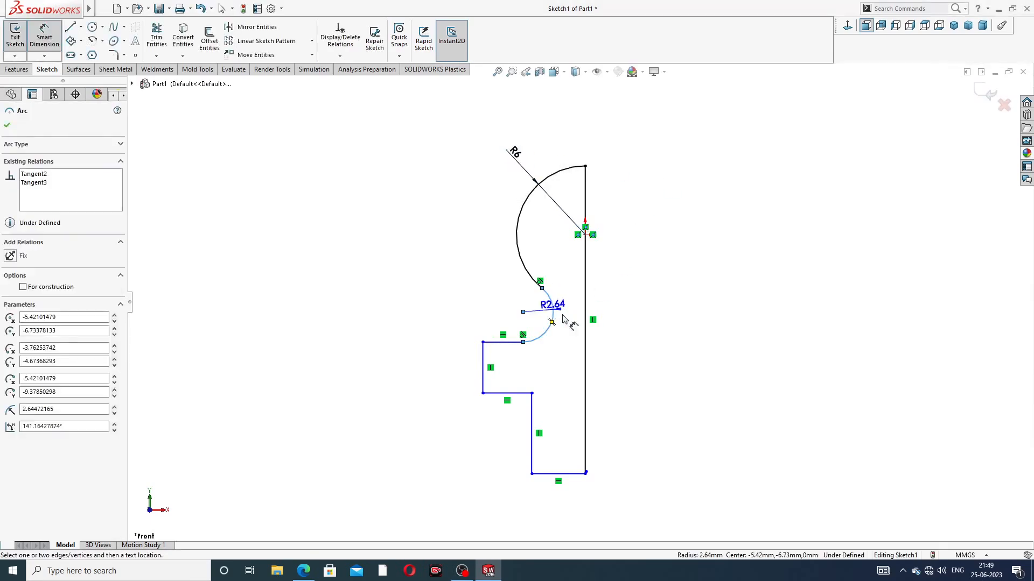
pyautogui.click(503, 297)
pyautogui.write('2')
pyautogui.press('Return')
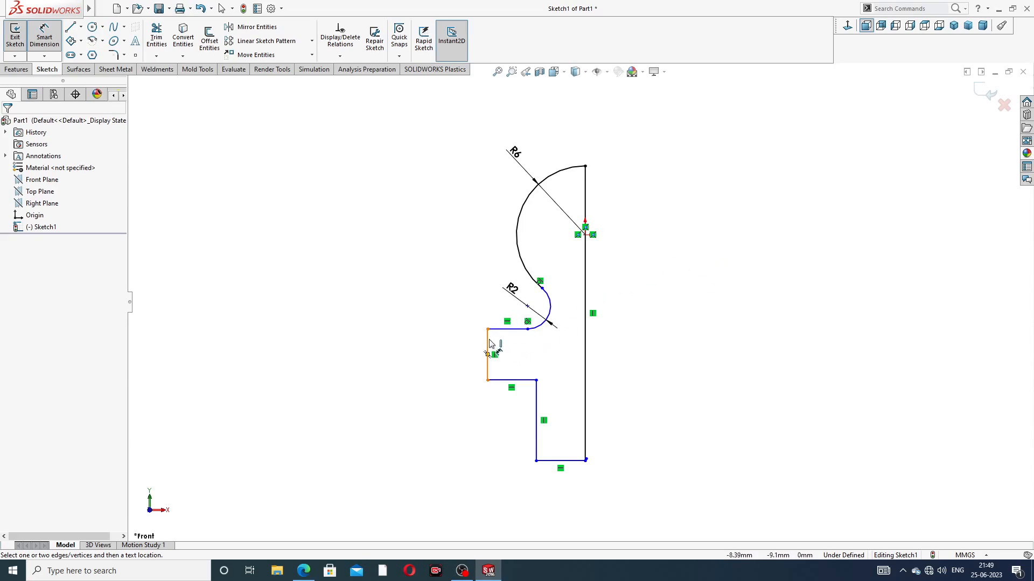
# Dimension the height of the flange's outer vertical edge as 4 mm.
pyautogui.click(490, 344)
pyautogui.click(456, 355)
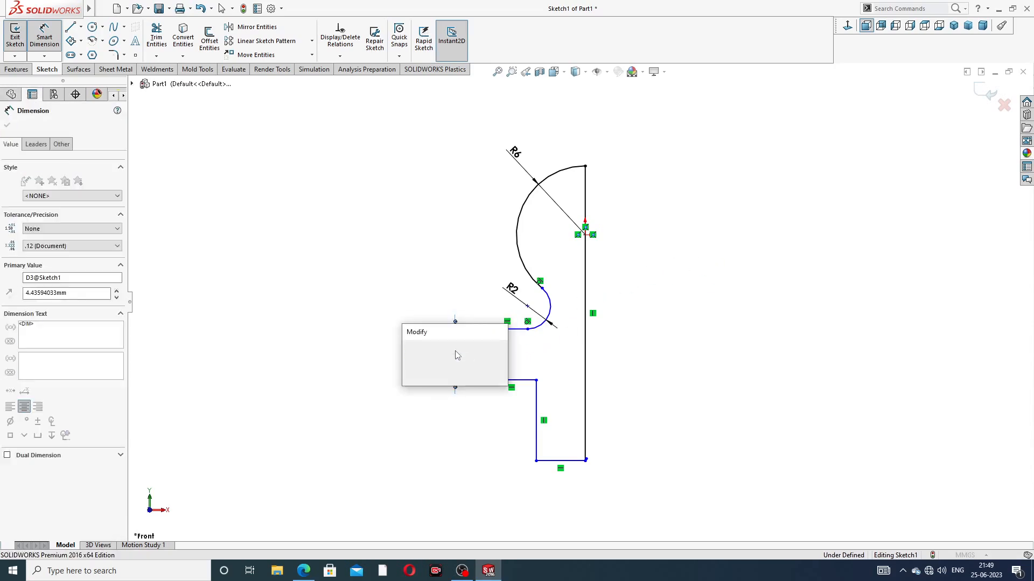
pyautogui.write('4')
pyautogui.press('Return')
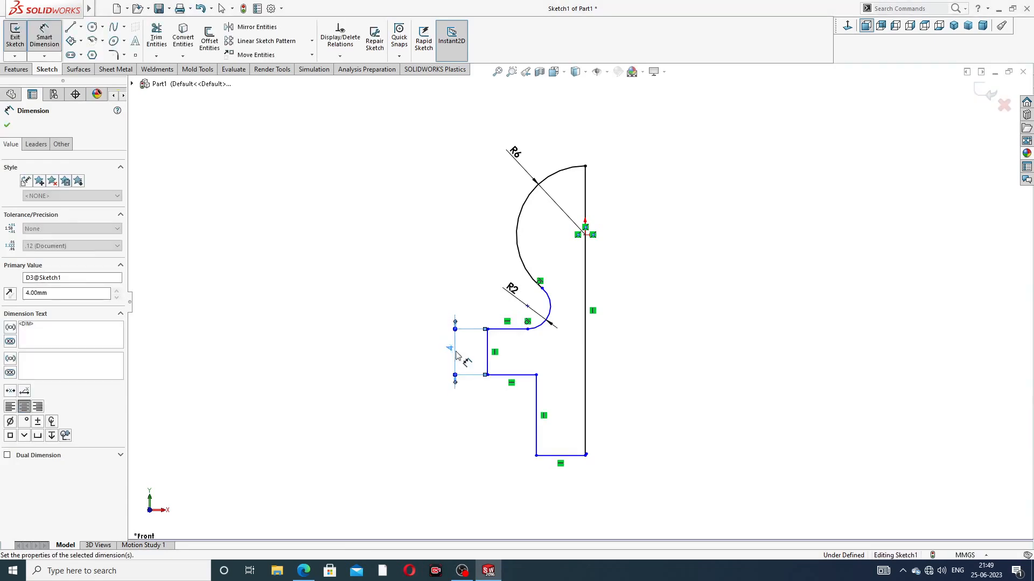
pyautogui.click(758, 300)
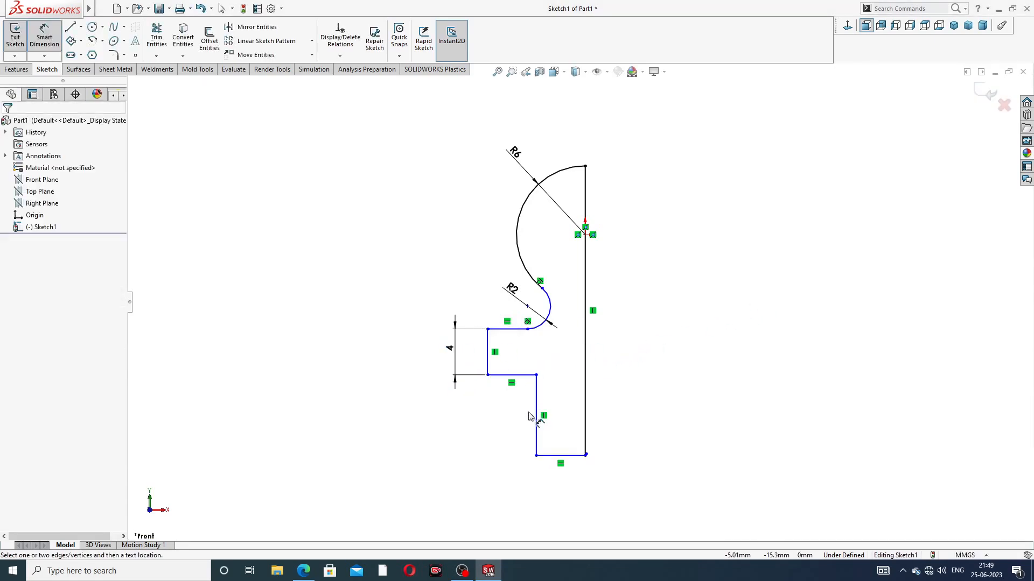
# Dimension the shank's lower horizontal line as 5 mm.
pyautogui.click(563, 456)
pyautogui.click(563, 489)
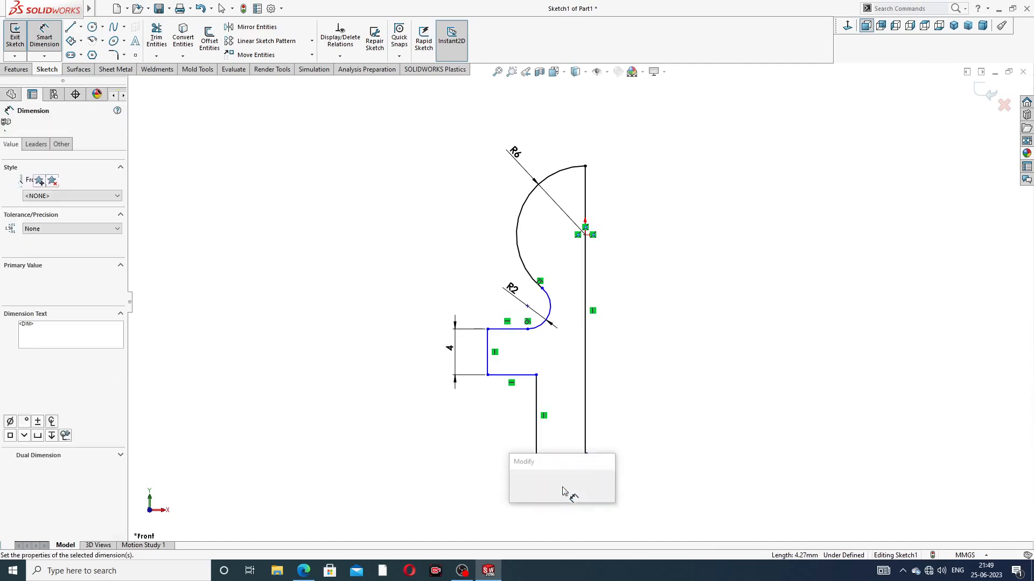
pyautogui.write('5')
pyautogui.press('Return')
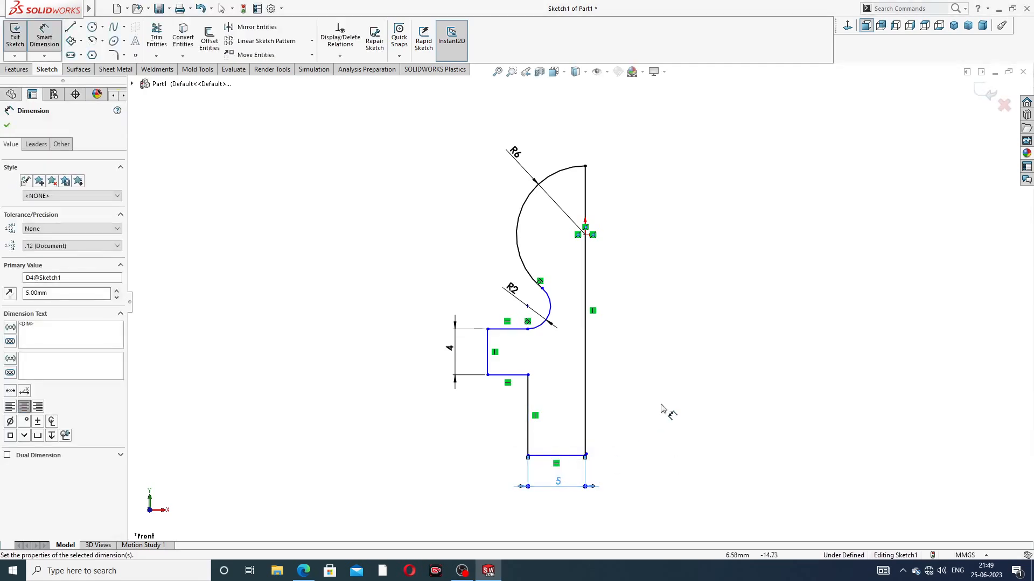
pyautogui.click(663, 410)
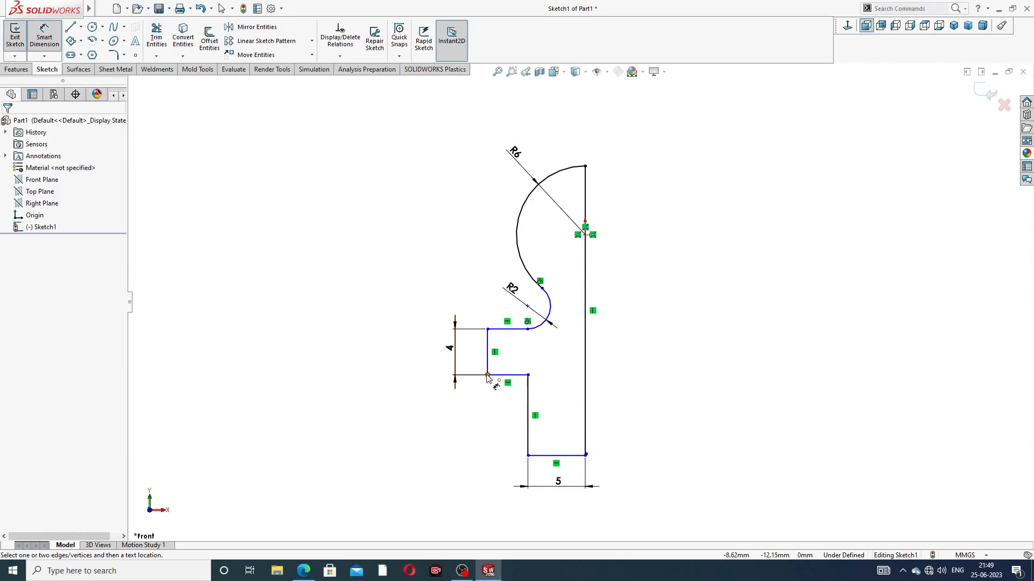
# Dimension the distance from the flange's outer lower corner to the vertical centre line as 8 mm.
pyautogui.click(487, 376)
pyautogui.click(585, 389)
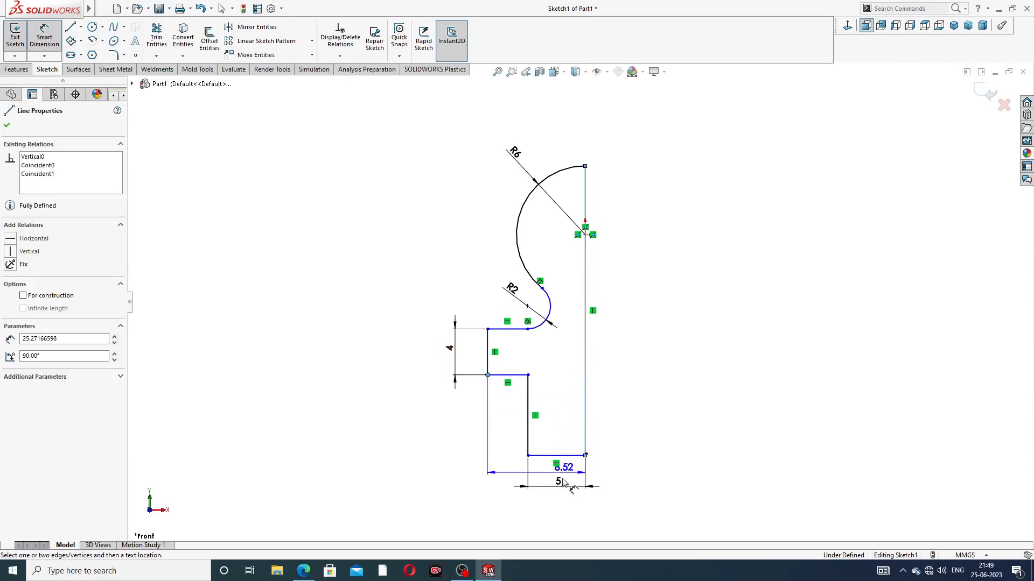
pyautogui.click(536, 515)
pyautogui.press('Return')
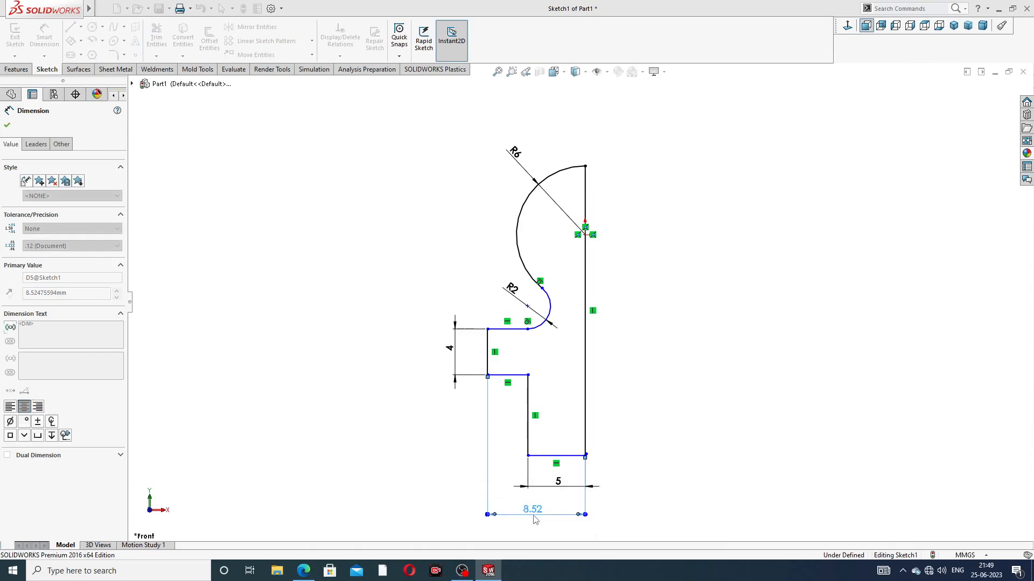
pyautogui.write('8')
pyautogui.press('Return')
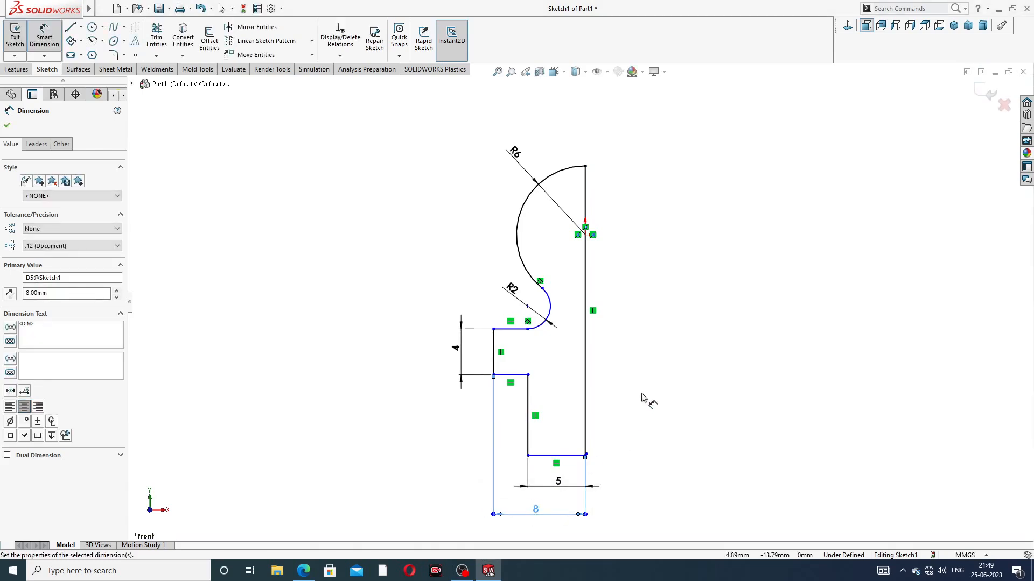
# Dimension the horizontal distance between the R2 arc's centre and the vertical centre line.
pyautogui.click(528, 306)
pyautogui.click(586, 308)
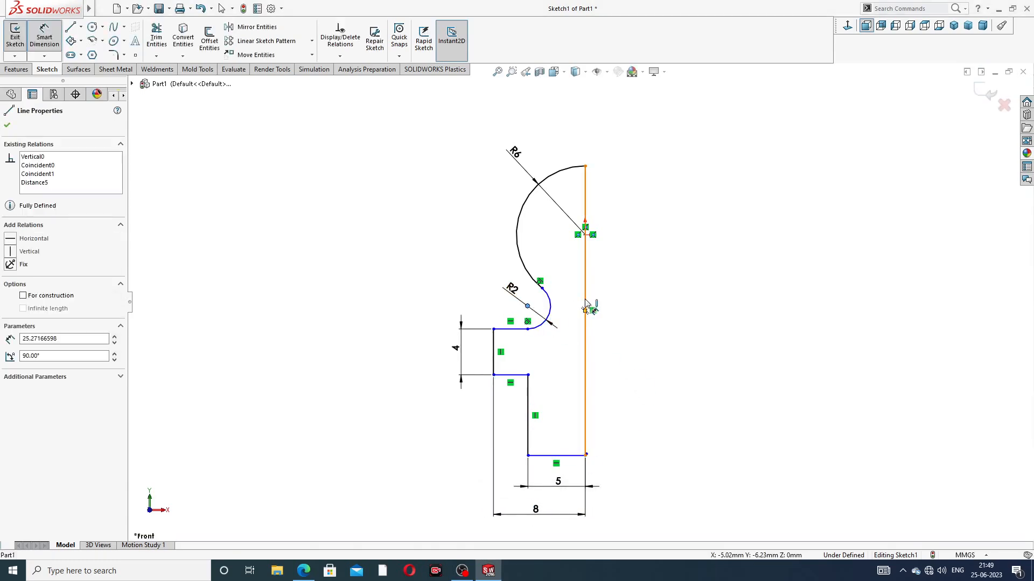
# Dimension the horizontal distance from the R2 arc's centre to the long vertical line as 6 mm and finish dimensioning.
pyautogui.click(560, 352)
pyautogui.press('Return')
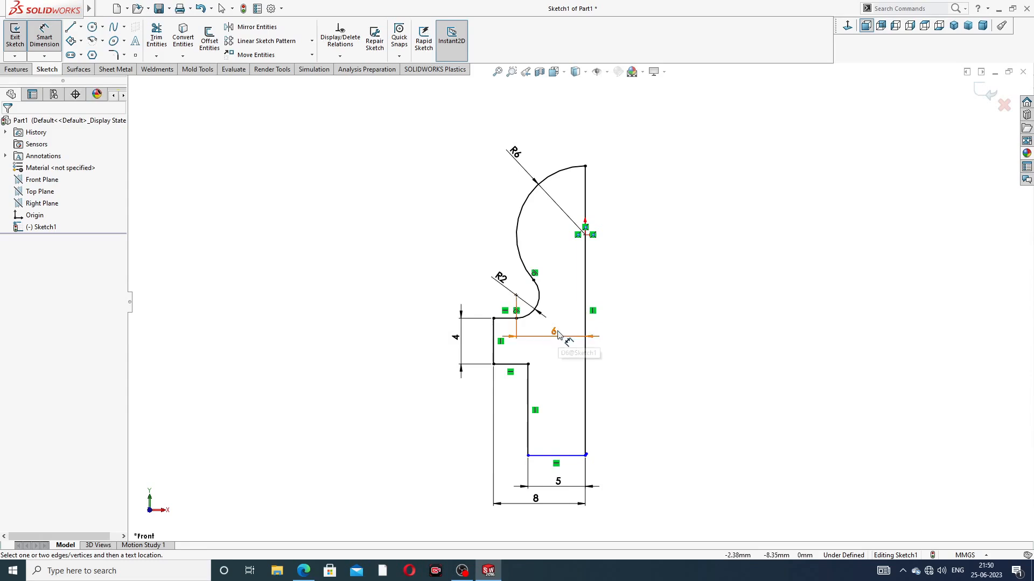
pyautogui.moveTo(554, 331); pyautogui.dragTo(552, 337)
pyautogui.click(639, 318)
pyautogui.scroll(2, 612, 363)
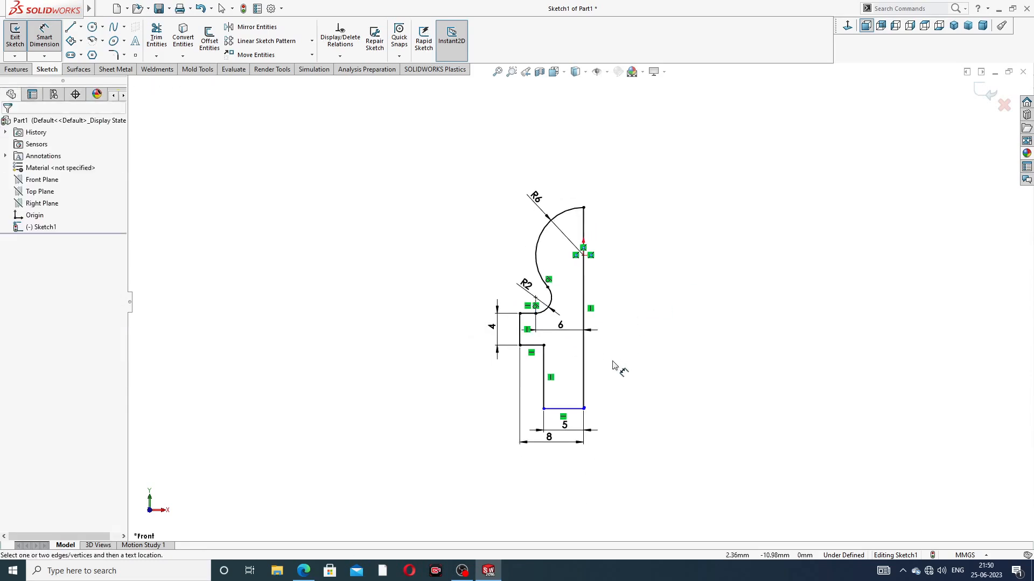
pyautogui.scroll(-2, 574, 441)
pyautogui.rightClick(646, 355)
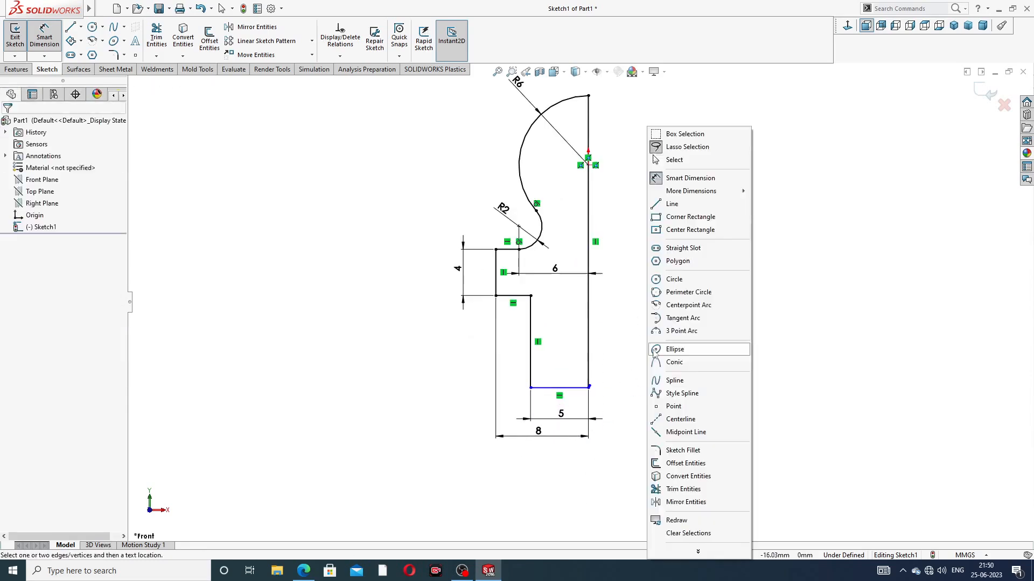
pyautogui.click(689, 160)
# Delete the stray short line projecting from the profile's lower corner on the long vertical line.
pyautogui.scroll(-6, 574, 416)
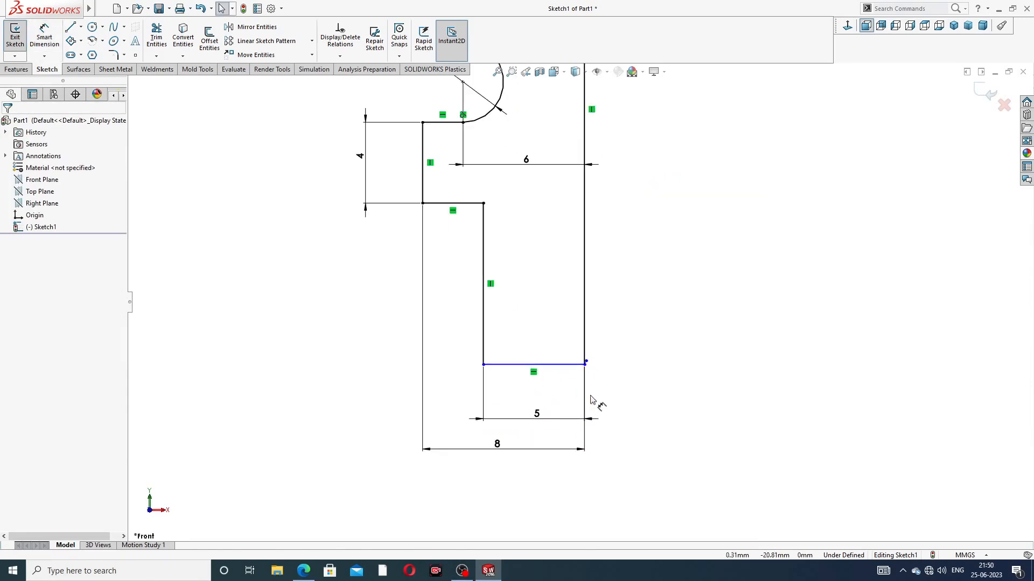
pyautogui.moveTo(608, 367)
pyautogui.mouseDown()
pyautogui.moveTo(628, 381)
pyautogui.moveTo(618, 384)
pyautogui.mouseUp()
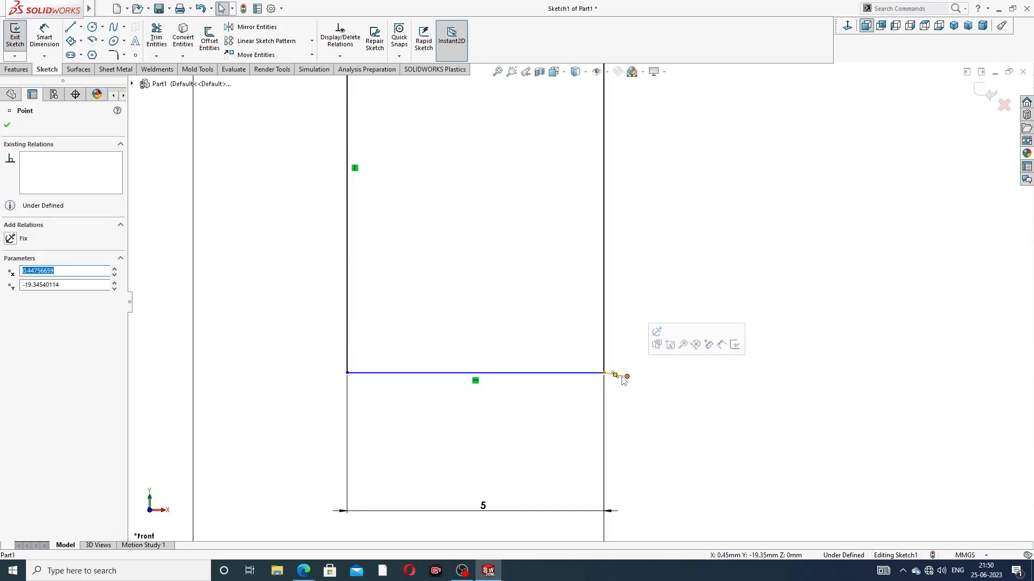
pyautogui.click(620, 375)
pyautogui.press('Delete')
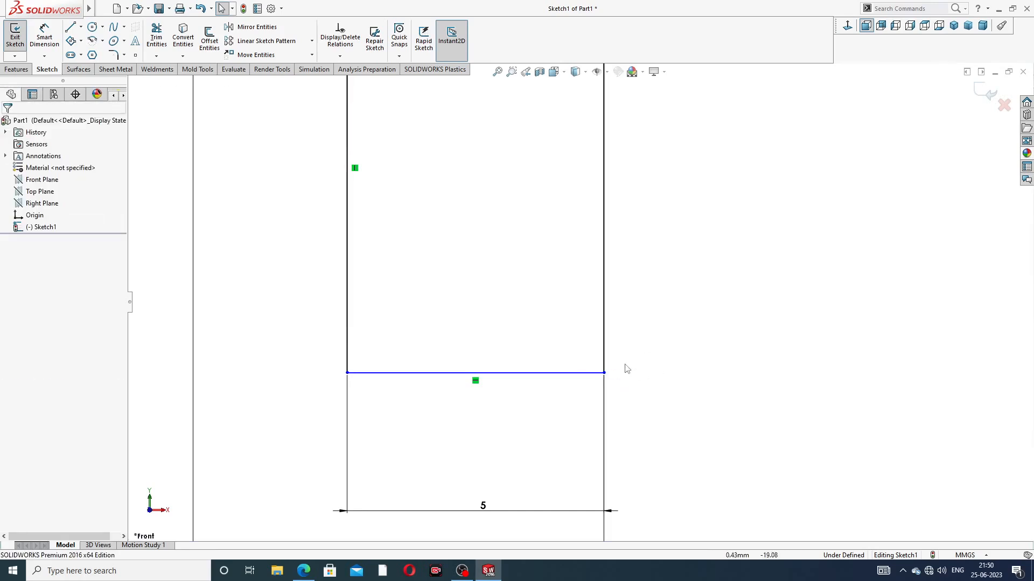
# Examine the corner where the bottom line meets the long vertical line and check both lines' properties.
pyautogui.scroll(1, 592, 362)
pyautogui.click(576, 362)
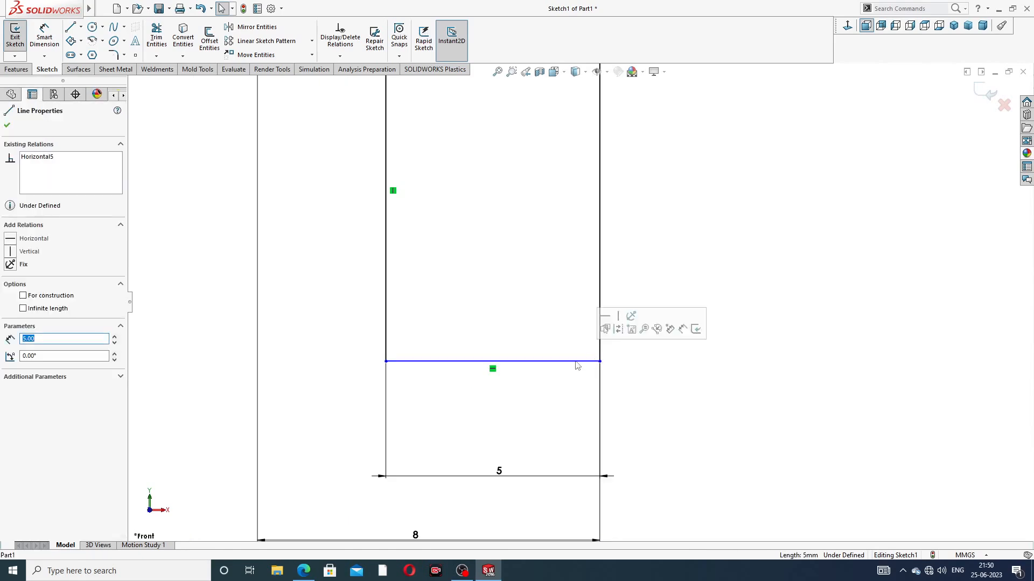
pyautogui.click(632, 284)
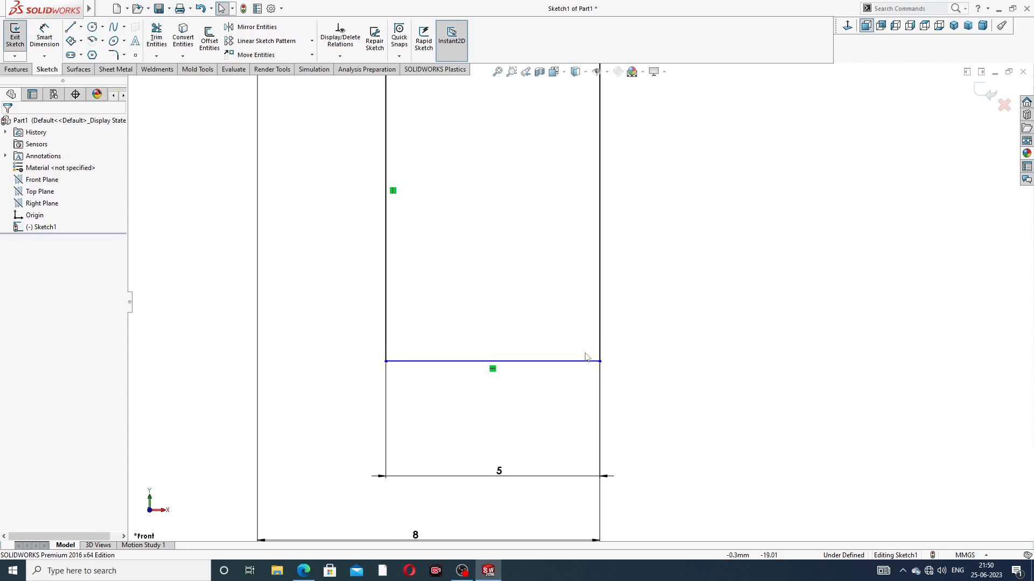
pyautogui.scroll(-5, 589, 361)
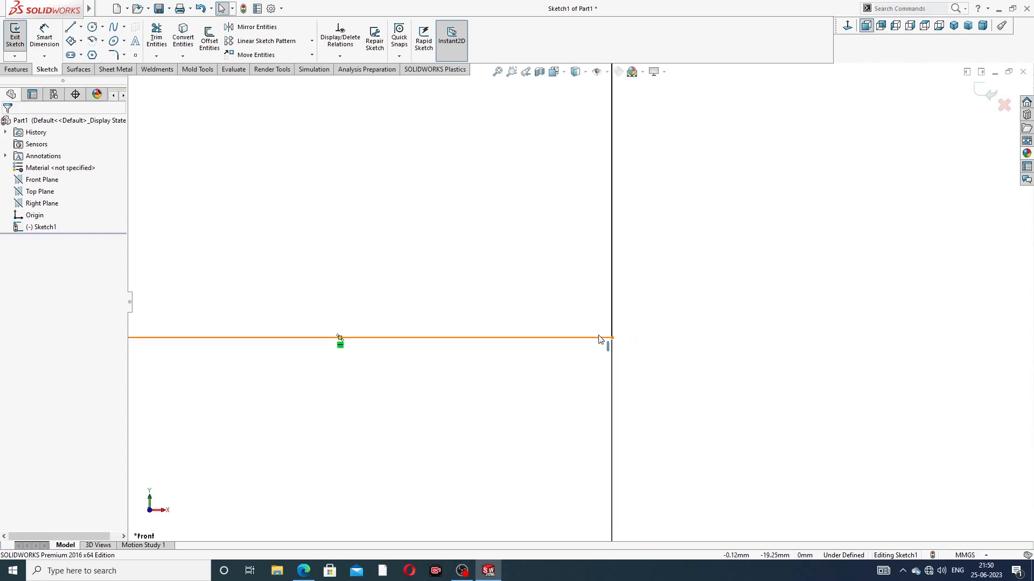
pyautogui.click(602, 338)
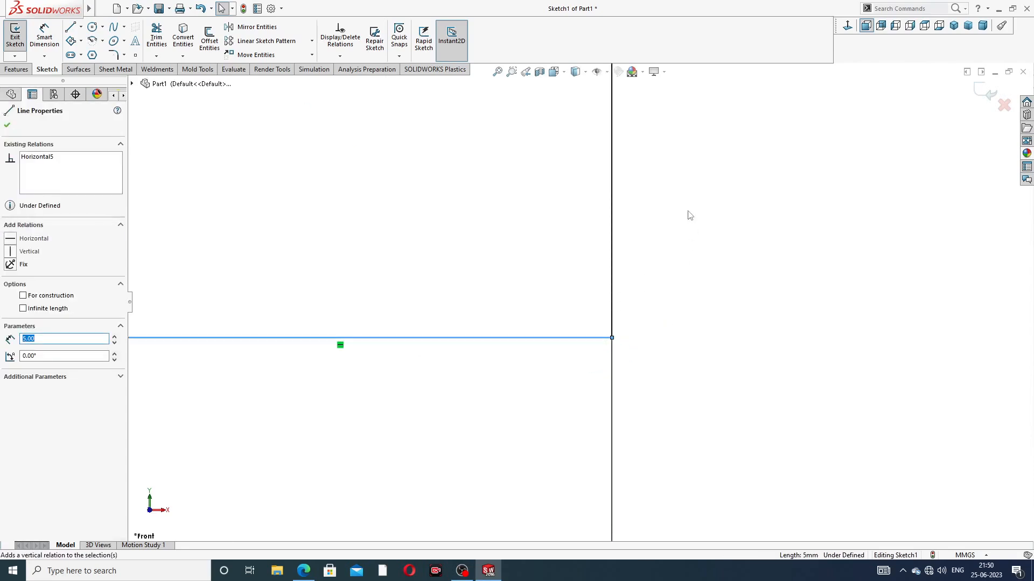
pyautogui.scroll(10, 684, 215)
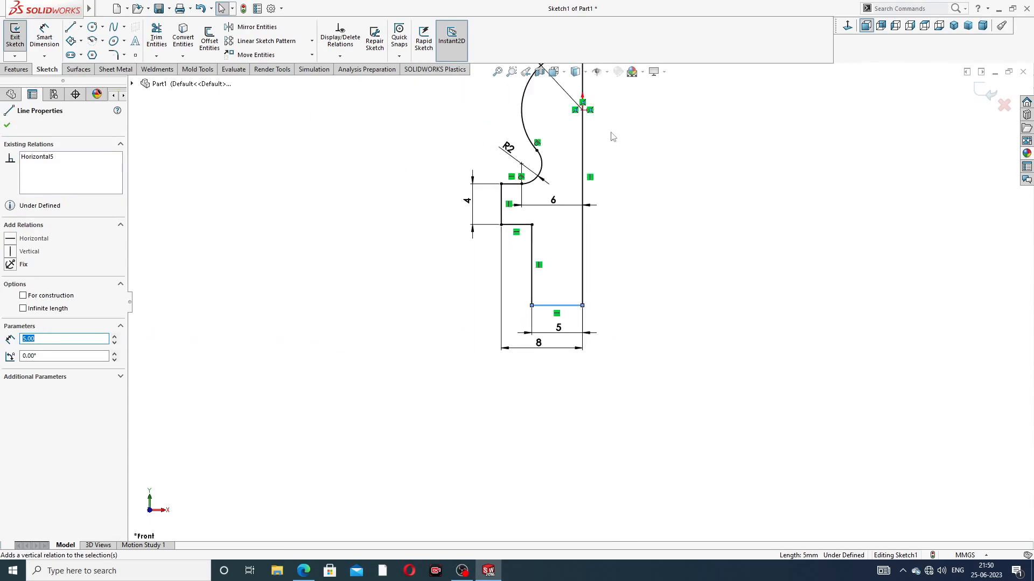
pyautogui.scroll(-2, 593, 188)
pyautogui.click(644, 217)
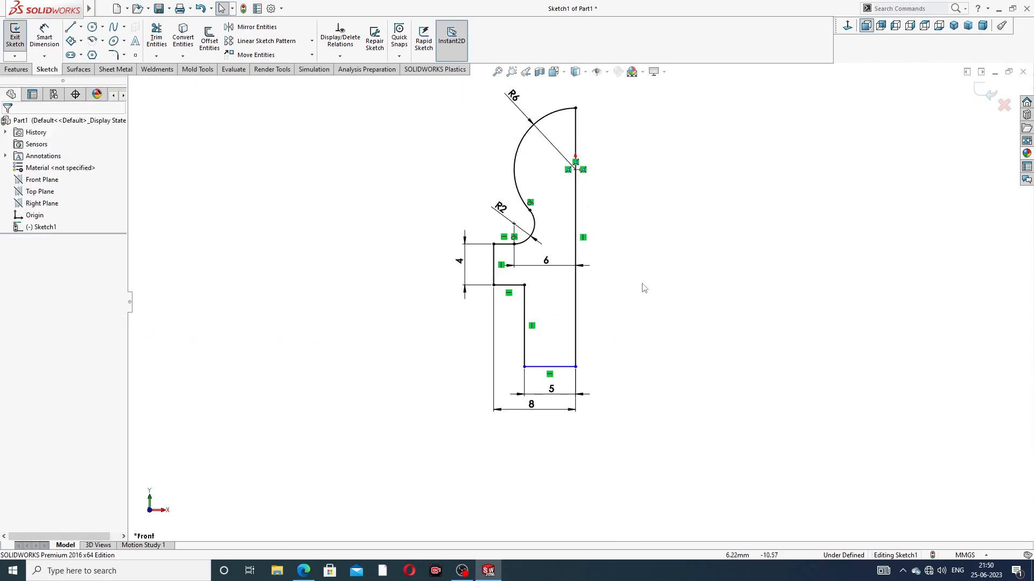
pyautogui.click(576, 240)
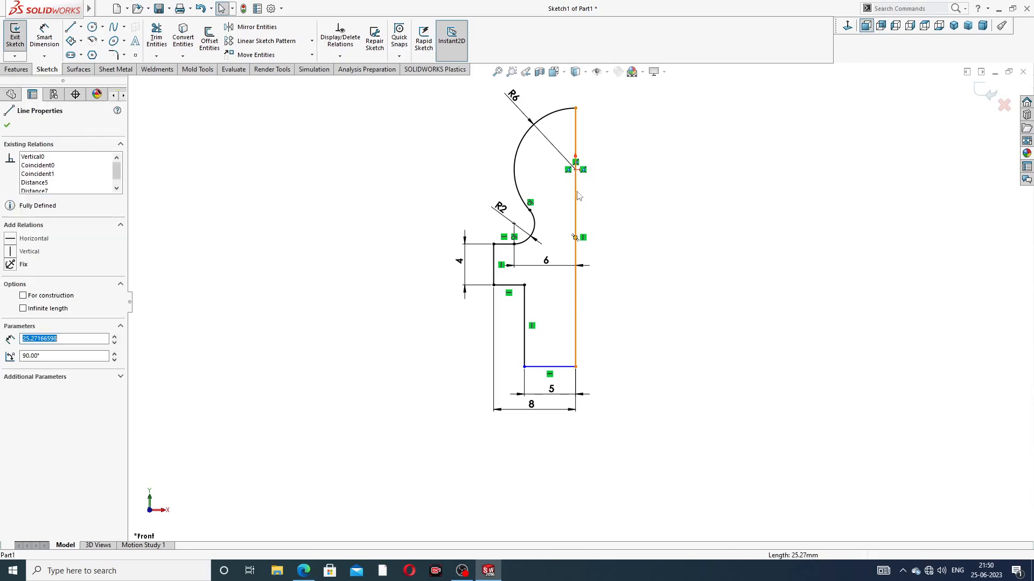
pyautogui.click(635, 259)
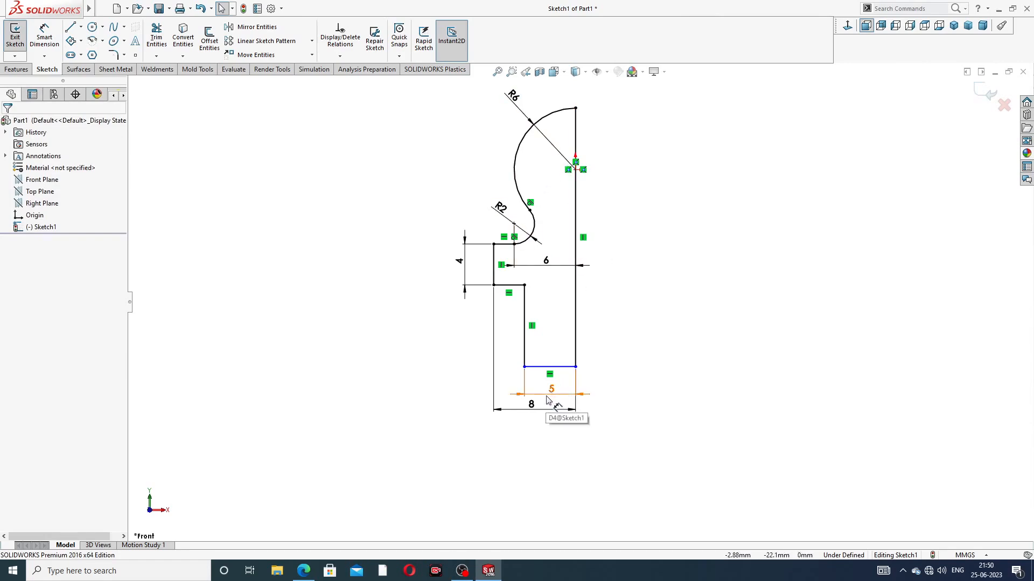
# Rearrange the 5 mm and 8 mm dimensions below the profile so they are clearly spaced.
pyautogui.moveTo(548, 391); pyautogui.dragTo(532, 423)
pyautogui.click(627, 341)
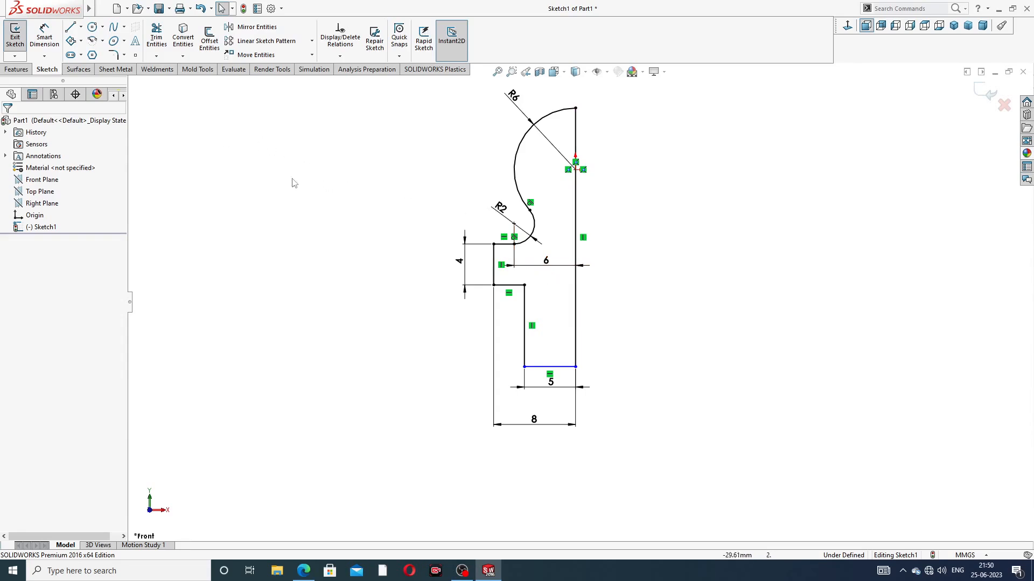
pyautogui.moveTo(550, 382); pyautogui.dragTo(550, 391)
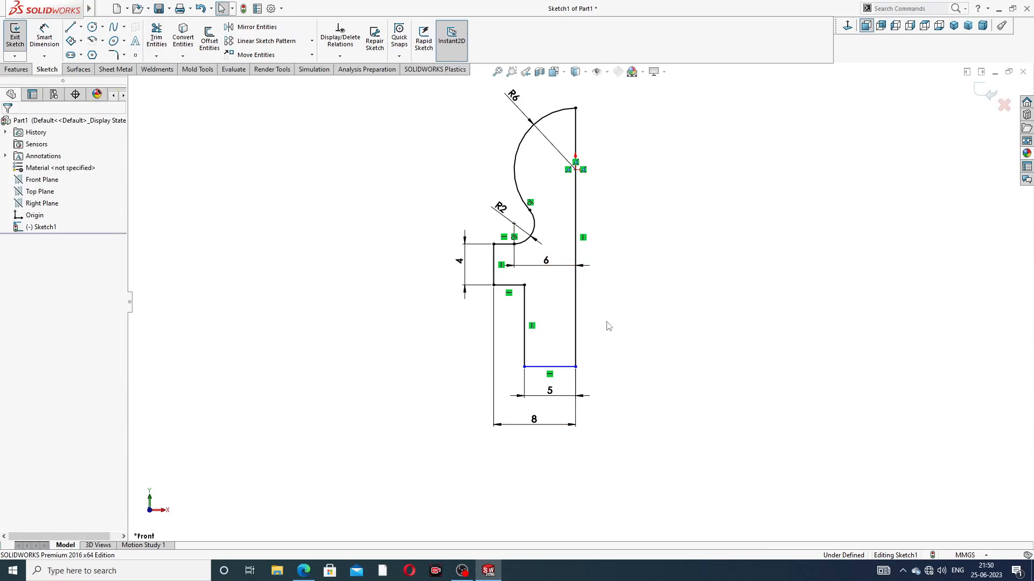
# Revolve the profile 360 degrees about its long vertical line to create the solid body.
pyautogui.click(17, 70)
pyautogui.click(52, 41)
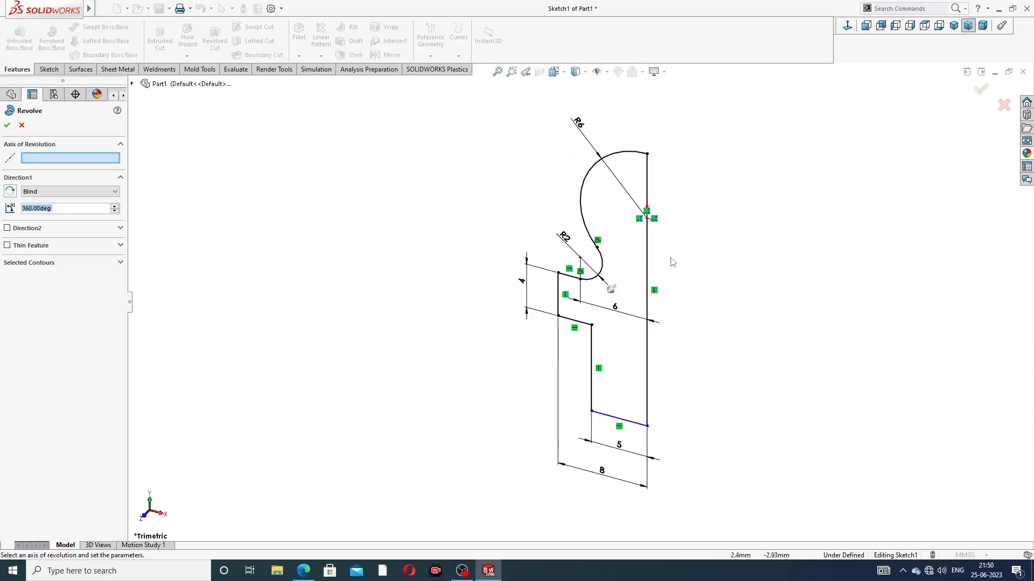
pyautogui.click(649, 253)
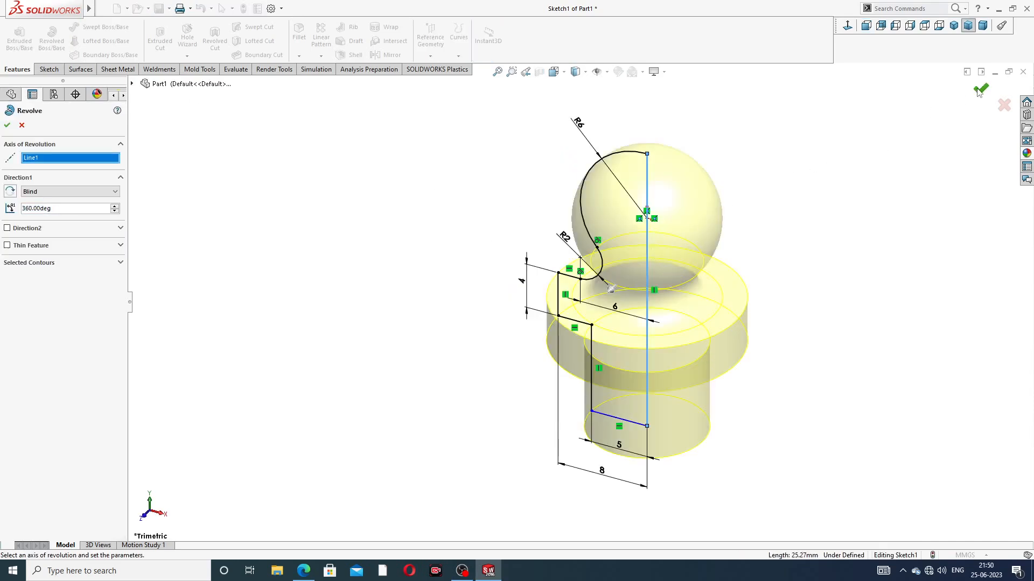
pyautogui.click(979, 91)
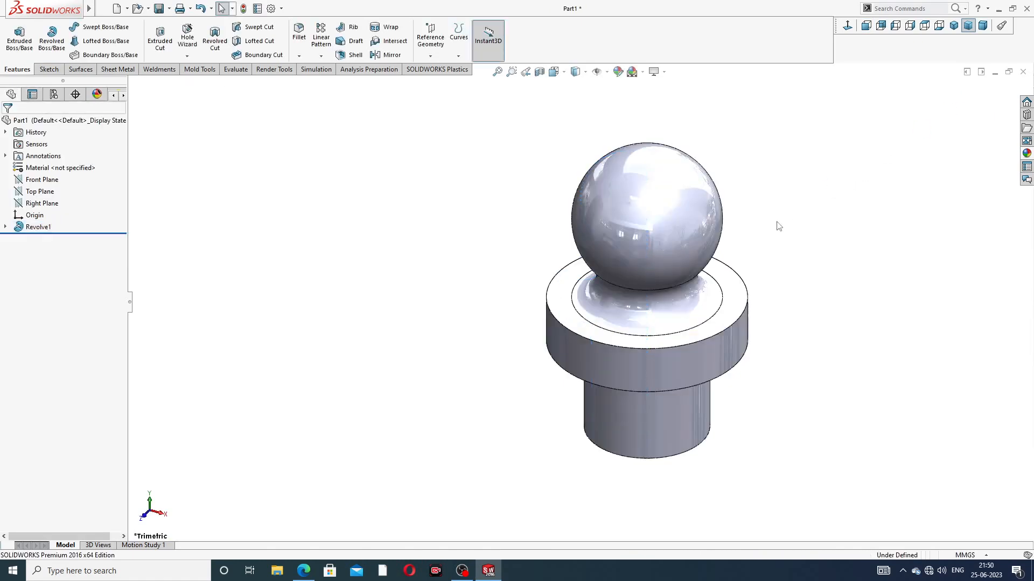
# Start a new sketch on the flat ring-shaped top face of the flange.
pyautogui.moveTo(778, 225); pyautogui.dragTo(786, 178, button='middle')
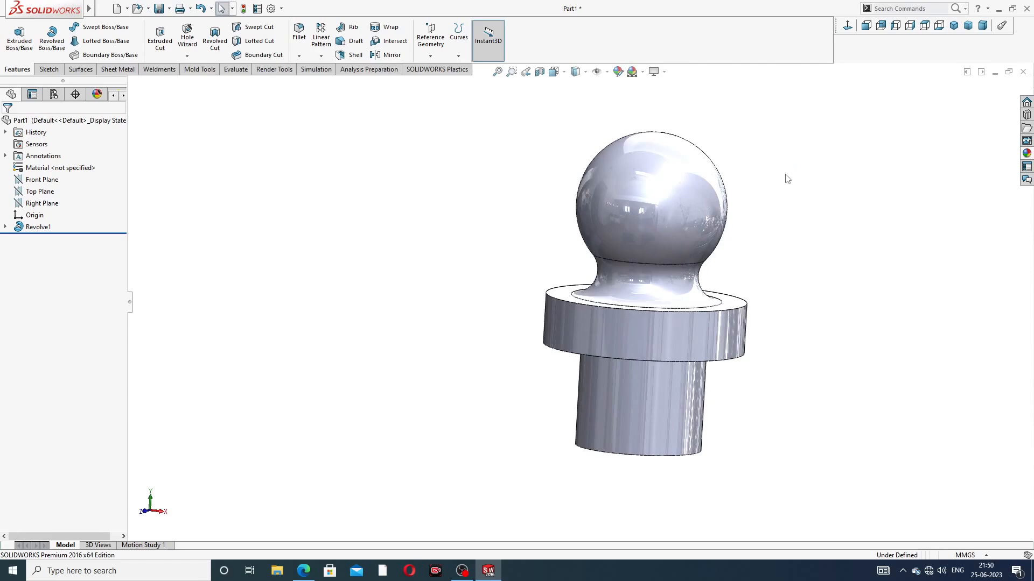
pyautogui.scroll(3, 778, 194)
pyautogui.moveTo(770, 212); pyautogui.dragTo(737, 270, button='middle')
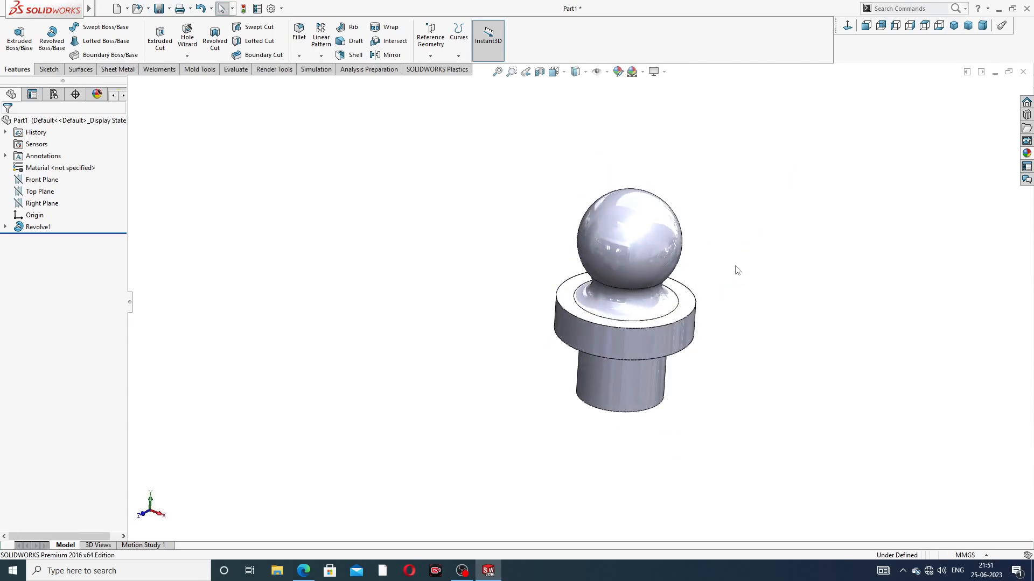
pyautogui.click(303, 570)
pyautogui.click(695, 302)
pyautogui.click(730, 265)
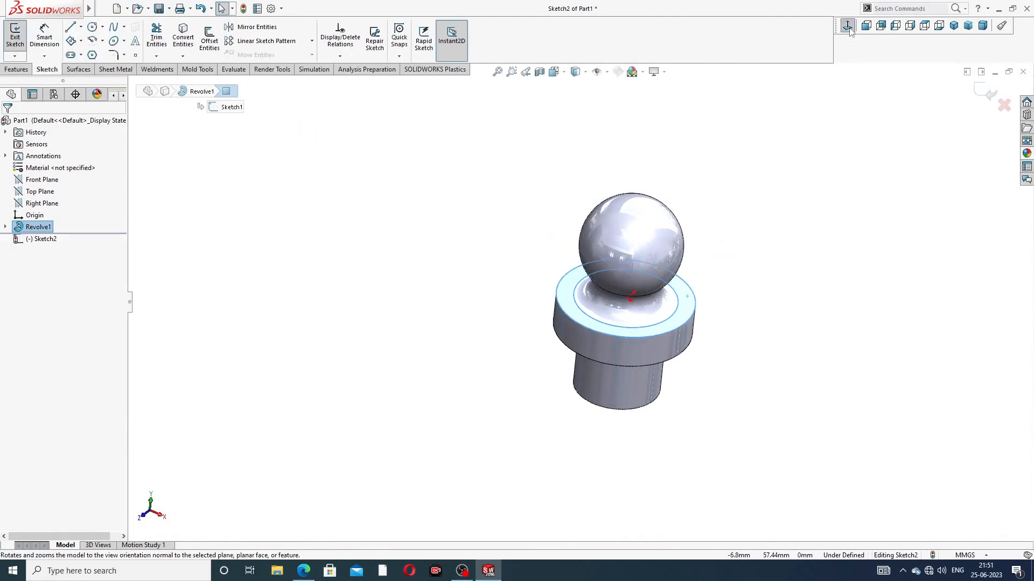
# Sketch a six-sided polygon centred on the origin, about 14.6 mm across flats, over the flange face.
pyautogui.click(92, 54)
pyautogui.click(580, 302)
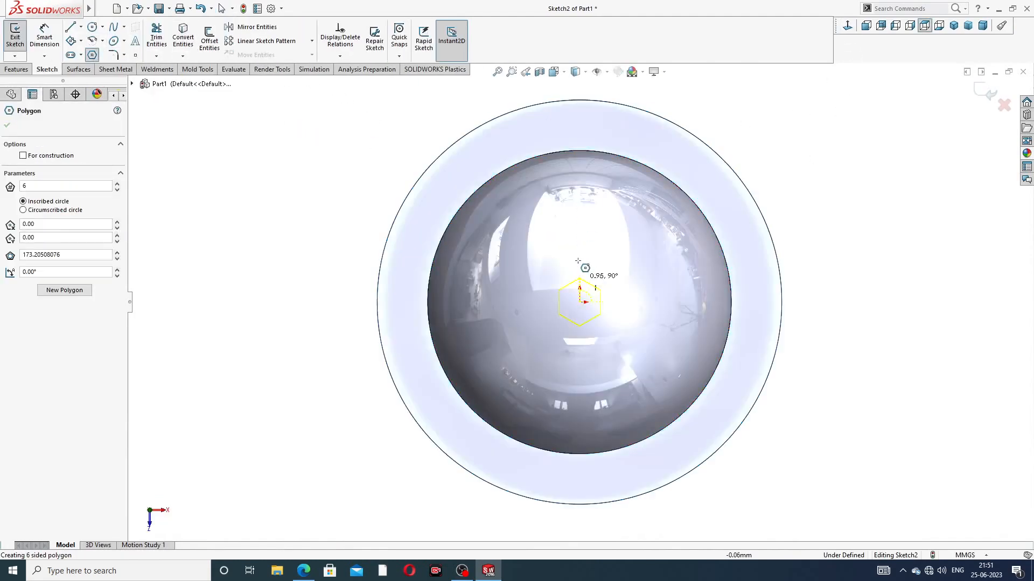
pyautogui.click(627, 95)
pyautogui.rightClick(714, 80)
pyautogui.click(737, 119)
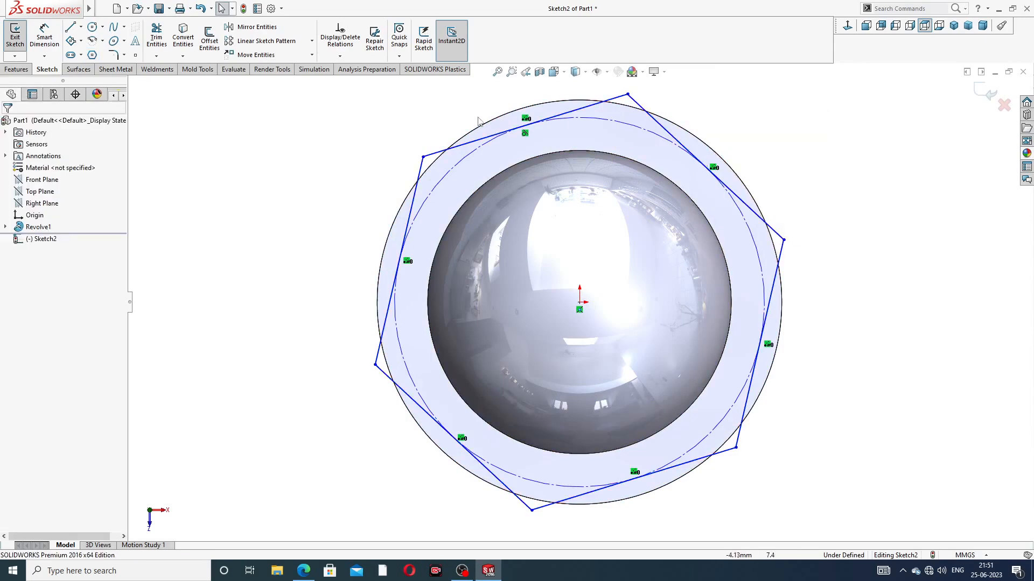
# Sketch a circle centred on the origin around the hexagon, about 19.1 mm in diameter.
pyautogui.press('z')
pyautogui.click(92, 27)
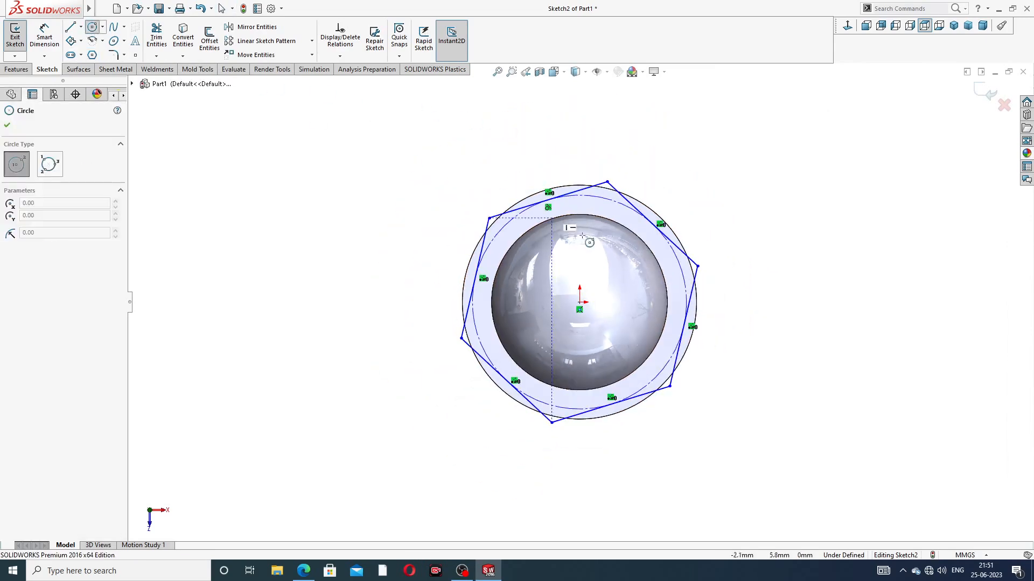
pyautogui.click(579, 303)
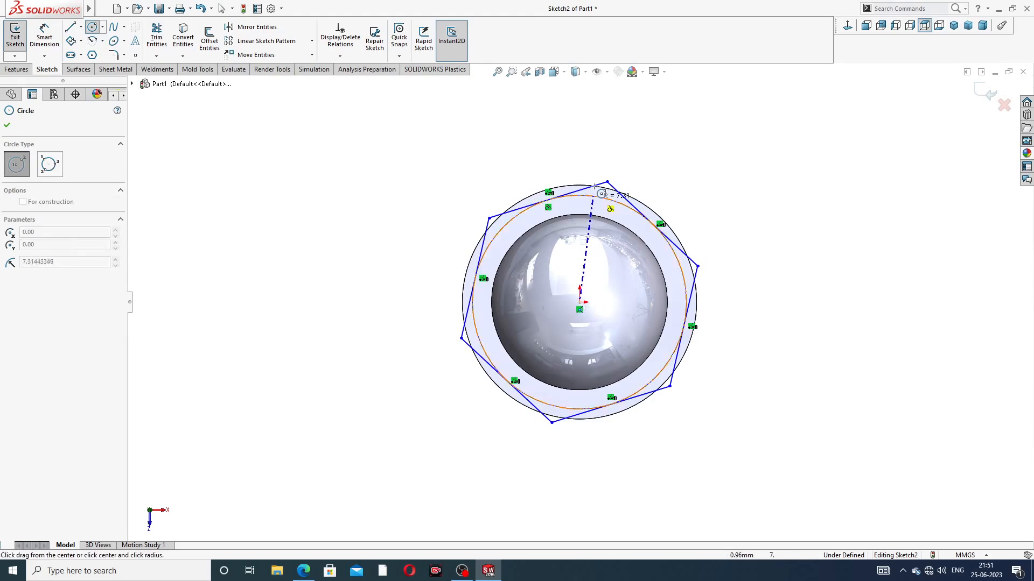
pyautogui.click(607, 167)
pyautogui.rightClick(643, 146)
pyautogui.click(663, 150)
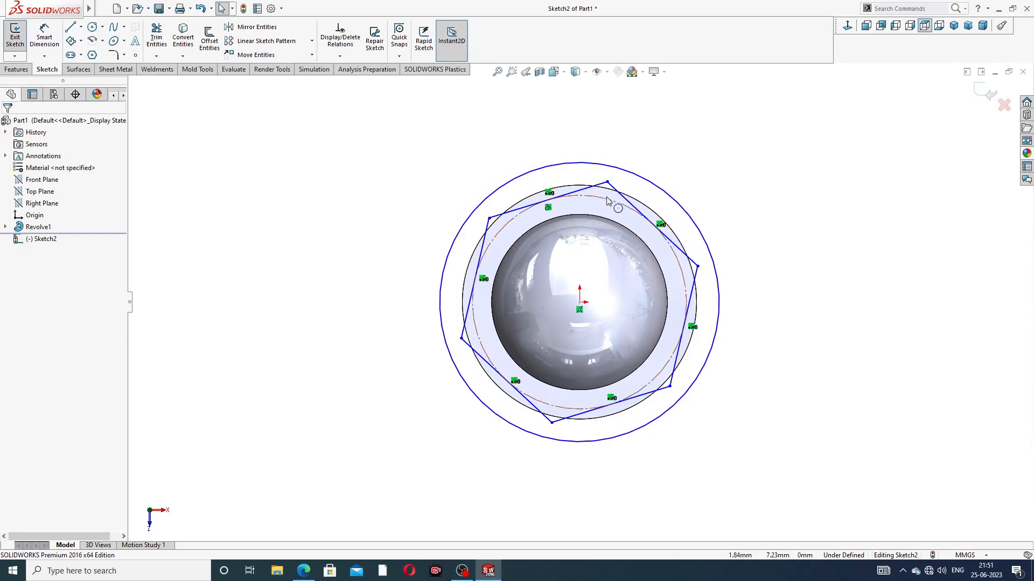
# Add a vertical relation to one side of the hexagon to fix its rotation.
pyautogui.click(484, 249)
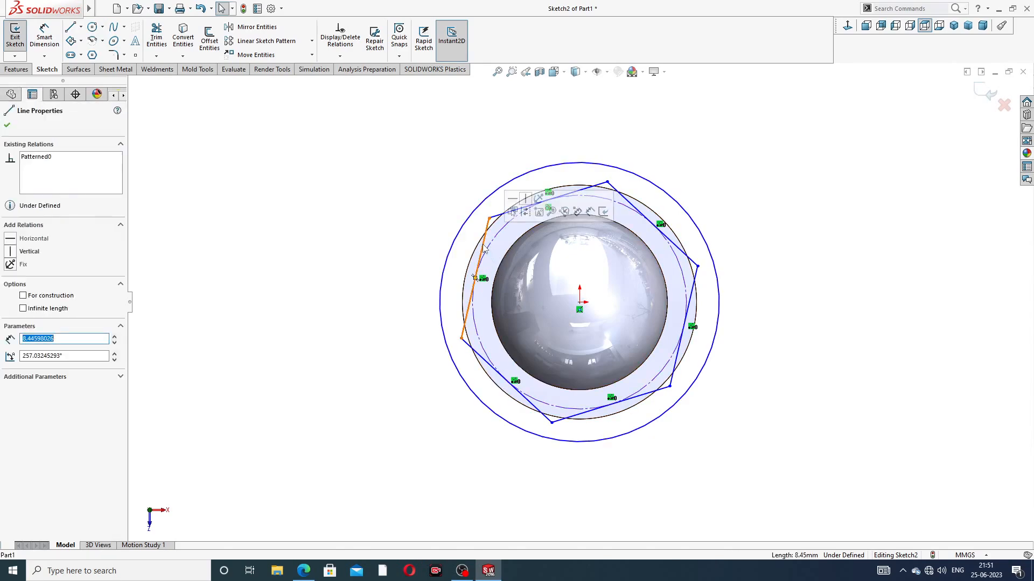
pyautogui.click(525, 208)
pyautogui.click(681, 169)
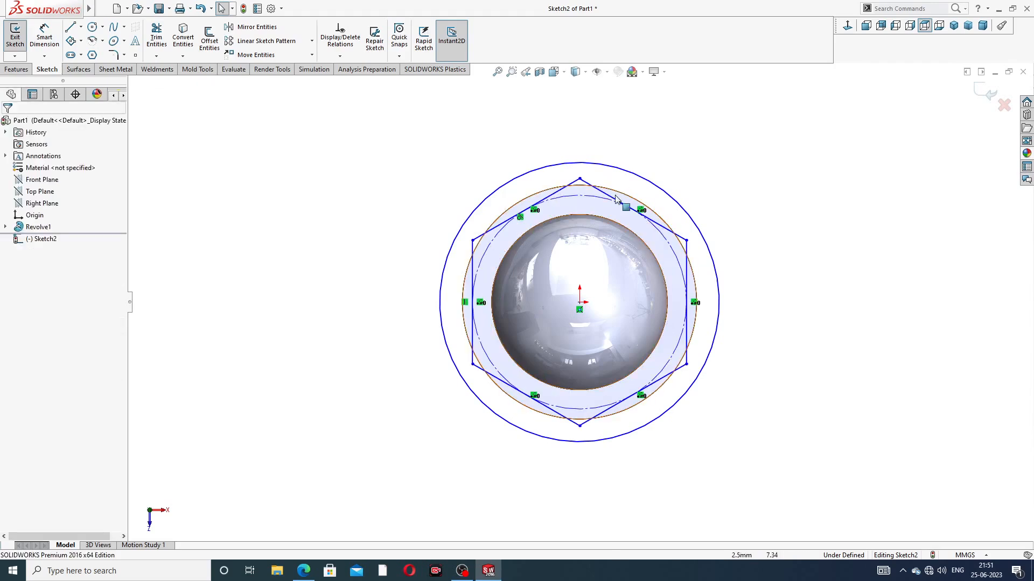
# Dimension the hexagon's width between its two vertical sides as 14.3 mm.
pyautogui.click(44, 37)
pyautogui.click(474, 241)
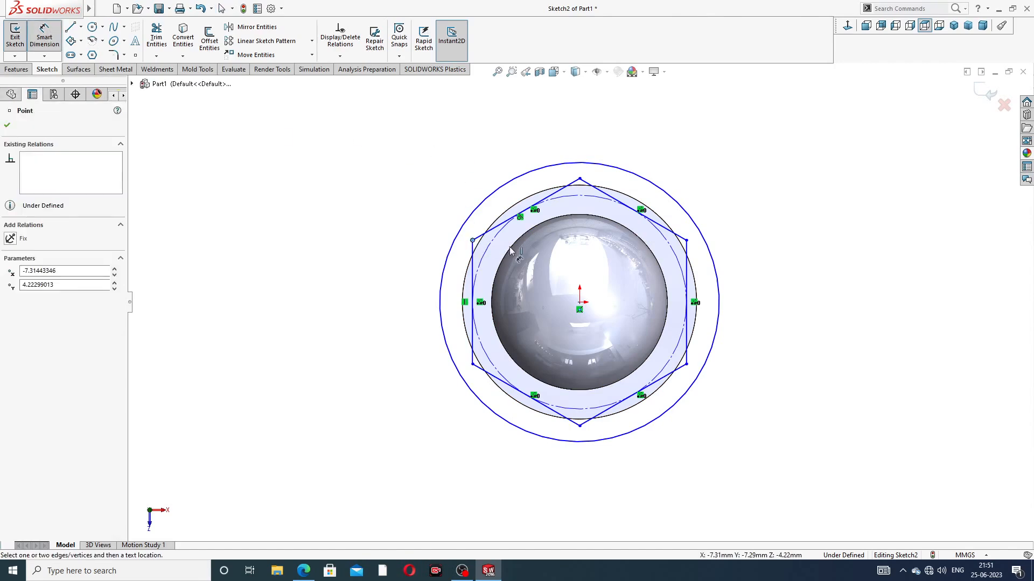
pyautogui.click(687, 241)
pyautogui.click(599, 137)
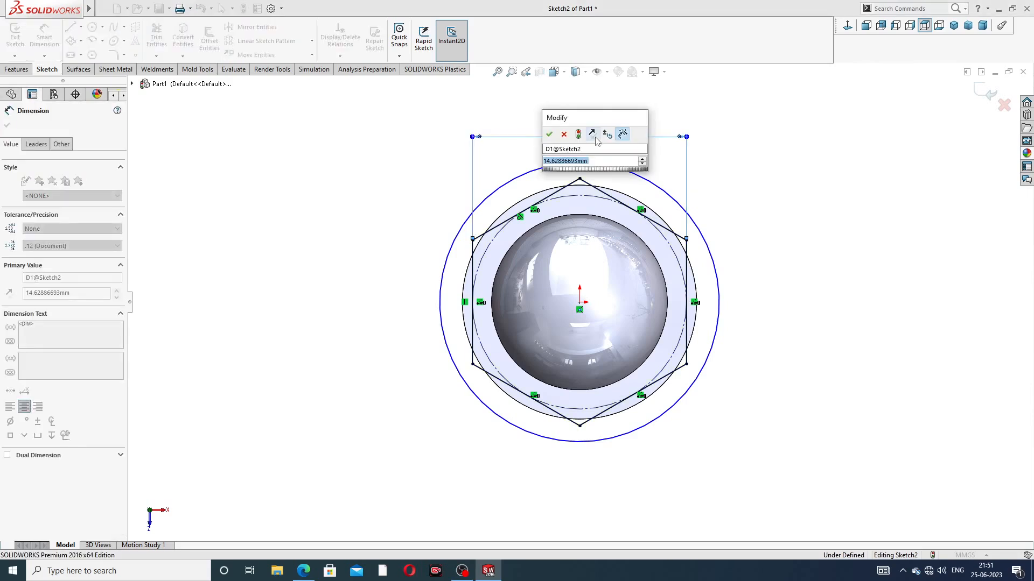
pyautogui.write('14.')
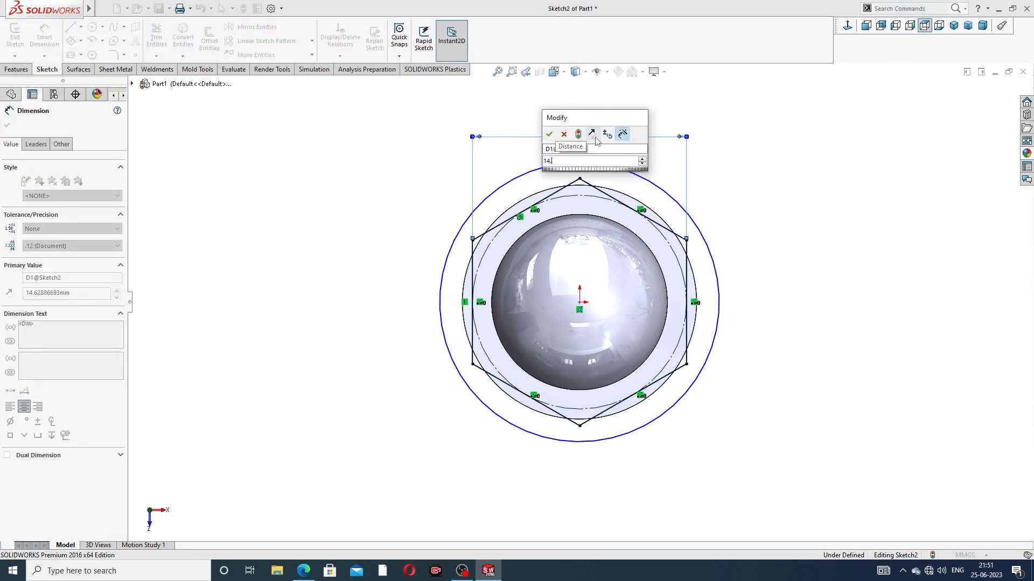
pyautogui.write('3')
pyautogui.press('Return')
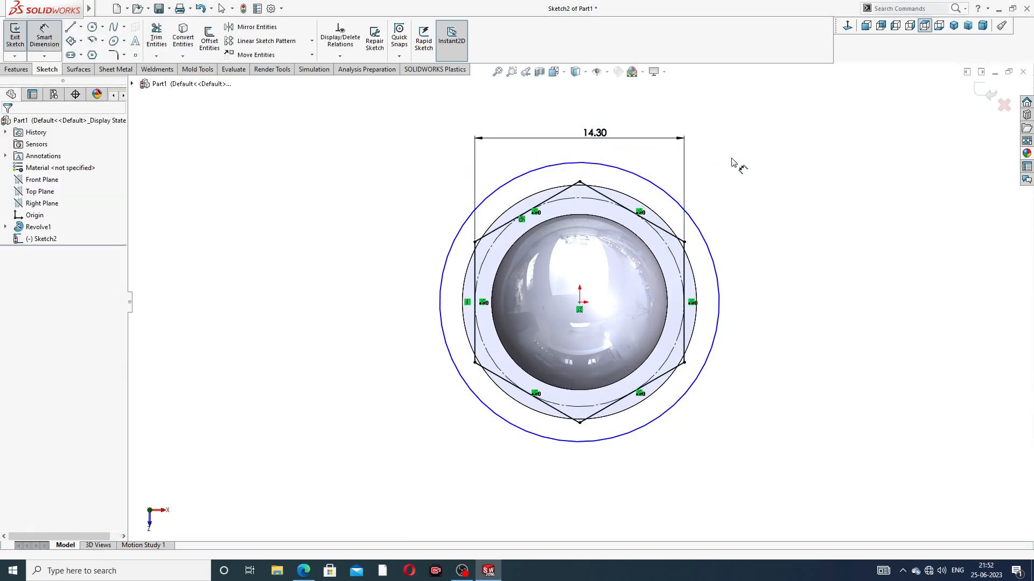
# Dimension the diameter of the circle around the hexagon as 18 mm.
pyautogui.click(648, 178)
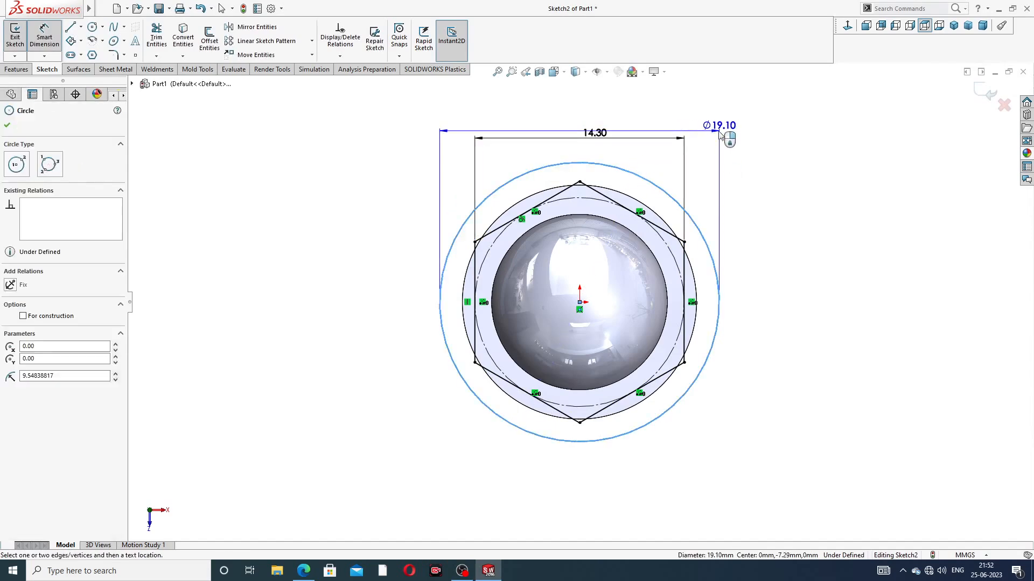
pyautogui.click(733, 148)
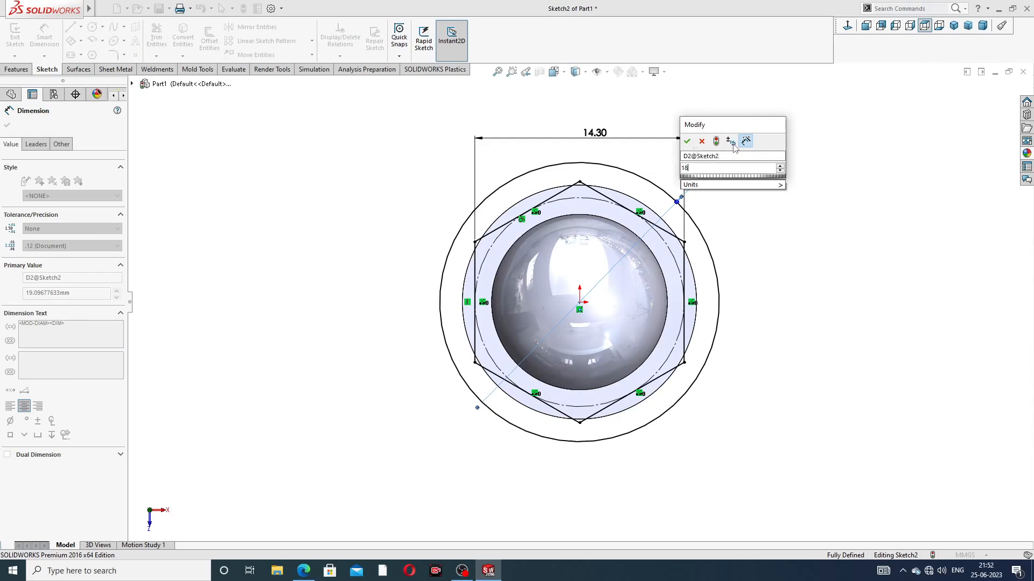
pyautogui.press('Return')
pyautogui.rightClick(778, 159)
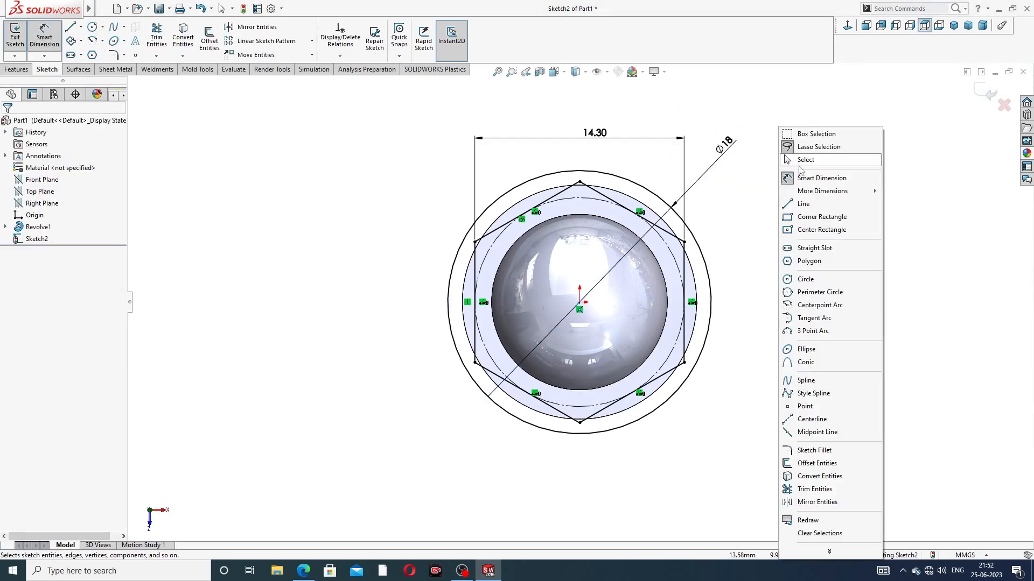
pyautogui.click(814, 168)
# Inspect the hexagon's corners inside the circle and check the value of its width dimension.
pyautogui.scroll(-3, 592, 199)
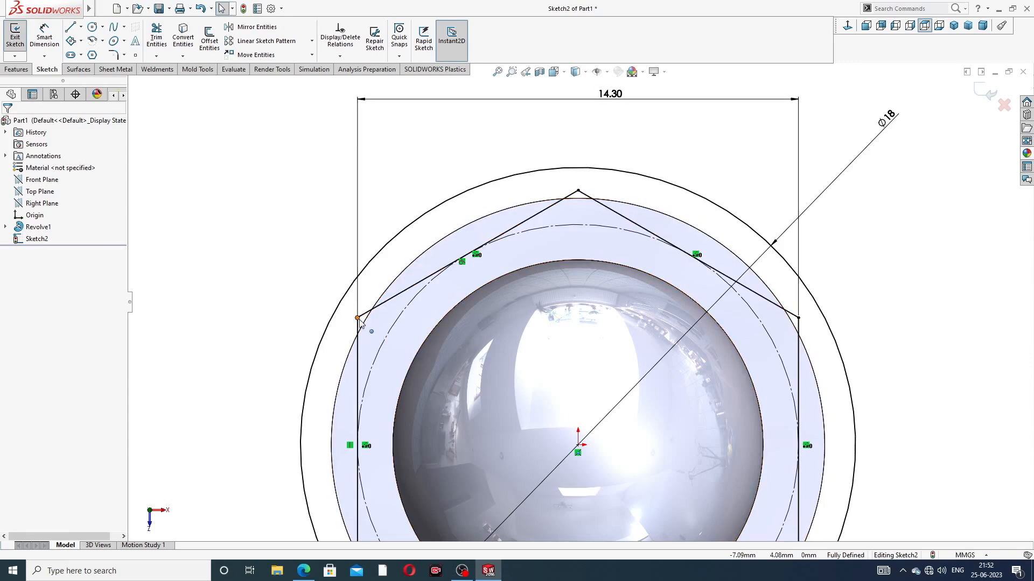
pyautogui.scroll(4, 646, 194)
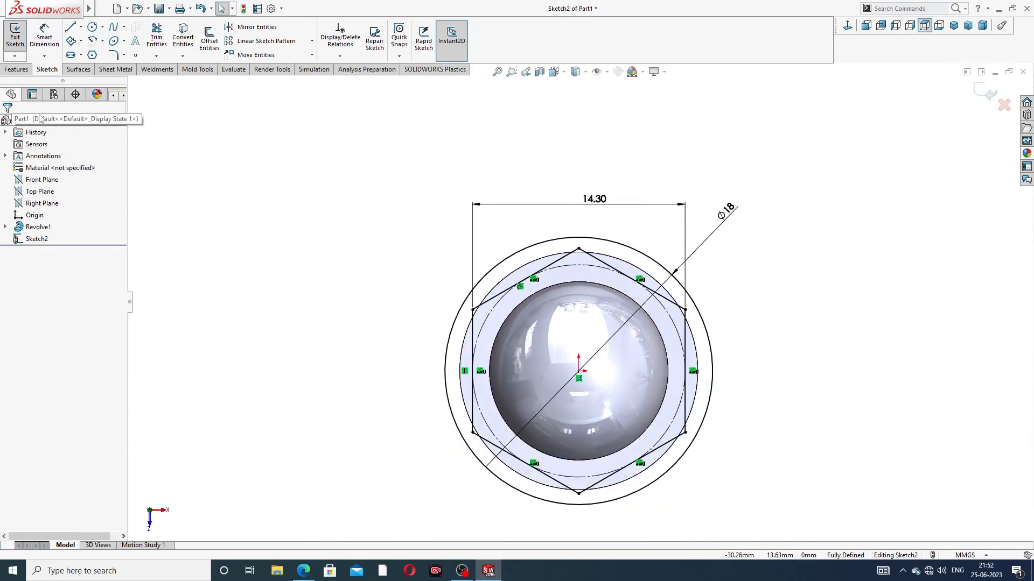
pyautogui.scroll(-2, 593, 229)
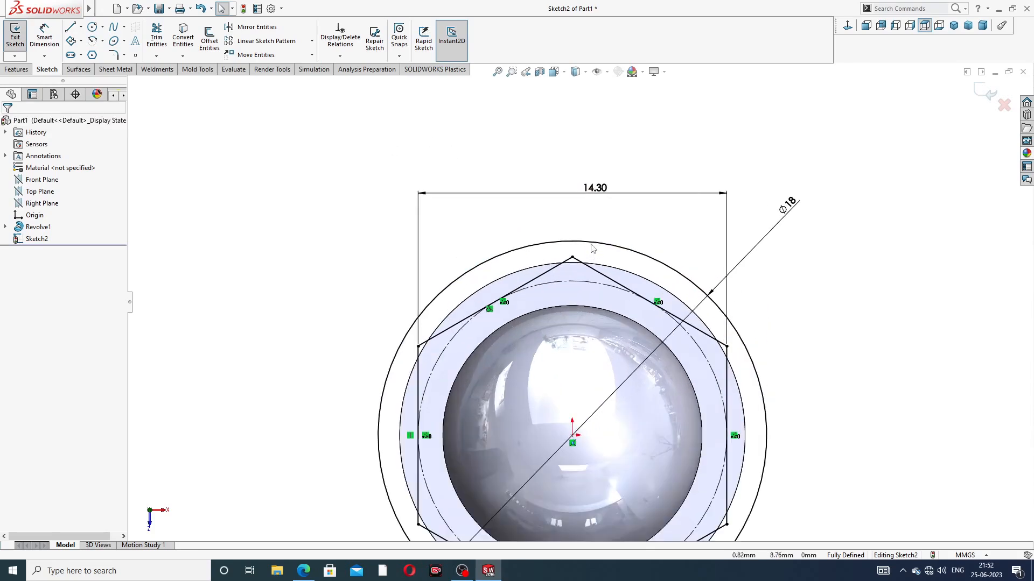
pyautogui.click(595, 191)
pyautogui.doubleClick(595, 188)
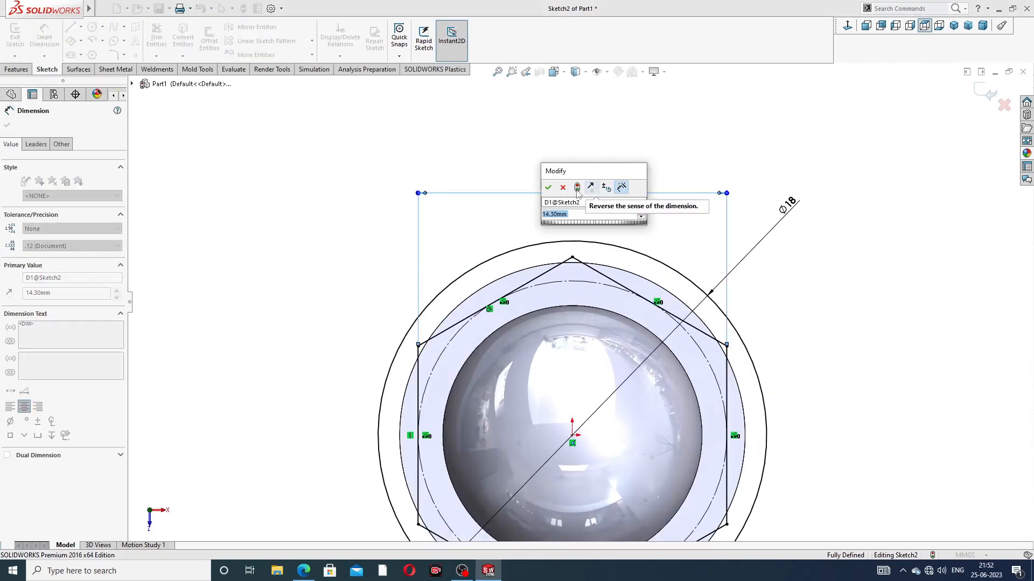
pyautogui.click(548, 188)
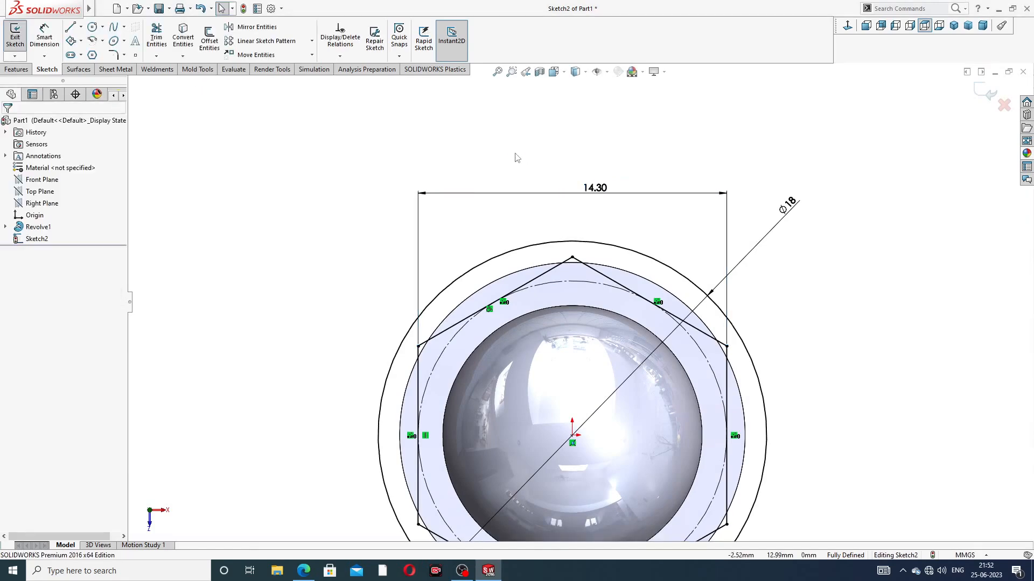
# Cut-extrude the area between the hexagon and the surrounding circle to a blind depth of 5 mm, giving the flange six flats.
pyautogui.click(24, 71)
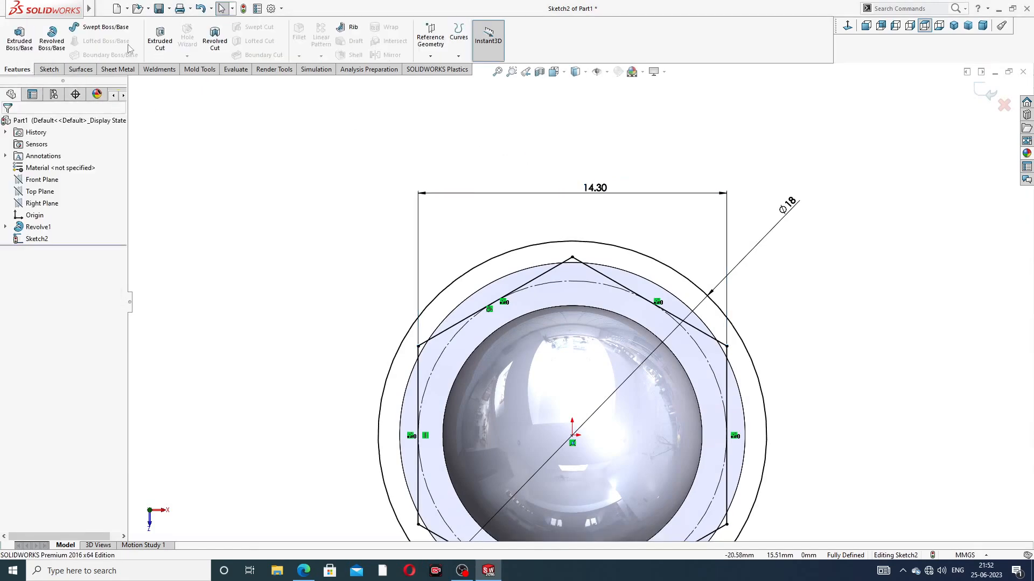
pyautogui.click(164, 44)
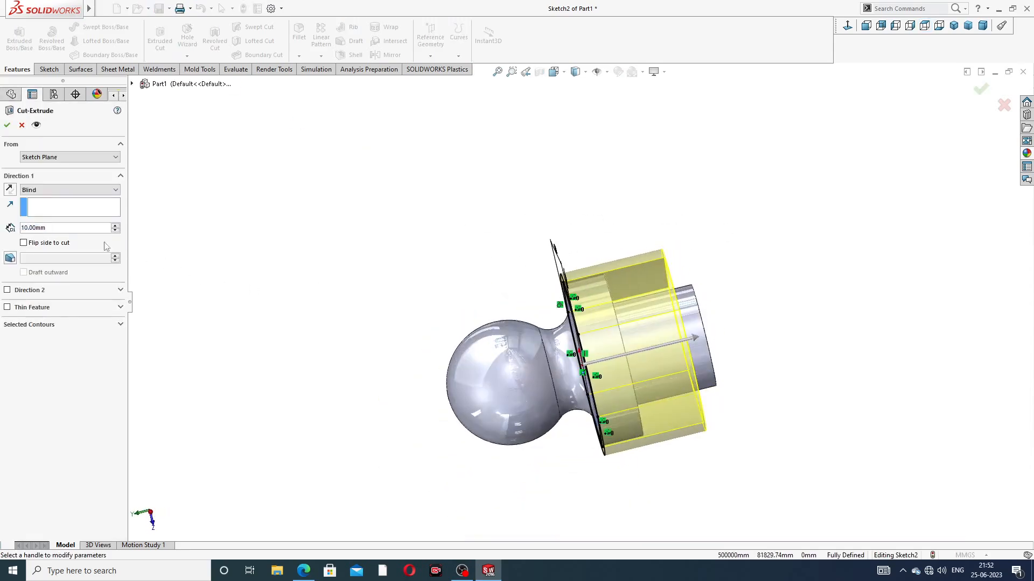
pyautogui.write('5')
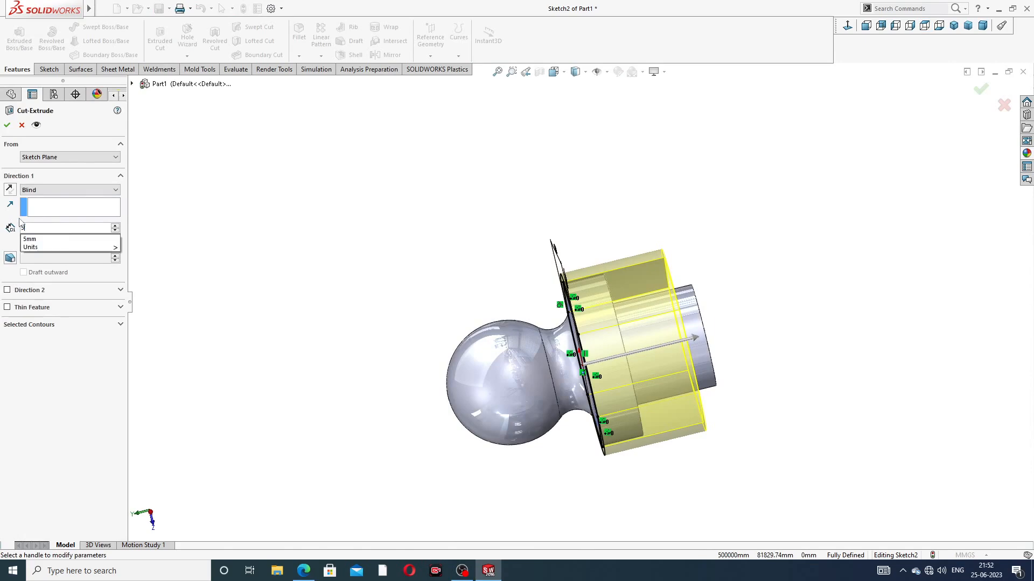
pyautogui.press('Return')
pyautogui.moveTo(517, 188); pyautogui.dragTo(574, 238, button='middle')
pyautogui.click(7, 125)
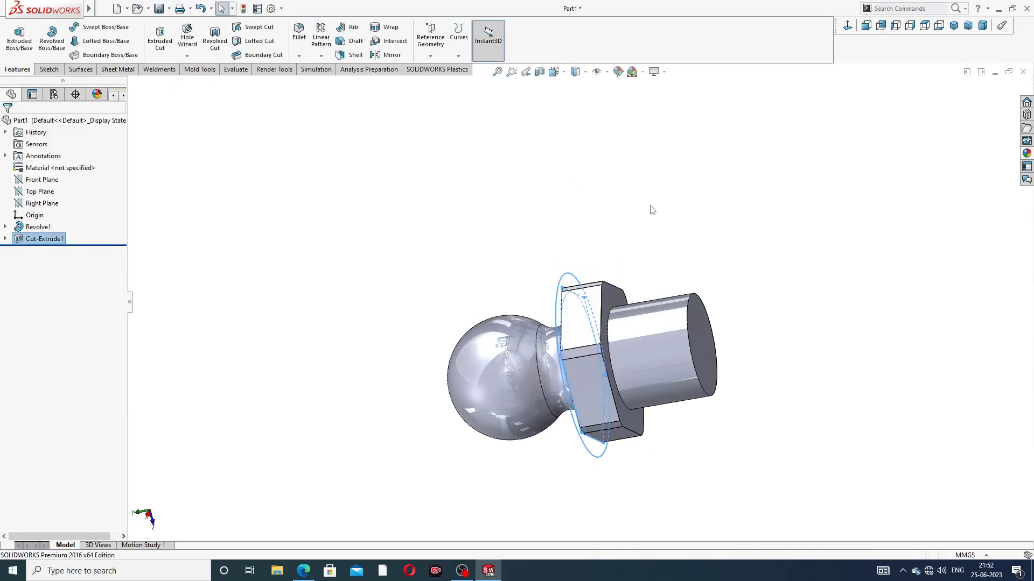
pyautogui.click(729, 208)
# Examine the hexagonal flange, ball and shank of the part from several angles.
pyautogui.moveTo(722, 243)
pyautogui.mouseDown(button='middle')
pyautogui.moveTo(817, 138)
pyautogui.moveTo(791, 156)
pyautogui.mouseUp(button='middle')
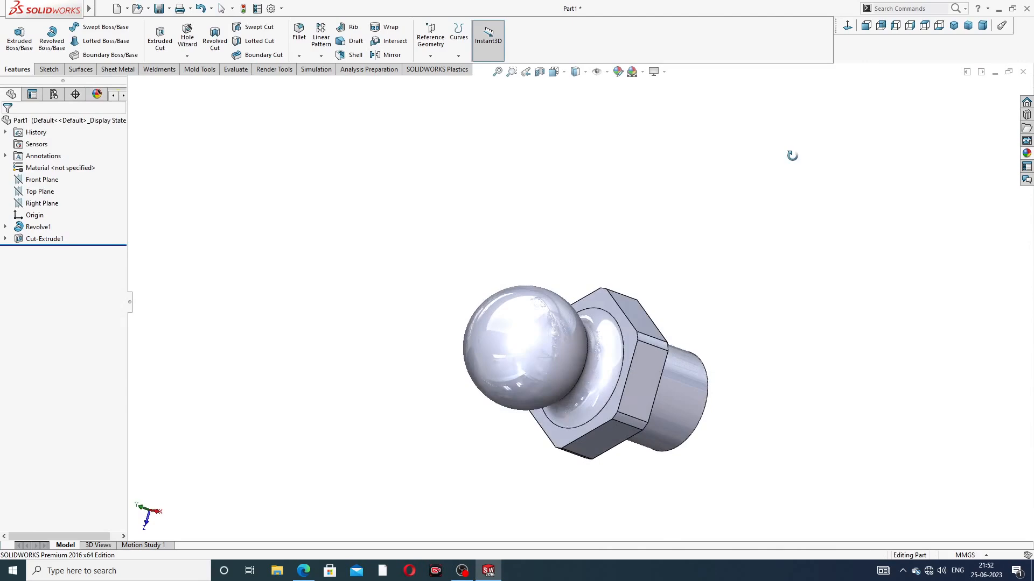
pyautogui.moveTo(707, 275); pyautogui.dragTo(668, 291, button='middle')
pyautogui.scroll(2, 700, 312)
pyautogui.scroll(-2, 673, 302)
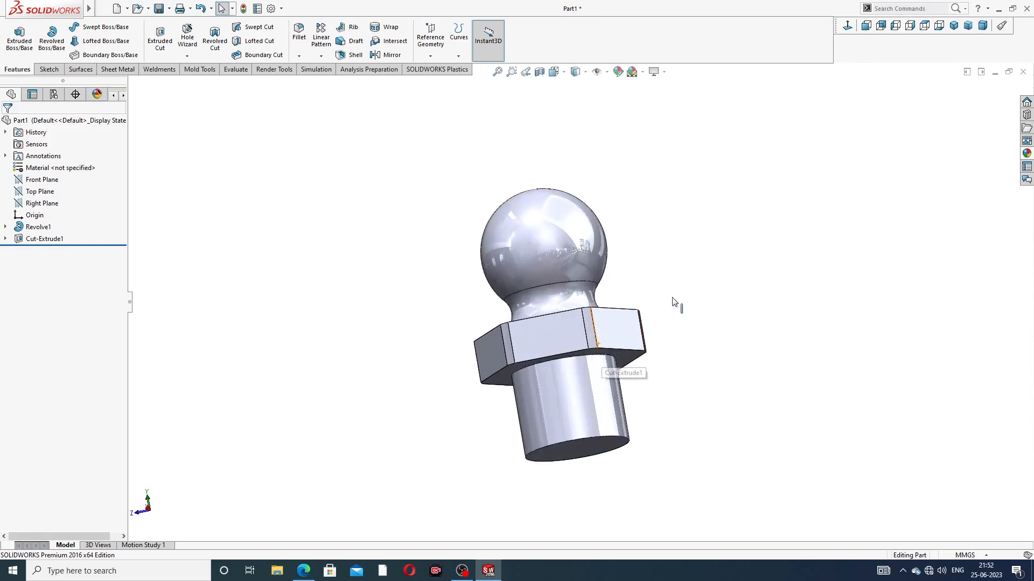
pyautogui.moveTo(655, 224)
pyautogui.mouseDown(button='middle')
pyautogui.moveTo(675, 330)
pyautogui.moveTo(659, 313)
pyautogui.mouseUp(button='middle')
pyautogui.moveTo(658, 239); pyautogui.dragTo(591, 171, button='middle')
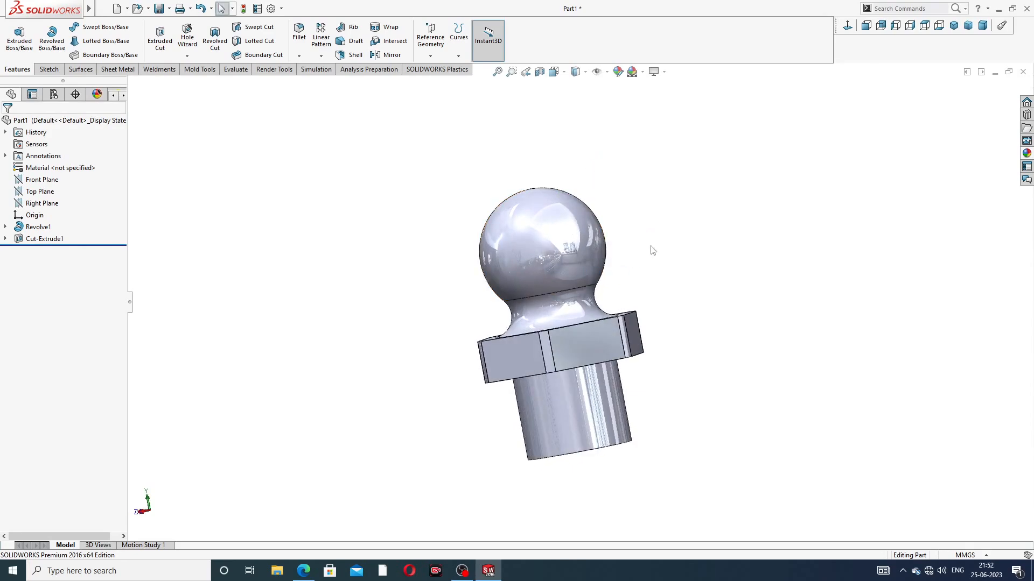
pyautogui.scroll(-2, 621, 280)
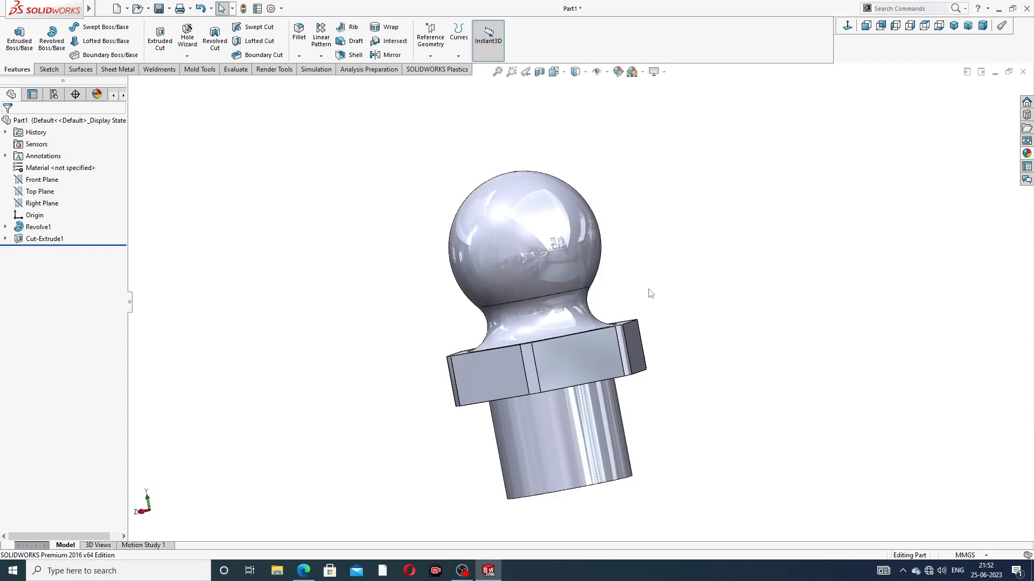
pyautogui.scroll(1, 649, 290)
pyautogui.moveTo(648, 289); pyautogui.dragTo(698, 325, button='middle')
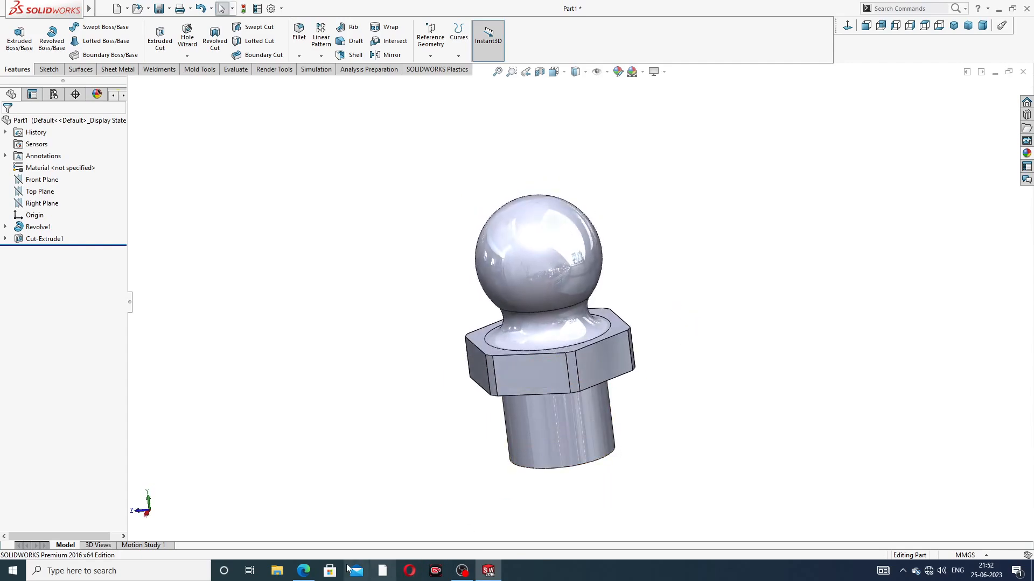
# Consult the GREASE NIPPLE DESIGN PDF in the browser for the fillet below the hexagonal flange, comparing it with the model in SOLIDWORKS.
pyautogui.click(304, 570)
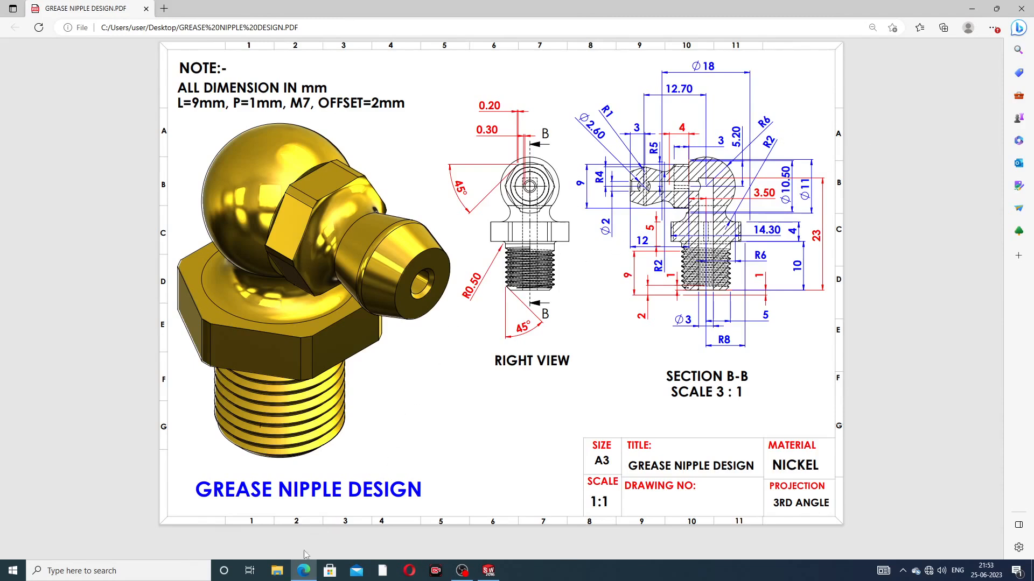
pyautogui.click(304, 569)
pyautogui.moveTo(644, 184); pyautogui.dragTo(576, 382, button='middle')
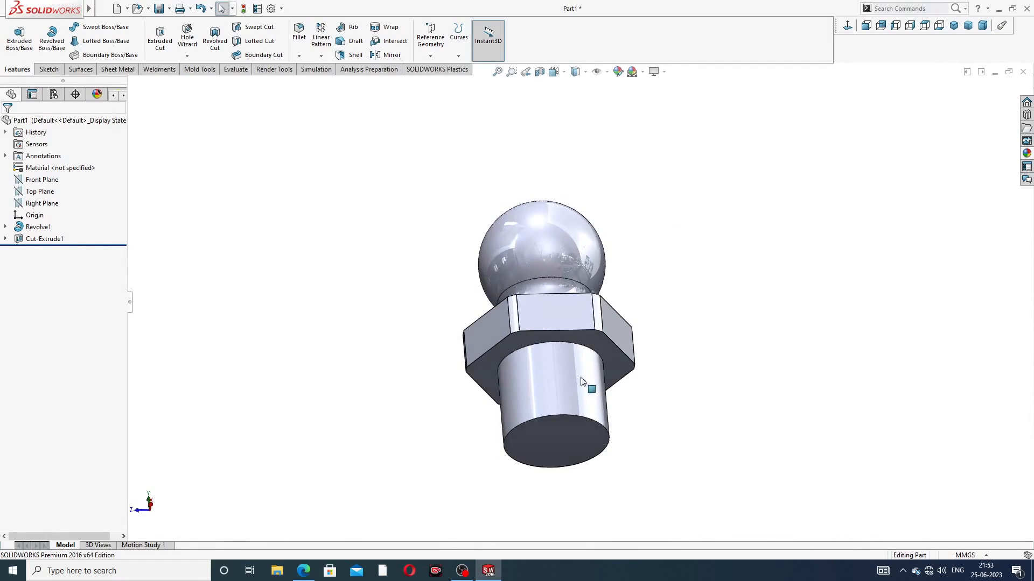
pyautogui.scroll(-2, 576, 382)
pyautogui.click(304, 571)
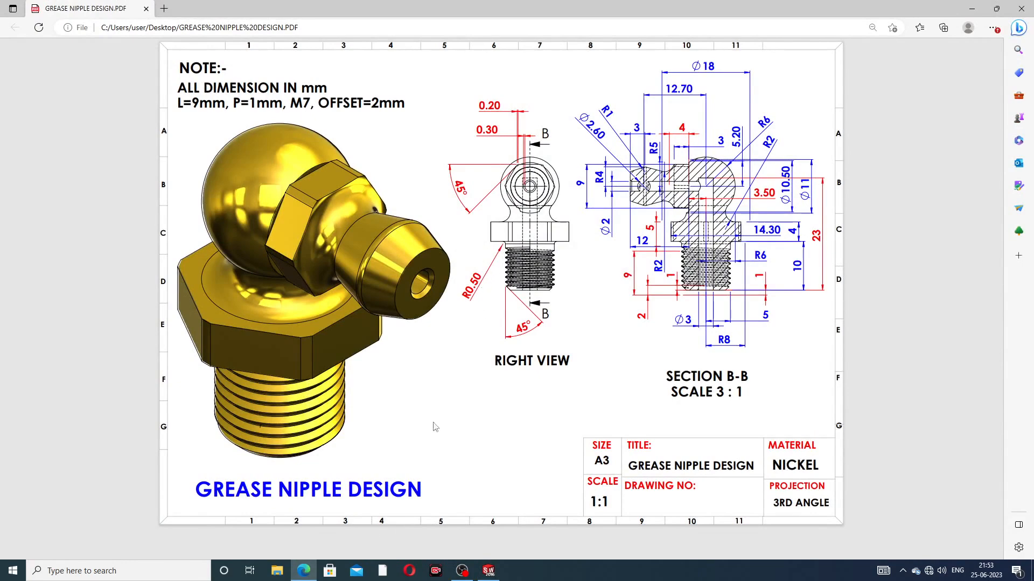
pyautogui.hotkey('alt', 'Tab')
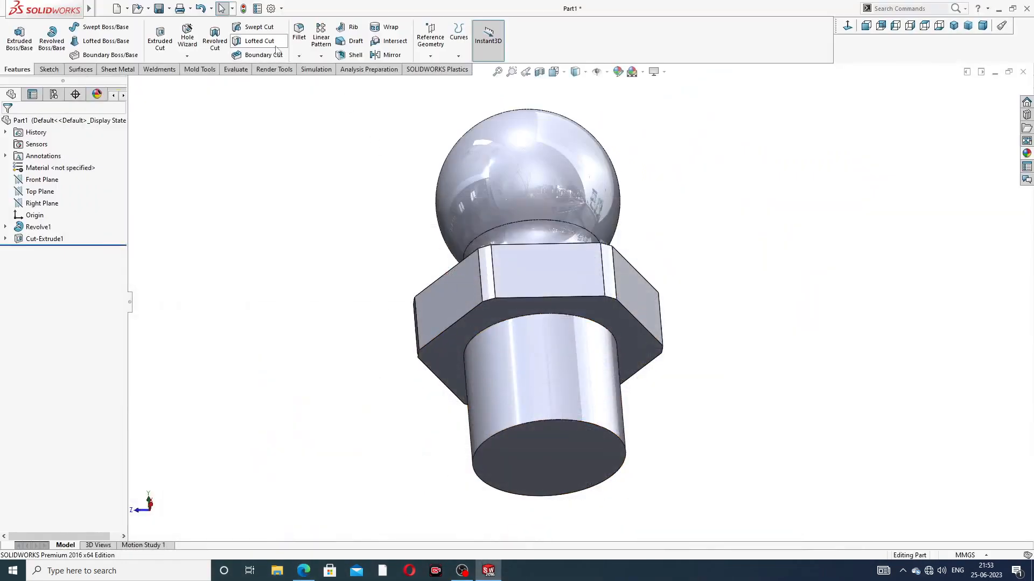
# Fillet the circular edge where the shank meets the underside of the hexagonal flange with a 0.5 mm radius.
pyautogui.click(299, 33)
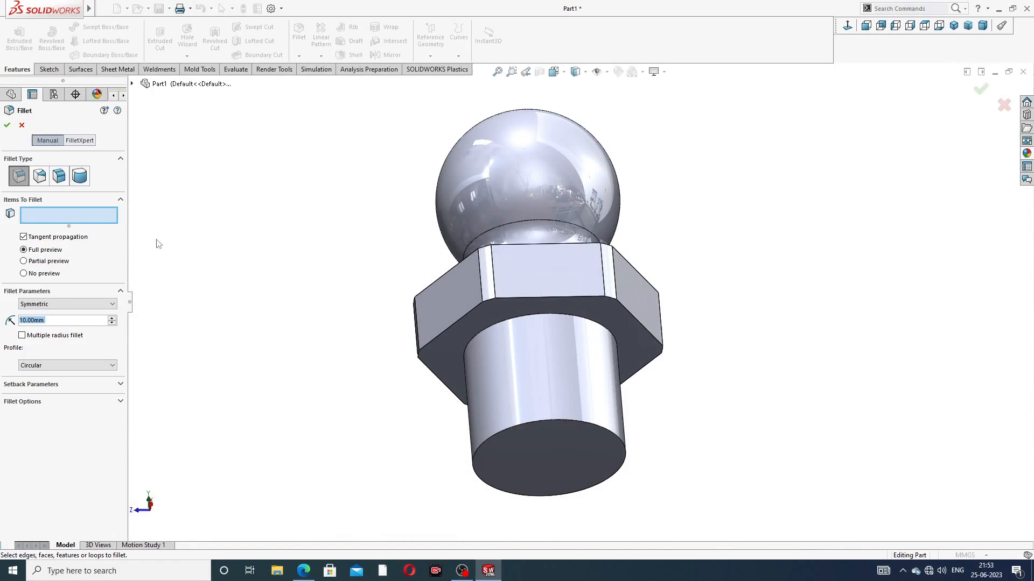
pyautogui.write('.')
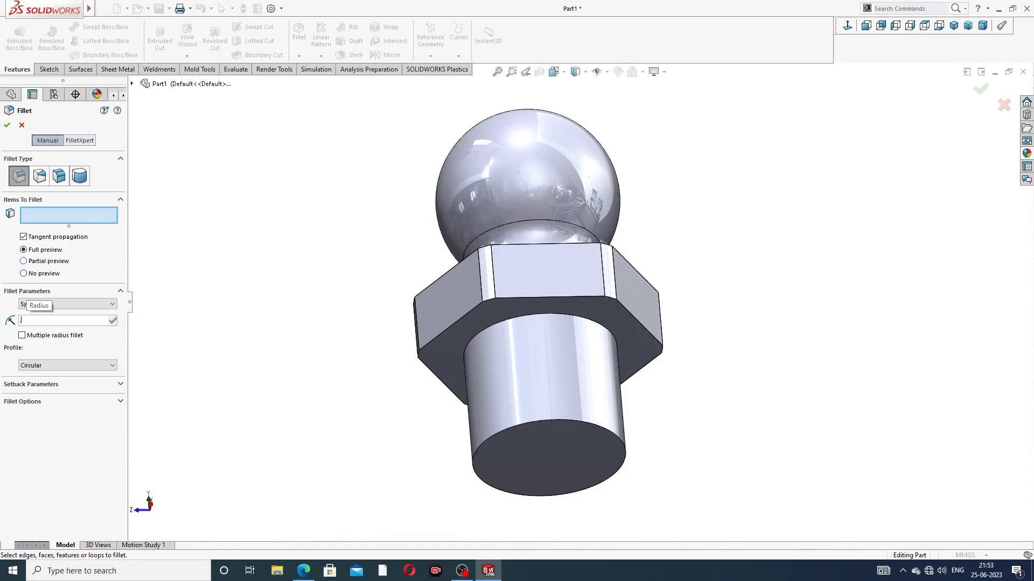
pyautogui.write('50mm')
pyautogui.scroll(-3, 554, 330)
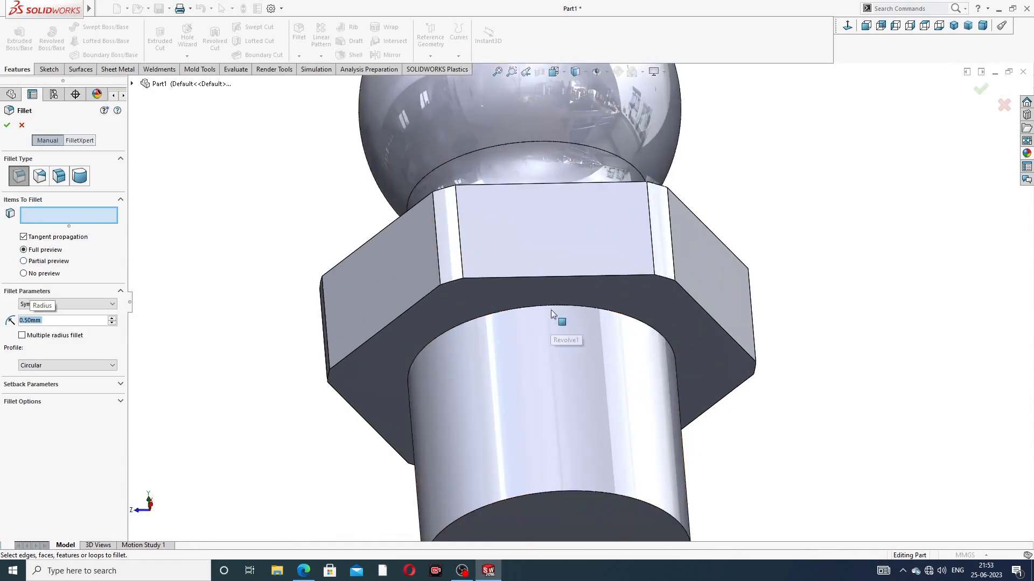
pyautogui.click(553, 308)
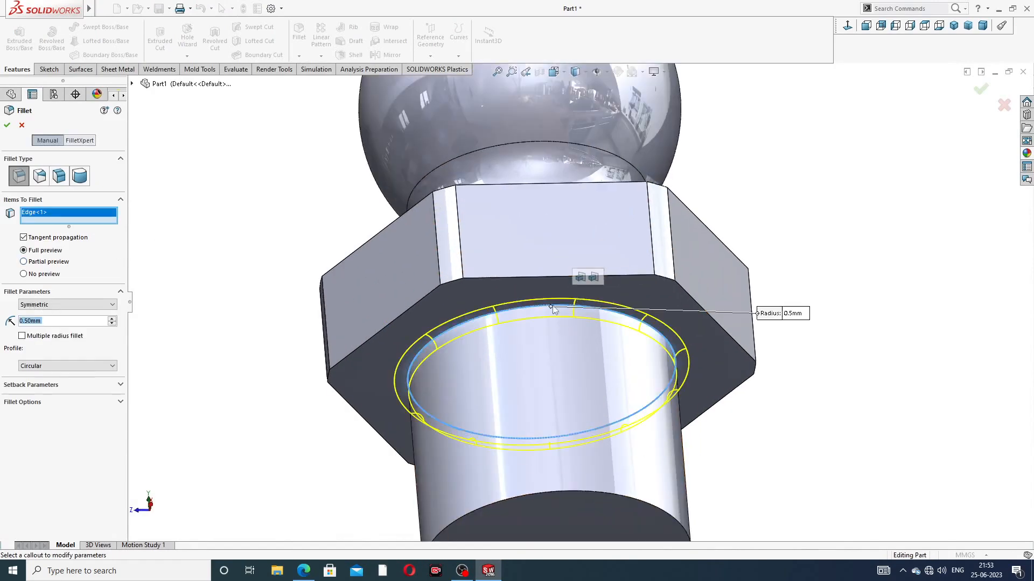
pyautogui.click(979, 91)
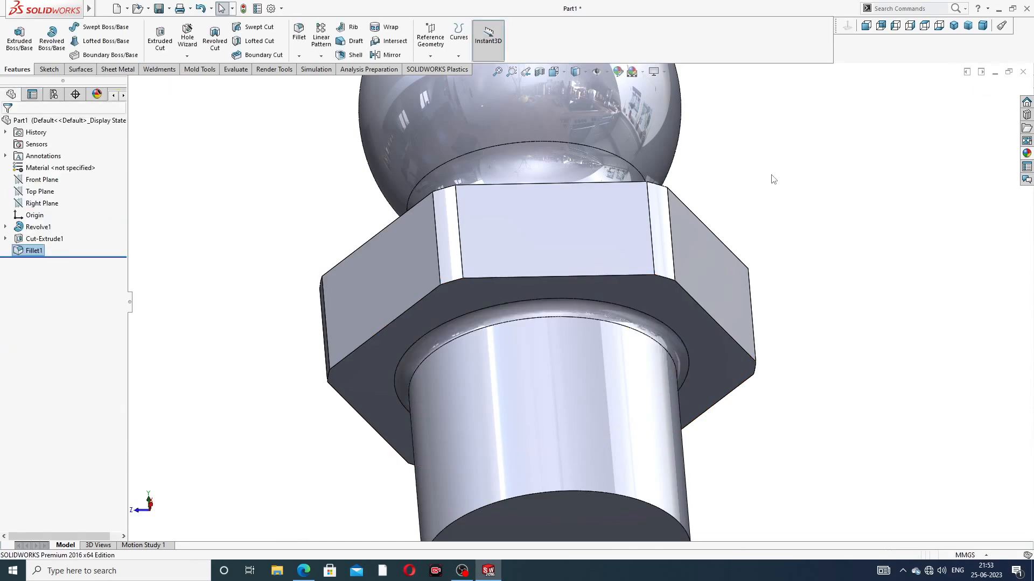
pyautogui.scroll(5, 769, 179)
# Start a sketch on the shank's flat end face and draw a circle centred on the origin, about 4.15 mm in diameter.
pyautogui.moveTo(710, 180); pyautogui.dragTo(674, 282, button='middle')
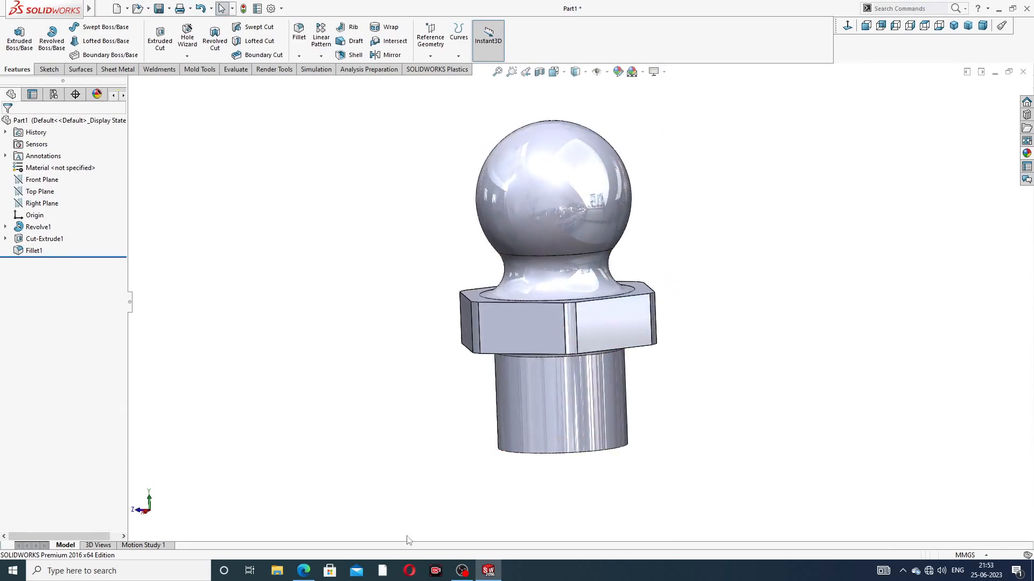
pyautogui.click(303, 570)
pyautogui.moveTo(676, 281); pyautogui.dragTo(684, 110, button='middle')
pyautogui.click(590, 377)
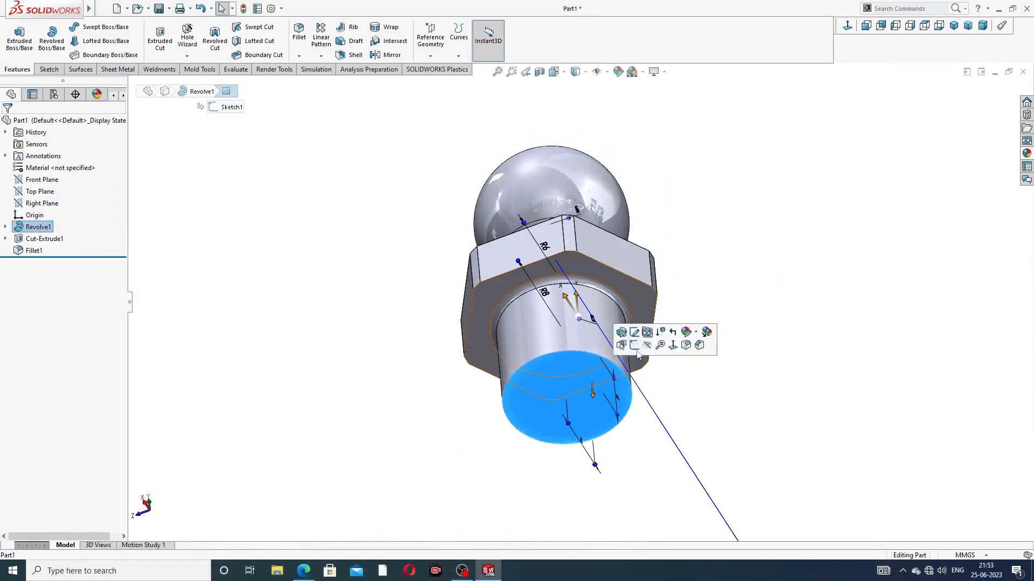
pyautogui.click(634, 346)
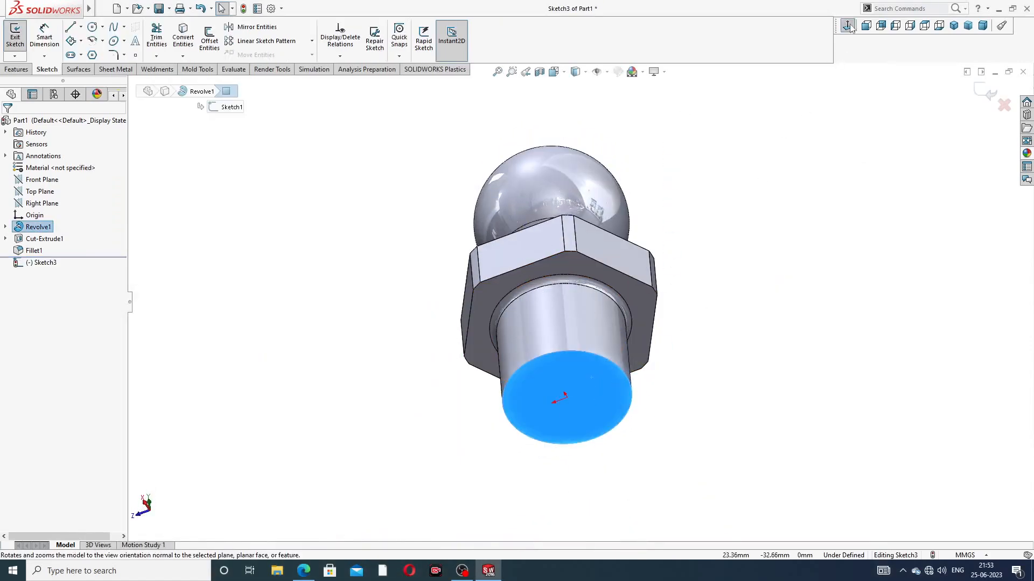
pyautogui.click(92, 27)
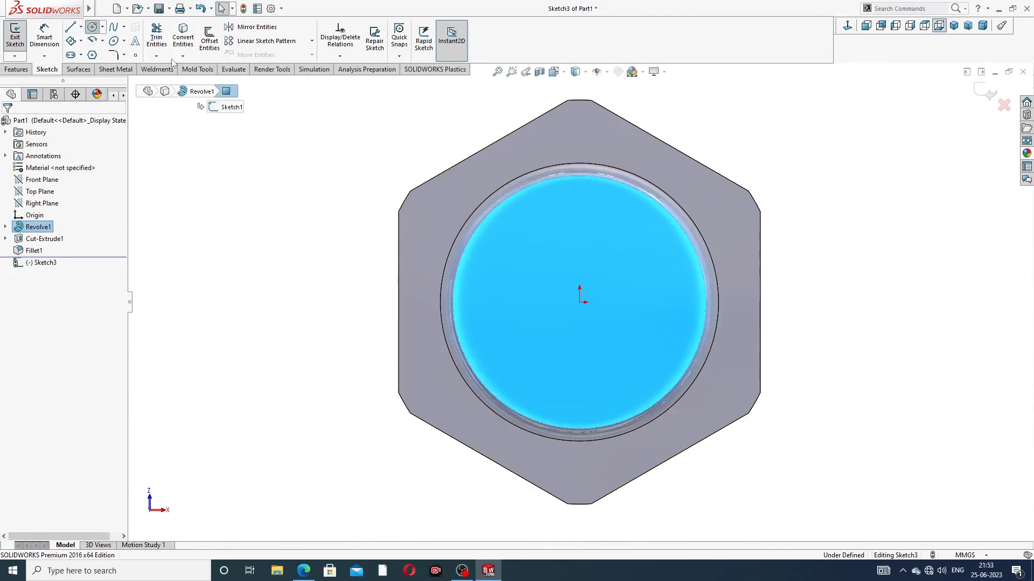
pyautogui.click(579, 302)
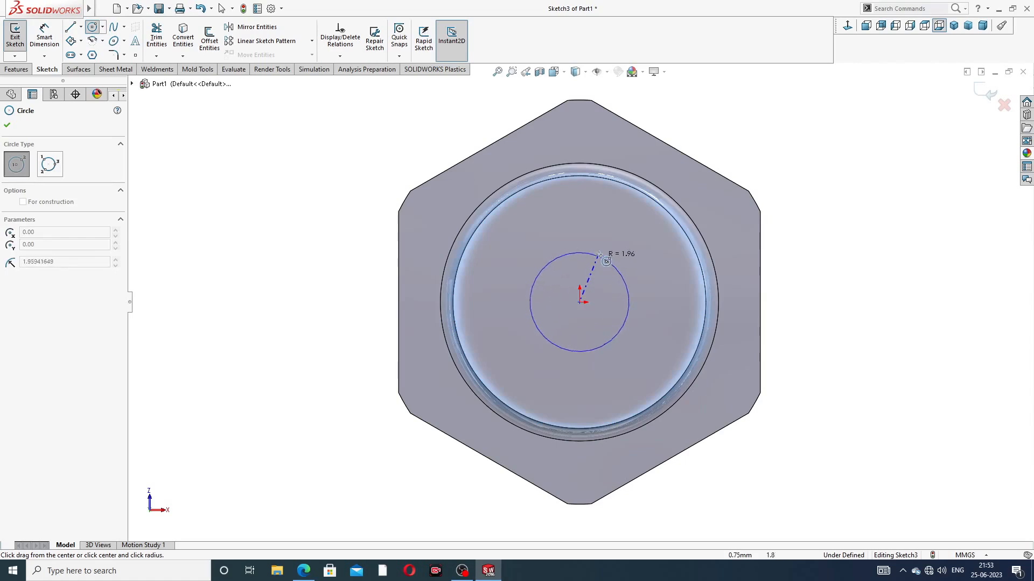
pyautogui.click(617, 265)
pyautogui.rightClick(635, 224)
pyautogui.click(677, 235)
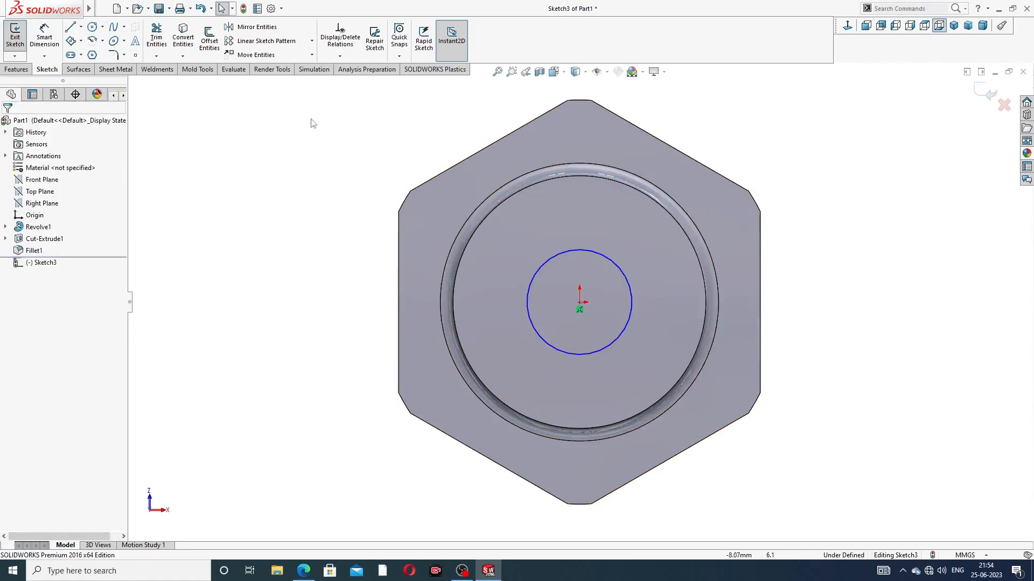
# Dimension the diameter of the circle on the shank's end face as 3 mm.
pyautogui.click(44, 37)
pyautogui.click(579, 252)
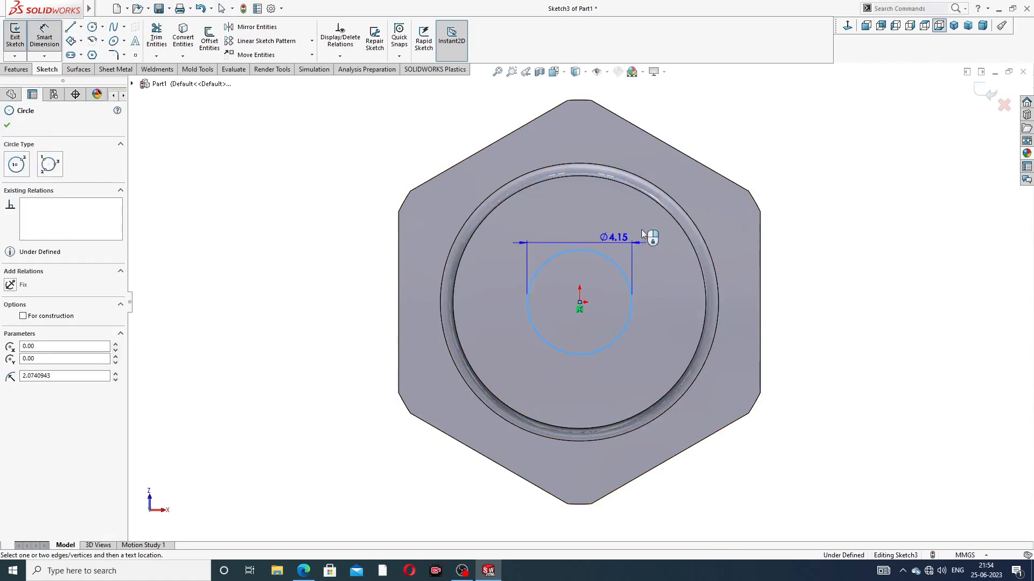
pyautogui.click(753, 165)
pyautogui.write('3')
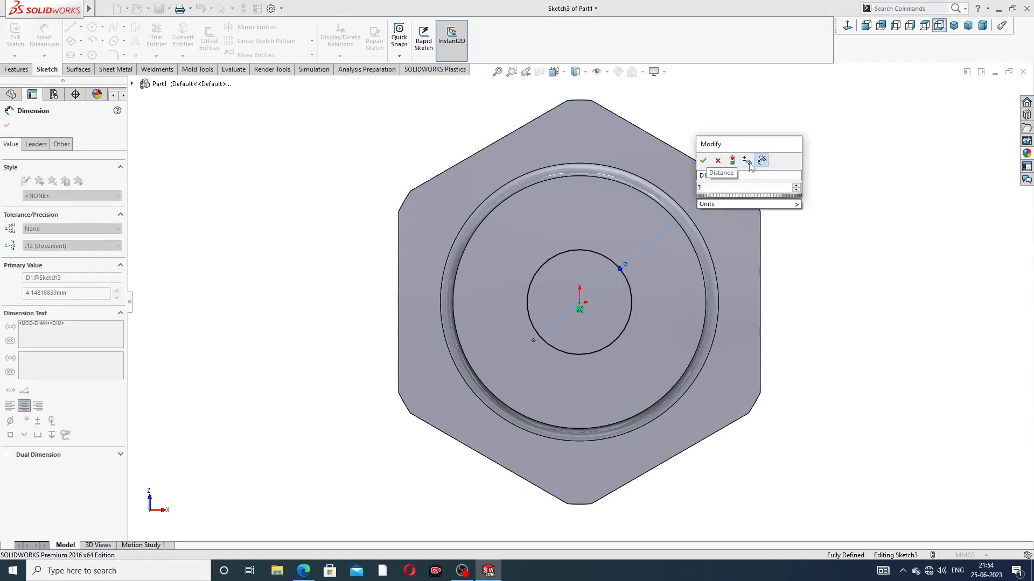
pyautogui.press('Return')
pyautogui.rightClick(779, 113)
pyautogui.click(812, 145)
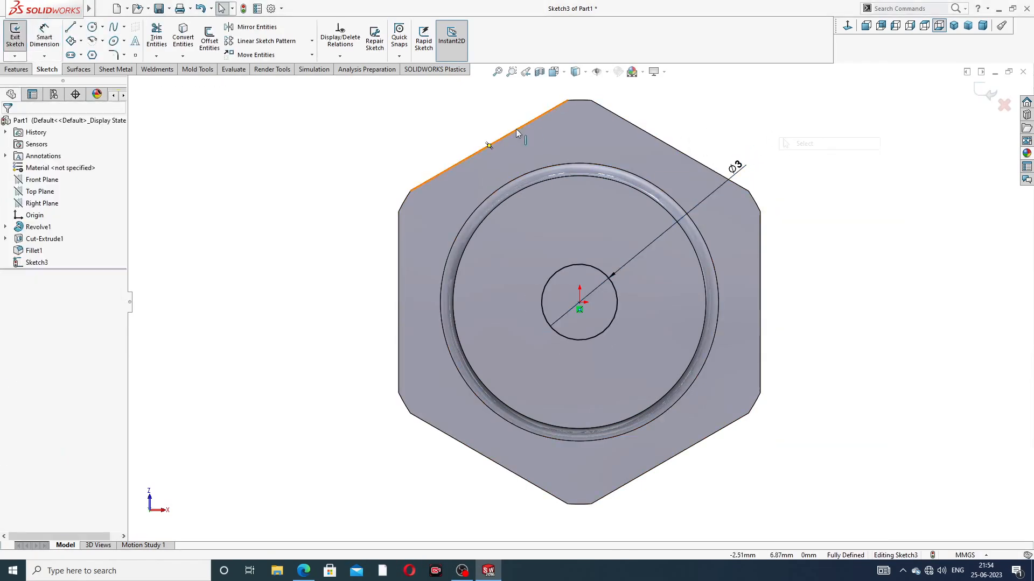
# Cut-extrude the 3 mm circle on the shank's end face as a blind bore 23 mm deep into the body.
pyautogui.click(17, 69)
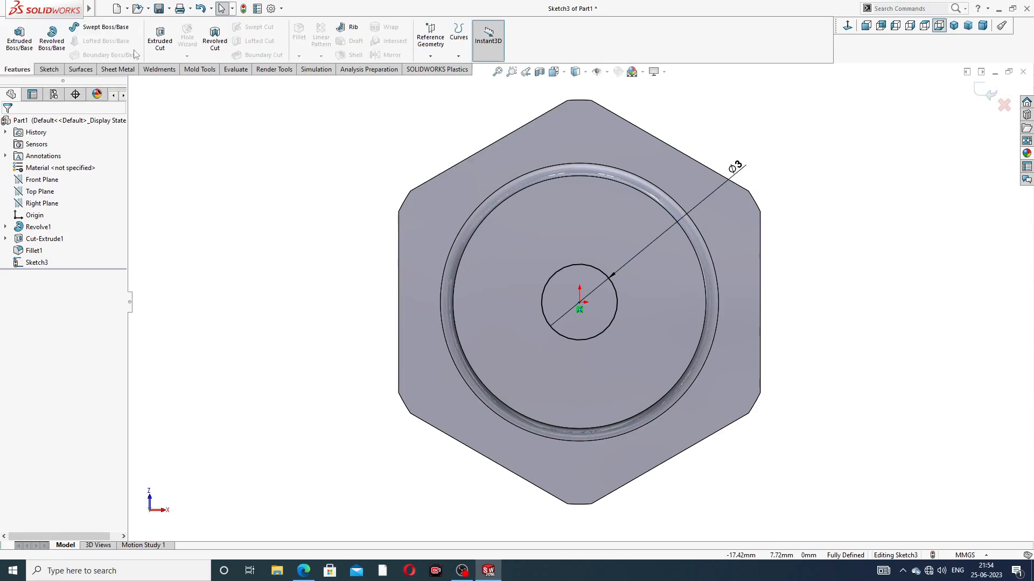
pyautogui.click(160, 38)
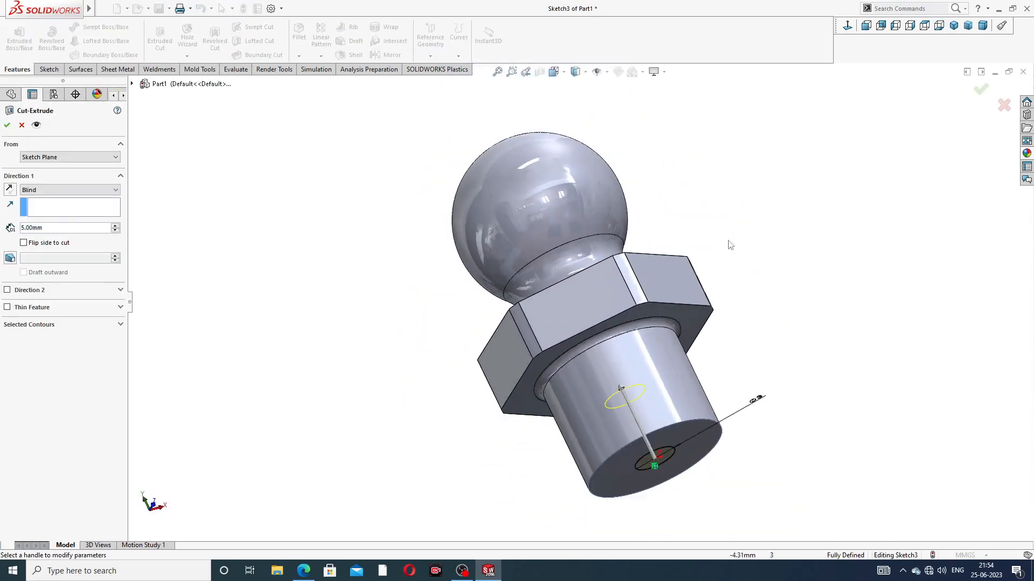
pyautogui.moveTo(52, 229); pyautogui.dragTo(16, 229)
pyautogui.write('23')
pyautogui.press('Return')
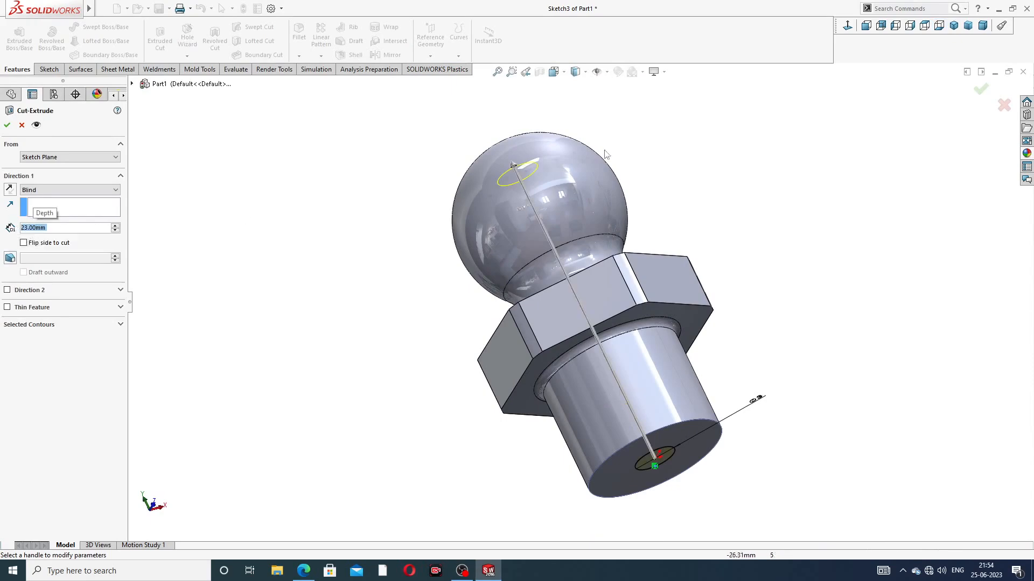
pyautogui.moveTo(676, 160)
pyautogui.mouseDown(button='middle')
pyautogui.moveTo(741, 170)
pyautogui.moveTo(705, 141)
pyautogui.moveTo(629, 162)
pyautogui.moveTo(657, 159)
pyautogui.mouseUp(button='middle')
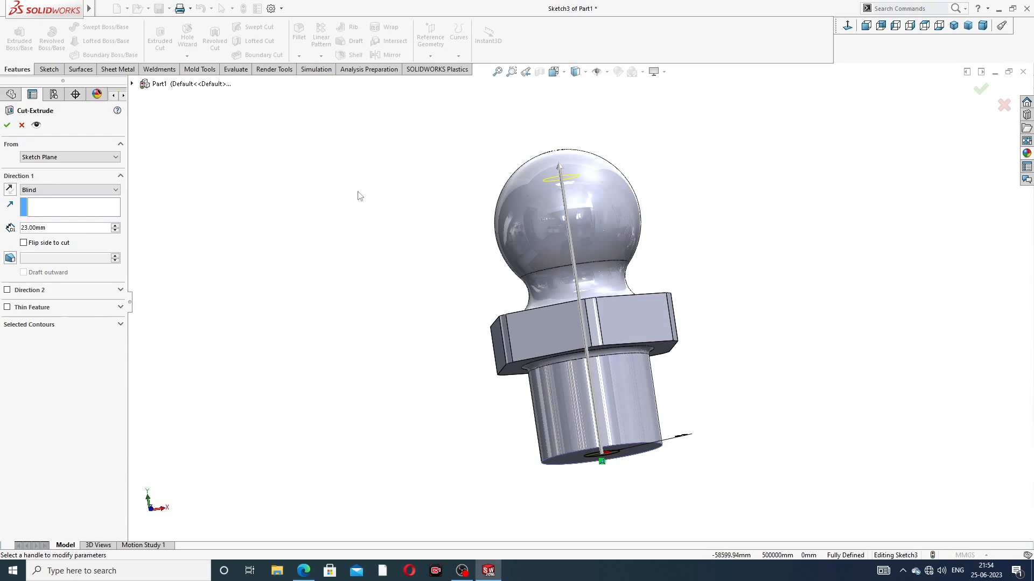
pyautogui.moveTo(617, 227); pyautogui.dragTo(612, 263, button='middle')
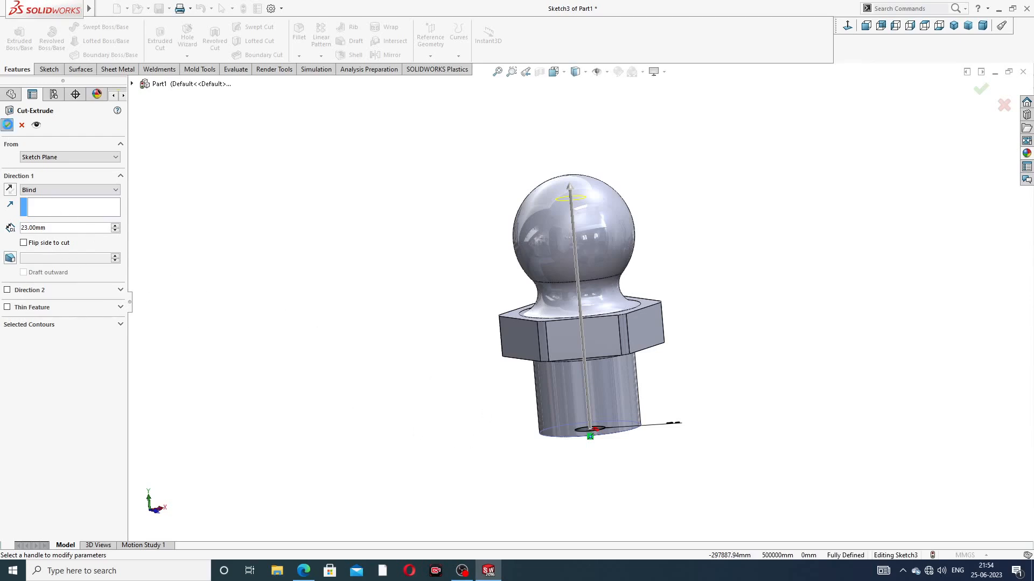
pyautogui.press('Return')
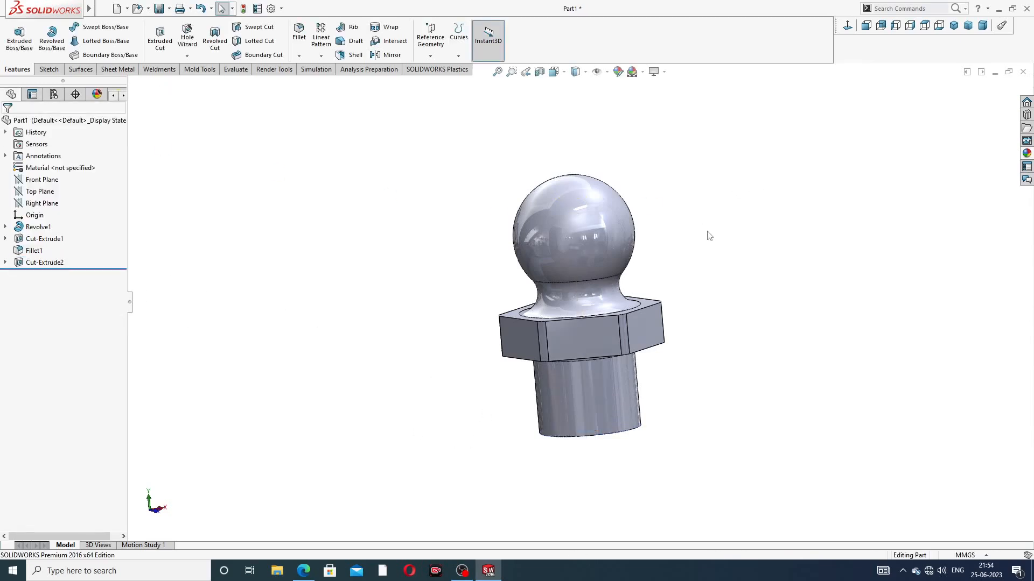
# Inspect the depth of the bore in a section view, return to the full model and check it from several sides.
pyautogui.moveTo(709, 235); pyautogui.dragTo(694, 218, button='middle')
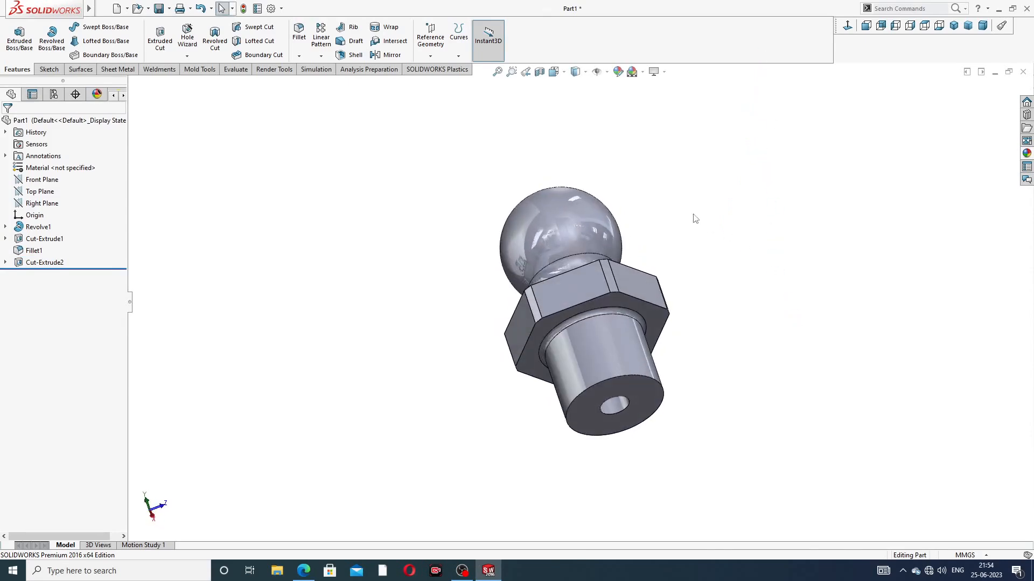
pyautogui.click(540, 72)
pyautogui.moveTo(726, 257); pyautogui.dragTo(703, 264, button='middle')
pyautogui.click(983, 90)
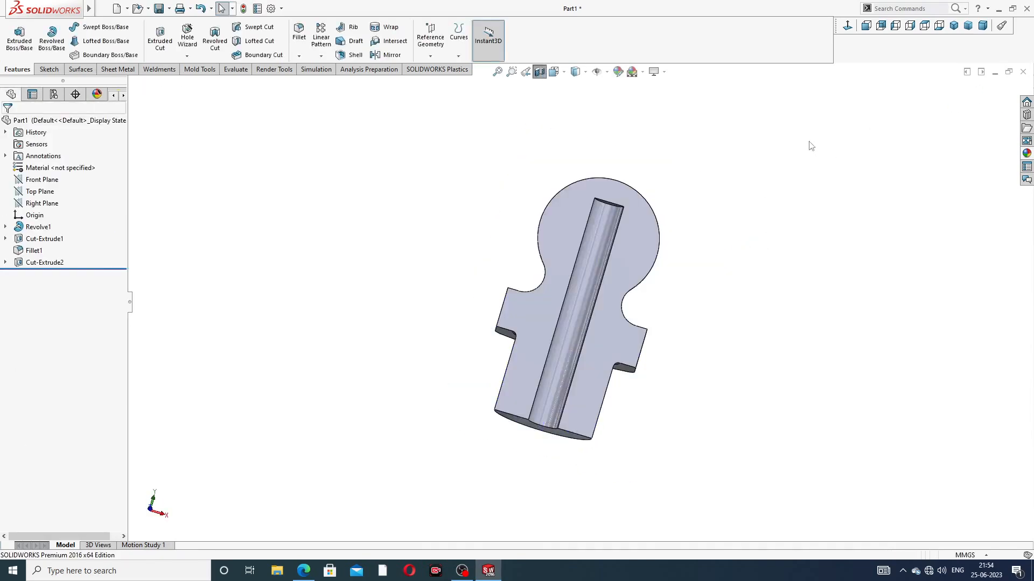
pyautogui.click(539, 72)
pyautogui.scroll(2, 705, 222)
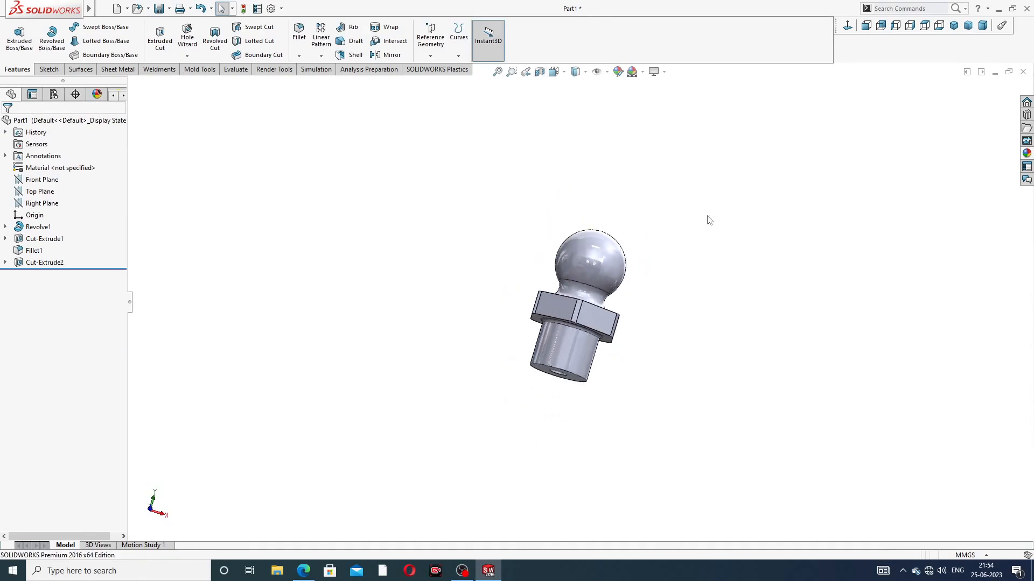
pyautogui.moveTo(693, 221); pyautogui.dragTo(687, 161, button='middle')
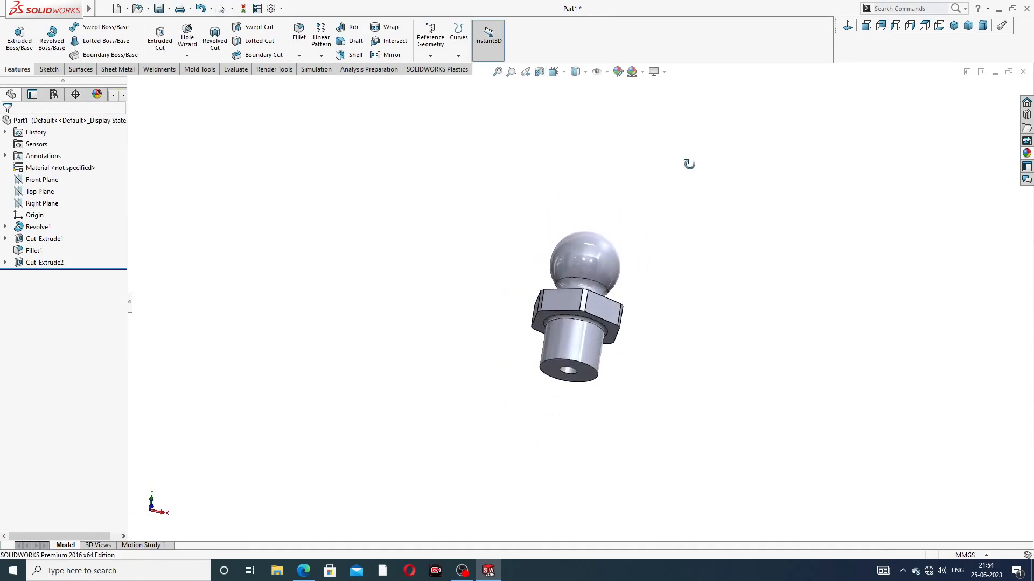
pyautogui.moveTo(535, 297); pyautogui.dragTo(582, 323, button='middle')
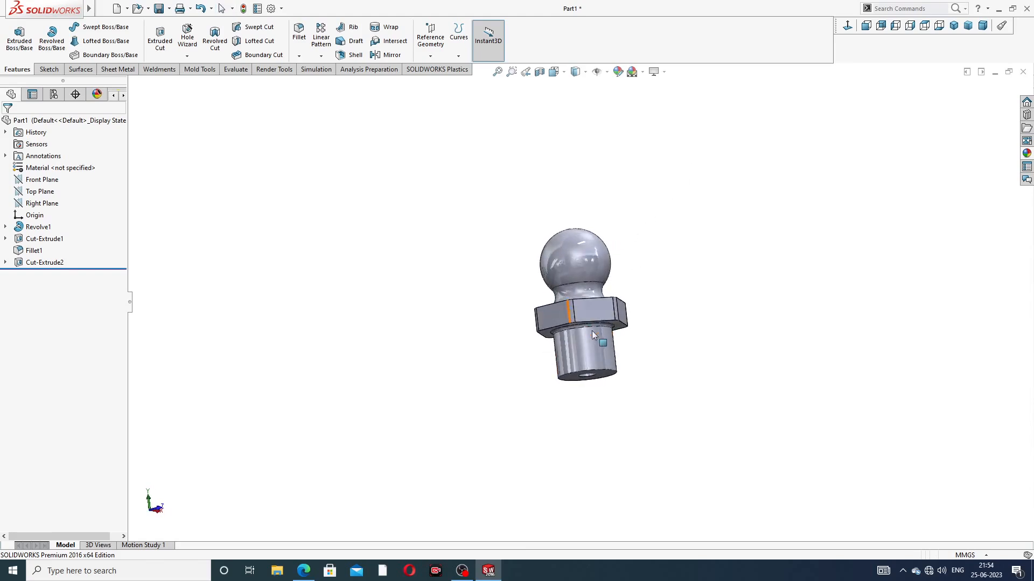
pyautogui.scroll(-2, 607, 339)
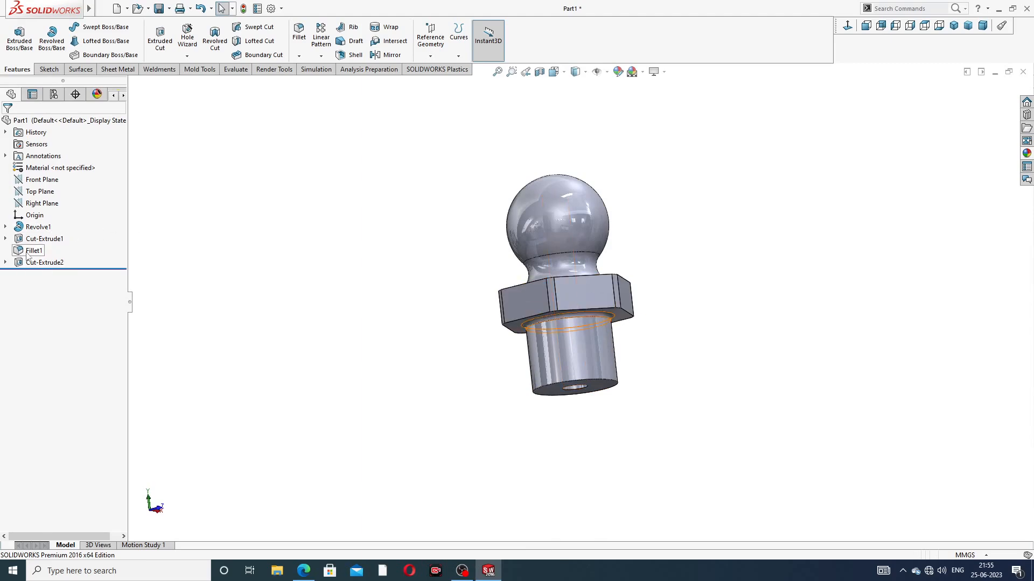
# Reopen the revolve's profile sketch, facing its plane, and centre the R8 dimension text beneath the profile.
pyautogui.click(5, 227)
pyautogui.click(53, 239)
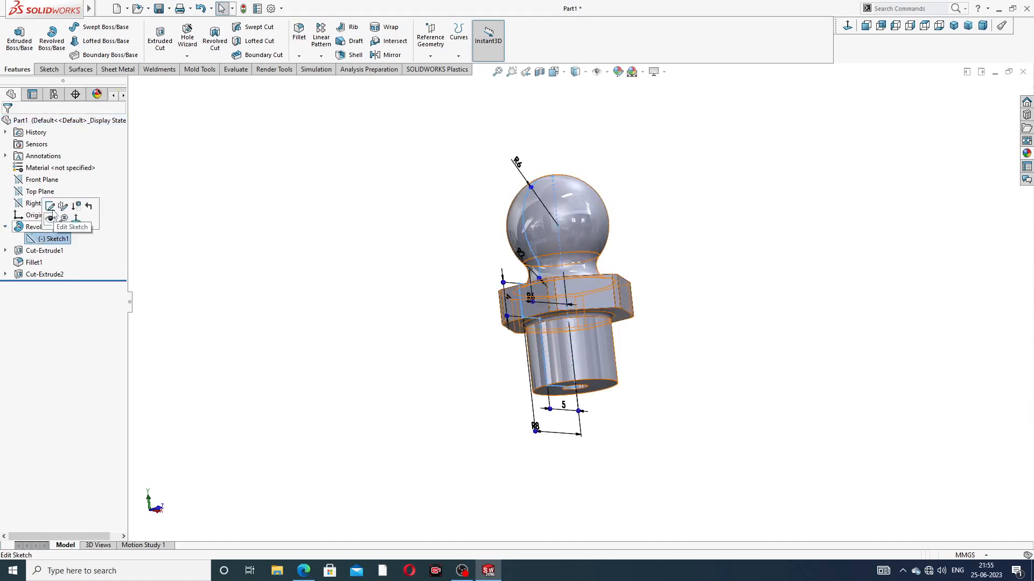
pyautogui.click(50, 207)
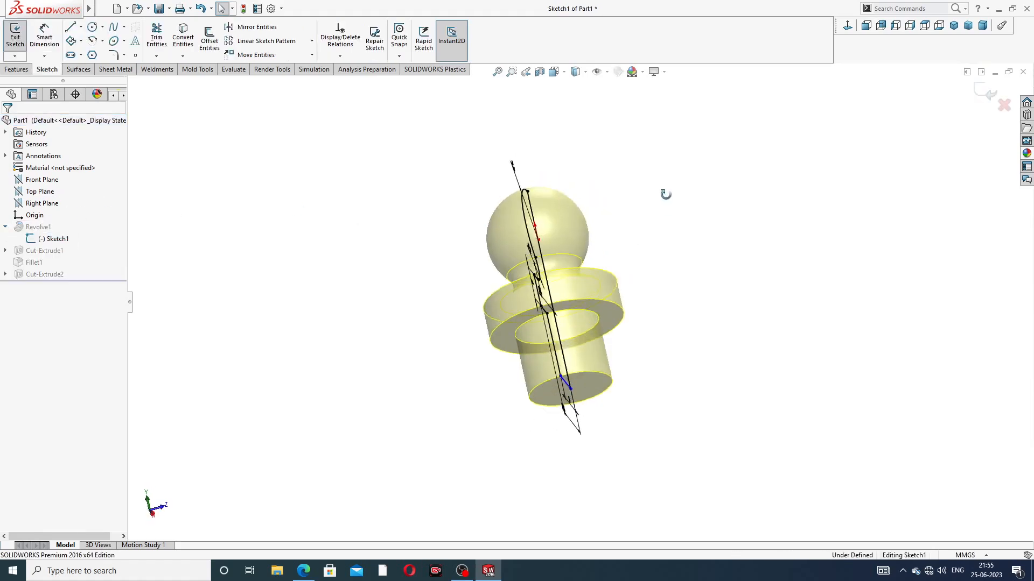
pyautogui.click(847, 27)
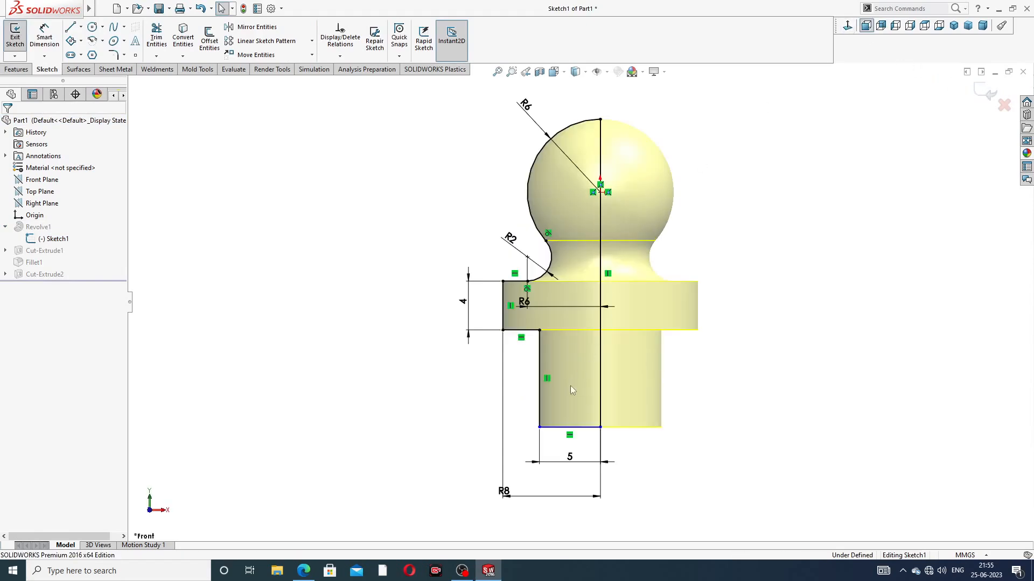
pyautogui.moveTo(503, 491); pyautogui.dragTo(552, 489)
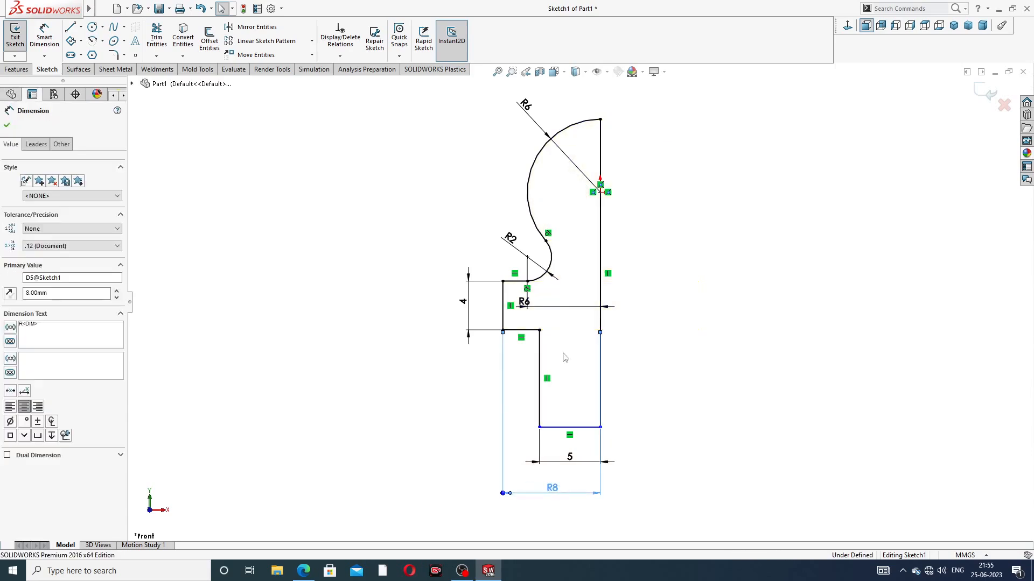
# Dimension the length of the shank's vertical side line in the profile sketch as 10 mm.
pyautogui.click(44, 37)
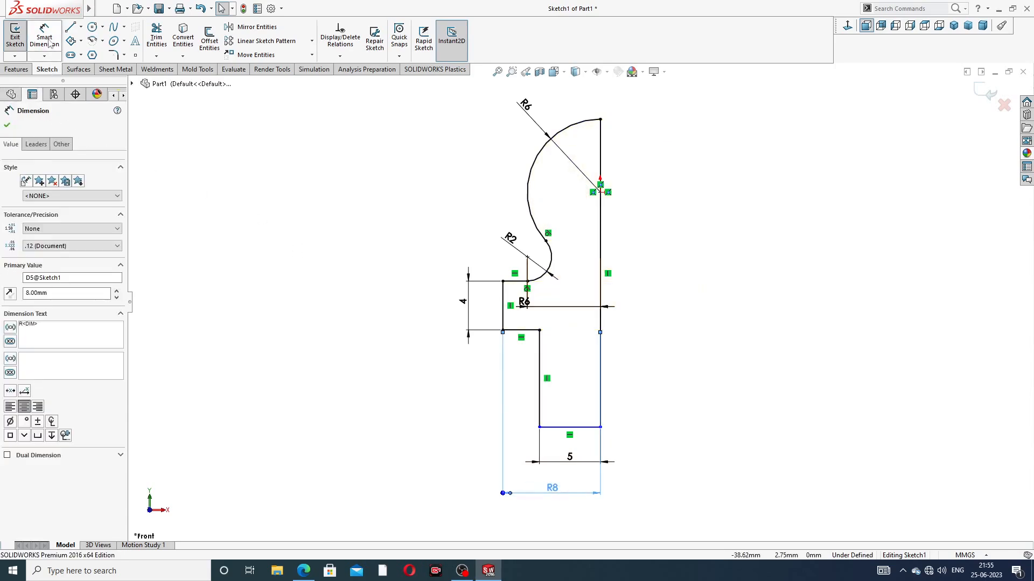
pyautogui.click(539, 377)
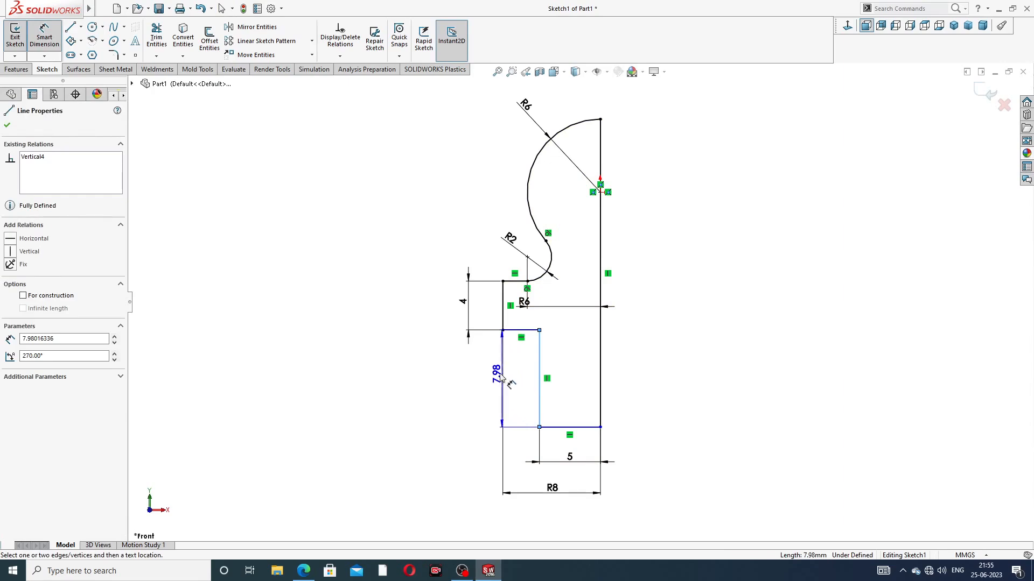
pyautogui.click(488, 377)
pyautogui.write('10')
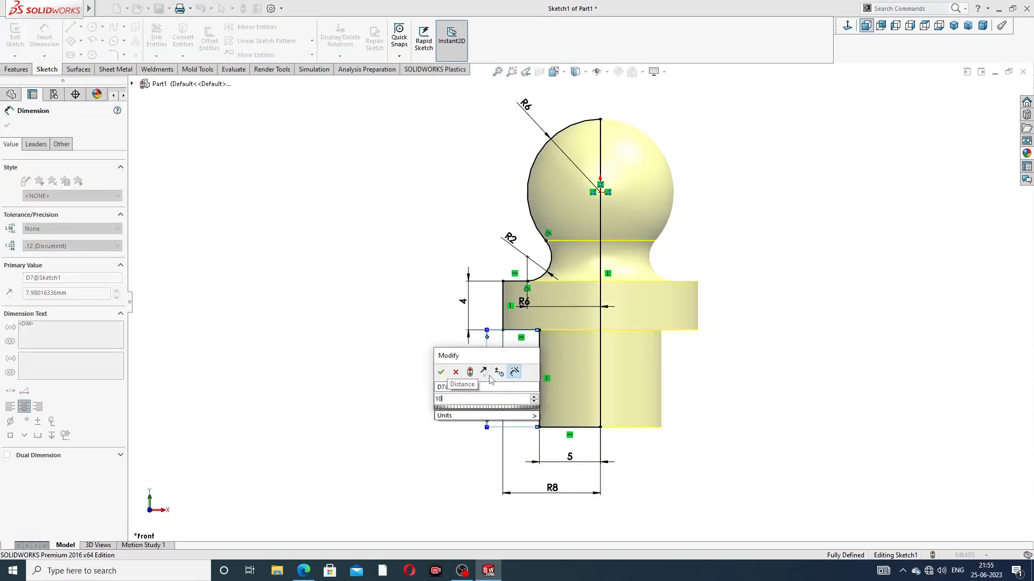
pyautogui.press('Return')
pyautogui.click(722, 317)
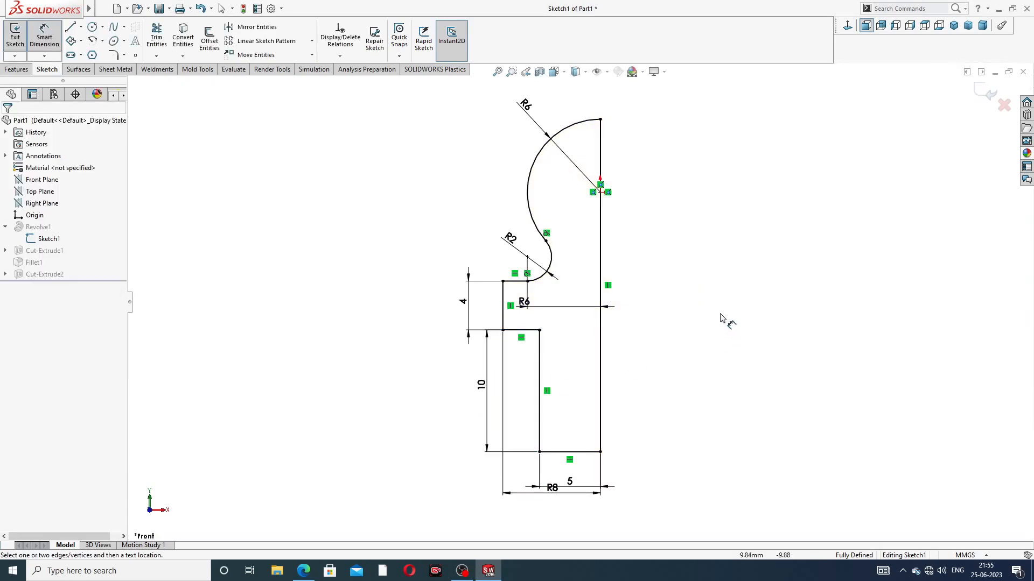
# Space out the 10 mm, 5 mm and R8 dimensions around the profile and exit the sketch to rebuild the part.
pyautogui.moveTo(485, 391); pyautogui.dragTo(479, 391)
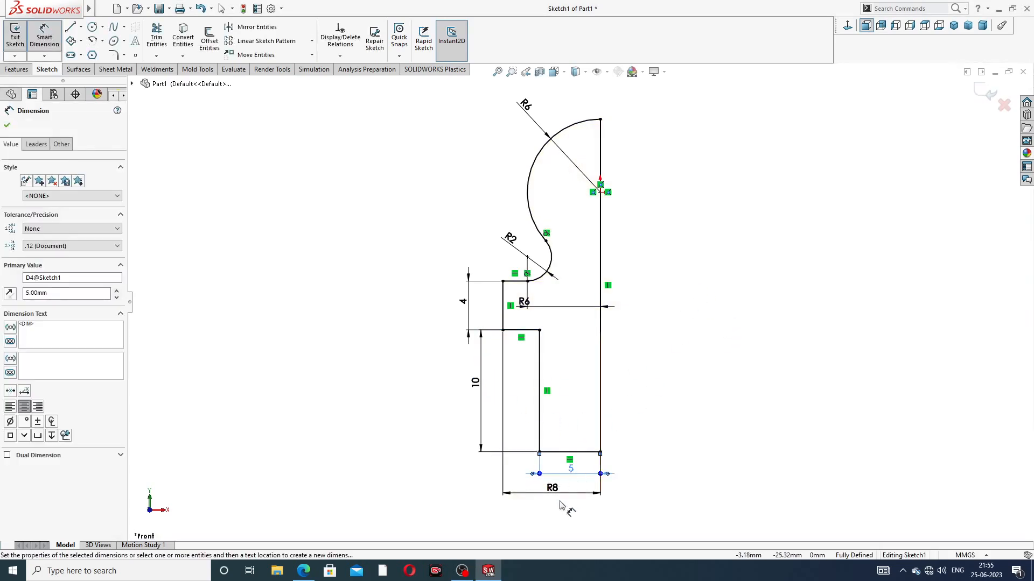
pyautogui.moveTo(553, 489); pyautogui.dragTo(556, 502)
pyautogui.click(724, 334)
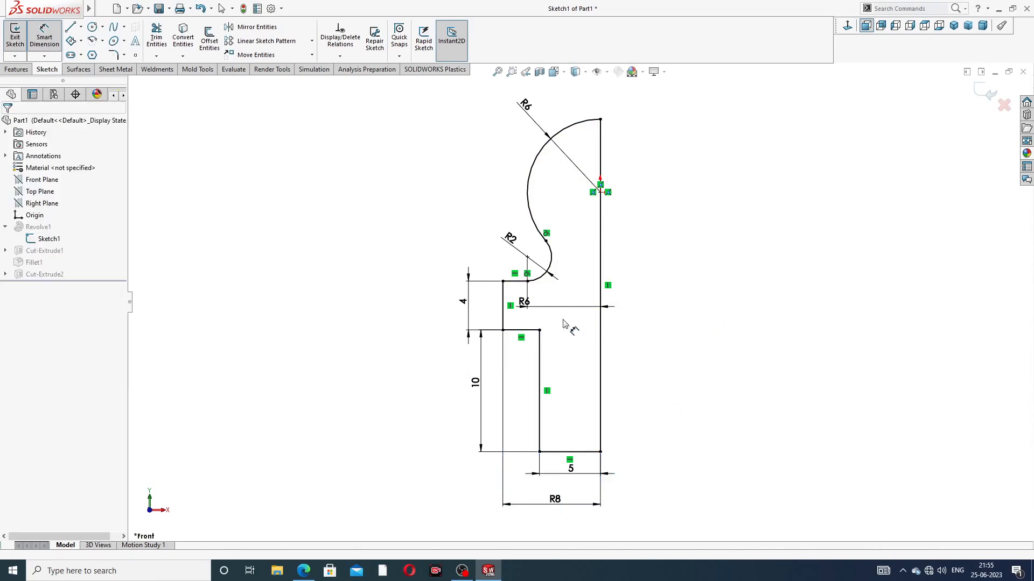
pyautogui.click(483, 383)
pyautogui.rightClick(838, 129)
pyautogui.click(859, 159)
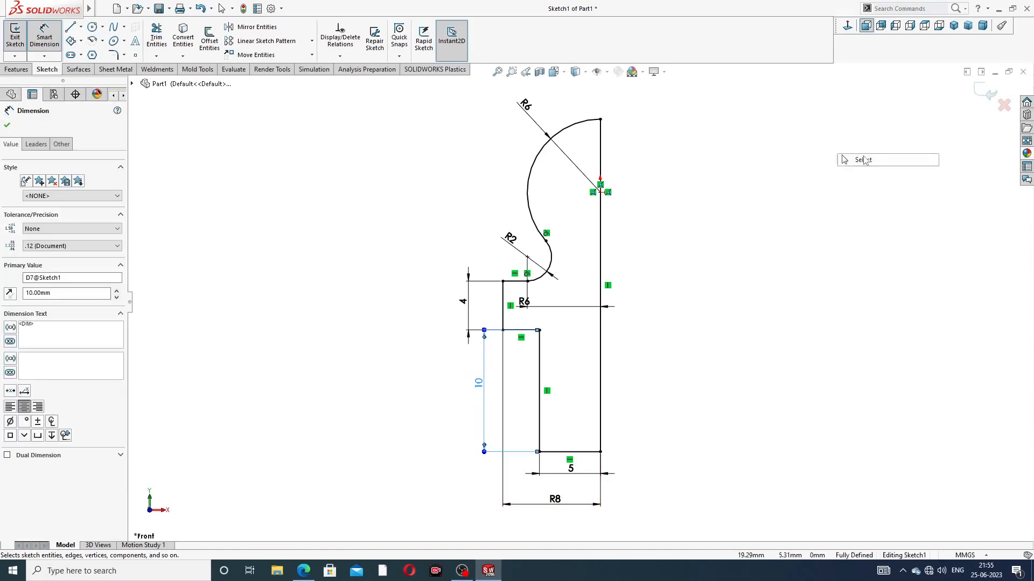
pyautogui.click(983, 95)
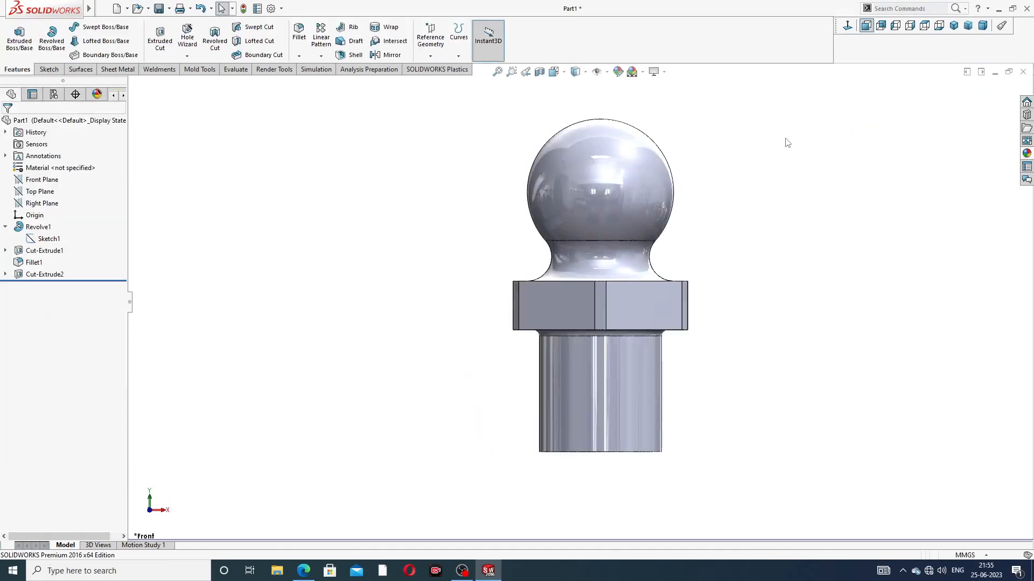
# Examine the bore of the lengthened part in a section view on the Front Plane, then restore the full view.
pyautogui.moveTo(764, 253); pyautogui.dragTo(756, 203, button='middle')
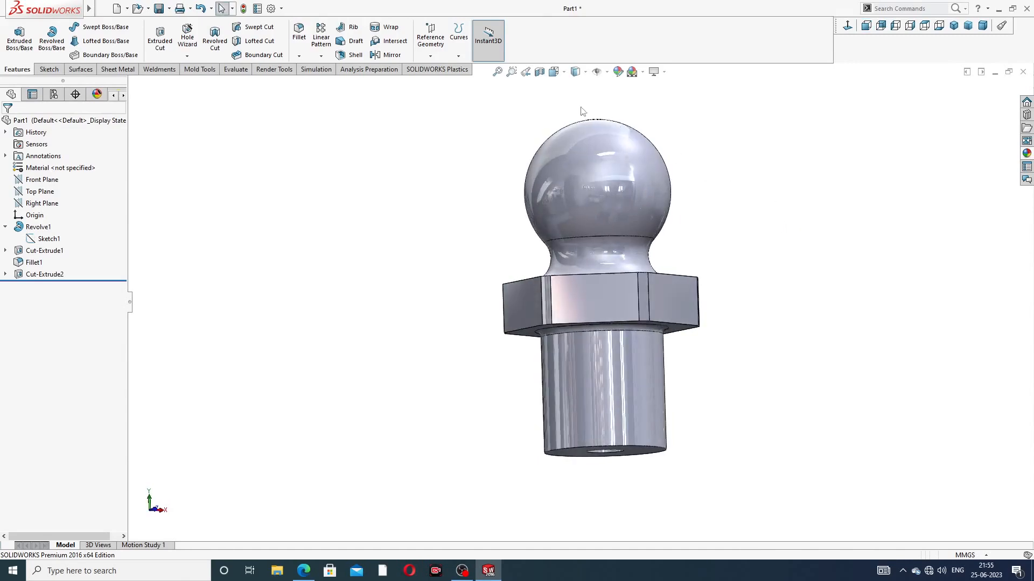
pyautogui.click(539, 72)
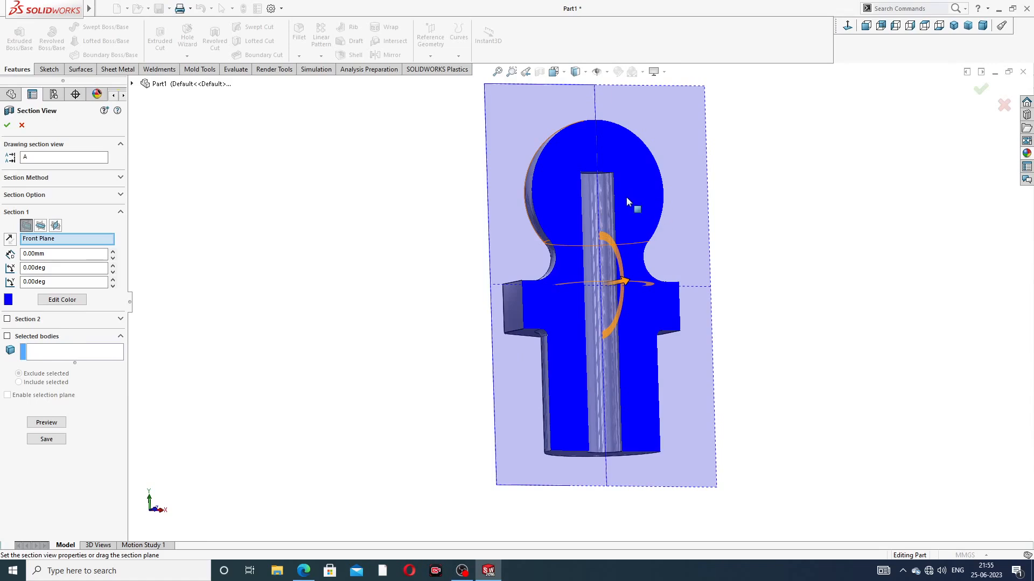
pyautogui.click(981, 90)
pyautogui.click(539, 71)
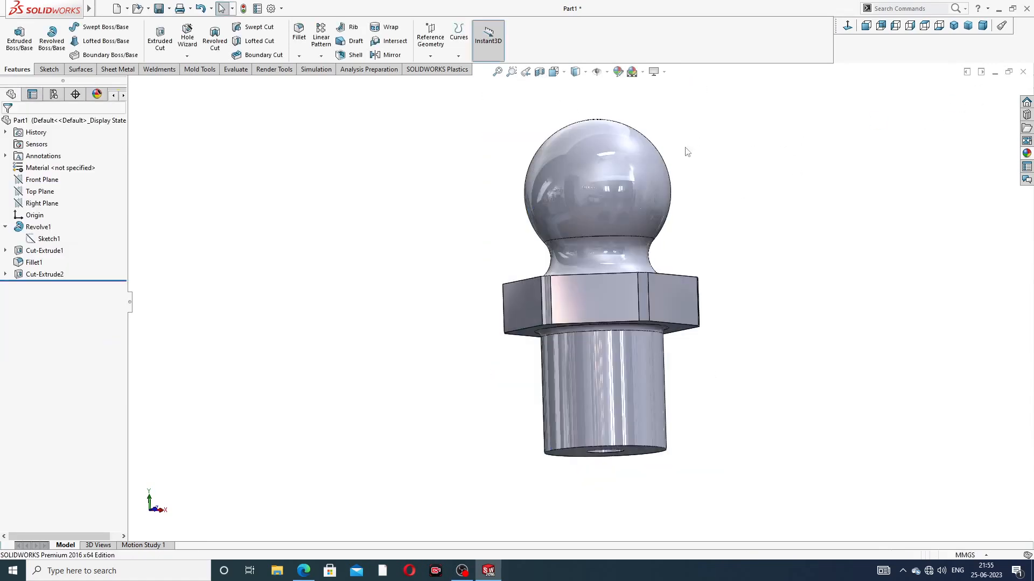
pyautogui.scroll(3, 751, 183)
pyautogui.moveTo(759, 191); pyautogui.dragTo(753, 165, button='middle')
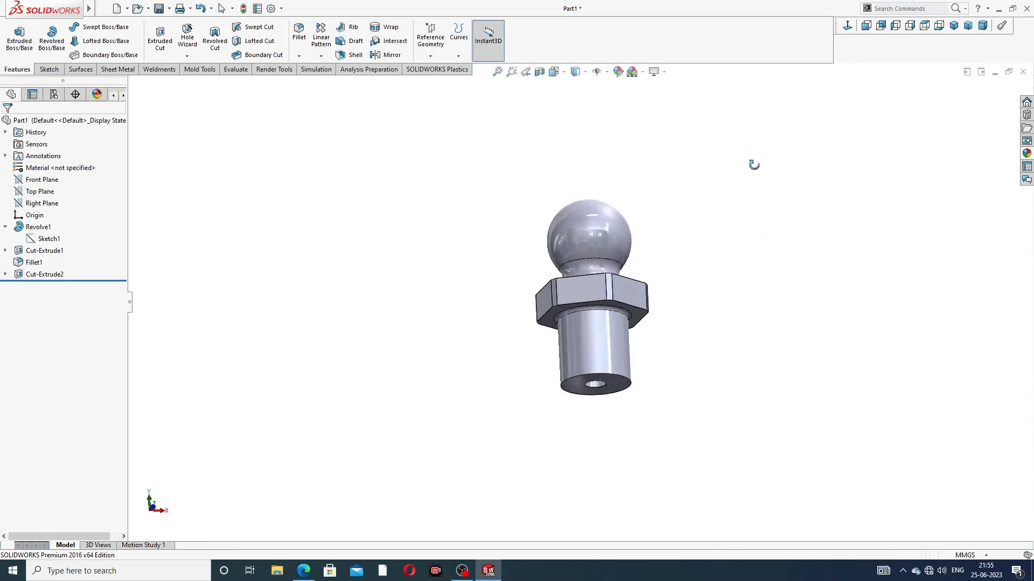
# Chamfer the outer circular edge of the shank's end face by 1 mm at 45 degrees.
pyautogui.click(299, 38)
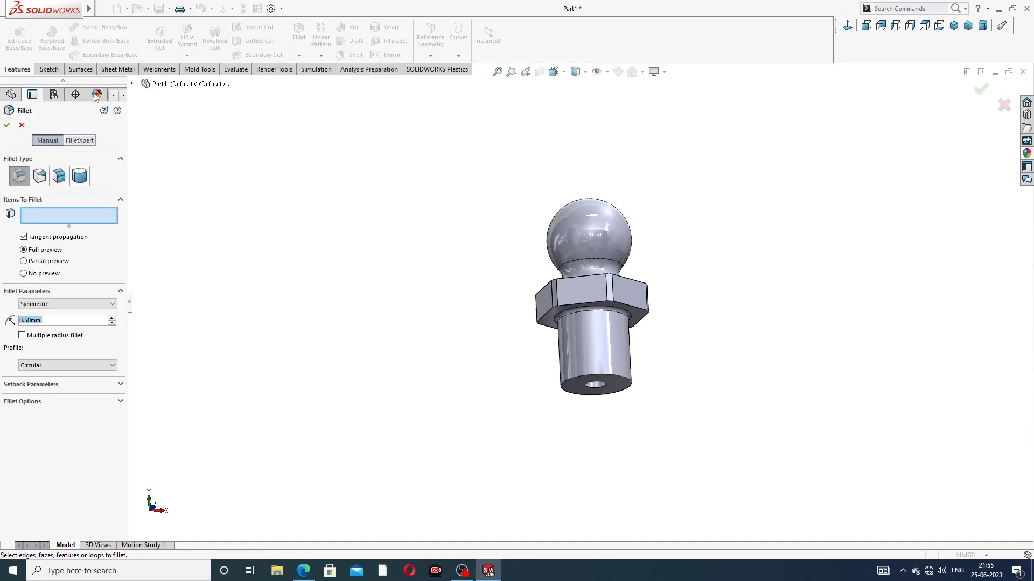
pyautogui.click(22, 126)
pyautogui.click(298, 55)
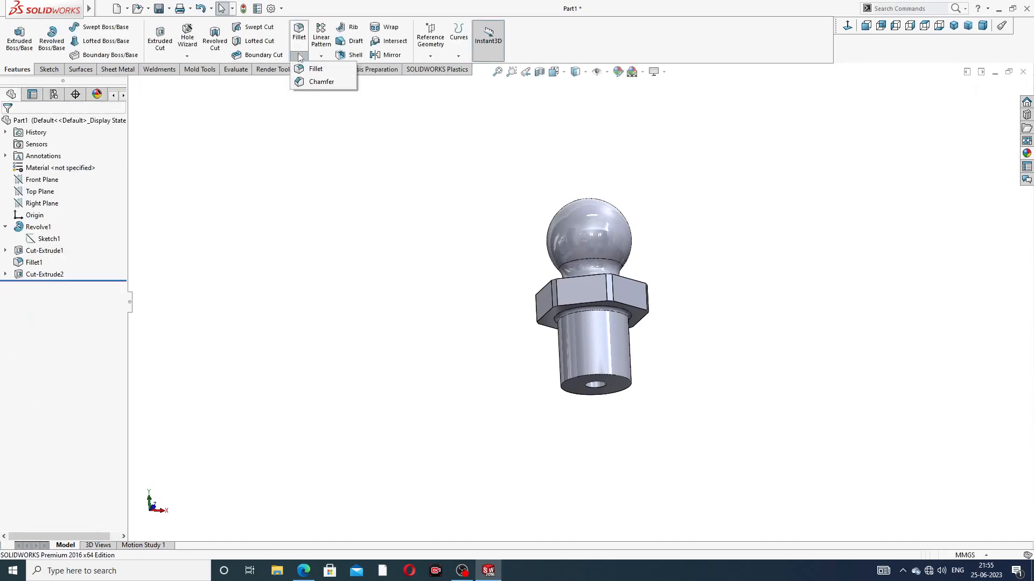
pyautogui.click(319, 83)
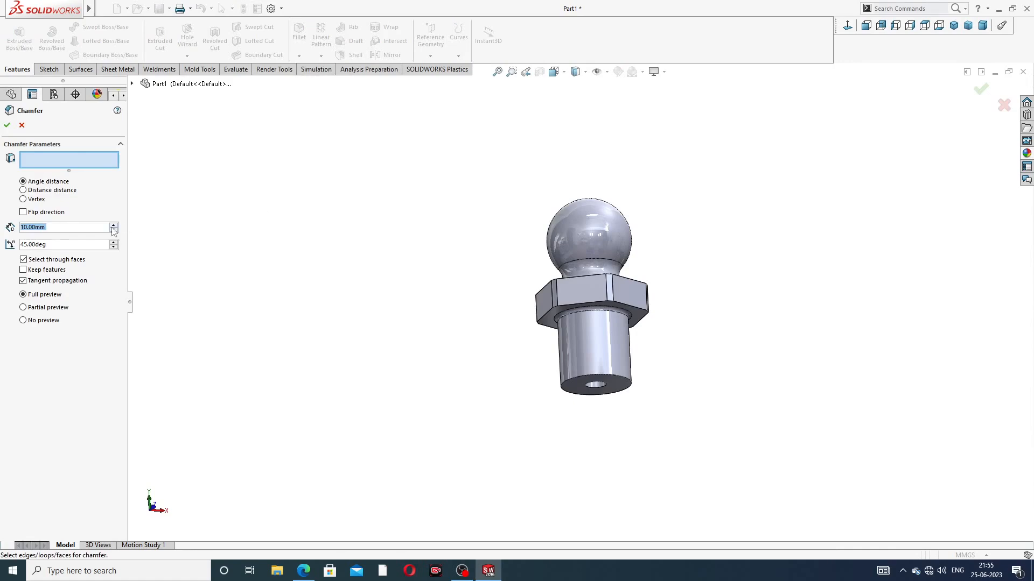
pyautogui.write('1')
pyautogui.press('Return')
pyautogui.scroll(-3, 530, 351)
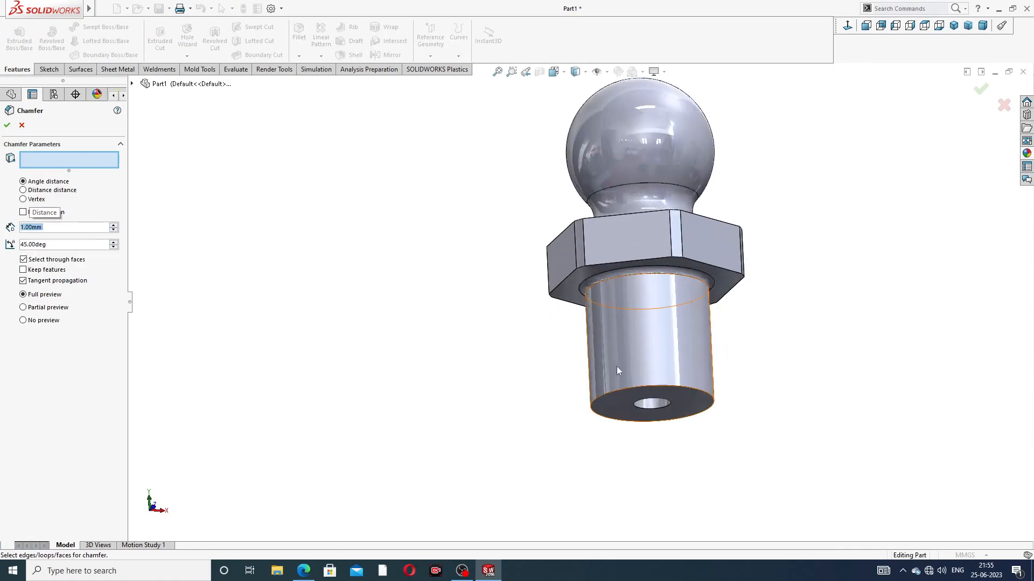
pyautogui.click(671, 385)
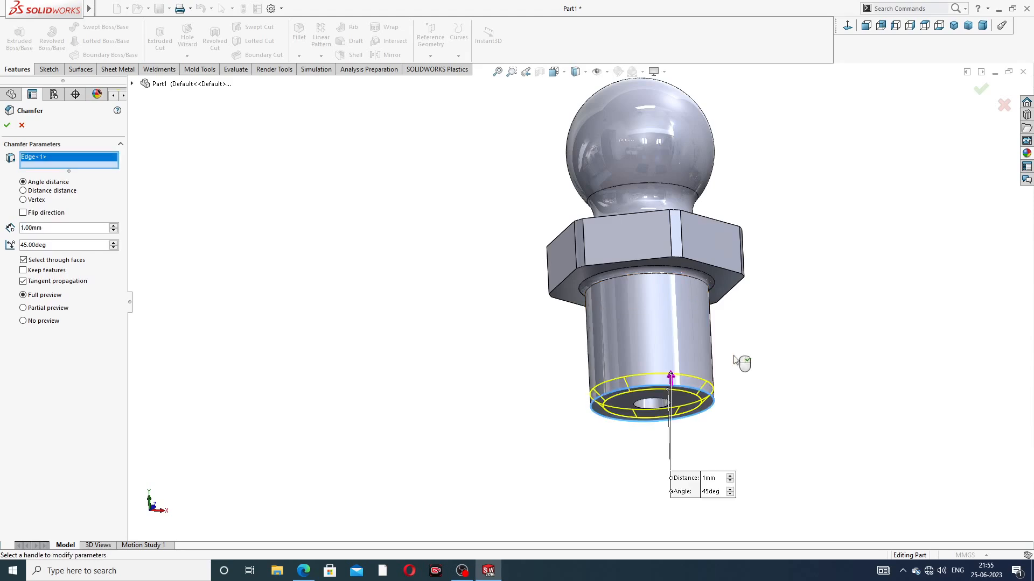
pyautogui.click(980, 89)
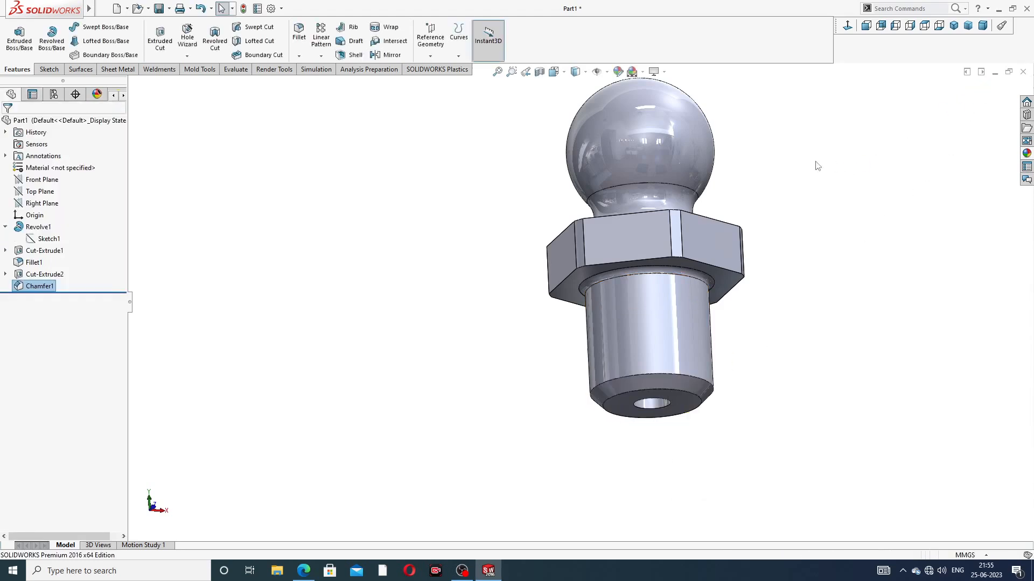
pyautogui.scroll(2, 752, 176)
pyautogui.moveTo(735, 179); pyautogui.dragTo(722, 276, button='middle')
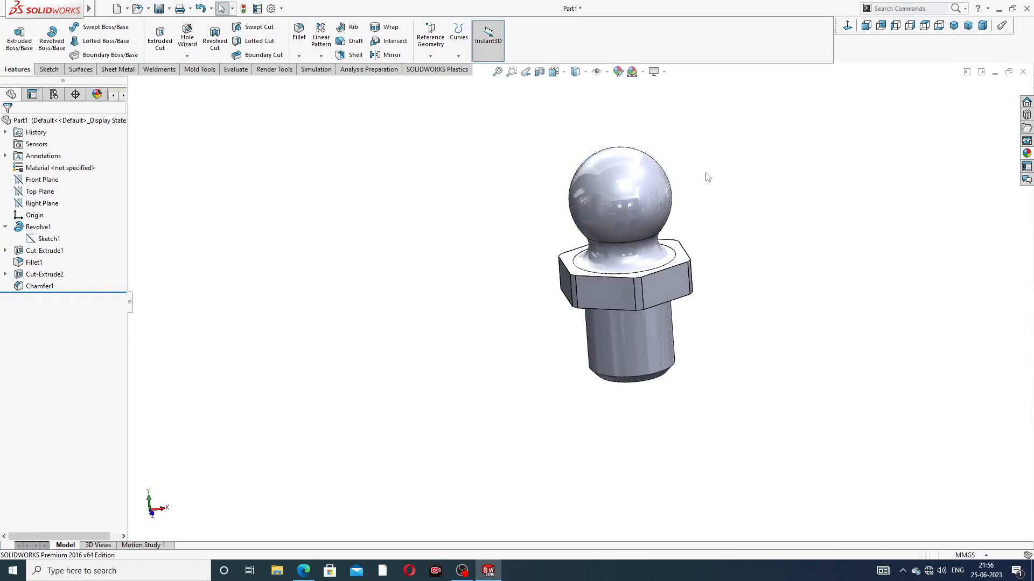
# Create a reference plane offset 3.5 mm from the Right Plane, cutting through one side of the ball.
pyautogui.moveTo(704, 174); pyautogui.dragTo(675, 192, button='middle')
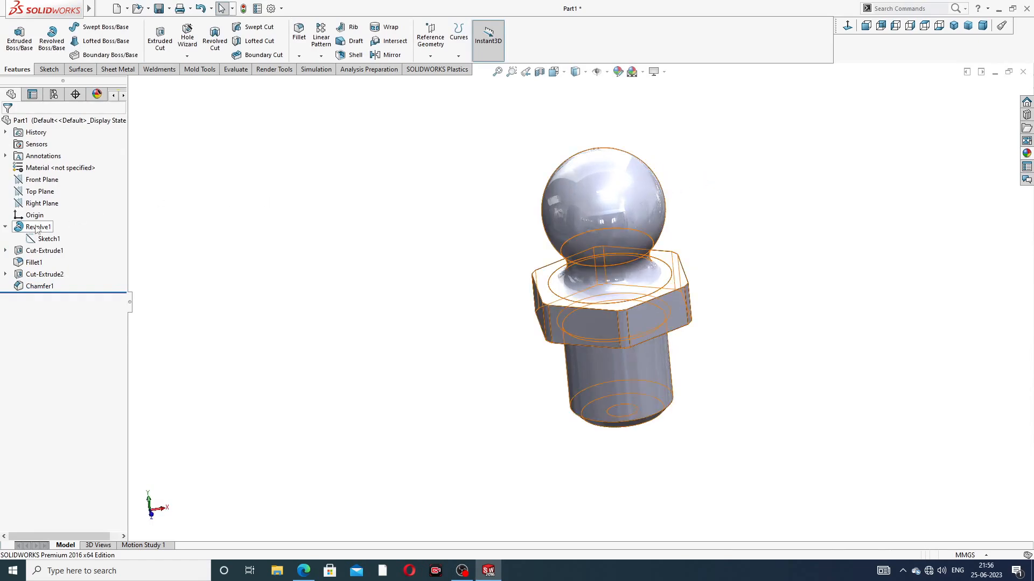
pyautogui.click(6, 226)
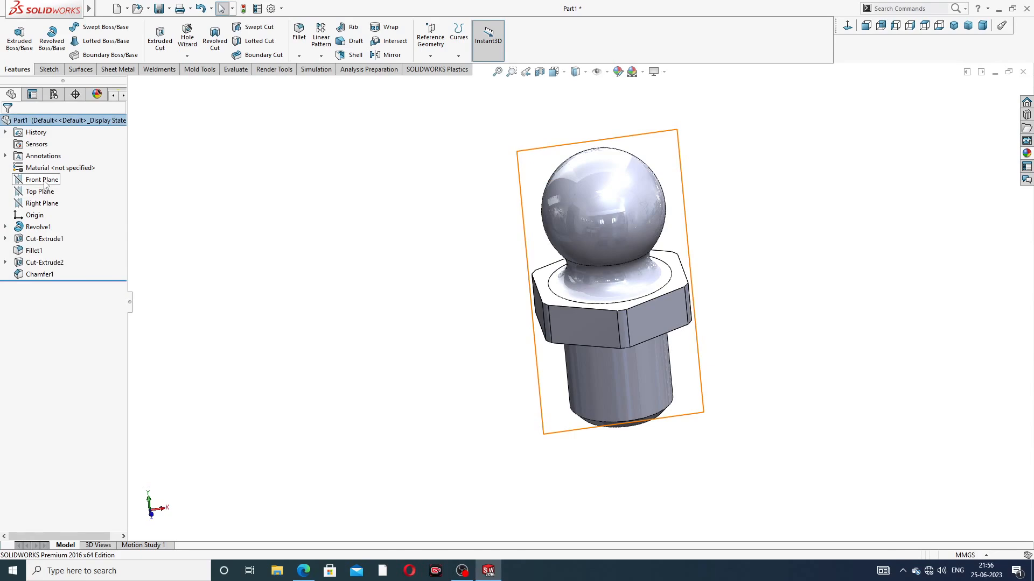
pyautogui.click(48, 204)
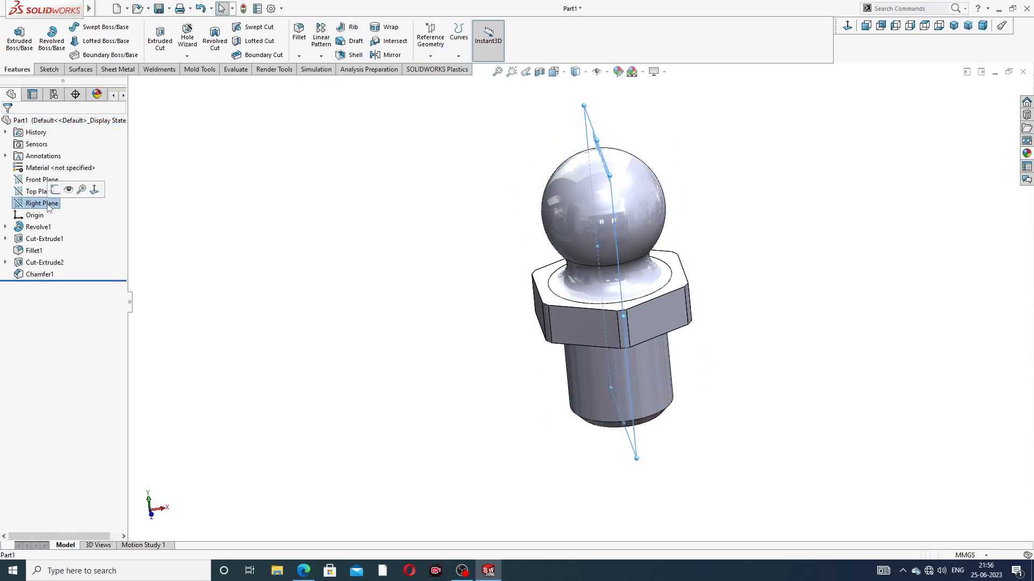
pyautogui.click(435, 59)
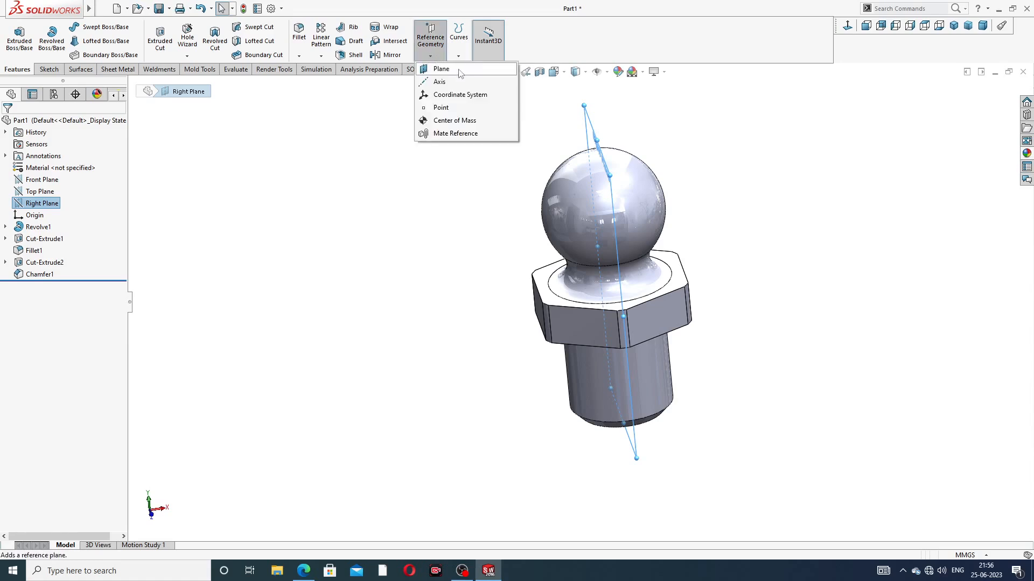
pyautogui.click(441, 69)
pyautogui.moveTo(733, 173); pyautogui.dragTo(609, 197, button='middle')
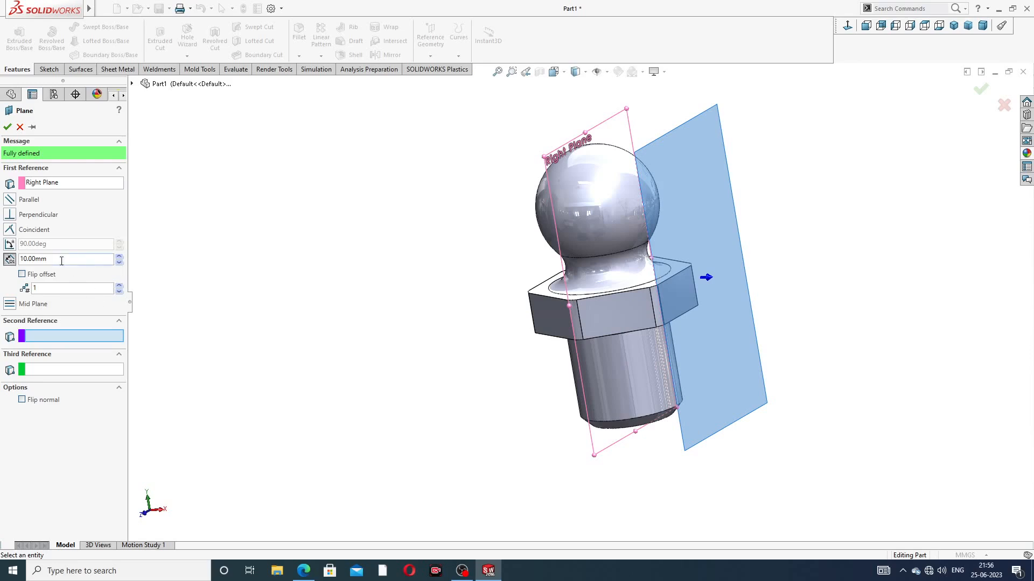
pyautogui.click(10, 260)
pyautogui.write('3.5')
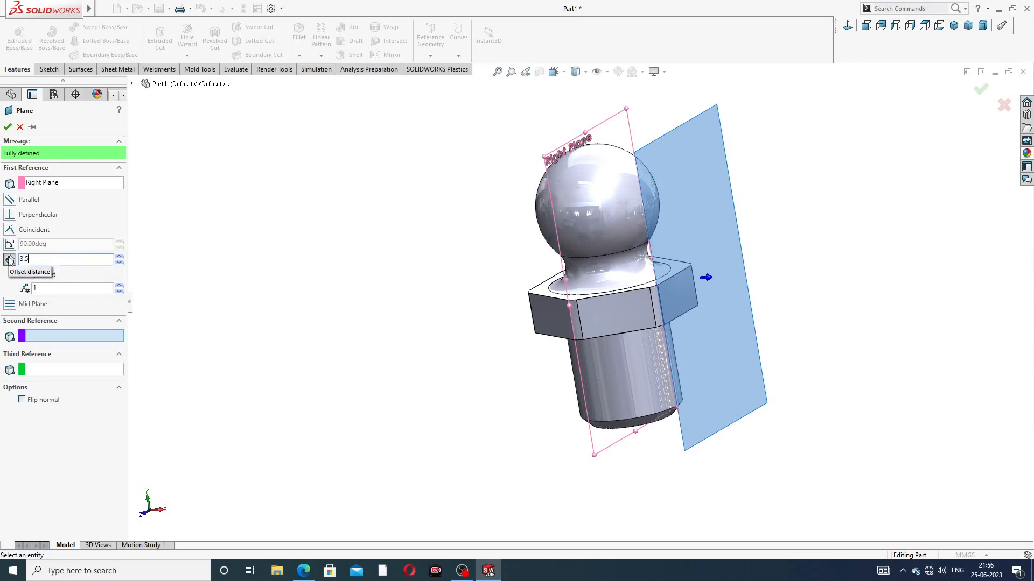
pyautogui.press('Return')
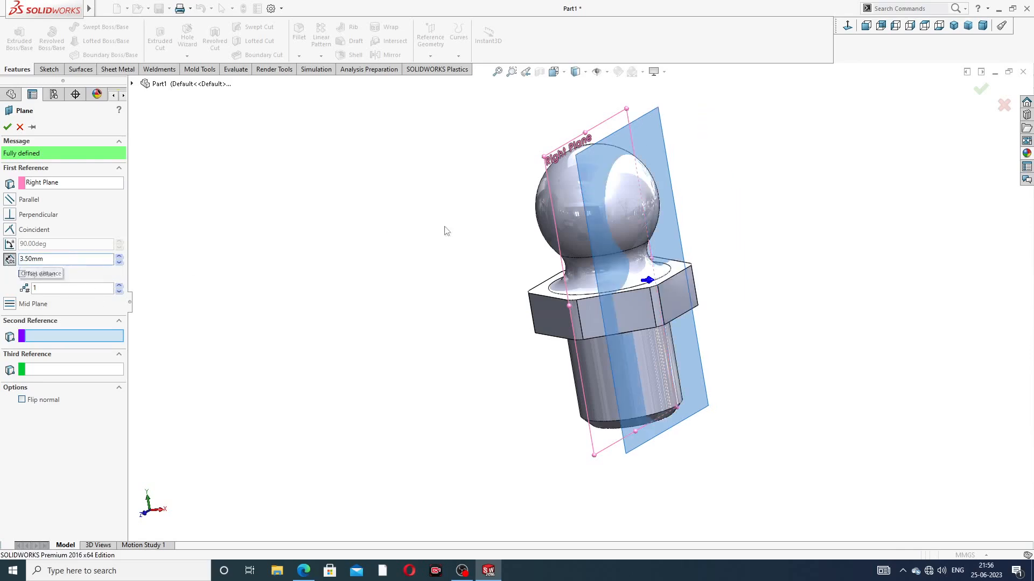
pyautogui.moveTo(643, 199); pyautogui.dragTo(675, 159, button='middle')
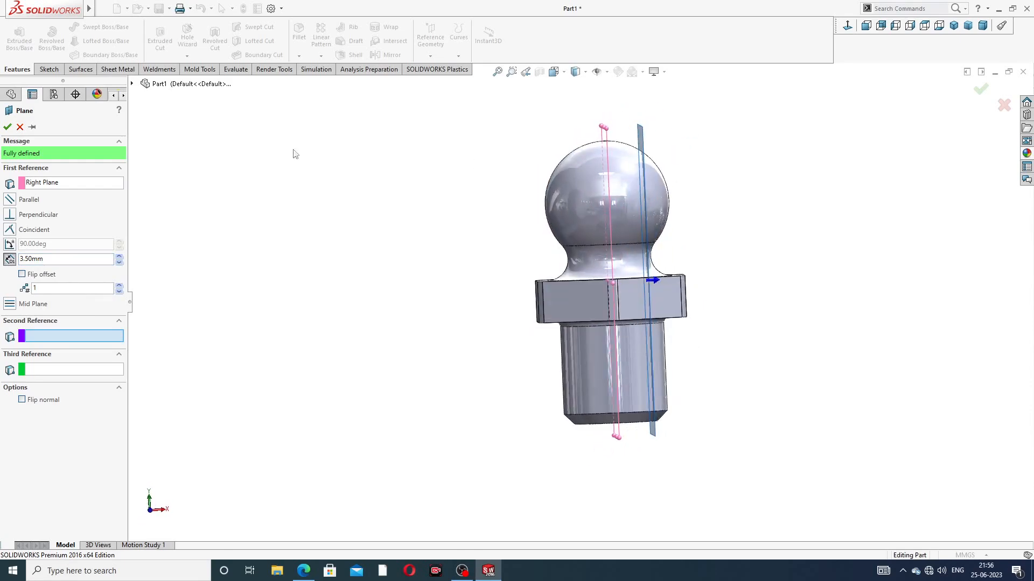
pyautogui.click(7, 127)
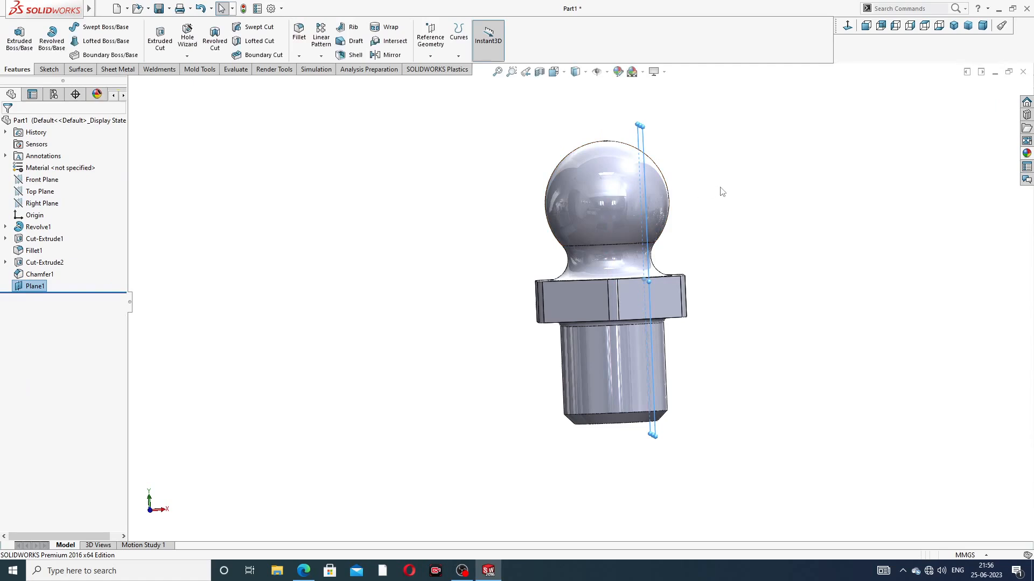
# Start a sketch on the new offset plane and draw a circle about 10.2 mm in diameter centred on the origin.
pyautogui.moveTo(719, 191); pyautogui.dragTo(659, 184, button='middle')
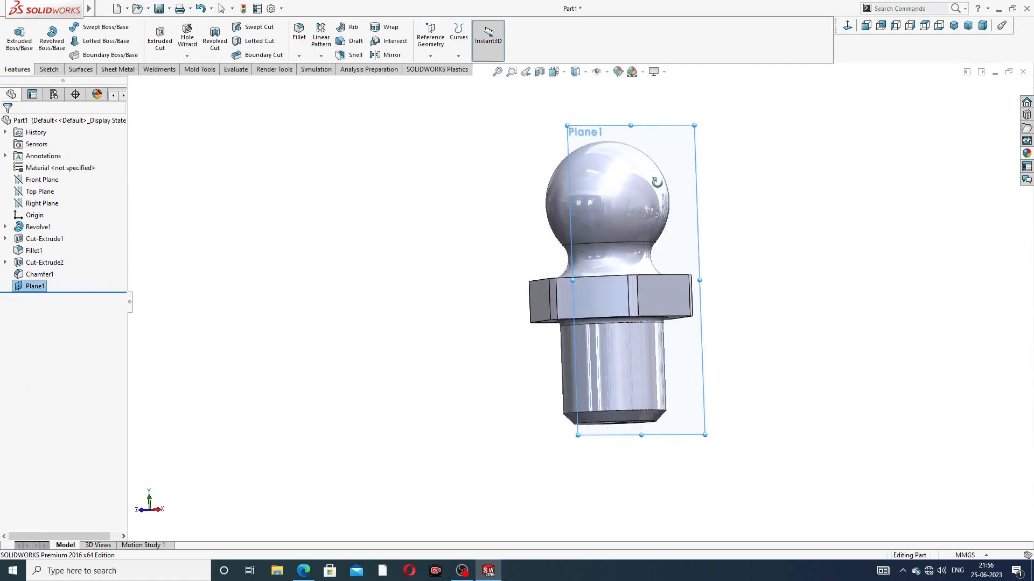
pyautogui.click(666, 129)
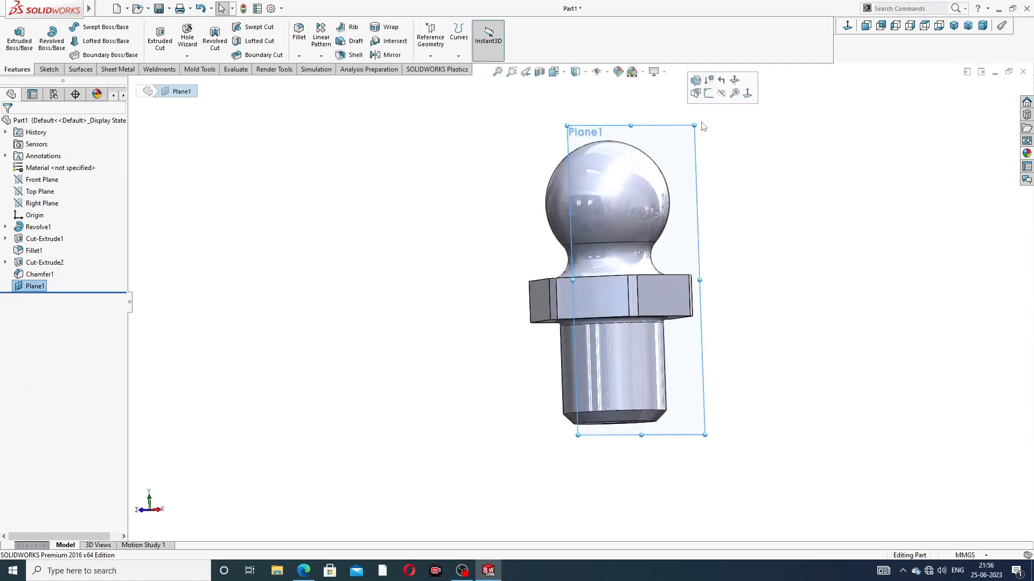
pyautogui.click(708, 93)
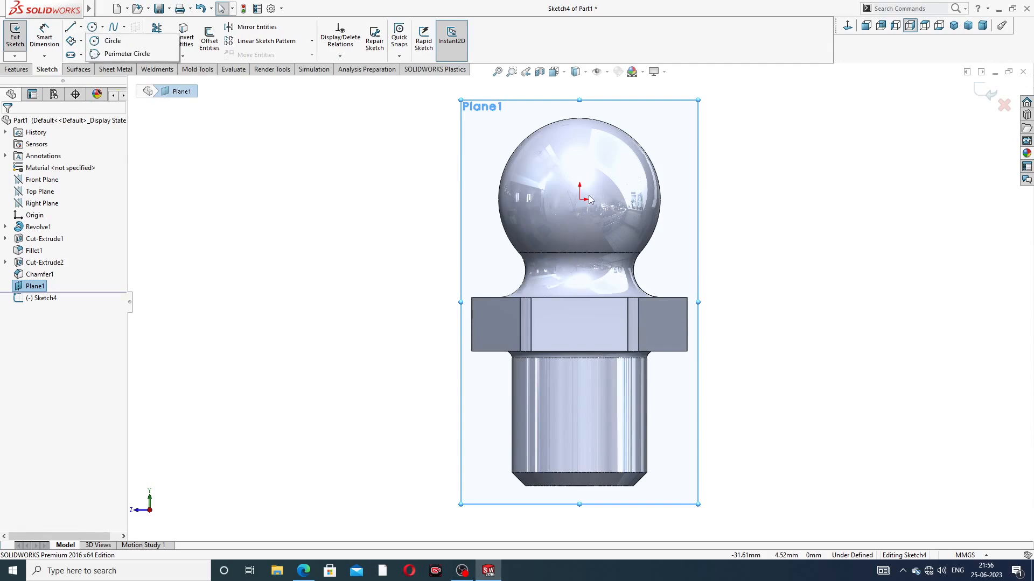
pyautogui.click(113, 40)
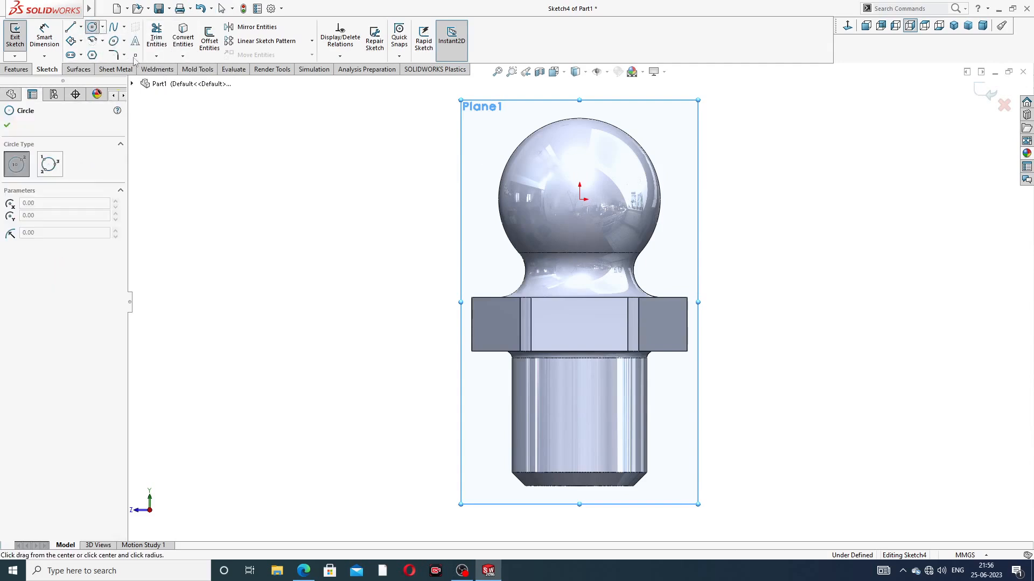
pyautogui.click(579, 198)
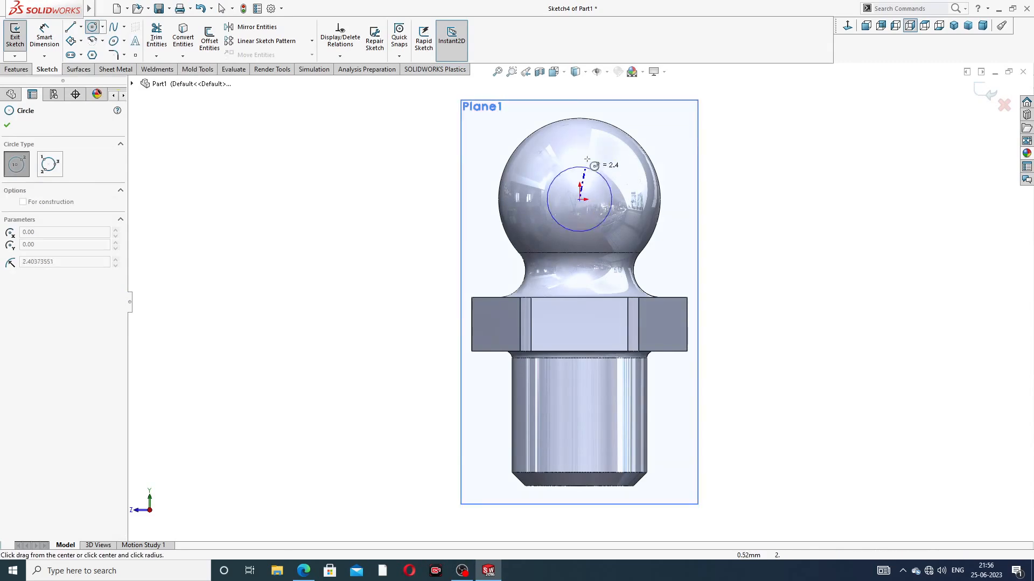
pyautogui.click(607, 138)
pyautogui.rightClick(728, 103)
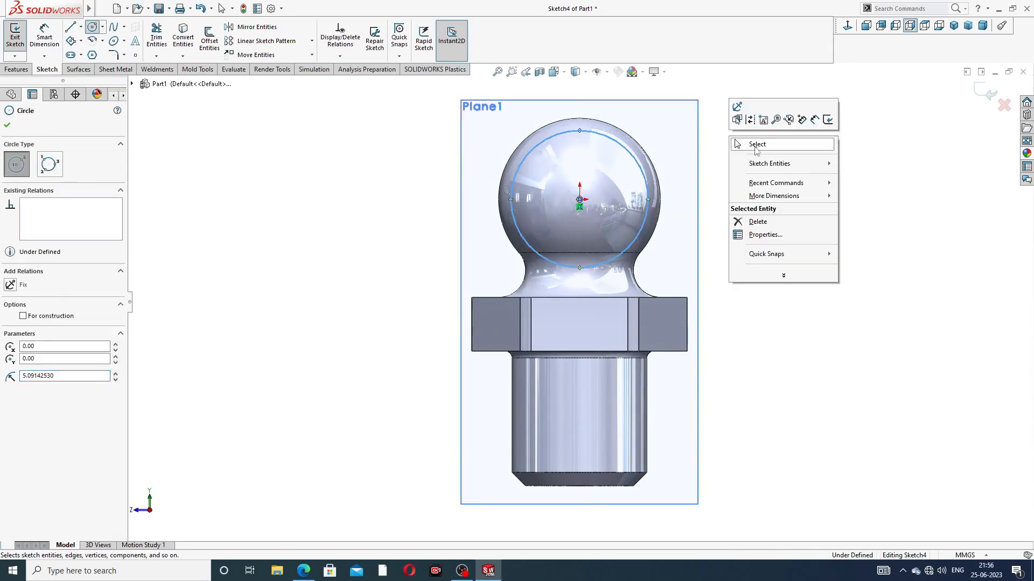
pyautogui.click(762, 143)
# Check the circle size in the grease nipple PDF drawing and dimension the circle's diameter as 10.5 mm.
pyautogui.click(44, 35)
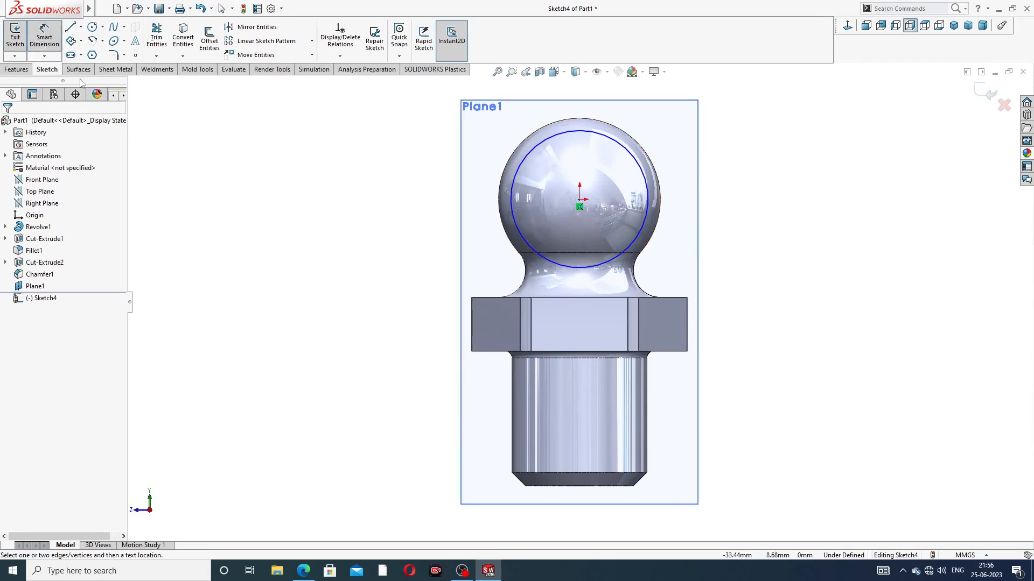
pyautogui.click(303, 571)
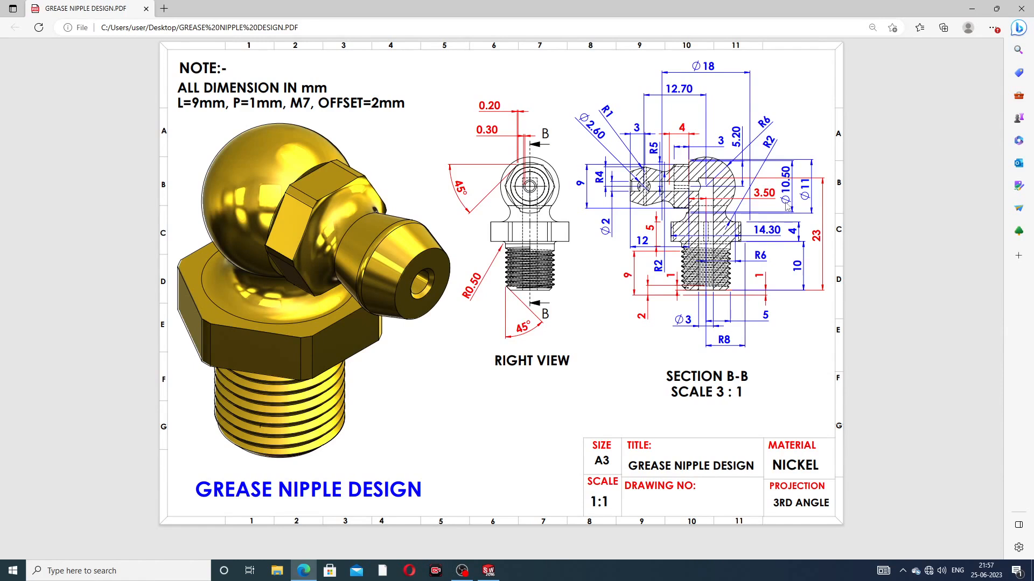
pyautogui.click(303, 569)
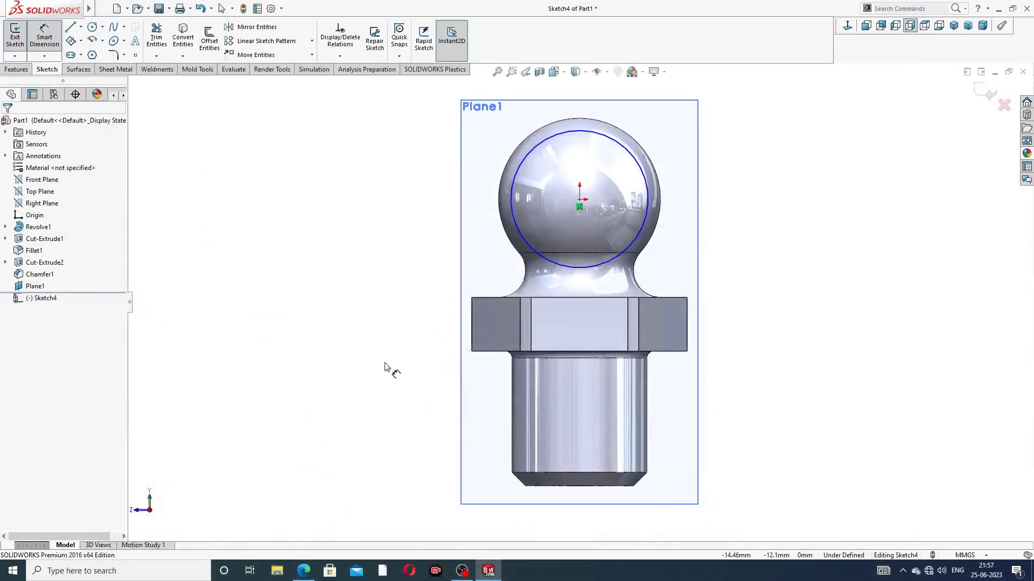
pyautogui.click(615, 138)
pyautogui.click(714, 120)
pyautogui.write('1')
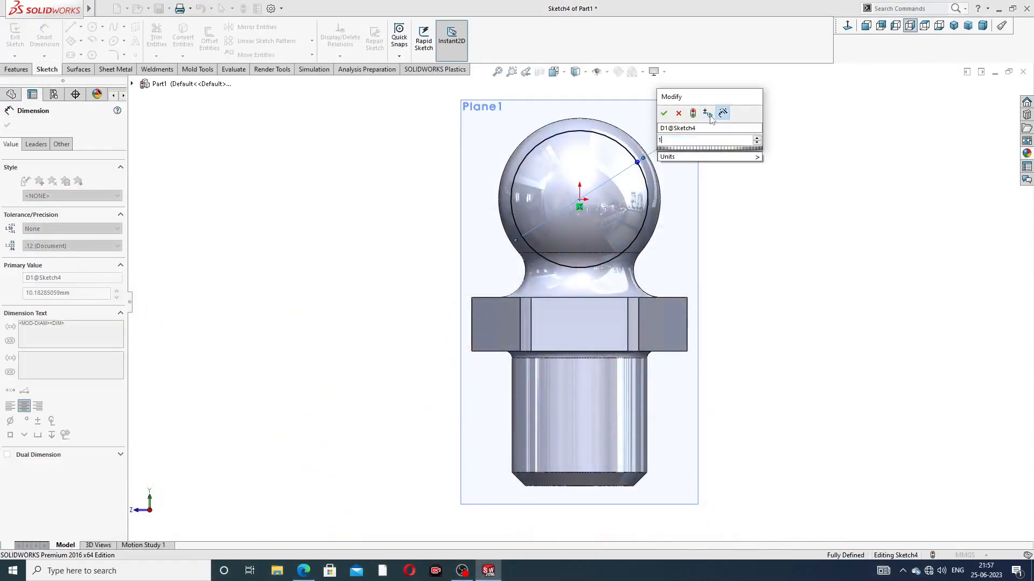
pyautogui.write('0.5')
pyautogui.press('Return')
pyautogui.rightClick(757, 146)
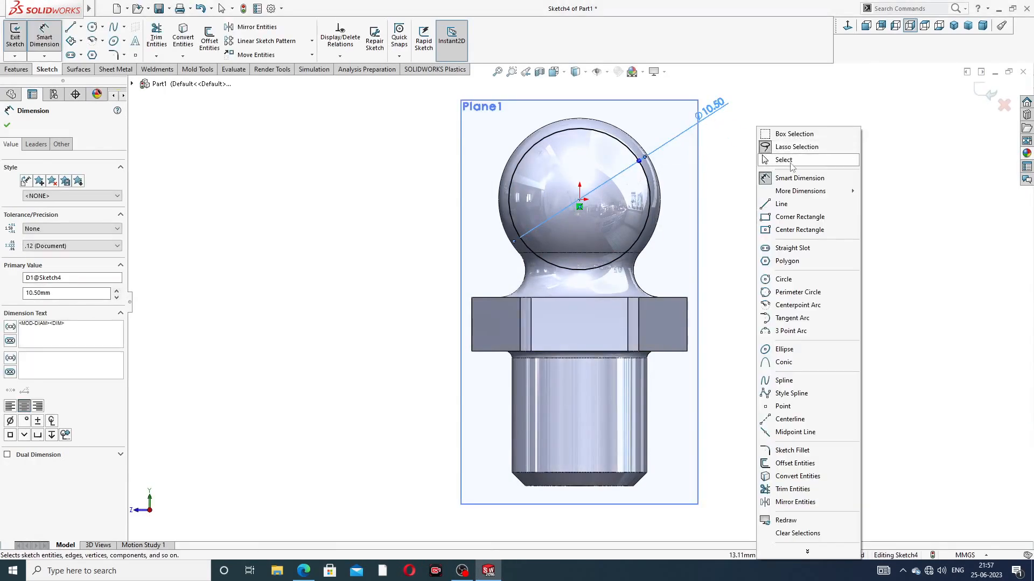
pyautogui.click(780, 160)
# Cut-extrude the circle 23 mm blind in the reversed direction, away from the ball's centre, to flatten the ball's side.
pyautogui.click(16, 69)
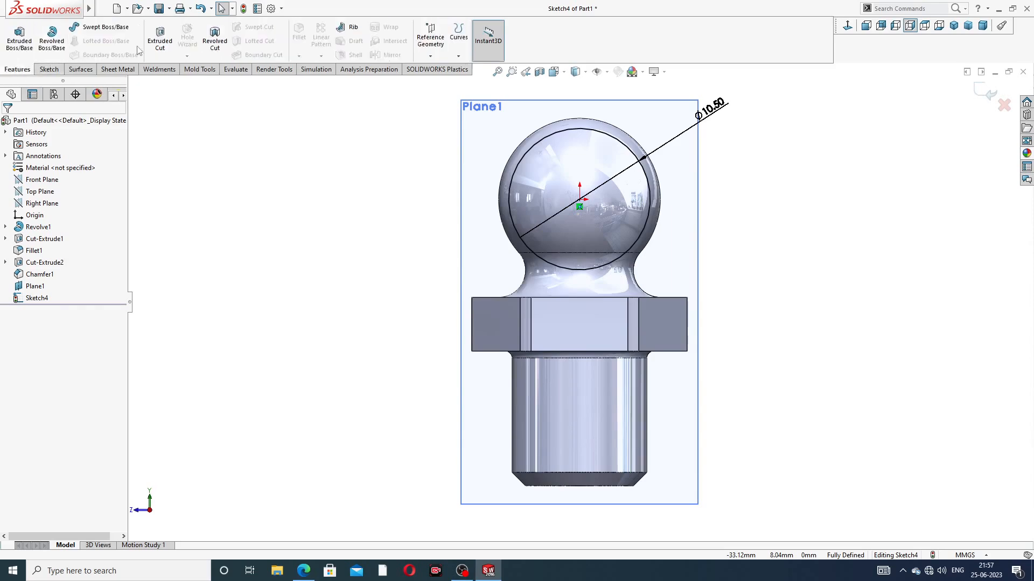
pyautogui.click(160, 38)
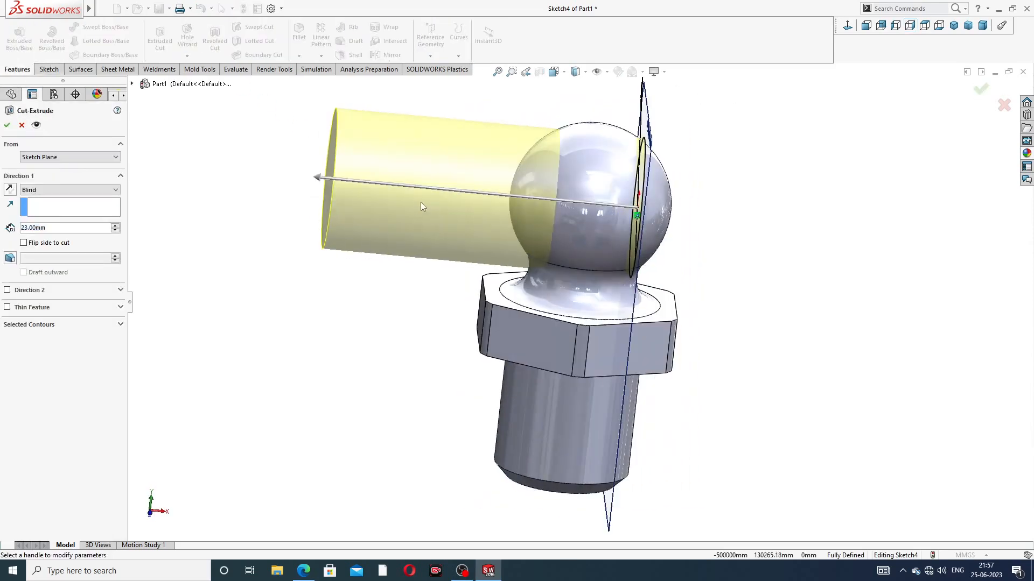
pyautogui.click(10, 189)
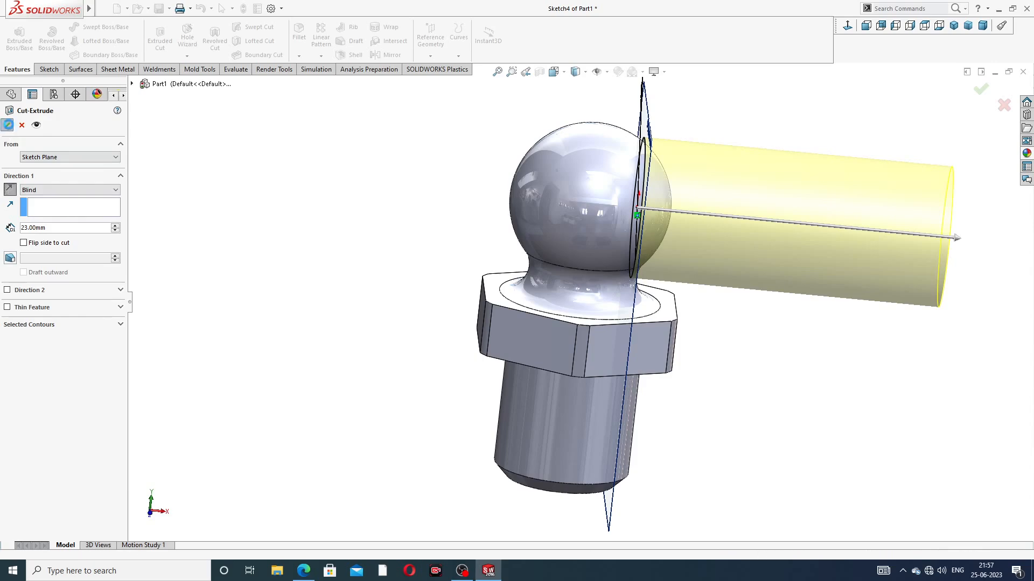
pyautogui.click(7, 124)
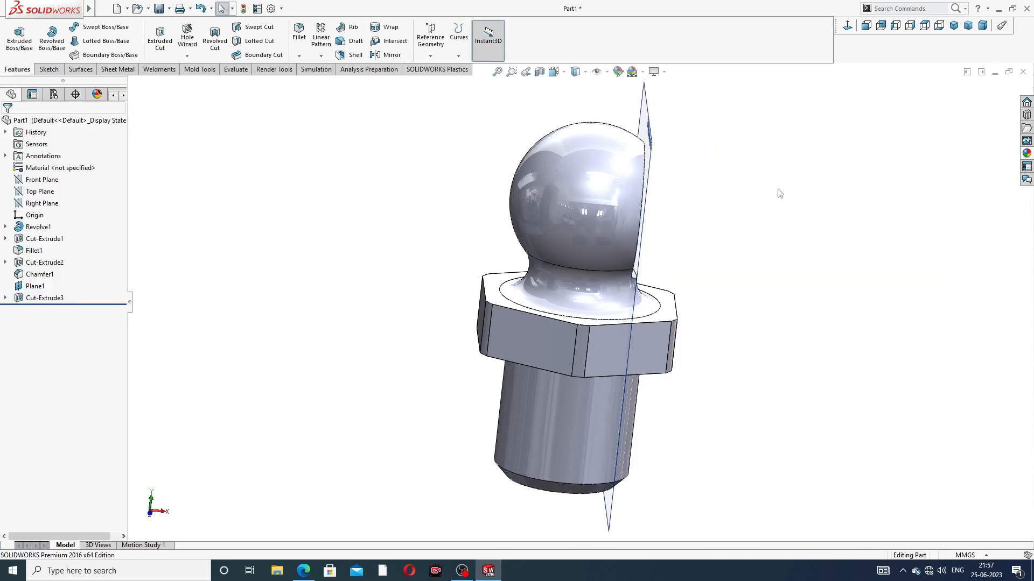
pyautogui.moveTo(786, 149); pyautogui.dragTo(703, 149, button='middle')
pyautogui.click(691, 144)
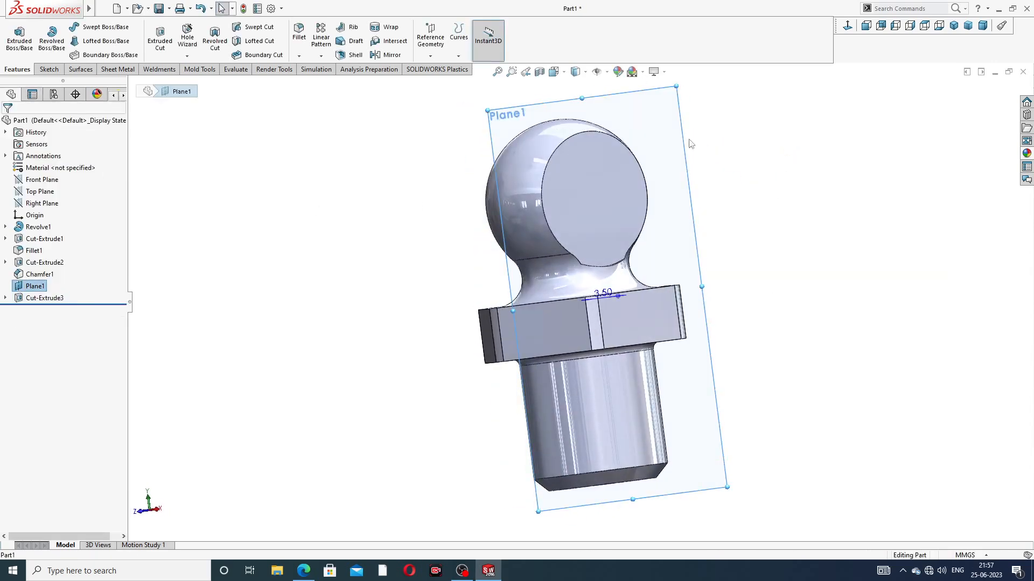
pyautogui.click(730, 114)
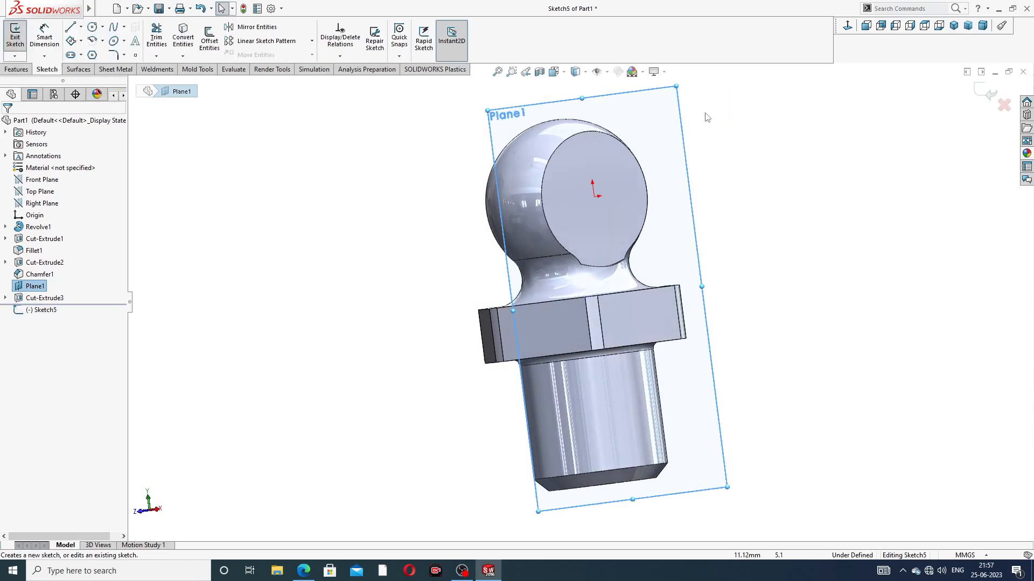
pyautogui.click(989, 95)
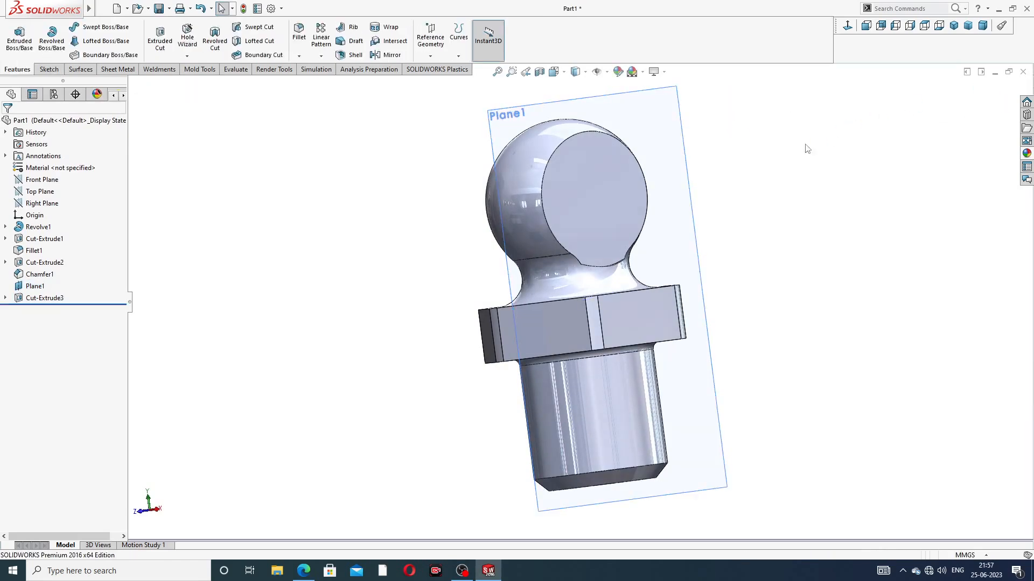
# Hide the offset reference plane at the ball's flat face.
pyautogui.click(685, 148)
pyautogui.click(731, 159)
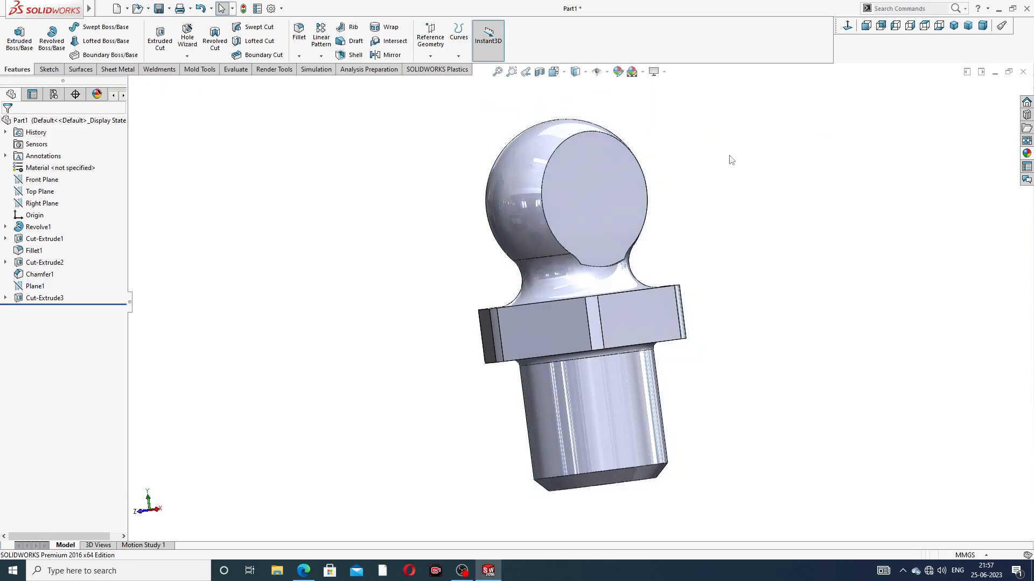
pyautogui.moveTo(688, 166); pyautogui.dragTo(713, 150, button='middle')
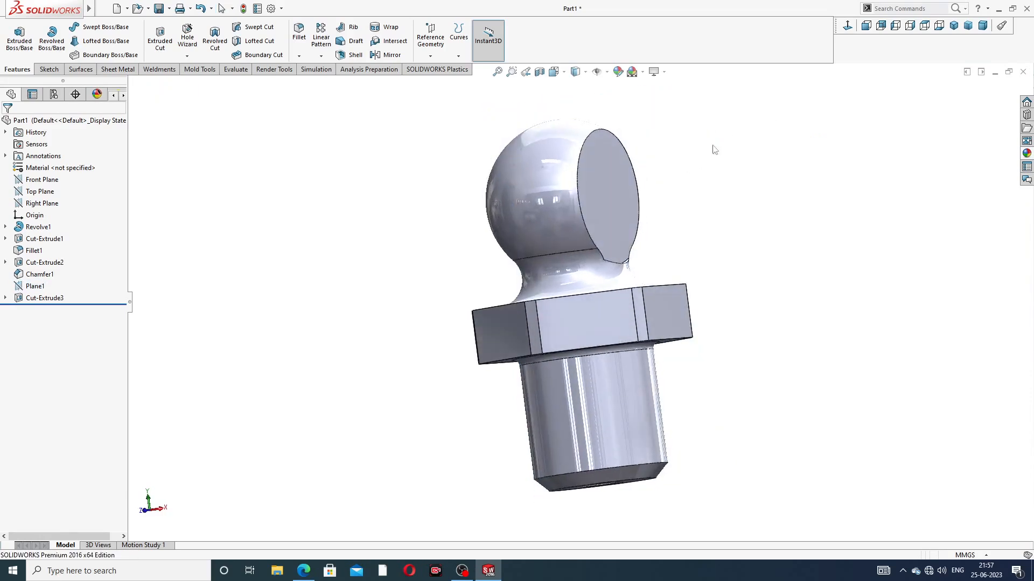
# Start a sketch on the Front Plane and draw a horizontal line about 13.1 mm outward from the ball's flat face, level with the origin, plus a vertical end line about 2.8 mm high.
pyautogui.click(48, 185)
pyautogui.click(56, 167)
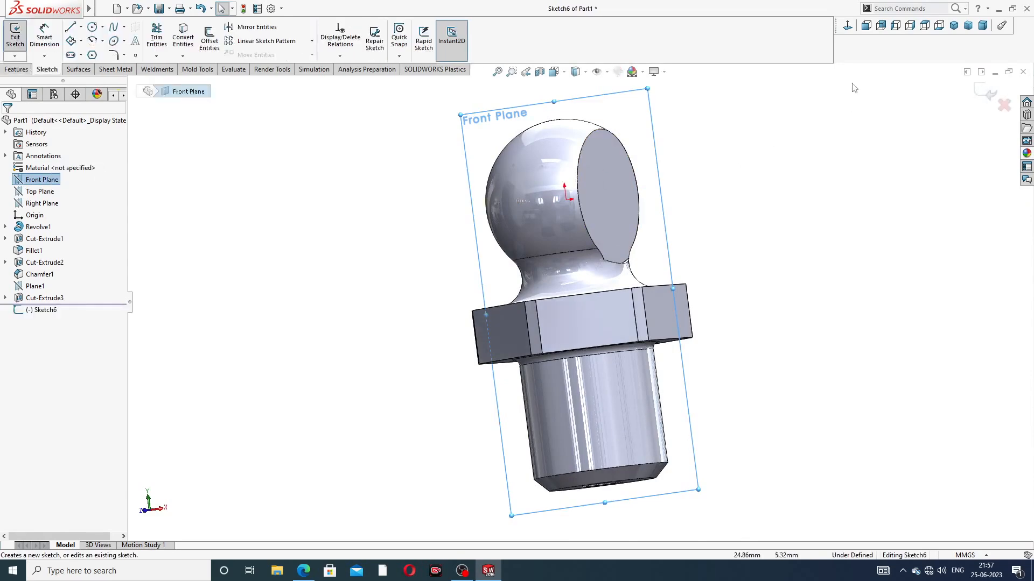
pyautogui.click(848, 26)
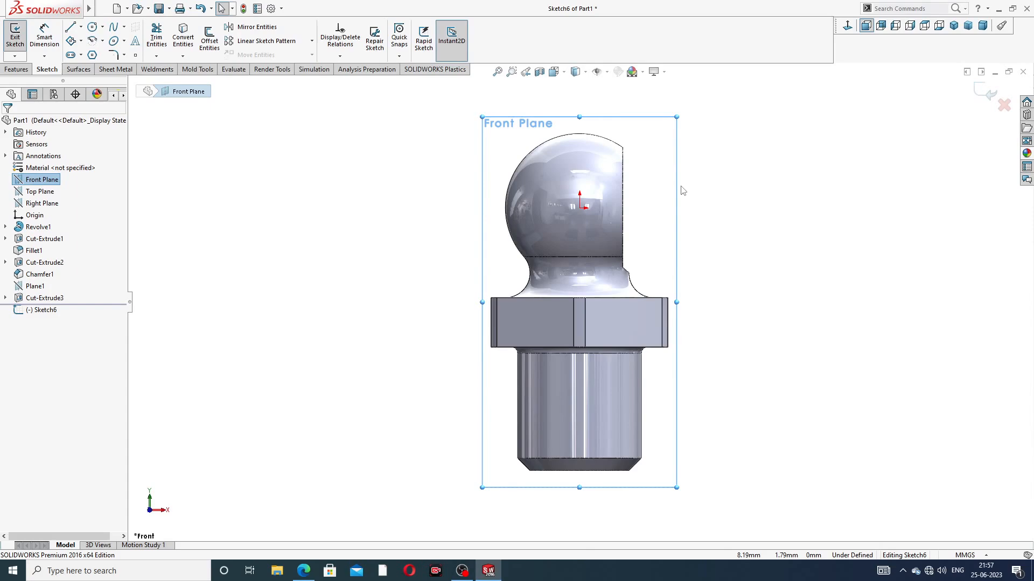
pyautogui.scroll(-3, 605, 165)
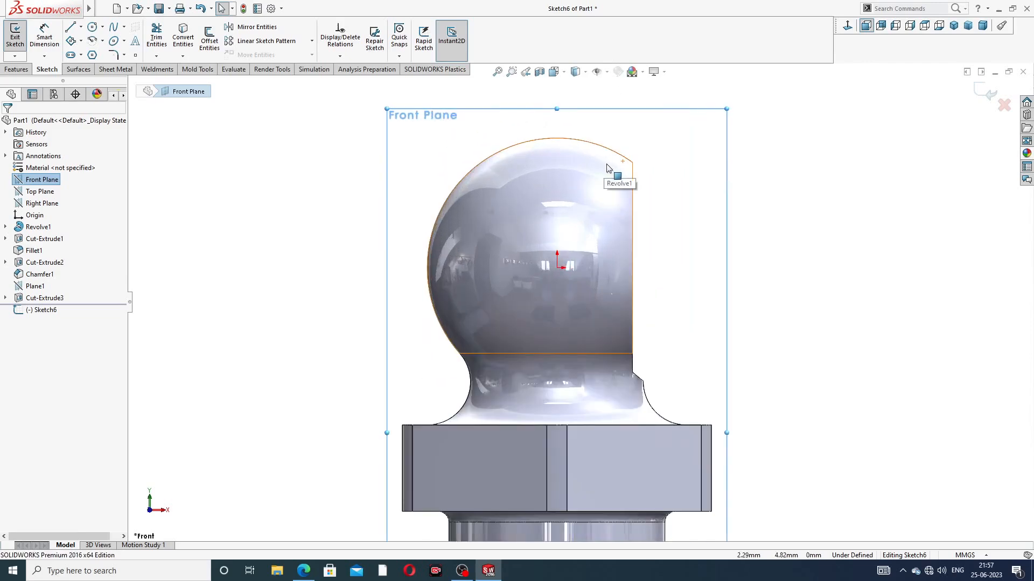
pyautogui.click(70, 27)
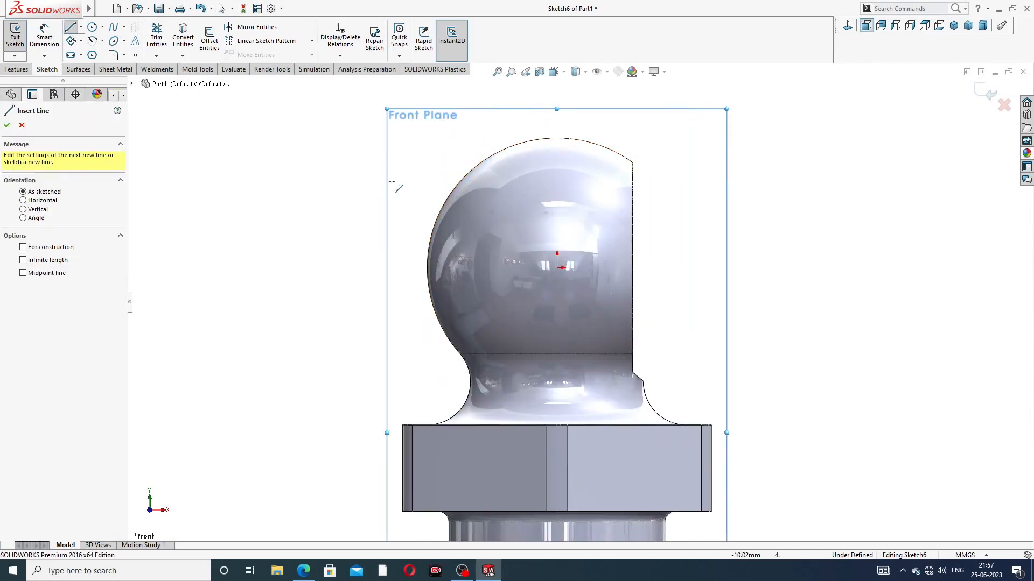
pyautogui.click(633, 267)
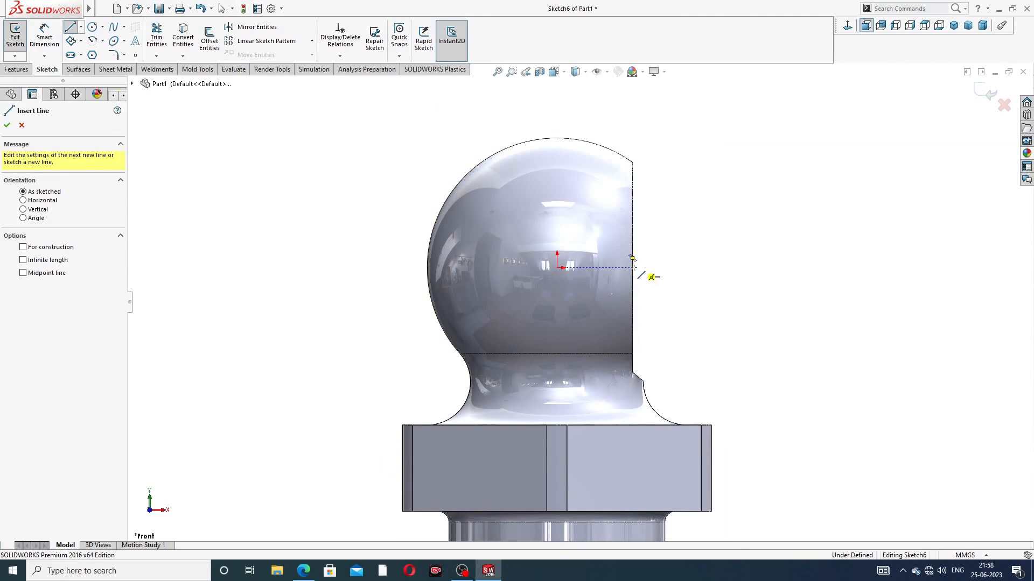
pyautogui.click(915, 268)
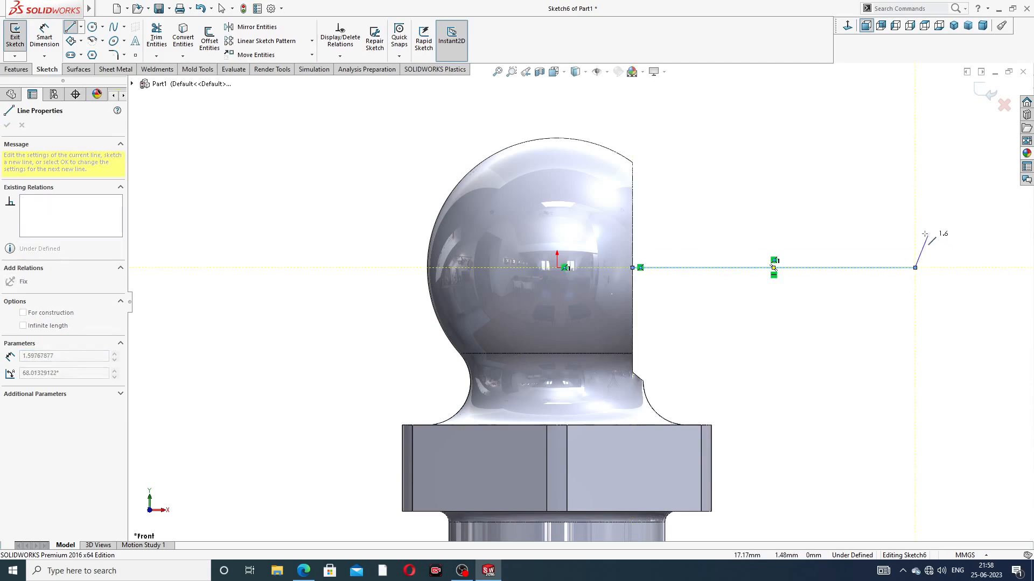
pyautogui.click(915, 207)
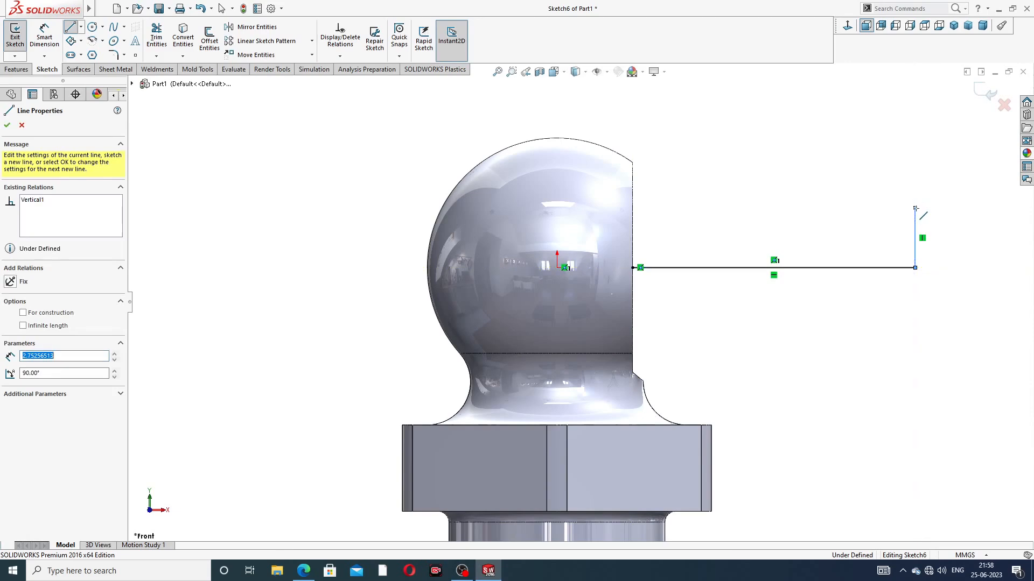
# Close the nozzle profile with two slanted lines forming a peak, a tangent arc about 4.1 mm in radius, a horizontal line about 3.7 mm long and a vertical line.
pyautogui.click(867, 182)
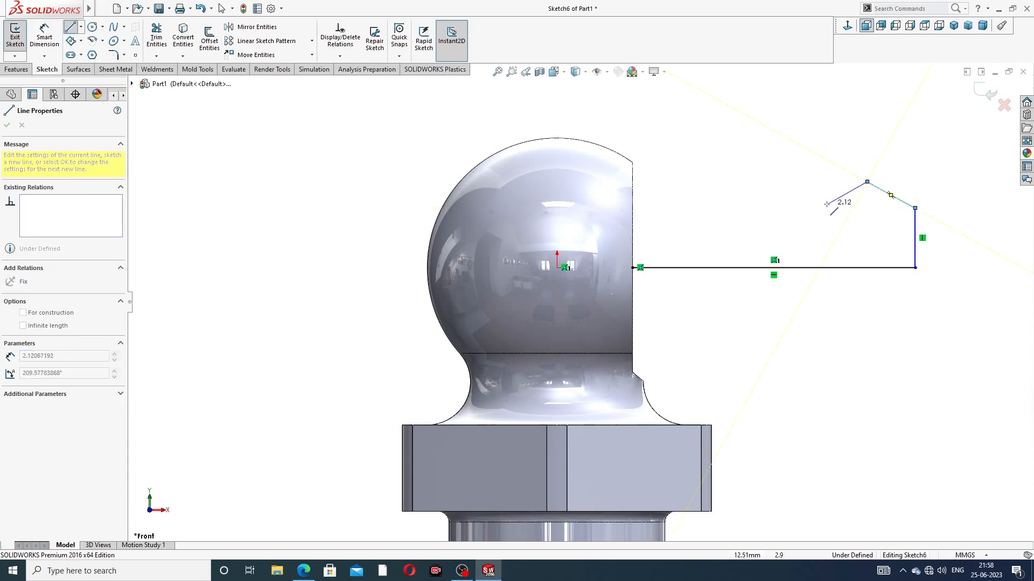
pyautogui.click(826, 203)
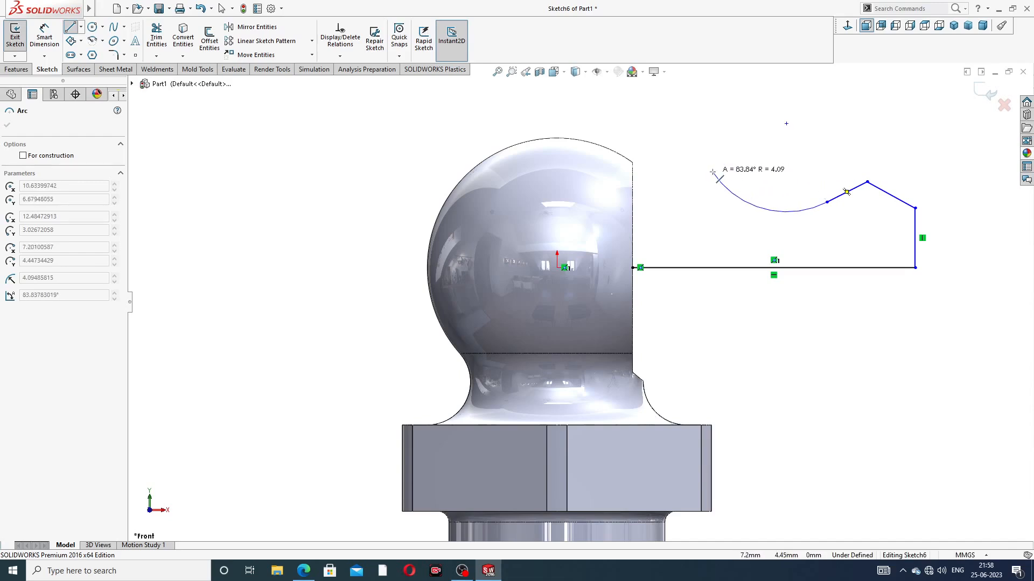
pyautogui.click(712, 173)
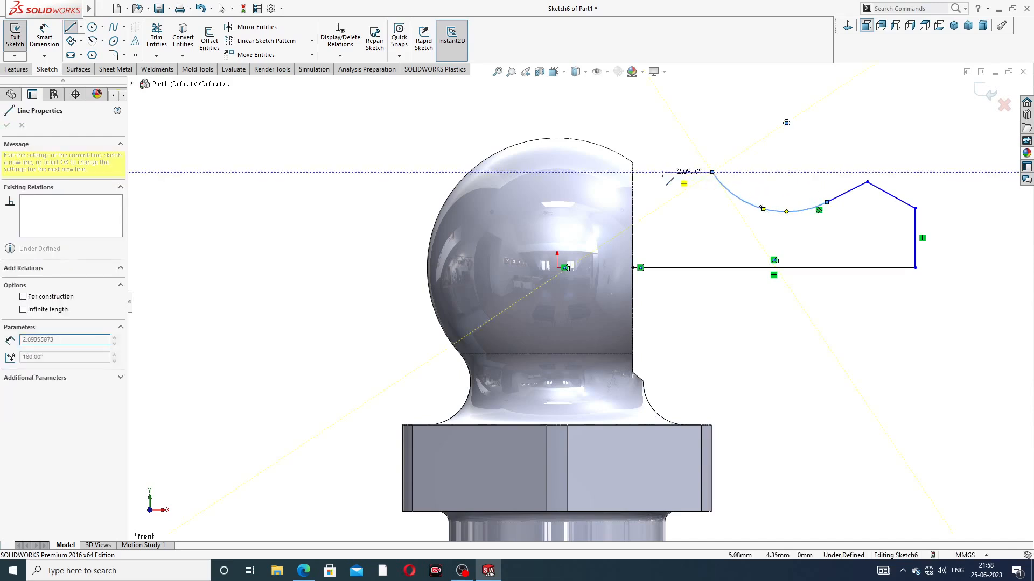
pyautogui.click(633, 172)
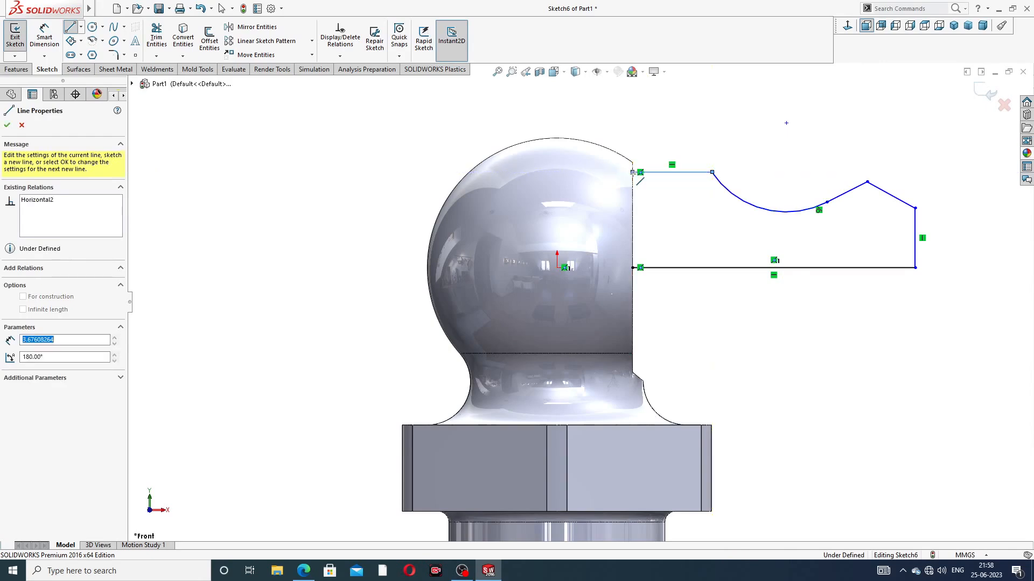
pyautogui.click(634, 268)
pyautogui.rightClick(779, 129)
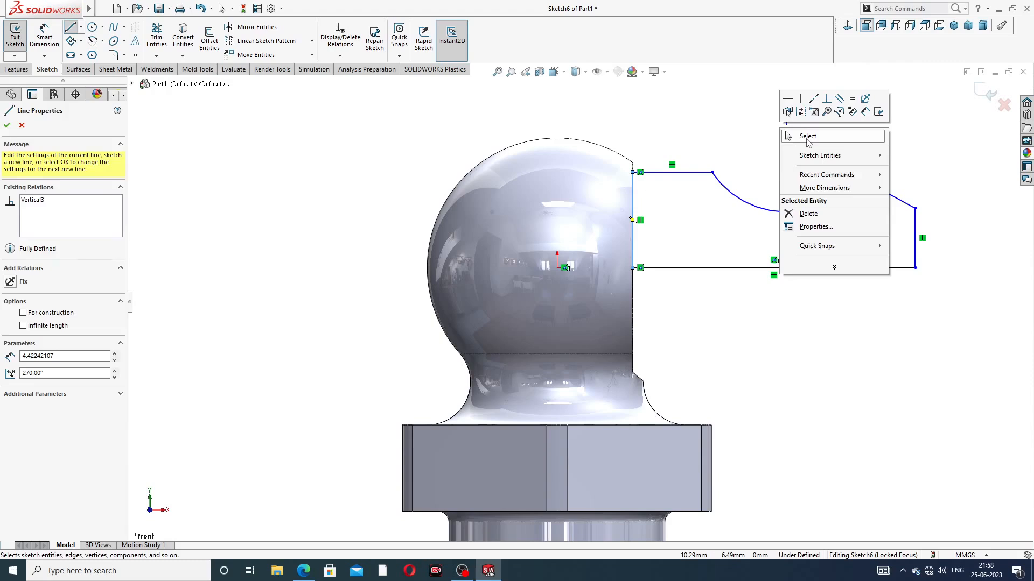
pyautogui.click(806, 138)
pyautogui.scroll(-2, 807, 208)
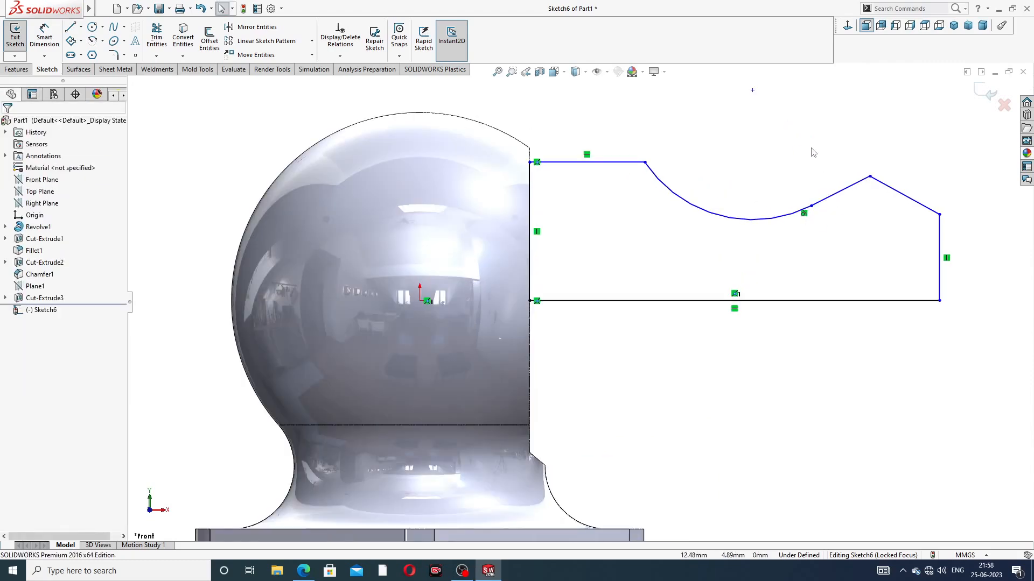
# Check the nozzle length in the grease nipple PDF drawing and dimension the profile's long horizontal base line as 12 mm.
pyautogui.click(44, 41)
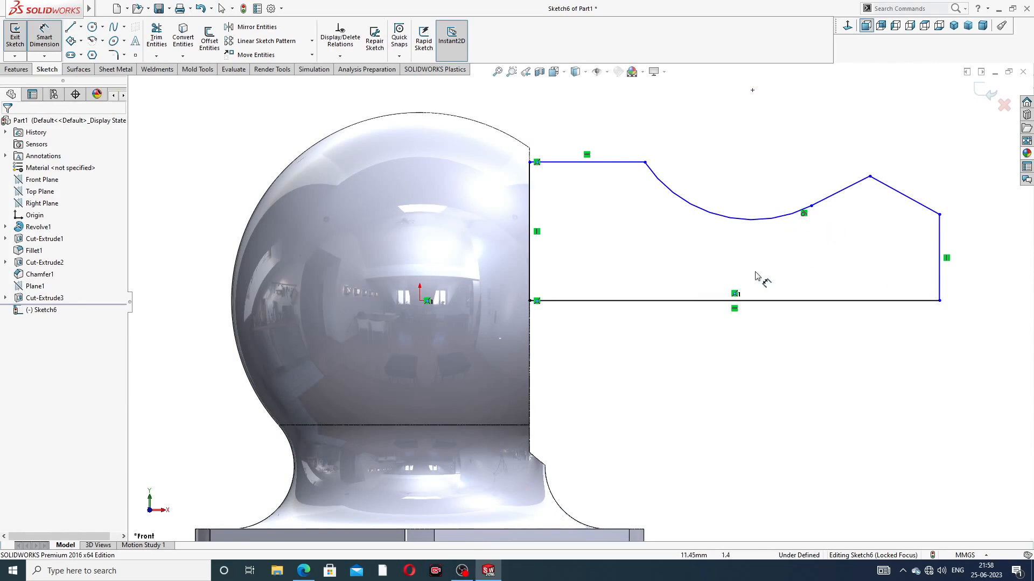
pyautogui.click(305, 571)
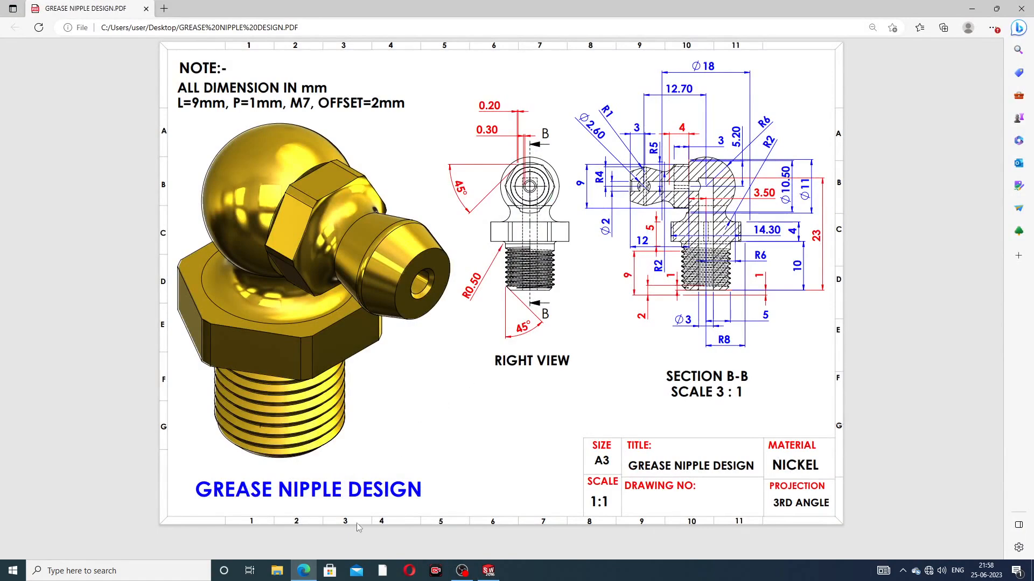
pyautogui.click(304, 570)
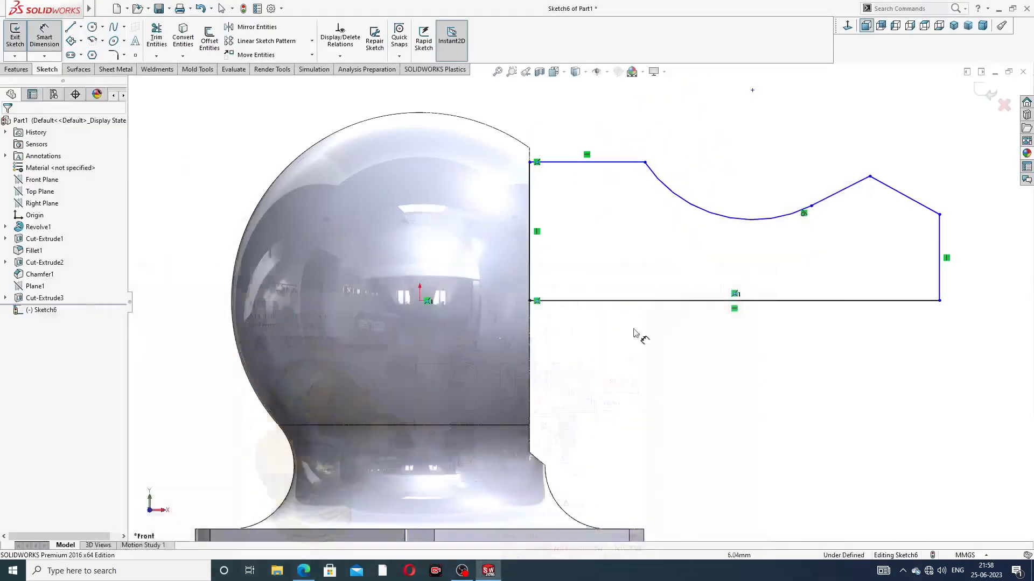
pyautogui.click(701, 305)
pyautogui.click(698, 338)
pyautogui.write('12')
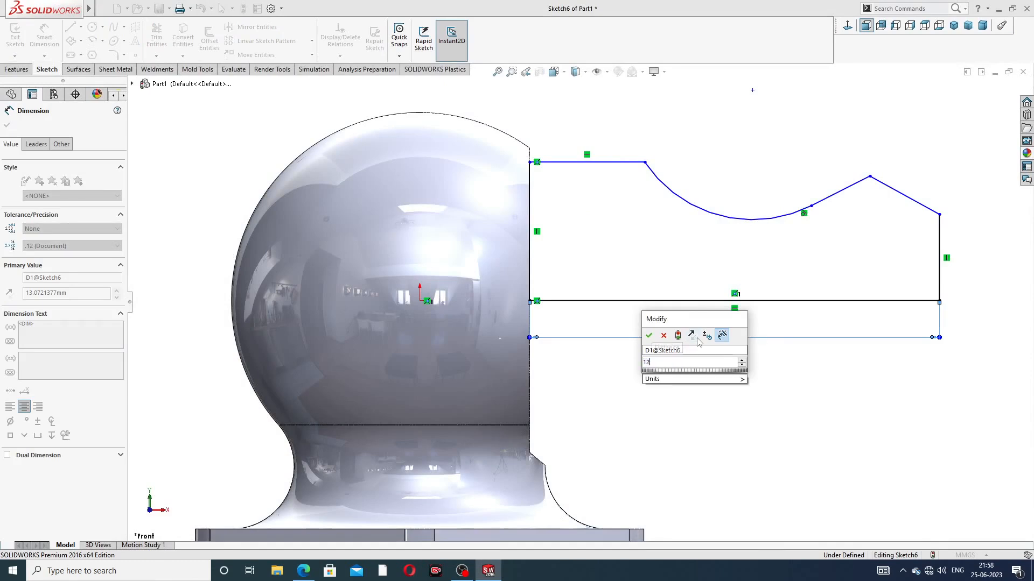
pyautogui.press('Return')
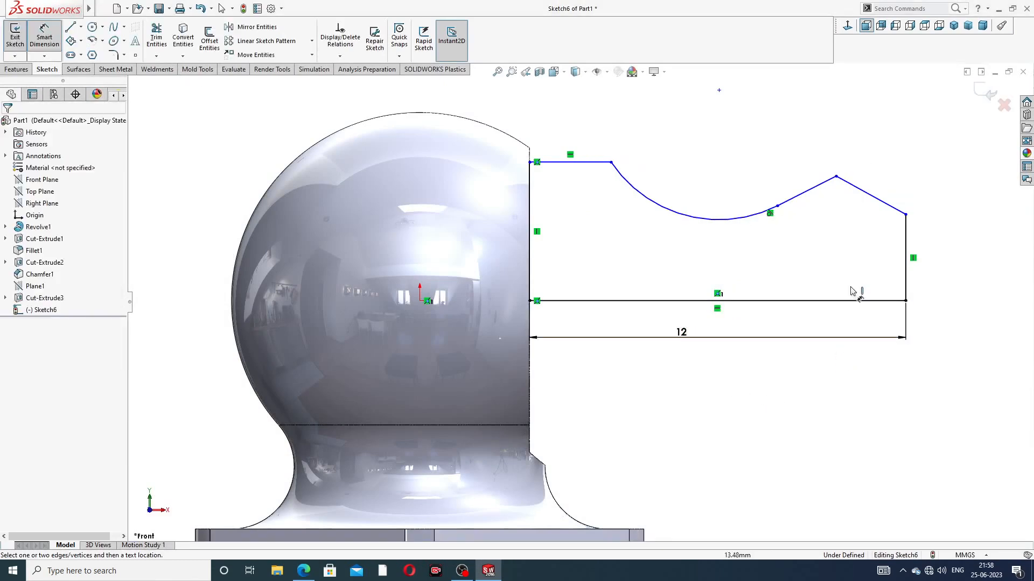
# Dimension the profile's vertical line along the ball's flat face as 5 mm.
pyautogui.click(531, 195)
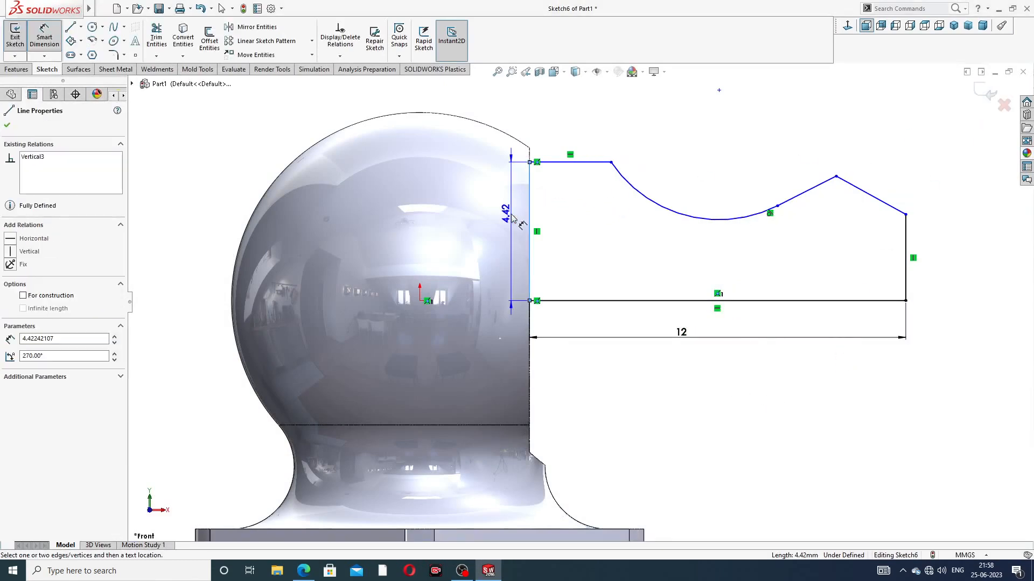
pyautogui.click(511, 218)
pyautogui.write('5')
pyautogui.press('Return')
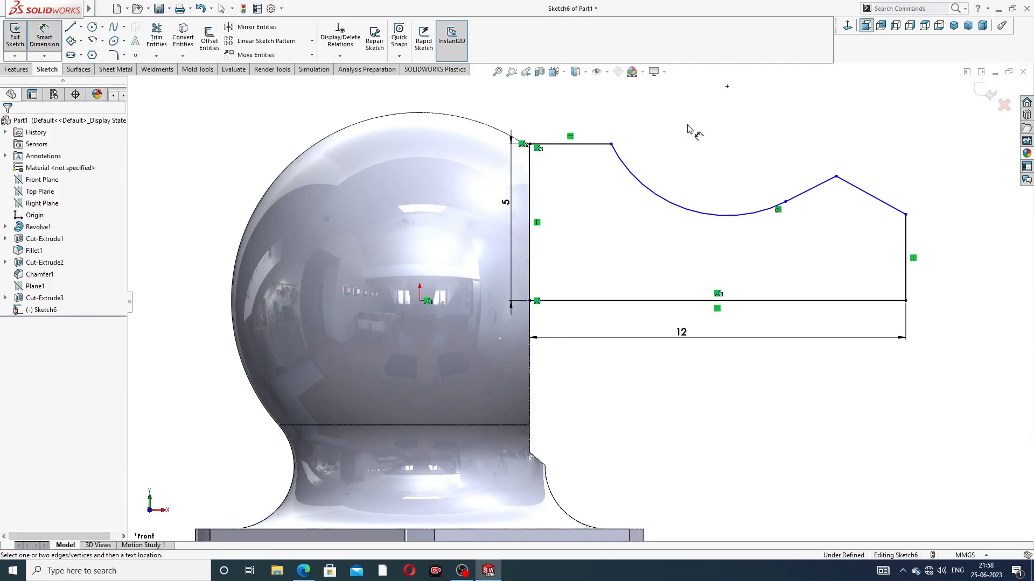
# Dimension the profile's outer vertical end line as 3 mm, with the dimension text placed clear of the line.
pyautogui.click(908, 242)
pyautogui.click(924, 258)
pyautogui.write('4')
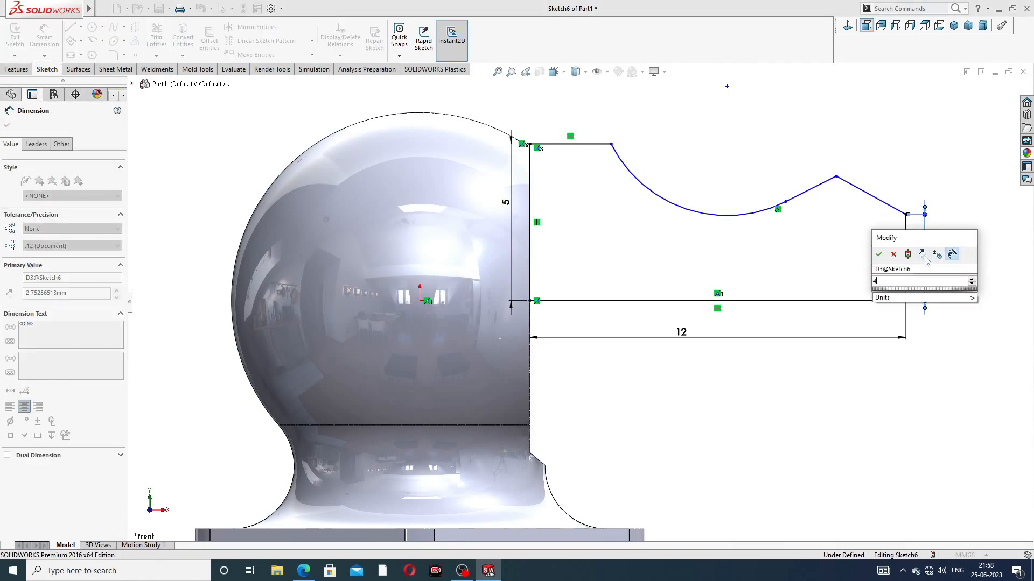
pyautogui.press('Return')
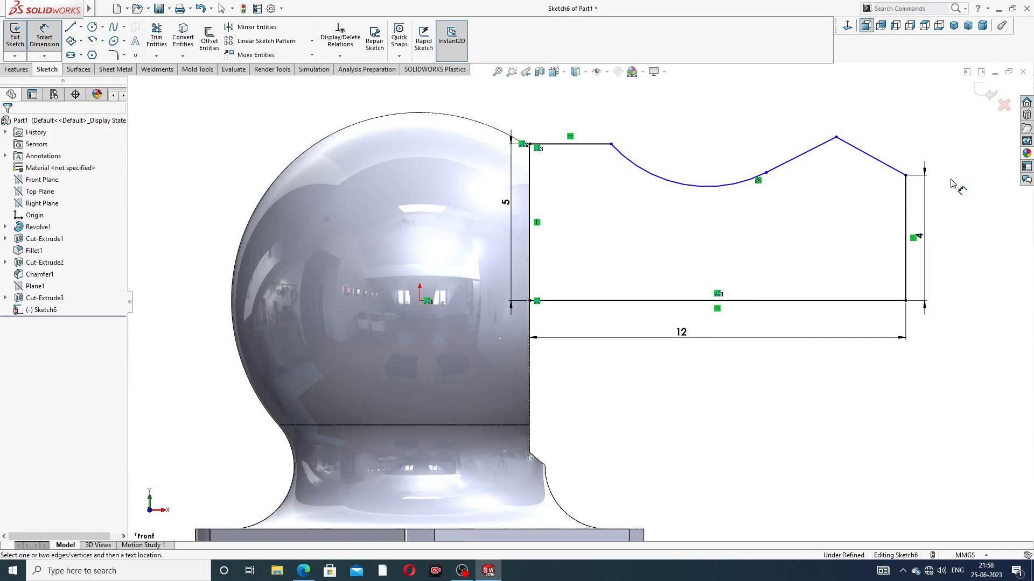
pyautogui.moveTo(919, 237); pyautogui.dragTo(933, 238)
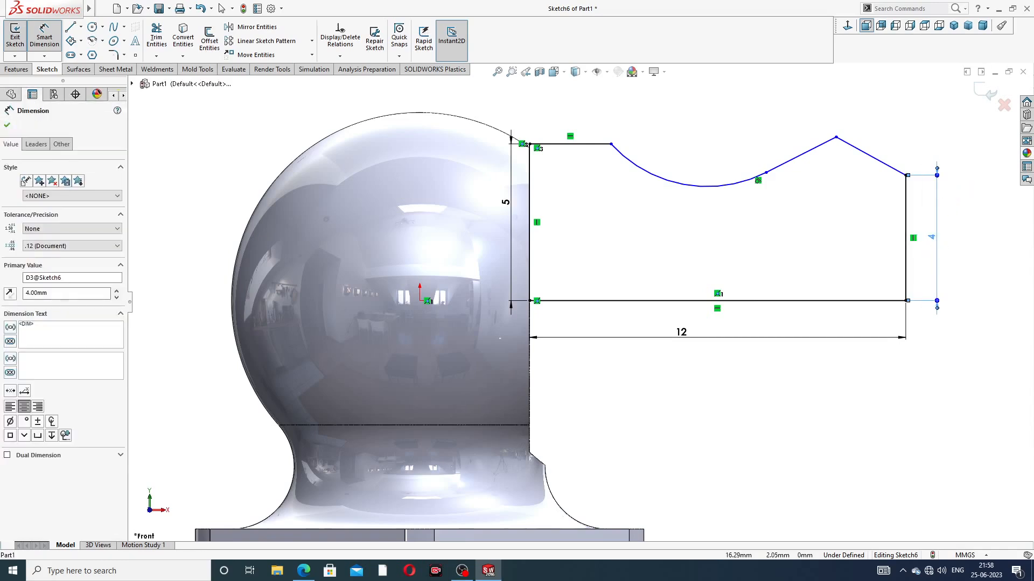
pyautogui.doubleClick(931, 237)
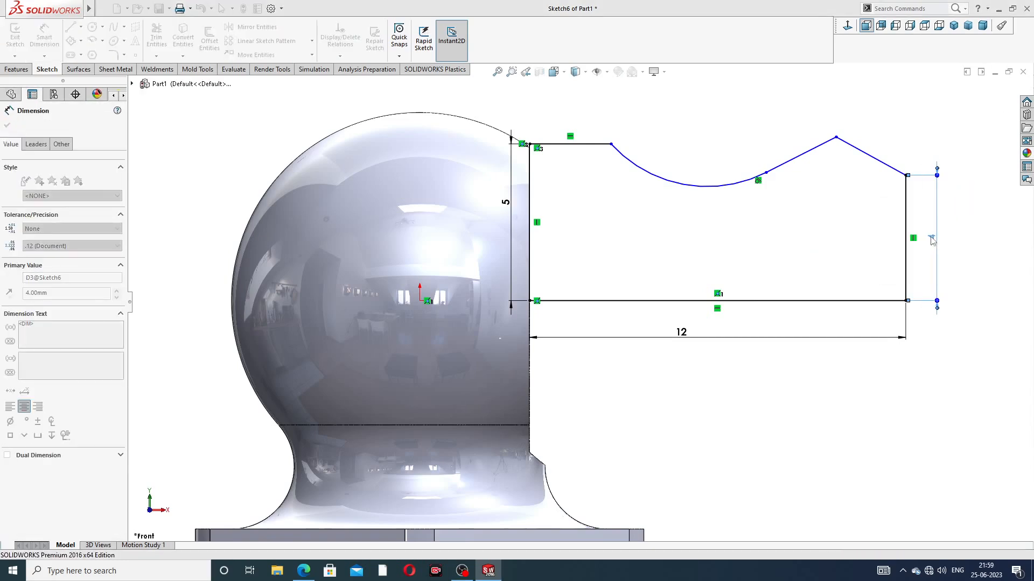
pyautogui.write('3')
pyautogui.press('Return')
# Dimension the short upper horizontal line beside the ball's flat face as 3 mm.
pyautogui.click(598, 145)
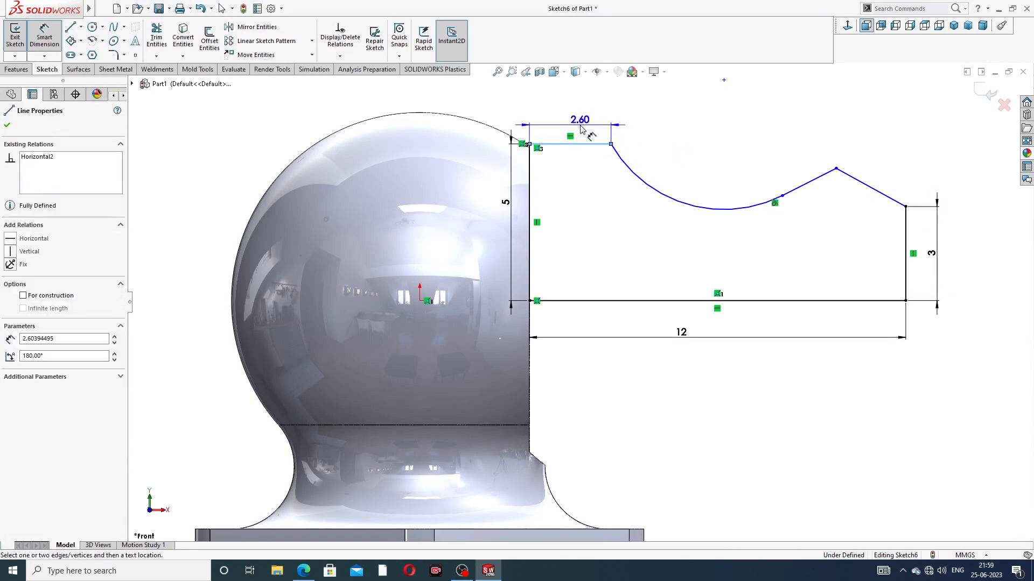
pyautogui.click(580, 128)
pyautogui.write('3')
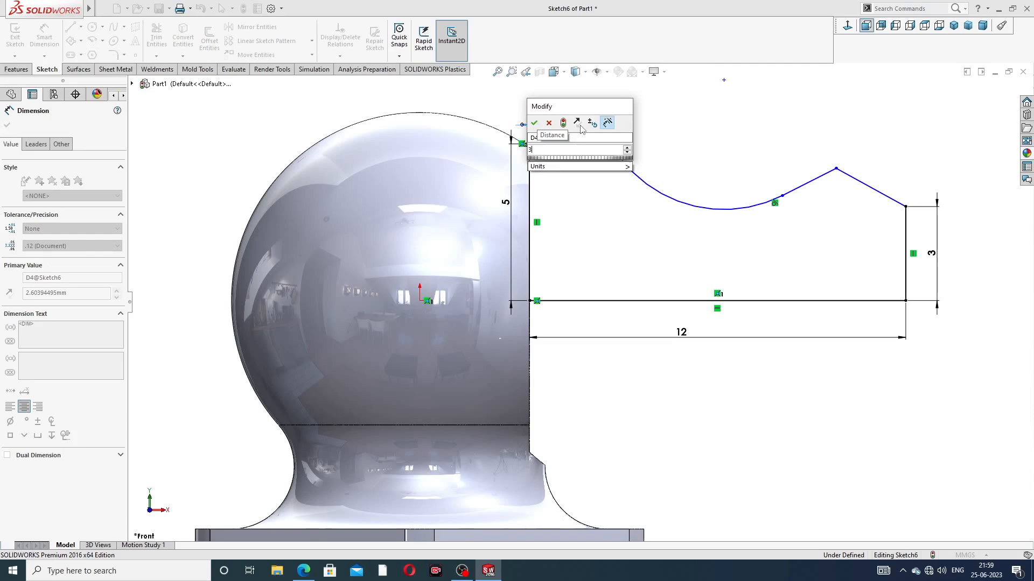
pyautogui.press('Return')
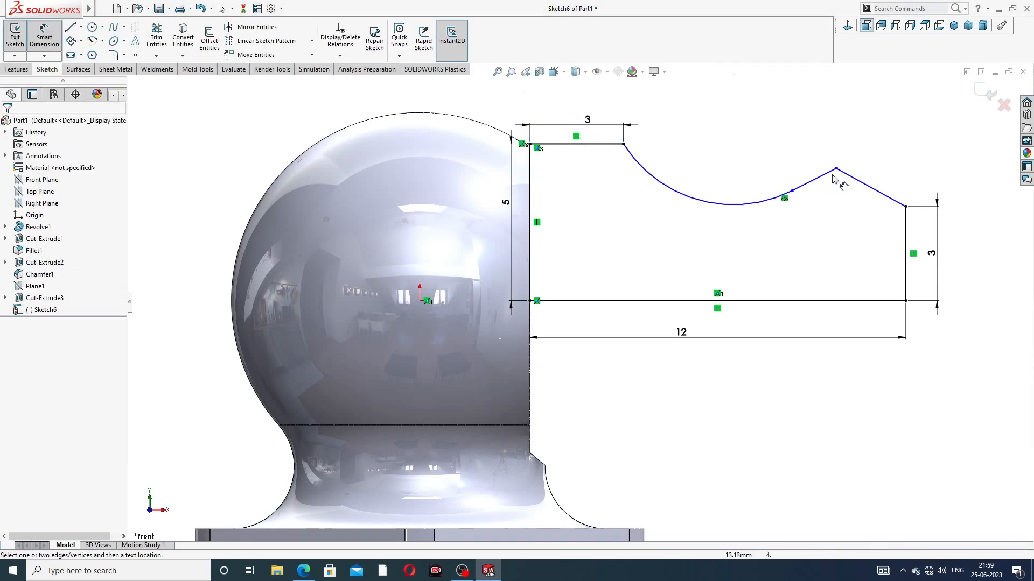
# Check the neck radius in the grease nipple PDF drawing and dimension the profile's arc with a 2 mm radius.
pyautogui.click(304, 570)
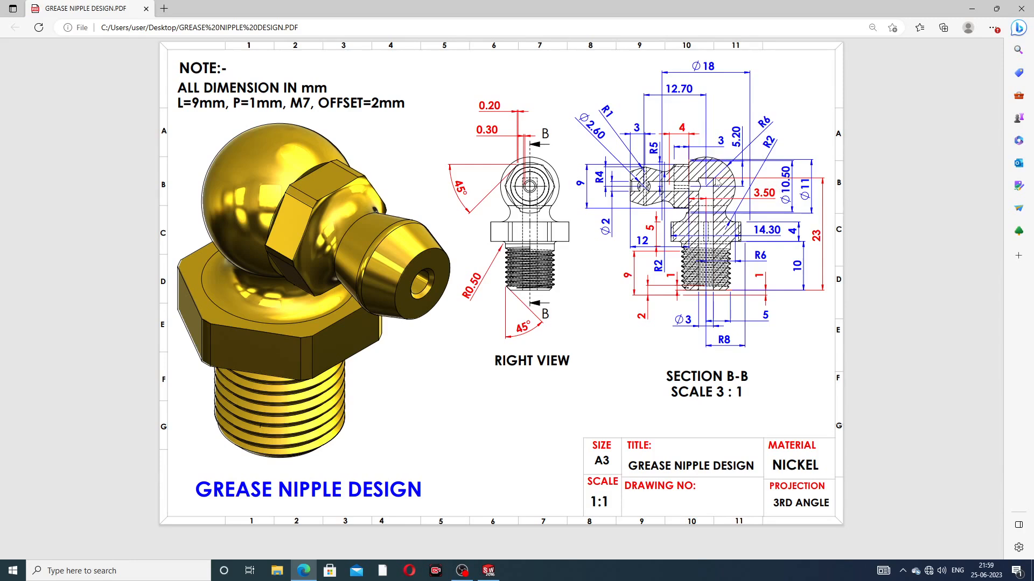
pyautogui.click(299, 570)
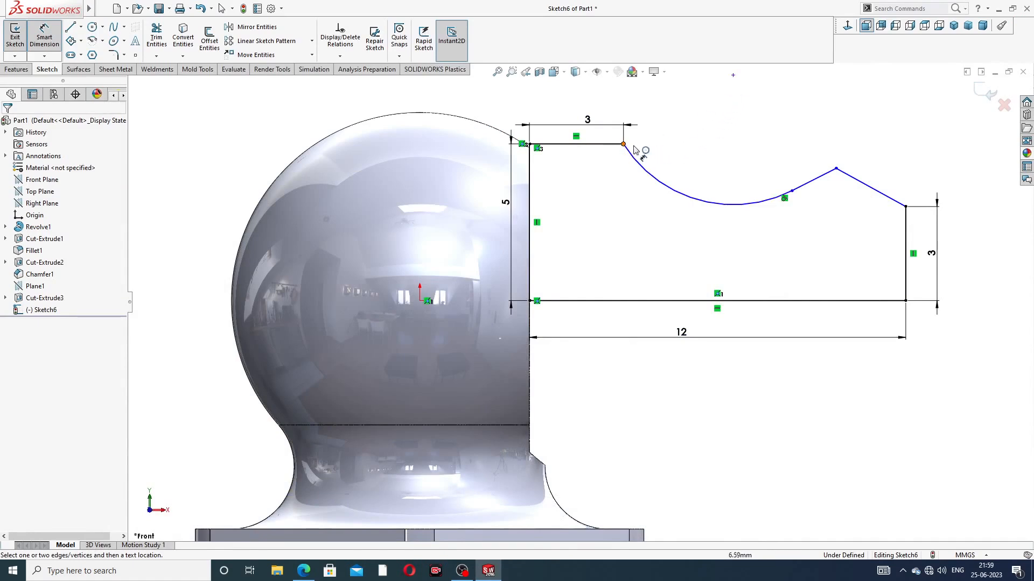
pyautogui.click(709, 203)
pyautogui.click(722, 158)
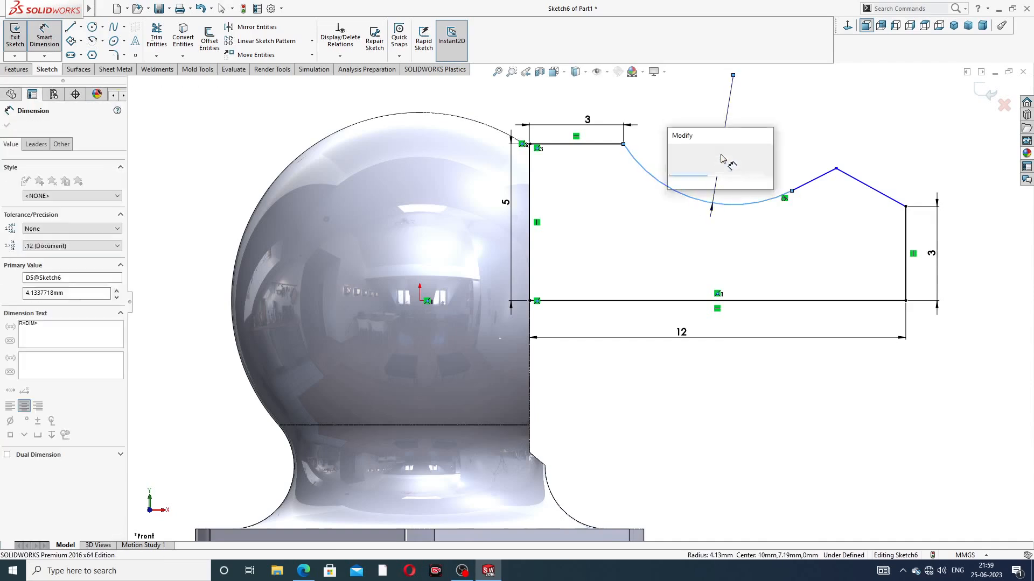
pyautogui.write('2.00mm')
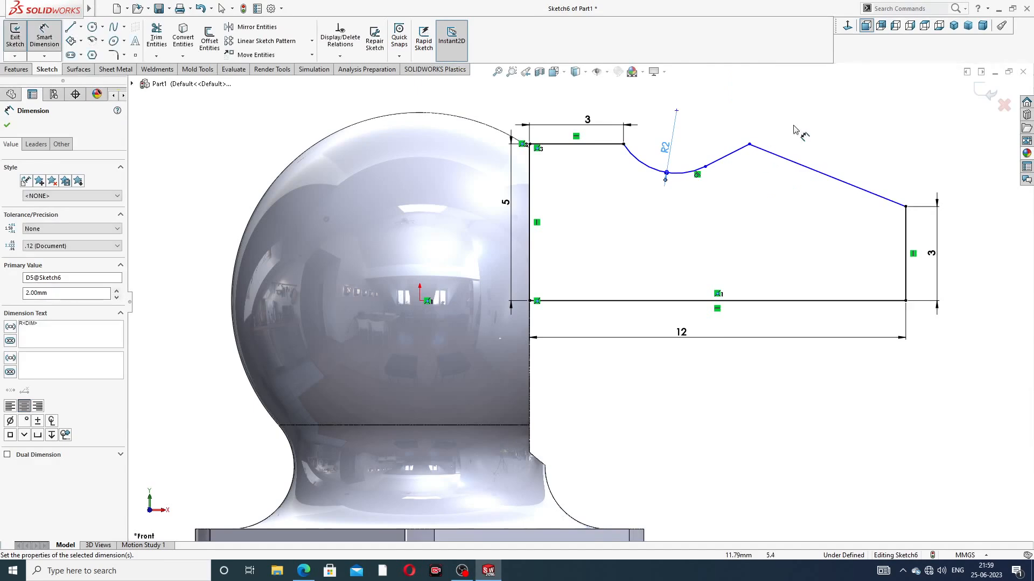
pyautogui.click(796, 123)
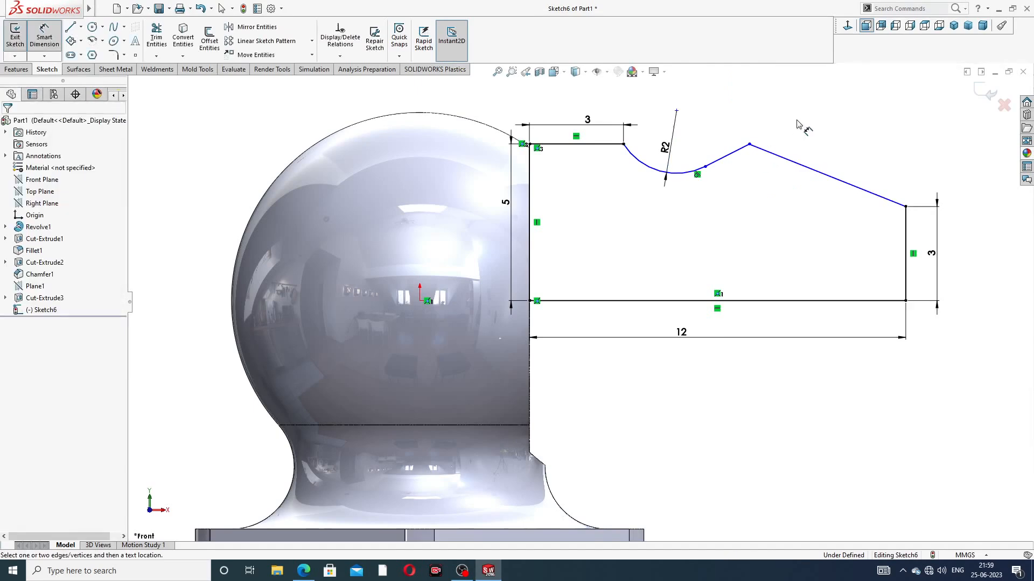
# Dimension the horizontal distance between the profile's peak and the upper end of the outer vertical line as 3 mm.
pyautogui.click(749, 145)
pyautogui.click(905, 206)
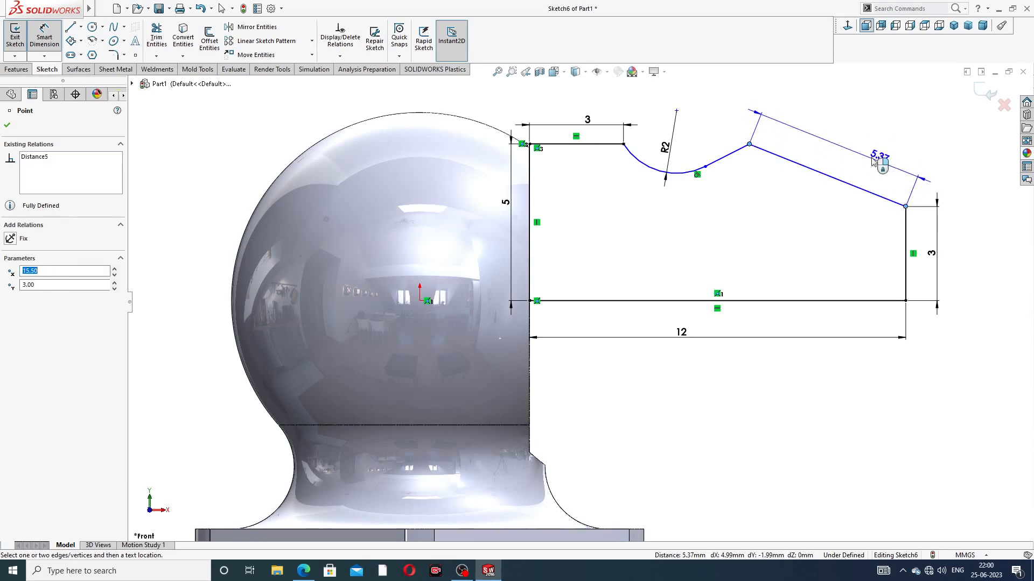
pyautogui.click(856, 134)
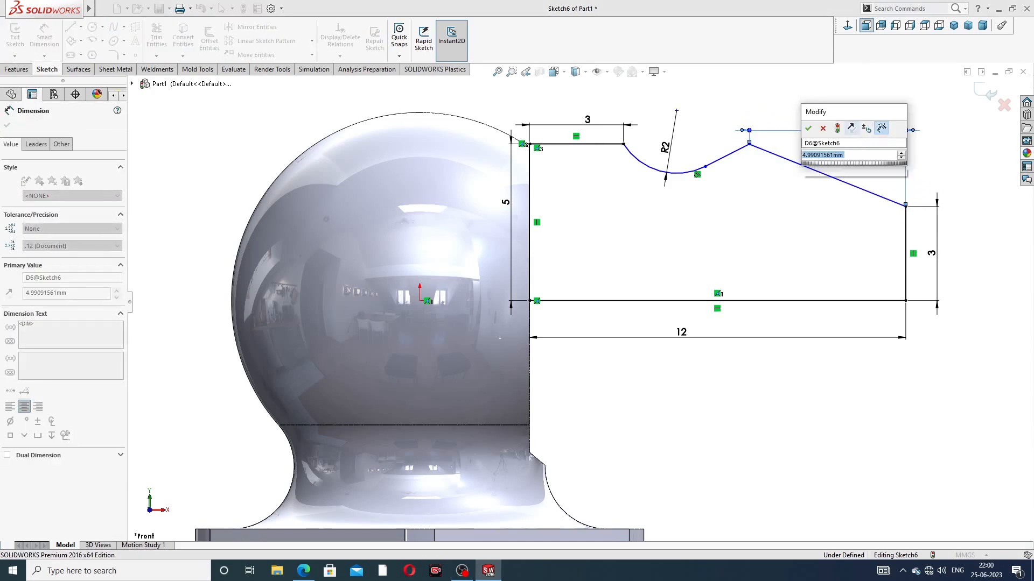
pyautogui.write('3')
pyautogui.press('Return')
pyautogui.click(838, 215)
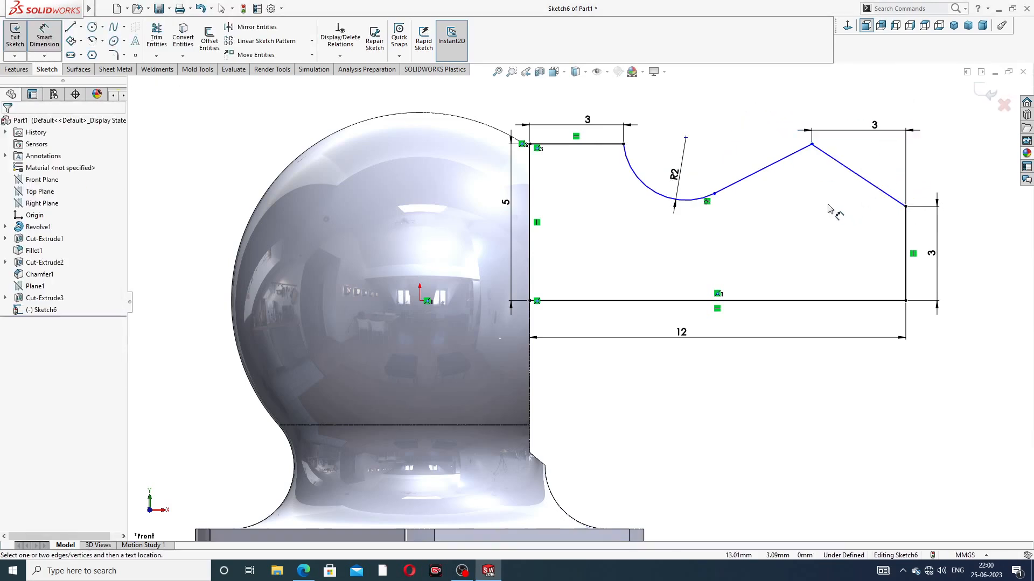
# Dimension the height of the profile's peak above the long bottom line as 5 mm.
pyautogui.click(811, 146)
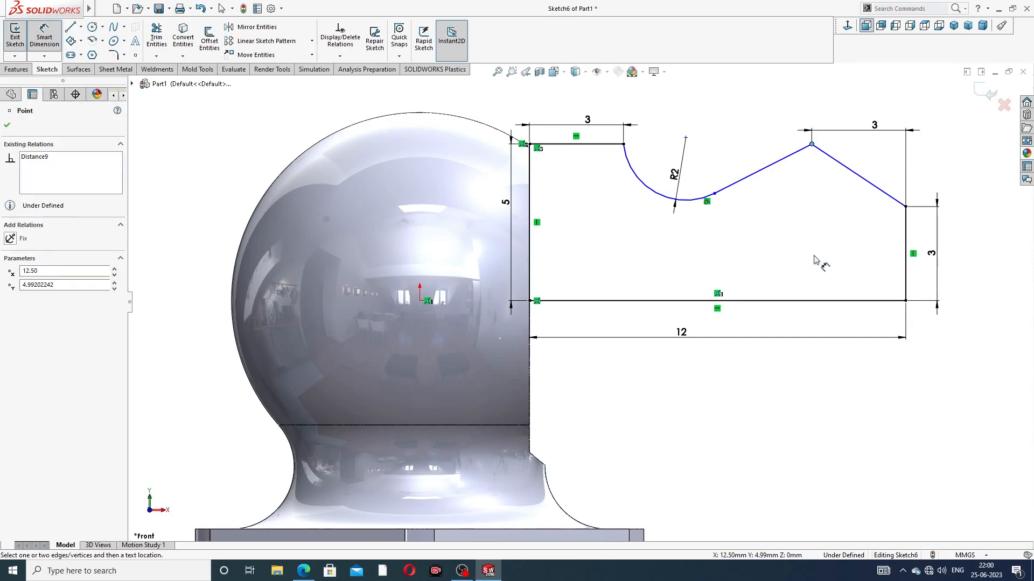
pyautogui.click(815, 300)
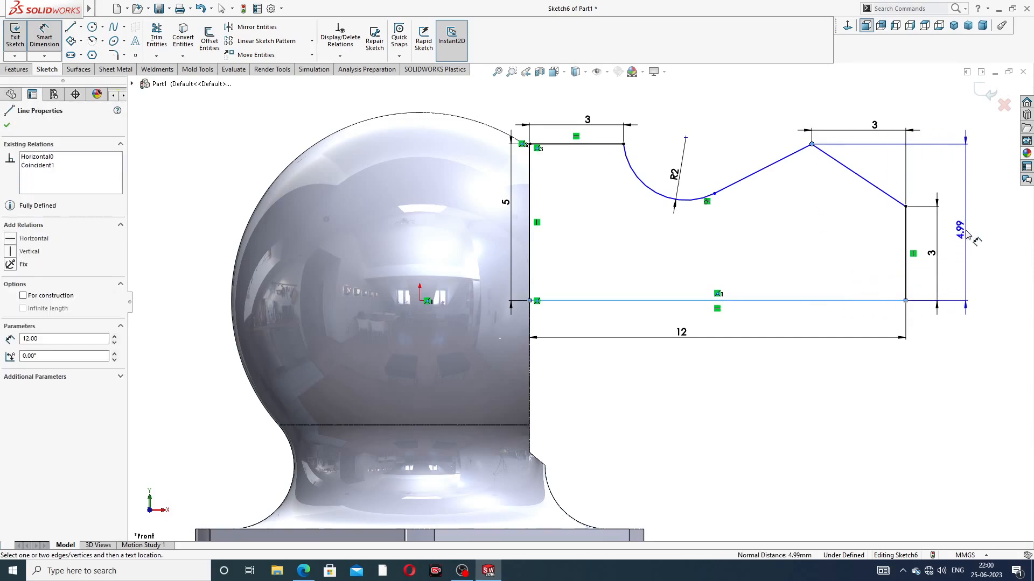
pyautogui.click(968, 239)
pyautogui.write('5')
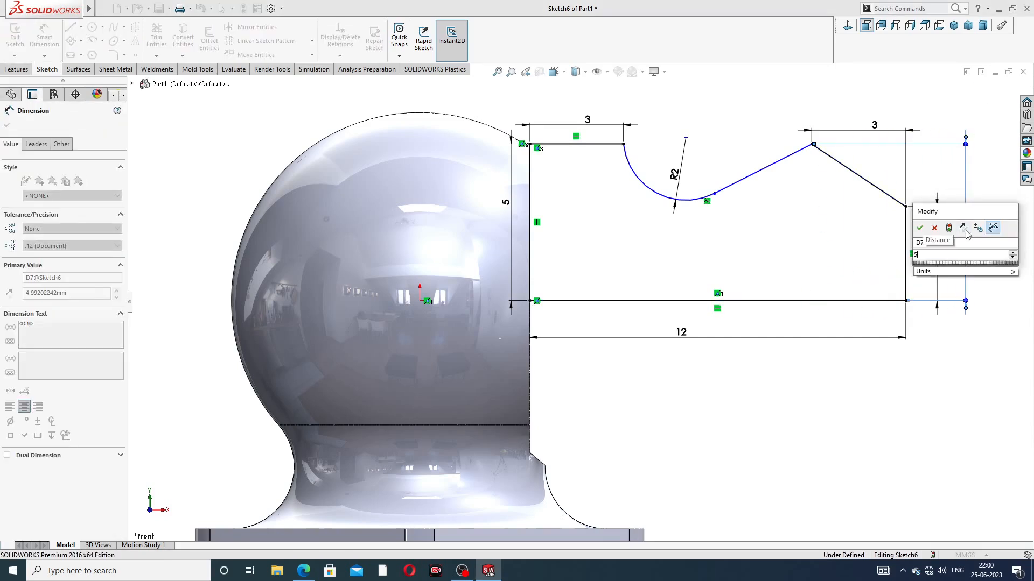
pyautogui.press('Return')
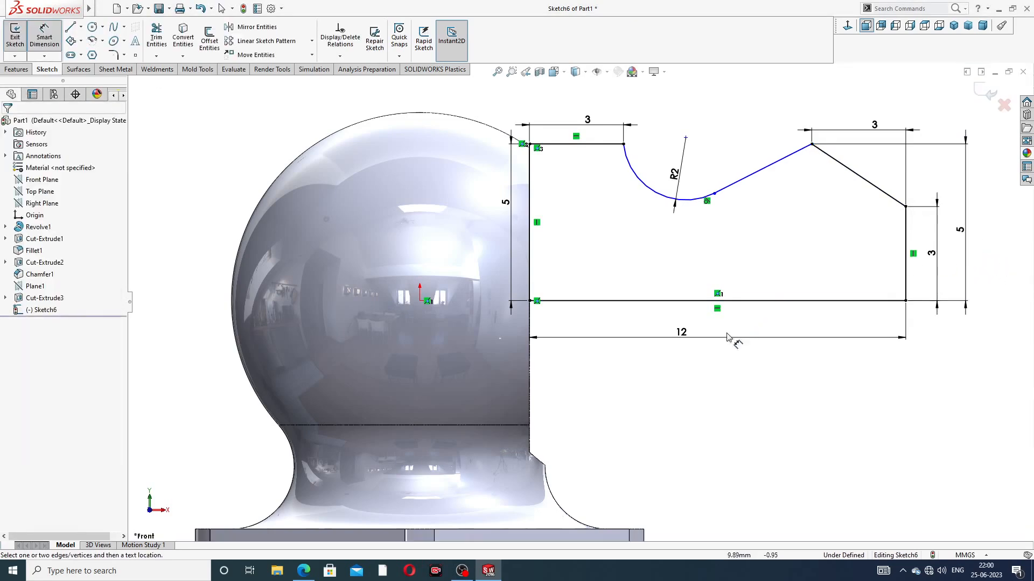
# Consult the grease nipple PDF drawing, set the profile arc's radius to 2.6 mm, and shift the peak's 3 mm horizontal dimension slightly upward.
pyautogui.click(303, 571)
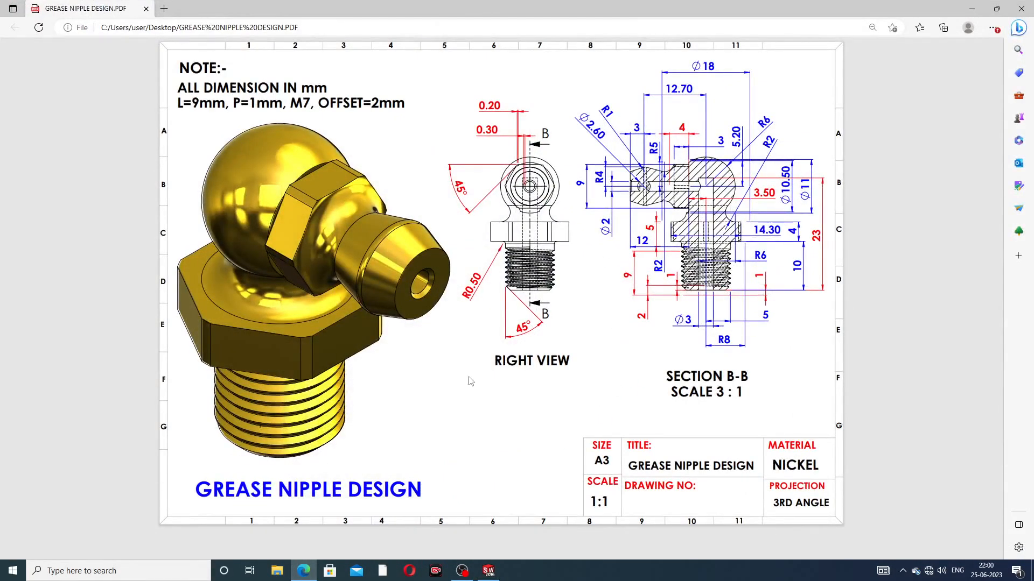
pyautogui.click(304, 571)
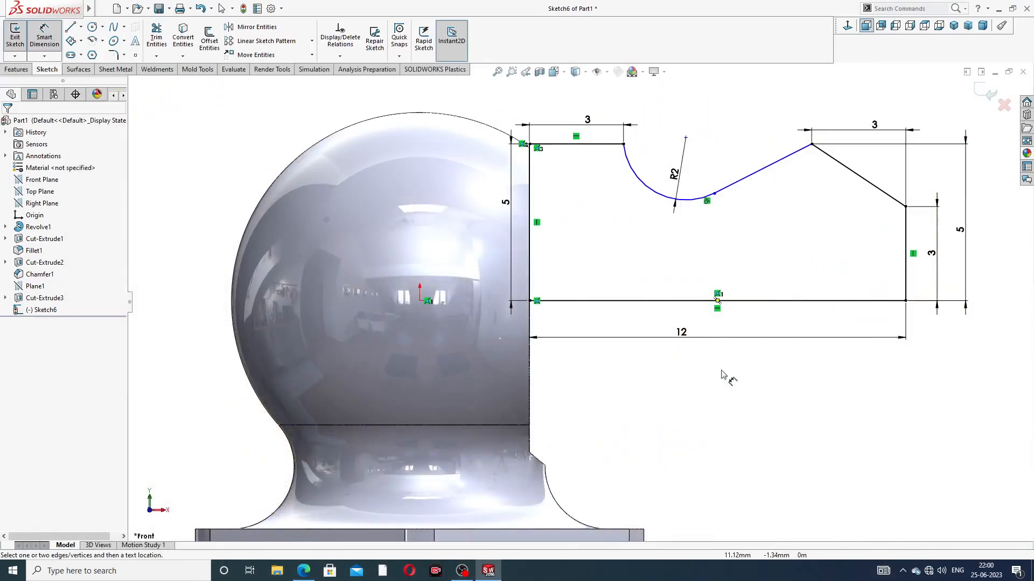
pyautogui.click(304, 570)
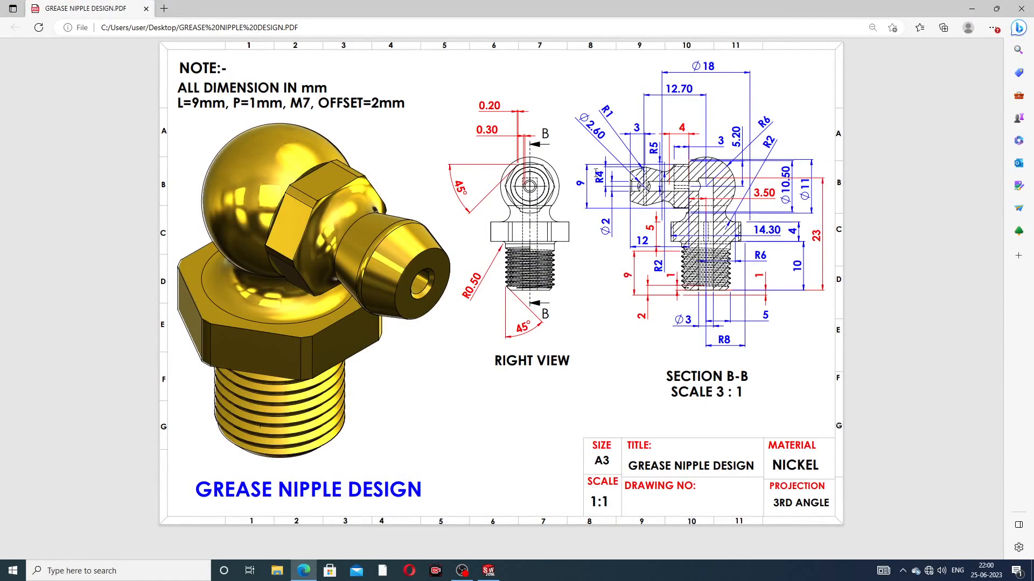
pyautogui.click(304, 570)
pyautogui.doubleClick(674, 174)
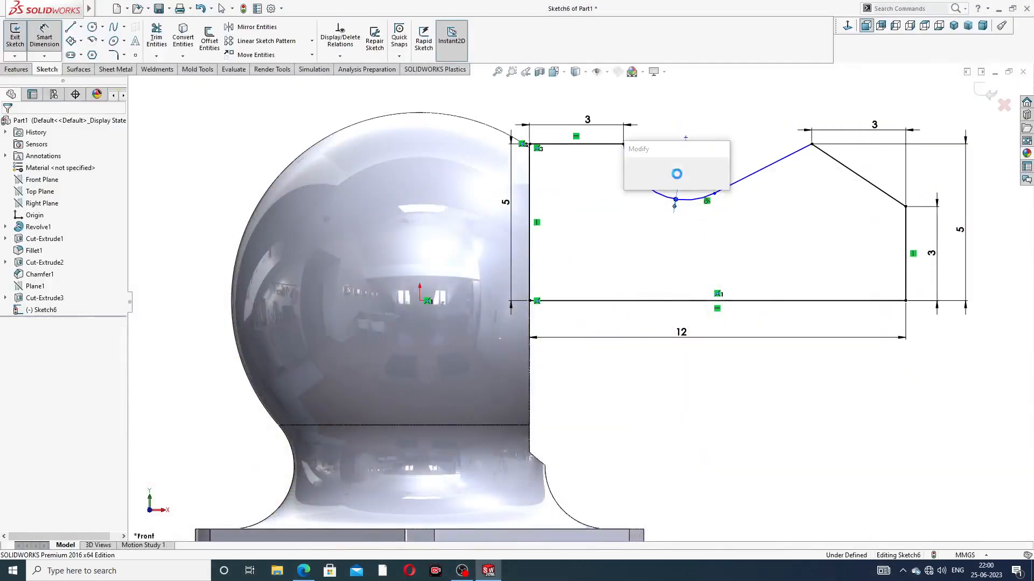
pyautogui.write('2.')
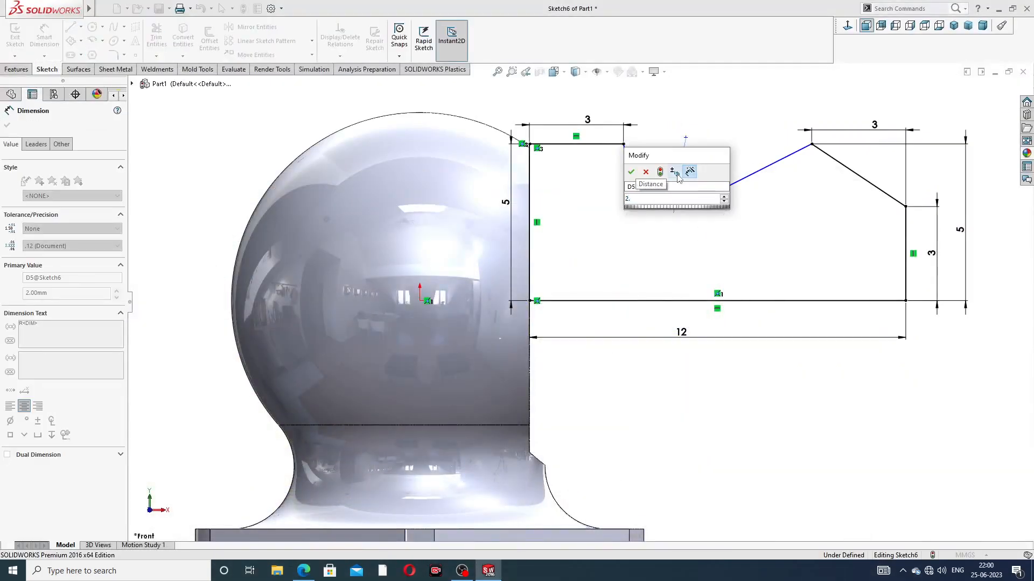
pyautogui.write('6')
pyautogui.press('Return')
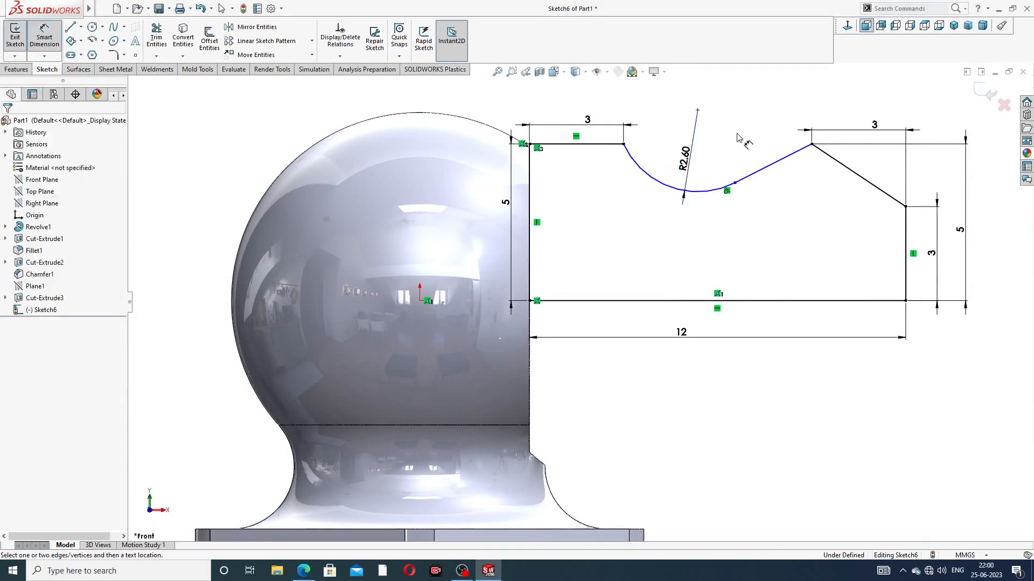
pyautogui.click(860, 126)
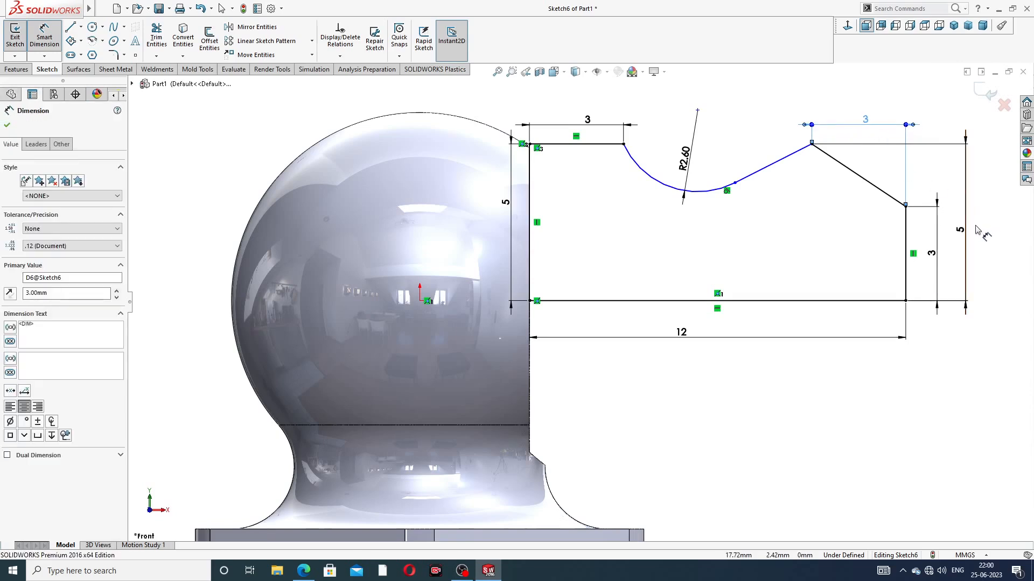
# Try to dimension the horizontal distance between the arc's upper start point and its centre, and delete that dimension.
pyautogui.click(624, 144)
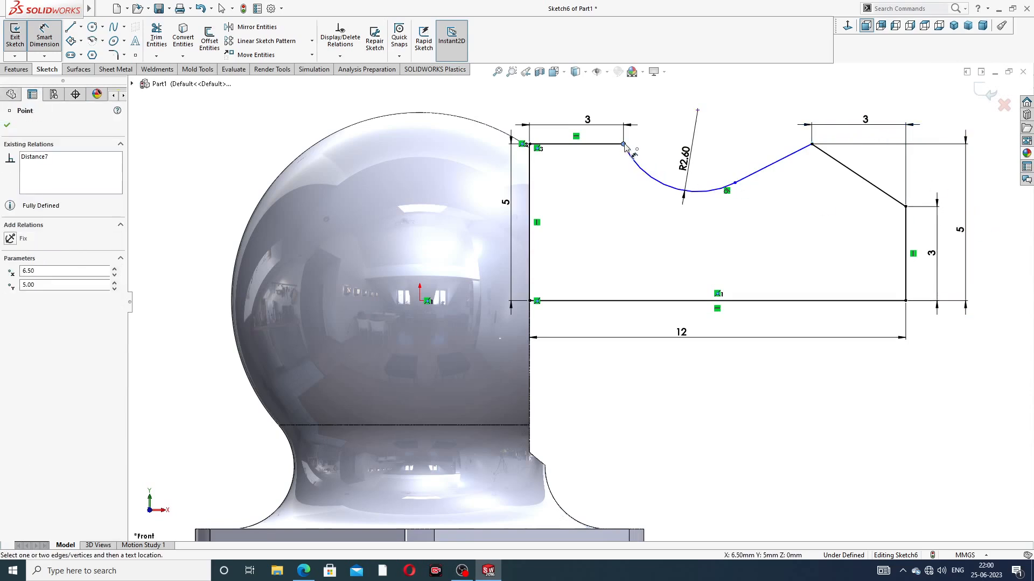
pyautogui.click(681, 301)
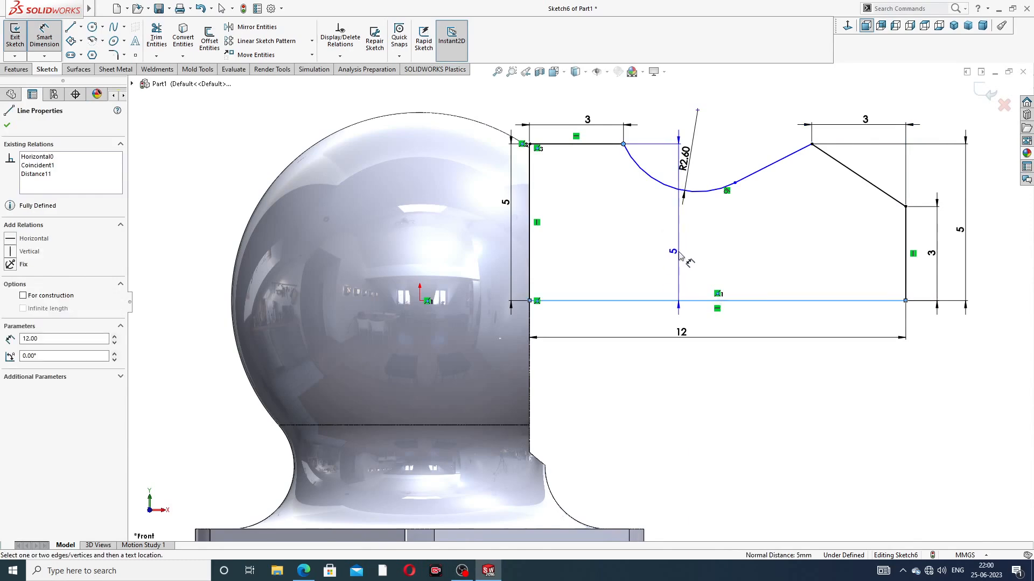
pyautogui.press('Escape')
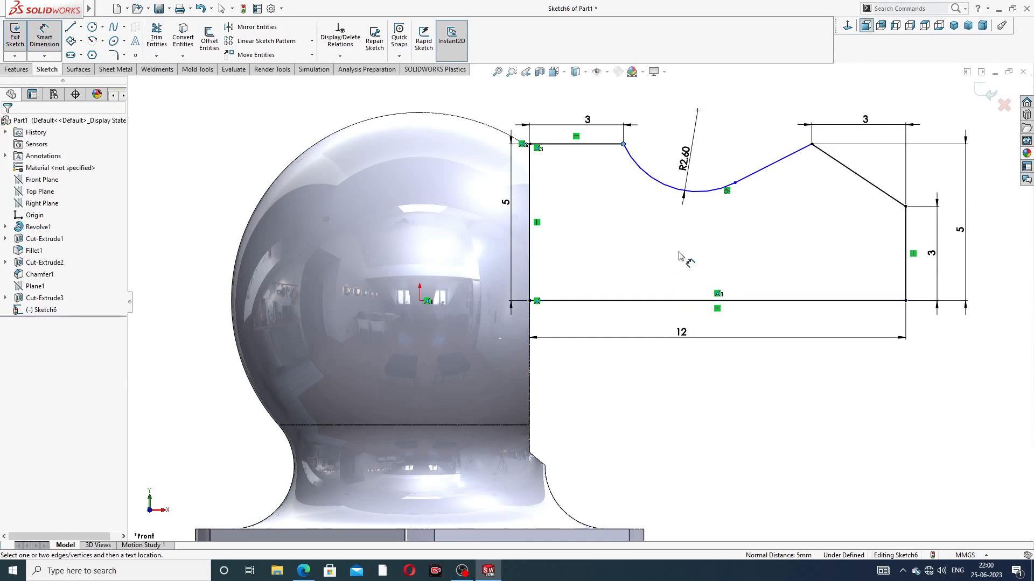
pyautogui.click(697, 110)
pyautogui.press('Escape')
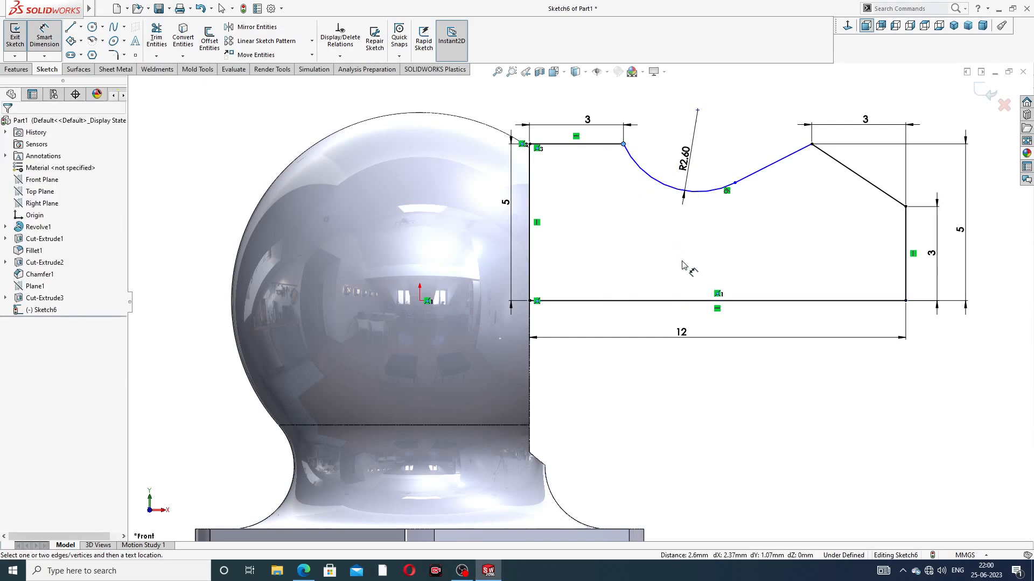
pyautogui.click(698, 111)
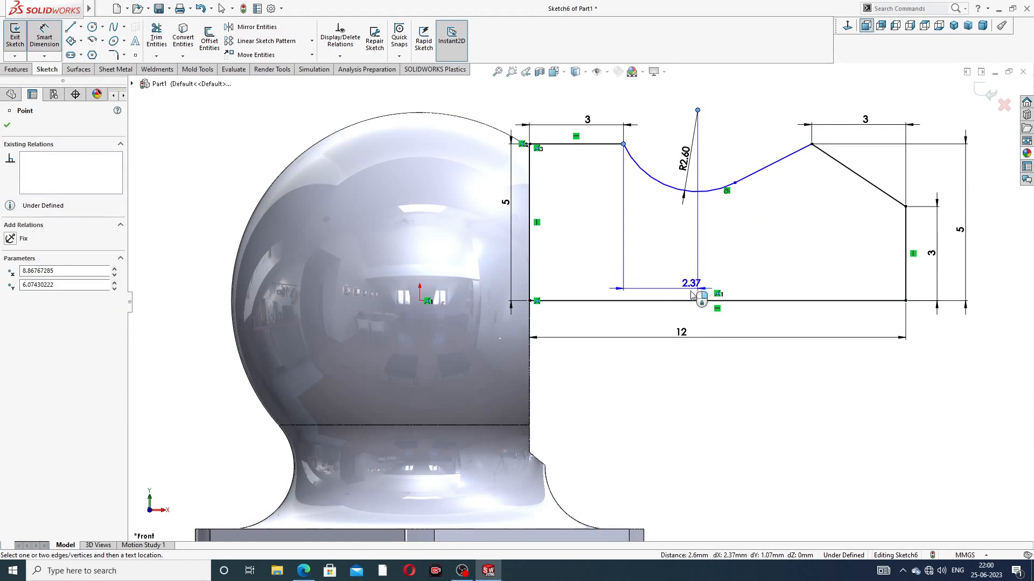
pyautogui.click(688, 307)
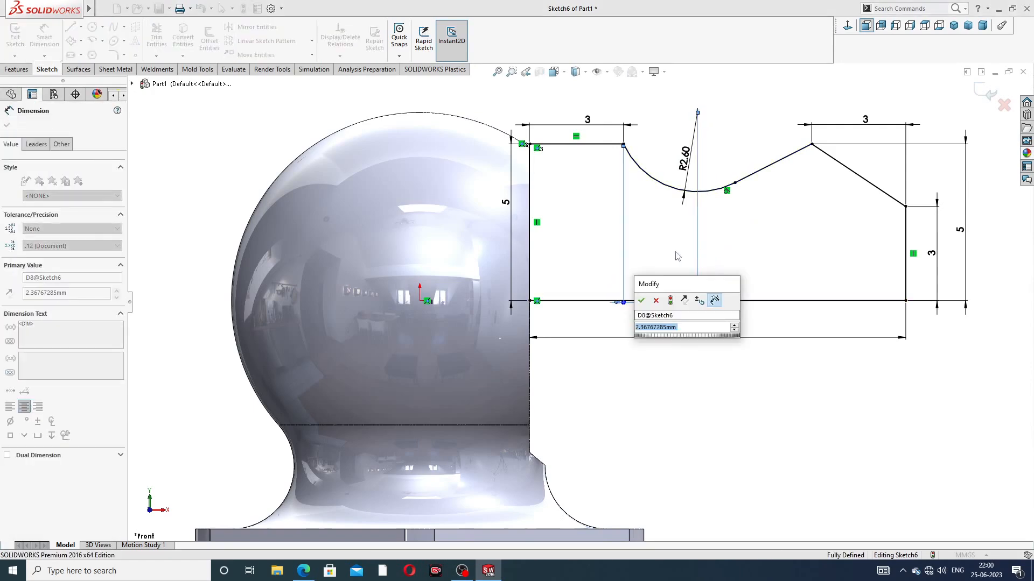
pyautogui.press('Return')
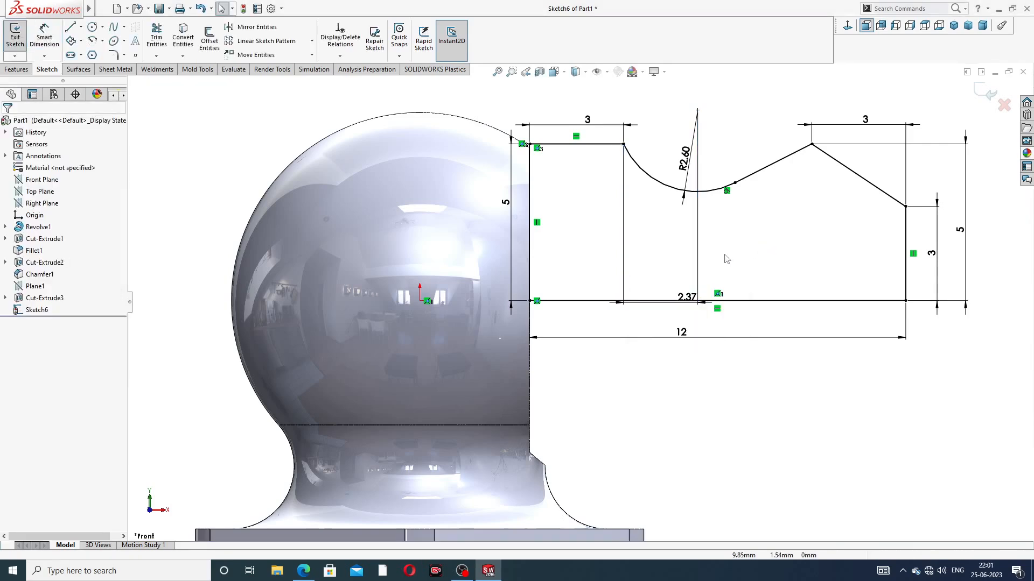
pyautogui.click(687, 297)
pyautogui.press('Delete')
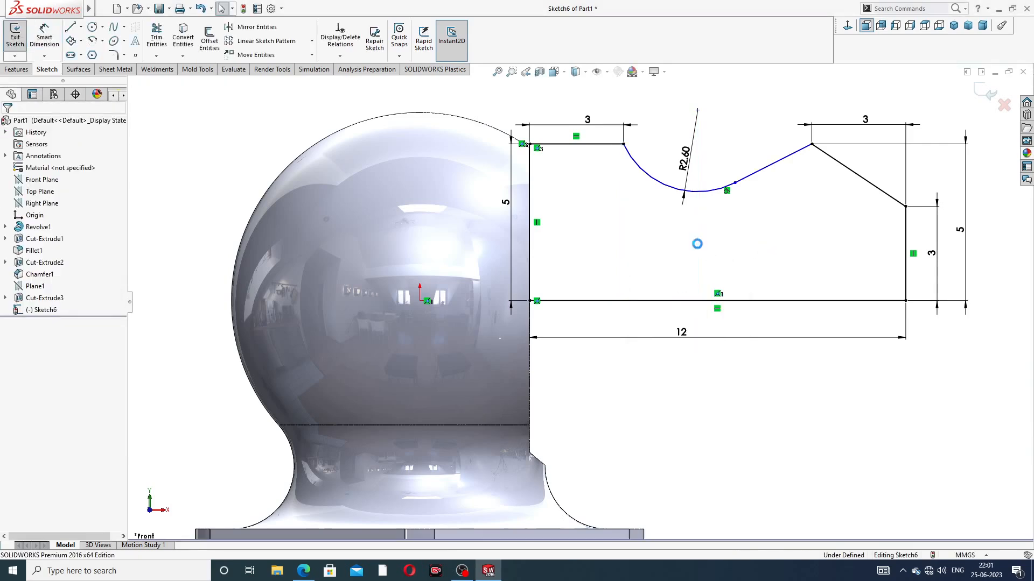
# Dimension the arc centre's height above the profile's bottom line as 5.2 mm, with the dimension text moved to the ball side of the arc.
pyautogui.click(697, 111)
pyautogui.click(714, 239)
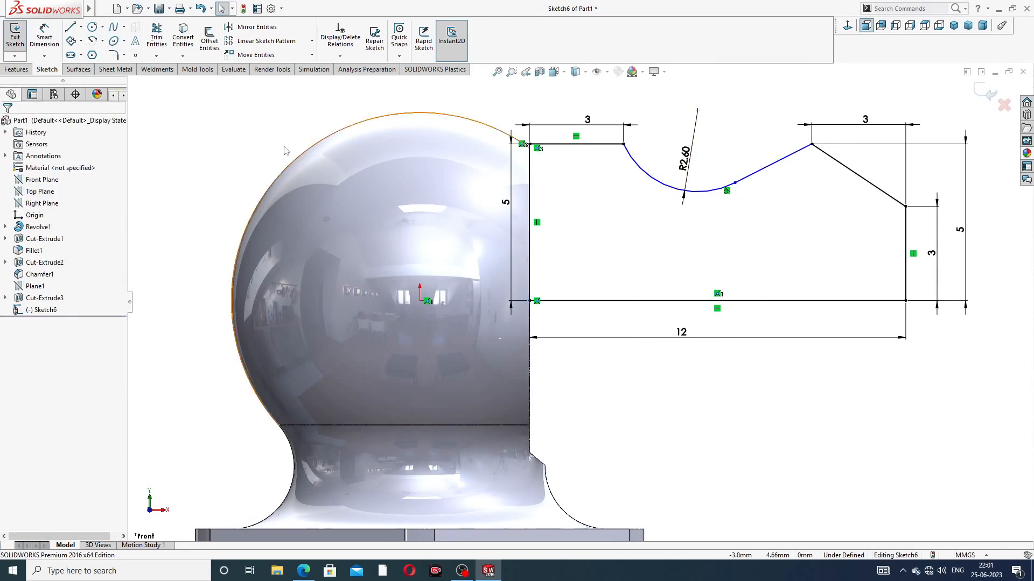
pyautogui.click(44, 37)
pyautogui.click(698, 111)
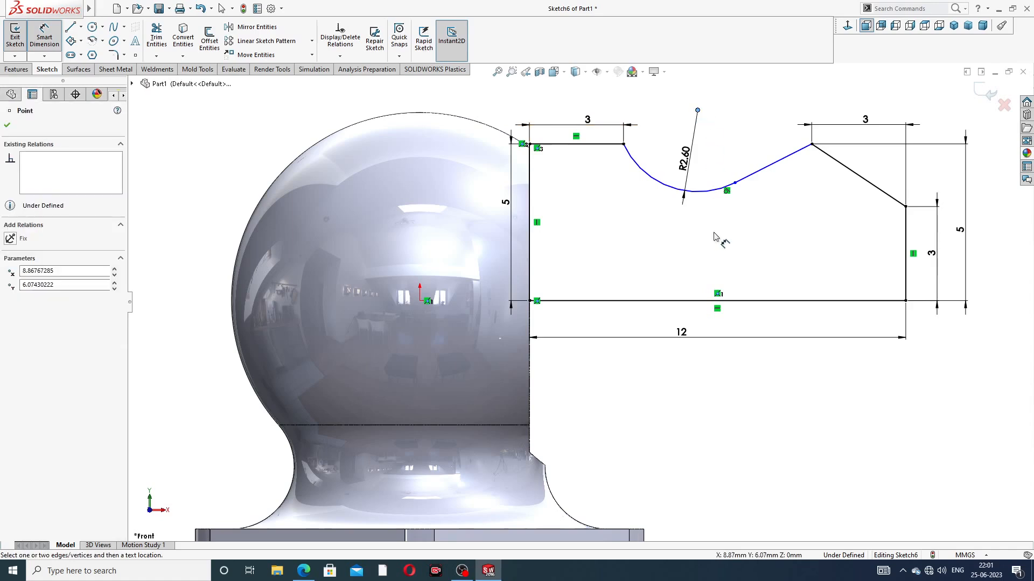
pyautogui.click(716, 301)
pyautogui.click(725, 249)
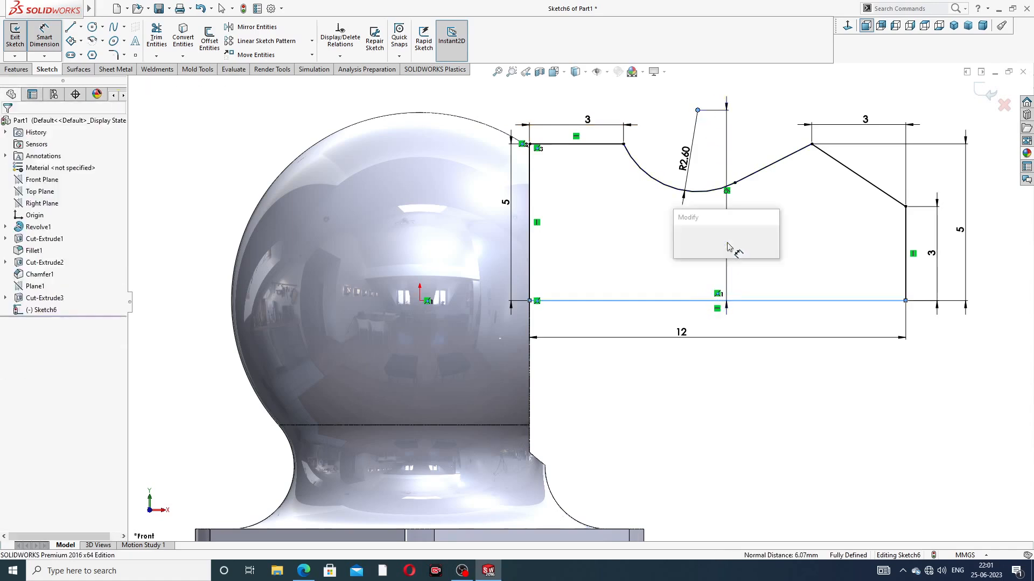
pyautogui.write('5.2')
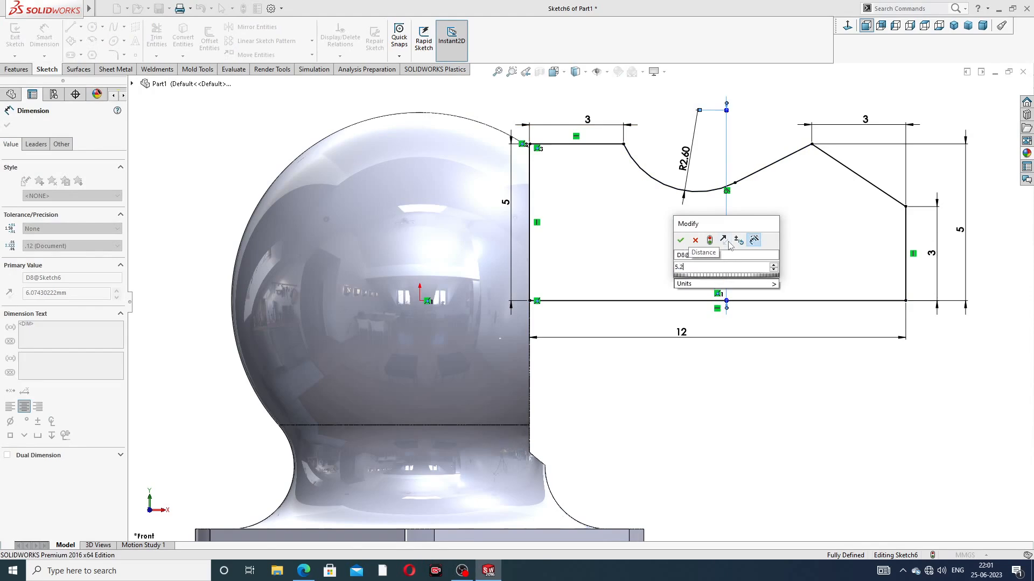
pyautogui.press('Return')
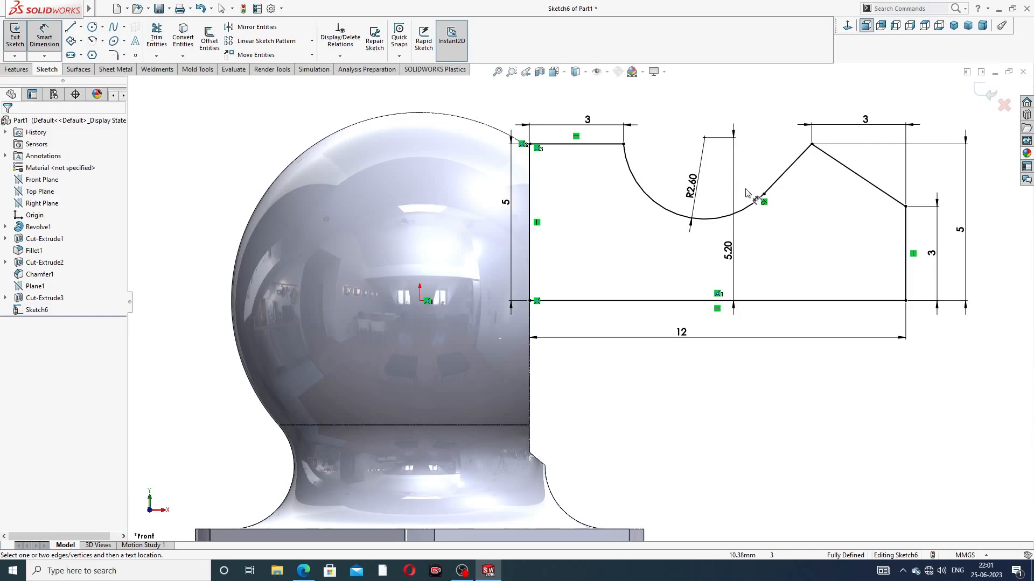
pyautogui.moveTo(727, 250); pyautogui.dragTo(656, 235)
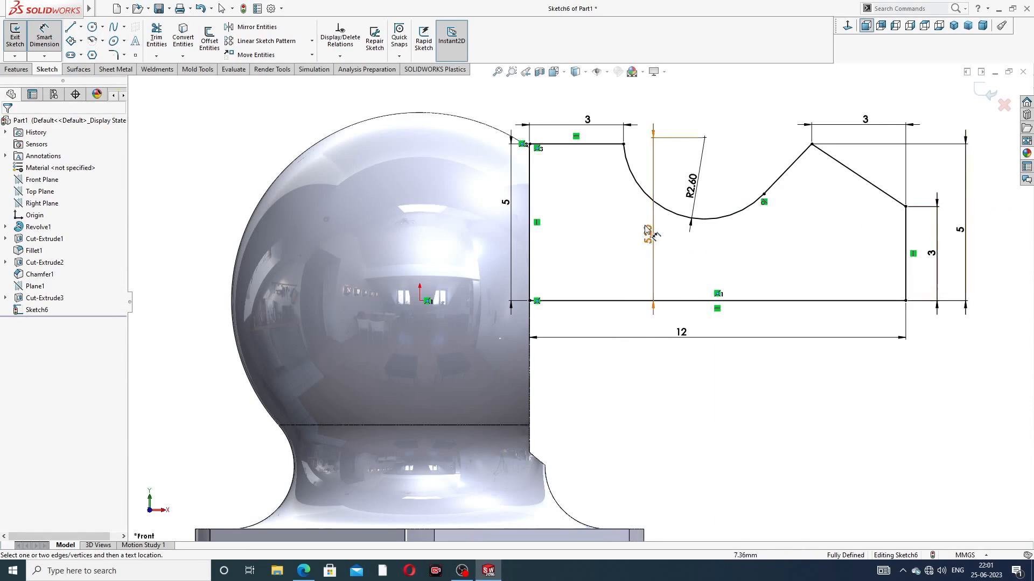
# Set the peak's height above the bottom line to 4.5 mm and move its 3 mm horizontal dimension slightly higher.
pyautogui.doubleClick(961, 231)
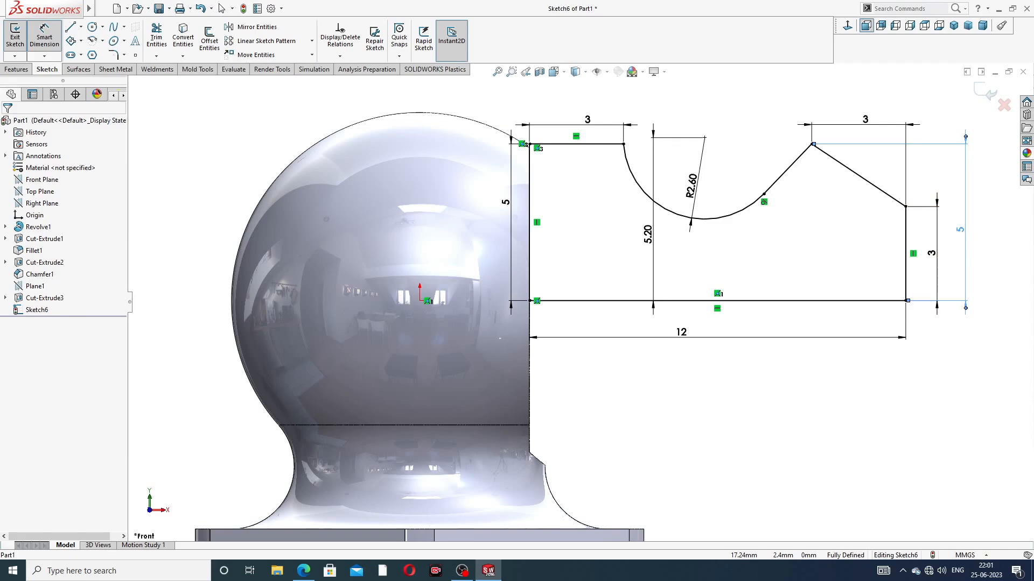
pyautogui.write('4.5')
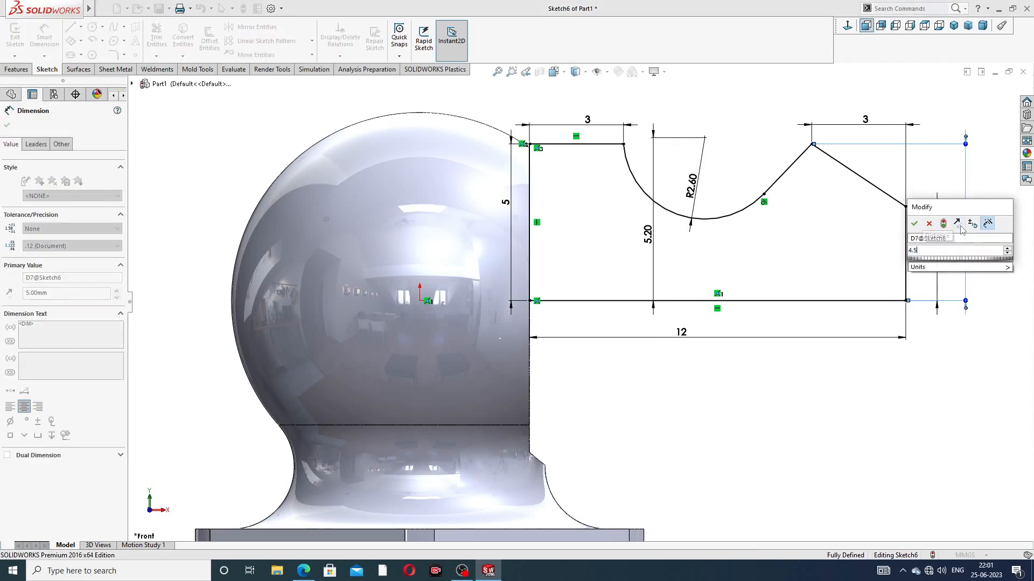
pyautogui.press('Return')
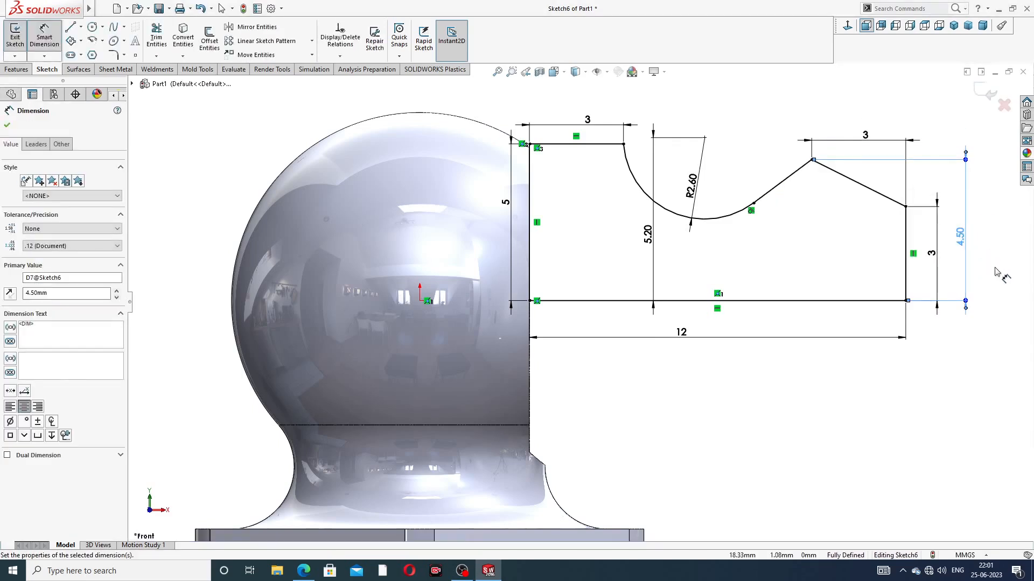
pyautogui.click(996, 269)
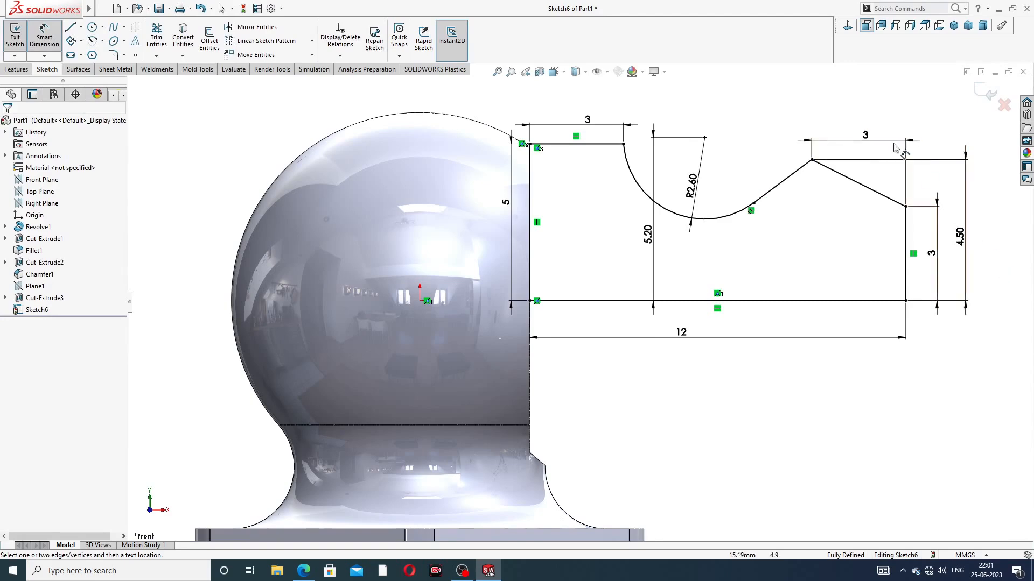
pyautogui.moveTo(865, 135); pyautogui.dragTo(867, 126)
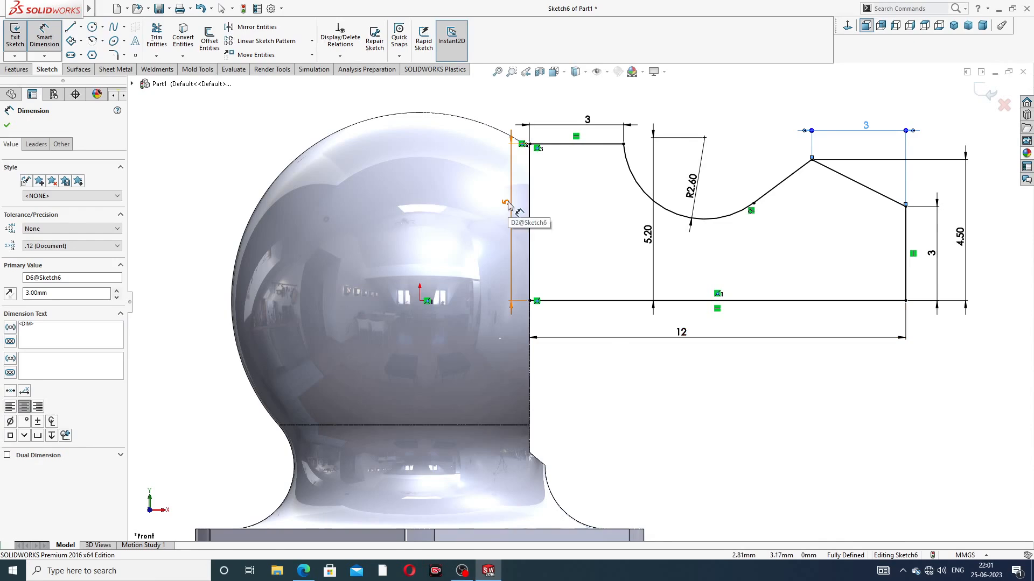
# Review the nozzle dimensions in the grease nipple PDF drawing, leave Smart Dimension, and bring up the feature commands.
pyautogui.click(304, 571)
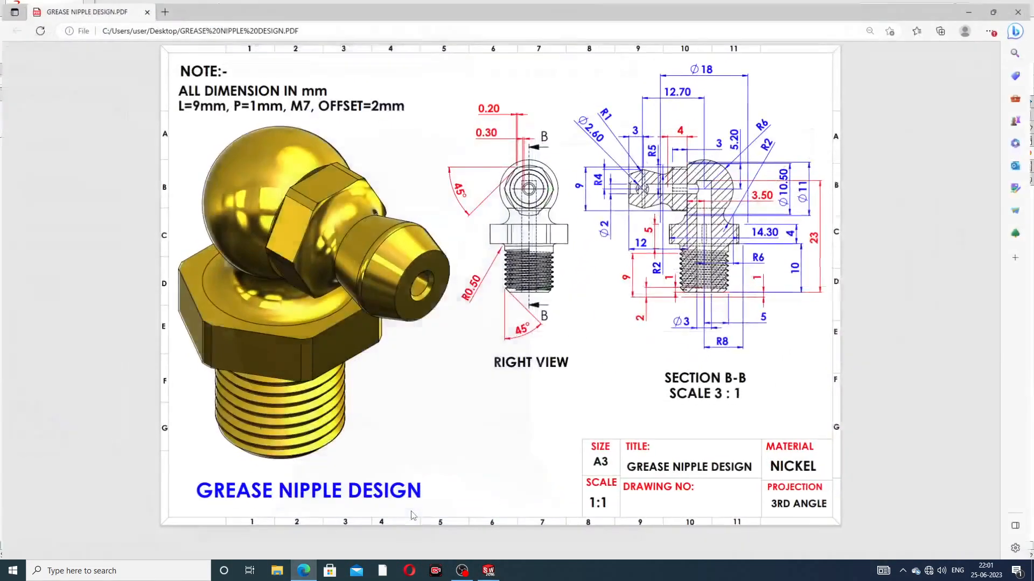
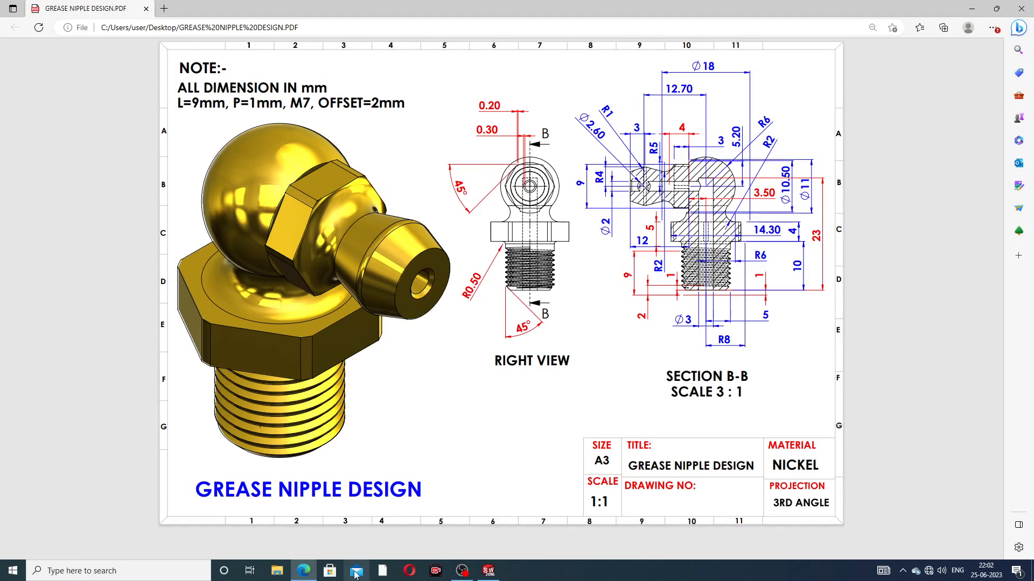
pyautogui.click(303, 570)
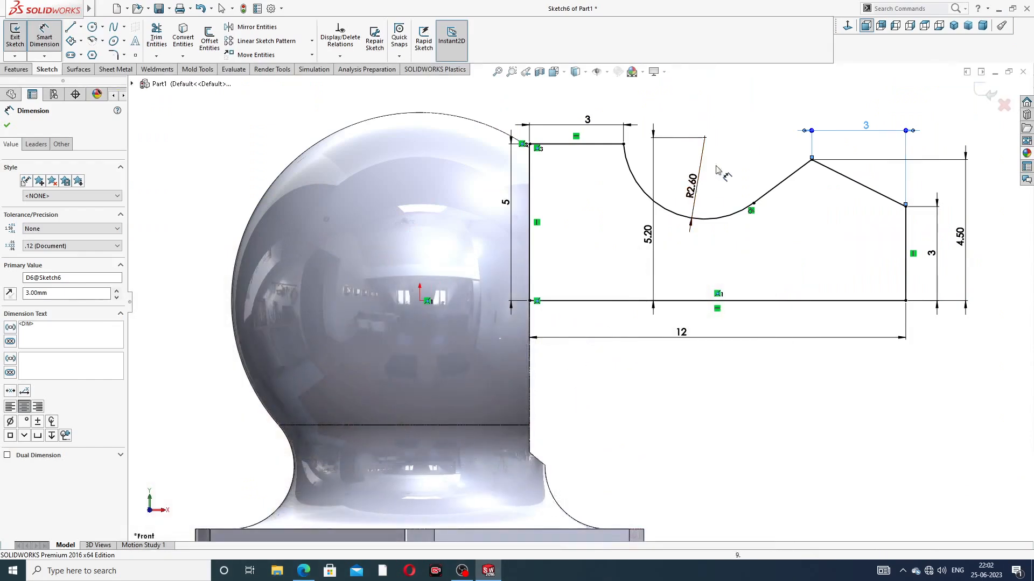
pyautogui.rightClick(749, 126)
pyautogui.click(780, 158)
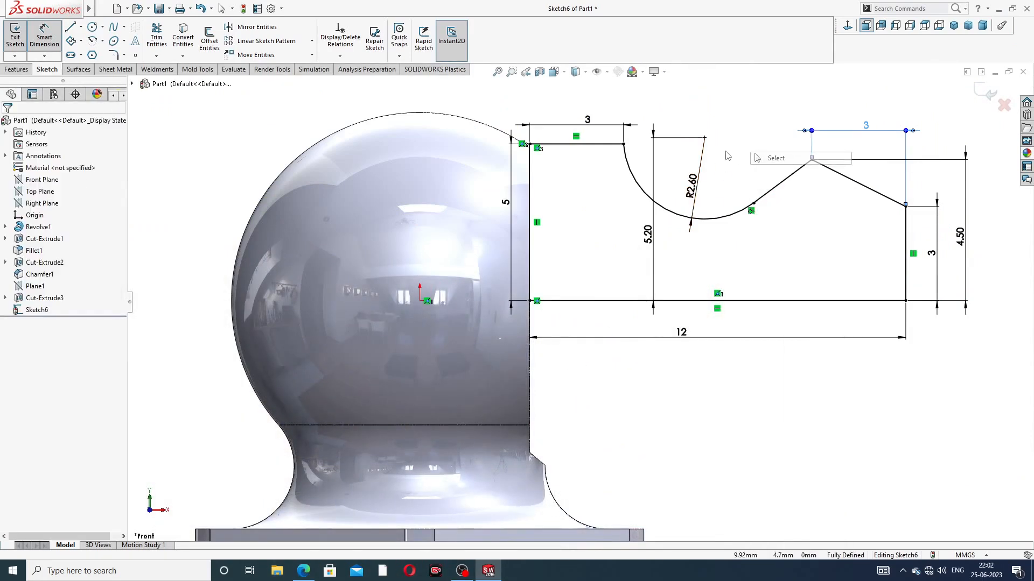
pyautogui.click(17, 70)
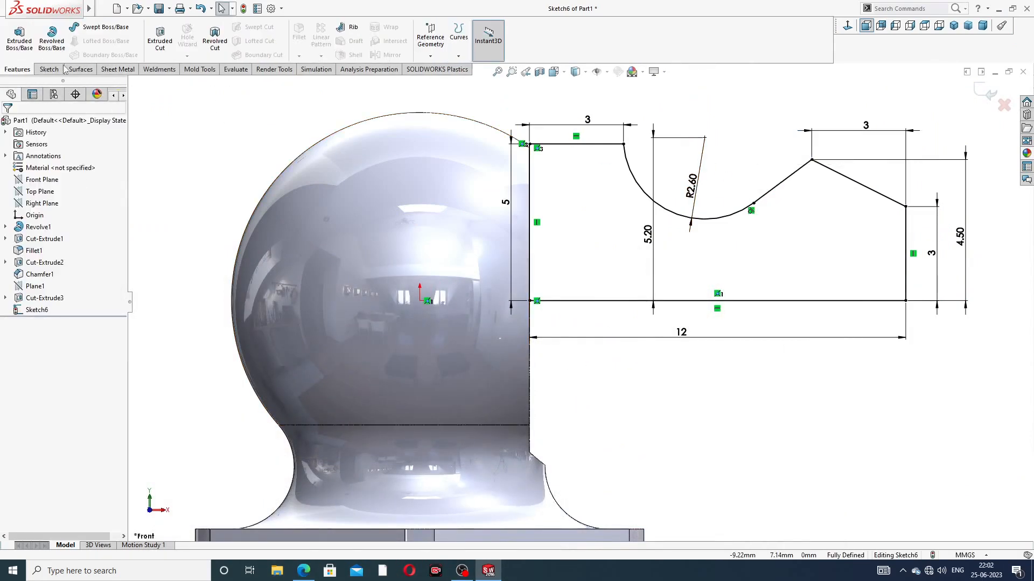
# Revolve the nozzle profile 360 degrees about its 12 mm bottom line, merged with the body.
pyautogui.click(51, 38)
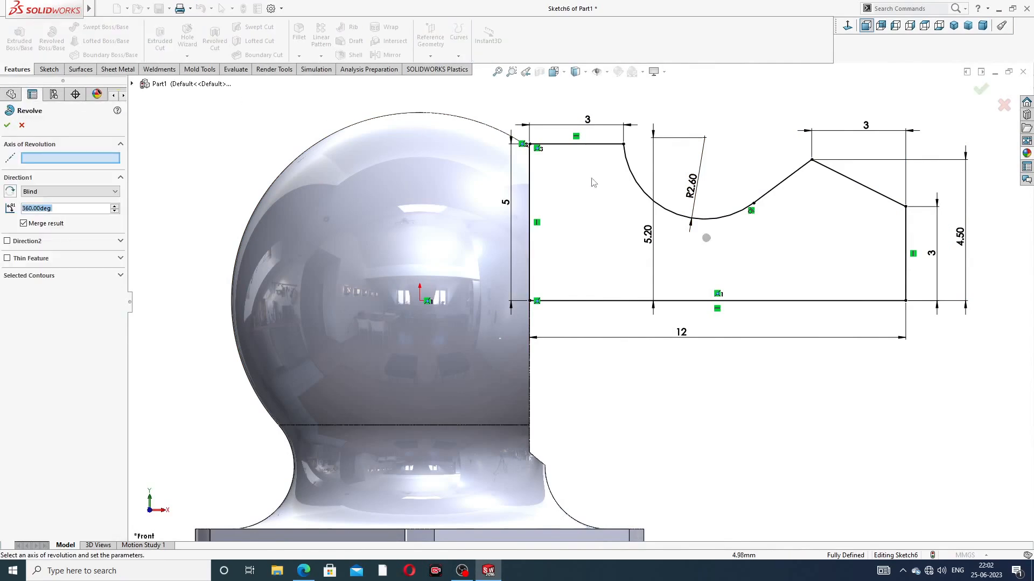
pyautogui.click(773, 300)
pyautogui.moveTo(784, 300)
pyautogui.mouseDown(button='middle')
pyautogui.moveTo(802, 323)
pyautogui.moveTo(688, 300)
pyautogui.moveTo(745, 269)
pyautogui.moveTo(775, 305)
pyautogui.moveTo(754, 318)
pyautogui.moveTo(775, 302)
pyautogui.moveTo(780, 316)
pyautogui.moveTo(808, 290)
pyautogui.mouseUp(button='middle')
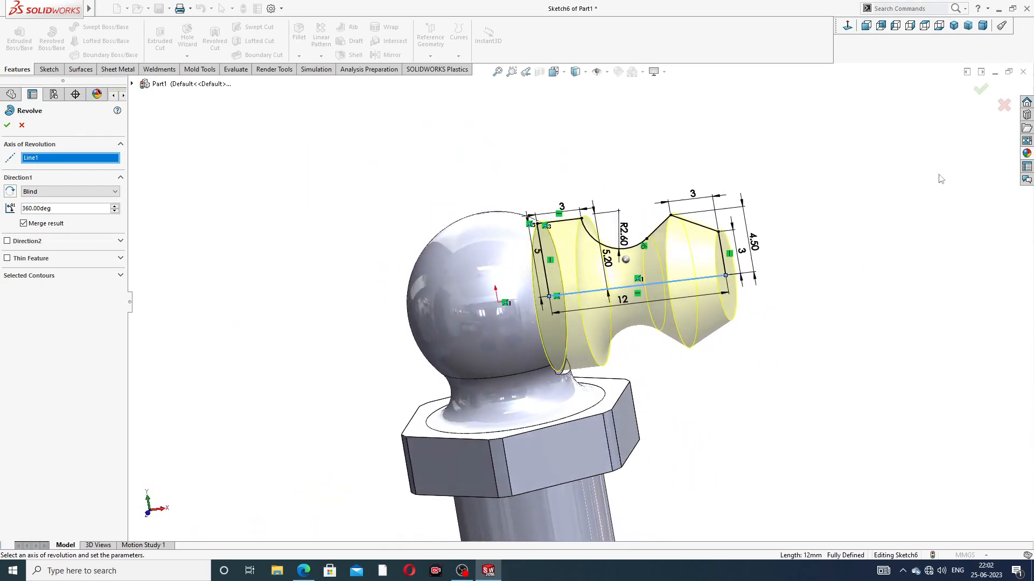
pyautogui.click(980, 91)
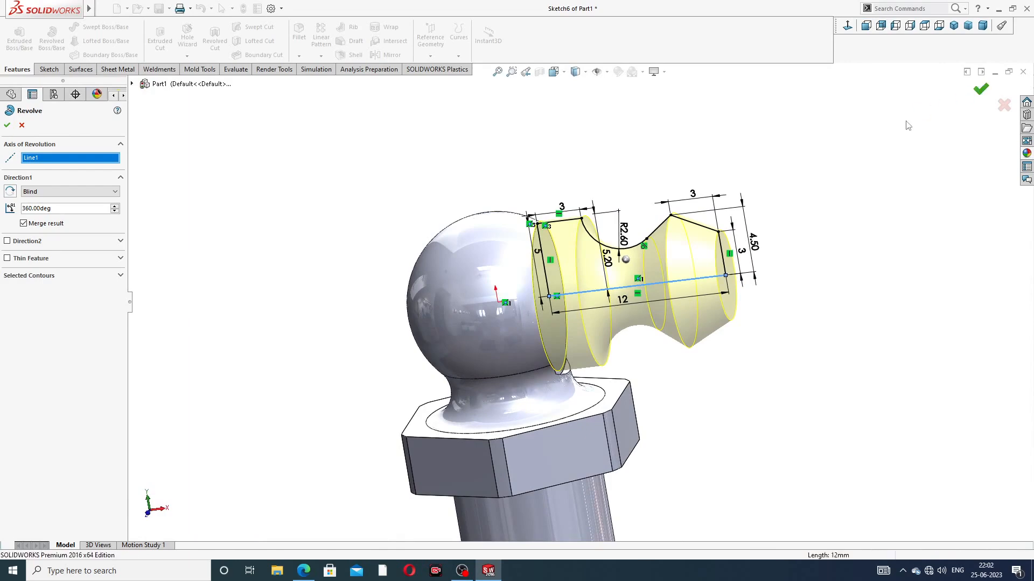
pyautogui.click(804, 185)
pyautogui.press('f')
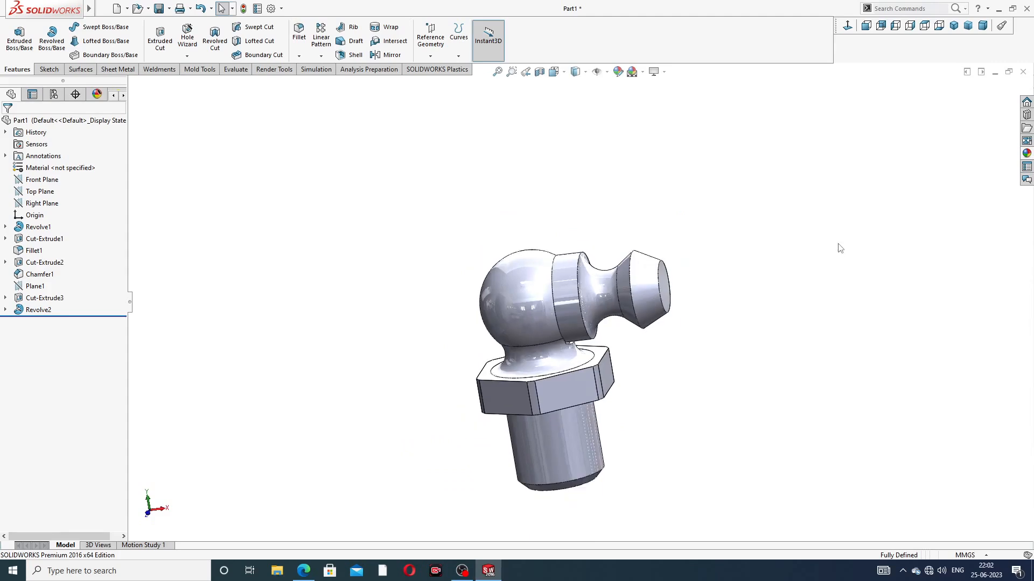
# Start a sketch on the narrow ring face of the nozzle collar that overhangs the flattened ball side.
pyautogui.moveTo(838, 246); pyautogui.dragTo(807, 166, button='middle')
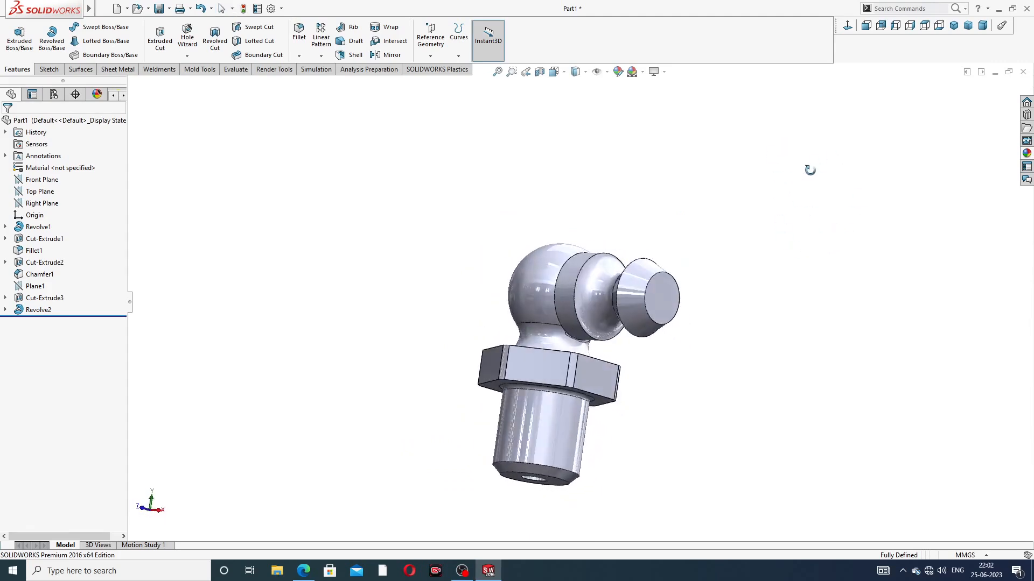
pyautogui.scroll(-3, 602, 298)
pyautogui.scroll(-2, 731, 293)
pyautogui.scroll(2, 731, 293)
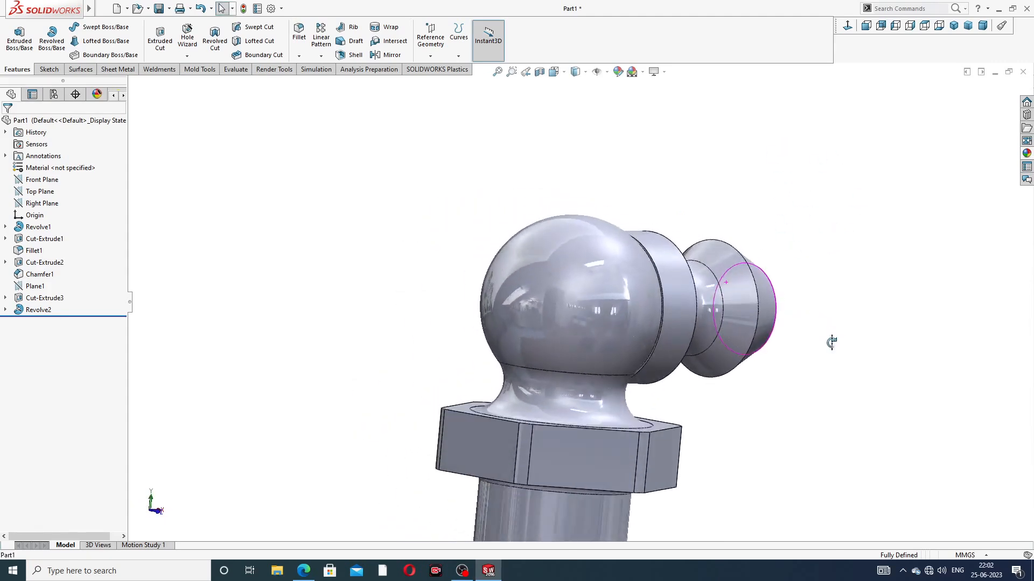
pyautogui.scroll(-6, 626, 321)
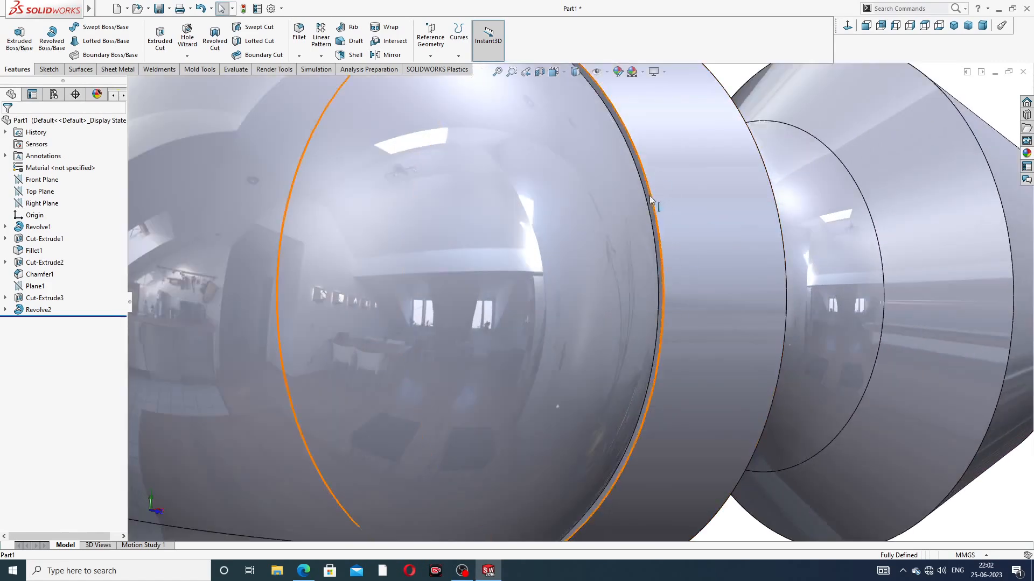
pyautogui.click(651, 202)
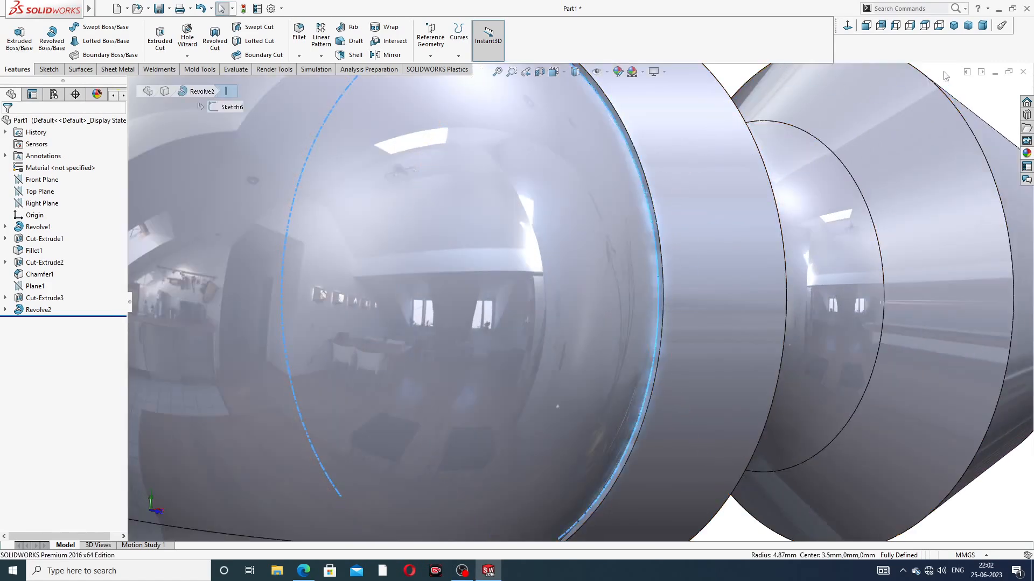
pyautogui.scroll(-4, 647, 176)
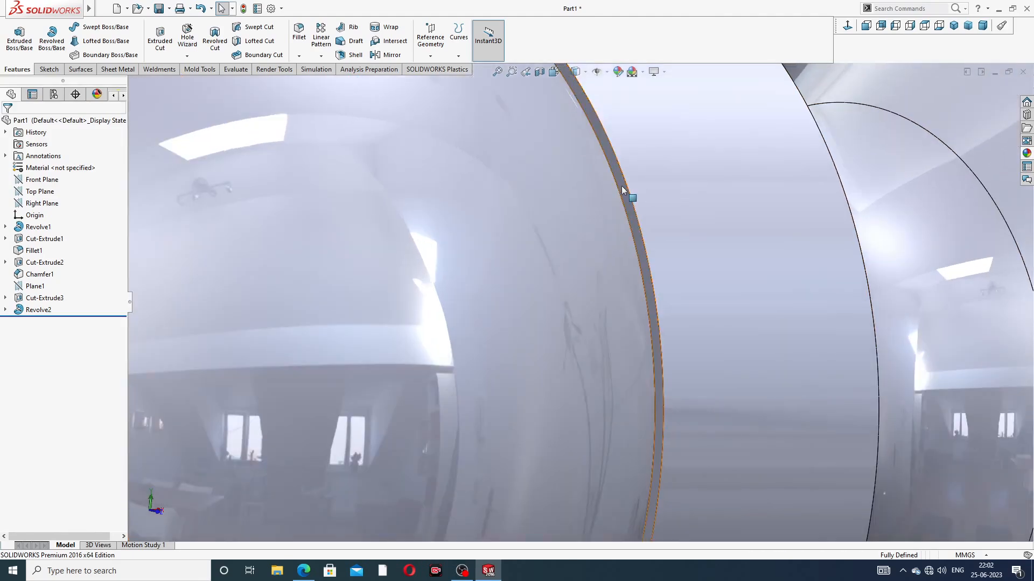
pyautogui.click(623, 186)
pyautogui.click(666, 154)
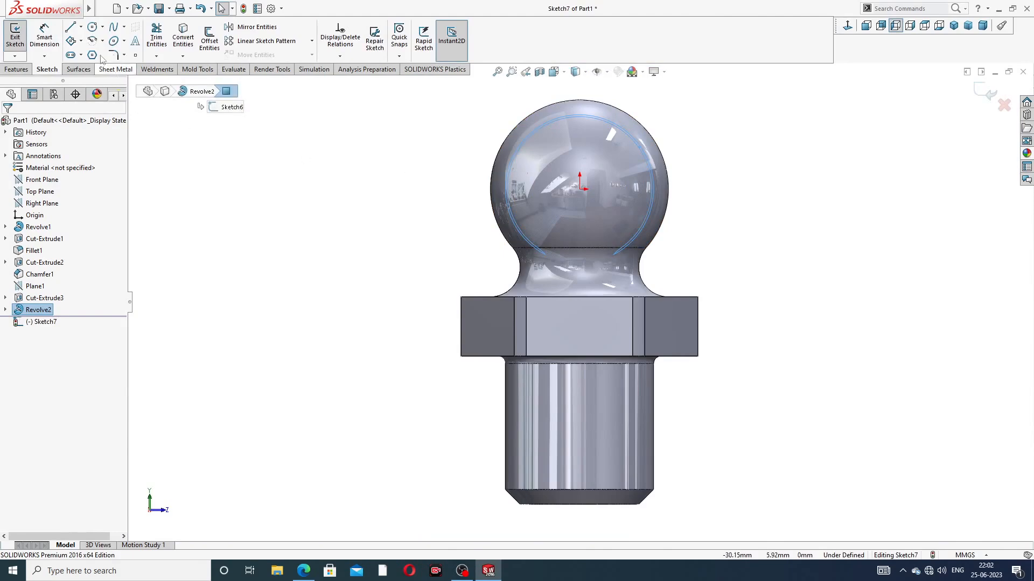
# Sketch a circle about 16.7 mm in diameter, centred on the origin and enclosing the ball outline.
pyautogui.click(92, 26)
pyautogui.scroll(2, 586, 200)
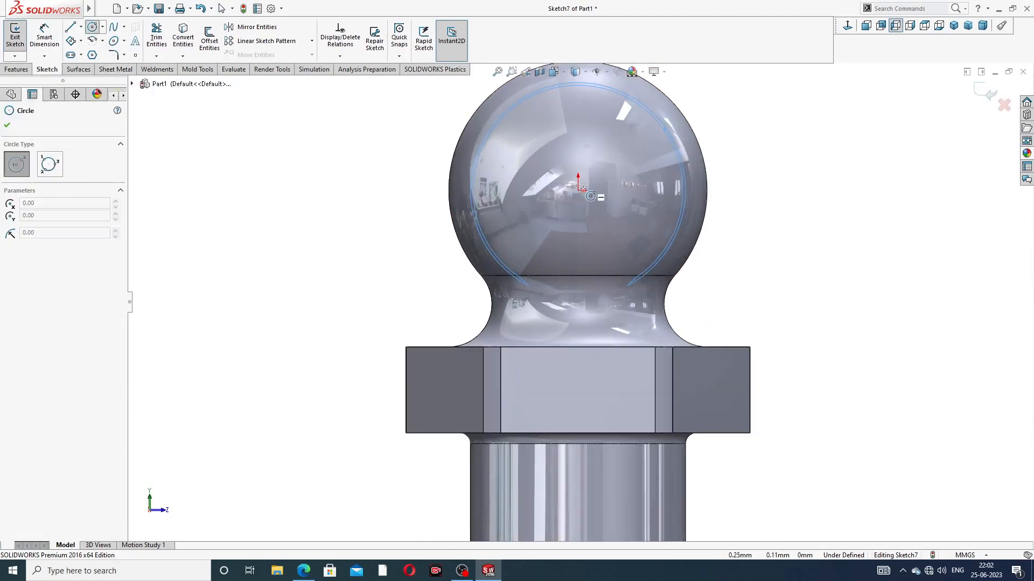
pyautogui.click(578, 190)
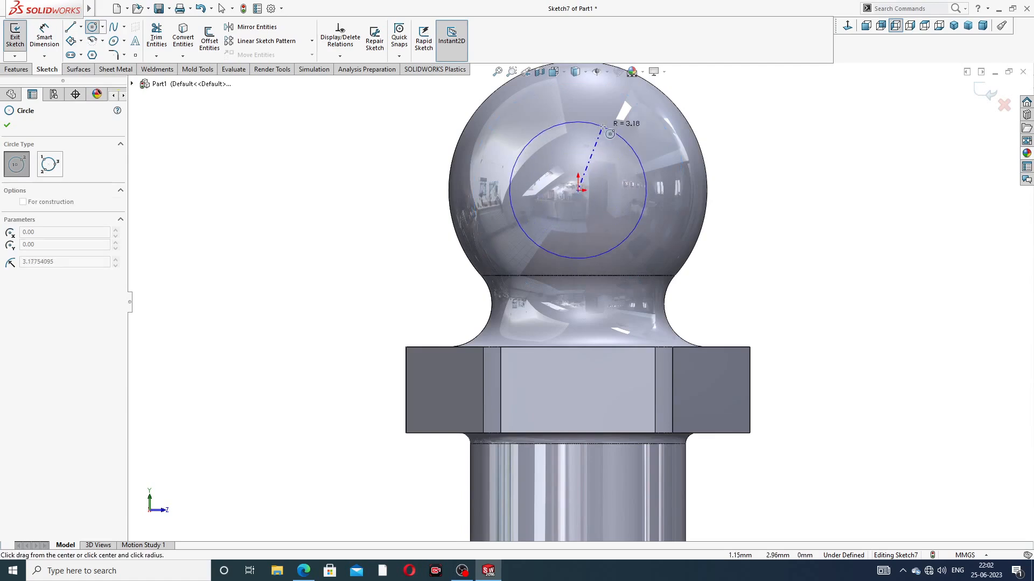
pyautogui.press('z')
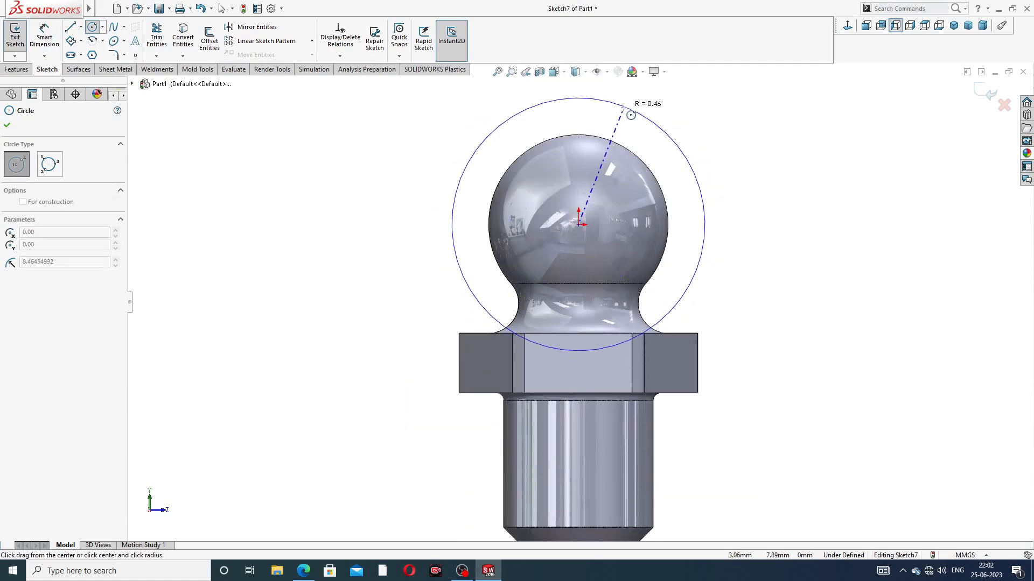
pyautogui.click(613, 105)
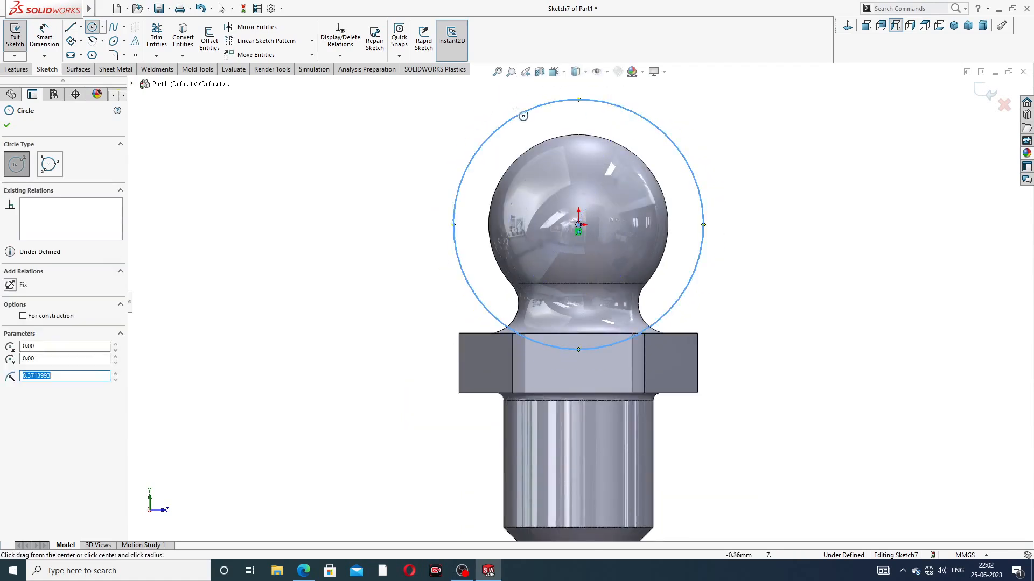
# Sketch a six-sided inscribed-circle polygon about 12 mm across flats, centred on the origin, and make one of its sides vertical.
pyautogui.click(92, 55)
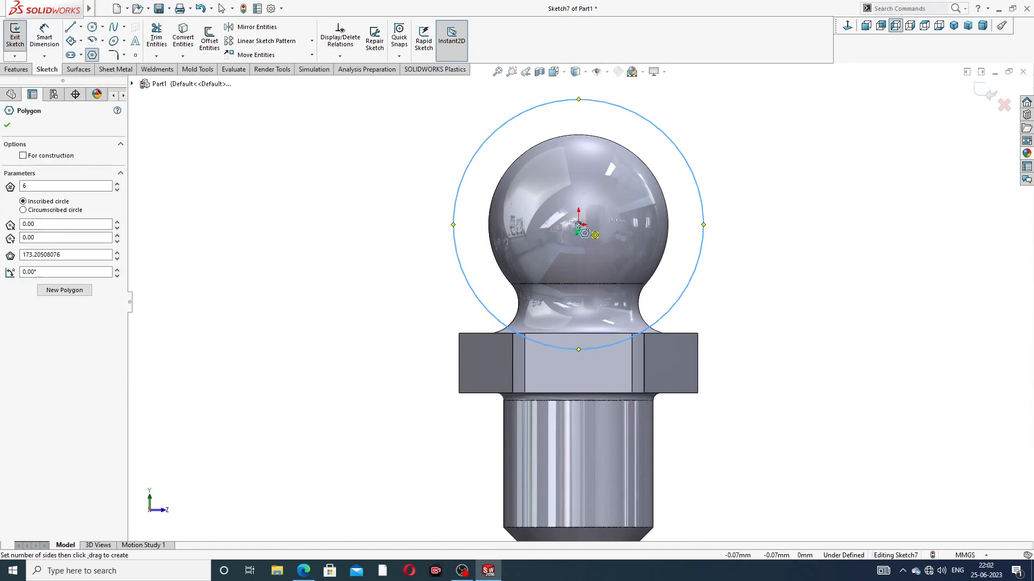
pyautogui.moveTo(578, 225)
pyautogui.mouseDown()
pyautogui.moveTo(597, 199)
pyautogui.moveTo(571, 139)
pyautogui.moveTo(600, 159)
pyautogui.moveTo(640, 141)
pyautogui.mouseUp()
pyautogui.rightClick(710, 114)
pyautogui.click(734, 126)
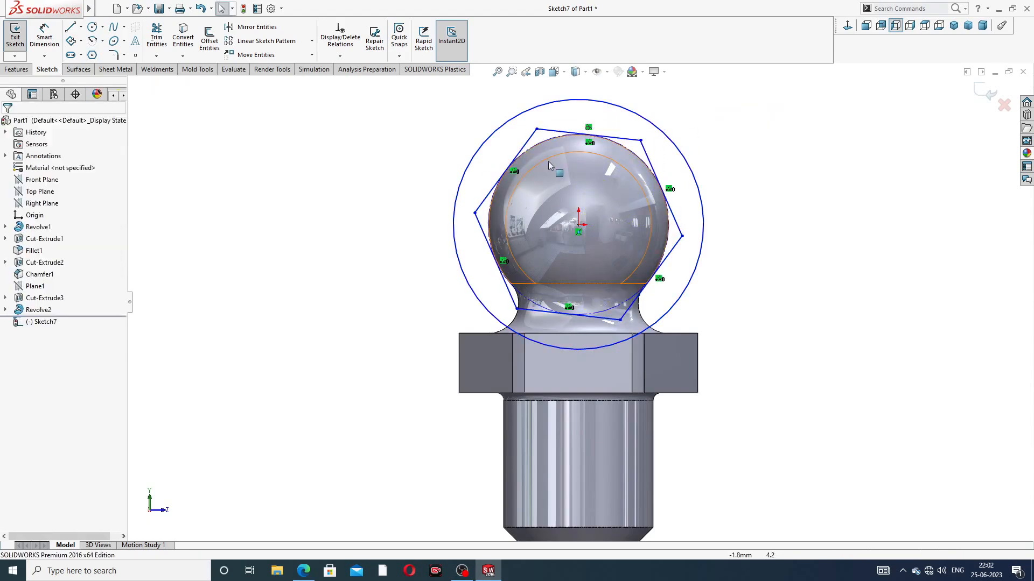
pyautogui.click(527, 142)
pyautogui.click(572, 102)
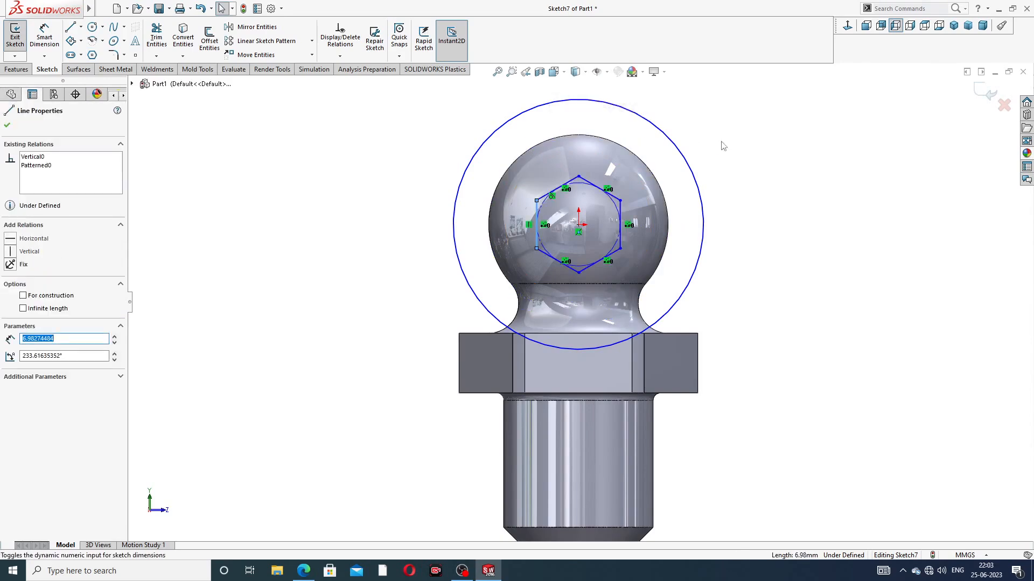
pyautogui.scroll(-1, 598, 199)
pyautogui.click(769, 139)
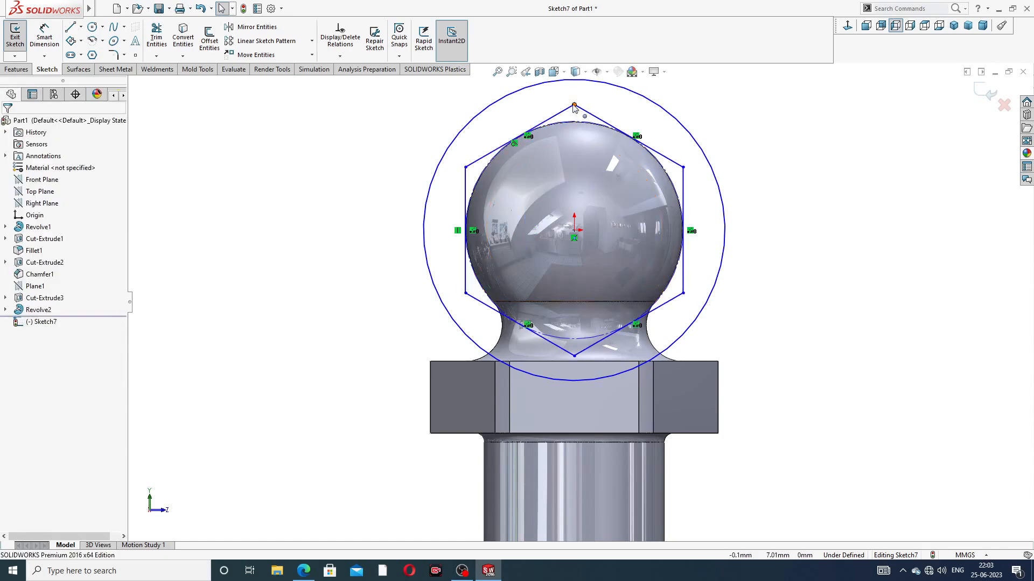
# Dimension the hexagon's width across its vertical flats as 9 mm.
pyautogui.click(44, 37)
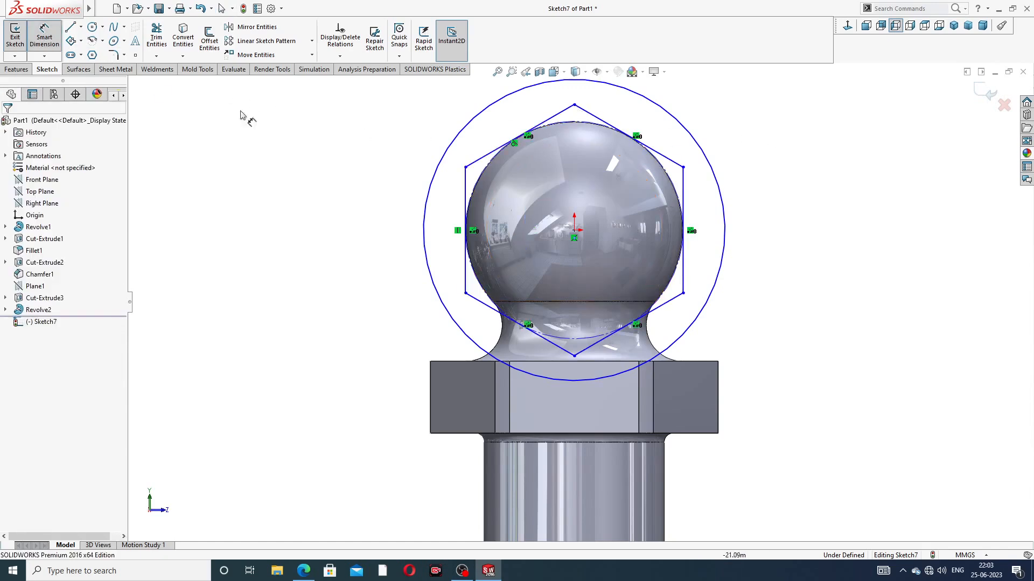
pyautogui.click(465, 167)
pyautogui.click(683, 168)
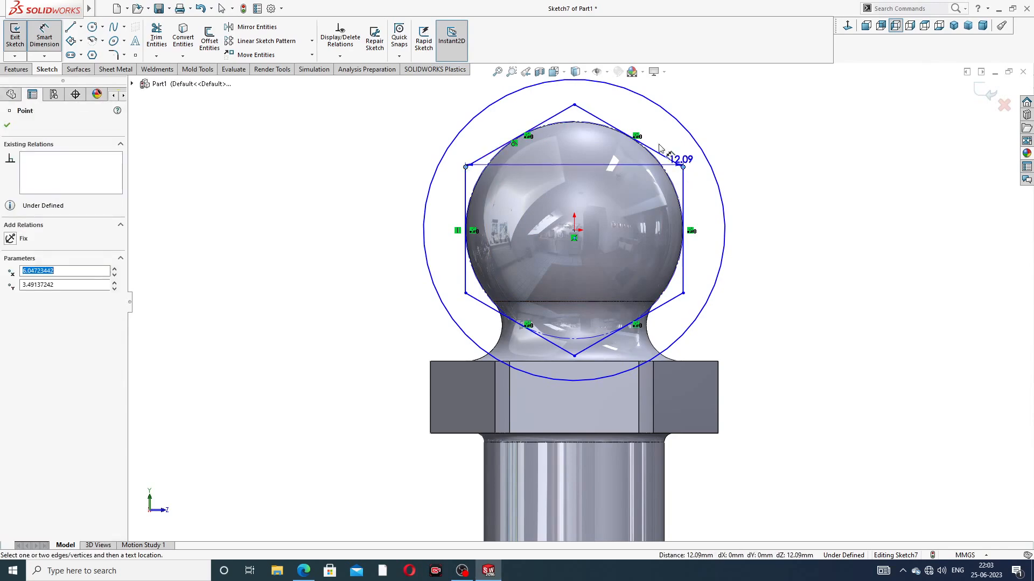
pyautogui.click(599, 102)
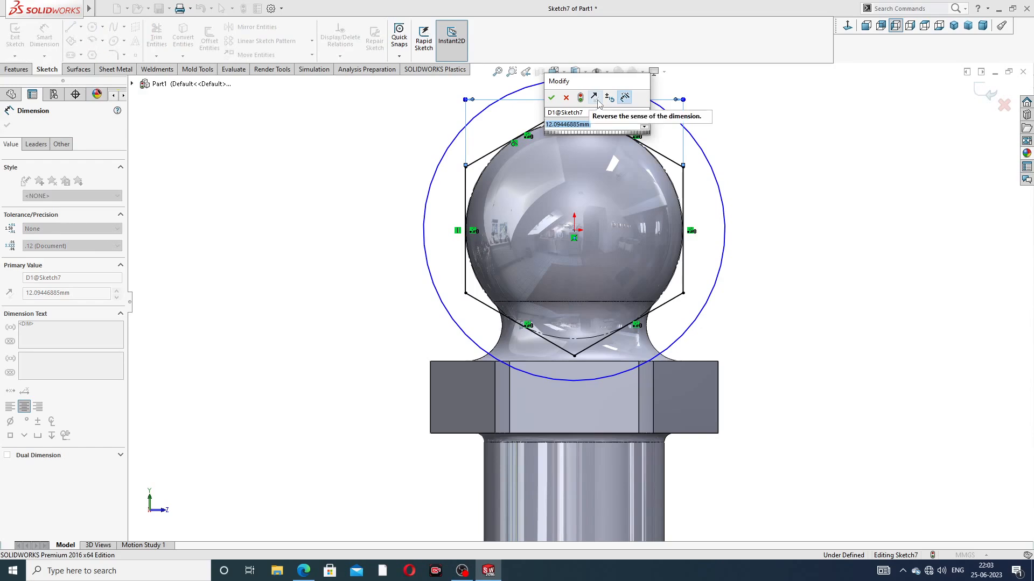
pyautogui.write('9')
pyautogui.press('Return')
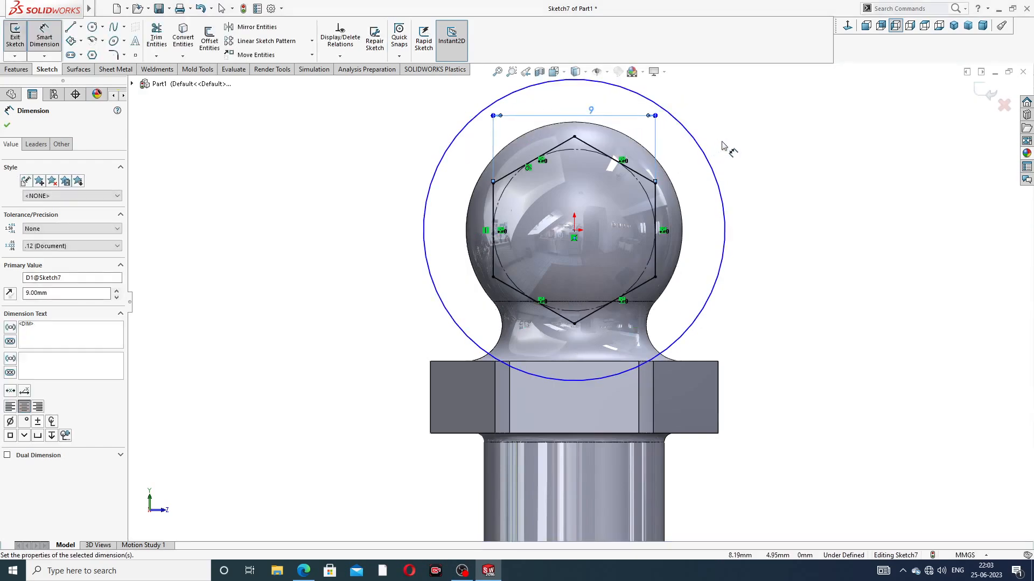
# Dimension the outer circle's diameter as 11 mm and leave Smart Dimension.
pyautogui.click(692, 135)
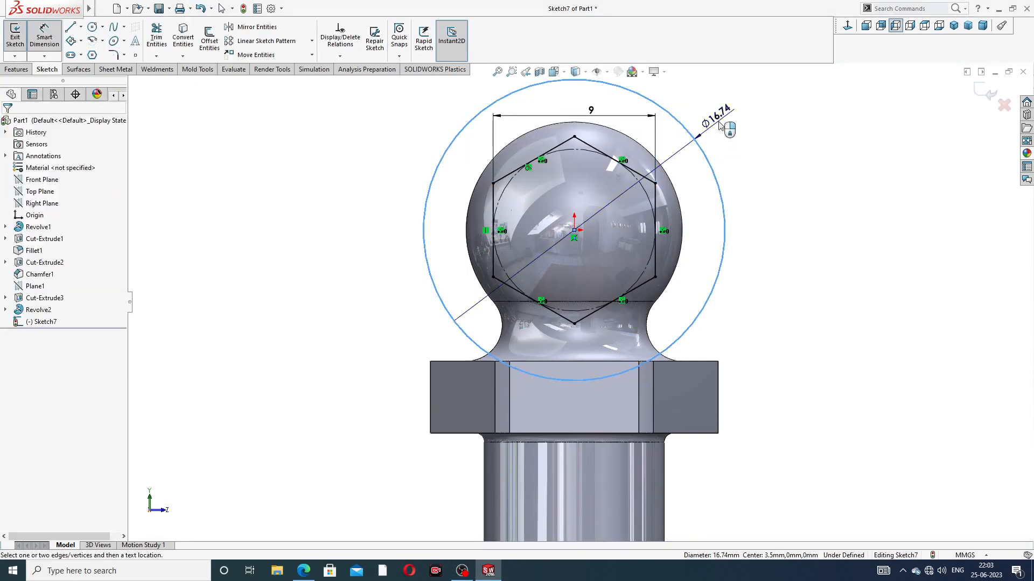
pyautogui.click(719, 125)
pyautogui.write('11')
pyautogui.press('Return')
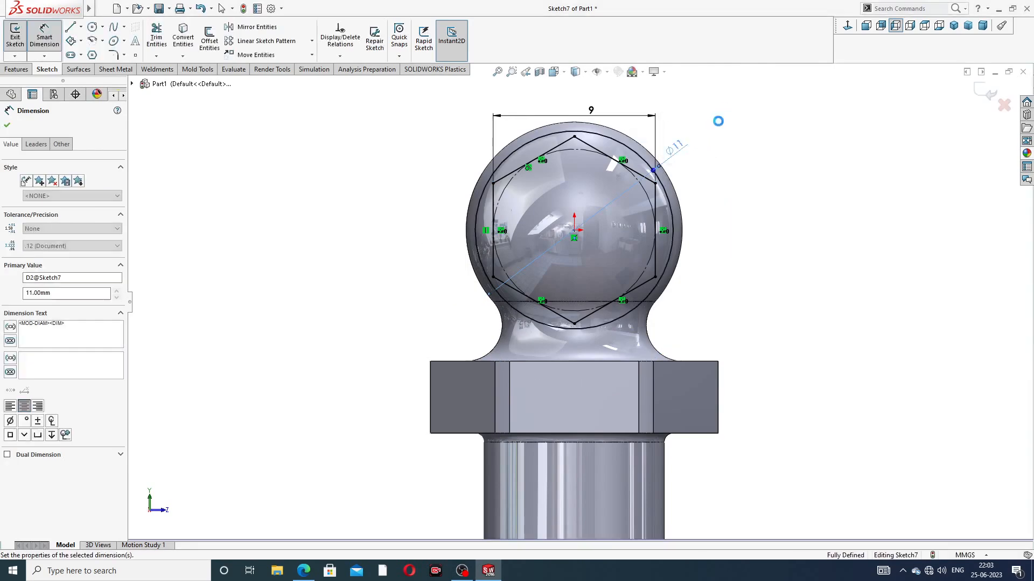
pyautogui.click(737, 126)
pyautogui.rightClick(738, 125)
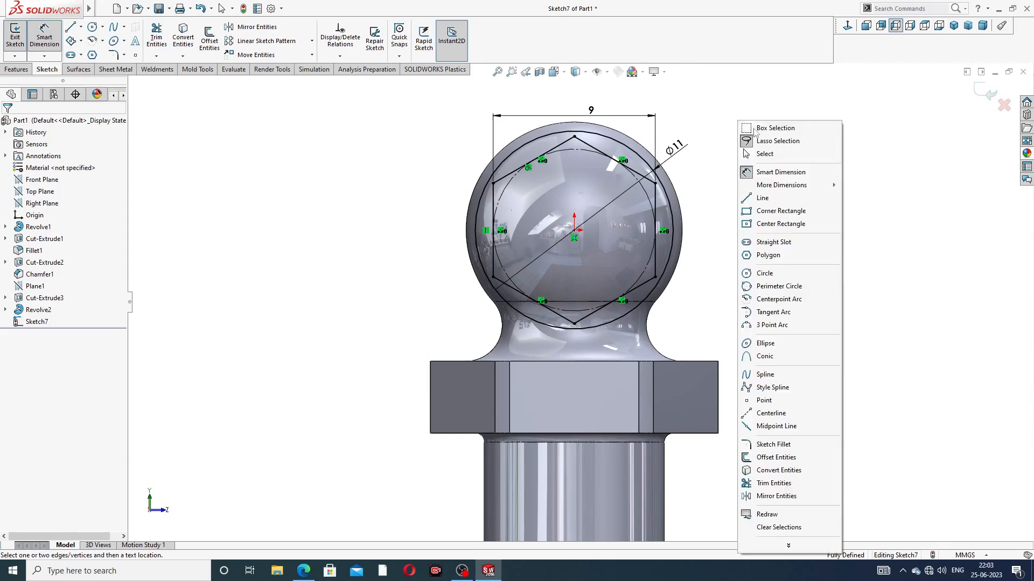
pyautogui.click(754, 141)
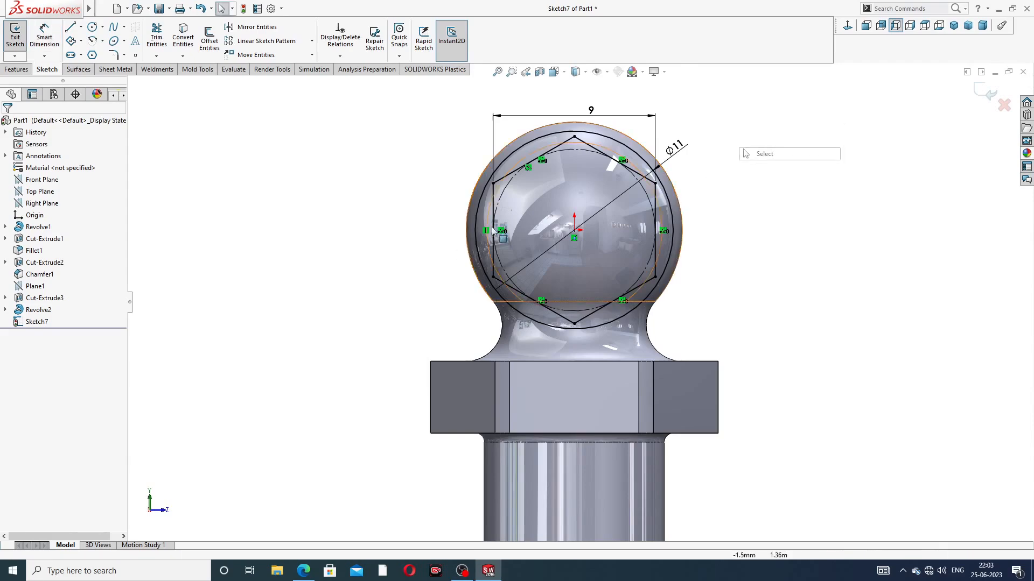
# Check the collar length in the grease nipple PDF drawing, and cut-extrude the area between circle and hexagon 5 mm blind along the nozzle.
pyautogui.click(303, 571)
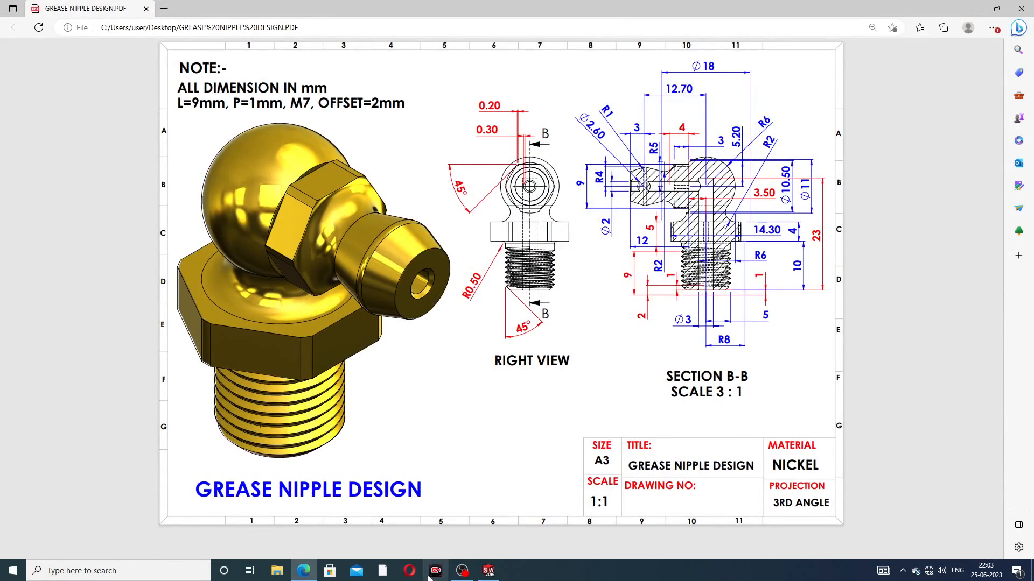
pyautogui.click(303, 571)
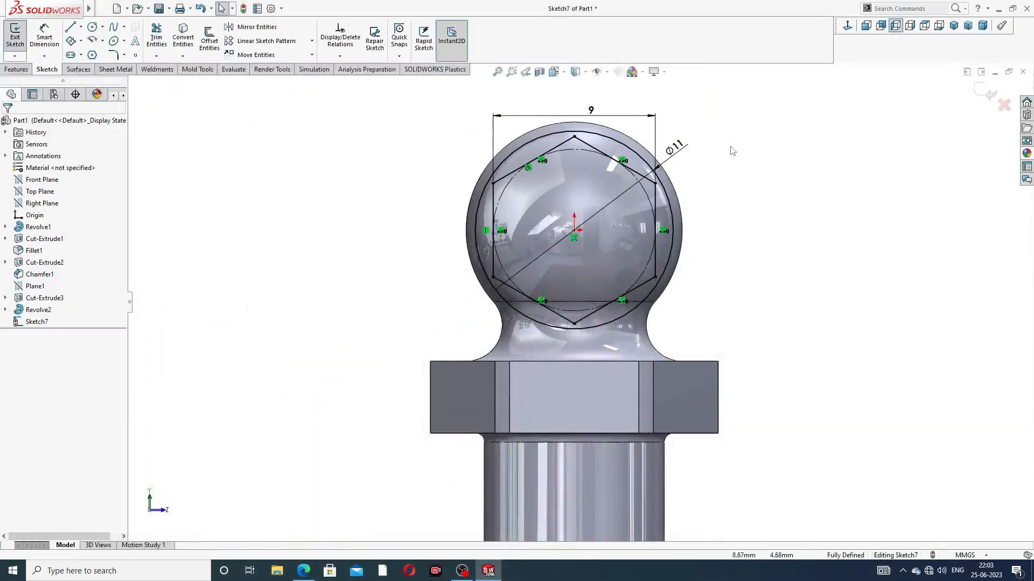
pyautogui.click(16, 69)
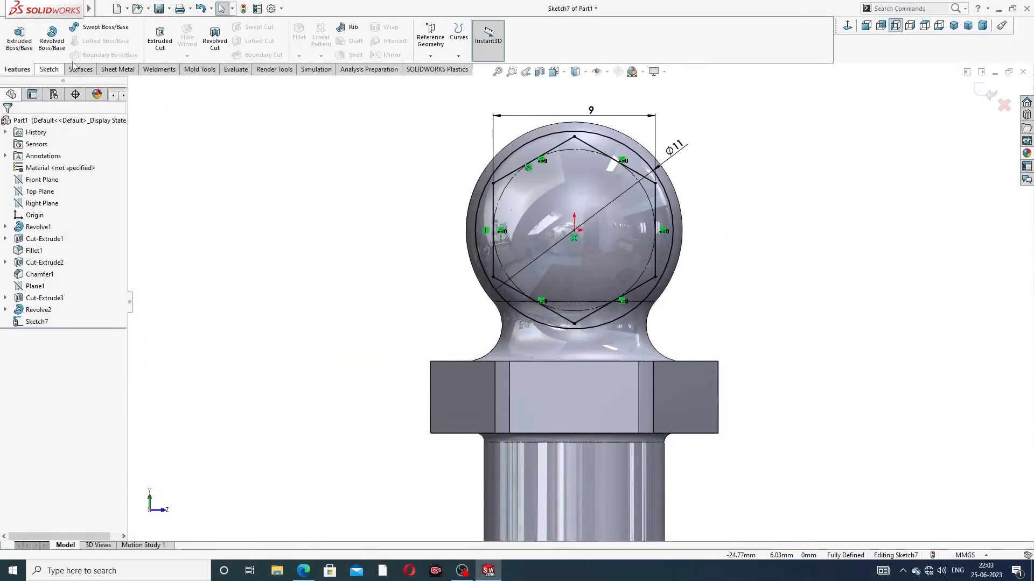
pyautogui.click(158, 43)
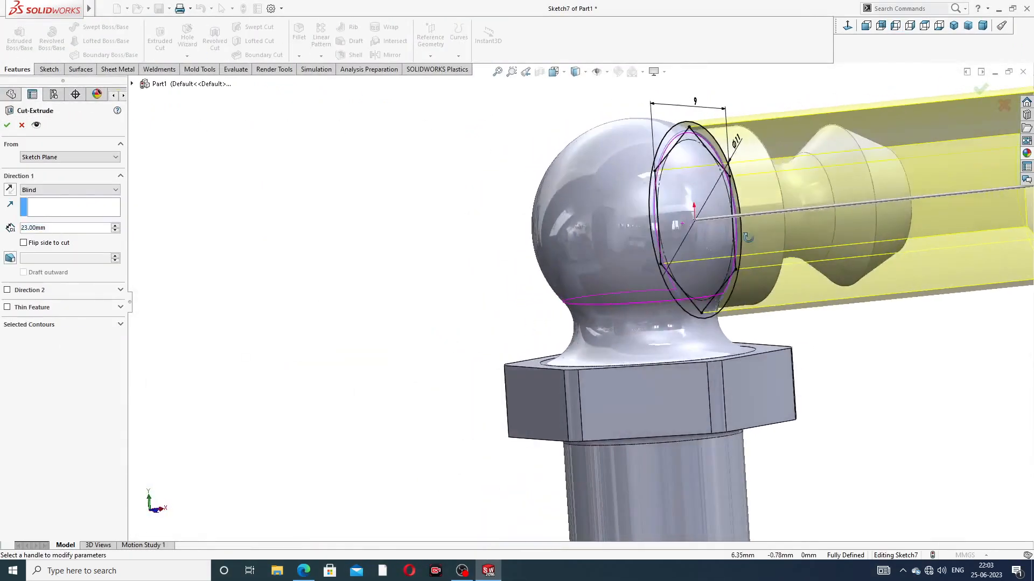
pyautogui.moveTo(817, 230); pyautogui.dragTo(792, 239, button='middle')
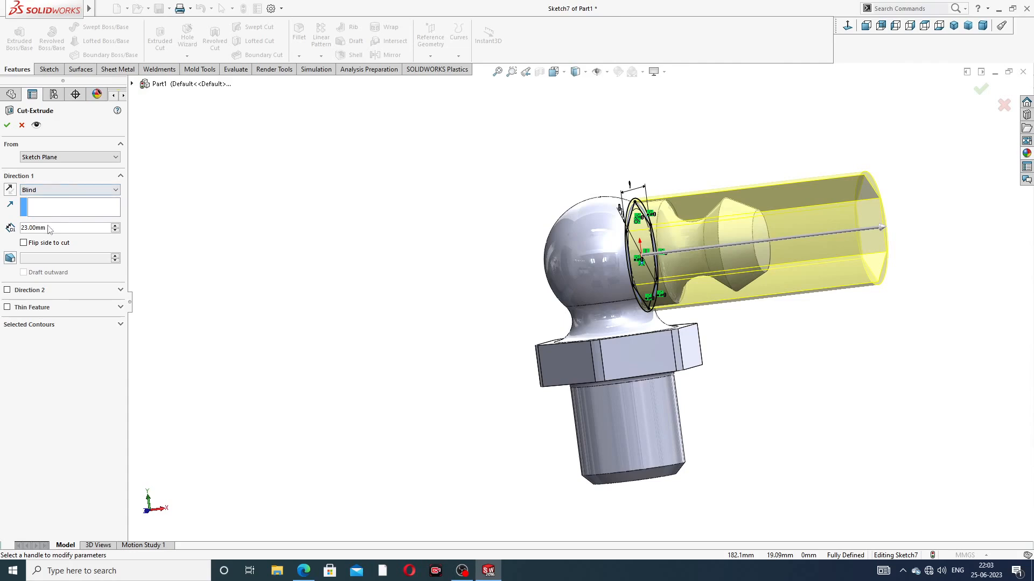
pyautogui.write('5')
pyautogui.press('Return')
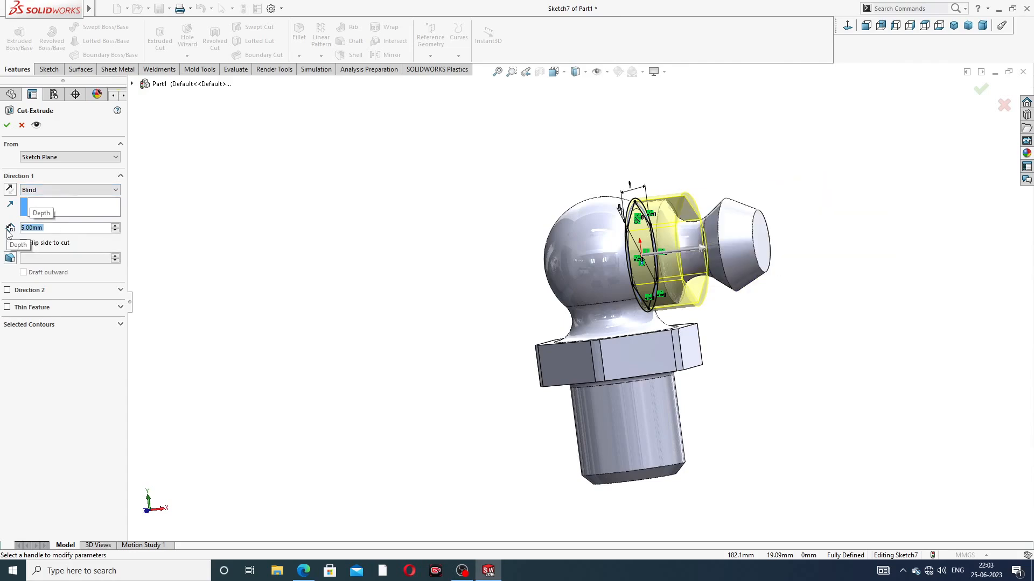
pyautogui.click(6, 126)
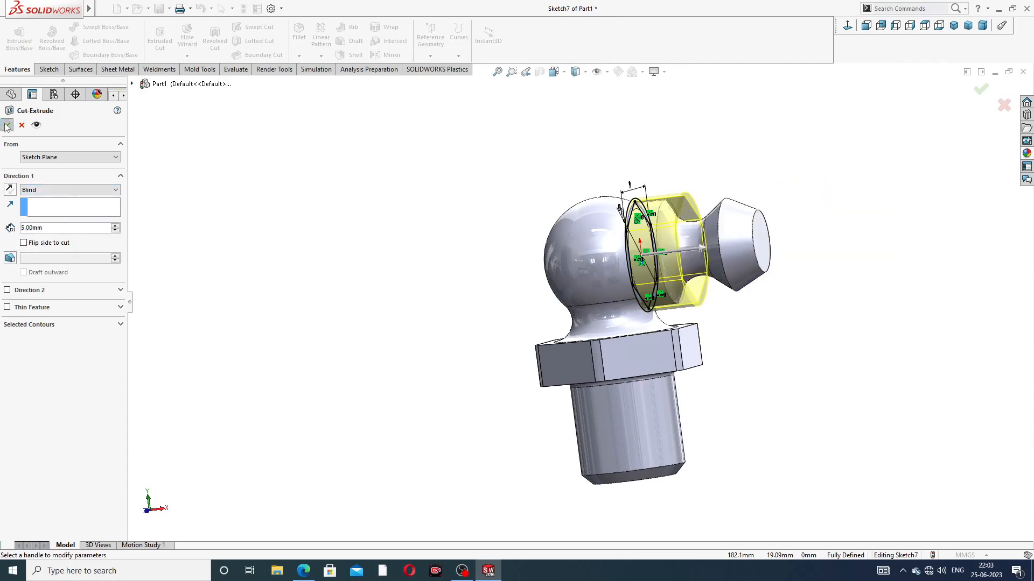
pyautogui.click(865, 172)
# Start a sketch on the nozzle's flat end face and draw a circle about 3 mm in diameter centred on the origin.
pyautogui.moveTo(883, 192); pyautogui.dragTo(741, 288, button='middle')
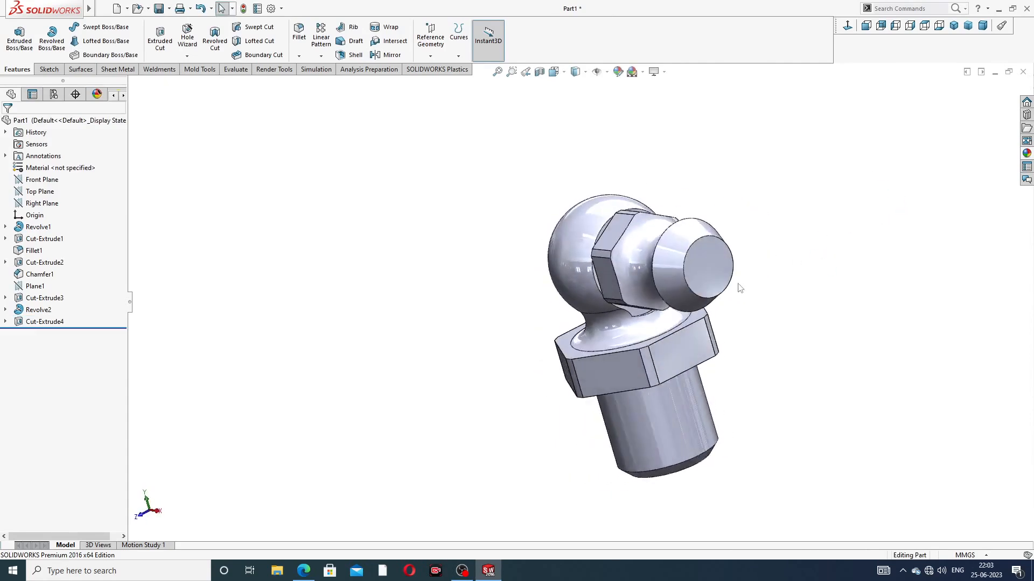
pyautogui.scroll(-2, 729, 273)
pyautogui.click(696, 253)
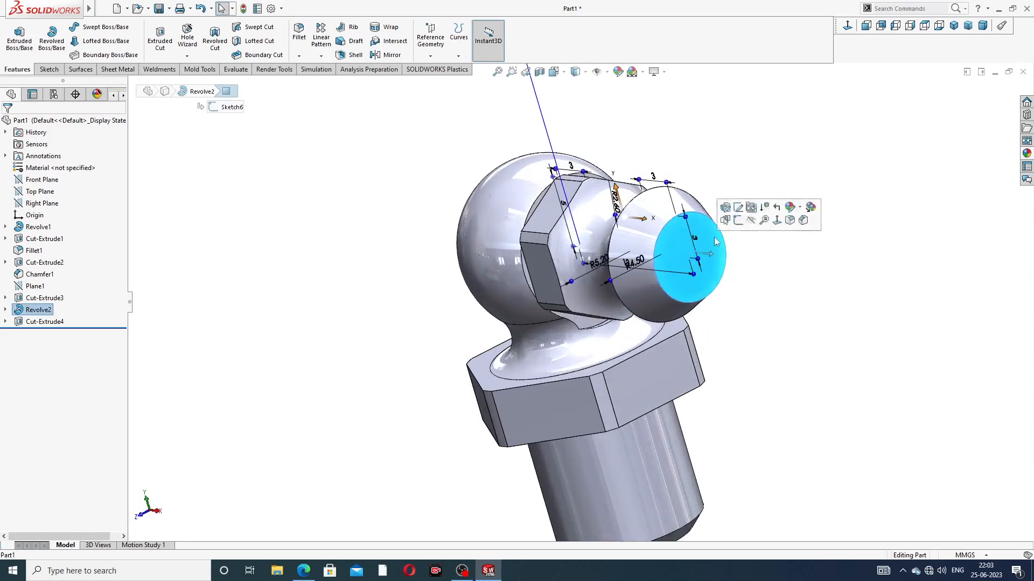
pyautogui.click(737, 222)
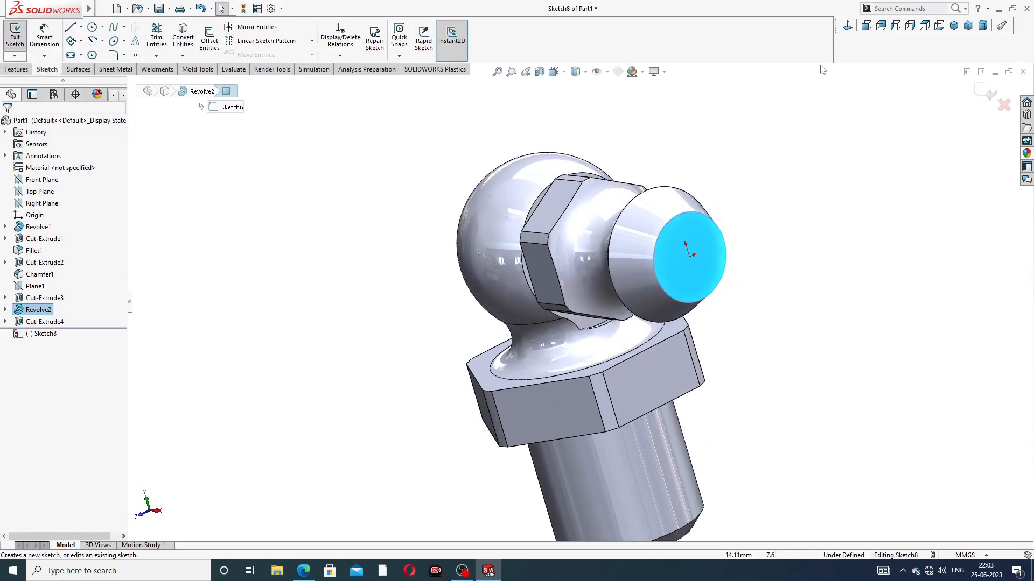
pyautogui.click(847, 26)
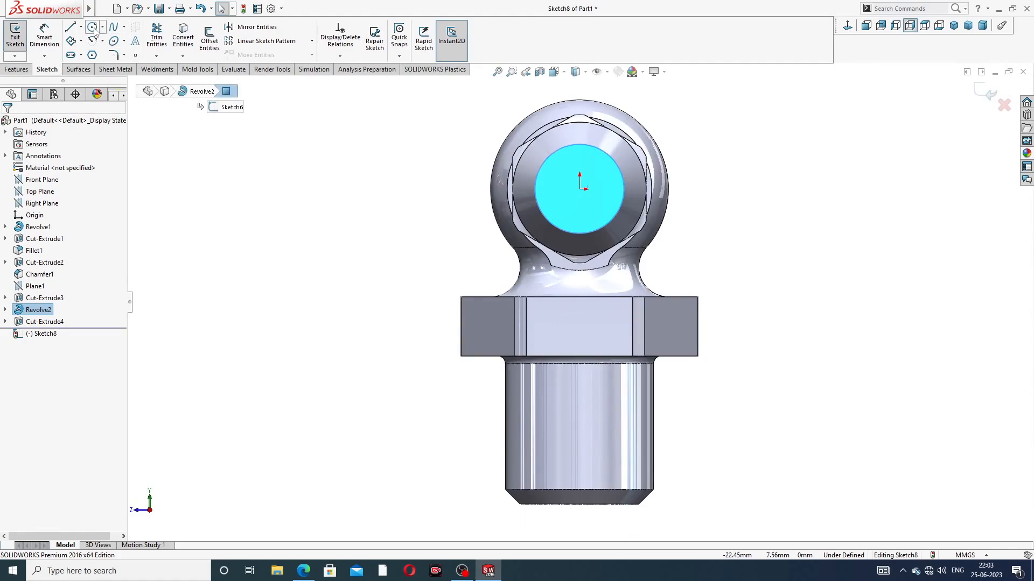
pyautogui.click(92, 27)
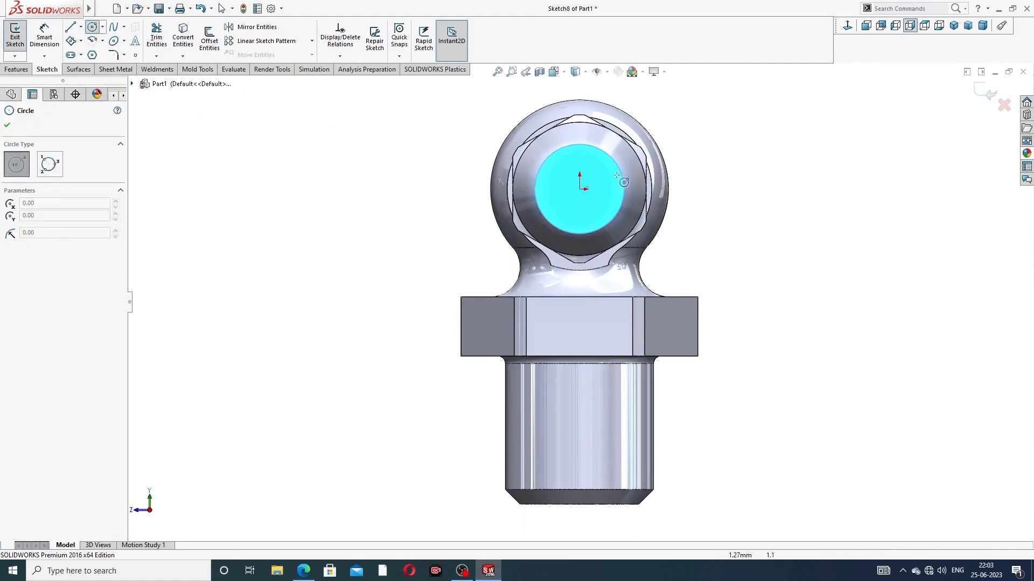
pyautogui.click(579, 190)
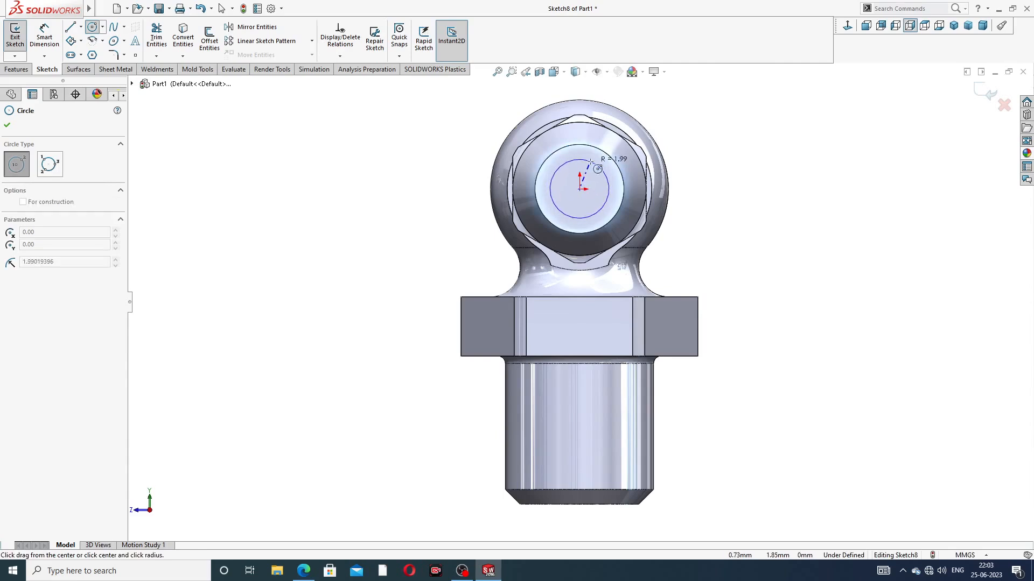
pyautogui.click(590, 170)
pyautogui.rightClick(710, 114)
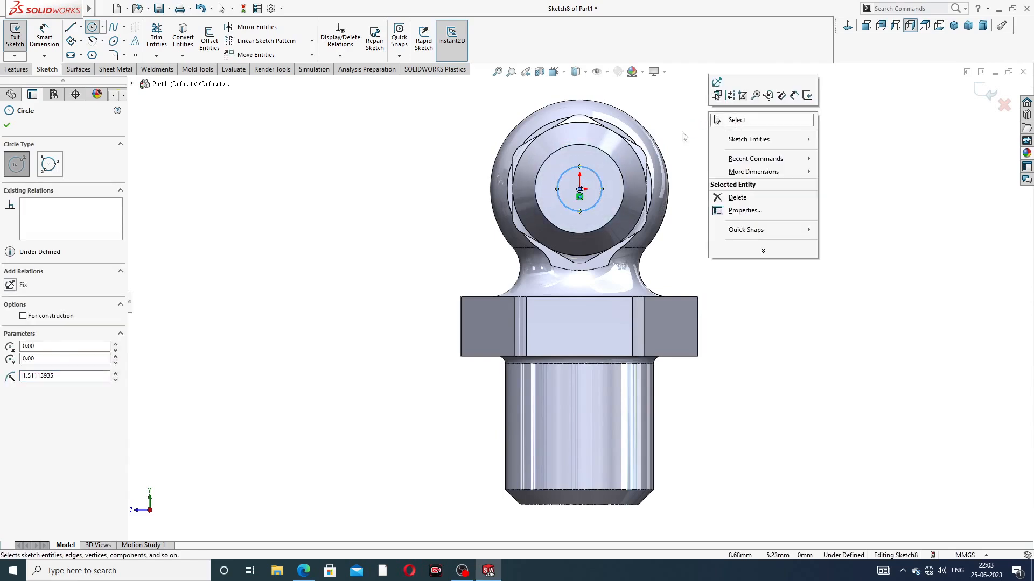
pyautogui.press('Escape')
# Dimension the circle's diameter as 2 mm and leave Smart Dimension.
pyautogui.click(44, 37)
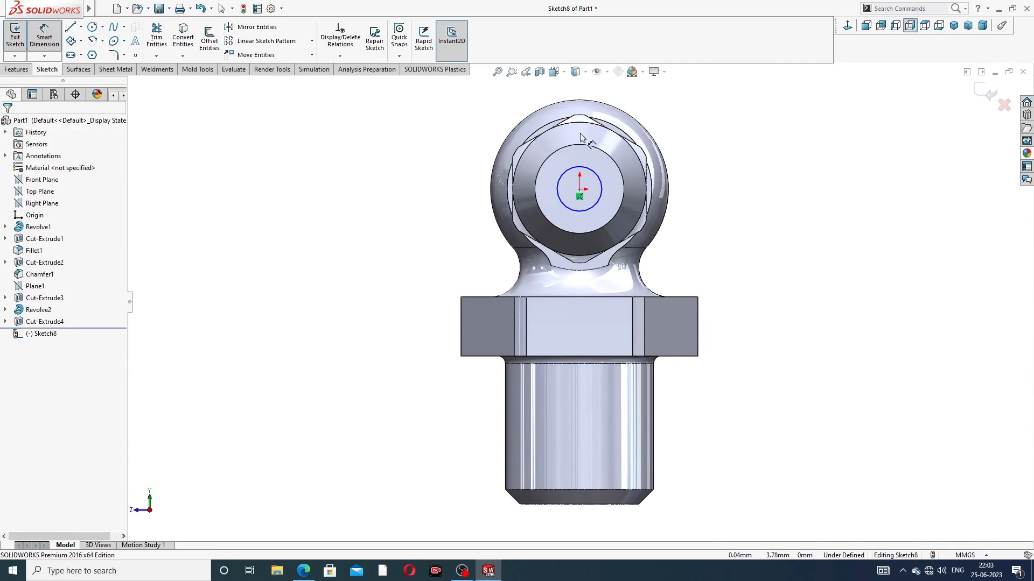
pyautogui.click(586, 169)
pyautogui.click(691, 152)
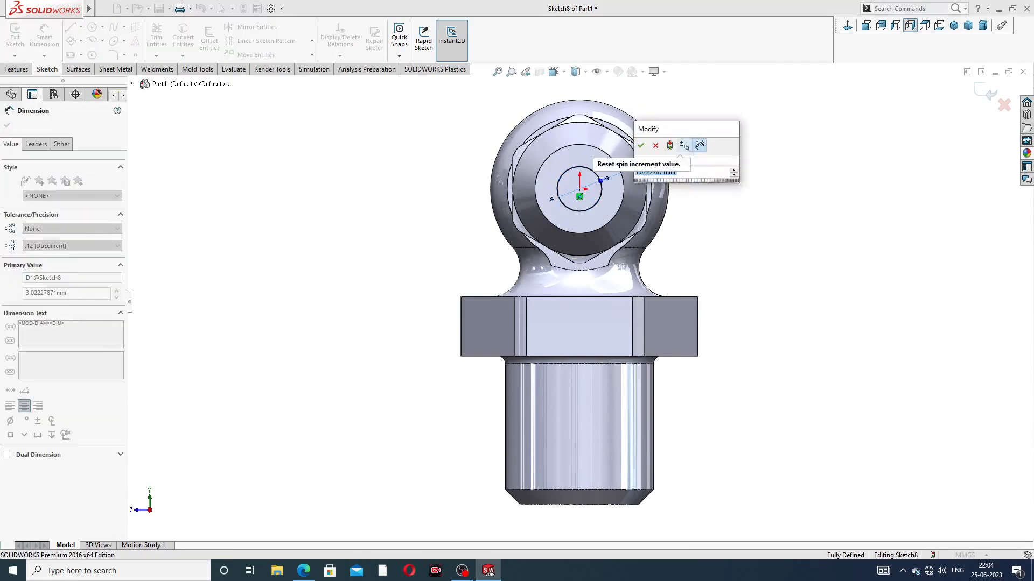
pyautogui.write('2')
pyautogui.press('Return')
pyautogui.rightClick(760, 129)
pyautogui.click(786, 159)
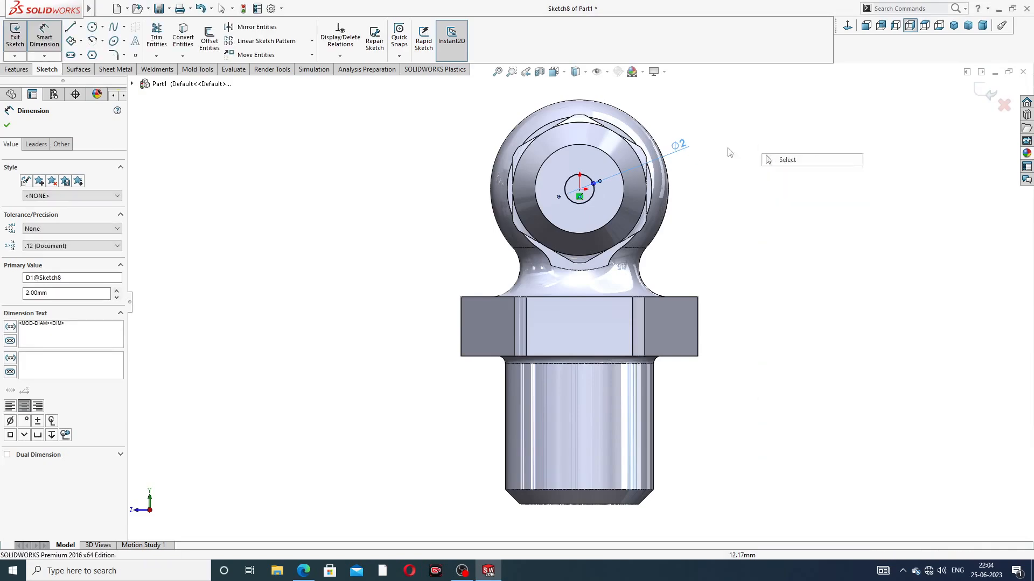
# Cut-extrude the circle 15.70 mm blind into the nozzle, checking the bore in the grease nipple PDF drawing before accepting.
pyautogui.click(16, 69)
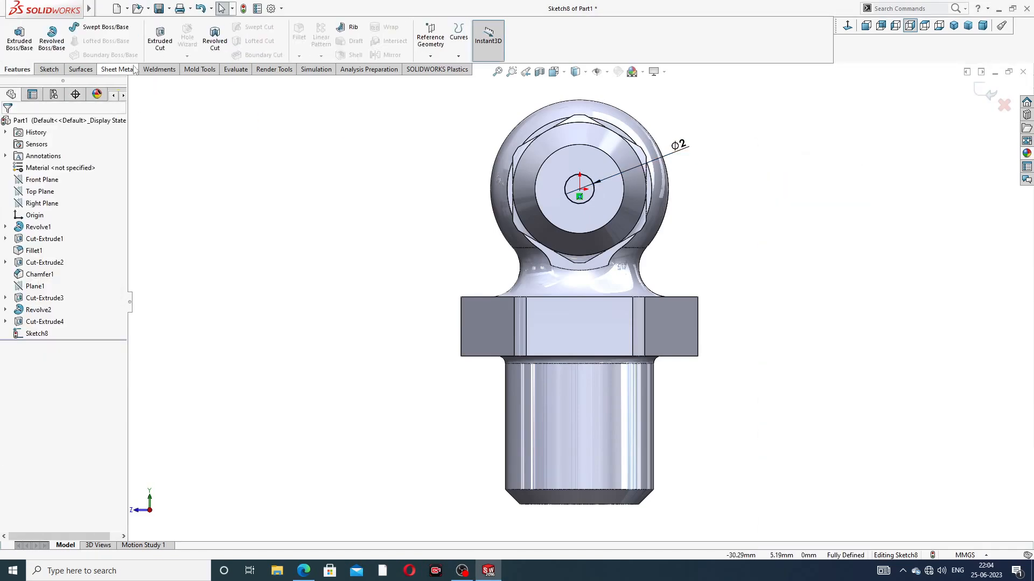
pyautogui.click(159, 43)
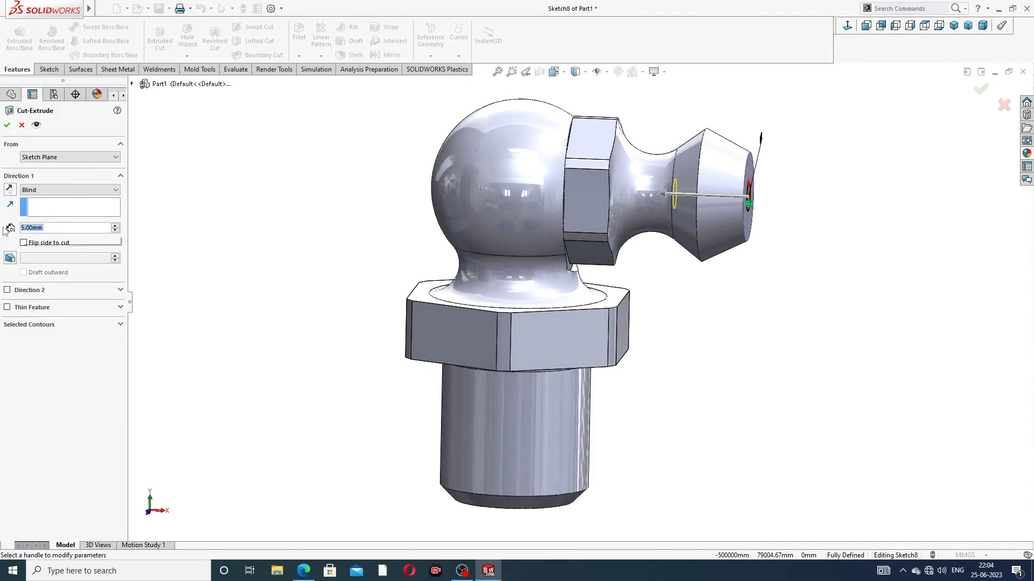
pyautogui.write('15.')
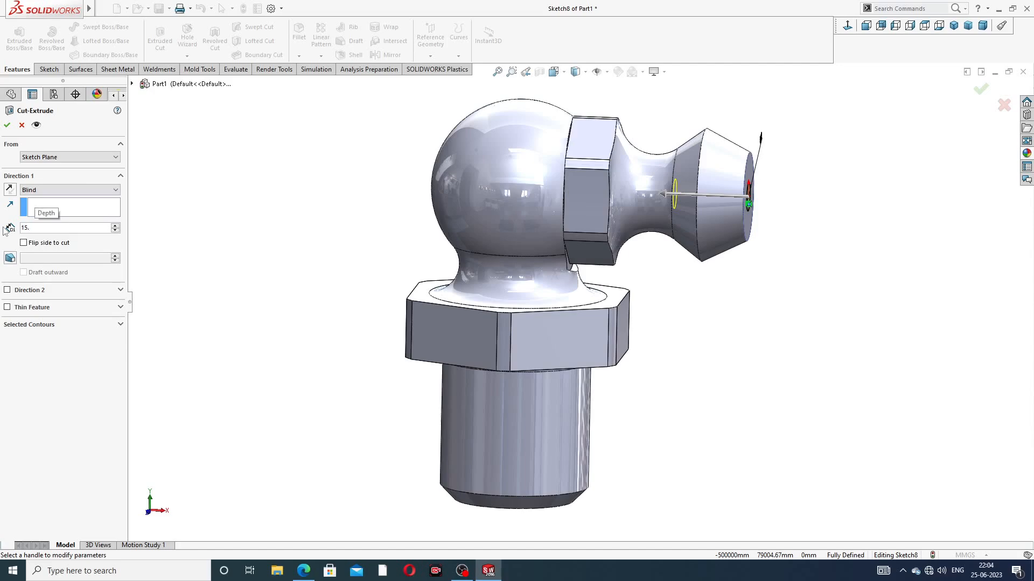
pyautogui.write('7')
pyautogui.press('Return')
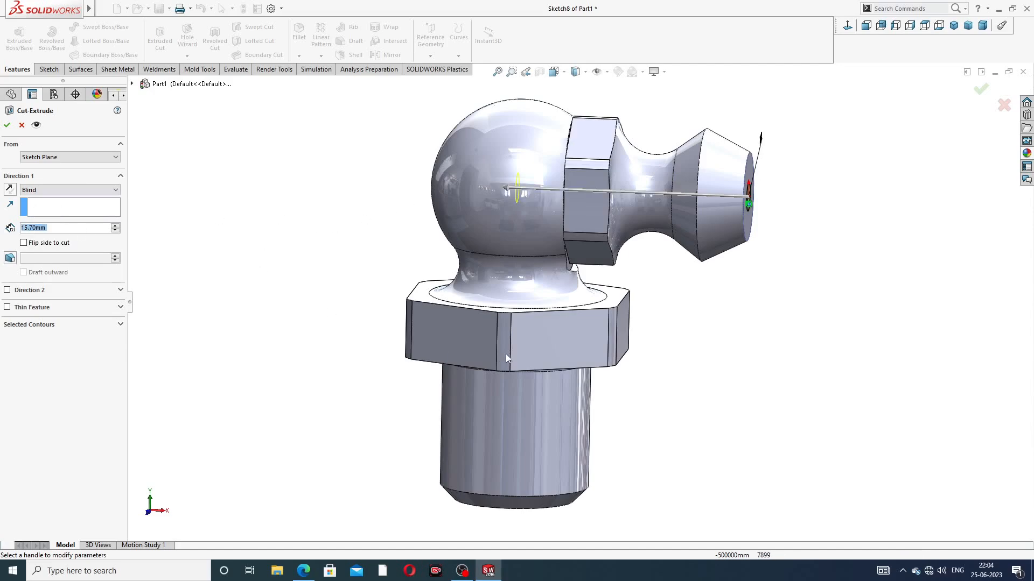
pyautogui.moveTo(506, 358); pyautogui.dragTo(597, 102, button='middle')
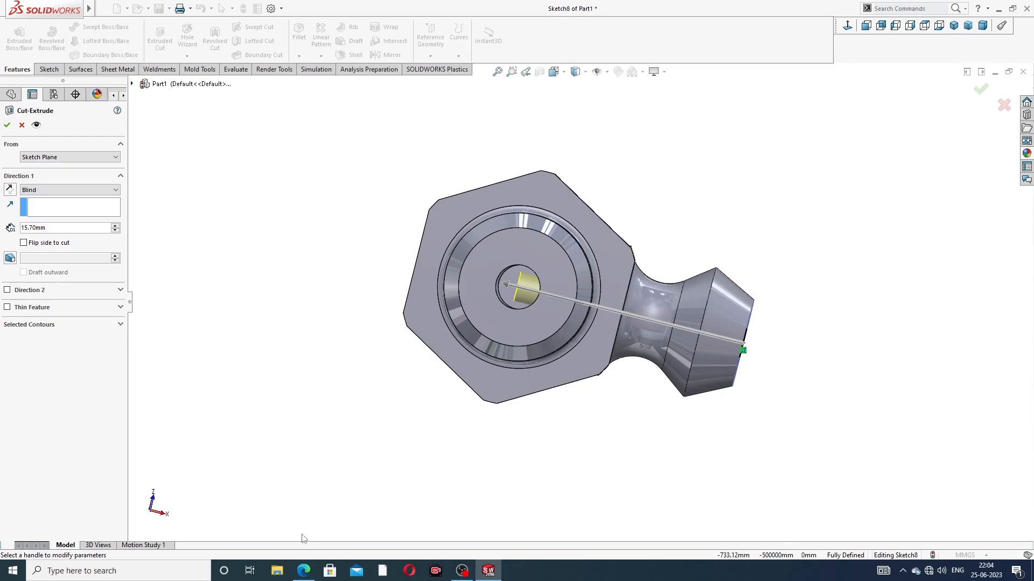
pyautogui.click(303, 571)
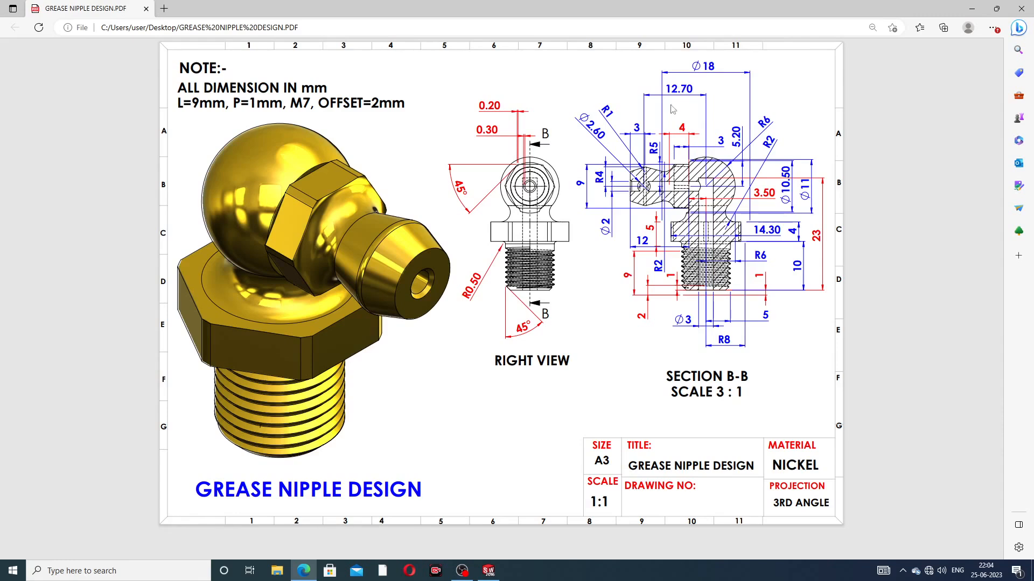
pyautogui.click(303, 572)
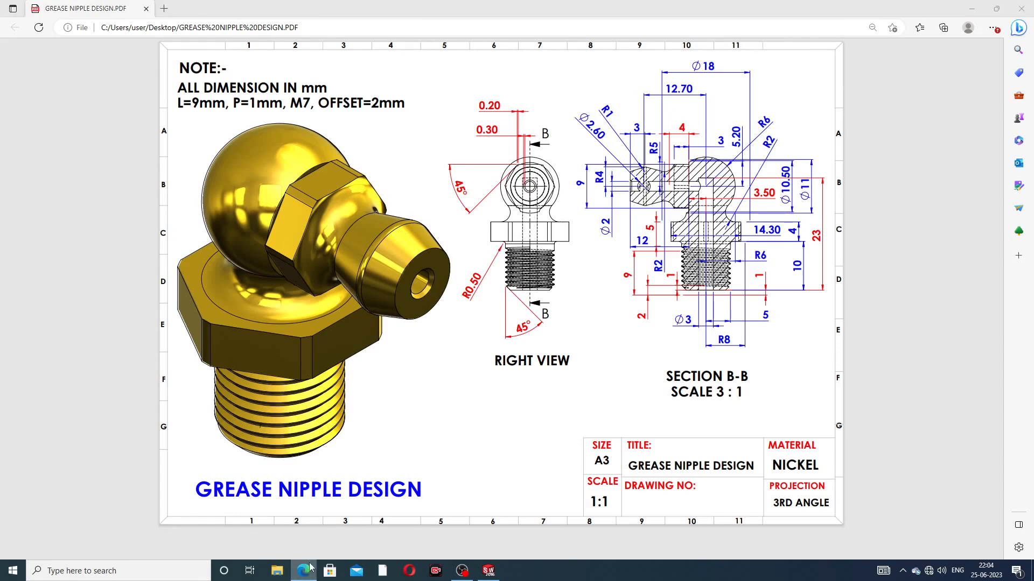
pyautogui.click(7, 125)
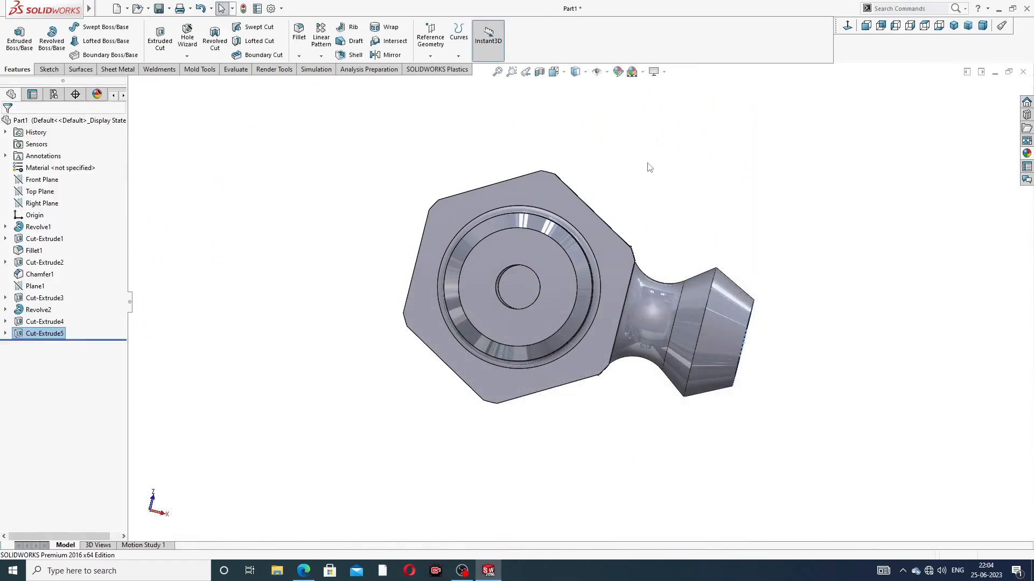
# Inspect how the nozzle bore meets the vertical bore in a section view on the Front Plane, and close the section view.
pyautogui.moveTo(666, 212); pyautogui.dragTo(656, 248, button='middle')
pyautogui.hotkey('ctrl', '1')
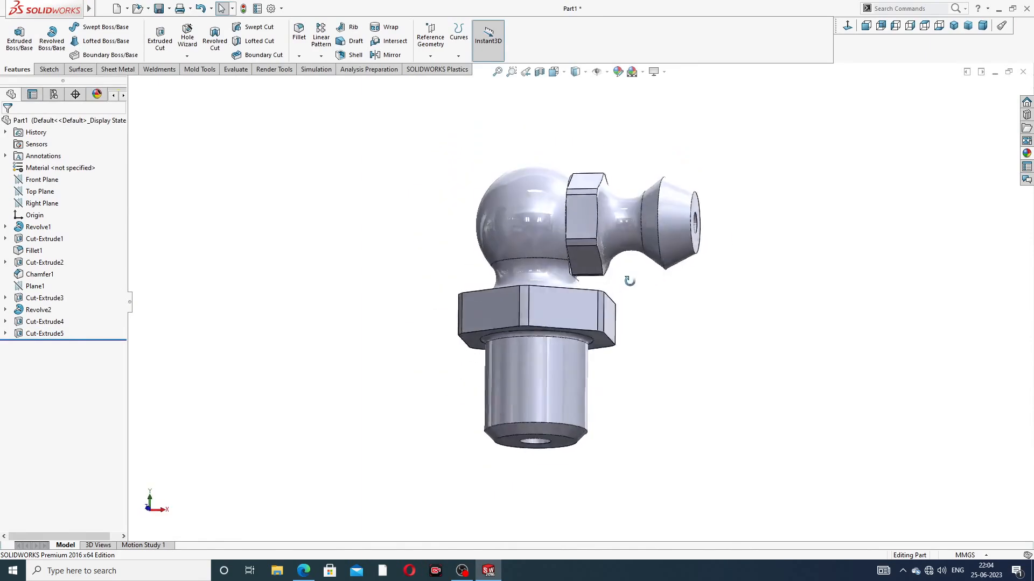
pyautogui.scroll(-3, 623, 218)
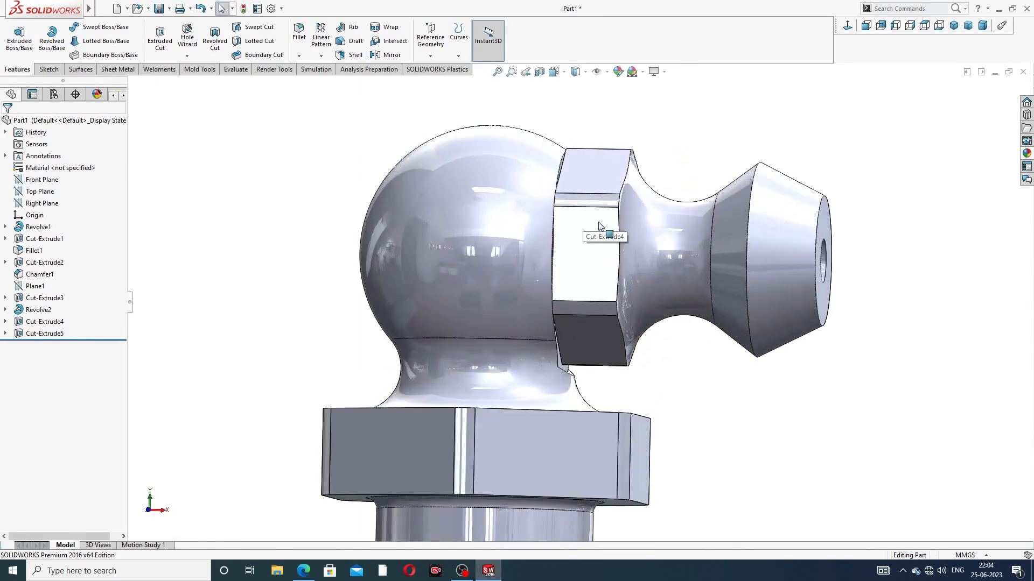
pyautogui.moveTo(549, 248); pyautogui.dragTo(535, 248, button='middle')
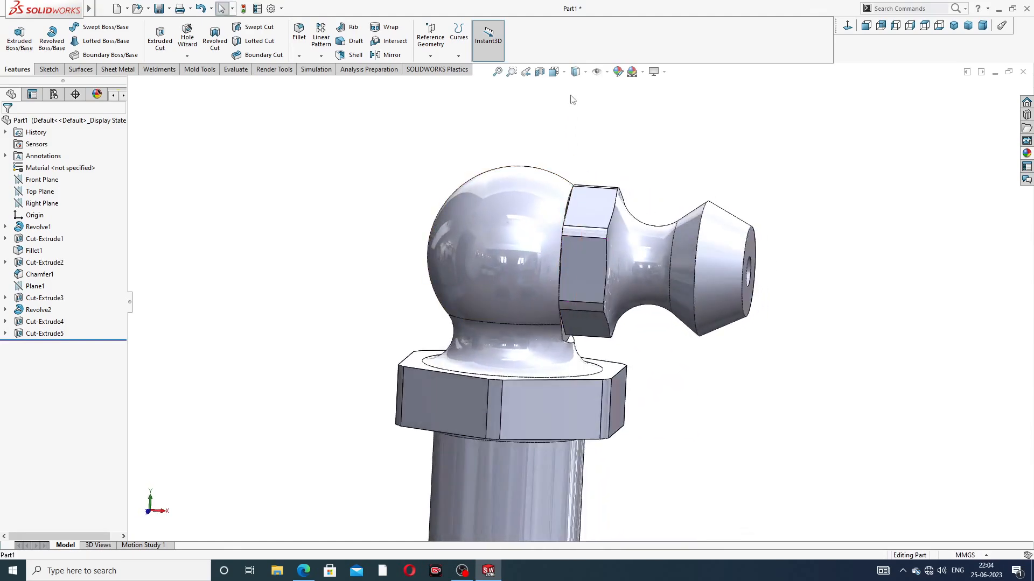
pyautogui.click(539, 72)
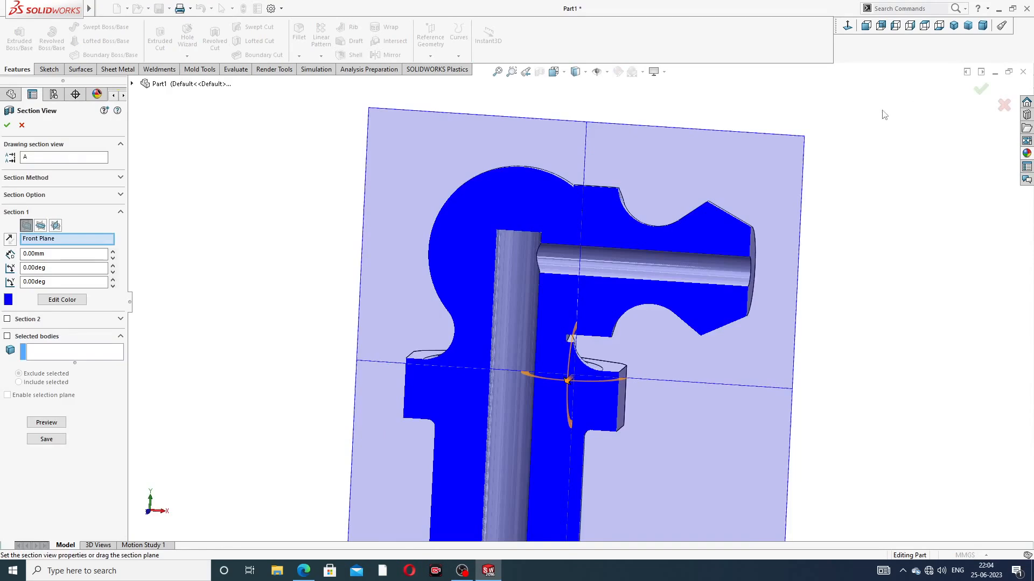
pyautogui.click(981, 90)
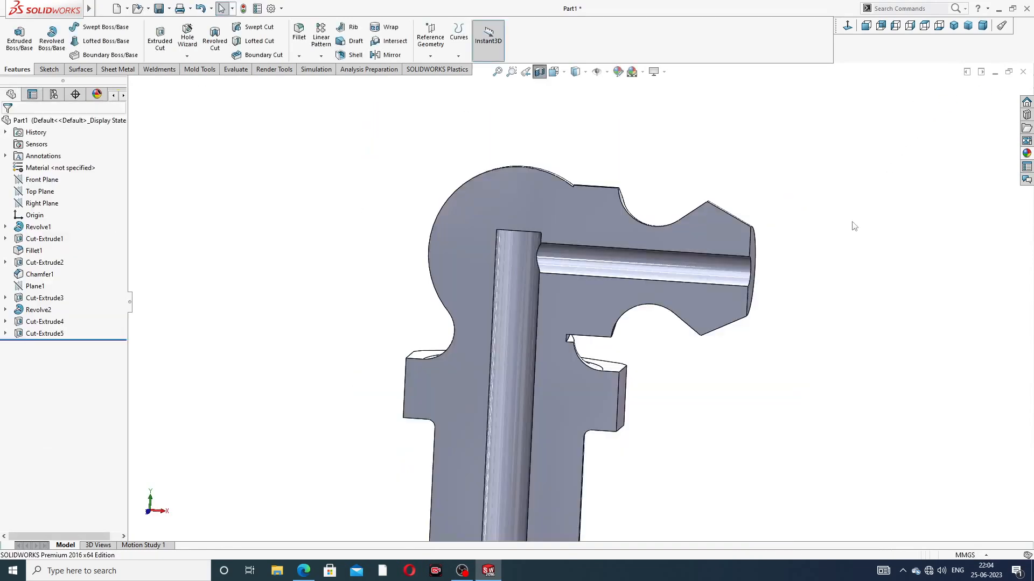
pyautogui.scroll(3, 853, 226)
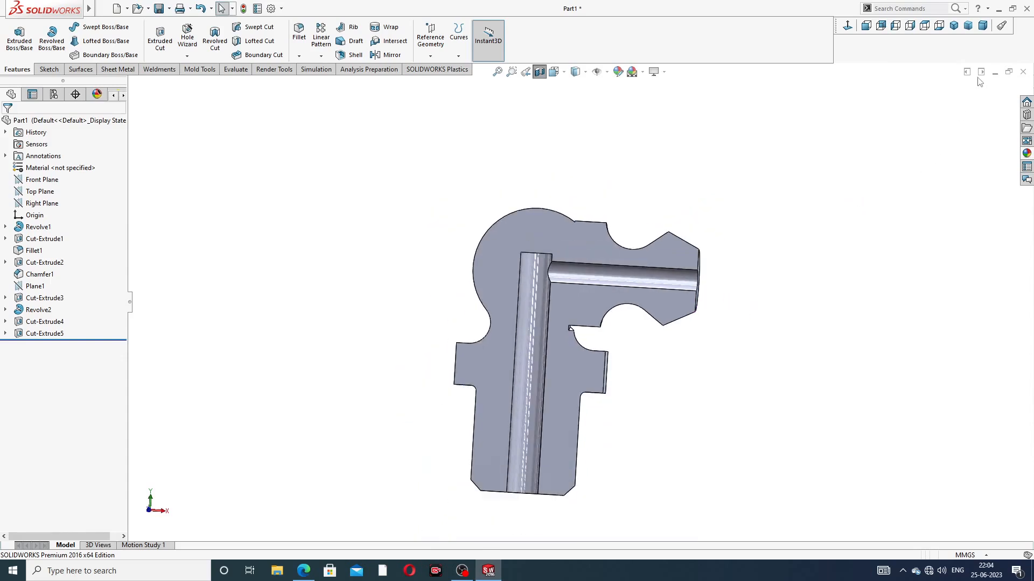
pyautogui.click(540, 73)
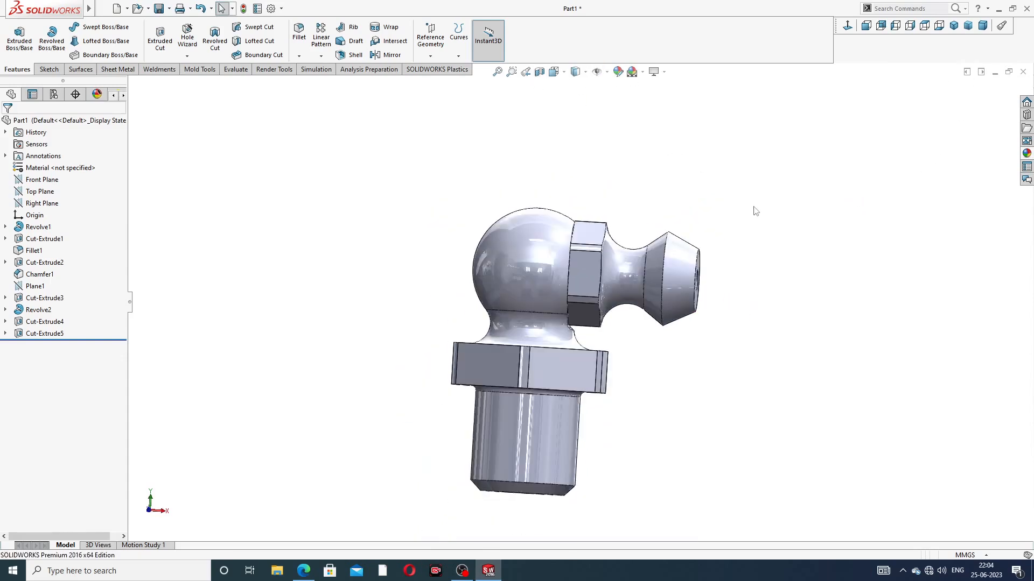
pyautogui.moveTo(755, 211); pyautogui.dragTo(701, 218, button='middle')
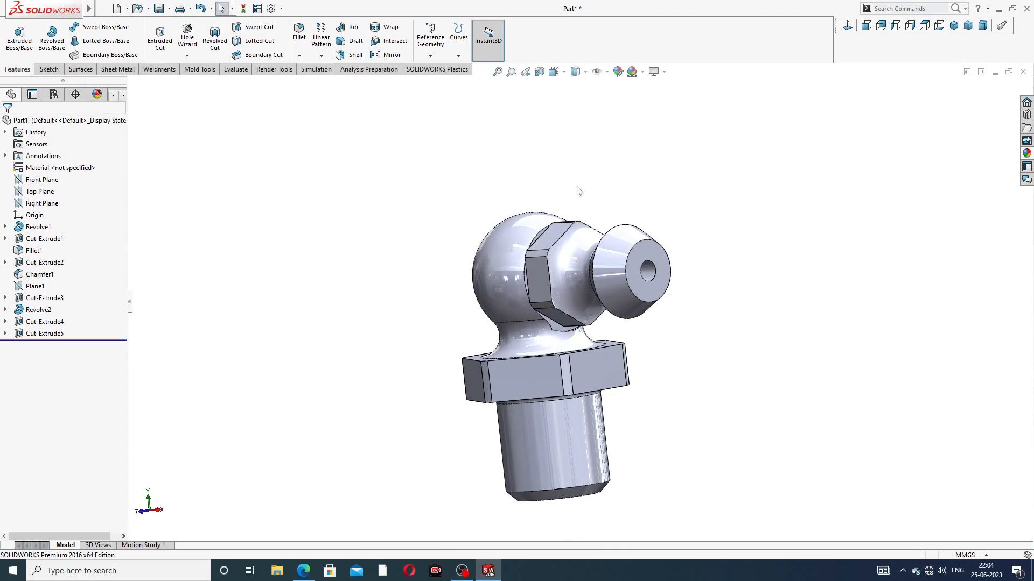
# Start a sketch on the Front Plane and draw a horizontal centerline about 14 mm long from the origin along the nozzle axis.
pyautogui.click(43, 181)
pyautogui.click(54, 162)
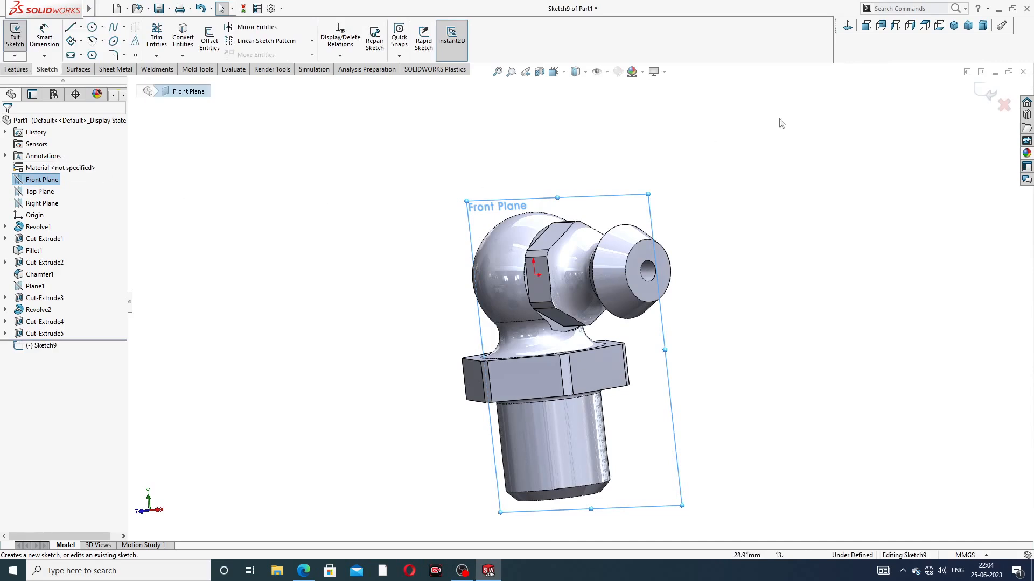
pyautogui.click(856, 30)
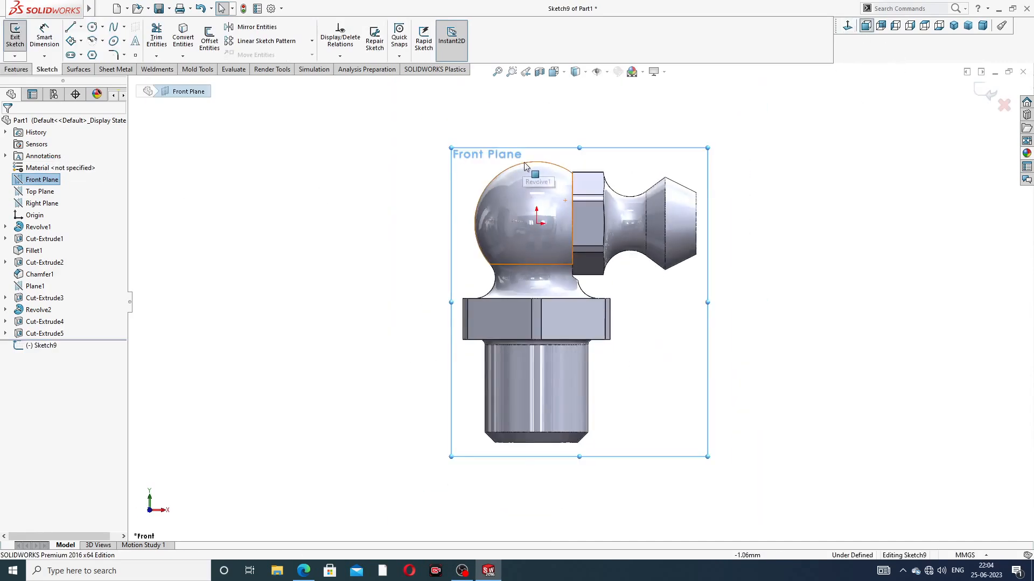
pyautogui.click(80, 27)
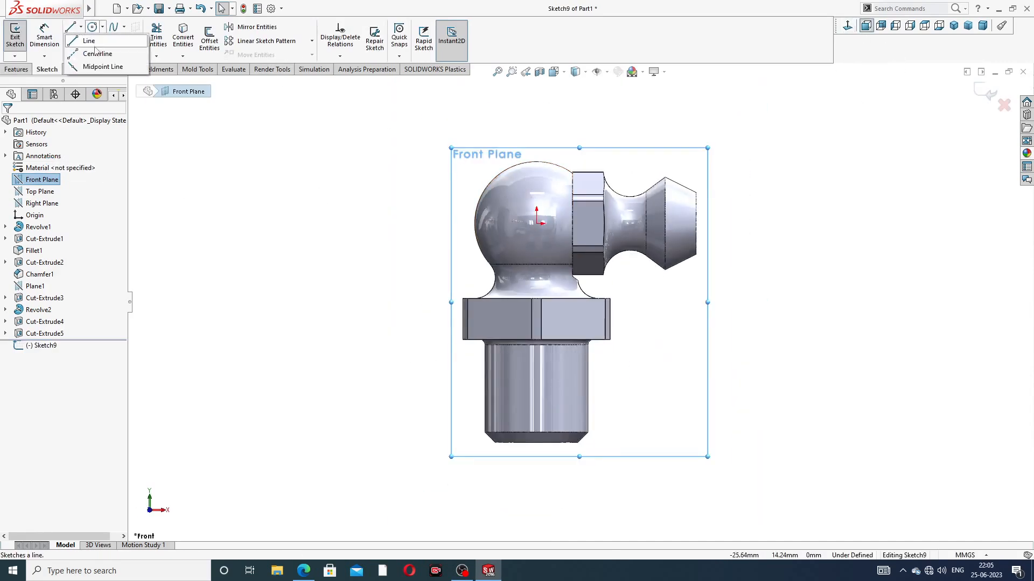
pyautogui.click(97, 54)
pyautogui.scroll(2, 705, 193)
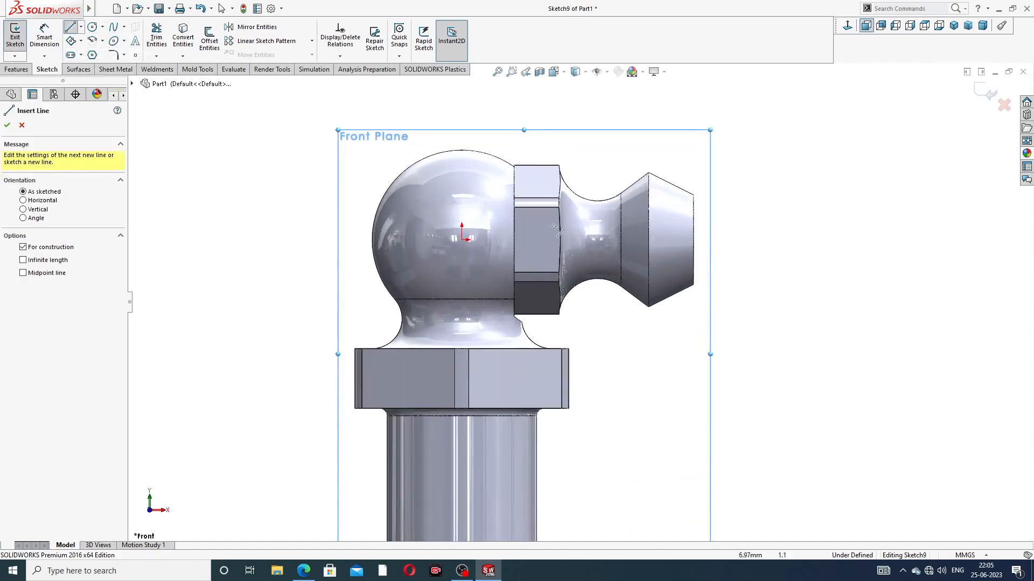
pyautogui.click(462, 239)
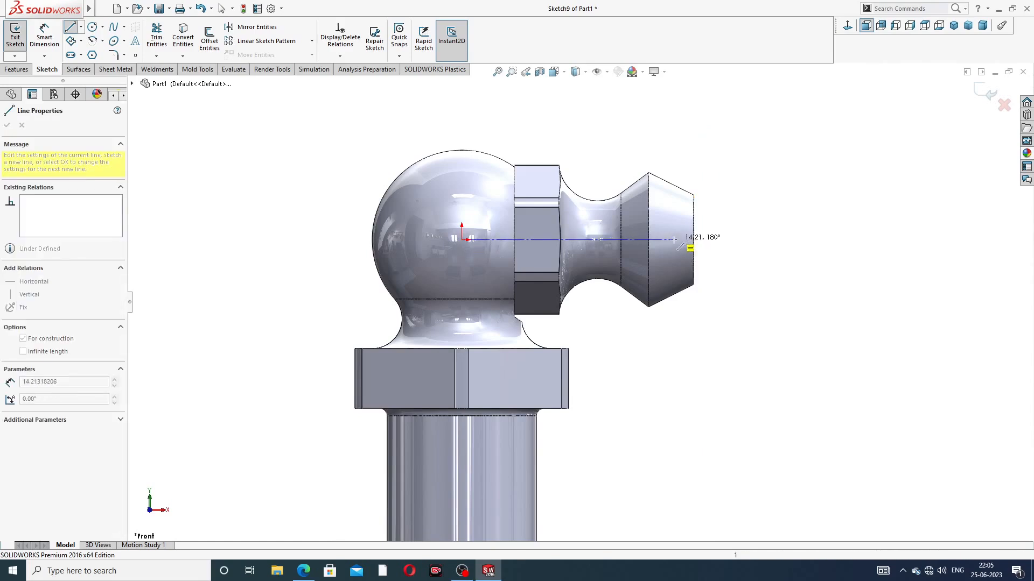
pyautogui.click(668, 239)
pyautogui.press('Escape')
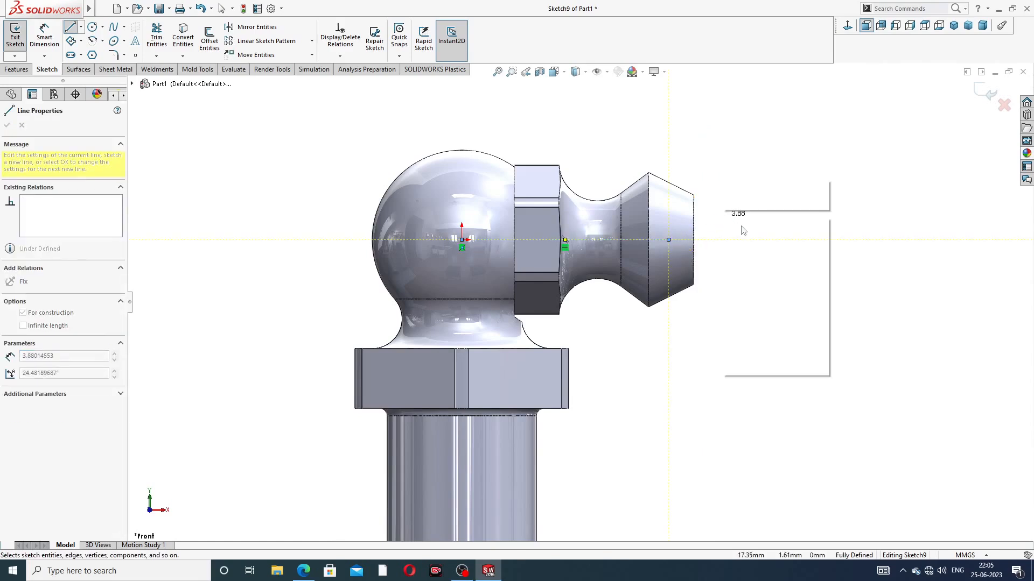
pyautogui.rightClick(763, 235)
pyautogui.click(752, 221)
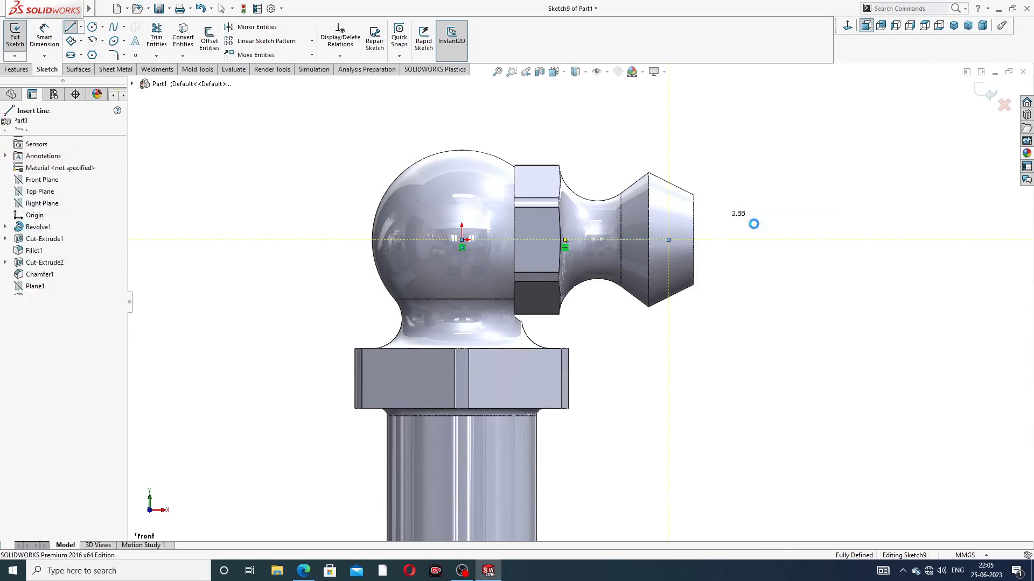
pyautogui.scroll(-2, 700, 218)
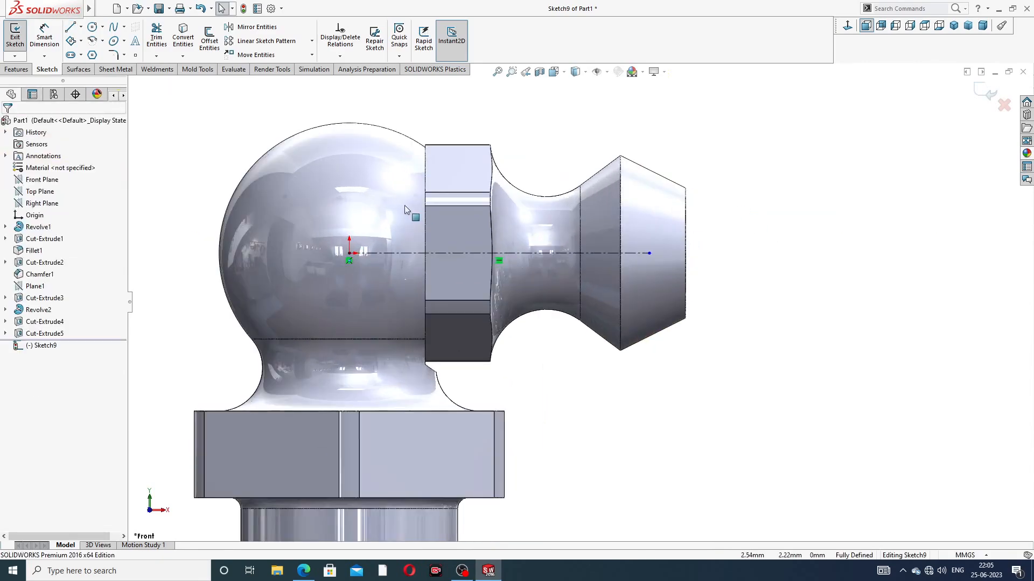
# Sketch a circle about 2.5 mm in diameter, centered on the outer end of the nozzle centerline.
pyautogui.click(92, 27)
pyautogui.scroll(-2, 681, 253)
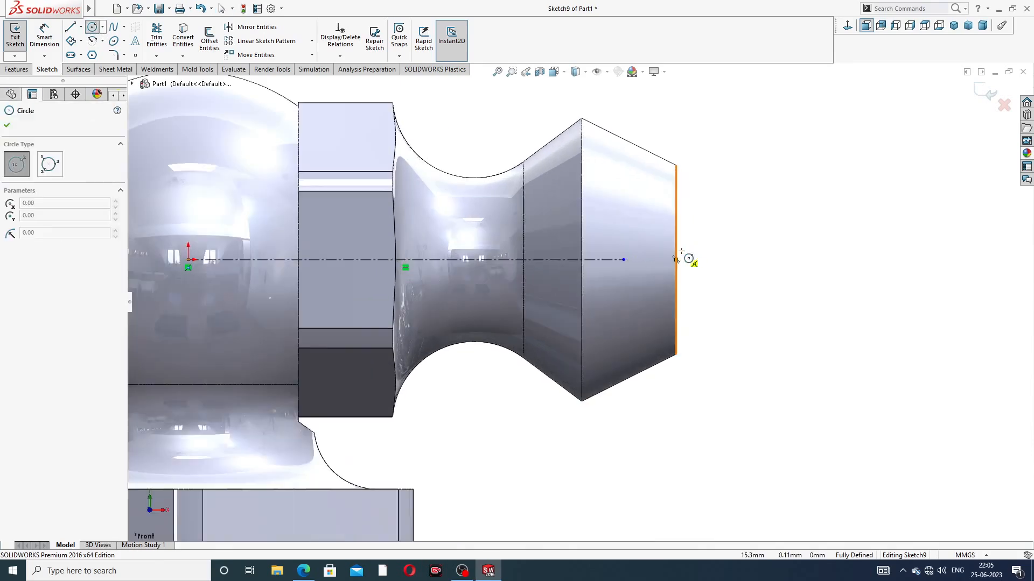
pyautogui.click(623, 260)
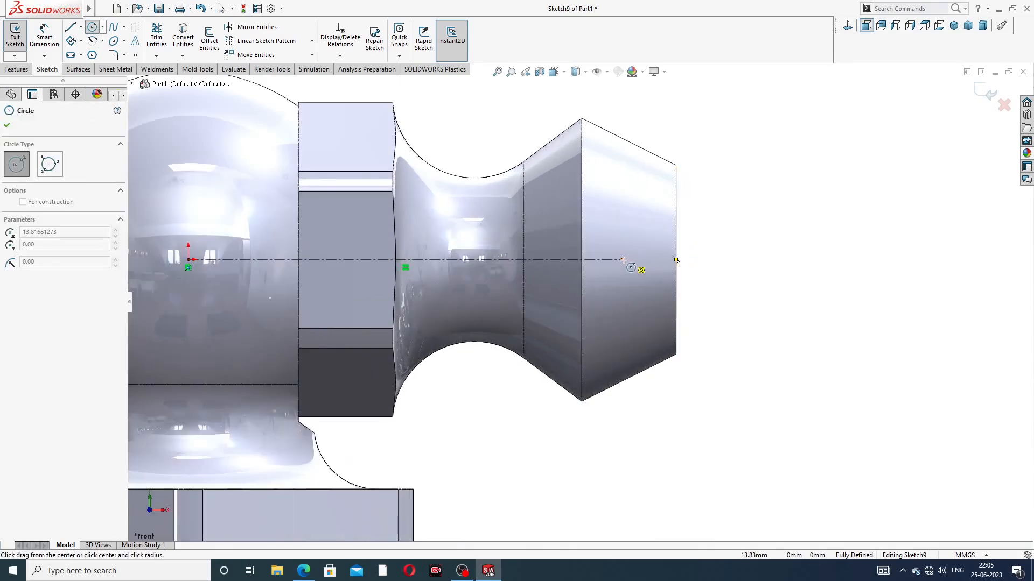
pyautogui.click(607, 222)
pyautogui.rightClick(728, 200)
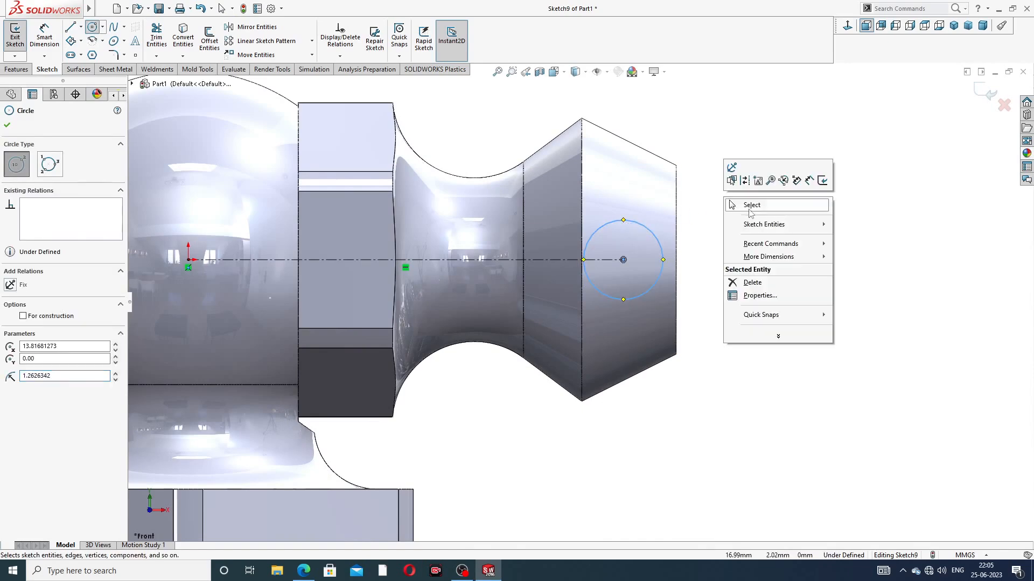
pyautogui.click(748, 208)
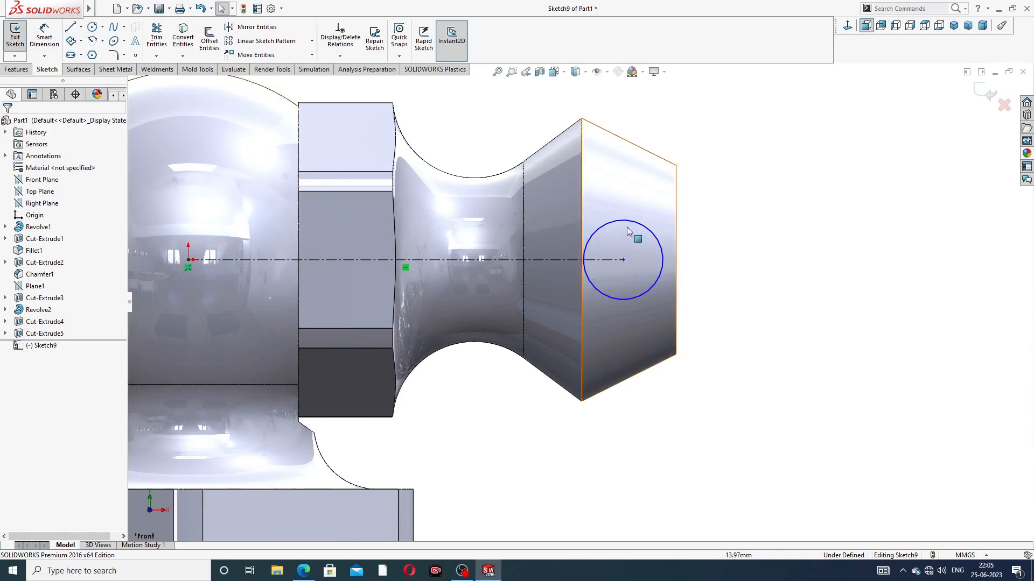
# Draw a vertical line about 2.5 mm long across the circle's full diameter through its center.
pyautogui.click(72, 27)
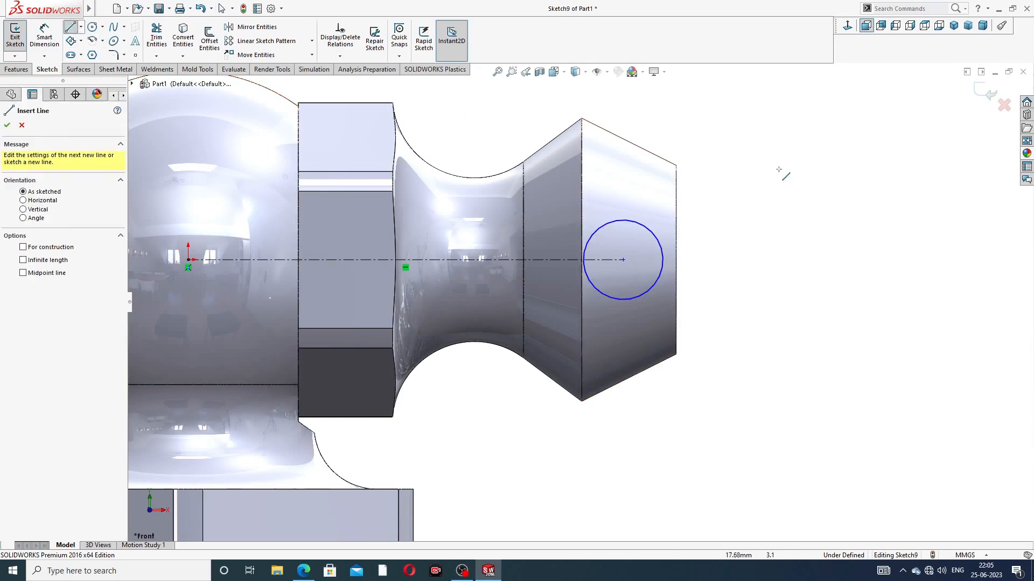
pyautogui.click(623, 220)
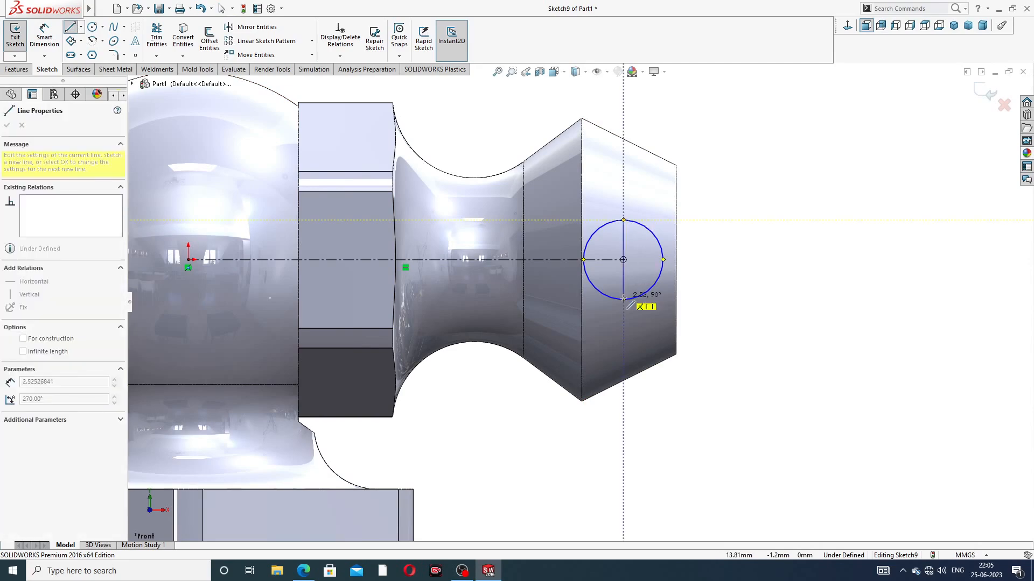
pyautogui.click(623, 300)
pyautogui.rightClick(734, 214)
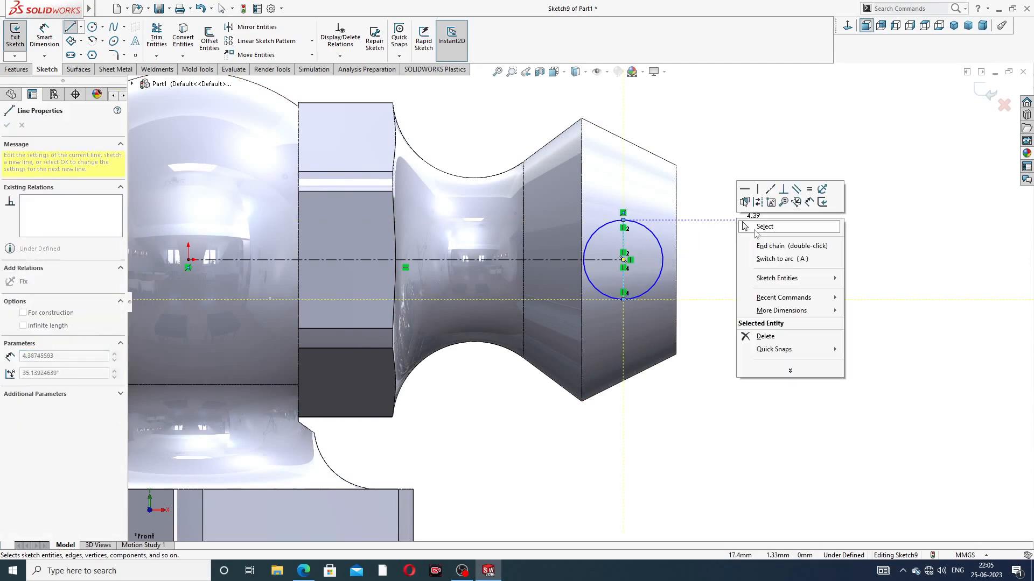
pyautogui.click(750, 227)
# Trim away the half of the circle facing the ball body together with the centerline, leaving a closed semicircle.
pyautogui.click(163, 39)
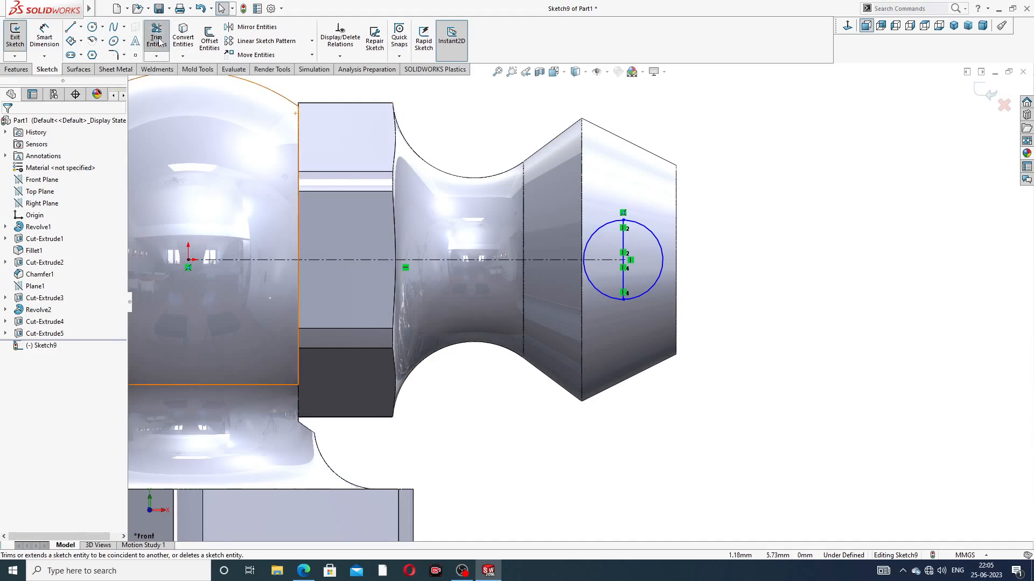
pyautogui.click(589, 281)
pyautogui.scroll(-2, 655, 270)
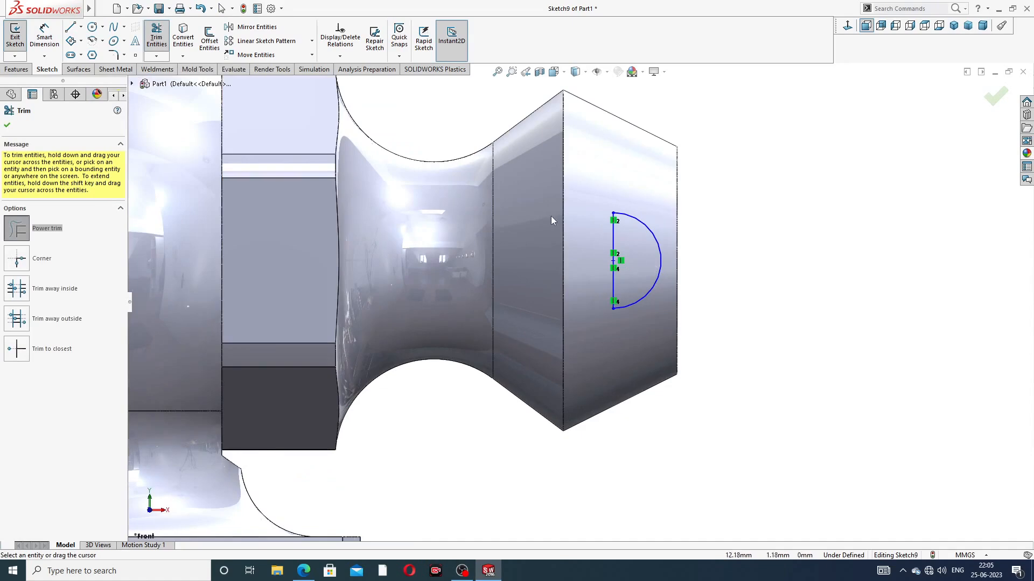
pyautogui.click(8, 126)
pyautogui.scroll(2, 658, 151)
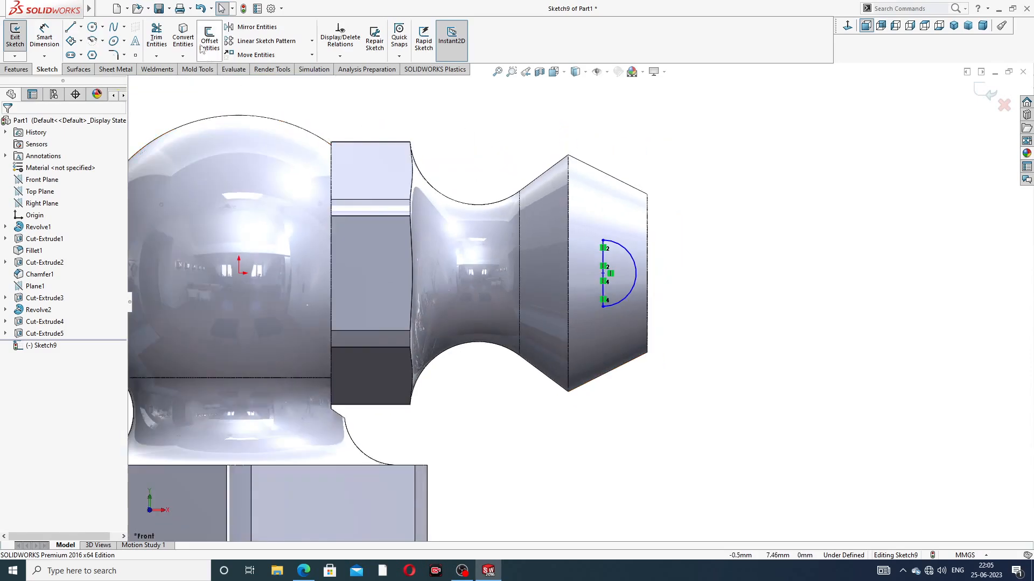
# Revolve the semicircle 360° about its vertical line, merged with the body, to form the check ball in the nozzle bore.
pyautogui.click(16, 69)
pyautogui.click(52, 38)
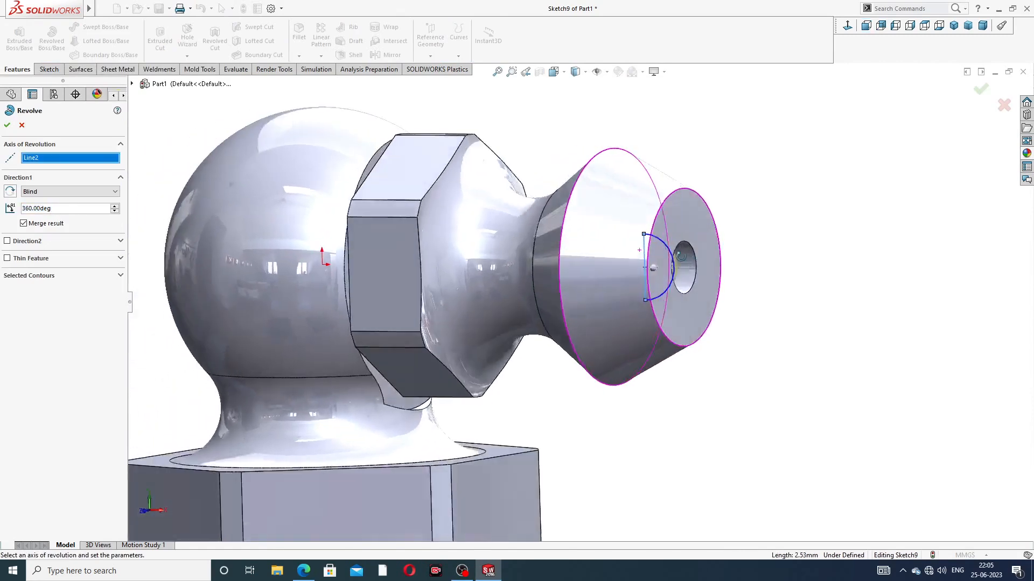
pyautogui.click(980, 89)
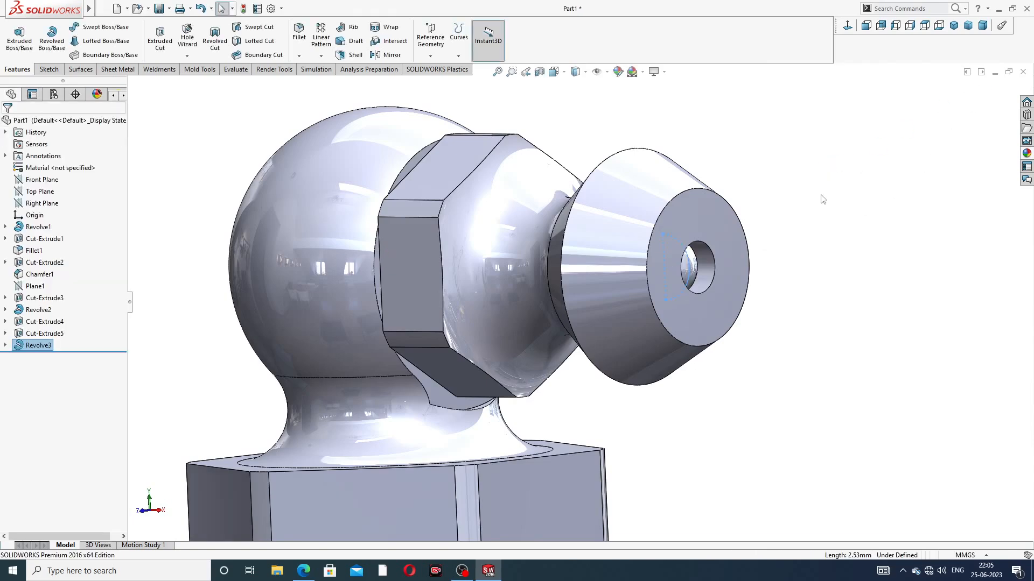
# Apply the chromium plate appearance from the Chrome metals to the check ball in the nozzle bore.
pyautogui.moveTo(823, 218)
pyautogui.mouseDown(button='middle')
pyautogui.moveTo(749, 202)
pyautogui.moveTo(784, 198)
pyautogui.moveTo(802, 223)
pyautogui.mouseUp(button='middle')
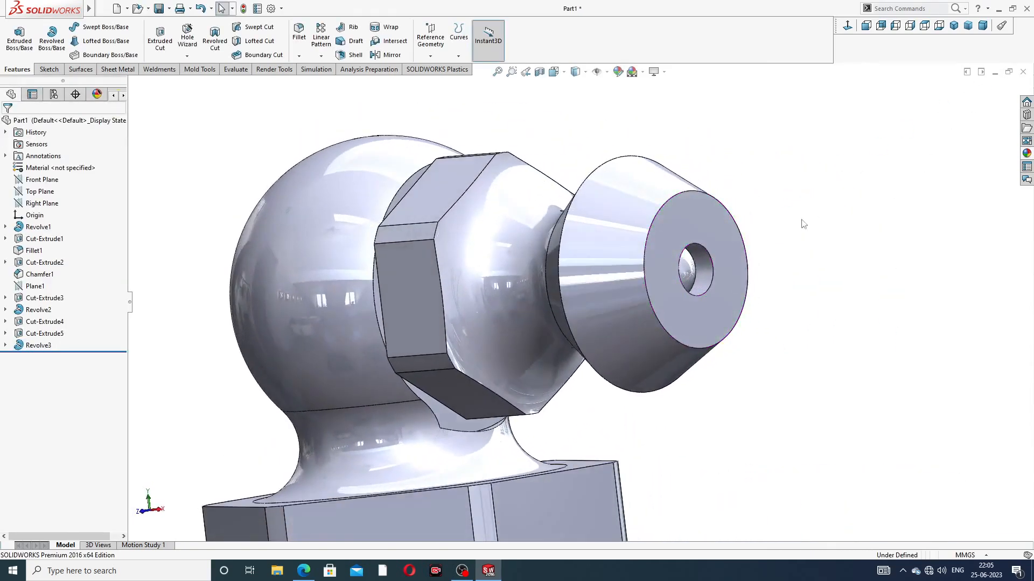
pyautogui.scroll(-2, 705, 275)
pyautogui.click(703, 275)
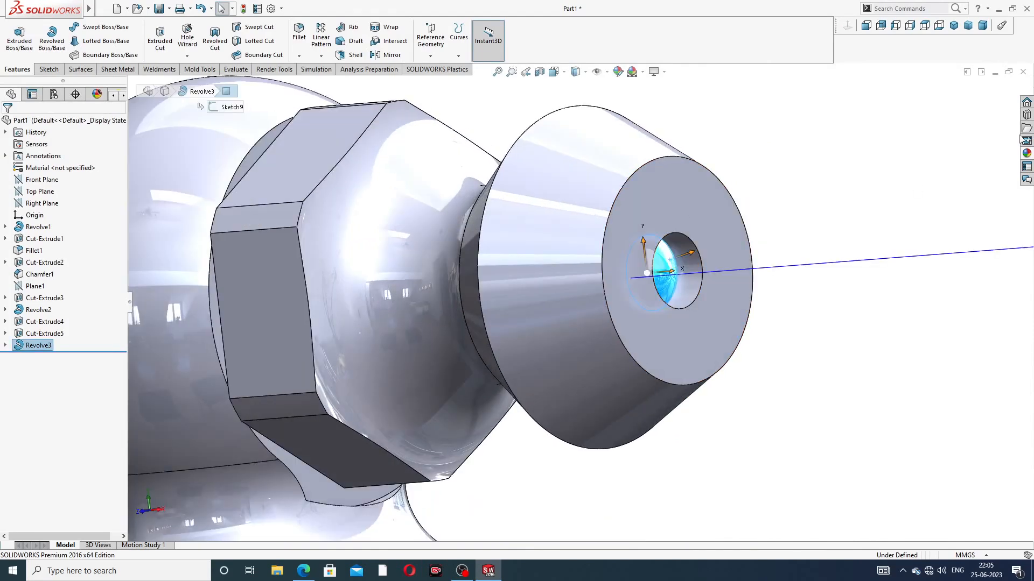
pyautogui.click(1026, 154)
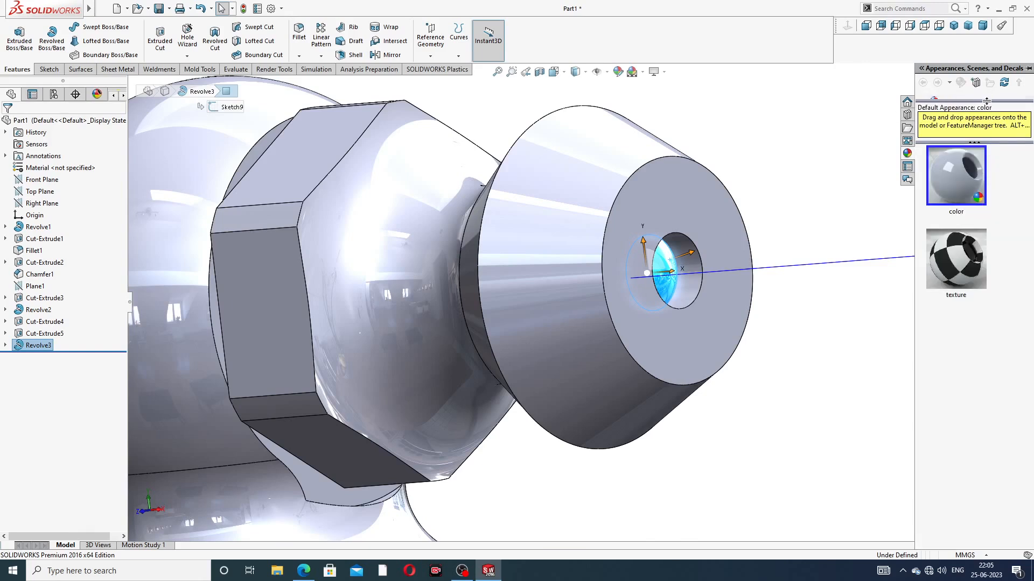
pyautogui.moveTo(989, 291); pyautogui.dragTo(991, 351)
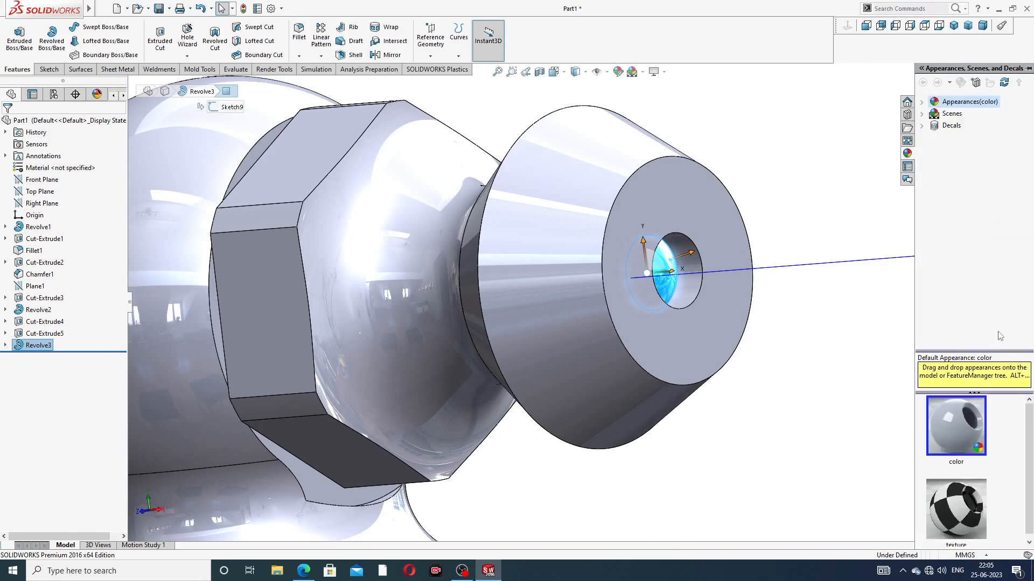
pyautogui.doubleClick(975, 105)
pyautogui.doubleClick(964, 125)
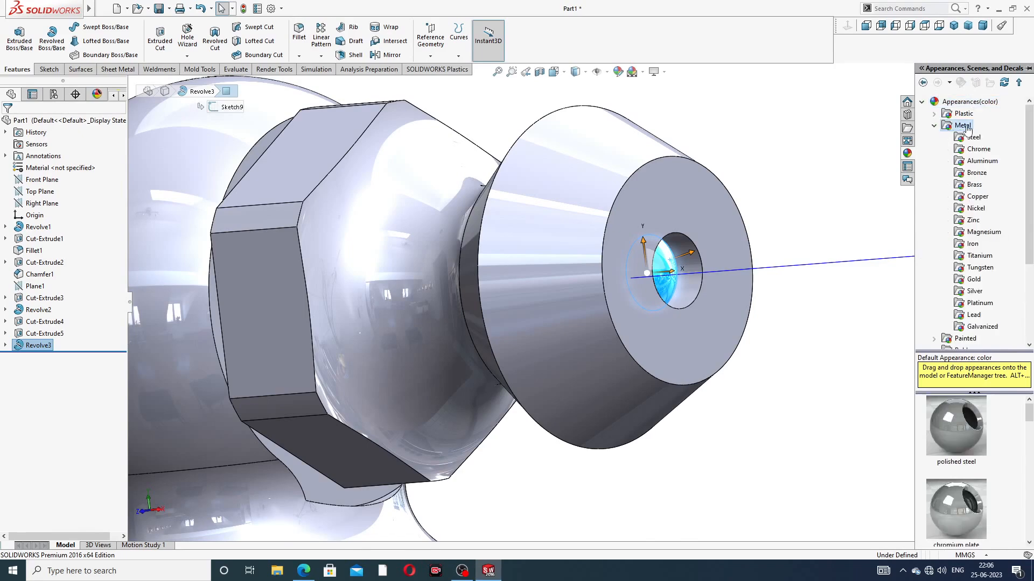
pyautogui.click(980, 150)
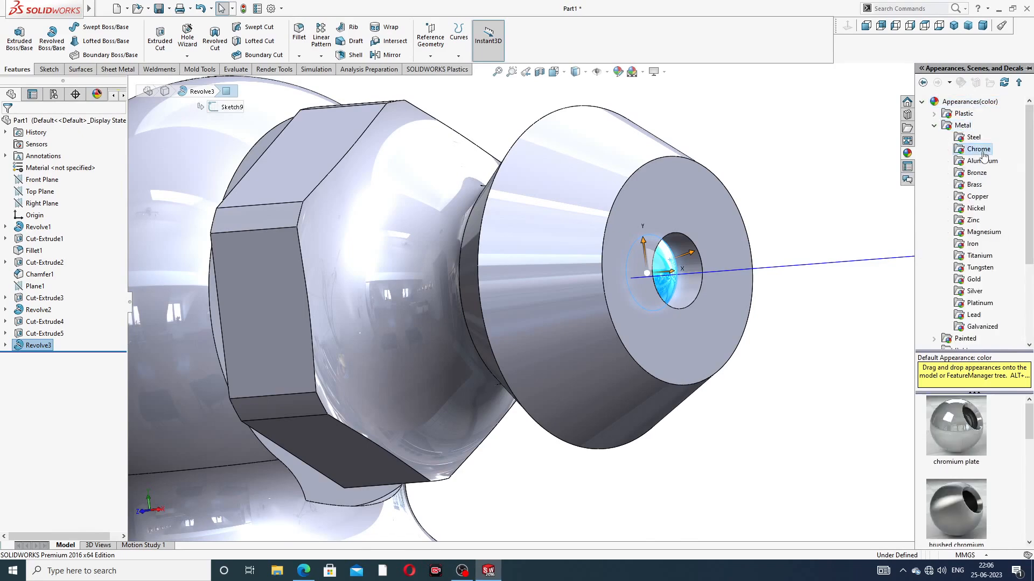
pyautogui.doubleClick(951, 428)
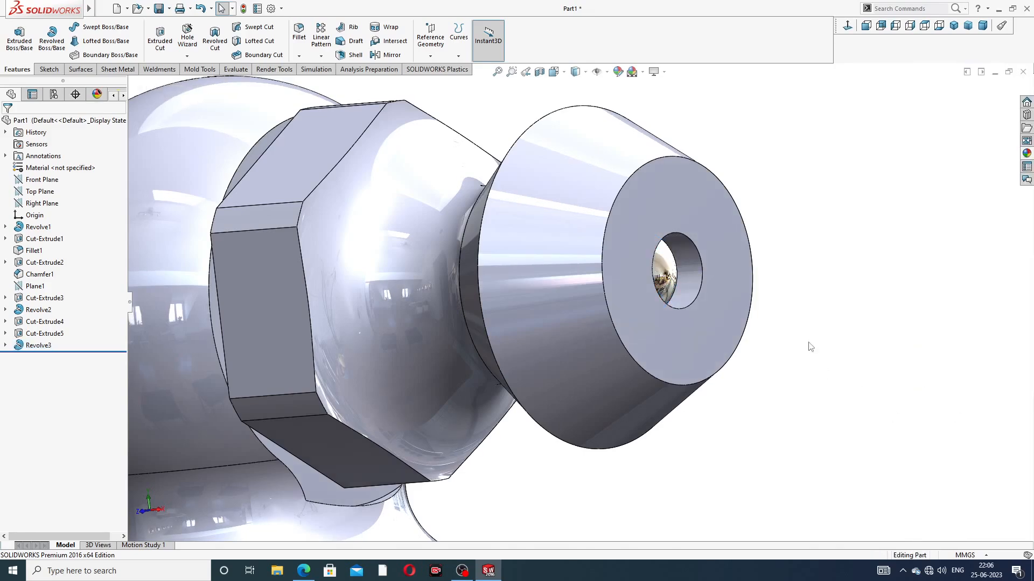
# Apply the polished brass appearance to the whole part.
pyautogui.scroll(3, 755, 330)
pyautogui.moveTo(541, 311); pyautogui.dragTo(583, 355, button='middle')
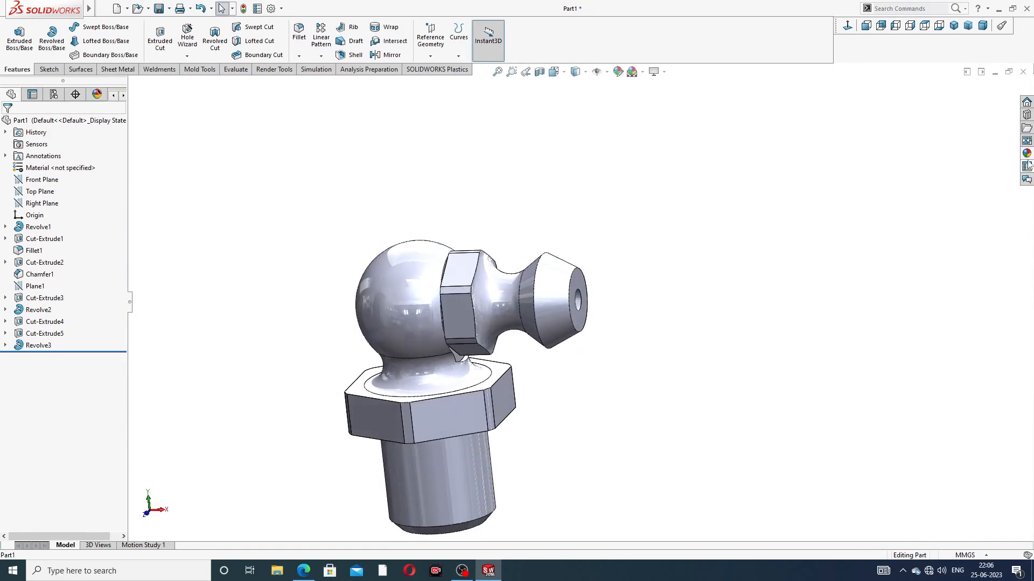
pyautogui.click(1027, 154)
pyautogui.click(977, 187)
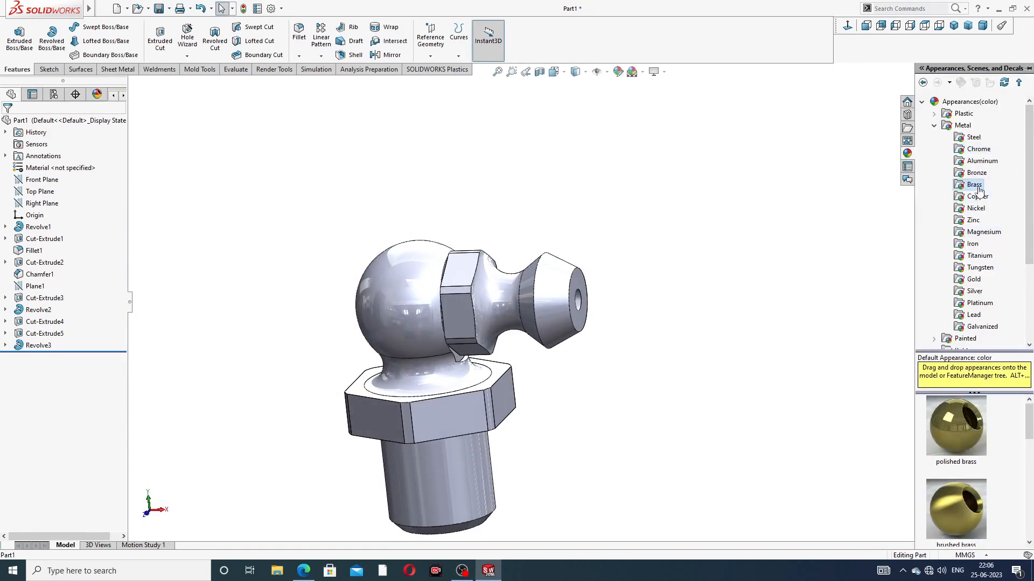
pyautogui.doubleClick(976, 431)
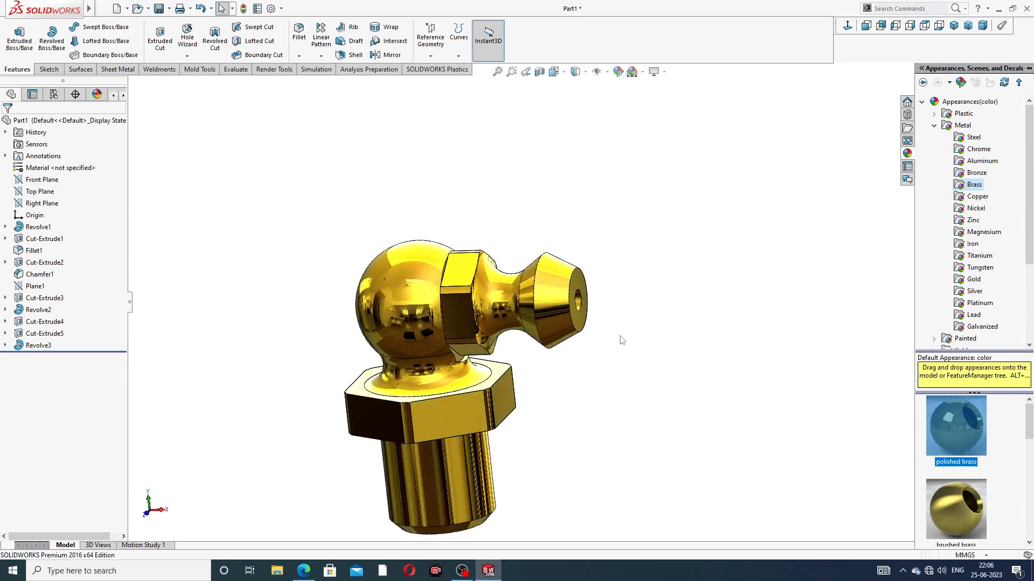
pyautogui.click(627, 364)
# Inspect the check ball and the two bores in a section view on the Front Plane, and close the section view.
pyautogui.scroll(2, 626, 361)
pyautogui.moveTo(624, 359); pyautogui.dragTo(635, 330, button='middle')
pyautogui.scroll(-2, 527, 369)
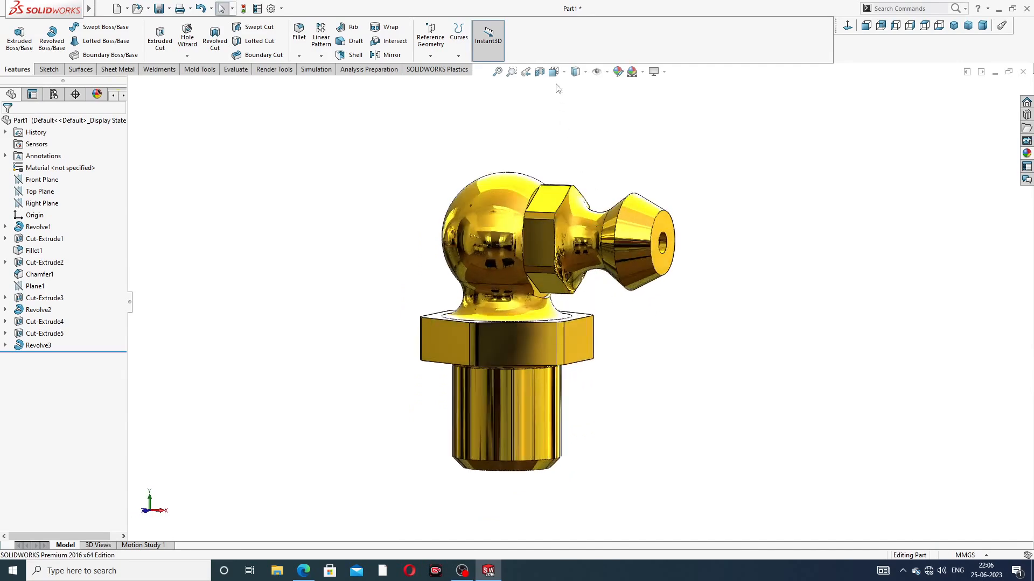
pyautogui.click(540, 72)
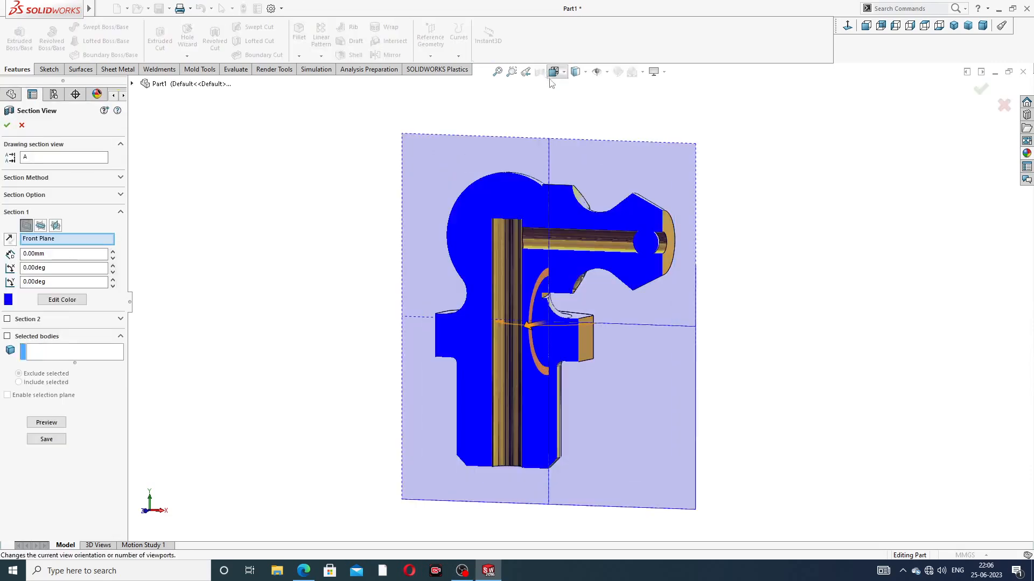
pyautogui.click(981, 91)
pyautogui.moveTo(763, 244); pyautogui.dragTo(700, 253, button='middle')
pyautogui.scroll(-5, 623, 253)
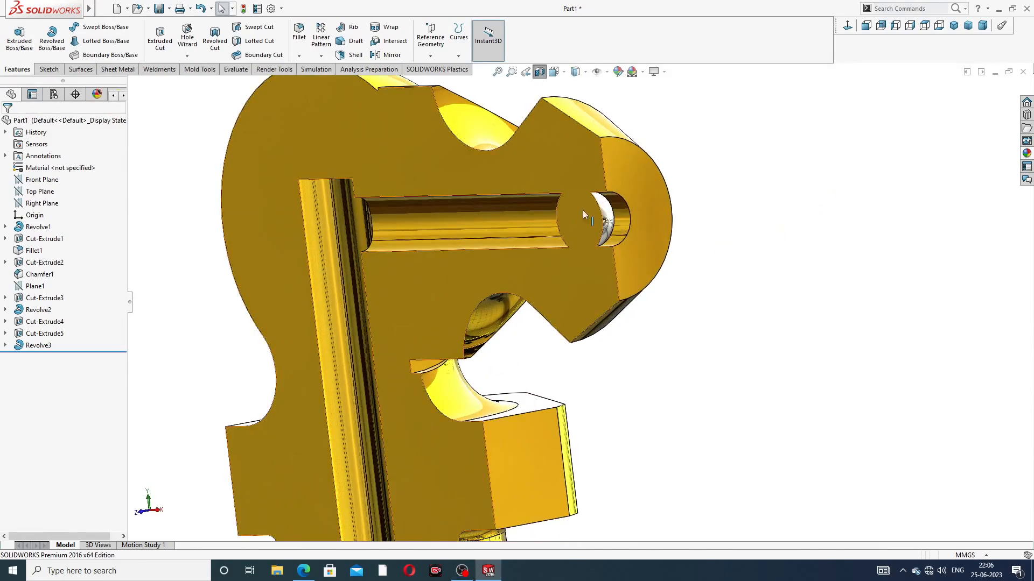
pyautogui.moveTo(634, 201); pyautogui.dragTo(612, 221, button='middle')
pyautogui.scroll(8, 613, 220)
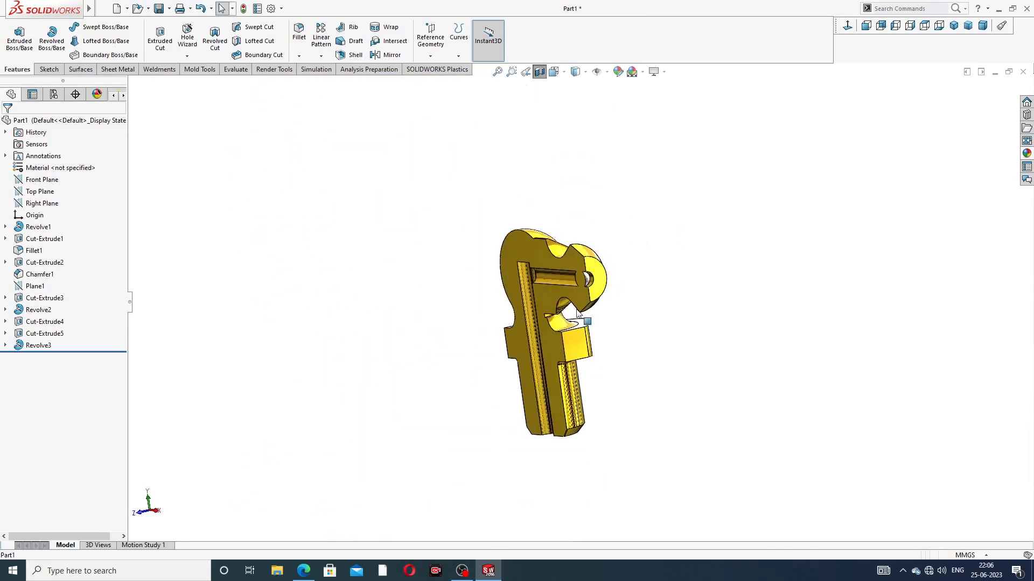
pyautogui.moveTo(631, 273); pyautogui.dragTo(584, 319, button='middle')
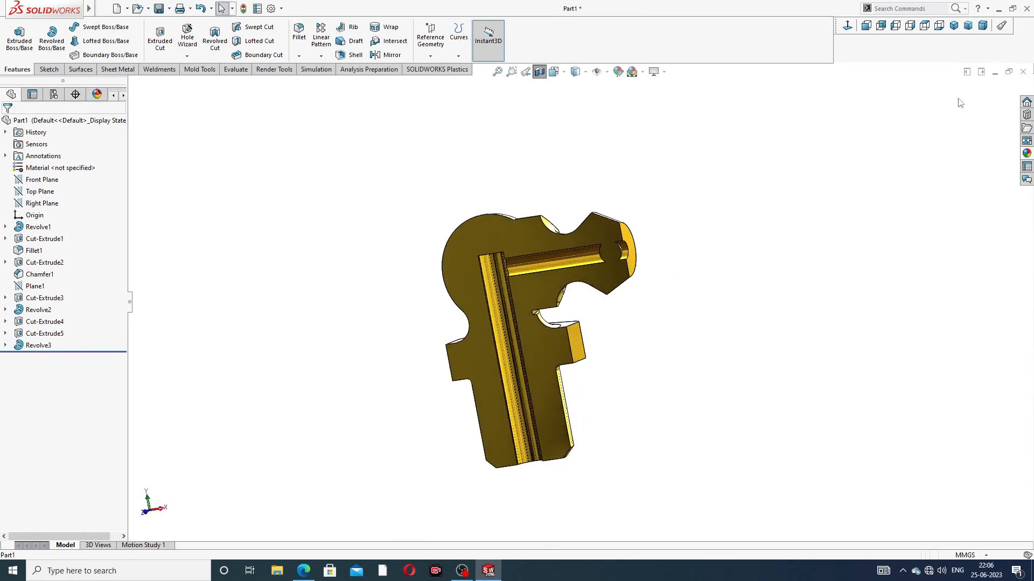
pyautogui.click(865, 25)
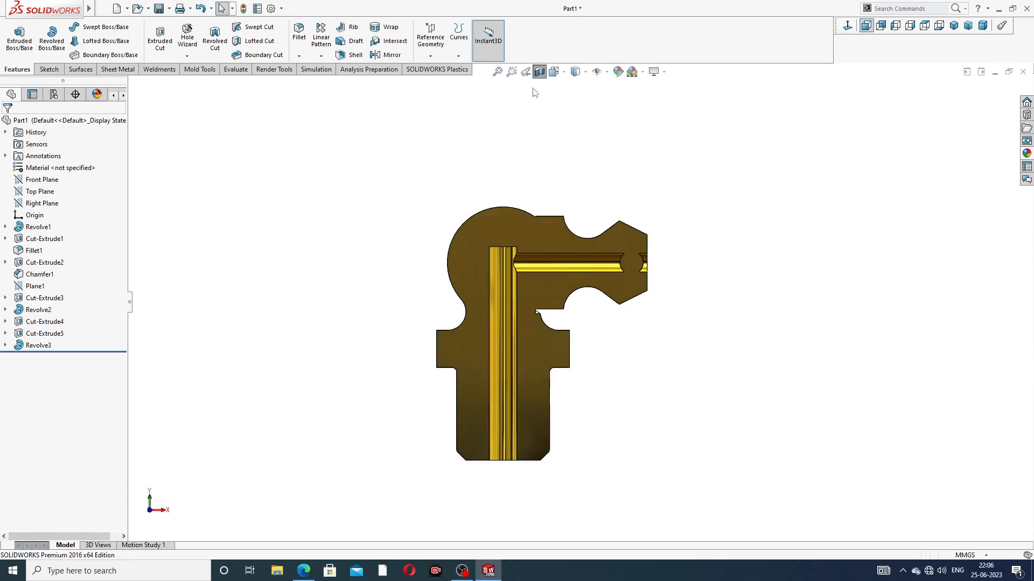
pyautogui.click(539, 72)
pyautogui.moveTo(653, 250); pyautogui.dragTo(606, 359, button='middle')
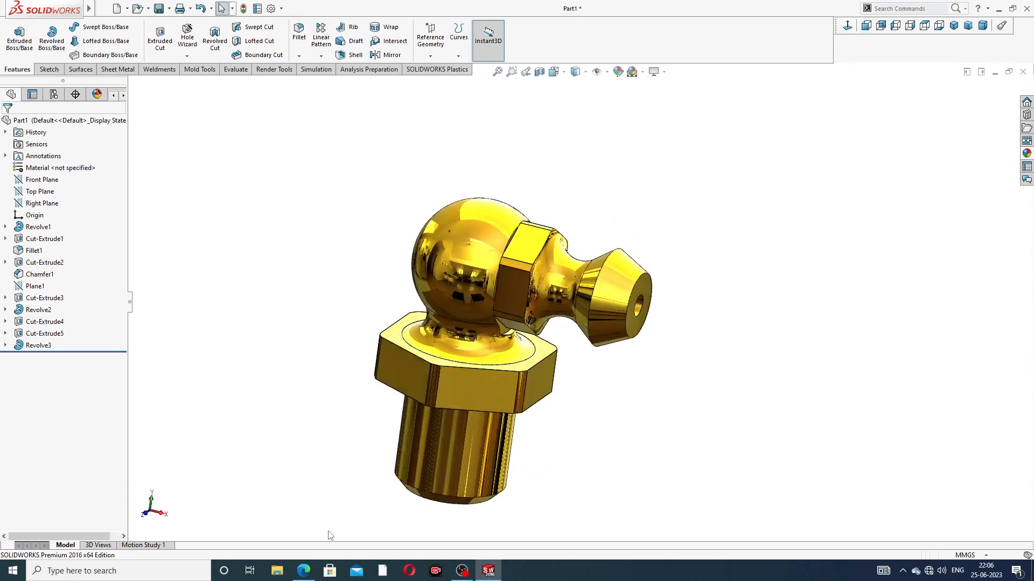
# Check the thread data in the grease nipple drawing and start a thread on the circular edge above the shank's end chamfer.
pyautogui.click(304, 571)
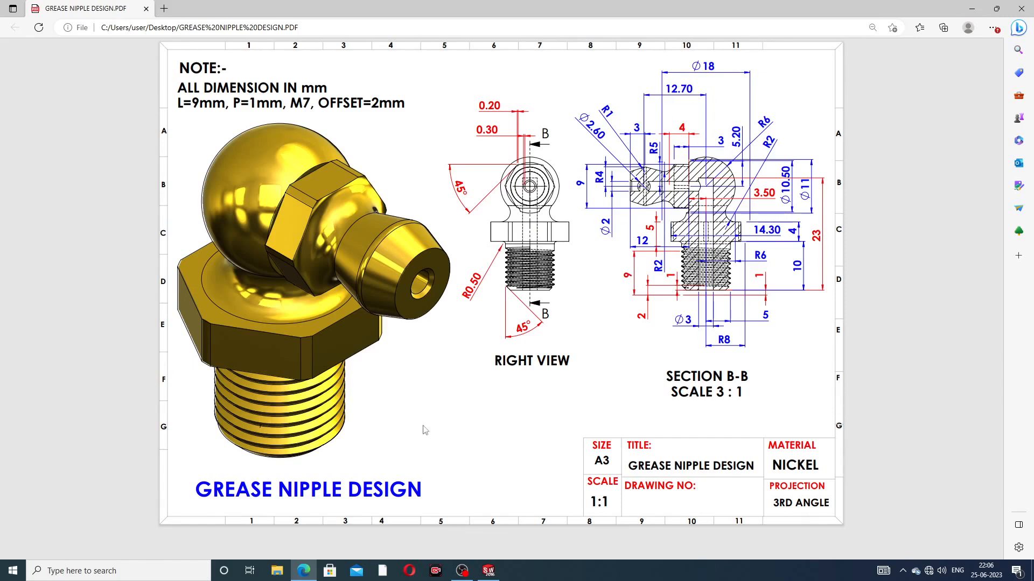
pyautogui.click(306, 569)
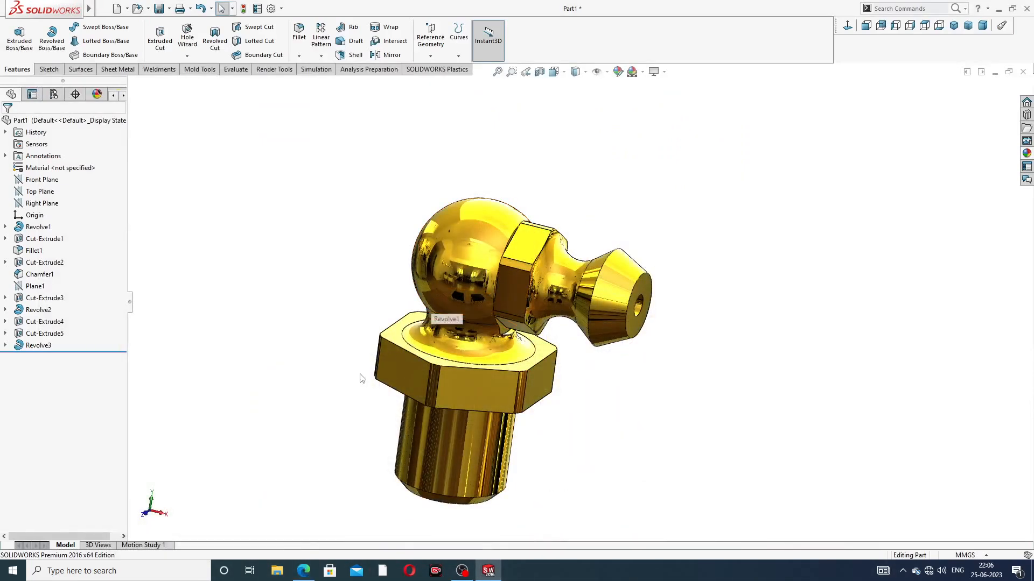
pyautogui.click(304, 571)
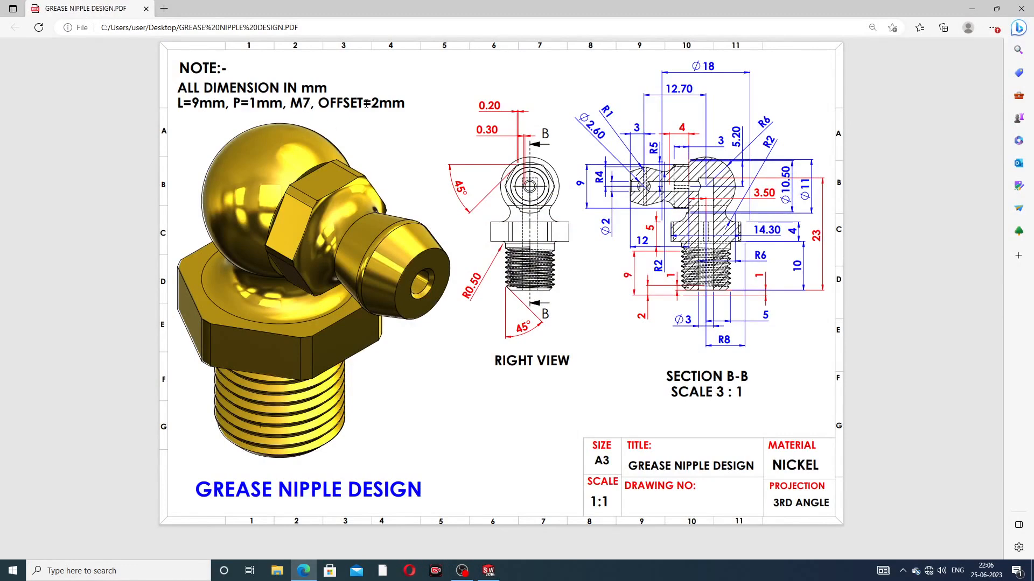
pyautogui.click(304, 570)
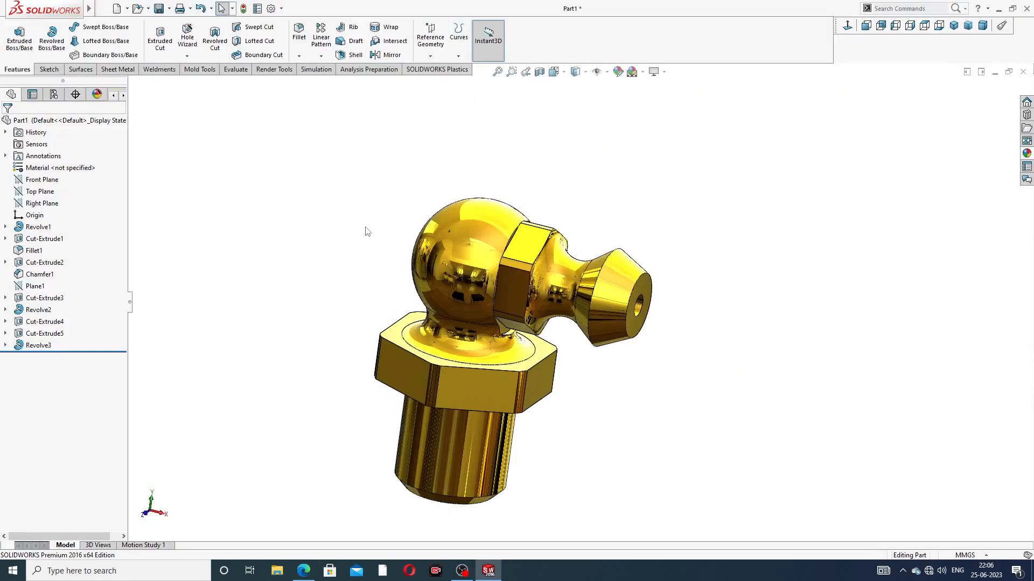
pyautogui.click(187, 56)
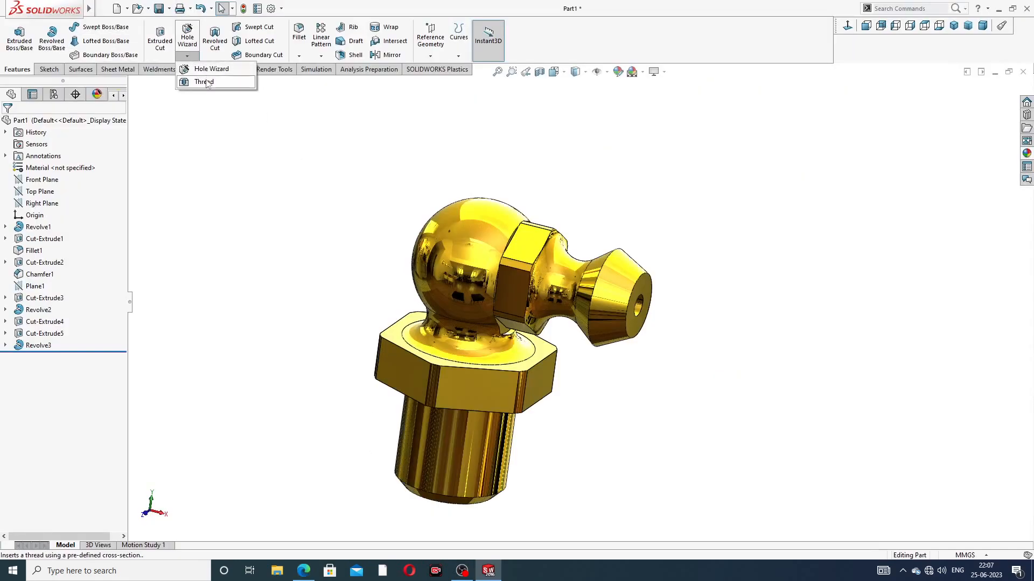
pyautogui.click(210, 85)
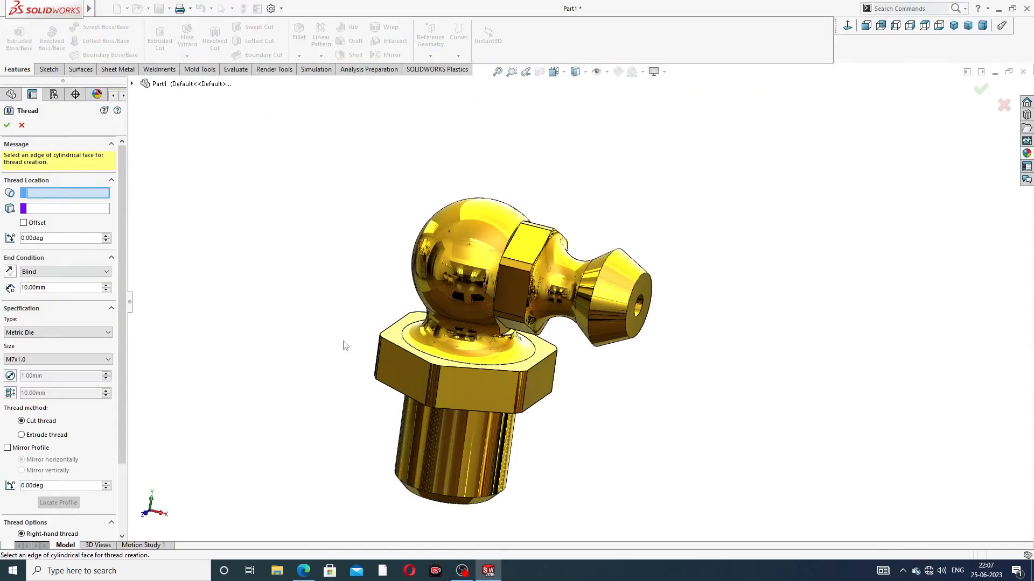
pyautogui.moveTo(531, 448); pyautogui.dragTo(531, 292, button='middle')
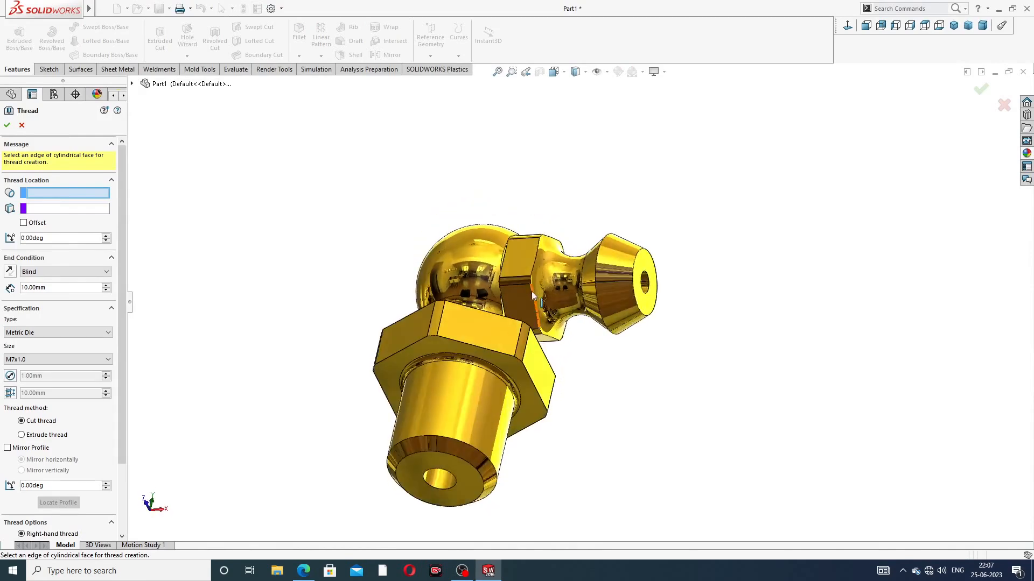
pyautogui.click(466, 441)
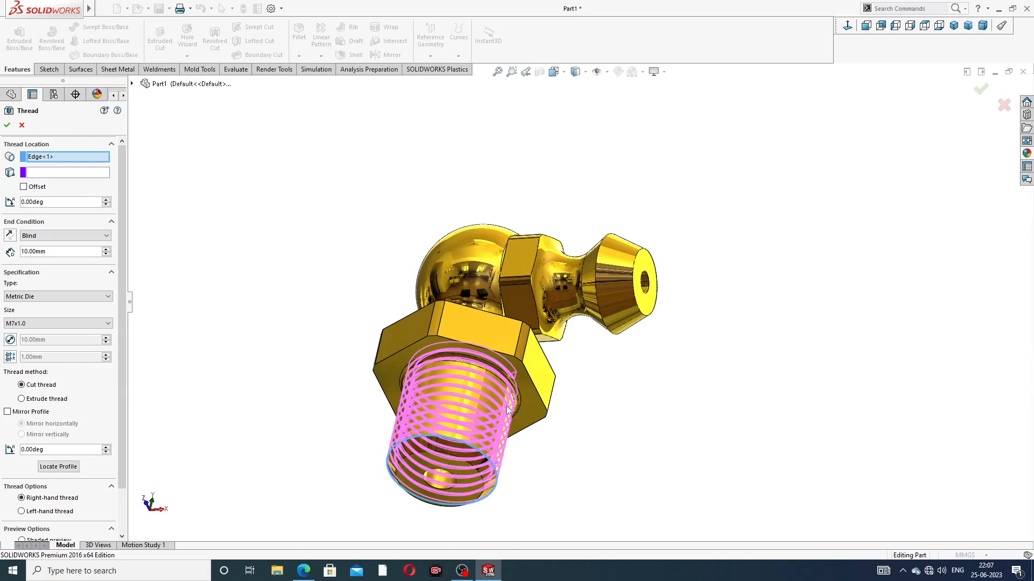
pyautogui.moveTo(466, 441); pyautogui.dragTo(451, 412, button='middle')
pyautogui.scroll(-3, 451, 412)
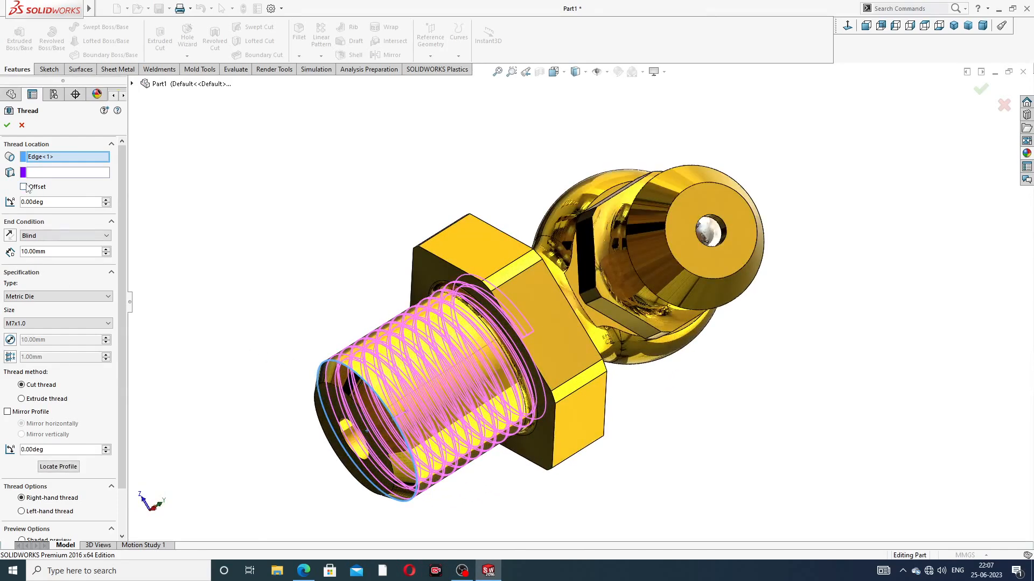
# Offset the thread start by 2 mm and reverse the offset so the thread begins beyond the shank's free end.
pyautogui.click(23, 187)
pyautogui.write('2')
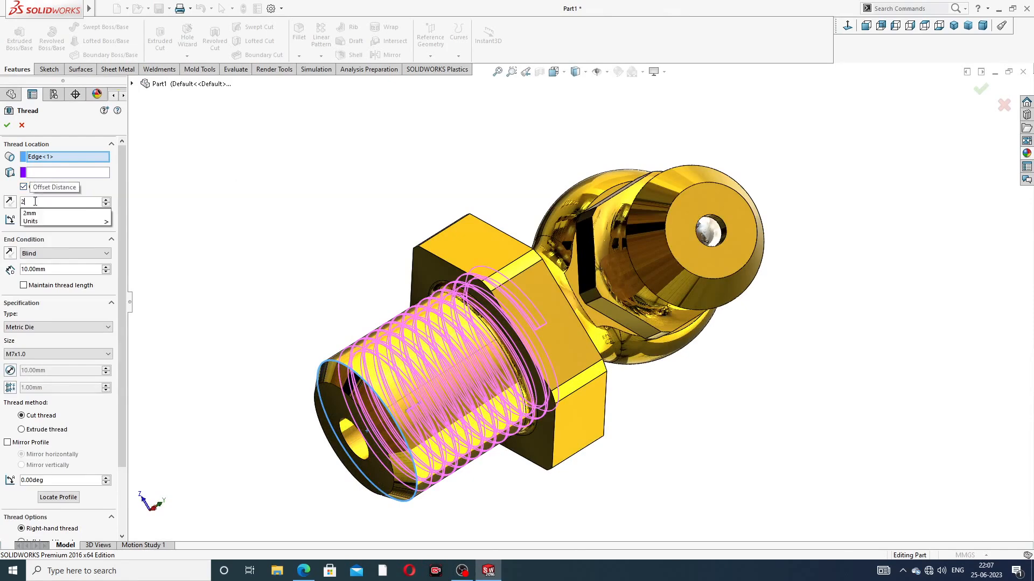
pyautogui.press('Return')
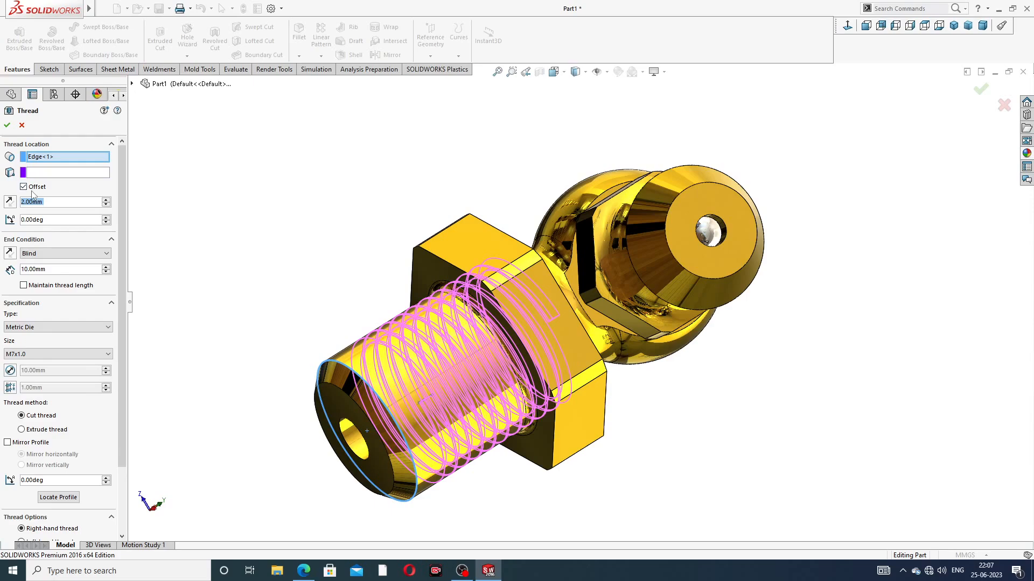
pyautogui.click(9, 202)
pyautogui.moveTo(308, 336); pyautogui.dragTo(309, 314, button='middle')
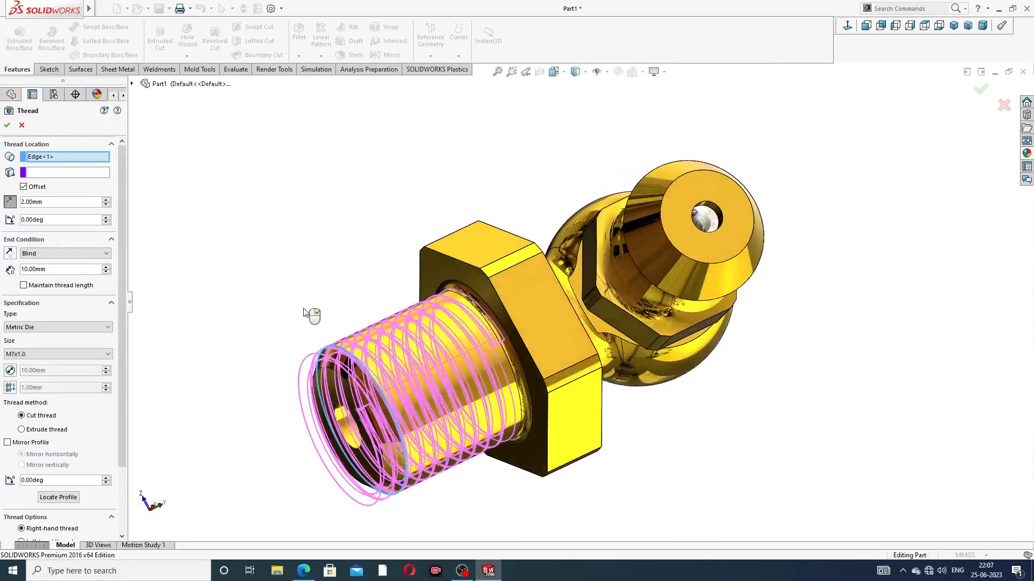
# Set the thread depth to 9 mm and create it as a right-hand Metric Die M7x1.0 cut thread.
pyautogui.doubleClick(57, 271)
pyautogui.write('9')
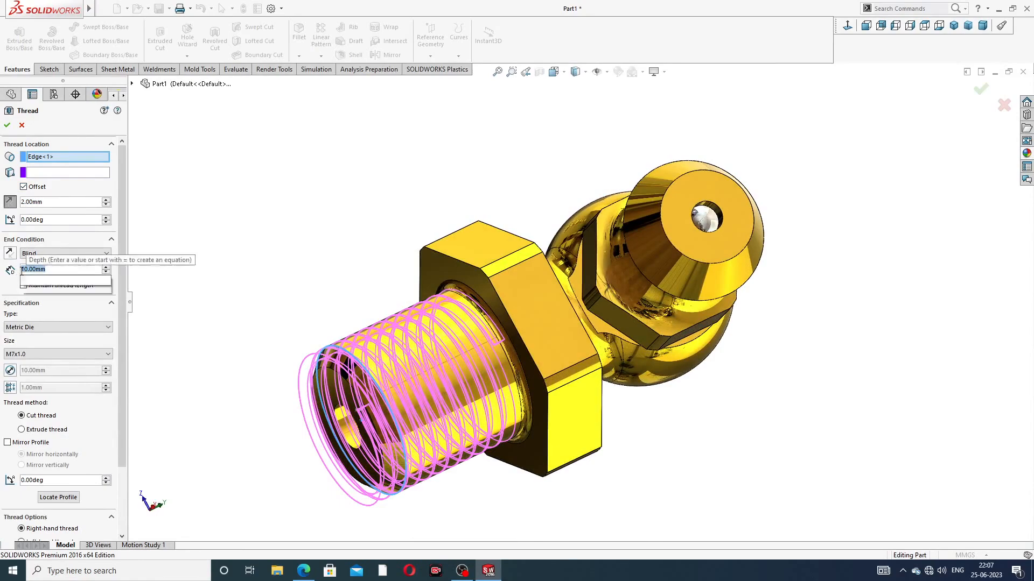
pyautogui.press('Return')
pyautogui.moveTo(619, 369); pyautogui.dragTo(573, 405, button='middle')
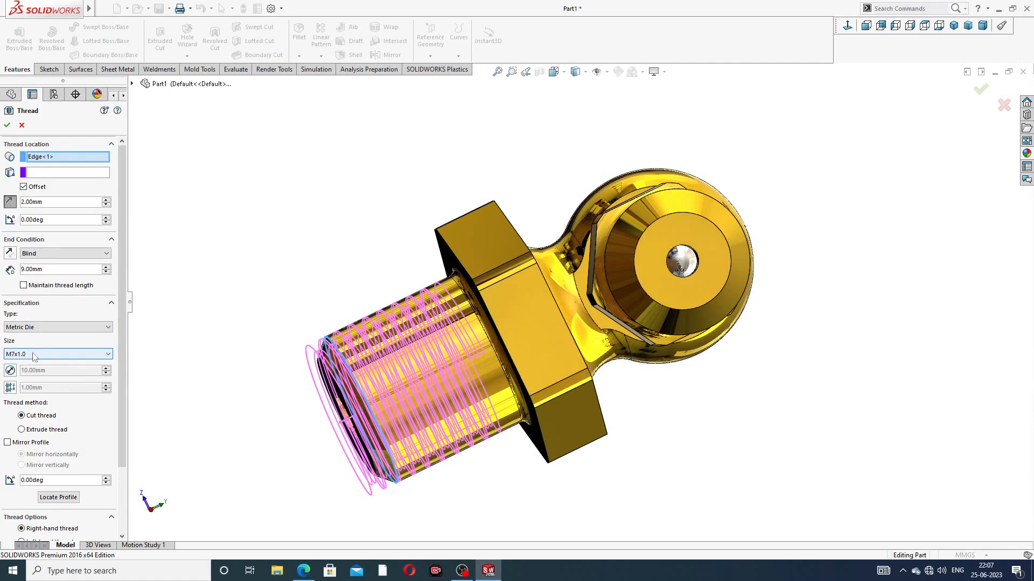
pyautogui.click(7, 125)
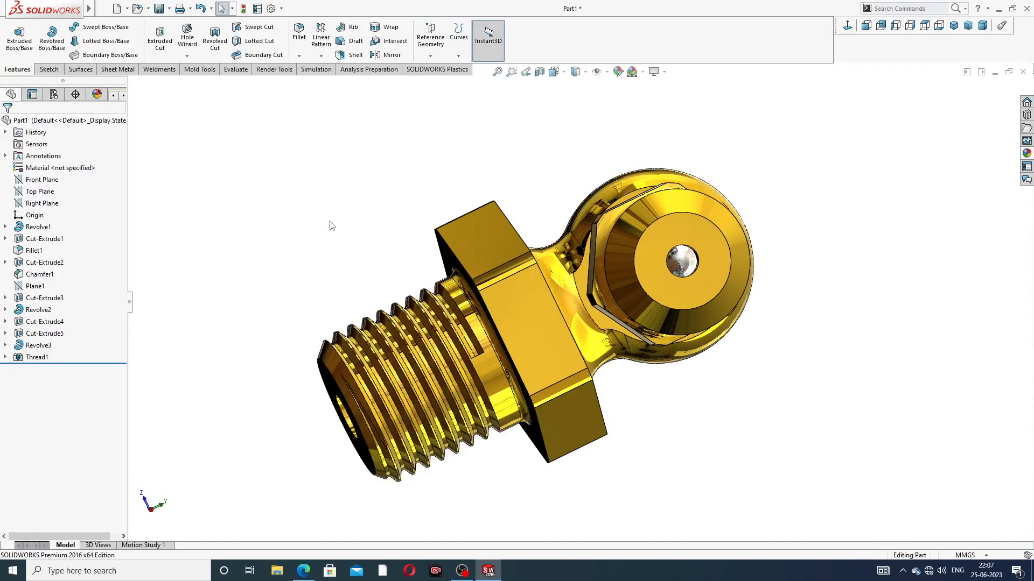
# Inspect the finished grease nipple and its threaded shank from several directions, including the isometric view.
pyautogui.scroll(3, 377, 226)
pyautogui.moveTo(438, 231); pyautogui.dragTo(587, 303, button='middle')
pyautogui.scroll(-4, 587, 303)
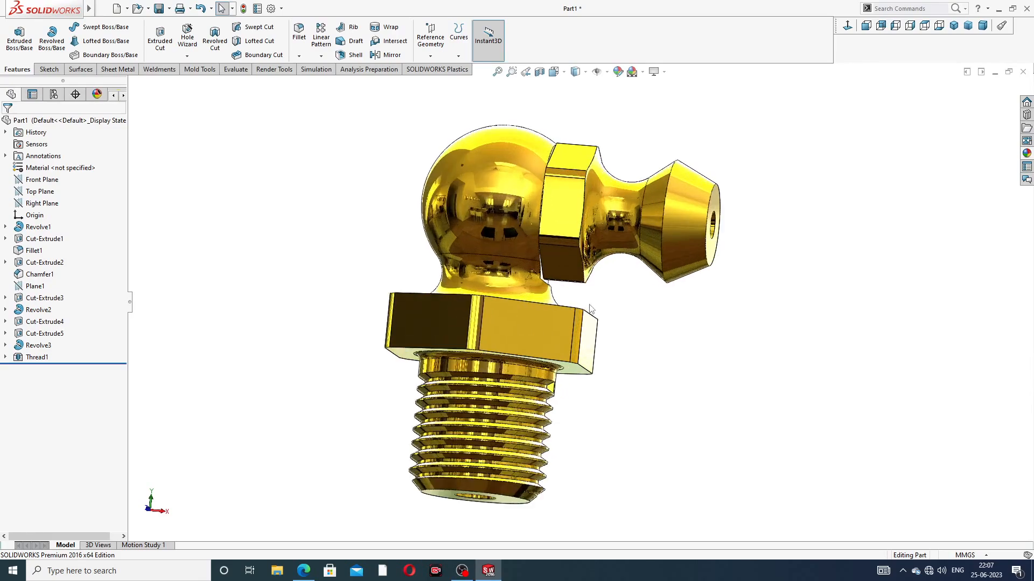
pyautogui.moveTo(649, 291); pyautogui.dragTo(606, 347, button='middle')
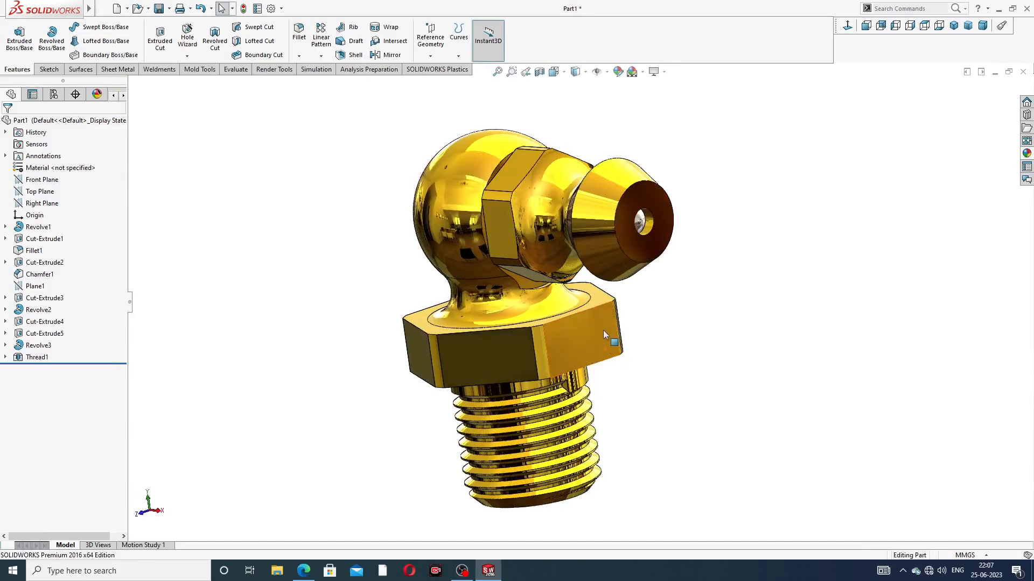
pyautogui.click(954, 25)
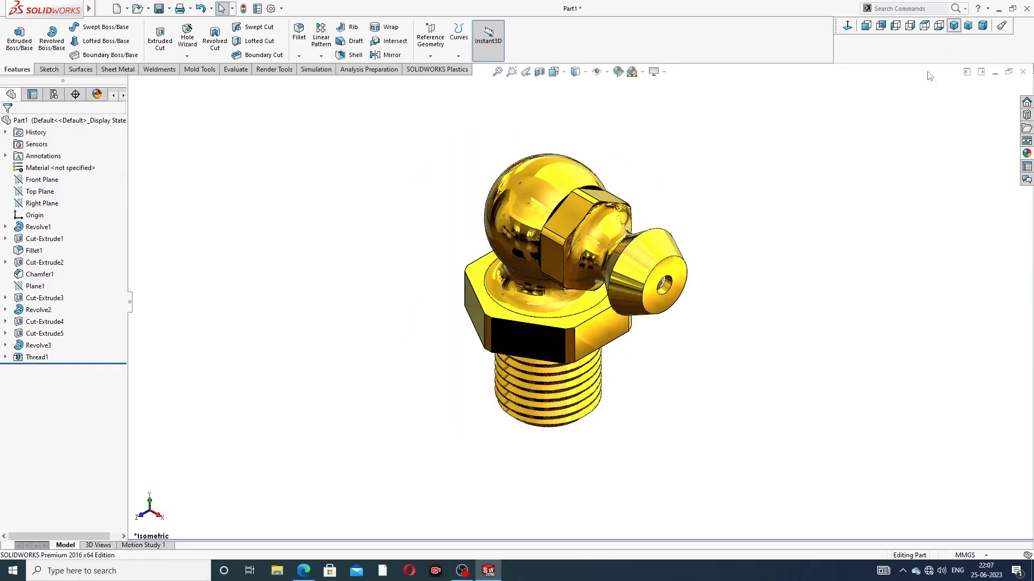
pyautogui.moveTo(655, 316); pyautogui.dragTo(680, 238, button='middle')
pyautogui.scroll(-3, 640, 308)
pyautogui.scroll(4, 734, 267)
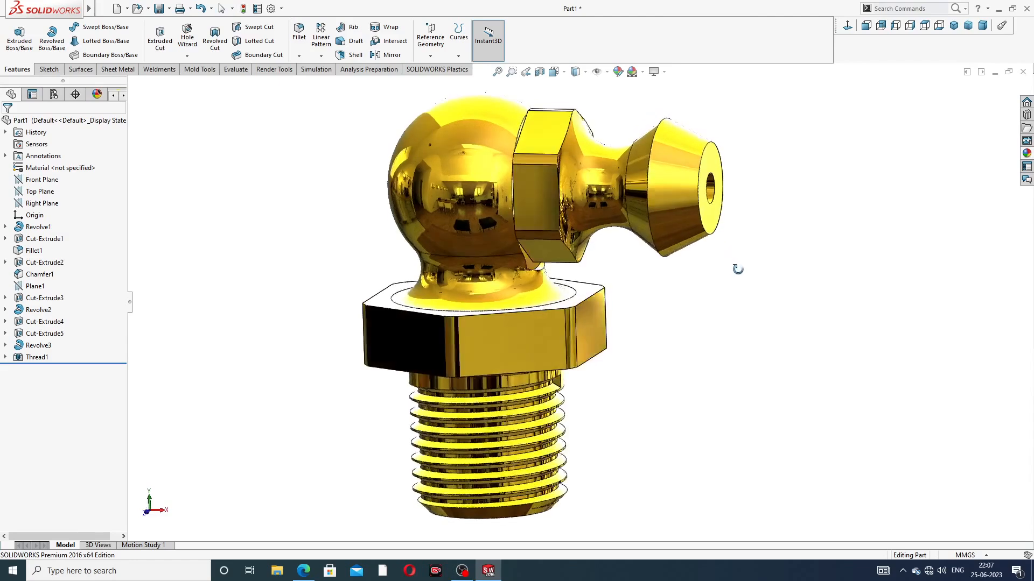
pyautogui.moveTo(725, 172); pyautogui.dragTo(745, 120, button='middle')
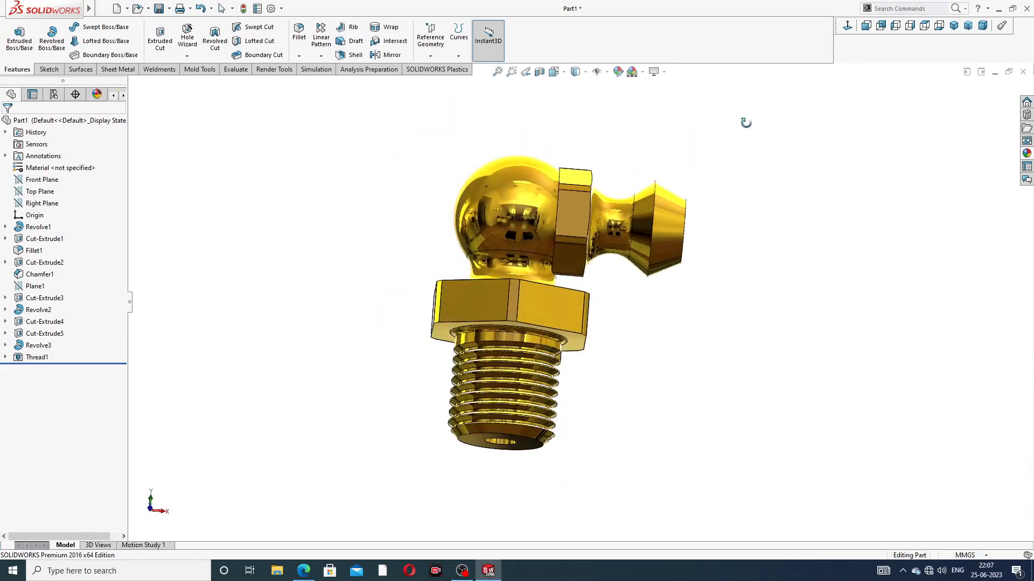
pyautogui.scroll(-2, 703, 208)
pyautogui.moveTo(704, 208); pyautogui.dragTo(689, 229, button='middle')
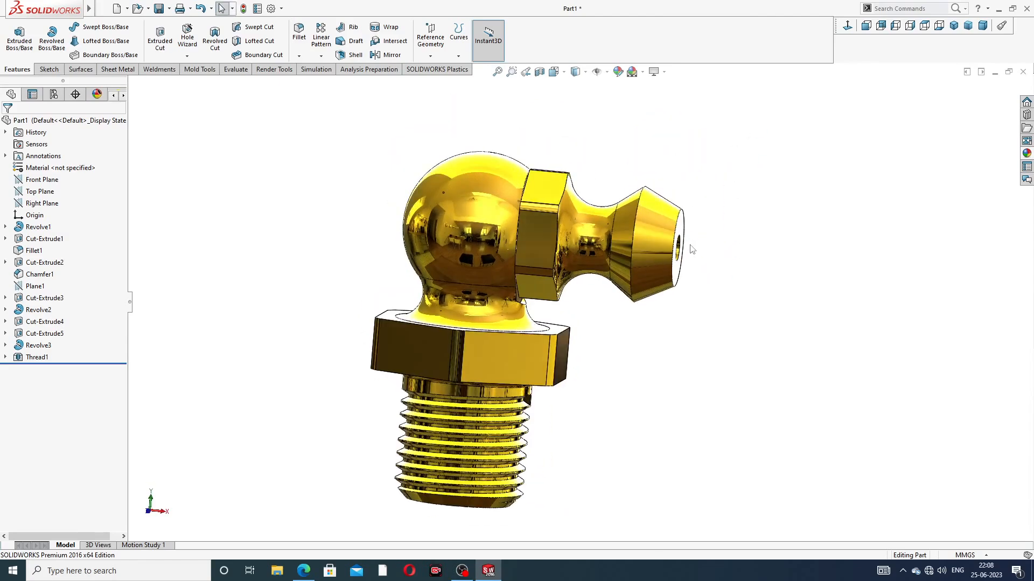
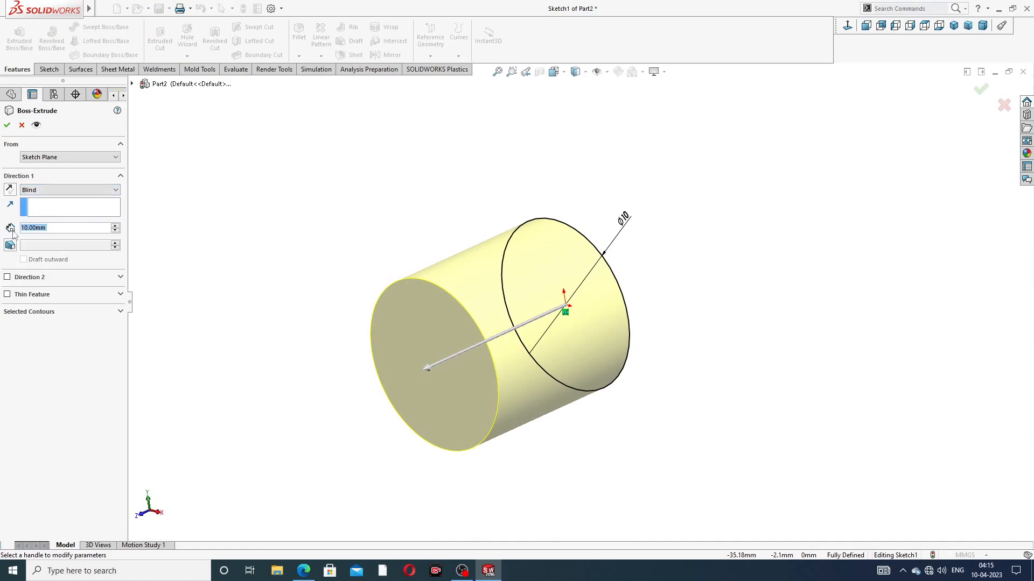
# Extrude the 10 mm diameter circle 3 mm with a 22° inward draft to form the pin's tapered collar.
pyautogui.write('3')
pyautogui.press('Return')
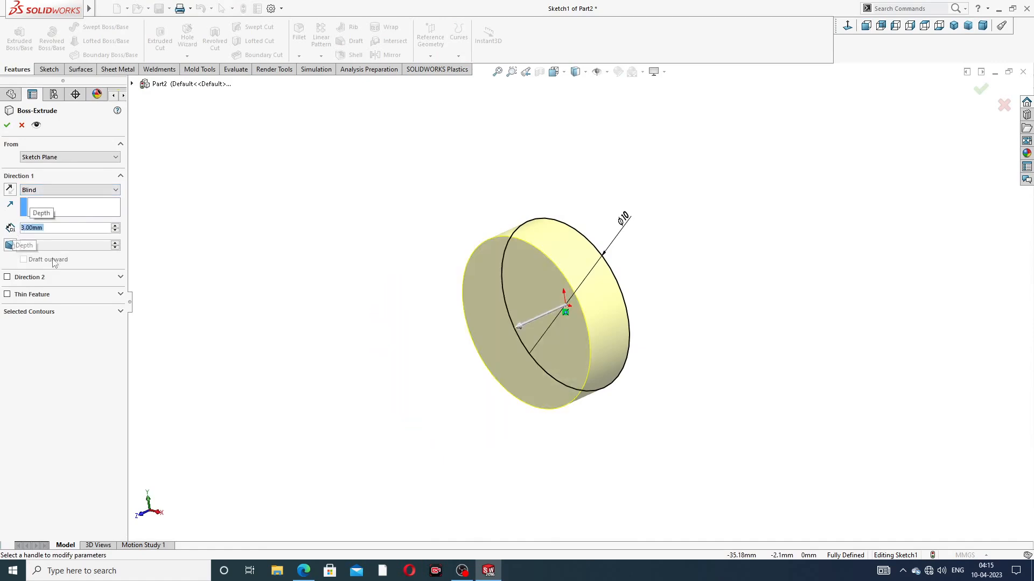
pyautogui.click(10, 246)
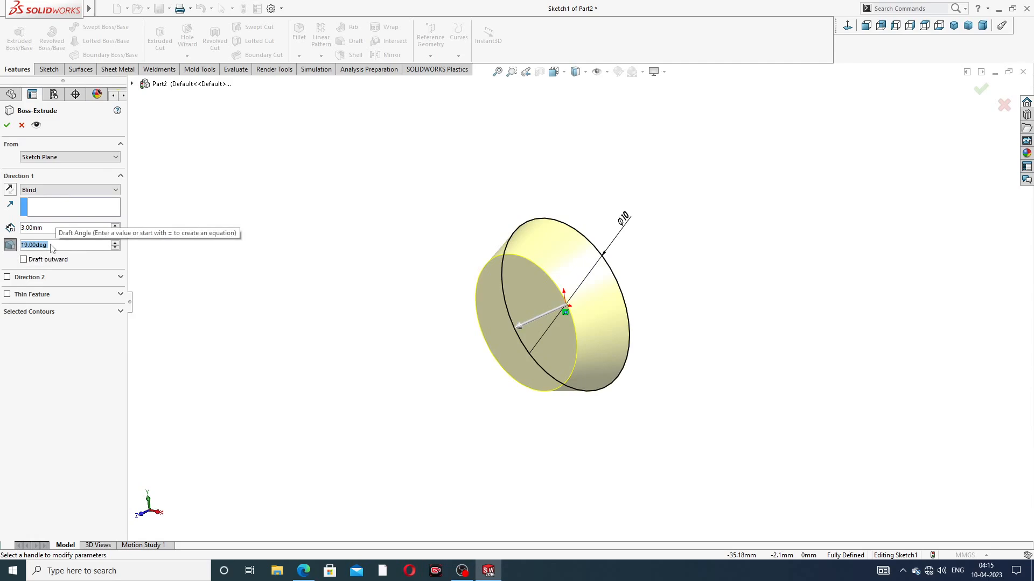
pyautogui.write('22')
pyautogui.press('Return')
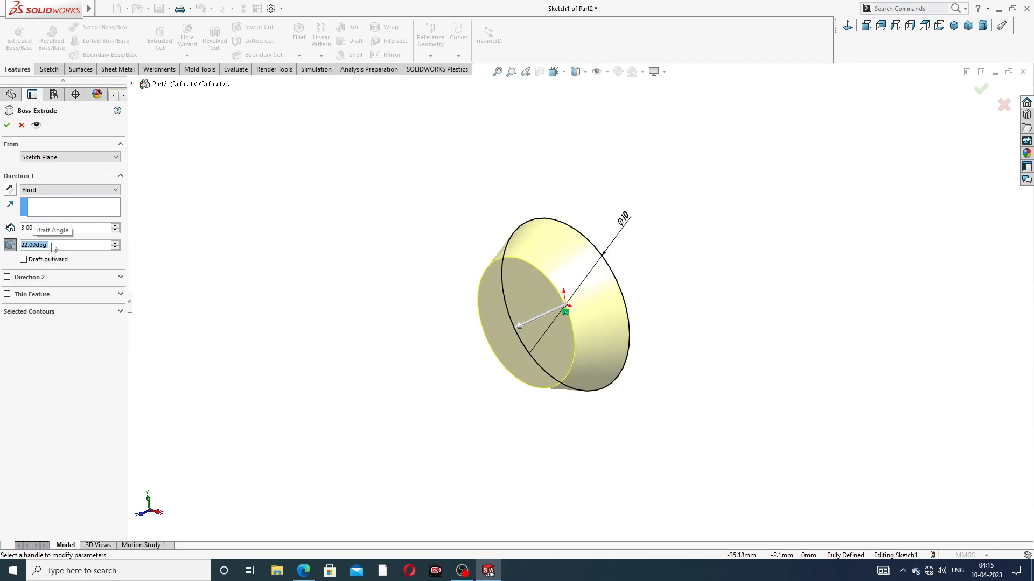
pyautogui.click(7, 125)
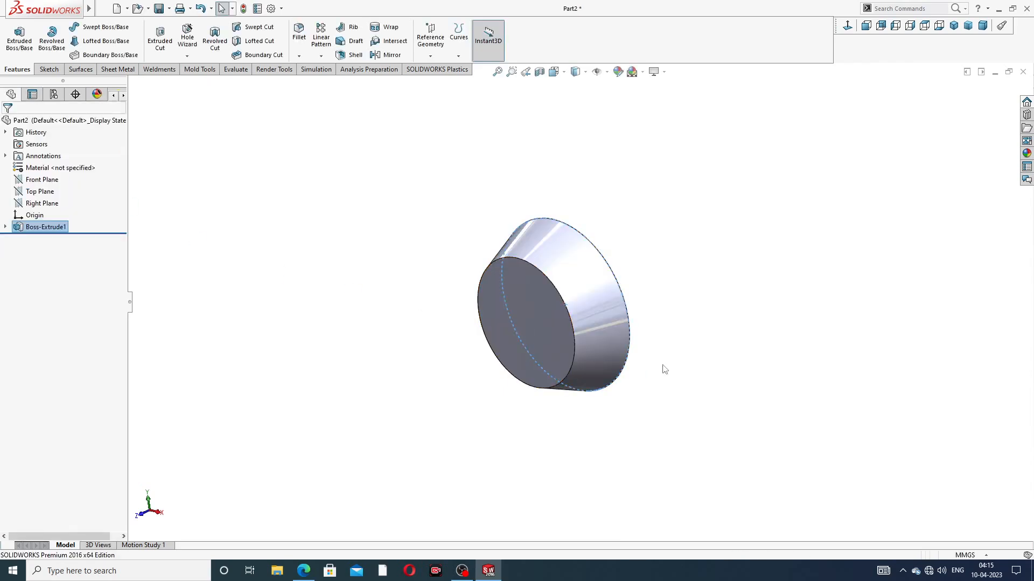
# Check the pin drawing and fillet the collar's smaller circular edge with a 2 mm radius.
pyautogui.click(304, 571)
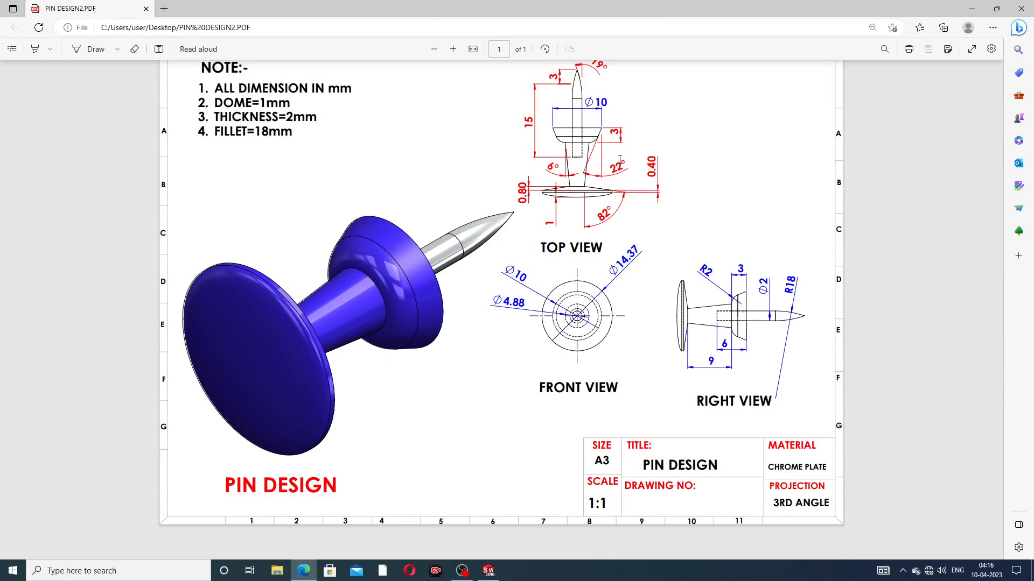
pyautogui.click(304, 569)
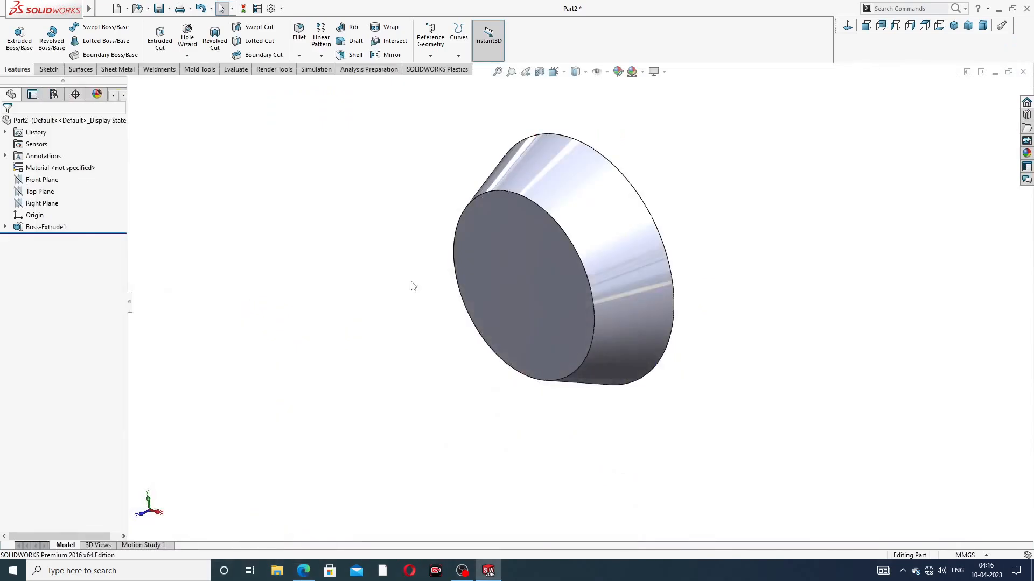
pyautogui.click(299, 32)
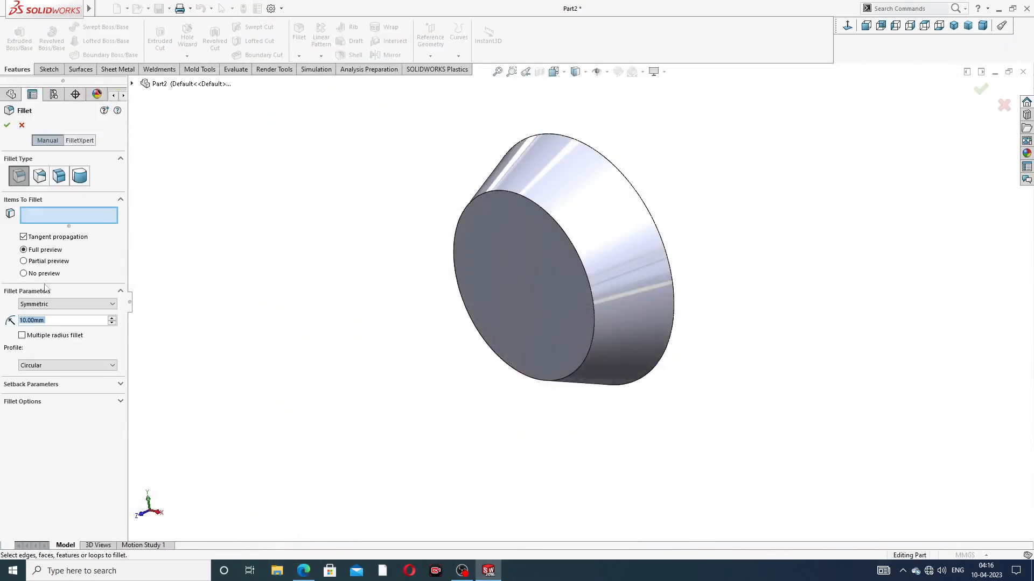
pyautogui.write('2')
pyautogui.press('Return')
pyautogui.click(557, 224)
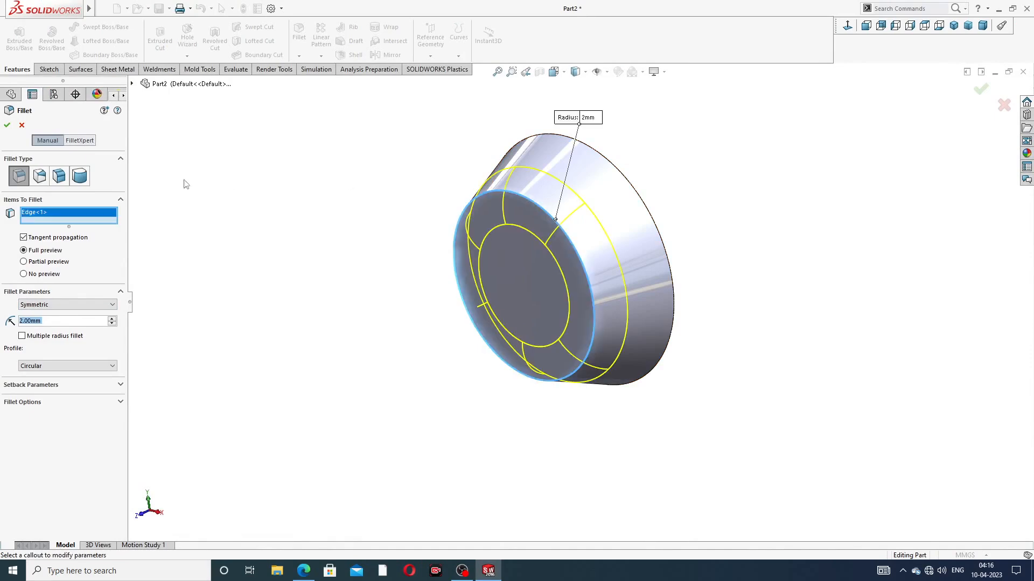
pyautogui.click(7, 126)
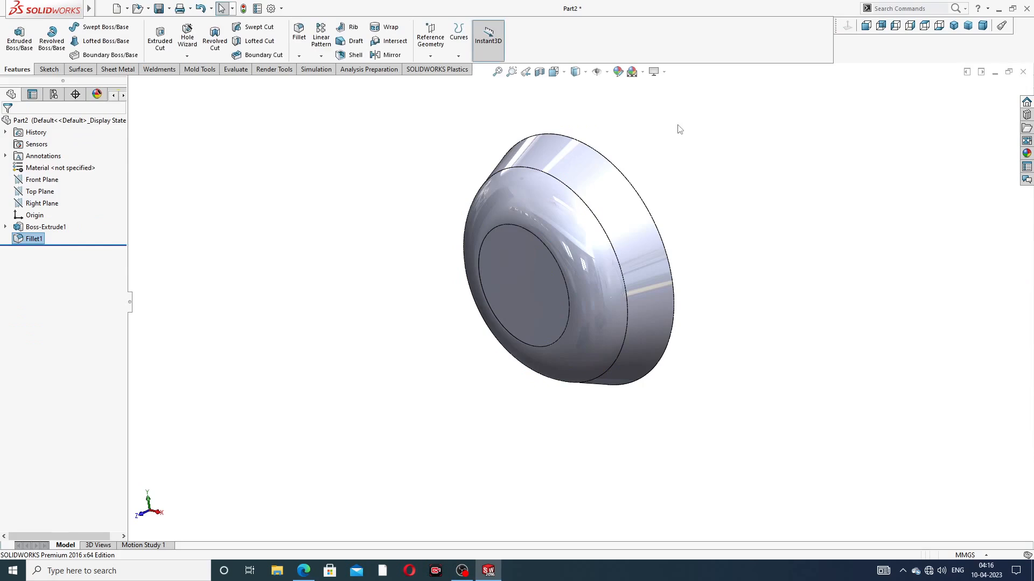
# Check the pin drawing, then start a sketch on the collar's small flat face and convert its circular edge into the sketch.
pyautogui.moveTo(661, 214); pyautogui.dragTo(616, 169, button='middle')
pyautogui.moveTo(567, 255); pyautogui.dragTo(576, 270, button='middle')
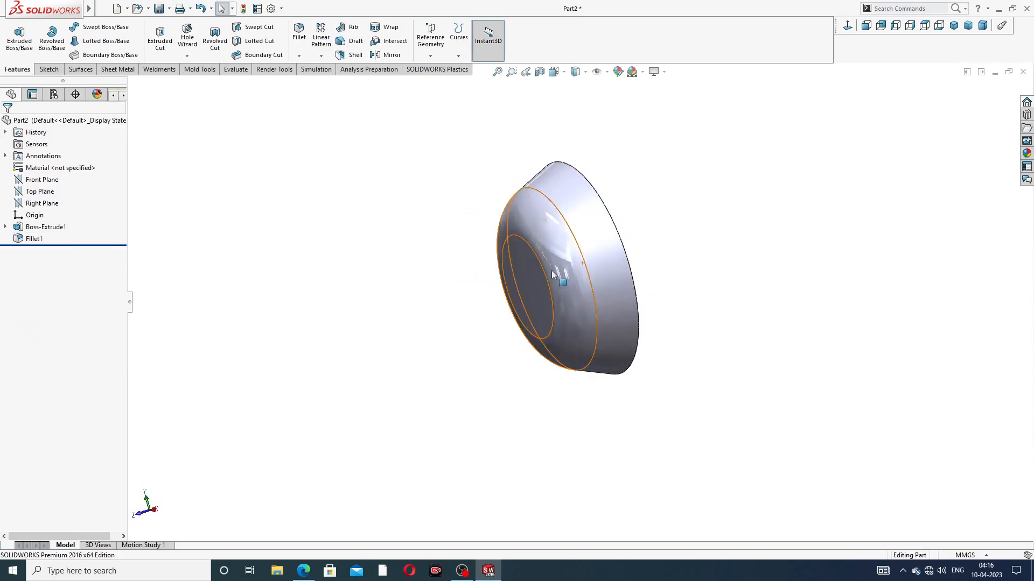
pyautogui.scroll(-2, 551, 269)
pyautogui.click(304, 570)
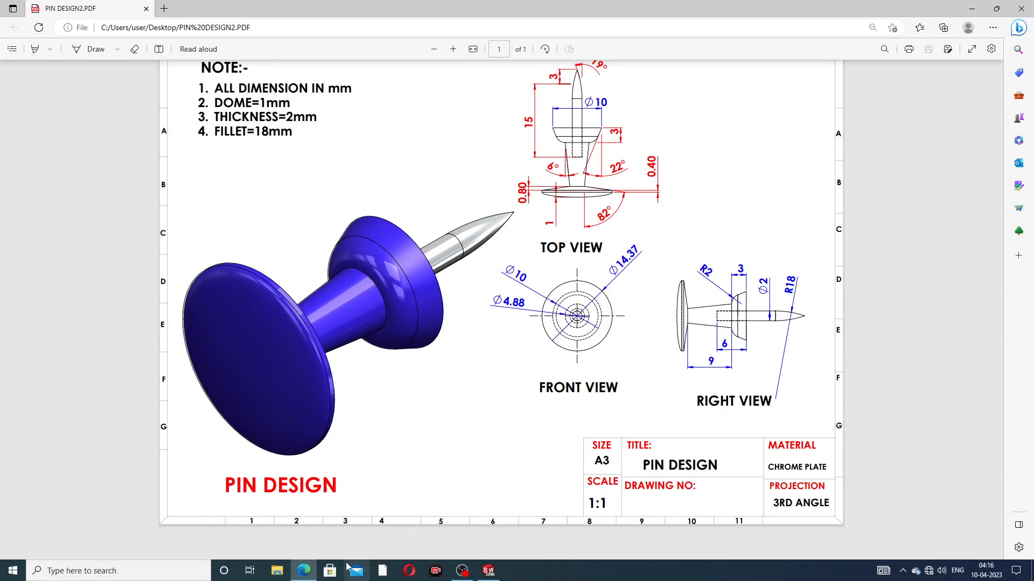
pyautogui.click(303, 570)
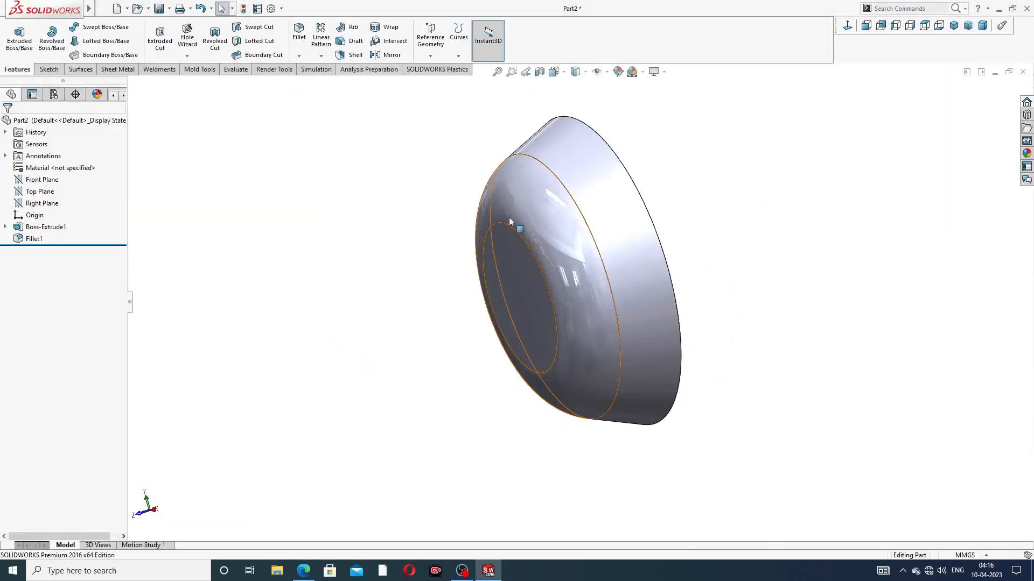
pyautogui.click(516, 254)
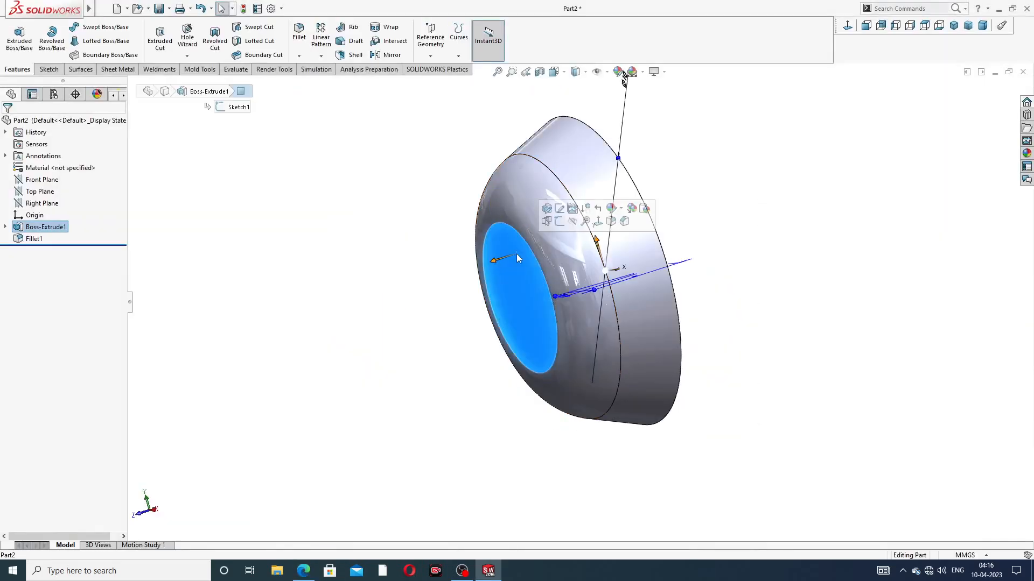
pyautogui.click(559, 222)
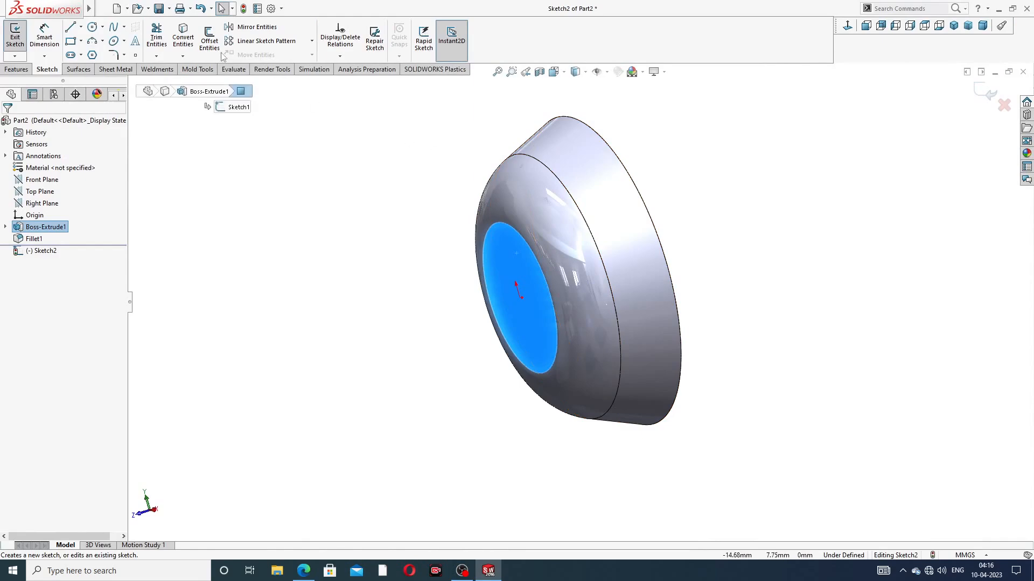
pyautogui.click(183, 38)
pyautogui.scroll(3, 302, 214)
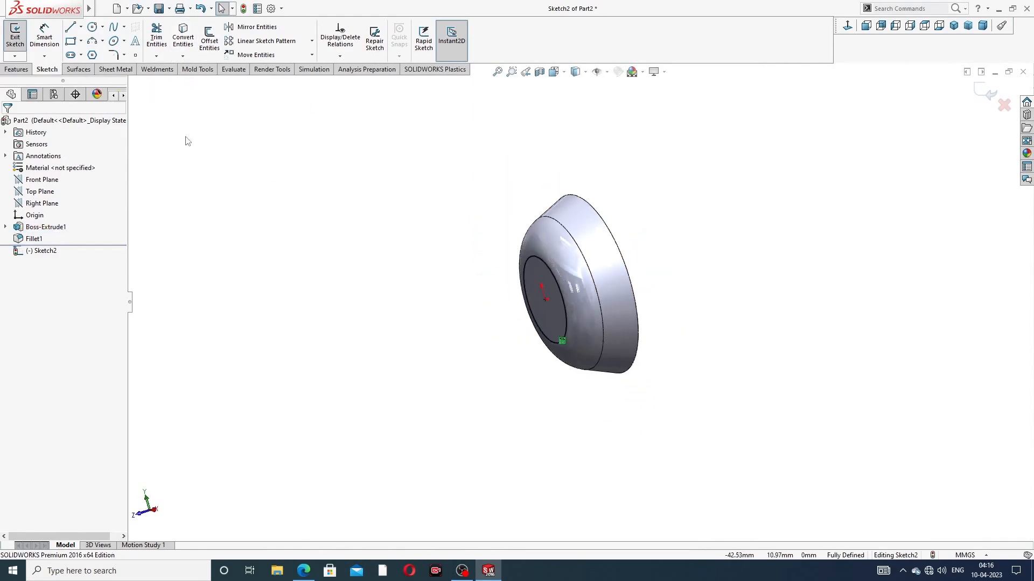
# Set up a boss extrusion of the converted circle 9 mm away from the collar with a 22° inward draft.
pyautogui.click(17, 70)
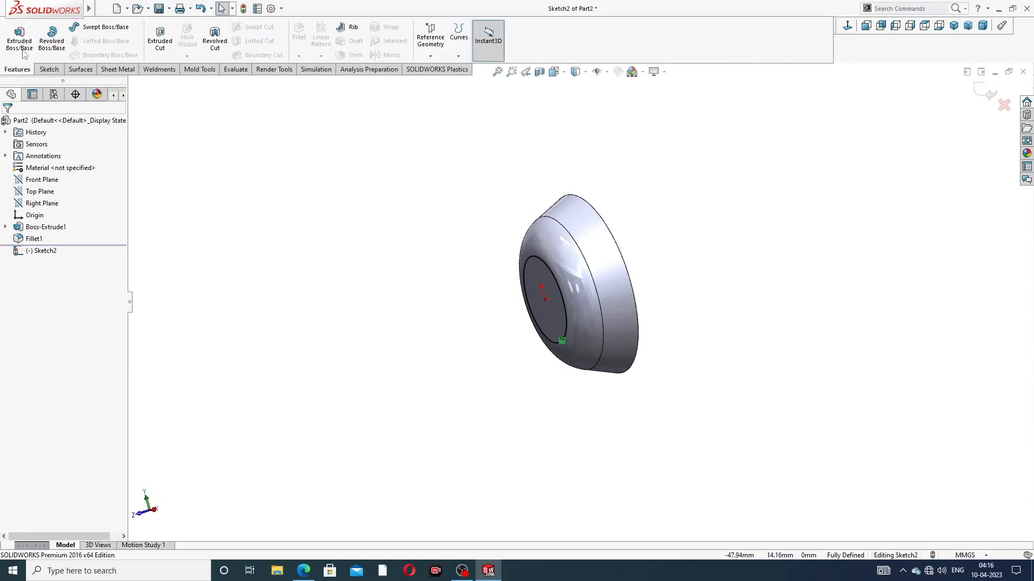
pyautogui.click(20, 38)
pyautogui.moveTo(534, 312); pyautogui.dragTo(505, 300, button='middle')
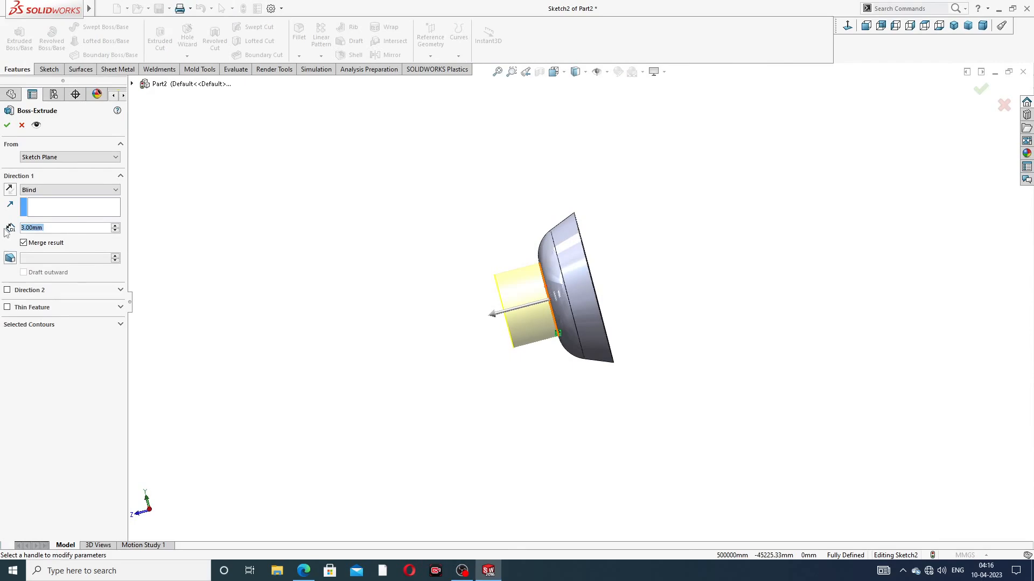
pyautogui.write('9')
pyautogui.press('Return')
pyautogui.click(11, 259)
pyautogui.write('22')
pyautogui.press('Return')
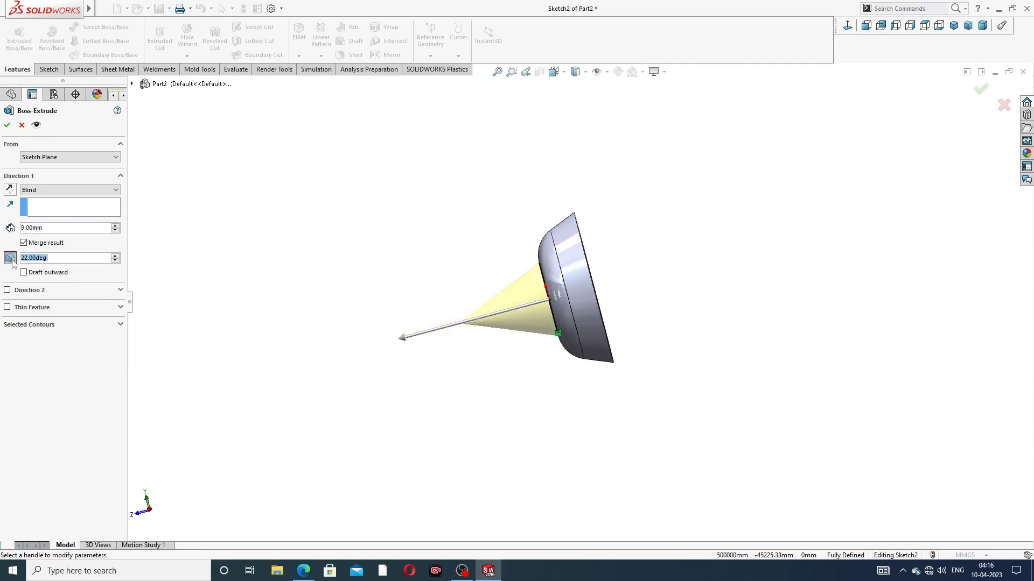
# Set the extrusion's inward draft angle to 6° and check it against the pin drawing.
pyautogui.moveTo(235, 266); pyautogui.dragTo(330, 213, button='middle')
pyautogui.moveTo(56, 259); pyautogui.dragTo(11, 256)
pyautogui.write('6')
pyautogui.press('Return')
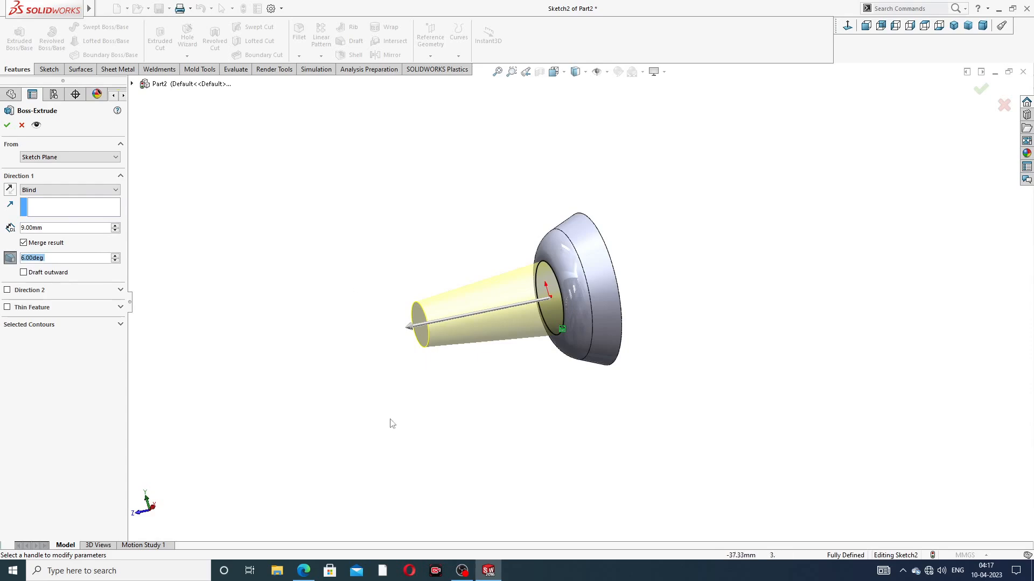
pyautogui.click(303, 575)
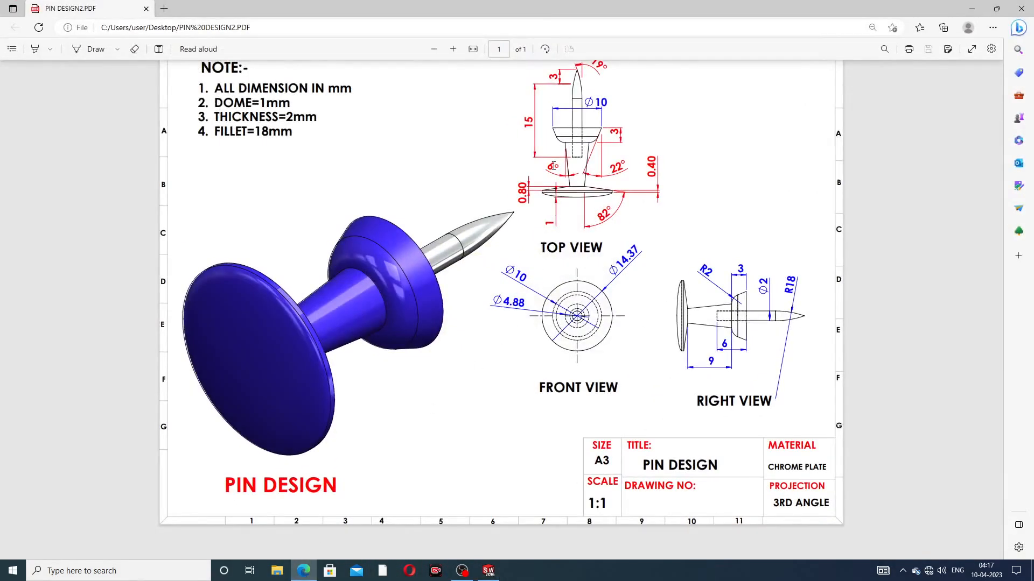
# Return to SOLIDWORKS and finish the pin stem's boss extrusion at 9 mm depth with 6° inward draft.
pyautogui.click(305, 572)
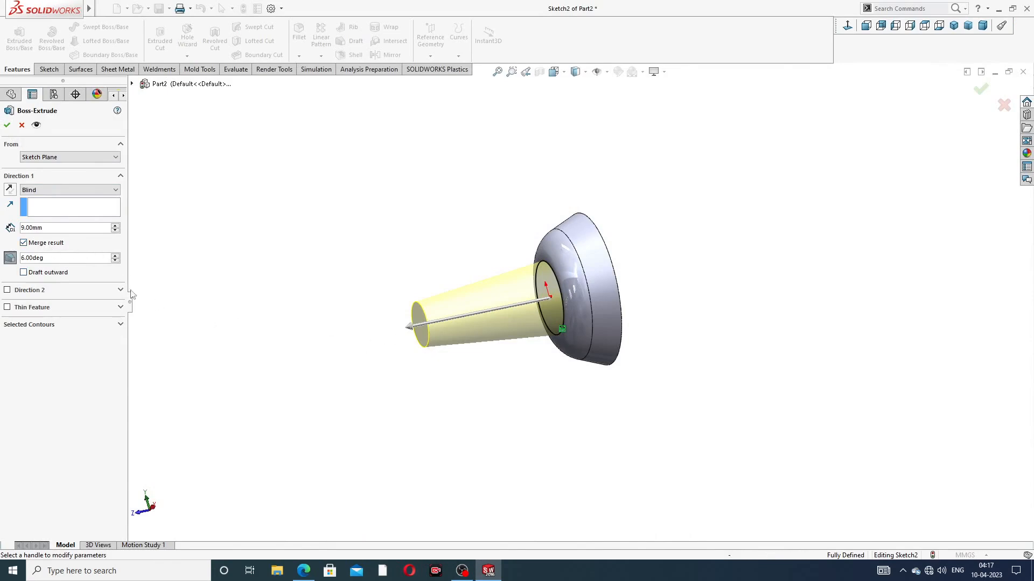
pyautogui.moveTo(332, 306); pyautogui.dragTo(337, 244, button='middle')
pyautogui.click(7, 125)
pyautogui.click(415, 226)
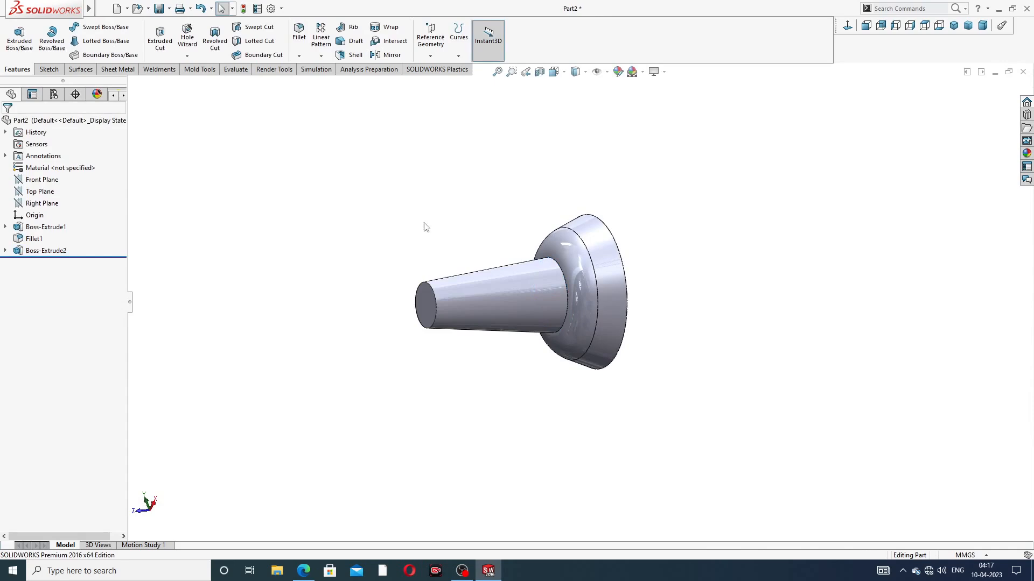
# Start a sketch on the stem's small end face and convert the face's circular edge into sketch geometry.
pyautogui.scroll(-5, 458, 290)
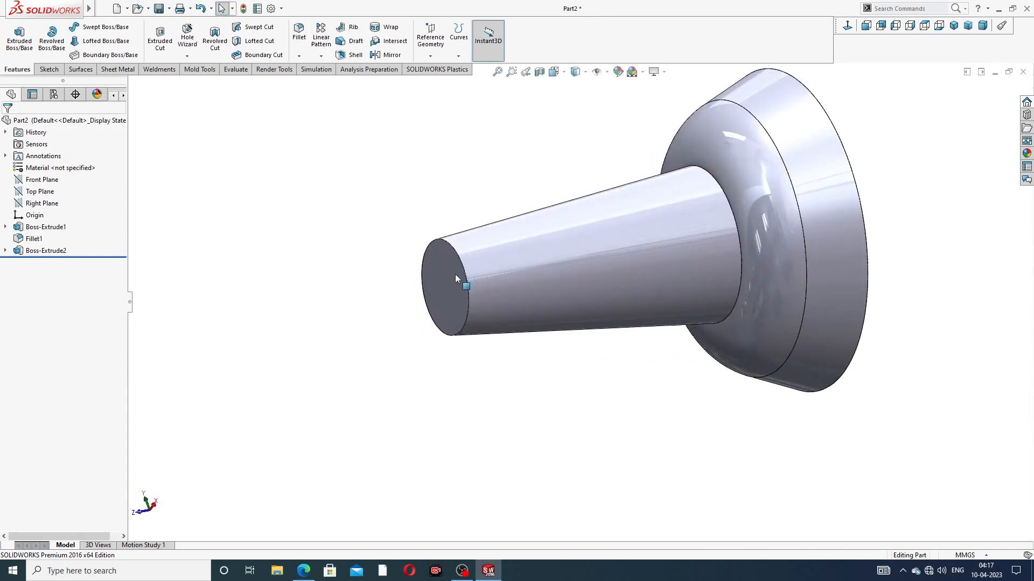
pyautogui.click(454, 273)
pyautogui.click(498, 243)
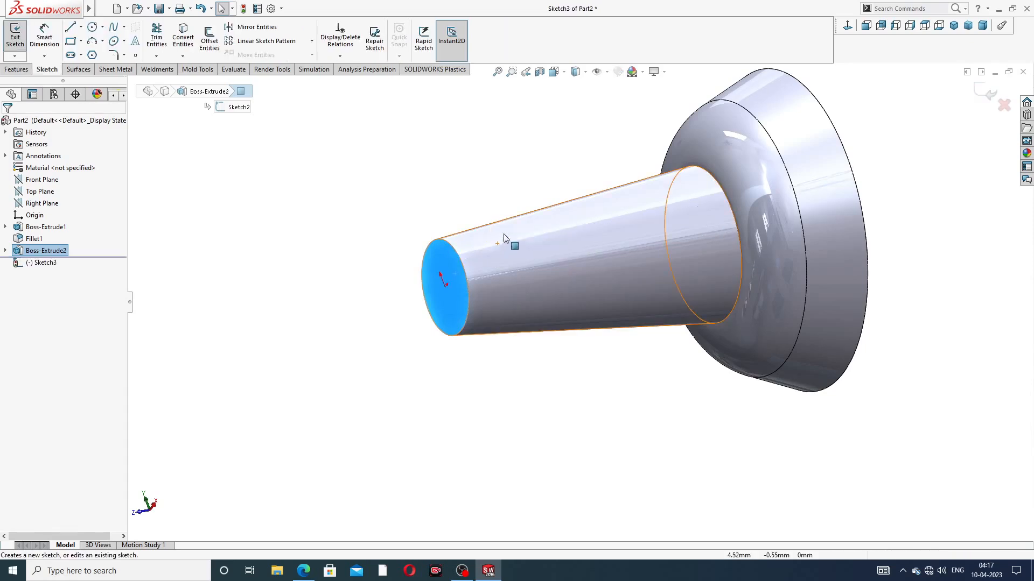
pyautogui.click(178, 45)
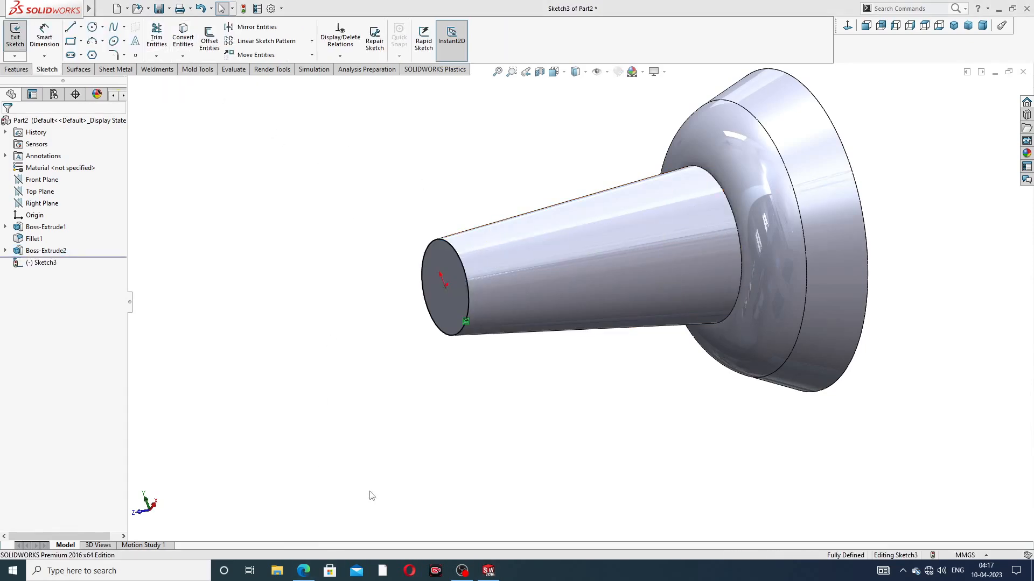
# Check the pin drawing in Edge and set up a blind boss extrusion of the converted circle in SOLIDWORKS, 0.88 mm deep.
pyautogui.click(303, 572)
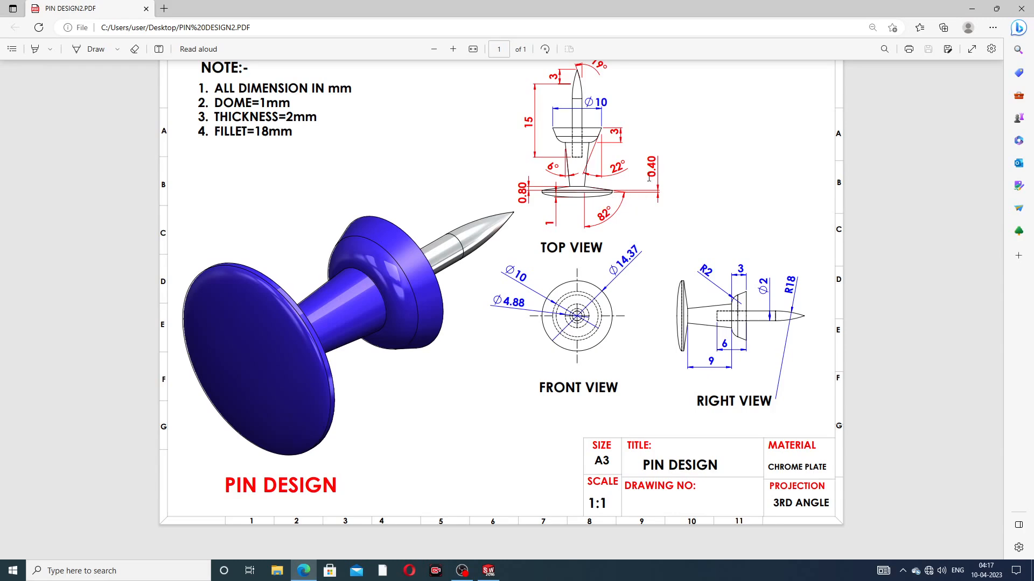
pyautogui.click(304, 571)
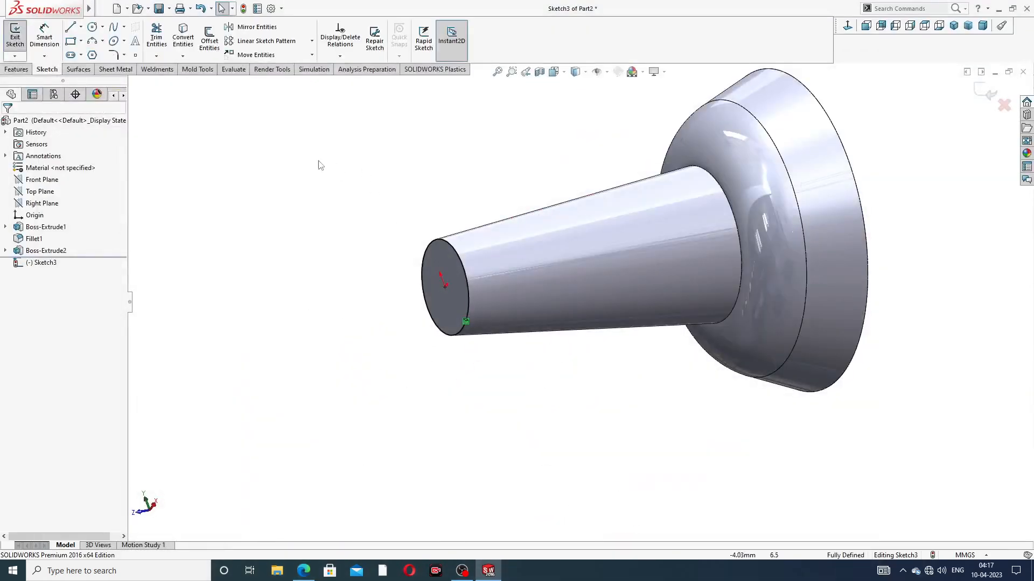
pyautogui.click(16, 69)
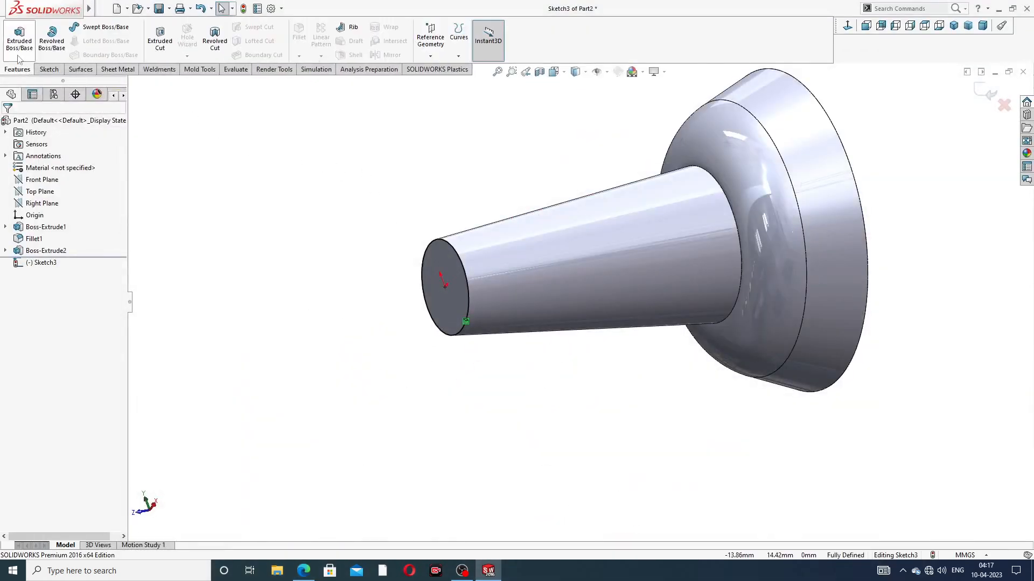
pyautogui.click(19, 38)
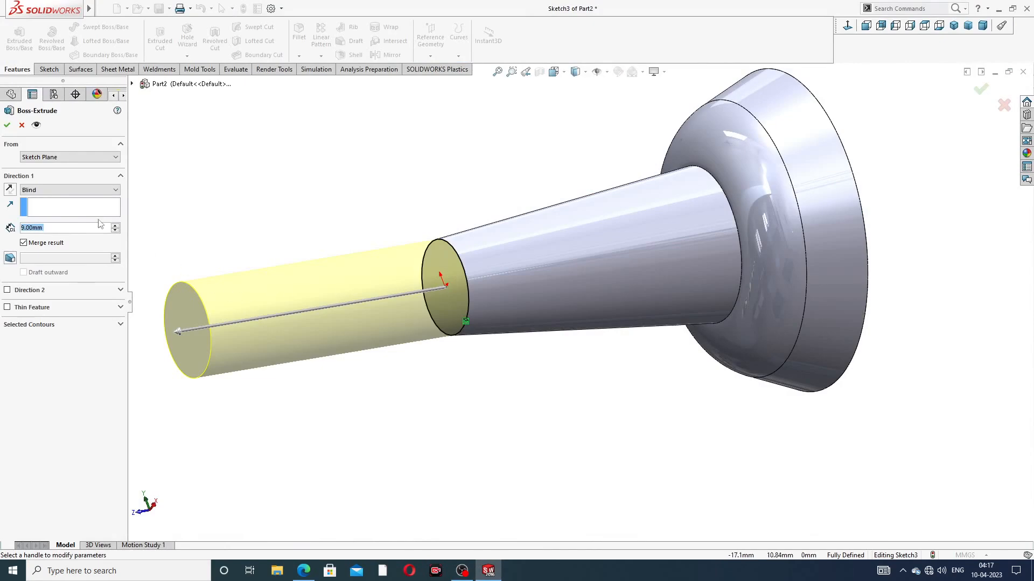
pyautogui.write('0.88')
pyautogui.press('Return')
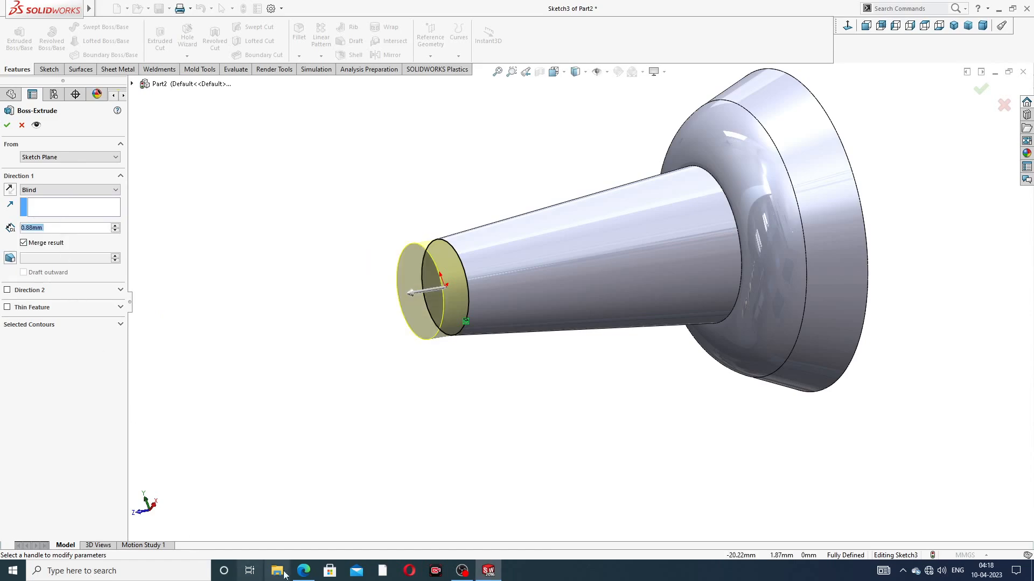
# Recheck the pin drawing in Edge and set the boss extrusion's depth in SOLIDWORKS to 0.8 mm.
pyautogui.click(303, 570)
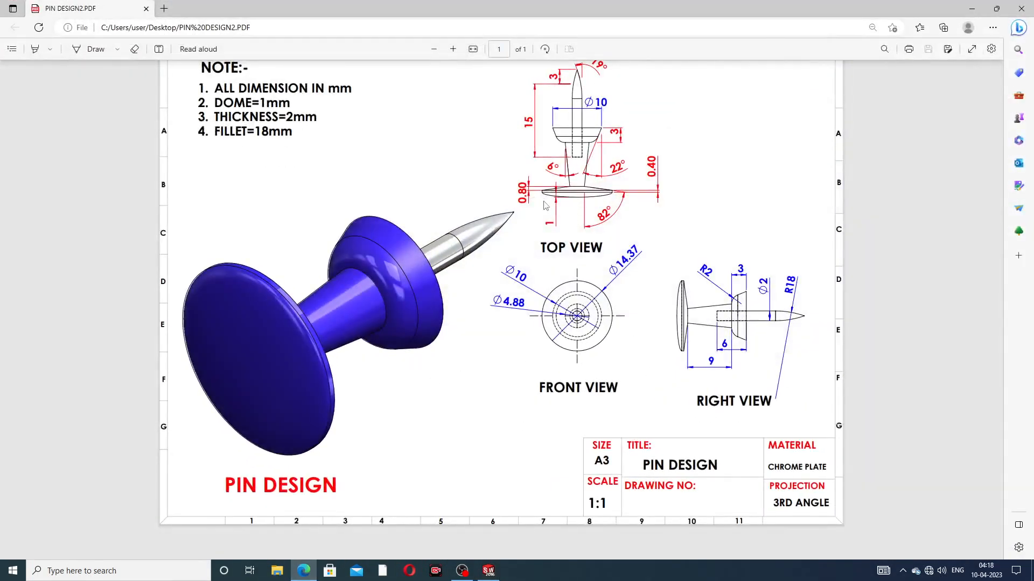
pyautogui.click(303, 571)
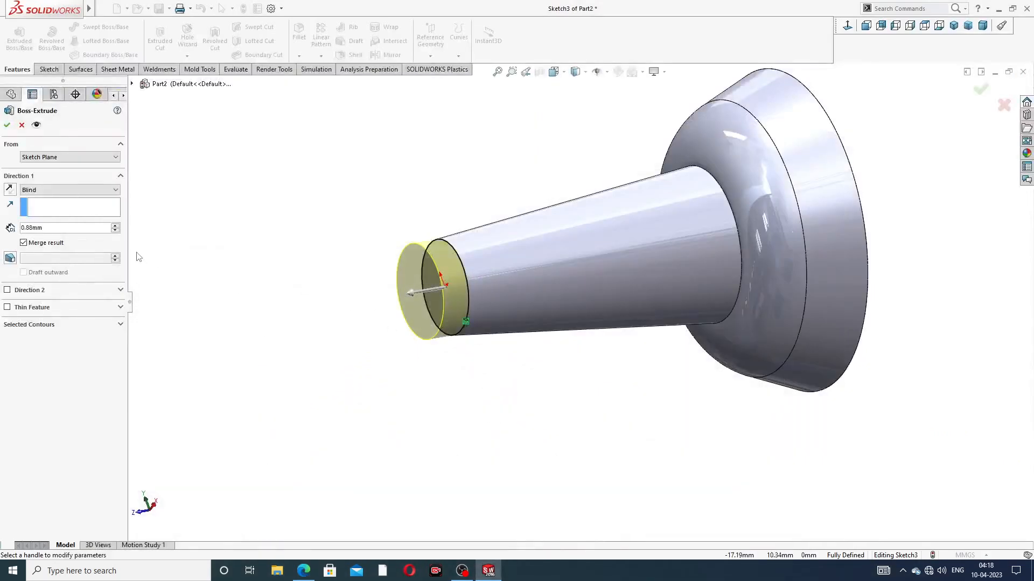
pyautogui.moveTo(50, 228); pyautogui.dragTo(22, 232)
pyautogui.press('BackSpace')
pyautogui.write('0.8')
pyautogui.press('Return')
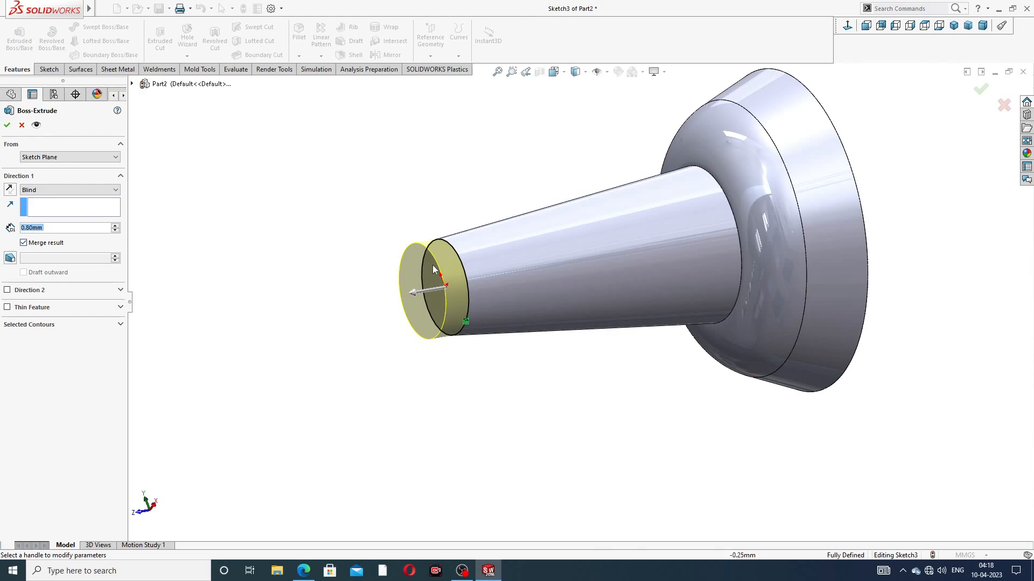
# Check the draft angle in the Edge drawing, add an 82° outward draft to the extrusion in SOLIDWORKS and finish the flared head.
pyautogui.moveTo(385, 273); pyautogui.dragTo(350, 272, button='middle')
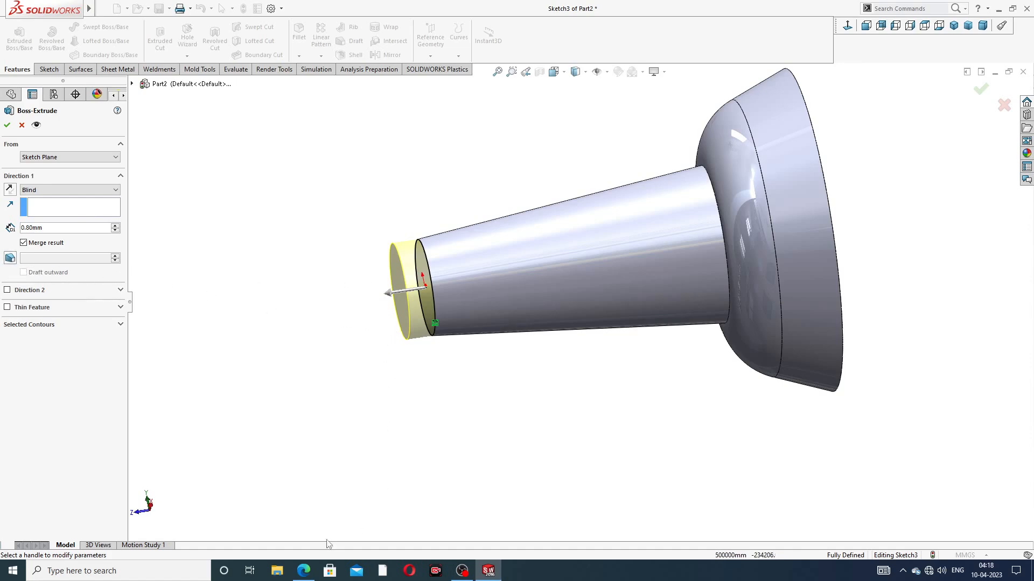
pyautogui.click(304, 570)
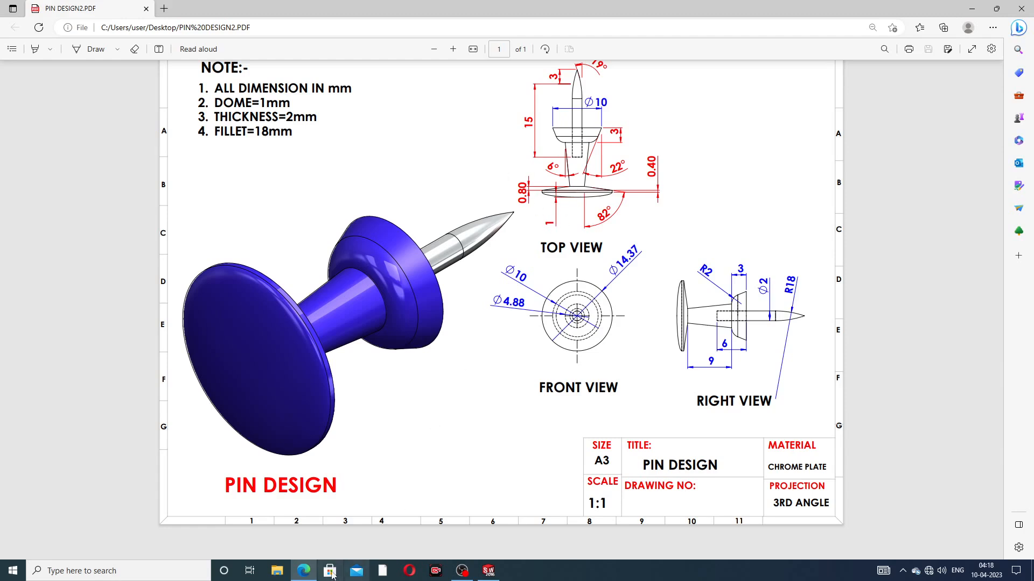
pyautogui.click(303, 570)
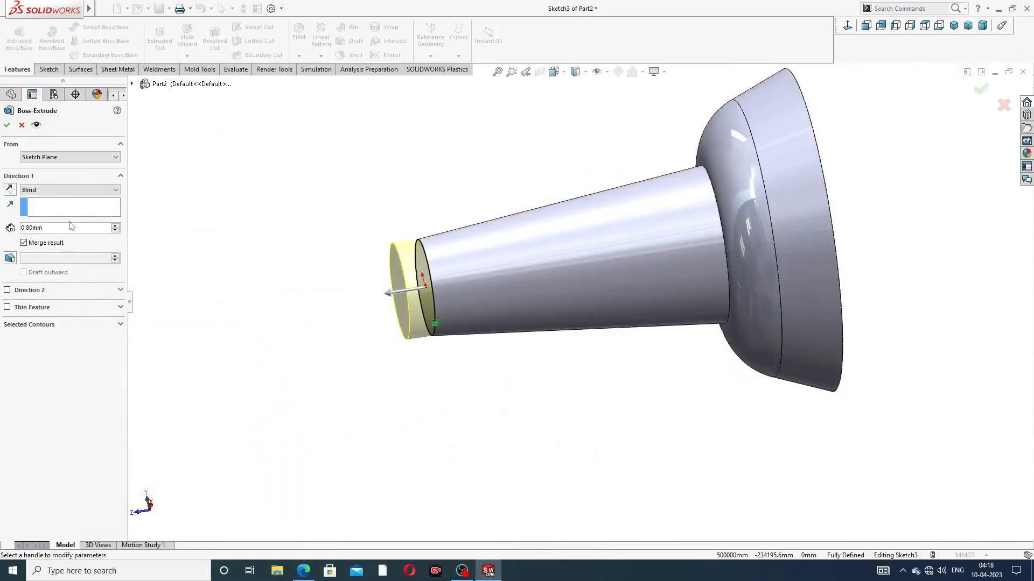
pyautogui.click(9, 259)
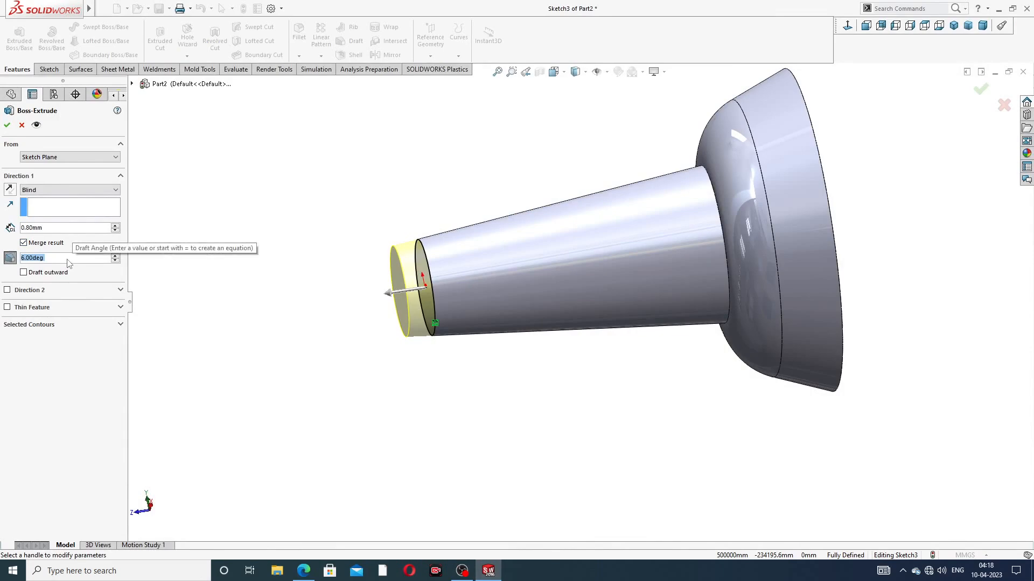
pyautogui.write('82')
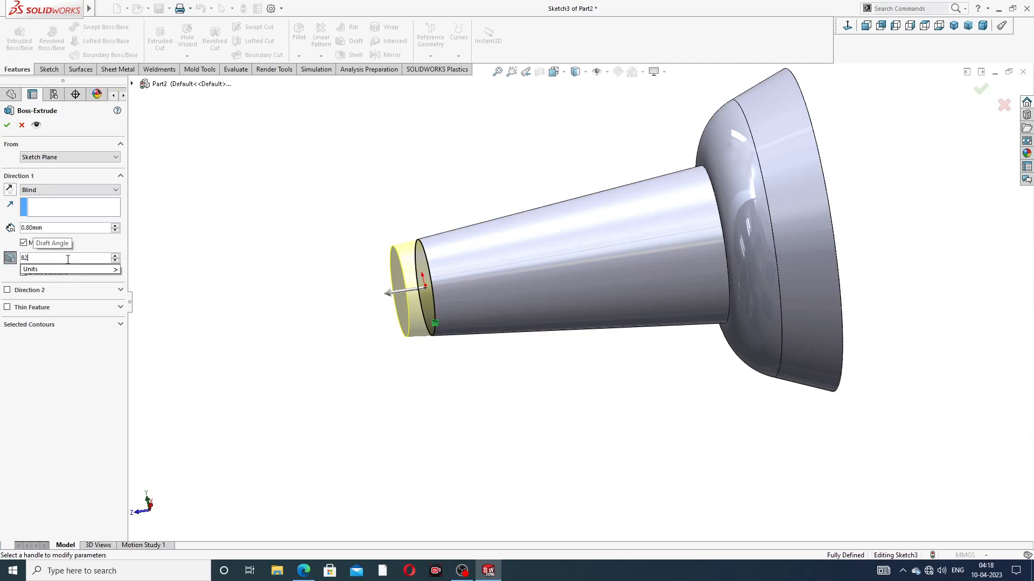
pyautogui.press('Return')
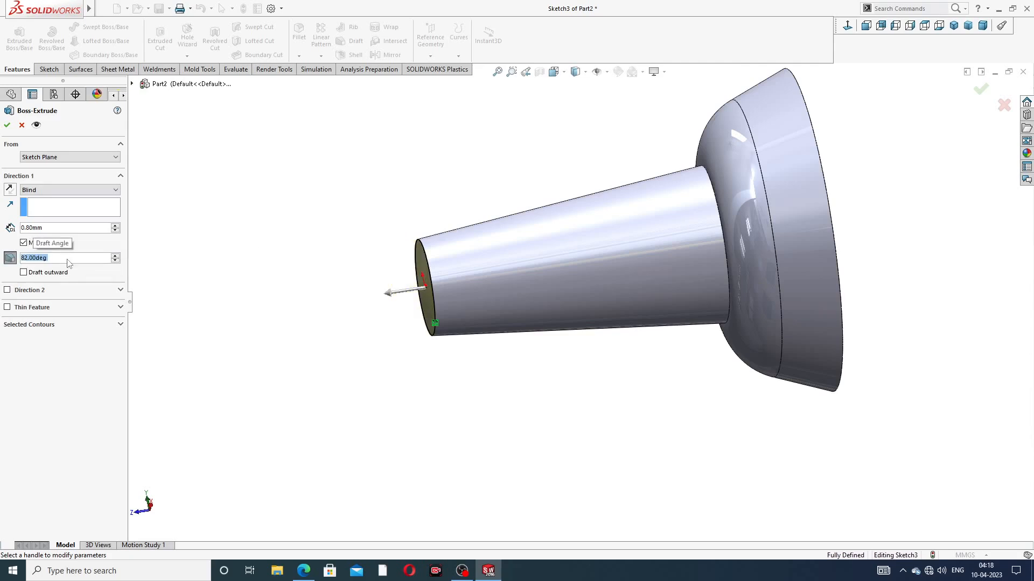
pyautogui.click(24, 273)
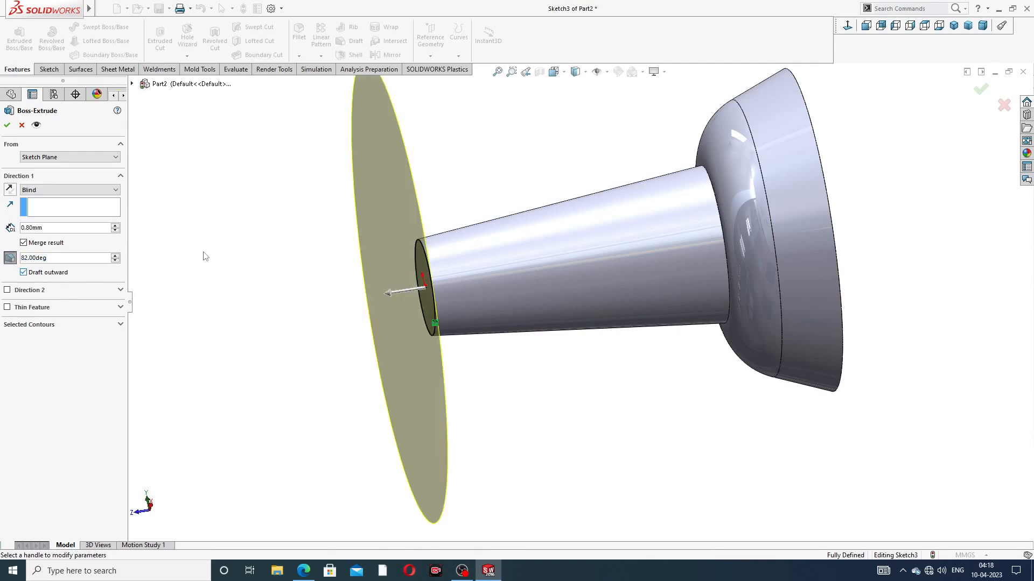
pyautogui.scroll(3, 502, 221)
pyautogui.moveTo(502, 224)
pyautogui.mouseDown(button='middle')
pyautogui.moveTo(473, 233)
pyautogui.moveTo(500, 238)
pyautogui.mouseUp(button='middle')
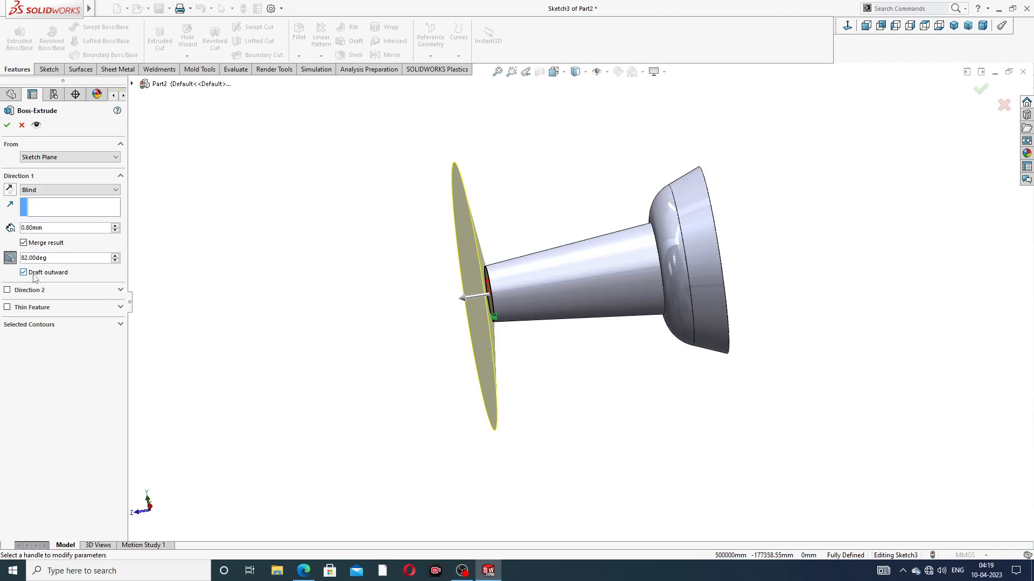
pyautogui.click(7, 124)
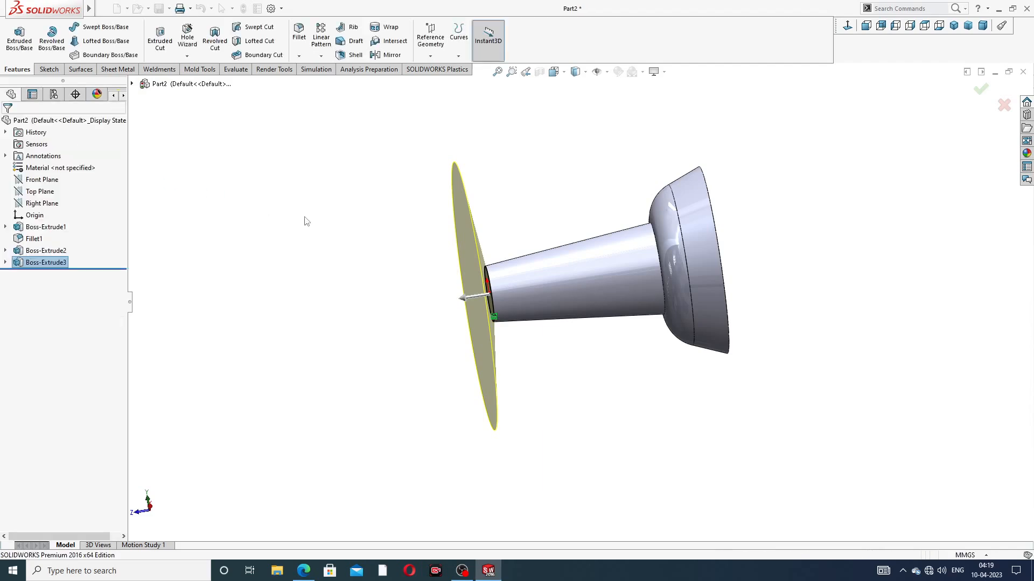
# Start a sketch on the flared head's flat outer face and convert the face's circular edge into sketch geometry.
pyautogui.moveTo(393, 253)
pyautogui.mouseDown(button='middle')
pyautogui.moveTo(321, 291)
pyautogui.moveTo(404, 269)
pyautogui.mouseUp(button='middle')
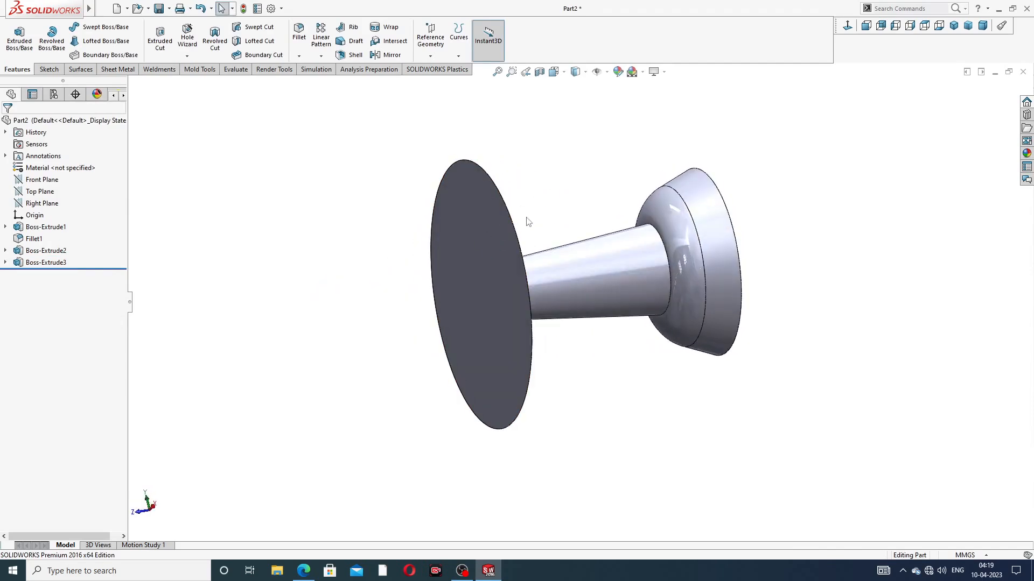
pyautogui.click(489, 232)
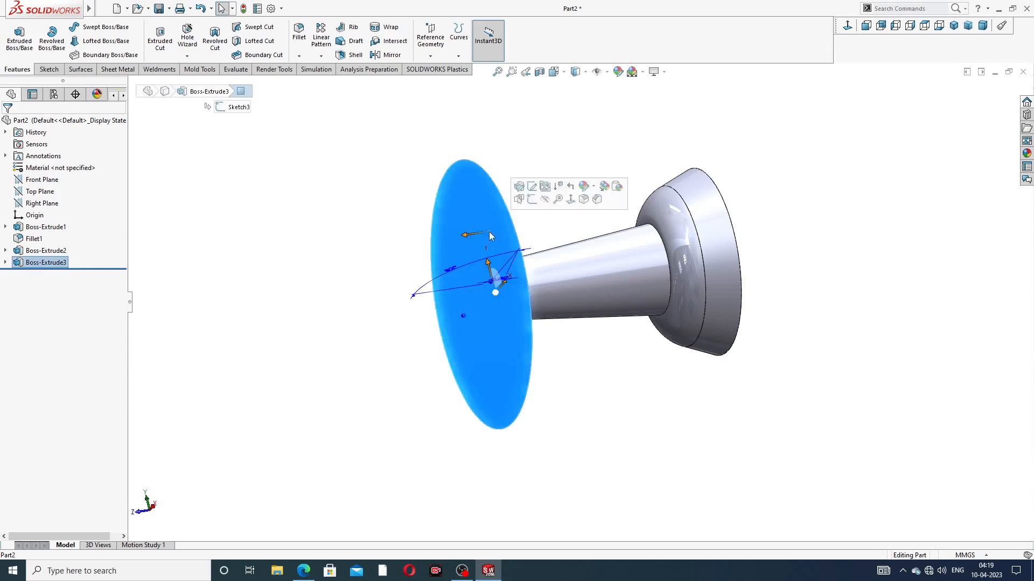
pyautogui.click(531, 200)
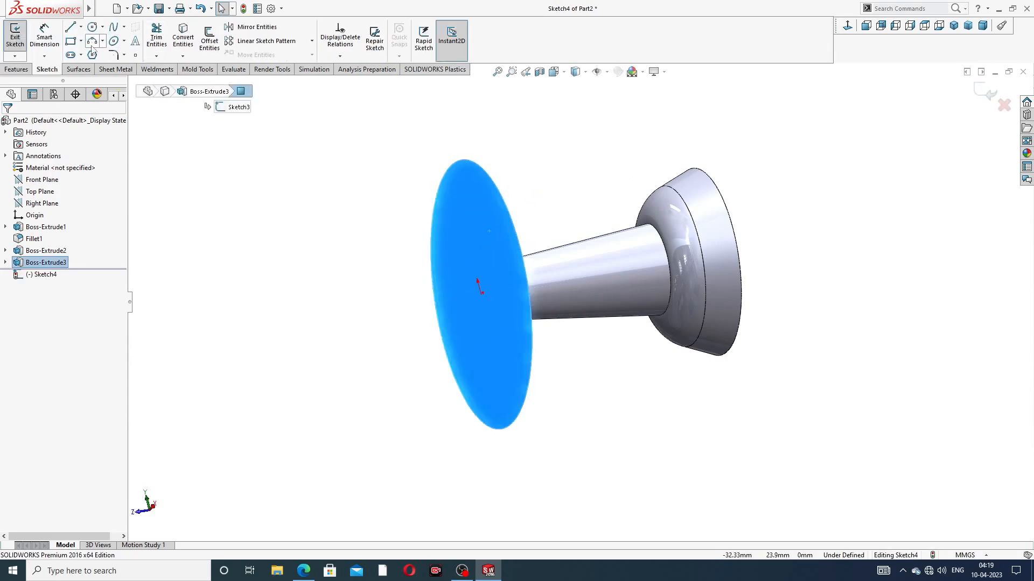
pyautogui.click(16, 70)
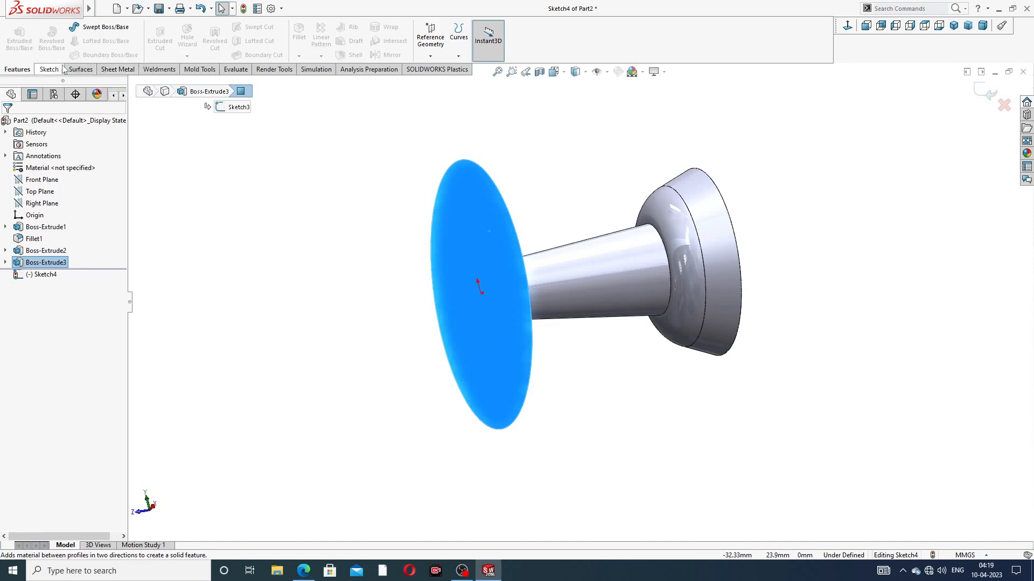
pyautogui.click(48, 70)
pyautogui.click(185, 43)
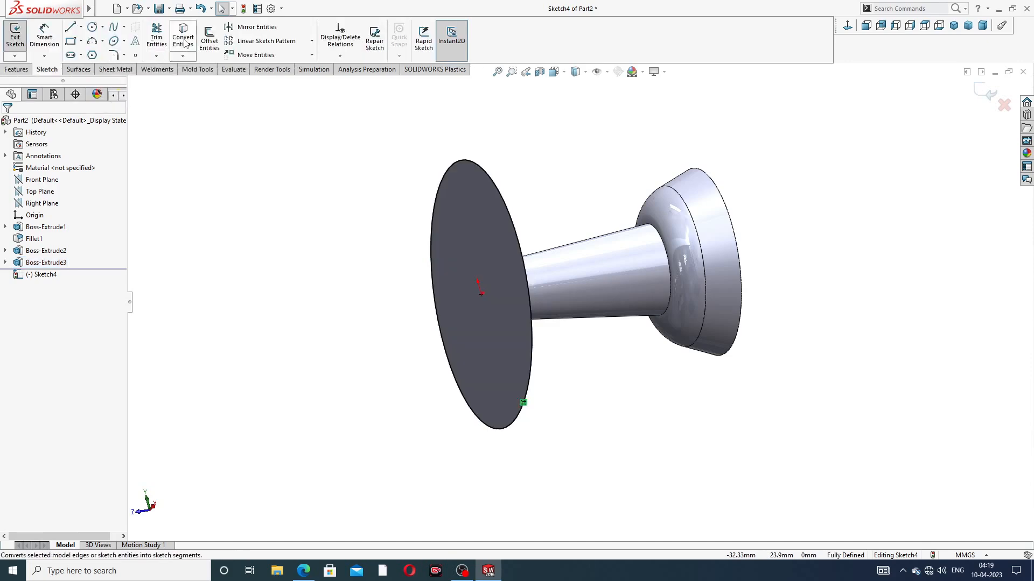
# Extrude the converted head outline outward by 0.4 mm as a blind boss without draft.
pyautogui.click(17, 73)
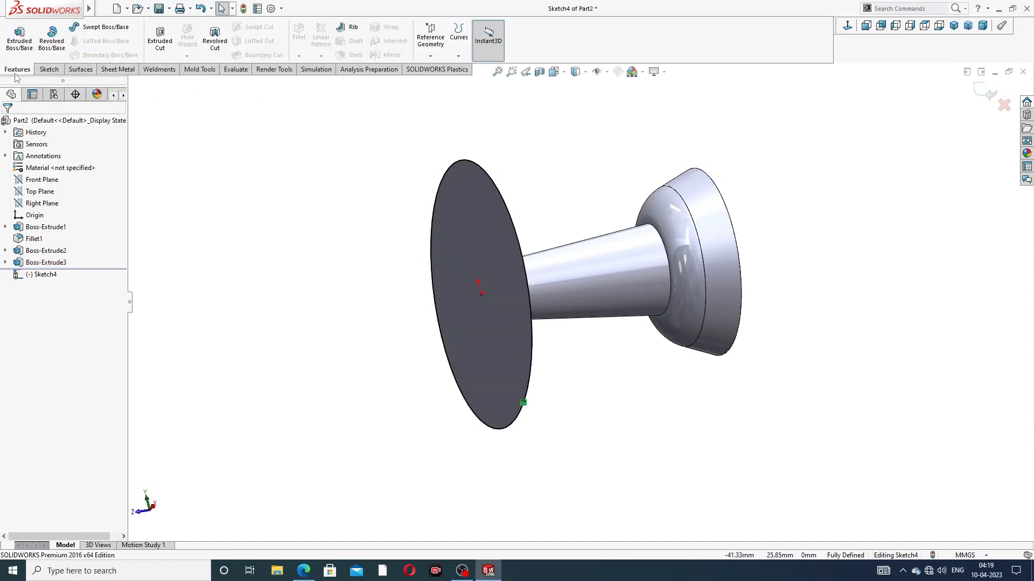
pyautogui.click(19, 38)
pyautogui.moveTo(445, 192); pyautogui.dragTo(425, 203, button='middle')
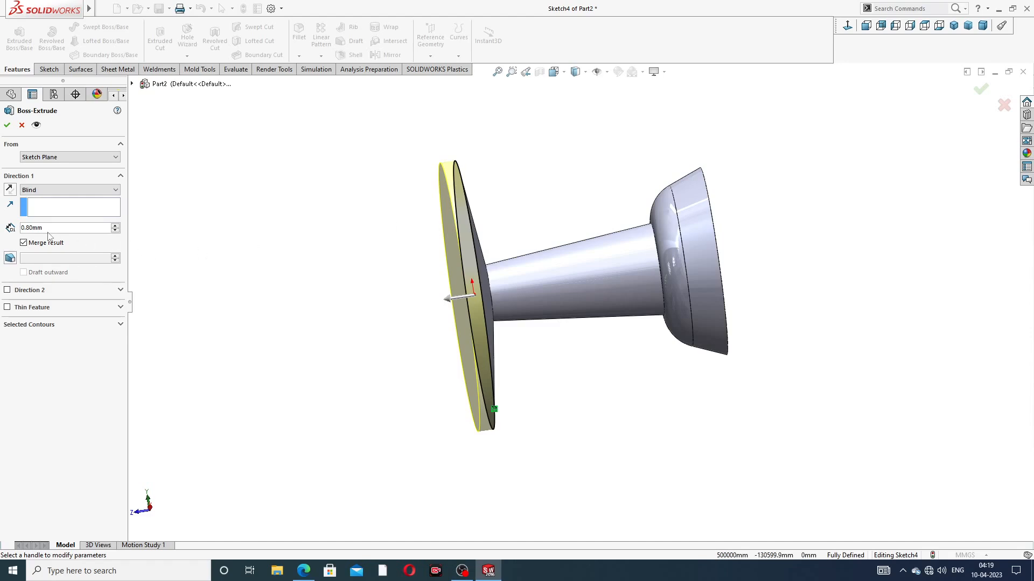
pyautogui.click(25, 228)
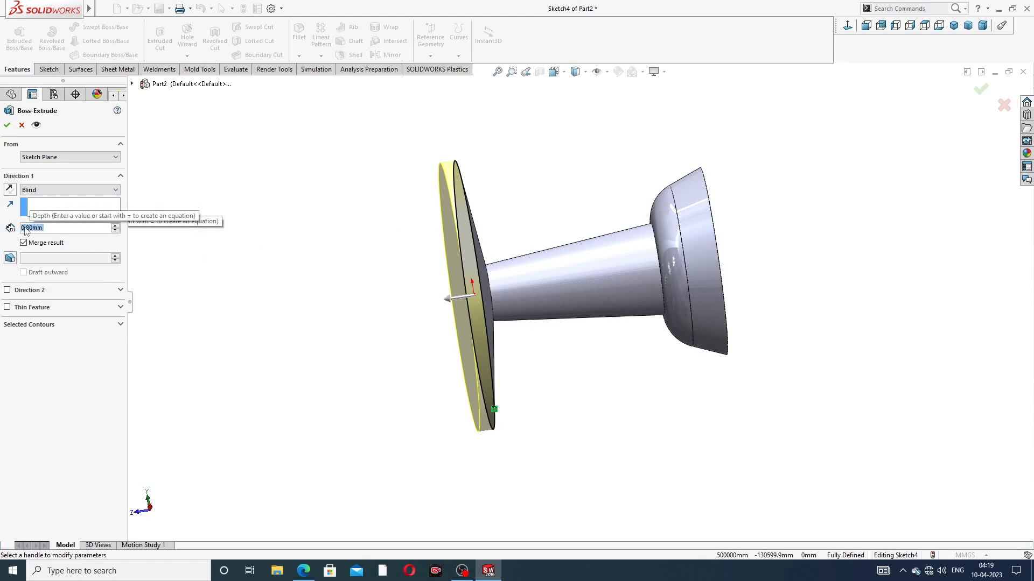
pyautogui.write('0.4')
pyautogui.press('Return')
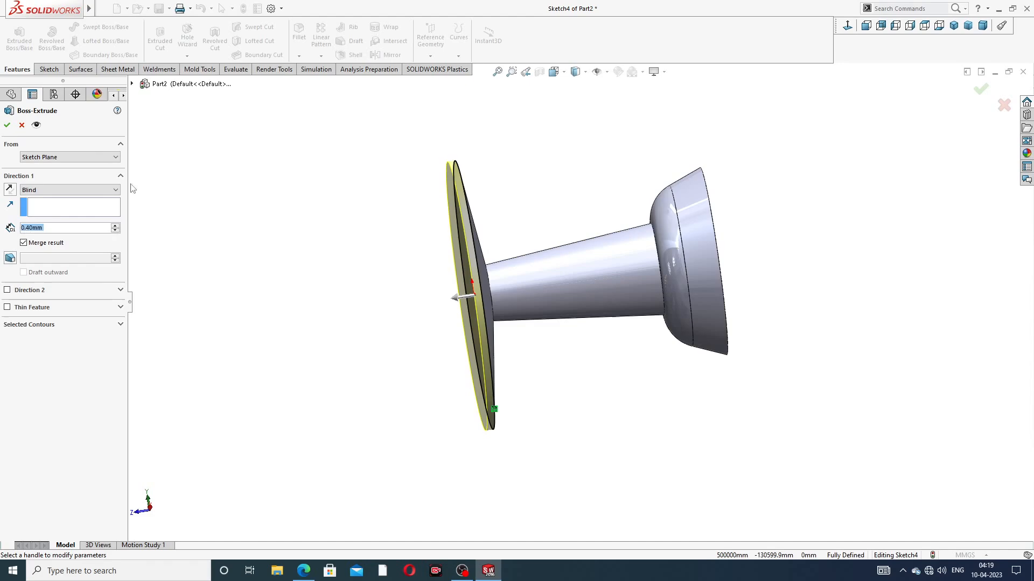
pyautogui.click(7, 125)
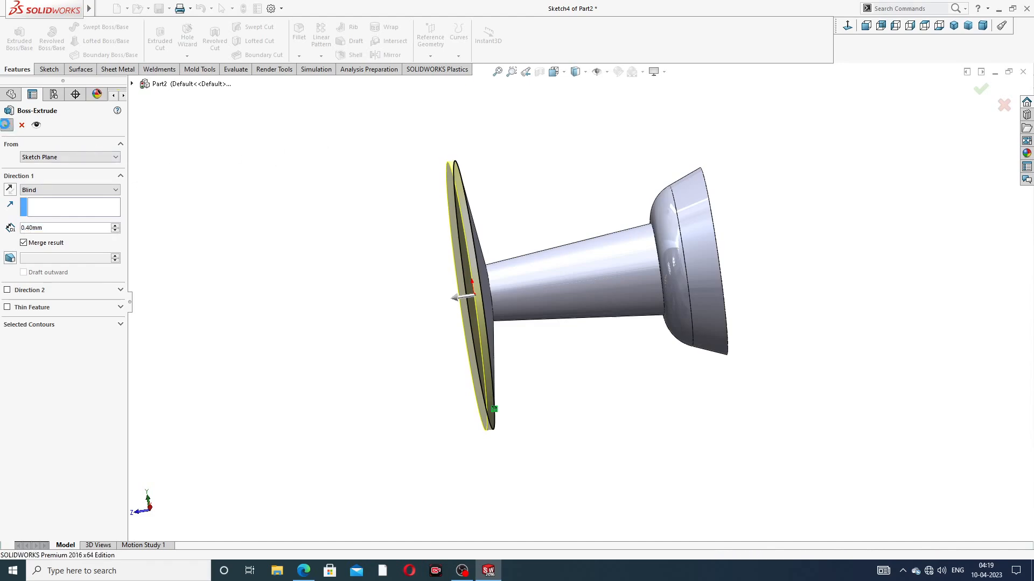
pyautogui.moveTo(527, 211); pyautogui.dragTo(487, 263, button='middle')
pyautogui.scroll(-3, 488, 264)
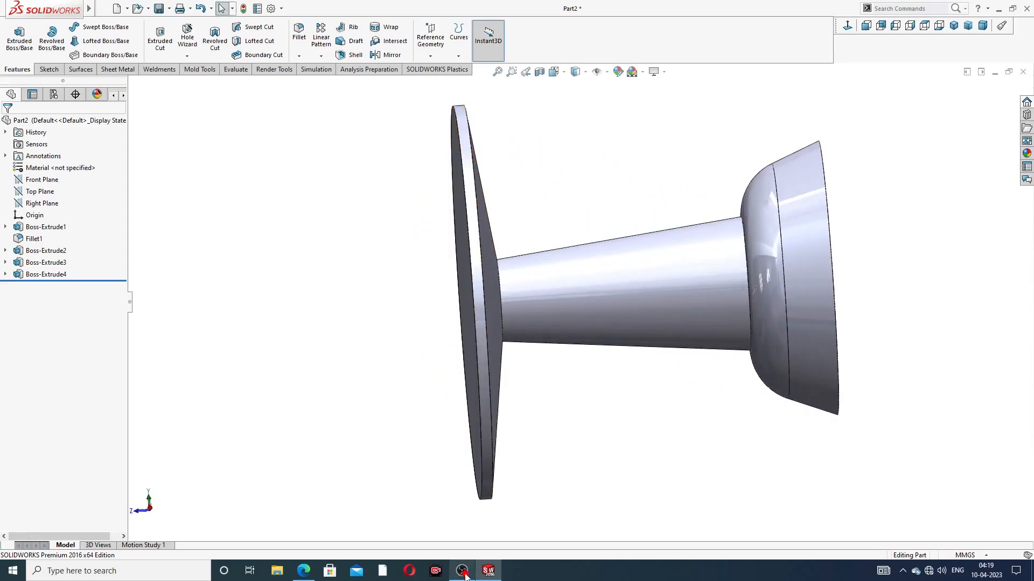
# Check the dome height in the pin drawing in Edge and return to SOLIDWORKS.
pyautogui.moveTo(490, 575)
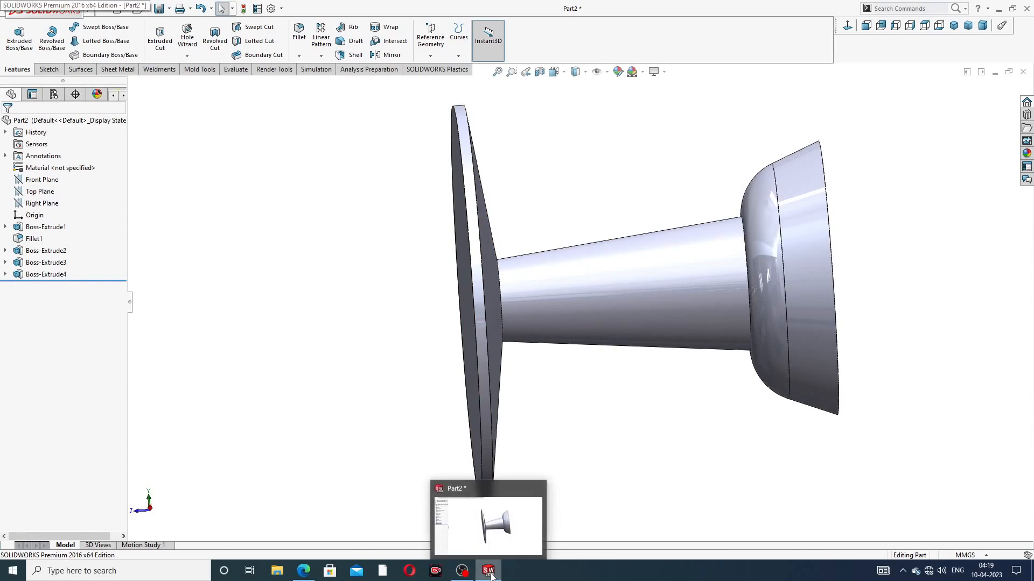
pyautogui.click(304, 519)
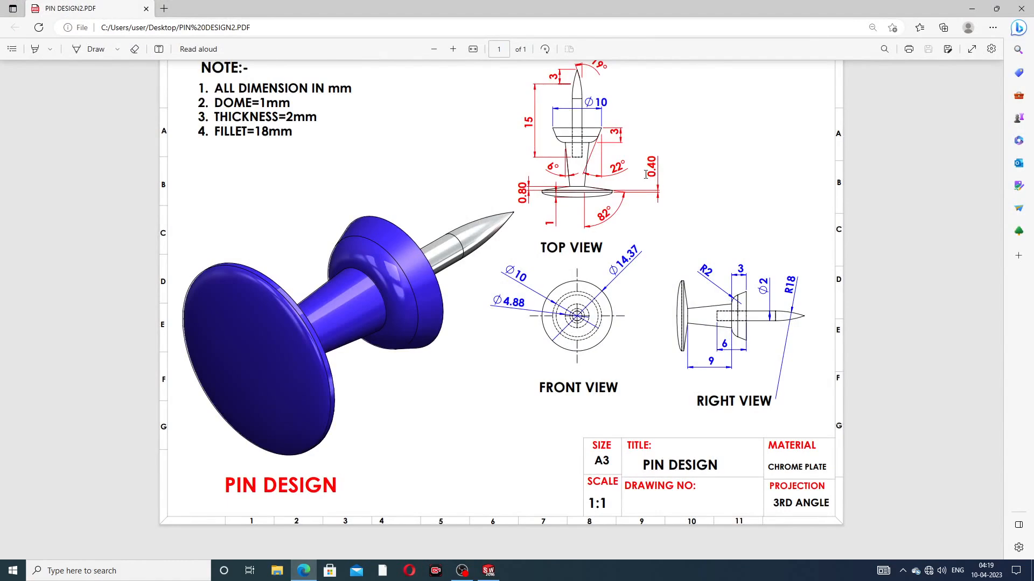
pyautogui.click(305, 573)
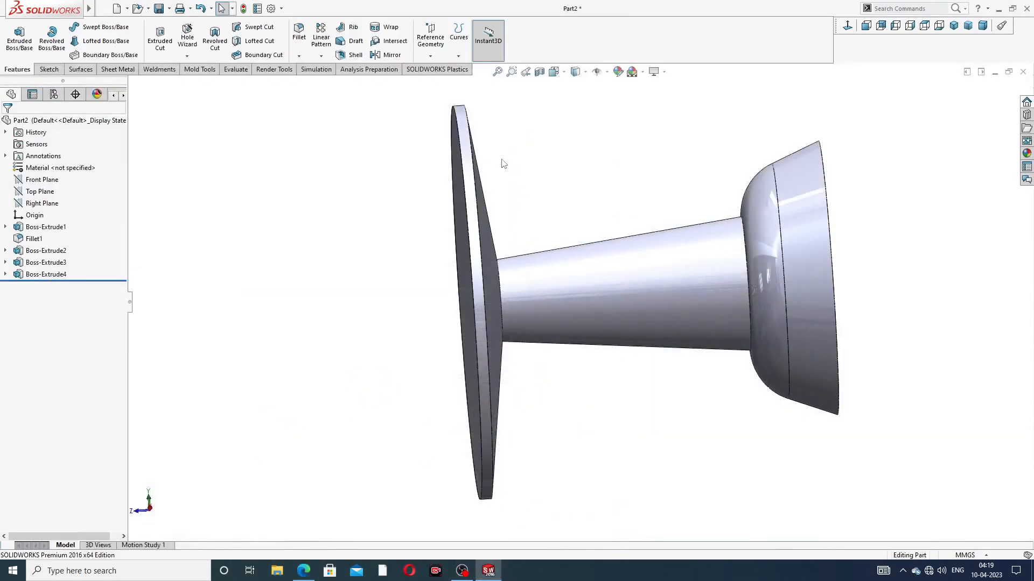
# Set up a Dome feature 1 mm high on the disc head's flat outer face.
pyautogui.scroll(2, 502, 171)
pyautogui.moveTo(527, 208)
pyautogui.mouseDown(button='middle')
pyautogui.moveTo(566, 197)
pyautogui.moveTo(536, 209)
pyautogui.mouseUp(button='middle')
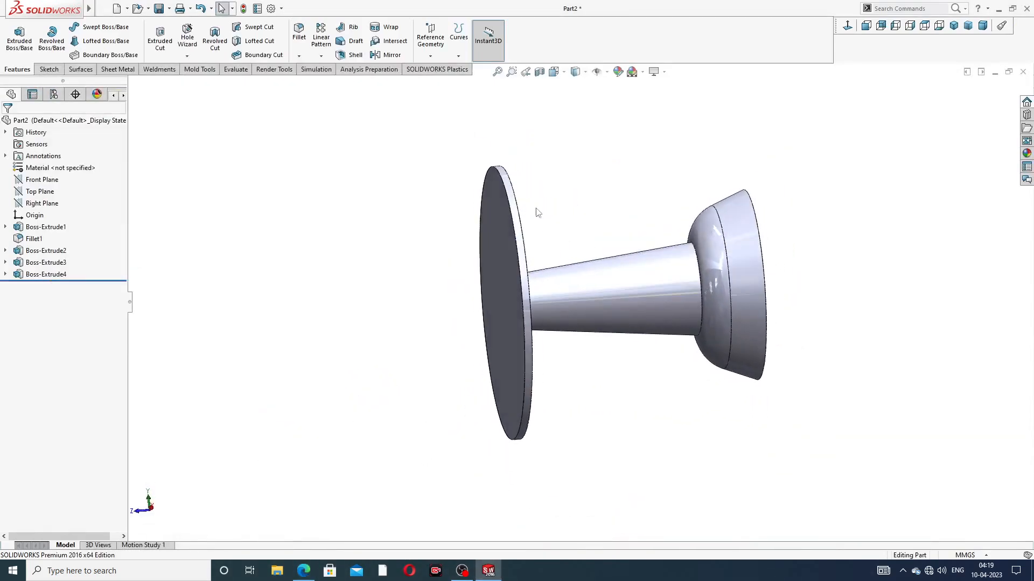
pyautogui.click(165, 8)
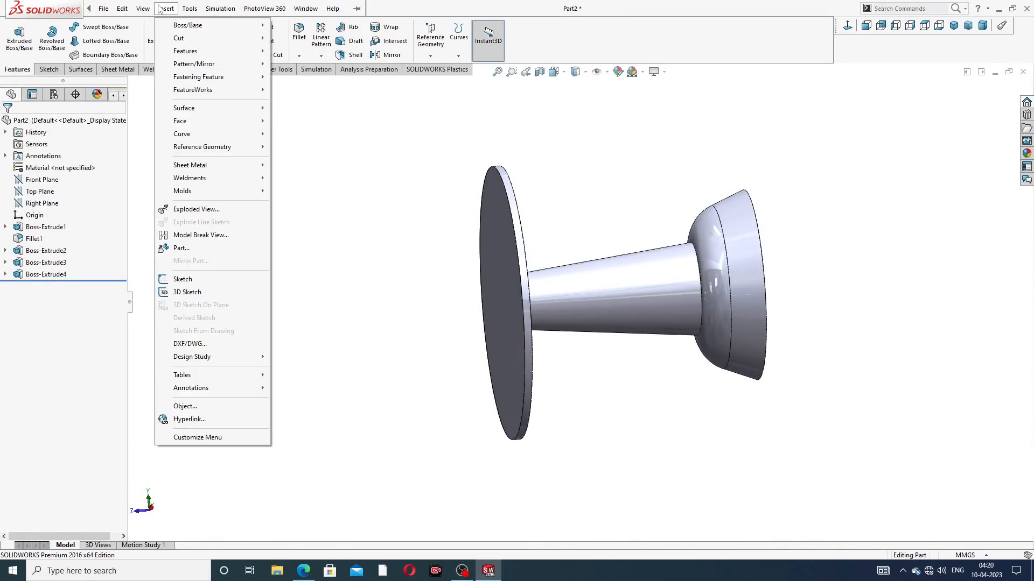
pyautogui.moveTo(195, 53)
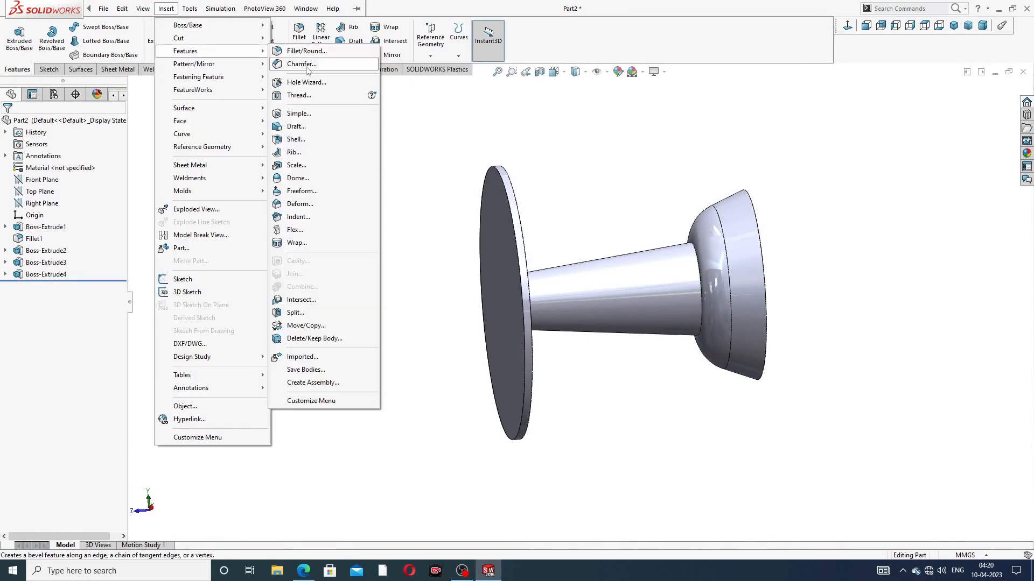
pyautogui.click(315, 178)
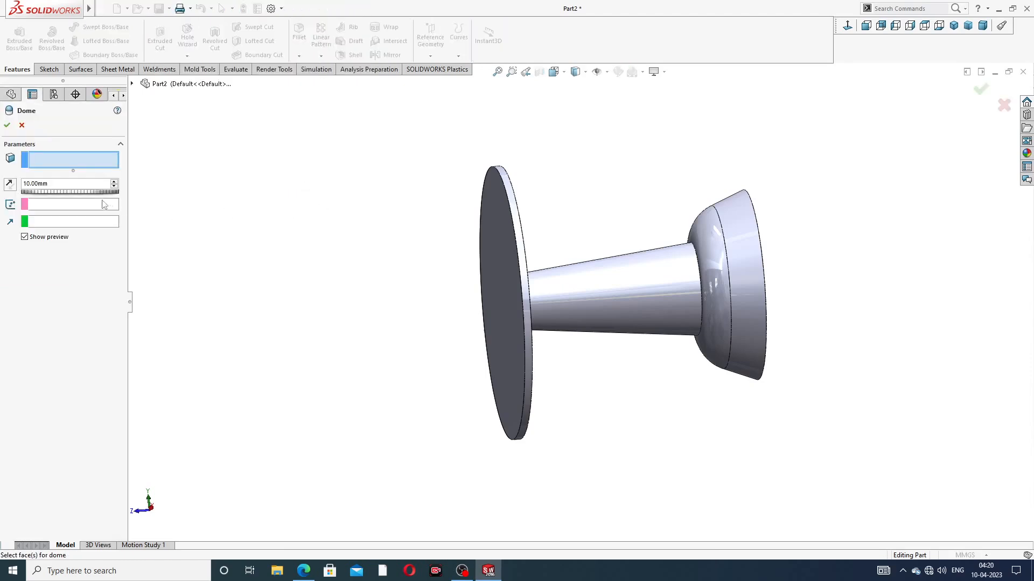
pyautogui.moveTo(49, 184); pyautogui.dragTo(10, 184)
pyautogui.write('1')
pyautogui.press('Return')
pyautogui.moveTo(434, 238); pyautogui.dragTo(447, 233, button='middle')
pyautogui.click(515, 231)
pyautogui.moveTo(574, 242); pyautogui.dragTo(551, 242, button='middle')
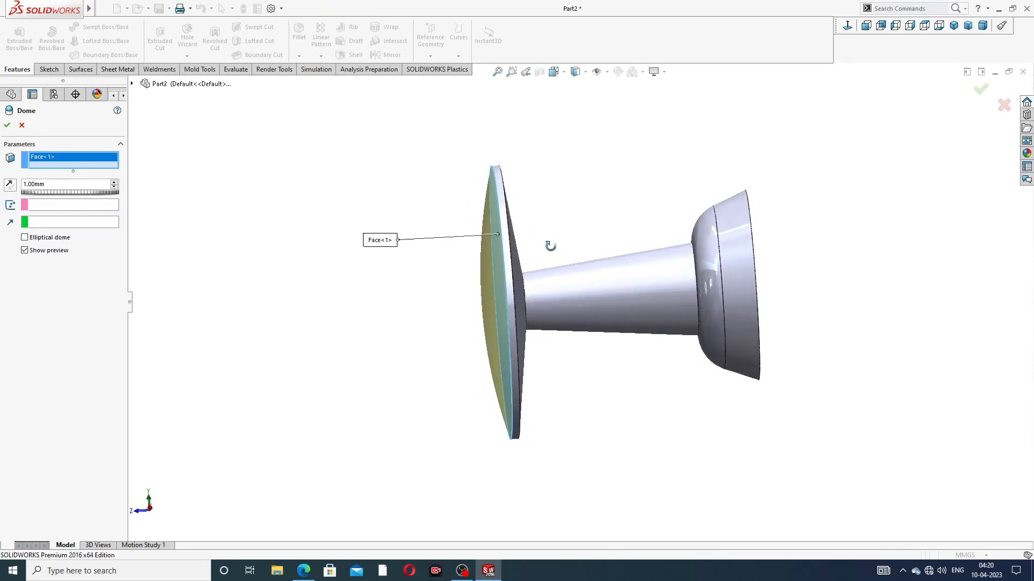
# Make the head's dome elliptical and finish the feature.
pyautogui.click(52, 238)
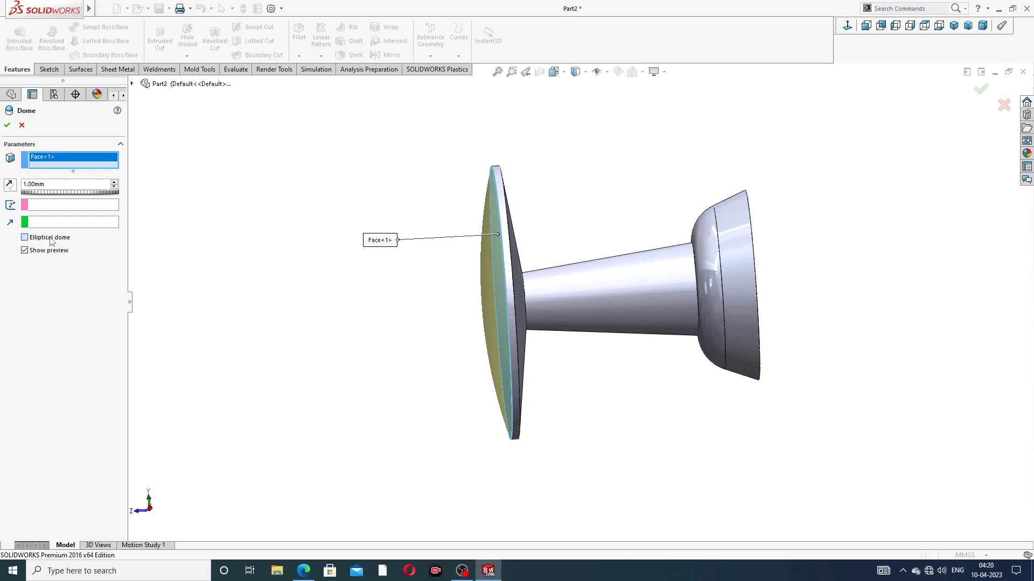
pyautogui.scroll(-3, 512, 256)
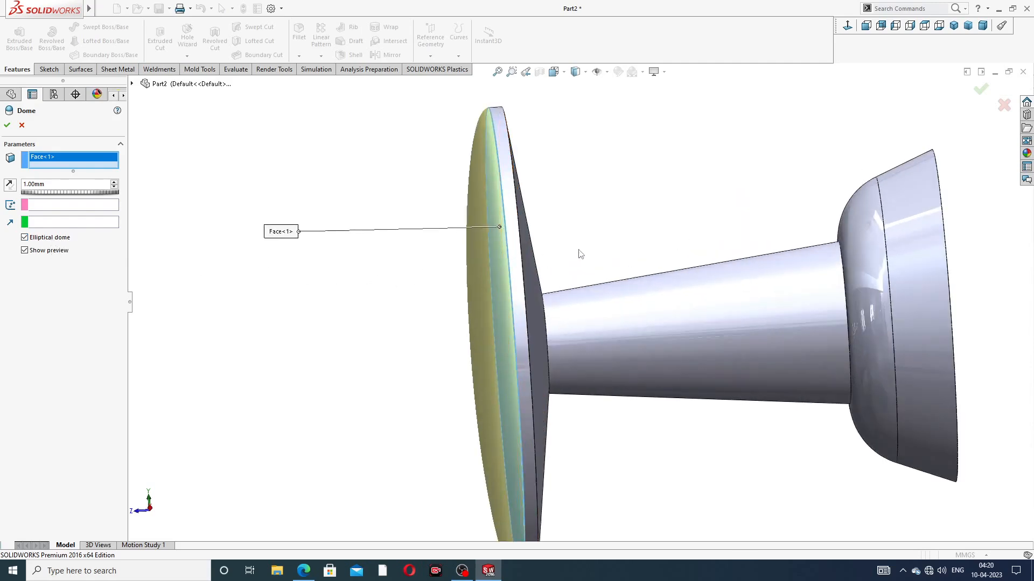
pyautogui.scroll(2, 580, 251)
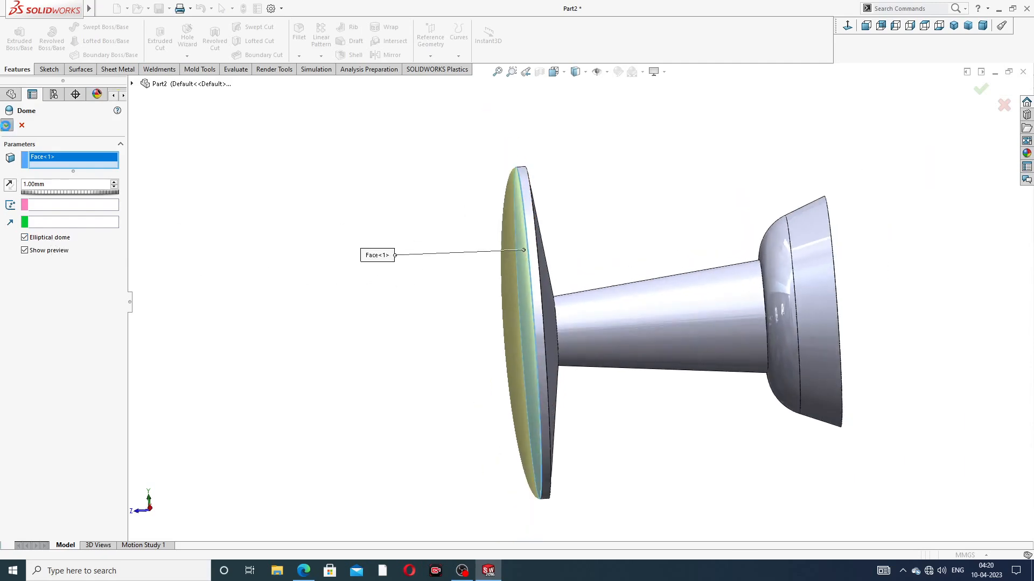
pyautogui.click(7, 125)
pyautogui.scroll(3, 639, 235)
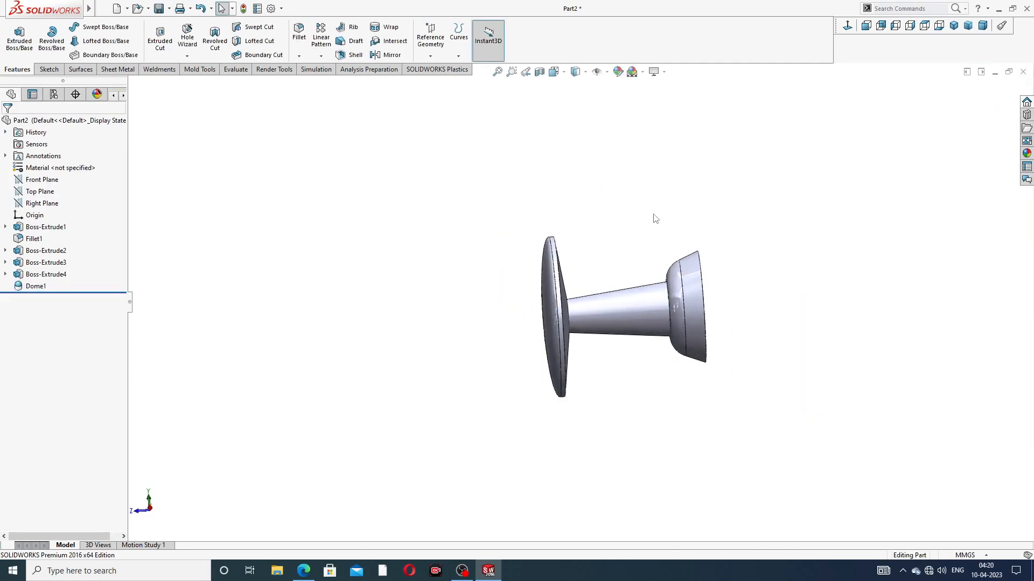
pyautogui.moveTo(632, 313); pyautogui.dragTo(618, 335, button='middle')
pyautogui.scroll(-2, 617, 335)
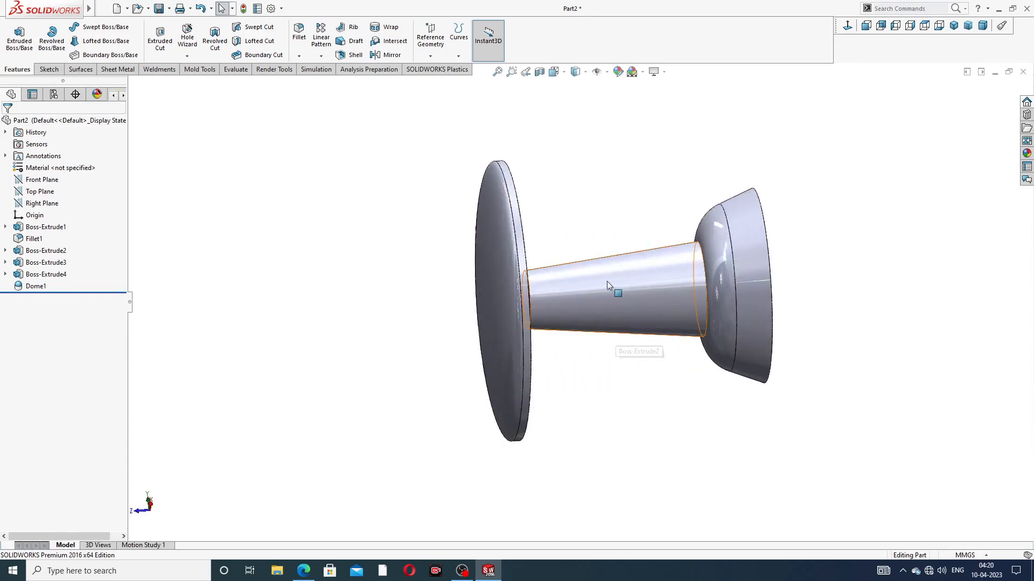
pyautogui.moveTo(661, 269)
pyautogui.mouseDown(button='middle')
pyautogui.moveTo(629, 281)
pyautogui.moveTo(669, 286)
pyautogui.moveTo(630, 278)
pyautogui.moveTo(651, 269)
pyautogui.mouseUp(button='middle')
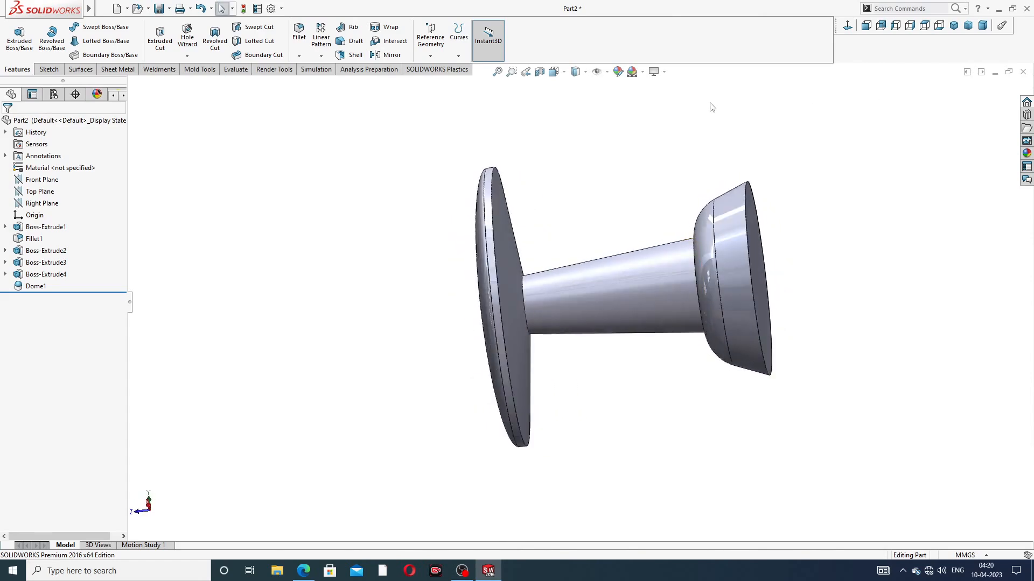
# Color the whole part blue from the standard swatches, slightly raise its green component, and apply the appearance.
pyautogui.click(618, 71)
pyautogui.click(72, 348)
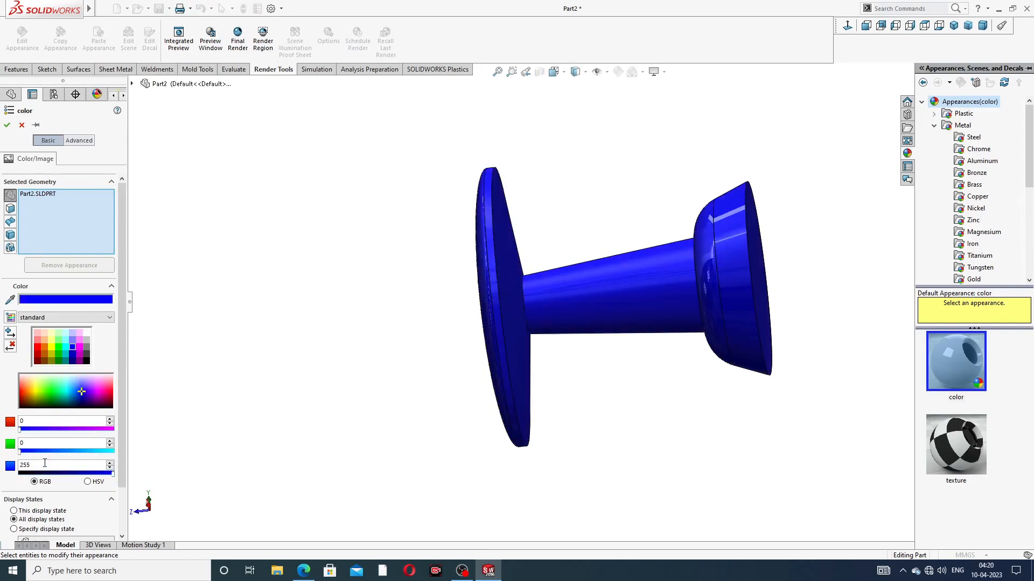
pyautogui.click(31, 451)
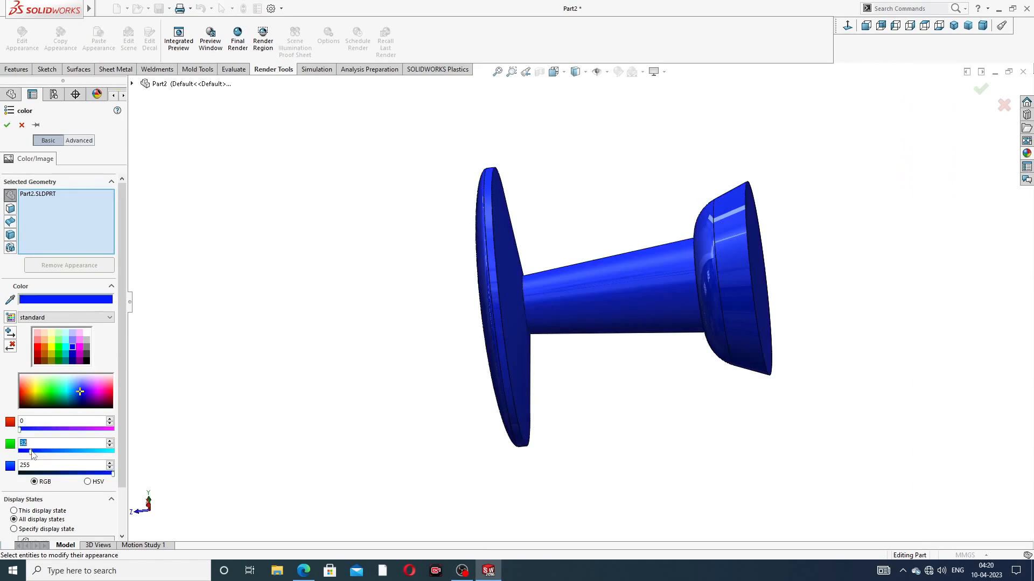
pyautogui.click(7, 125)
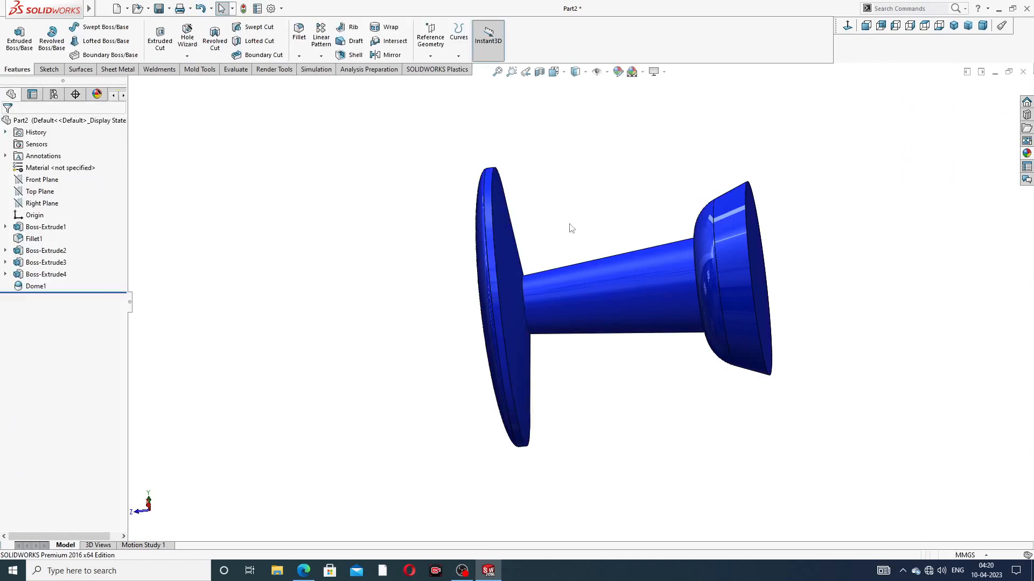
pyautogui.moveTo(593, 224); pyautogui.dragTo(606, 255, button='middle')
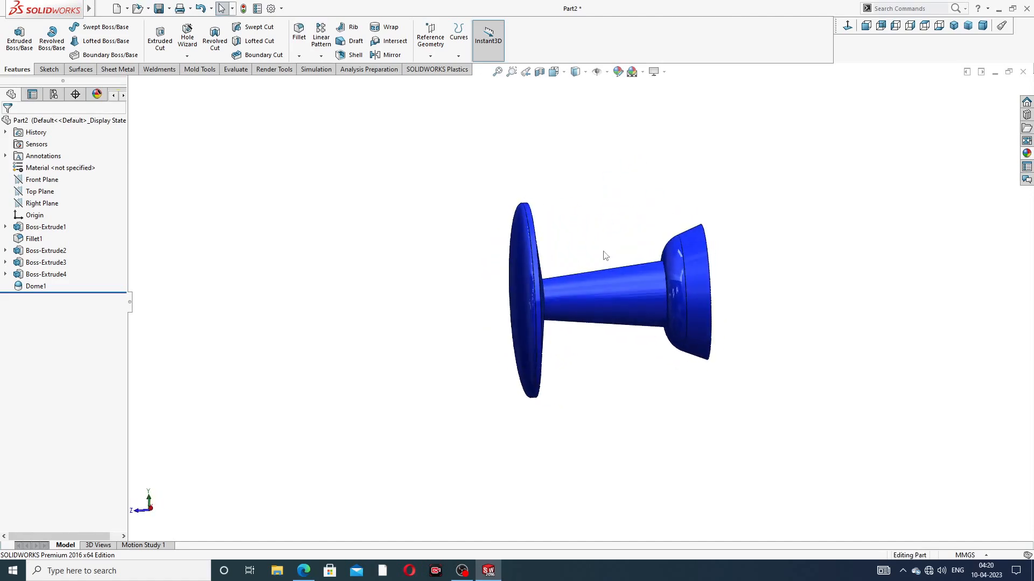
# Check the pin drawing in Edge, then start a sketch in SOLIDWORKS on the 10 mm collar's flat end face, viewed head-on.
pyautogui.click(303, 571)
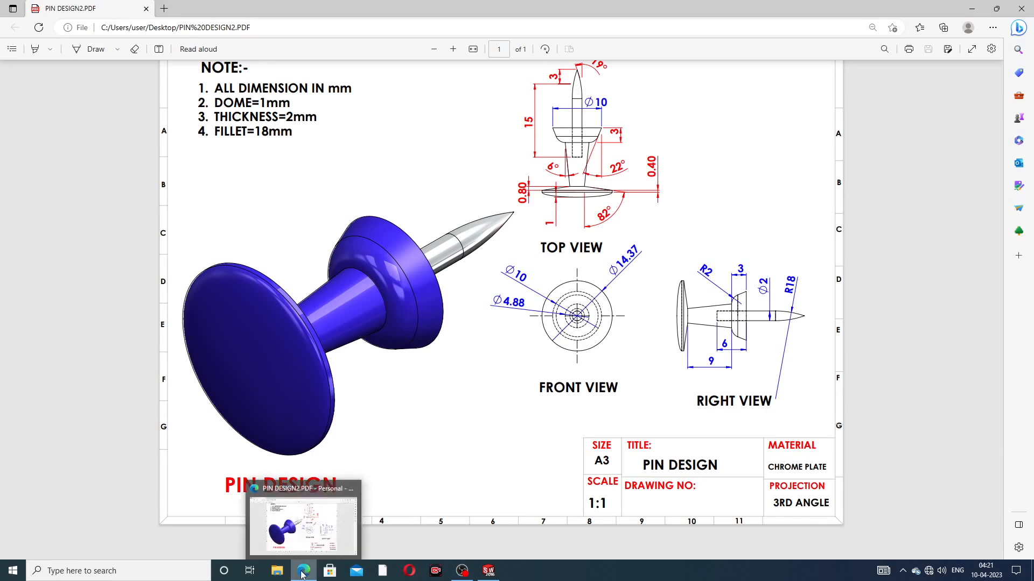
pyautogui.click(489, 571)
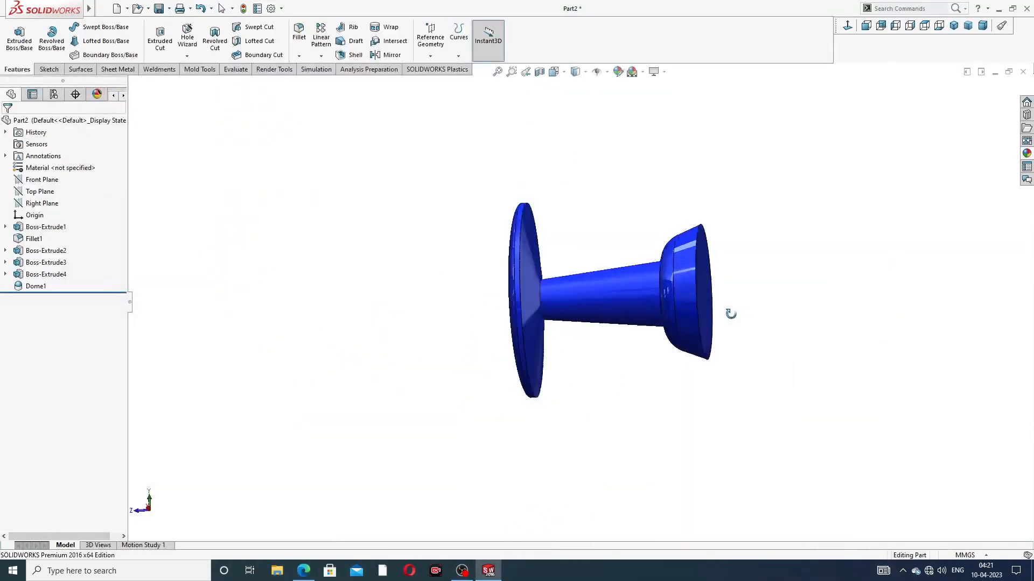
pyautogui.moveTo(740, 313); pyautogui.dragTo(699, 305, button='middle')
pyautogui.click(699, 281)
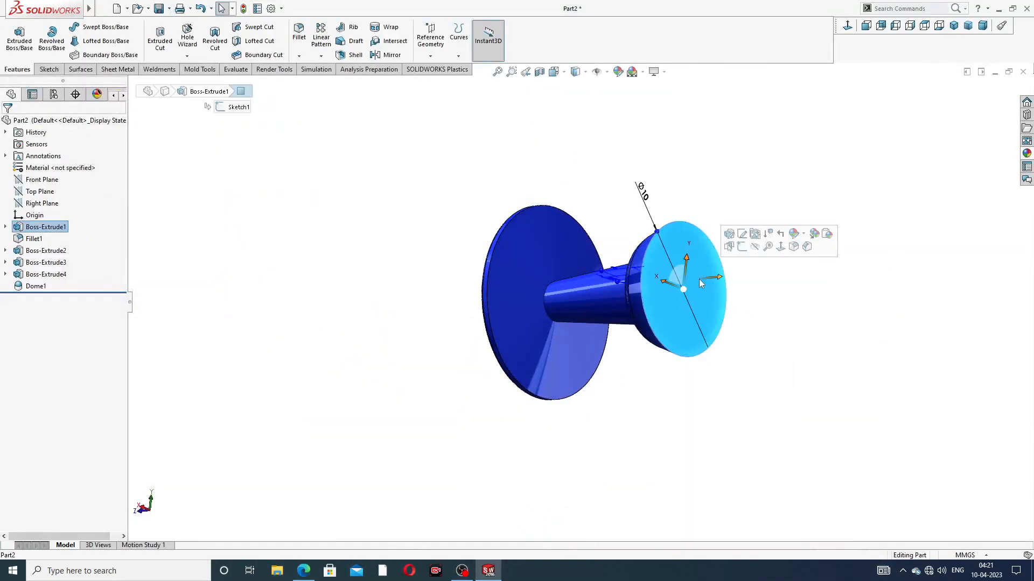
pyautogui.click(742, 247)
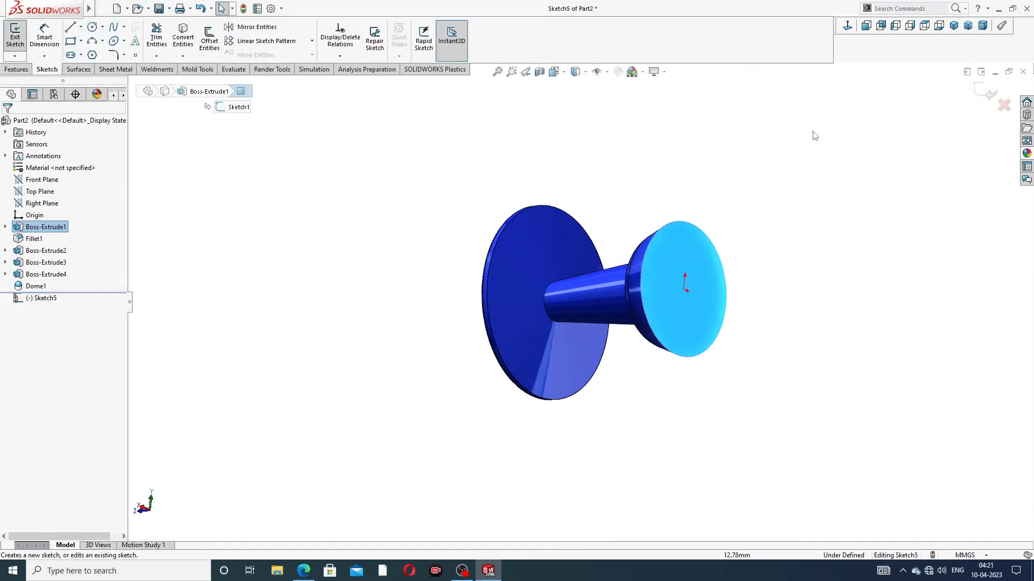
pyautogui.click(849, 27)
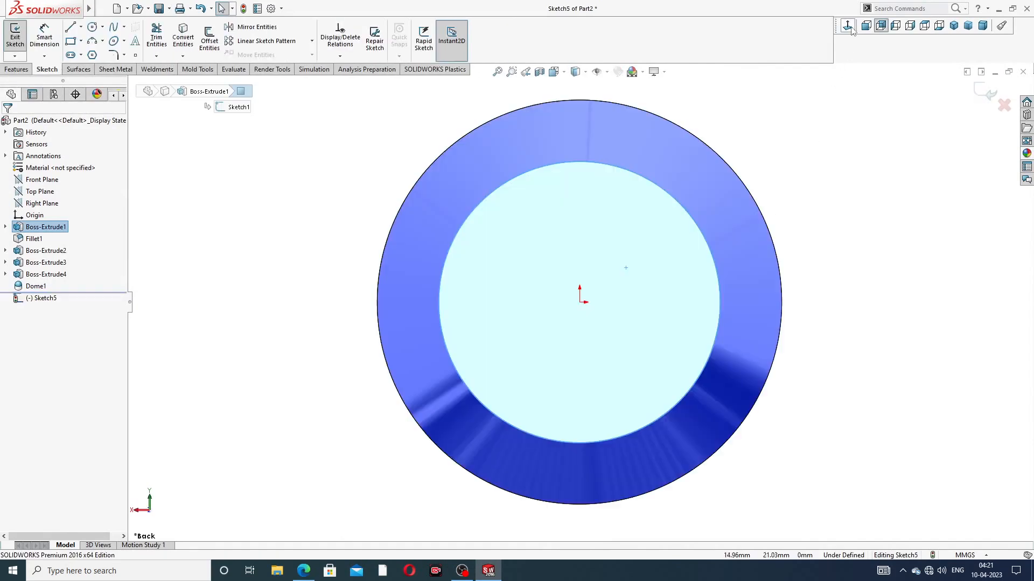
# Sketch a circle about 4.2 mm in diameter centred on the origin of the collar's end face.
pyautogui.click(92, 26)
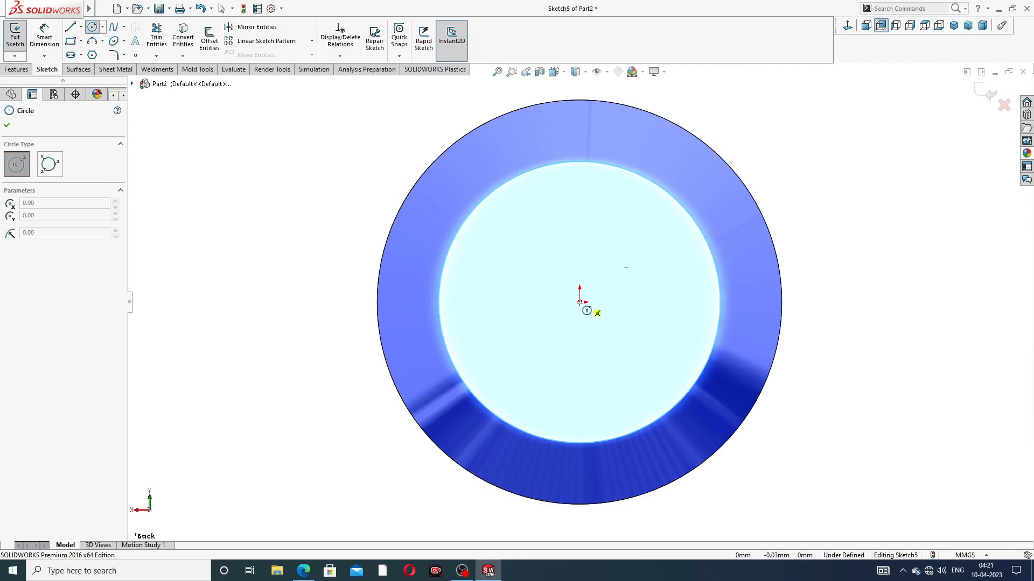
pyautogui.click(579, 302)
pyautogui.click(605, 248)
pyautogui.rightClick(765, 166)
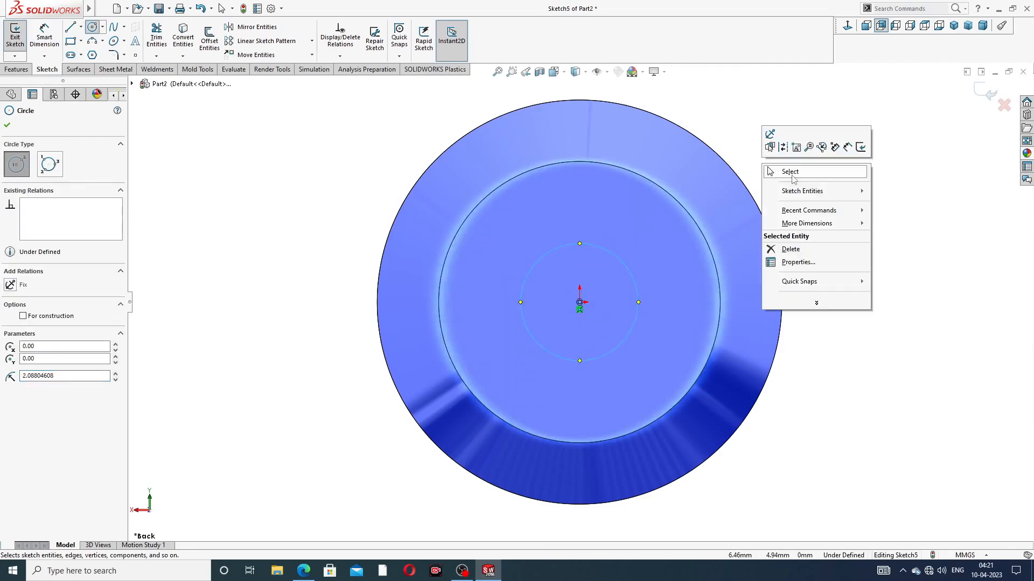
pyautogui.click(787, 168)
# Dimension the circle's diameter to 2 mm.
pyautogui.click(44, 35)
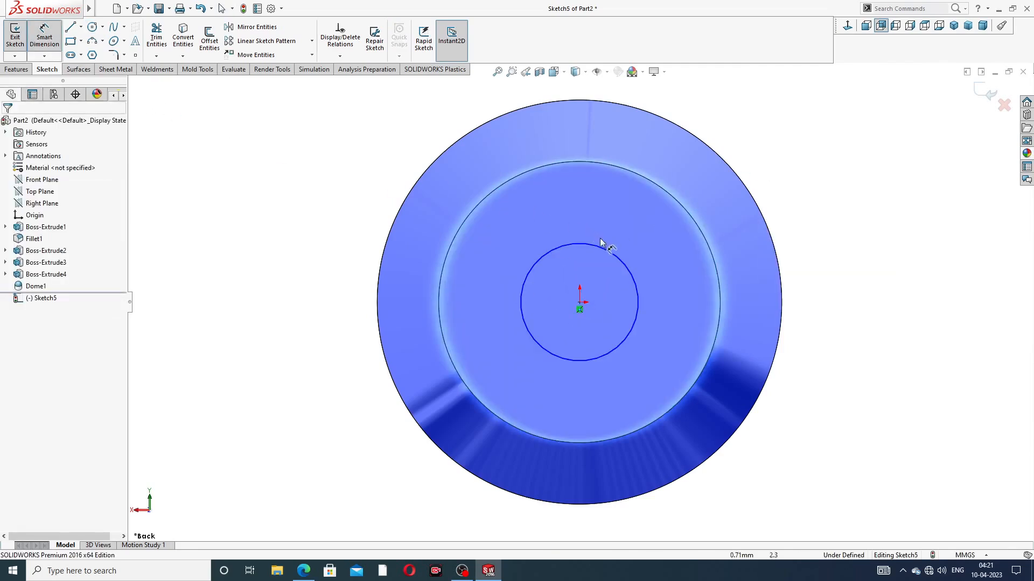
pyautogui.click(605, 250)
pyautogui.click(778, 183)
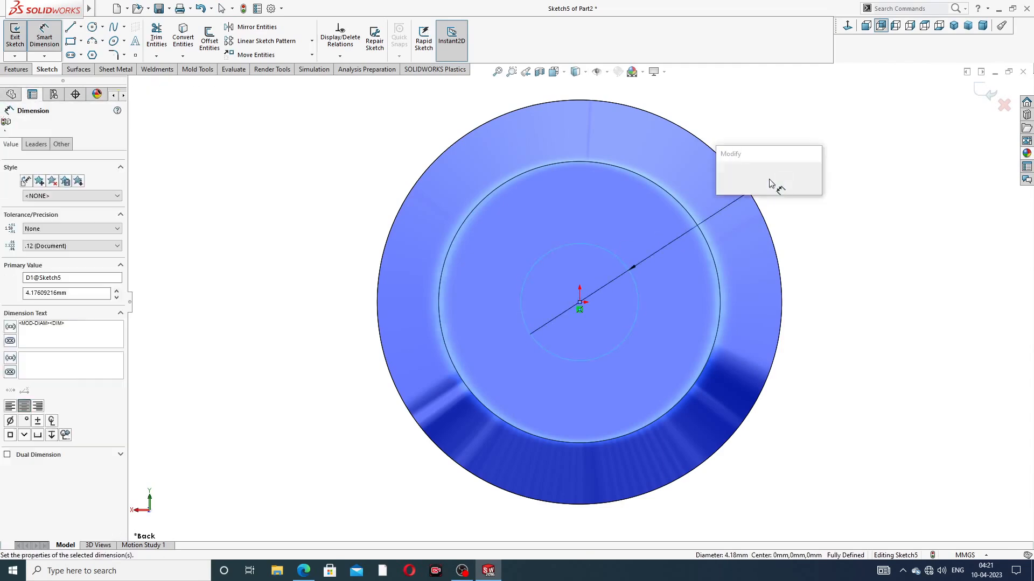
pyautogui.write('2')
pyautogui.press('Return')
pyautogui.rightClick(814, 152)
pyautogui.click(837, 161)
# Cut the circle 6 mm deep into the pin body as a blind extruded cut.
pyautogui.click(17, 68)
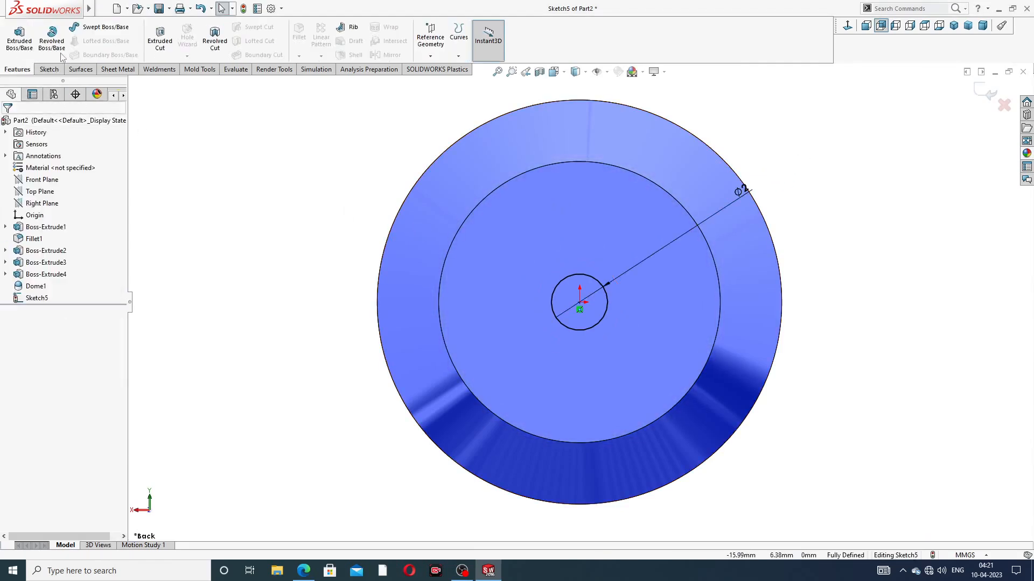
pyautogui.click(148, 40)
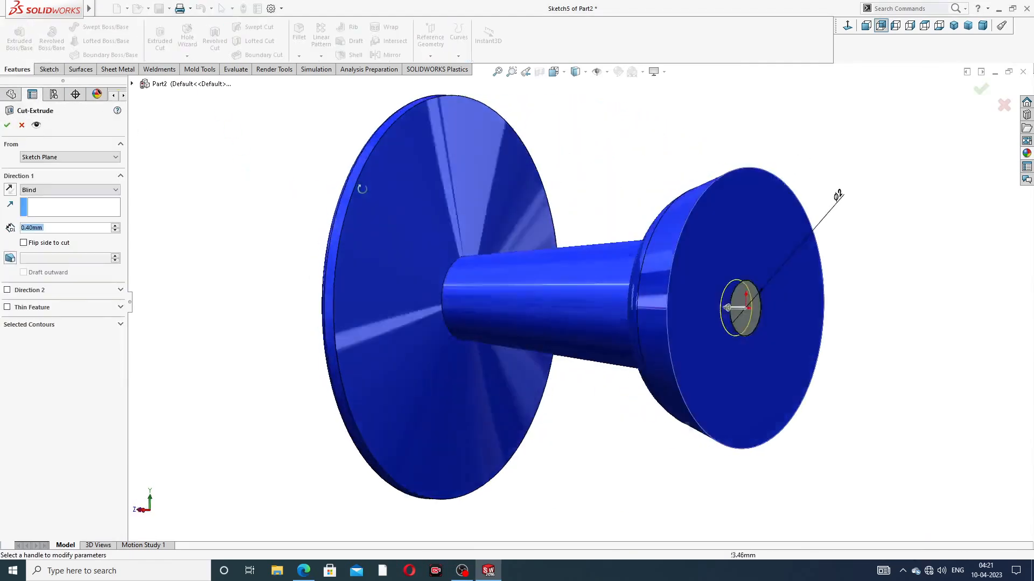
pyautogui.moveTo(58, 231); pyautogui.dragTo(26, 228)
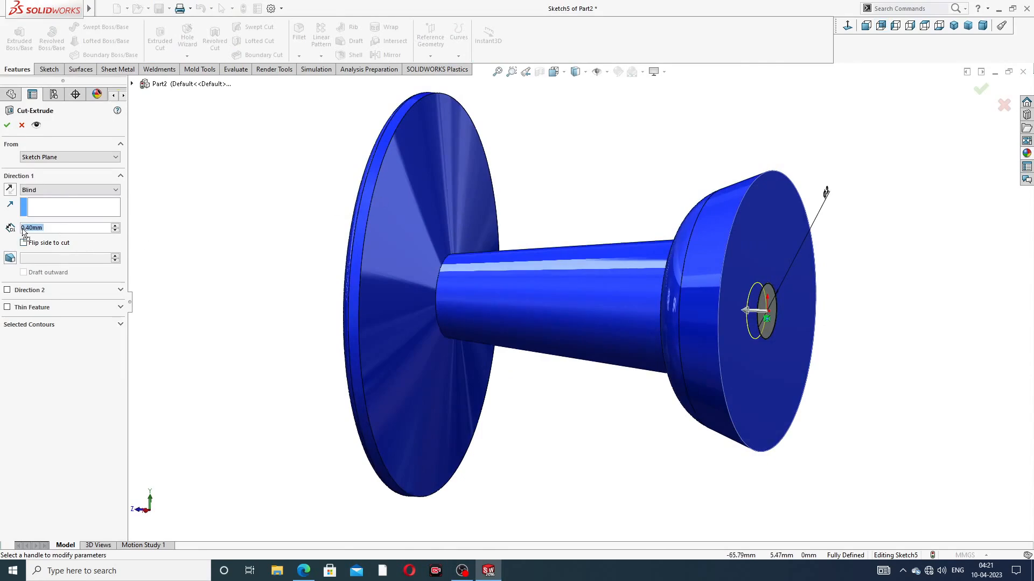
pyautogui.write('6')
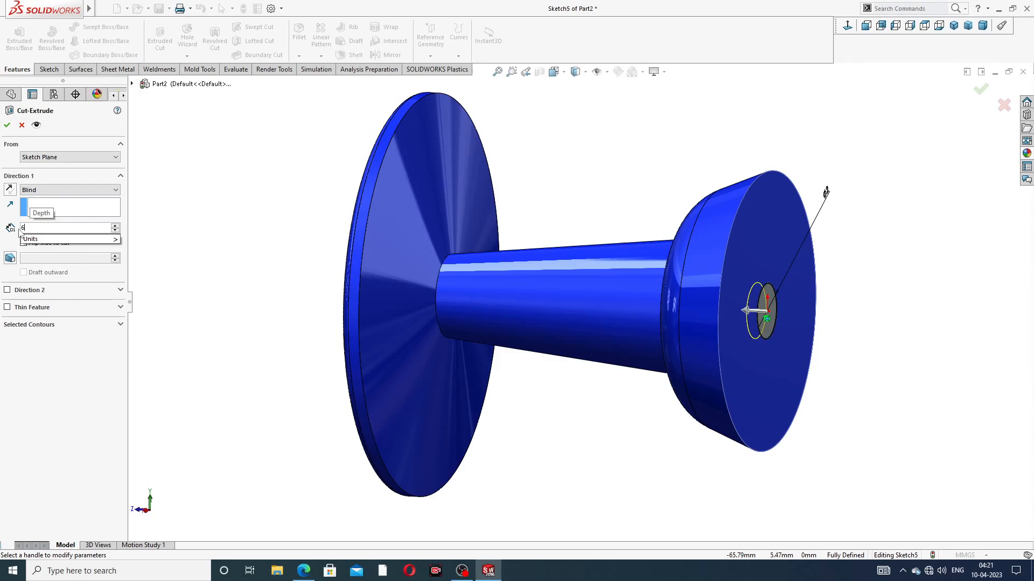
pyautogui.press('Return')
pyautogui.click(7, 125)
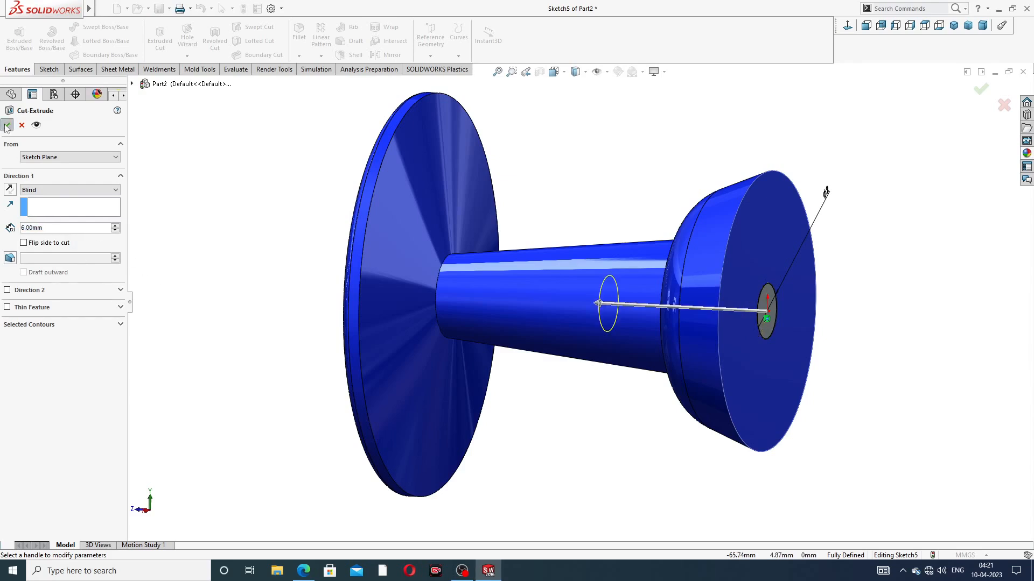
# Start a sketch on the flat bottom face of the hole and view it head-on.
pyautogui.moveTo(591, 177); pyautogui.dragTo(563, 257, button='middle')
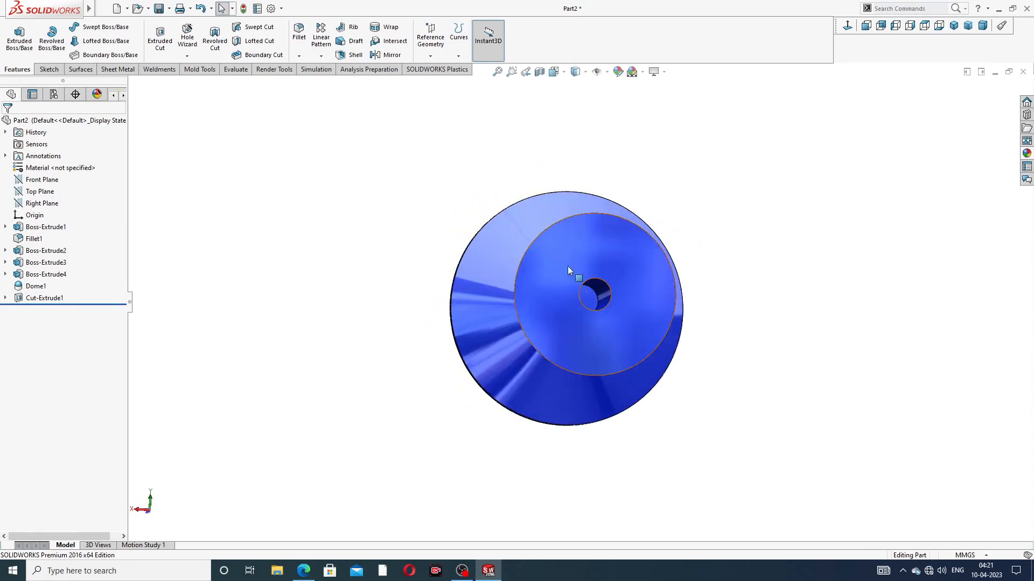
pyautogui.scroll(-4, 580, 315)
pyautogui.click(605, 272)
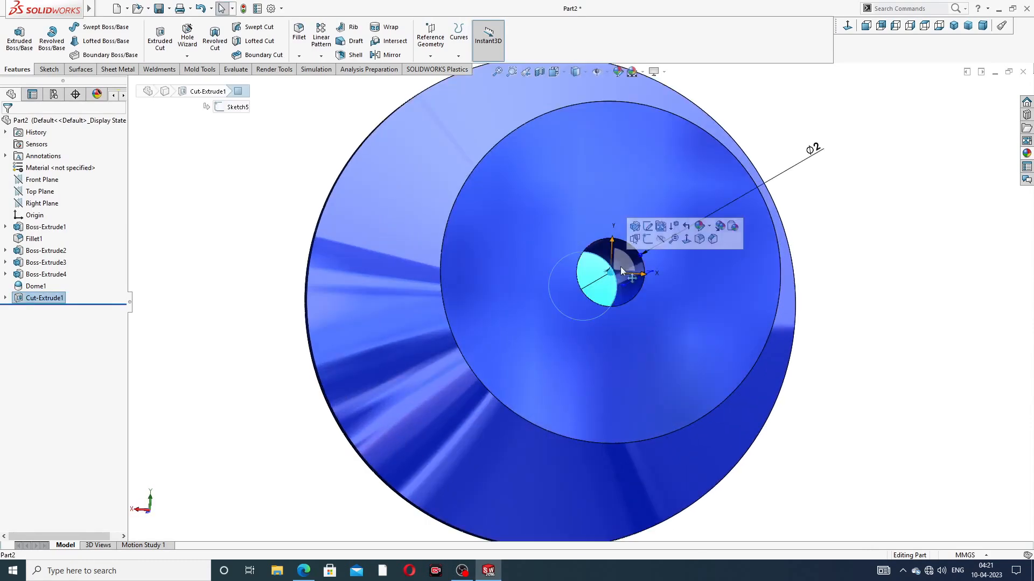
pyautogui.click(648, 237)
pyautogui.click(846, 26)
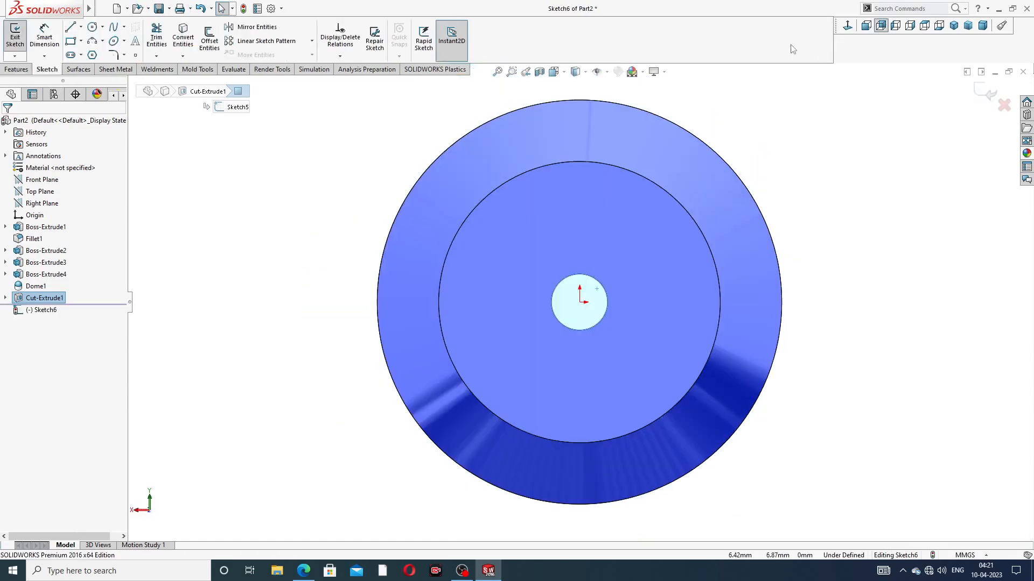
# Convert the edge of the hole's bottom face into the sketch and extrude it 15 mm outward as a separate, unmerged body.
pyautogui.click(191, 49)
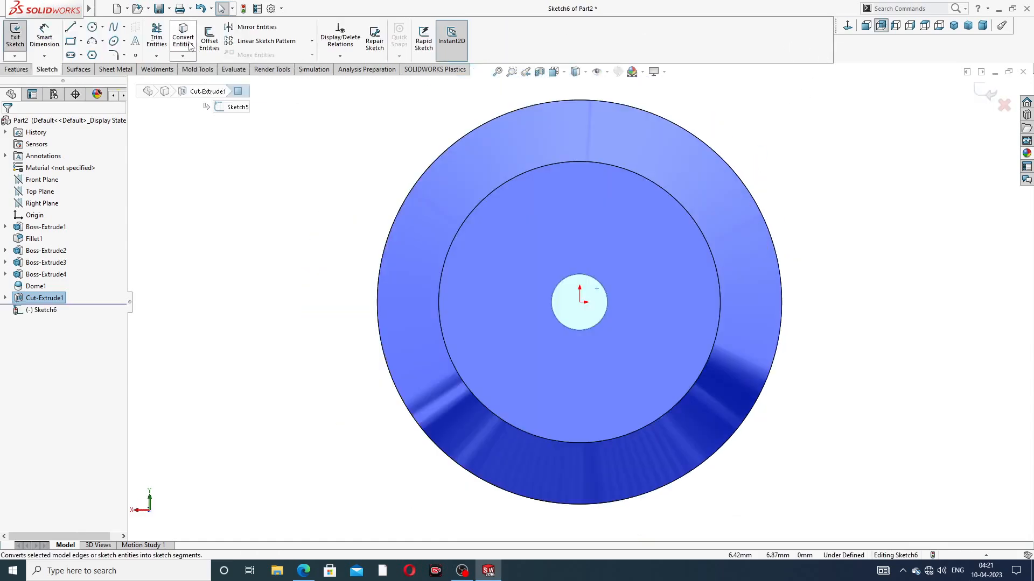
pyautogui.moveTo(339, 192); pyautogui.dragTo(406, 185, button='middle')
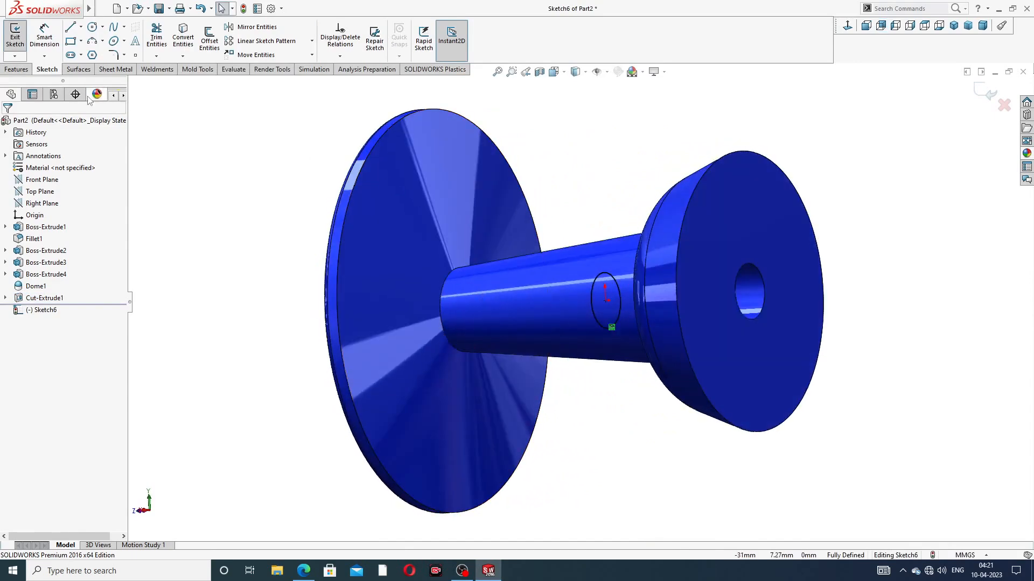
pyautogui.click(16, 69)
pyautogui.click(21, 48)
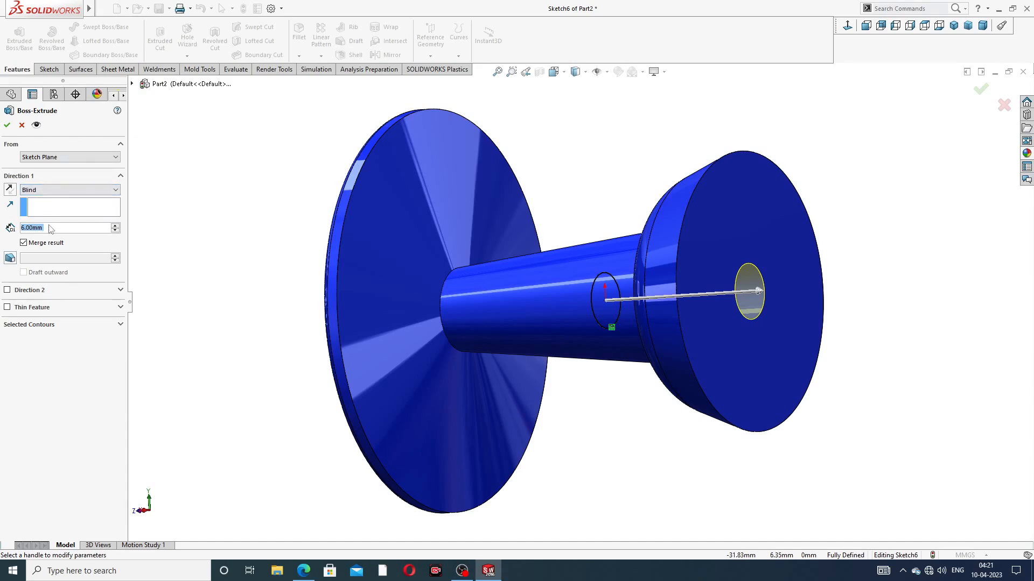
pyautogui.write('15')
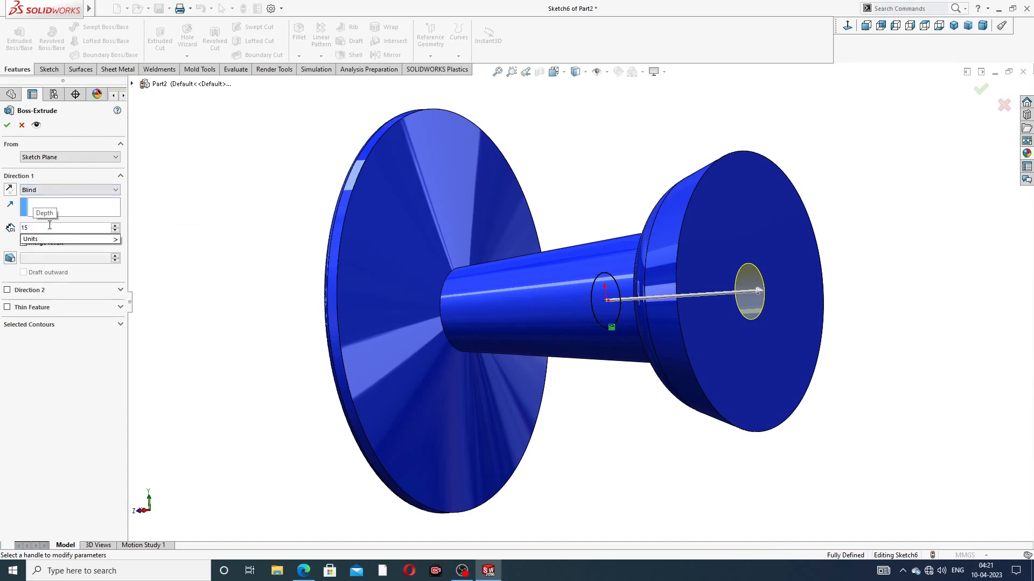
pyautogui.press('Return')
pyautogui.scroll(3, 669, 260)
pyautogui.moveTo(670, 260); pyautogui.dragTo(716, 266, button='middle')
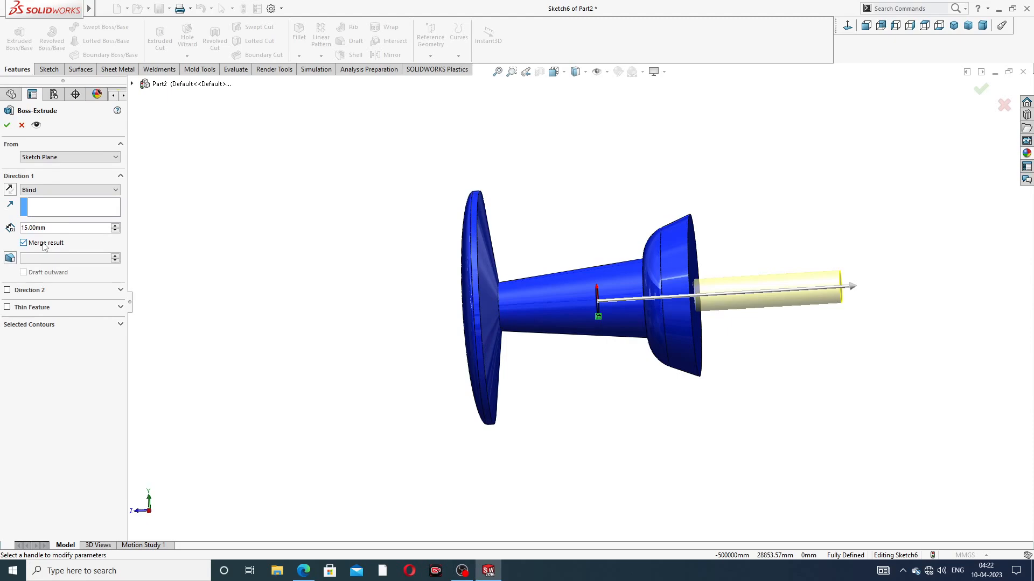
pyautogui.click(7, 124)
pyautogui.moveTo(736, 201); pyautogui.dragTo(727, 224, button='middle')
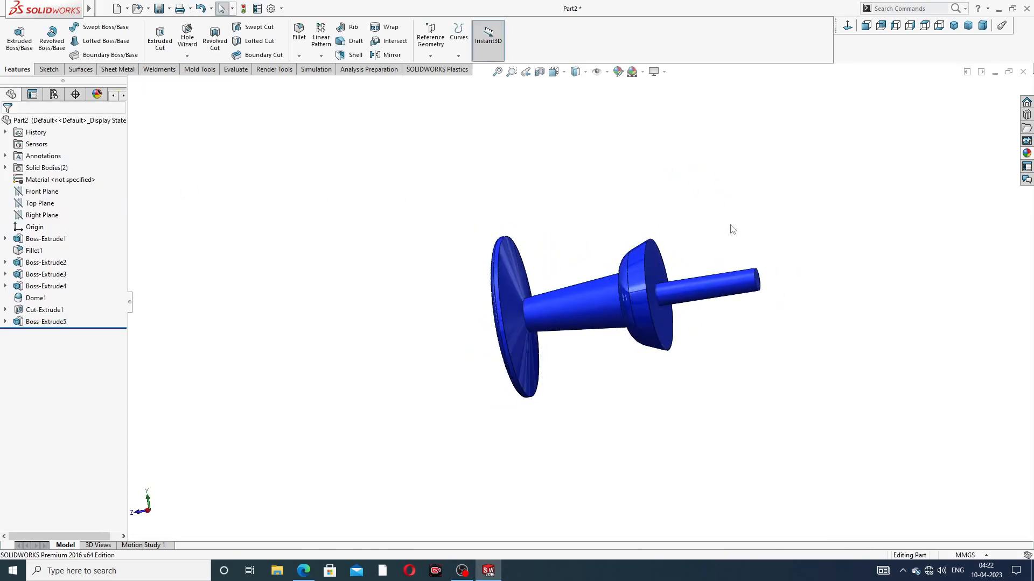
# Apply the chromium plate metal appearance to the 15 mm needle extrusion.
pyautogui.scroll(-2, 729, 302)
pyautogui.scroll(-2, 724, 307)
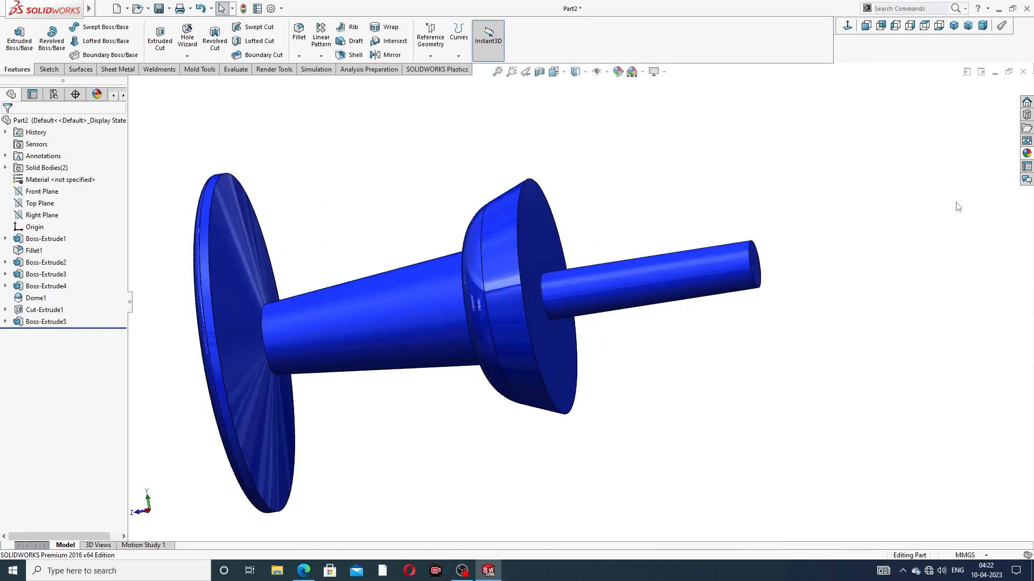
pyautogui.click(48, 323)
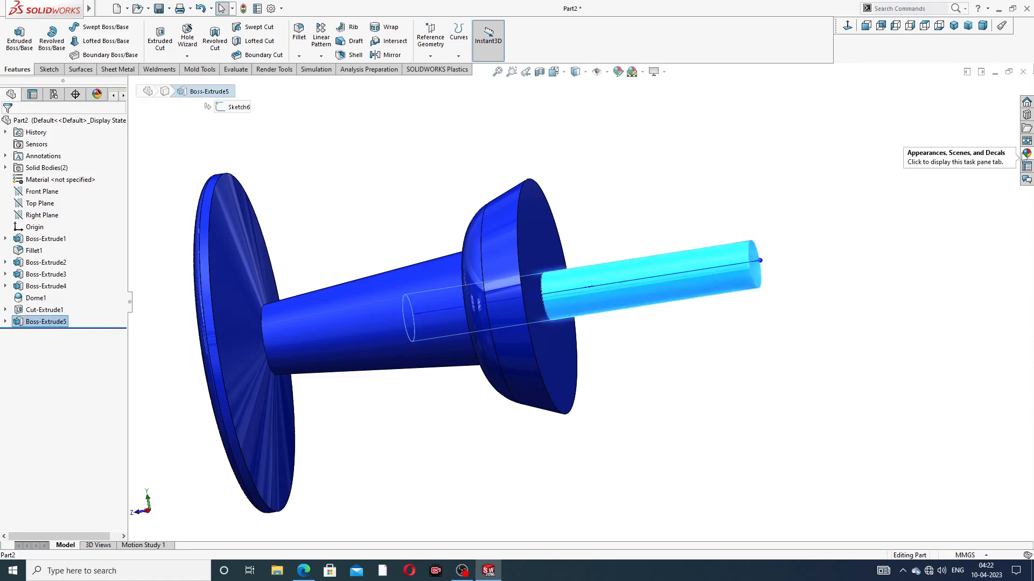
pyautogui.click(1026, 153)
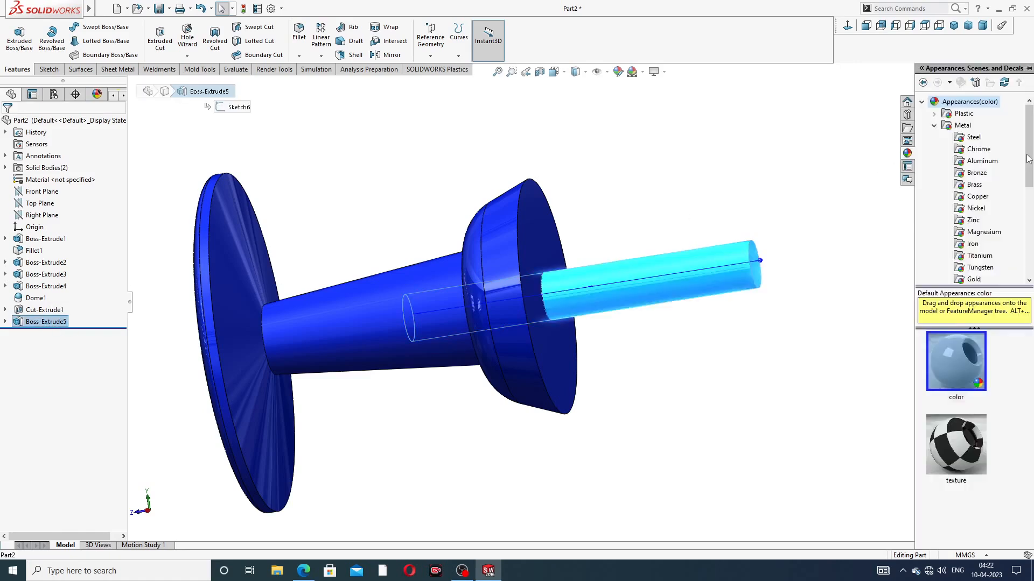
pyautogui.click(977, 149)
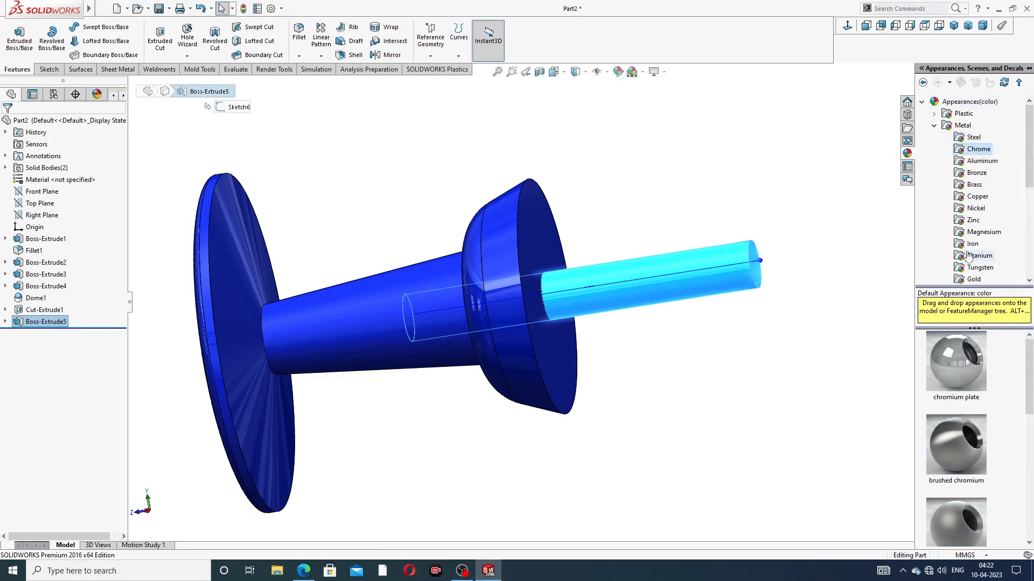
pyautogui.click(971, 362)
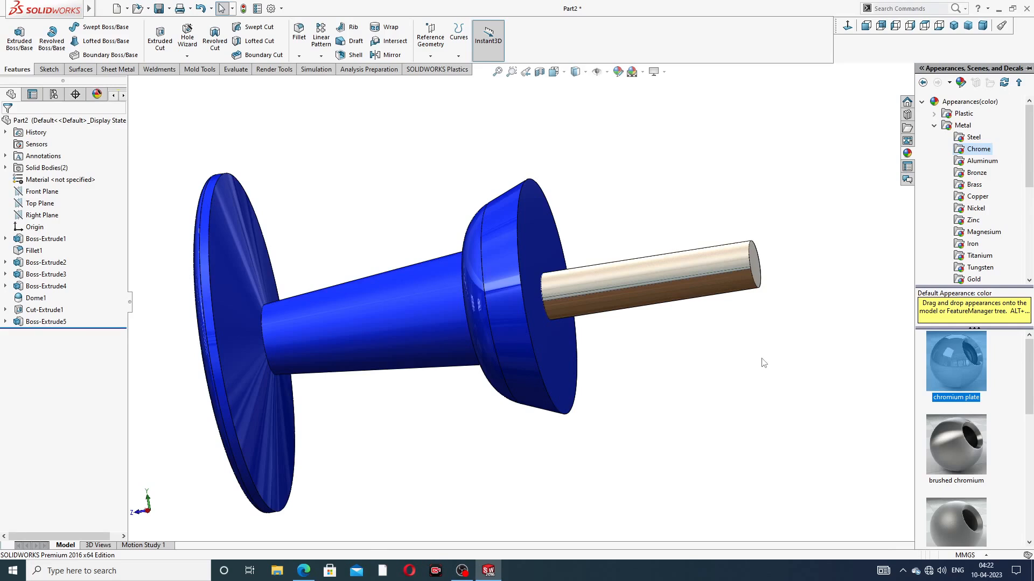
# Try the polished nickel appearance with no feature selected and undo it.
pyautogui.click(981, 210)
pyautogui.doubleClick(957, 349)
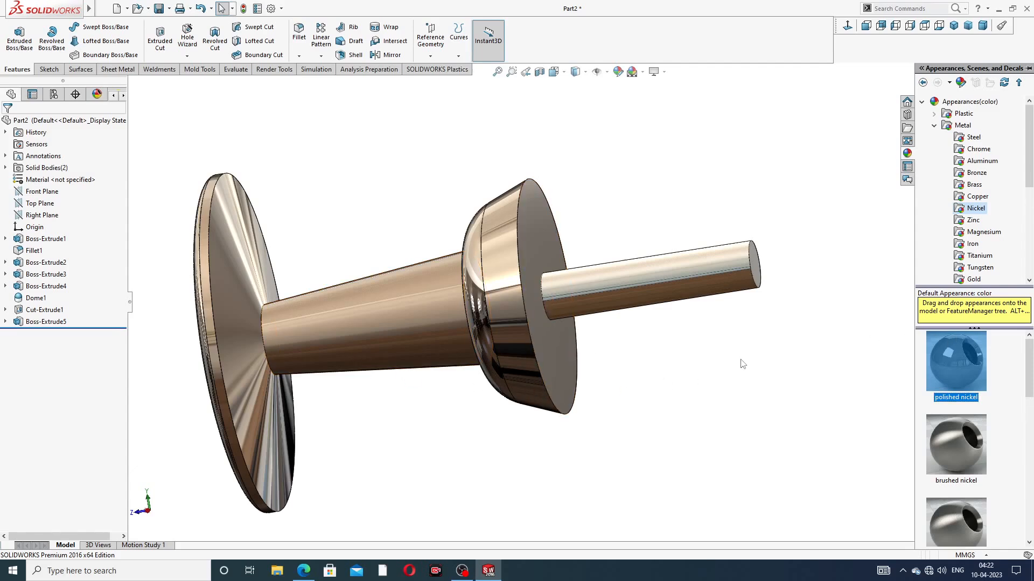
pyautogui.click(751, 348)
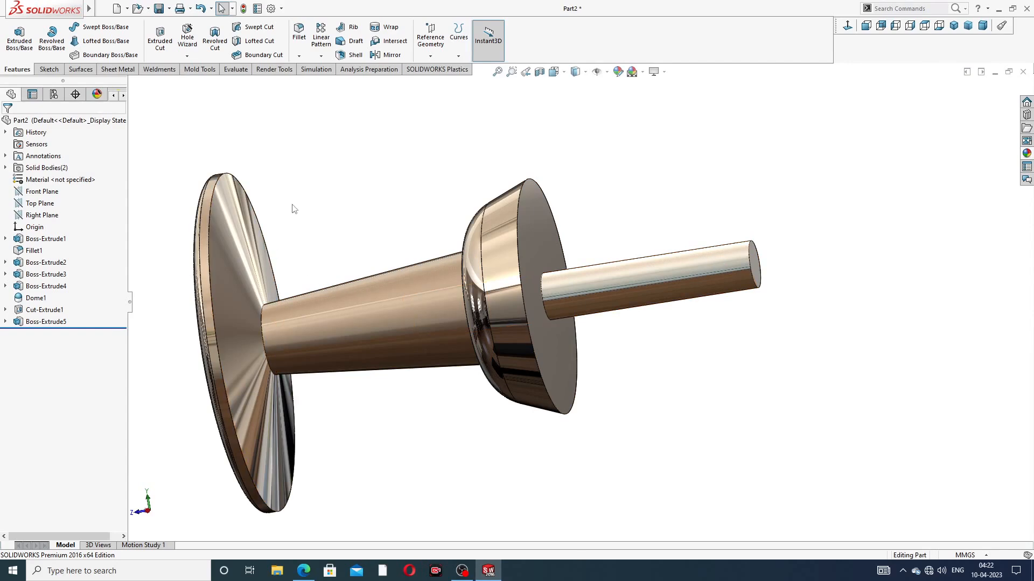
pyautogui.hotkey('ctrl', 'z')
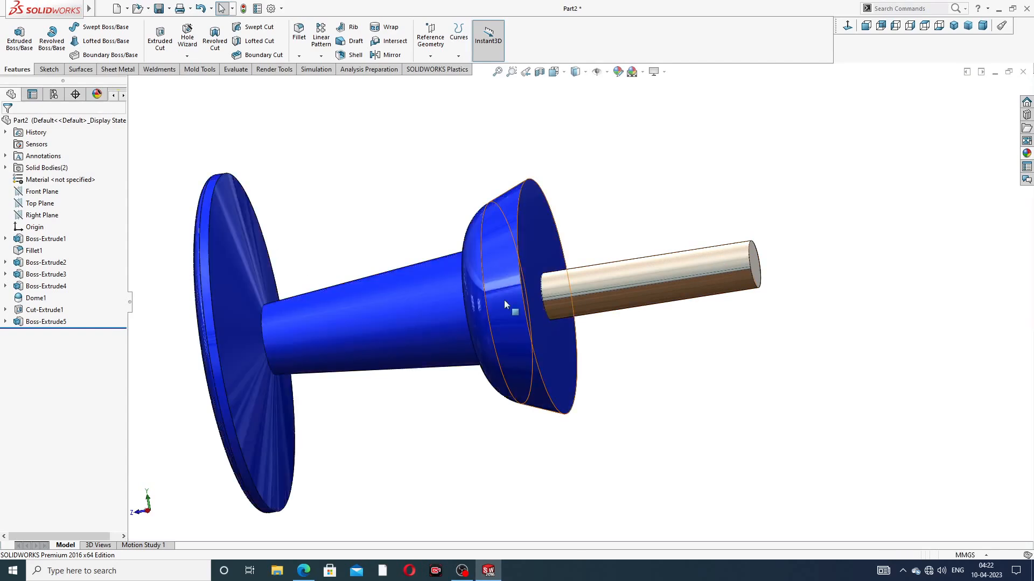
# Apply the polished nickel appearance to the needle extrusion only.
pyautogui.scroll(3, 504, 301)
pyautogui.moveTo(505, 302); pyautogui.dragTo(458, 326, button='middle')
pyautogui.click(48, 321)
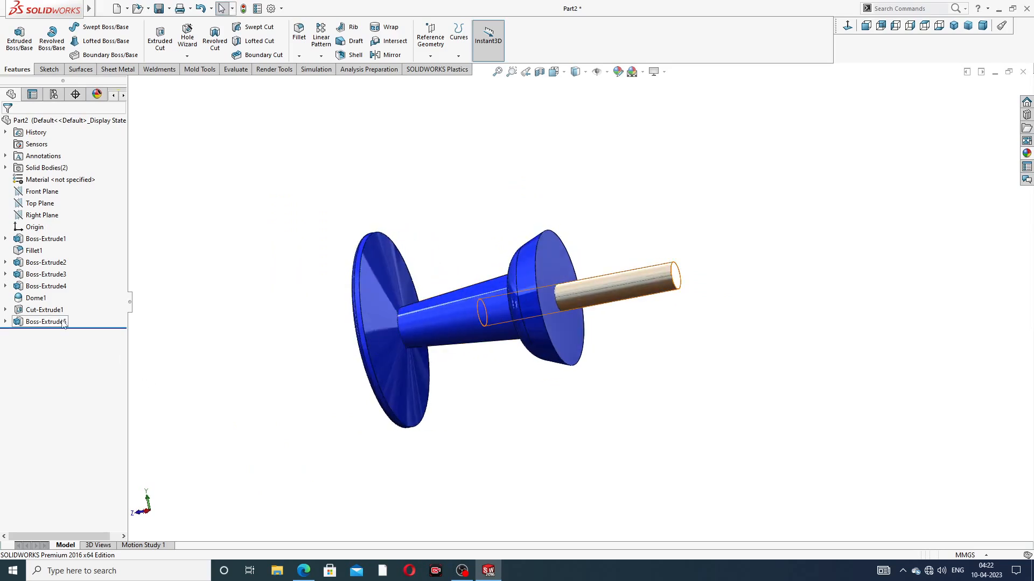
pyautogui.click(1026, 153)
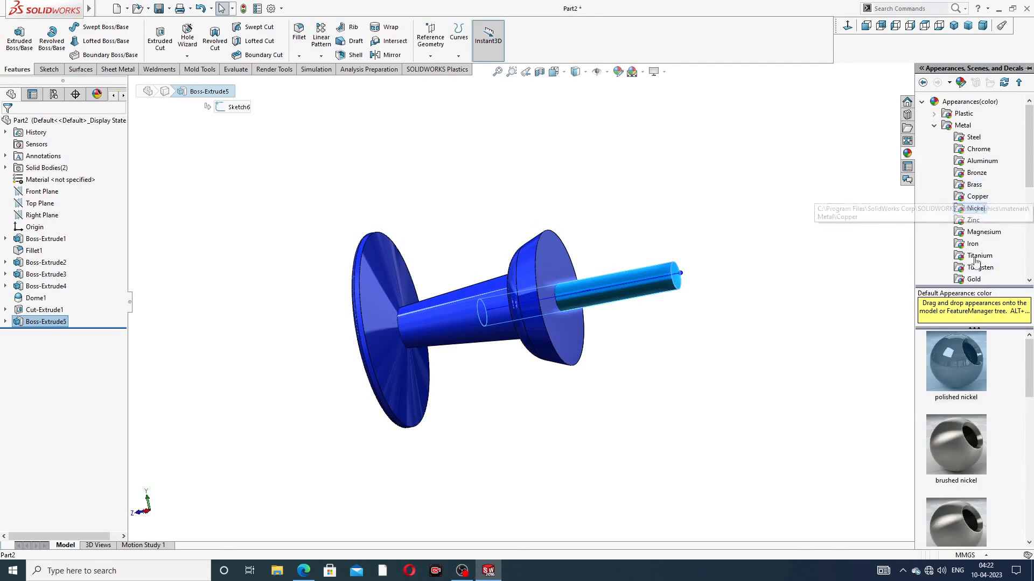
pyautogui.click(955, 354)
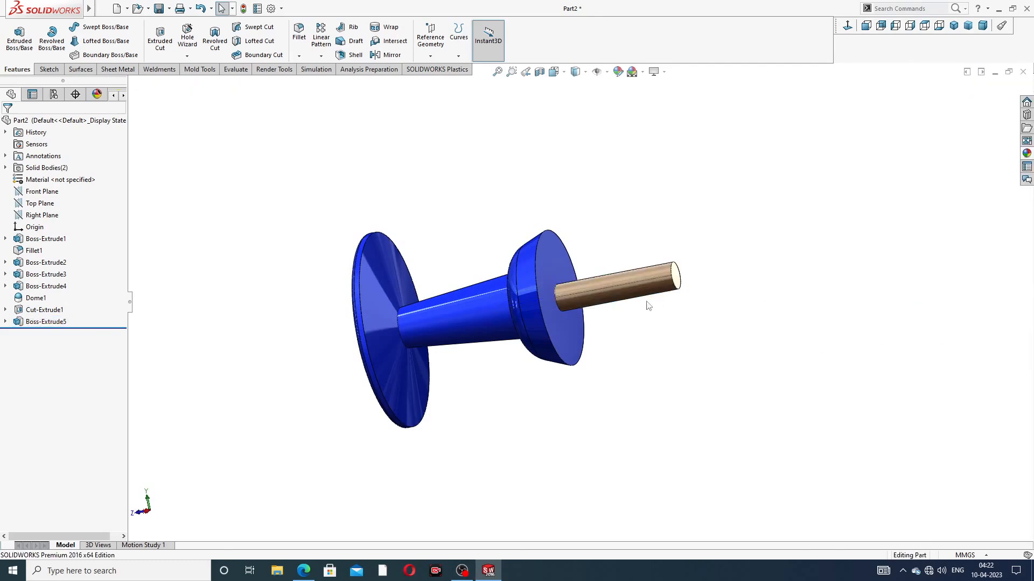
pyautogui.scroll(-3, 632, 314)
pyautogui.moveTo(692, 341); pyautogui.dragTo(657, 354, button='middle')
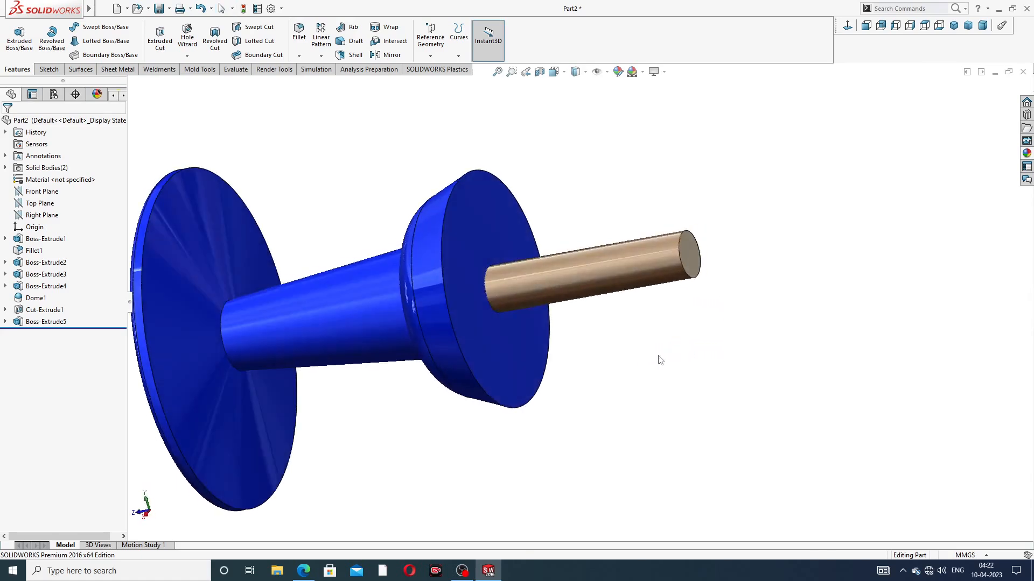
# Replace the needle extrusion's appearance with chromium plate from the Chrome metals.
pyautogui.click(1027, 154)
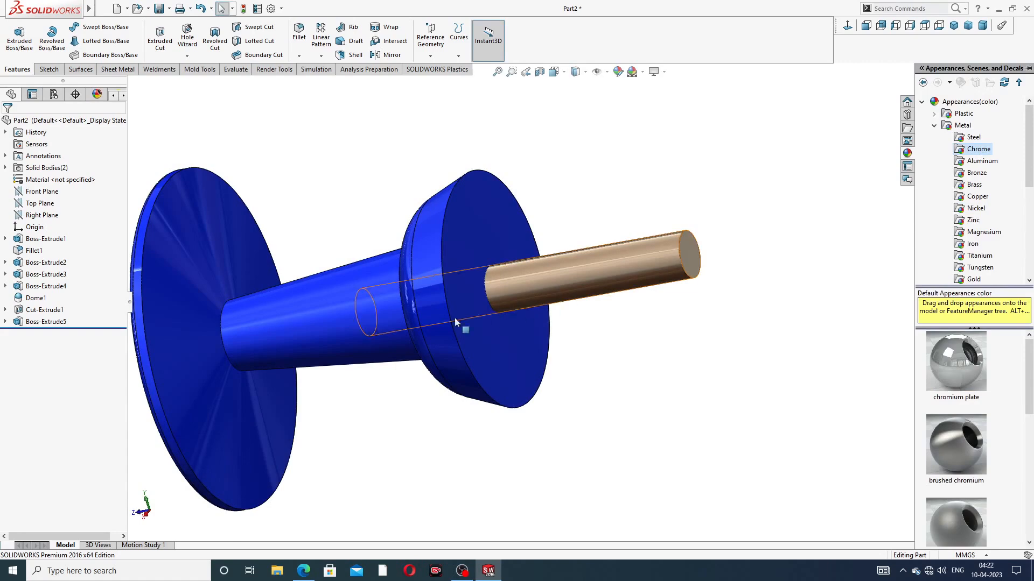
pyautogui.click(59, 325)
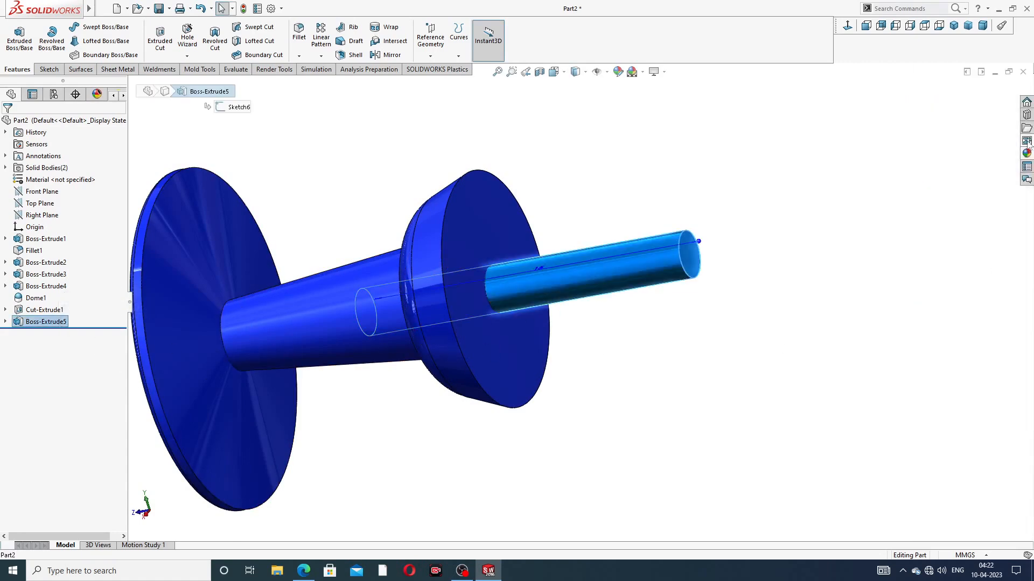
pyautogui.click(1027, 154)
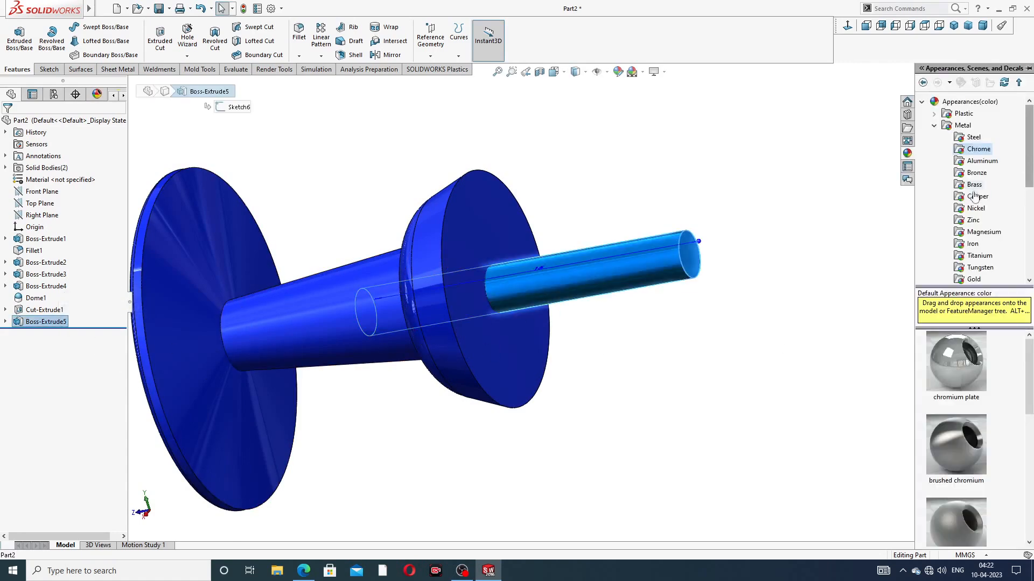
pyautogui.doubleClick(961, 350)
pyautogui.scroll(3, 799, 342)
pyautogui.moveTo(627, 242)
pyautogui.mouseDown(button='middle')
pyautogui.moveTo(662, 235)
pyautogui.moveTo(622, 246)
pyautogui.mouseUp(button='middle')
pyautogui.scroll(-3, 560, 295)
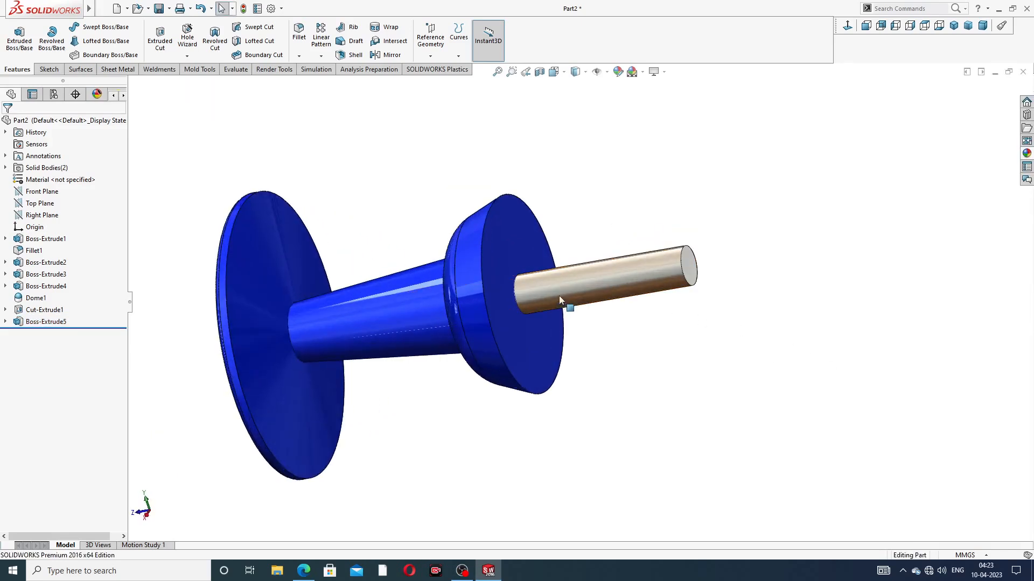
pyautogui.moveTo(704, 245); pyautogui.dragTo(722, 253, button='middle')
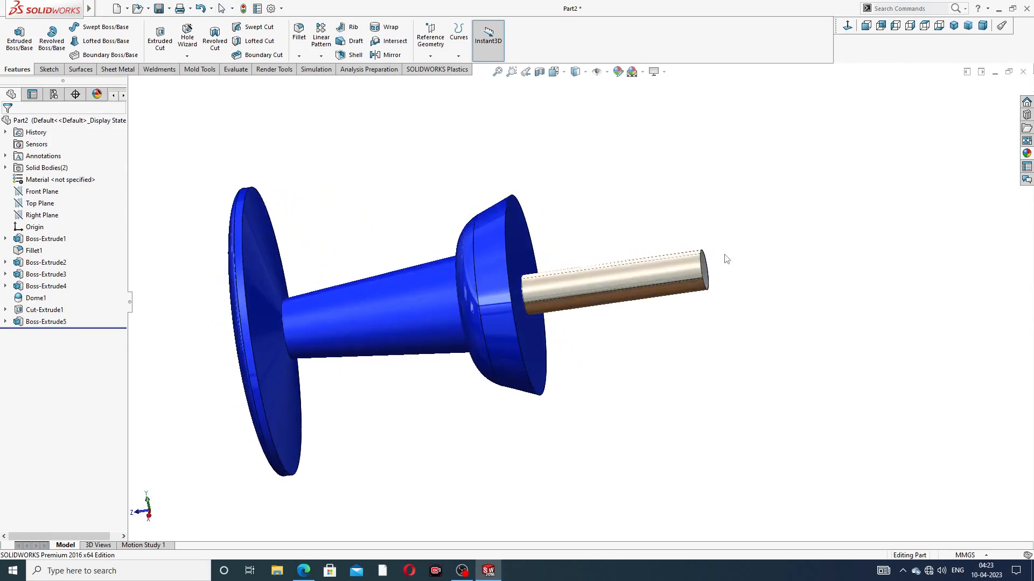
# Start a sketch on the needle's flat end face and convert the face's circular edge into it.
pyautogui.scroll(-2, 699, 271)
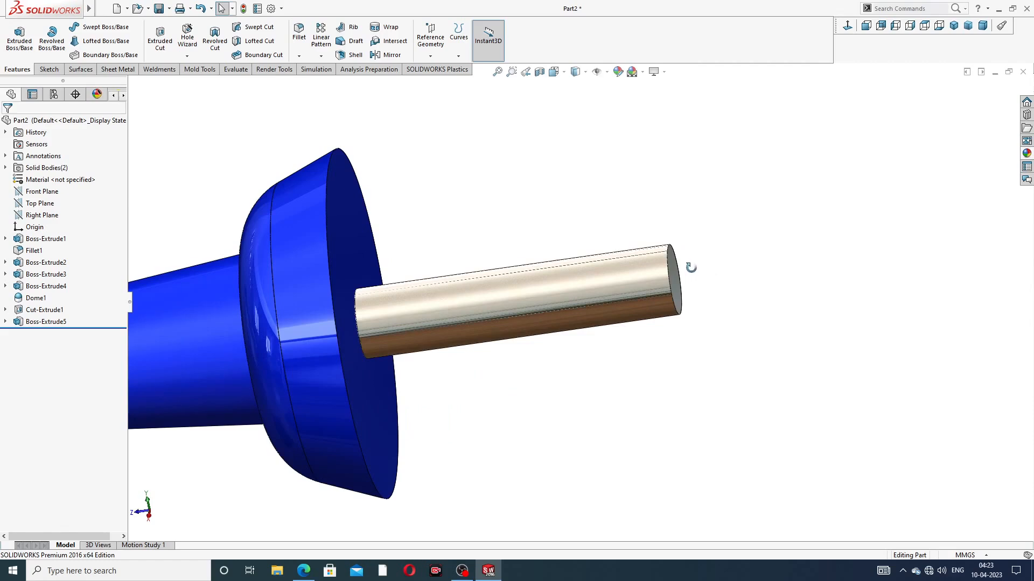
pyautogui.scroll(-1, 681, 269)
pyautogui.click(670, 271)
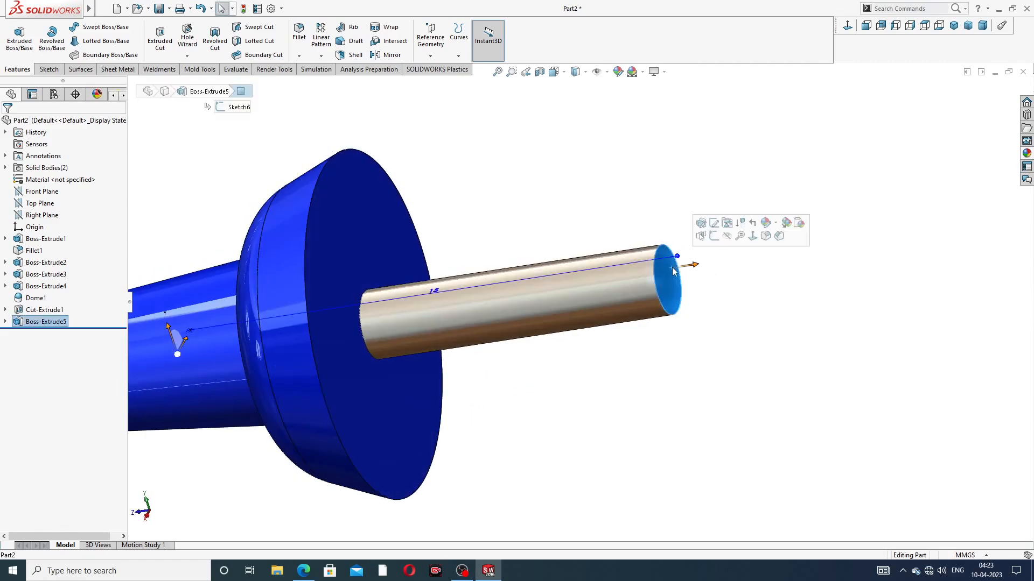
pyautogui.click(703, 234)
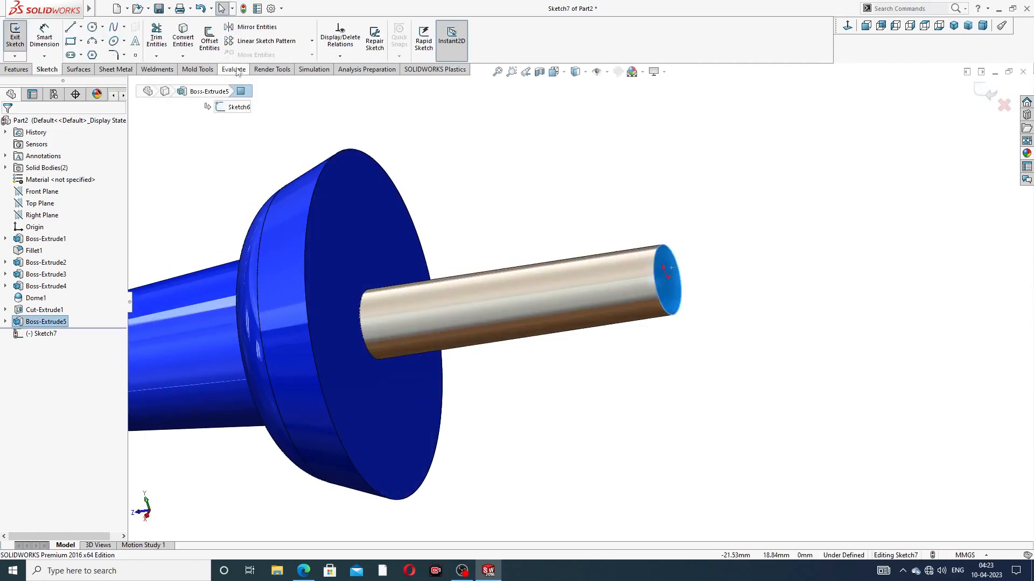
pyautogui.click(190, 40)
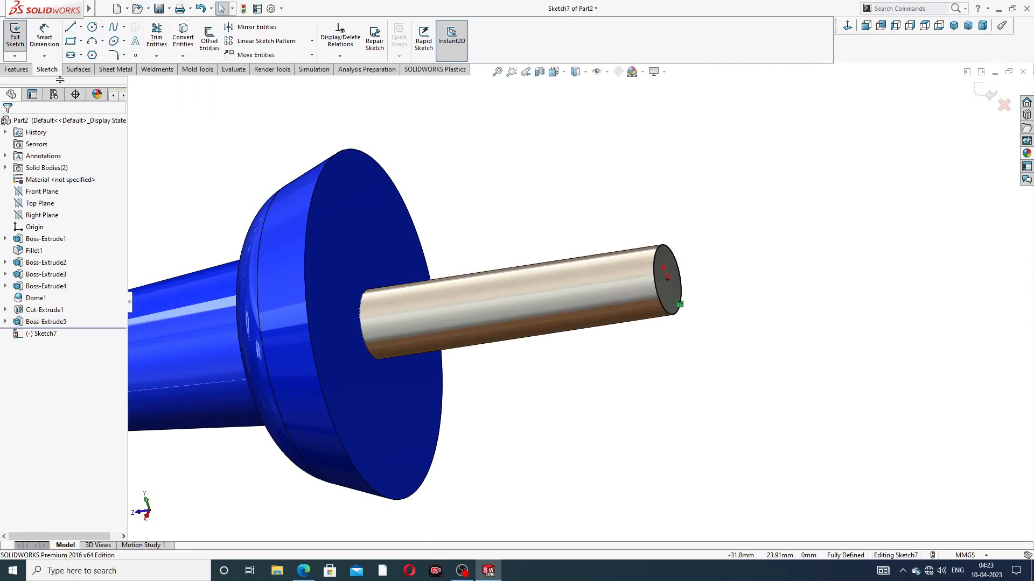
# Start a boss extrude of the needle-end circle with a blind depth of 3 mm, merged with the needle.
pyautogui.click(17, 69)
pyautogui.click(22, 52)
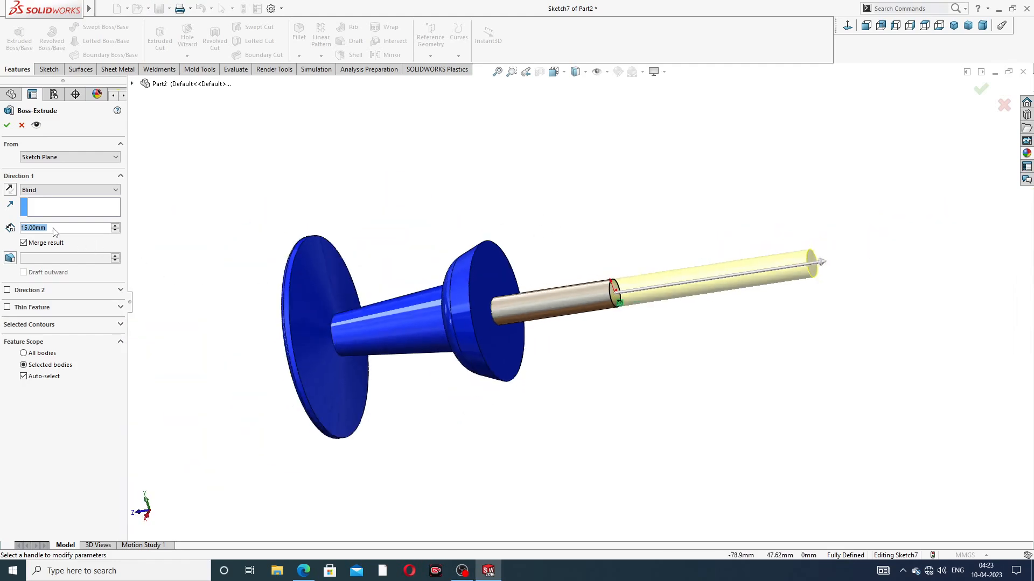
pyautogui.write('3')
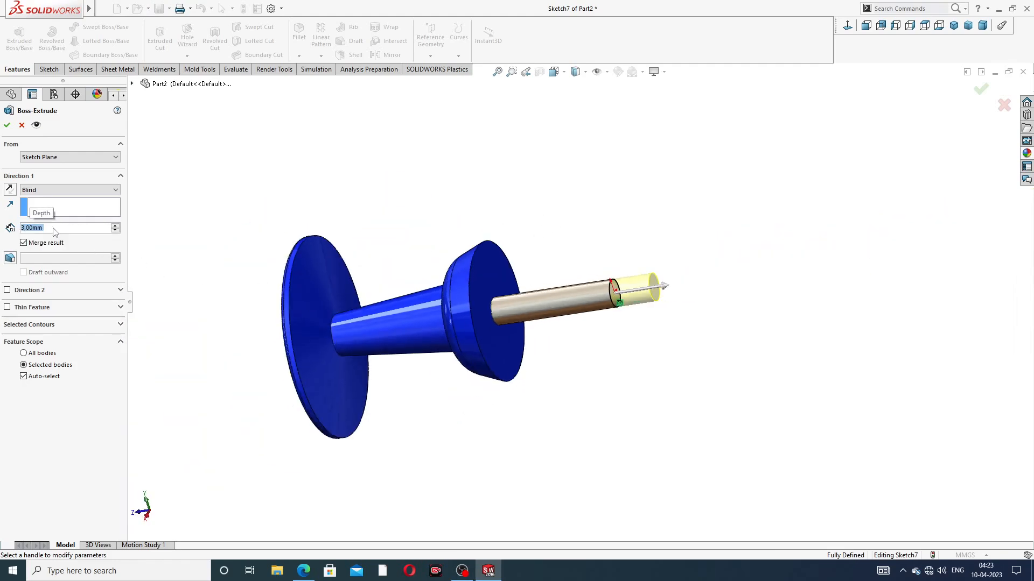
pyautogui.press('Return')
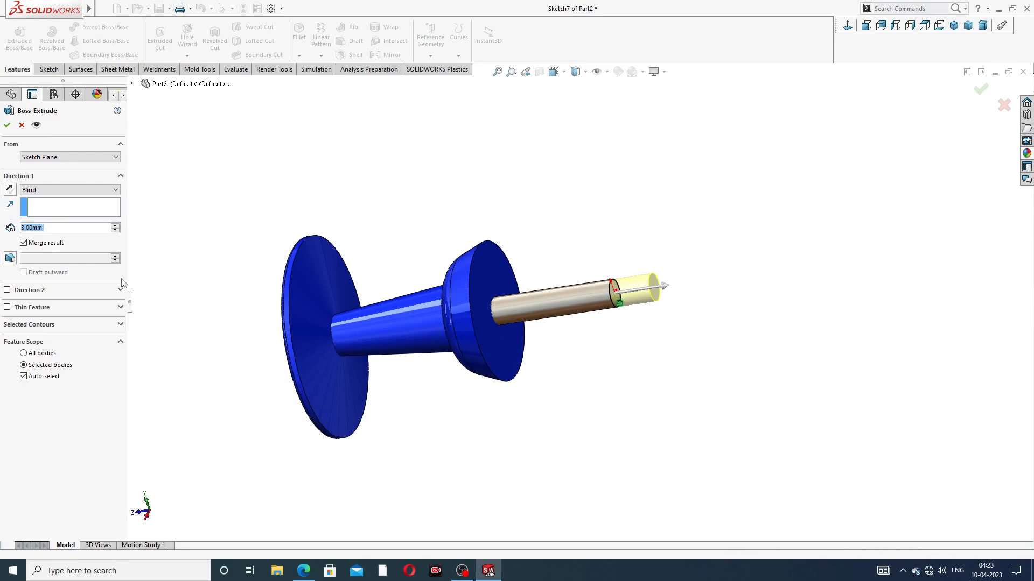
# Check the tip angle on the PIN DESIGN drawing and finish the 3 mm needle-tip extrusion with a 19° inward draft.
pyautogui.click(11, 258)
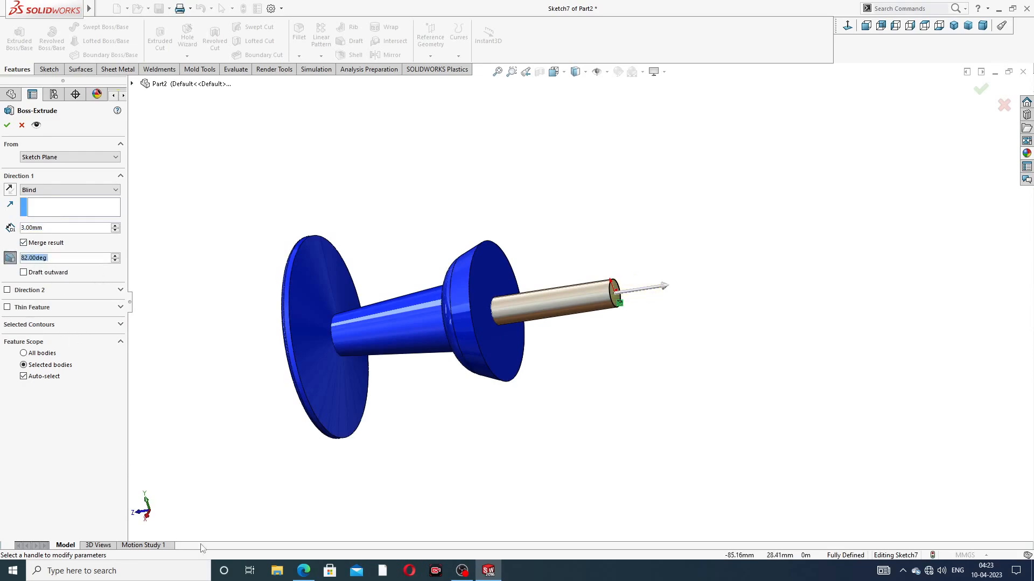
pyautogui.click(305, 570)
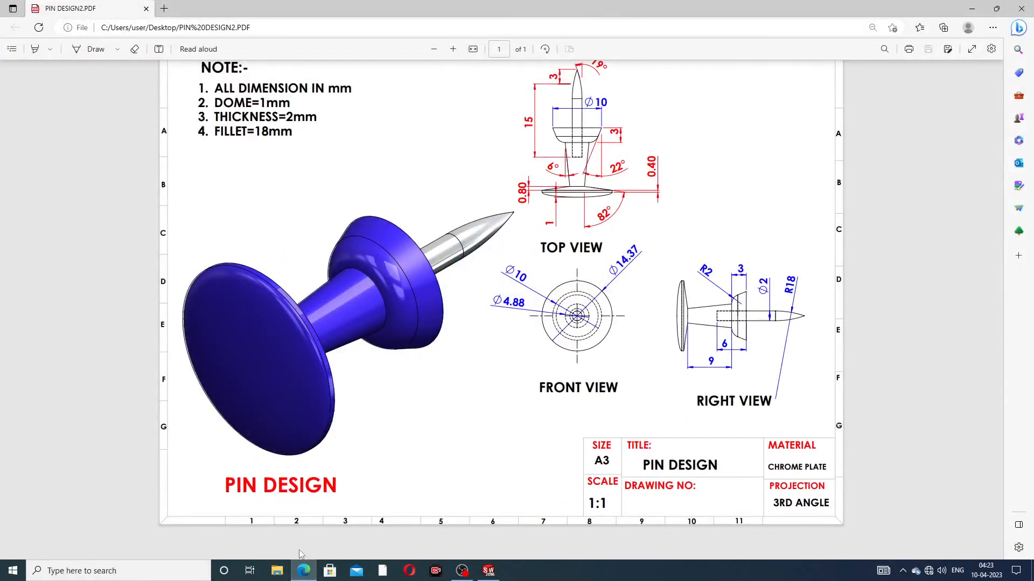
pyautogui.click(303, 571)
pyautogui.click(9, 260)
pyautogui.write('19')
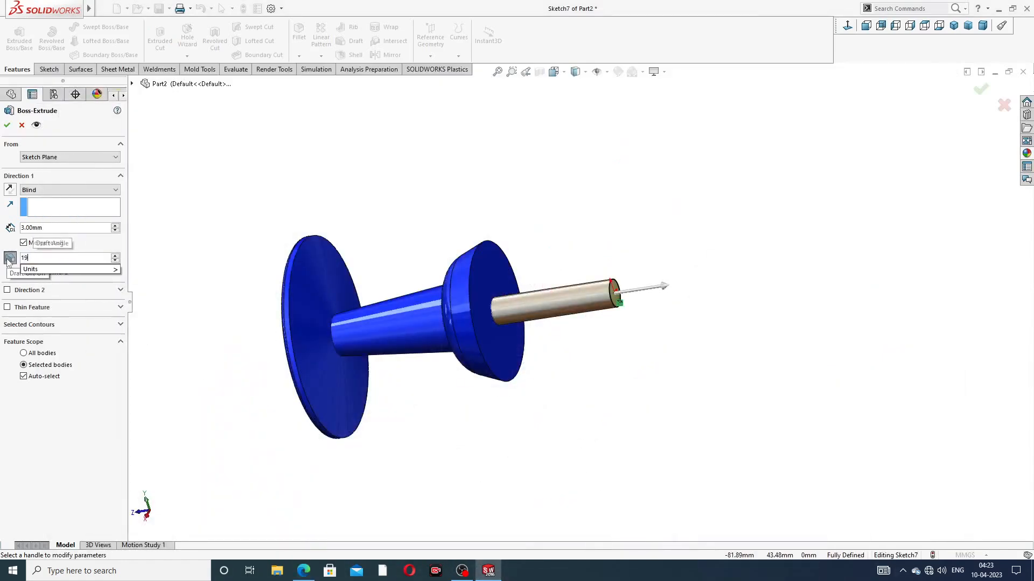
pyautogui.press('Return')
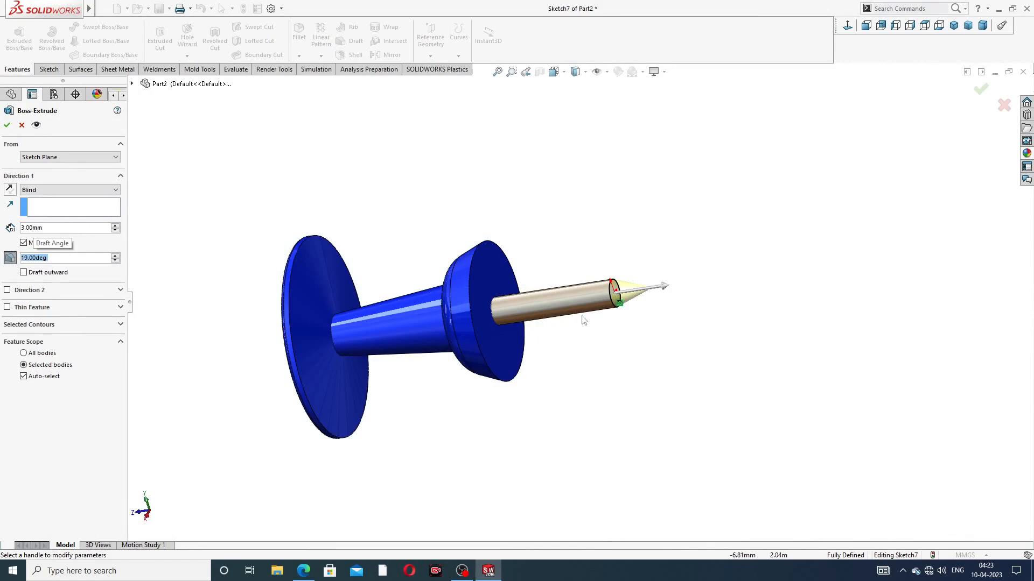
pyautogui.scroll(-5, 598, 302)
pyautogui.moveTo(667, 266); pyautogui.dragTo(729, 291, button='middle')
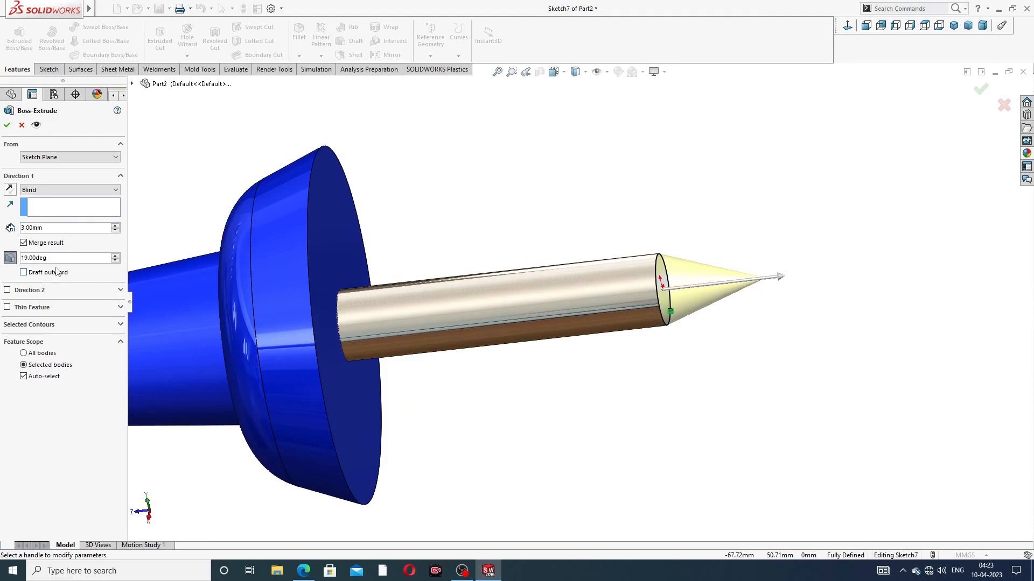
pyautogui.click(7, 125)
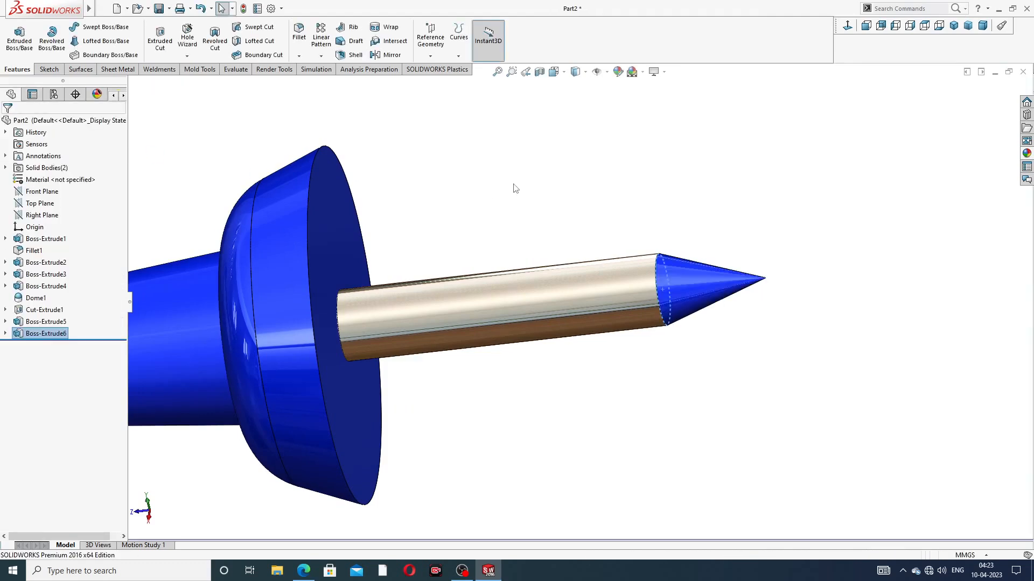
# Apply the chromium plate appearance to the tapered needle-tip extrusion.
pyautogui.click(32, 335)
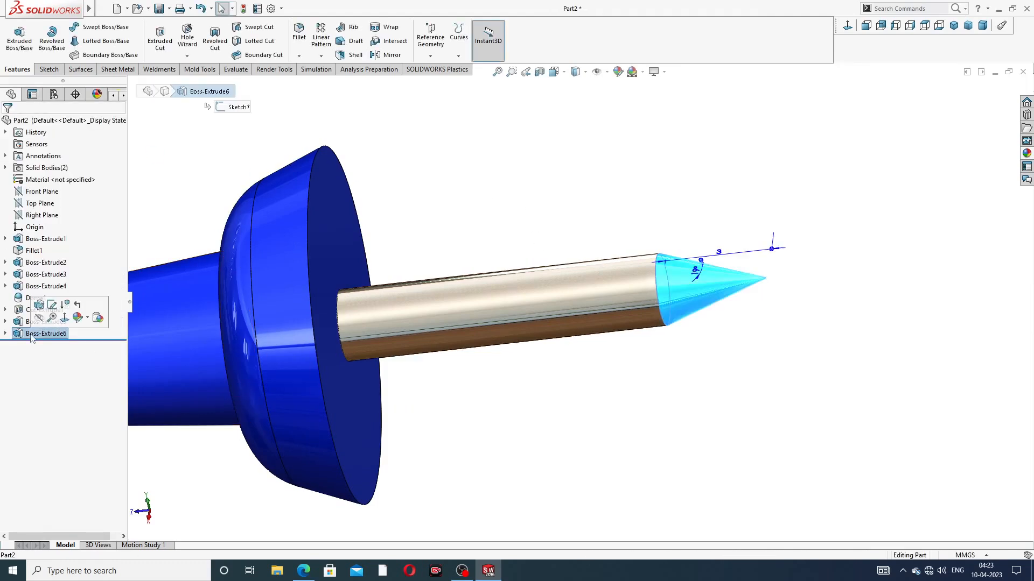
pyautogui.click(1026, 155)
pyautogui.moveTo(967, 334); pyautogui.dragTo(716, 282)
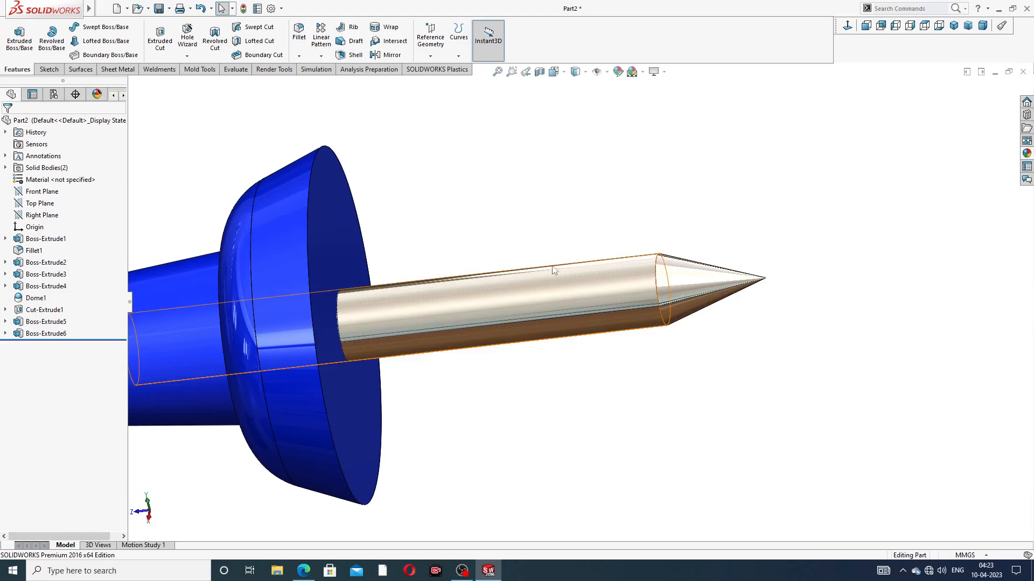
# Check the drawing and fillet the circular edge between the needle shaft and its conical tip with an 18 mm radius.
pyautogui.scroll(2, 411, 208)
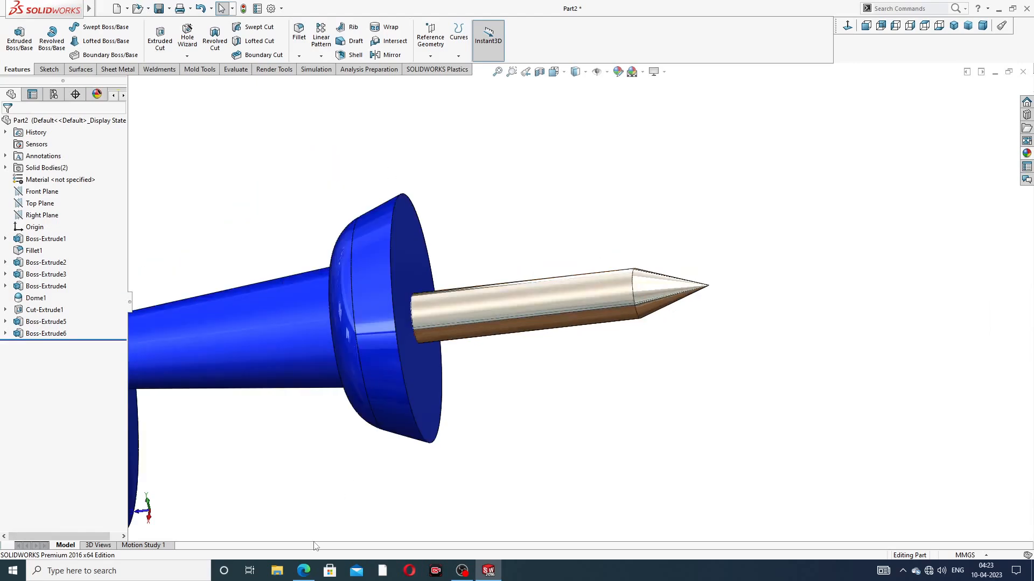
pyautogui.click(311, 577)
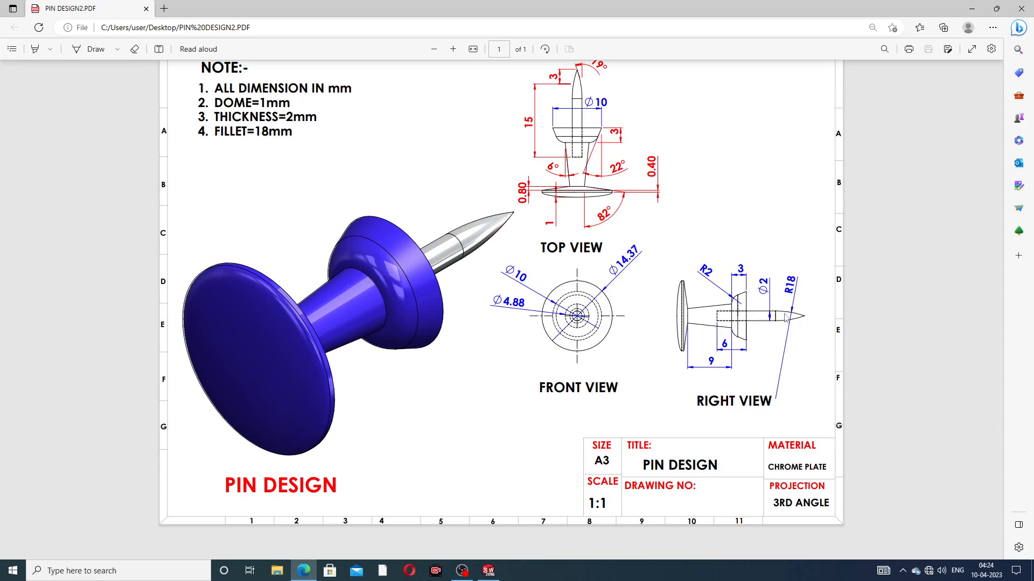
pyautogui.click(304, 570)
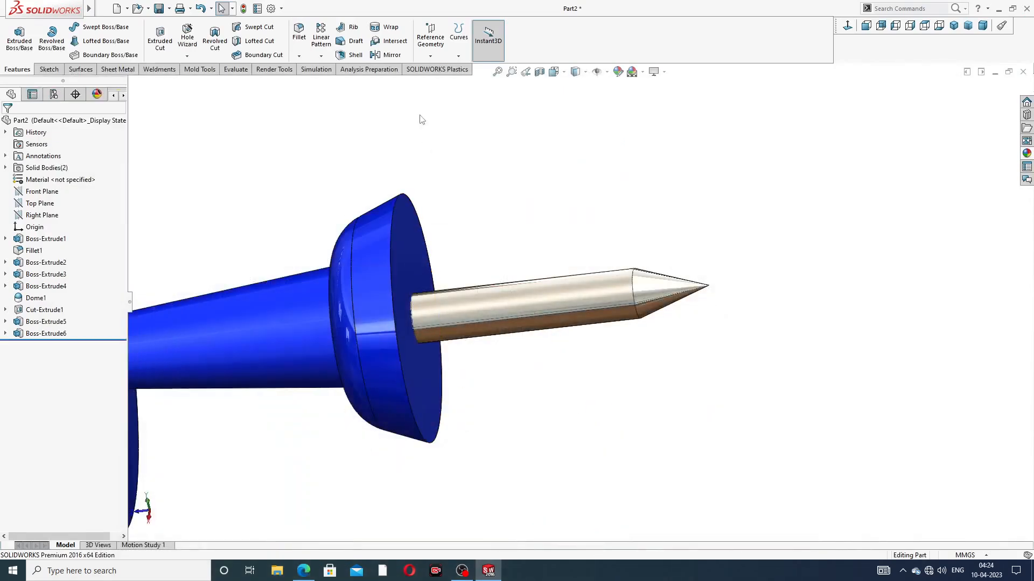
pyautogui.click(299, 32)
pyautogui.scroll(-3, 562, 301)
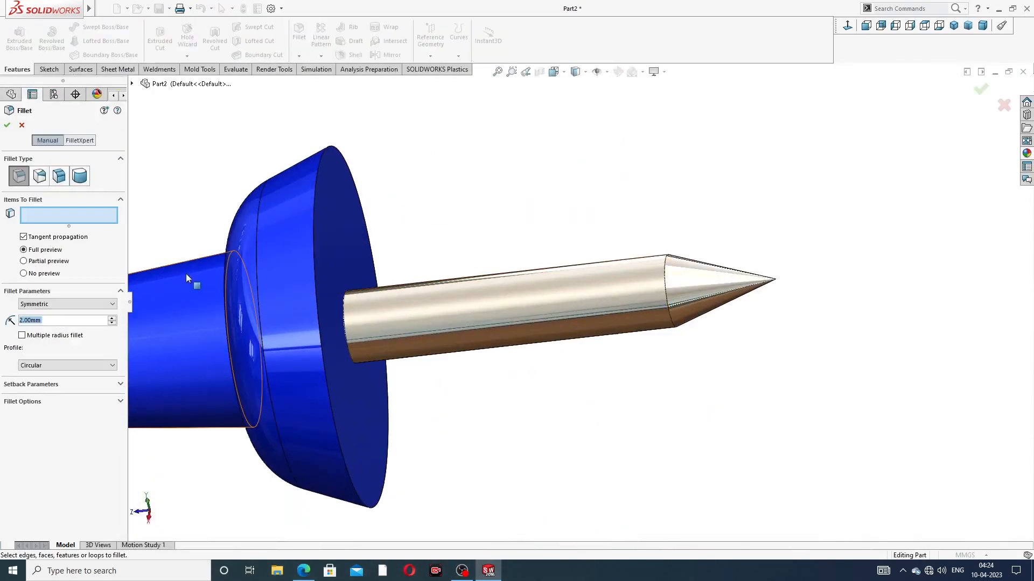
pyautogui.write('18')
pyautogui.press('Return')
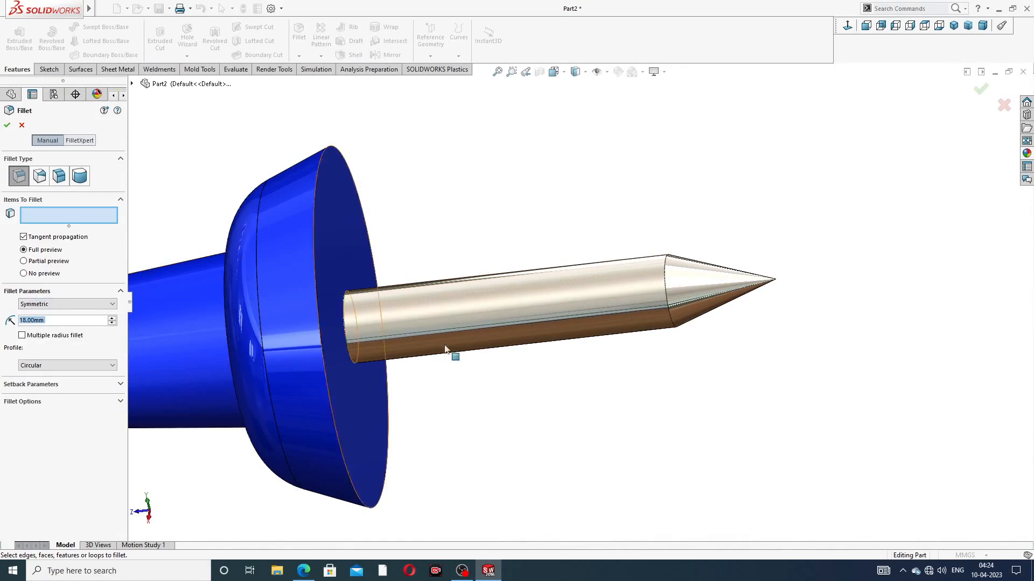
pyautogui.click(667, 269)
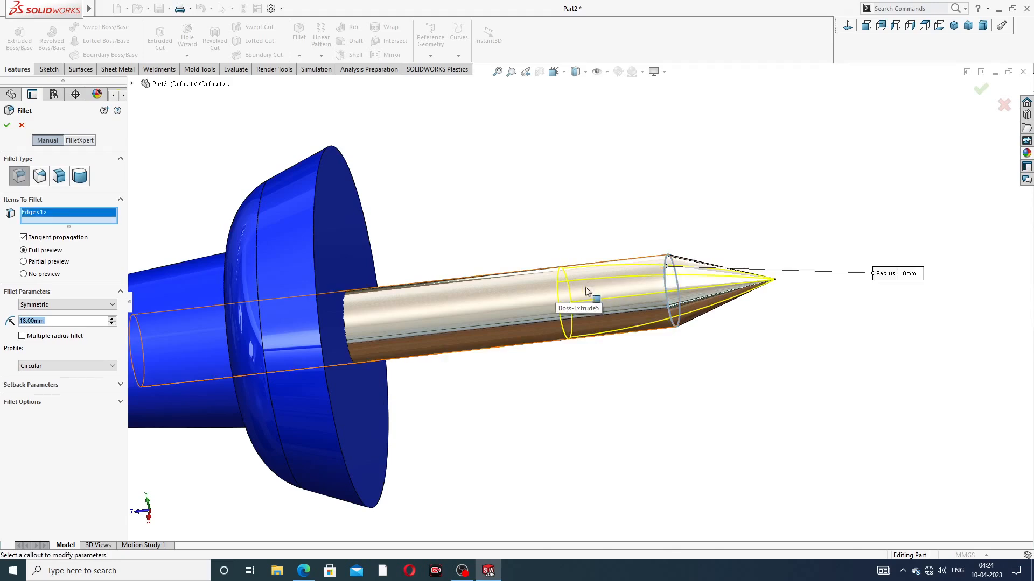
pyautogui.click(7, 124)
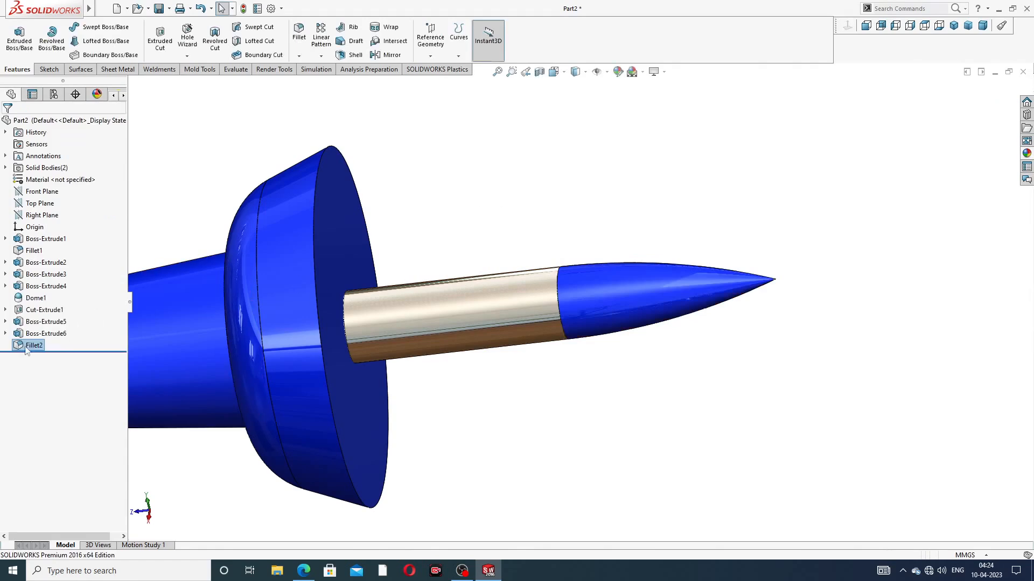
# Apply the chromium plate appearance to the needle-tip fillet.
pyautogui.click(40, 347)
pyautogui.click(34, 345)
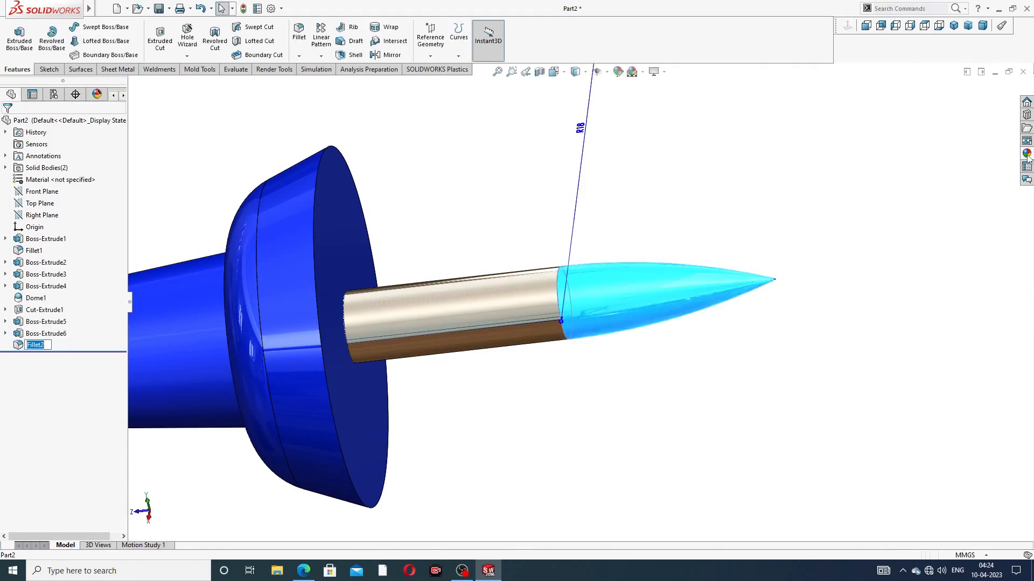
pyautogui.click(1027, 153)
pyautogui.moveTo(965, 353); pyautogui.dragTo(673, 296)
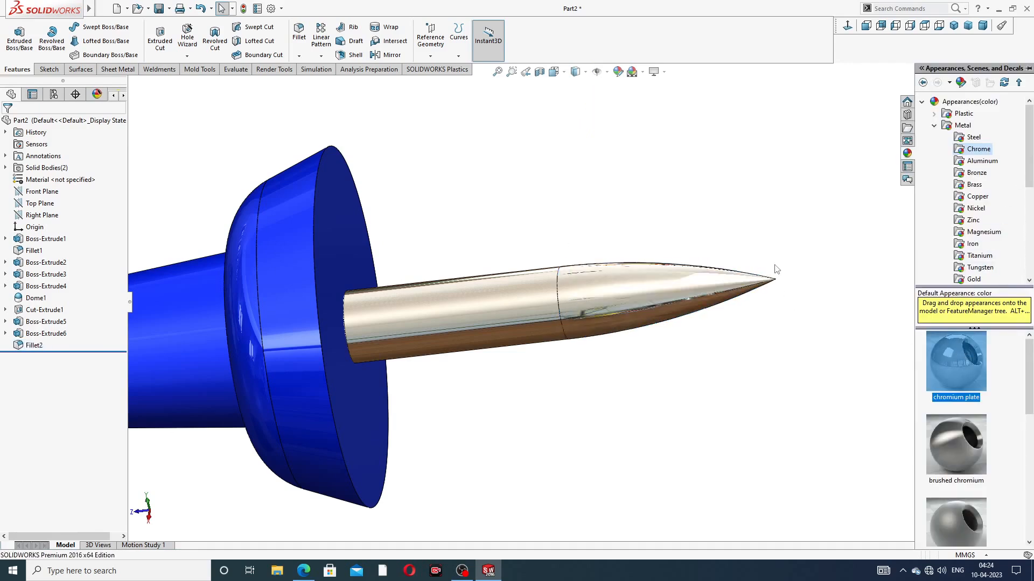
# Examine the completed push pin from several angles.
pyautogui.scroll(3, 598, 237)
pyautogui.moveTo(586, 246); pyautogui.dragTo(517, 233, button='middle')
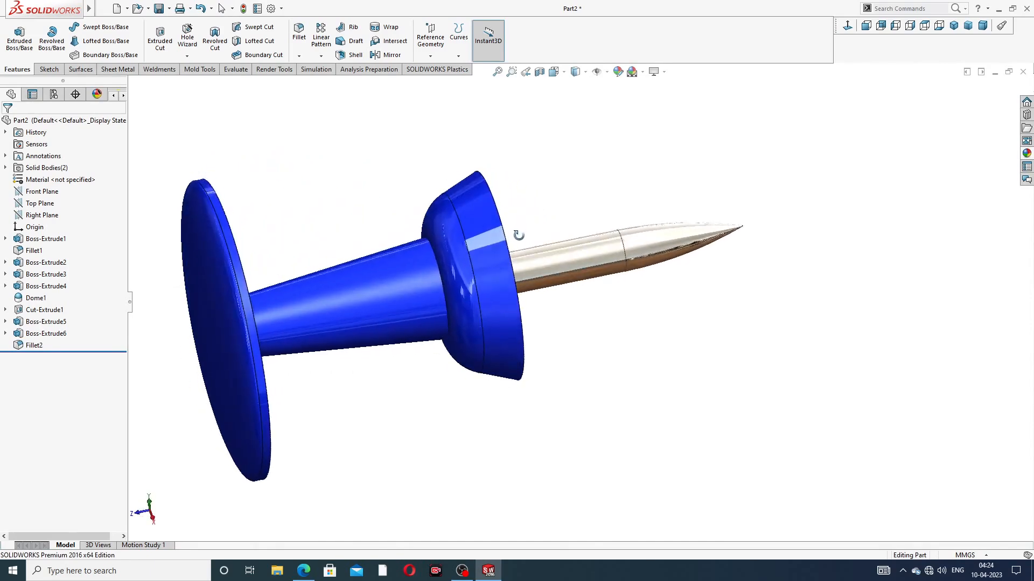
pyautogui.moveTo(439, 246); pyautogui.dragTo(414, 269, button='middle')
pyautogui.scroll(-3, 415, 269)
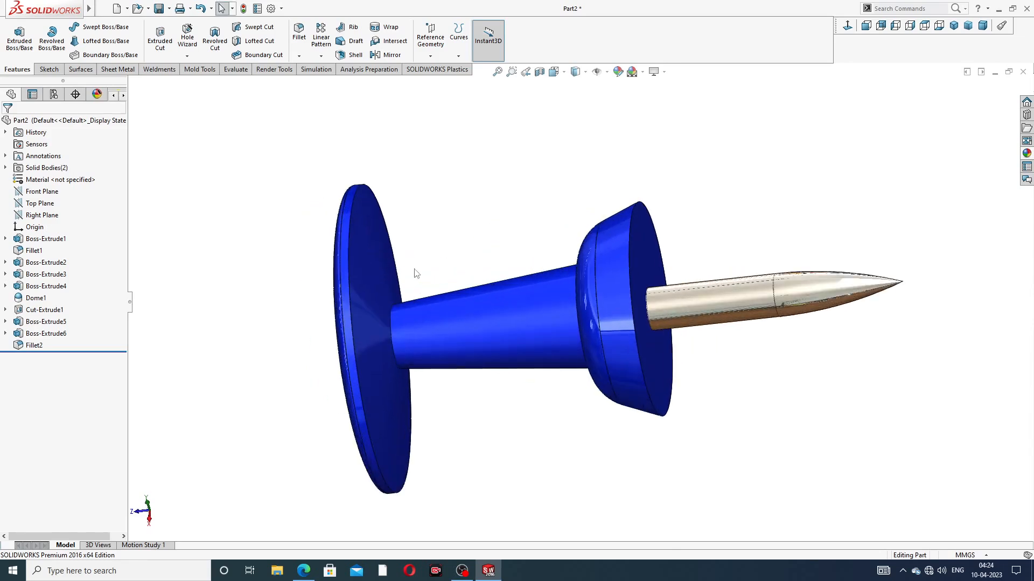
pyautogui.moveTo(750, 342); pyautogui.dragTo(743, 300, button='middle')
pyautogui.scroll(2, 658, 383)
pyautogui.scroll(-2, 659, 396)
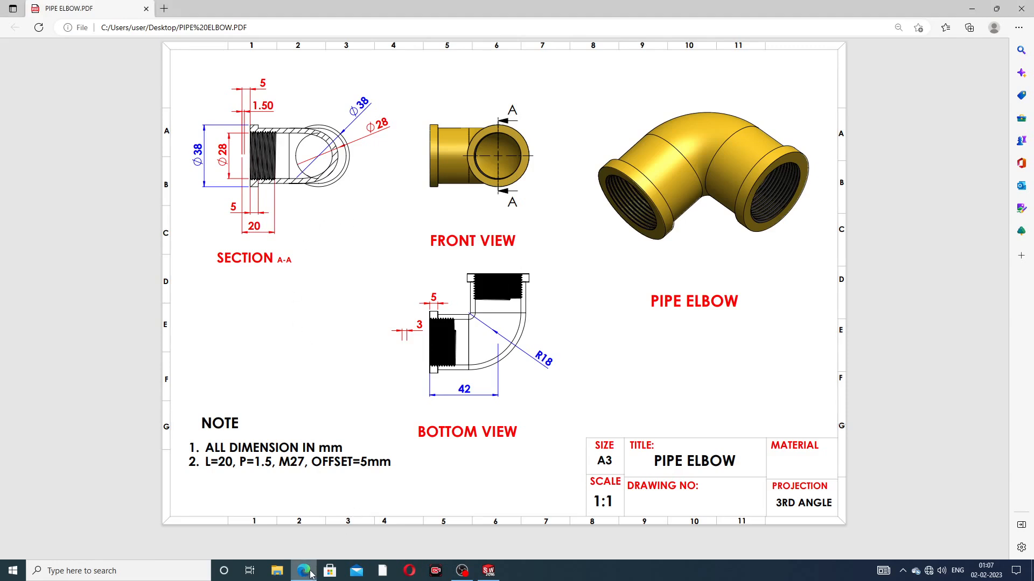
# Review the PIPE ELBOW drawing and start a sketch on the Top Plane of the empty part.
pyautogui.click(487, 572)
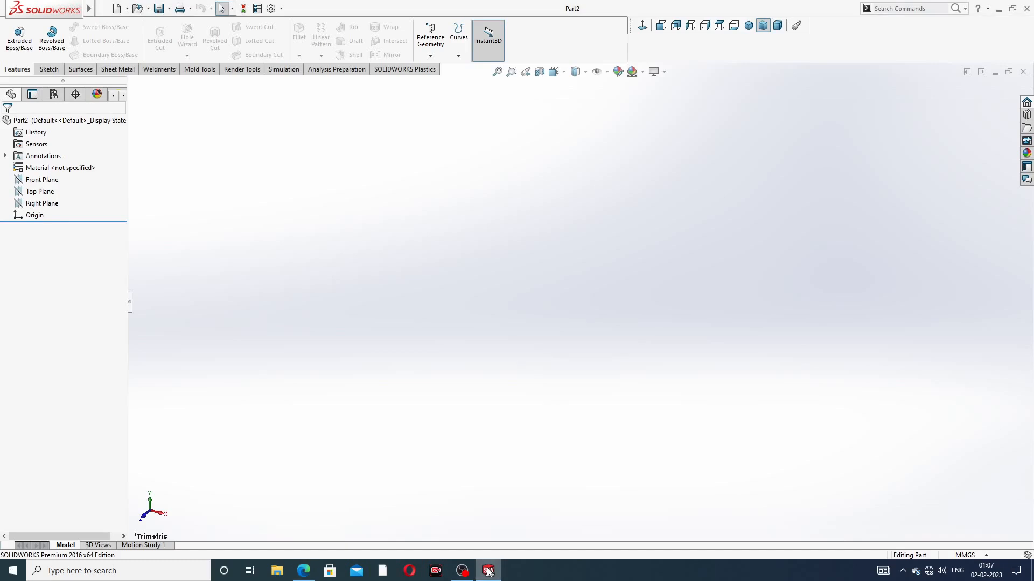
pyautogui.click(305, 573)
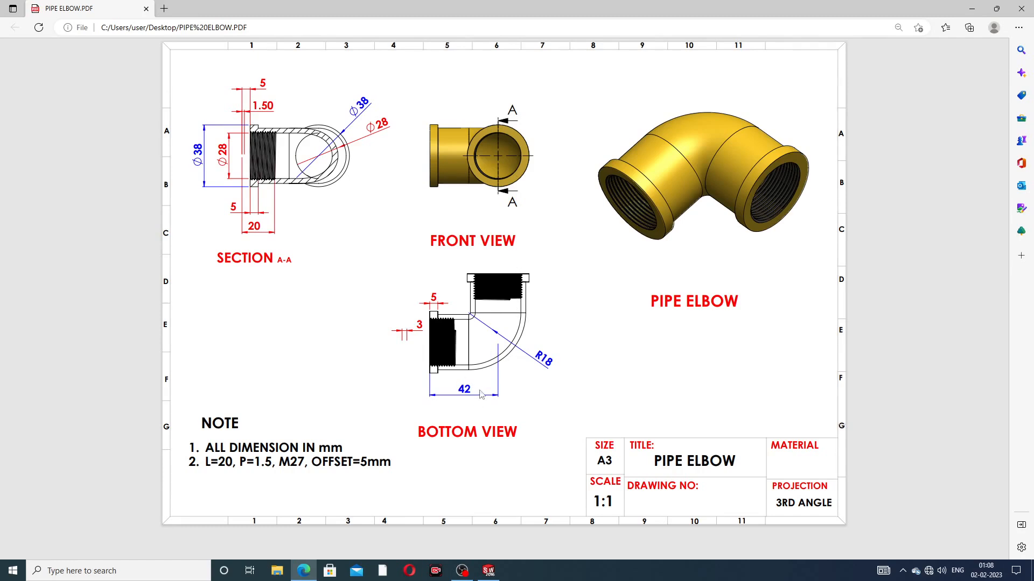
pyautogui.click(304, 571)
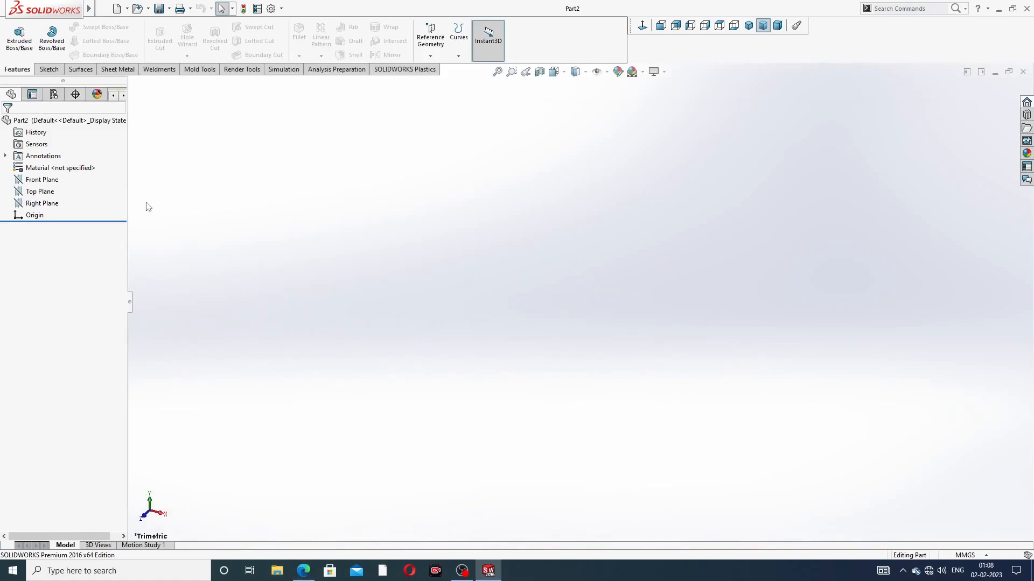
pyautogui.click(45, 193)
pyautogui.click(70, 178)
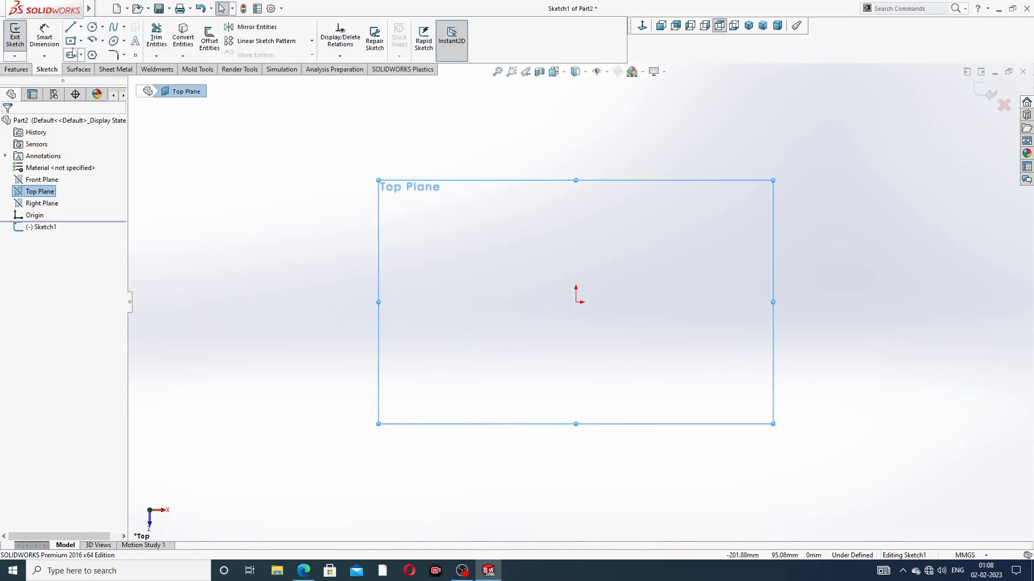
# Draw an L-shaped path with a horizontal line about 91 mm long from the origin and a vertical line about 72 mm downward.
pyautogui.click(75, 28)
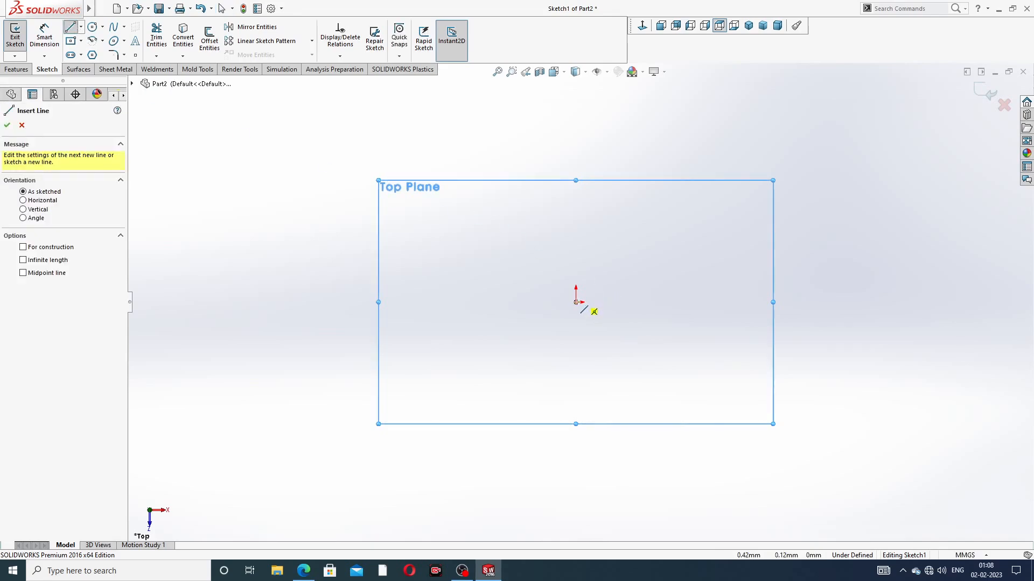
pyautogui.click(576, 302)
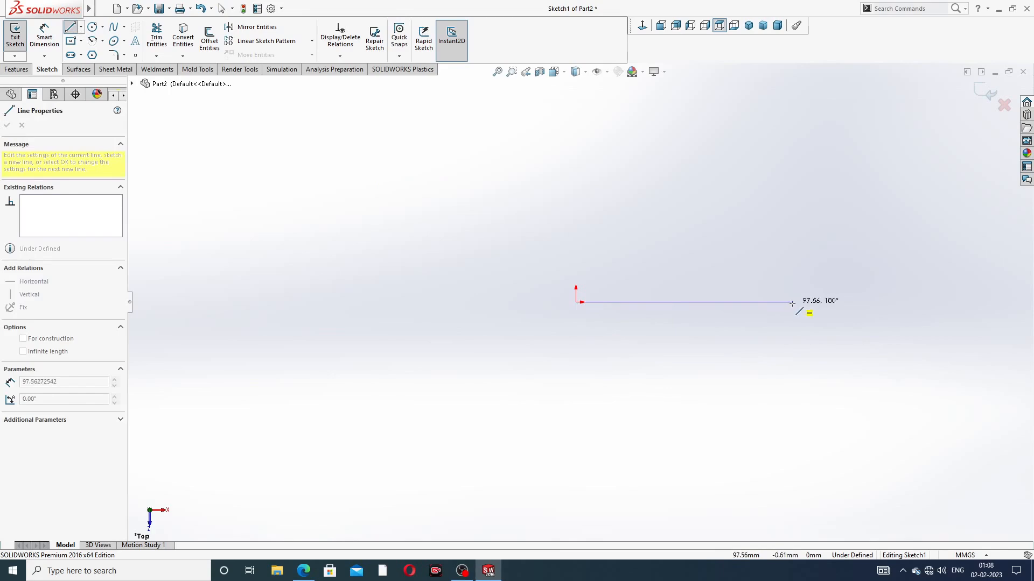
pyautogui.click(778, 303)
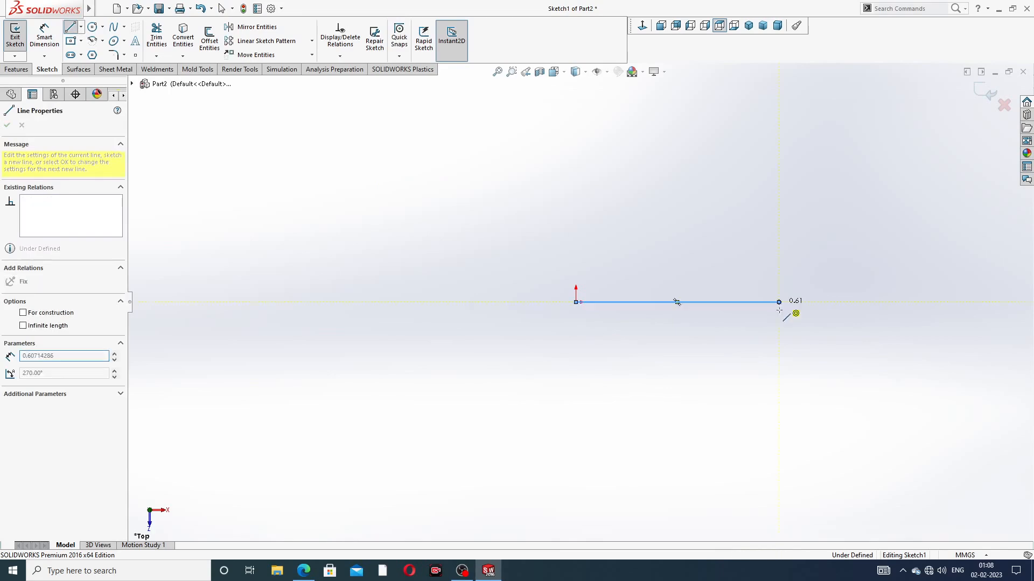
pyautogui.click(778, 462)
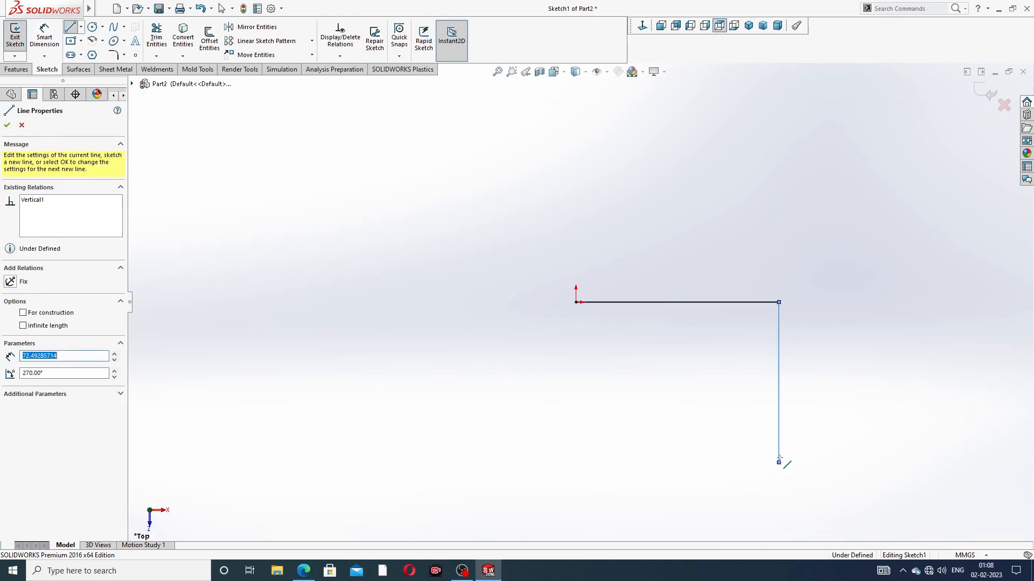
pyautogui.rightClick(828, 257)
pyautogui.click(849, 270)
# Make the horizontal and vertical path lines equal in length.
pyautogui.scroll(3, 822, 305)
pyautogui.scroll(-1, 604, 317)
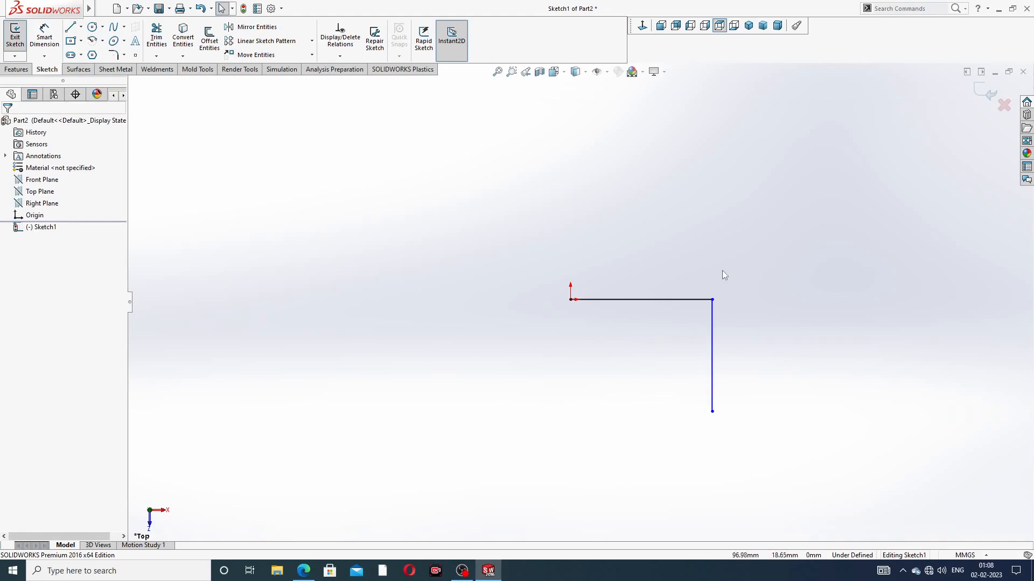
pyautogui.moveTo(699, 276); pyautogui.dragTo(745, 330)
pyautogui.click(823, 259)
pyautogui.click(787, 196)
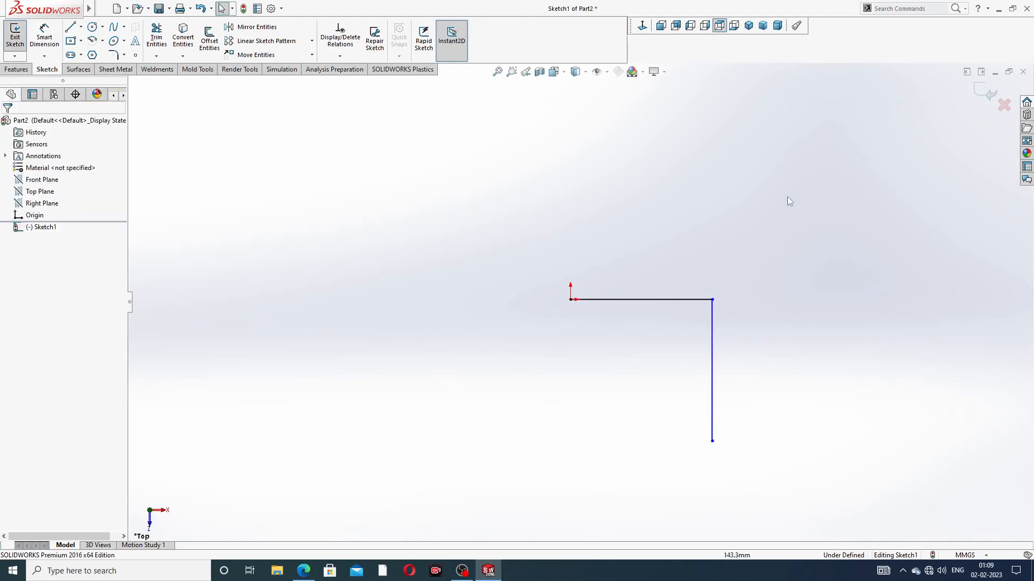
# Dimension the horizontal path line to 42 mm.
pyautogui.click(44, 35)
pyautogui.click(641, 300)
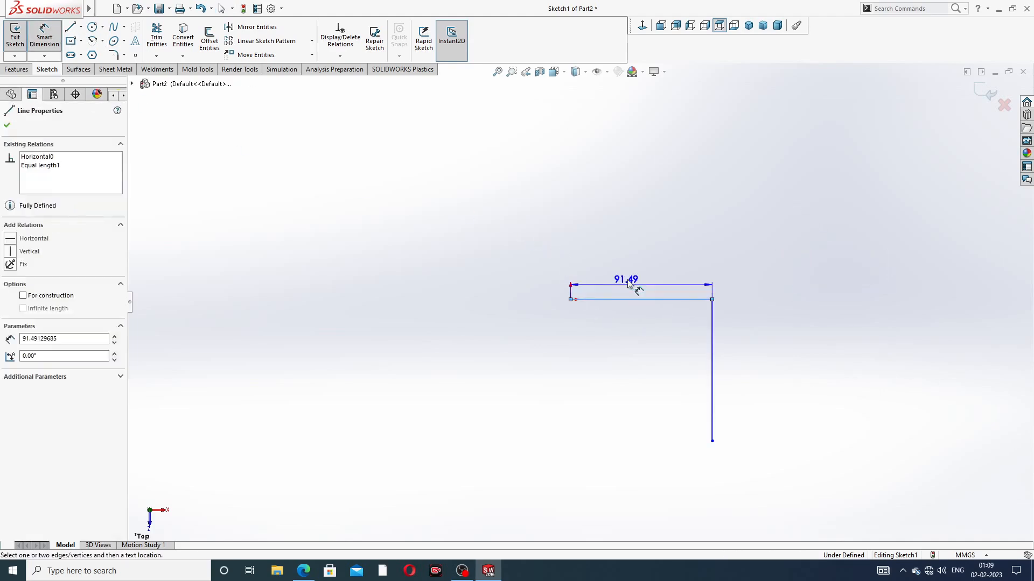
pyautogui.click(641, 278)
pyautogui.write('42')
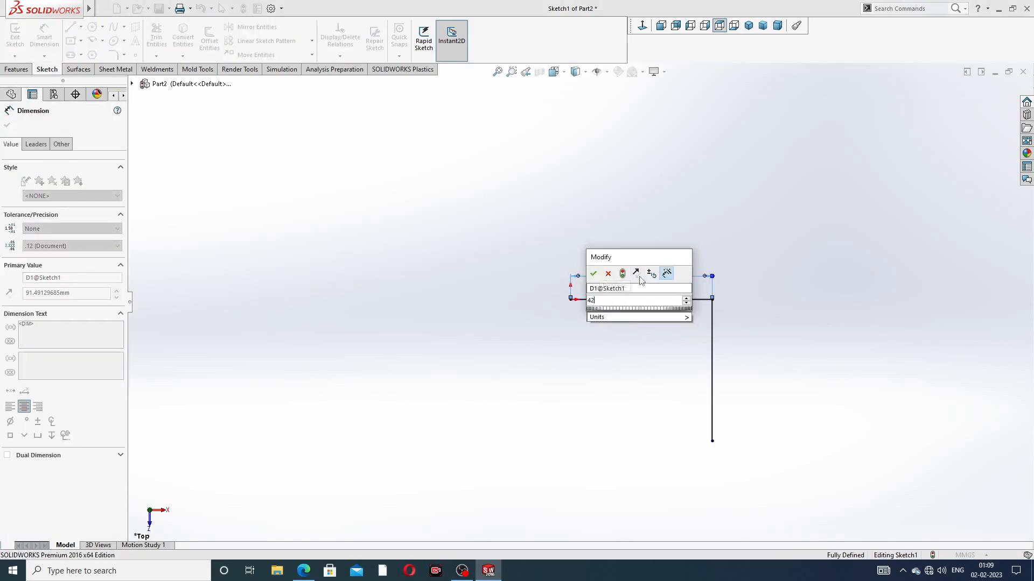
pyautogui.click(593, 273)
pyautogui.rightClick(720, 205)
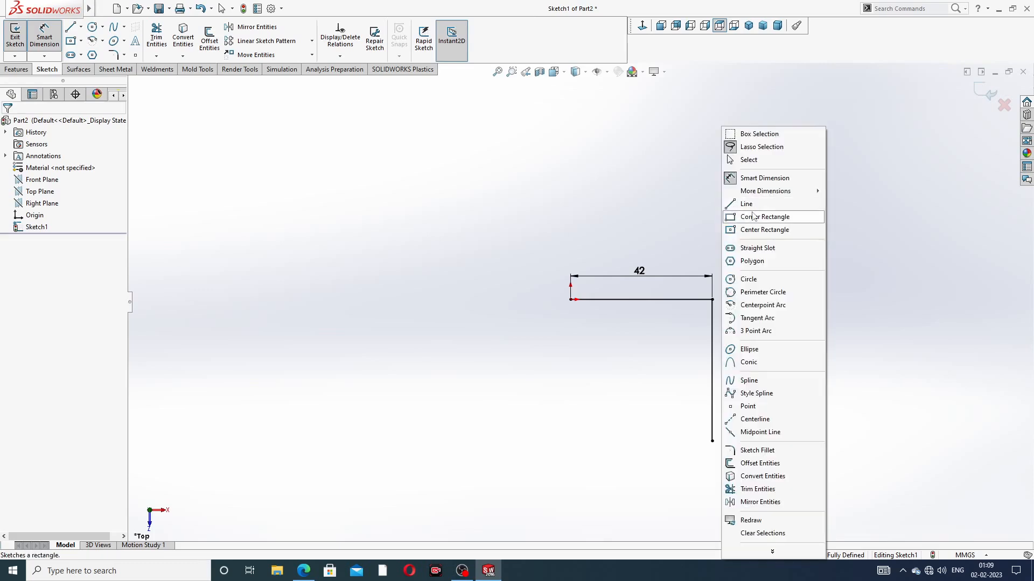
pyautogui.click(735, 160)
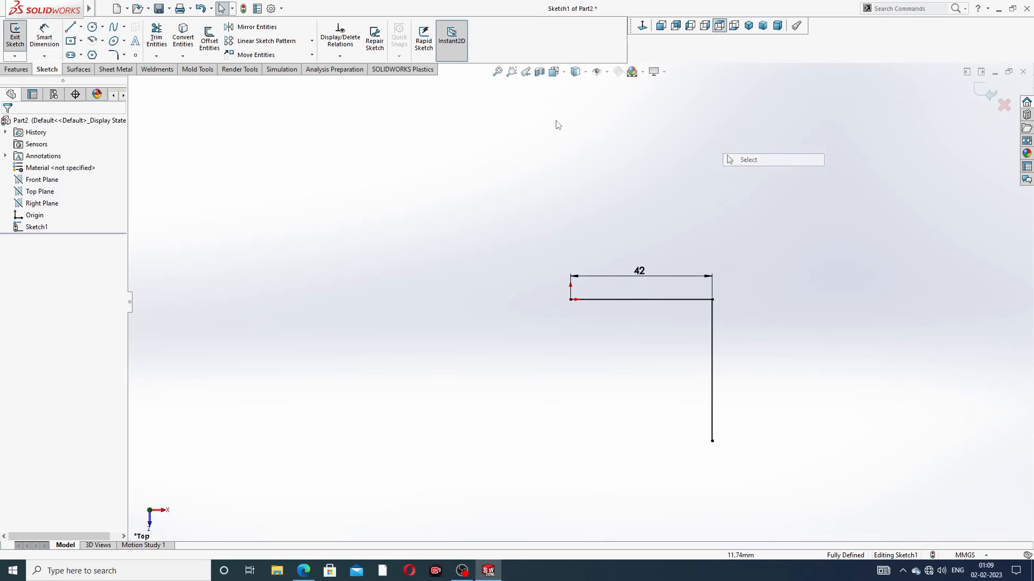
# Round the corner of the L-shaped path with an 18 mm sketch fillet, accepting removal of the equal-length relation.
pyautogui.click(126, 54)
pyautogui.click(125, 55)
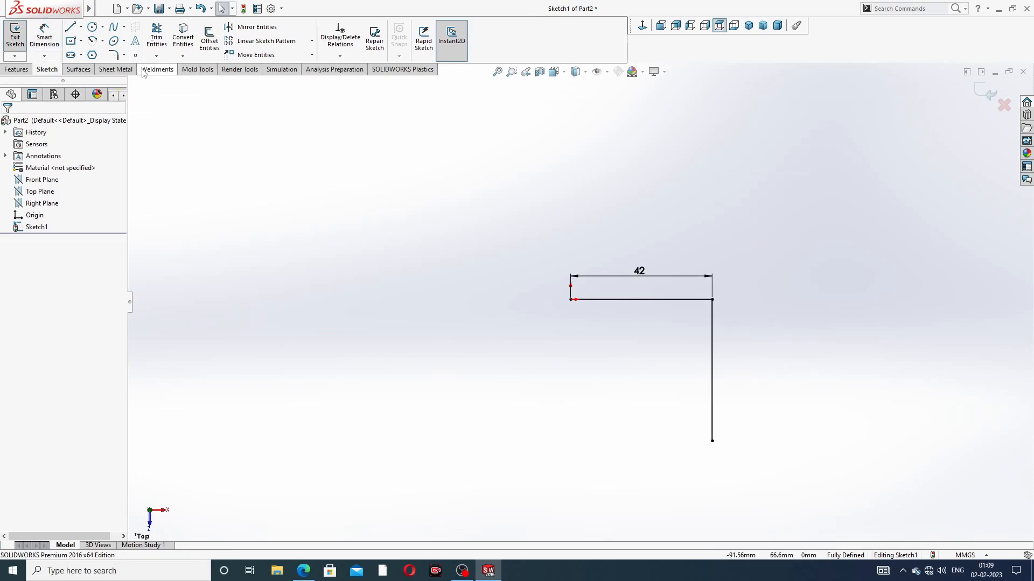
pyautogui.click(125, 55)
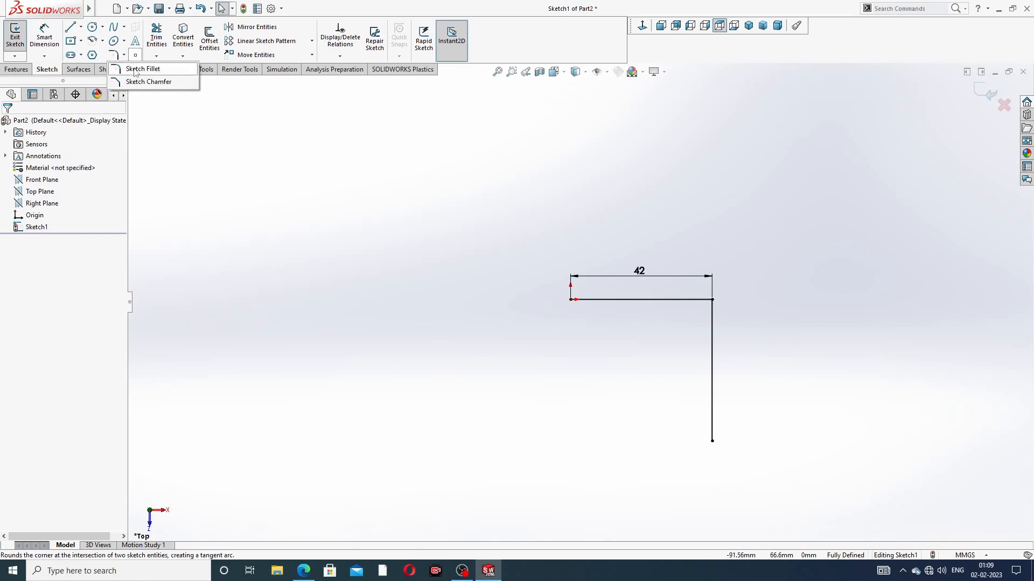
pyautogui.click(142, 69)
pyautogui.click(713, 301)
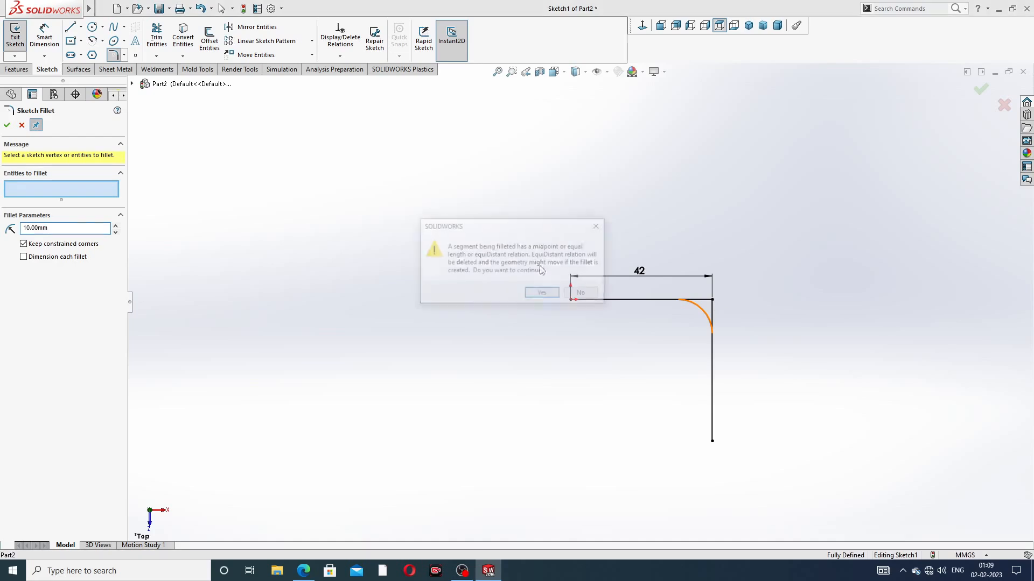
pyautogui.click(541, 293)
pyautogui.moveTo(68, 230); pyautogui.dragTo(4, 232)
pyautogui.write('1')
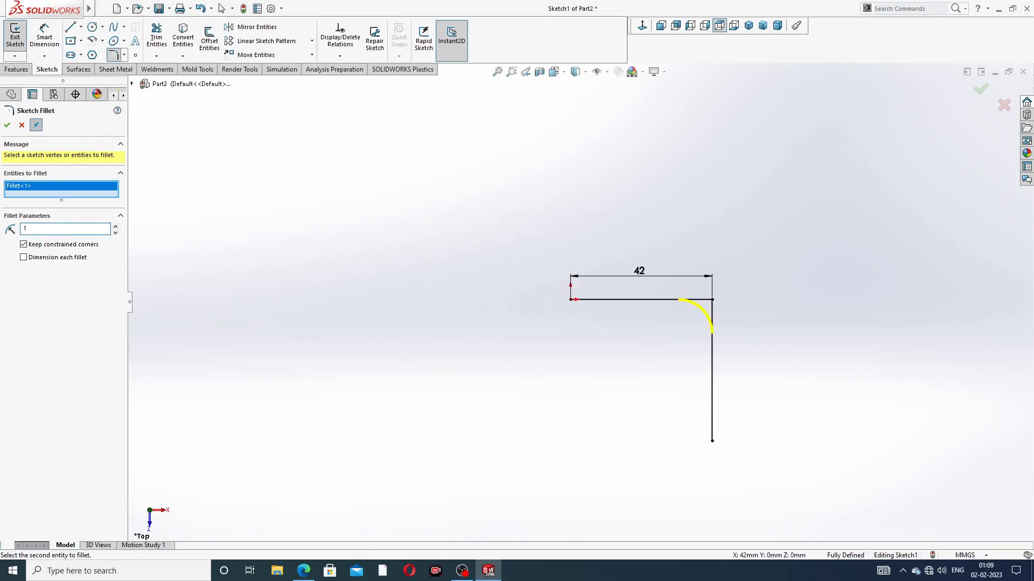
pyautogui.write('8.00mm')
pyautogui.click(7, 125)
pyautogui.click(7, 125)
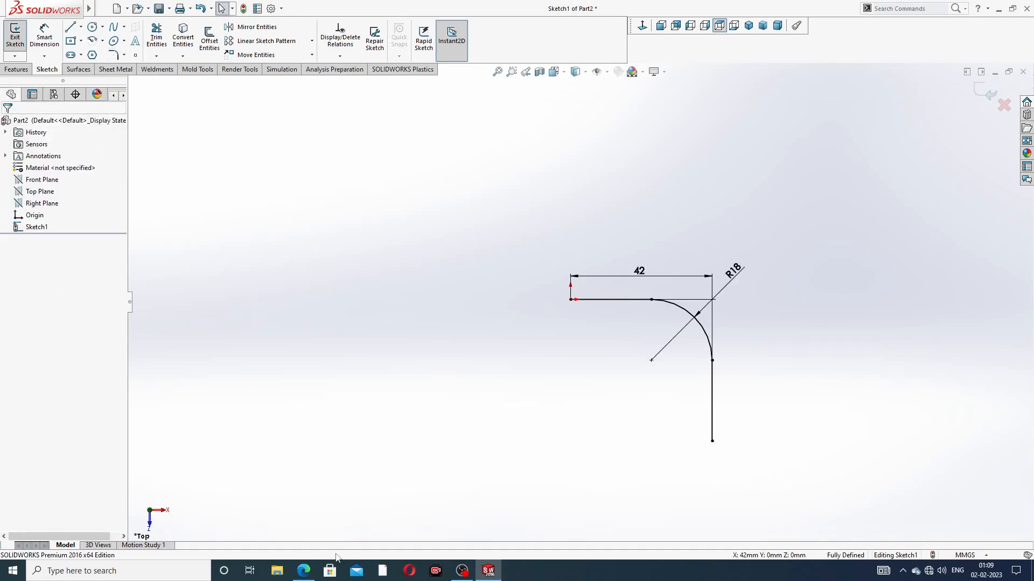
# Check the path against the PIPE ELBOW drawing and exit the sketch.
pyautogui.click(302, 571)
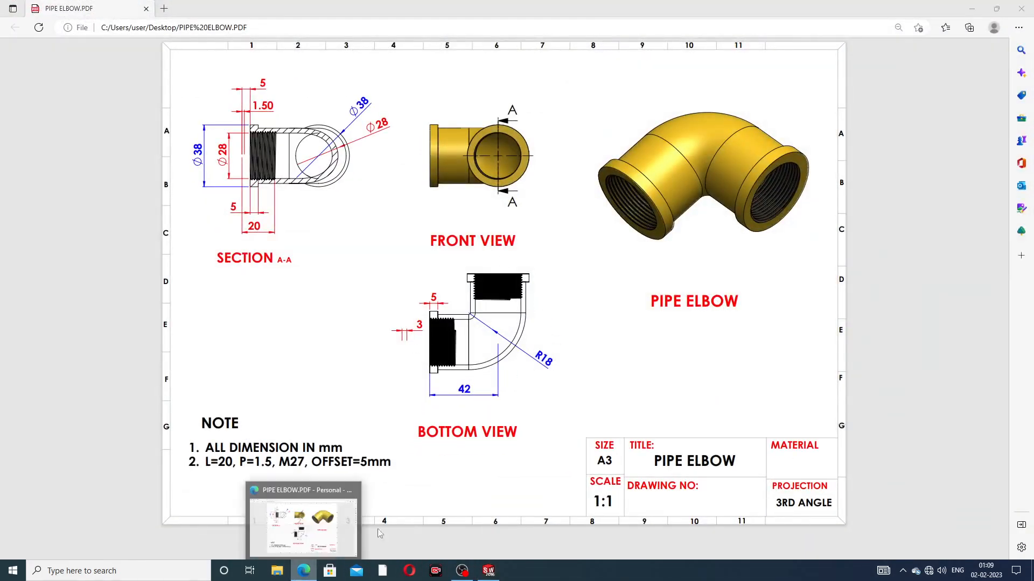
pyautogui.click(302, 572)
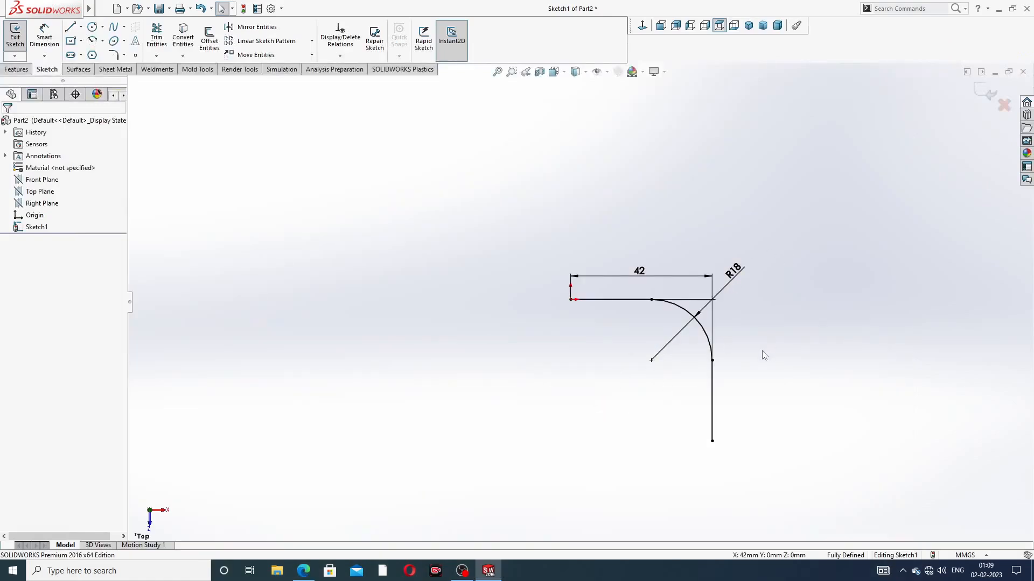
pyautogui.scroll(2, 763, 355)
pyautogui.scroll(-2, 763, 355)
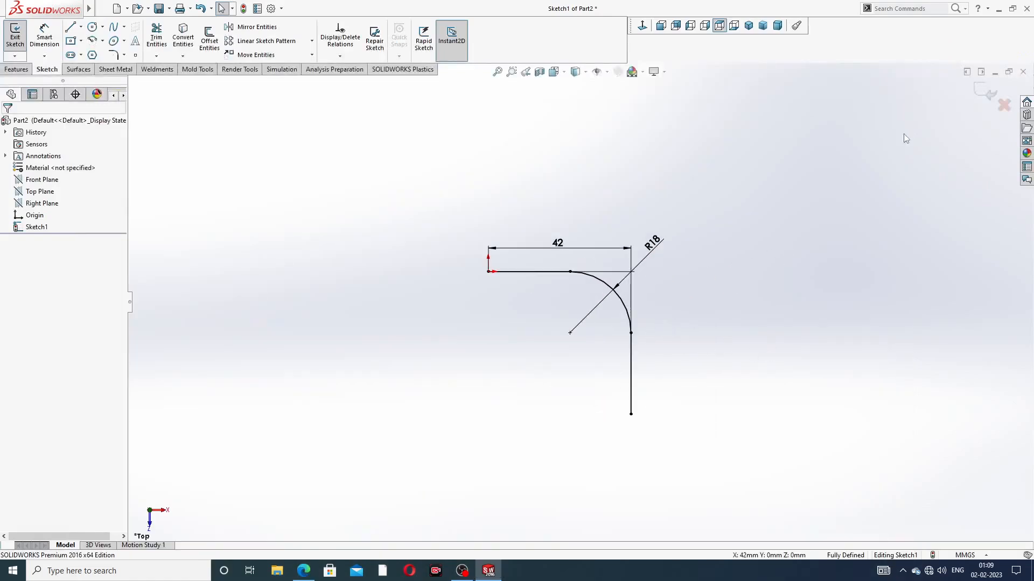
pyautogui.click(979, 94)
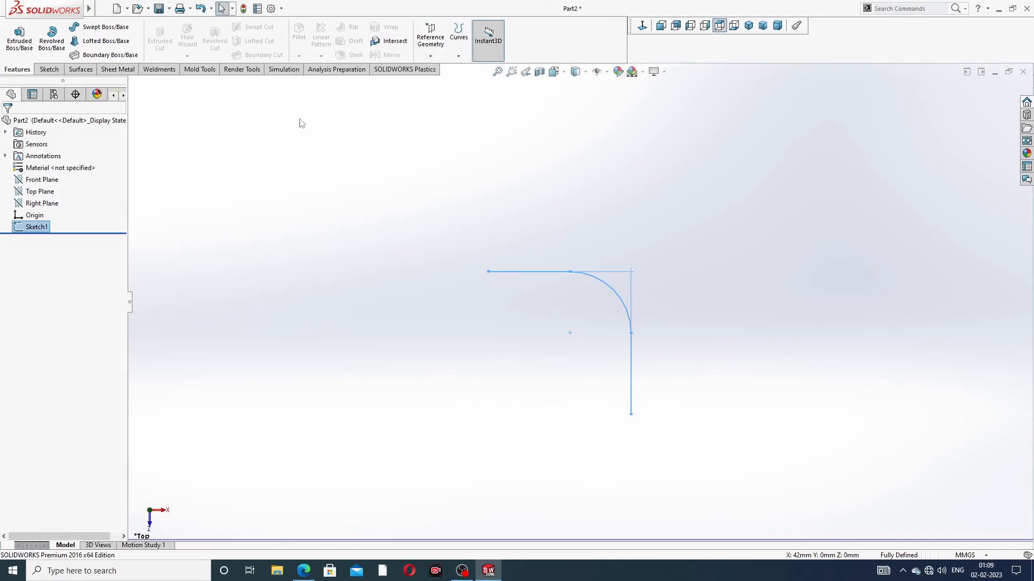
# Set up a swept boss along the path sketch with a circular profile of 28 mm diameter, checking the drawing for the size.
pyautogui.click(108, 28)
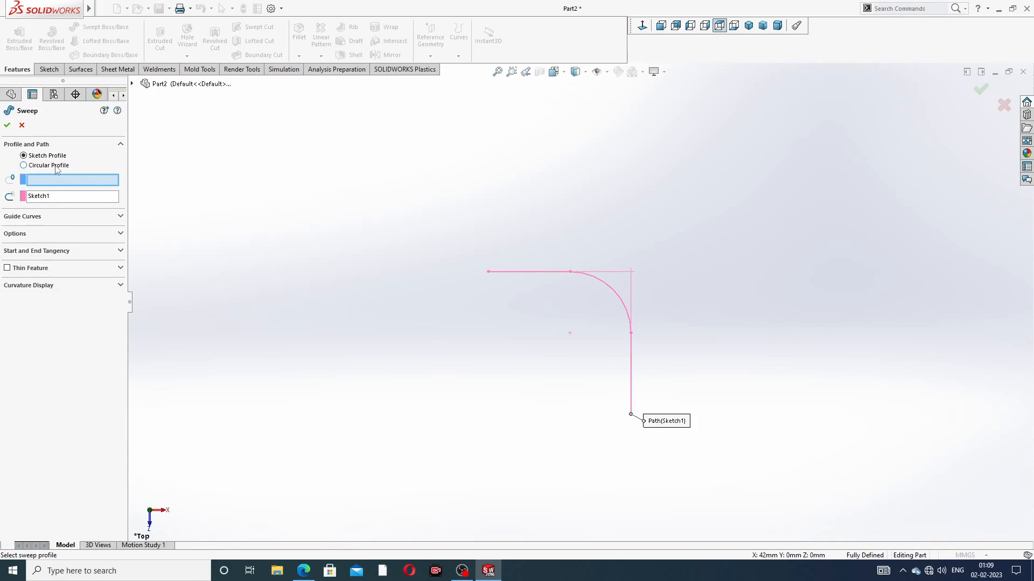
pyautogui.click(57, 170)
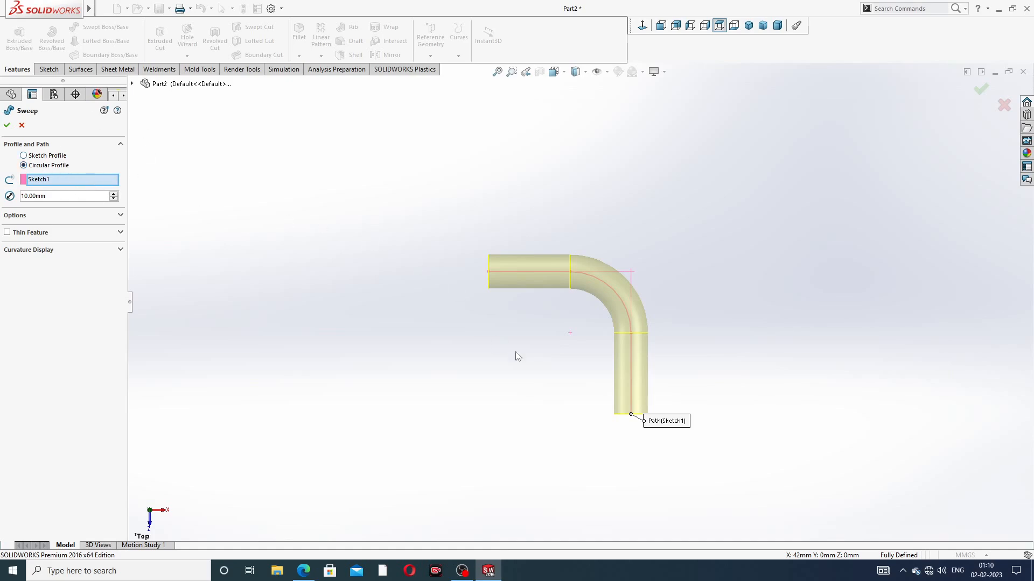
pyautogui.scroll(2, 587, 377)
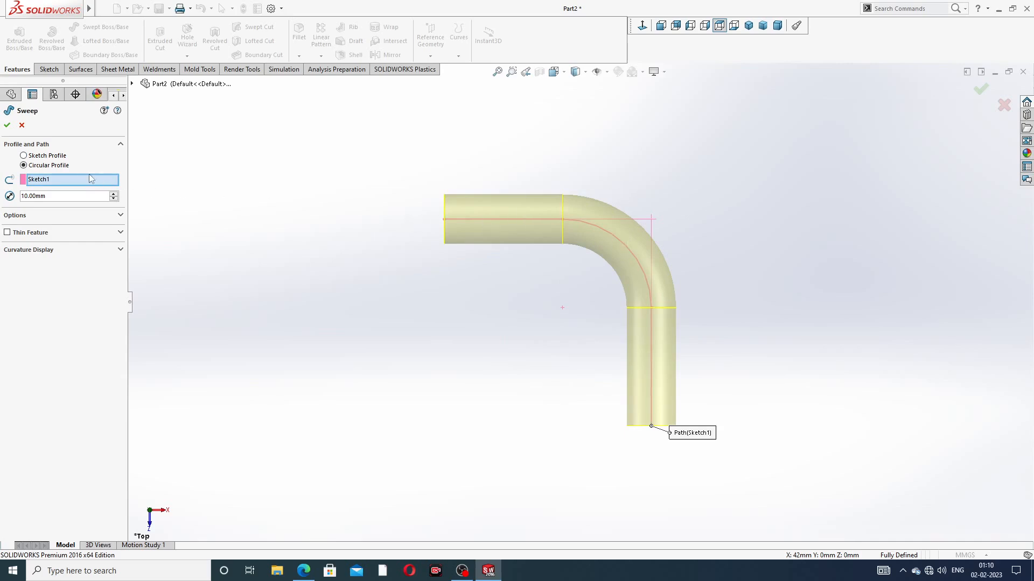
pyautogui.moveTo(253, 236); pyautogui.dragTo(338, 256, button='middle')
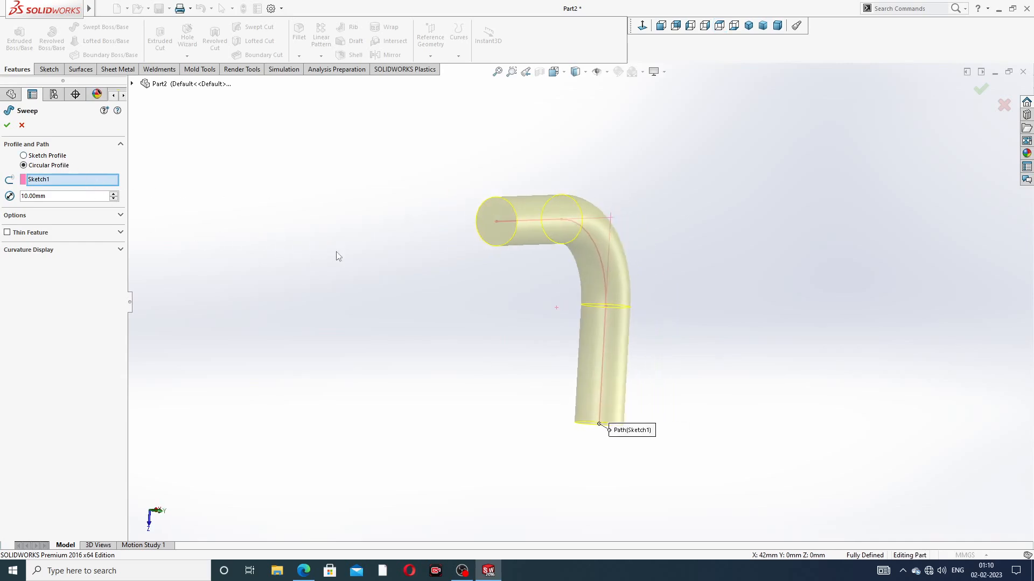
pyautogui.click(303, 571)
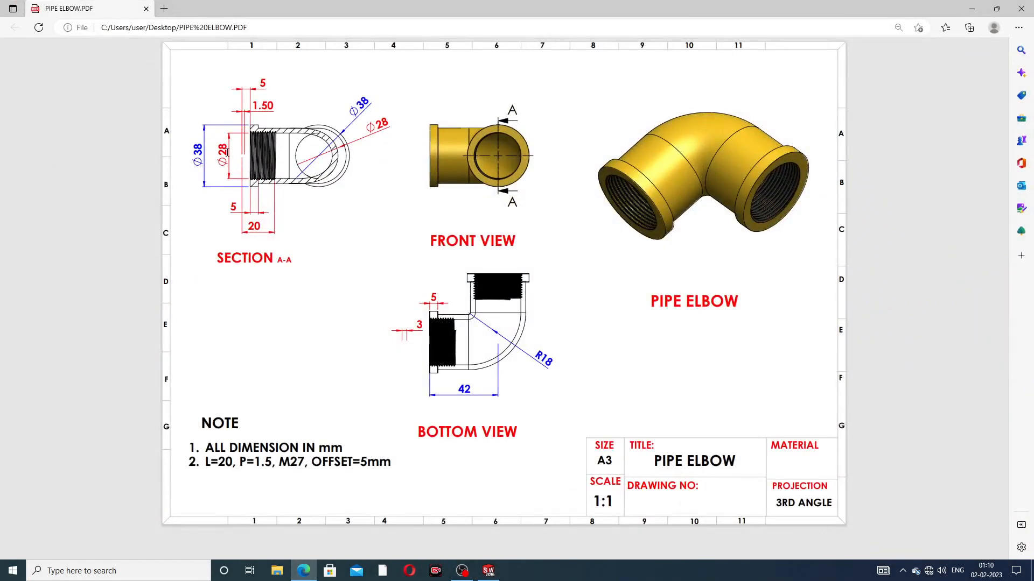
pyautogui.click(303, 571)
pyautogui.doubleClick(61, 195)
pyautogui.write('28')
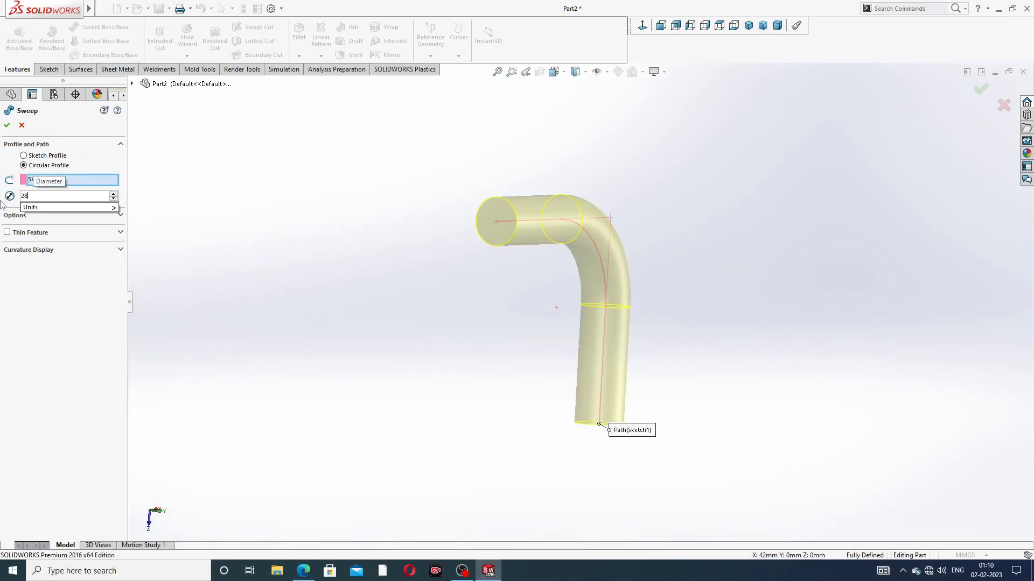
pyautogui.press('Return')
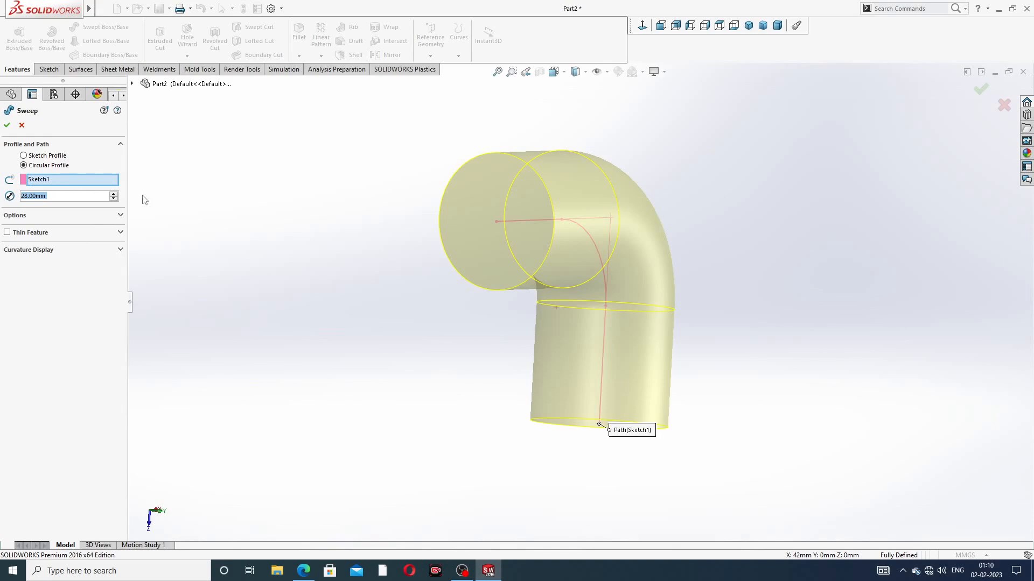
# Make the sweep a one-direction thin feature with a 3 mm wall added outward, and finish the swept pipe.
pyautogui.click(303, 571)
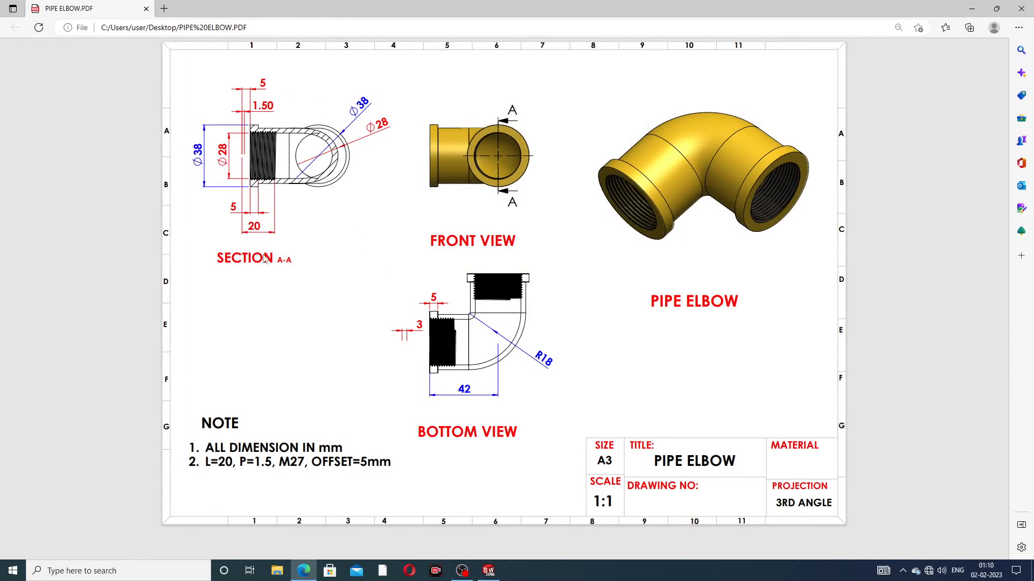
pyautogui.click(303, 571)
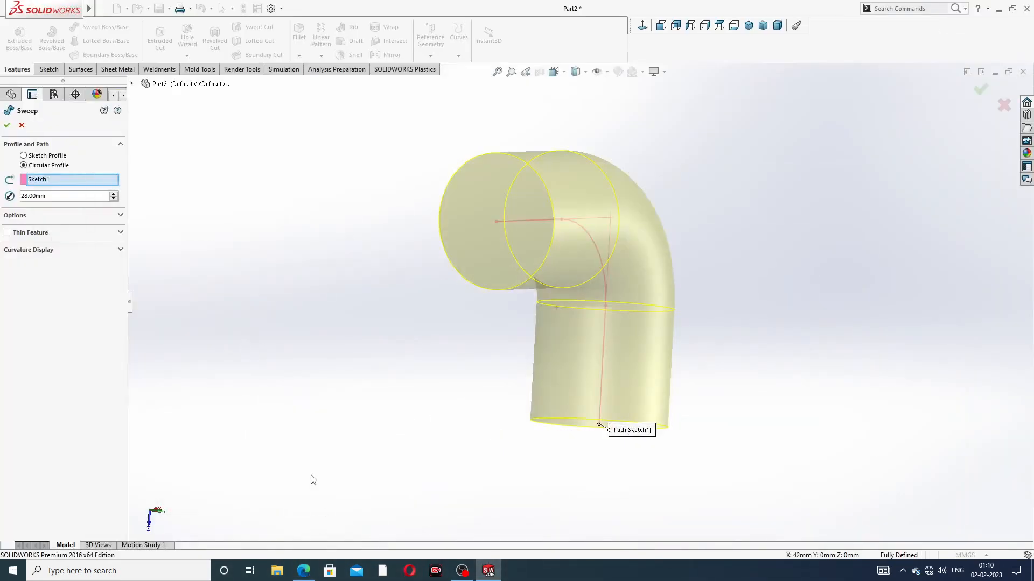
pyautogui.click(7, 232)
pyautogui.doubleClick(49, 263)
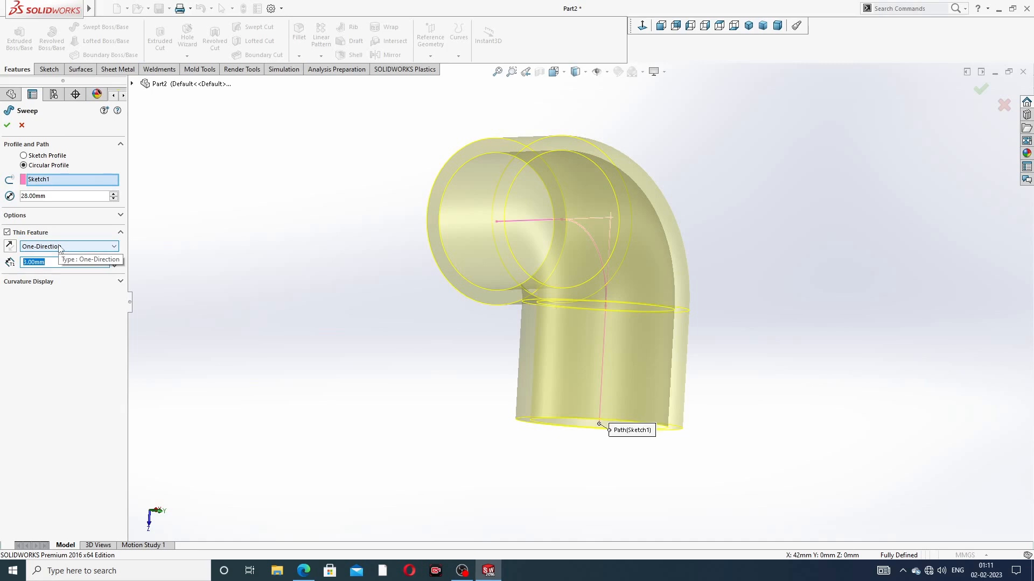
pyautogui.click(11, 246)
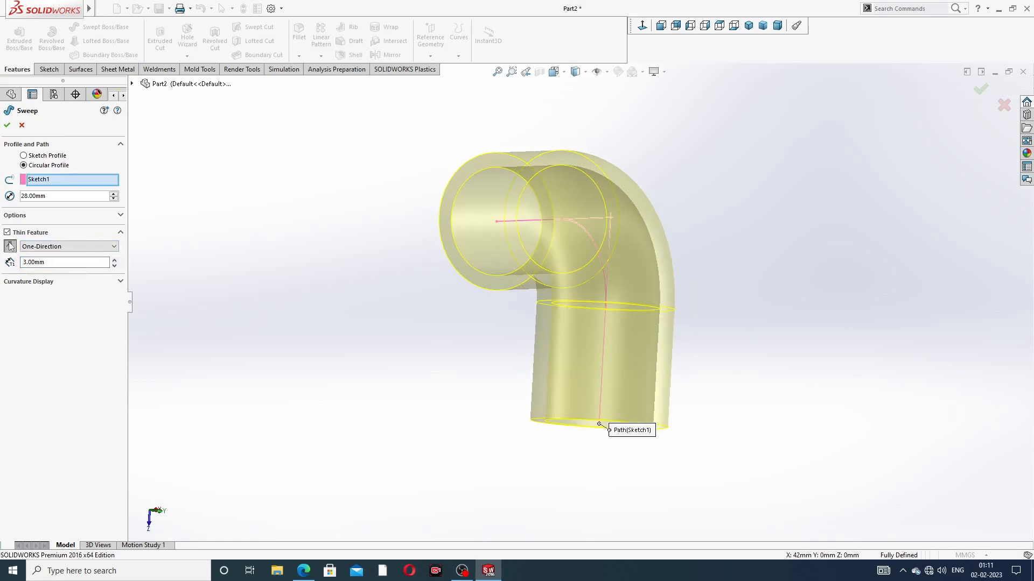
pyautogui.click(11, 246)
pyautogui.moveTo(417, 288); pyautogui.dragTo(367, 271, button='middle')
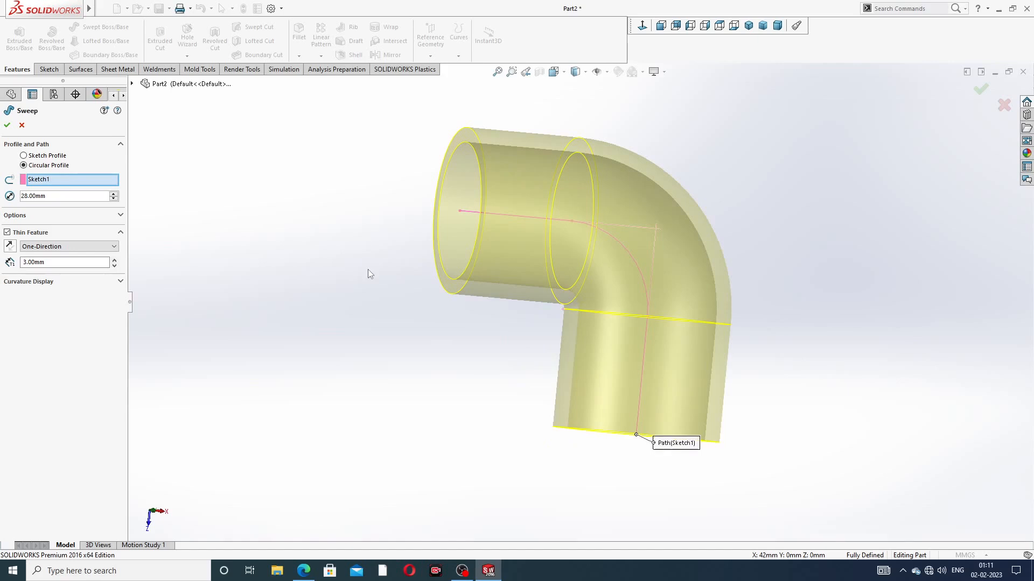
pyautogui.click(10, 246)
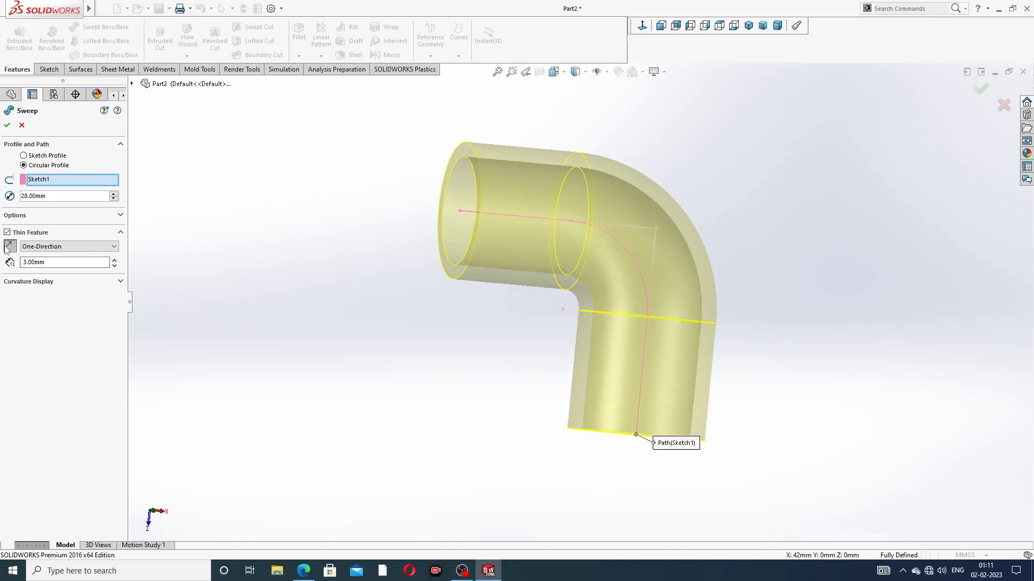
pyautogui.click(8, 247)
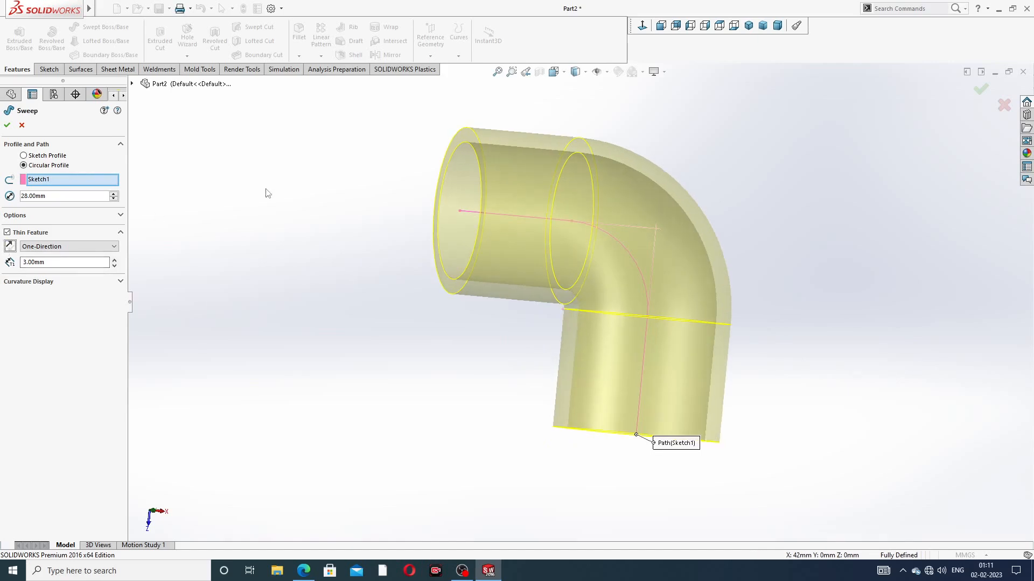
pyautogui.moveTo(371, 237); pyautogui.dragTo(391, 209, button='middle')
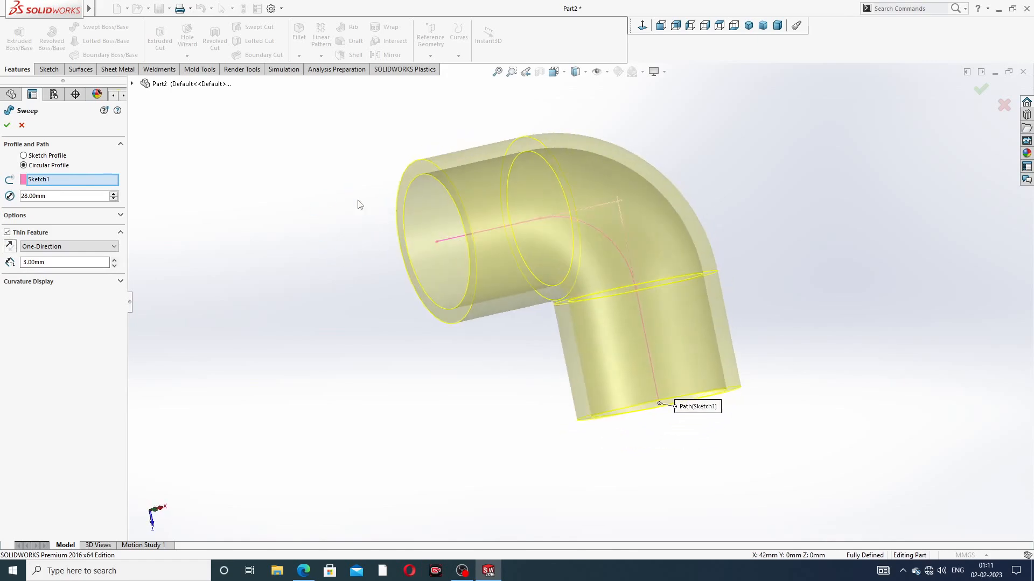
pyautogui.click(7, 125)
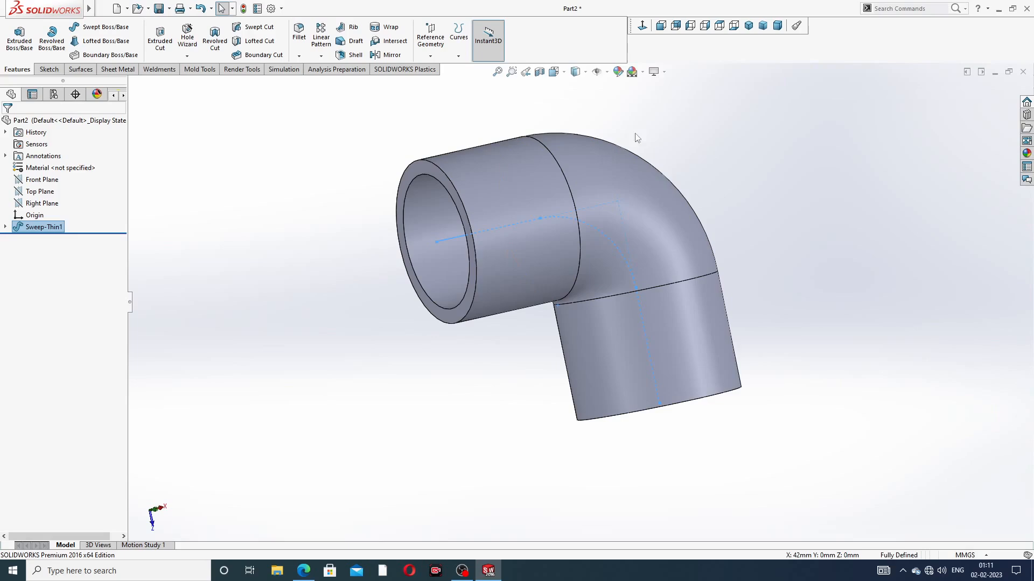
# Apply the Plain White scene and raise both the shaded and wireframe image quality to the highest resolution.
pyautogui.click(654, 72)
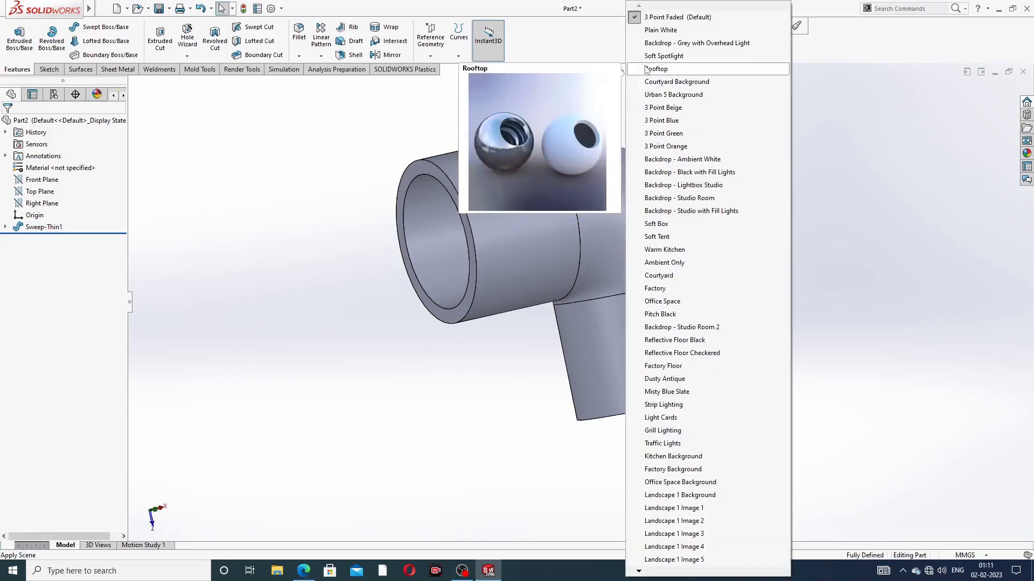
pyautogui.click(653, 30)
pyautogui.click(271, 8)
pyautogui.click(360, 105)
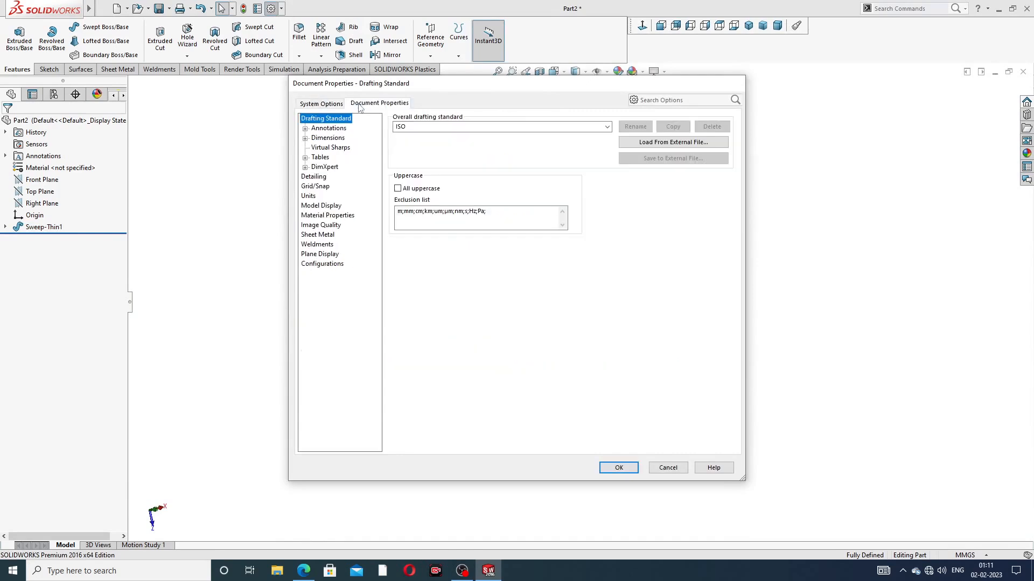
pyautogui.click(322, 225)
pyautogui.moveTo(477, 137); pyautogui.dragTo(594, 136)
pyautogui.moveTo(492, 242); pyautogui.dragTo(594, 243)
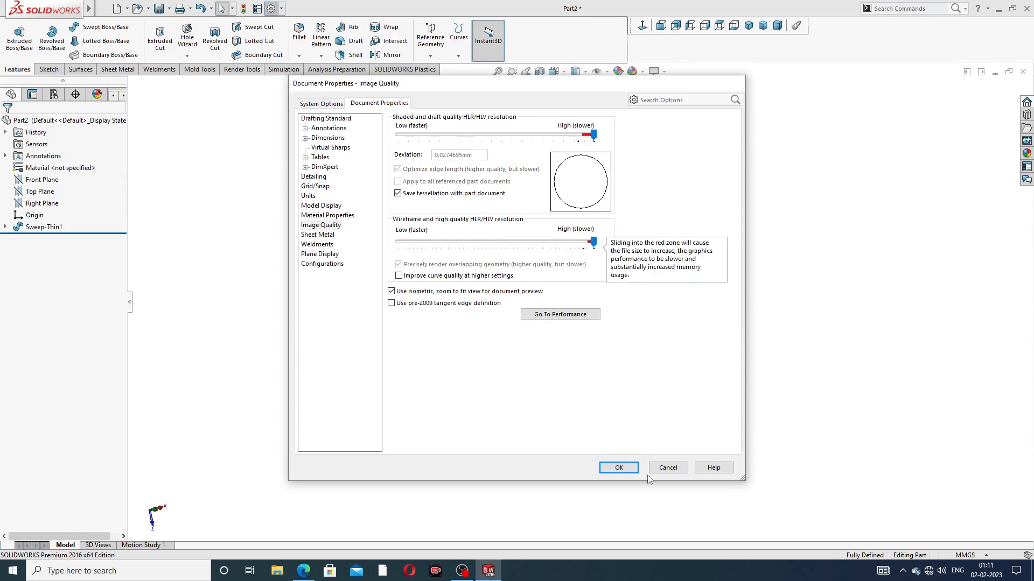
pyautogui.click(619, 468)
# Check the flange dimensions in the drawing and start a sketch on the end face at the path's origin, viewed normal to it.
pyautogui.moveTo(664, 295); pyautogui.dragTo(625, 194, button='middle')
pyautogui.scroll(-1, 594, 248)
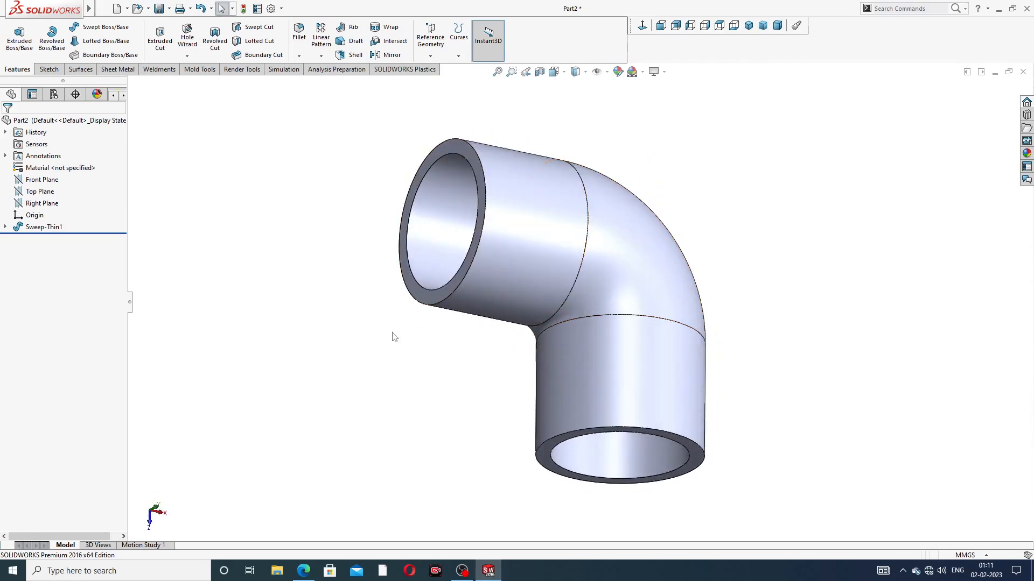
pyautogui.click(304, 571)
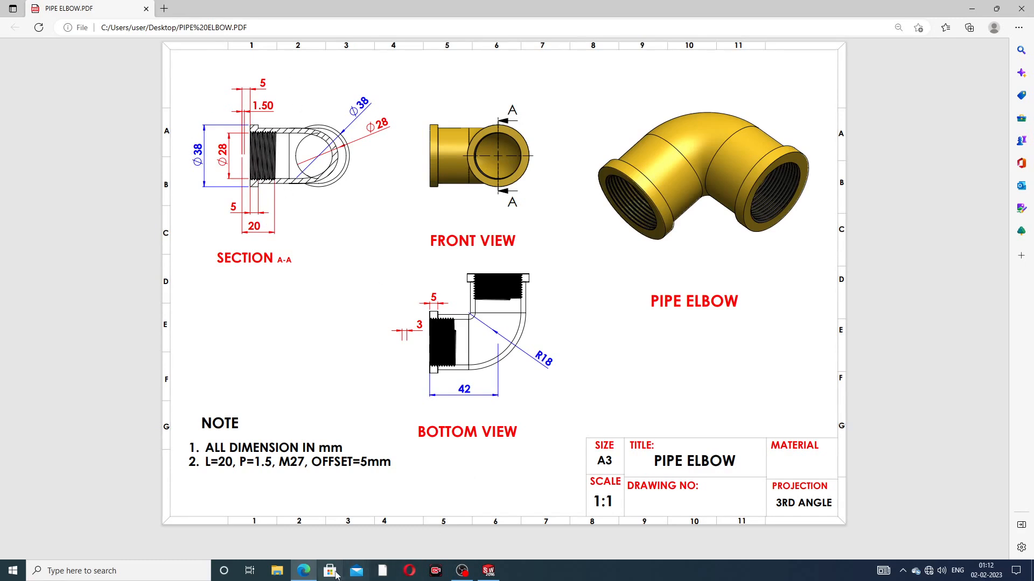
pyautogui.click(304, 570)
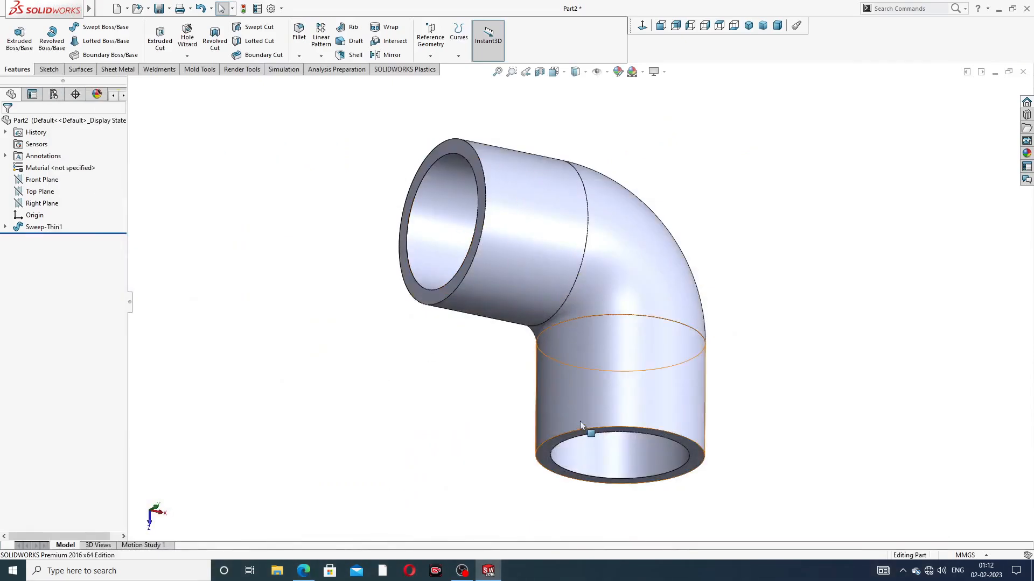
pyautogui.click(477, 193)
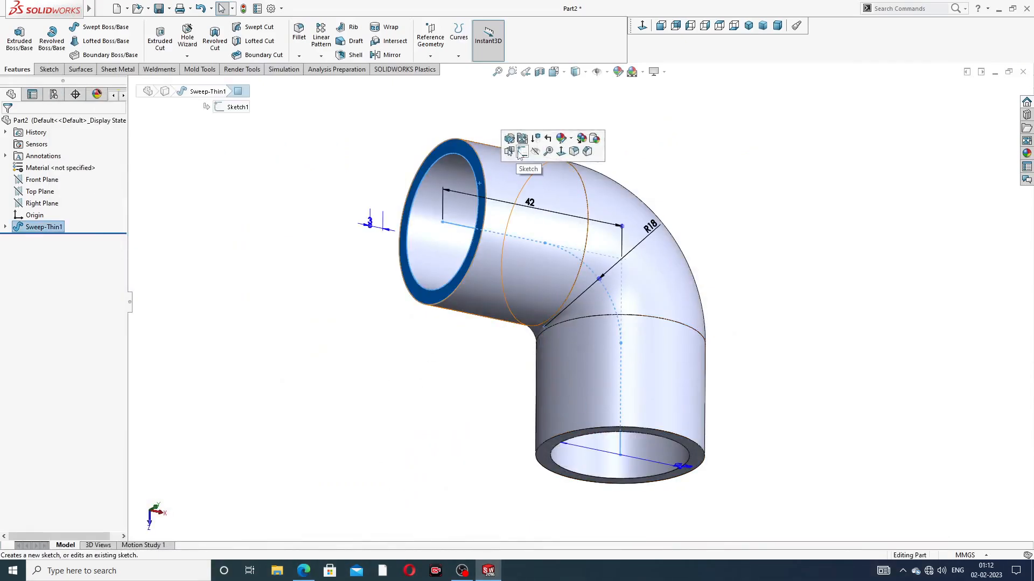
pyautogui.click(522, 151)
pyautogui.click(642, 26)
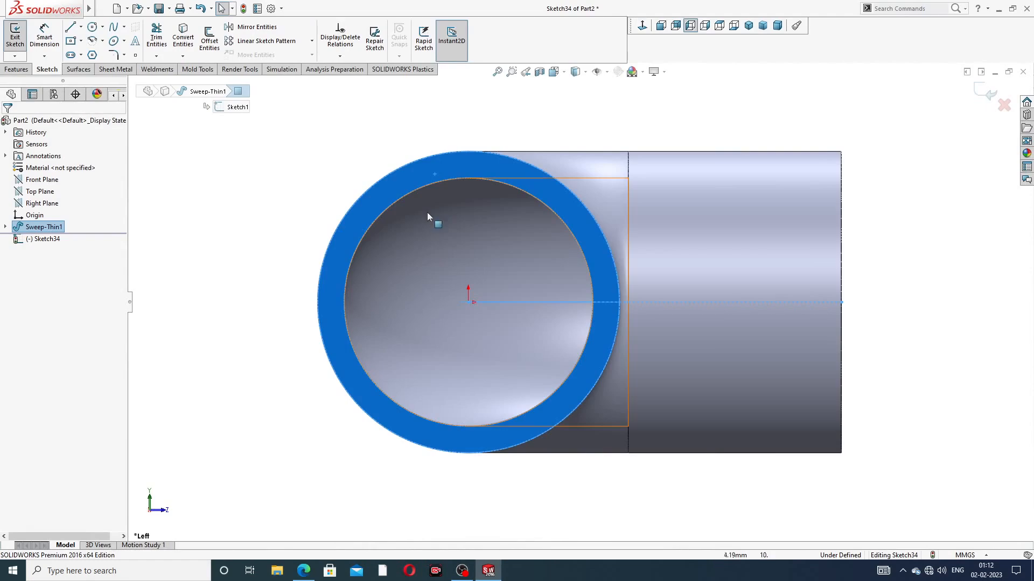
# Sketch a circle about 43 mm in diameter around the pipe end, centred on the origin.
pyautogui.click(93, 29)
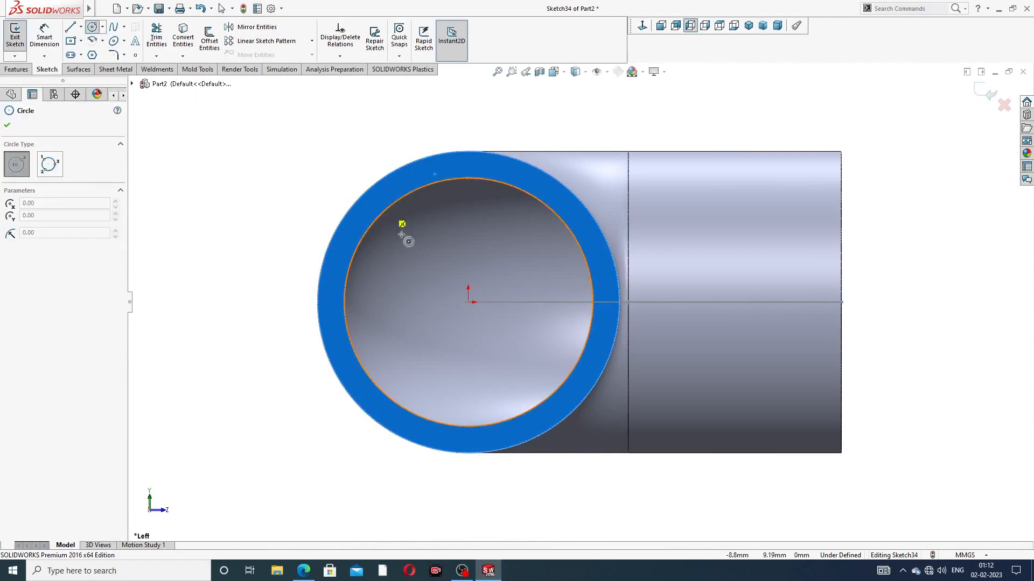
pyautogui.click(468, 302)
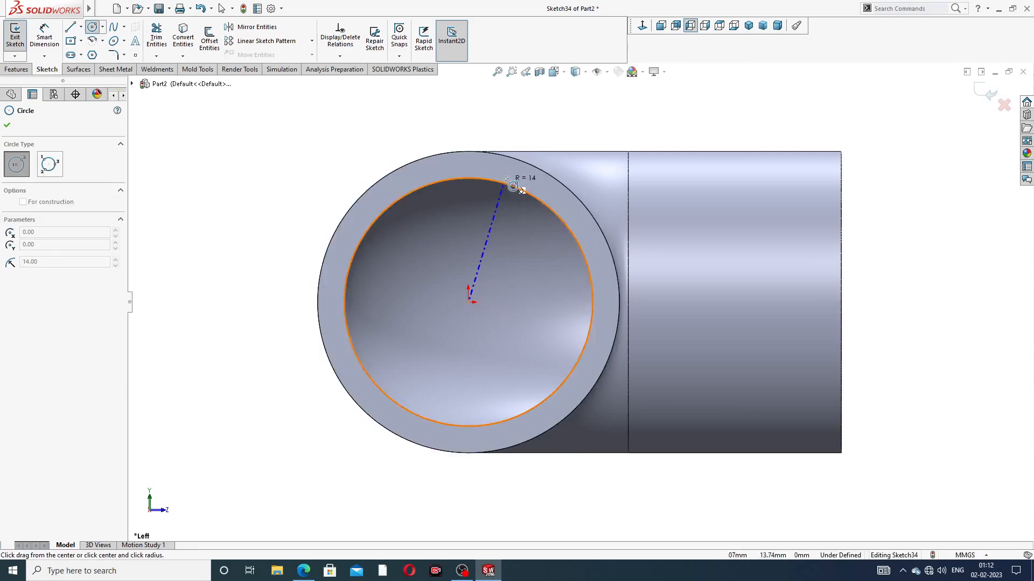
pyautogui.click(539, 125)
pyautogui.rightClick(629, 98)
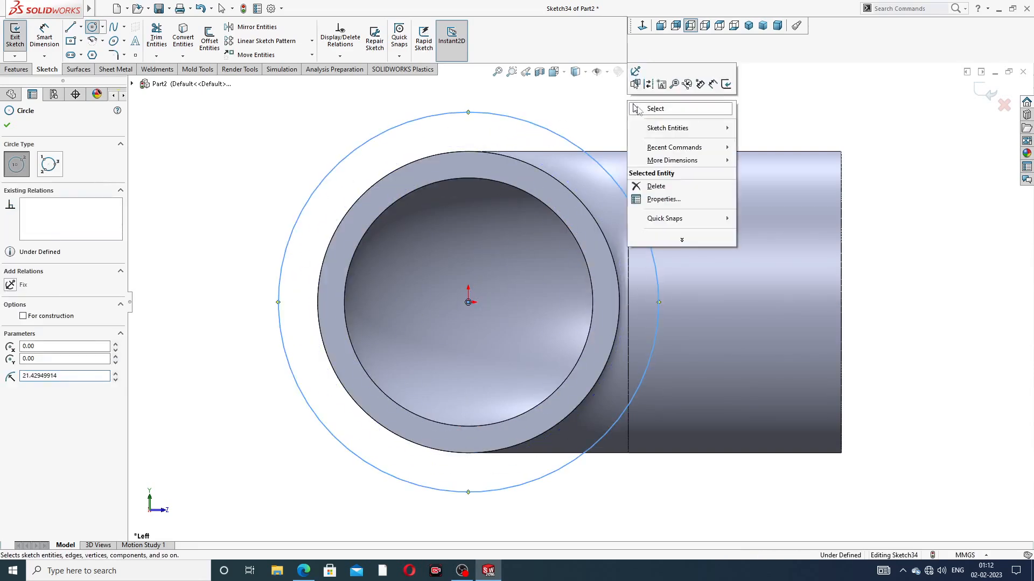
pyautogui.click(646, 110)
# Dimension the circle around the pipe end at the origin to 38 mm in diameter.
pyautogui.click(45, 38)
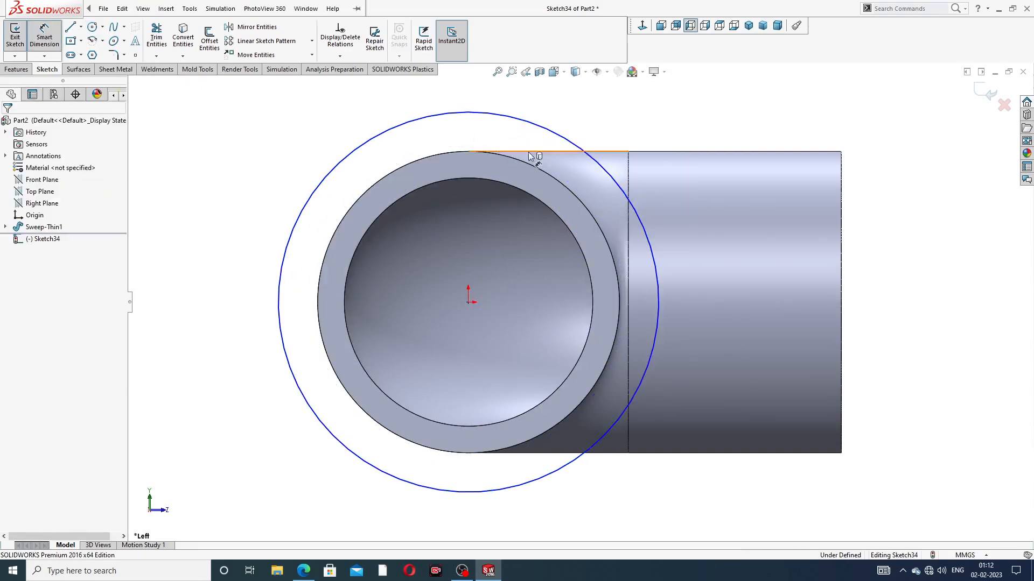
pyautogui.click(585, 153)
pyautogui.click(623, 129)
pyautogui.write('38')
pyautogui.press('Return')
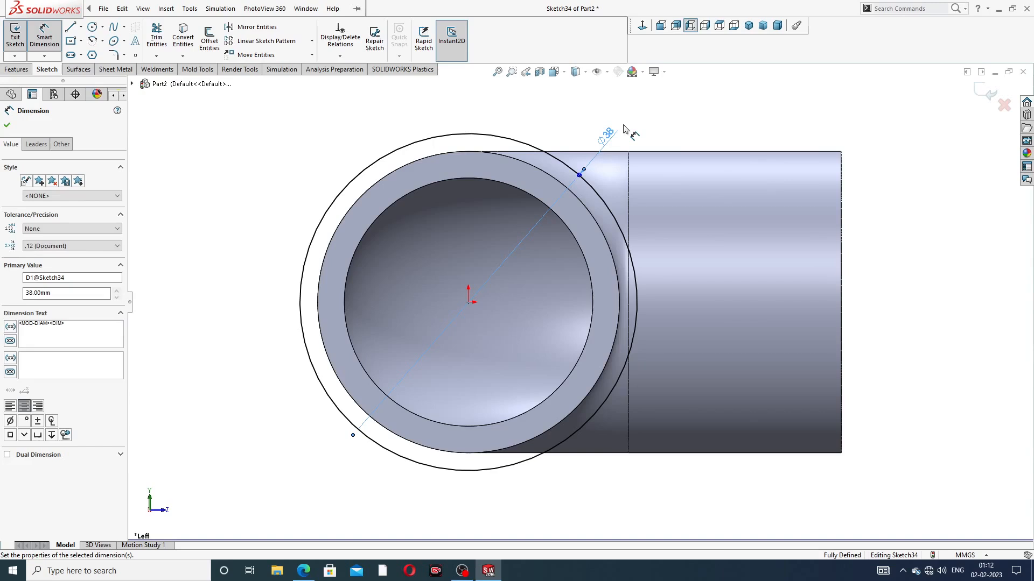
pyautogui.click(660, 117)
pyautogui.rightClick(659, 115)
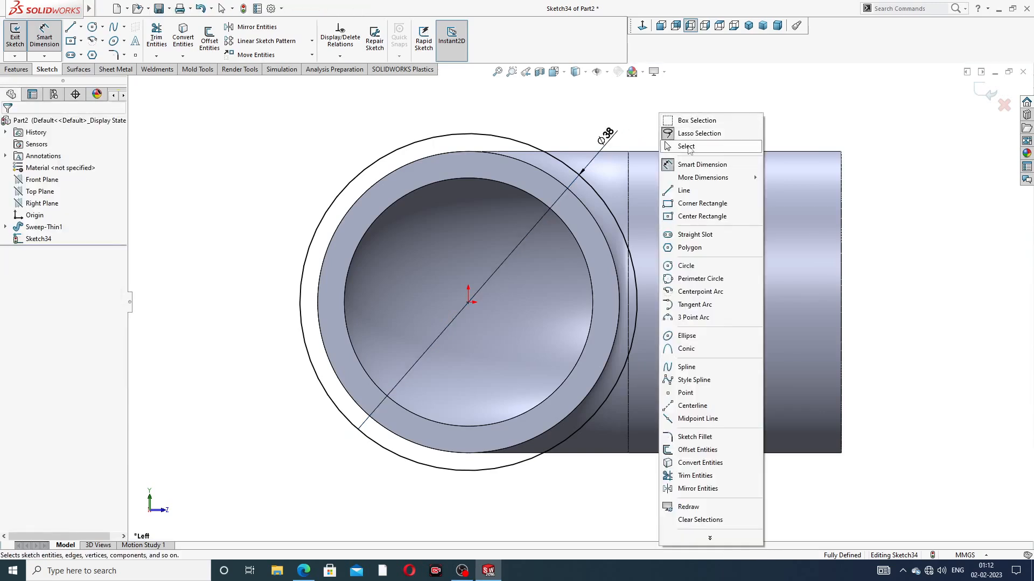
pyautogui.click(679, 144)
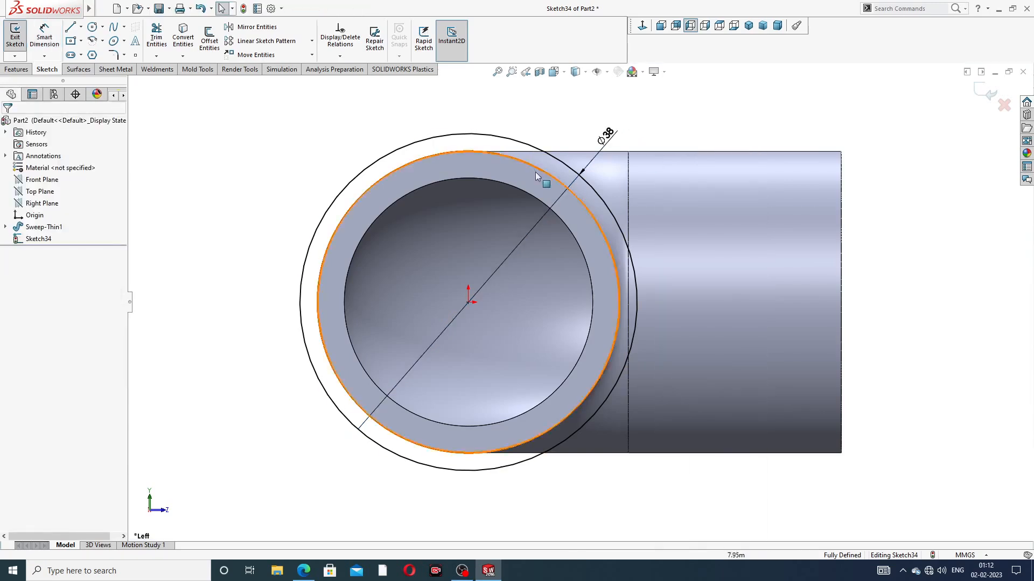
# Convert the inner bore edge of the end face at the origin into the sketch to form a ring profile.
pyautogui.click(496, 182)
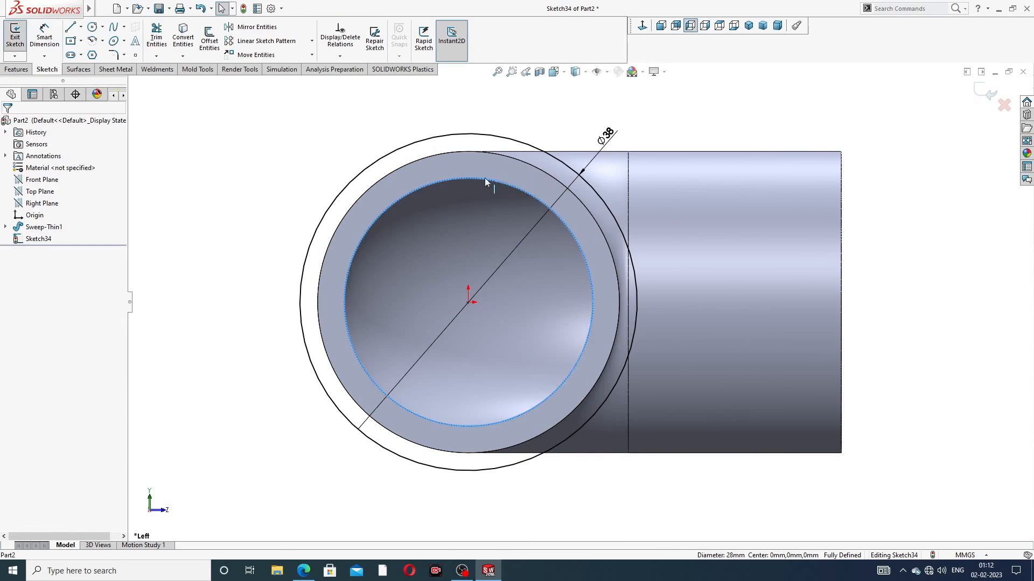
pyautogui.click(183, 43)
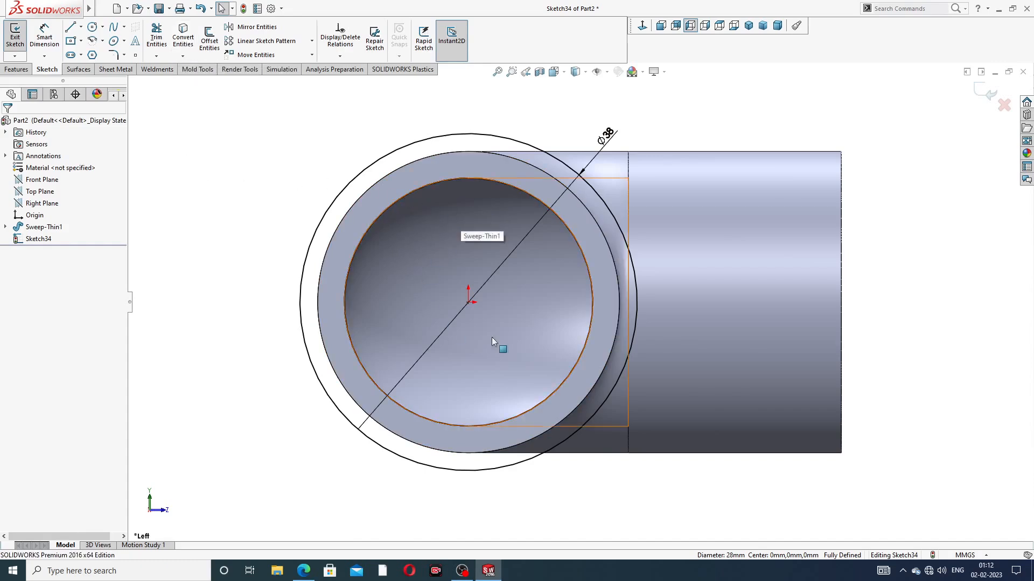
pyautogui.scroll(3, 512, 244)
pyautogui.moveTo(512, 243); pyautogui.dragTo(451, 255, button='middle')
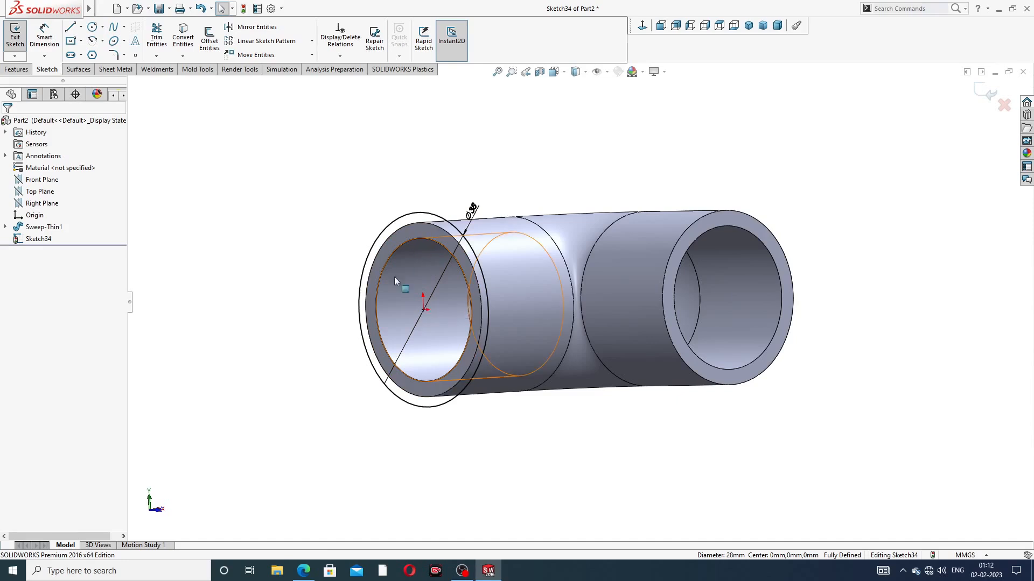
pyautogui.moveTo(441, 283); pyautogui.dragTo(510, 267, button='middle')
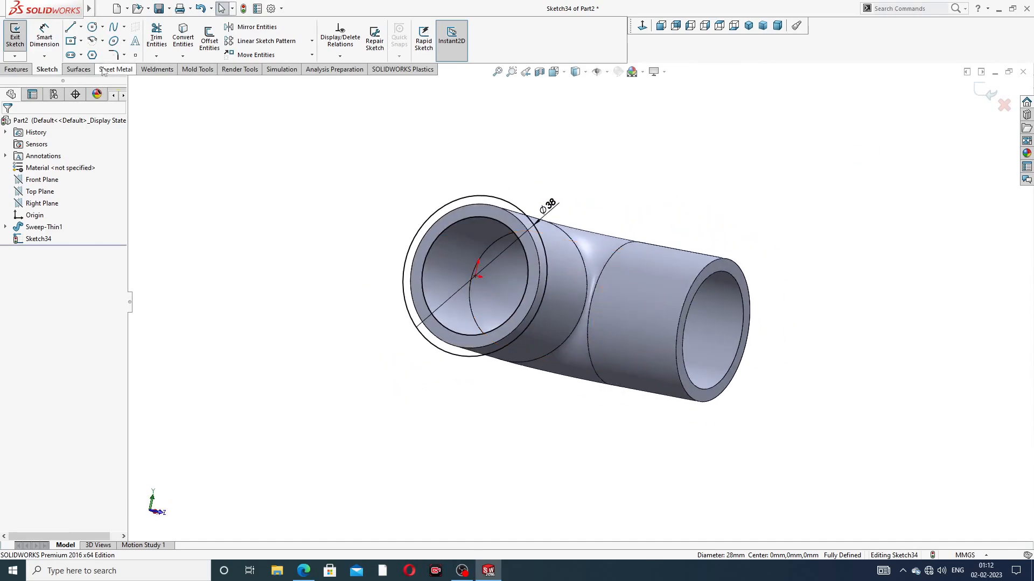
# Set up a boss extrusion of the ring profile with a blind depth of 5 mm.
pyautogui.click(22, 69)
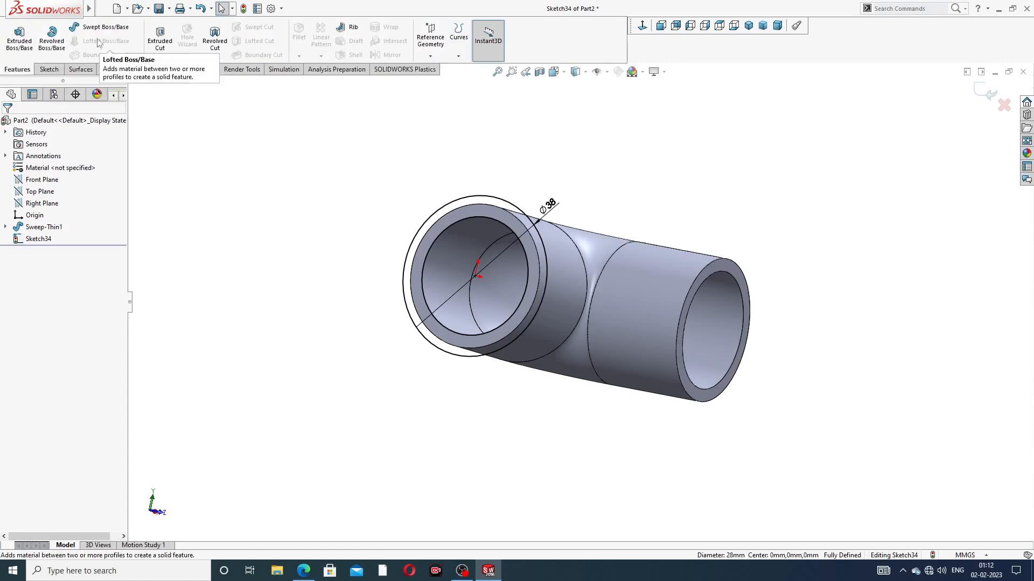
pyautogui.click(19, 37)
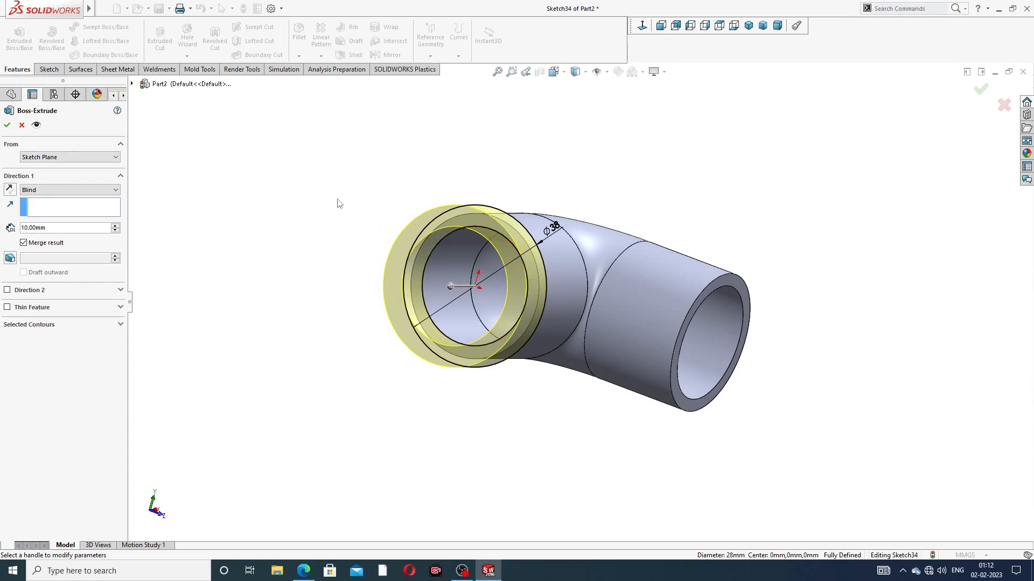
pyautogui.moveTo(483, 227); pyautogui.dragTo(439, 190, button='middle')
pyautogui.scroll(-3, 444, 237)
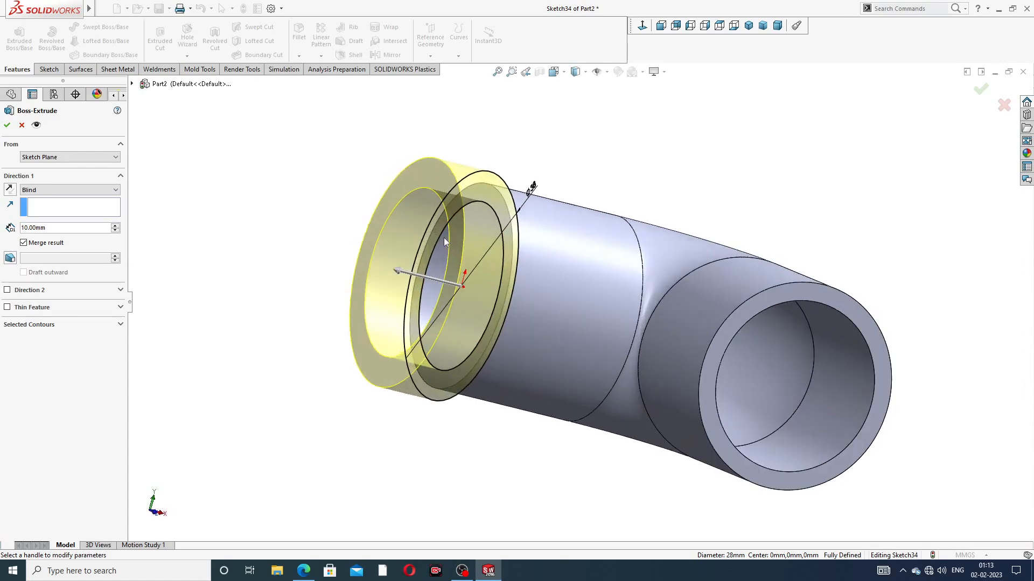
pyautogui.scroll(4, 477, 220)
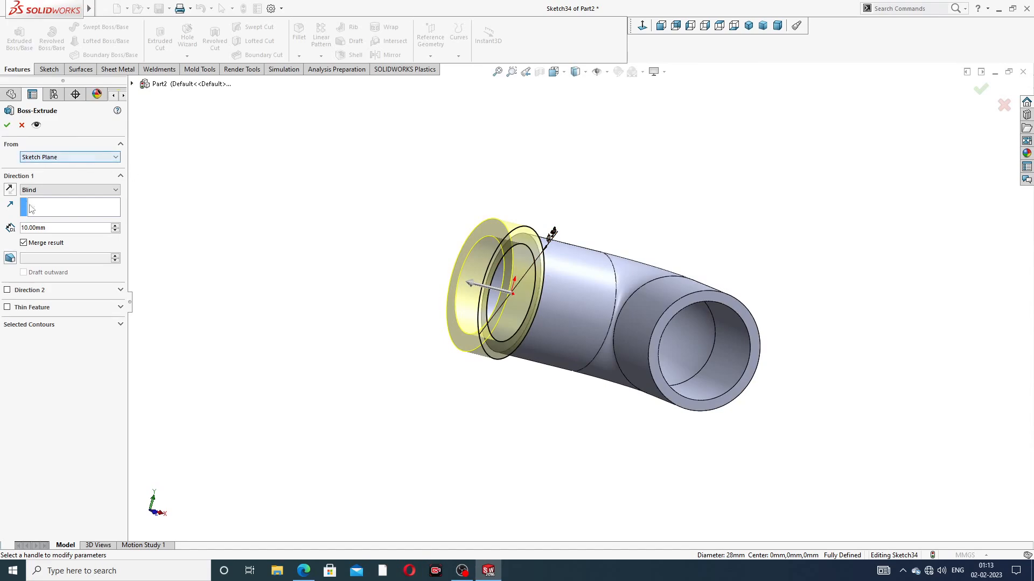
pyautogui.doubleClick(53, 228)
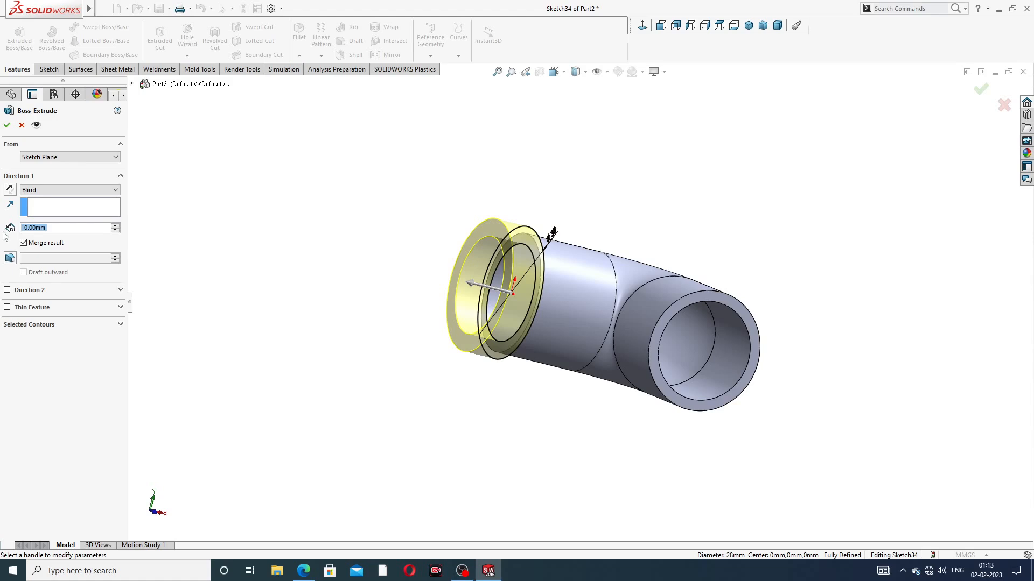
pyautogui.write('5')
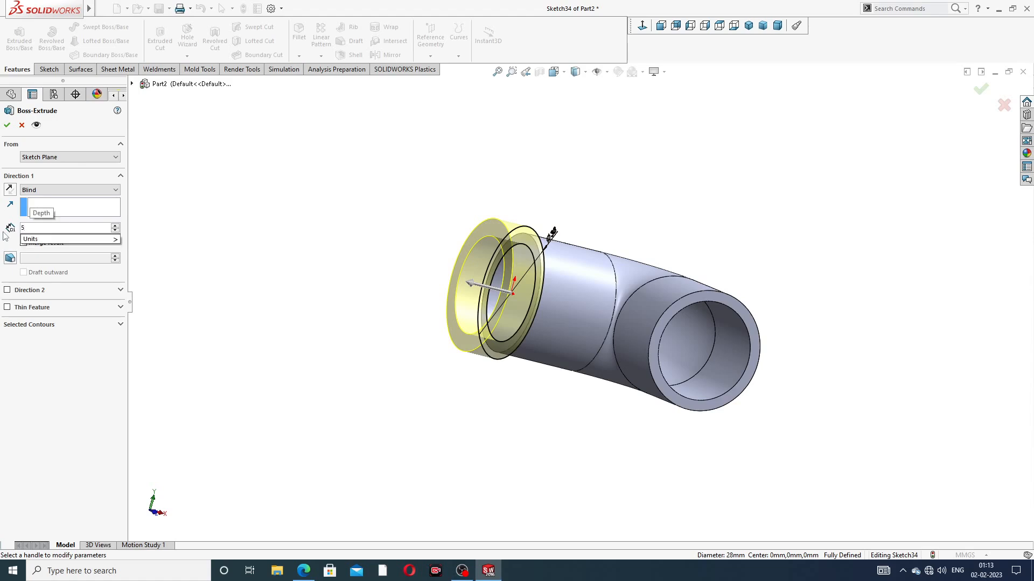
pyautogui.press('Return')
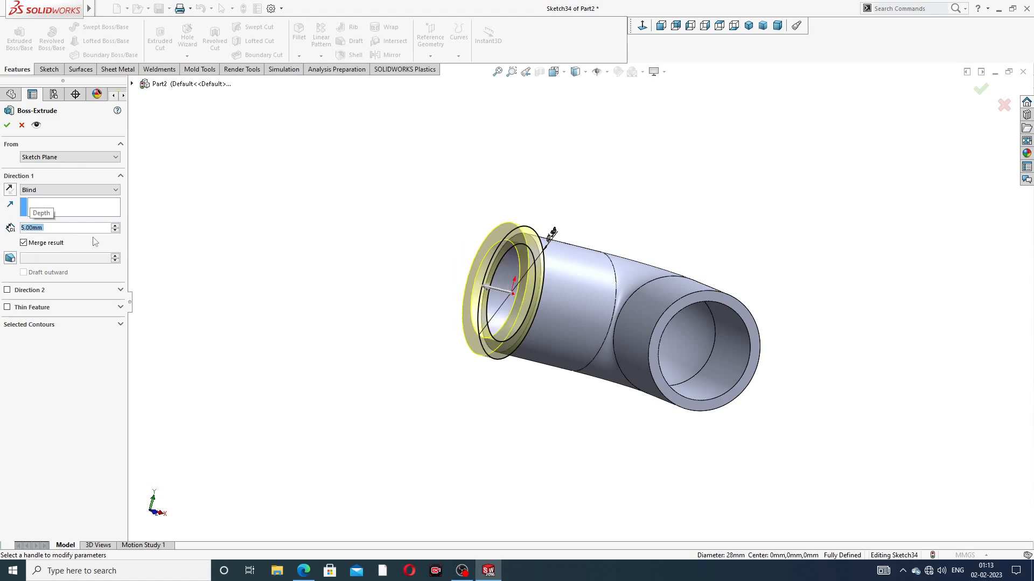
# Reverse the collar extrusion so it runs back over the pipe, set its depth to 6.2 mm and finish it.
pyautogui.click(10, 189)
pyautogui.moveTo(457, 295); pyautogui.dragTo(429, 309, button='middle')
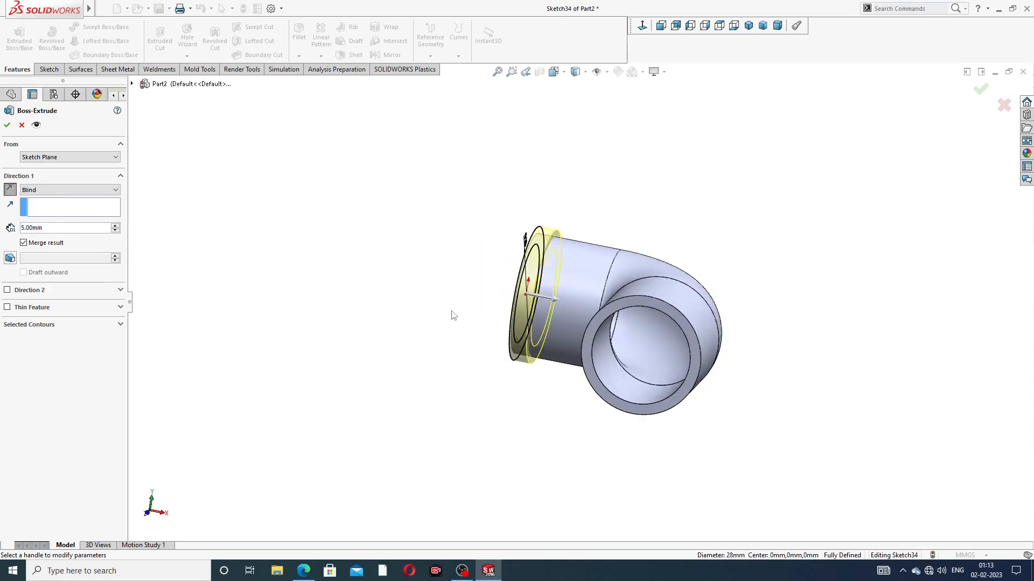
pyautogui.scroll(-3, 511, 320)
pyautogui.moveTo(615, 207); pyautogui.dragTo(622, 239, button='middle')
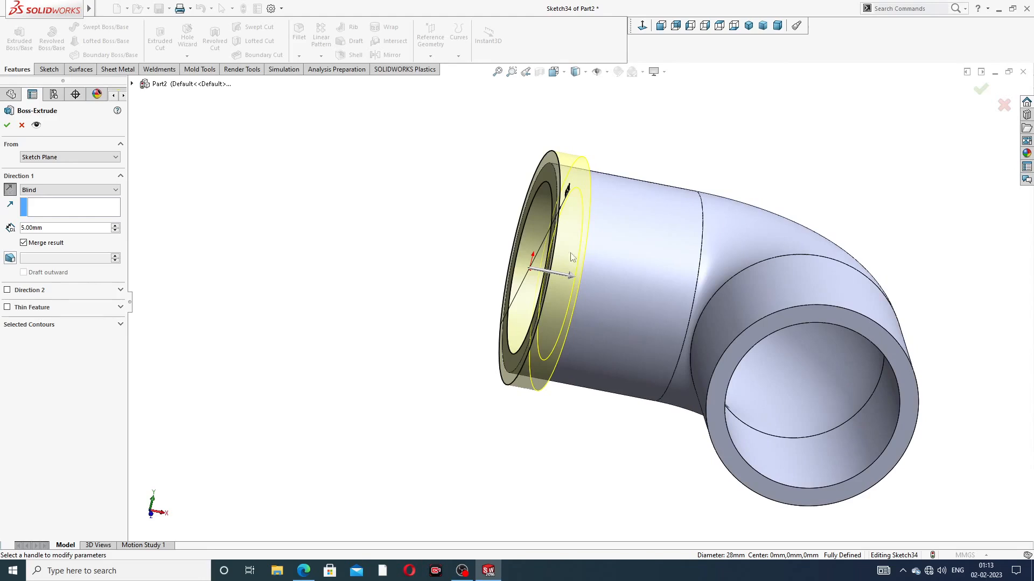
pyautogui.moveTo(46, 230); pyautogui.dragTo(6, 231)
pyautogui.write('6')
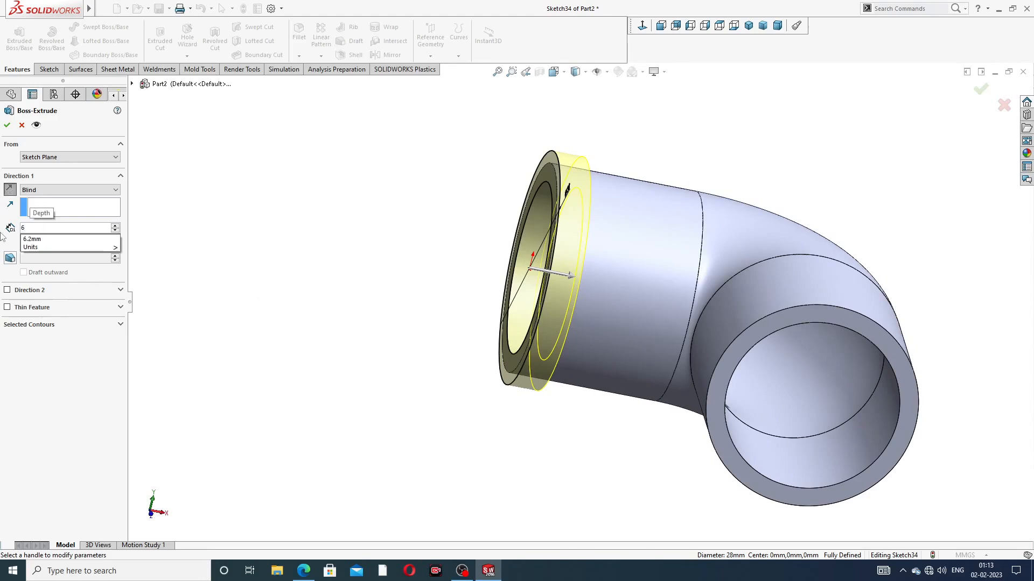
pyautogui.write('.2')
pyautogui.press('Return')
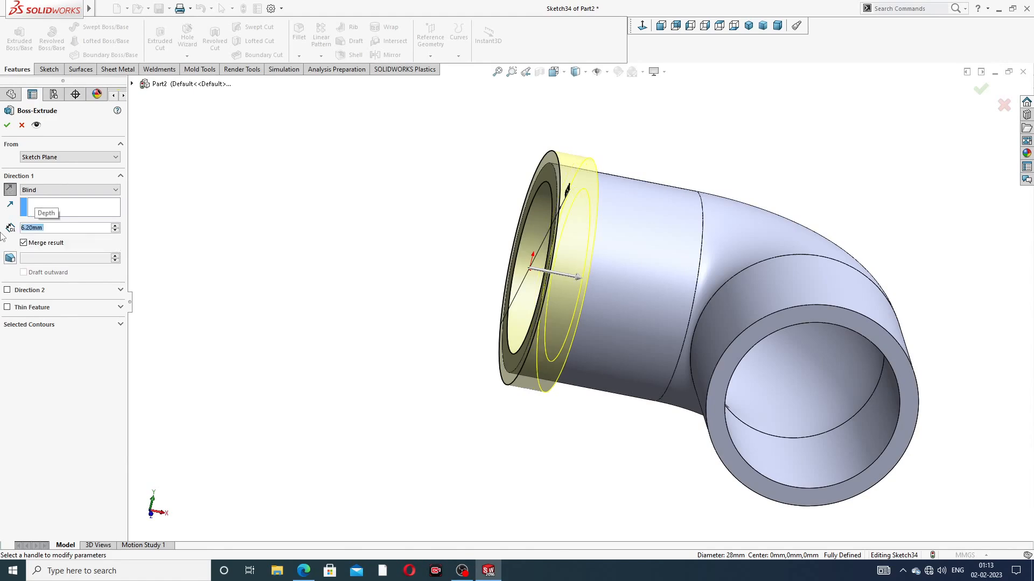
pyautogui.click(7, 125)
# On the pipe's other end face, viewed normal to it, sketch a circle about 36 mm in diameter concentric with the bore.
pyautogui.scroll(4, 619, 321)
pyautogui.moveTo(674, 324); pyautogui.dragTo(654, 250, button='middle')
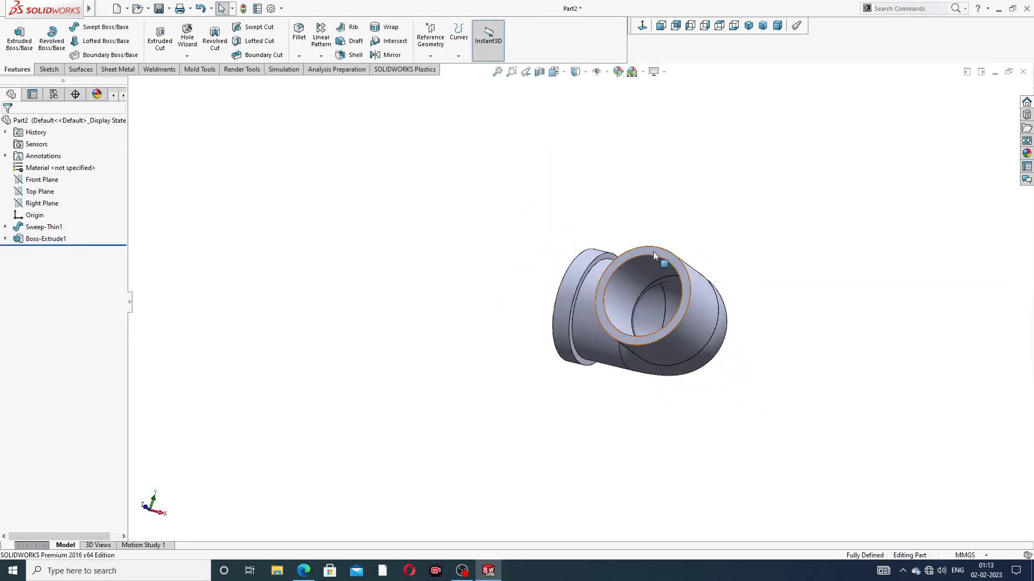
pyautogui.click(654, 251)
pyautogui.click(693, 207)
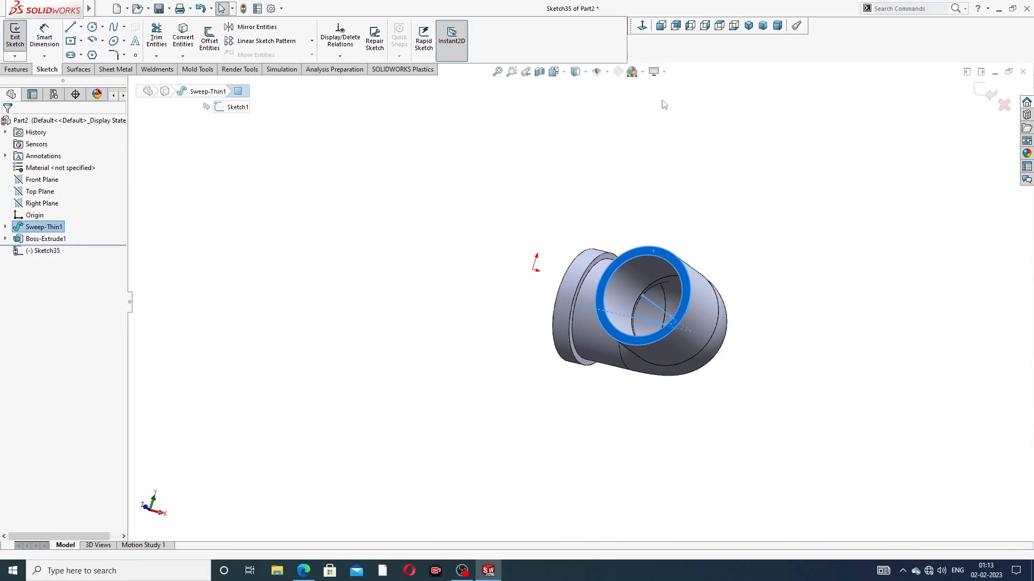
pyautogui.click(642, 27)
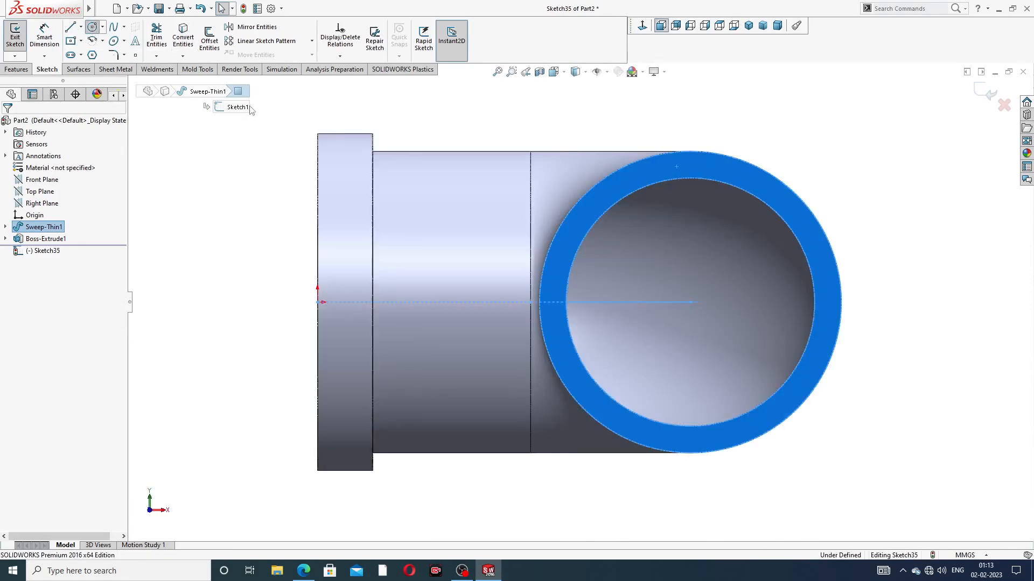
pyautogui.click(691, 302)
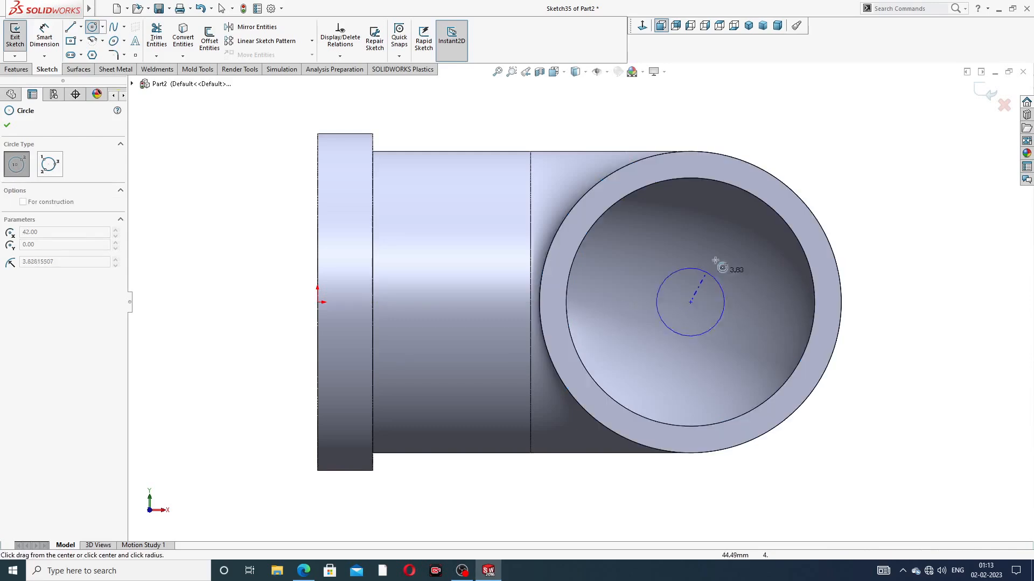
pyautogui.click(784, 173)
pyautogui.rightClick(809, 134)
pyautogui.click(848, 149)
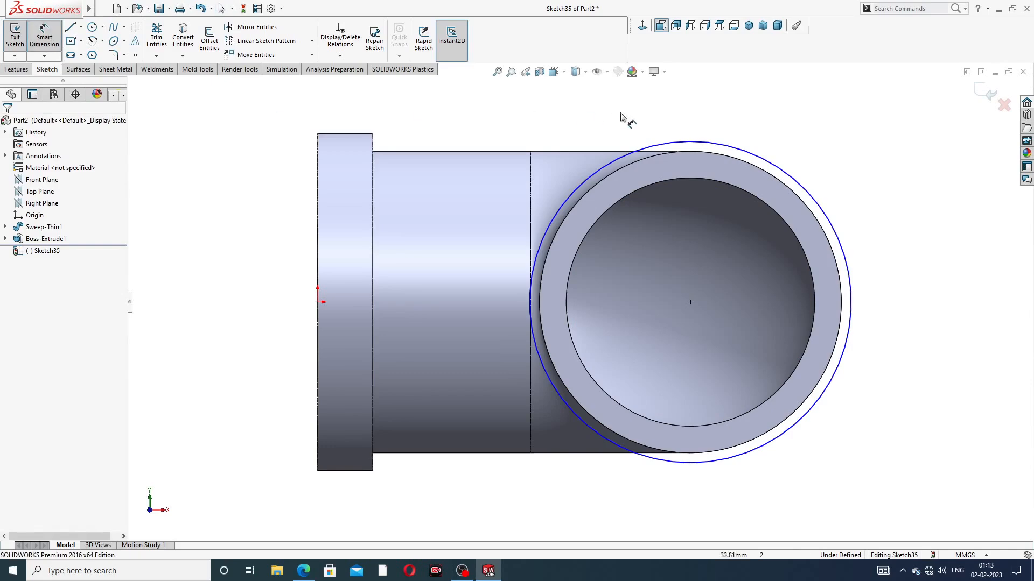
# Dimension the circle on the second end face to 38 mm in diameter.
pyautogui.click(761, 157)
pyautogui.click(866, 123)
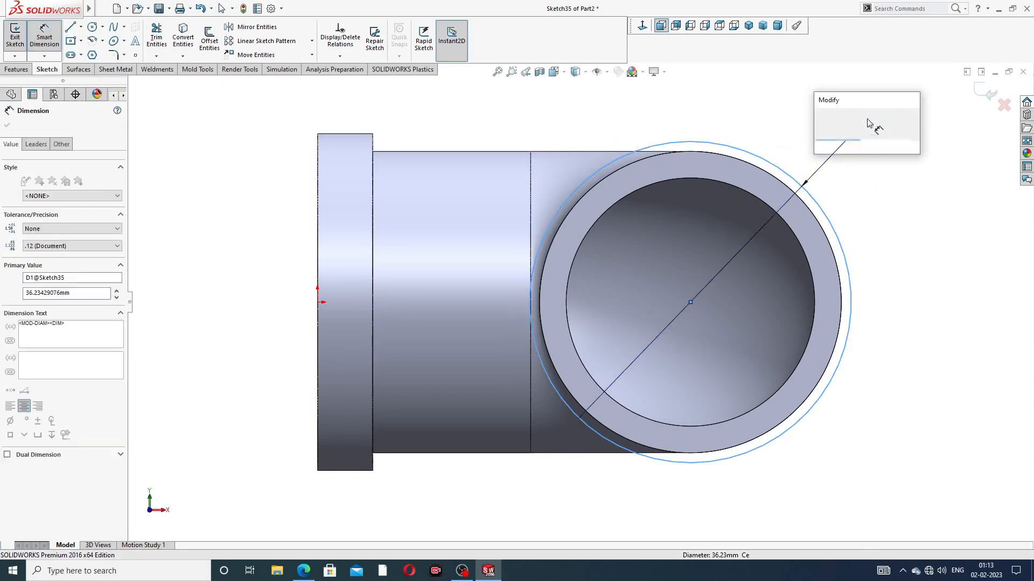
pyautogui.write('38')
pyautogui.press('Return')
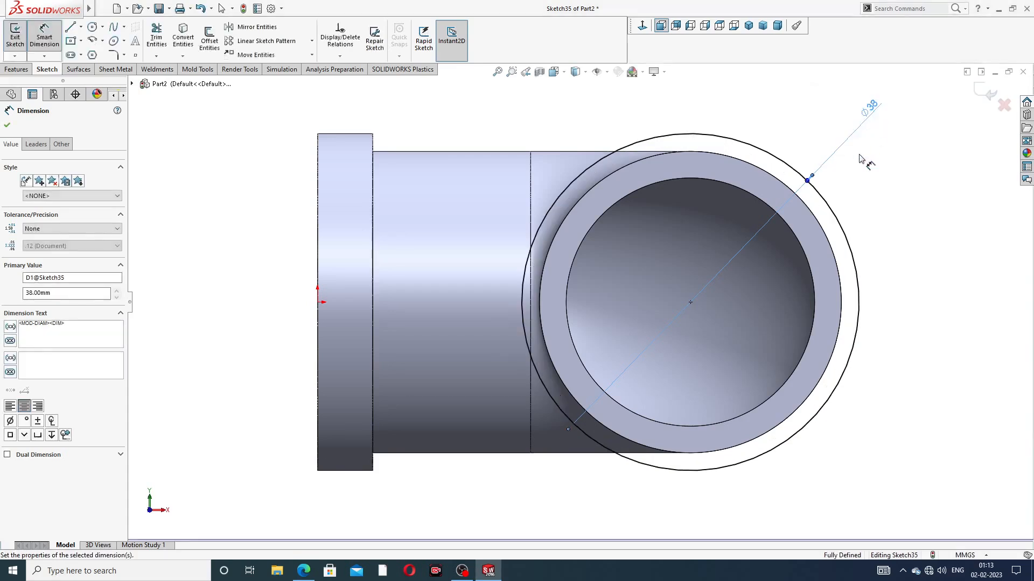
pyautogui.click(850, 175)
pyautogui.rightClick(850, 179)
pyautogui.click(872, 162)
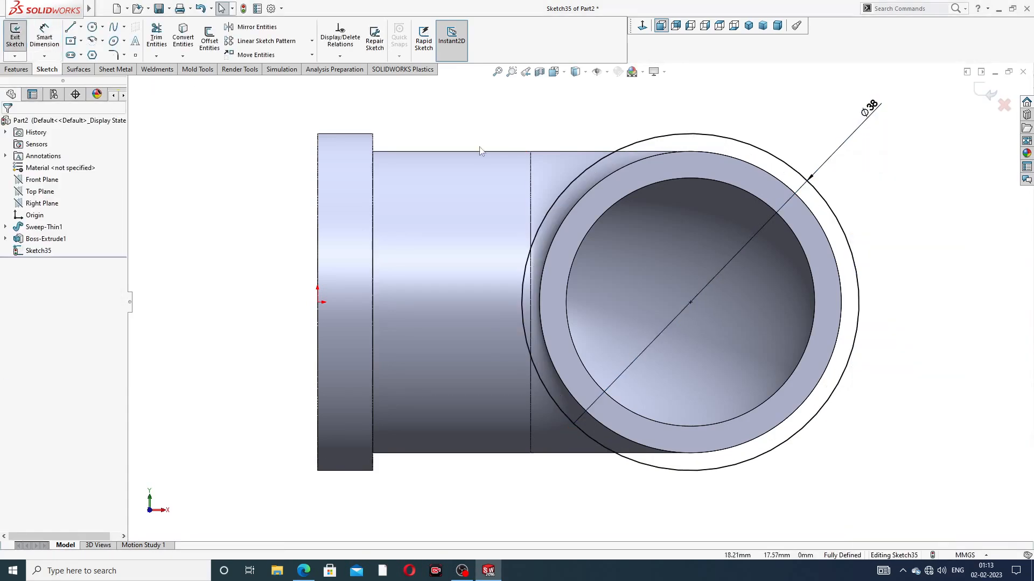
# Convert the second end's bore edge into the sketch and extrude the ring profile 6.2 mm outward from the end face.
pyautogui.click(657, 187)
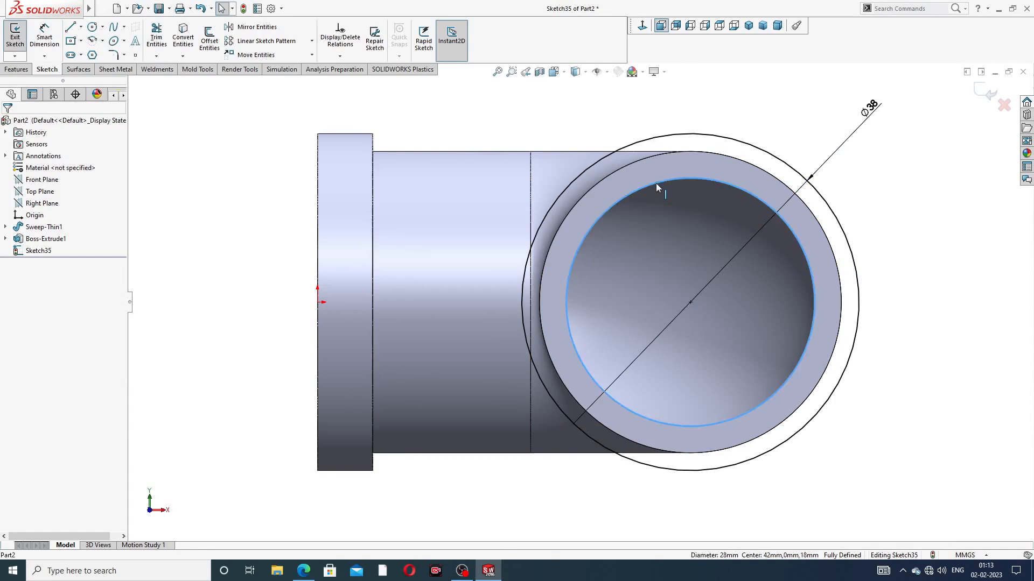
pyautogui.click(183, 38)
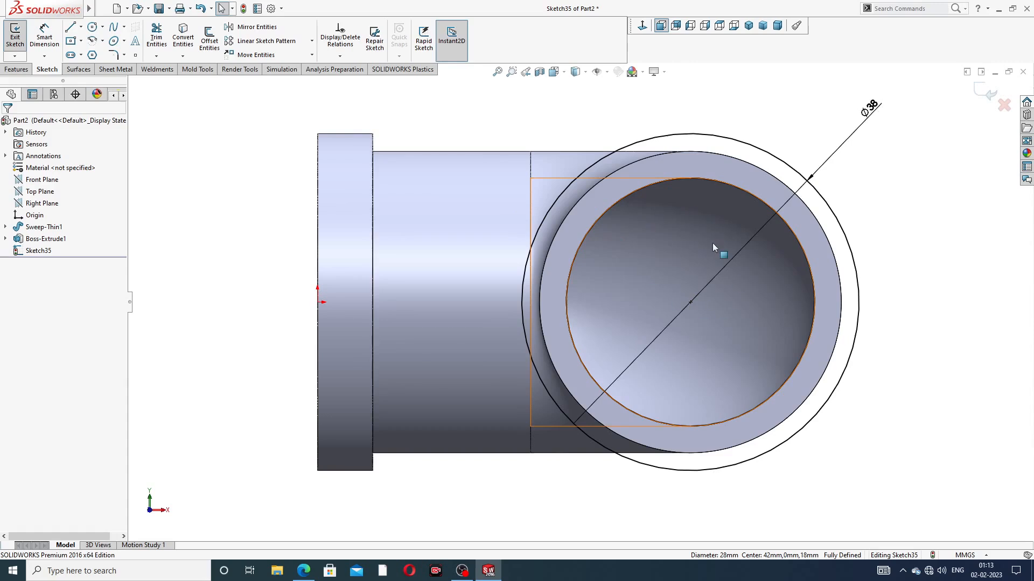
pyautogui.click(16, 69)
pyautogui.click(24, 48)
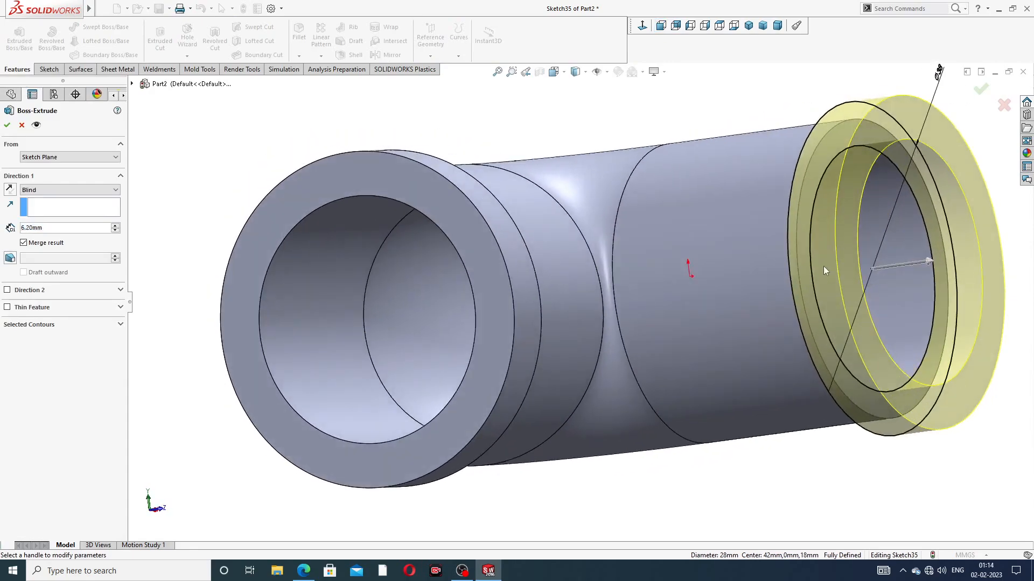
pyautogui.scroll(3, 824, 269)
pyautogui.moveTo(814, 267); pyautogui.dragTo(773, 251, button='middle')
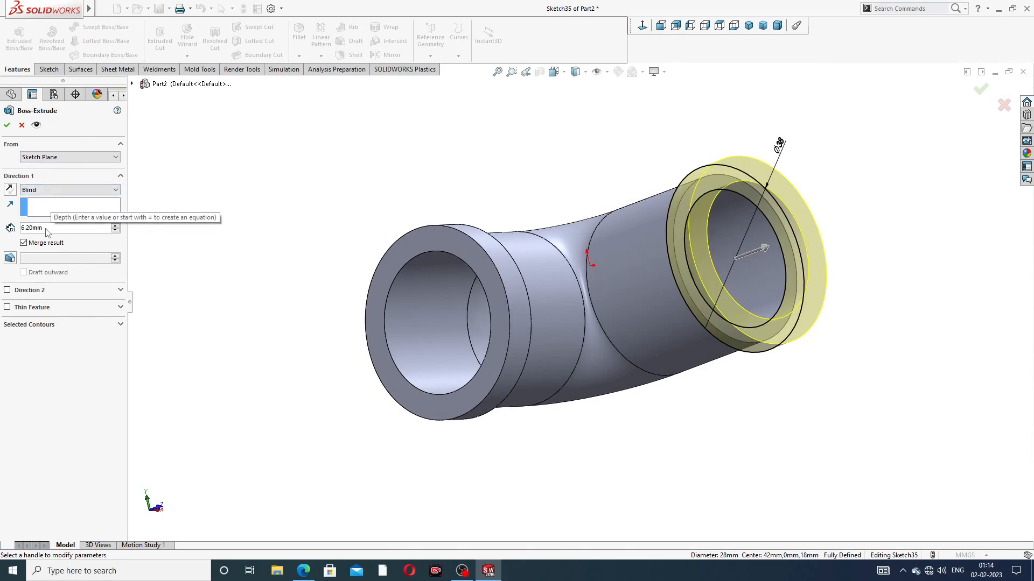
pyautogui.click(7, 125)
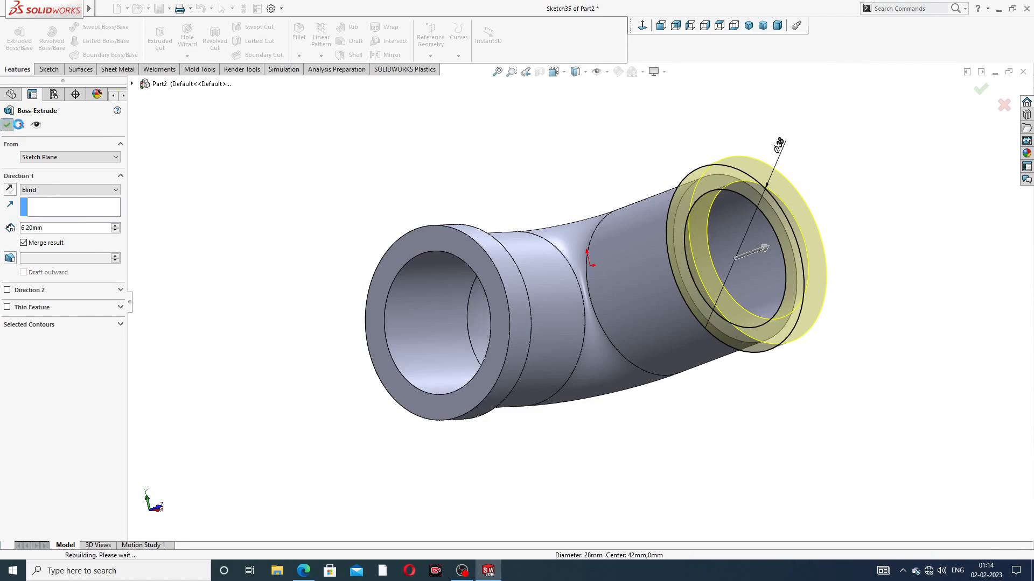
# Edit the second collar's extrusion and reverse its direction so the collar runs back over the pipe.
pyautogui.moveTo(587, 201); pyautogui.dragTo(663, 209, button='middle')
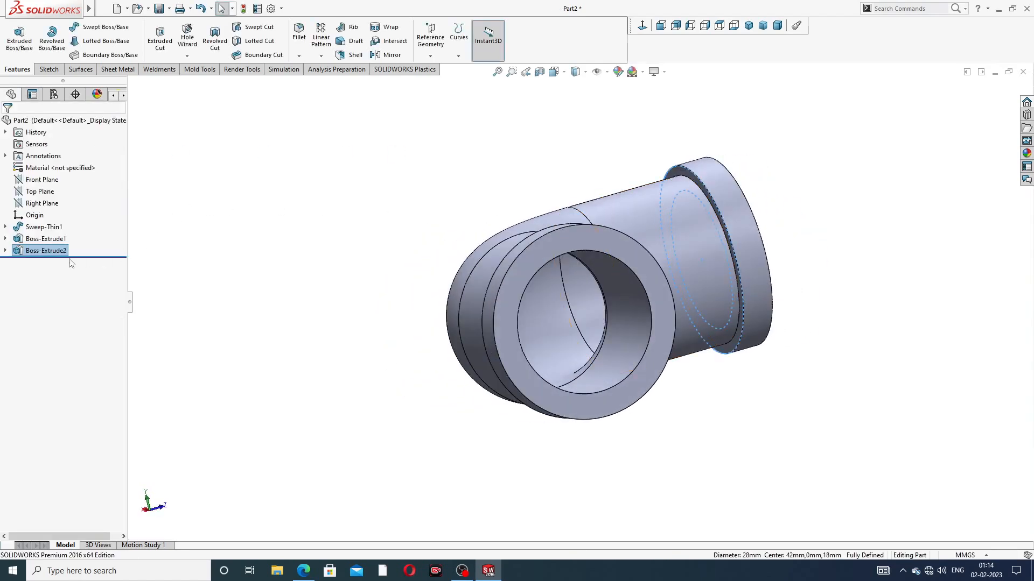
pyautogui.click(48, 251)
pyautogui.click(75, 240)
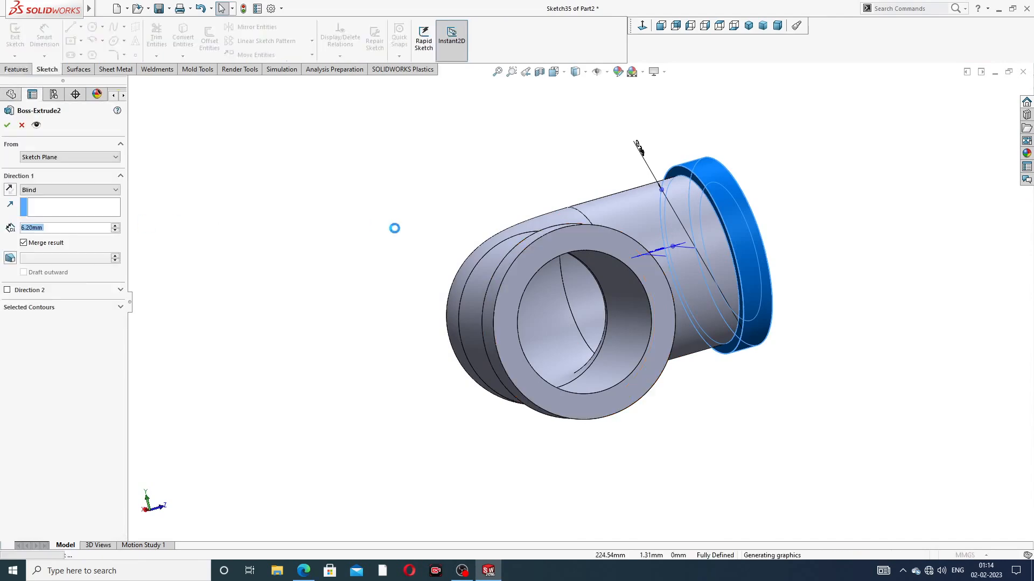
pyautogui.moveTo(534, 240); pyautogui.dragTo(753, 270, button='middle')
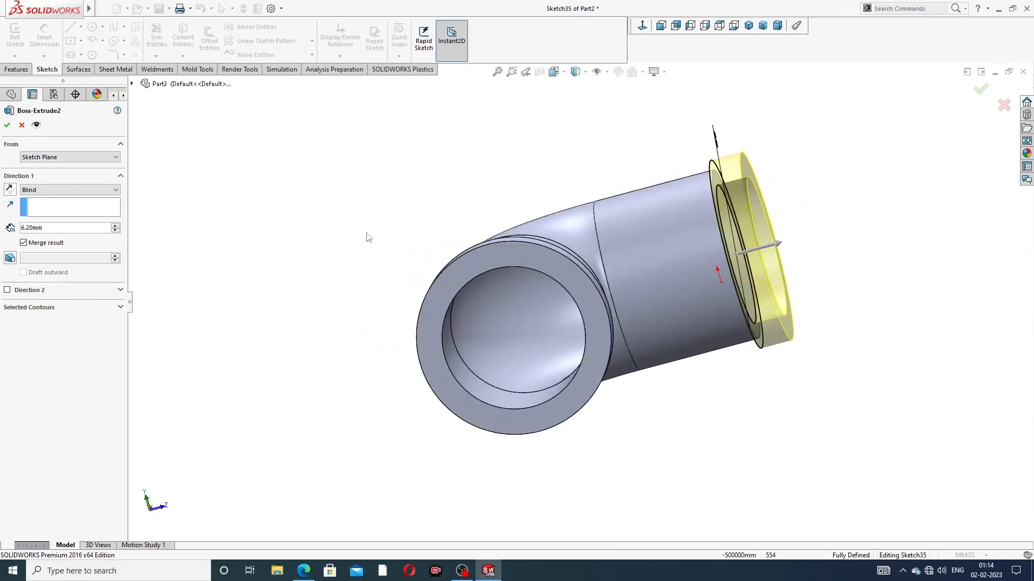
pyautogui.click(9, 190)
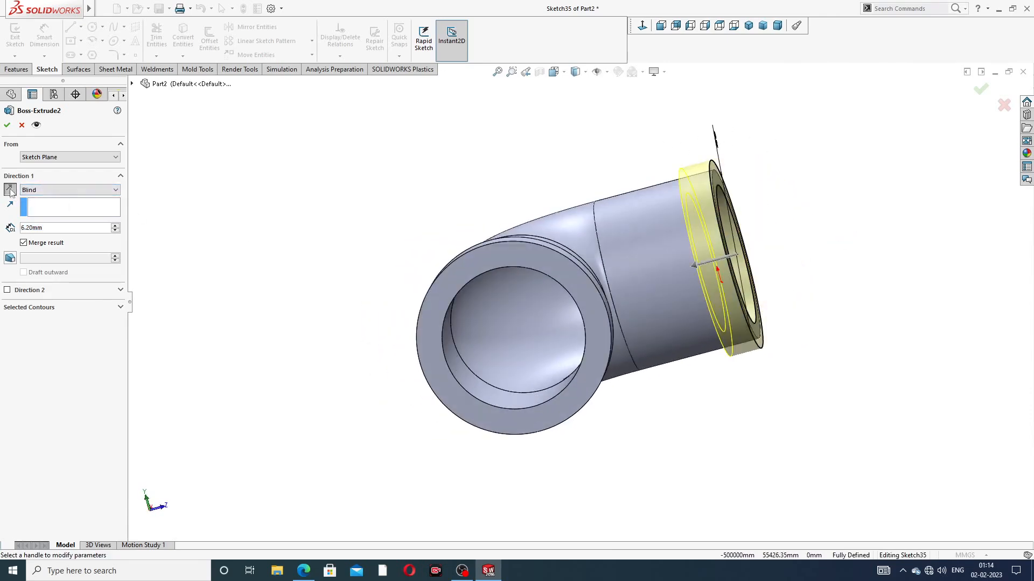
pyautogui.click(7, 125)
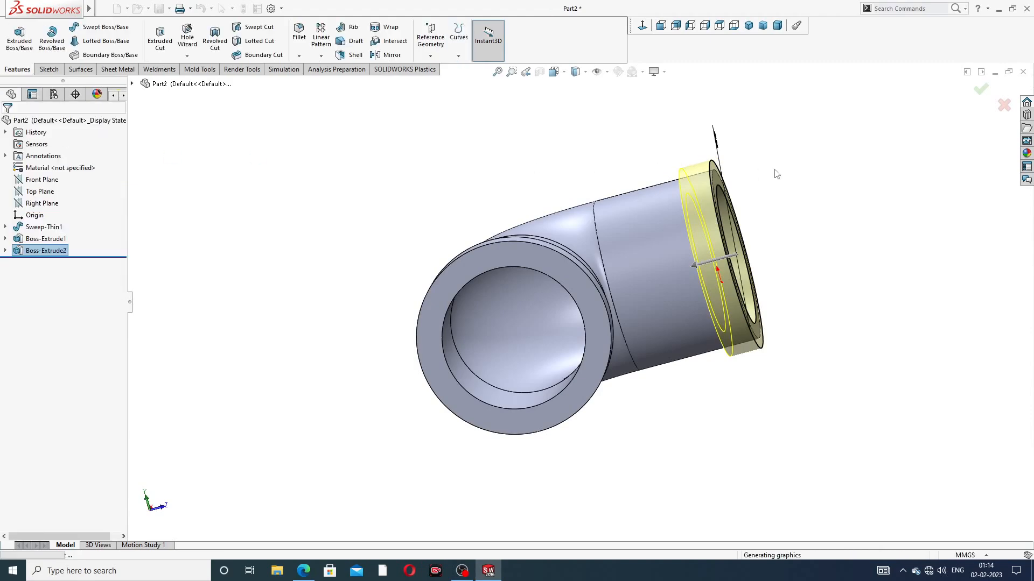
pyautogui.click(782, 223)
pyautogui.moveTo(784, 224); pyautogui.dragTo(629, 356, button='middle')
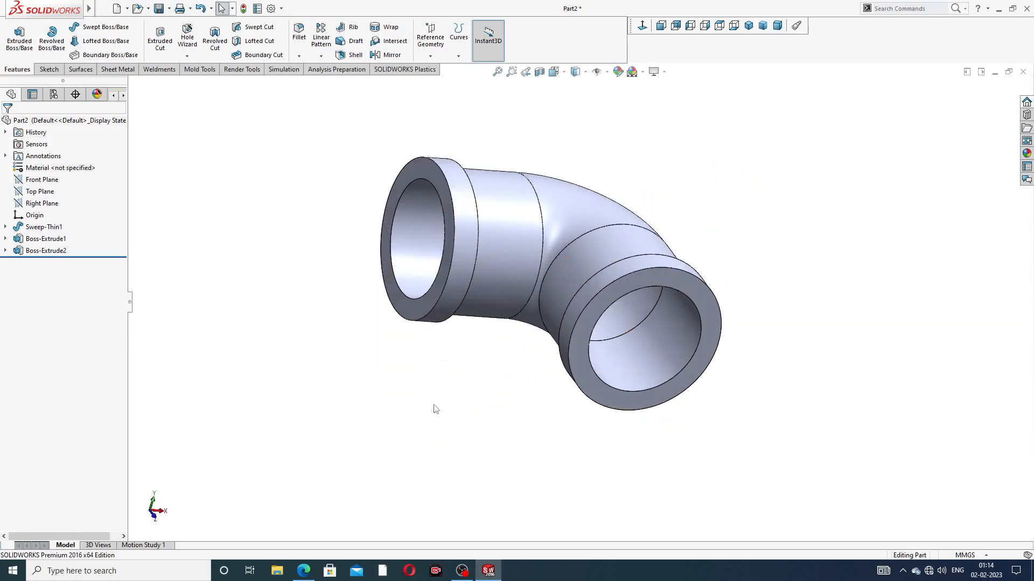
# After checking the drawing's thread note, start a thread on the second collar's bore edge with a blind depth of 20 mm.
pyautogui.click(303, 572)
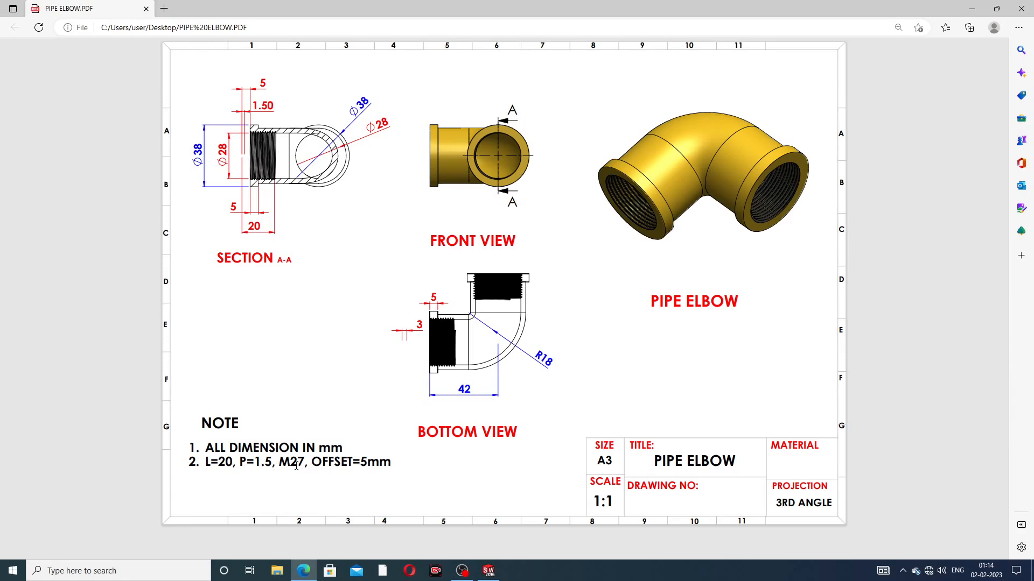
pyautogui.click(304, 570)
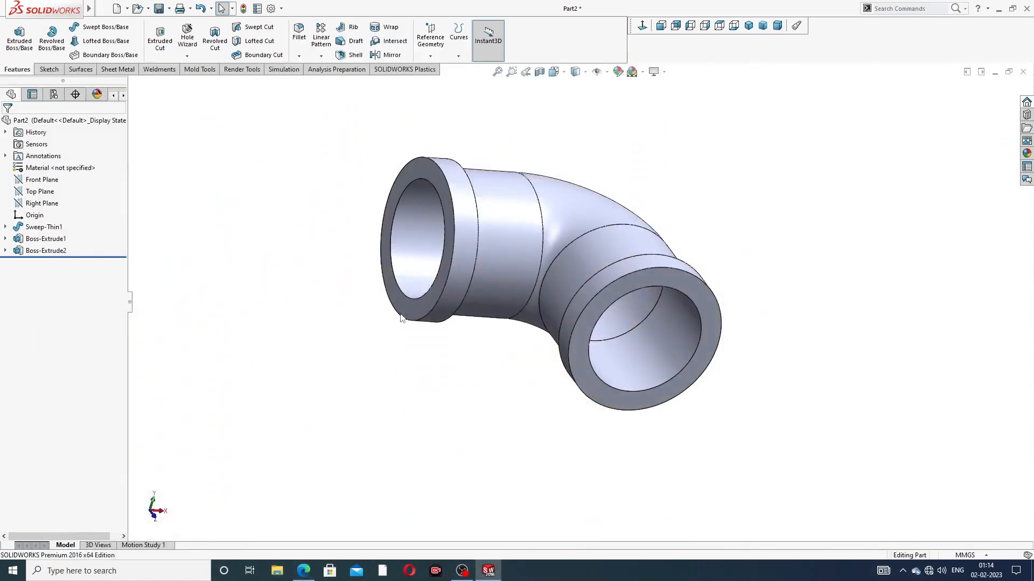
pyautogui.click(187, 56)
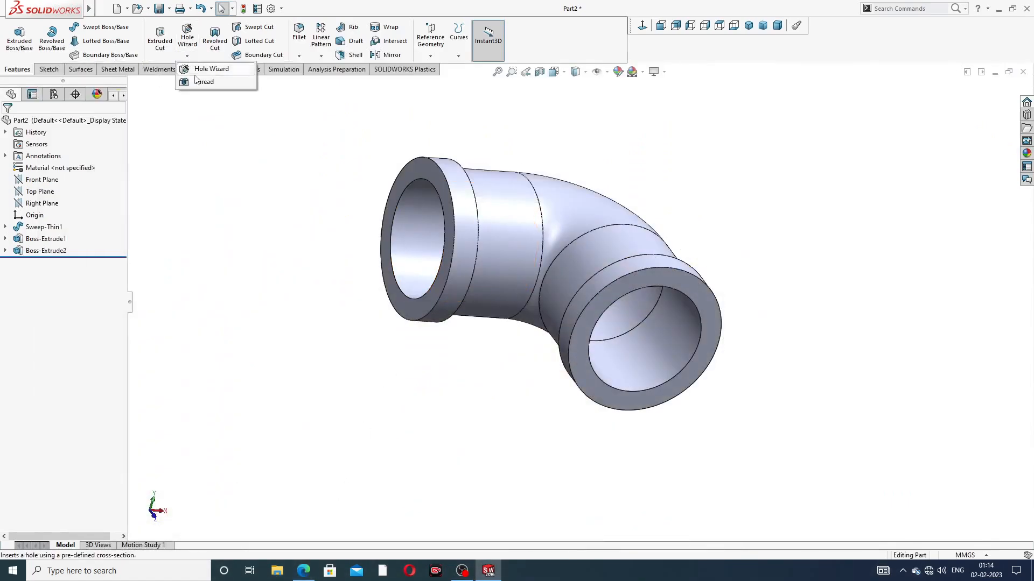
pyautogui.click(200, 83)
pyautogui.moveTo(571, 295); pyautogui.dragTo(666, 273, button='middle')
pyautogui.scroll(-3, 683, 273)
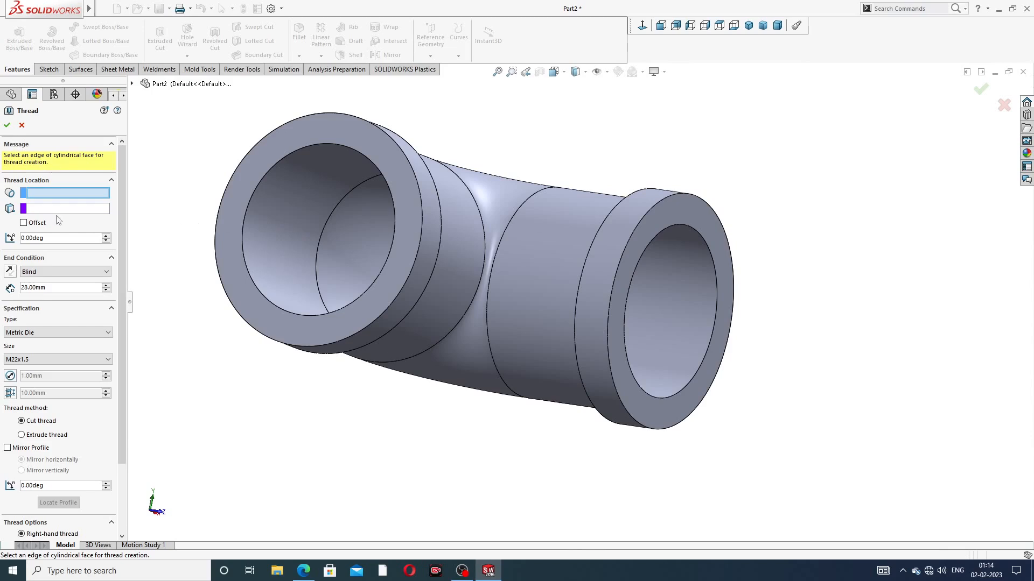
pyautogui.click(687, 227)
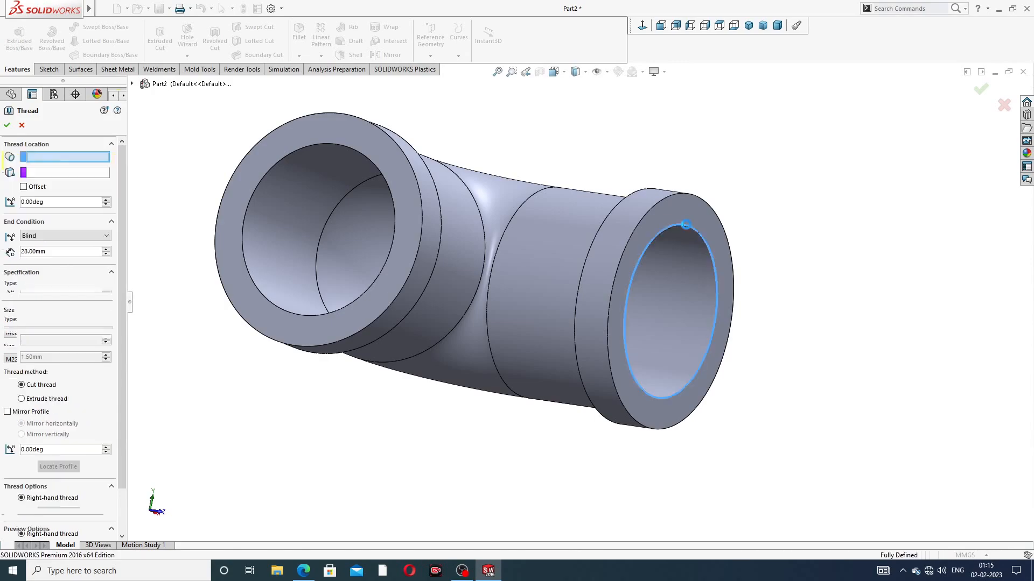
pyautogui.moveTo(676, 262)
pyautogui.mouseDown(button='middle')
pyautogui.moveTo(715, 288)
pyautogui.moveTo(671, 261)
pyautogui.mouseUp(button='middle')
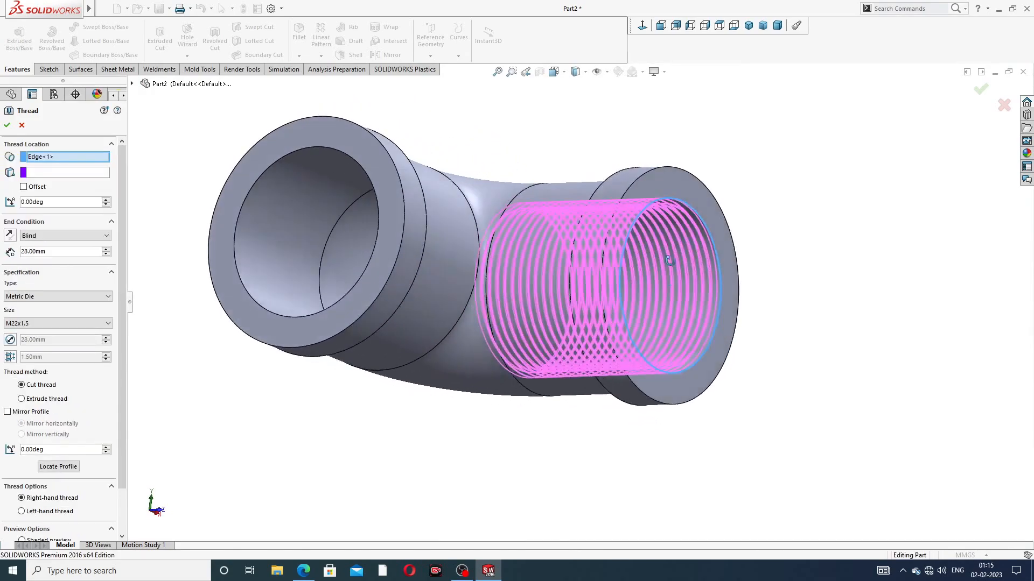
pyautogui.scroll(3, 671, 261)
pyautogui.moveTo(46, 253); pyautogui.dragTo(1, 250)
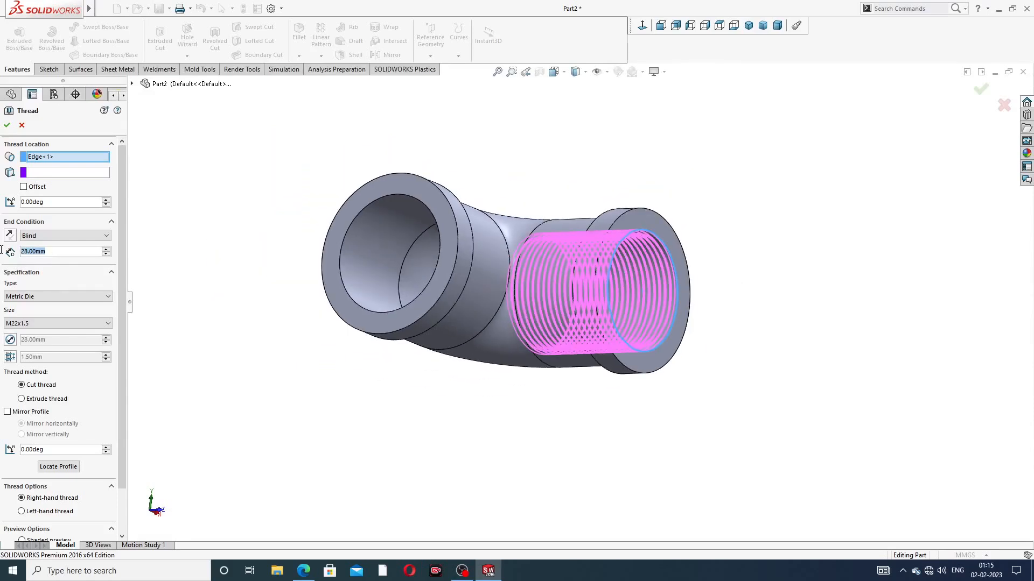
pyautogui.write('20')
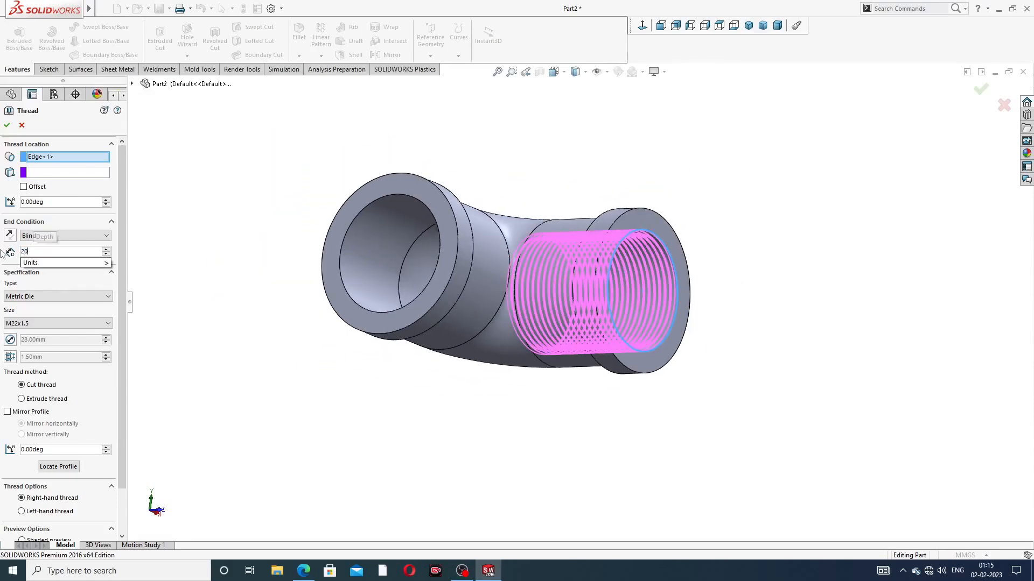
pyautogui.press('Return')
# Set the thread type to Metric Tap and its size to M27x2.0, checking the size against the drawing note.
pyautogui.moveTo(366, 261); pyautogui.dragTo(383, 337, button='middle')
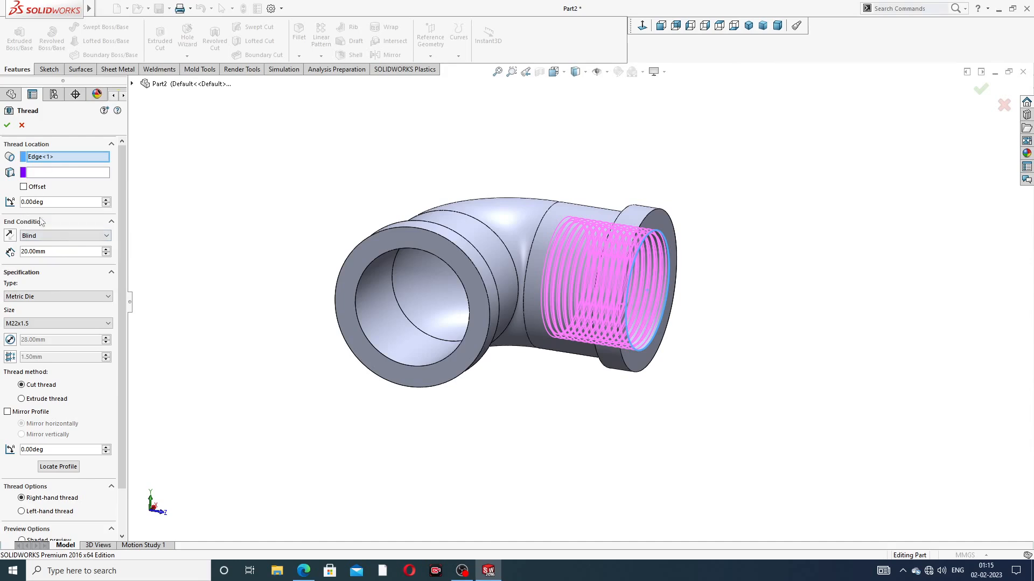
pyautogui.click(45, 298)
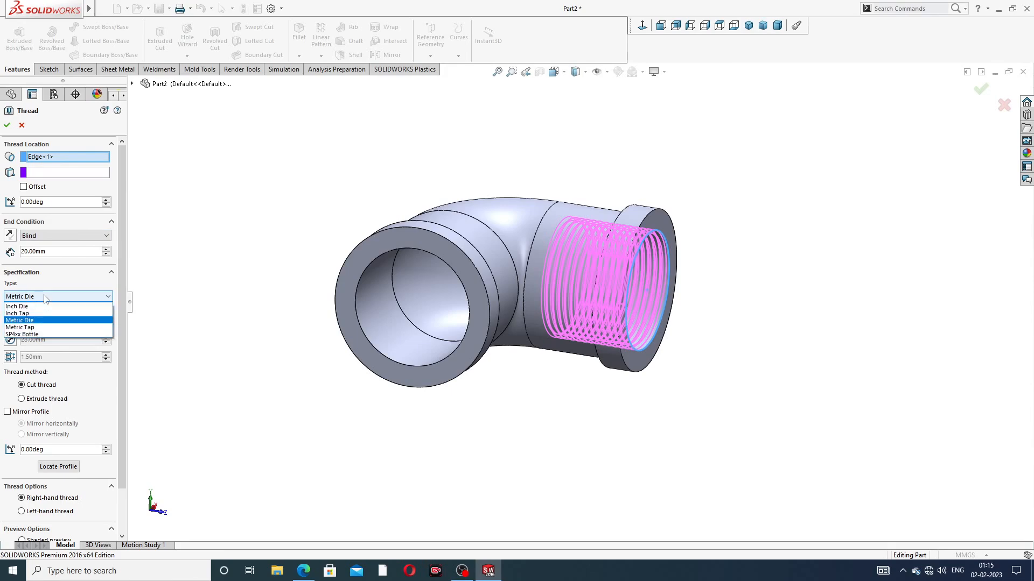
pyautogui.click(40, 328)
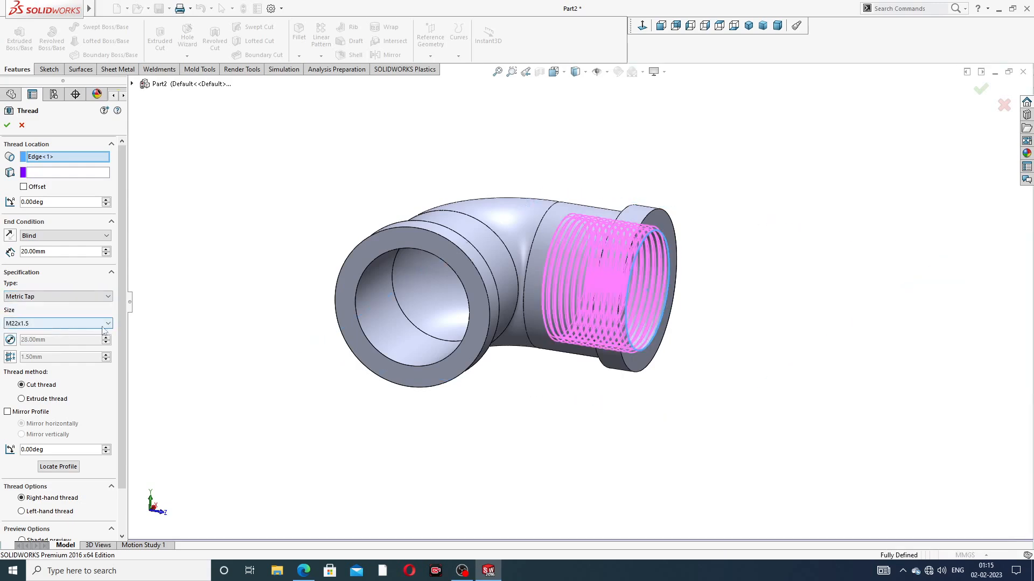
pyautogui.click(45, 324)
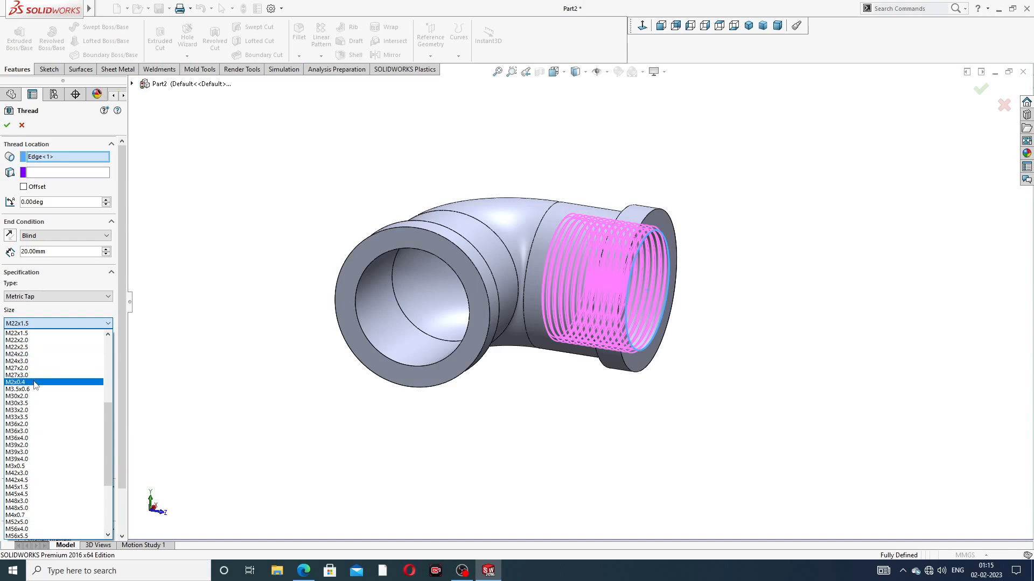
pyautogui.click(303, 571)
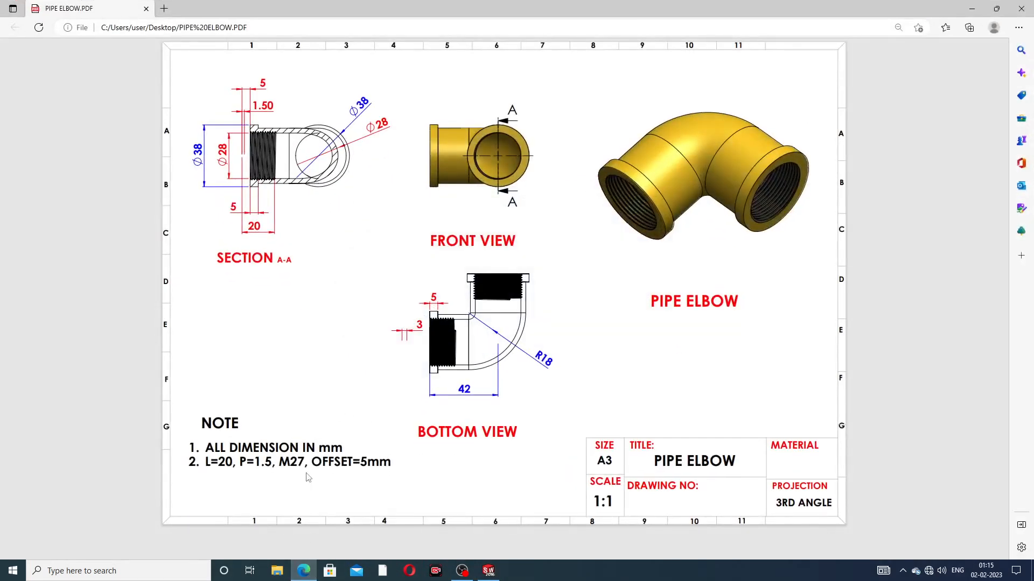
pyautogui.click(303, 571)
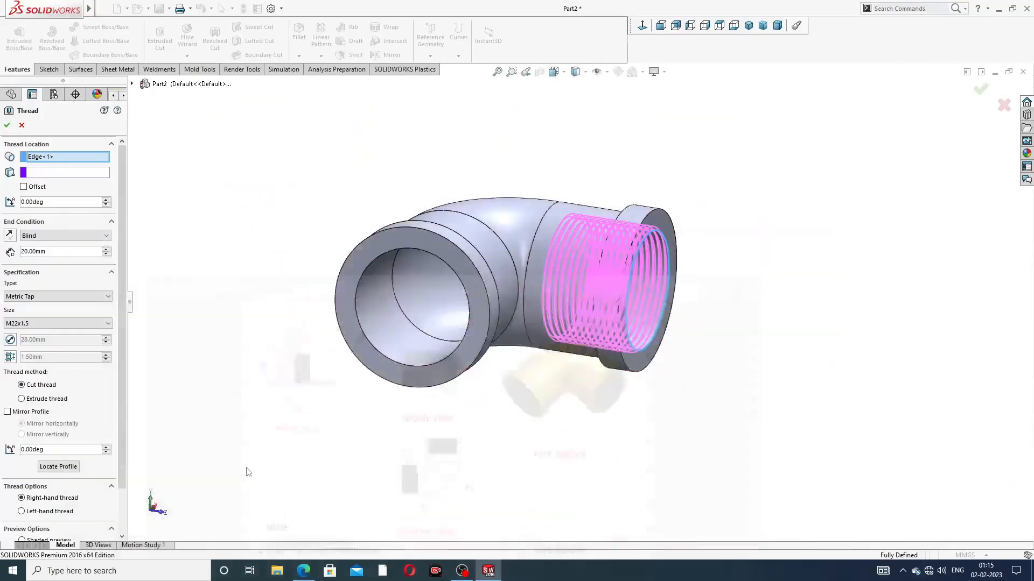
pyautogui.click(45, 325)
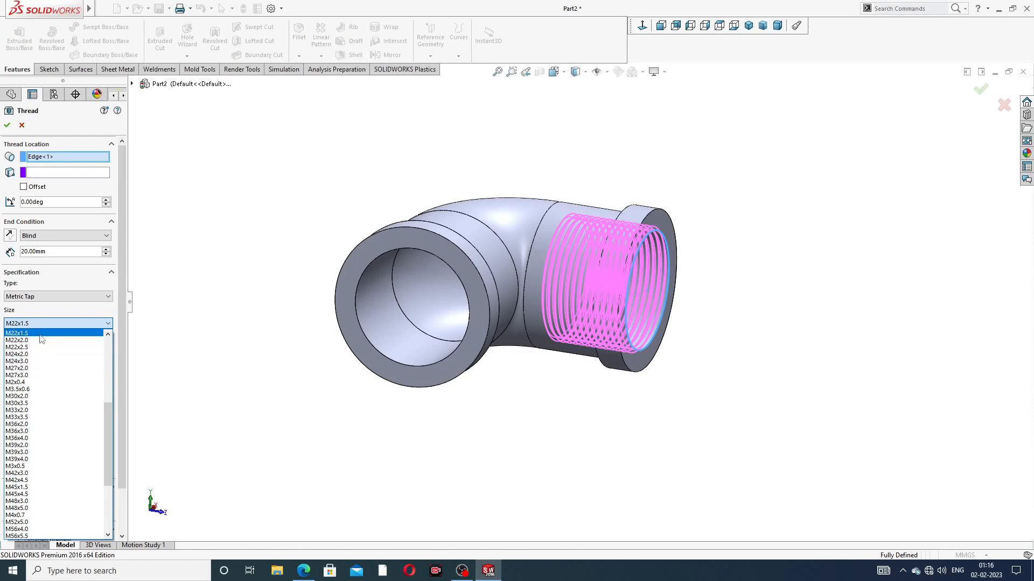
pyautogui.click(38, 369)
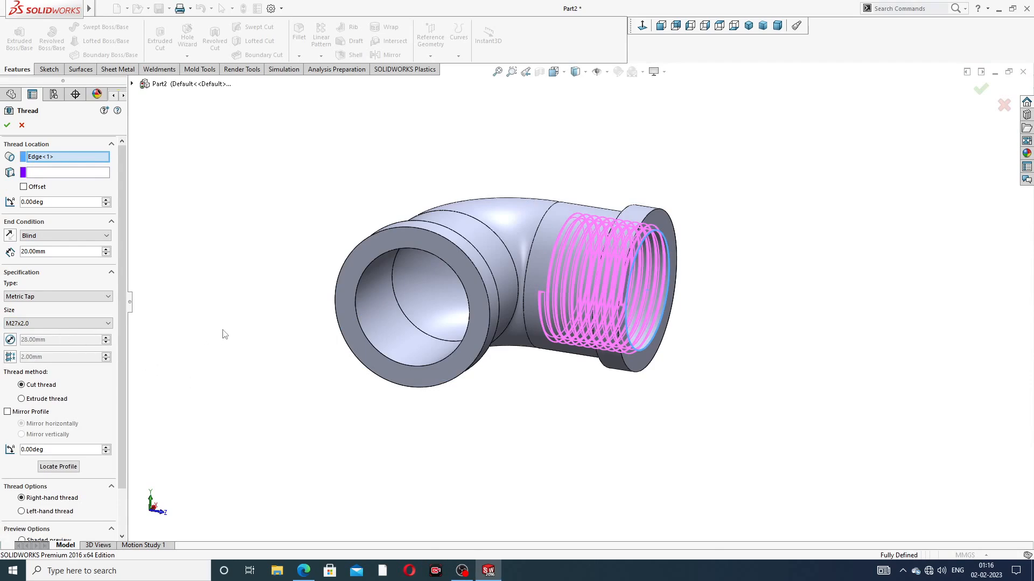
# Try the Metric Die thread type, look through its available sizes, and restore the Metric Tap type.
pyautogui.click(38, 325)
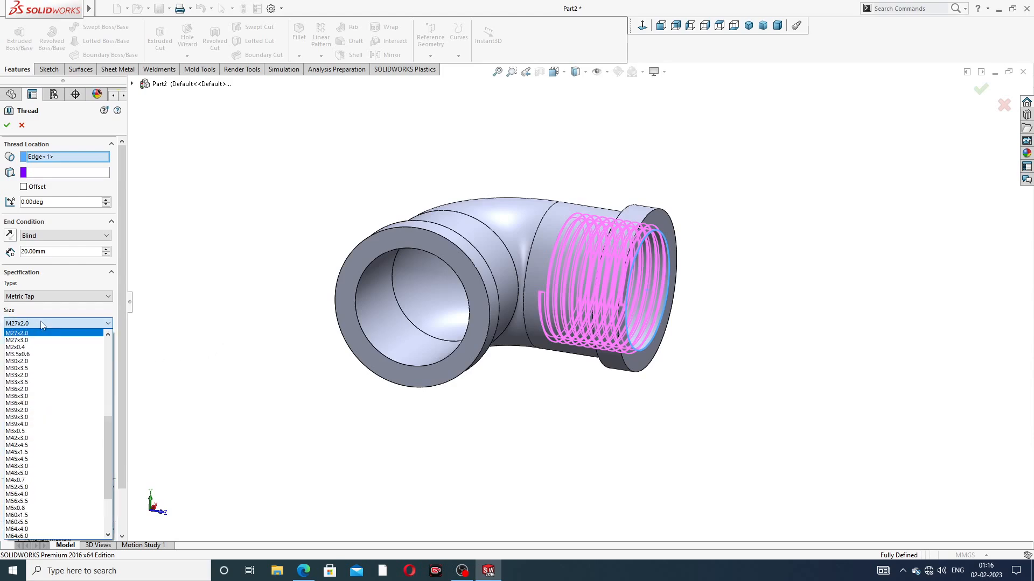
pyautogui.click(42, 325)
pyautogui.click(43, 297)
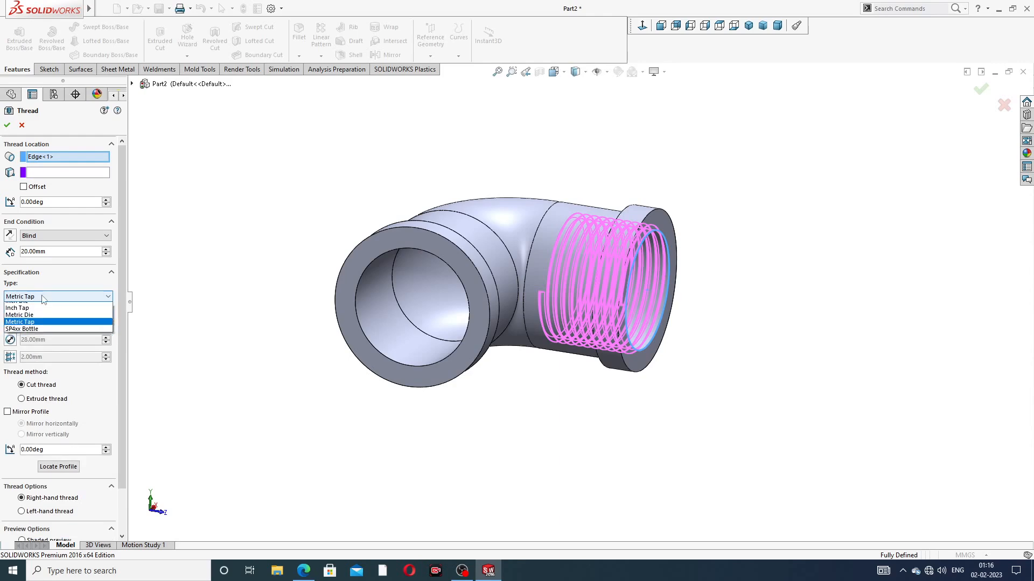
pyautogui.click(39, 321)
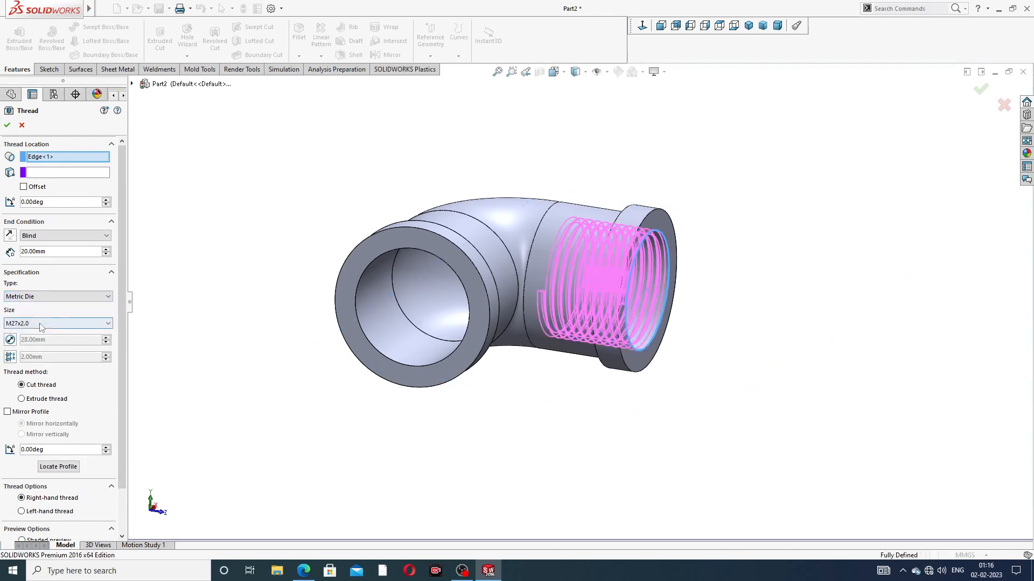
pyautogui.click(39, 324)
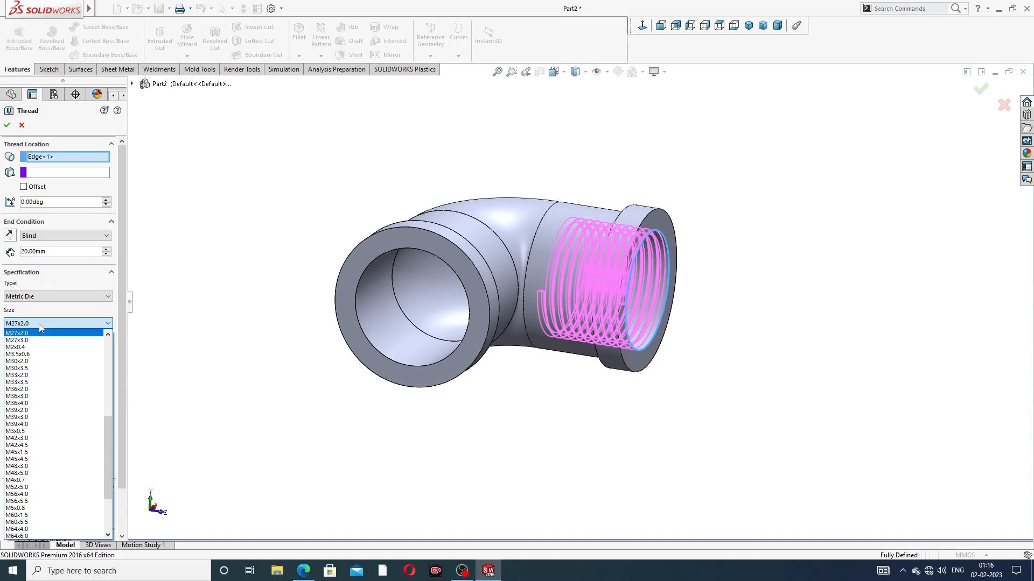
pyautogui.scroll(1, 38, 352)
pyautogui.scroll(1, 39, 351)
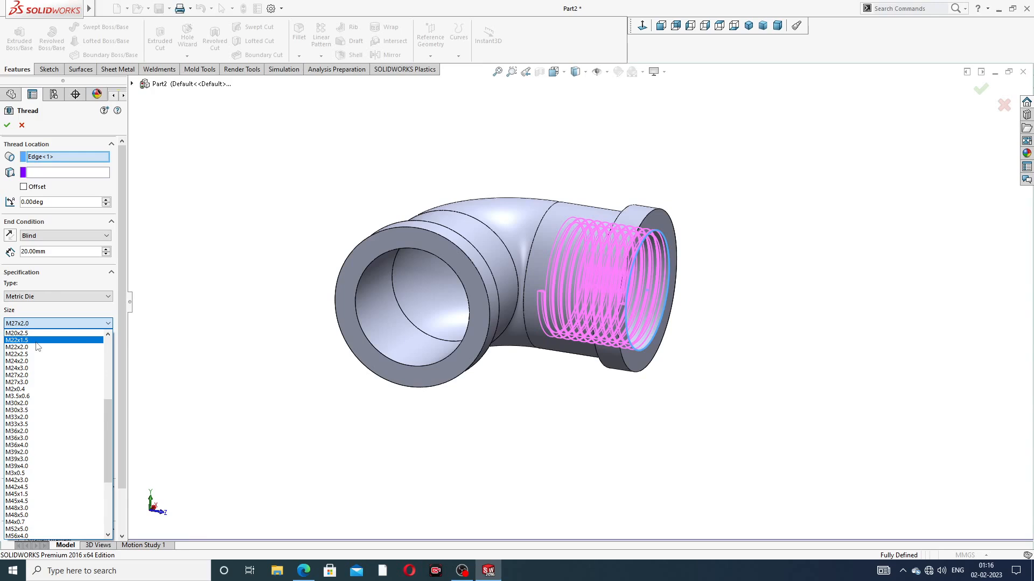
pyautogui.click(39, 323)
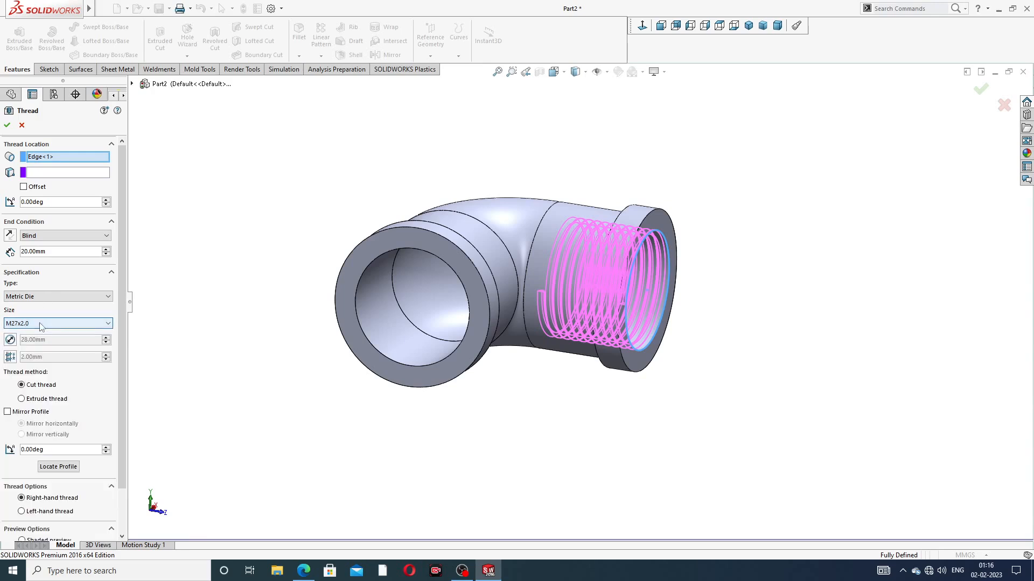
pyautogui.click(41, 297)
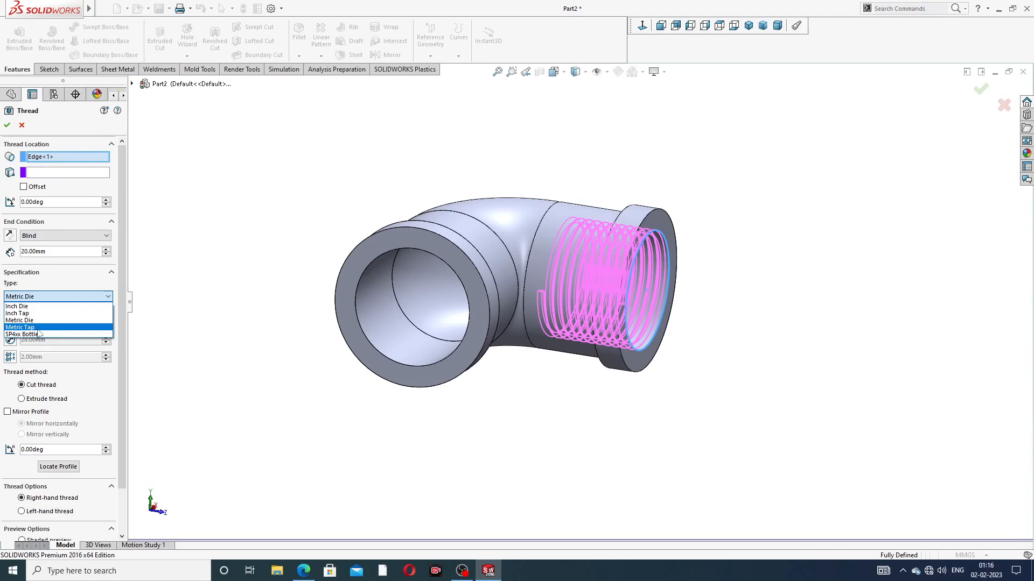
pyautogui.click(37, 328)
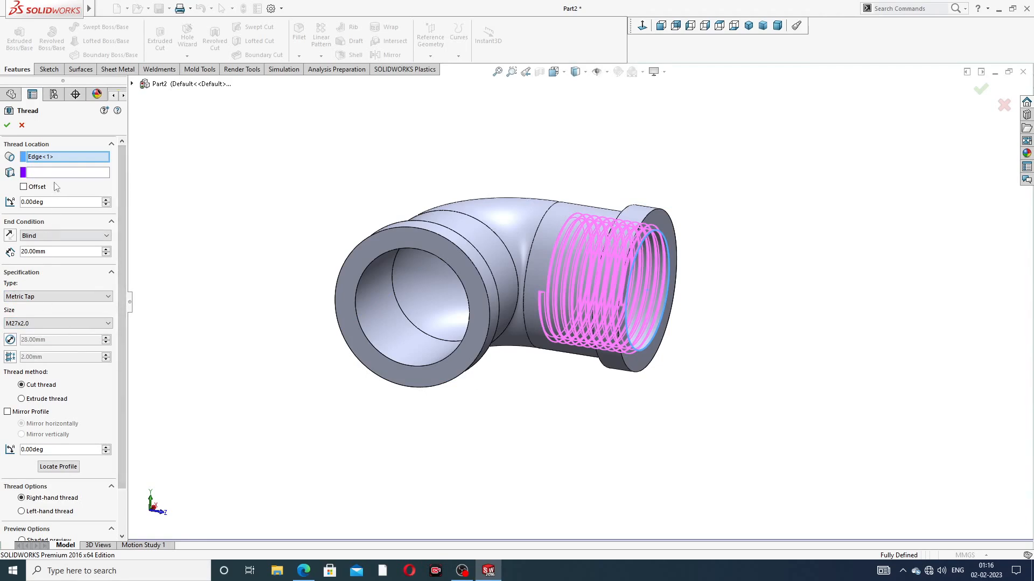
# Offset the thread's start 2 mm outward from the collar's end face, finish the cut thread and inspect it inside the bore.
pyautogui.click(24, 187)
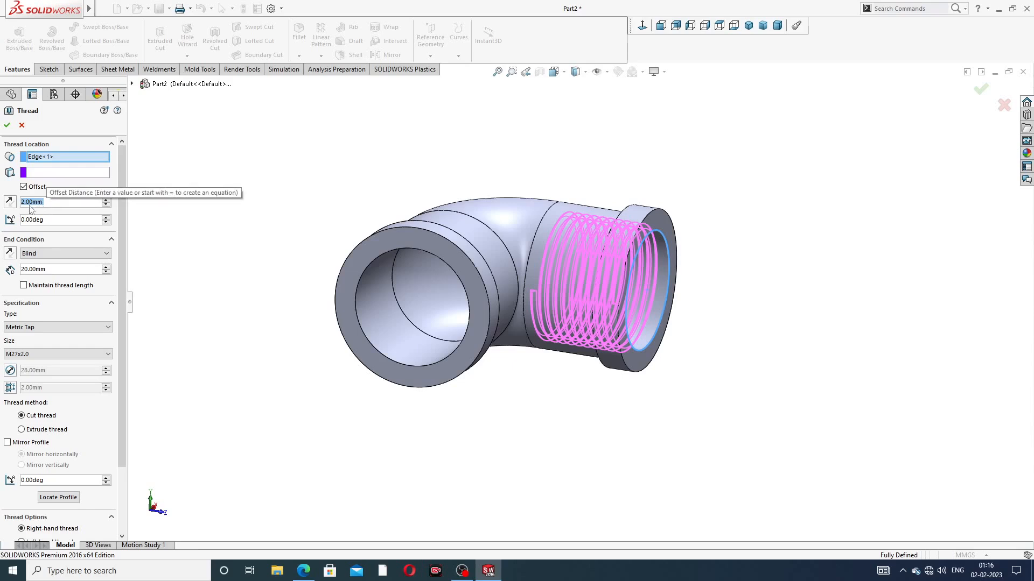
pyautogui.click(10, 201)
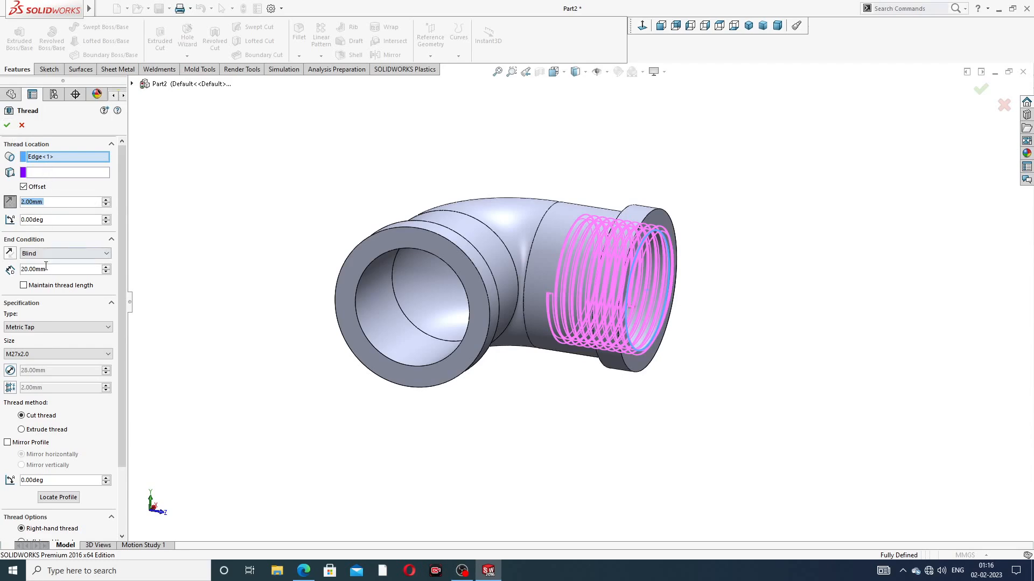
pyautogui.click(7, 125)
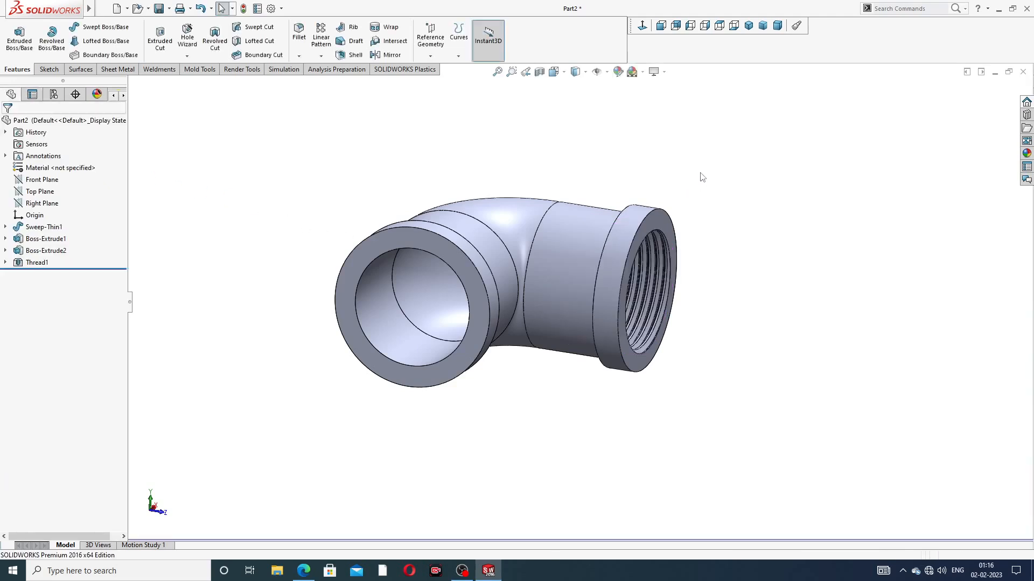
pyautogui.moveTo(655, 299); pyautogui.dragTo(646, 224, button='middle')
pyautogui.scroll(-6, 646, 224)
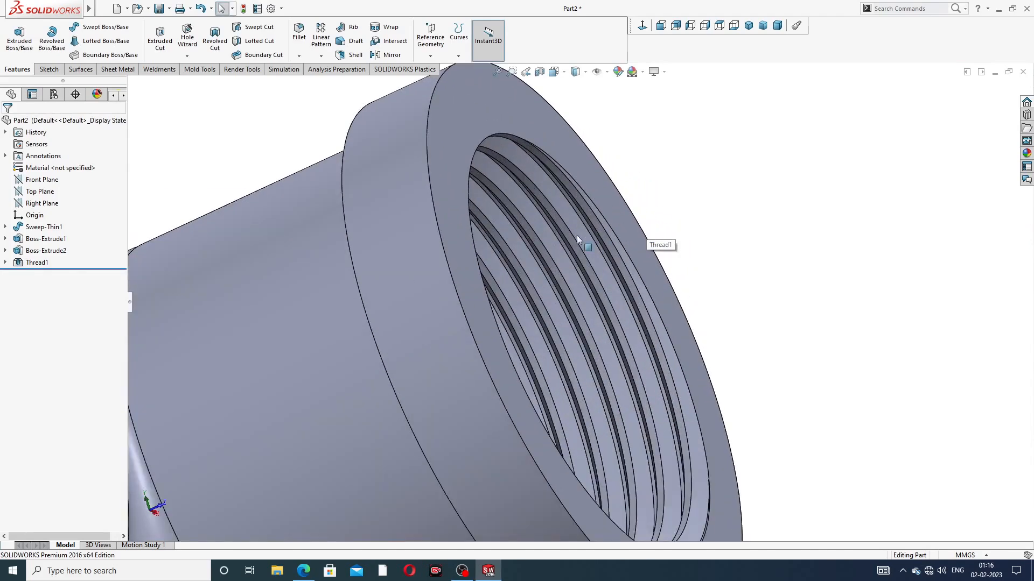
pyautogui.scroll(6, 606, 327)
pyautogui.moveTo(618, 346); pyautogui.dragTo(475, 354, button='middle')
pyautogui.scroll(3, 475, 354)
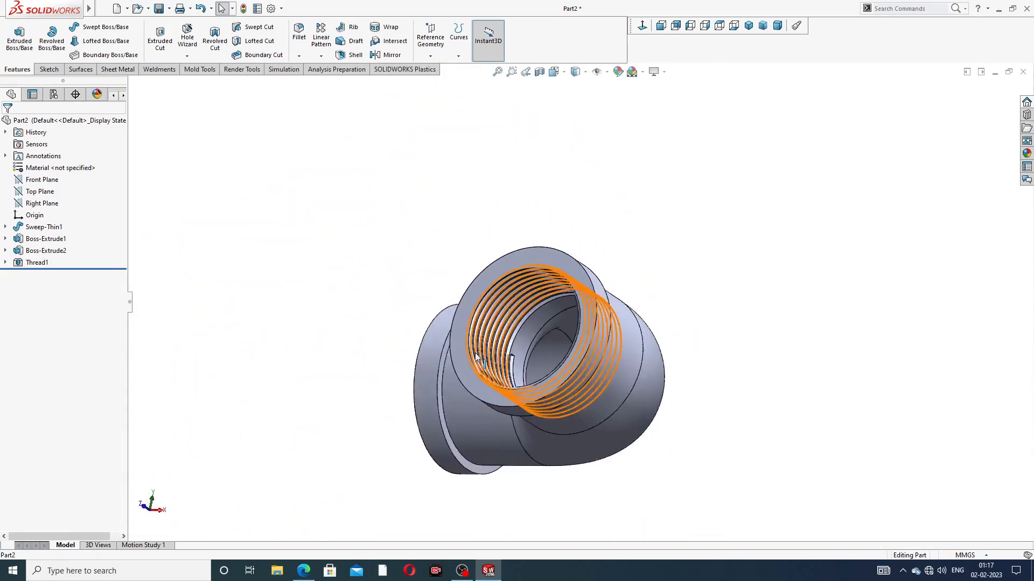
# Inspect the cut thread inside the collar's bore, including the end of its groove, from several angles.
pyautogui.scroll(-5, 521, 351)
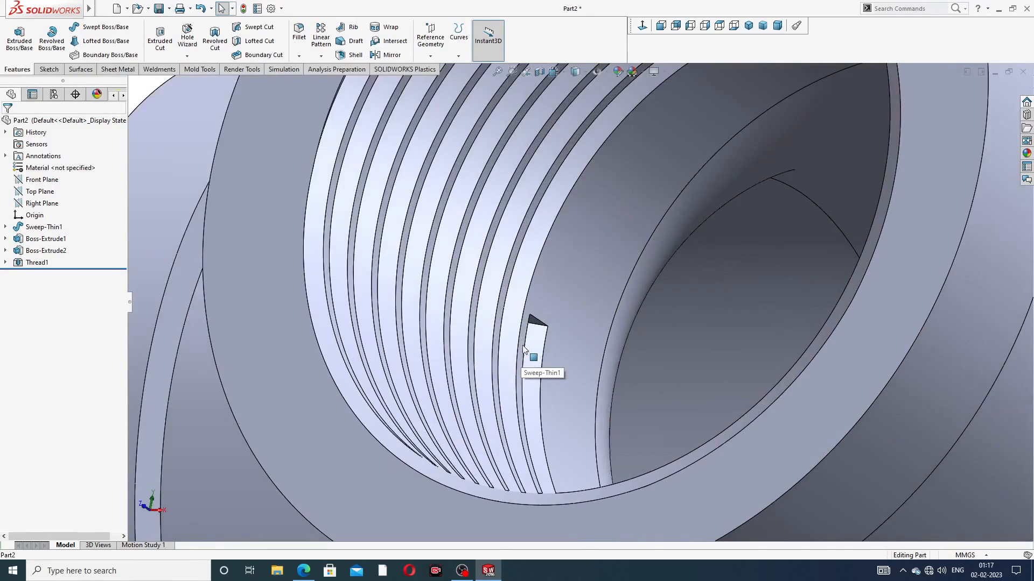
pyautogui.scroll(-3, 531, 348)
pyautogui.scroll(8, 535, 387)
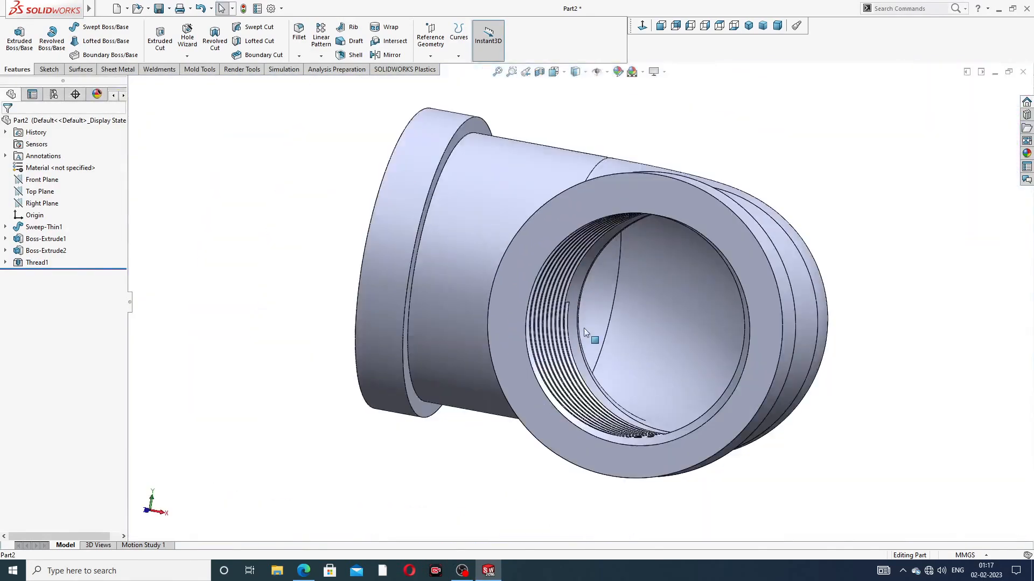
pyautogui.moveTo(583, 328); pyautogui.dragTo(667, 347, button='middle')
pyautogui.scroll(2, 865, 306)
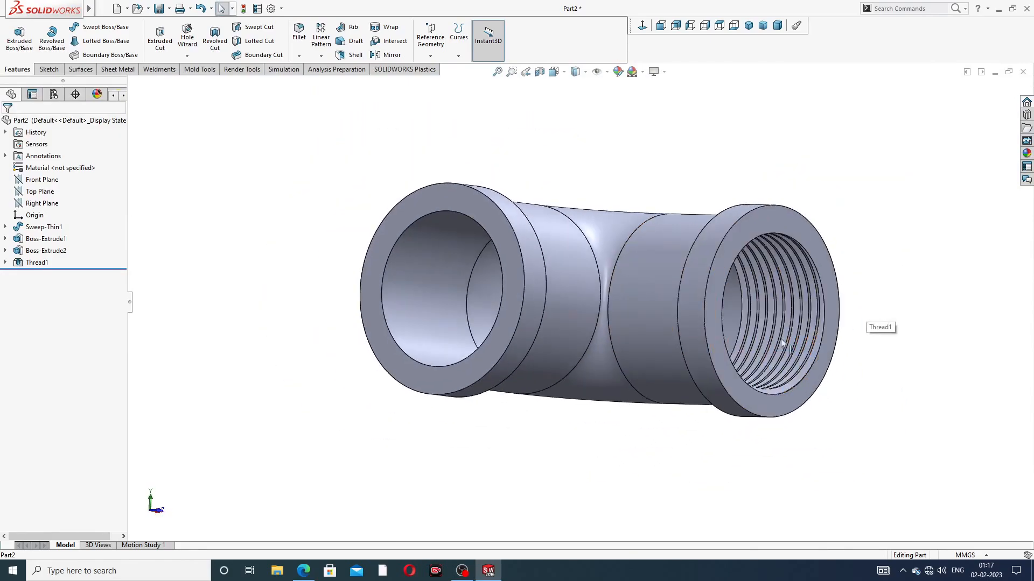
pyautogui.scroll(-6, 766, 324)
pyautogui.scroll(8, 740, 267)
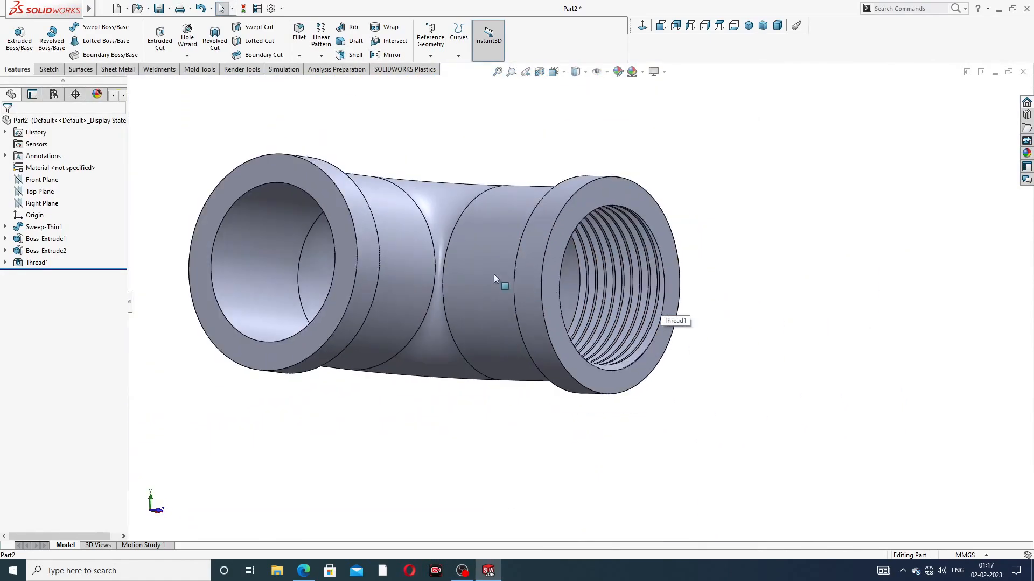
# Edit the existing thread, try the Metric Die type and set the size to M22x1.5.
pyautogui.click(35, 263)
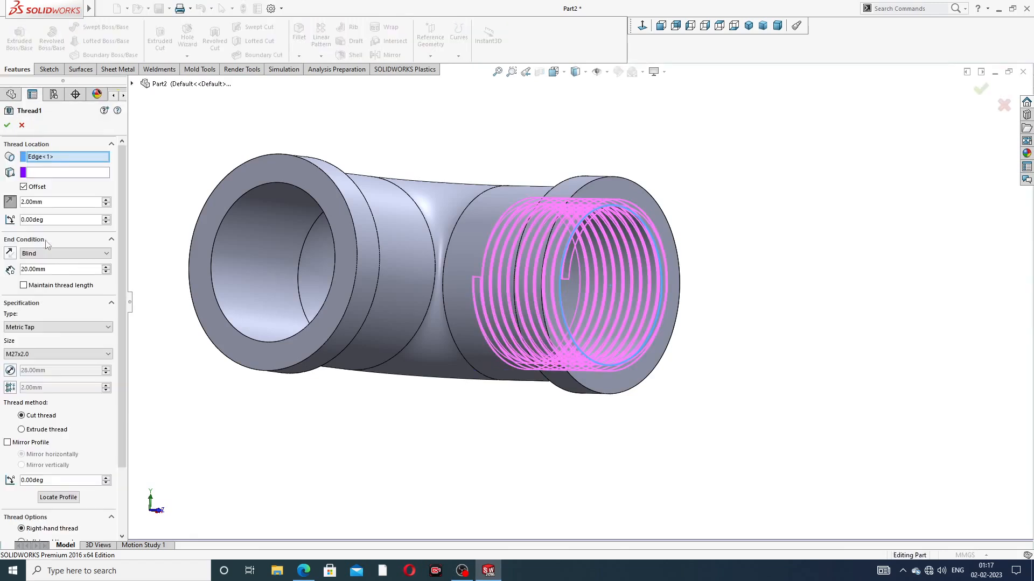
pyautogui.click(37, 326)
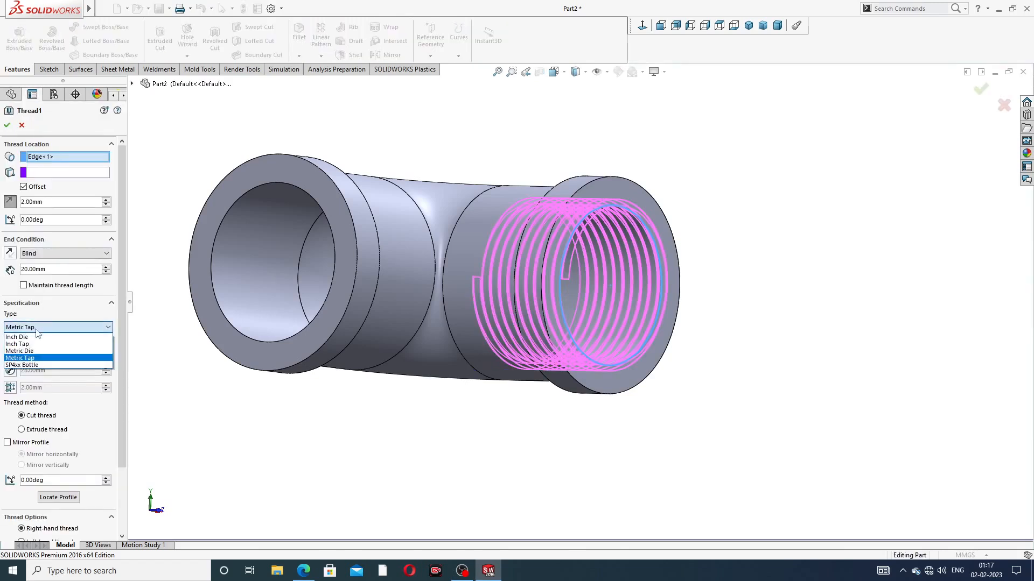
pyautogui.click(37, 348)
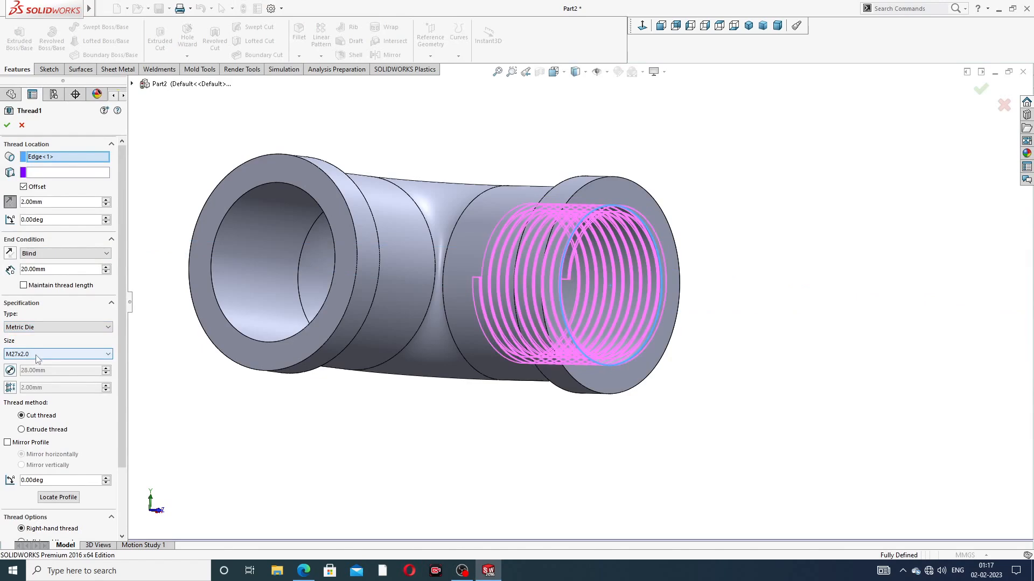
pyautogui.click(39, 354)
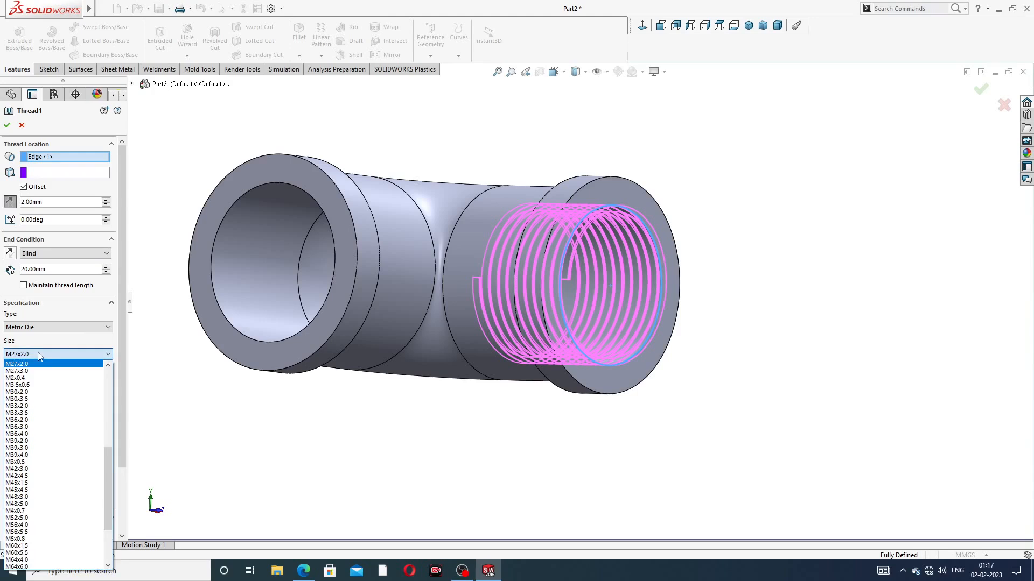
pyautogui.scroll(2, 39, 373)
pyautogui.scroll(1, 39, 374)
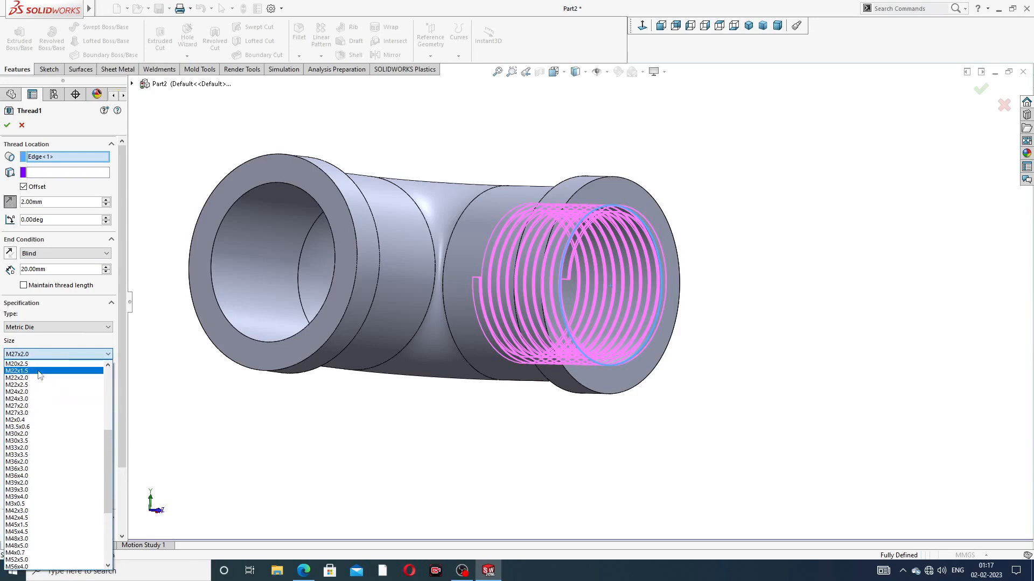
pyautogui.click(39, 371)
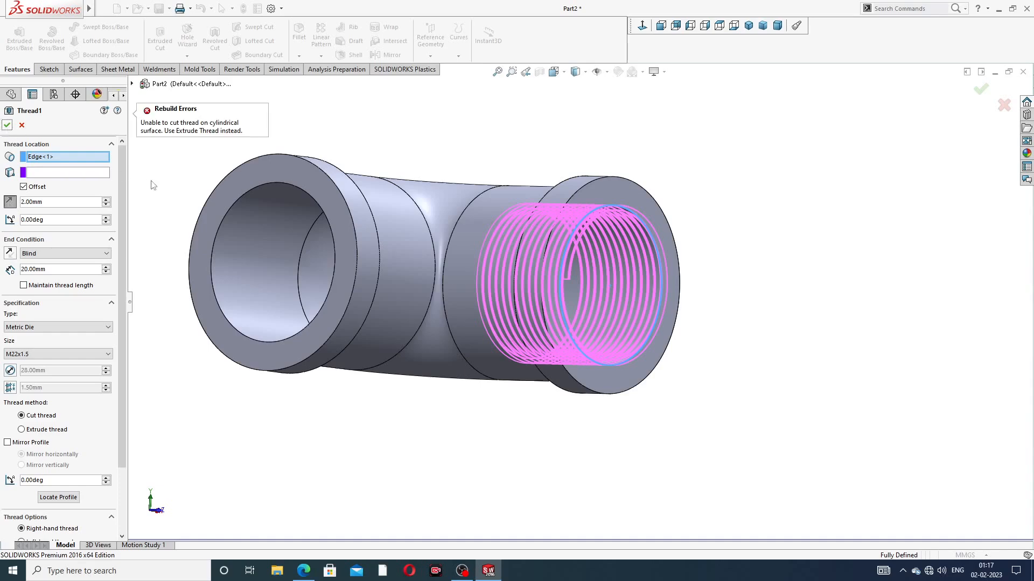
# Return the thread type to Metric Tap, apply the edit and inspect the recut thread in the bore.
pyautogui.moveTo(186, 209); pyautogui.dragTo(252, 216, button='middle')
pyautogui.scroll(3, 332, 214)
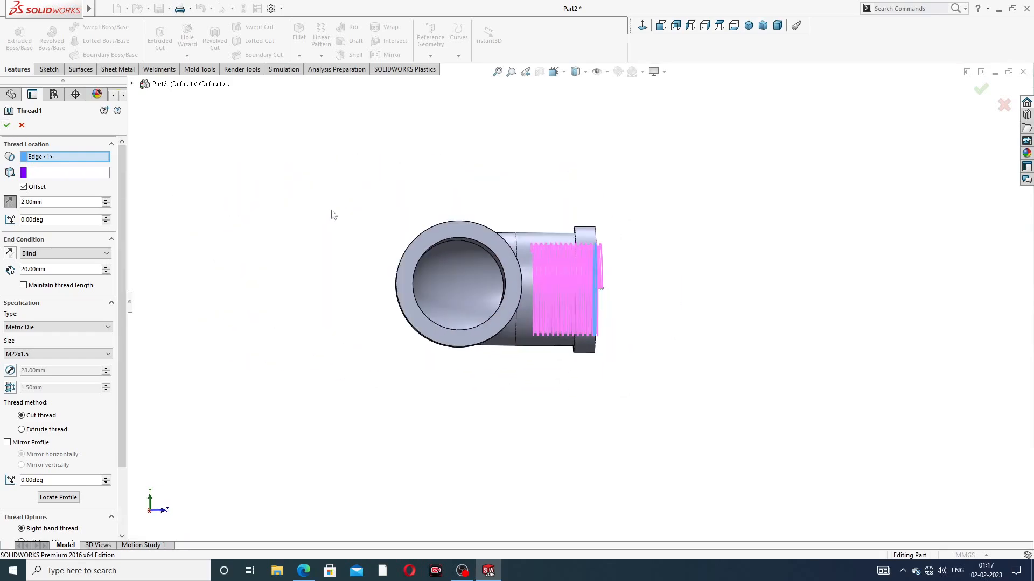
pyautogui.moveTo(440, 223); pyautogui.dragTo(349, 191, button='middle')
pyautogui.scroll(-2, 389, 262)
pyautogui.moveTo(388, 285); pyautogui.dragTo(426, 301, button='middle')
pyautogui.click(39, 327)
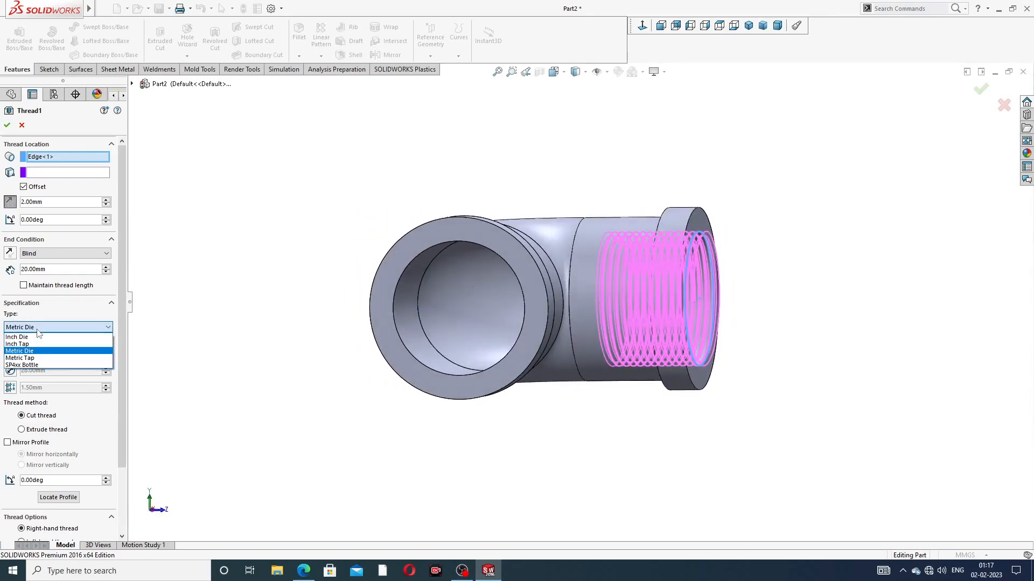
pyautogui.click(32, 358)
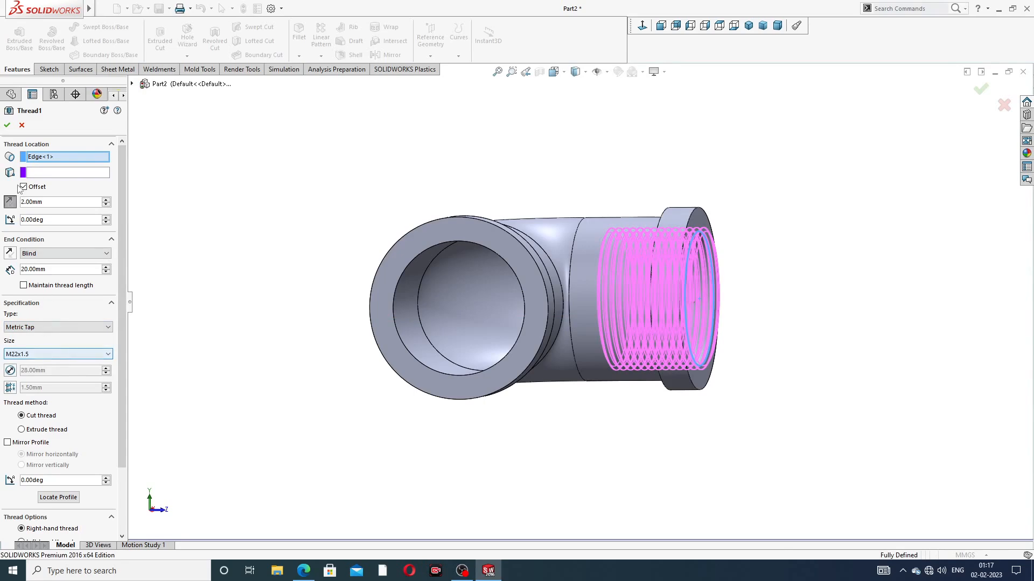
pyautogui.click(7, 125)
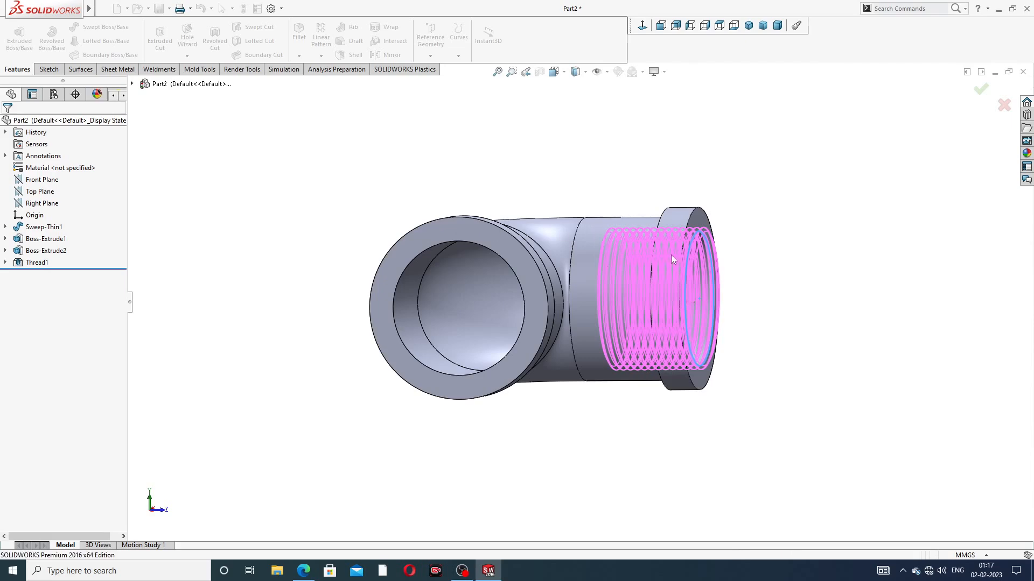
pyautogui.scroll(-5, 700, 294)
pyautogui.scroll(4, 727, 258)
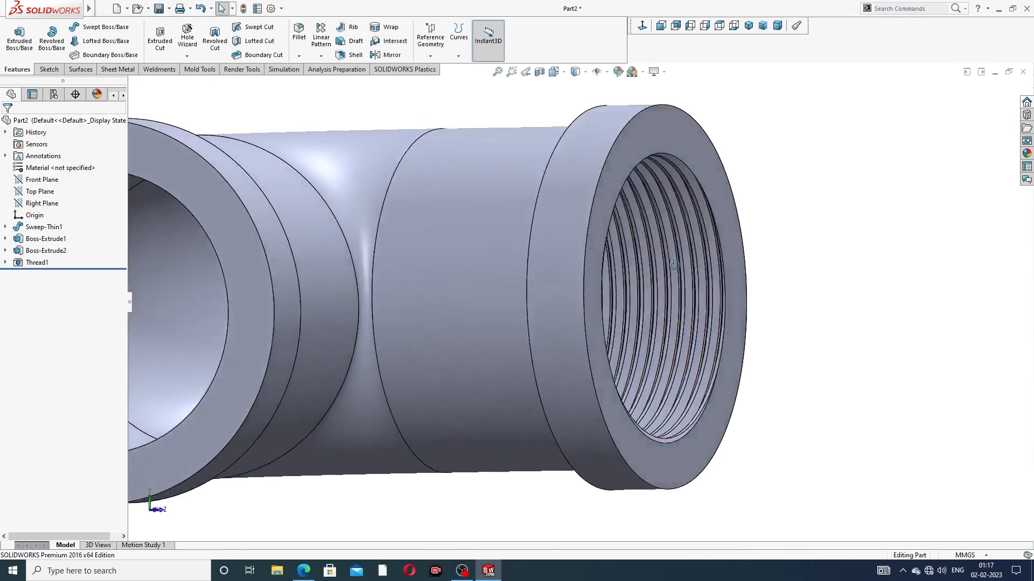
pyautogui.scroll(2, 775, 229)
pyautogui.moveTo(720, 270); pyautogui.dragTo(708, 288, button='middle')
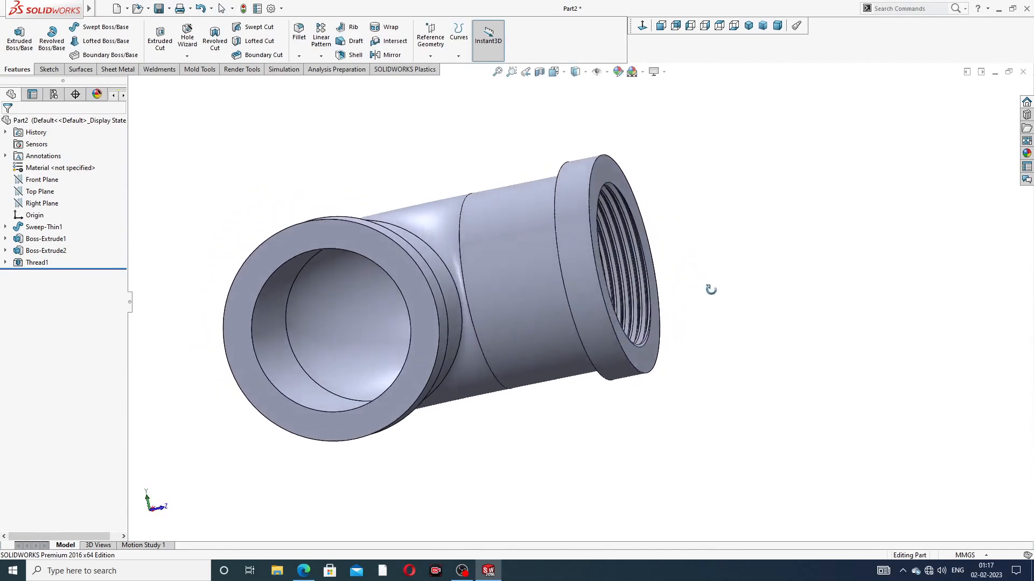
# Reopen the thread's settings and check them against the note on the PIPE ELBOW drawing.
pyautogui.click(38, 263)
pyautogui.click(56, 241)
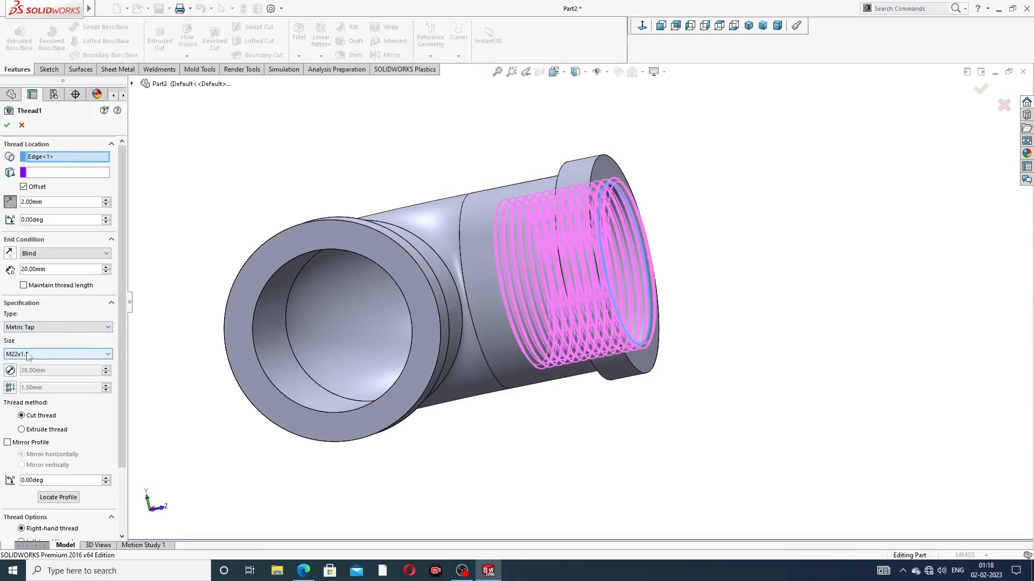
pyautogui.click(304, 570)
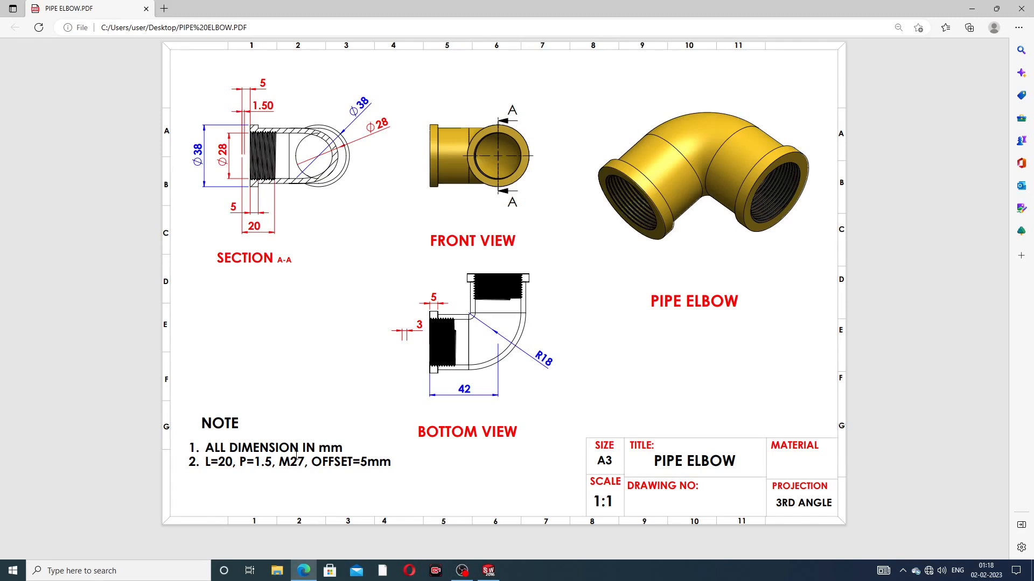
pyautogui.click(304, 571)
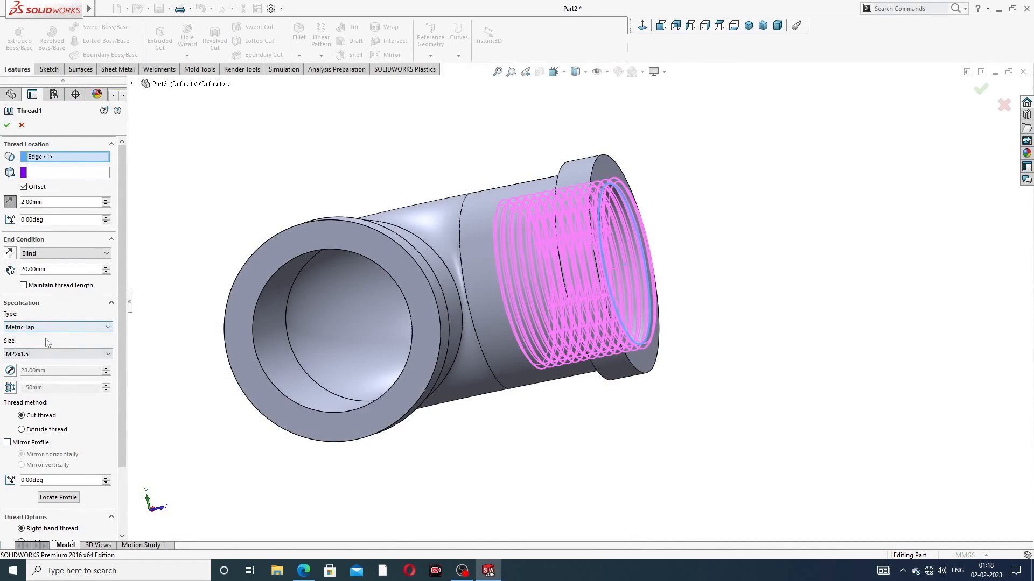
pyautogui.click(8, 126)
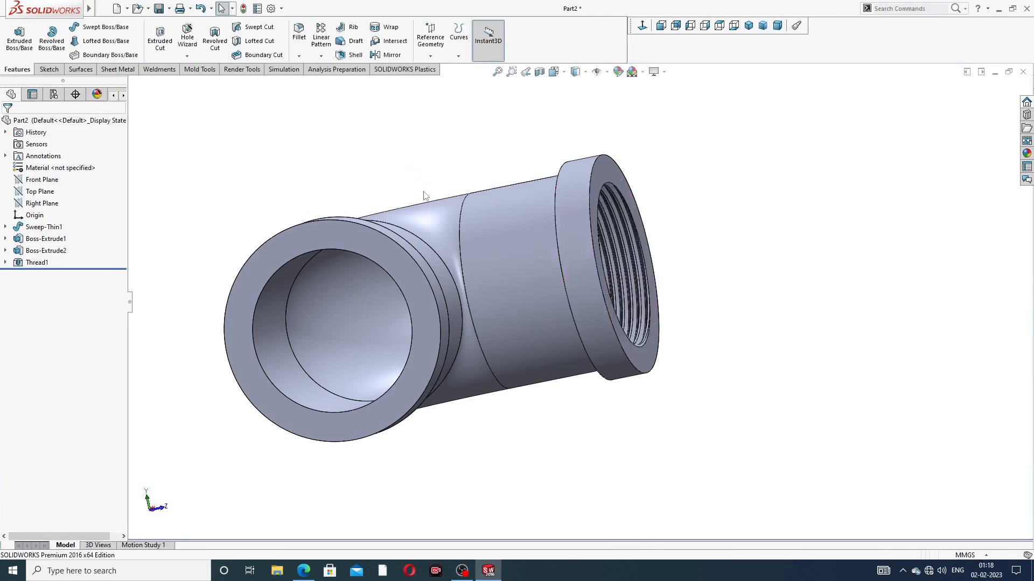
# Start a Metric Tap M22x1.5 thread with 20 mm blind depth on the unthreaded collar's bore edge.
pyautogui.scroll(3, 423, 191)
pyautogui.moveTo(475, 277); pyautogui.dragTo(411, 212, button='middle')
pyautogui.scroll(-4, 380, 245)
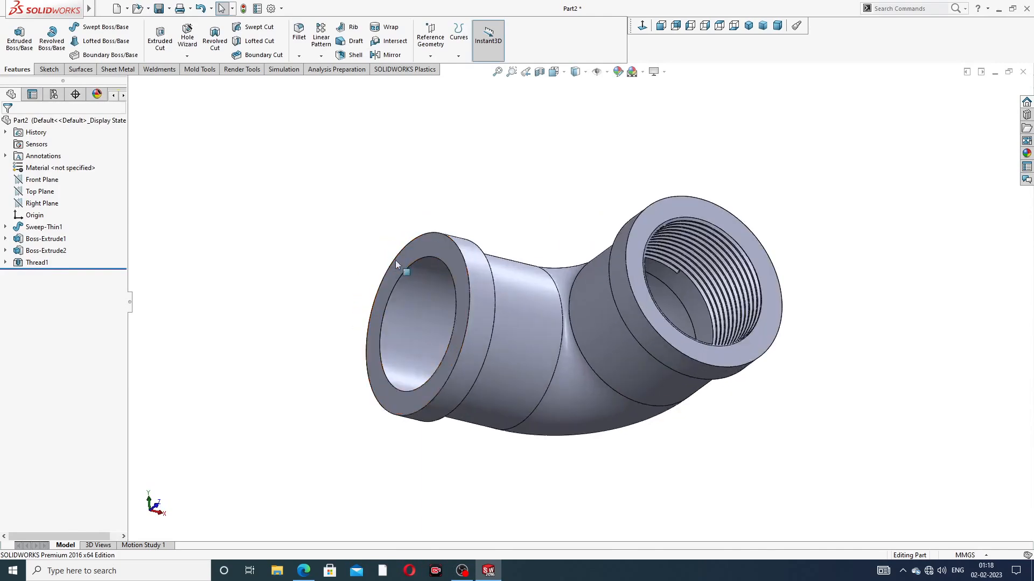
pyautogui.click(186, 56)
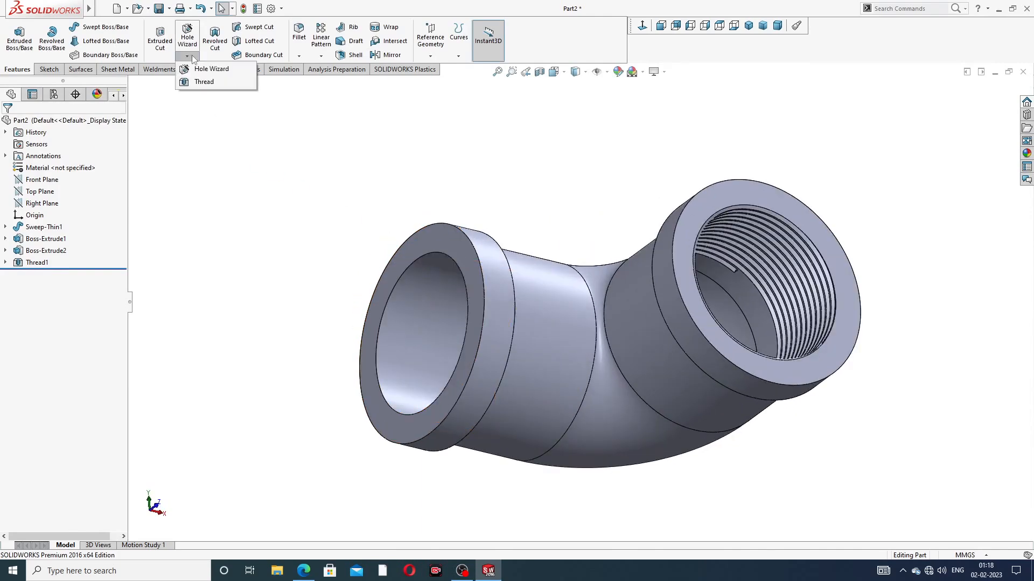
pyautogui.click(204, 81)
pyautogui.scroll(-1, 428, 289)
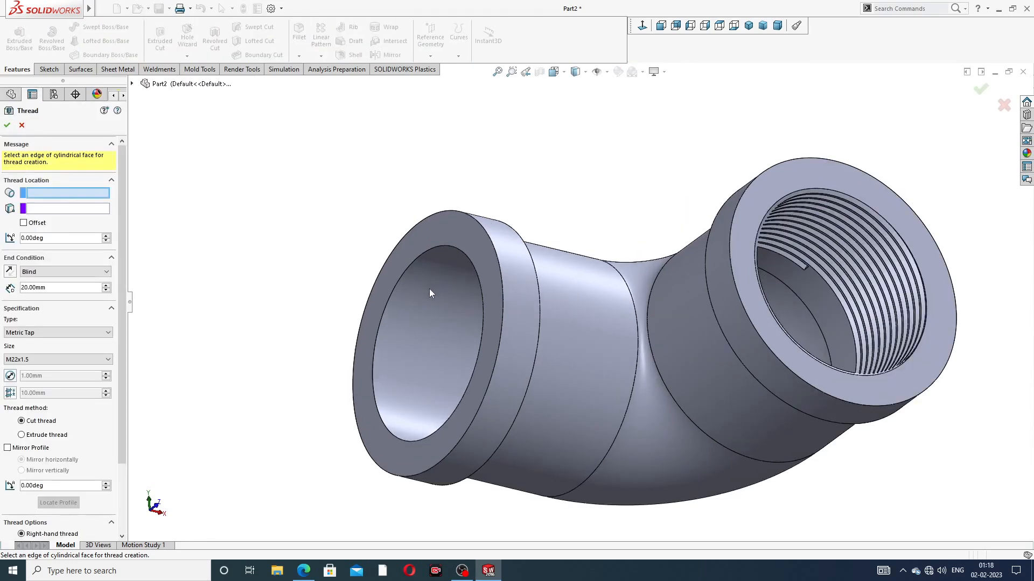
pyautogui.click(412, 260)
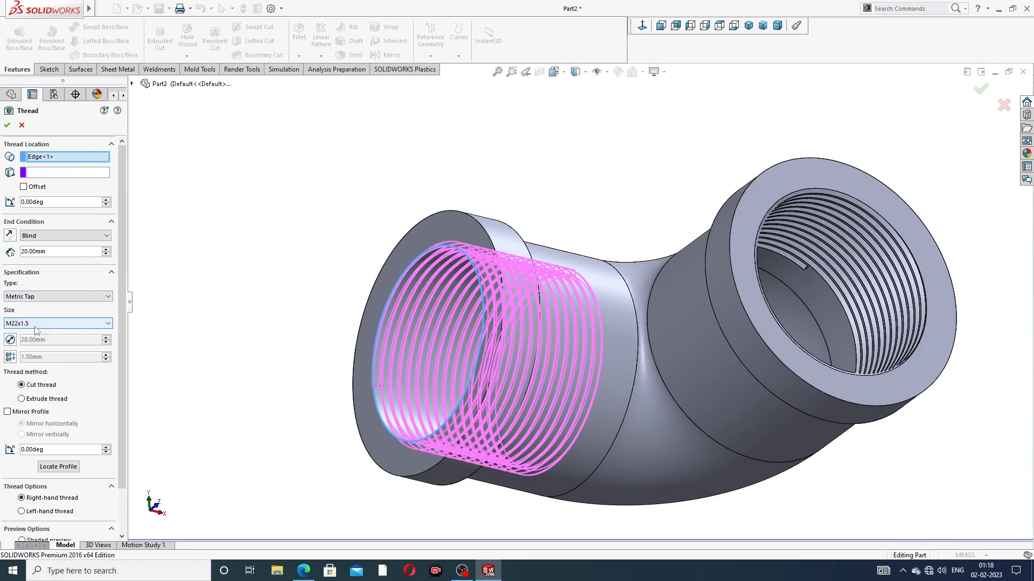
# Offset the new thread's start 2 mm outward from the collar's end face and finish the cut thread.
pyautogui.click(23, 187)
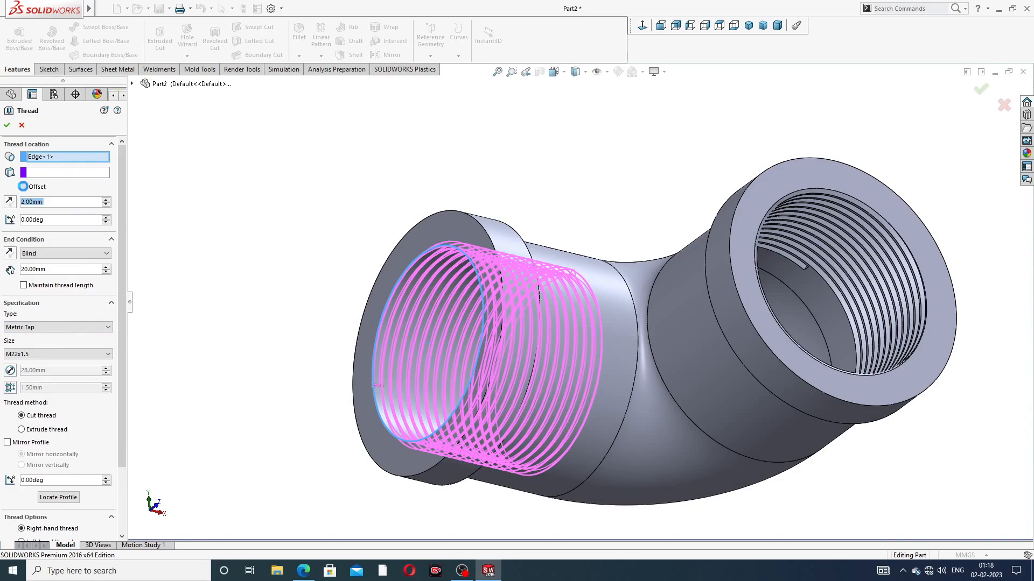
pyautogui.click(9, 201)
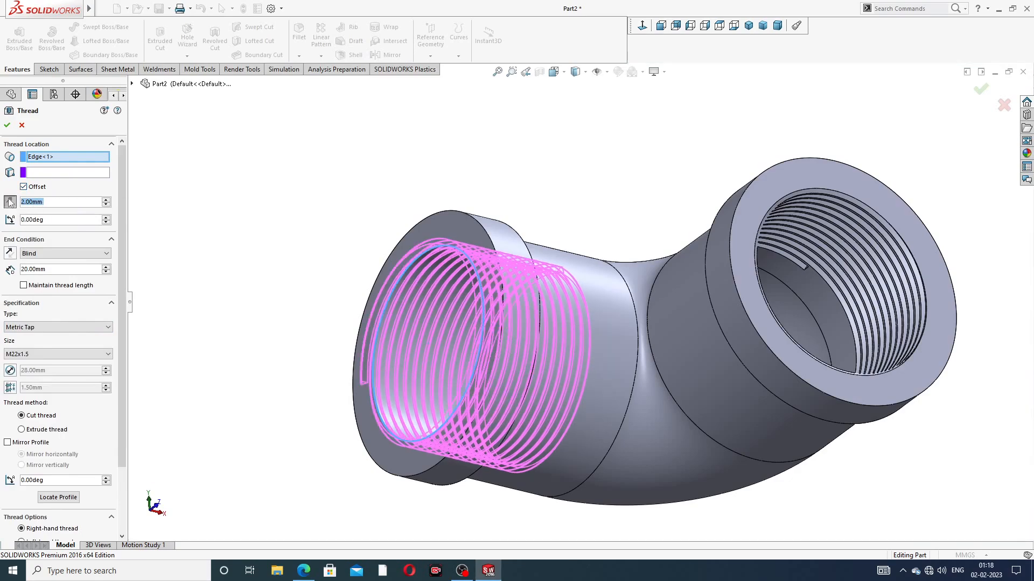
pyautogui.moveTo(239, 285); pyautogui.dragTo(427, 318, button='middle')
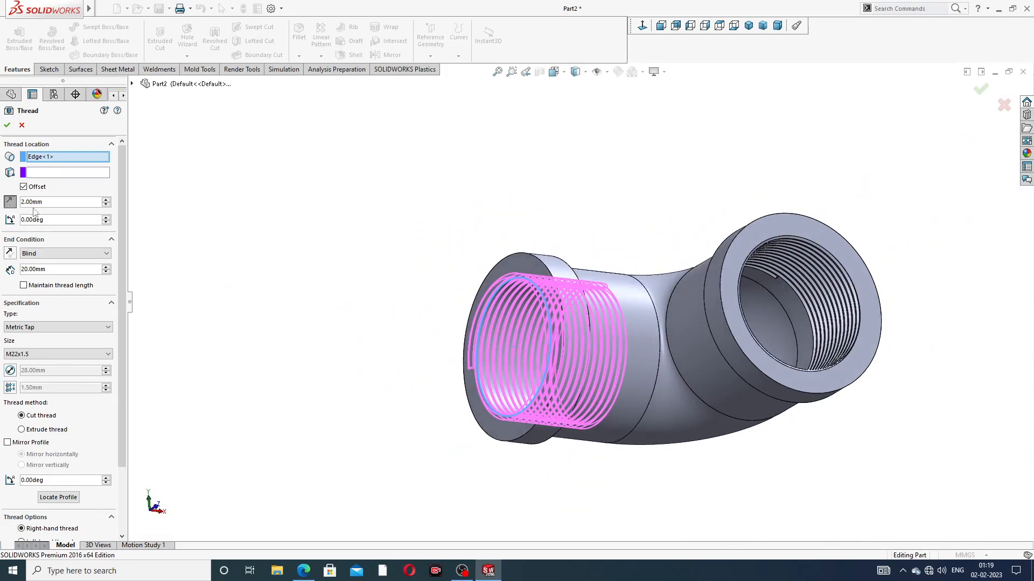
pyautogui.click(7, 125)
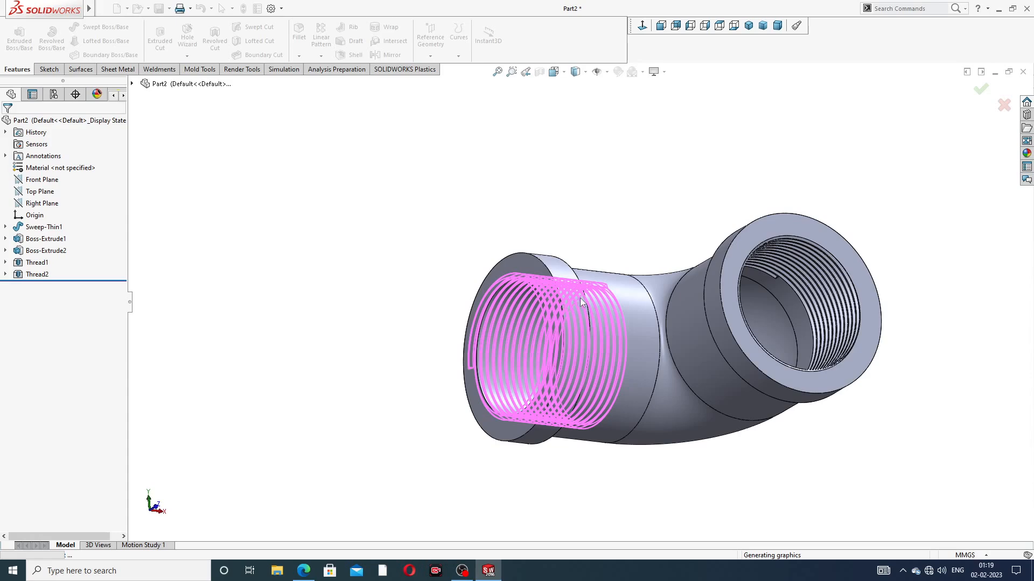
pyautogui.moveTo(630, 289); pyautogui.dragTo(568, 285, button='middle')
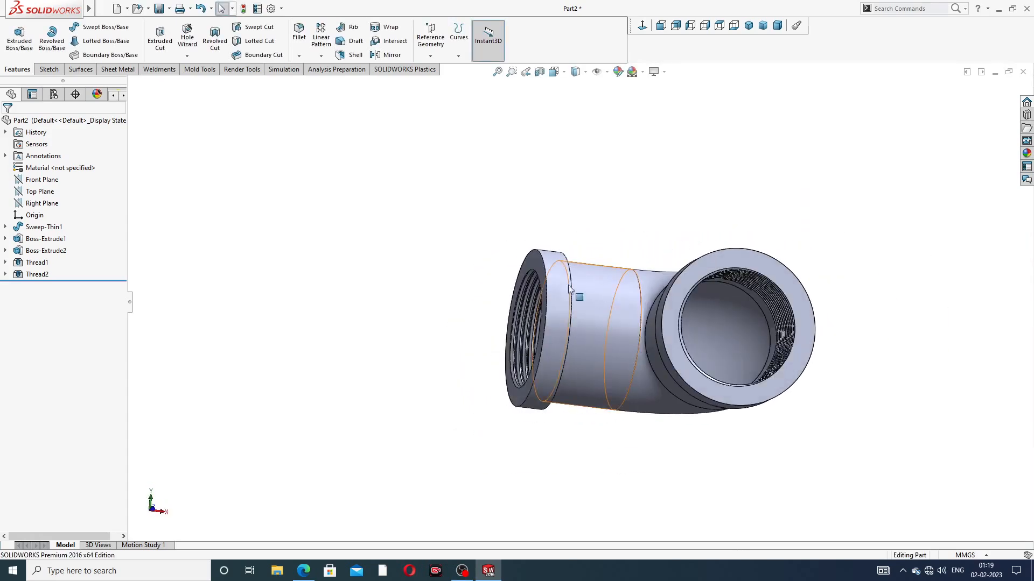
# Color both thread features dark gray with RGB 64, 64, 64 and view them inside the bores.
pyautogui.click(36, 263)
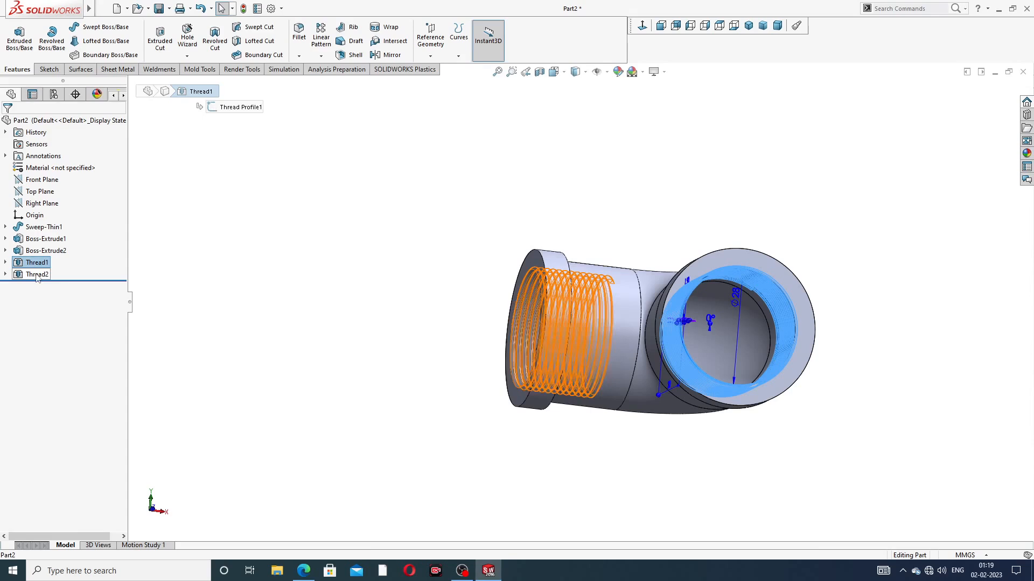
pyautogui.keyDown('ctrl'); pyautogui.click(37, 275); pyautogui.keyUp('ctrl')
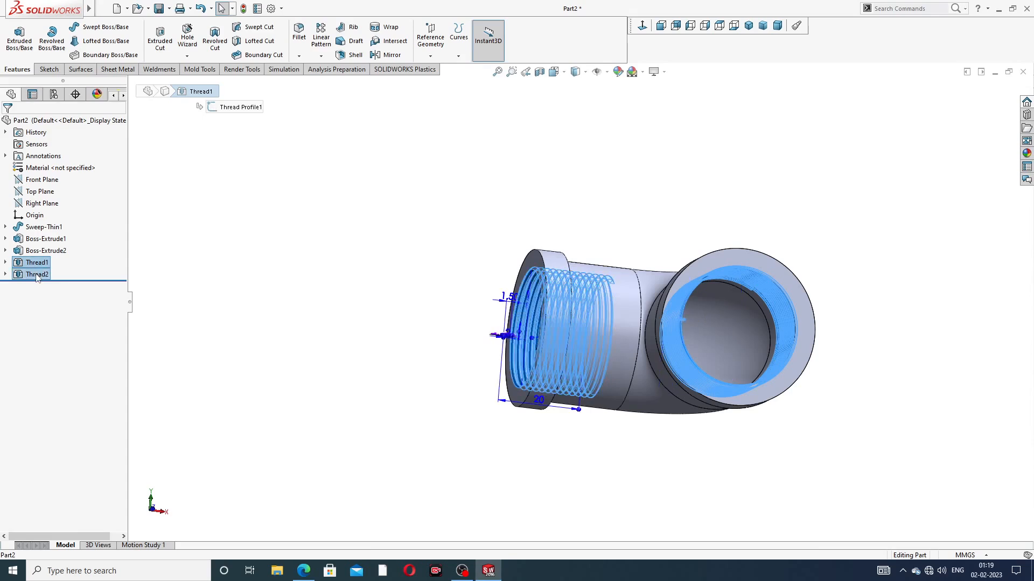
pyautogui.click(618, 71)
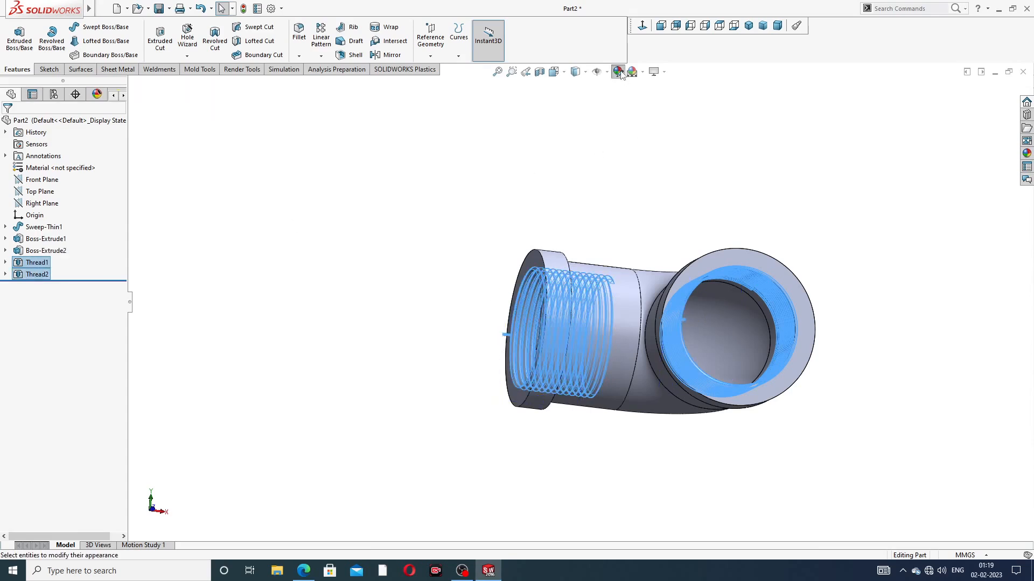
pyautogui.click(86, 356)
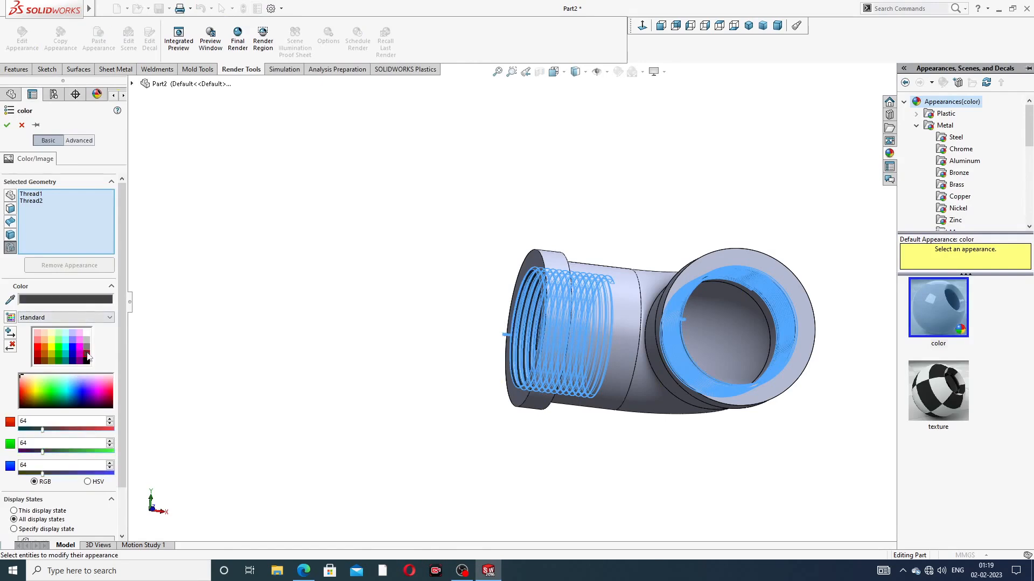
pyautogui.click(7, 125)
pyautogui.moveTo(457, 296); pyautogui.dragTo(748, 282, button='middle')
# Browse the metal appearances and apply polished brass to the elbow part.
pyautogui.click(1026, 153)
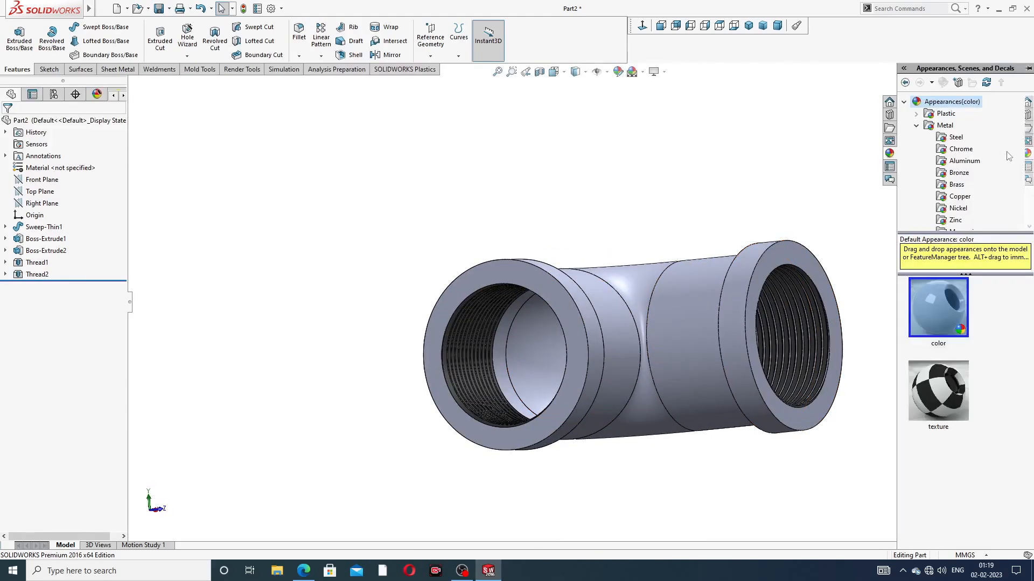
pyautogui.click(956, 139)
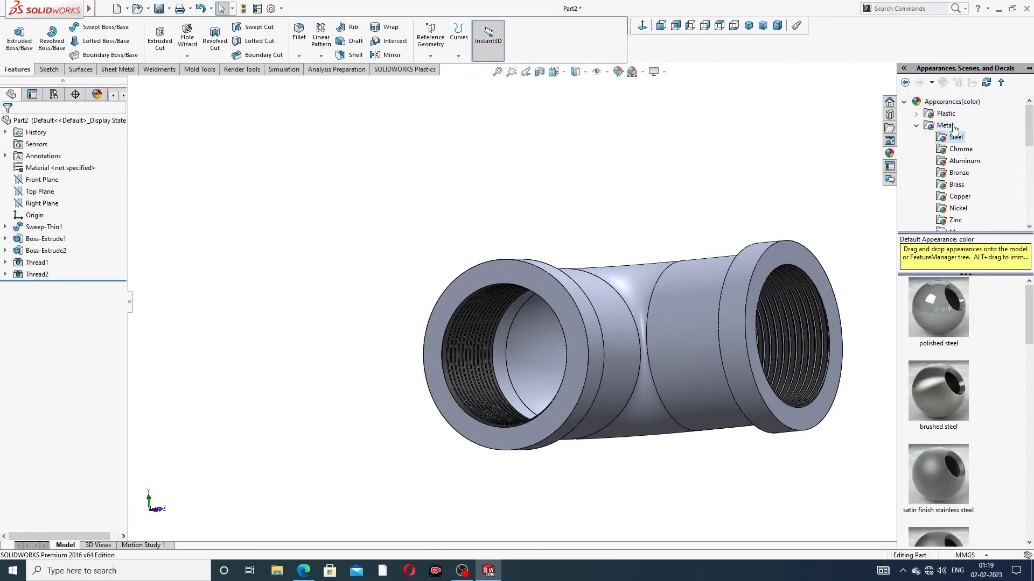
pyautogui.click(944, 125)
pyautogui.click(962, 149)
pyautogui.click(965, 161)
pyautogui.click(957, 175)
pyautogui.click(957, 184)
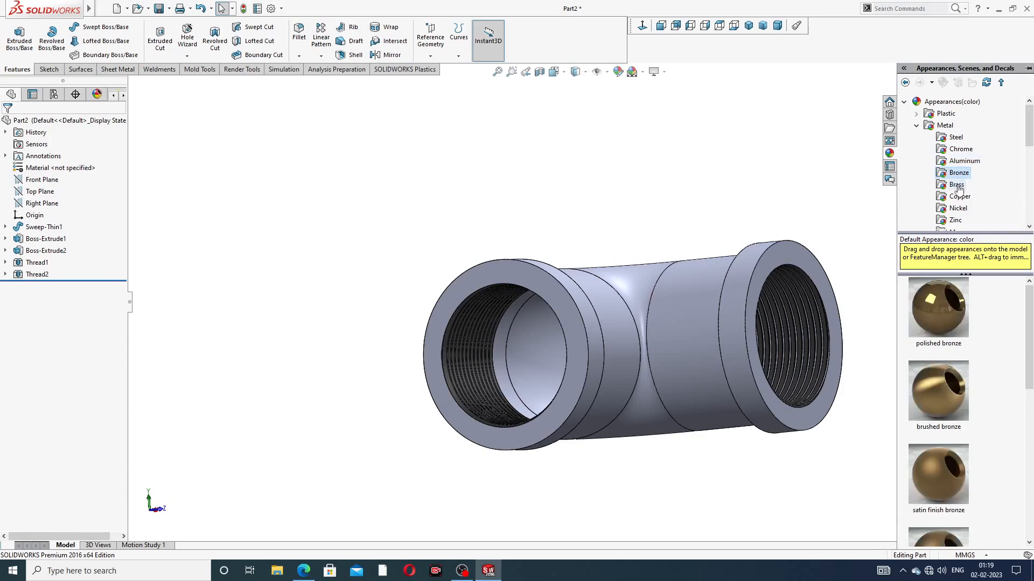
pyautogui.doubleClick(922, 303)
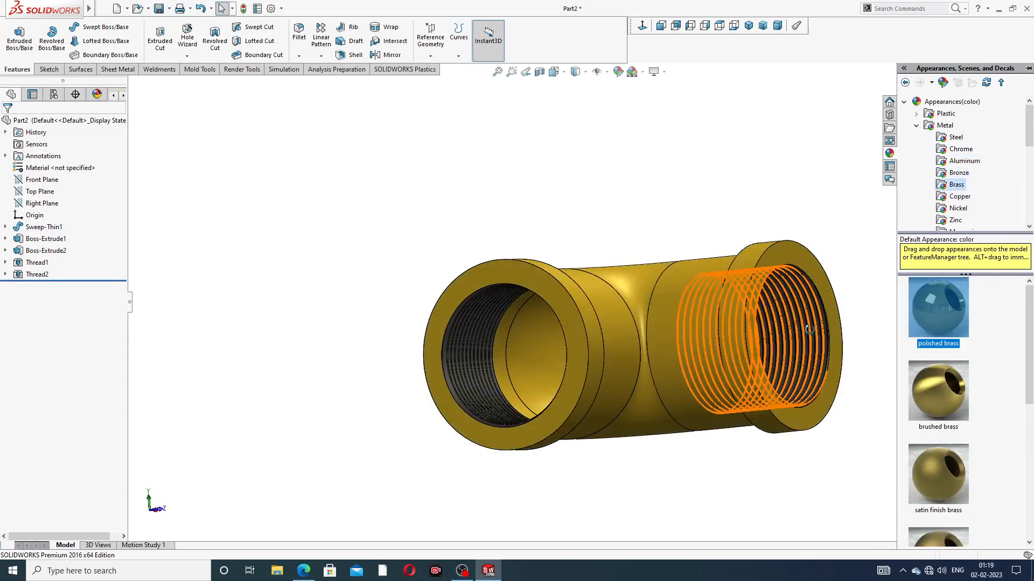
pyautogui.moveTo(816, 319); pyautogui.dragTo(862, 320, button='middle')
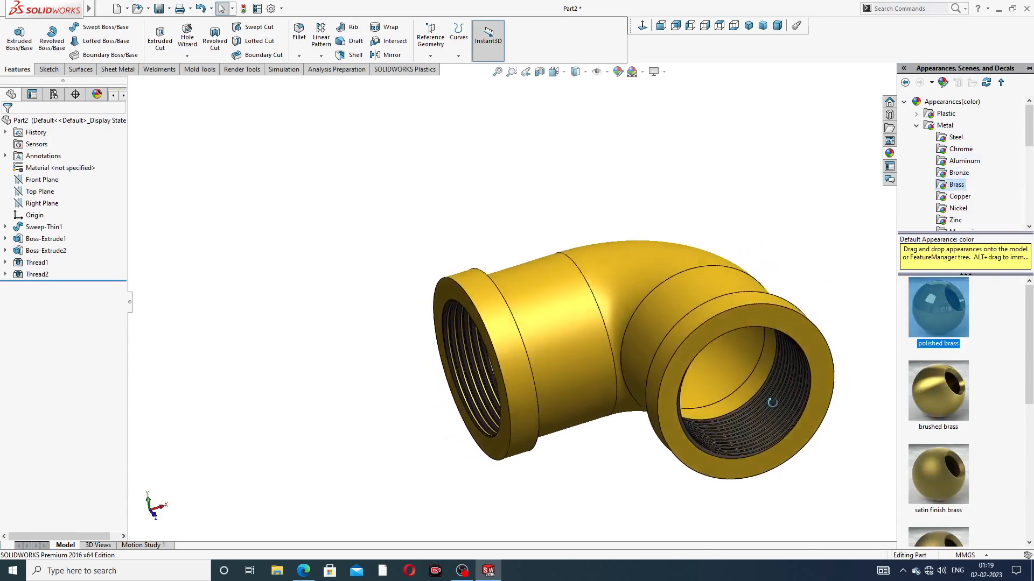
# Turn on the Cartoon display effect for the elbow and accept the rendering notice.
pyautogui.click(664, 73)
pyautogui.click(688, 126)
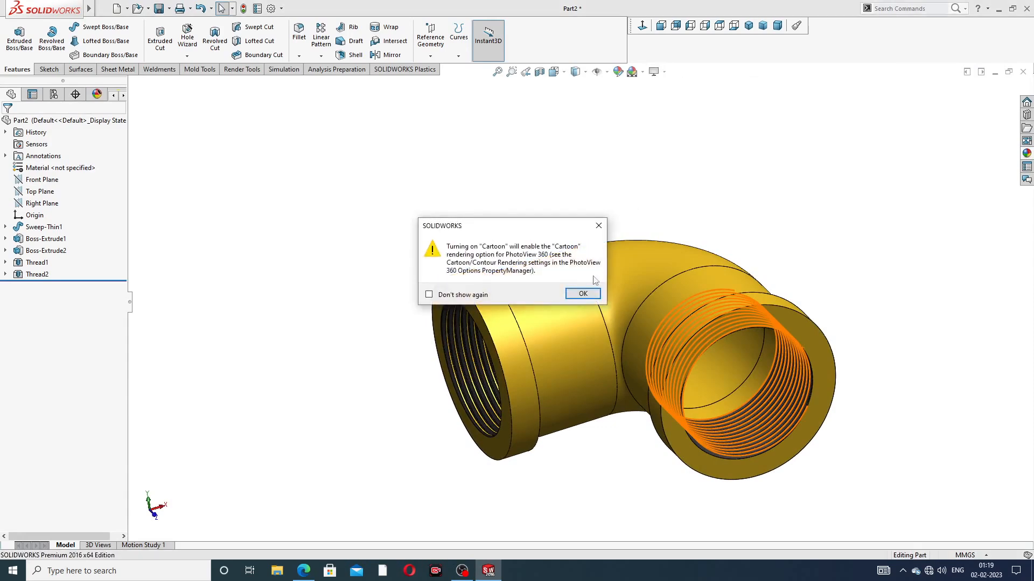
pyautogui.click(579, 292)
# Examine the cartoon-shaded brass elbow in isometric view and from several angles, including both threaded collars.
pyautogui.scroll(-5, 662, 323)
pyautogui.scroll(5, 671, 341)
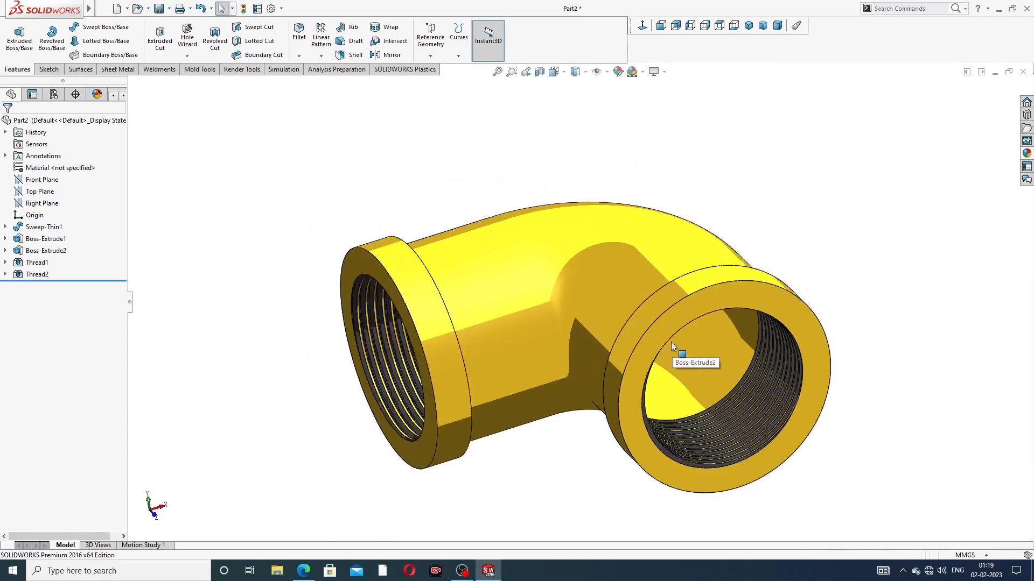
pyautogui.moveTo(659, 321); pyautogui.dragTo(586, 332, button='middle')
pyautogui.scroll(-2, 580, 341)
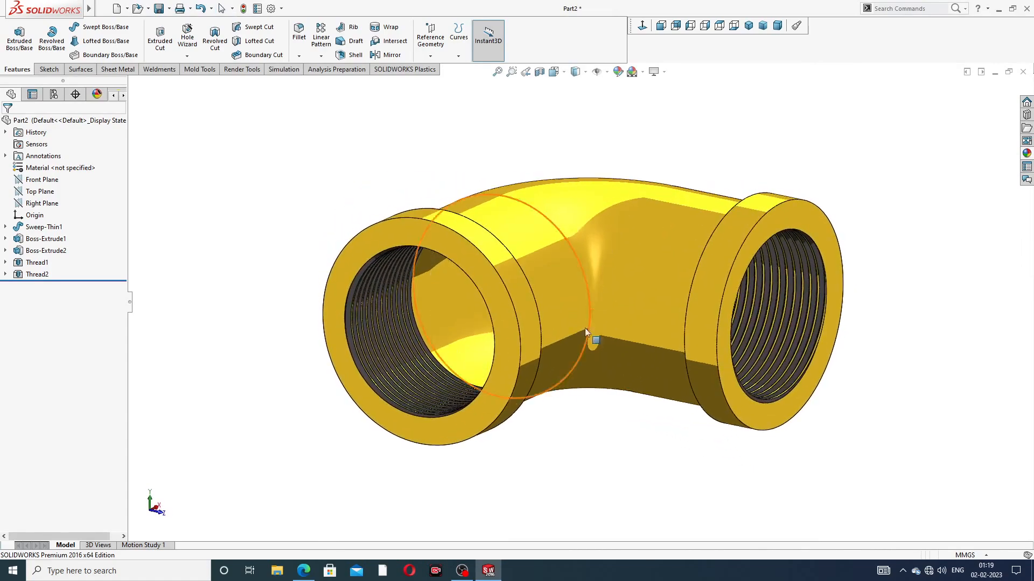
pyautogui.click(748, 26)
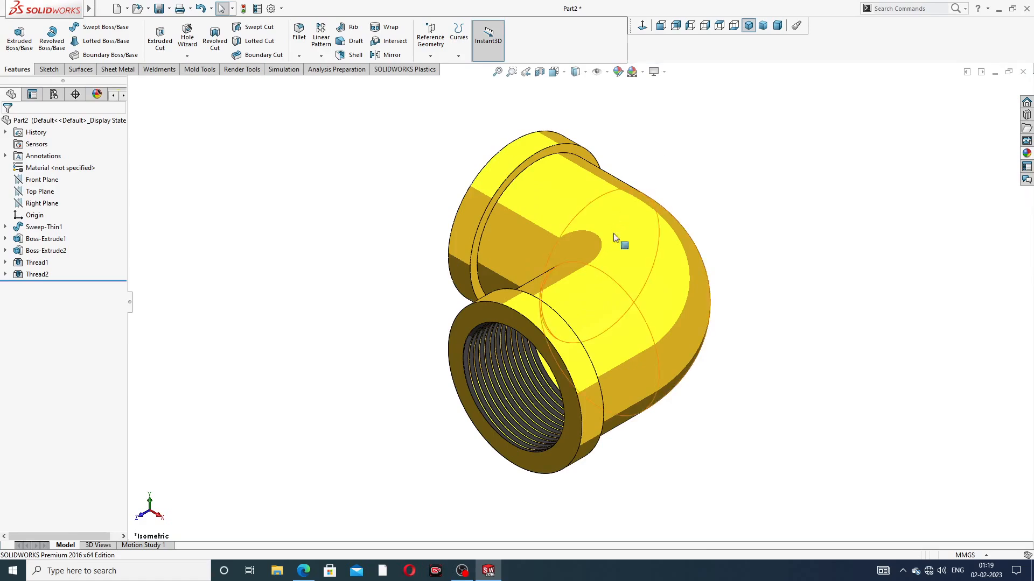
pyautogui.scroll(-2, 613, 257)
pyautogui.moveTo(612, 257); pyautogui.dragTo(635, 382, button='middle')
pyautogui.scroll(1, 635, 378)
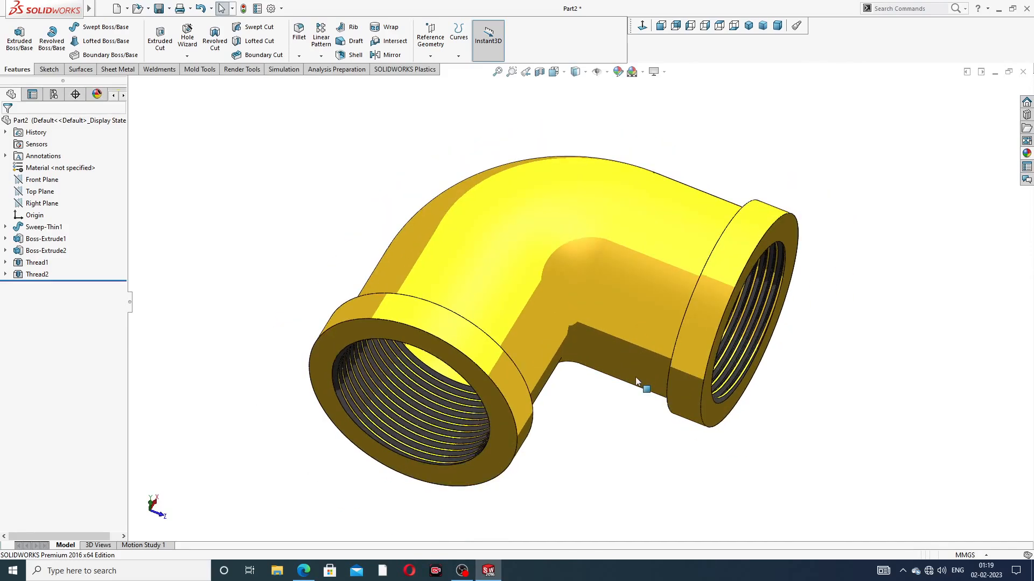
pyautogui.scroll(-1, 638, 378)
pyautogui.moveTo(834, 308); pyautogui.dragTo(827, 293, button='middle')
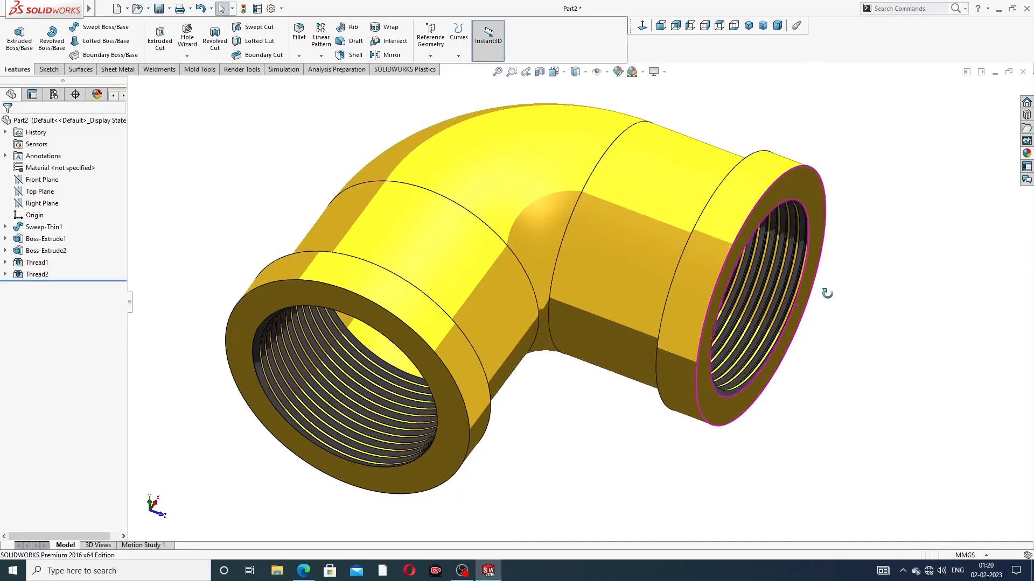
pyautogui.scroll(1, 829, 288)
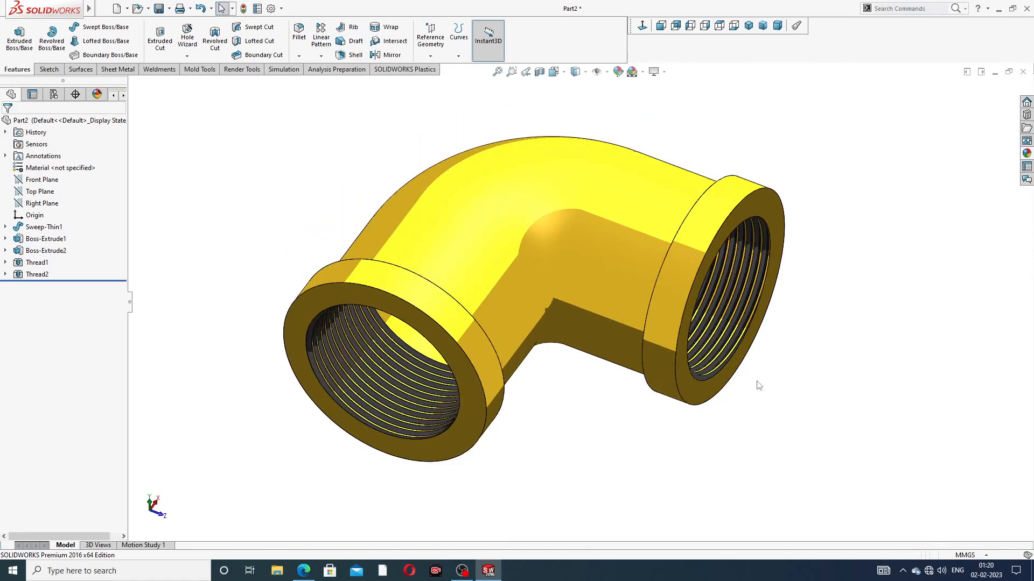
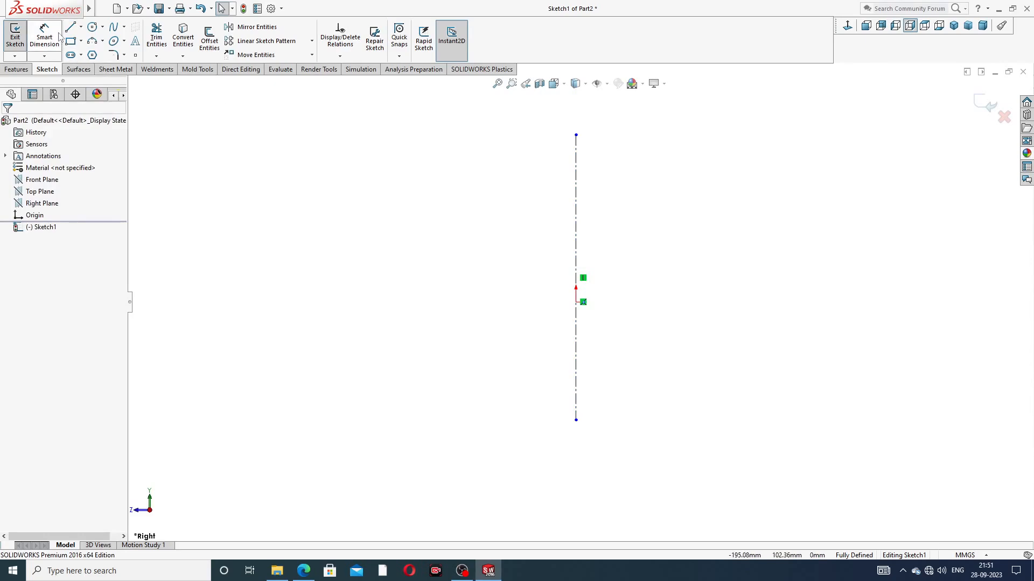
# Draw a horizontal centerline through the origin and stretch its end to about 94 mm from the vertical centerline.
pyautogui.click(81, 26)
pyautogui.click(94, 53)
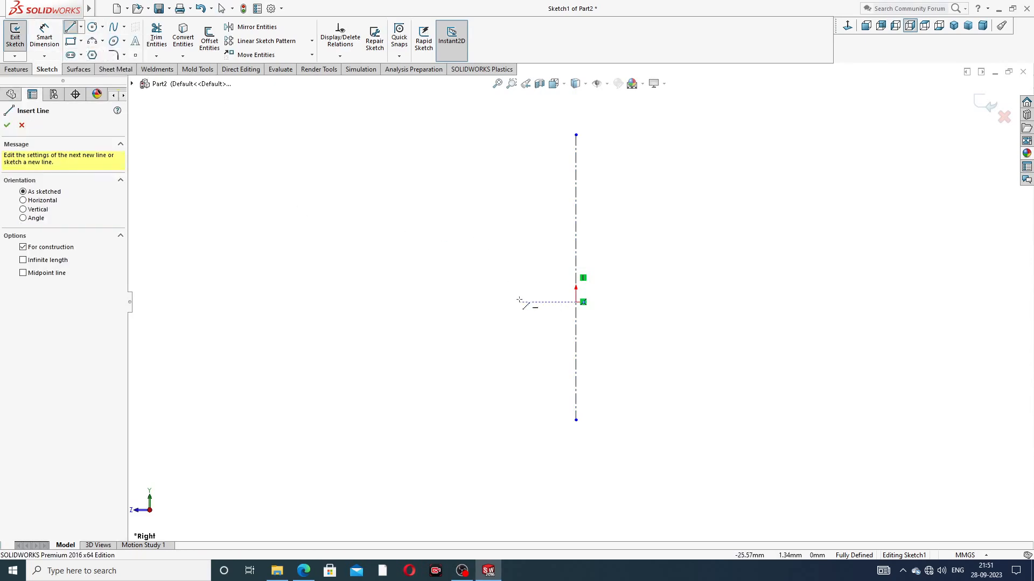
pyautogui.click(439, 302)
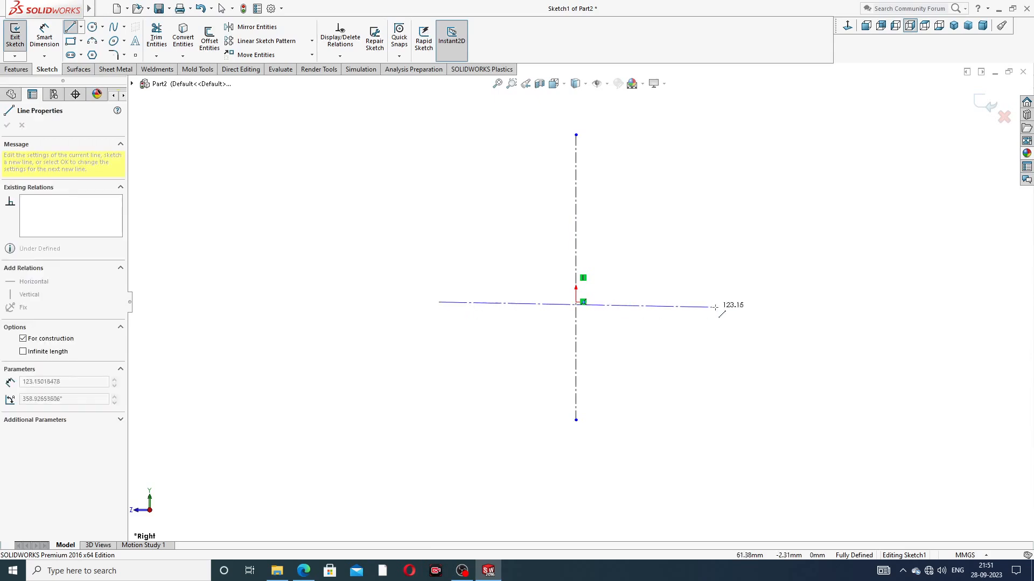
pyautogui.click(737, 302)
pyautogui.rightClick(717, 224)
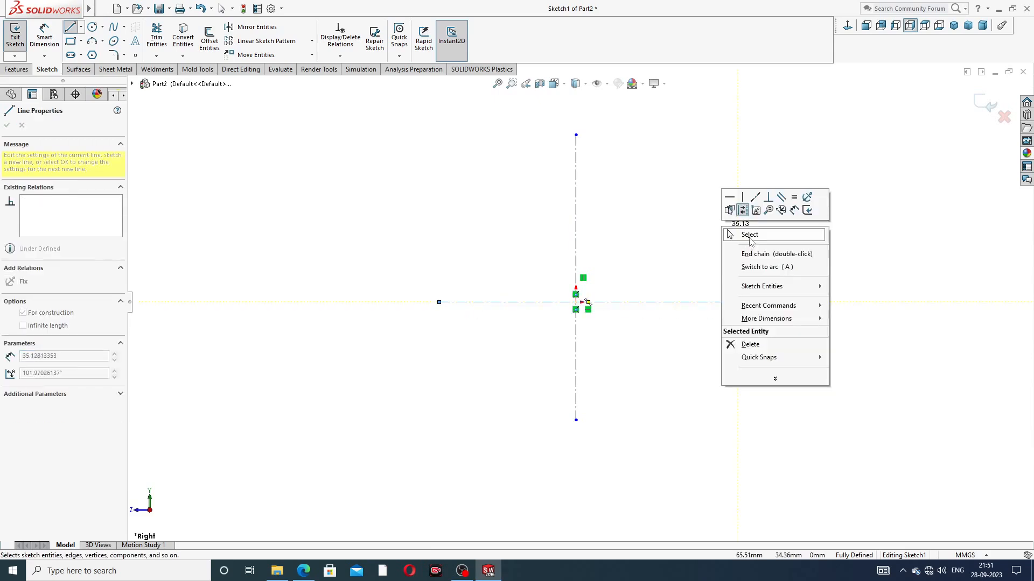
pyautogui.click(731, 241)
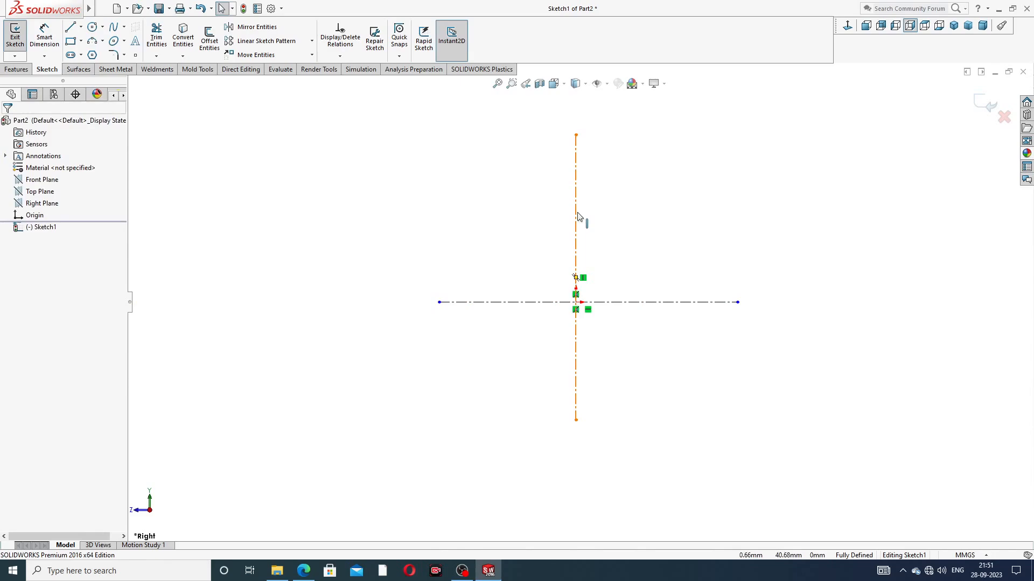
pyautogui.moveTo(738, 303); pyautogui.dragTo(784, 303)
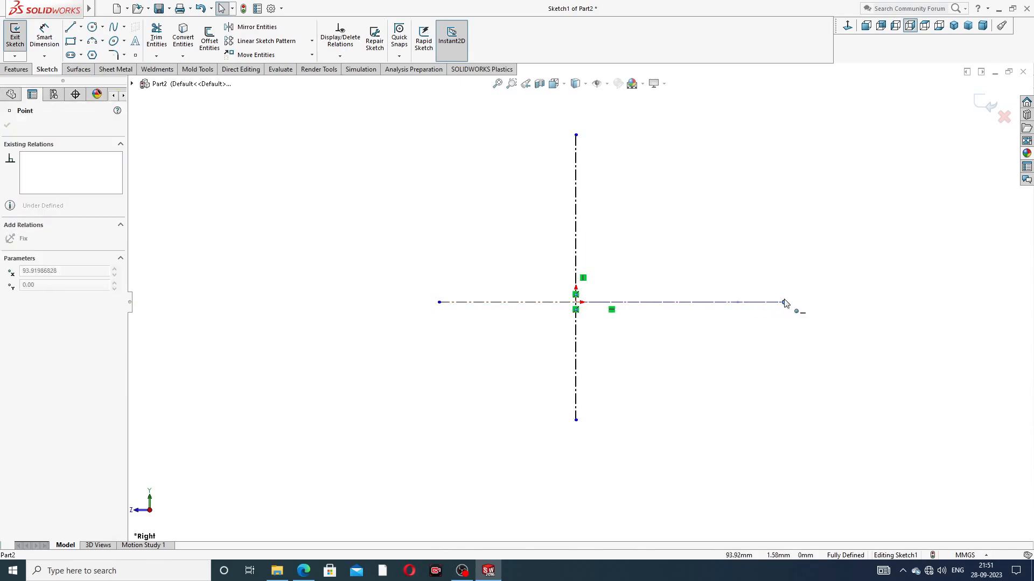
pyautogui.click(714, 240)
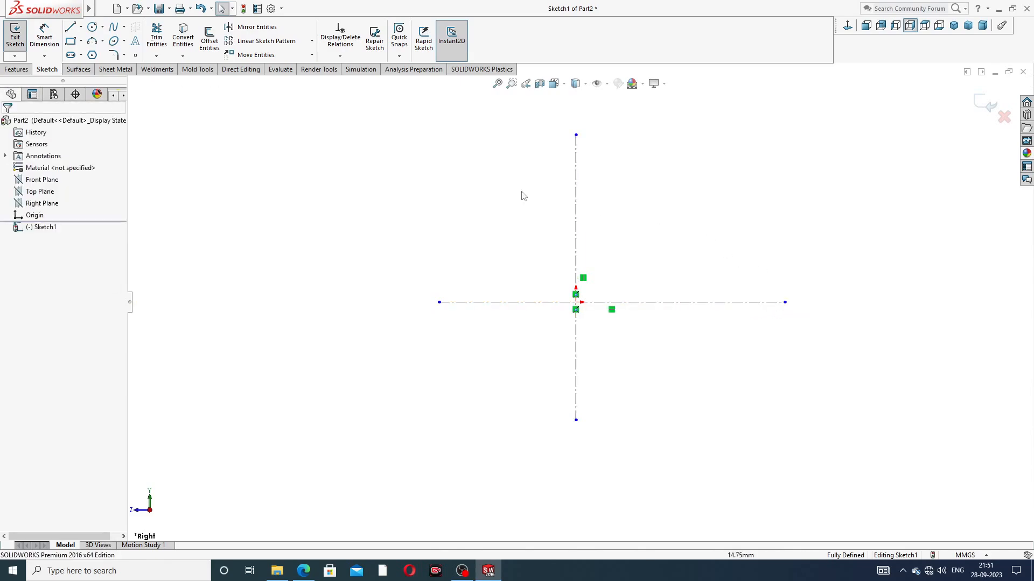
# Sketch the profile's lower outline: 39 mm base on the horizontal centerline, slanted side, 10 mm riser, 36 mm ledge and 21 mm outer edge, all about.
pyautogui.click(71, 28)
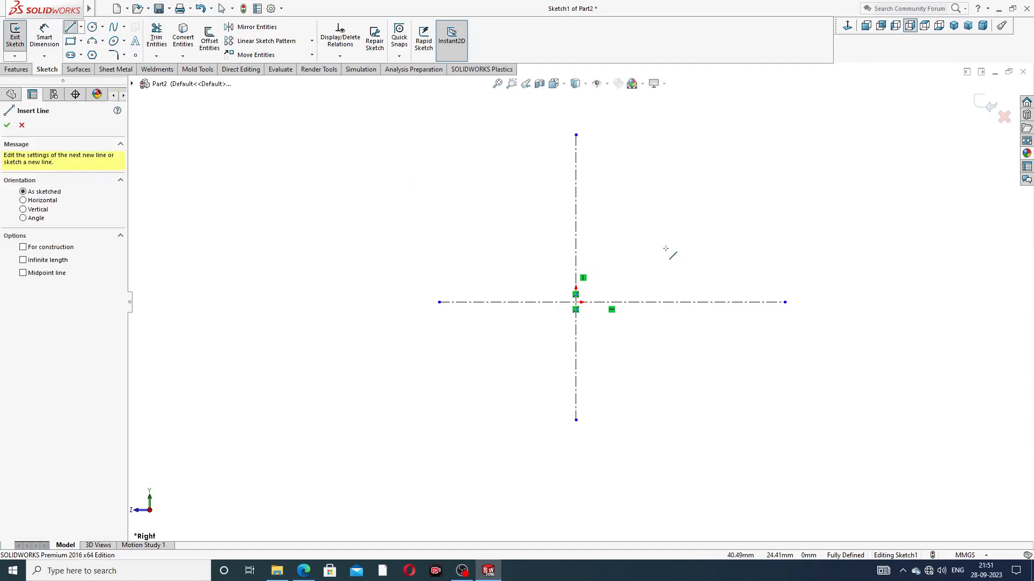
pyautogui.click(627, 303)
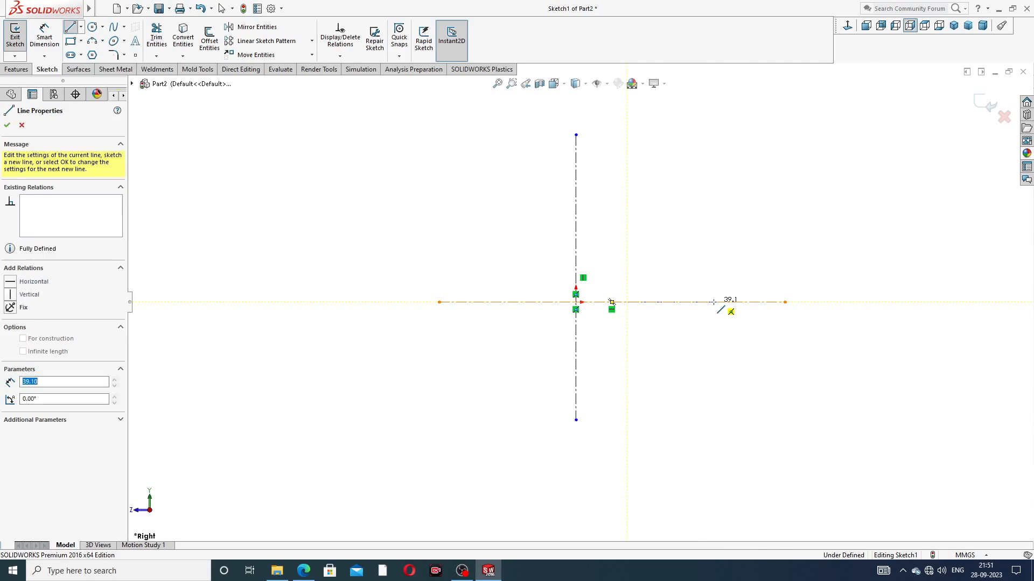
pyautogui.click(714, 303)
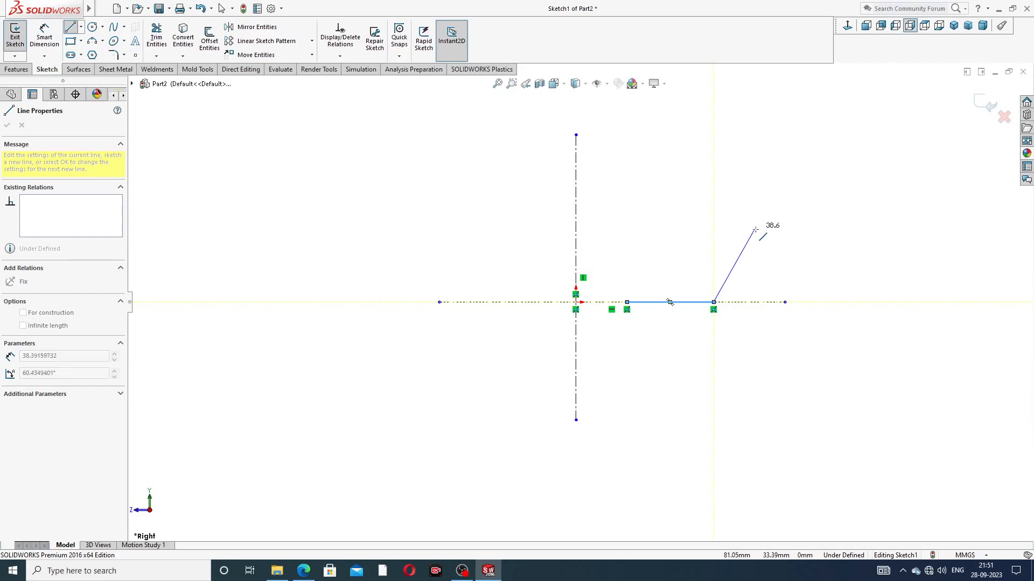
pyautogui.click(753, 232)
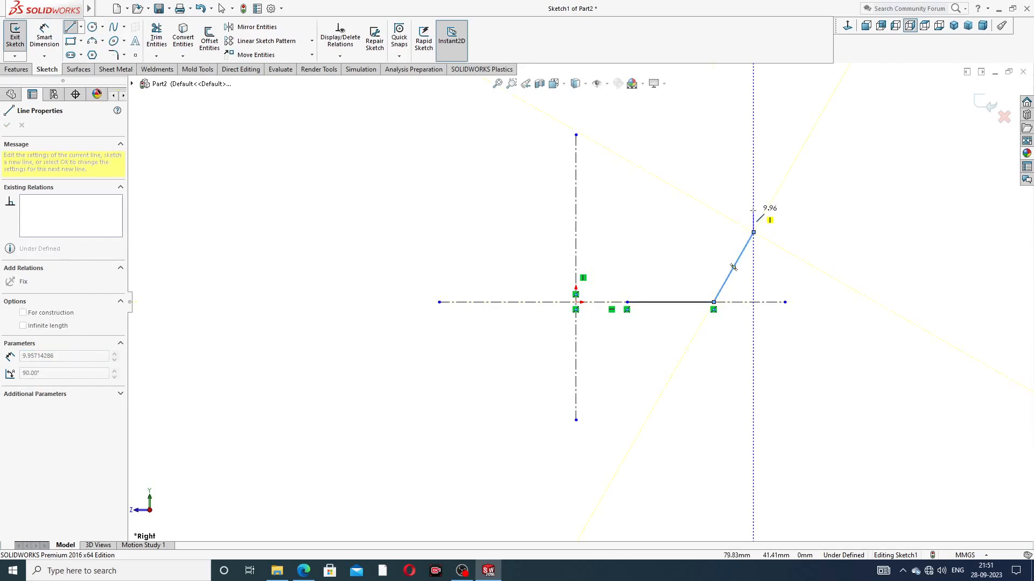
pyautogui.click(753, 210)
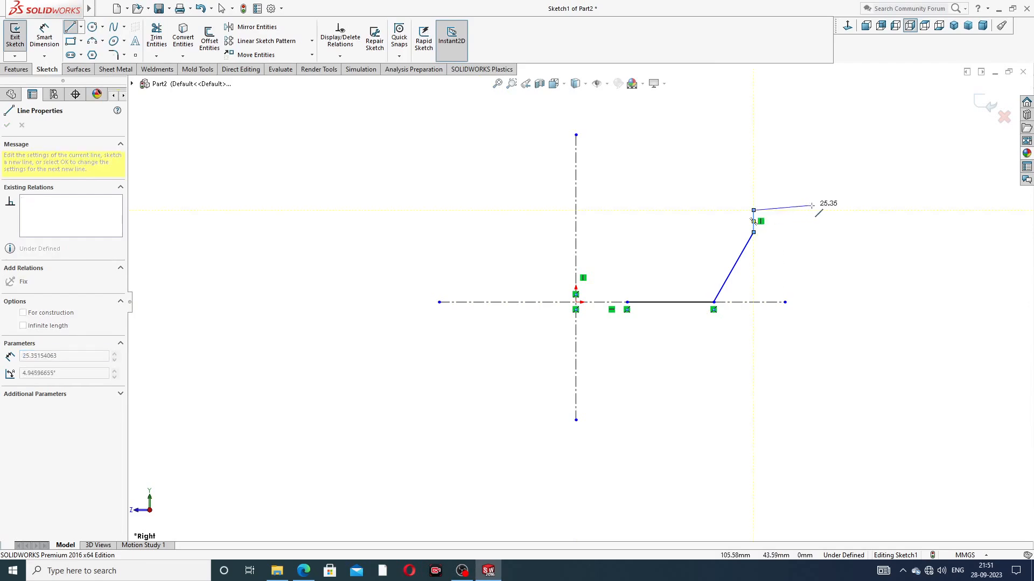
pyautogui.click(834, 210)
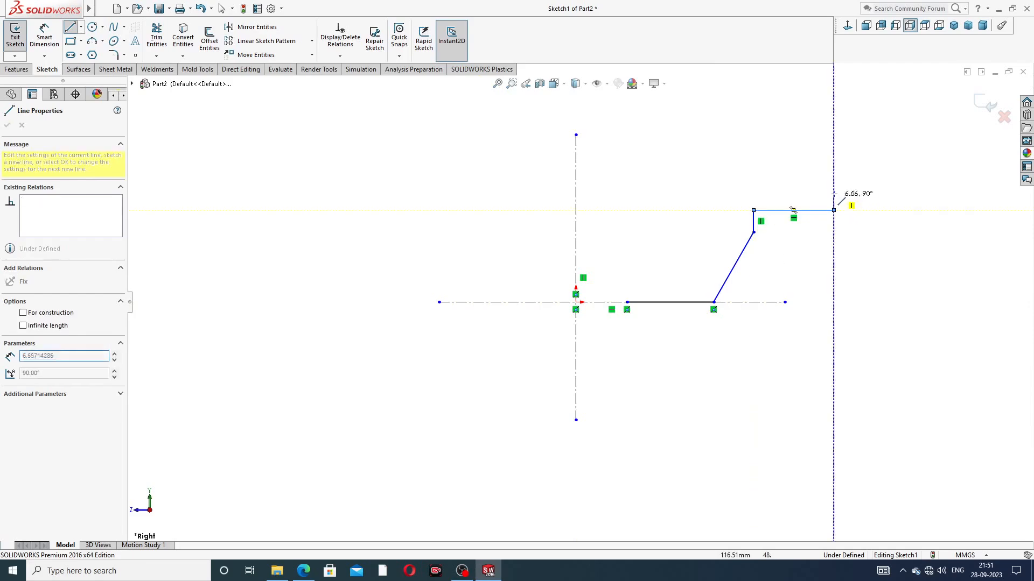
pyautogui.click(833, 162)
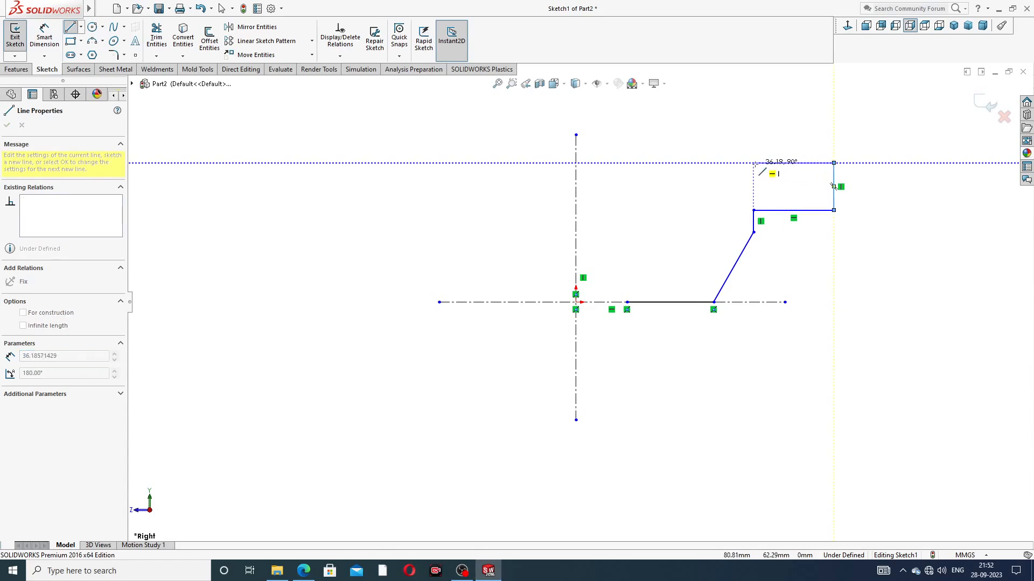
# Close the profile with a stepped upper edge joined by a tangent arc about 16 mm in radius, an inner vertical side and a sloped lower corner.
pyautogui.click(764, 162)
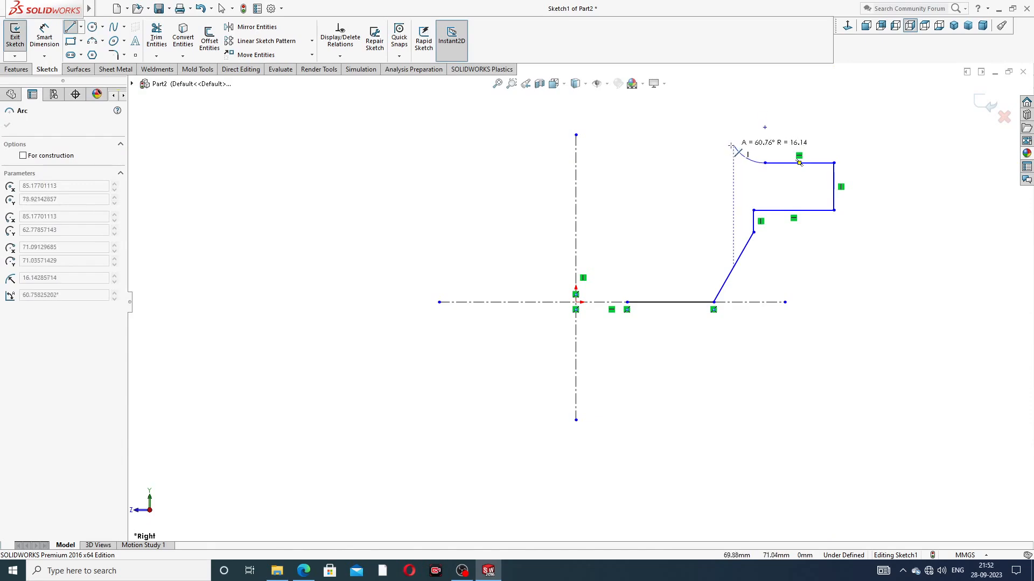
pyautogui.click(737, 152)
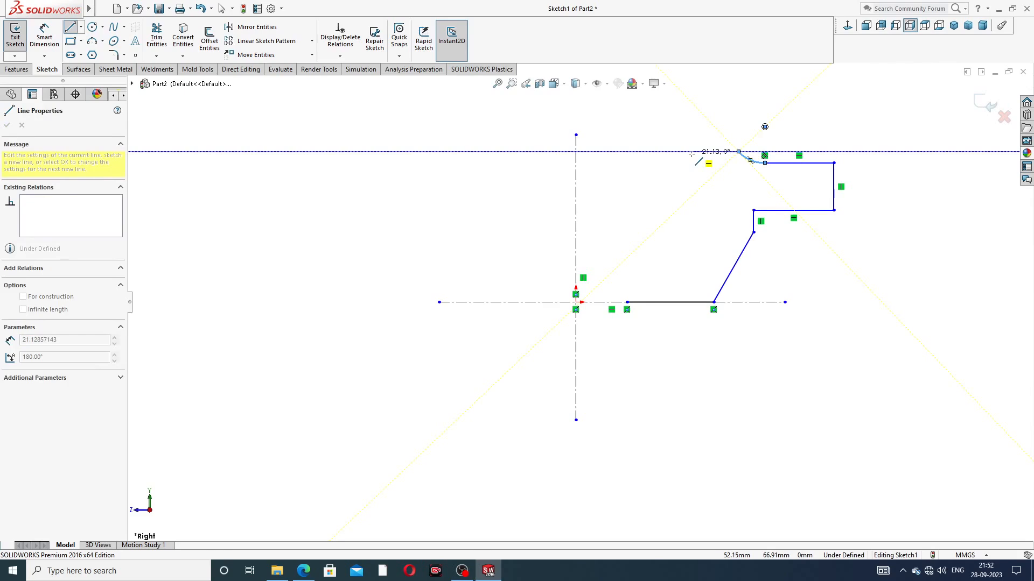
pyautogui.click(656, 152)
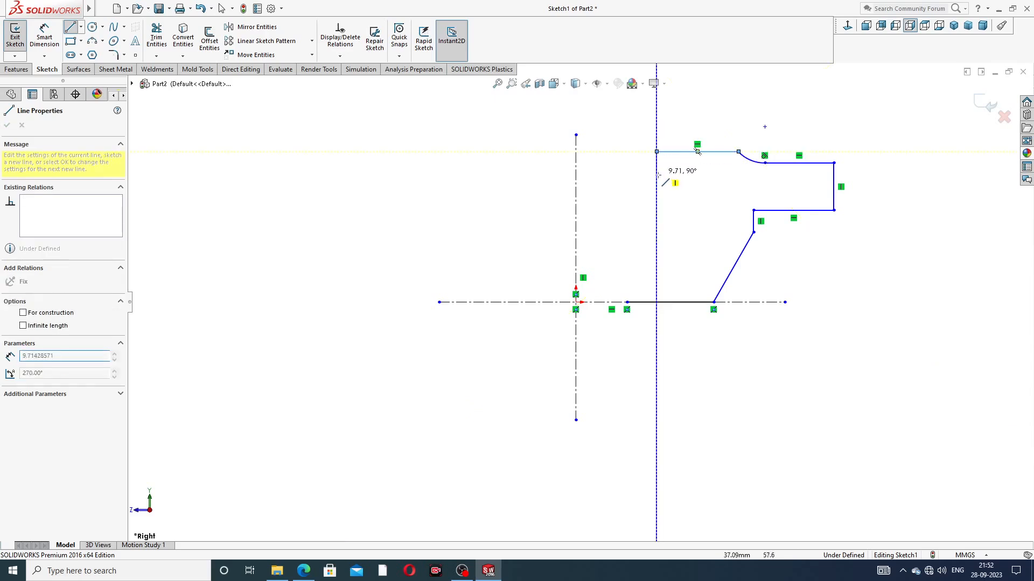
pyautogui.click(656, 242)
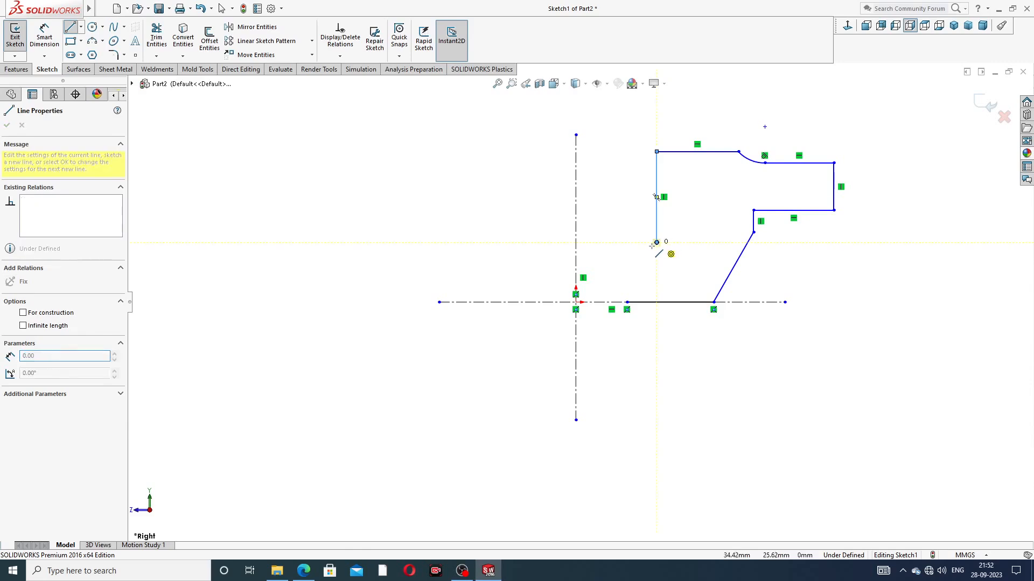
pyautogui.click(626, 272)
pyautogui.click(626, 302)
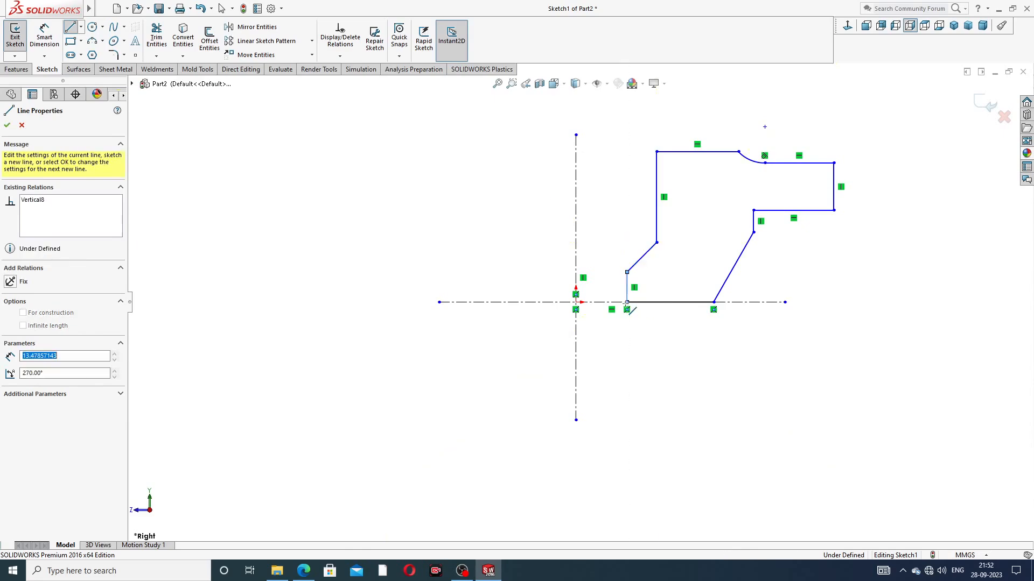
pyautogui.rightClick(809, 236)
pyautogui.click(834, 245)
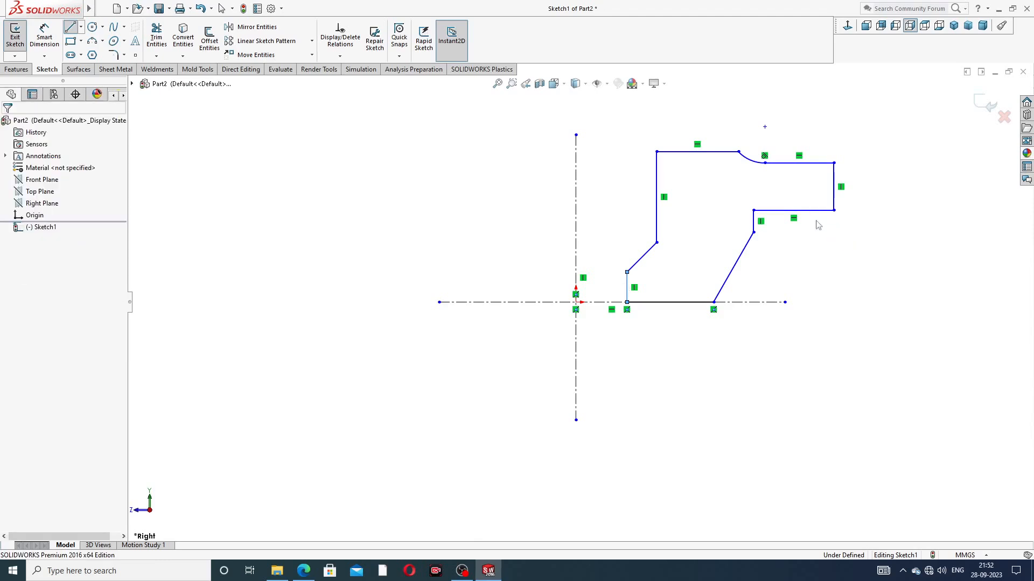
# Dimension the inner end of the profile's base at 14 mm from the vertical centerline.
pyautogui.scroll(-2, 764, 158)
pyautogui.scroll(2, 762, 166)
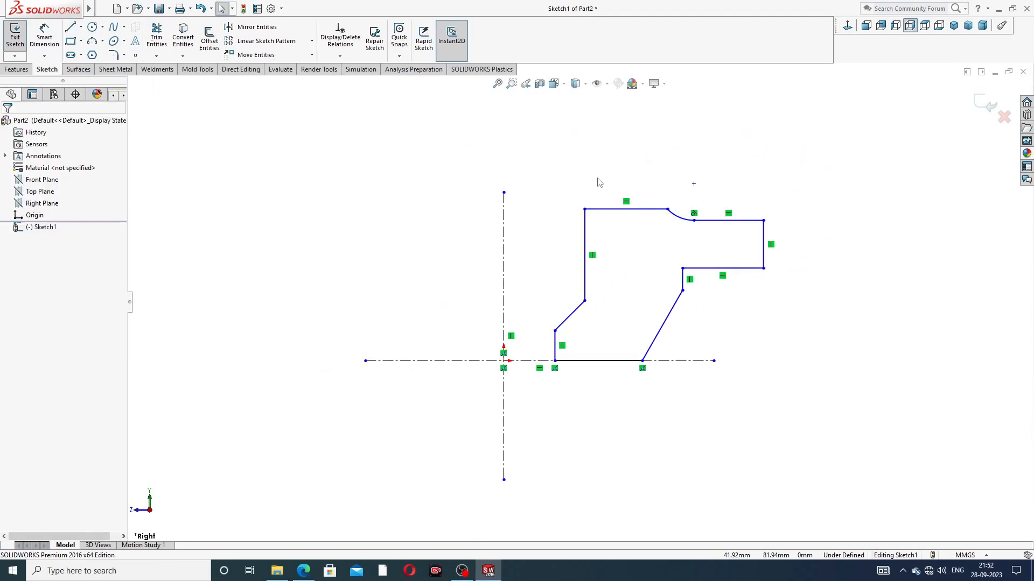
pyautogui.click(45, 37)
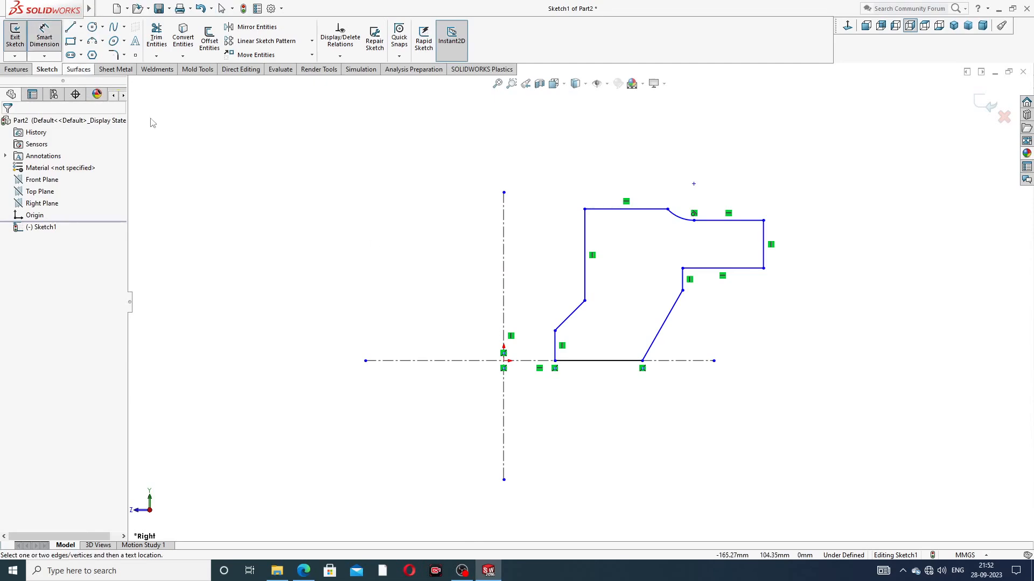
pyautogui.click(556, 363)
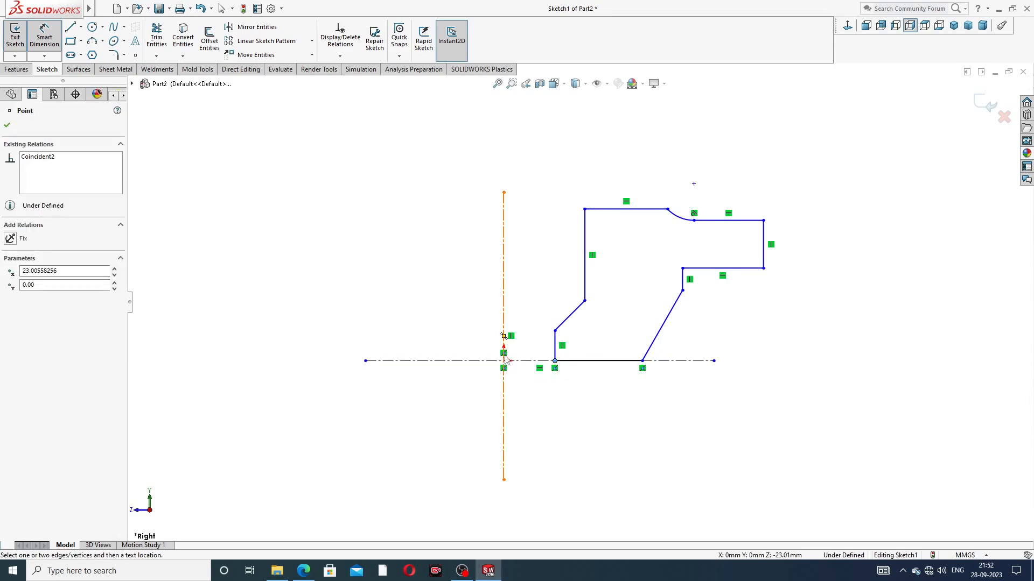
pyautogui.click(504, 342)
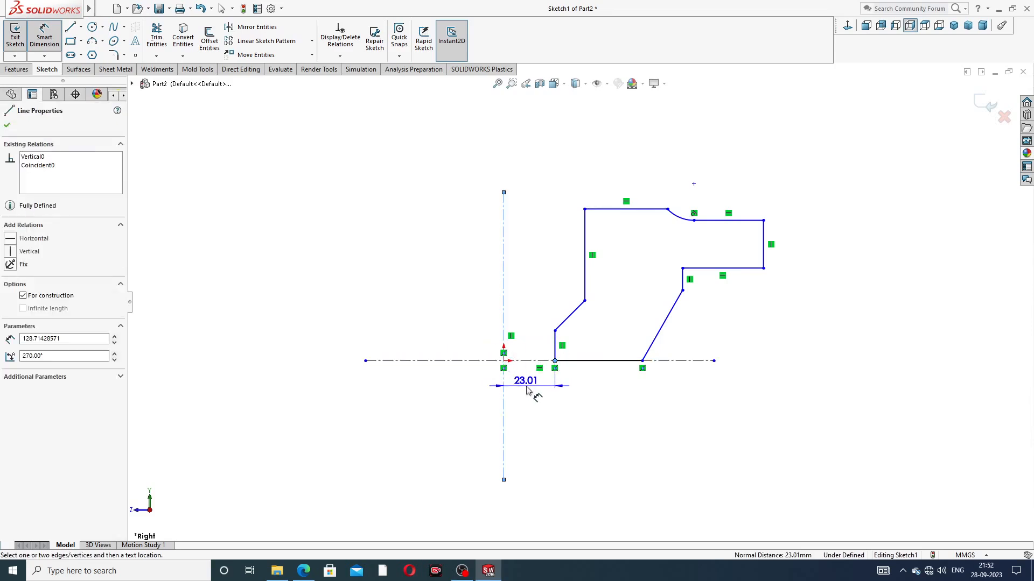
pyautogui.click(528, 391)
pyautogui.write('14')
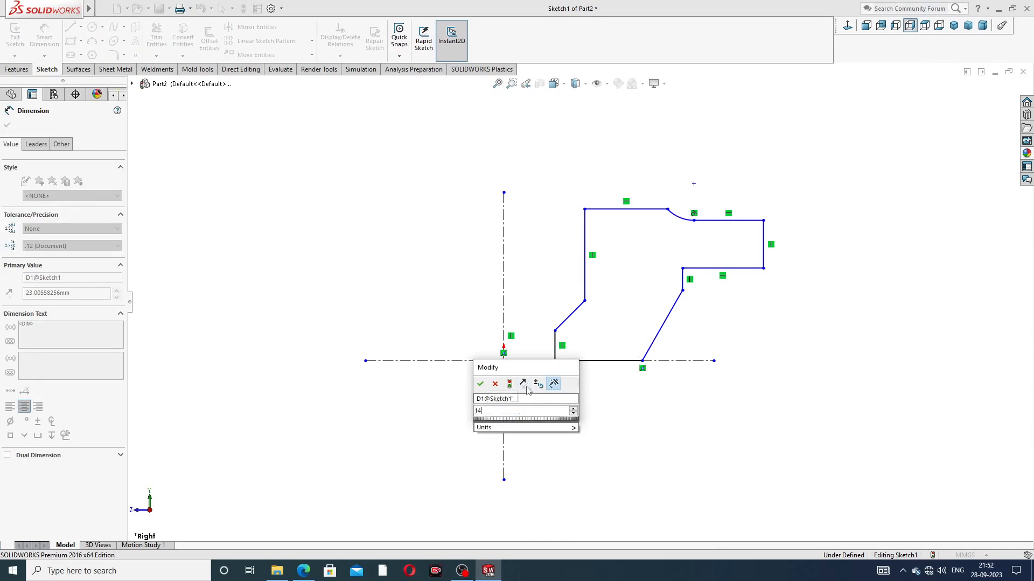
pyautogui.press('Return')
pyautogui.click(572, 429)
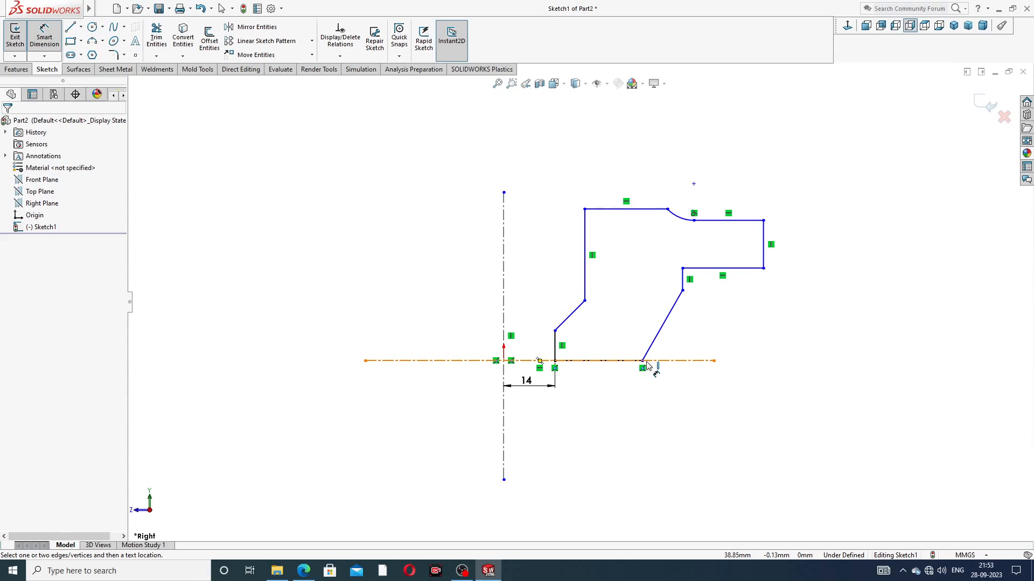
# Dimension the outer end of the profile's base at 35 mm from the vertical centerline.
pyautogui.click(642, 361)
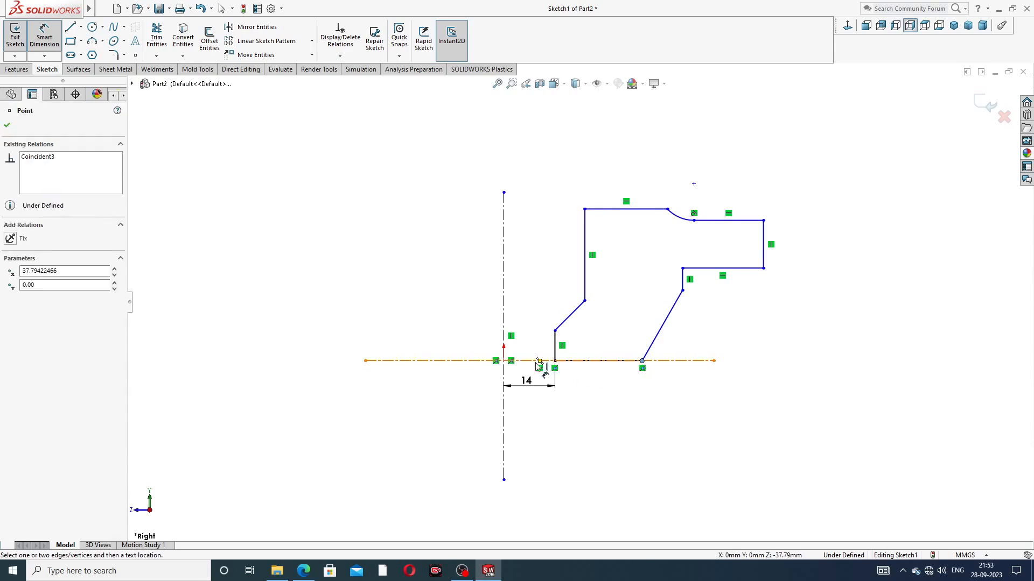
pyautogui.click(503, 367)
pyautogui.click(544, 421)
pyautogui.write('35')
pyautogui.press('Return')
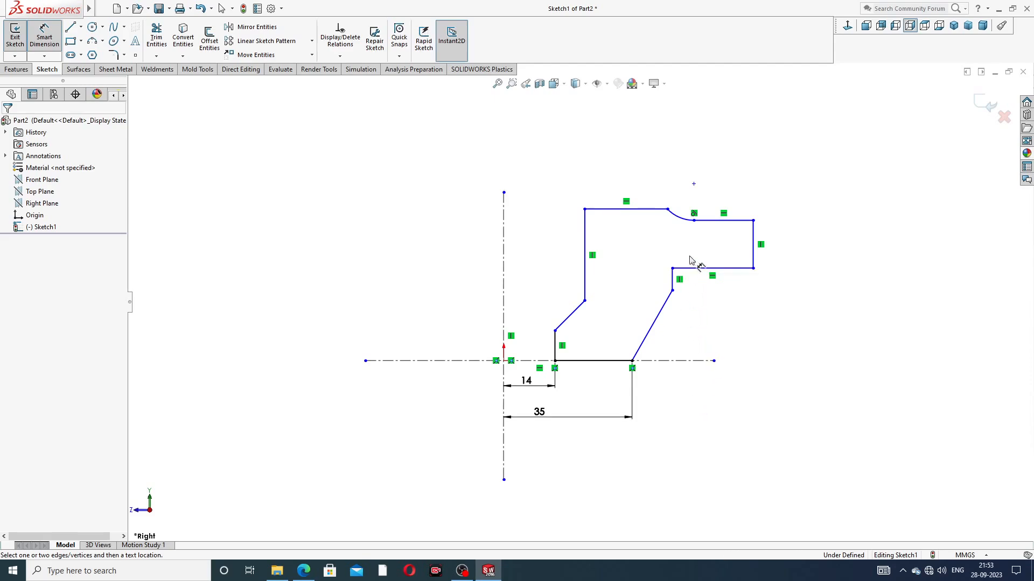
# Dimension the arc's upper endpoint at 88 mm from the vertical centerline.
pyautogui.click(667, 209)
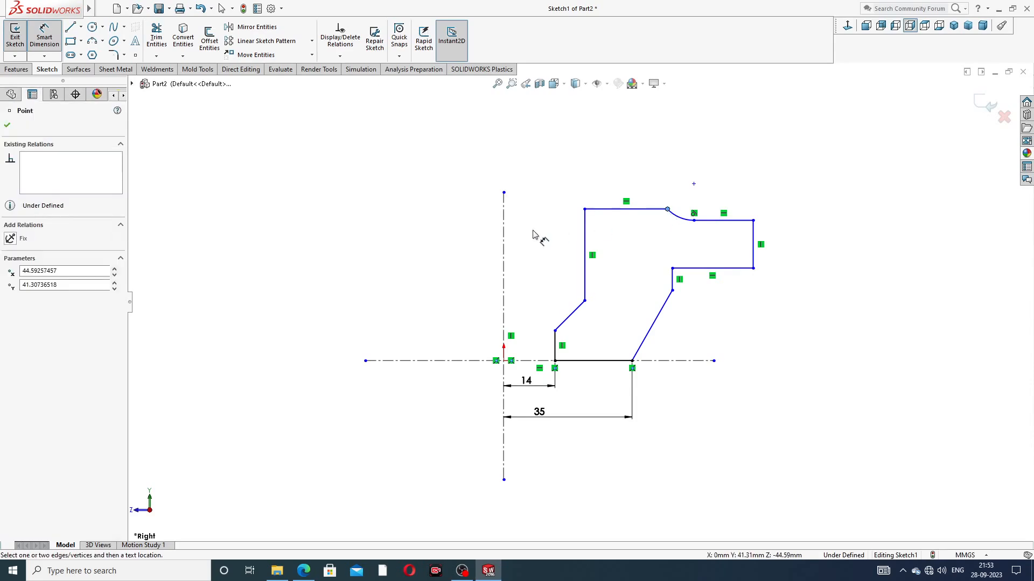
pyautogui.click(504, 228)
pyautogui.click(538, 168)
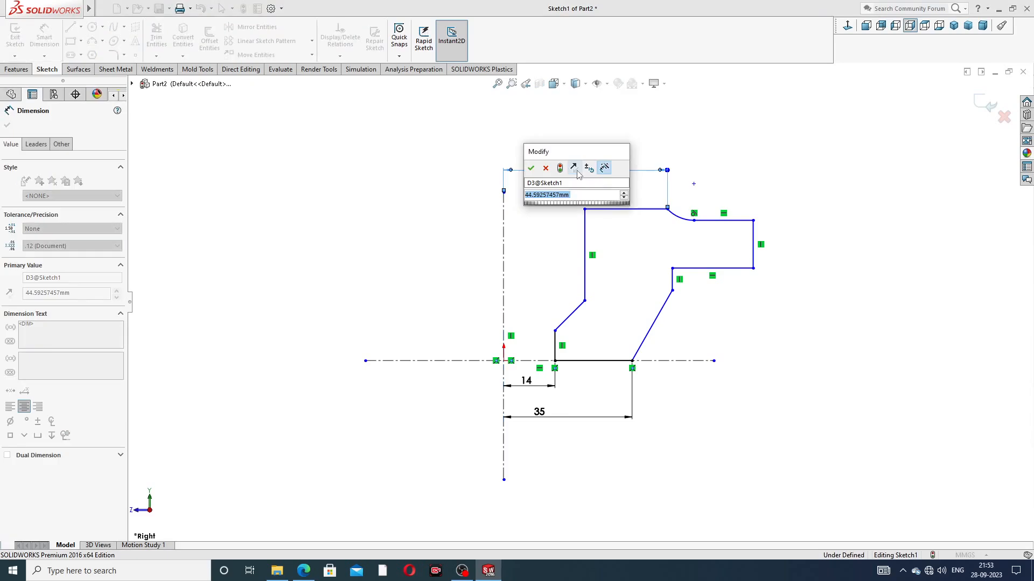
pyautogui.write('88')
pyautogui.press('Return')
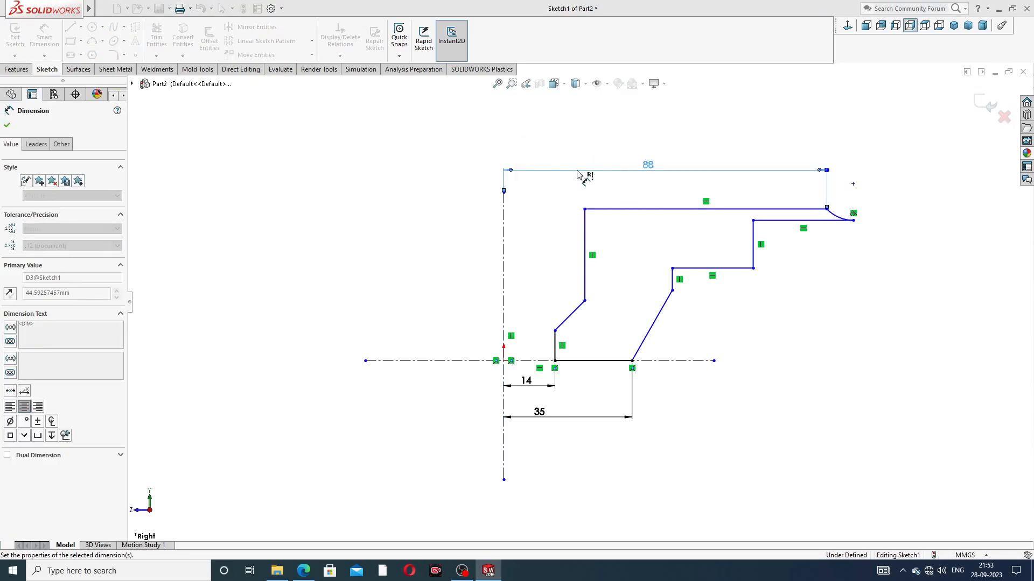
# Dimension the profile's outer vertical edge at 138 mm from the vertical centerline.
pyautogui.click(754, 241)
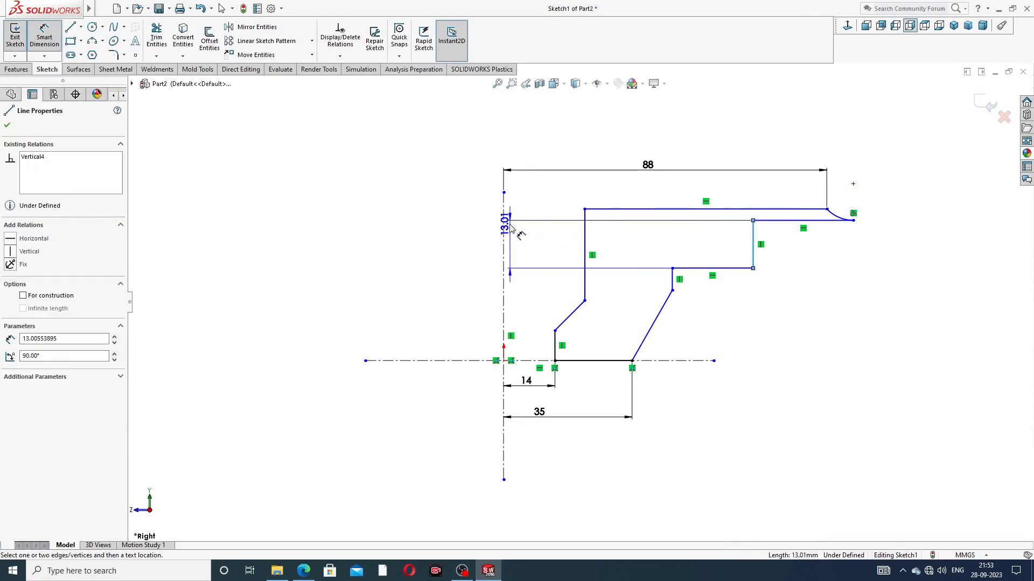
pyautogui.click(504, 231)
pyautogui.click(620, 131)
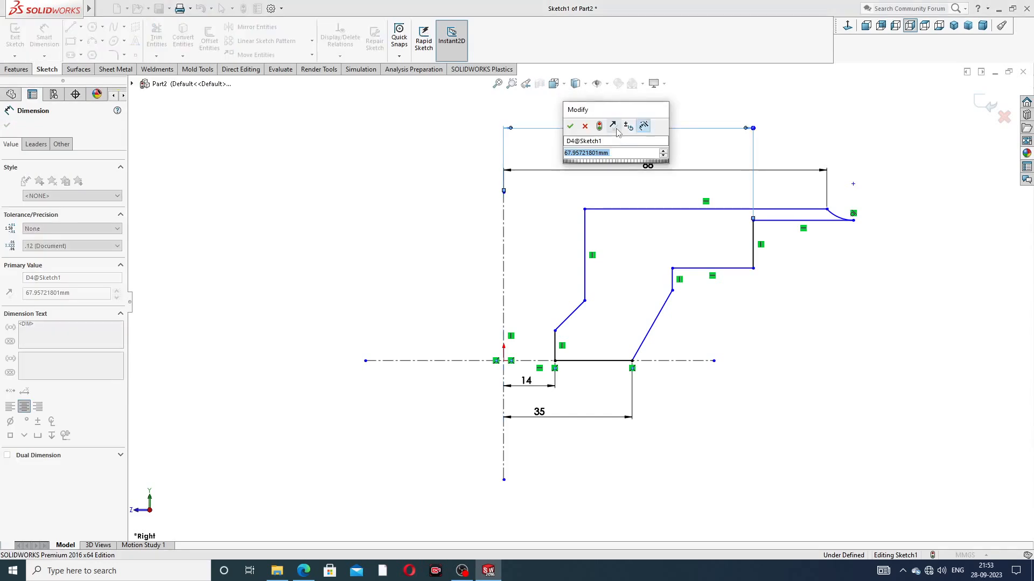
pyautogui.write('138')
pyautogui.press('Return')
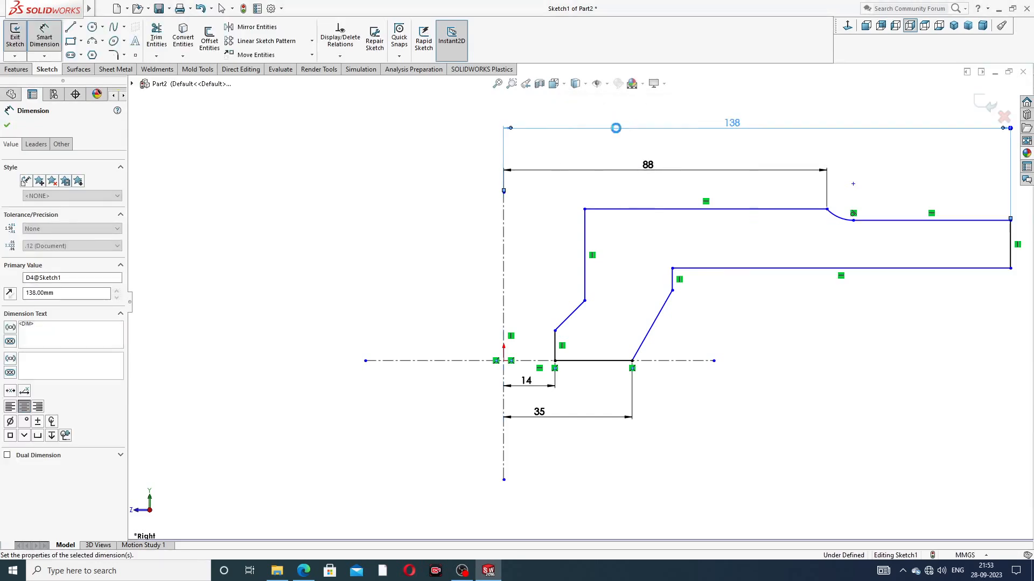
pyautogui.press('z')
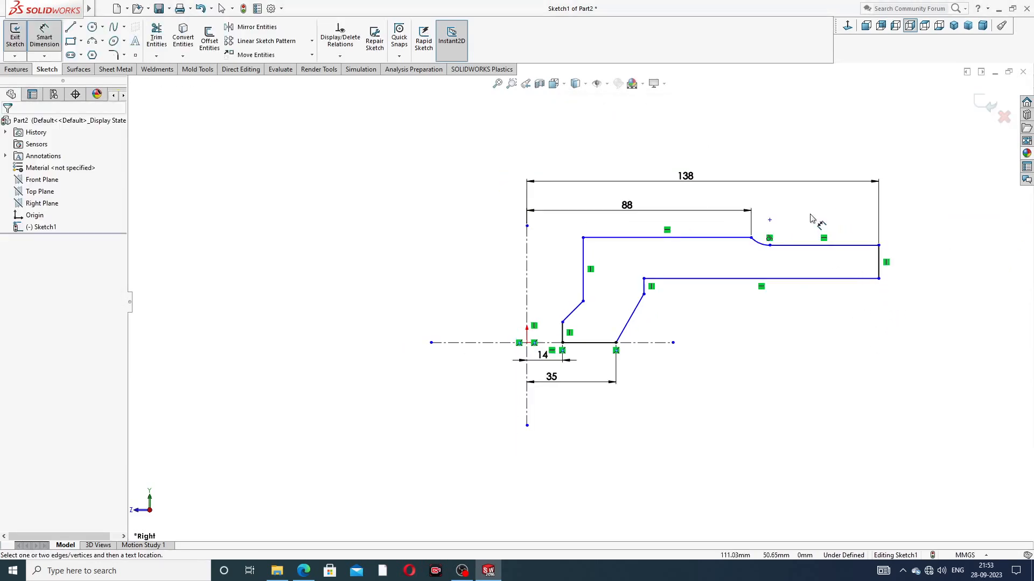
# Set the length of the profile's outer vertical edge to 22 mm.
pyautogui.click(880, 262)
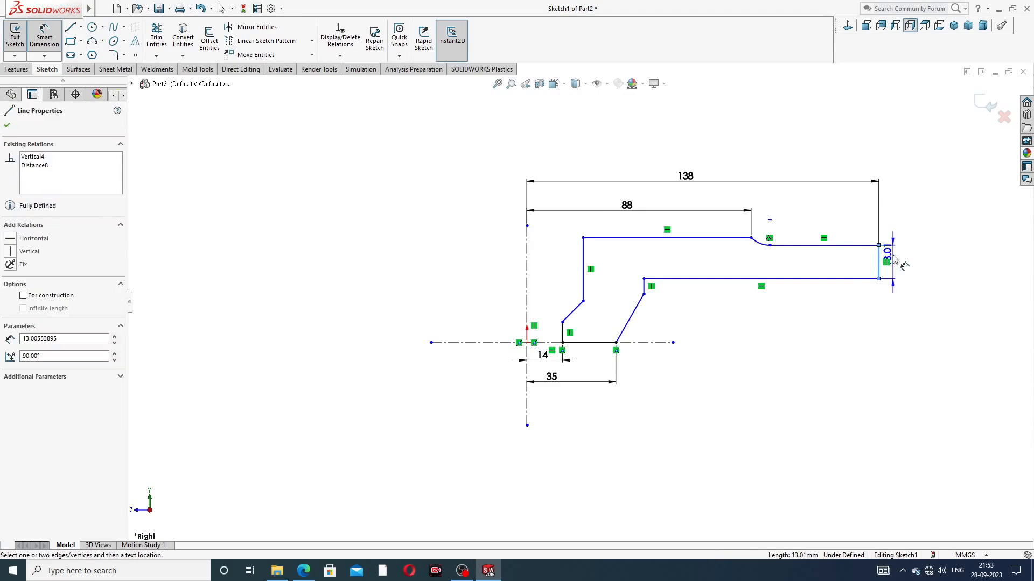
pyautogui.click(904, 263)
pyautogui.write('22')
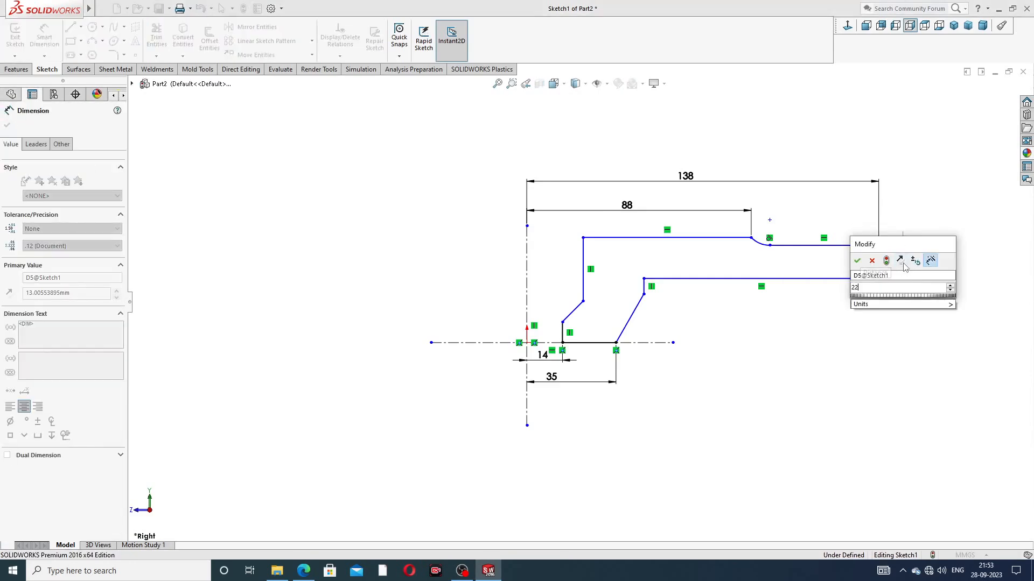
pyautogui.press('Return')
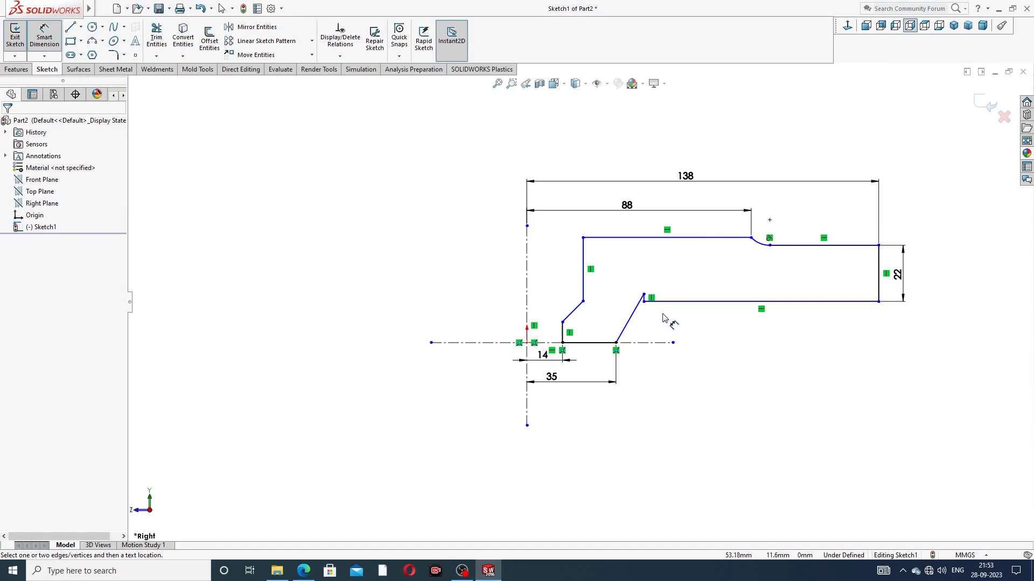
# Move the slanted side's upper corner below the ledge, about 44 mm from the vertical centerline and 11 mm above the horizontal one.
pyautogui.rightClick(706, 330)
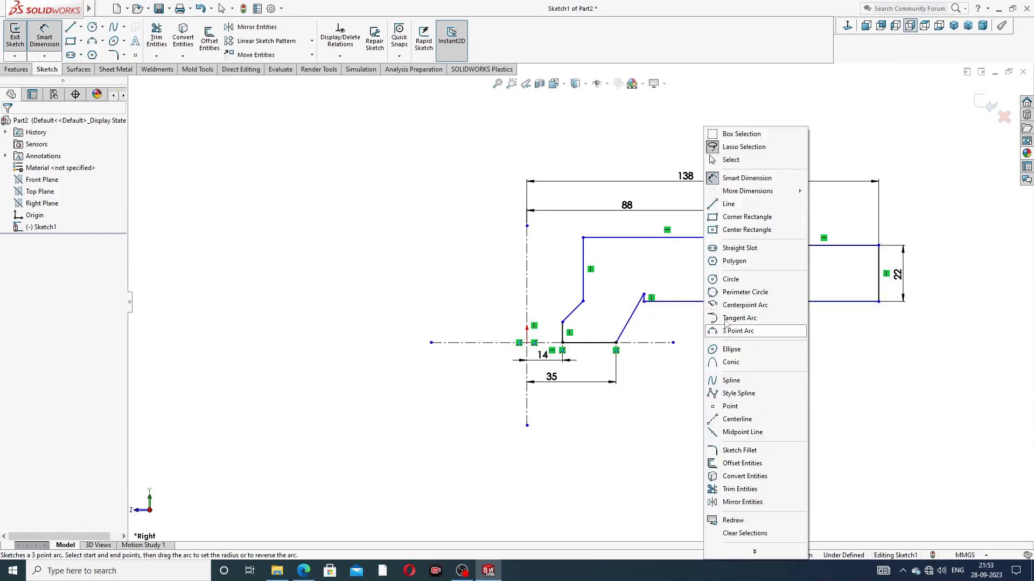
pyautogui.click(730, 159)
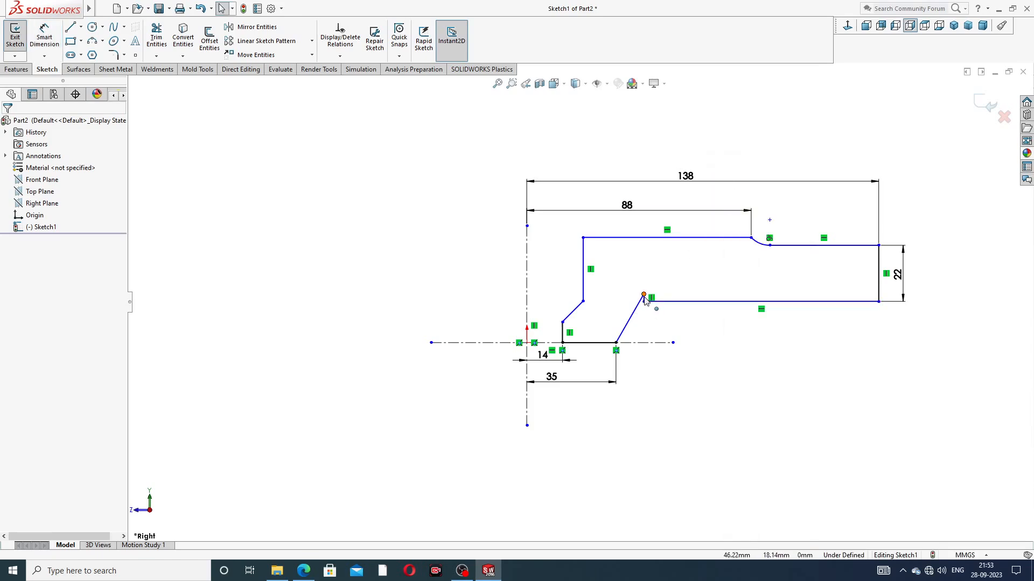
pyautogui.moveTo(643, 295); pyautogui.dragTo(639, 315)
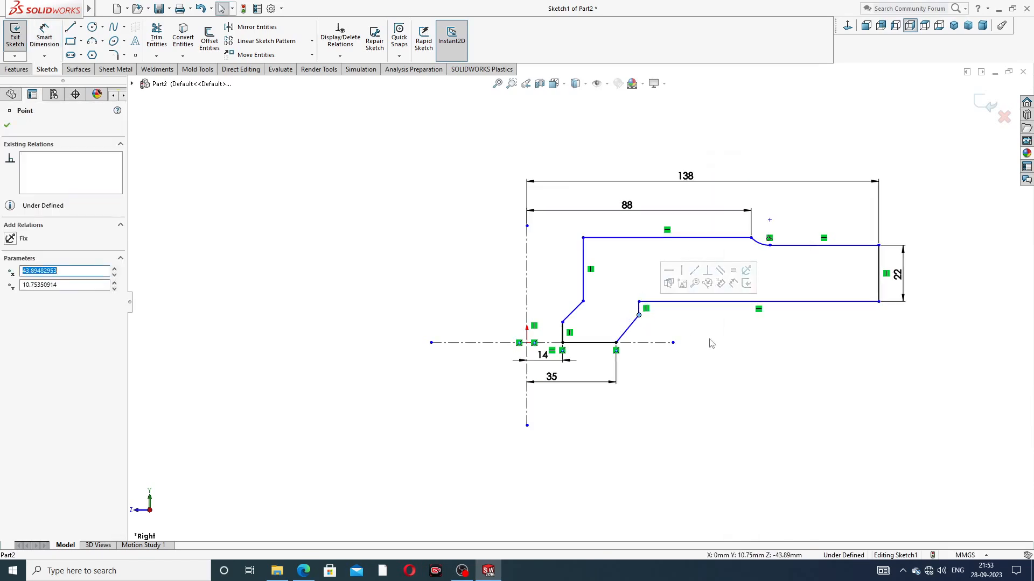
pyautogui.click(708, 341)
pyautogui.scroll(2, 677, 332)
pyautogui.scroll(-2, 675, 330)
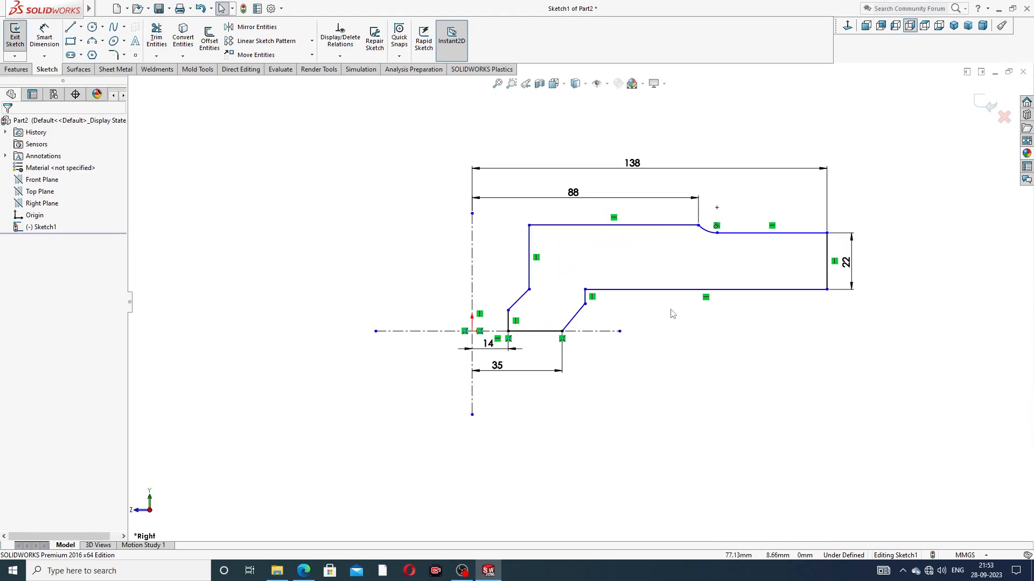
# Dimension the short riser between the slanted side and the ledge at 6 mm.
pyautogui.click(45, 37)
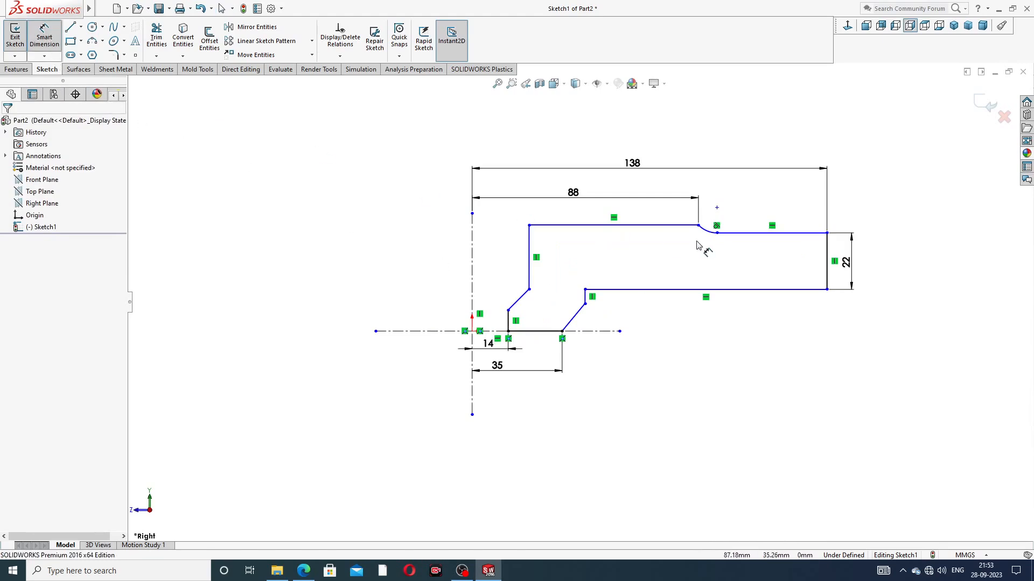
pyautogui.click(586, 297)
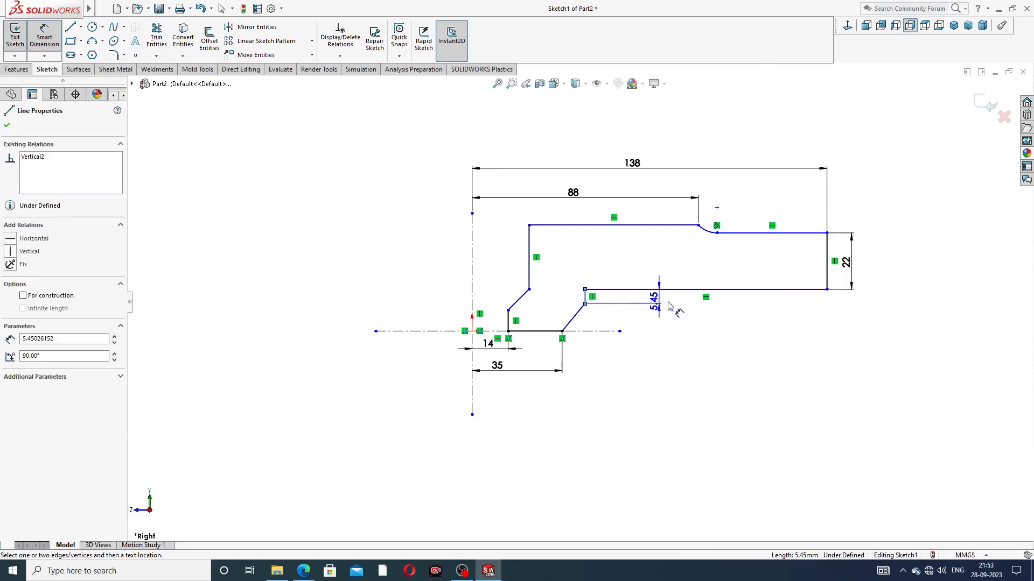
pyautogui.click(806, 325)
pyautogui.write('6')
pyautogui.press('Return')
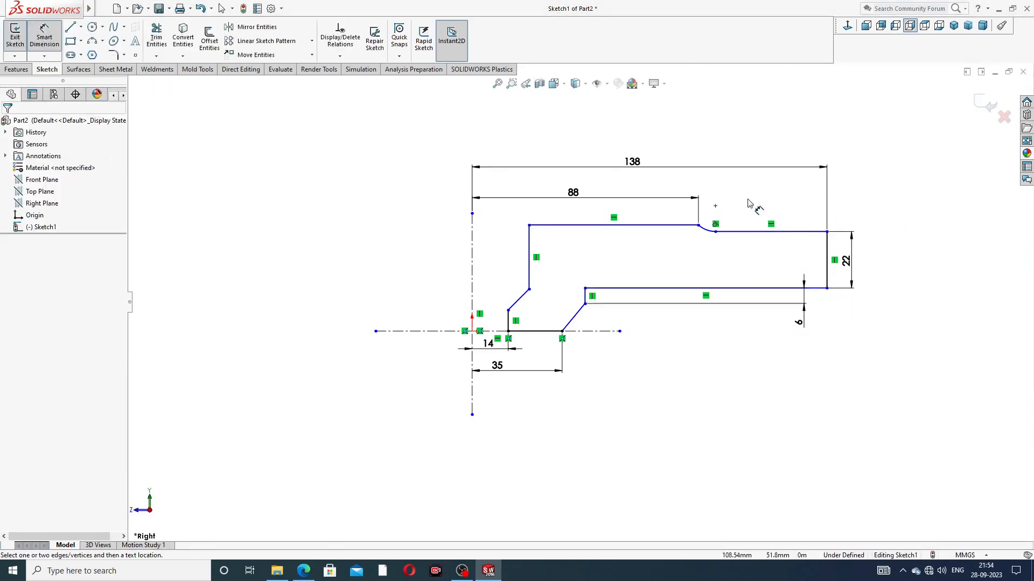
# Dimension the height step between the arc's upper endpoint and the lower top edge at 6 mm.
pyautogui.click(699, 226)
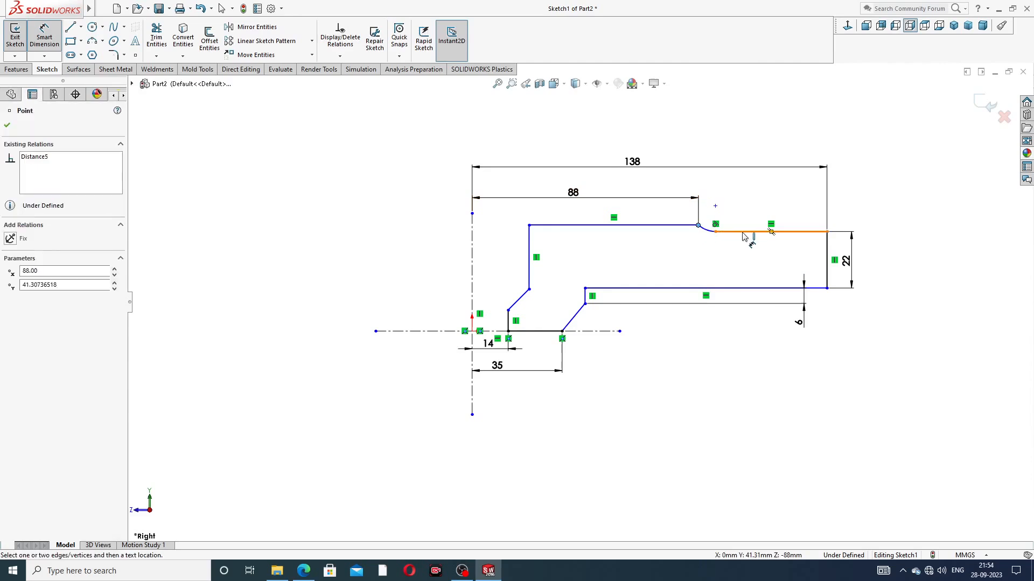
pyautogui.click(796, 232)
pyautogui.click(840, 204)
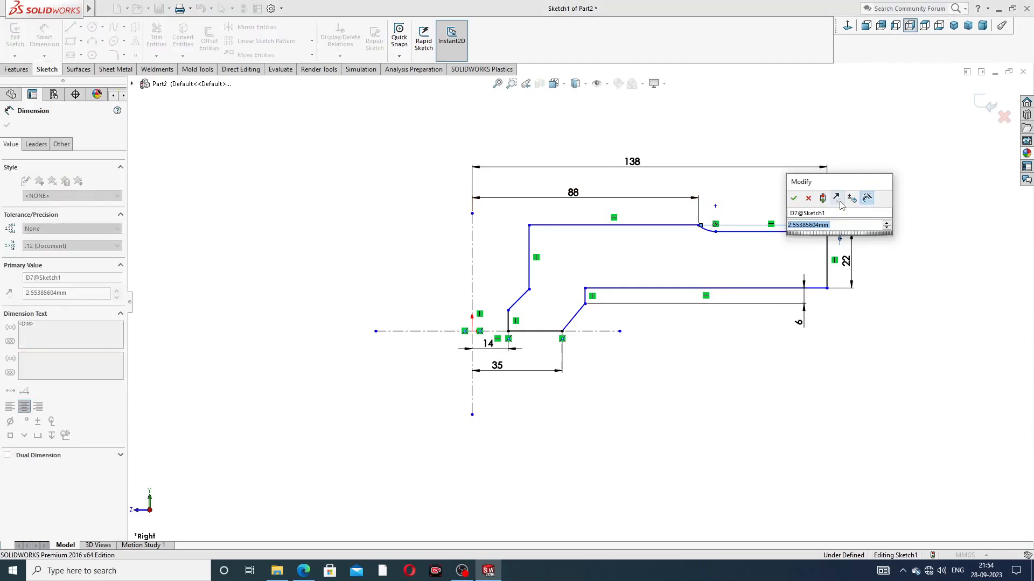
pyautogui.press('Return')
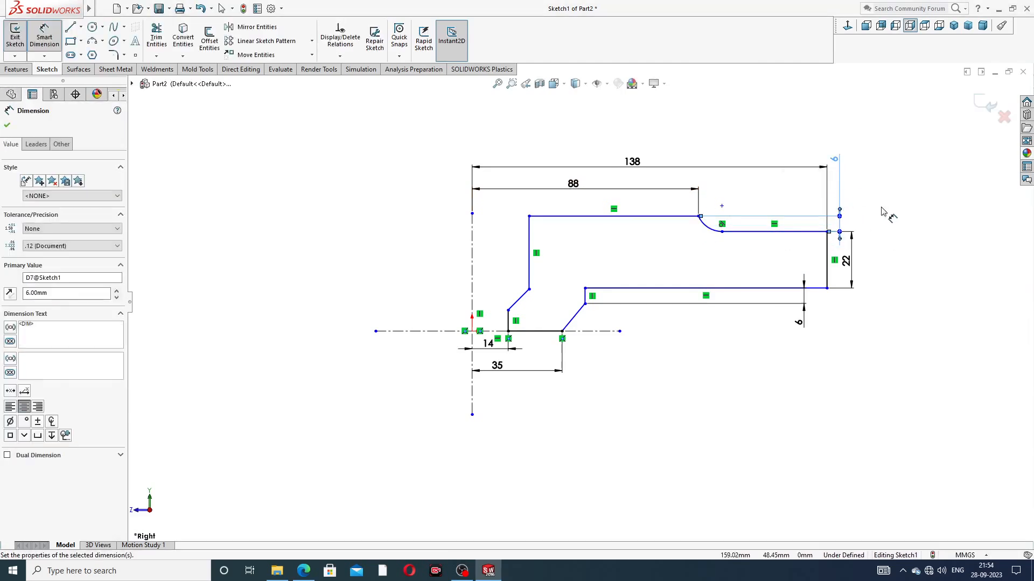
pyautogui.click(881, 207)
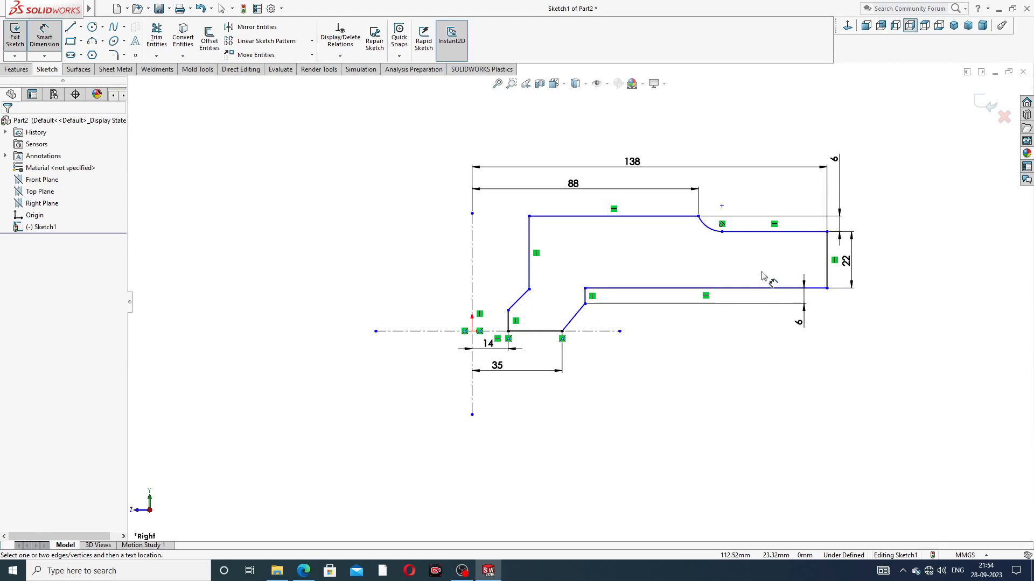
# Dimension the slanted side's upper corner at 47 mm above the horizontal centerline.
pyautogui.click(585, 304)
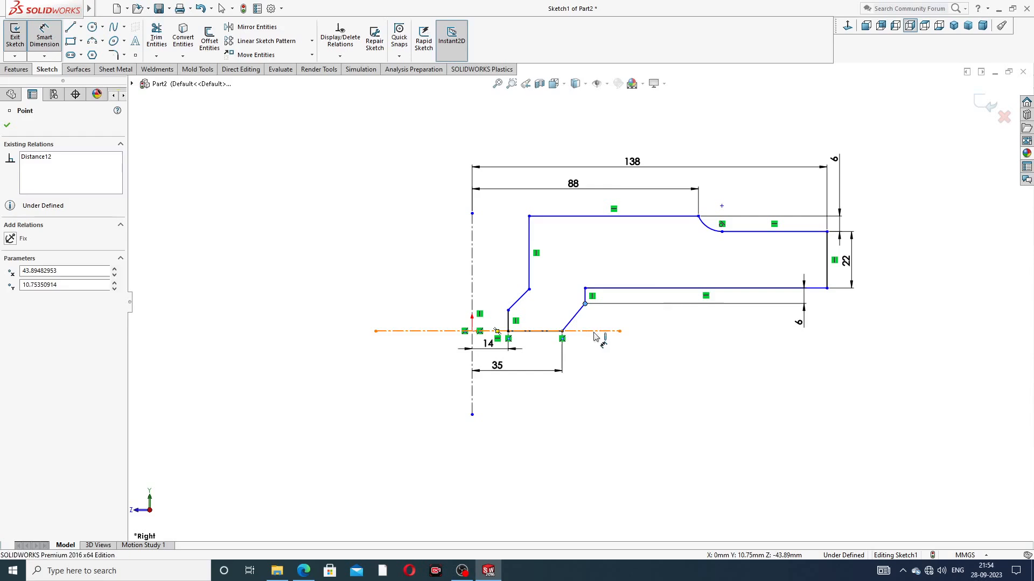
pyautogui.click(599, 331)
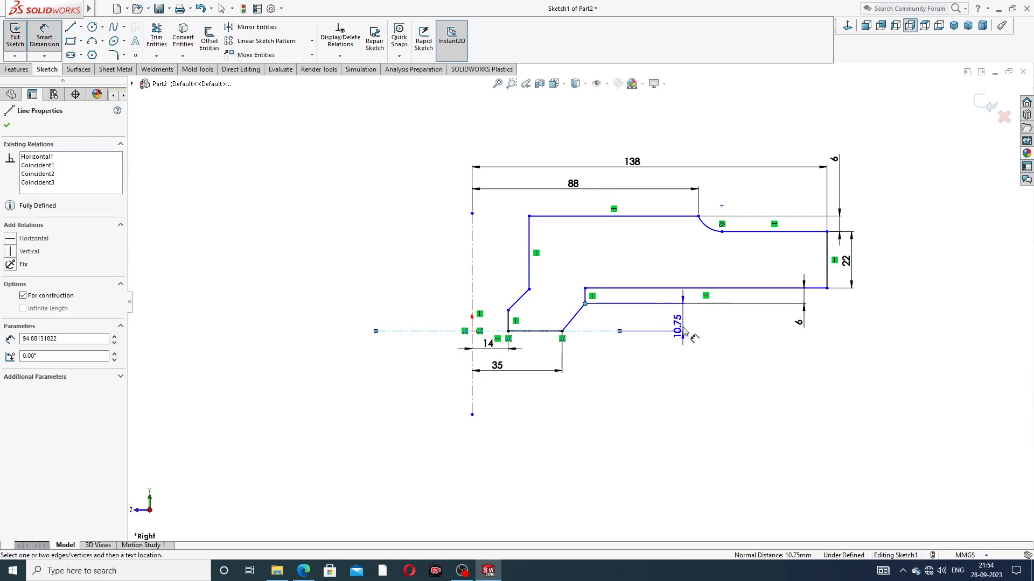
pyautogui.click(685, 323)
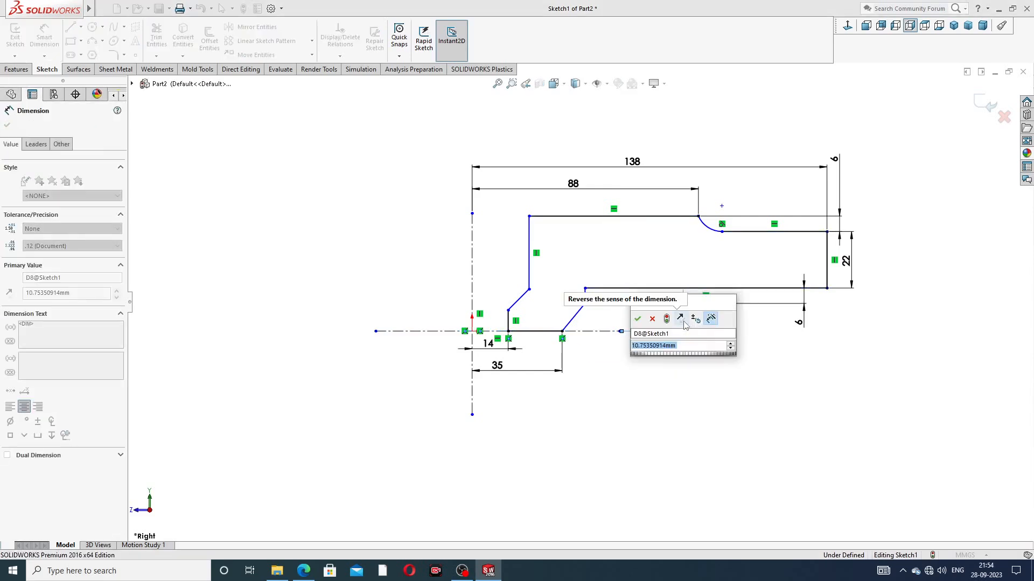
pyautogui.write('47')
pyautogui.press('Return')
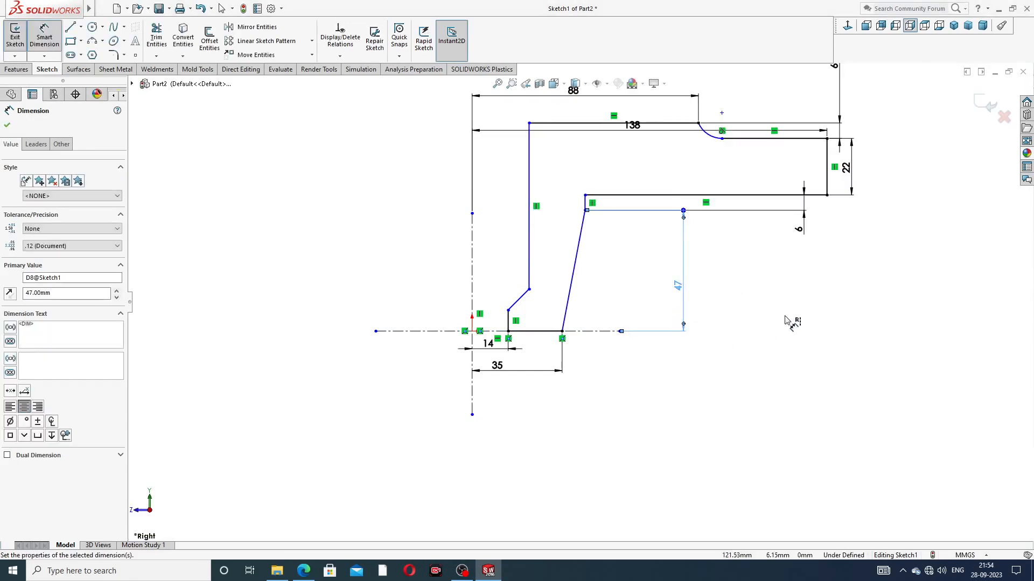
pyautogui.press('Escape')
# Rearrange the 138, 88, 22 and upper 6 mm dimensions so they sit clear of the profile and each other.
pyautogui.scroll(2, 668, 167)
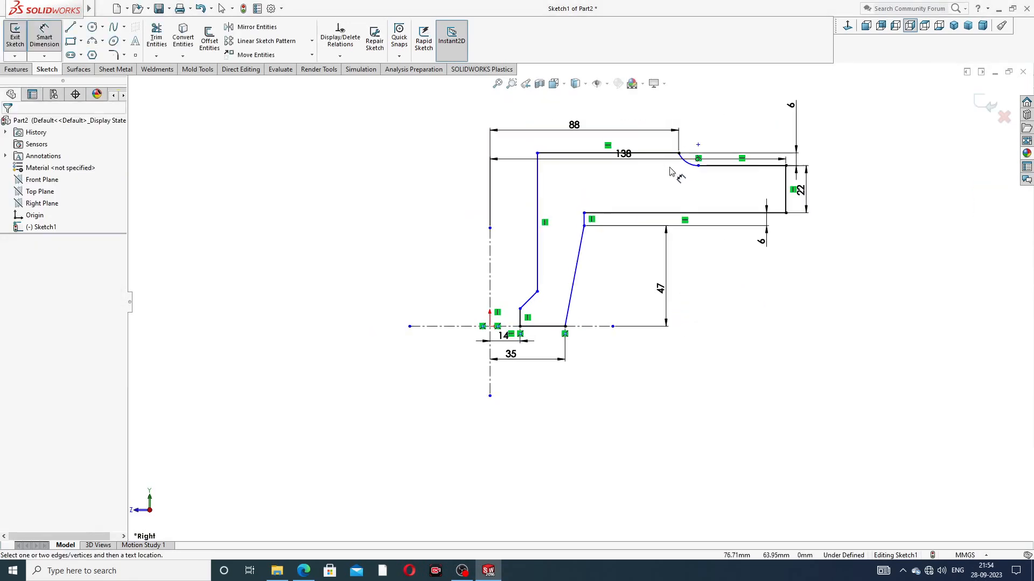
pyautogui.scroll(2, 653, 164)
pyautogui.moveTo(618, 175); pyautogui.dragTo(614, 124)
pyautogui.moveTo(763, 209); pyautogui.dragTo(807, 209)
pyautogui.moveTo(758, 153); pyautogui.dragTo(776, 154)
pyautogui.moveTo(592, 160); pyautogui.dragTo(592, 144)
pyautogui.click(746, 264)
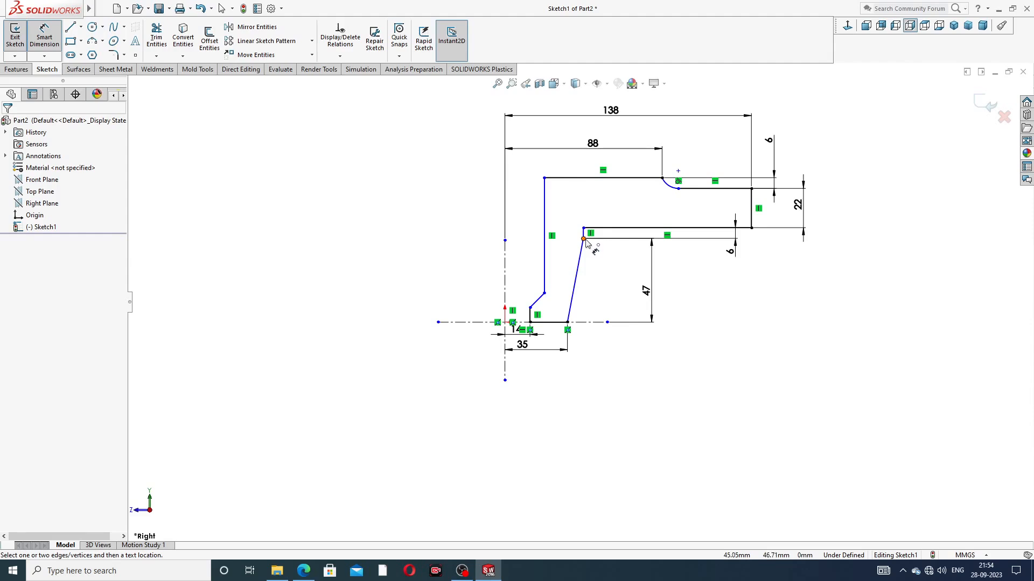
# Dimension the slanted side's upper corner at 81 mm from the vertical centerline.
pyautogui.click(585, 239)
pyautogui.click(505, 287)
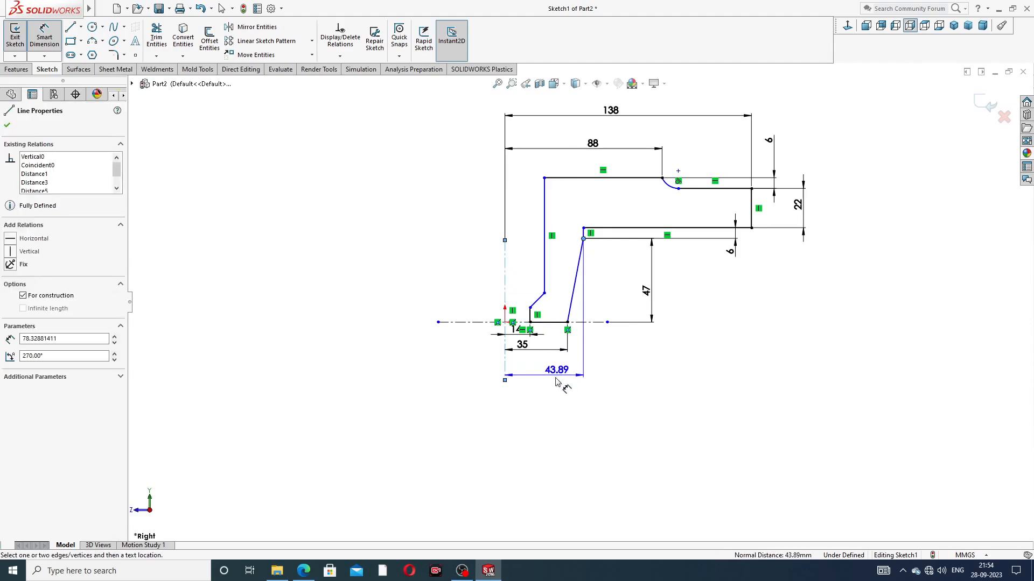
pyautogui.click(549, 394)
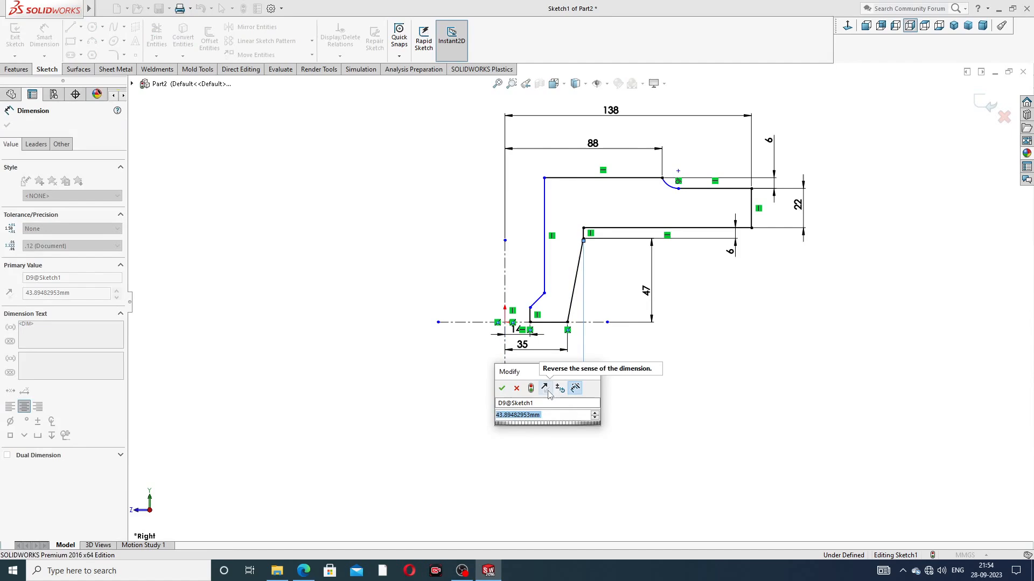
pyautogui.write('81')
pyautogui.press('Return')
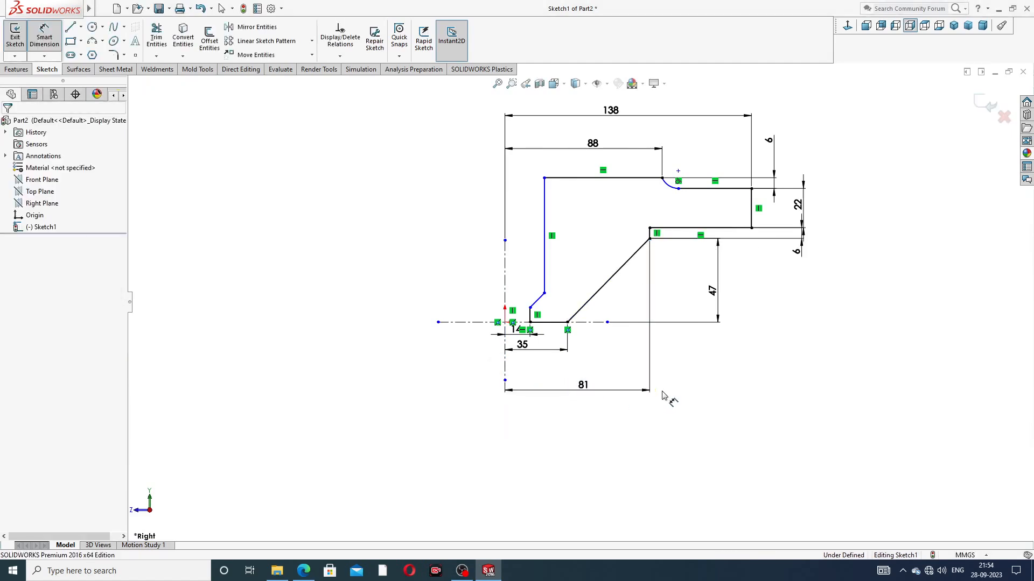
# Space out the 14 and 35 mm dimensions below the profile's base.
pyautogui.moveTo(522, 344); pyautogui.dragTo(534, 364)
pyautogui.click(683, 348)
pyautogui.moveTo(516, 329); pyautogui.dragTo(518, 346)
pyautogui.click(699, 392)
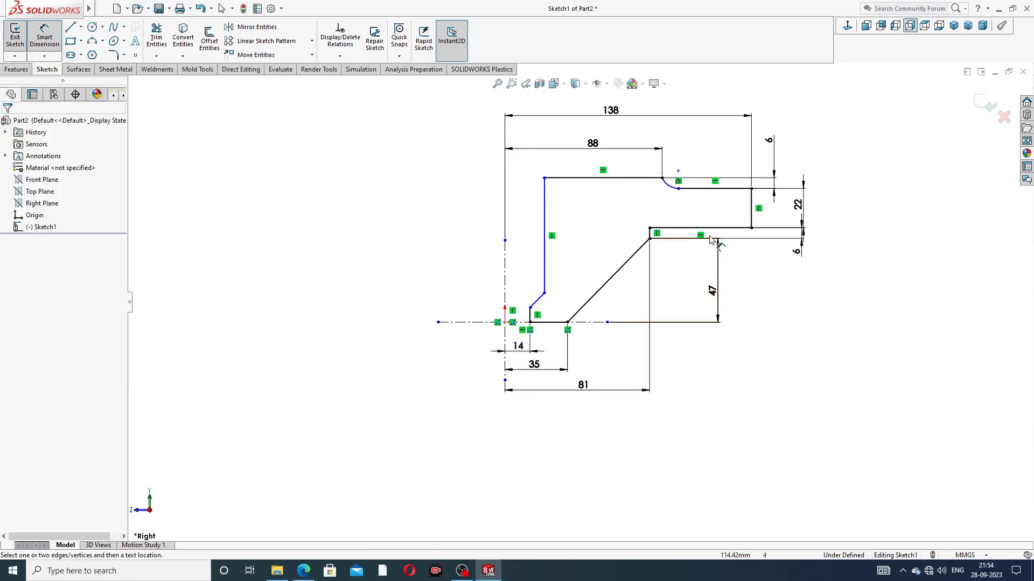
# Dimension the distance from the profile's inner vertical side to the vertical centerline.
pyautogui.click(545, 215)
pyautogui.click(505, 256)
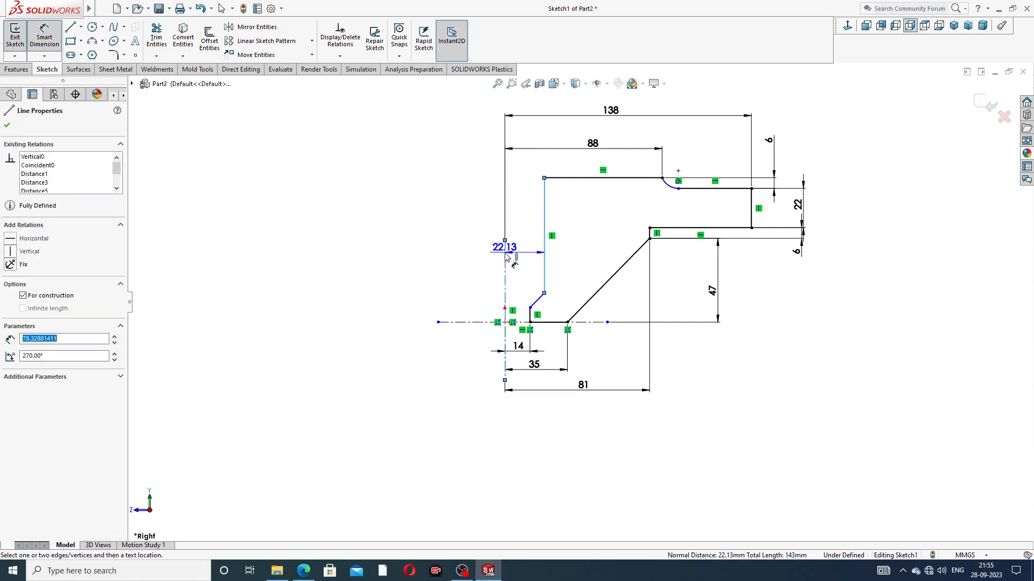
# Dimension the upper inner vertical line at 28 mm from the vertical centerline.
pyautogui.click(528, 238)
pyautogui.write('2')
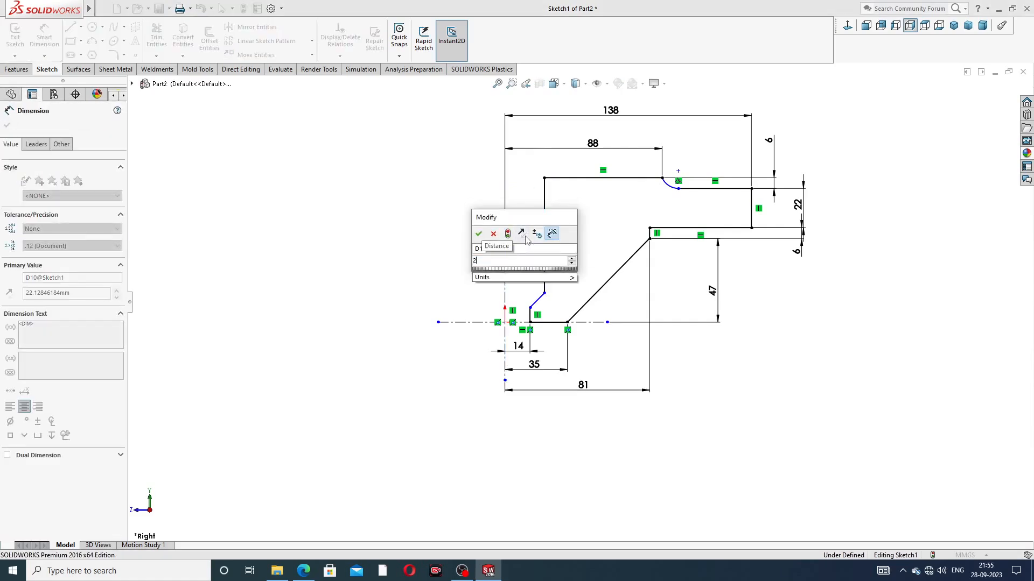
pyautogui.write('8')
pyautogui.press('Return')
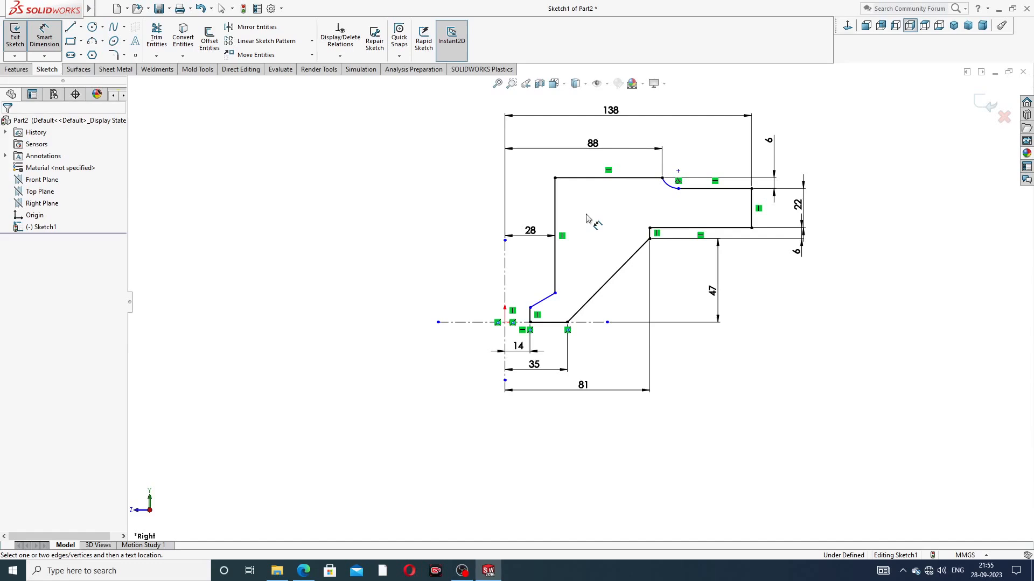
# Dimension the vertical distance from the arc's lower endpoint to the top of the short inner vertical line as 48 mm.
pyautogui.click(679, 189)
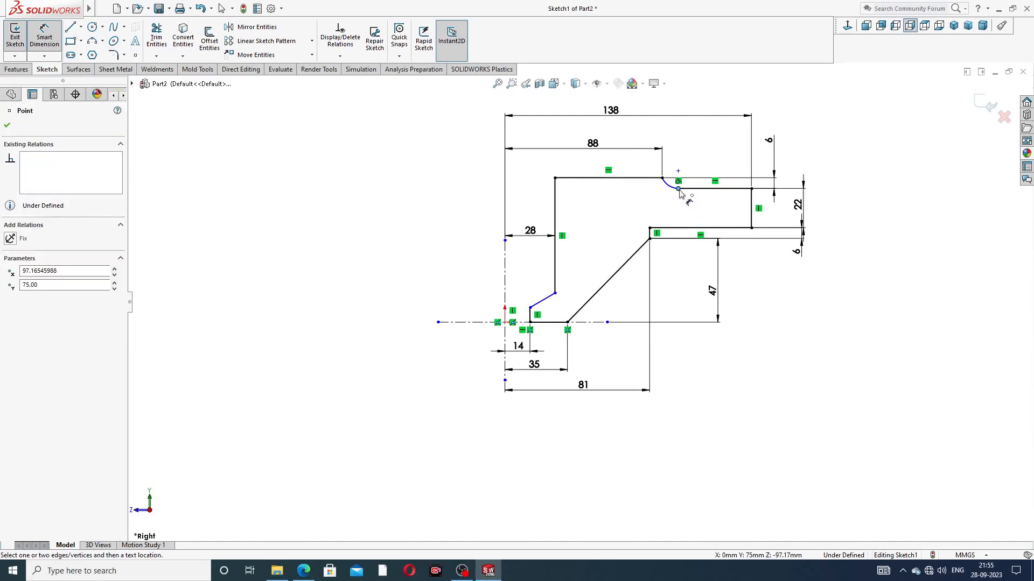
pyautogui.click(531, 307)
pyautogui.click(484, 258)
pyautogui.write('48')
pyautogui.press('Return')
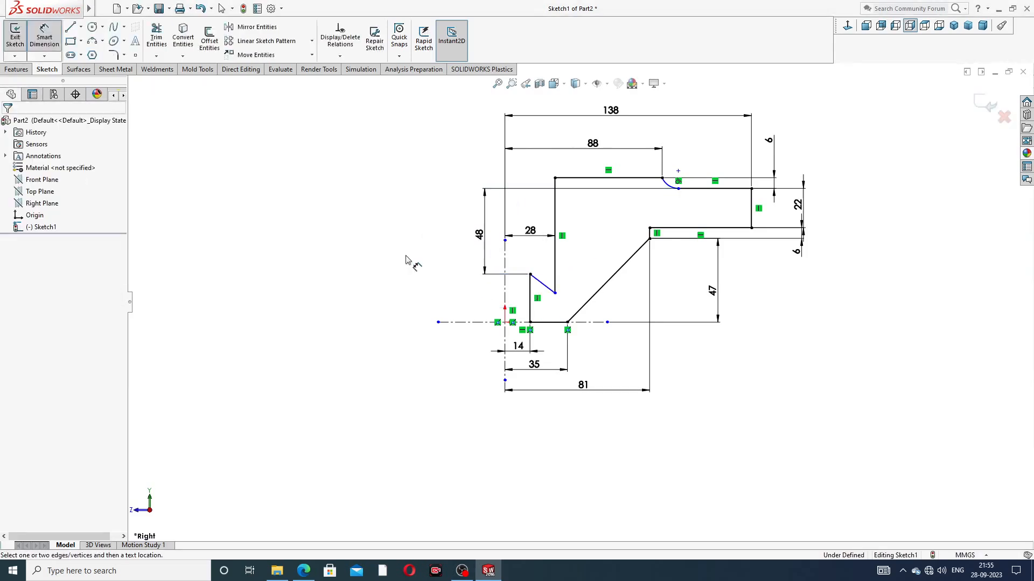
# Pull the lower end of the upper inner vertical line upward so the slanted line rises away from the centerline.
pyautogui.rightClick(422, 258)
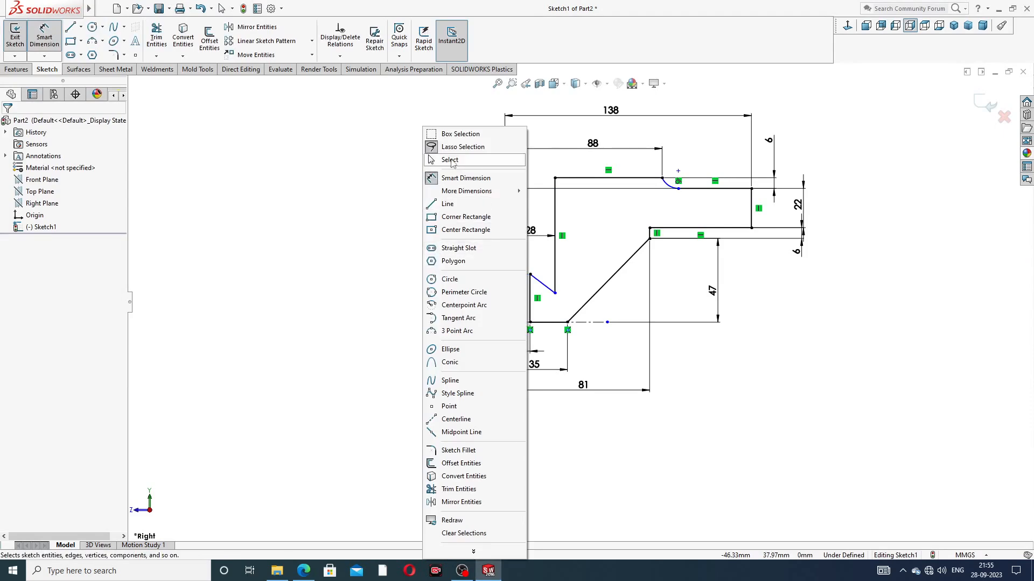
pyautogui.click(450, 161)
pyautogui.moveTo(555, 292); pyautogui.dragTo(555, 258)
pyautogui.click(423, 250)
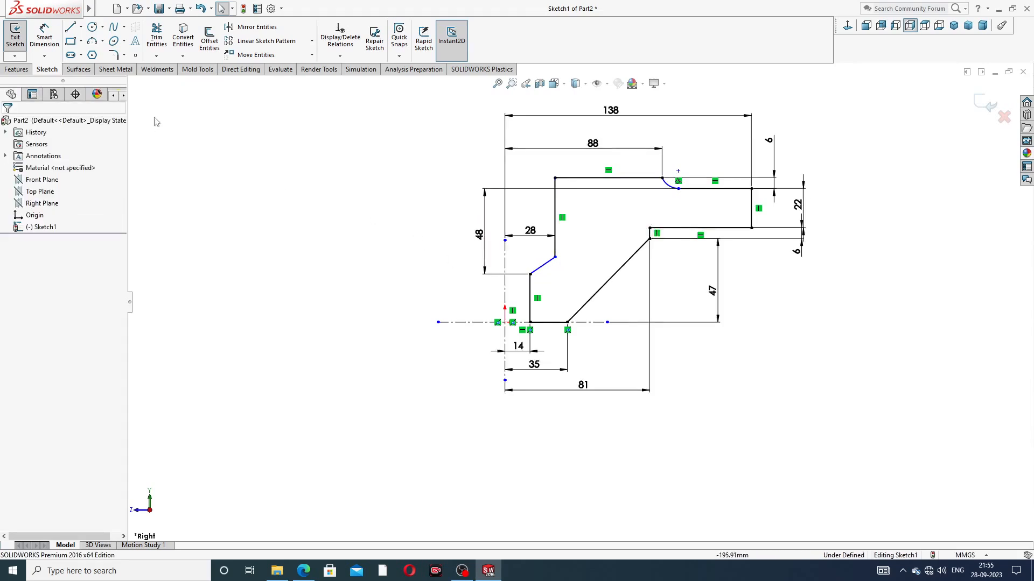
# Dimension the angle between the short slanted line and the vertical centerline as 60°.
pyautogui.click(44, 36)
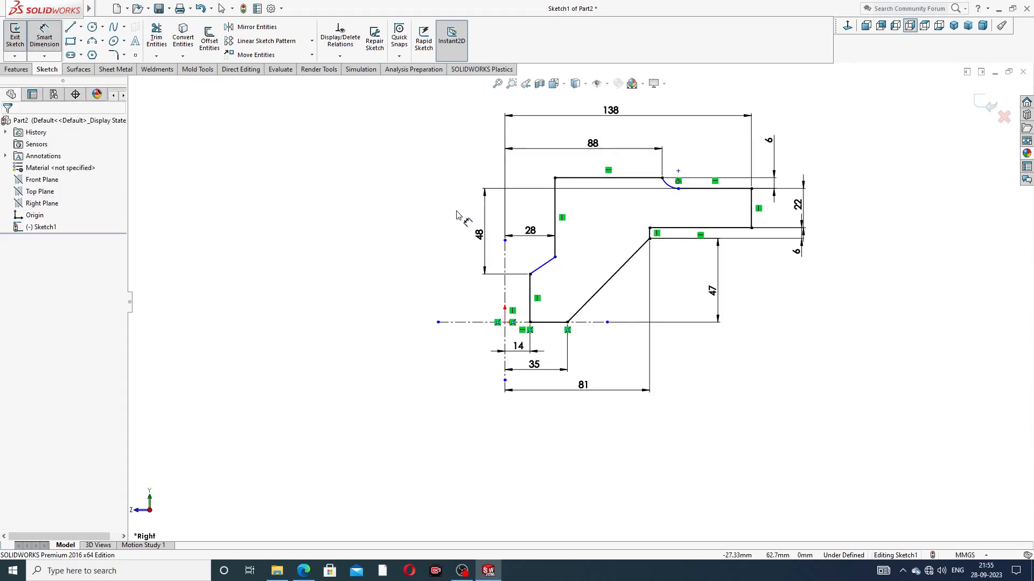
pyautogui.click(542, 266)
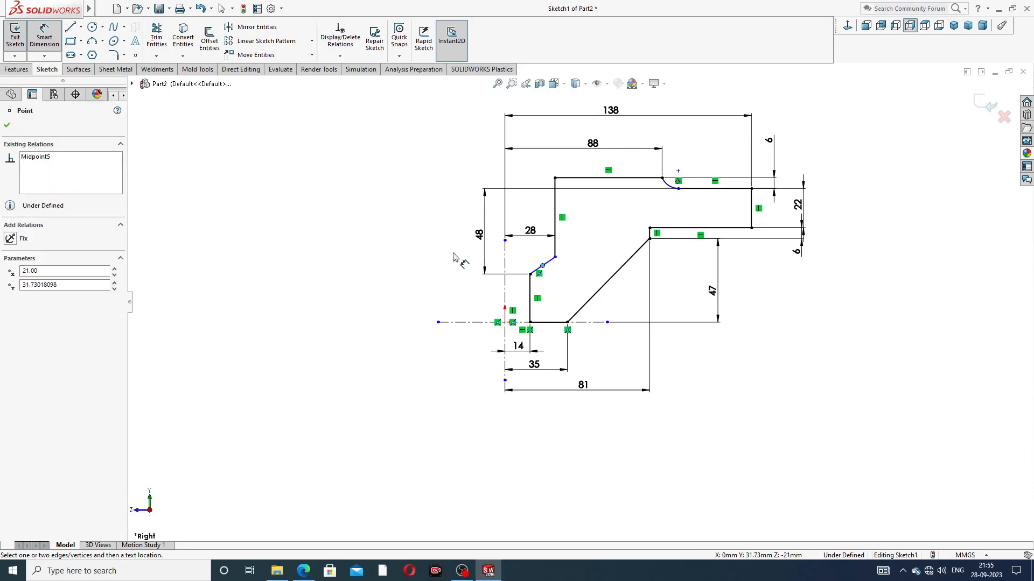
pyautogui.press('Escape')
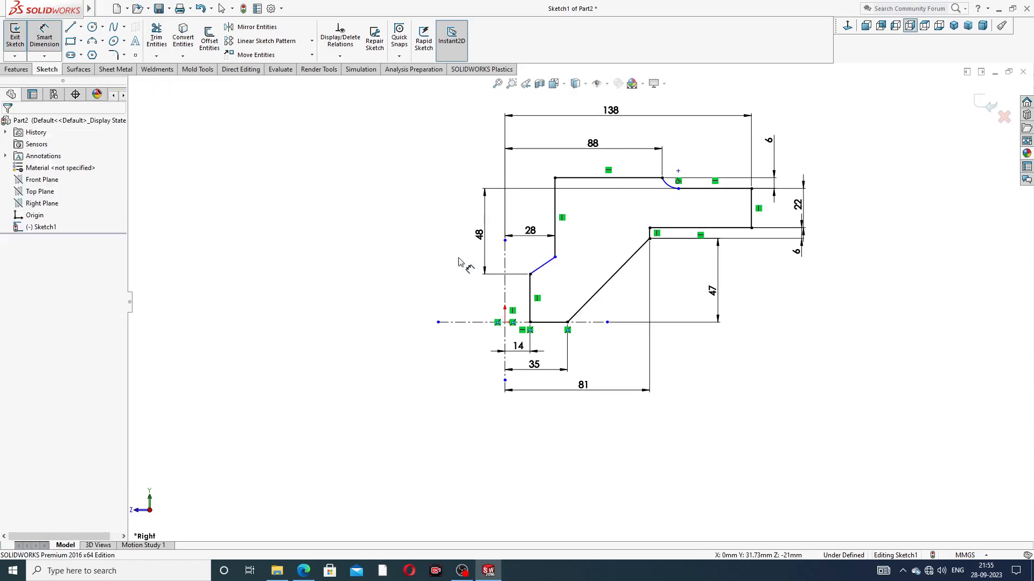
pyautogui.click(539, 270)
pyautogui.click(530, 279)
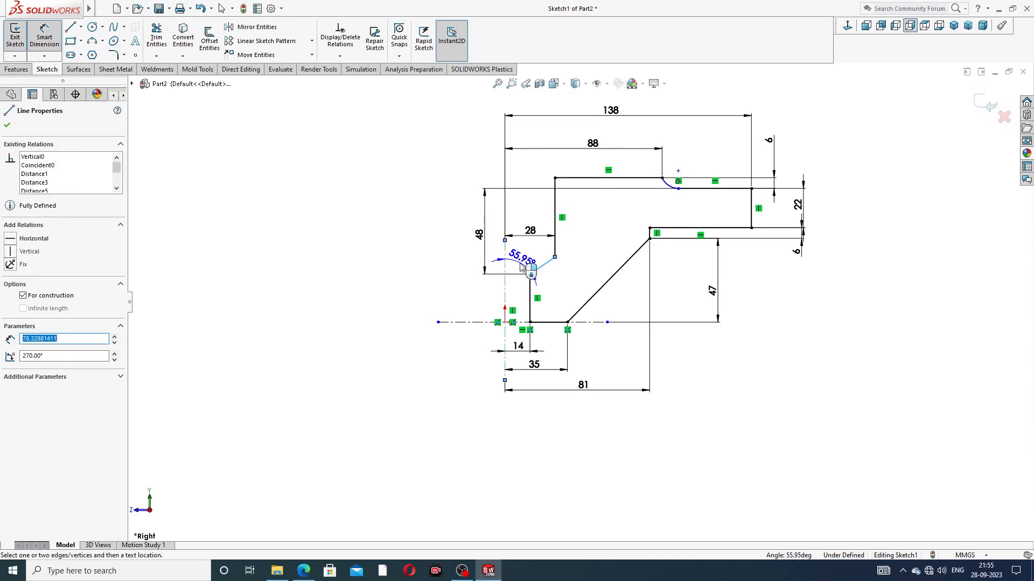
pyautogui.click(521, 267)
pyautogui.write('60')
pyautogui.press('Return')
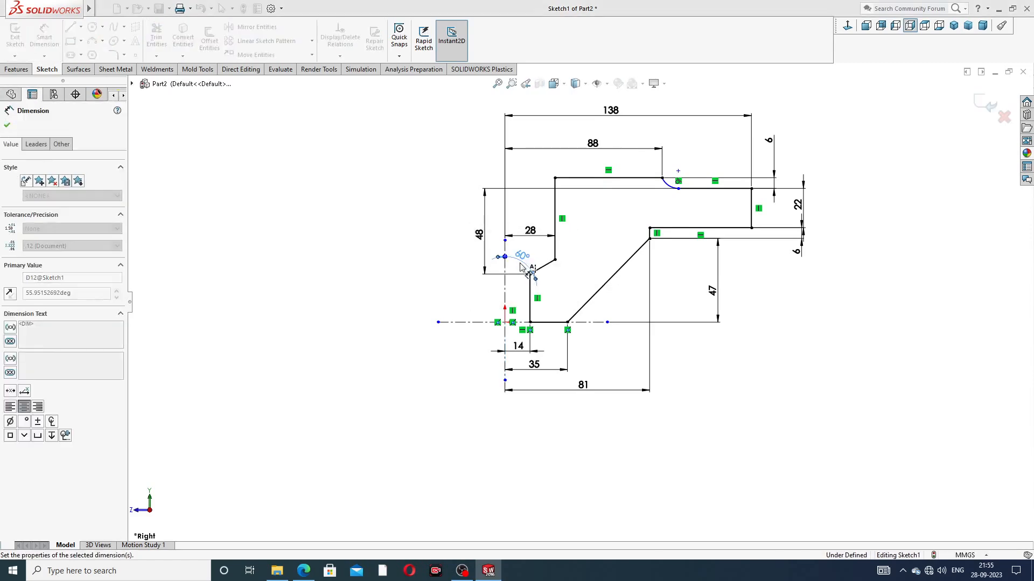
pyautogui.press('Escape')
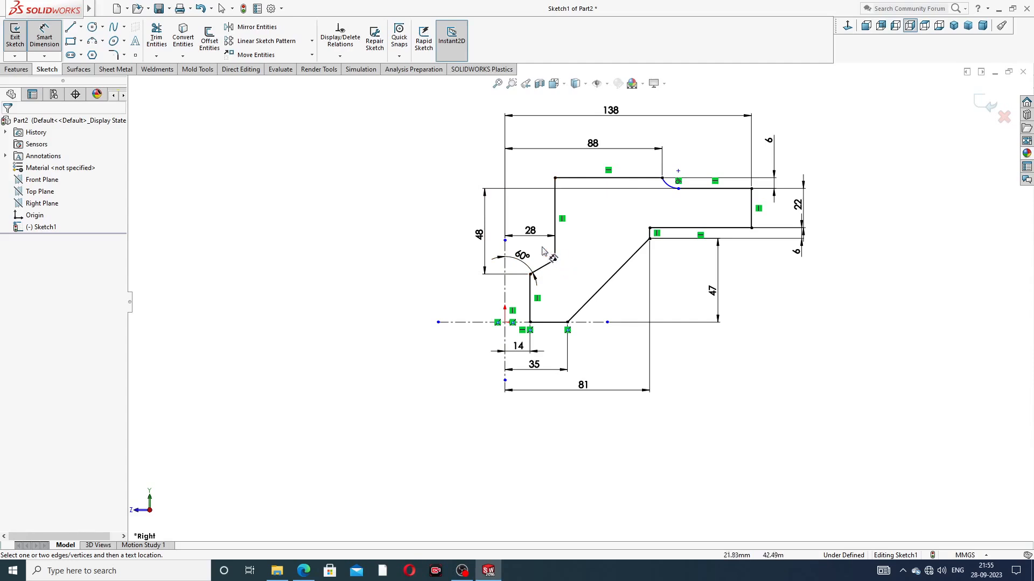
# Move the 28 mm and 60° dimensions upward to space them apart.
pyautogui.moveTo(531, 243); pyautogui.dragTo(531, 216)
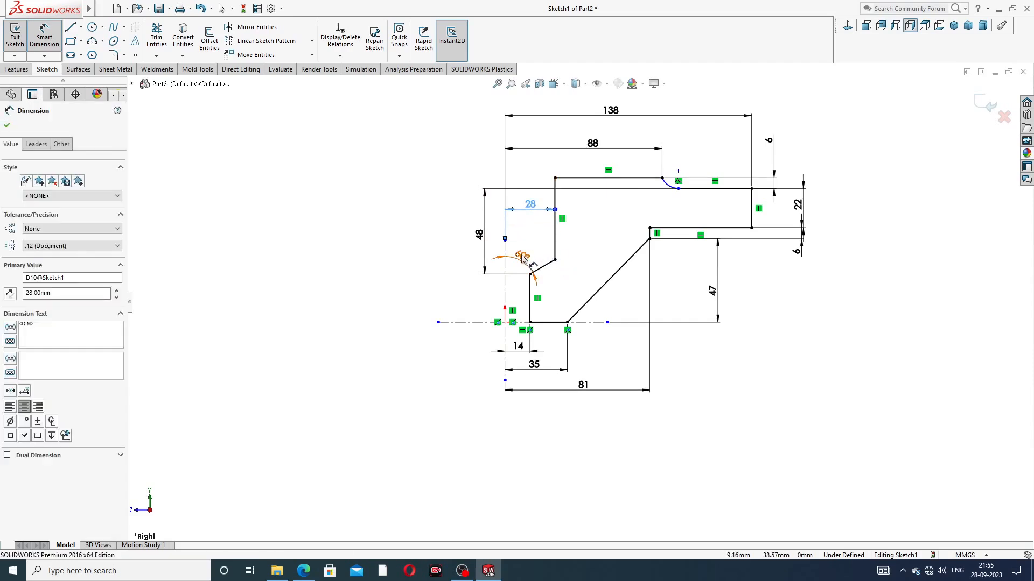
pyautogui.press('Escape')
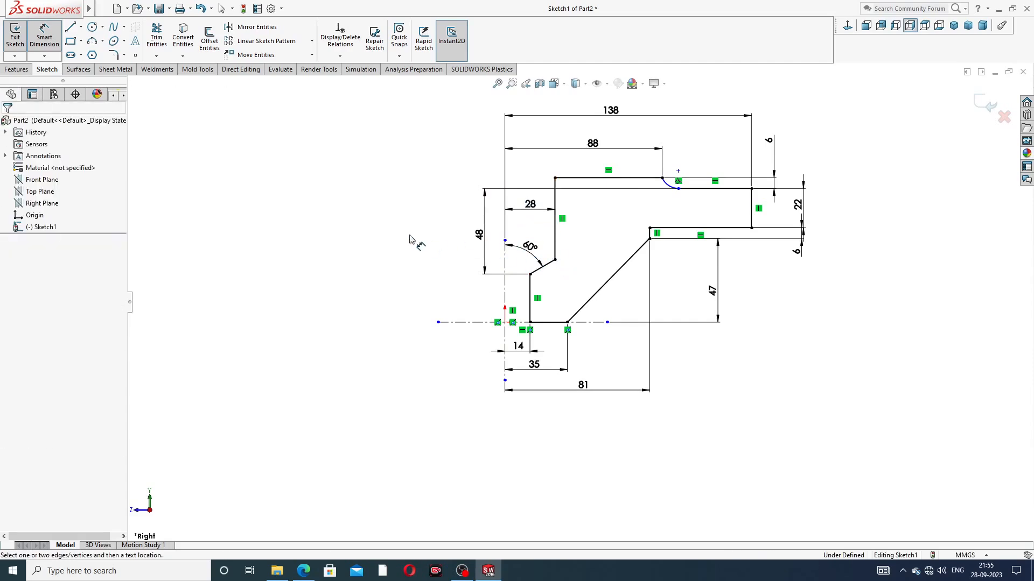
# Add a horizontal relation between the arc's upper endpoint and its center point.
pyautogui.scroll(-2, 706, 129)
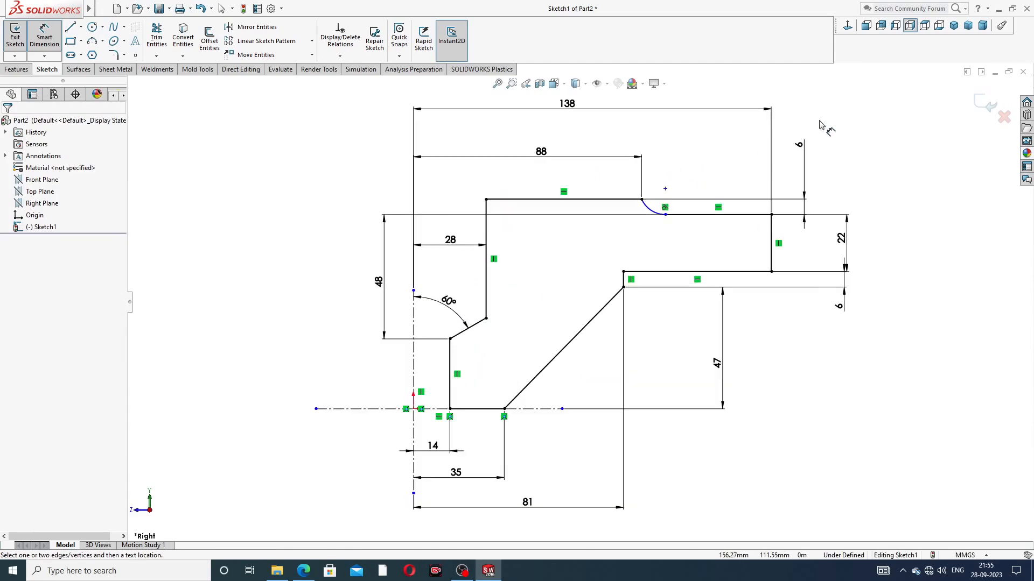
pyautogui.rightClick(822, 123)
pyautogui.click(849, 155)
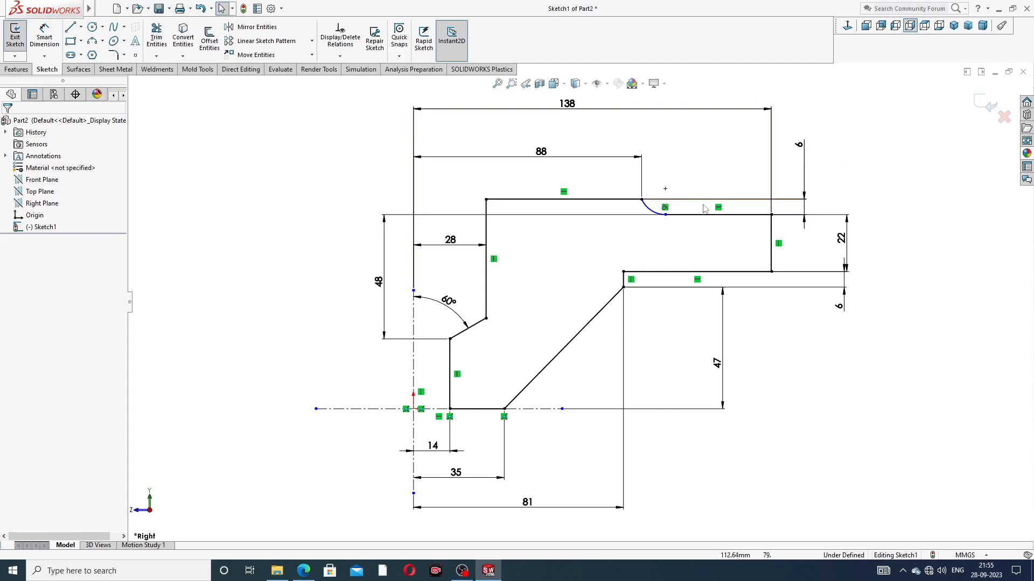
pyautogui.click(642, 201)
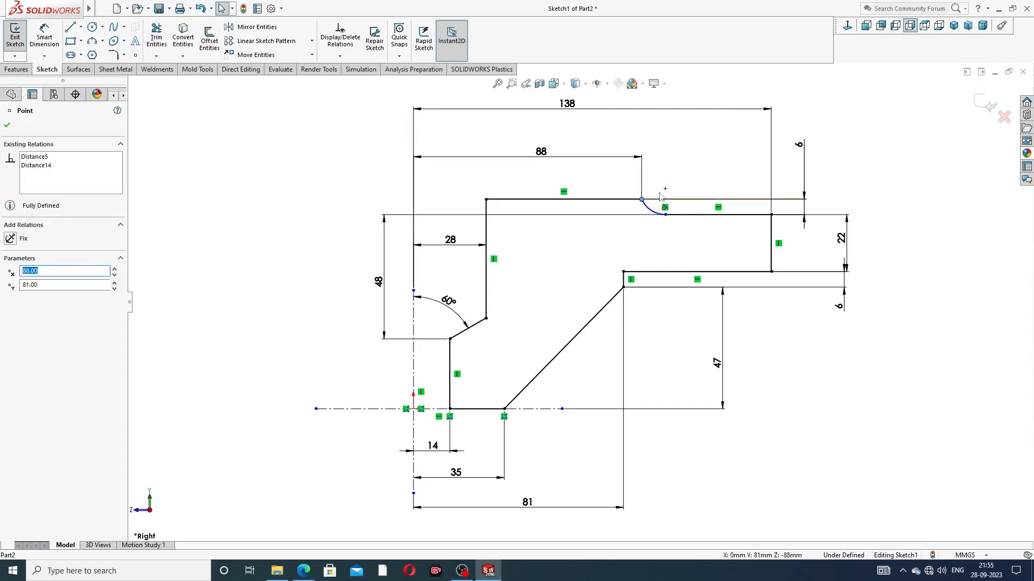
pyautogui.keyDown('ctrl'); pyautogui.click(665, 190); pyautogui.keyUp('ctrl')
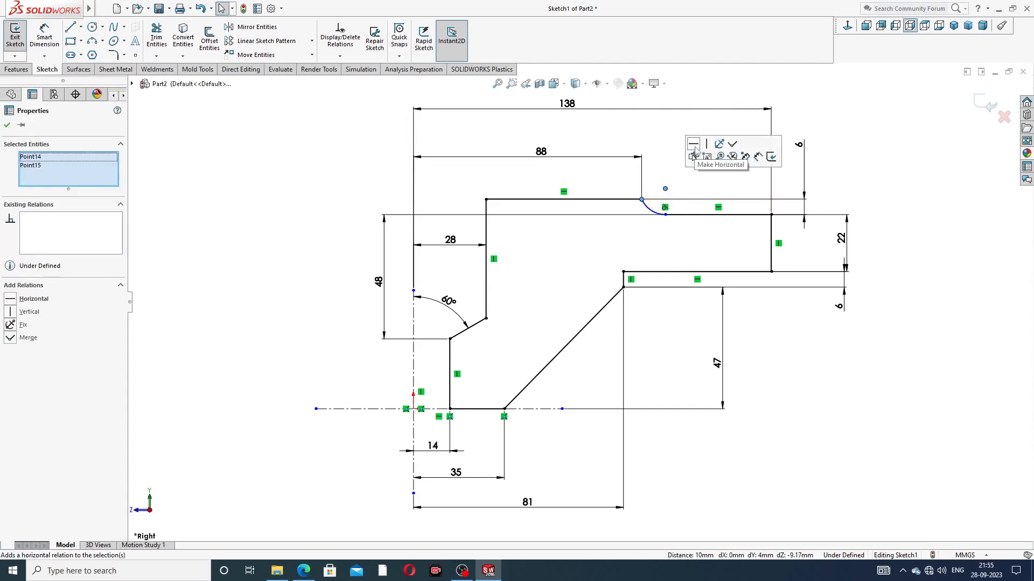
pyautogui.click(694, 144)
pyautogui.click(850, 171)
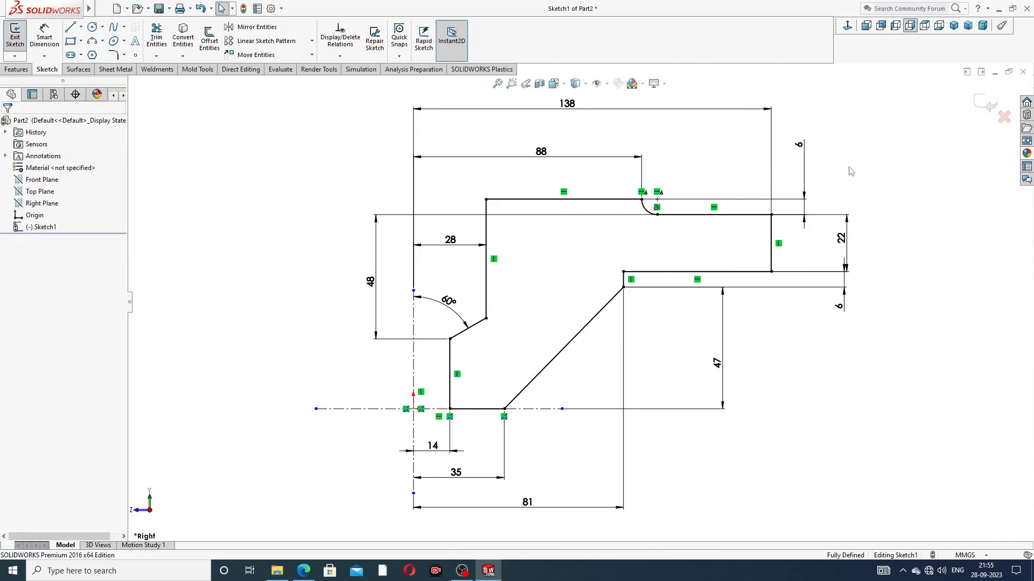
# Tidy the sketch by repositioning the 81 mm, lower 6 mm, 22 mm and 48 mm dimensions around the profile.
pyautogui.press('f')
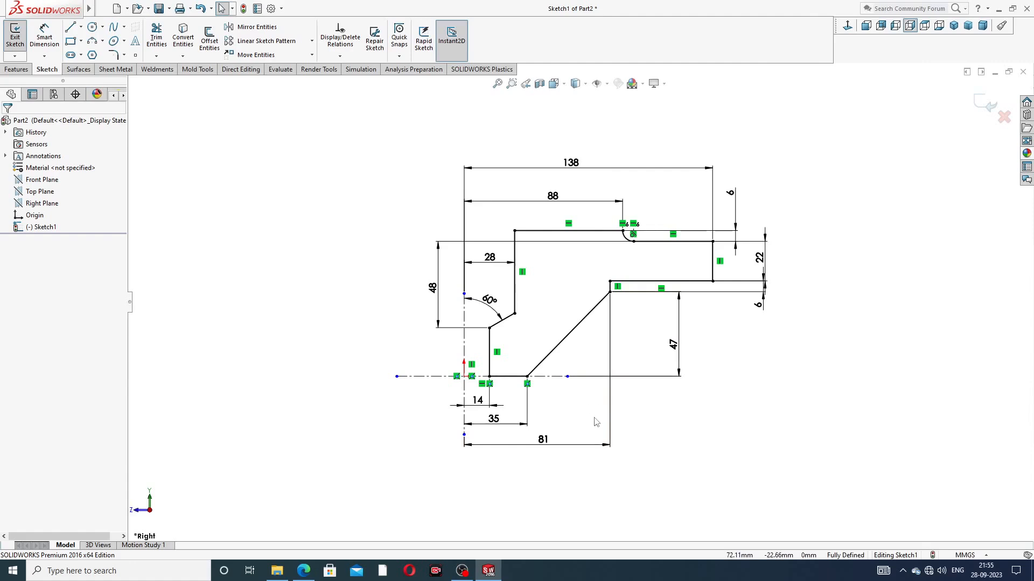
pyautogui.moveTo(545, 441); pyautogui.dragTo(539, 448)
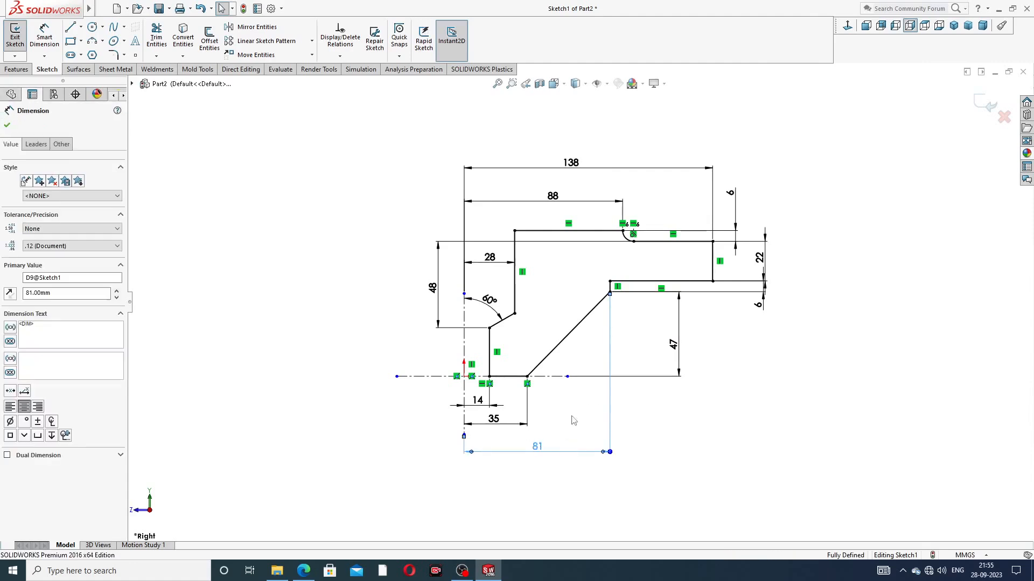
pyautogui.click(676, 346)
pyautogui.press('Escape')
pyautogui.moveTo(757, 305); pyautogui.dragTo(736, 311)
pyautogui.press('Escape')
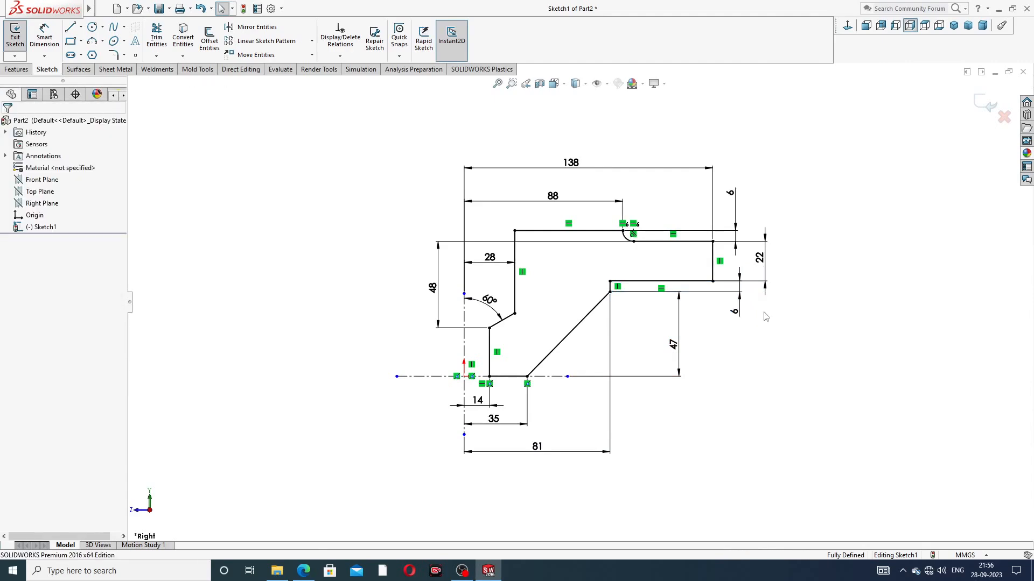
pyautogui.moveTo(765, 262); pyautogui.dragTo(767, 262)
pyautogui.click(698, 263)
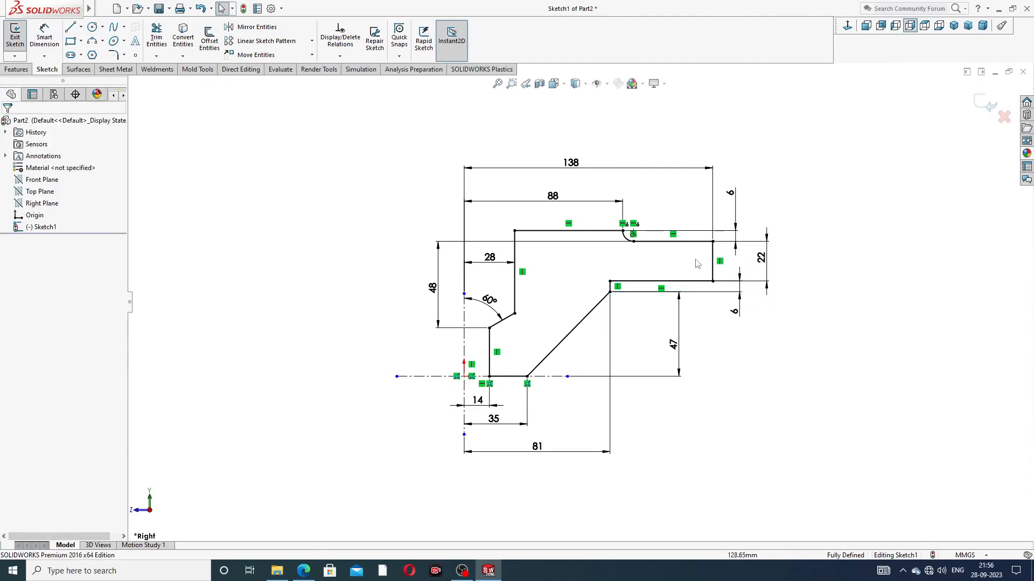
pyautogui.scroll(-1, 654, 261)
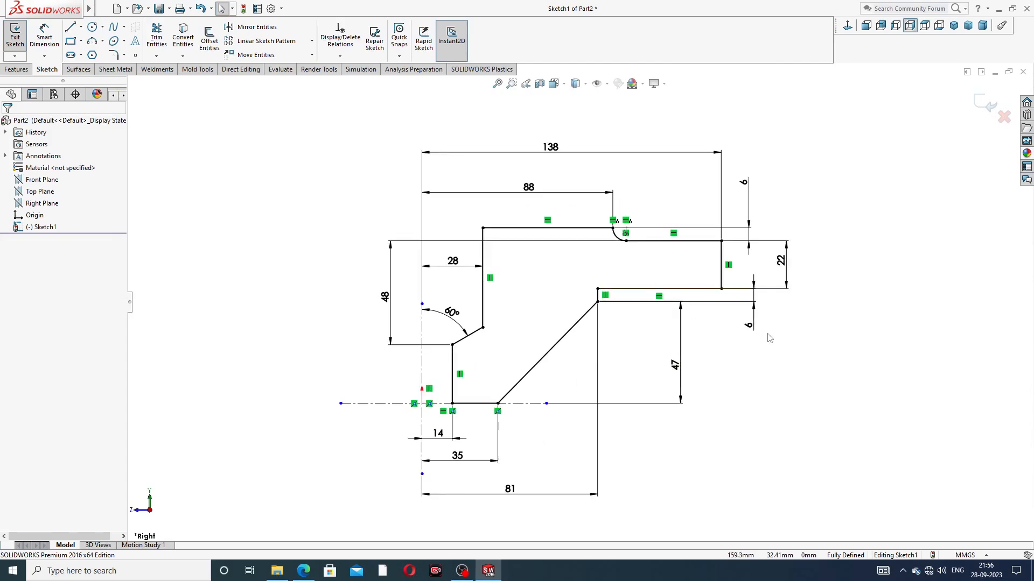
pyautogui.moveTo(386, 298); pyautogui.dragTo(379, 298)
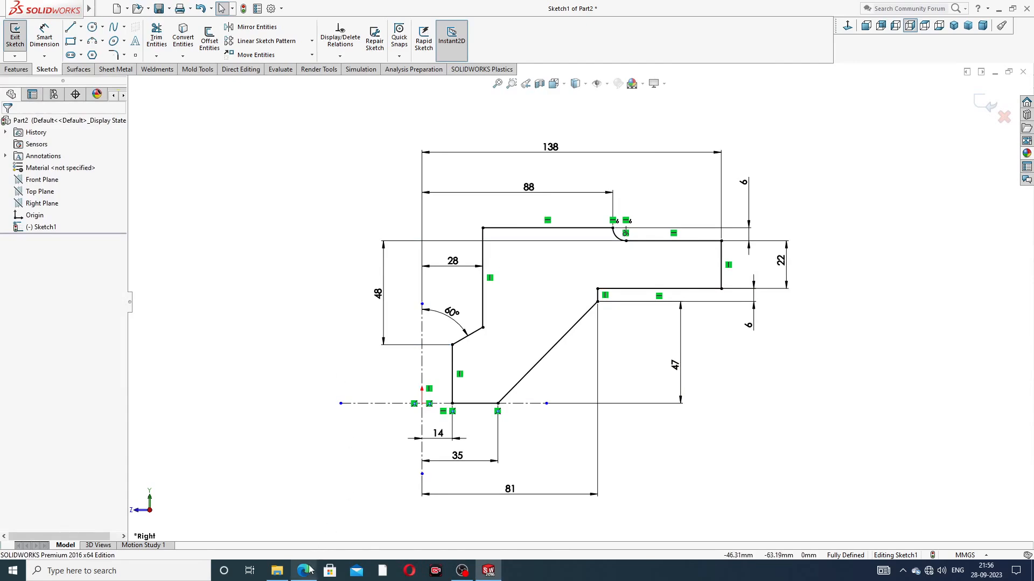
# Check the sketch against the valve cover drawing PDF in the browser, and revolve the profile 360° about the vertical centerline in SOLIDWORKS.
pyautogui.hotkey('alt', 'Tab')
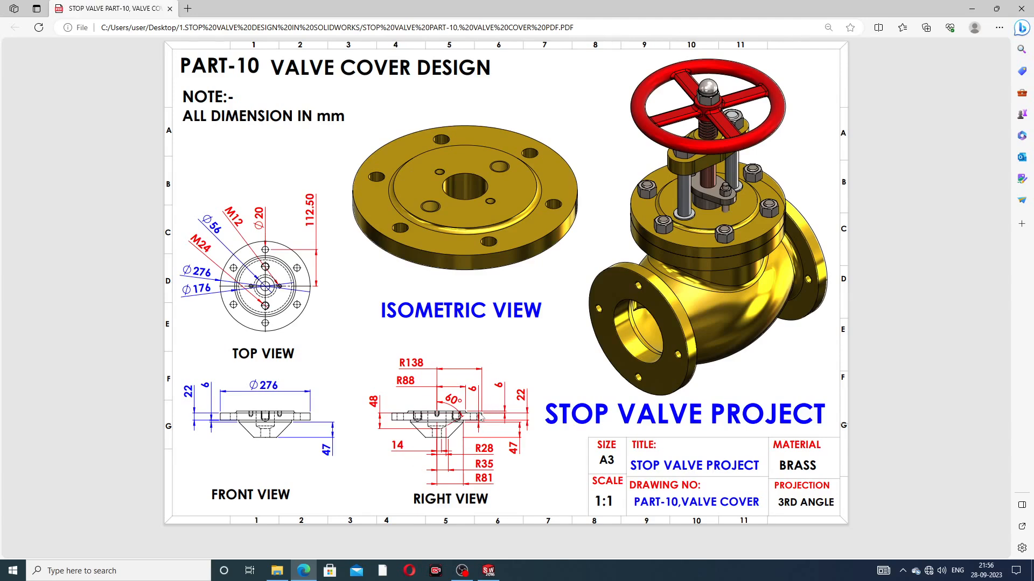
pyautogui.click(488, 571)
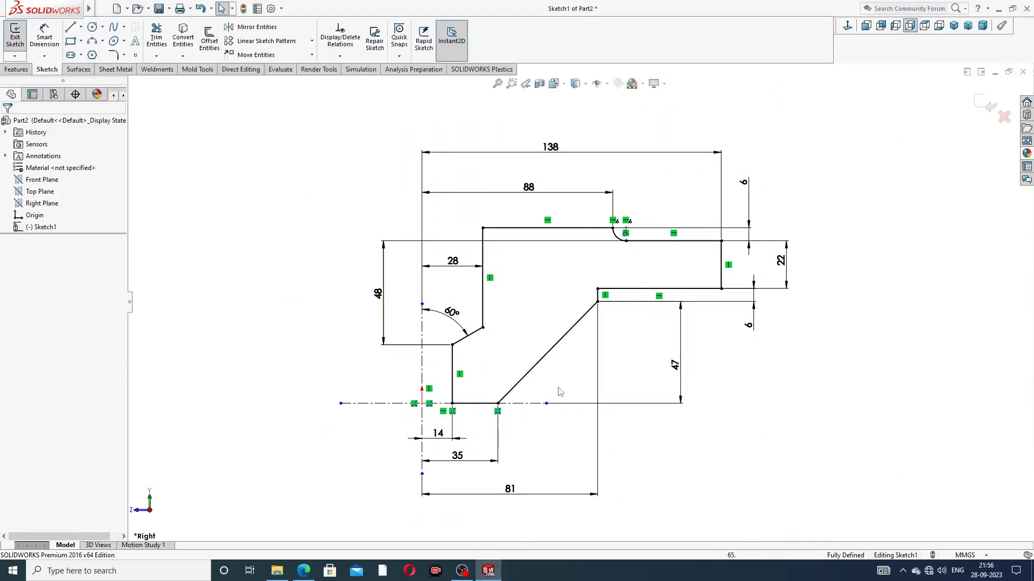
pyautogui.click(17, 70)
pyautogui.click(53, 40)
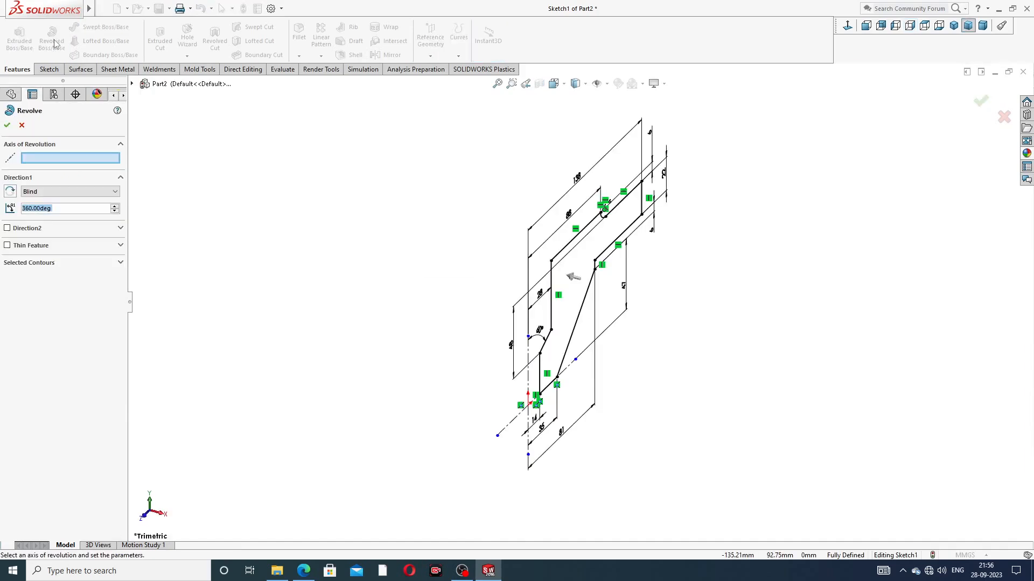
pyautogui.click(528, 355)
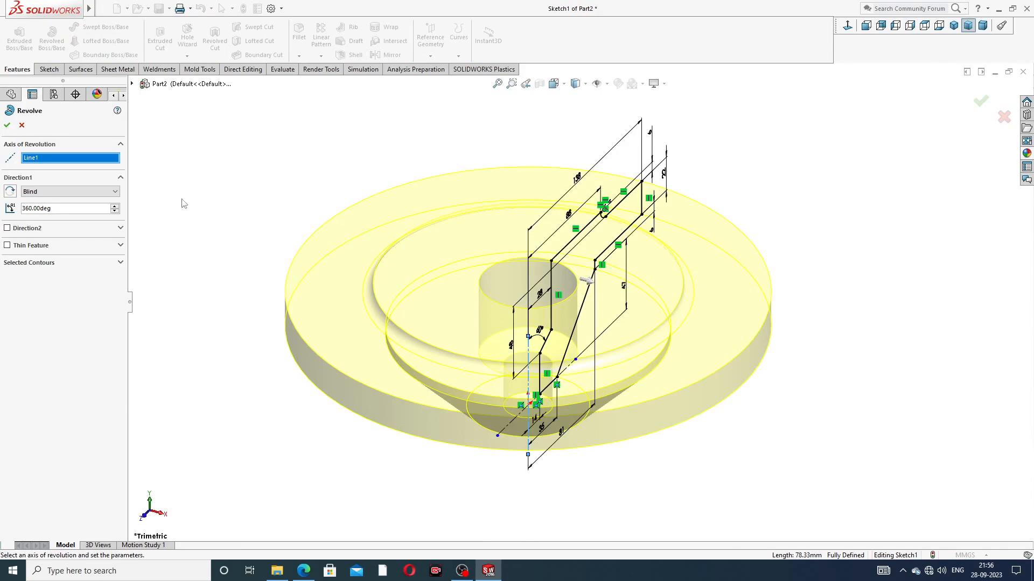
pyautogui.click(7, 127)
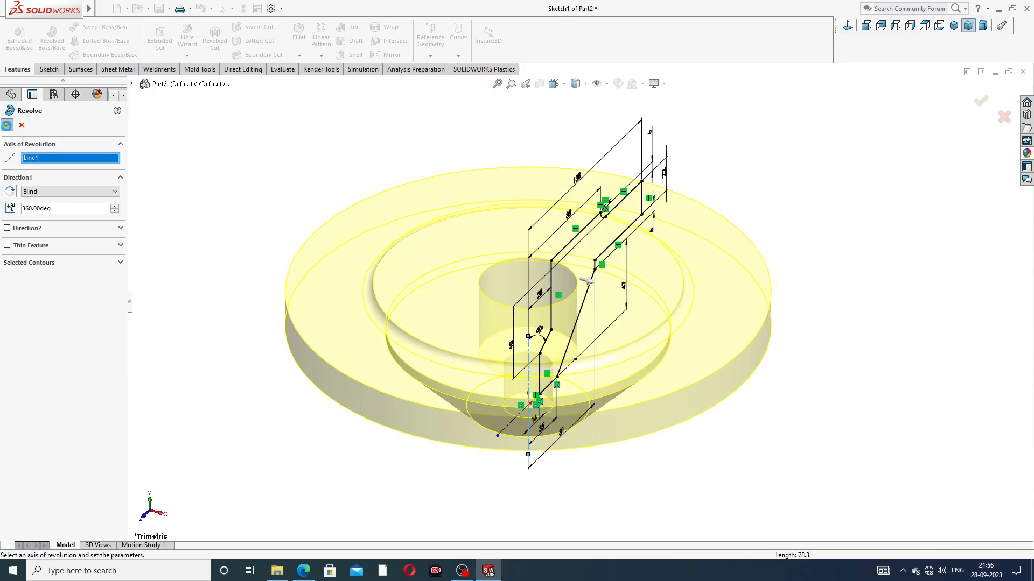
# Open a new sketch on the upper face of the outer flange ring and view it face-on.
pyautogui.moveTo(410, 272); pyautogui.dragTo(503, 269, button='middle')
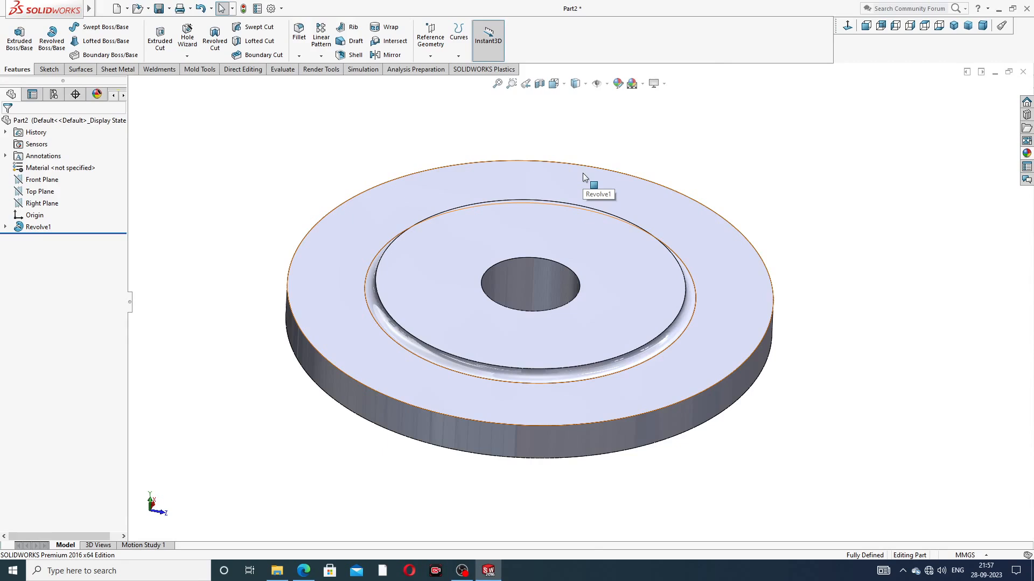
pyautogui.click(334, 276)
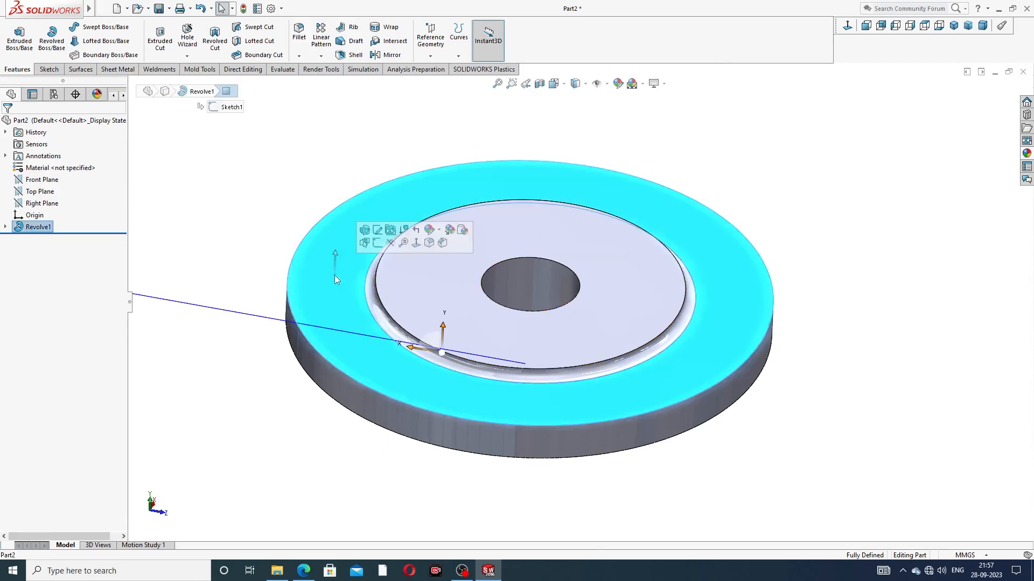
pyautogui.click(386, 247)
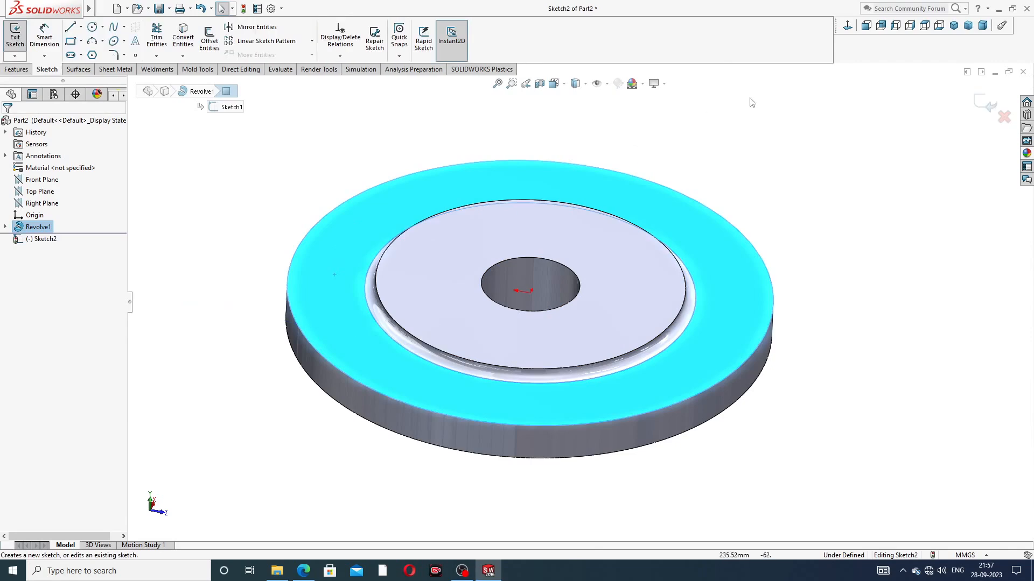
pyautogui.click(847, 28)
pyautogui.scroll(1, 530, 110)
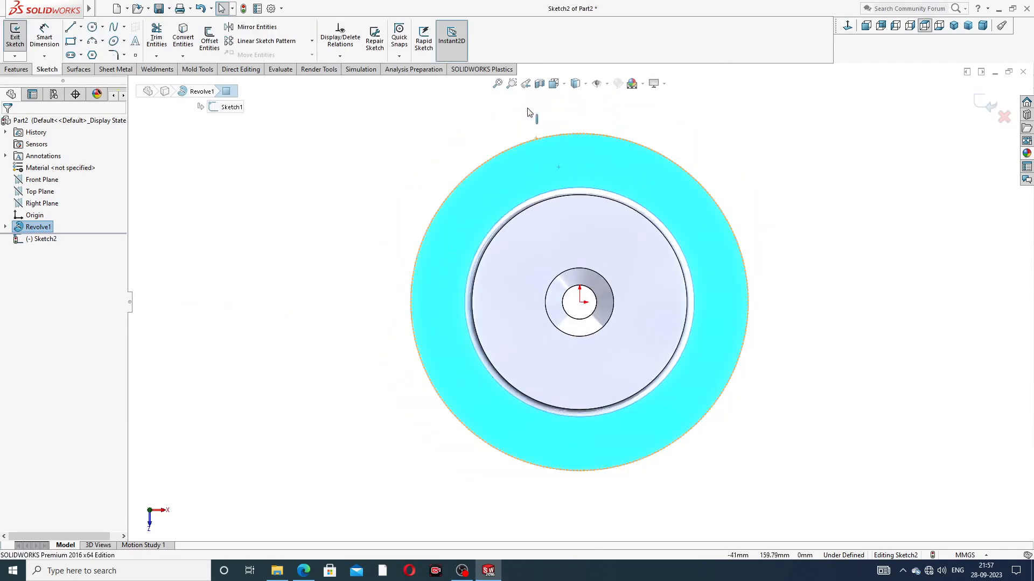
# Draw a vertical centerline from the origin up to a point on the outer flange ring.
pyautogui.click(81, 27)
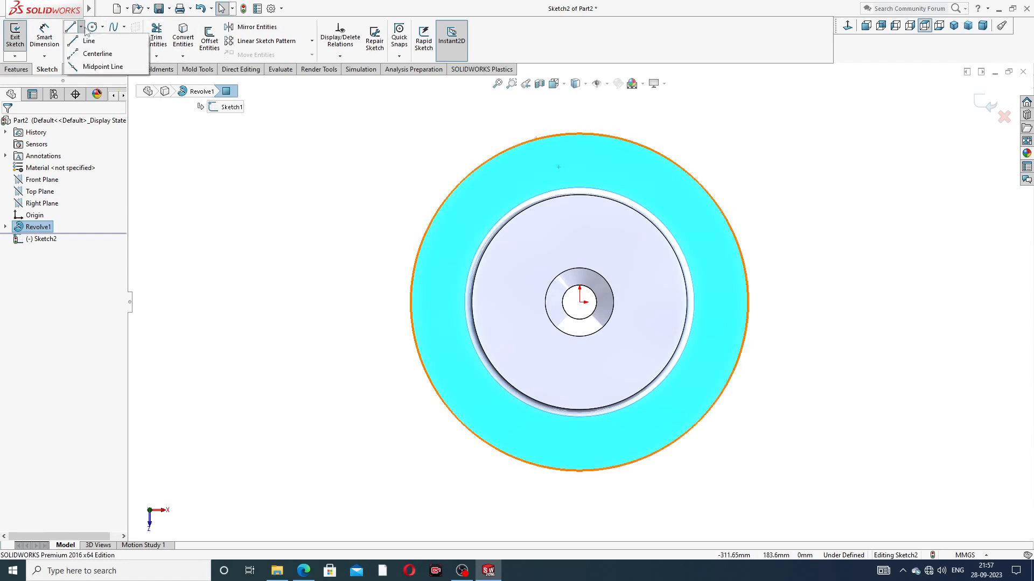
pyautogui.click(98, 54)
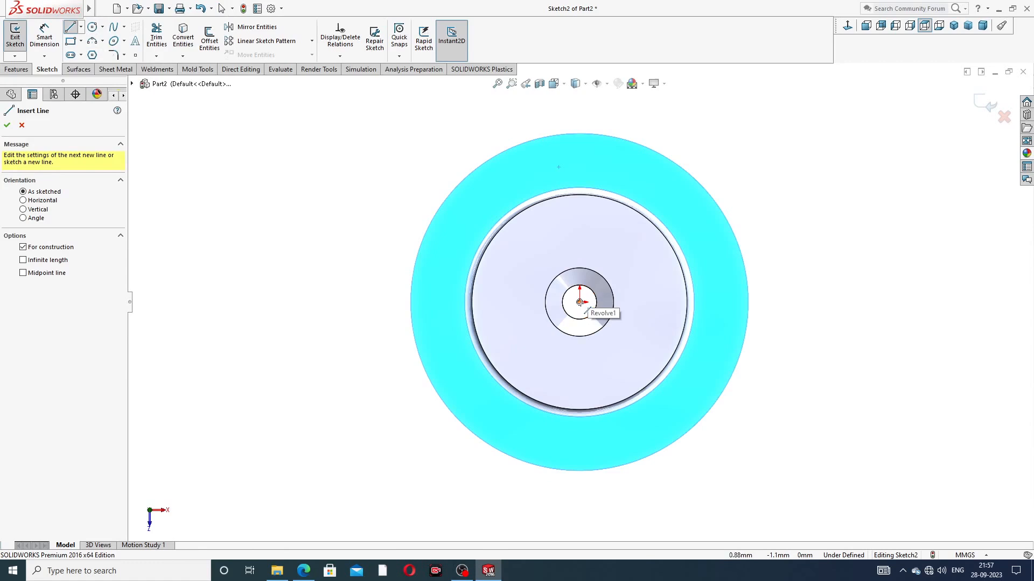
pyautogui.click(579, 302)
pyautogui.click(579, 161)
pyautogui.rightClick(704, 115)
pyautogui.click(720, 126)
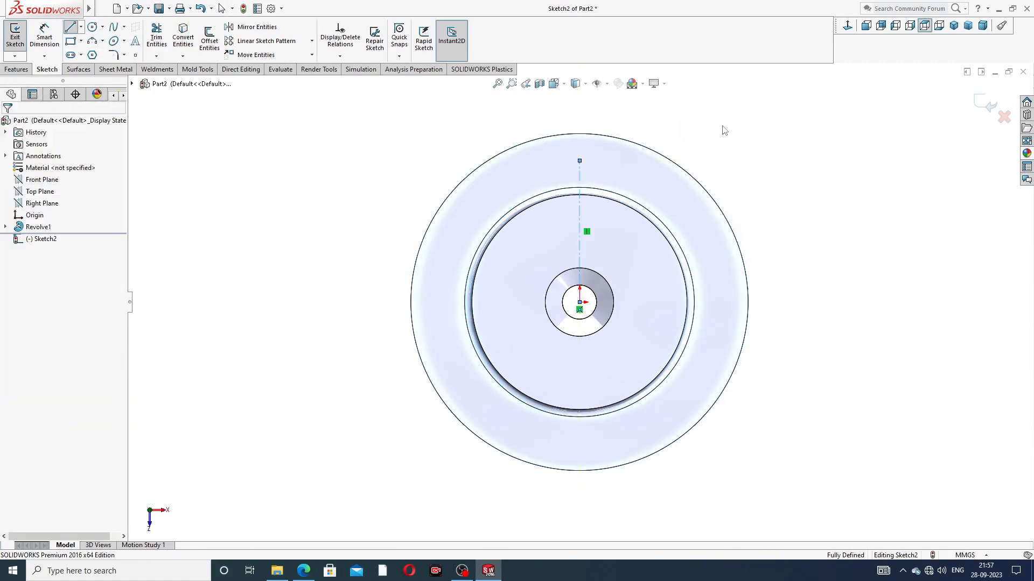
# Check the valve cover drawing PDF in the browser, and dimension the small circle's center 112.5 mm from the origin in SOLIDWORKS.
pyautogui.click(304, 569)
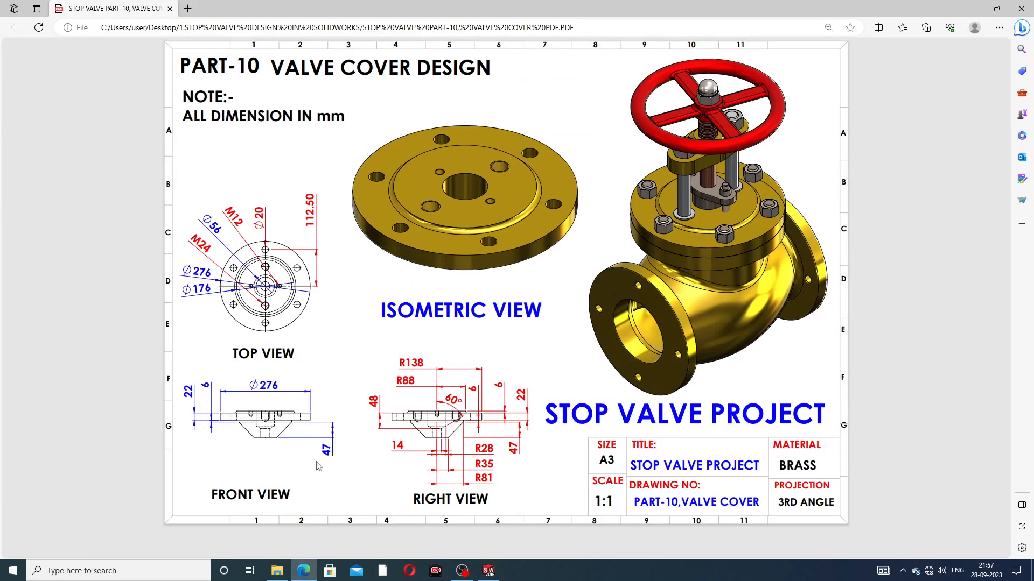
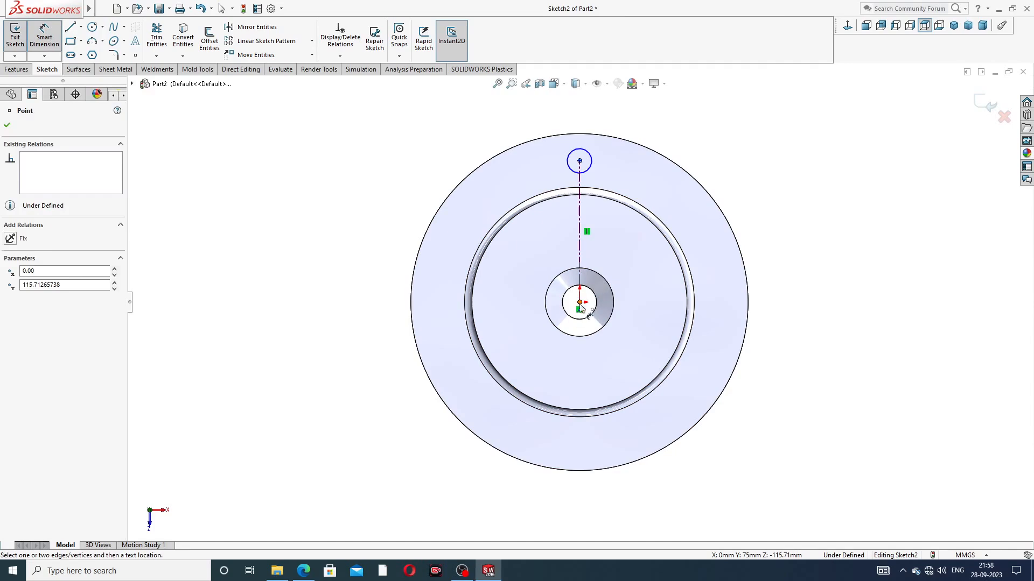
pyautogui.click(759, 232)
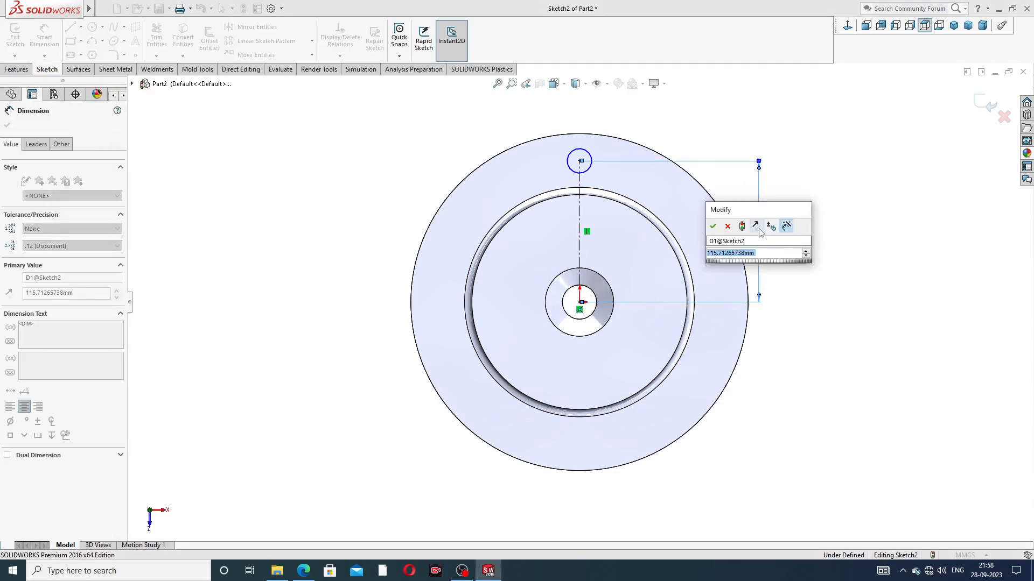
pyautogui.write('112.5')
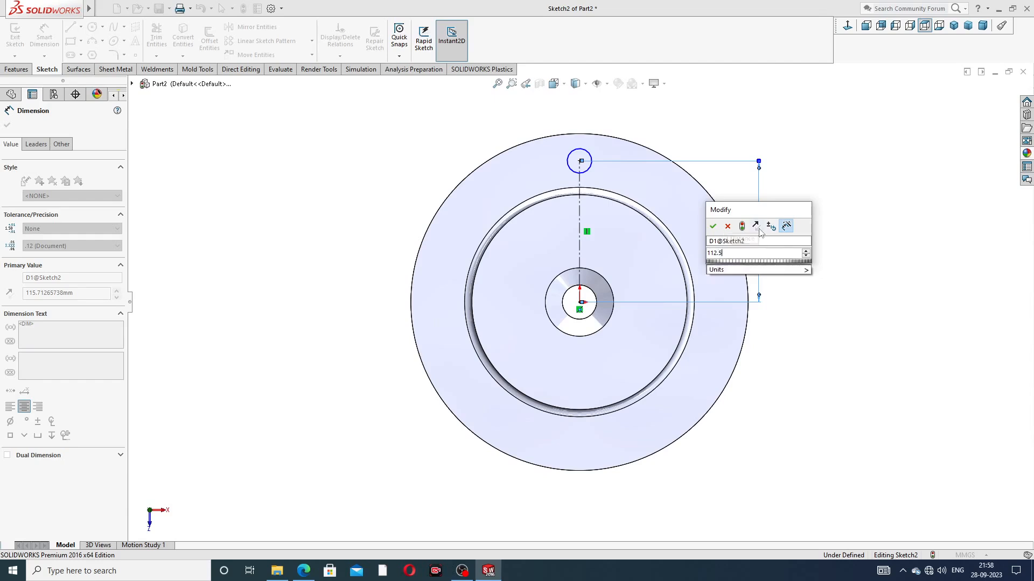
pyautogui.press('Return')
# Dimension the small circle on the flange ring with a 20 mm diameter.
pyautogui.click(590, 159)
pyautogui.click(672, 122)
pyautogui.write('20')
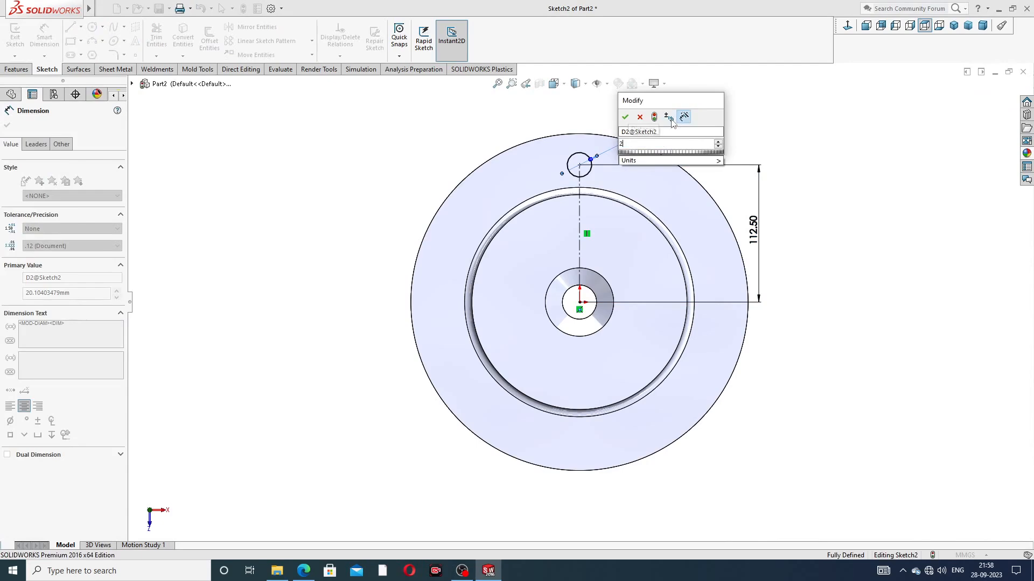
pyautogui.press('Return')
pyautogui.rightClick(816, 125)
pyautogui.click(840, 160)
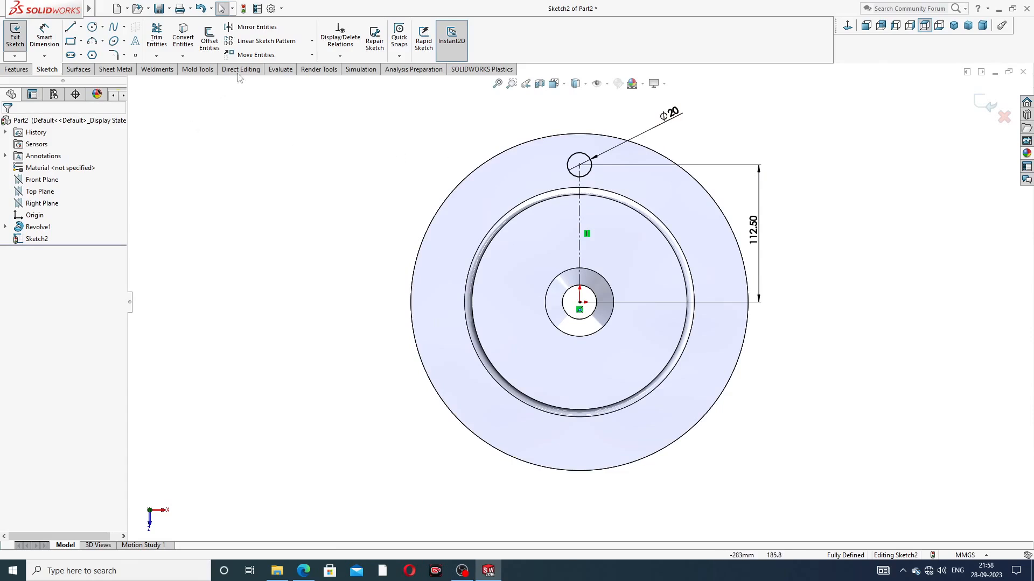
# Pattern the 20 mm circle around the origin as 6 equally spaced instances over 360°.
pyautogui.click(311, 42)
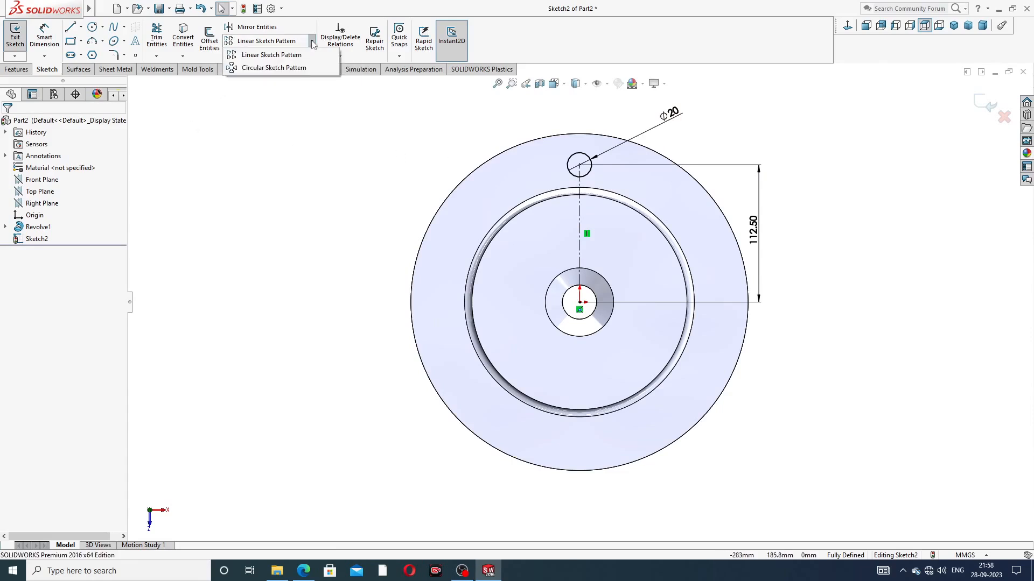
pyautogui.click(296, 69)
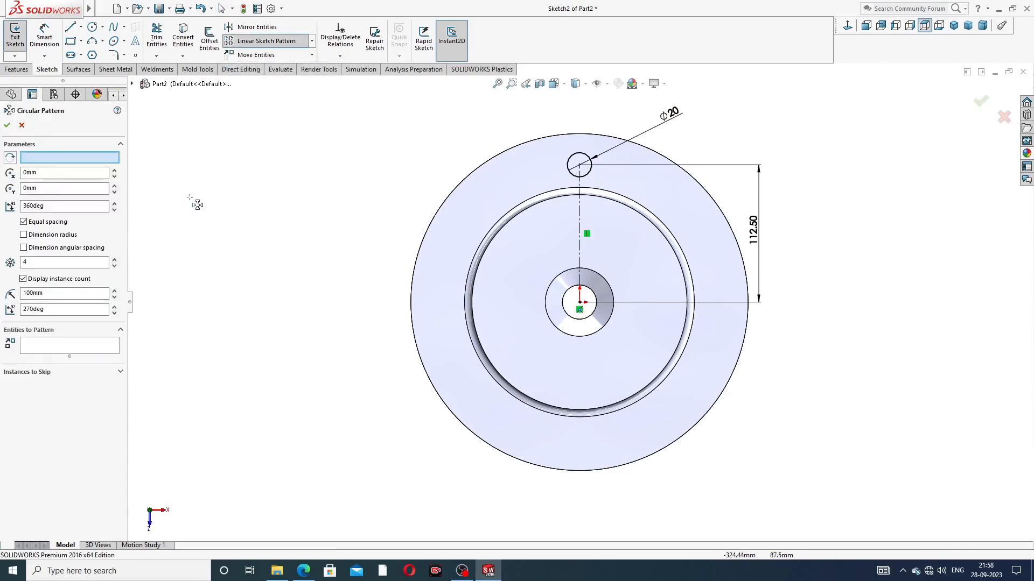
pyautogui.click(84, 347)
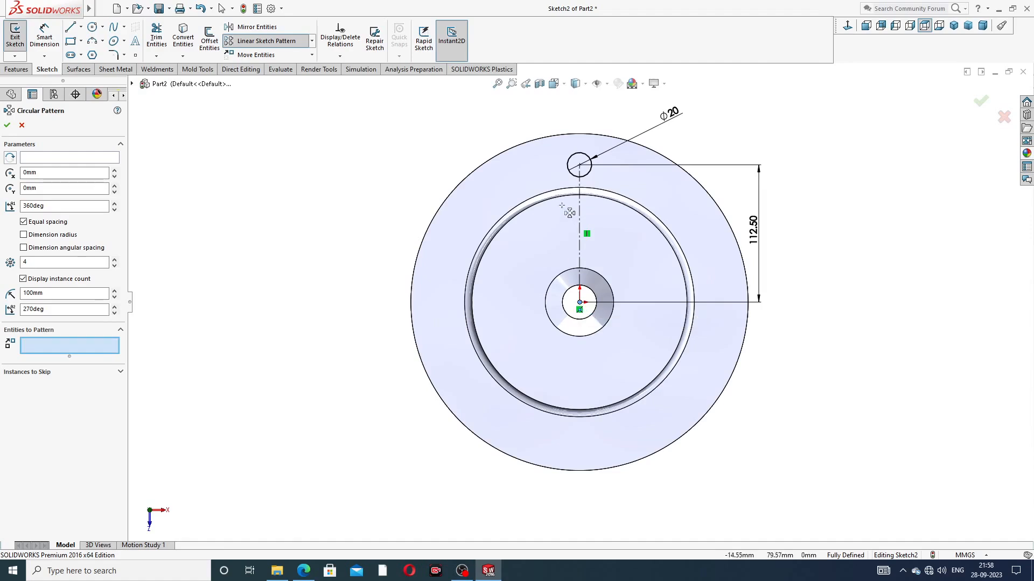
pyautogui.click(585, 180)
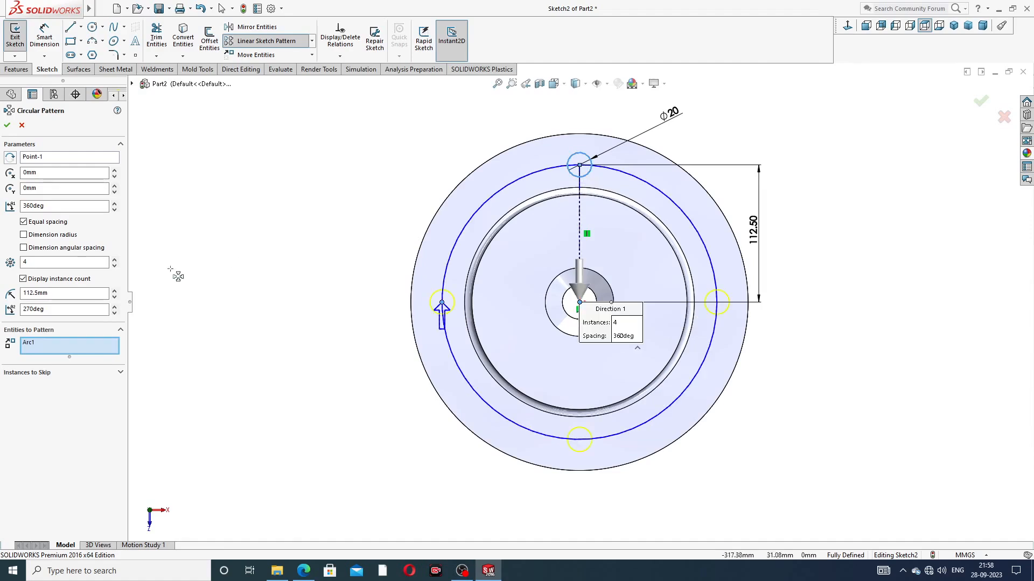
pyautogui.click(114, 260)
pyautogui.click(114, 260)
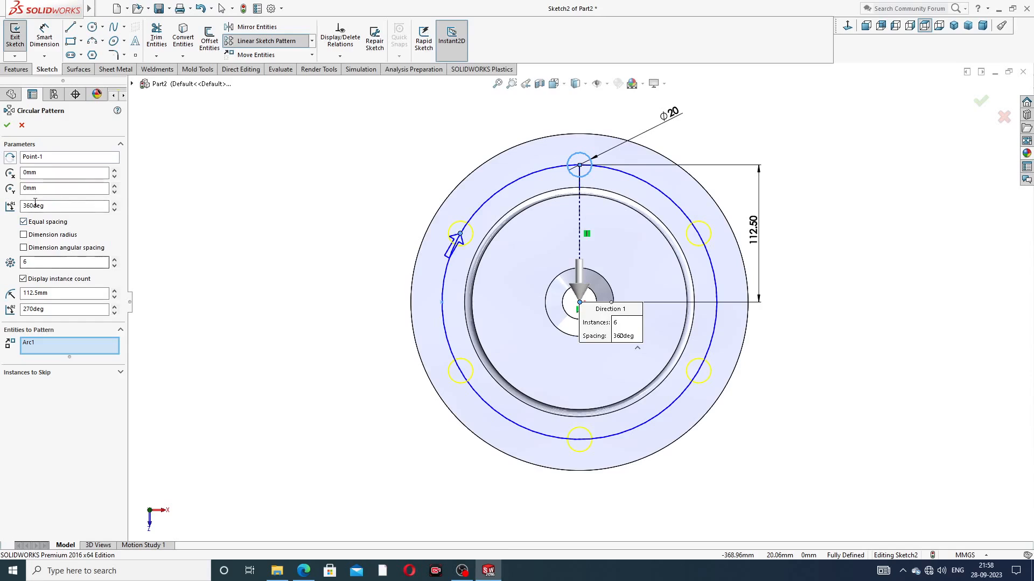
pyautogui.click(7, 125)
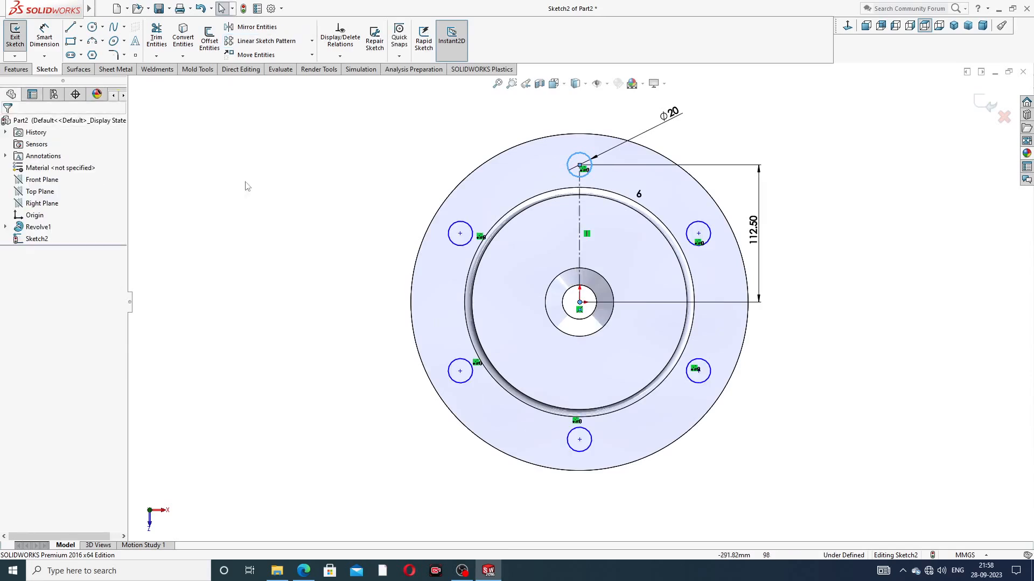
# Cut the six patterned circles through the flange with an Extruded Cut set to Through All.
pyautogui.click(19, 72)
pyautogui.click(160, 36)
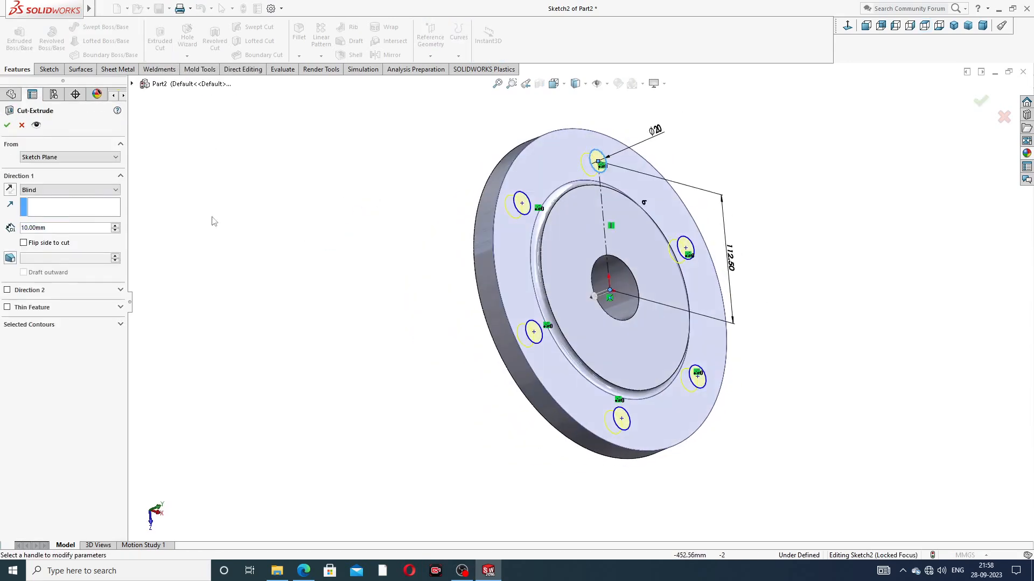
pyautogui.click(60, 191)
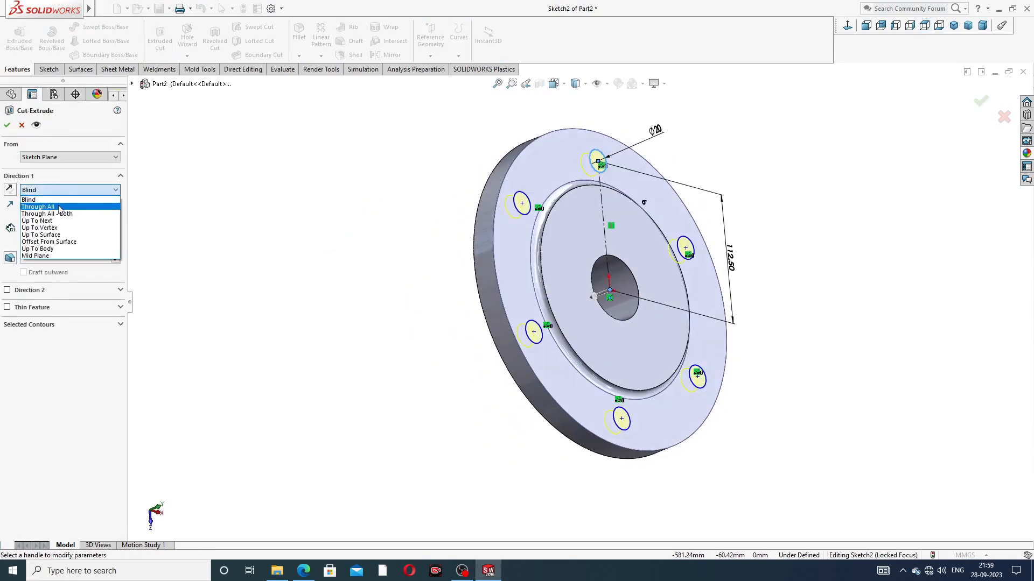
pyautogui.click(58, 205)
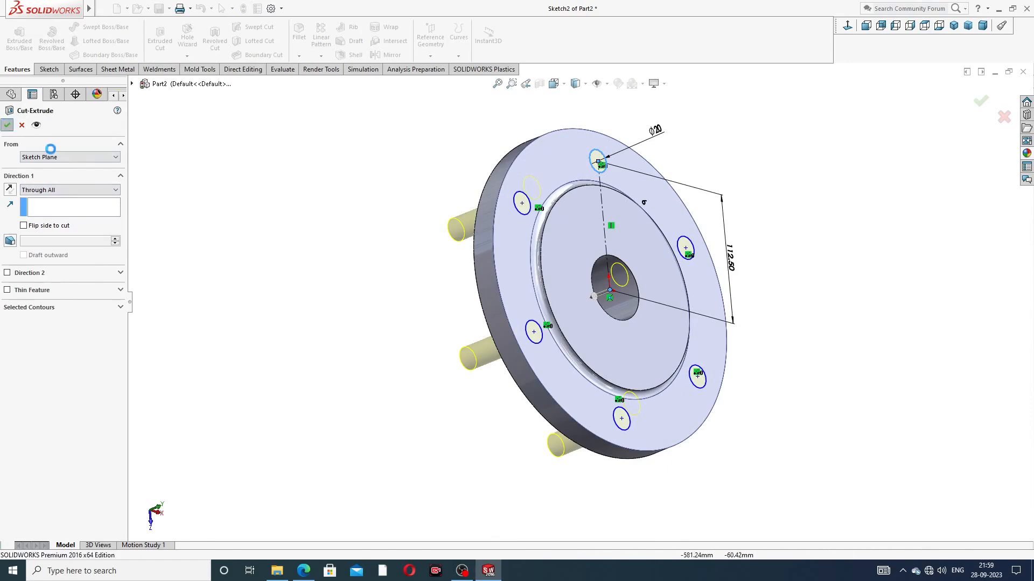
pyautogui.click(7, 125)
# Examine the flange's bolt holes and raised inner face from several angles, and return to a face-on view.
pyautogui.moveTo(397, 241)
pyautogui.mouseDown(button='middle')
pyautogui.moveTo(485, 208)
pyautogui.moveTo(544, 216)
pyautogui.moveTo(469, 242)
pyautogui.moveTo(429, 224)
pyautogui.moveTo(417, 241)
pyautogui.mouseUp(button='middle')
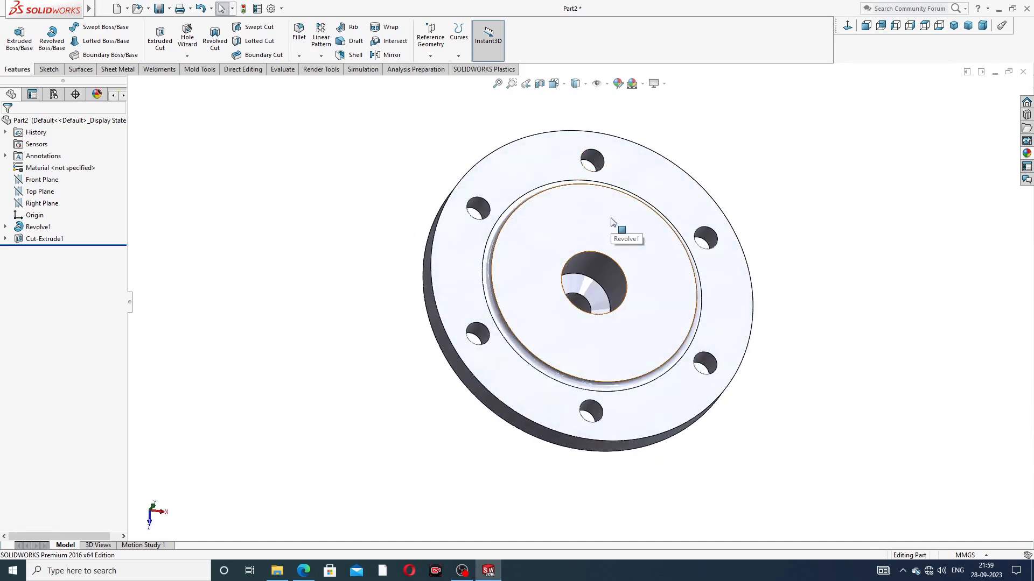
pyautogui.click(553, 223)
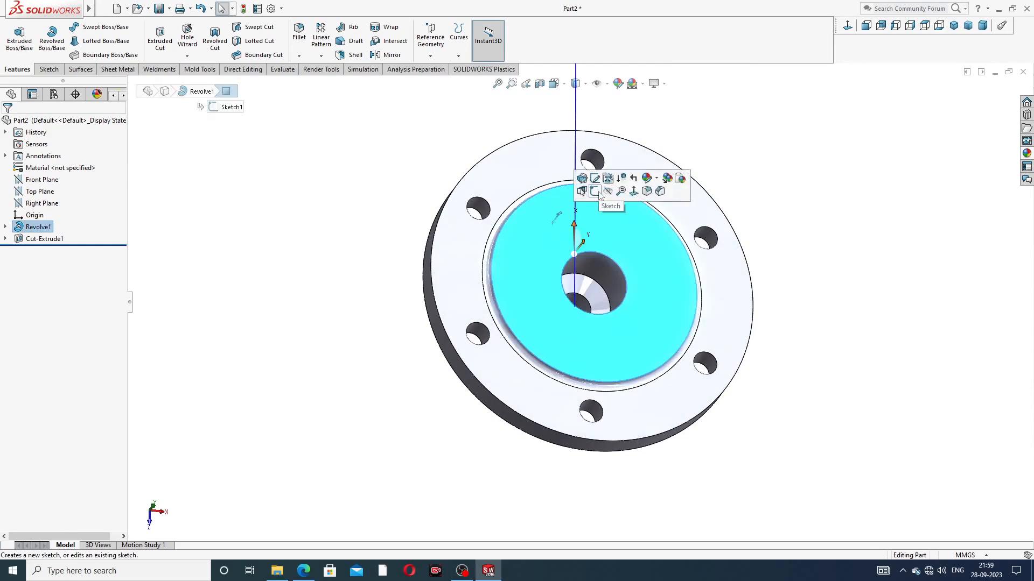
pyautogui.click(745, 161)
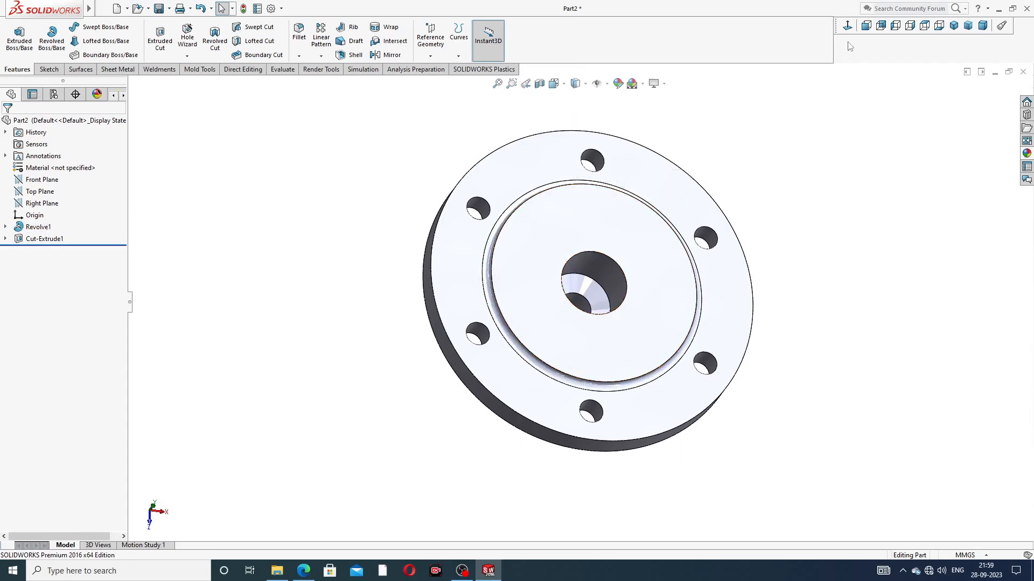
pyautogui.click(847, 26)
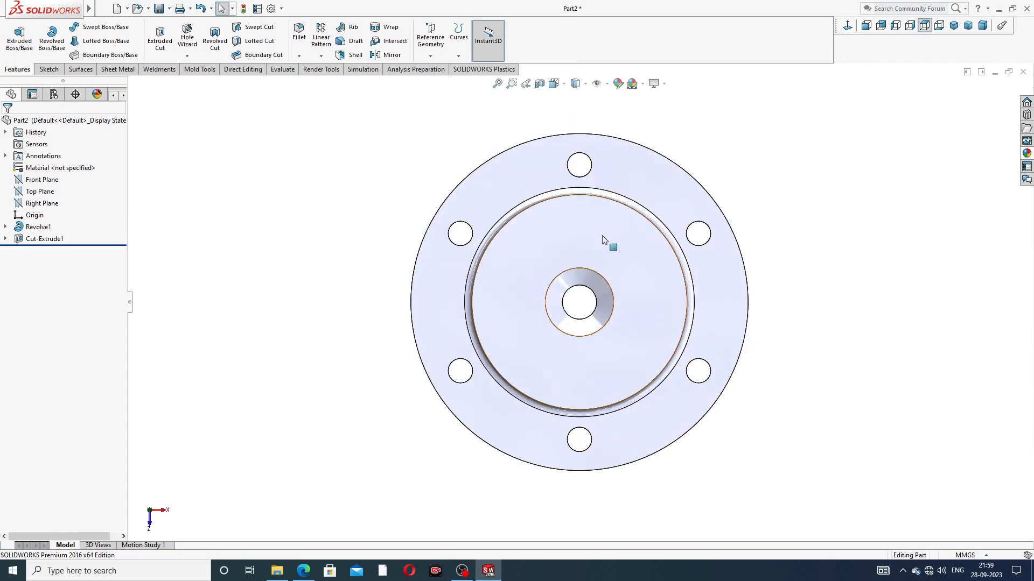
pyautogui.moveTo(454, 295); pyautogui.dragTo(456, 253, button='middle')
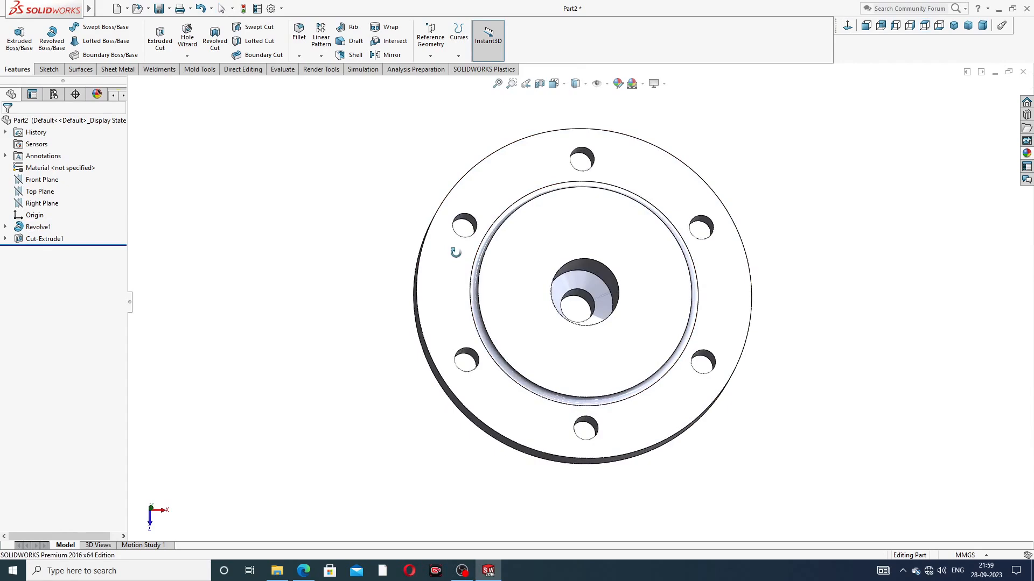
pyautogui.scroll(2, 578, 281)
pyautogui.moveTo(579, 284); pyautogui.dragTo(618, 223, button='middle')
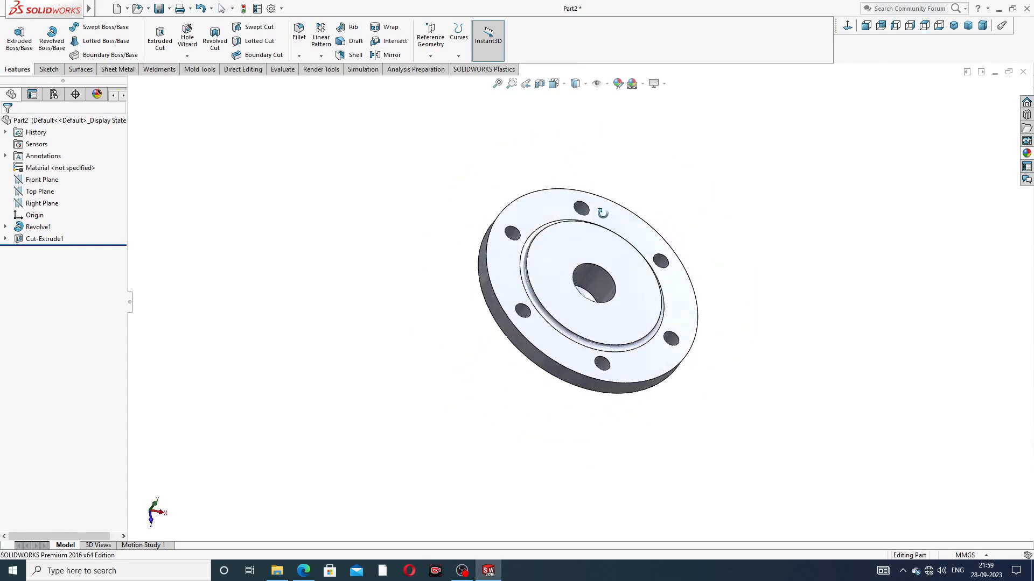
pyautogui.click(847, 26)
pyautogui.scroll(-2, 605, 334)
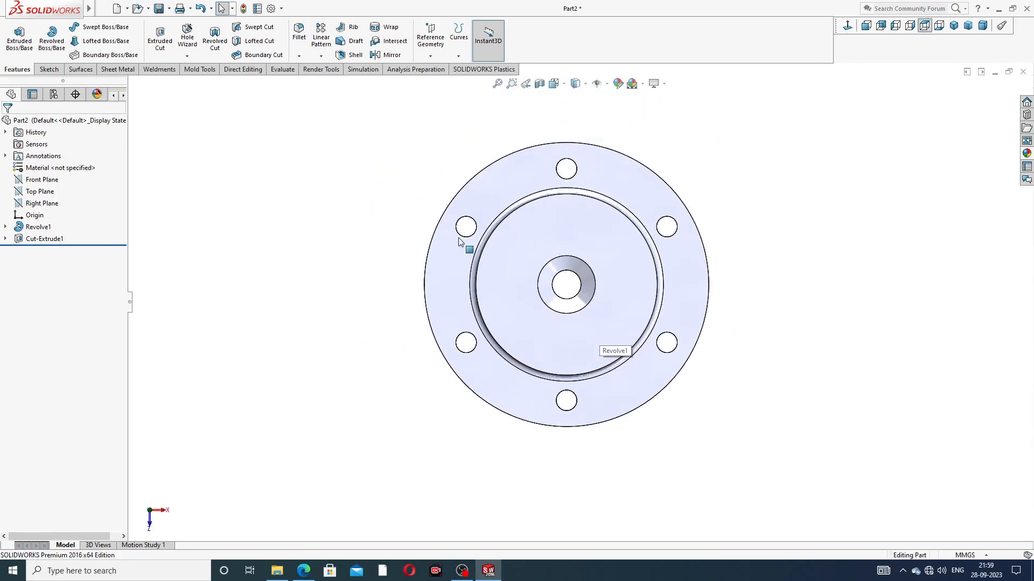
# Set up an M24 ISO bottoming tapped hole in the Hole Wizard, checking the valve cover drawing PDF in the browser.
pyautogui.click(187, 56)
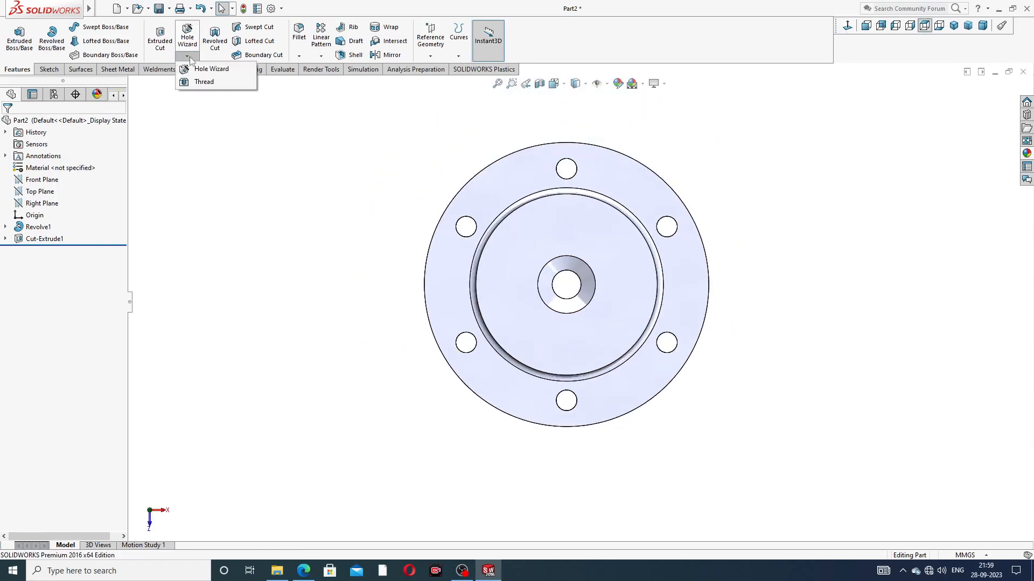
pyautogui.click(206, 69)
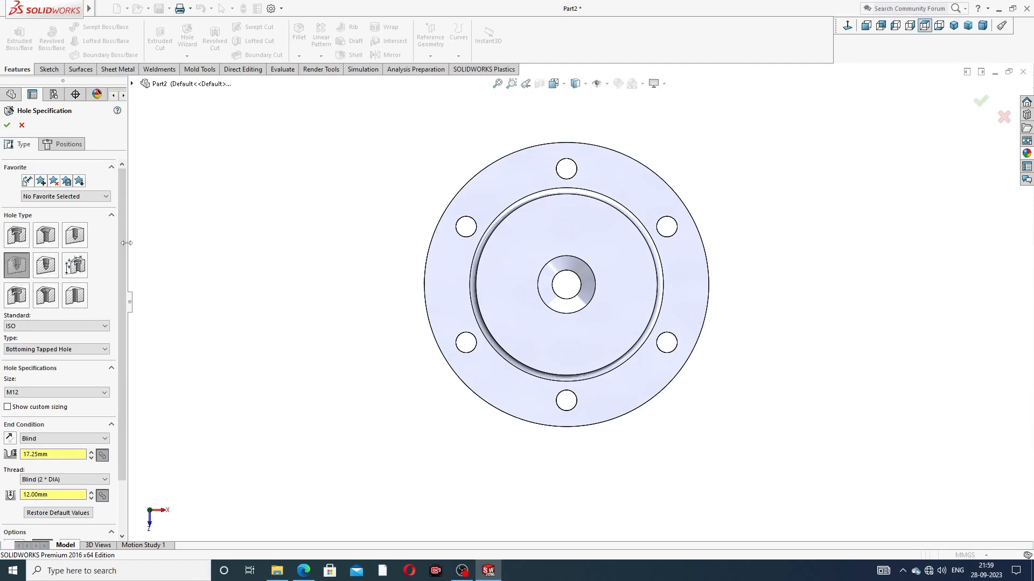
pyautogui.scroll(-2, 124, 280)
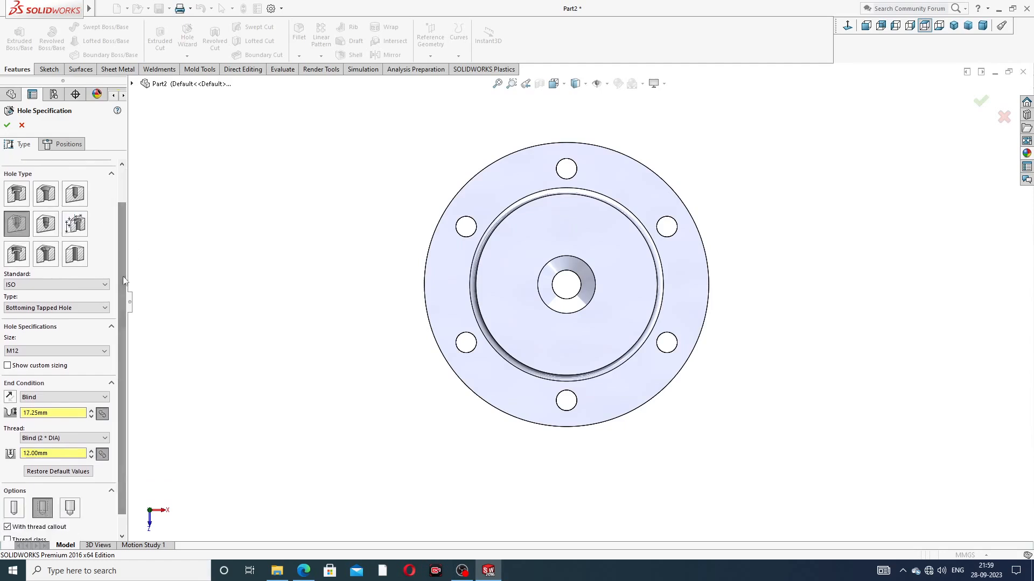
pyautogui.click(303, 571)
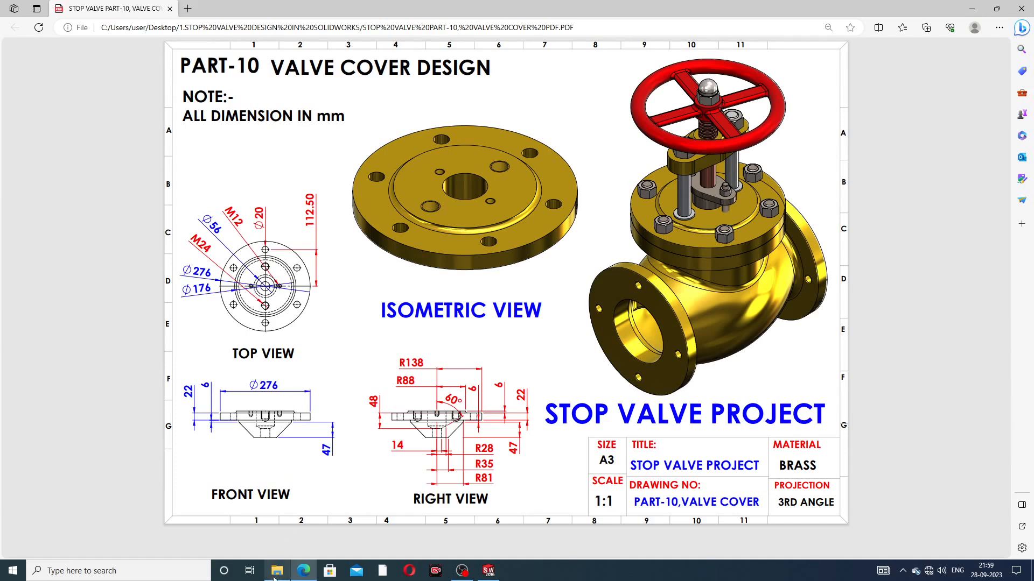
pyautogui.click(304, 570)
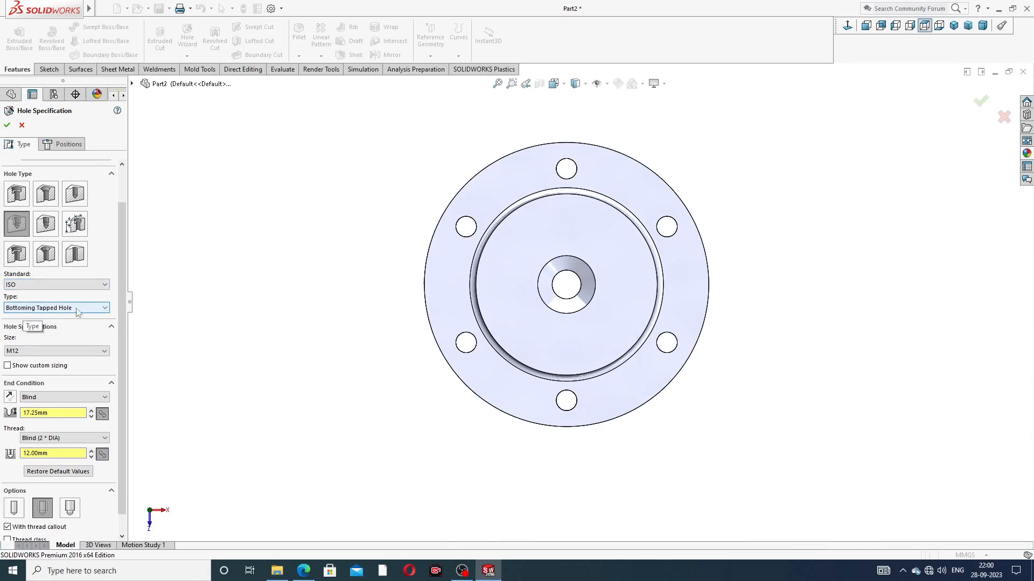
pyautogui.click(41, 351)
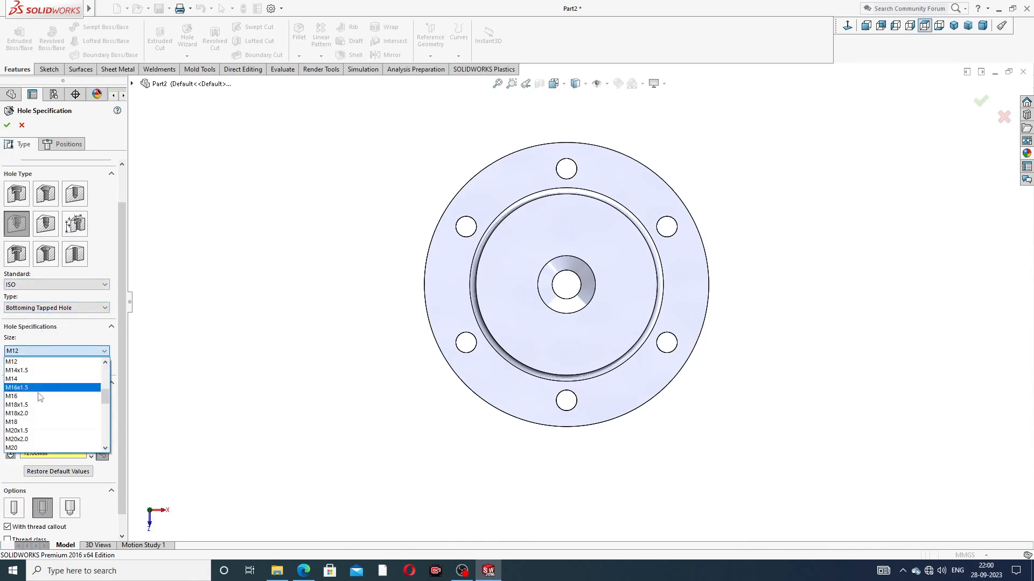
pyautogui.scroll(-2, 39, 425)
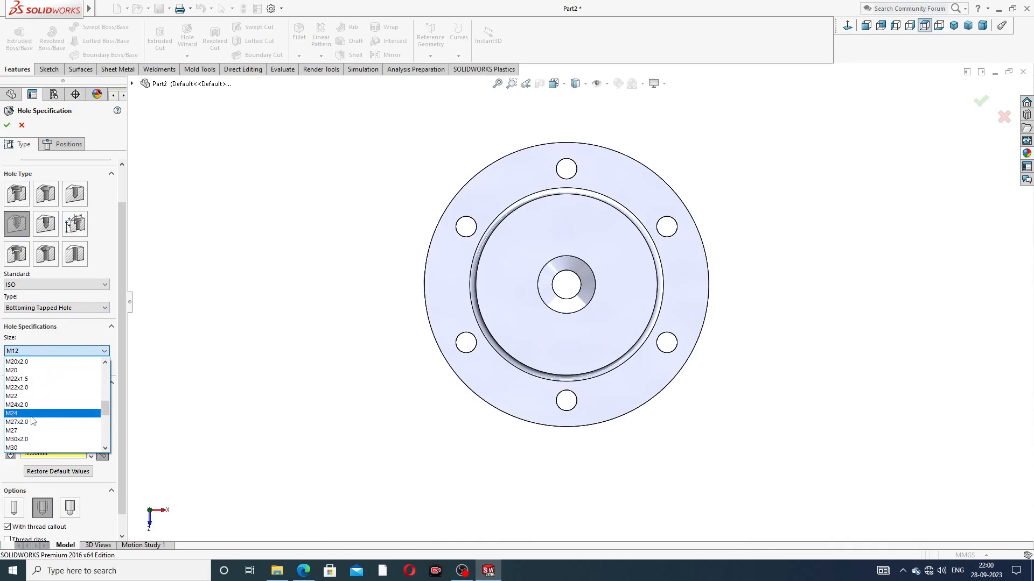
pyautogui.click(32, 416)
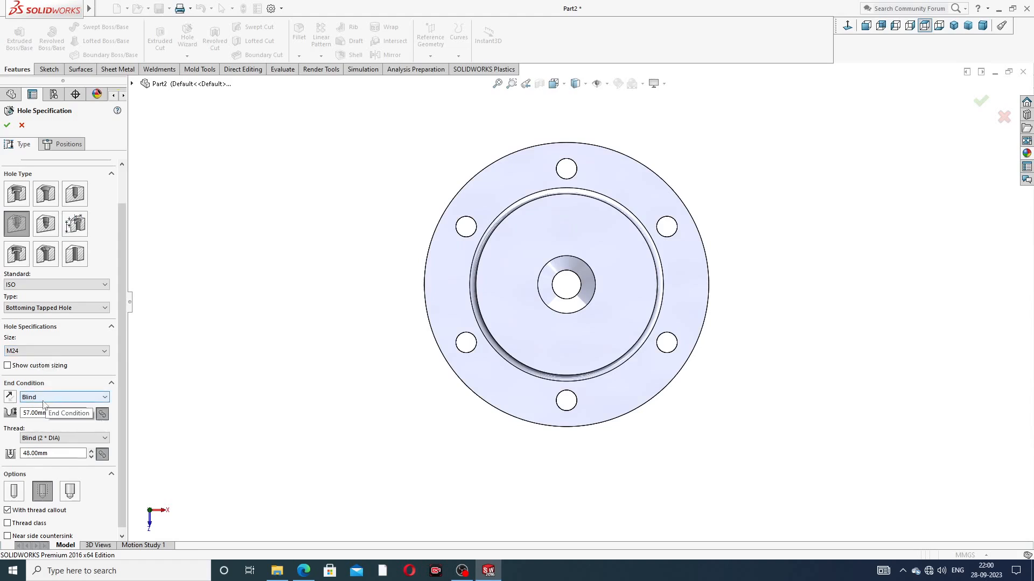
# Set the M24 tapped hole's blind depth to 27 mm and its thread depth to 24 mm.
pyautogui.moveTo(49, 413); pyautogui.dragTo(26, 416)
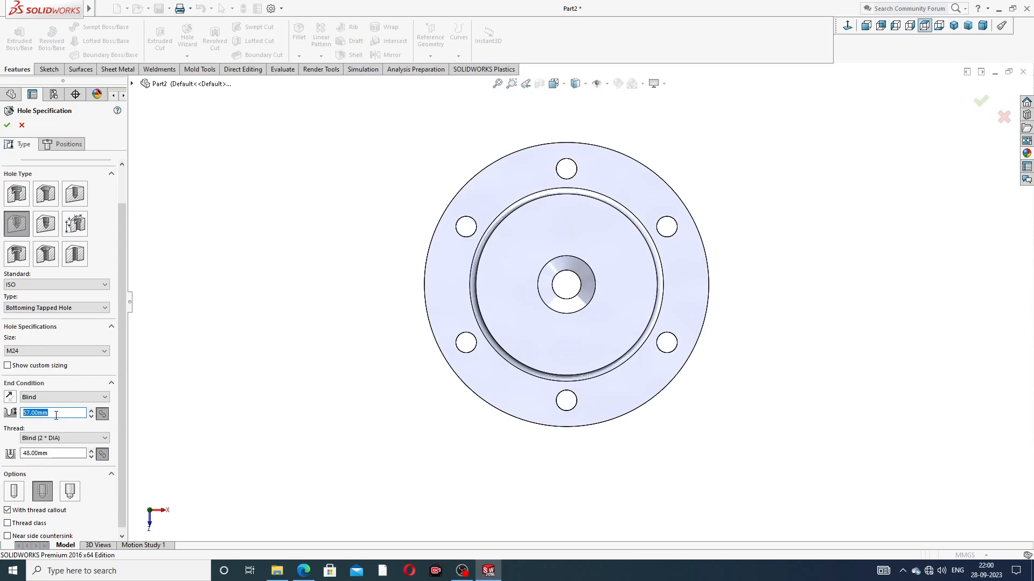
pyautogui.write('27')
pyautogui.press('Return')
pyautogui.doubleClick(54, 454)
pyautogui.write('2')
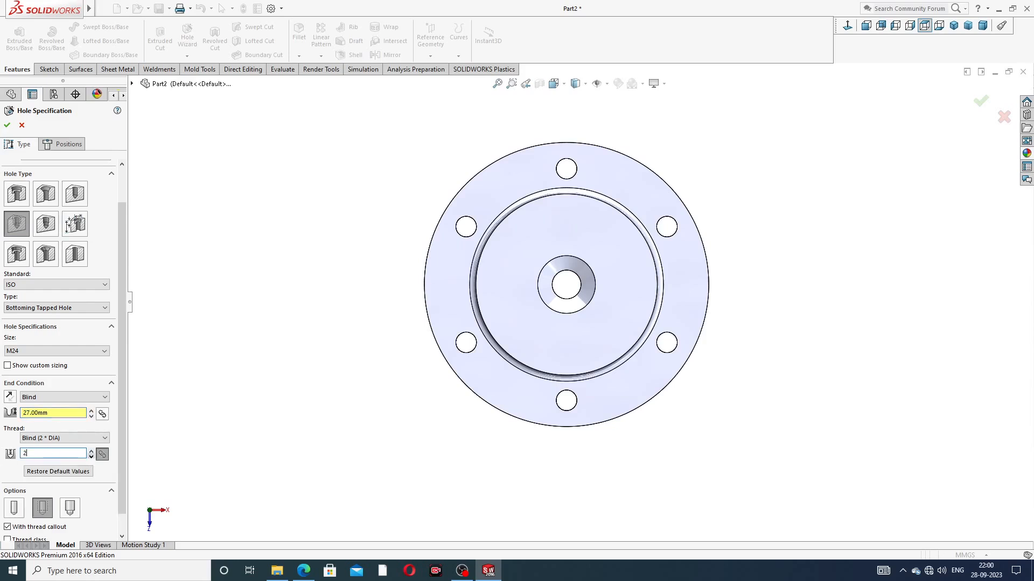
pyautogui.write('4')
pyautogui.press('Return')
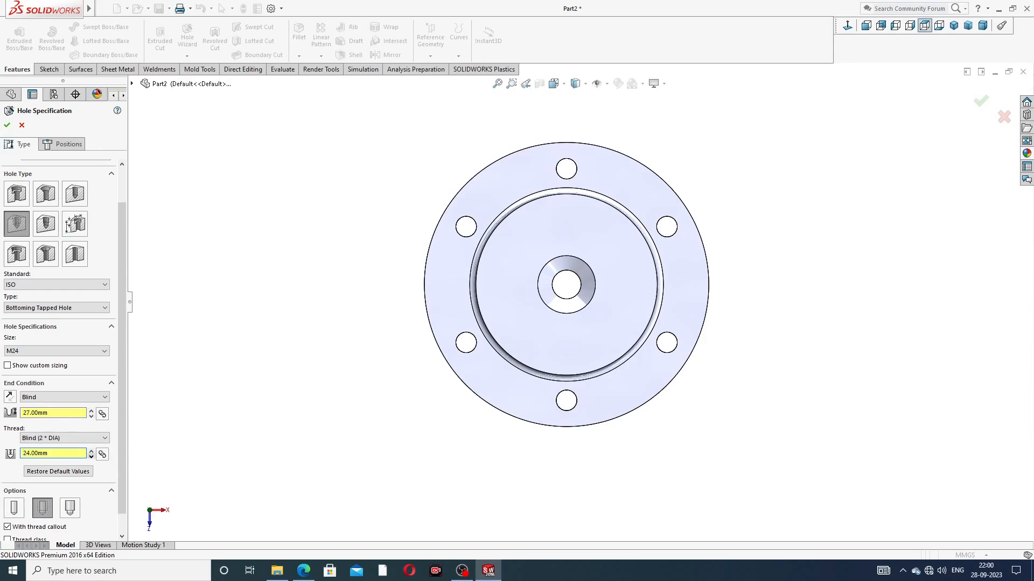
pyautogui.scroll(-1, 121, 408)
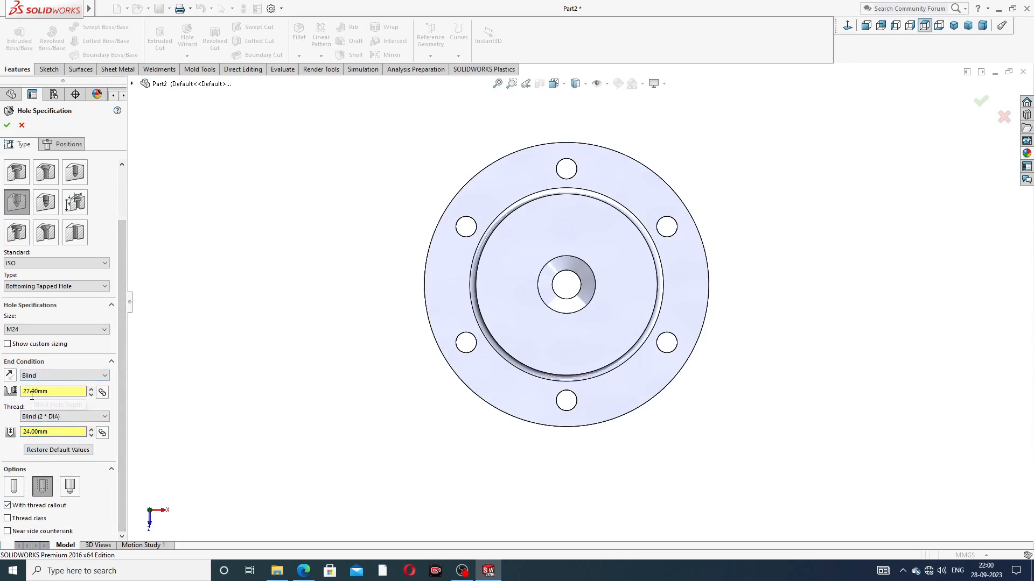
pyautogui.moveTo(120, 386); pyautogui.dragTo(122, 344)
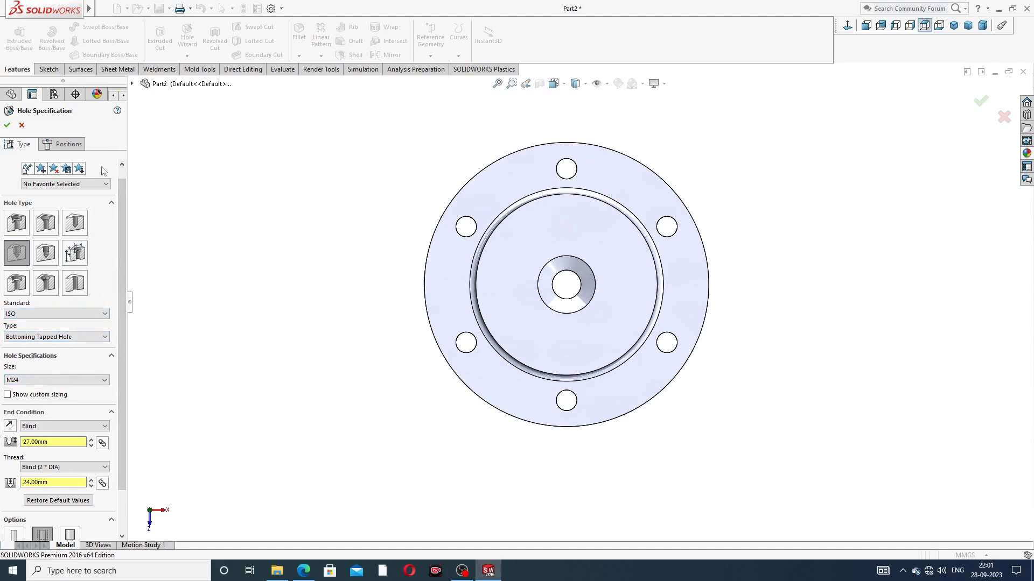
# Position the holes on the raised inner face and sketch a vertical centerline about 112 mm long through the origin.
pyautogui.click(67, 146)
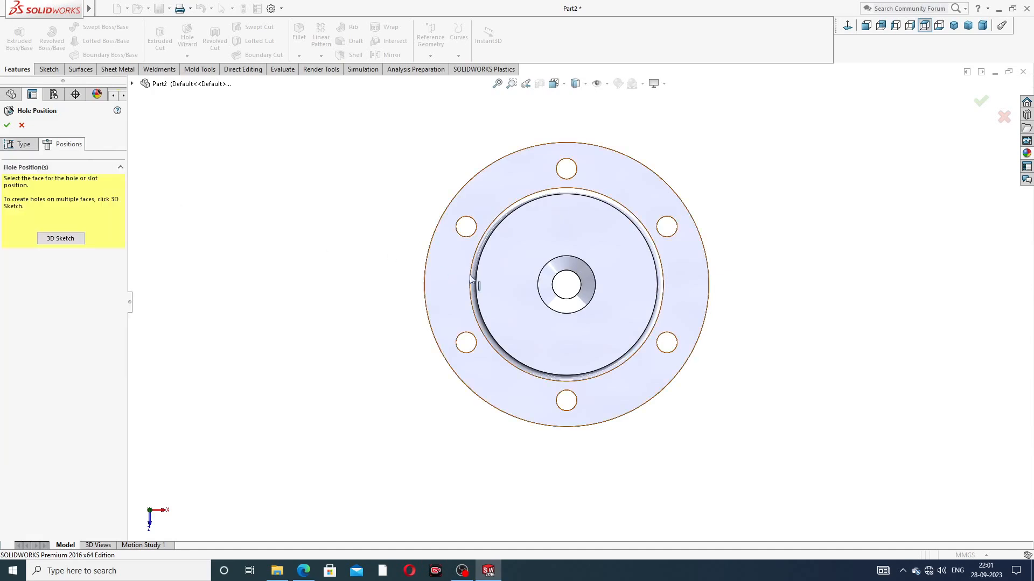
pyautogui.click(567, 233)
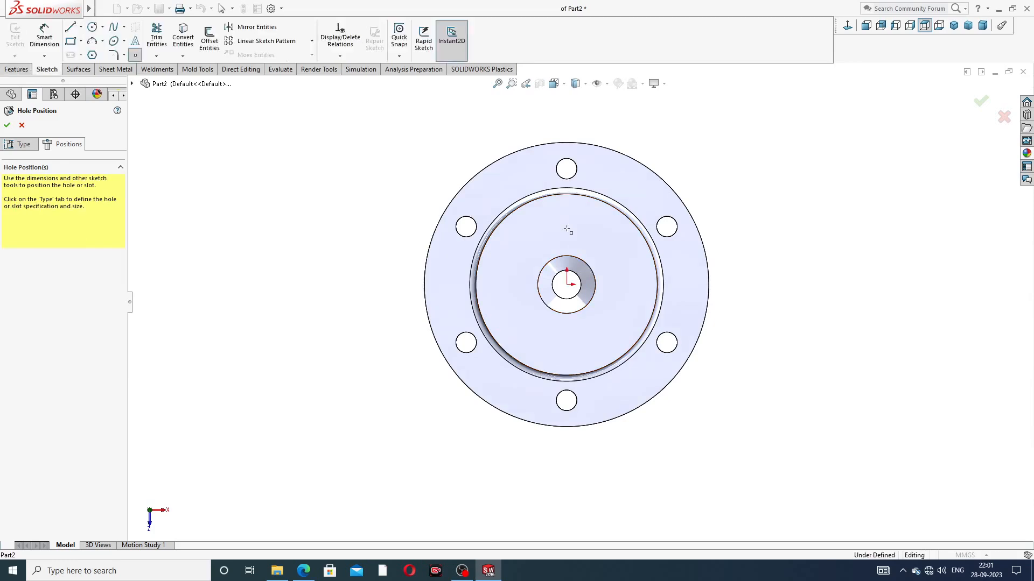
pyautogui.click(848, 26)
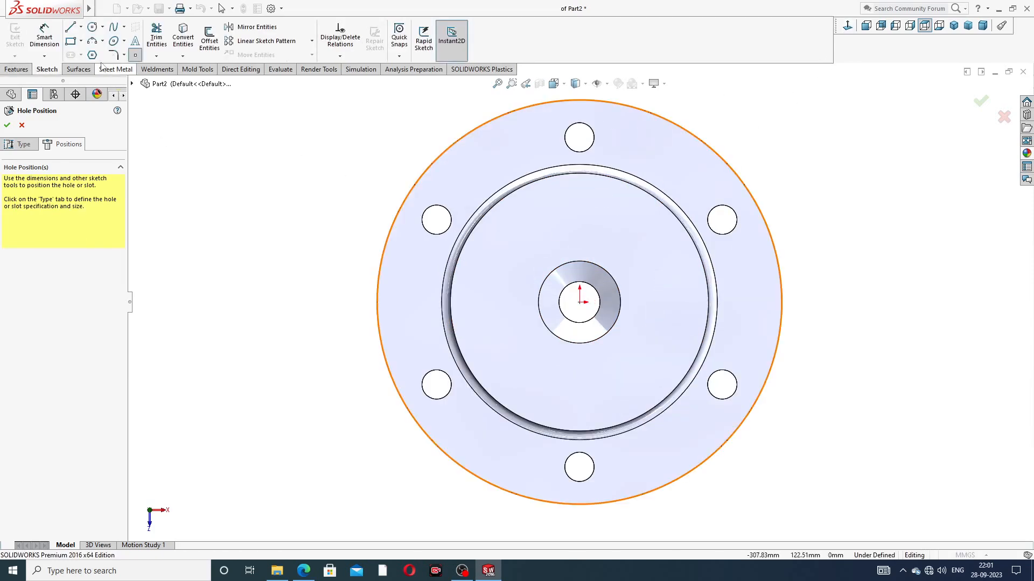
pyautogui.click(81, 27)
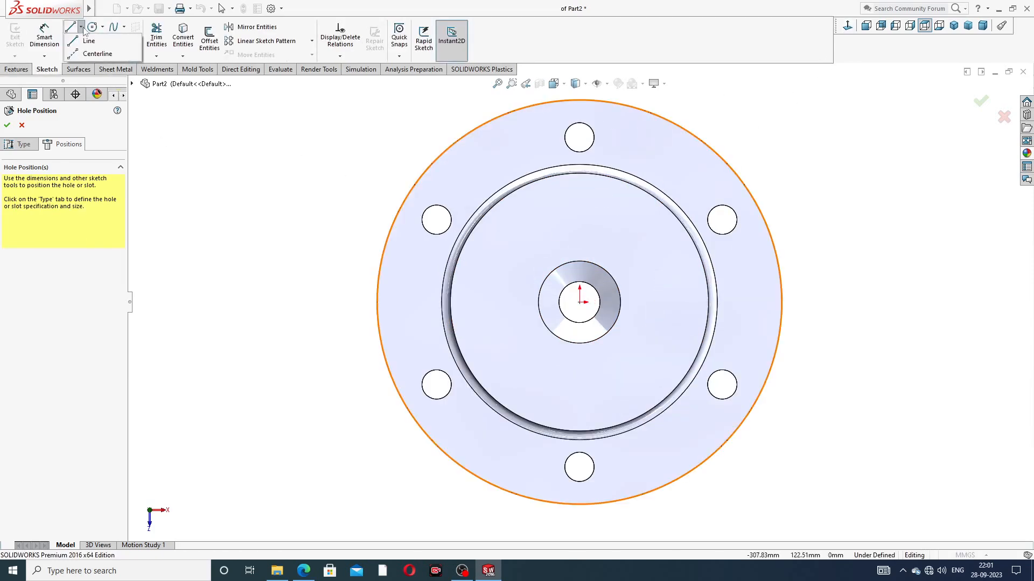
pyautogui.click(97, 54)
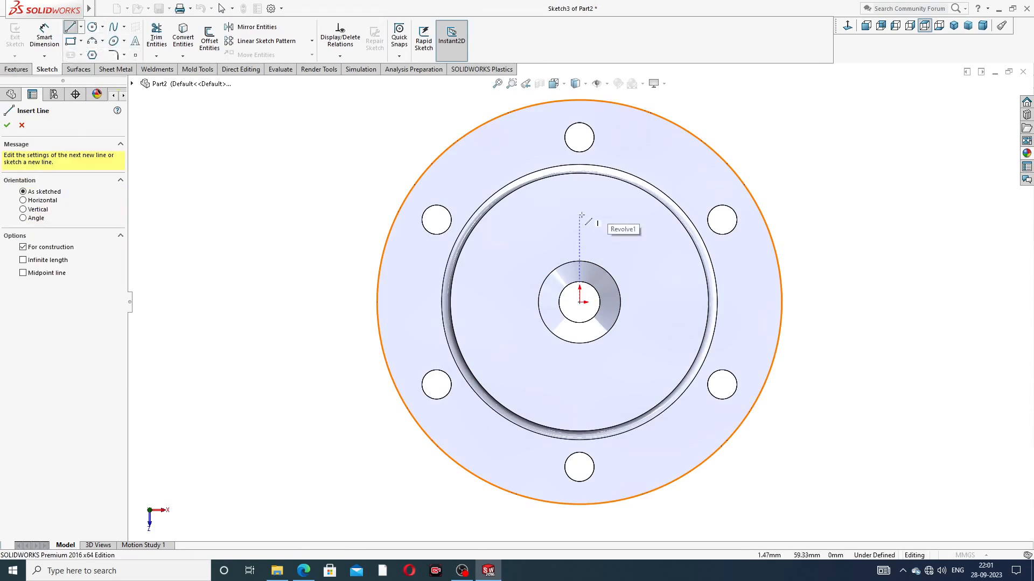
pyautogui.click(580, 214)
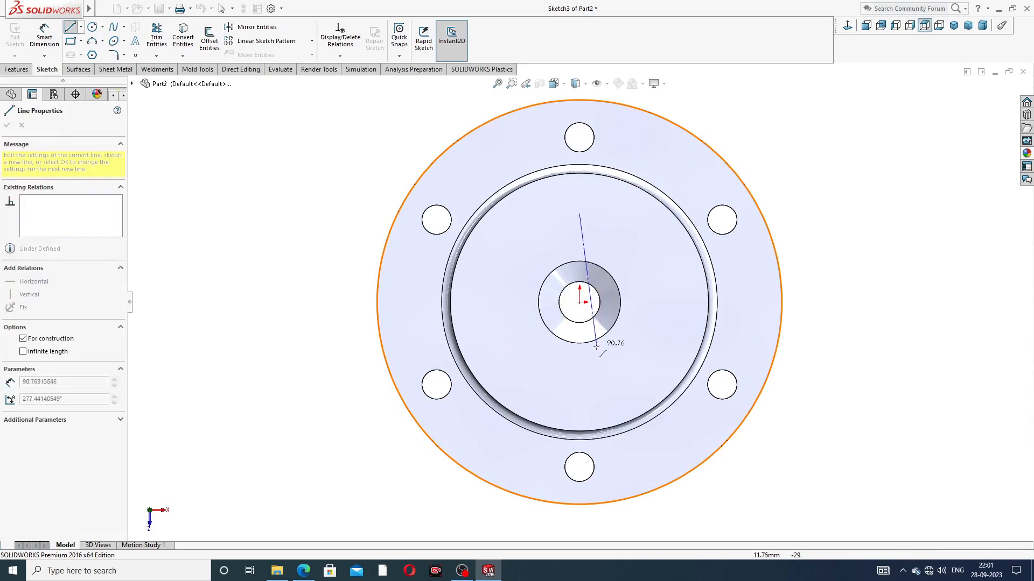
pyautogui.click(580, 378)
pyautogui.rightClick(639, 263)
pyautogui.click(657, 273)
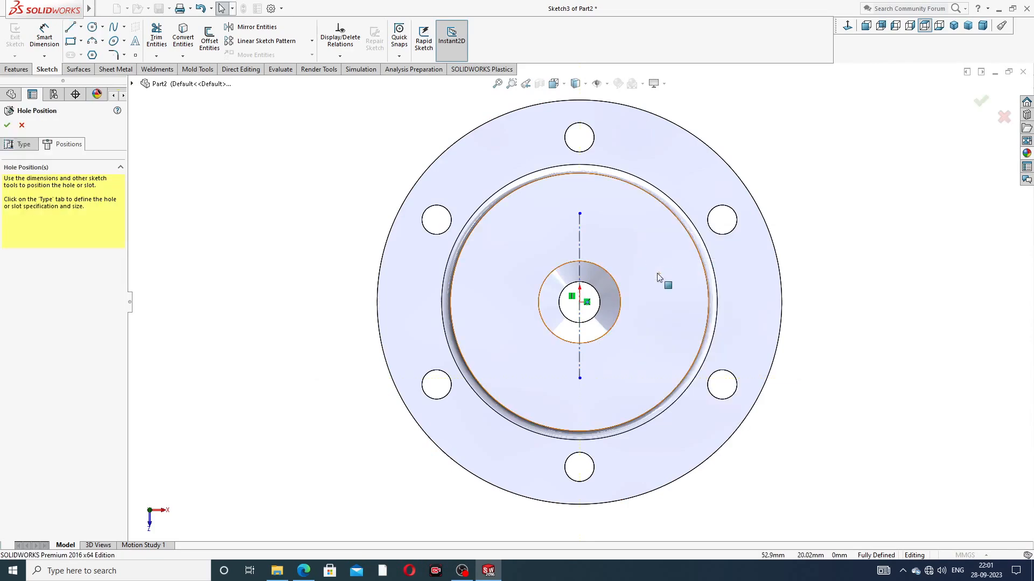
# Add a Midpoint relation between the vertical centerline and the origin.
pyautogui.click(580, 243)
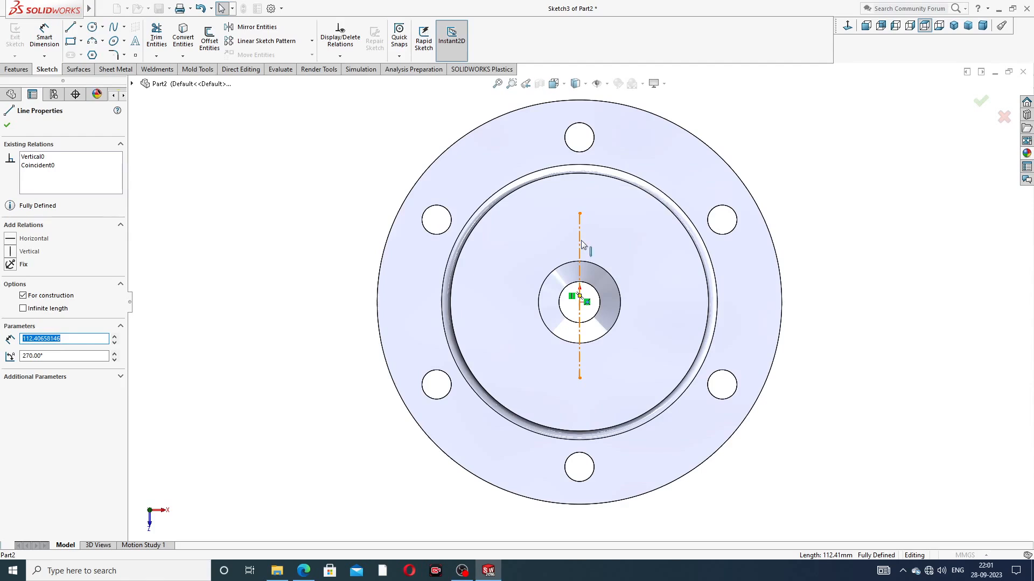
pyautogui.keyDown('ctrl'); pyautogui.click(579, 302); pyautogui.keyUp('ctrl')
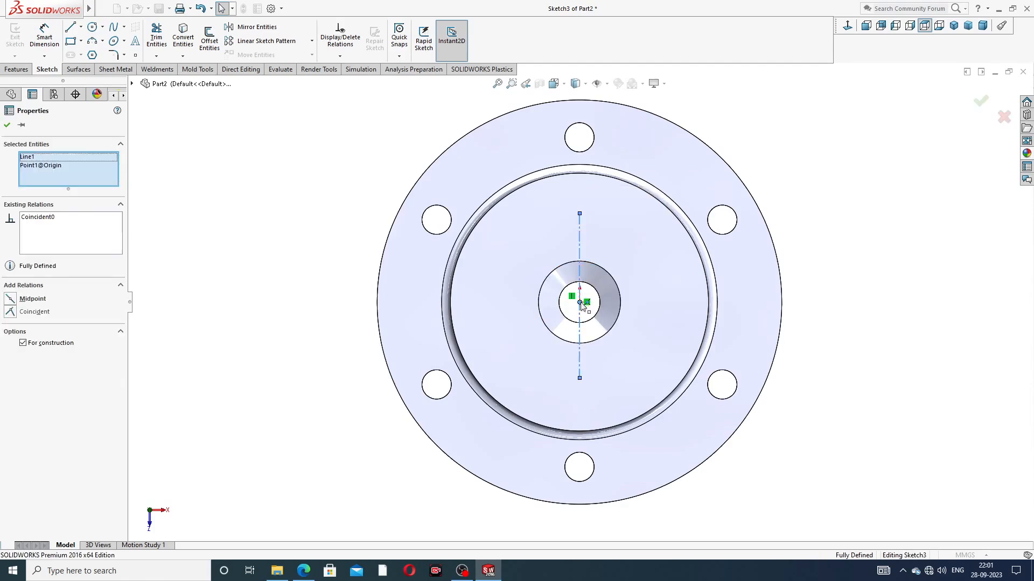
pyautogui.click(610, 268)
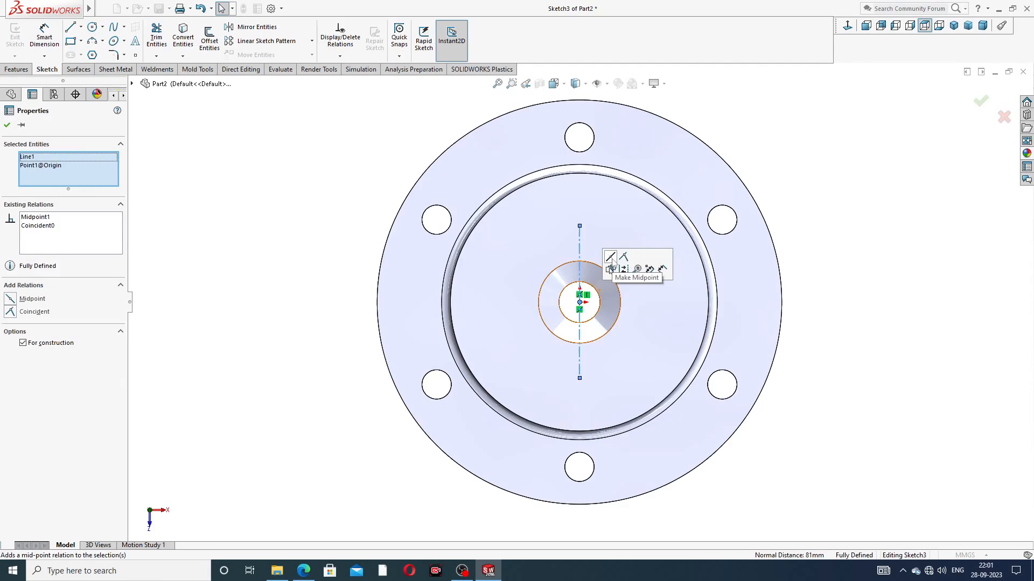
pyautogui.click(802, 158)
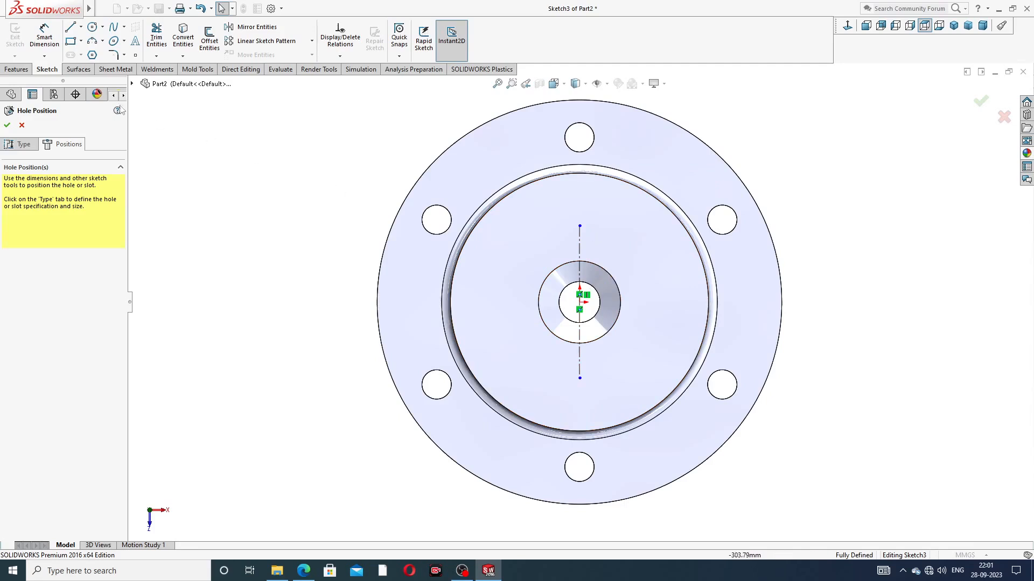
# Dimension the vertical centerline's length to 120 mm.
pyautogui.click(50, 42)
pyautogui.click(580, 245)
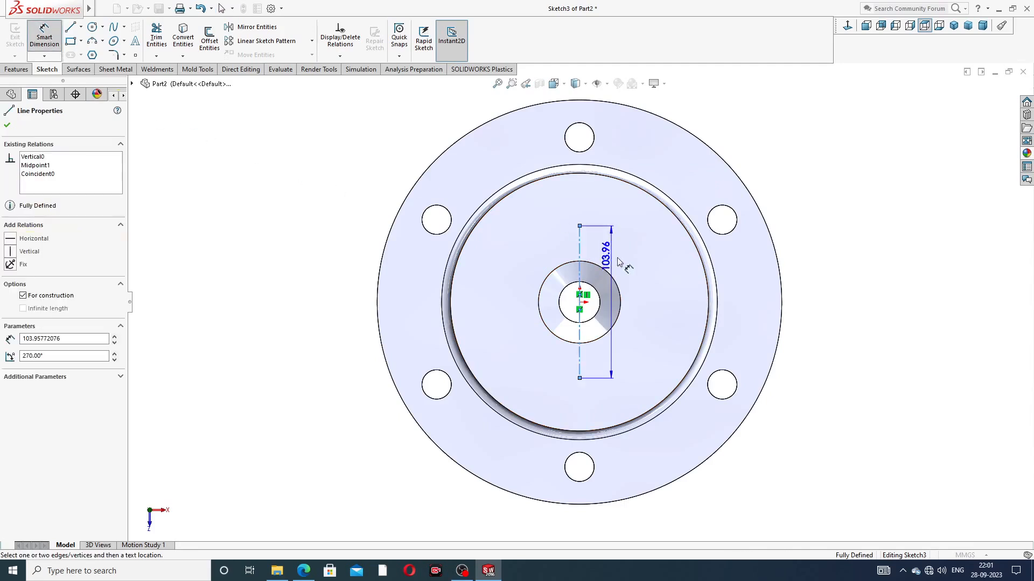
pyautogui.click(653, 306)
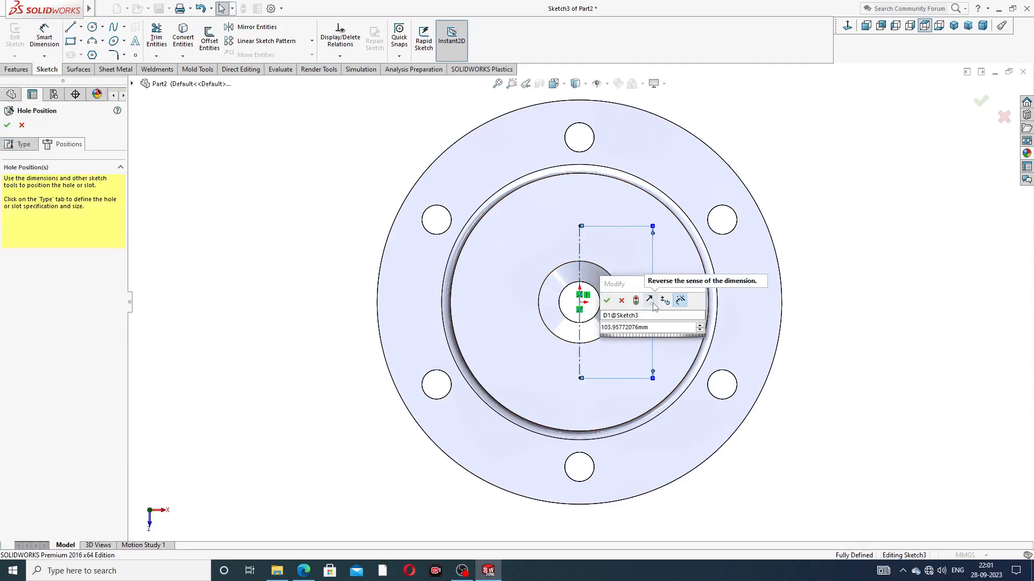
pyautogui.click(646, 329)
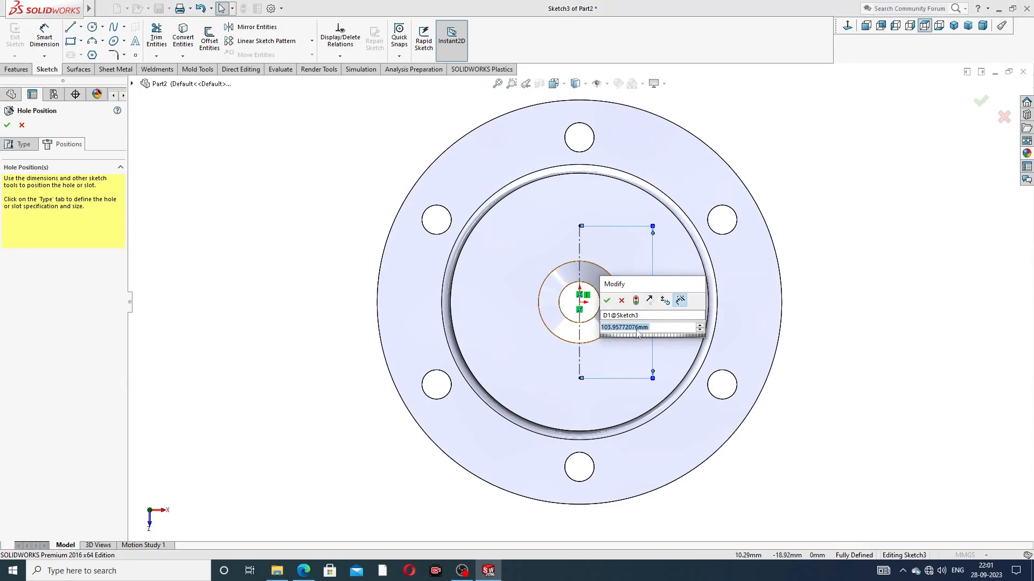
pyautogui.write('12')
pyautogui.write('0')
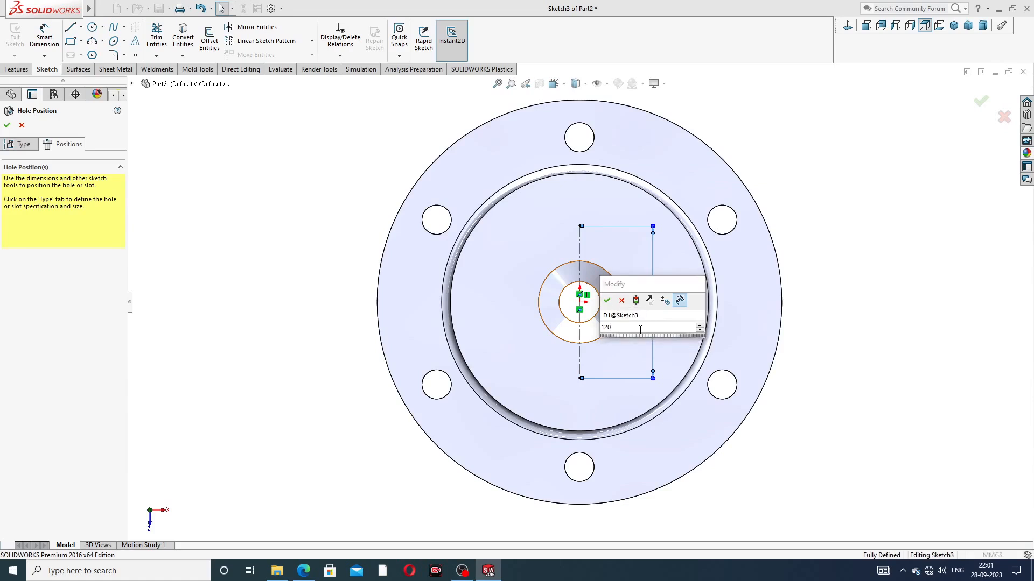
pyautogui.press('Return')
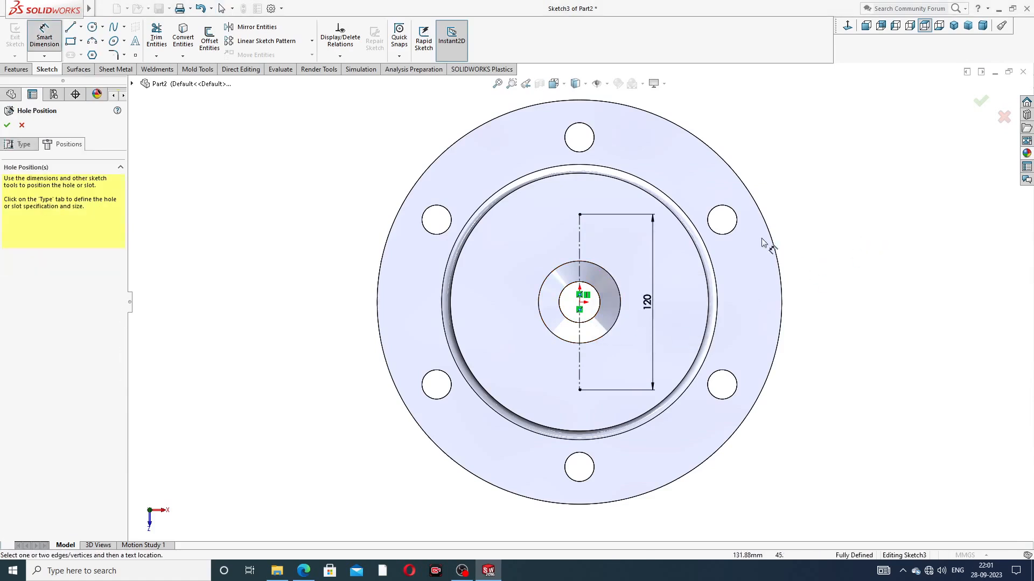
pyautogui.rightClick(237, 159)
pyautogui.click(263, 185)
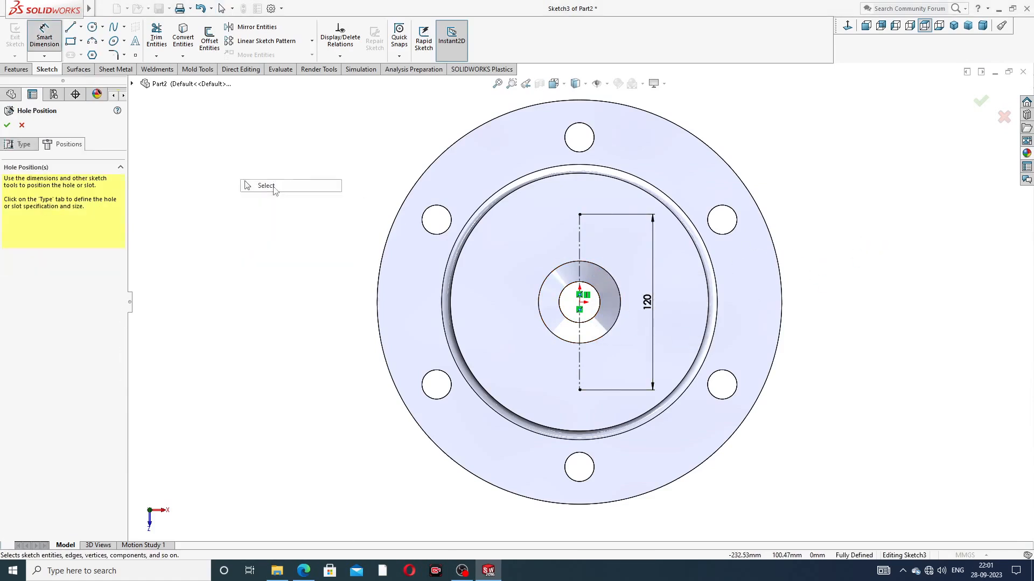
# Place hole points on both endpoints of the centerline and finish the two M24 tapped holes.
pyautogui.click(135, 55)
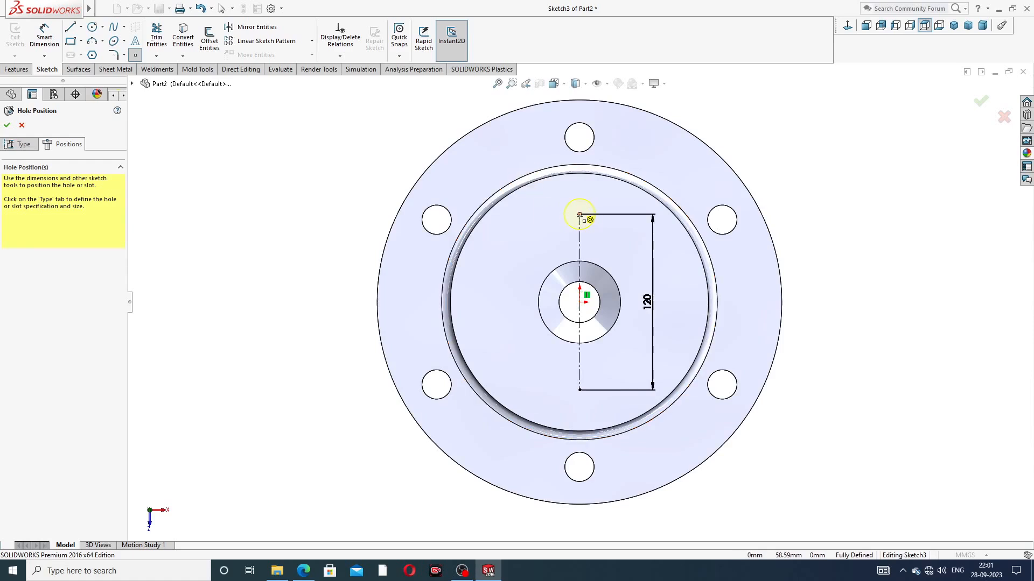
pyautogui.click(580, 215)
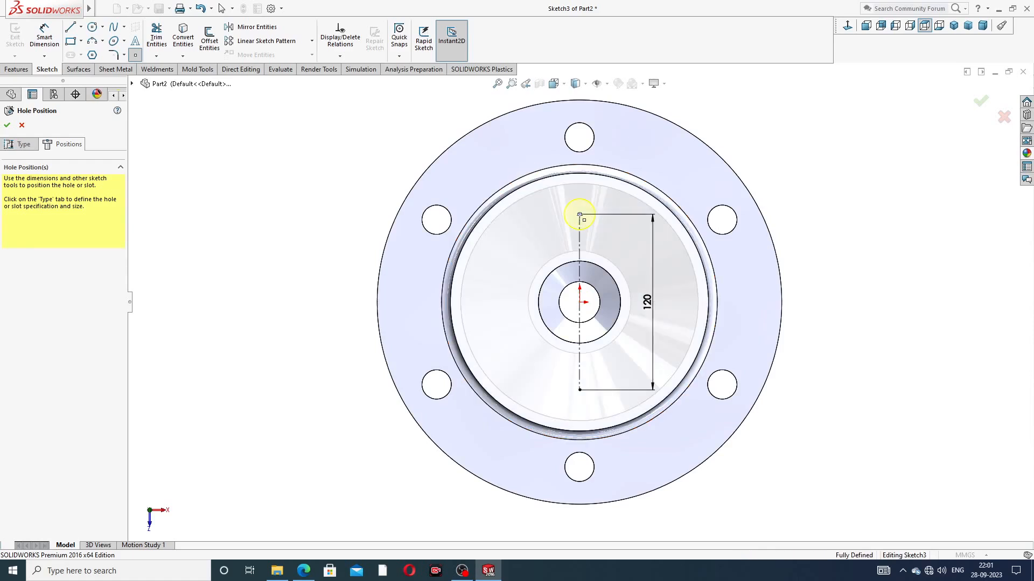
pyautogui.click(580, 390)
pyautogui.rightClick(800, 156)
pyautogui.click(822, 186)
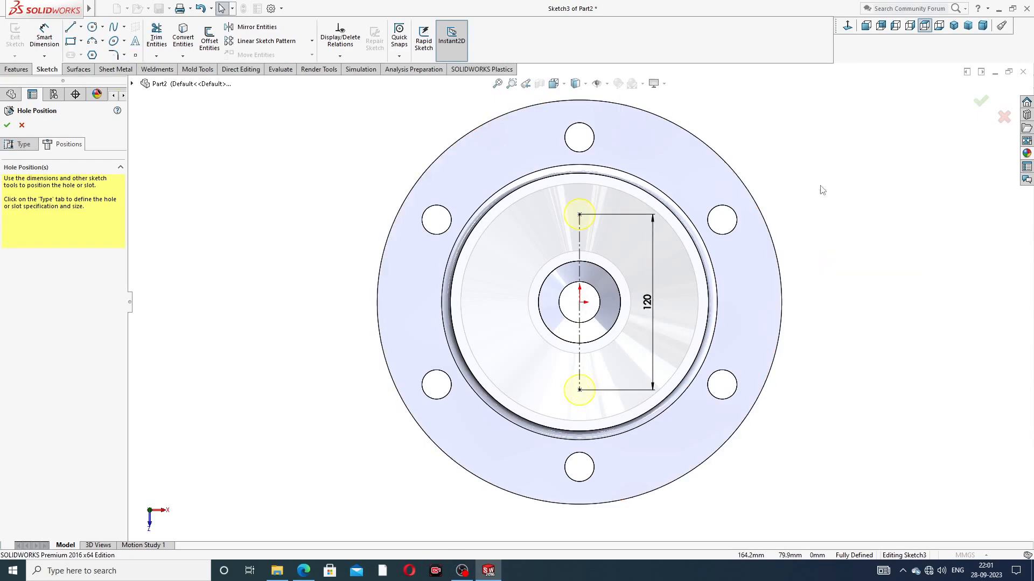
pyautogui.click(7, 125)
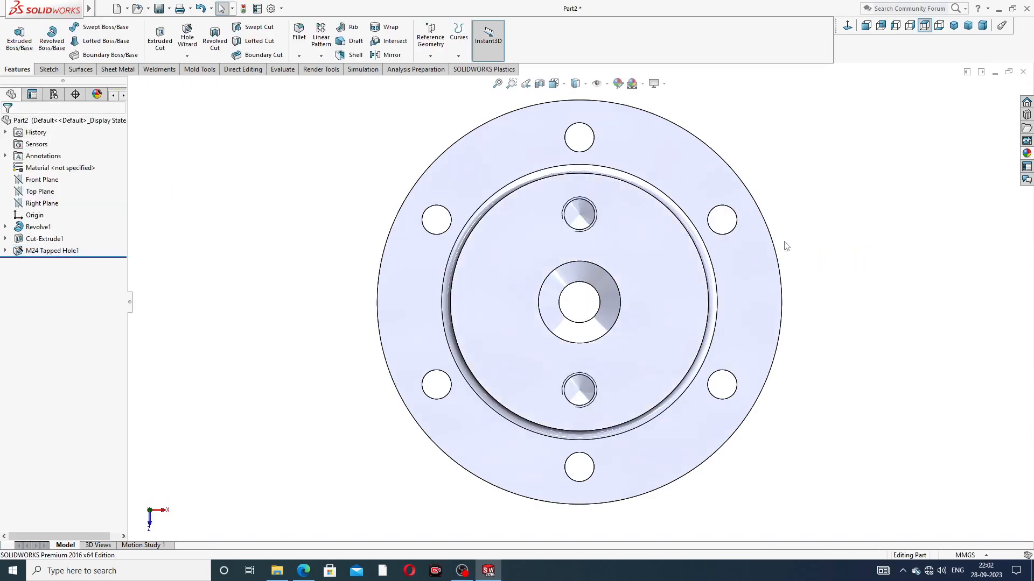
# Enable shaded cosmetic threads in the document's Detailing properties.
pyautogui.moveTo(731, 299); pyautogui.dragTo(622, 209, button='middle')
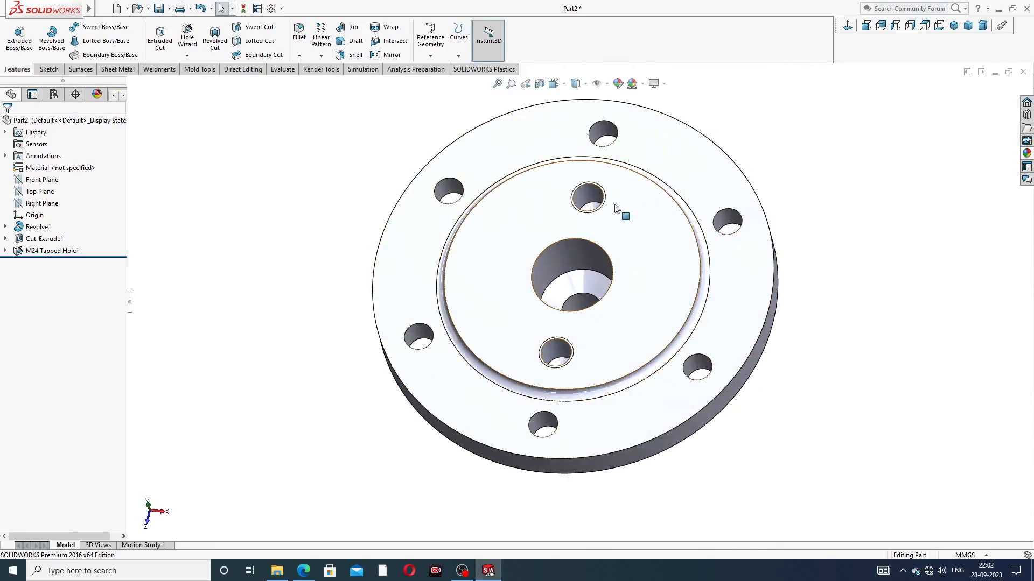
pyautogui.scroll(-5, 614, 218)
pyautogui.scroll(-2, 552, 200)
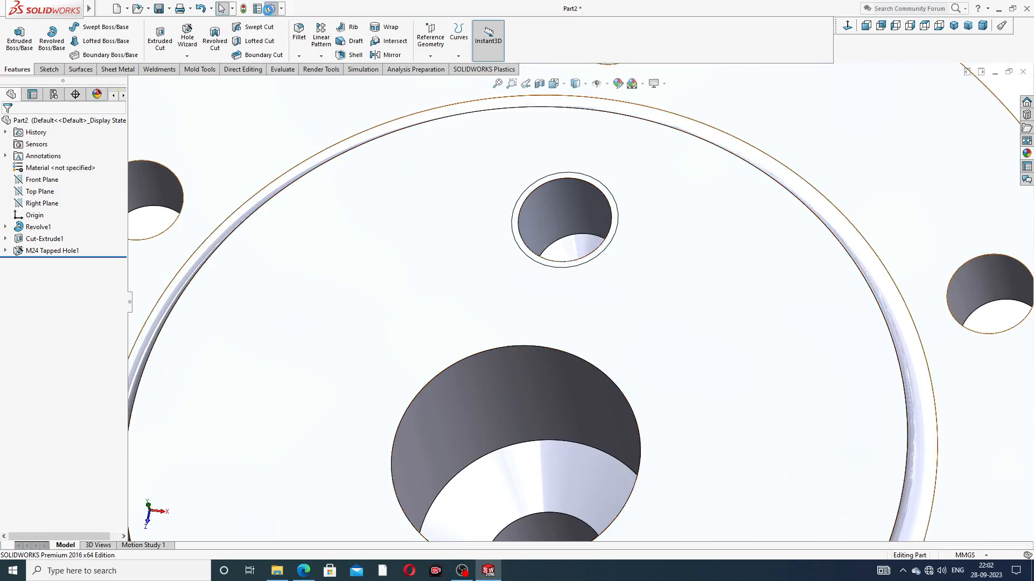
pyautogui.click(270, 8)
pyautogui.click(354, 104)
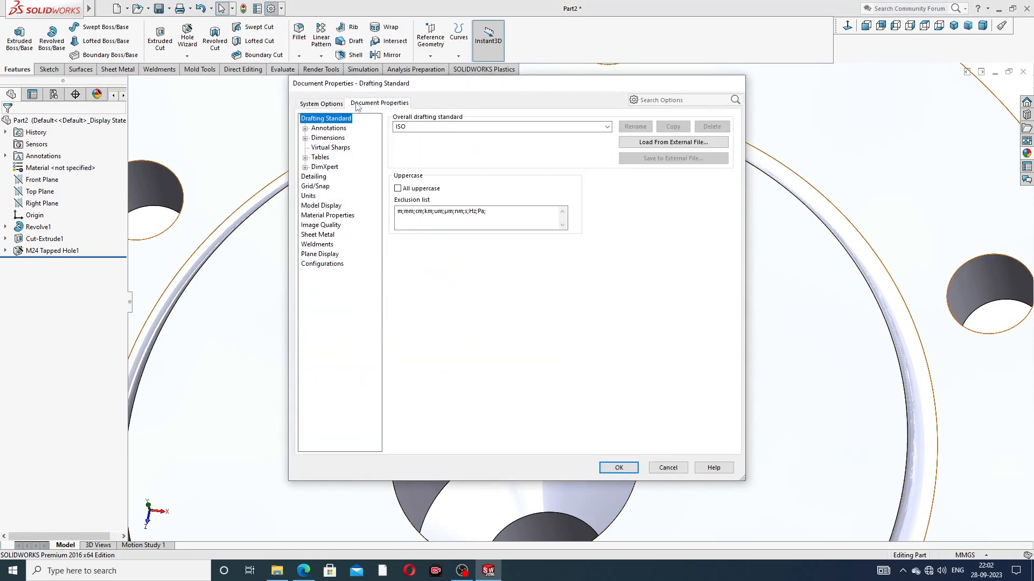
pyautogui.click(315, 177)
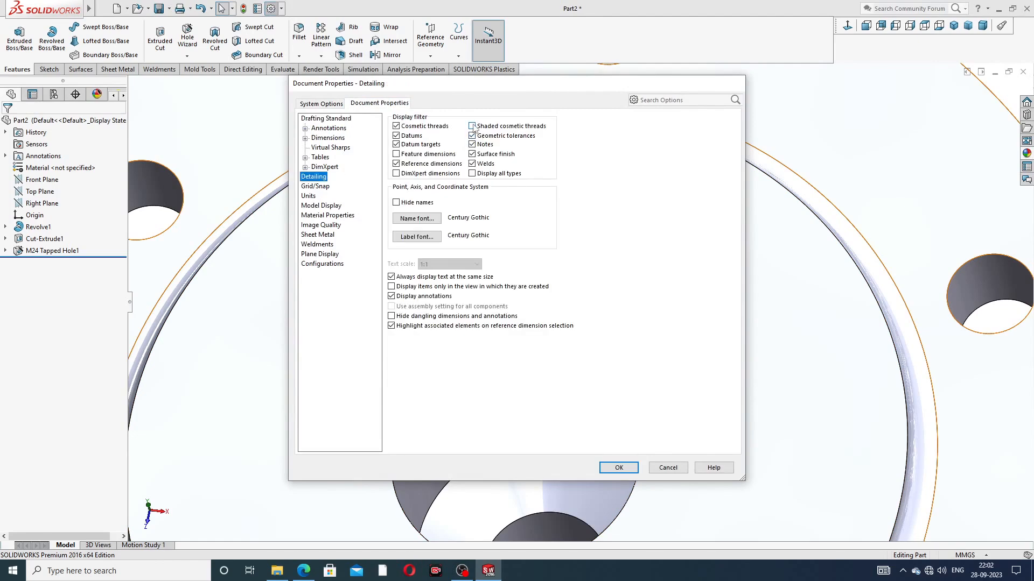
pyautogui.click(472, 127)
pyautogui.click(616, 467)
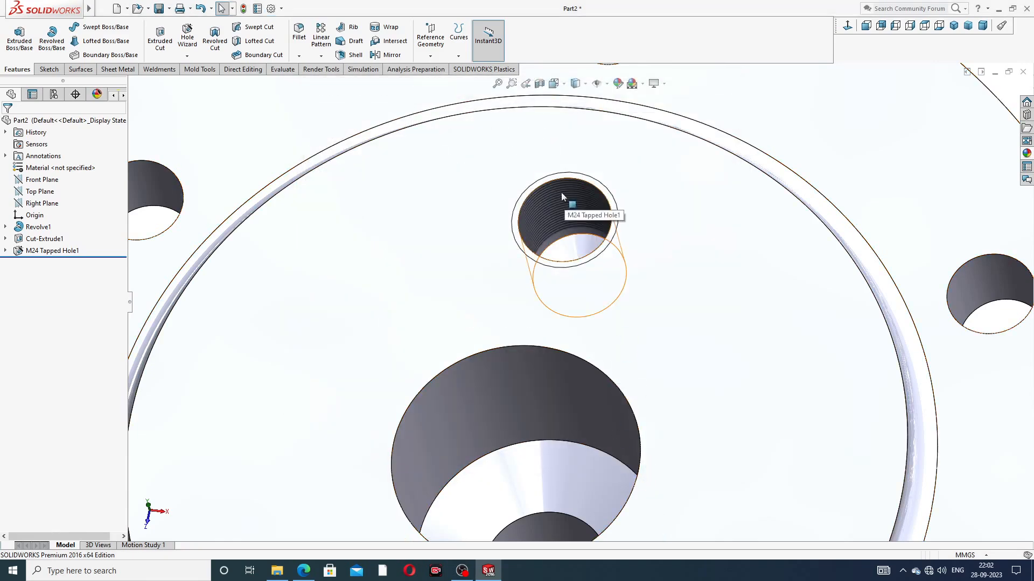
# Examine the two threaded holes and the central bore on the inner face from several angles and face-on.
pyautogui.scroll(10, 614, 253)
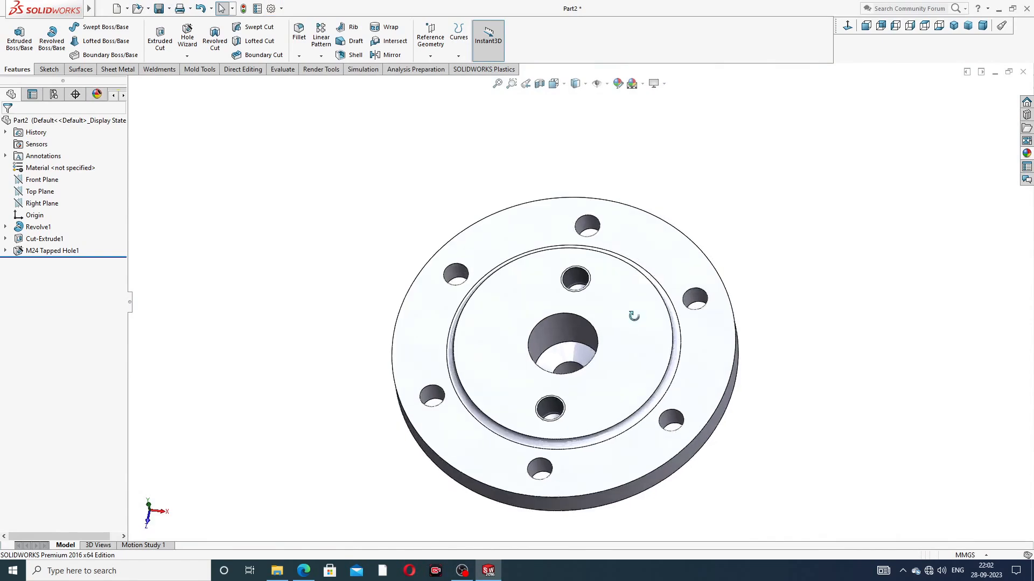
pyautogui.scroll(-10, 581, 288)
pyautogui.moveTo(587, 313); pyautogui.dragTo(601, 386, button='middle')
pyautogui.scroll(3, 619, 389)
pyautogui.scroll(5, 622, 395)
pyautogui.scroll(-2, 597, 405)
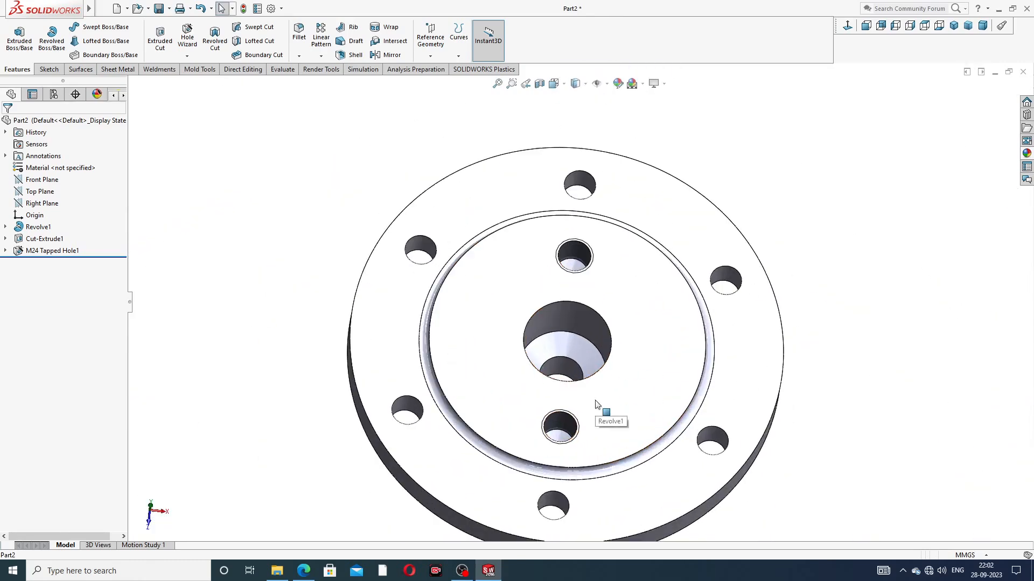
pyautogui.click(847, 25)
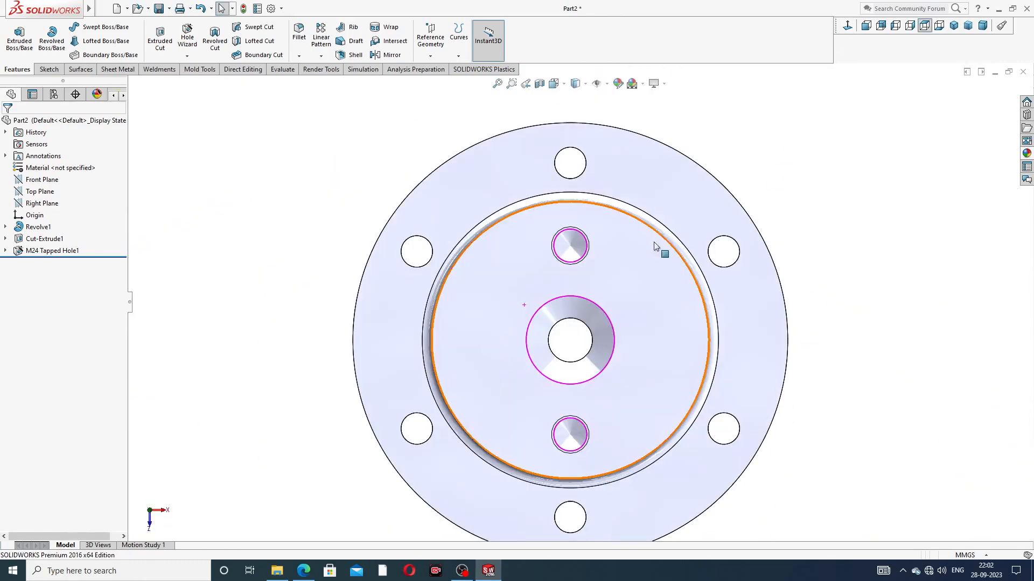
pyautogui.moveTo(642, 274); pyautogui.dragTo(624, 233, button='middle')
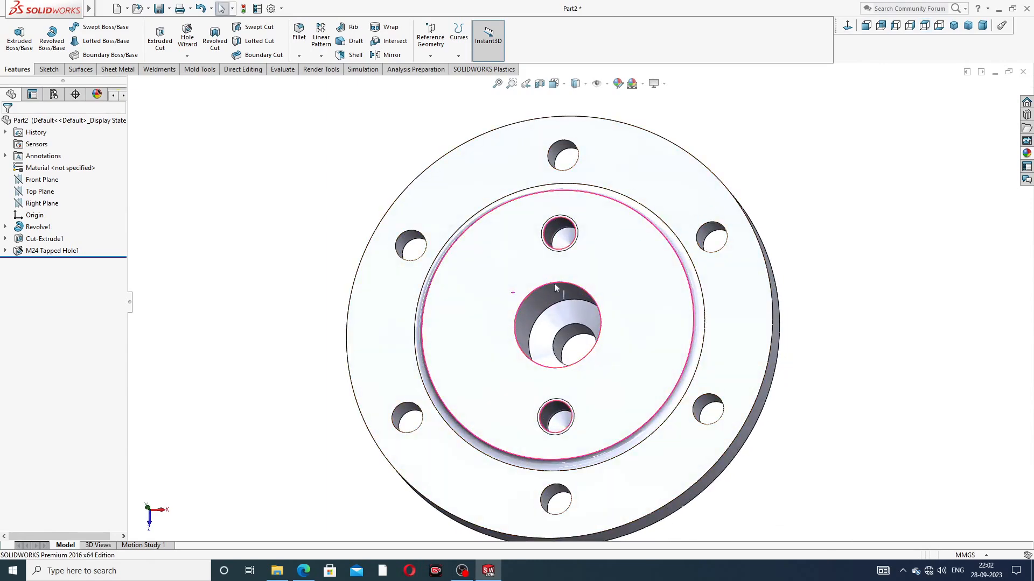
# Start a Hole Wizard ISO bottoming tapped hole, check the valve cover drawing in Edge, and set the size to M12.
pyautogui.click(187, 56)
pyautogui.click(198, 69)
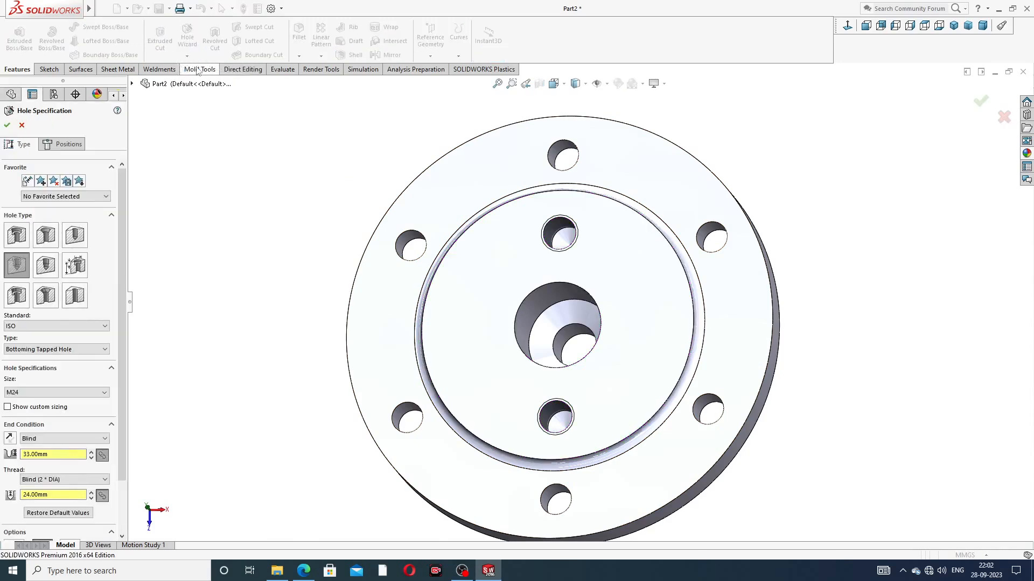
pyautogui.click(303, 572)
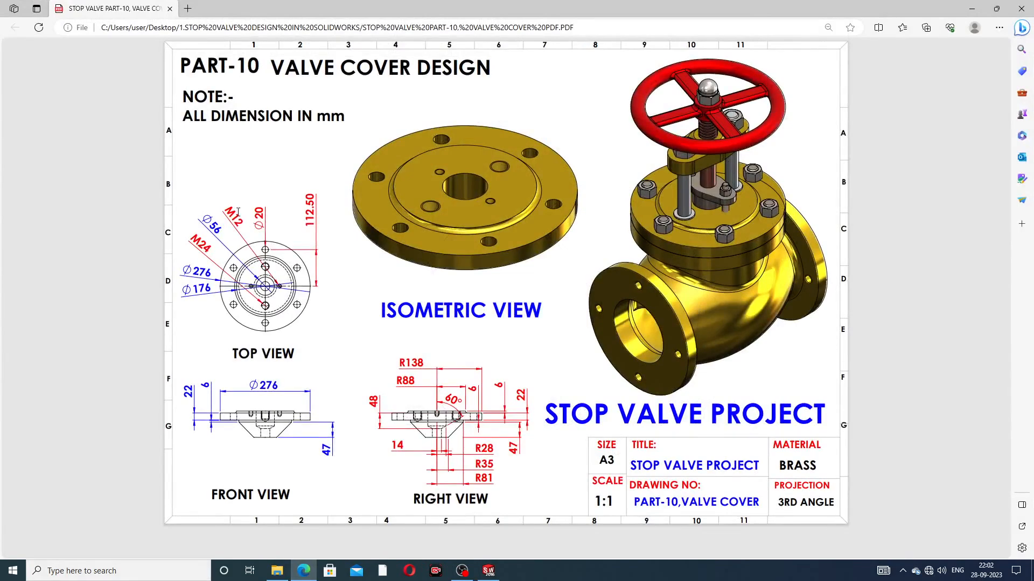
pyautogui.click(303, 570)
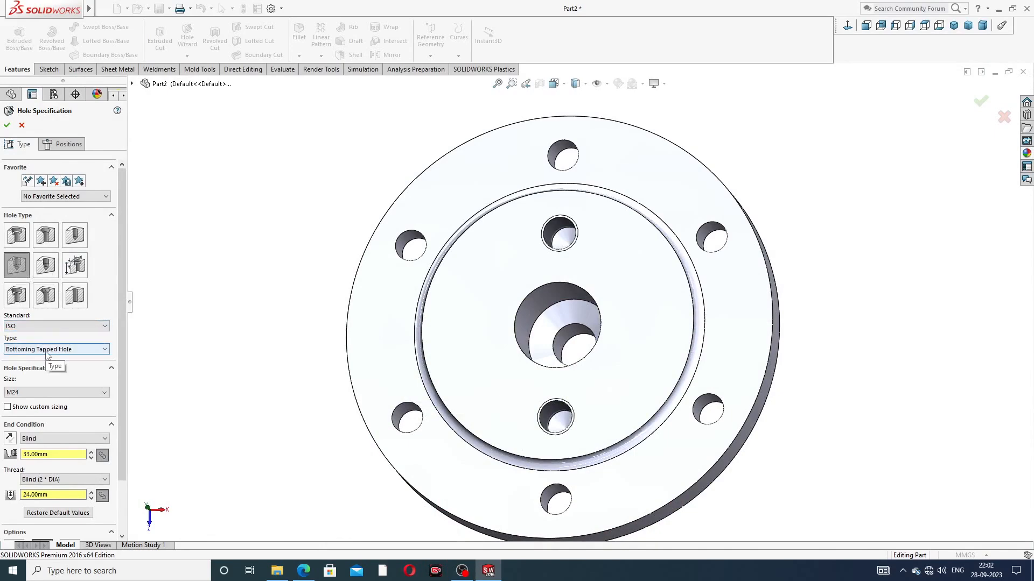
pyautogui.click(30, 393)
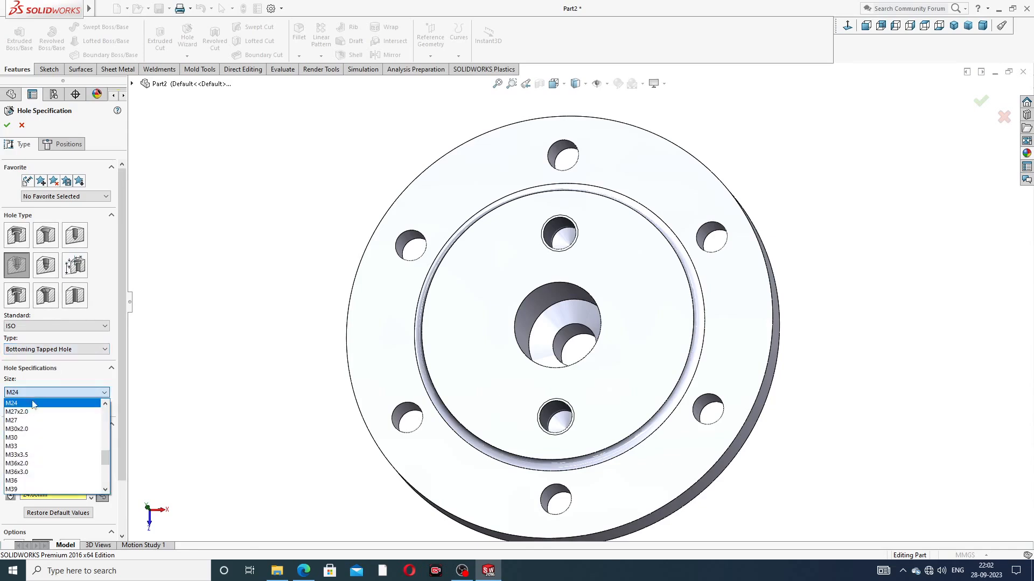
pyautogui.scroll(5, 36, 429)
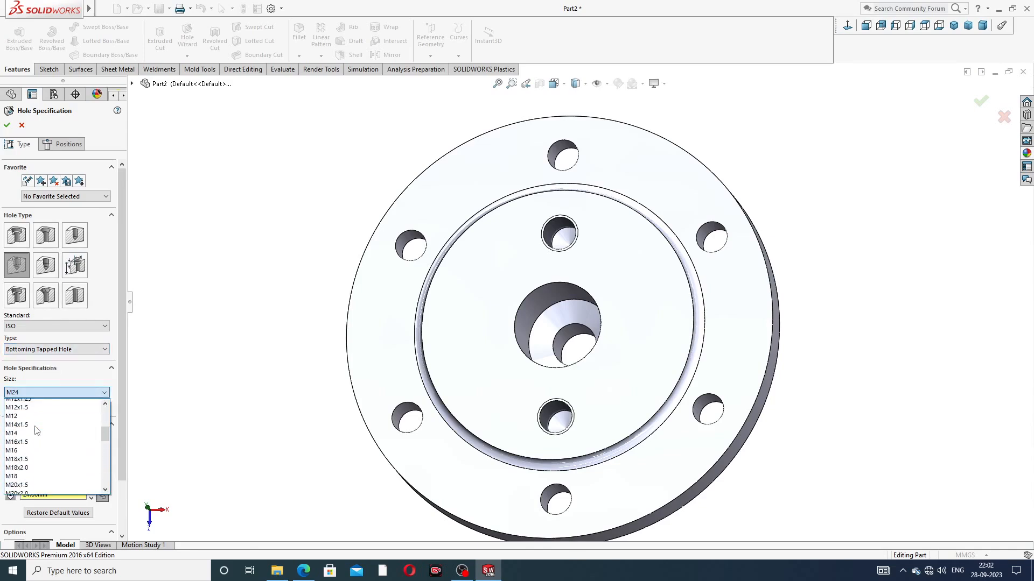
pyautogui.click(26, 429)
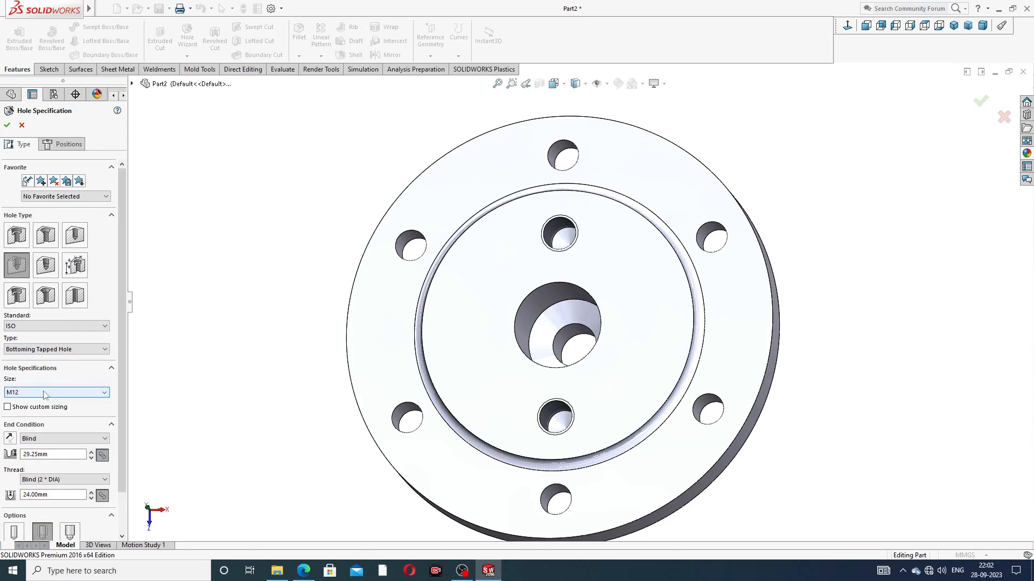
# Set the M12 hole's blind depth to 15 mm and its tap thread depth to 12 mm.
pyautogui.click(54, 455)
pyautogui.doubleClick(61, 452)
pyautogui.write('1')
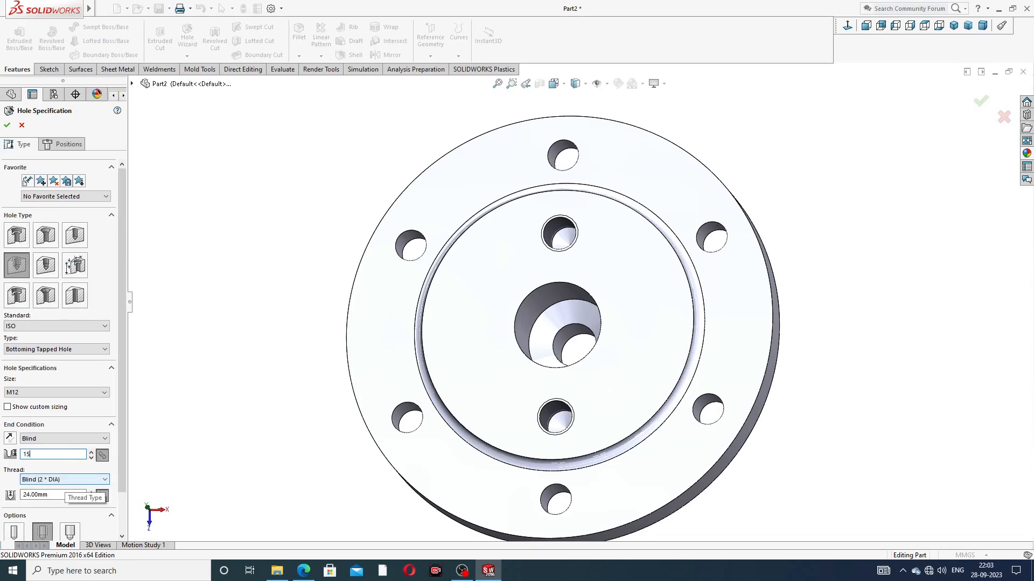
pyautogui.write('5')
pyautogui.doubleClick(59, 494)
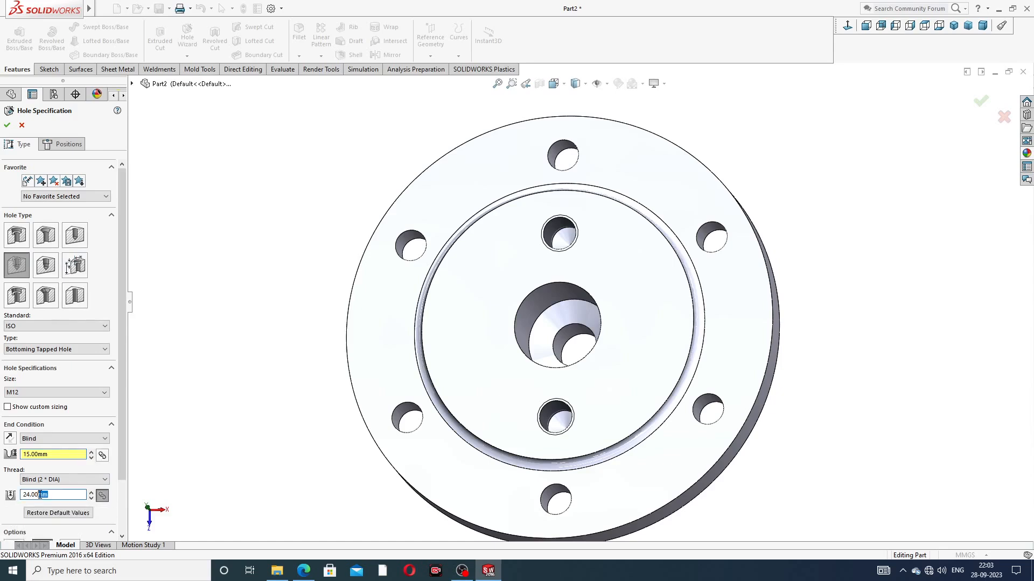
pyautogui.write('12')
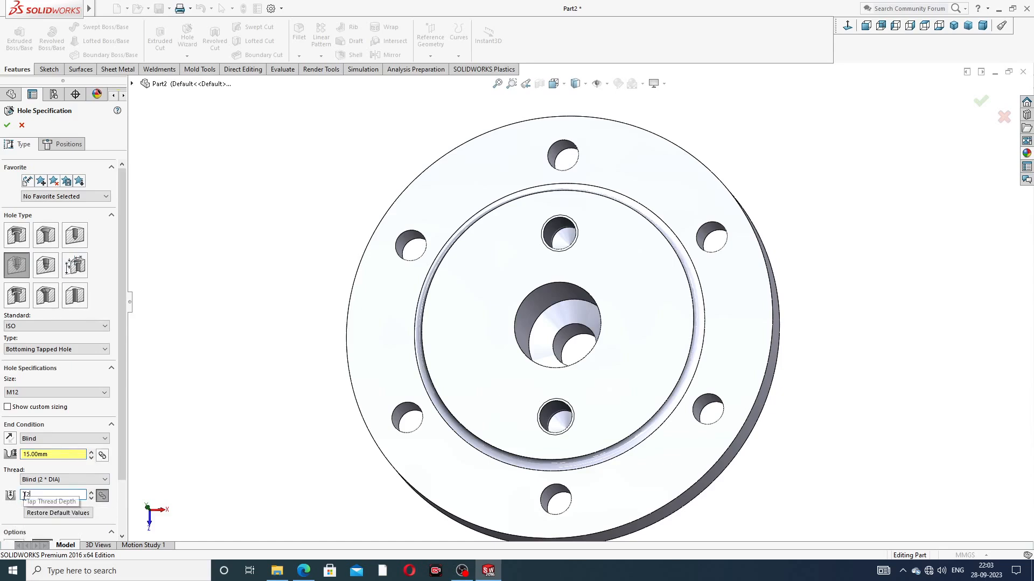
pyautogui.press('Return')
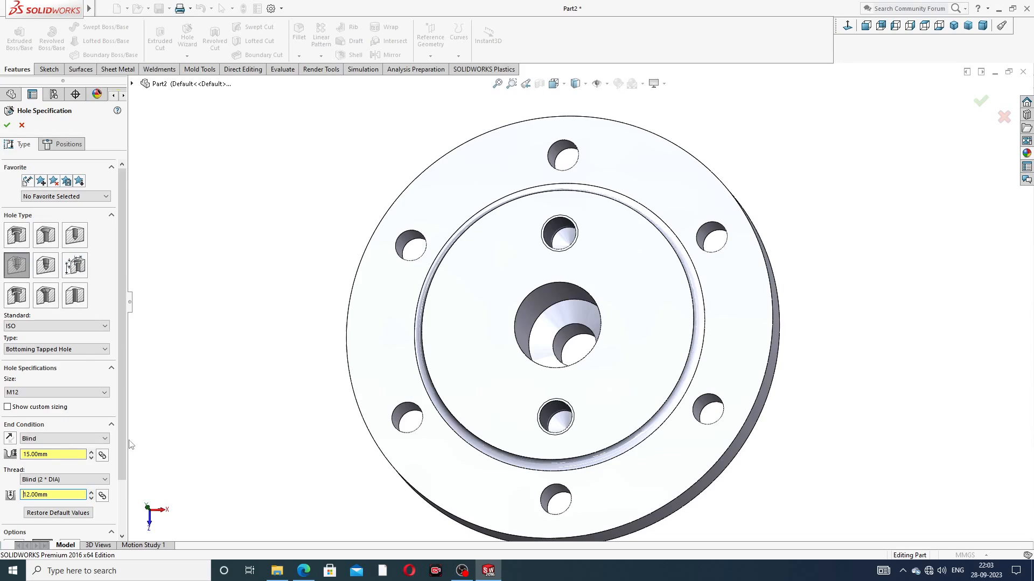
pyautogui.moveTo(121, 431); pyautogui.dragTo(121, 490)
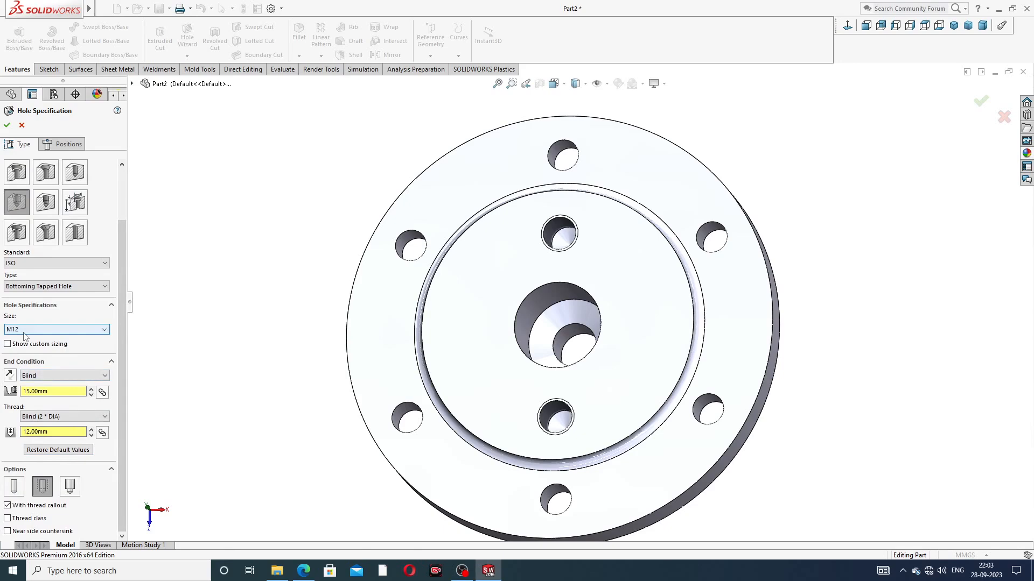
pyautogui.moveTo(124, 324); pyautogui.dragTo(128, 278)
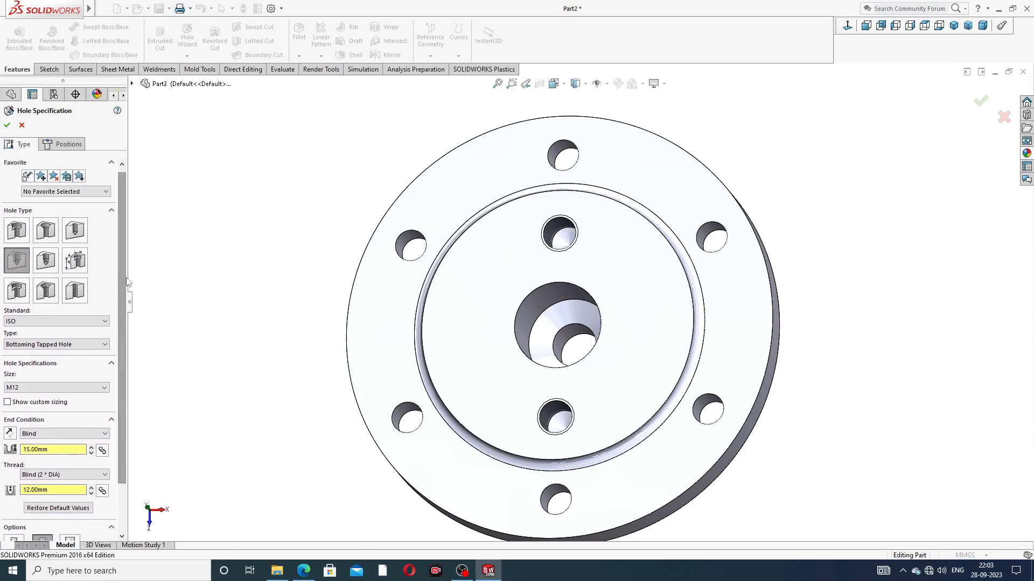
# Position the holes on the raised central face and sketch a horizontal centerline about 117.55 mm long across the origin.
pyautogui.click(69, 145)
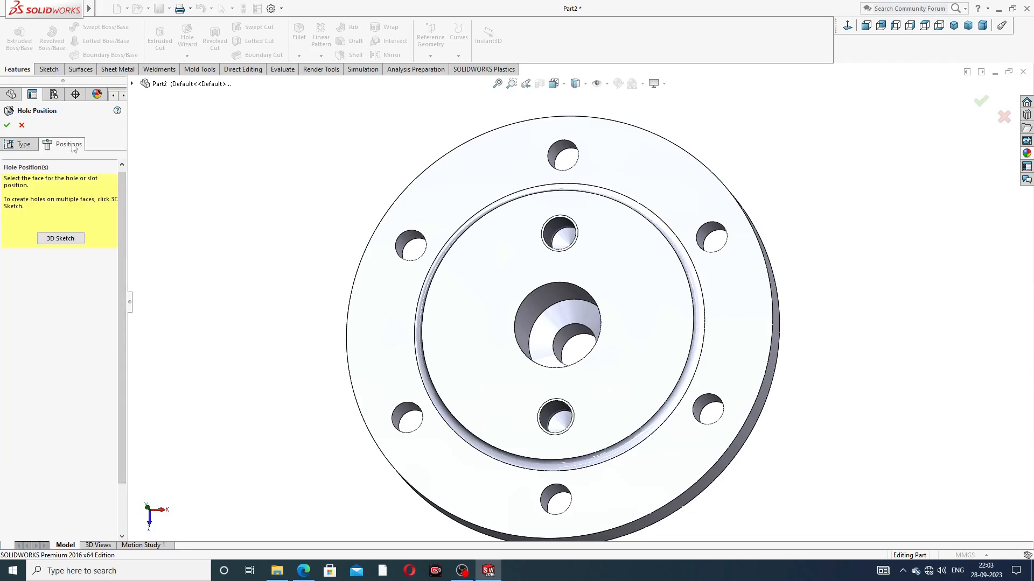
pyautogui.click(477, 305)
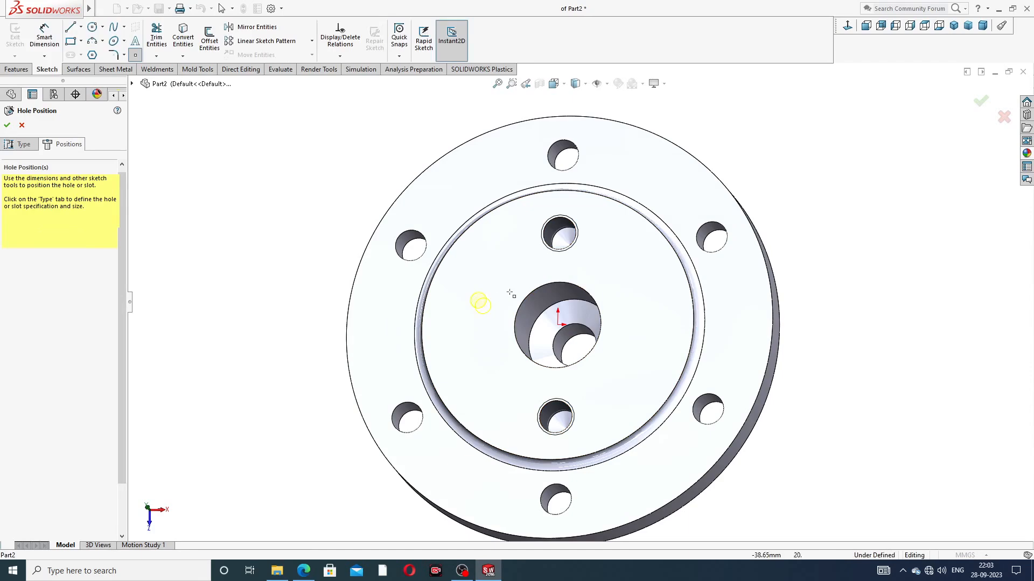
pyautogui.click(847, 27)
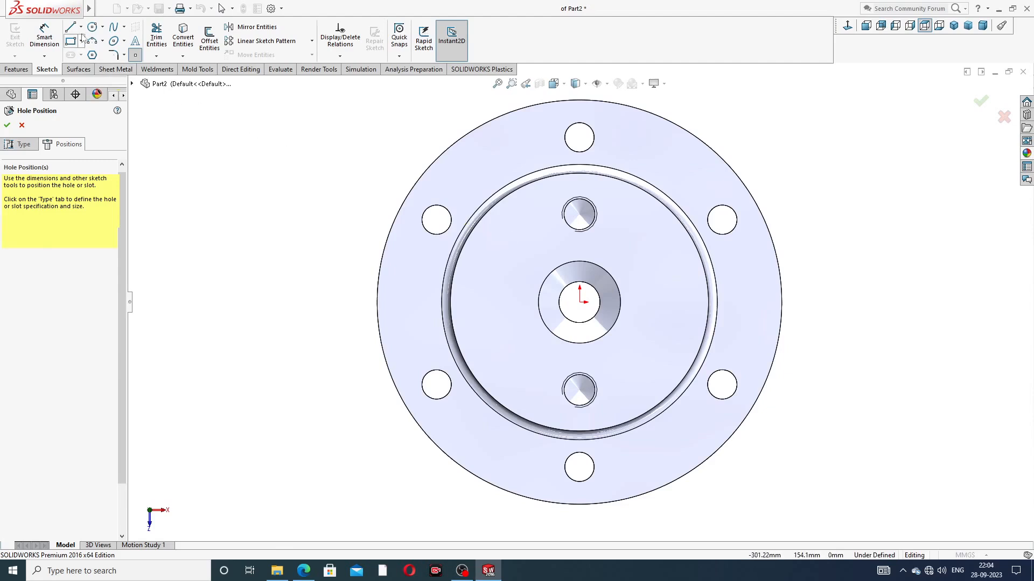
pyautogui.click(80, 27)
pyautogui.click(89, 49)
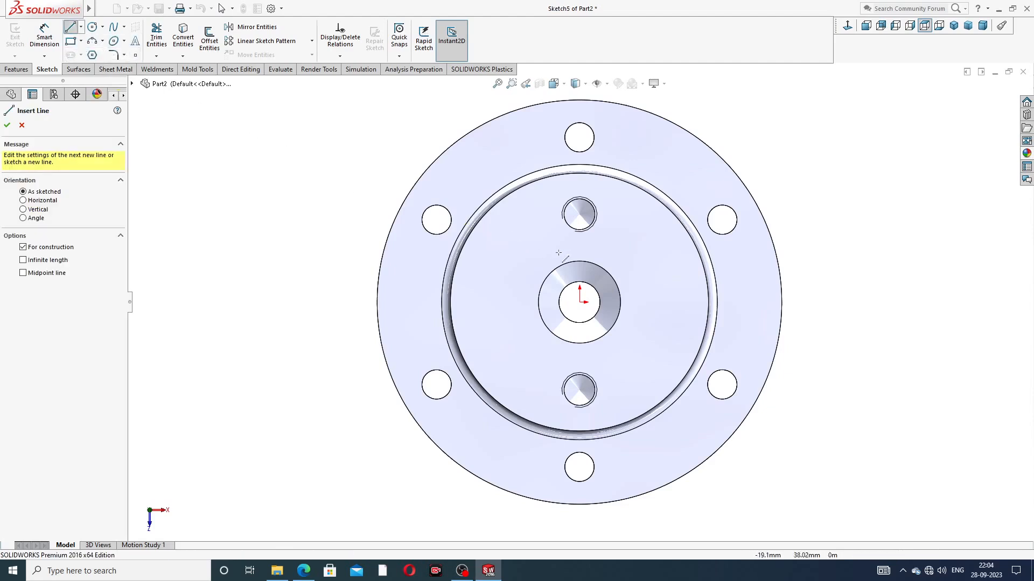
pyautogui.click(502, 303)
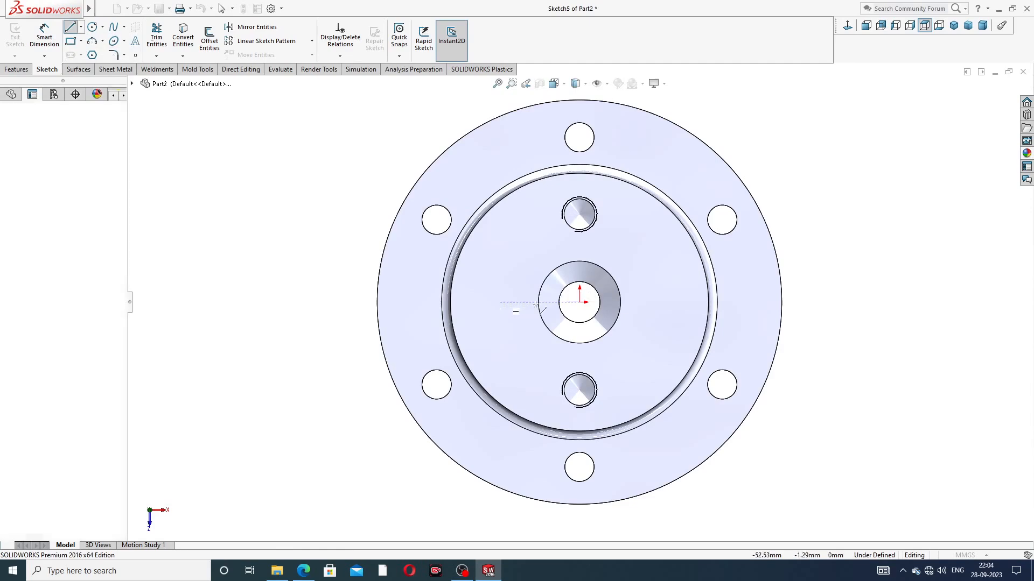
pyautogui.click(671, 303)
pyautogui.rightClick(813, 183)
pyautogui.click(842, 203)
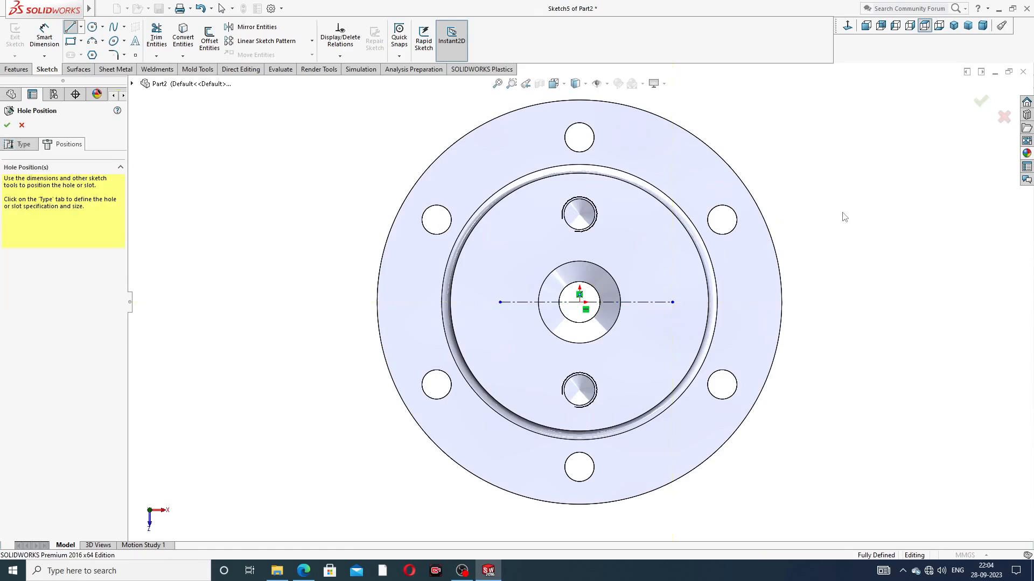
# Add a midpoint relation between the horizontal centerline and the origin.
pyautogui.click(637, 303)
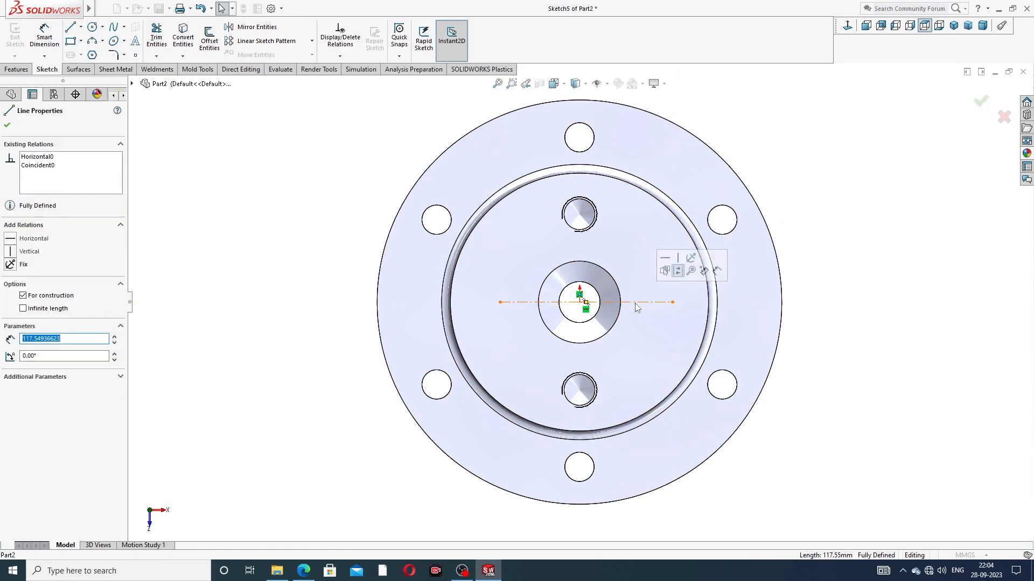
pyautogui.keyDown('ctrl'); pyautogui.click(580, 303); pyautogui.keyUp('ctrl')
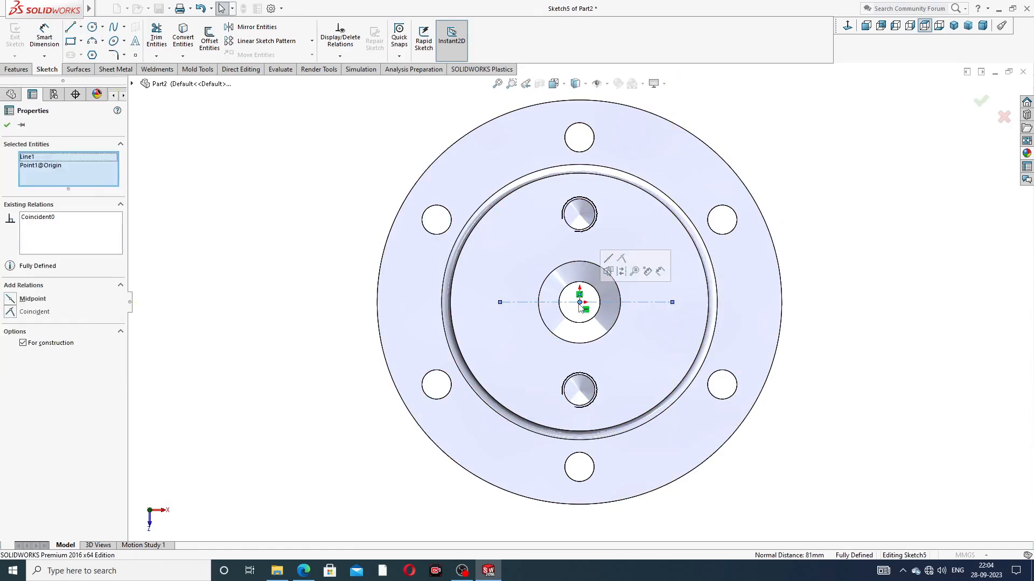
pyautogui.click(621, 259)
pyautogui.press('Escape')
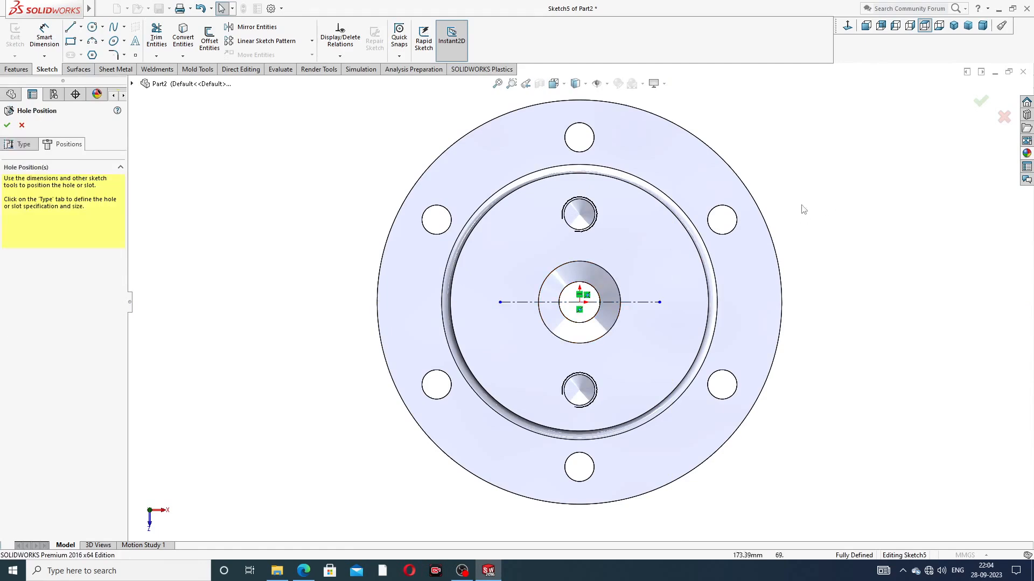
# Dimension the horizontal centerline's length to 88 mm.
pyautogui.click(56, 43)
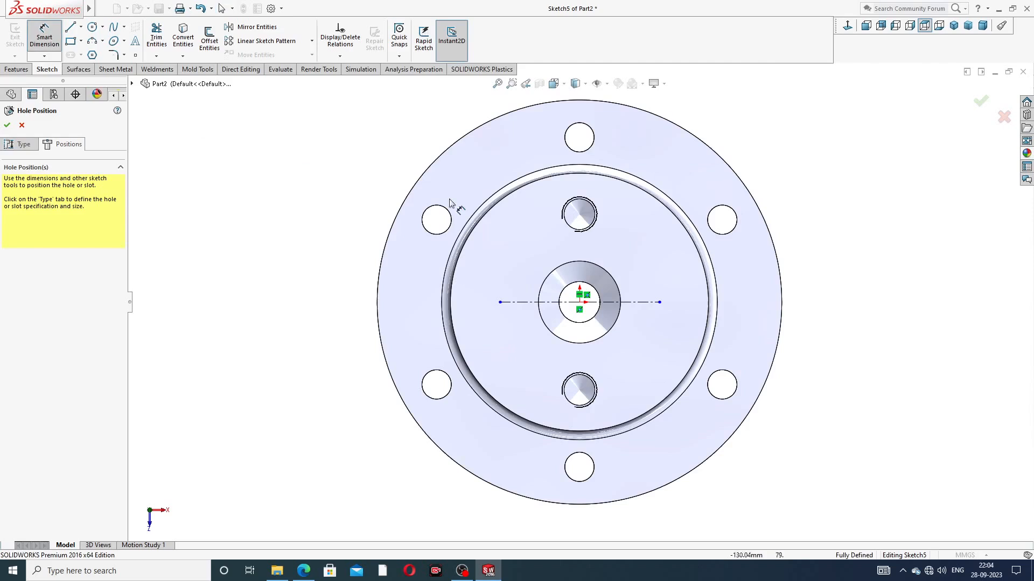
pyautogui.click(539, 302)
pyautogui.click(569, 260)
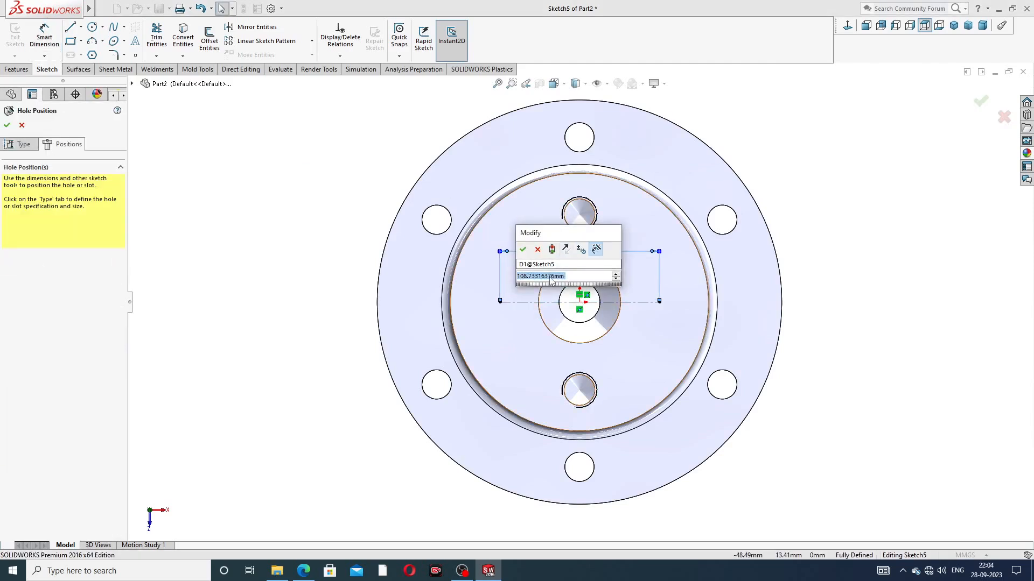
pyautogui.write('88')
pyautogui.press('Return')
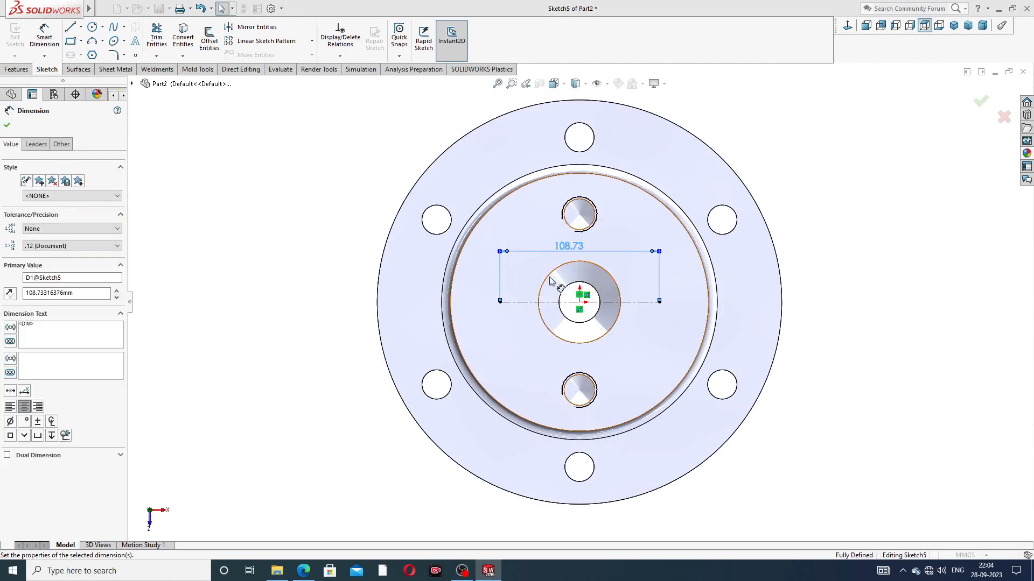
pyautogui.rightClick(301, 155)
pyautogui.click(311, 185)
# Place hole points on both endpoints of the horizontal centerline and finish the two M12 tapped holes.
pyautogui.click(135, 55)
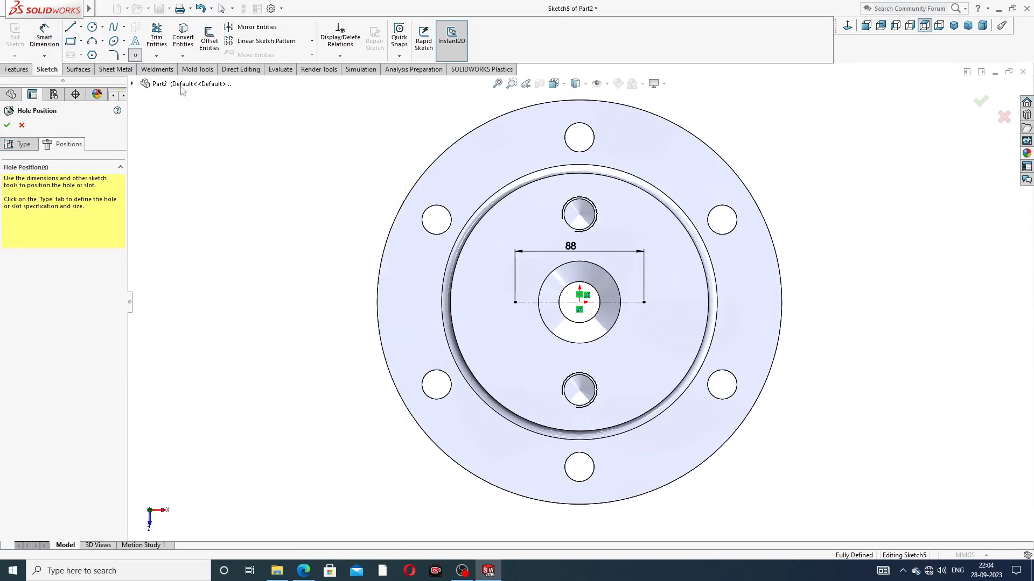
pyautogui.click(515, 302)
pyautogui.click(643, 302)
pyautogui.rightClick(791, 191)
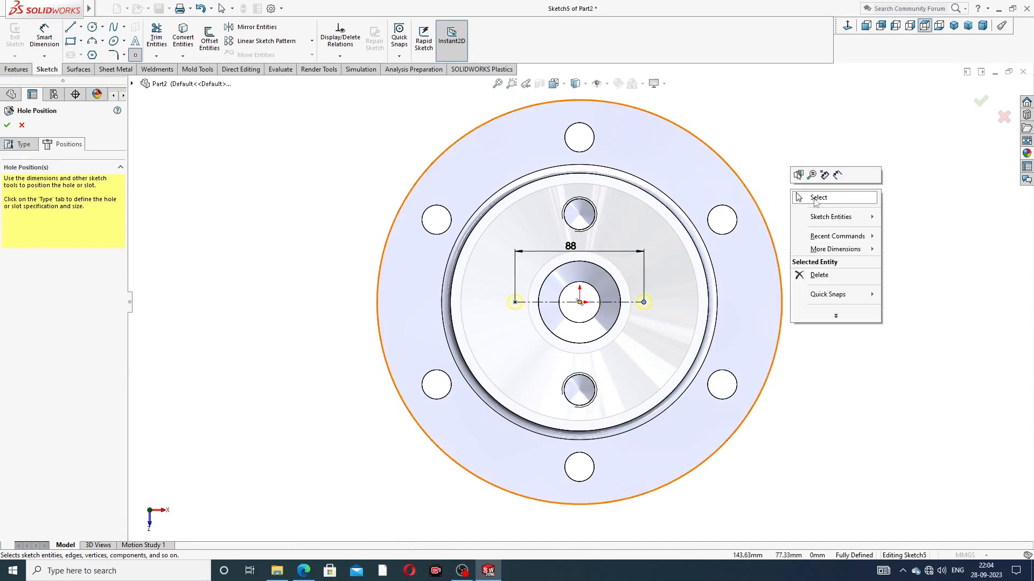
pyautogui.click(818, 199)
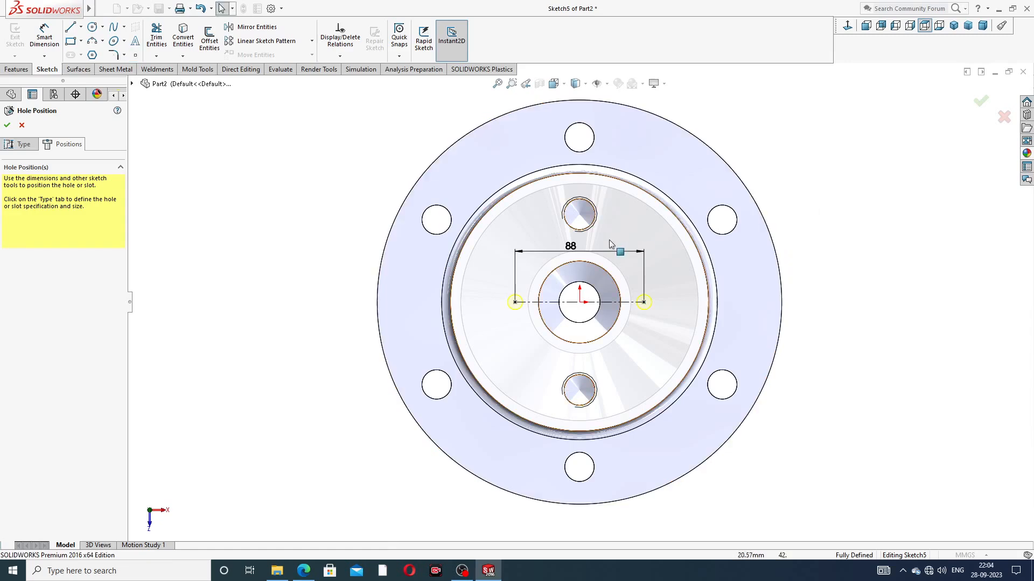
pyautogui.click(981, 103)
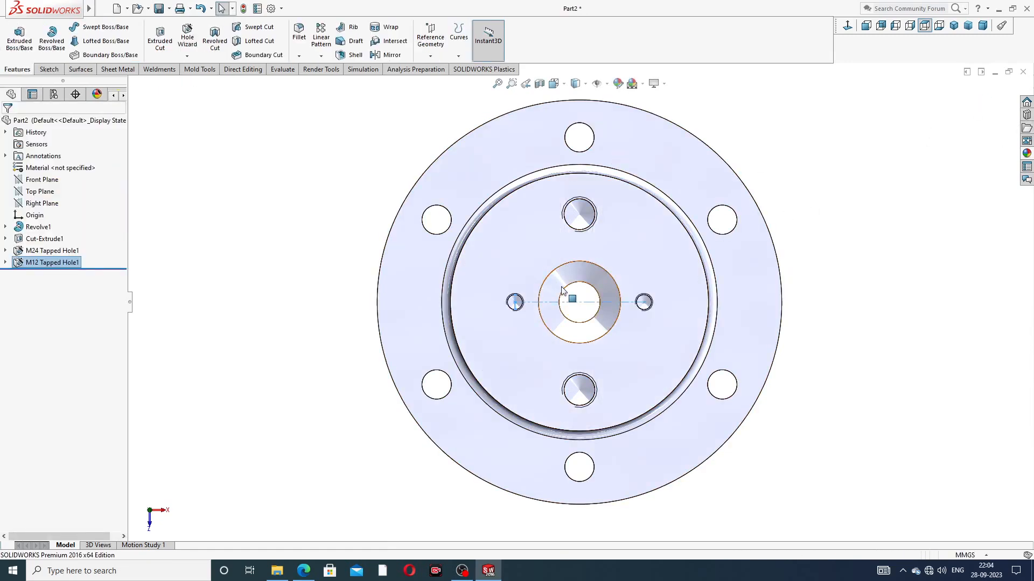
# Examine the threads of the M12 hole beside the central bore up close and from an angle.
pyautogui.scroll(-2, 564, 296)
pyautogui.click(586, 295)
pyautogui.moveTo(591, 296); pyautogui.dragTo(563, 231, button='middle')
pyautogui.scroll(3, 626, 236)
pyautogui.scroll(-5, 565, 290)
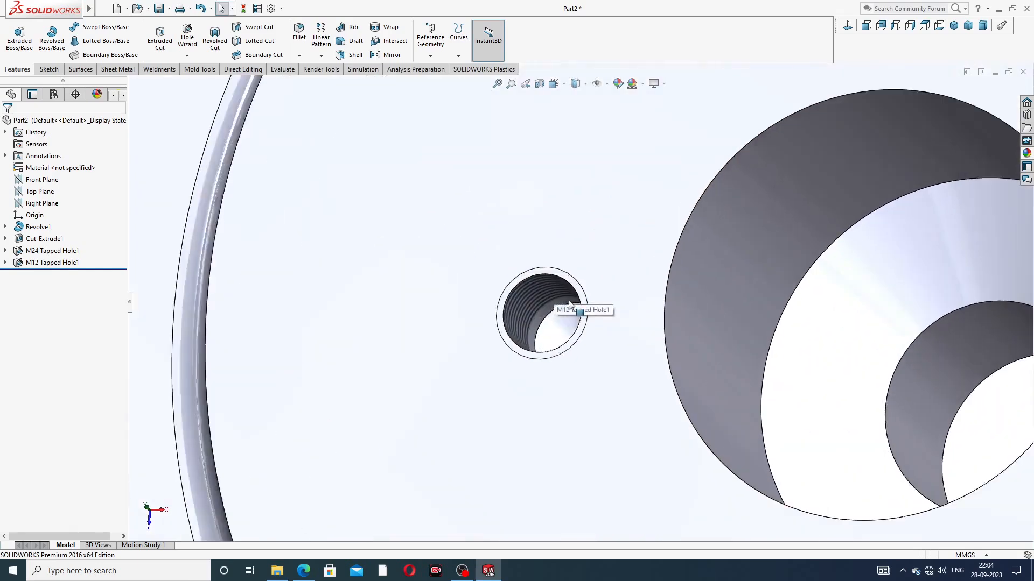
pyautogui.scroll(6, 754, 254)
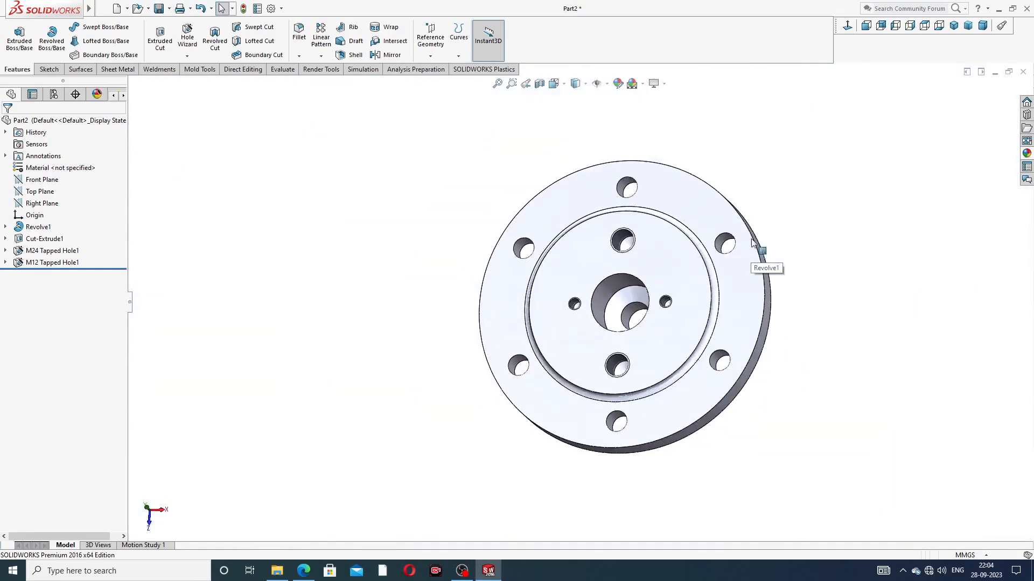
pyautogui.scroll(-2, 752, 251)
# Apply the polished brass appearance to the part and compare the model with the valve cover drawing in Edge.
pyautogui.click(1026, 154)
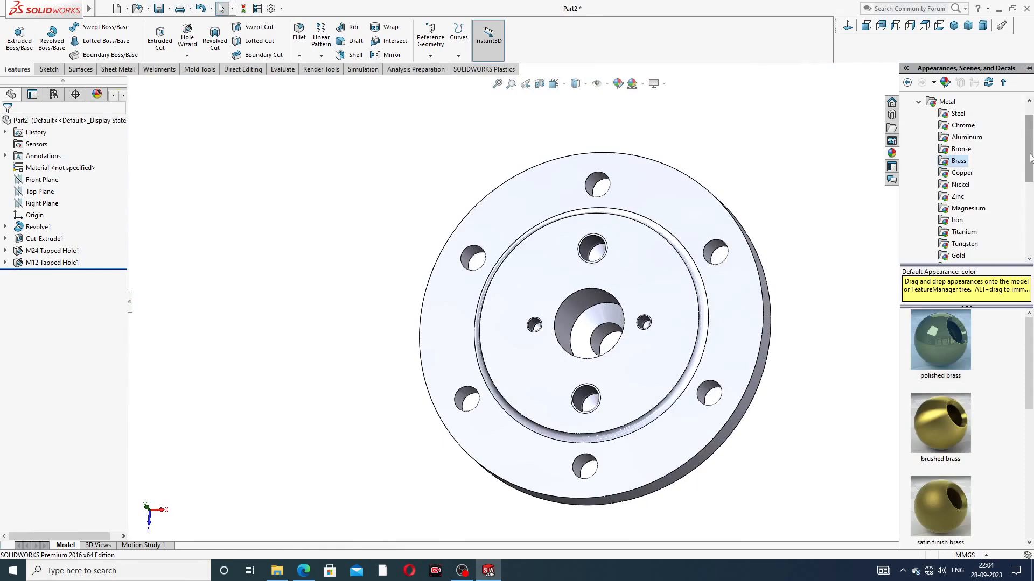
pyautogui.doubleClick(938, 341)
pyautogui.moveTo(783, 312); pyautogui.dragTo(717, 376, button='middle')
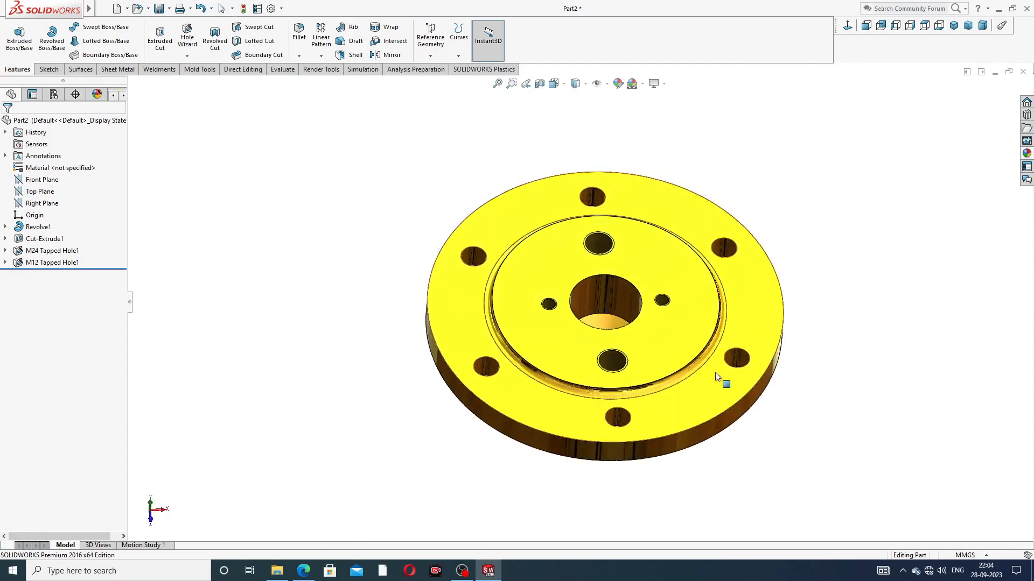
pyautogui.moveTo(667, 348); pyautogui.dragTo(715, 311, button='middle')
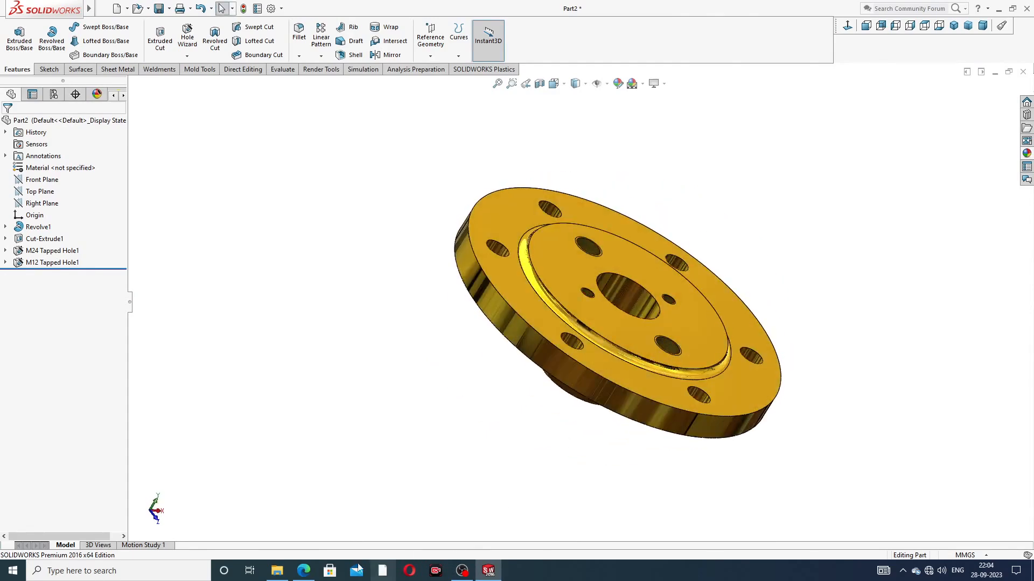
pyautogui.click(304, 571)
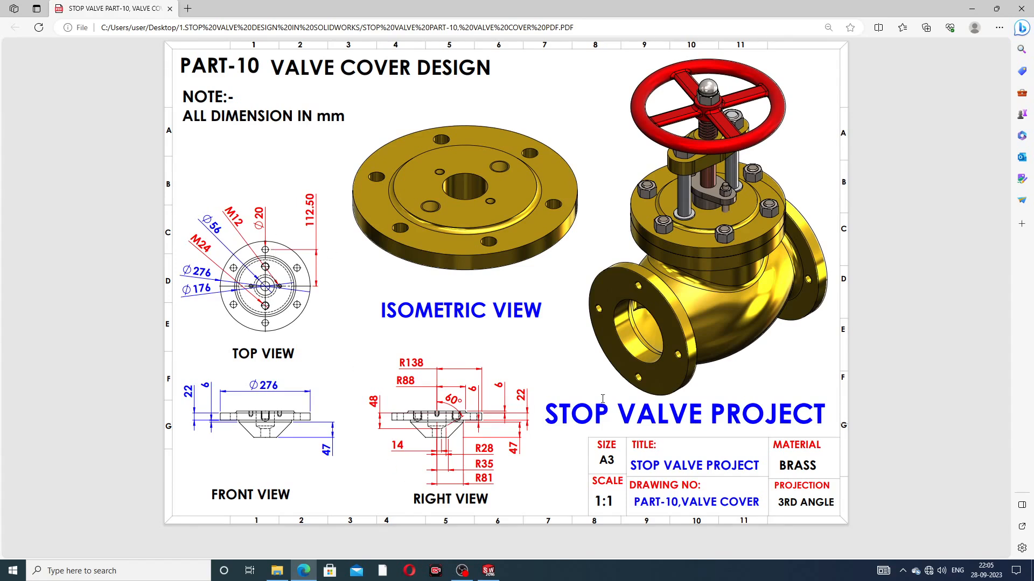
pyautogui.click(489, 574)
pyautogui.moveTo(683, 322); pyautogui.dragTo(631, 325, button='middle')
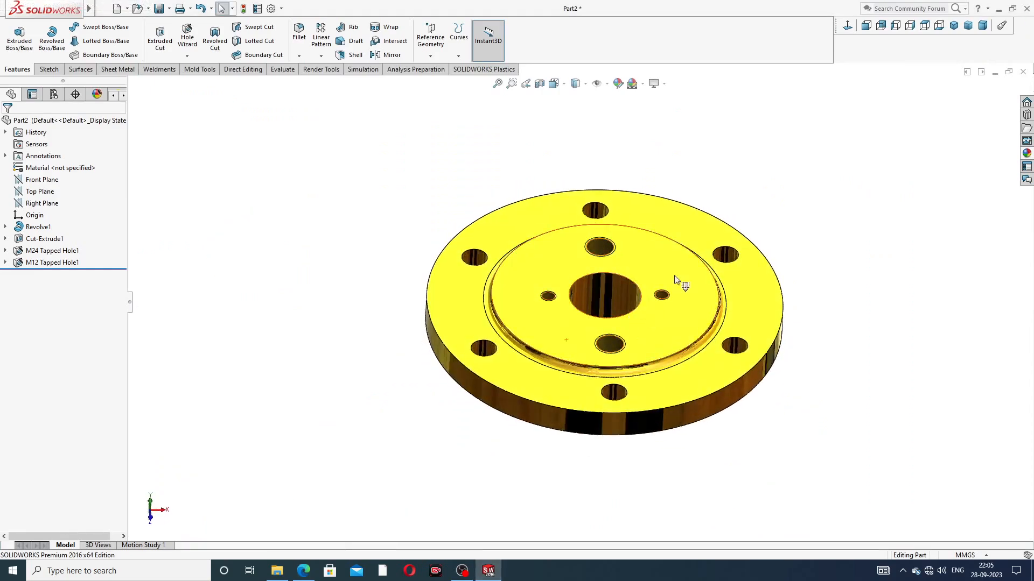
# Examine the finished brass valve cover from several angles and compare its isometric view with the valve cover drawing in Edge.
pyautogui.click(953, 26)
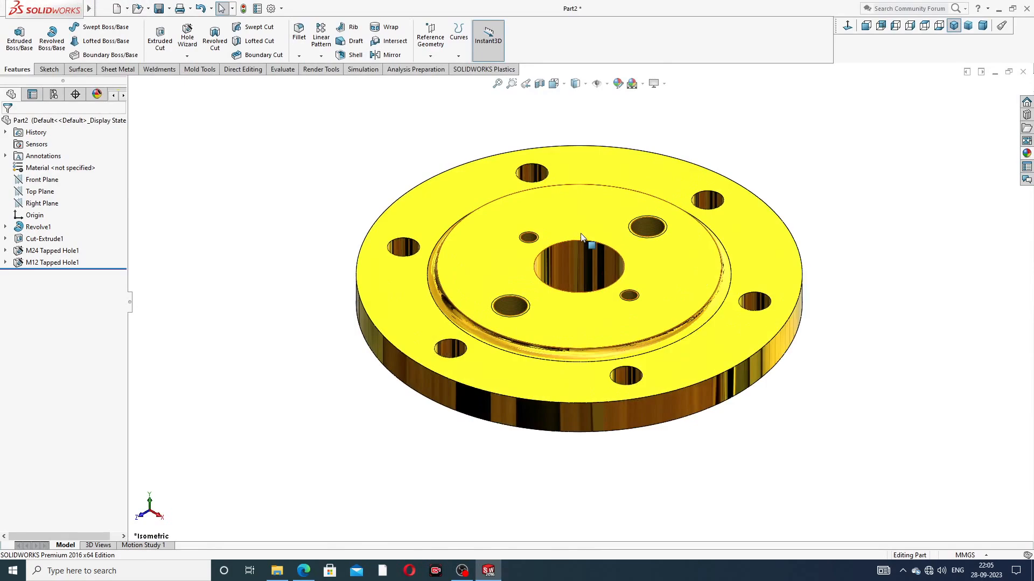
pyautogui.scroll(-1, 596, 259)
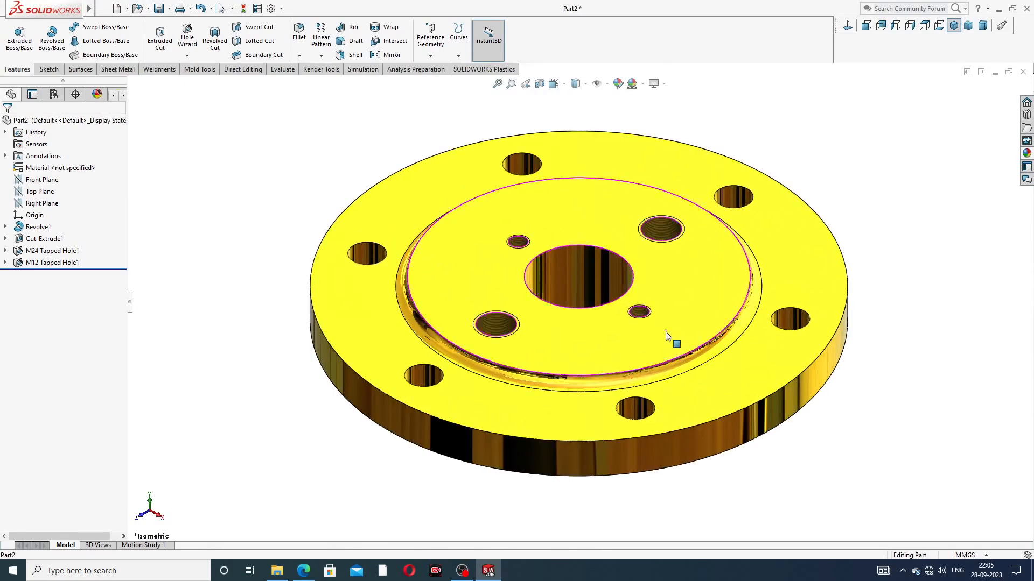
pyautogui.moveTo(666, 332); pyautogui.dragTo(664, 108, button='middle')
pyautogui.scroll(3, 647, 230)
pyautogui.moveTo(638, 313); pyautogui.dragTo(872, 157, button='middle')
pyautogui.click(954, 25)
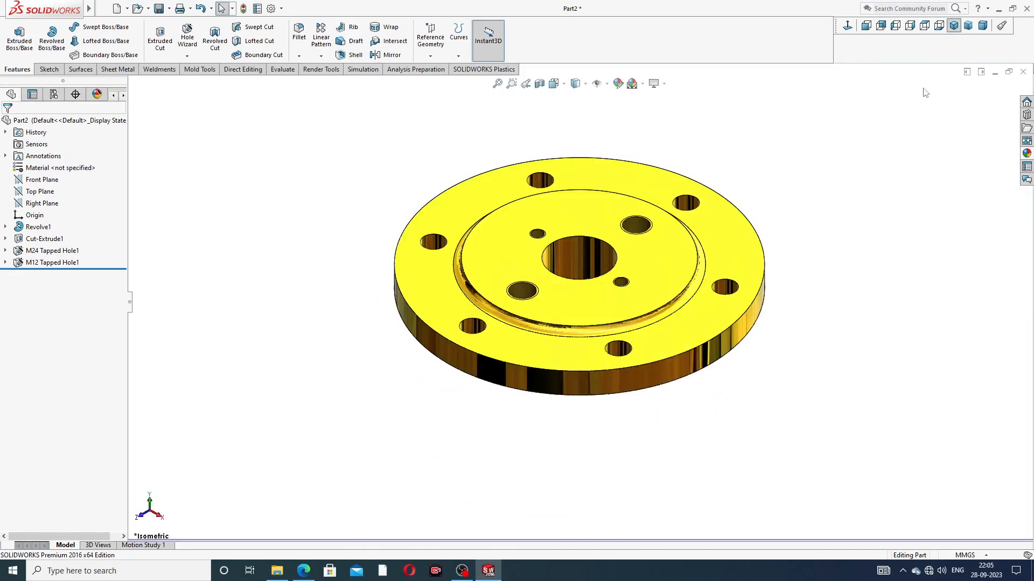
pyautogui.scroll(-2, 633, 194)
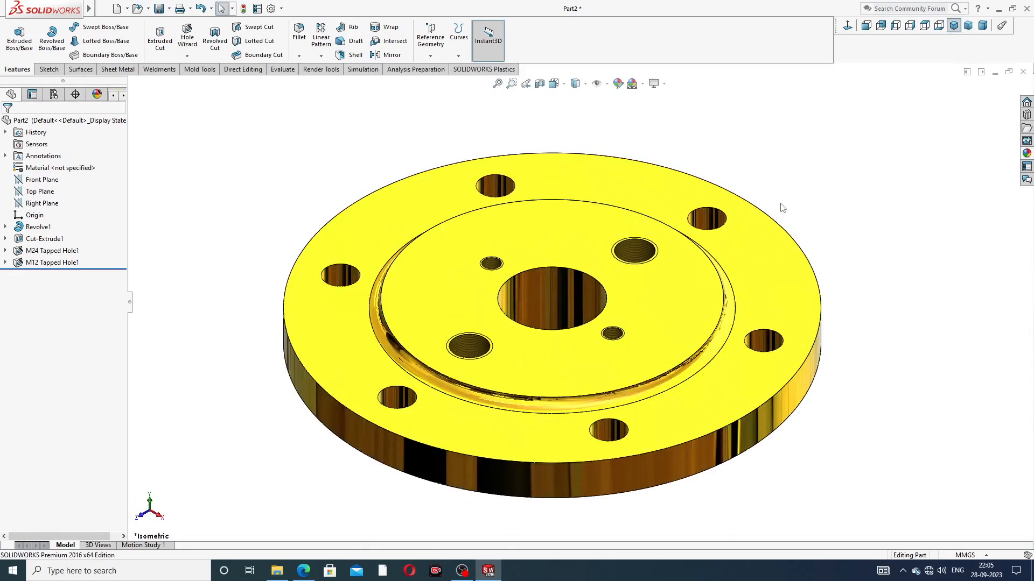
pyautogui.scroll(1, 780, 203)
pyautogui.click(617, 573)
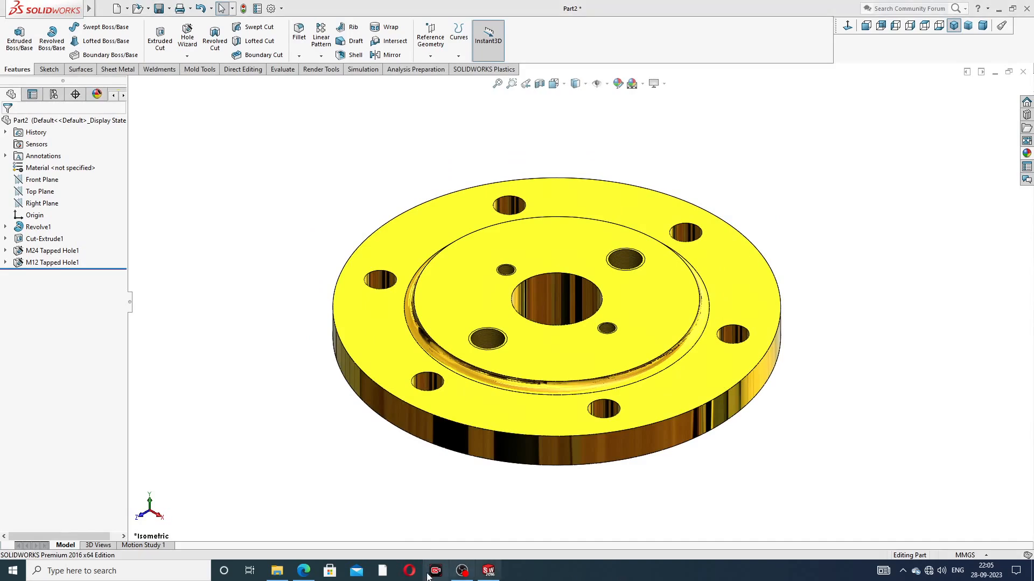
pyautogui.click(303, 571)
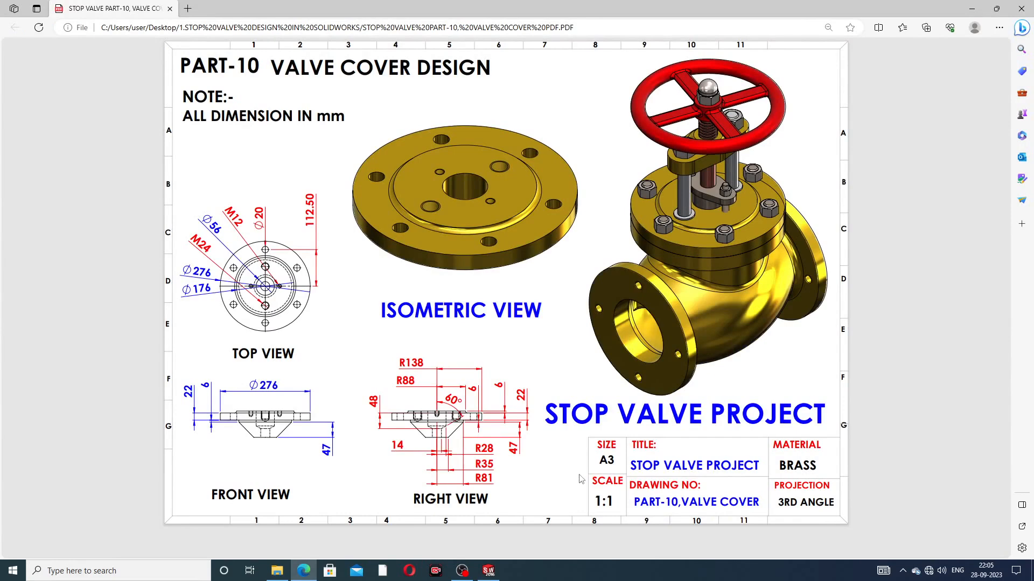
pyautogui.click(599, 577)
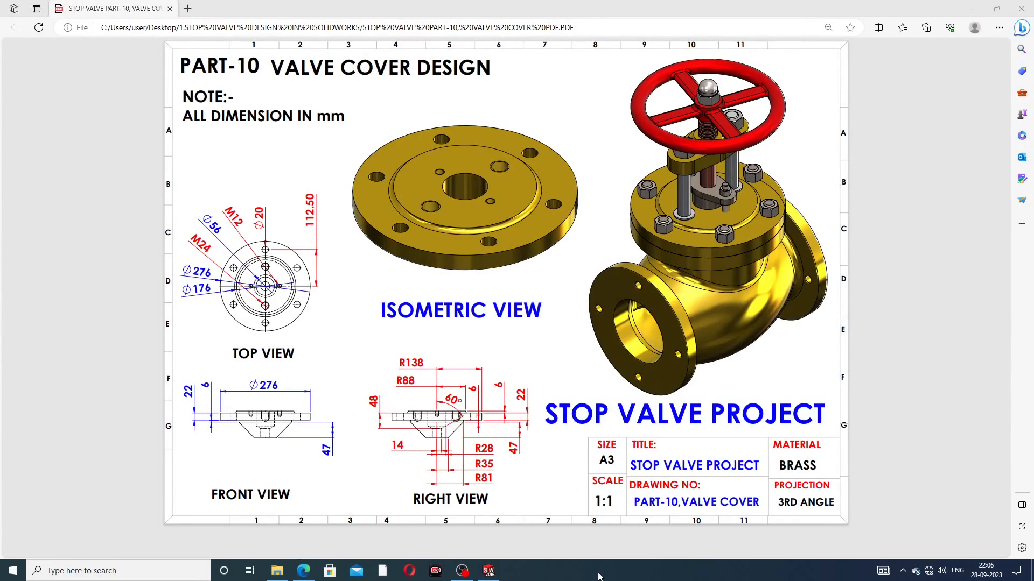
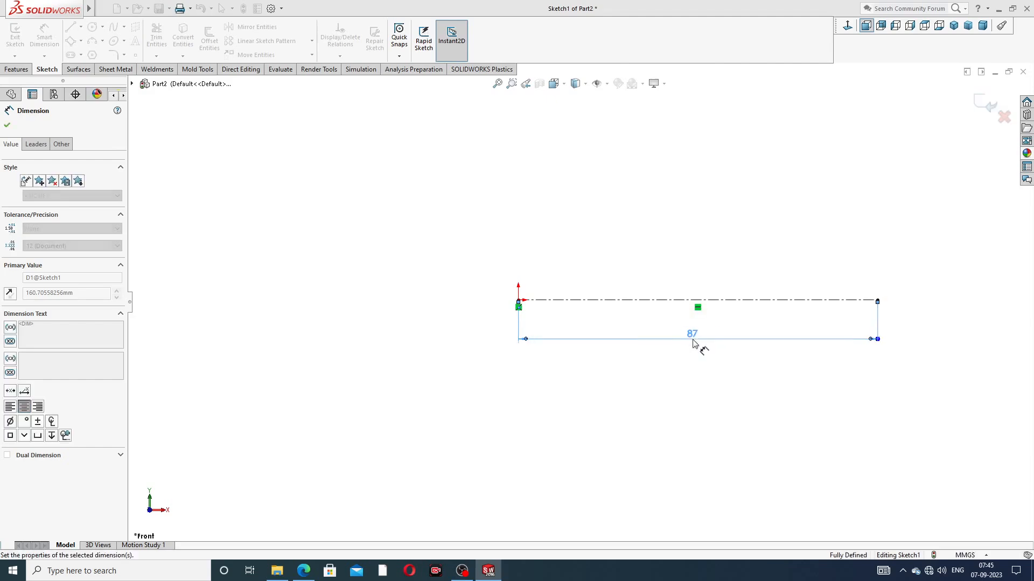
# Dimension the horizontal centerline's length to 87 mm.
pyautogui.click(724, 253)
pyautogui.scroll(-4, 674, 288)
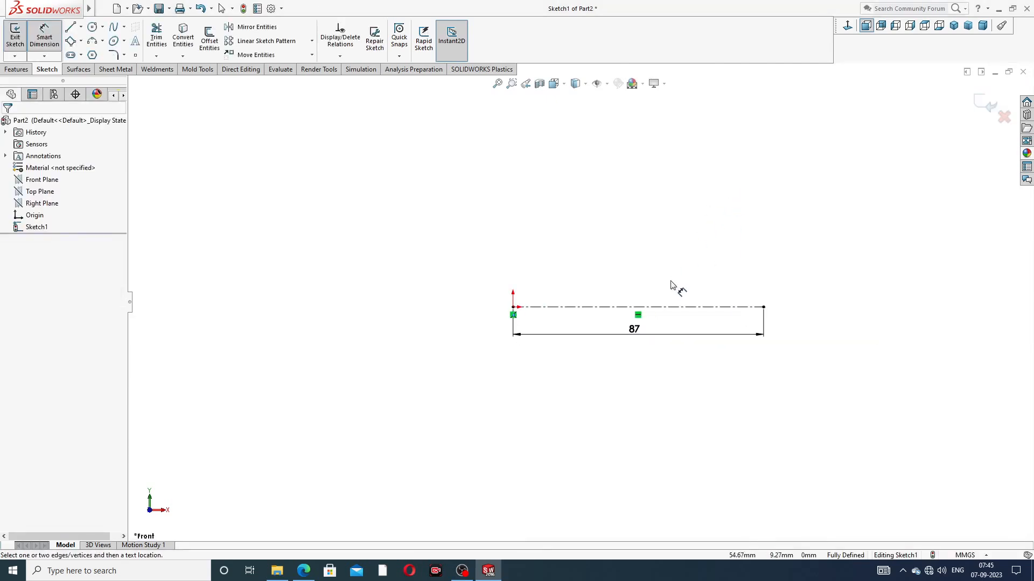
pyautogui.rightClick(605, 237)
pyautogui.click(631, 160)
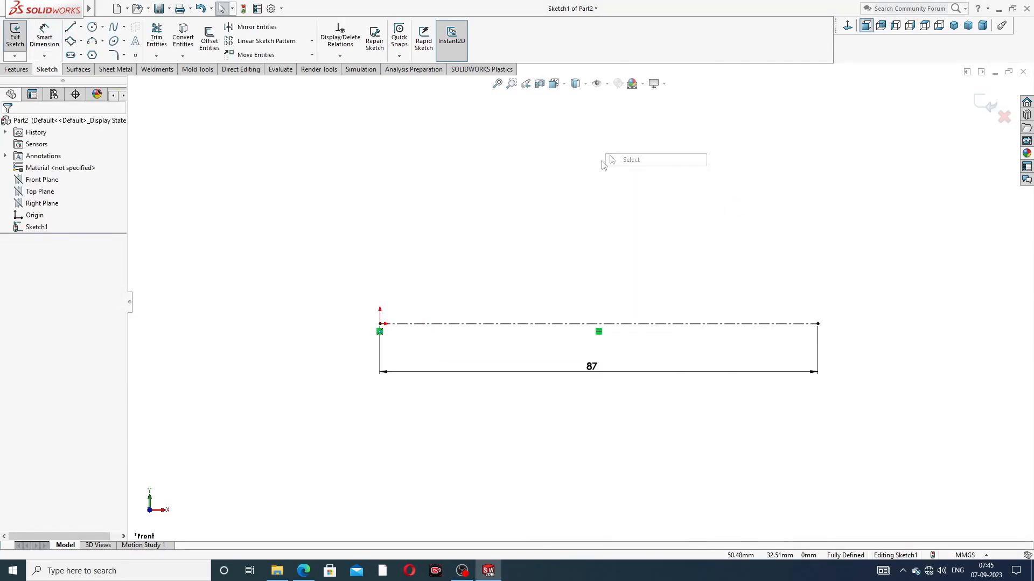
# Sketch two steps from the centerline's far endpoint toward the origin: about 4 mm up, 9 mm across, a short rise, and 27 mm across.
pyautogui.click(72, 28)
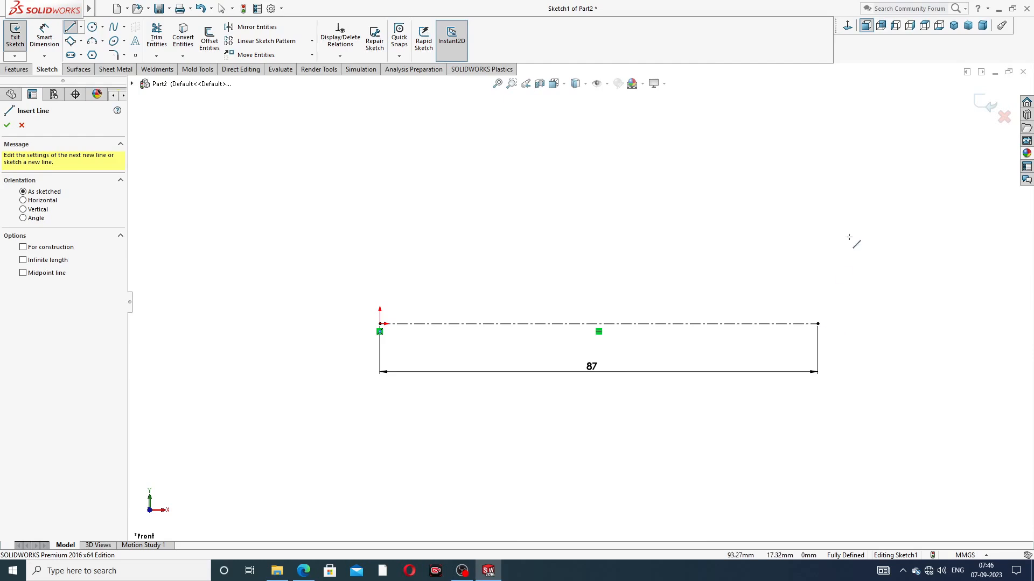
pyautogui.click(817, 323)
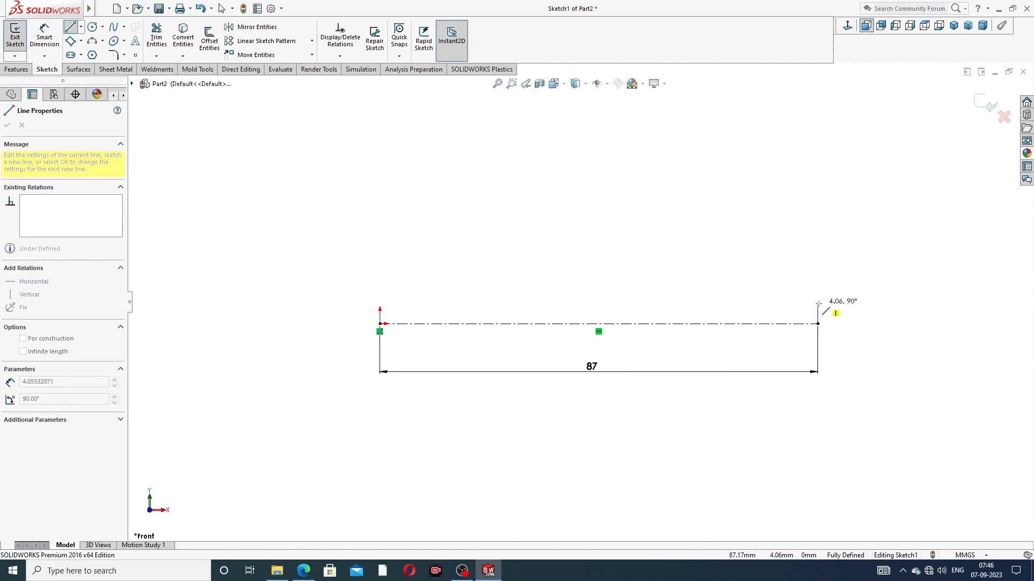
pyautogui.click(818, 304)
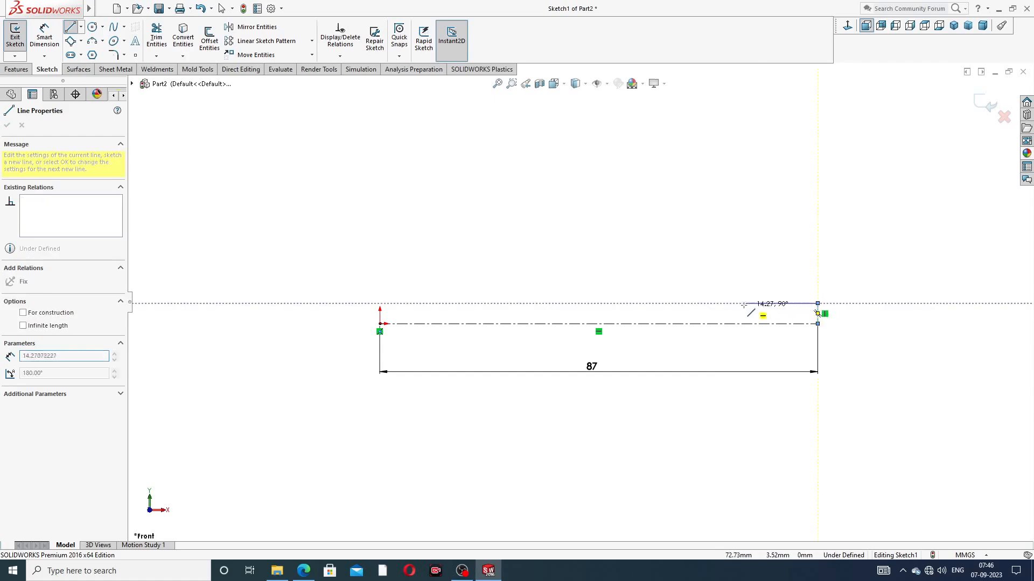
pyautogui.click(774, 304)
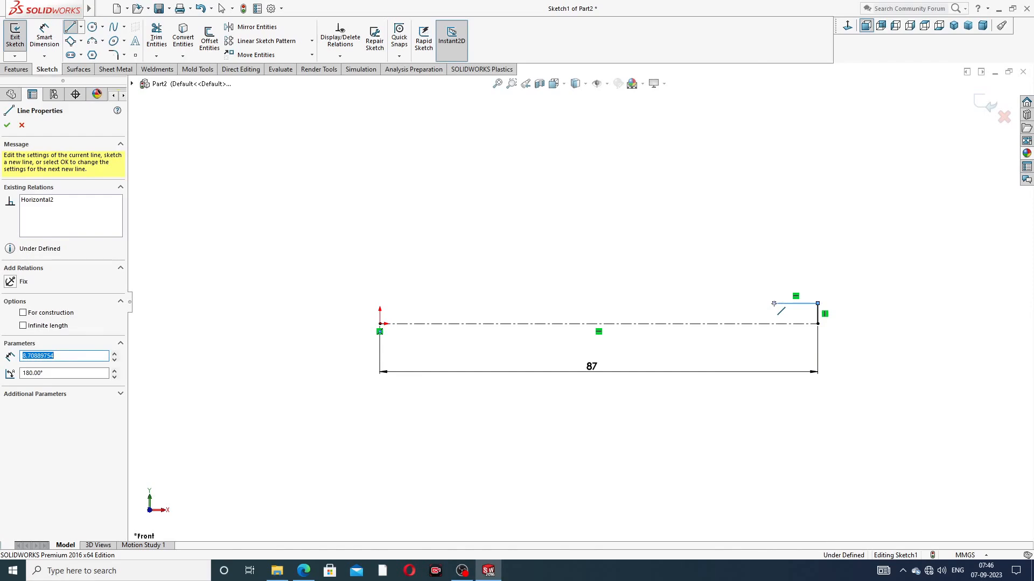
pyautogui.click(773, 288)
pyautogui.click(640, 286)
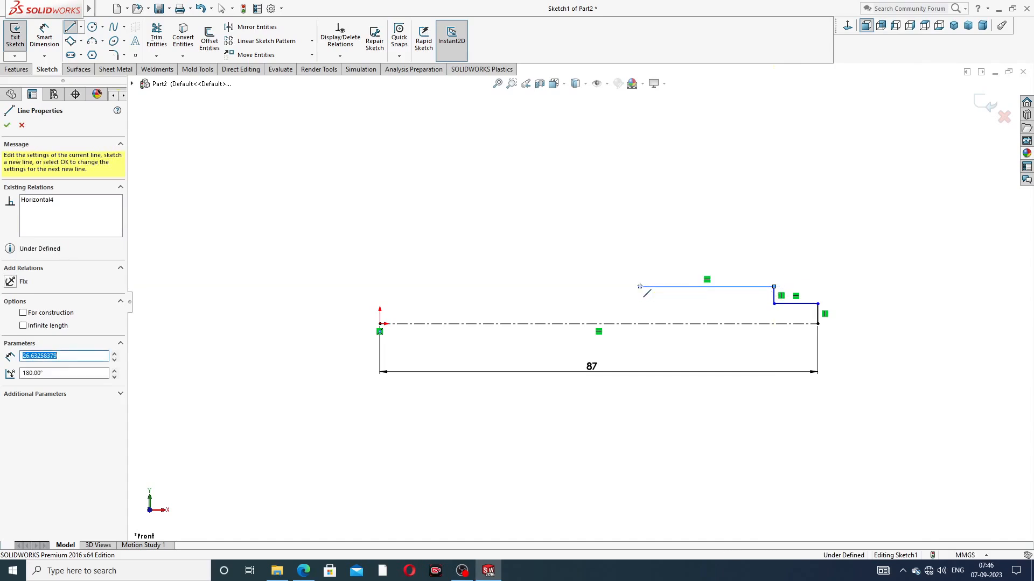
# Continue the profile with a raised rectangular collar and a horizontal line toward the origin, level with the collar's base.
pyautogui.click(639, 271)
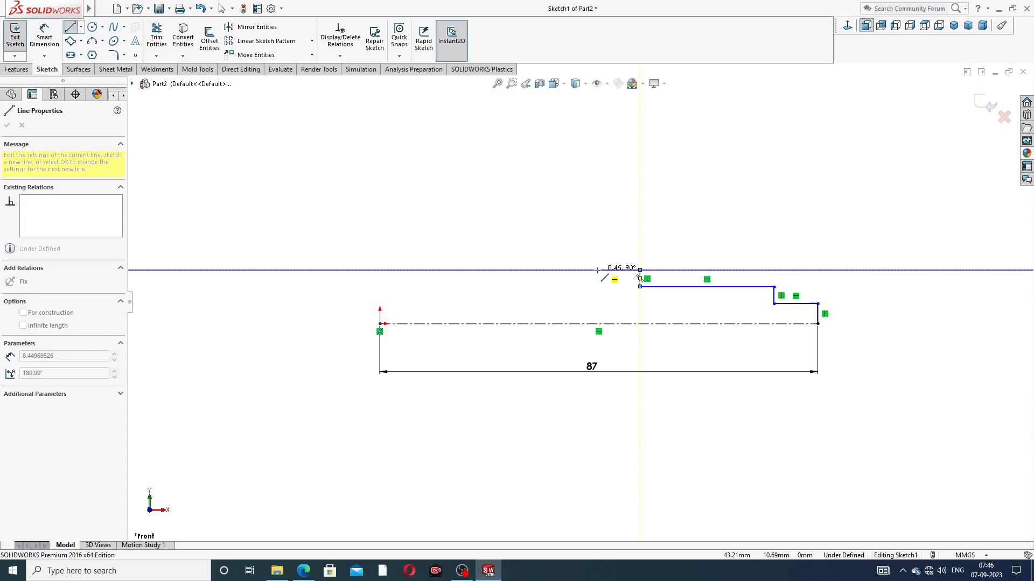
pyautogui.click(579, 270)
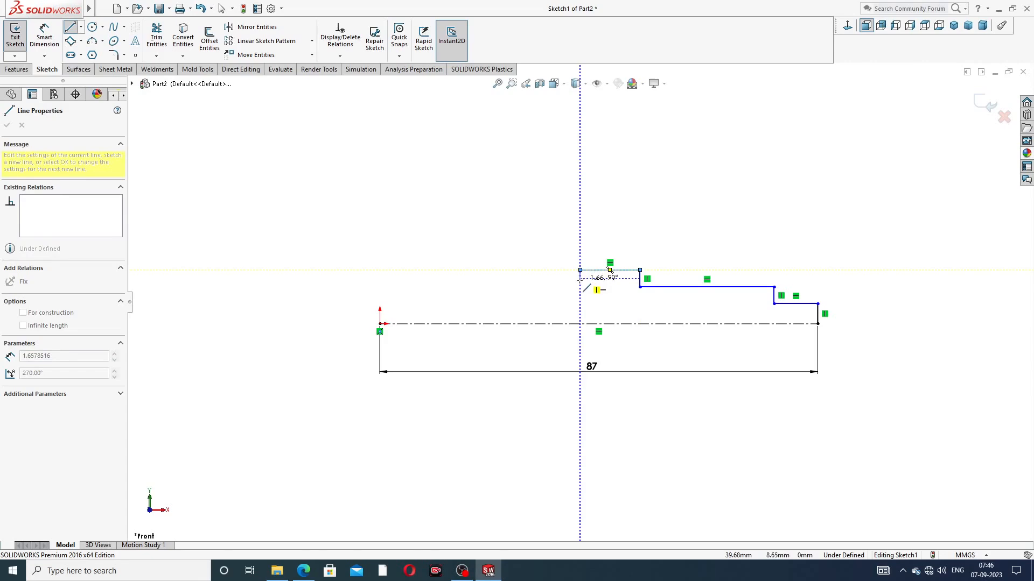
pyautogui.click(580, 287)
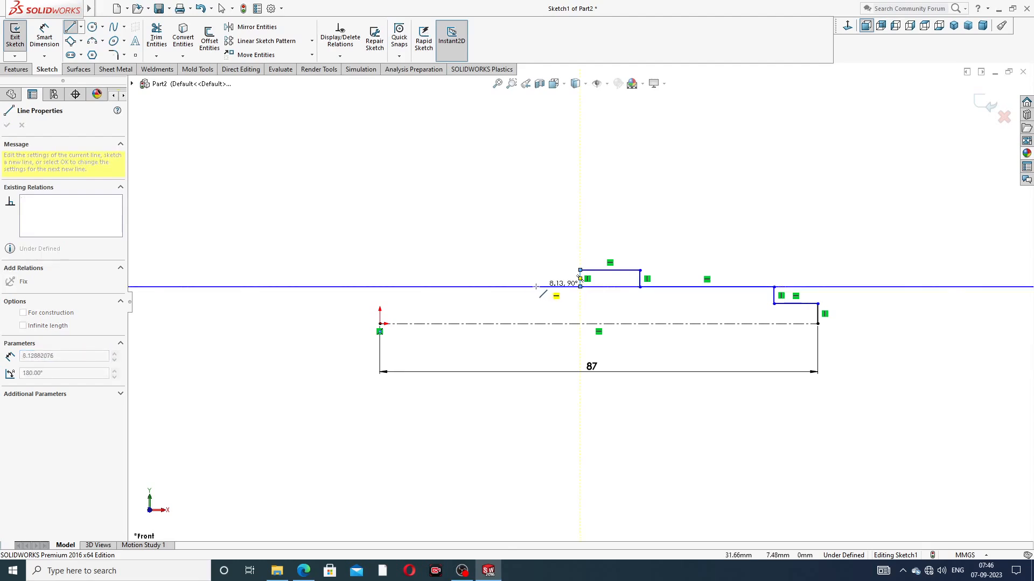
pyautogui.click(528, 287)
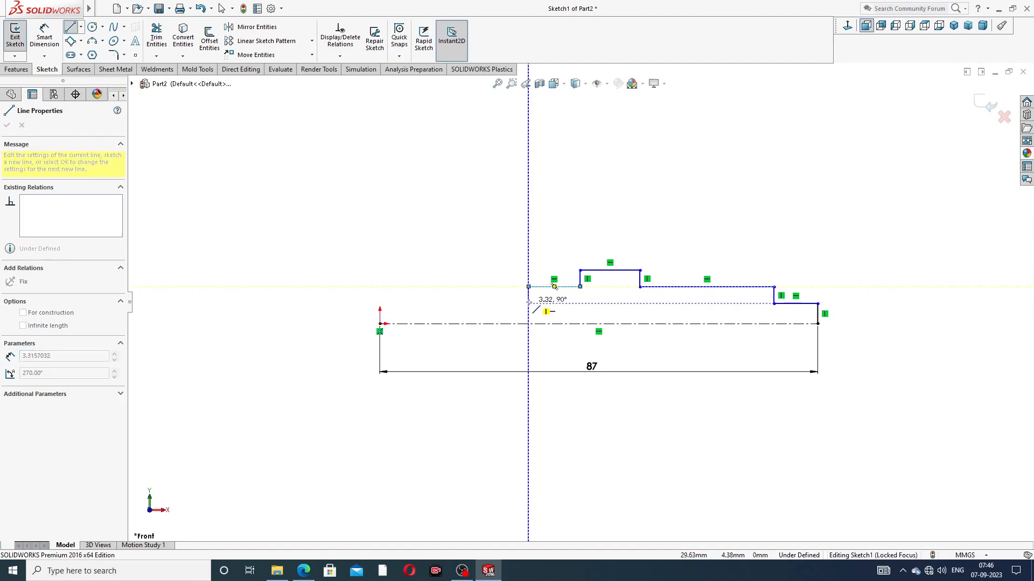
# Sketch a groove about 3.3 mm deep in the profile and end with a horizontal line about 9 mm long toward the origin.
pyautogui.click(528, 303)
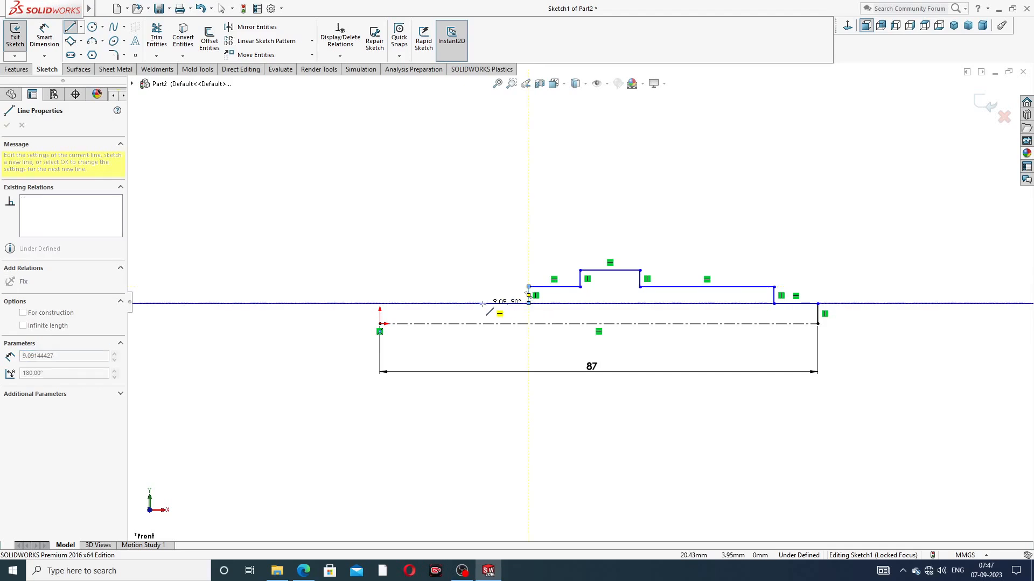
pyautogui.click(486, 303)
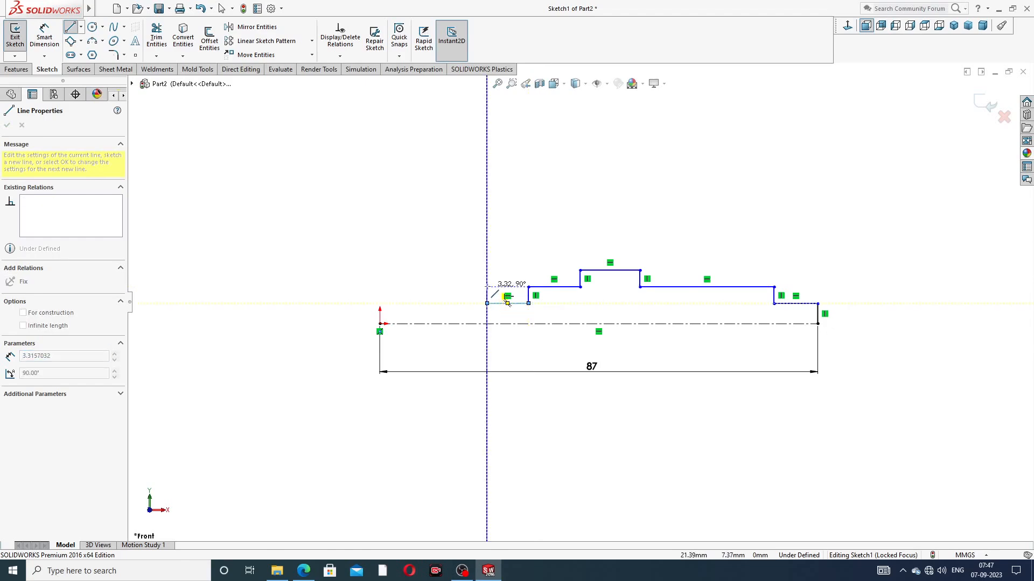
pyautogui.click(487, 287)
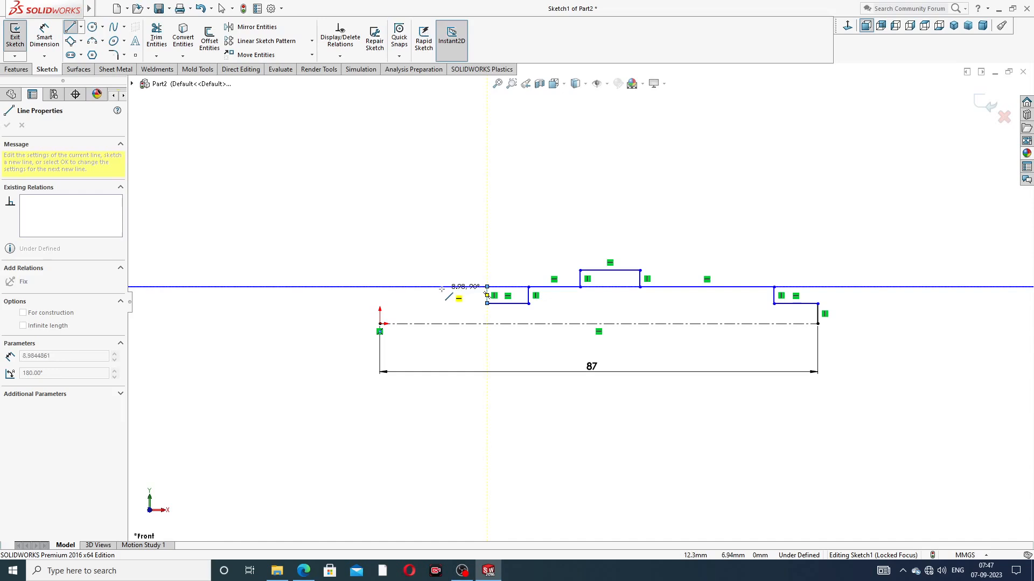
pyautogui.click(442, 287)
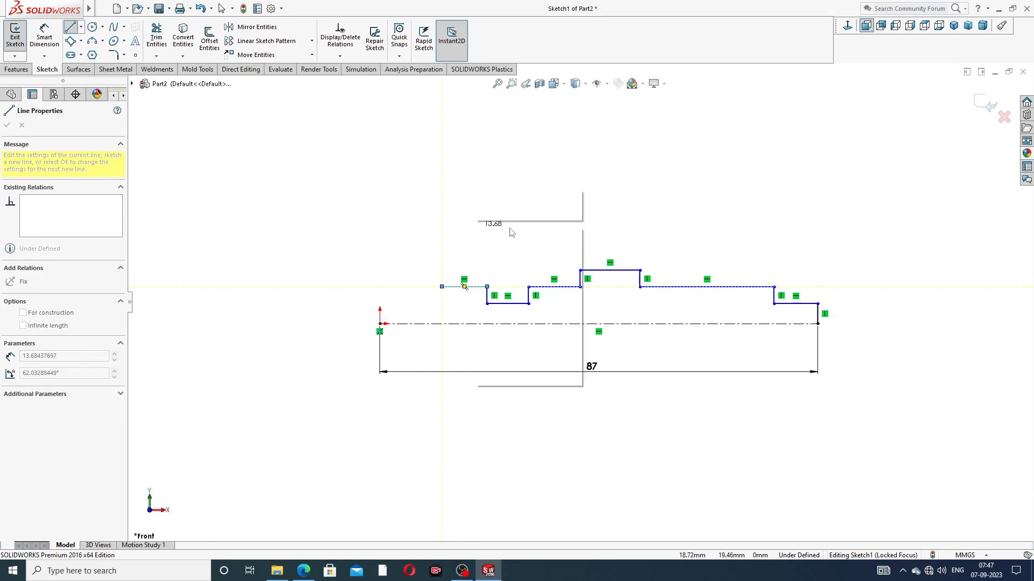
pyautogui.rightClick(475, 212)
pyautogui.click(496, 233)
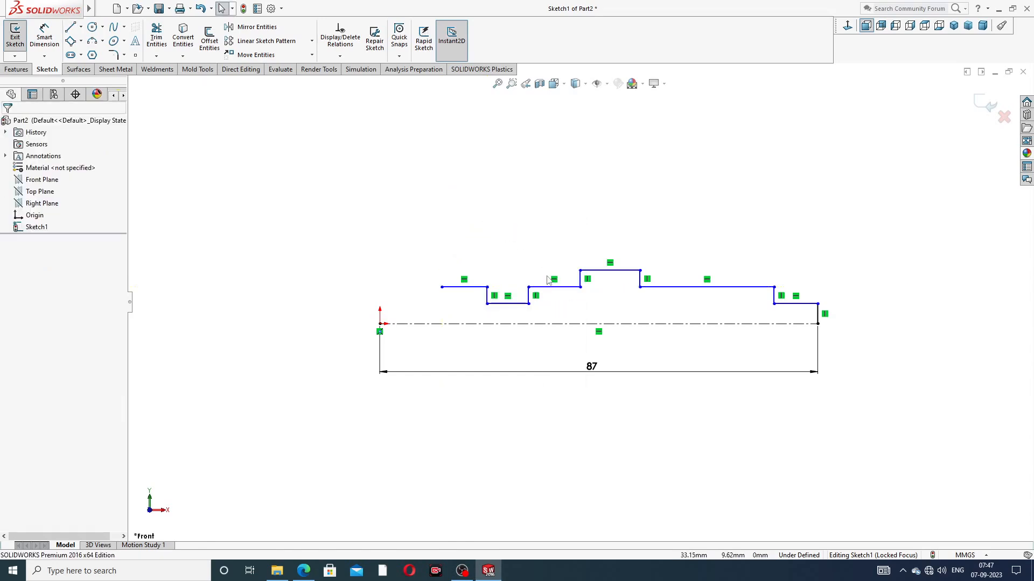
pyautogui.scroll(-1, 560, 290)
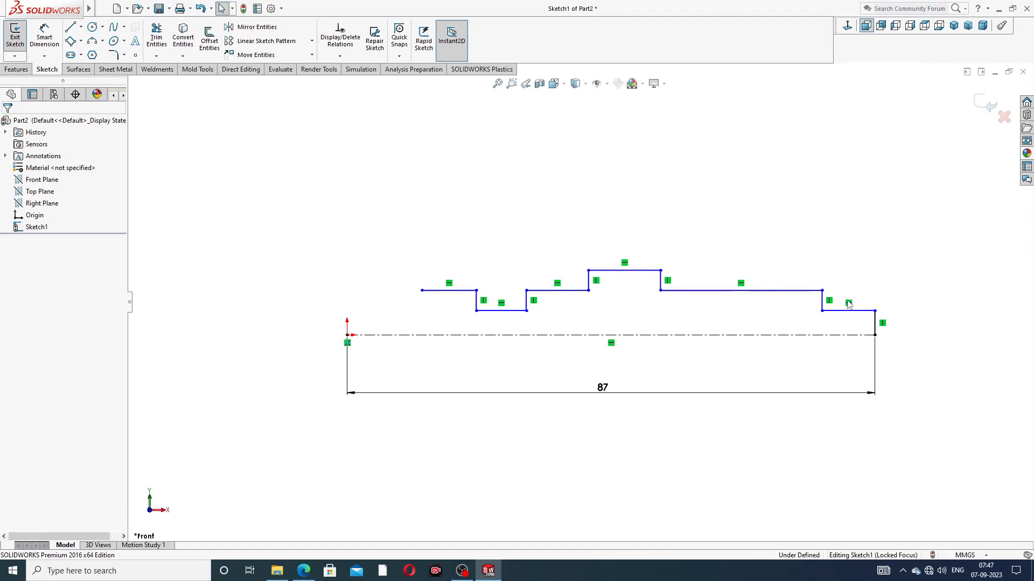
pyautogui.click(103, 42)
pyautogui.click(119, 80)
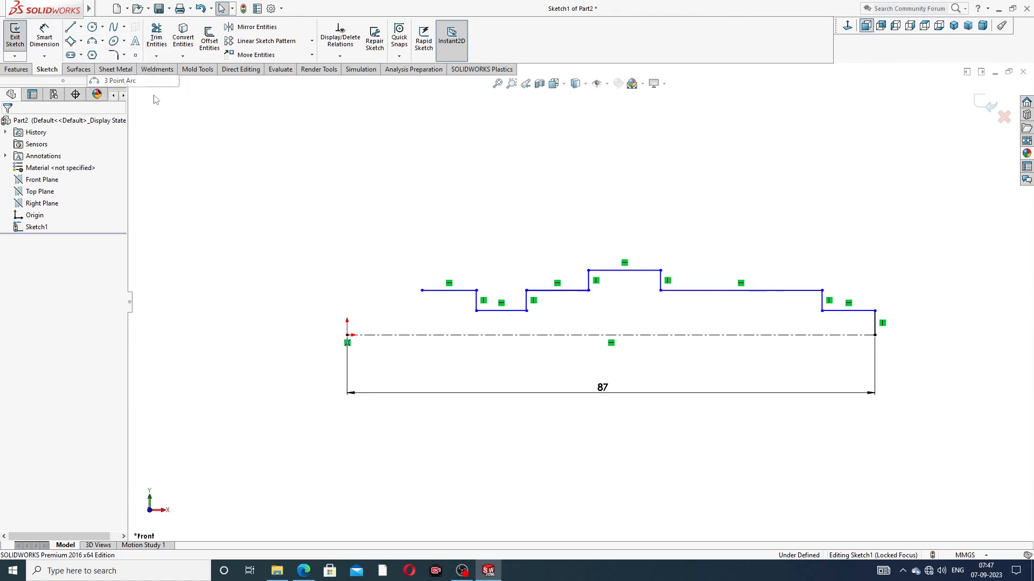
pyautogui.scroll(-2, 444, 308)
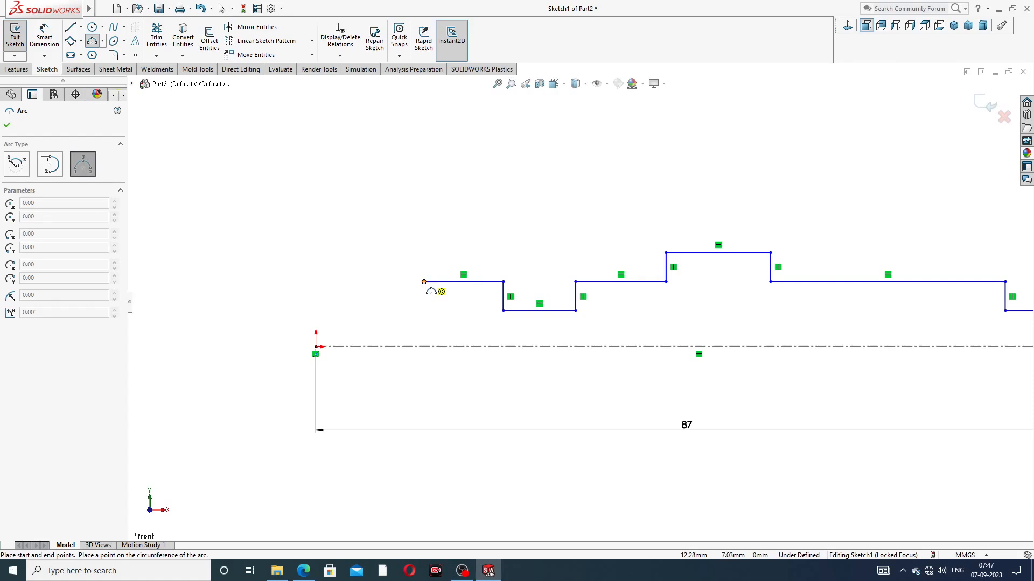
pyautogui.rightClick(489, 216)
pyautogui.click(510, 216)
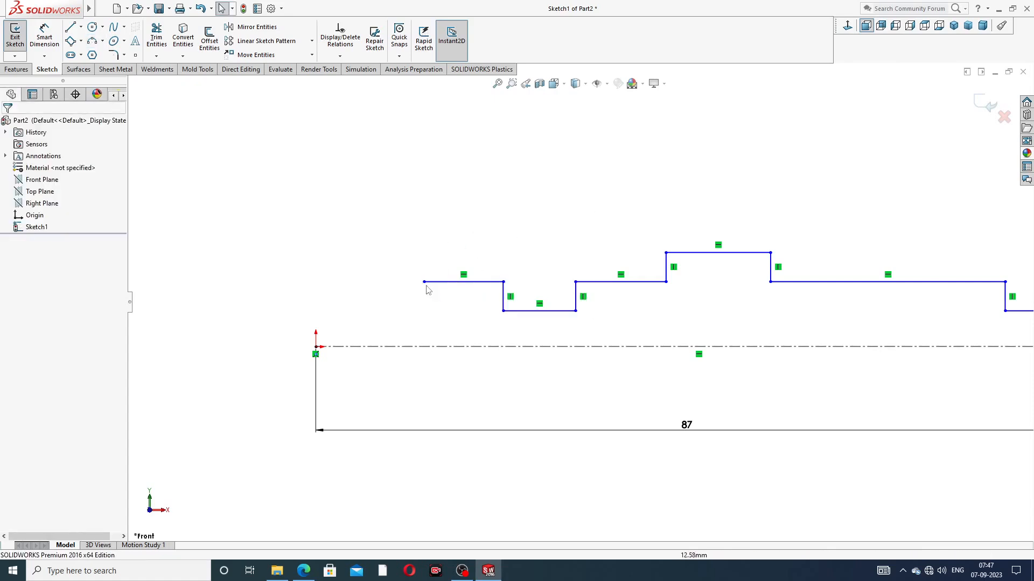
# Stretch the profile's open end toward the origin and draw a three-point arc of about 9.5 mm radius from it through the origin.
pyautogui.moveTo(425, 281); pyautogui.dragTo(370, 291)
pyautogui.click(390, 231)
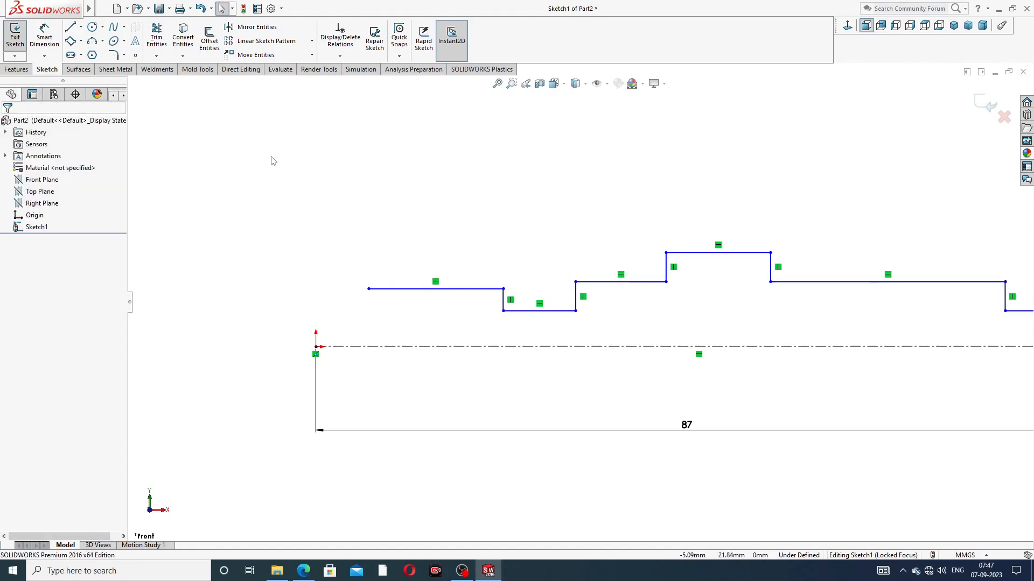
pyautogui.click(103, 43)
pyautogui.click(115, 78)
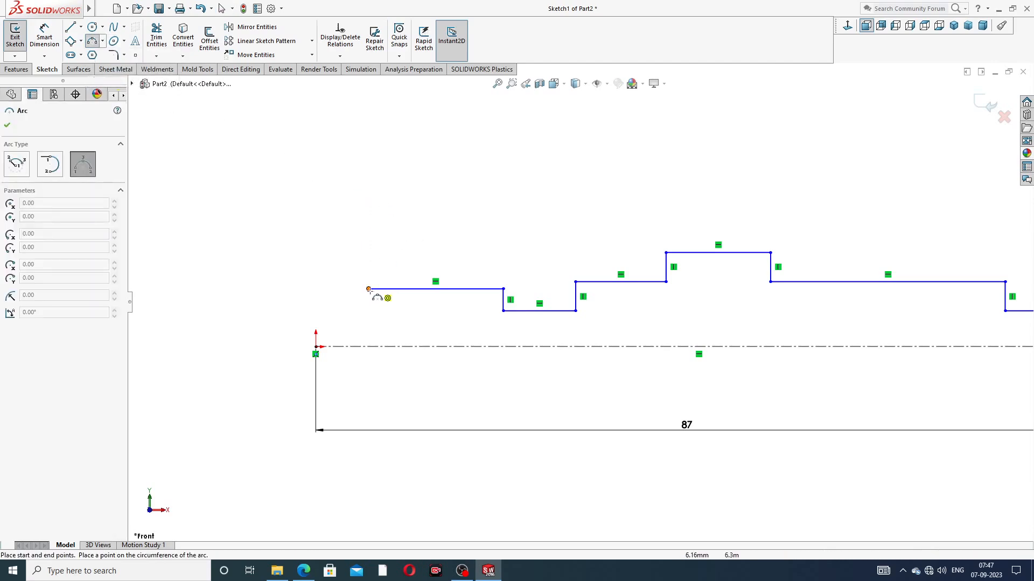
pyautogui.click(368, 289)
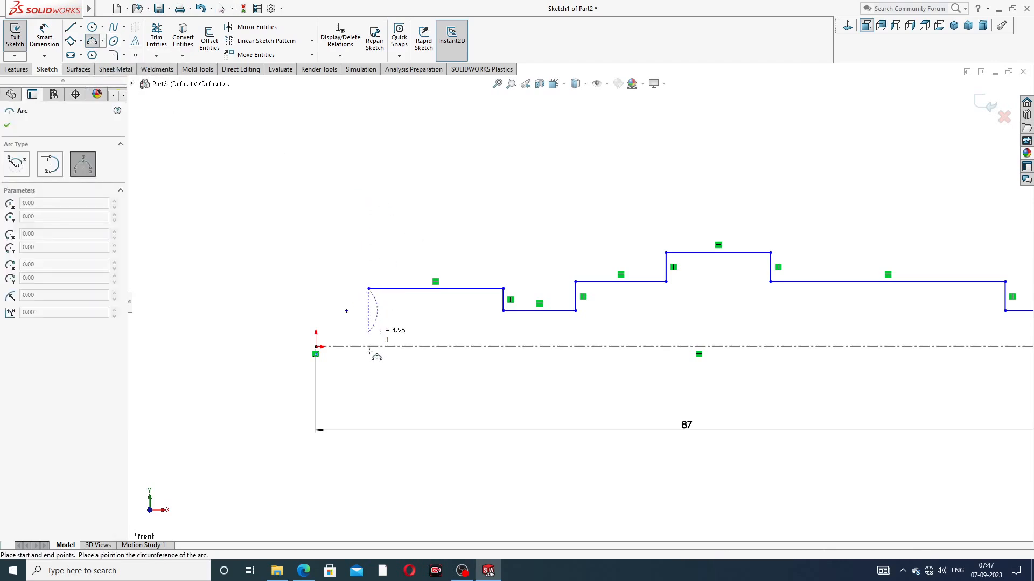
pyautogui.click(370, 445)
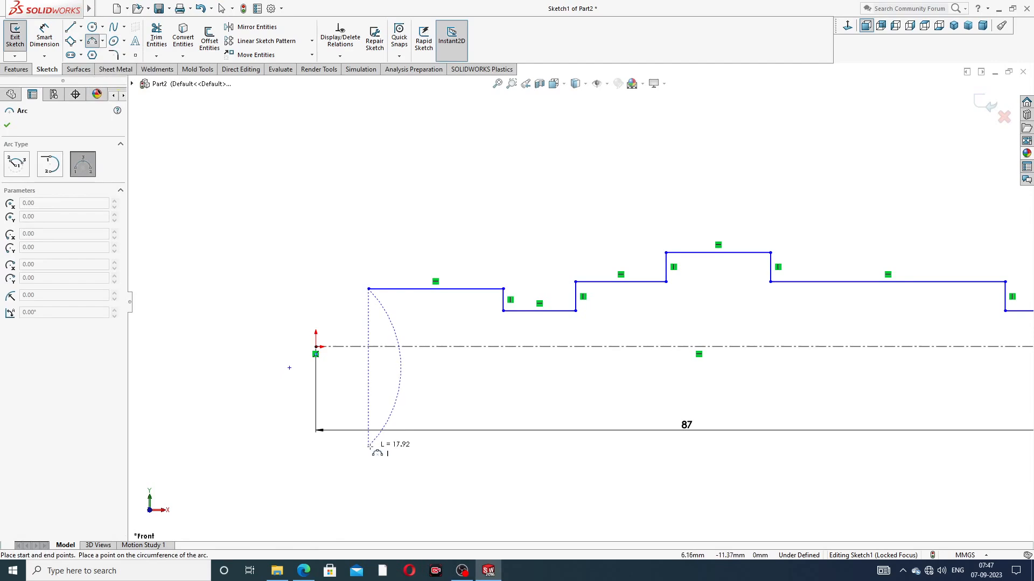
pyautogui.click(316, 351)
pyautogui.rightClick(488, 228)
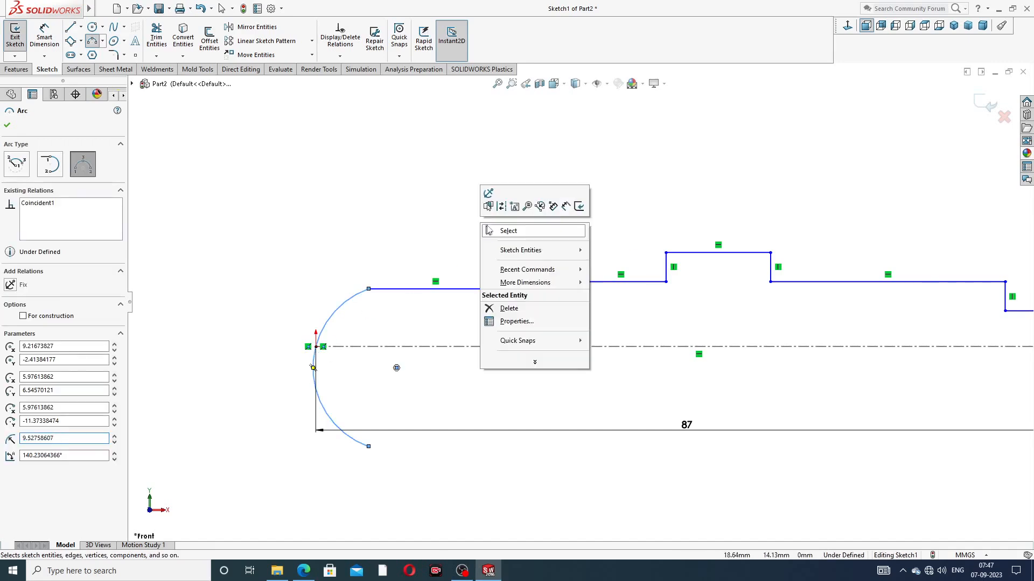
pyautogui.click(521, 233)
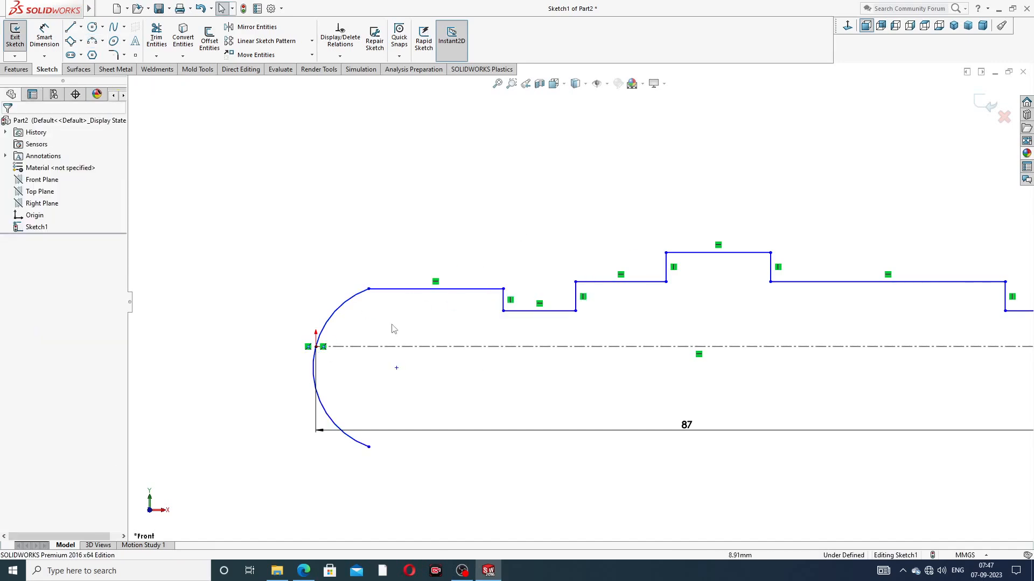
# Trim away the part of the end arc that lies below the centerline.
pyautogui.click(158, 41)
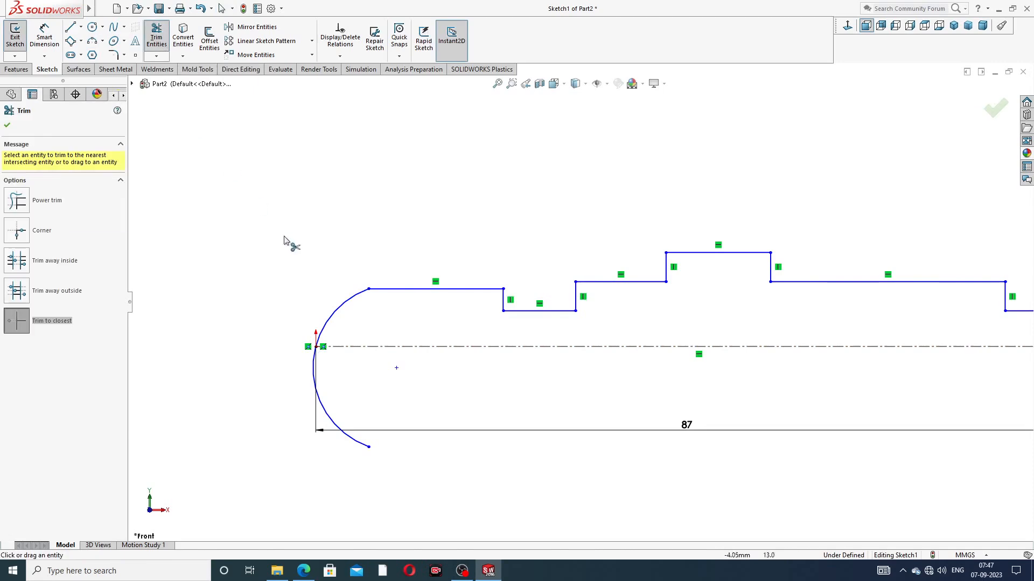
pyautogui.click(325, 412)
pyautogui.rightClick(350, 233)
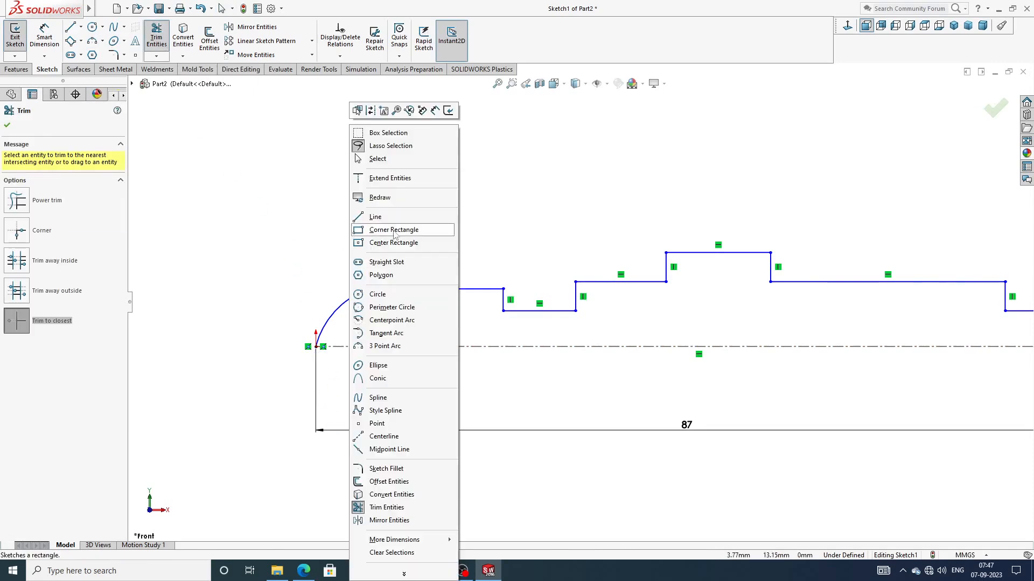
pyautogui.click(391, 159)
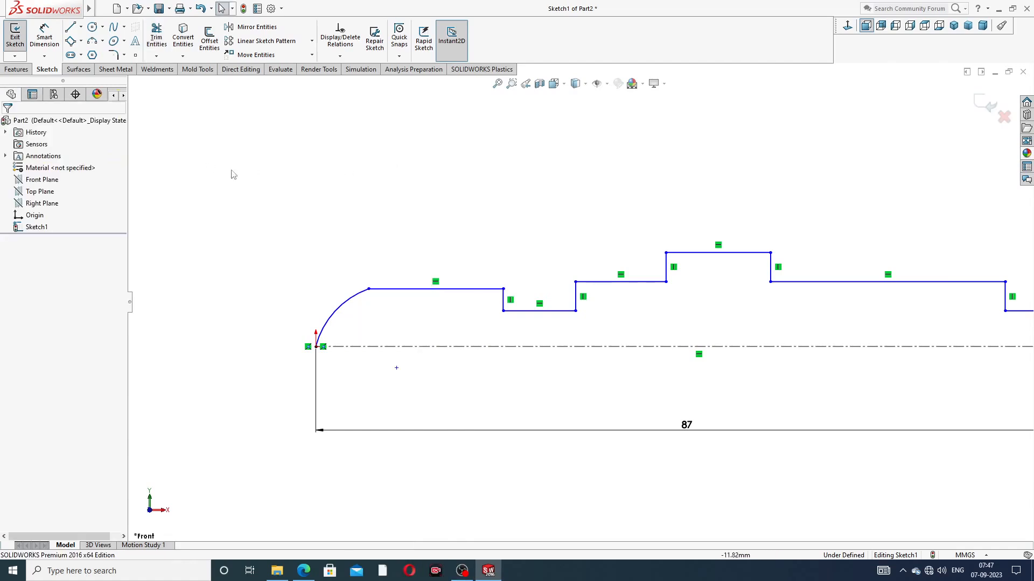
pyautogui.press('f')
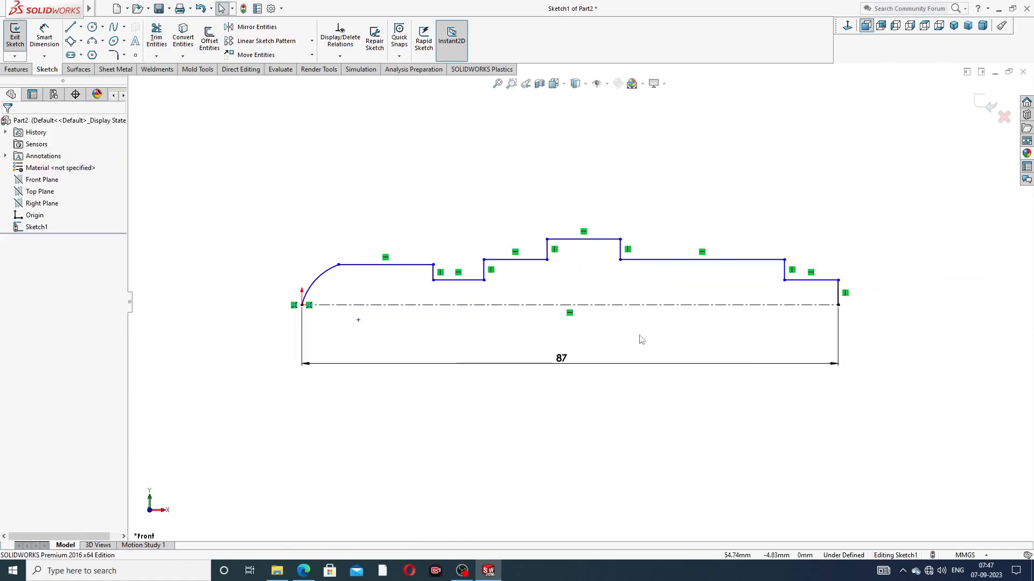
# Dimension the vertical end line at the centerline's far endpoint to 3 mm.
pyautogui.click(46, 38)
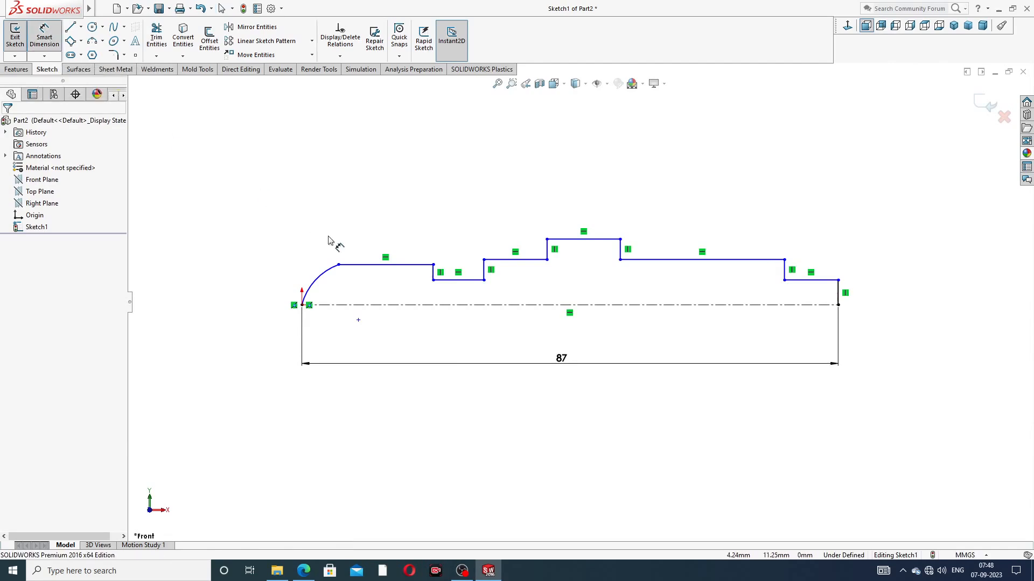
pyautogui.scroll(-2, 836, 302)
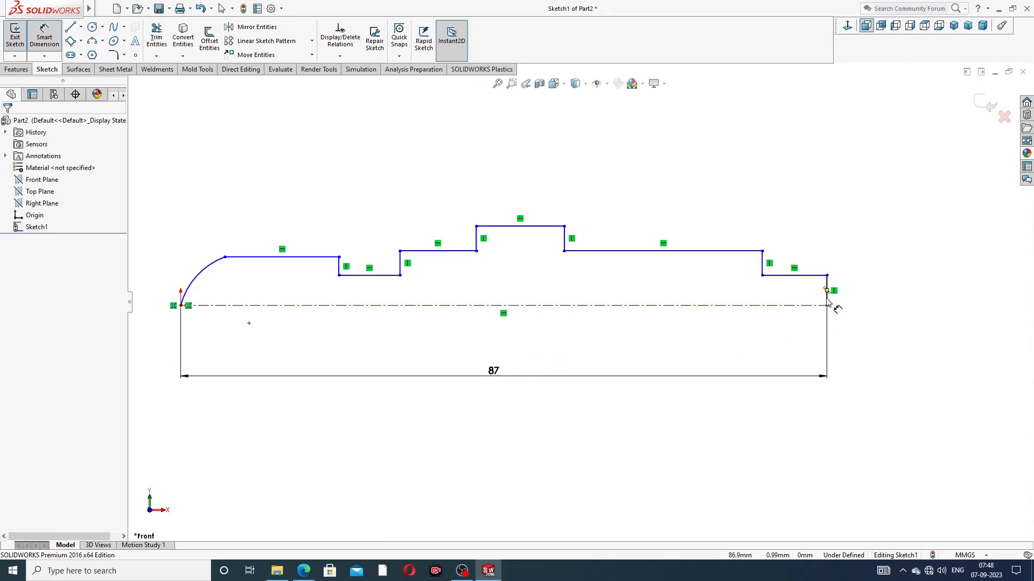
pyautogui.click(827, 293)
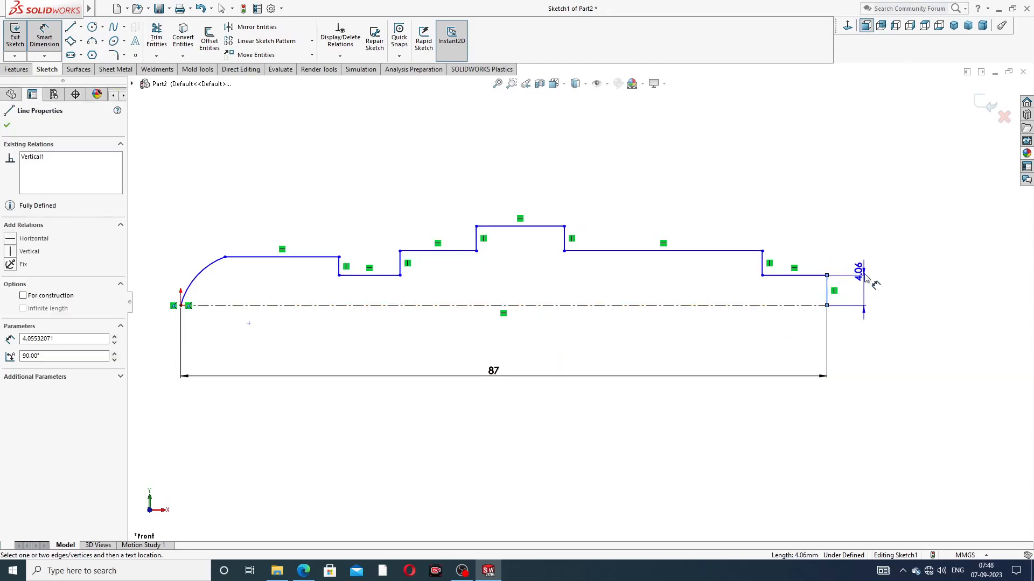
pyautogui.click(870, 296)
pyautogui.write('3')
pyautogui.press('Return')
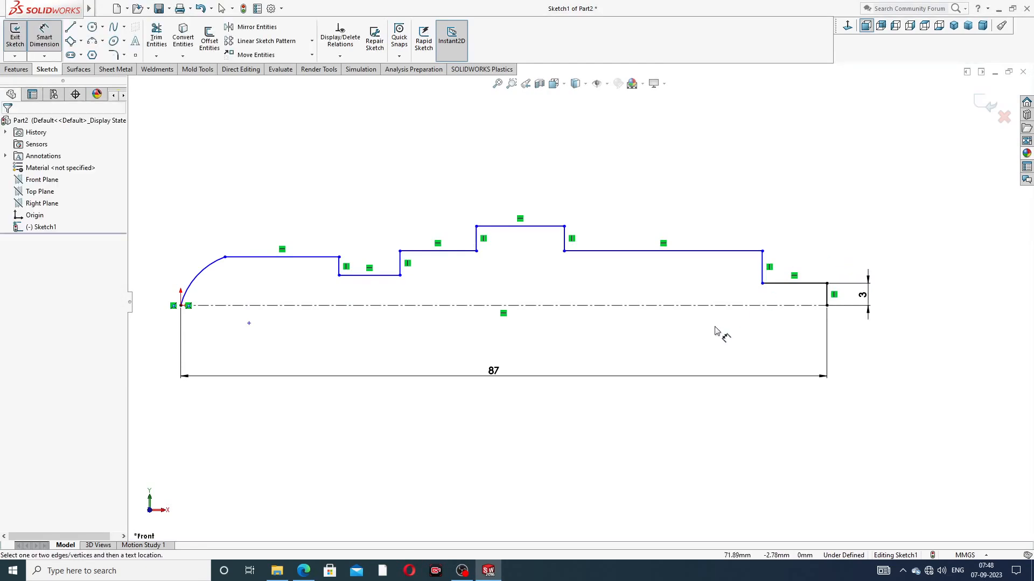
# Check the spindle drawing in the PDF and dimension the end step's horizontal line to 11 mm.
pyautogui.click(305, 566)
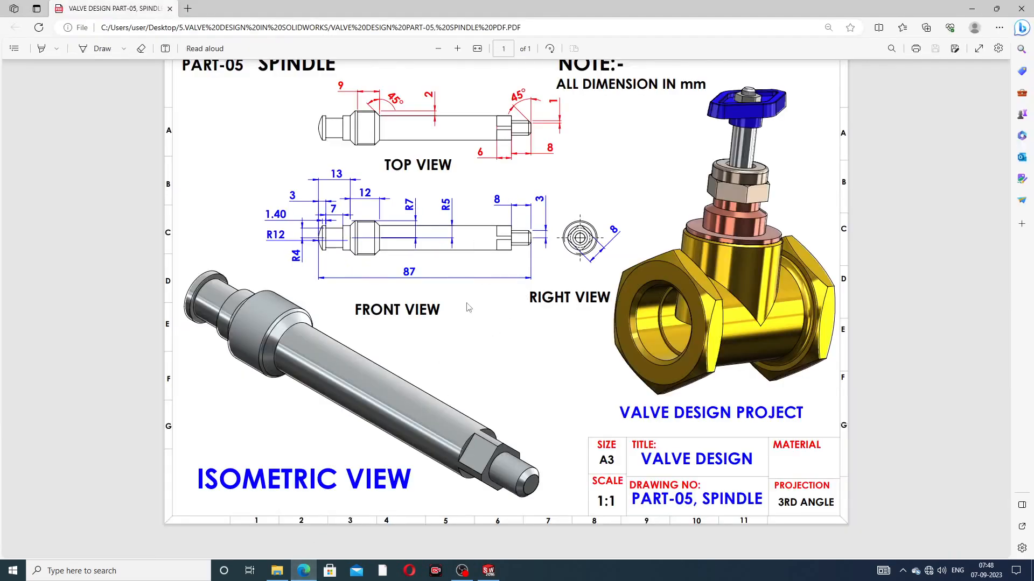
pyautogui.click(307, 570)
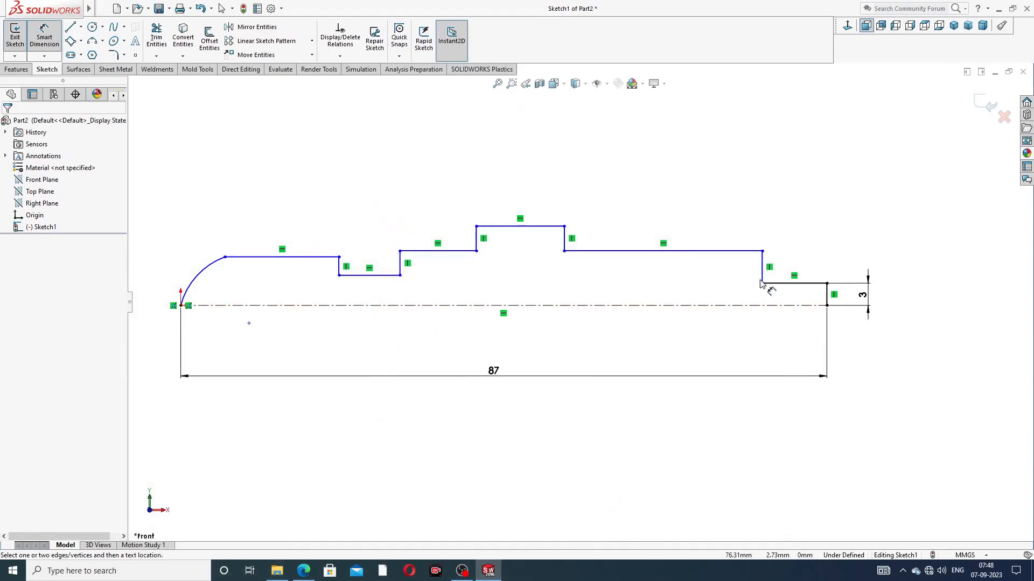
pyautogui.click(794, 284)
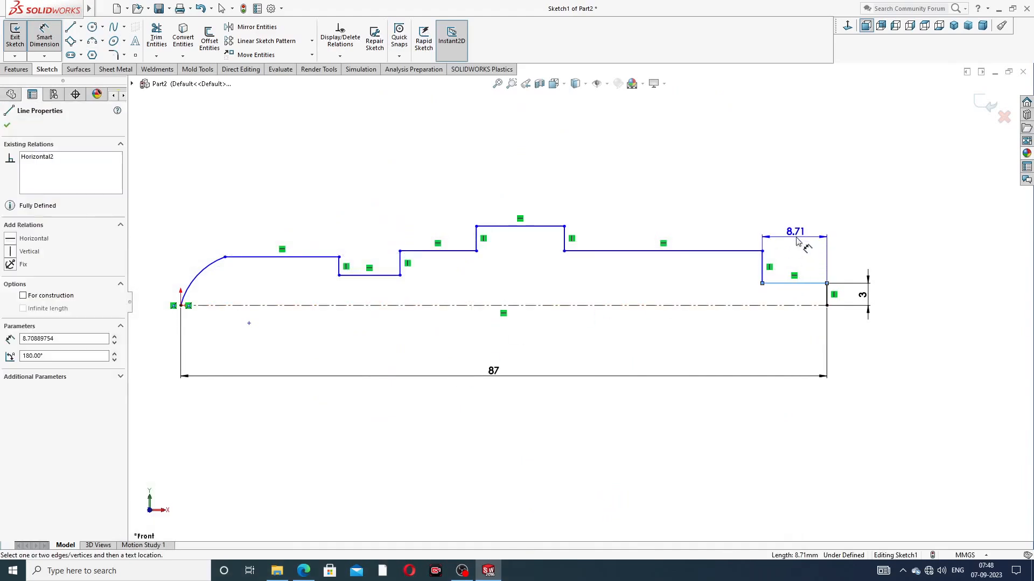
pyautogui.click(798, 242)
pyautogui.write('11')
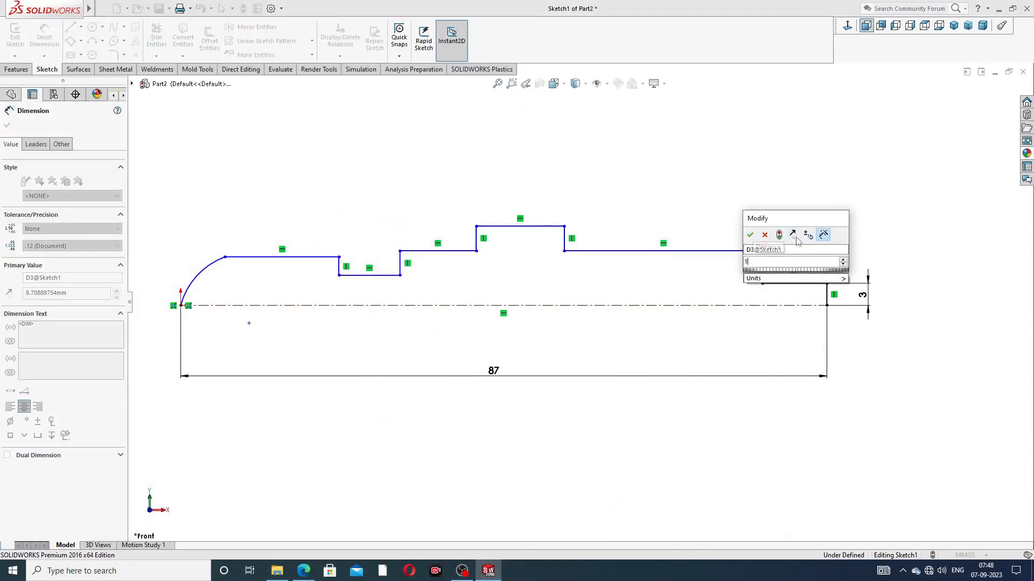
pyautogui.press('Return')
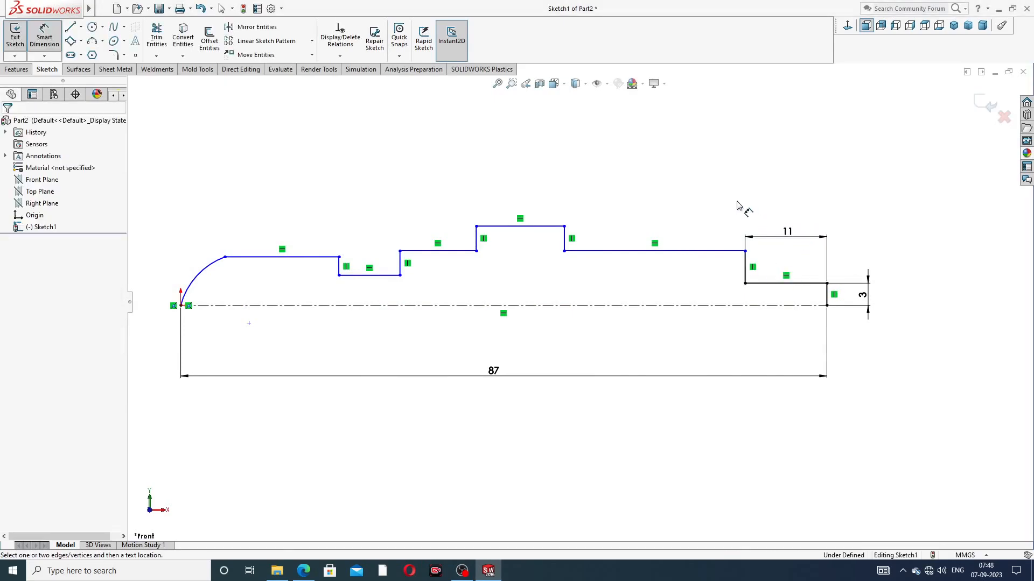
# Dimension the length of the raised collar's upper line to 12 mm.
pyautogui.click(547, 227)
pyautogui.click(520, 208)
pyautogui.write('12')
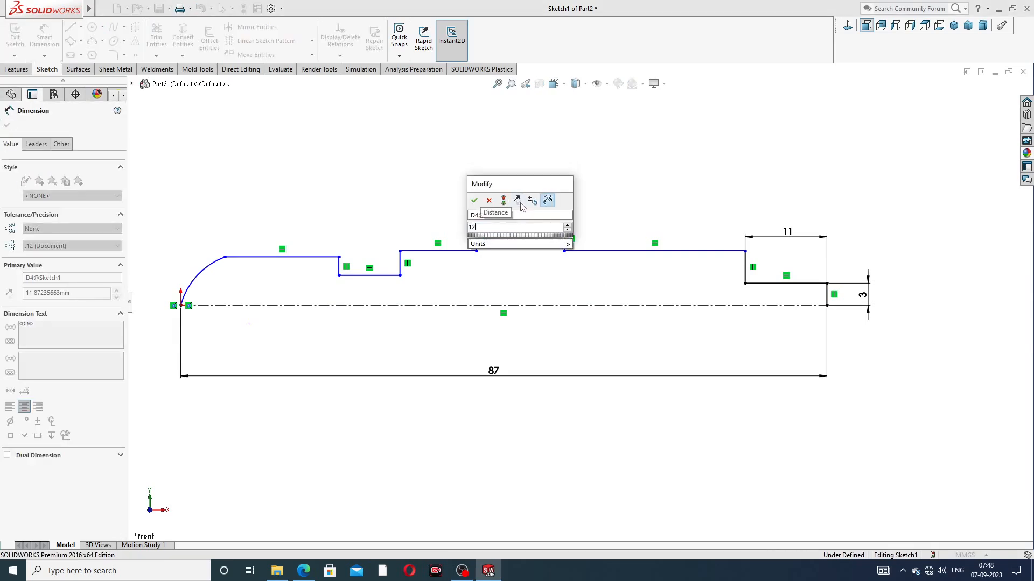
pyautogui.press('Return')
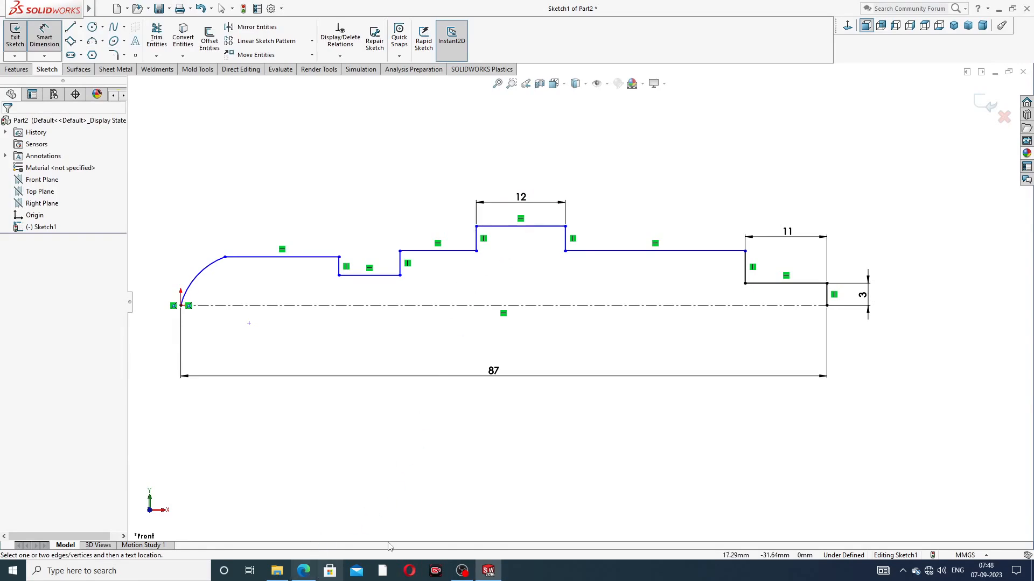
# Dimension the distance from the long shaft line to the centerline as 5 mm.
pyautogui.click(657, 251)
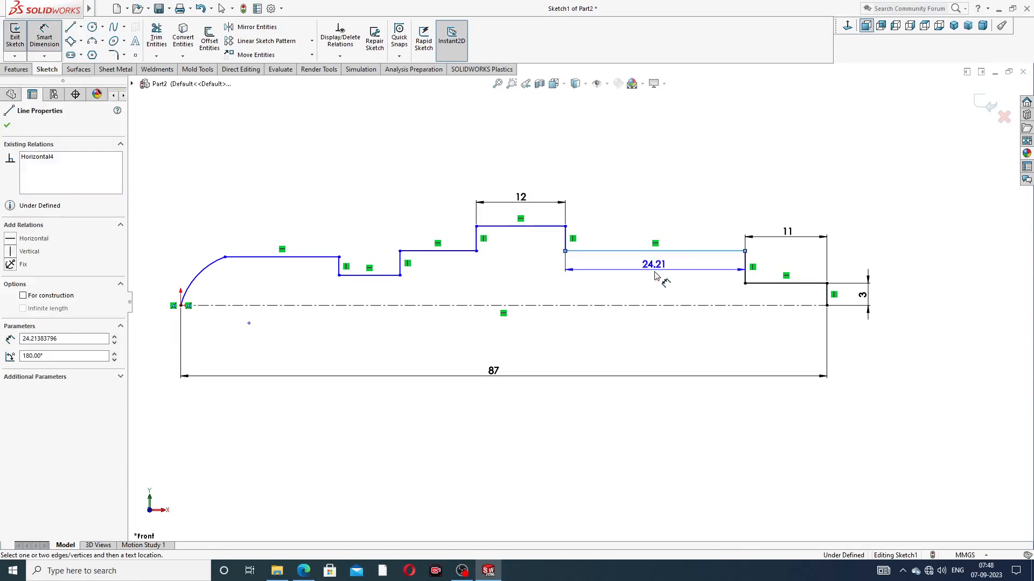
pyautogui.click(655, 307)
pyautogui.click(654, 286)
pyautogui.write('5')
pyautogui.press('Return')
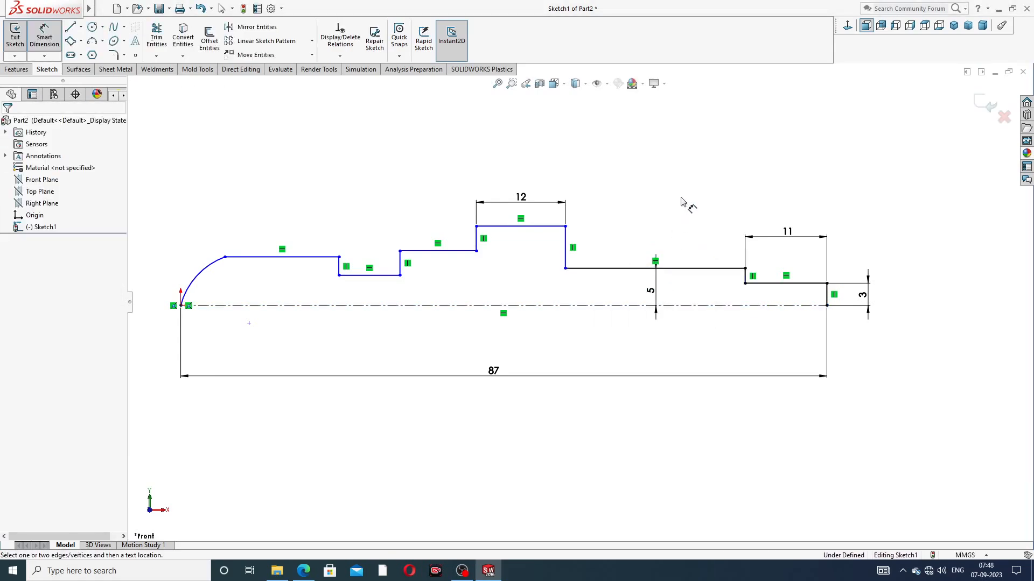
# Dimension the height of the collar's upper line above the centerline as 7 mm.
pyautogui.click(554, 227)
pyautogui.click(527, 305)
pyautogui.click(526, 281)
pyautogui.write('7')
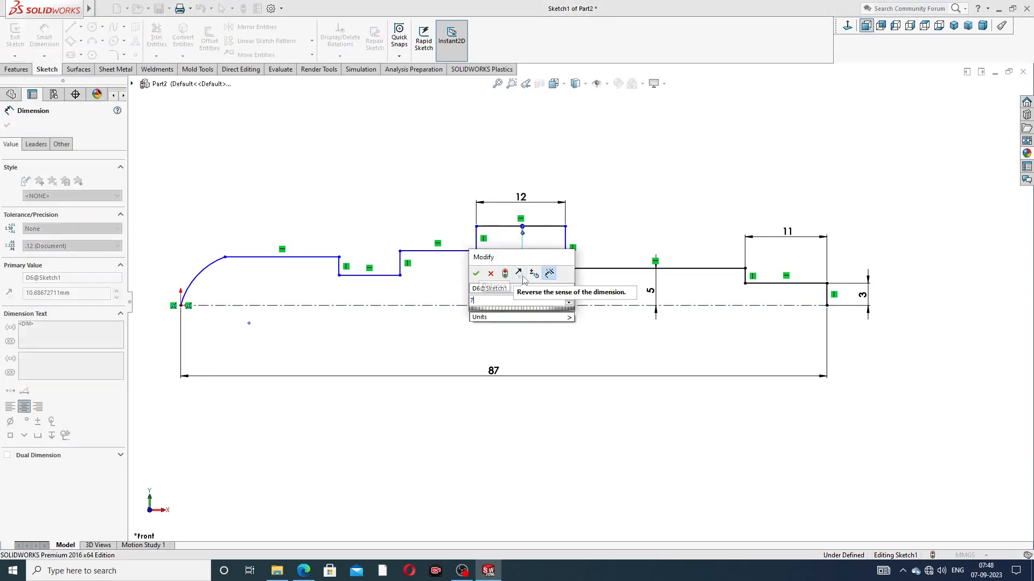
pyautogui.press('Return')
pyautogui.click(619, 194)
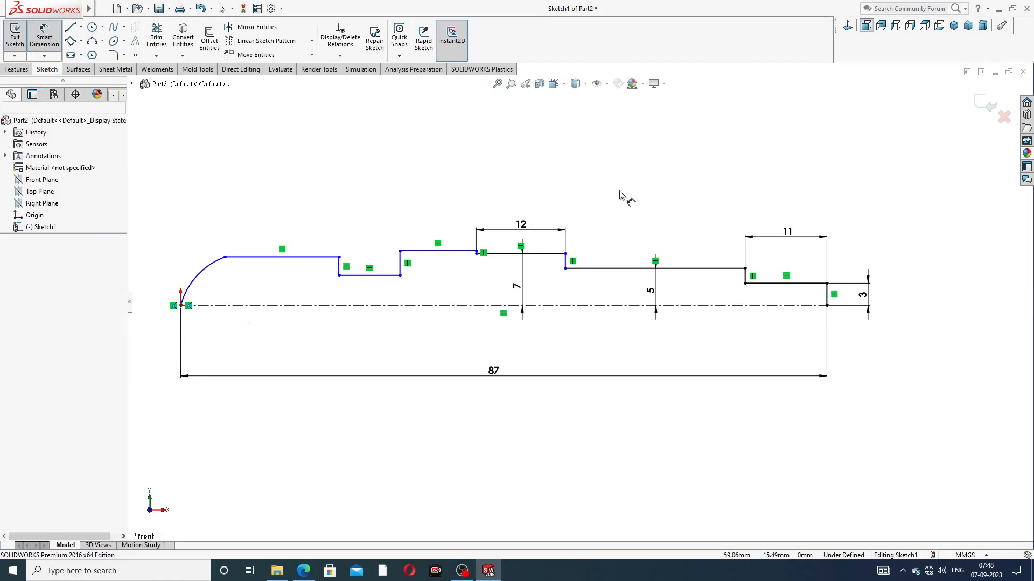
# Dimension the horizontal line next to the rounded end 4 mm above the centerline and leave the dimension tool.
pyautogui.click(309, 257)
pyautogui.click(296, 305)
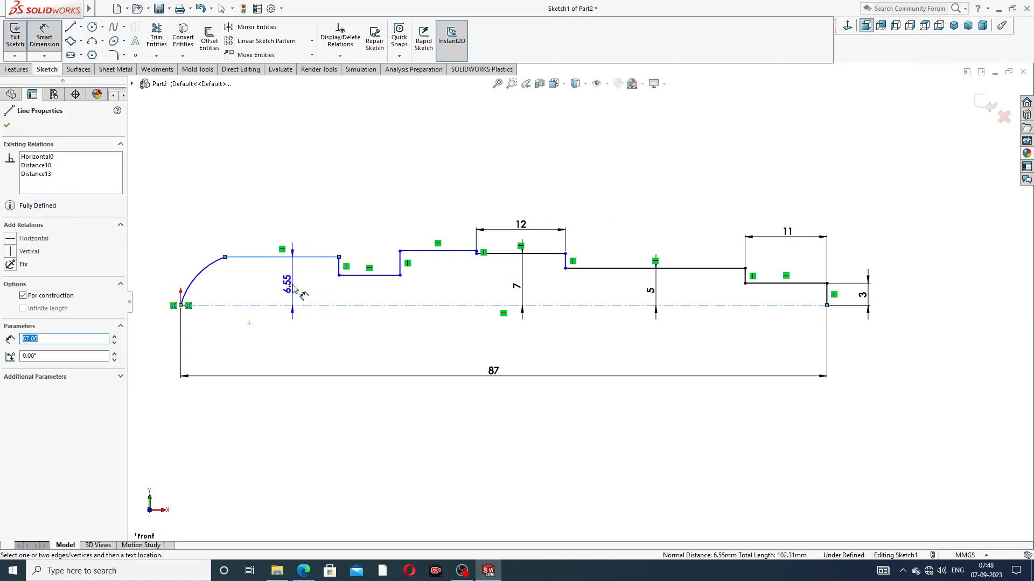
pyautogui.click(293, 289)
pyautogui.write('4')
pyautogui.press('Return')
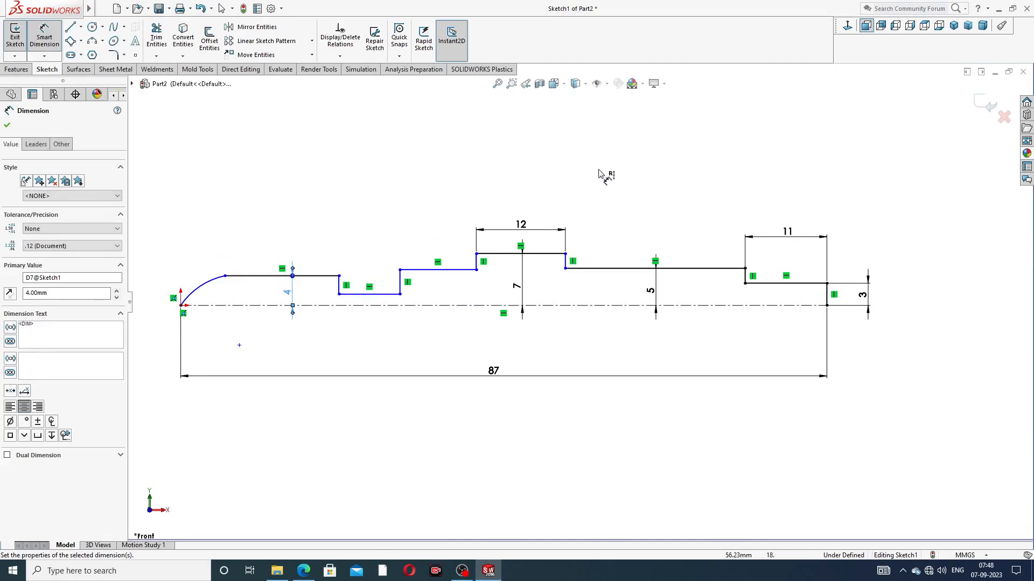
pyautogui.click(619, 167)
pyautogui.rightClick(654, 147)
pyautogui.click(673, 159)
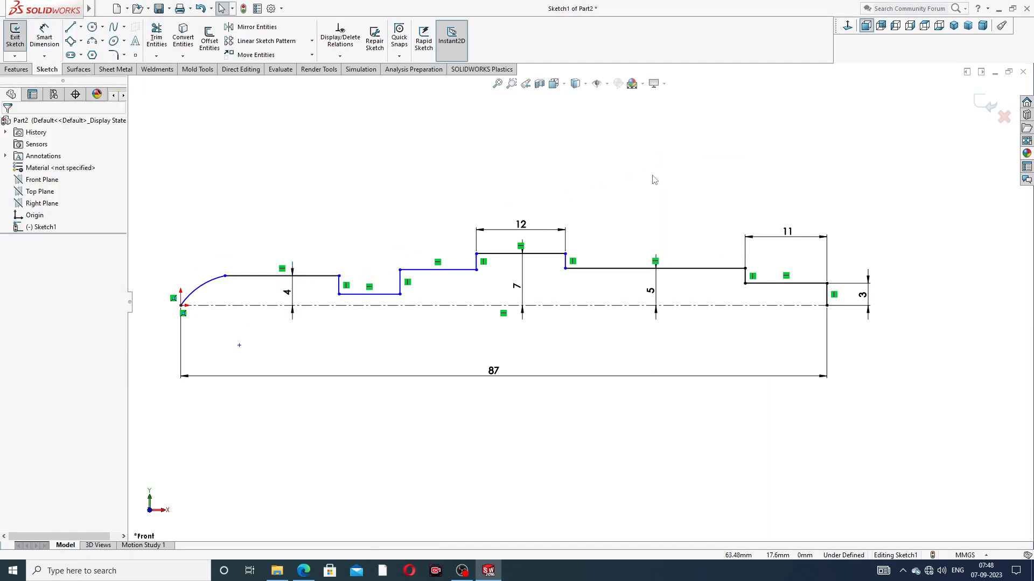
# Try to make the long shaft line, the line beyond the collar and the line at the rounded end collinear.
pyautogui.click(623, 269)
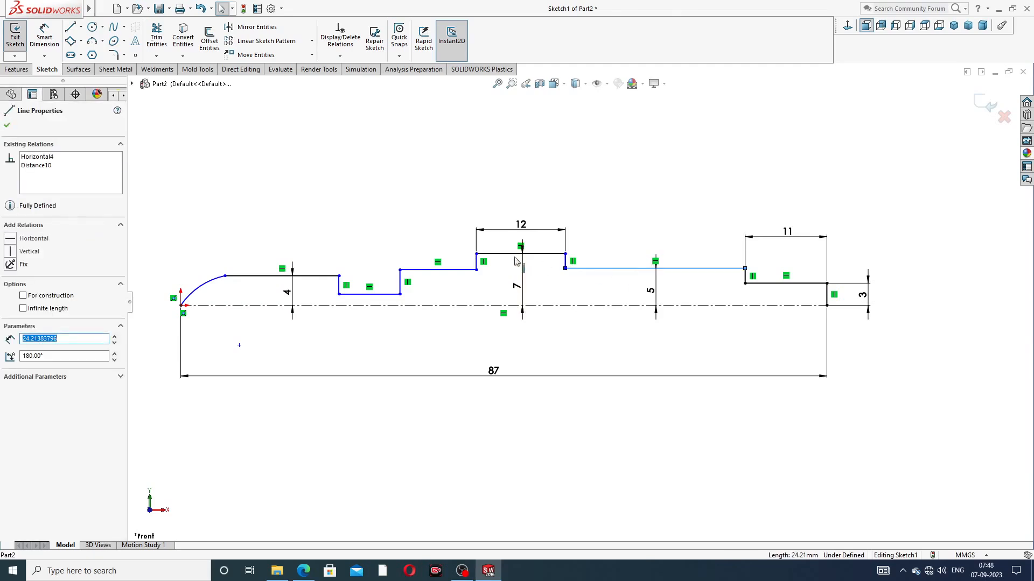
pyautogui.keyDown('ctrl'); pyautogui.click(447, 269); pyautogui.keyUp('ctrl')
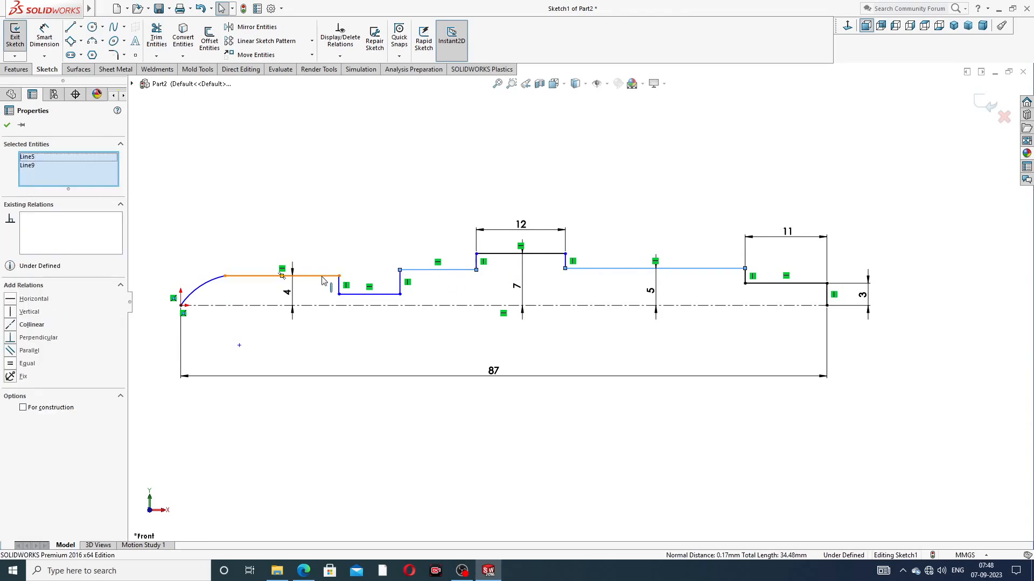
pyautogui.keyDown('ctrl'); pyautogui.click(323, 277); pyautogui.keyUp('ctrl')
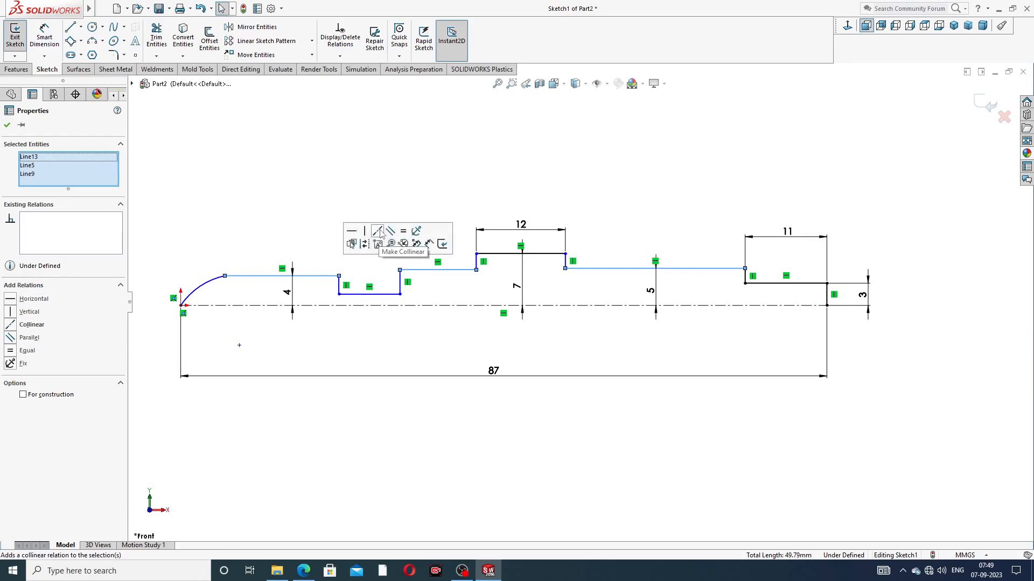
pyautogui.click(378, 231)
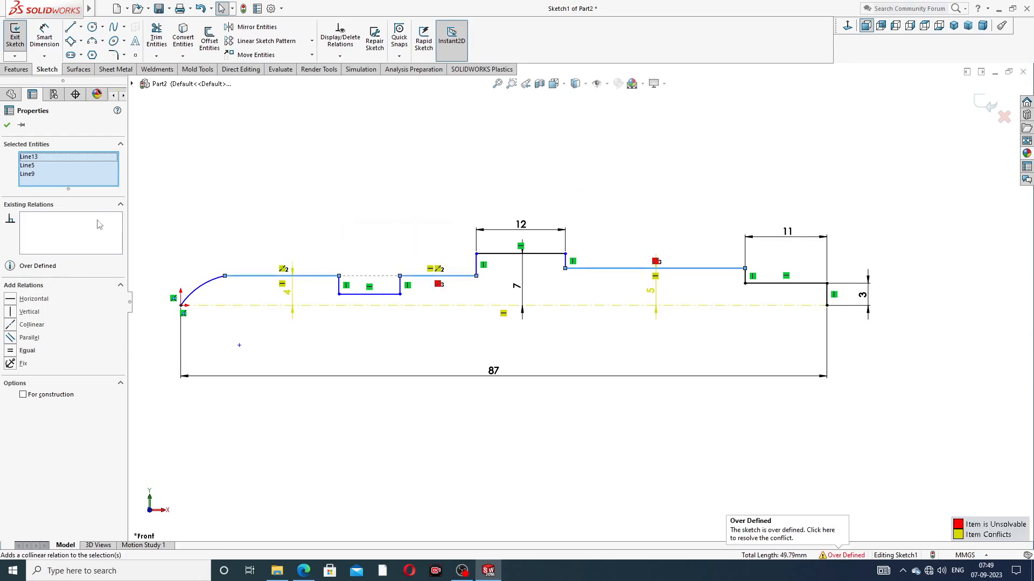
pyautogui.press('Escape')
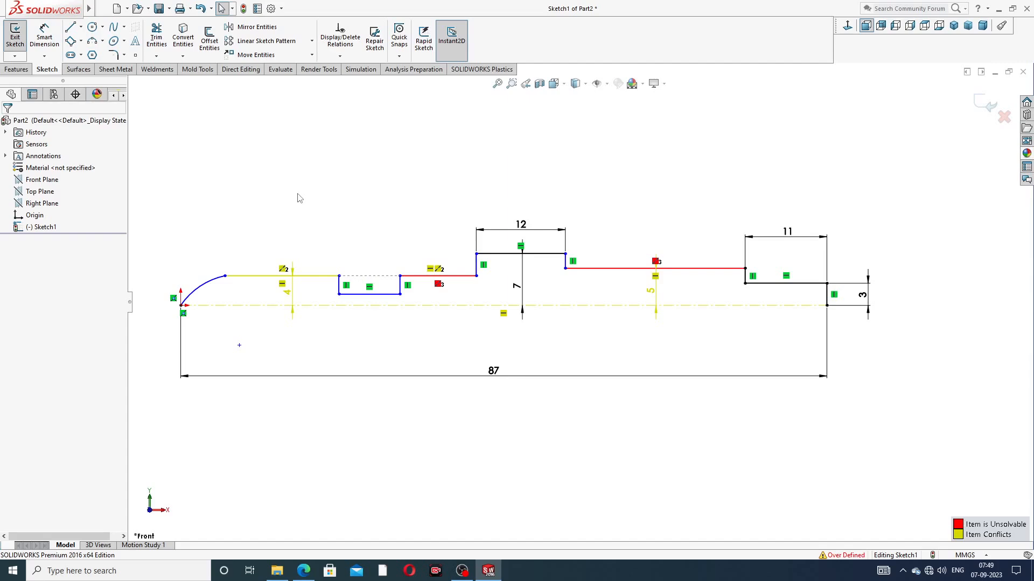
# Undo the collinear relation, the height dimensions of the rounded end and collar, and the long shaft line's height value.
pyautogui.hotkey('ctrl', 'z')
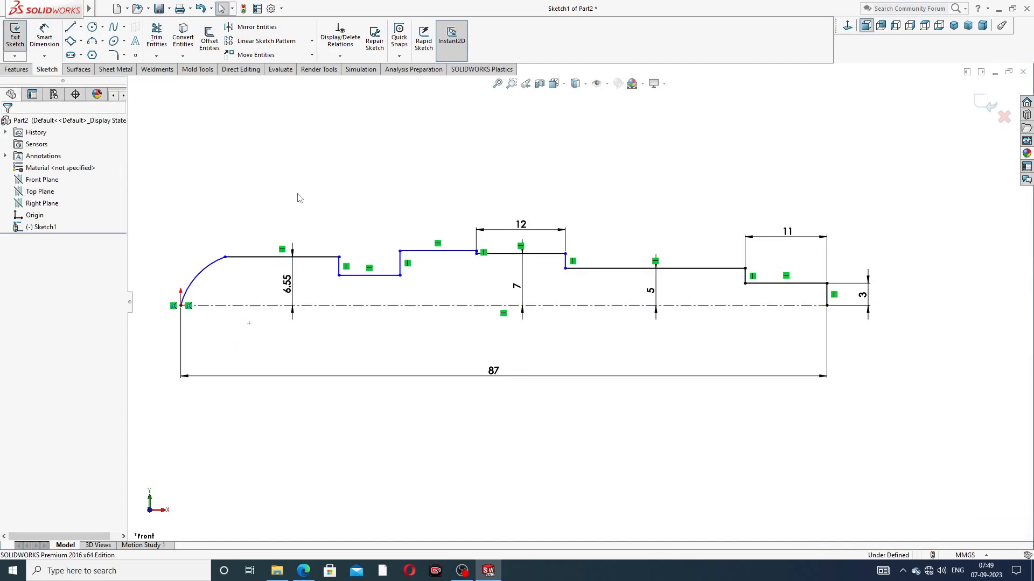
pyautogui.hotkey('ctrl', 'z')
pyautogui.hotkey('ctrl', 'z')
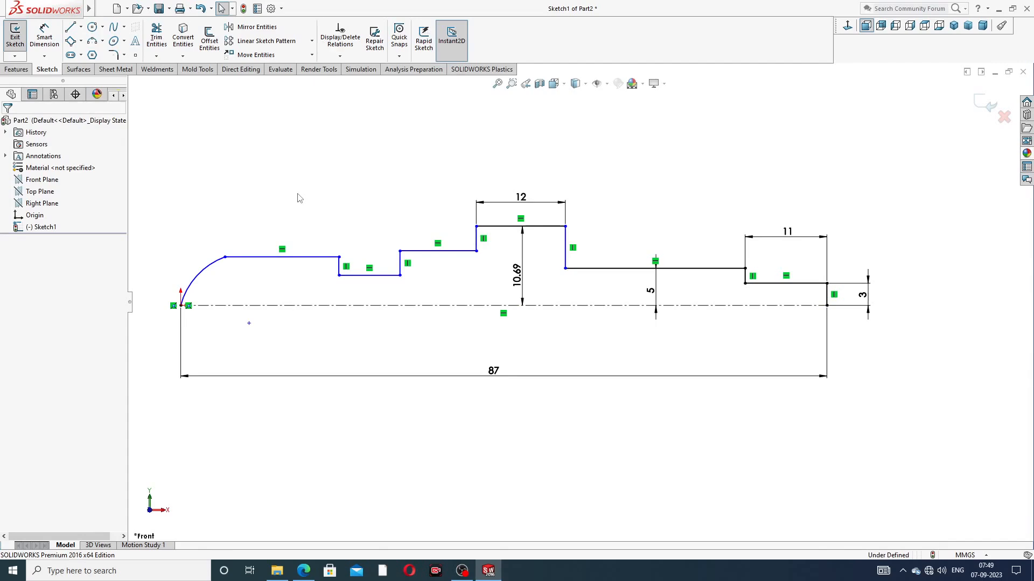
pyautogui.hotkey('ctrl', 'z')
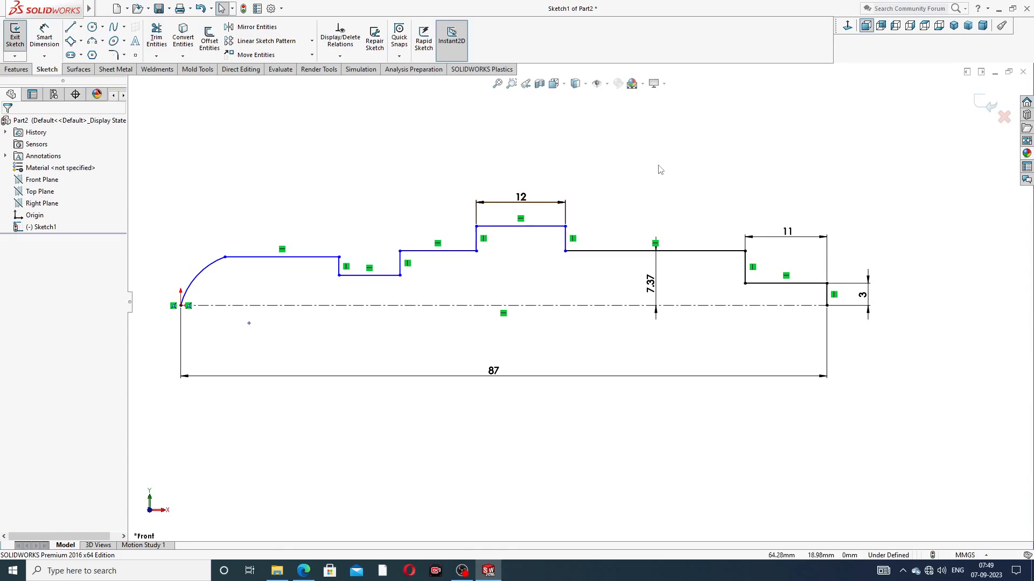
# Set the long shaft line's height above the centerline to 5 mm.
pyautogui.click(651, 285)
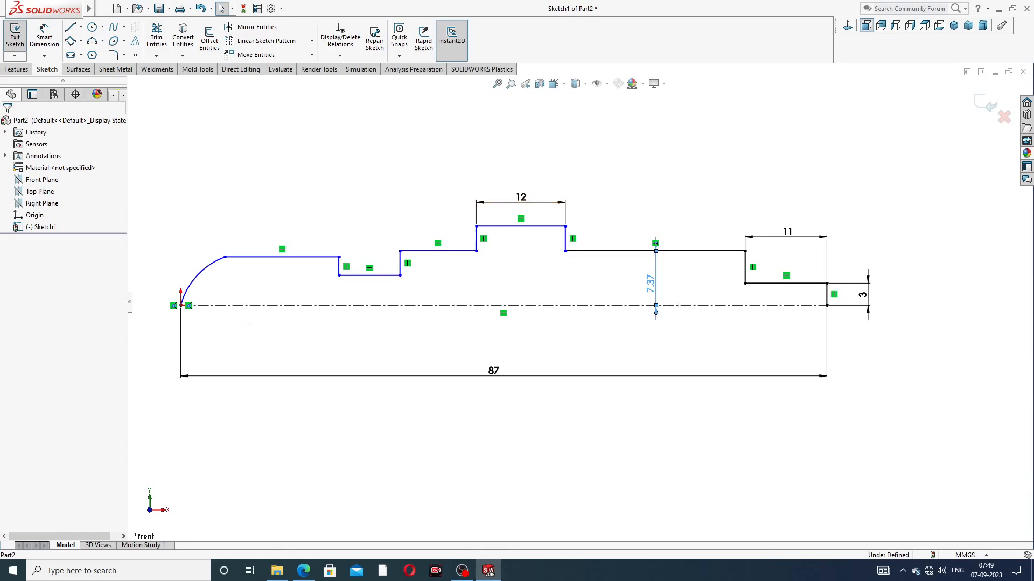
pyautogui.doubleClick(650, 284)
pyautogui.write('5')
pyautogui.press('Return')
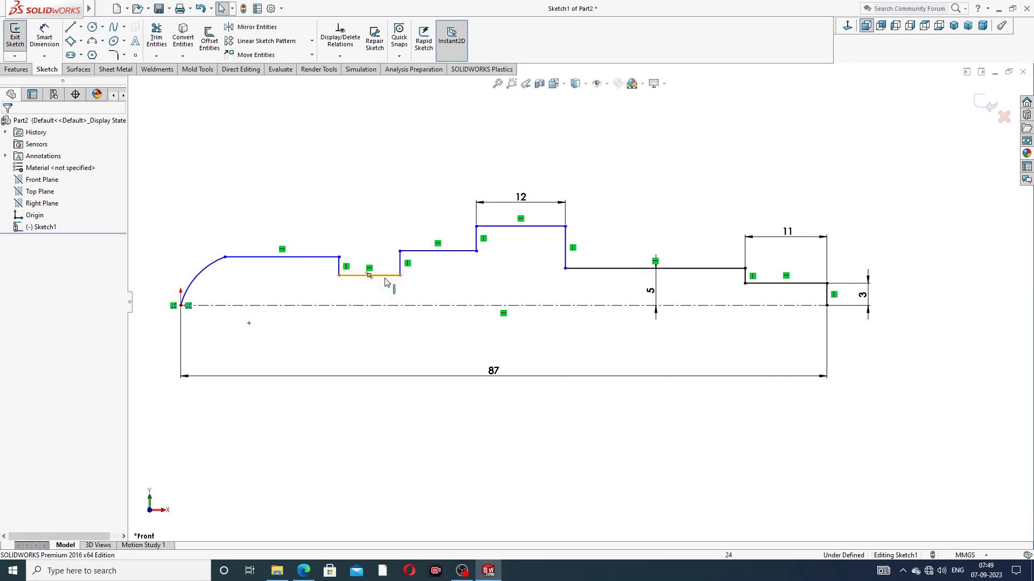
# Make the long shaft line, the line between groove and collar, and the line at the rounded end collinear.
pyautogui.click(580, 269)
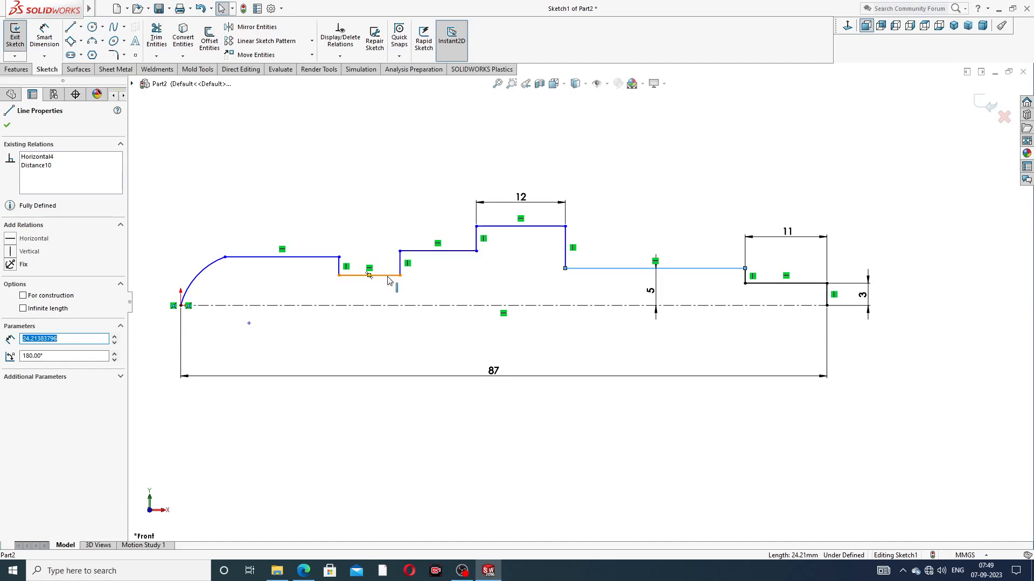
pyautogui.keyDown('ctrl'); pyautogui.click(431, 252); pyautogui.keyUp('ctrl')
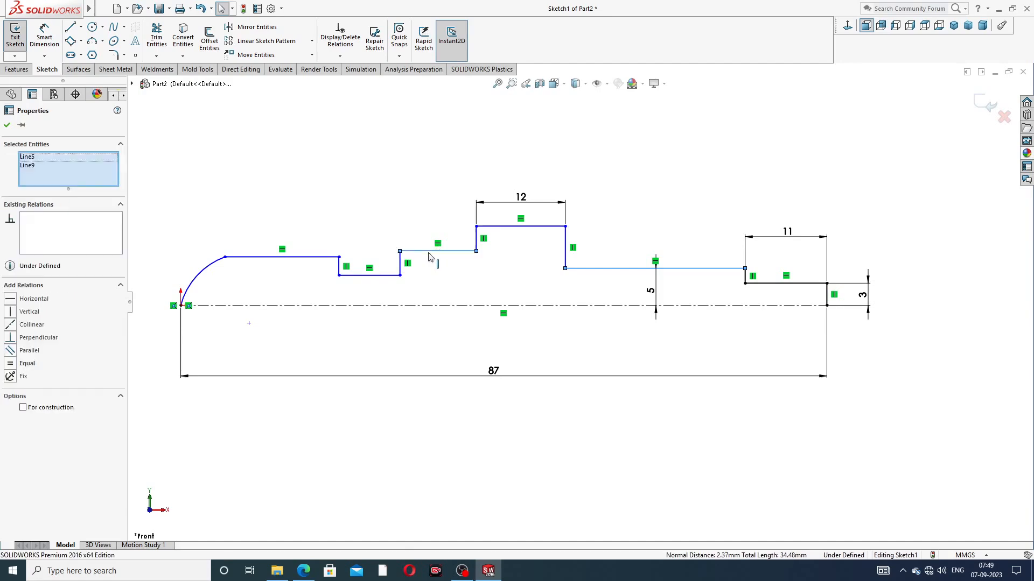
pyautogui.keyDown('ctrl'); pyautogui.click(338, 257); pyautogui.keyUp('ctrl')
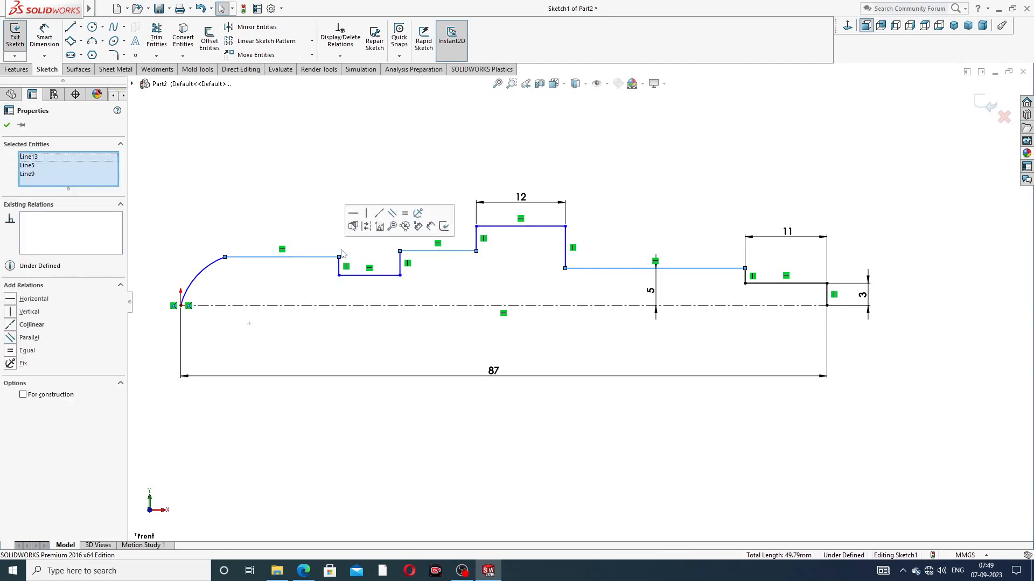
pyautogui.click(379, 213)
pyautogui.press('Escape')
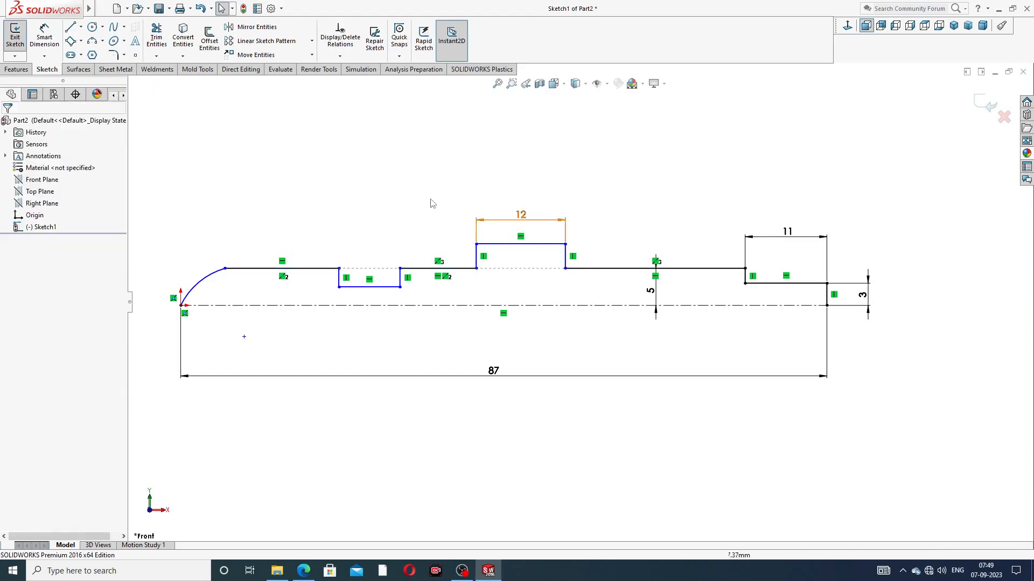
# Dimension the collar's upper line 7 mm above the centerline.
pyautogui.click(44, 36)
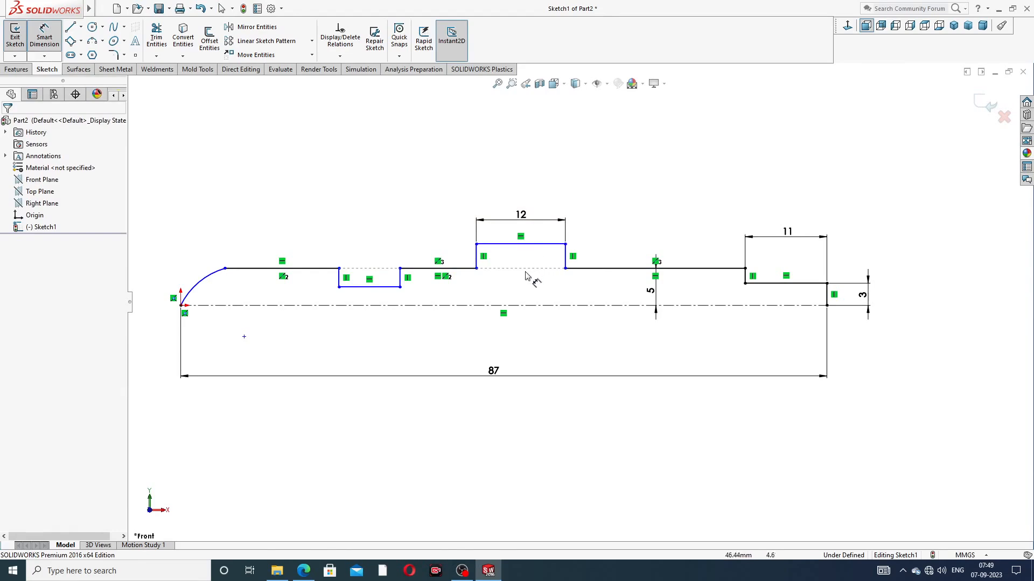
pyautogui.click(527, 245)
pyautogui.click(530, 305)
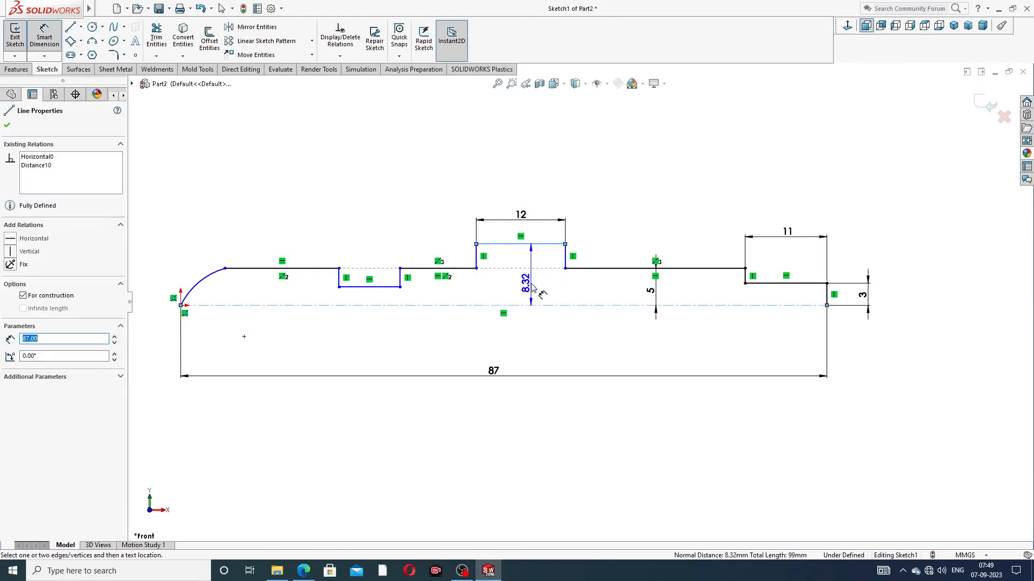
pyautogui.click(532, 286)
pyautogui.write('7')
pyautogui.press('Return')
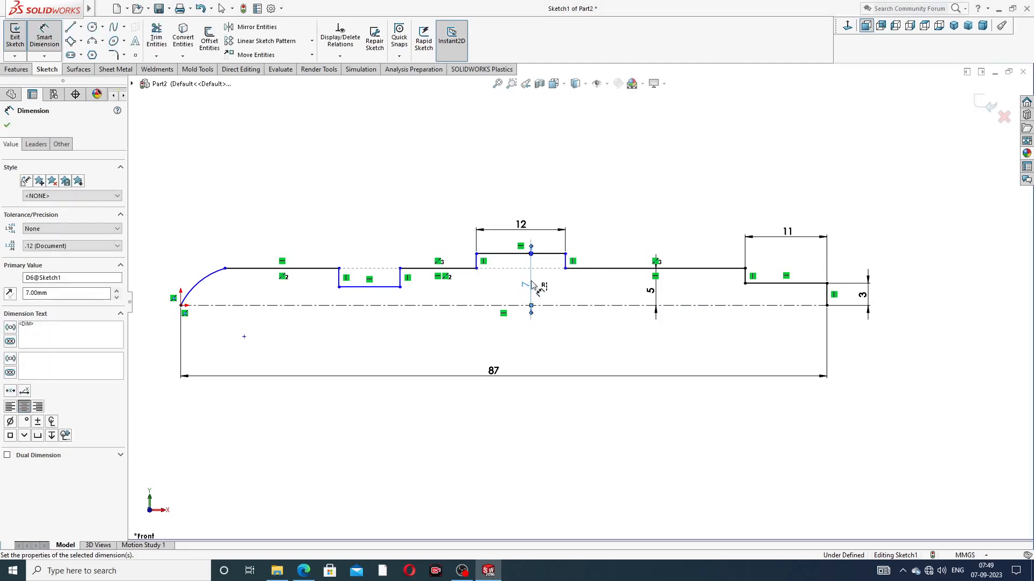
pyautogui.click(323, 268)
pyautogui.click(315, 306)
pyautogui.click(316, 293)
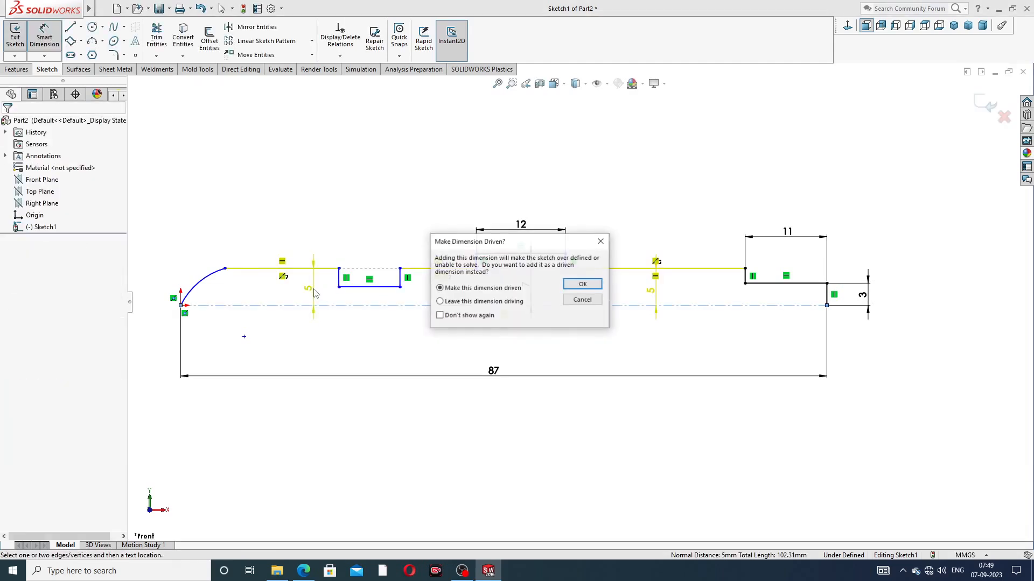
pyautogui.click(596, 239)
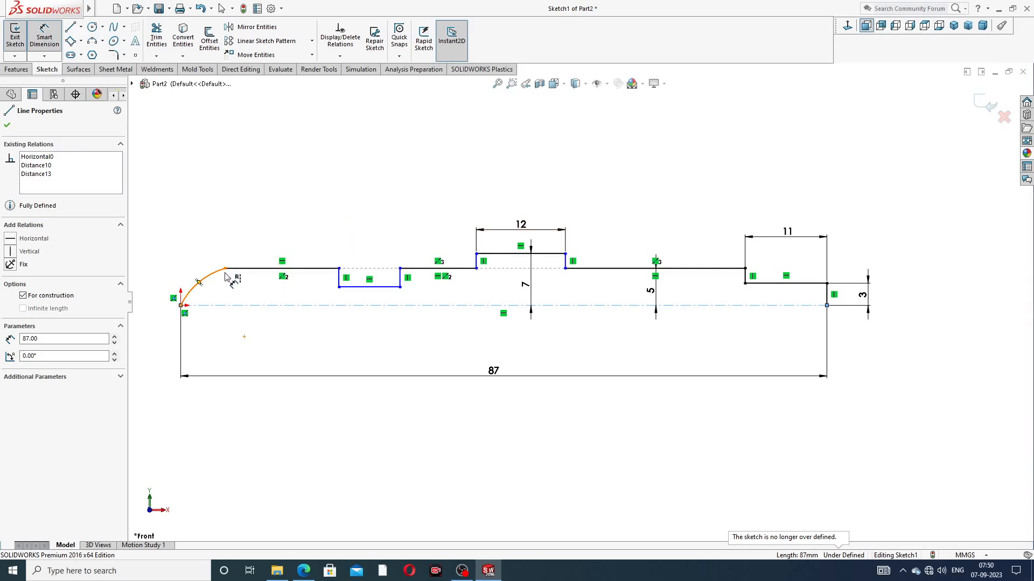
# Dimension the groove's bottom line 4 mm above the centerline, adjust the dimension's placement and leave the dimension tool.
pyautogui.click(382, 289)
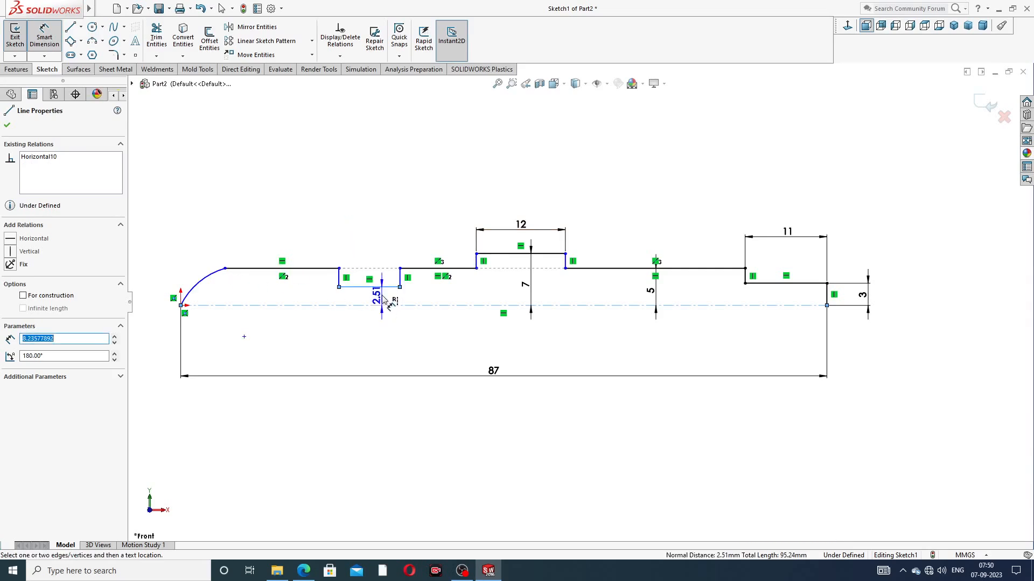
pyautogui.click(382, 295)
pyautogui.write('4')
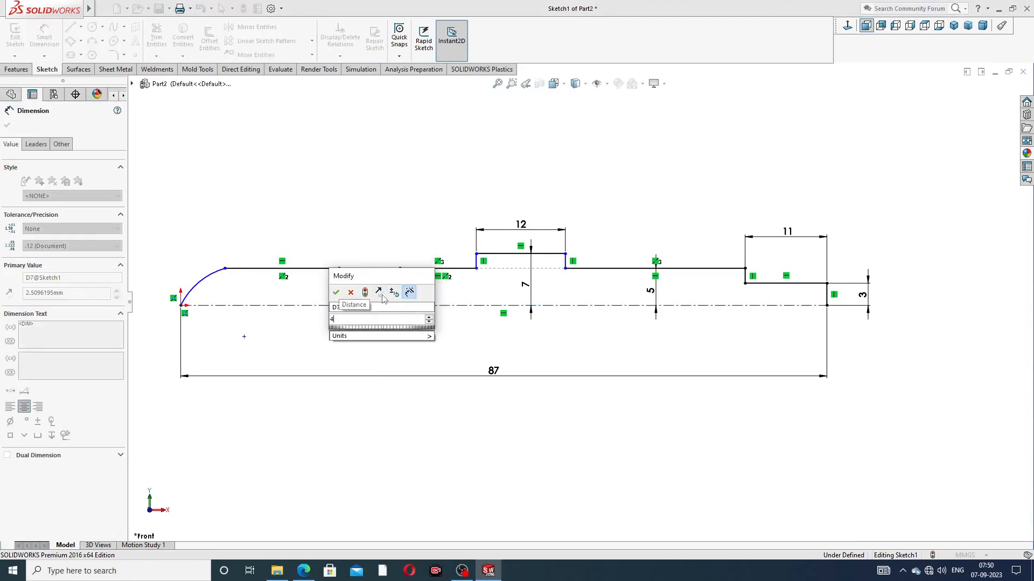
pyautogui.press('Return')
pyautogui.click(574, 179)
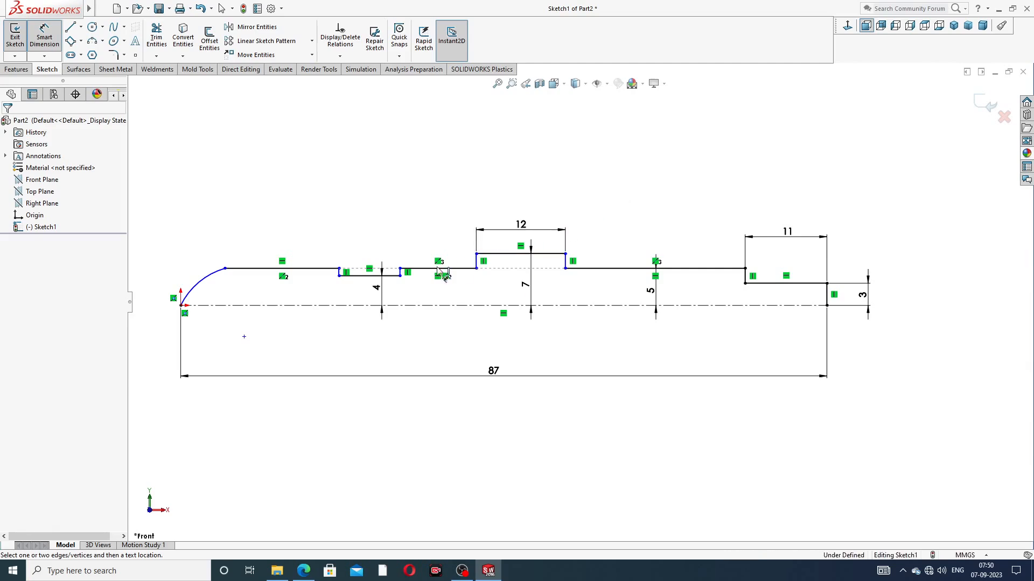
pyautogui.click(382, 293)
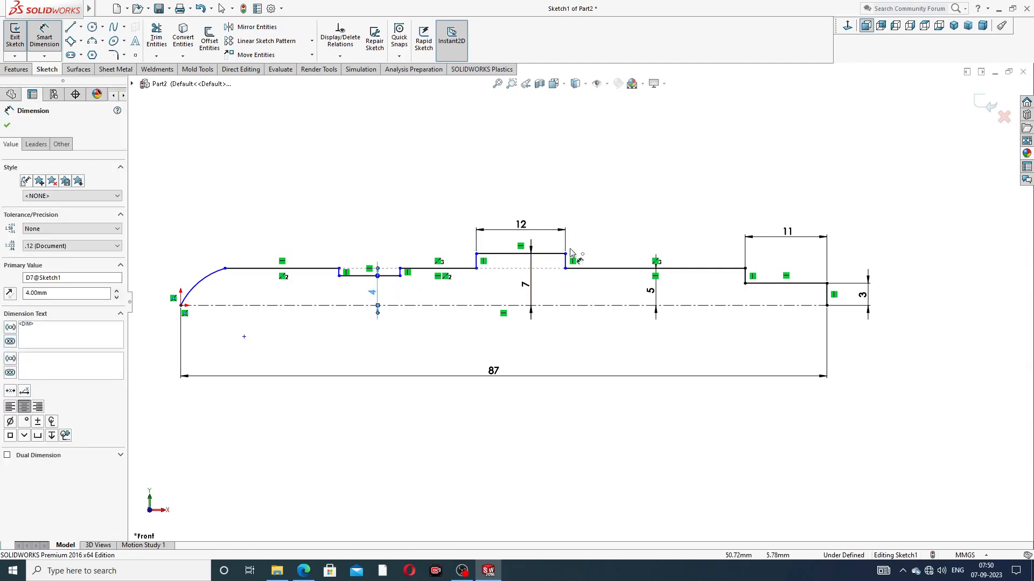
pyautogui.rightClick(661, 196)
pyautogui.click(684, 160)
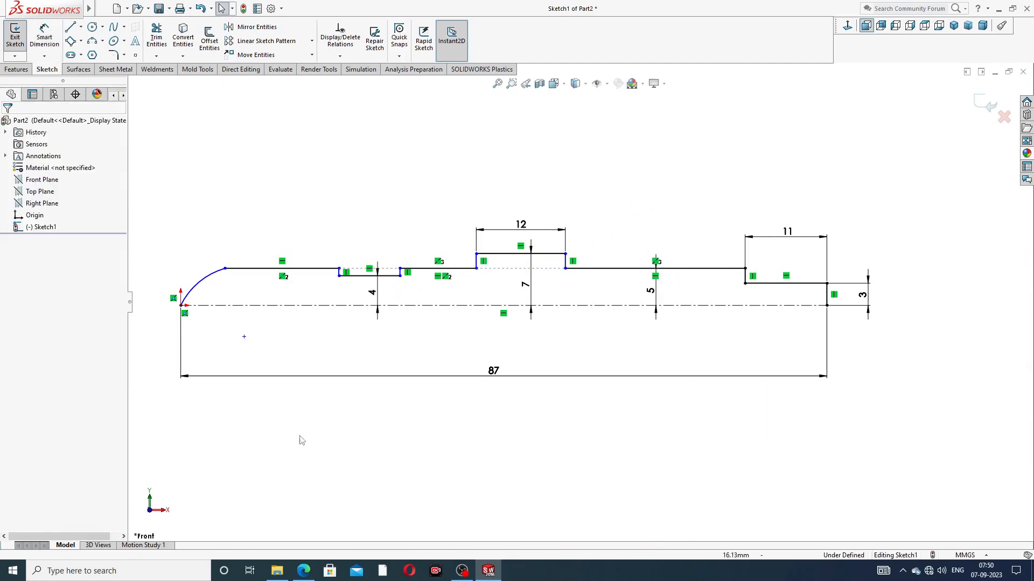
# Check the spindle drawing and dimension the rounded end's arc with a 12 mm radius.
pyautogui.click(304, 571)
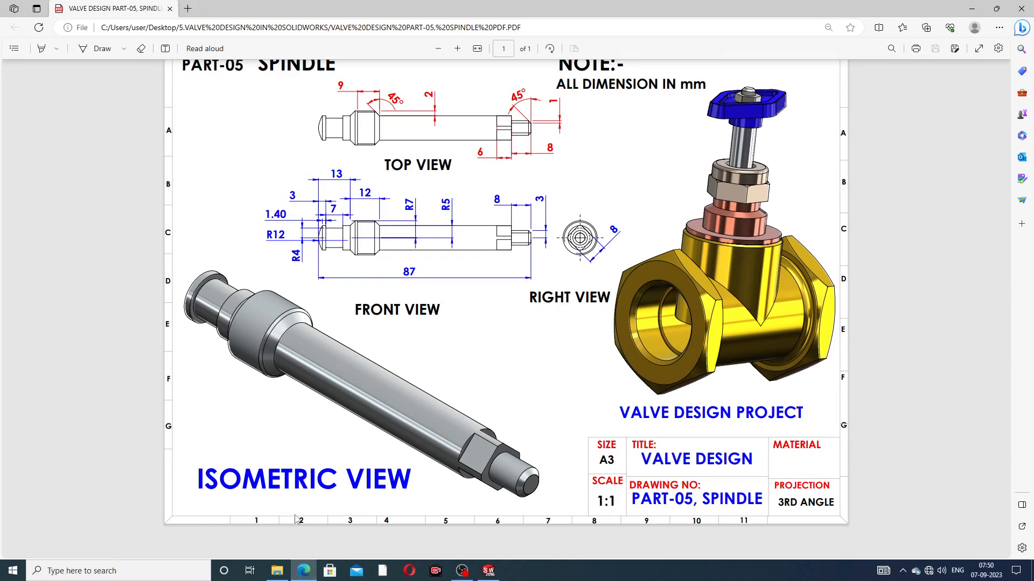
pyautogui.click(305, 572)
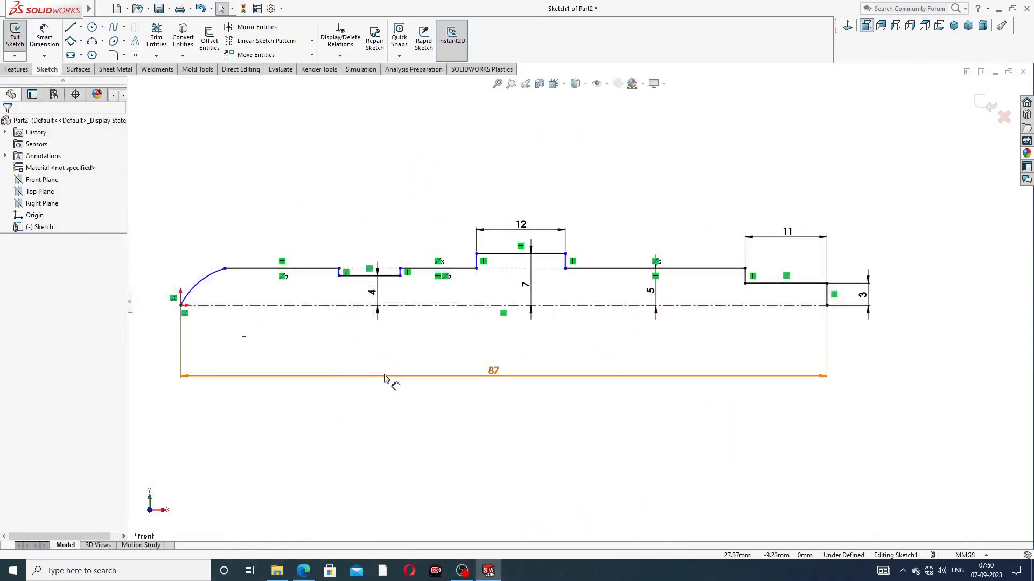
pyautogui.click(44, 39)
pyautogui.click(195, 288)
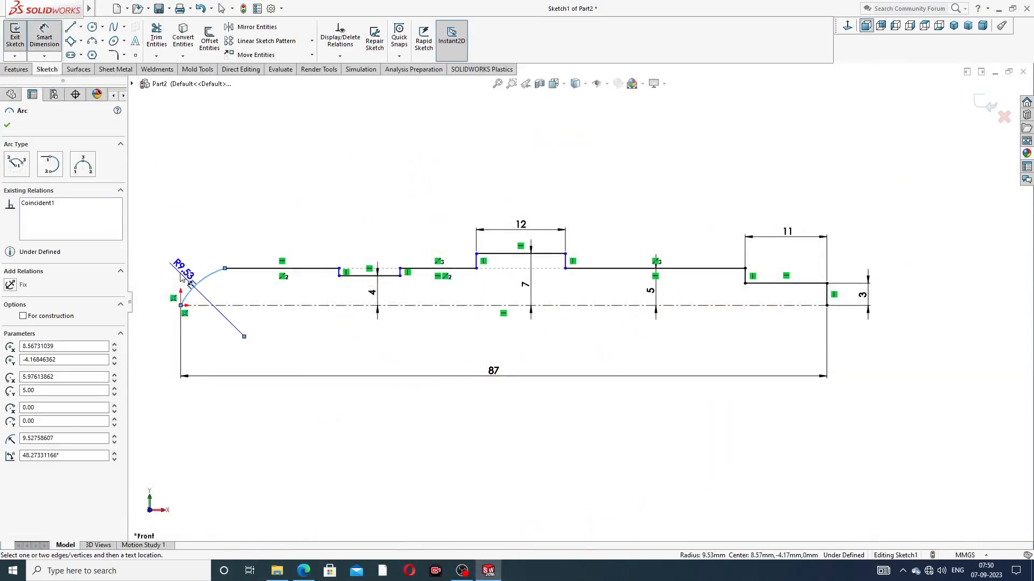
pyautogui.click(179, 273)
pyautogui.write('12')
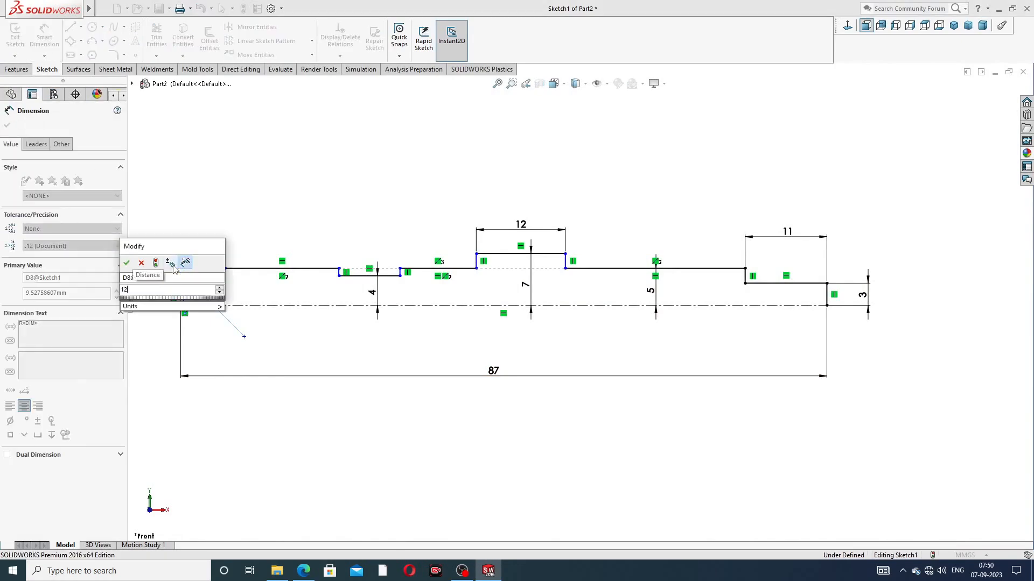
pyautogui.press('Return')
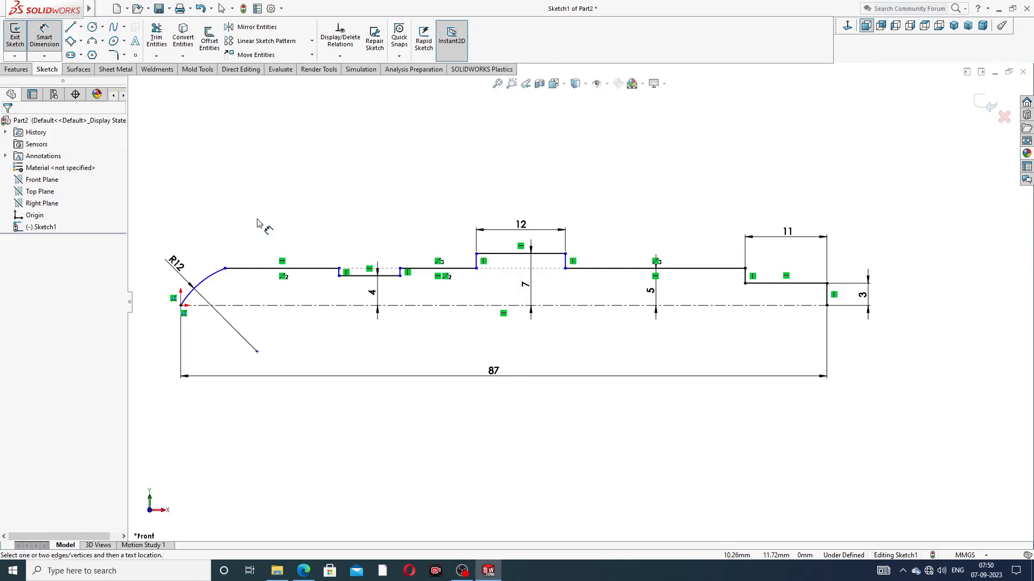
# Recheck the spindle drawing and dimension the groove's near edge 7 mm horizontally from the origin.
pyautogui.scroll(2, 260, 225)
pyautogui.scroll(-2, 346, 296)
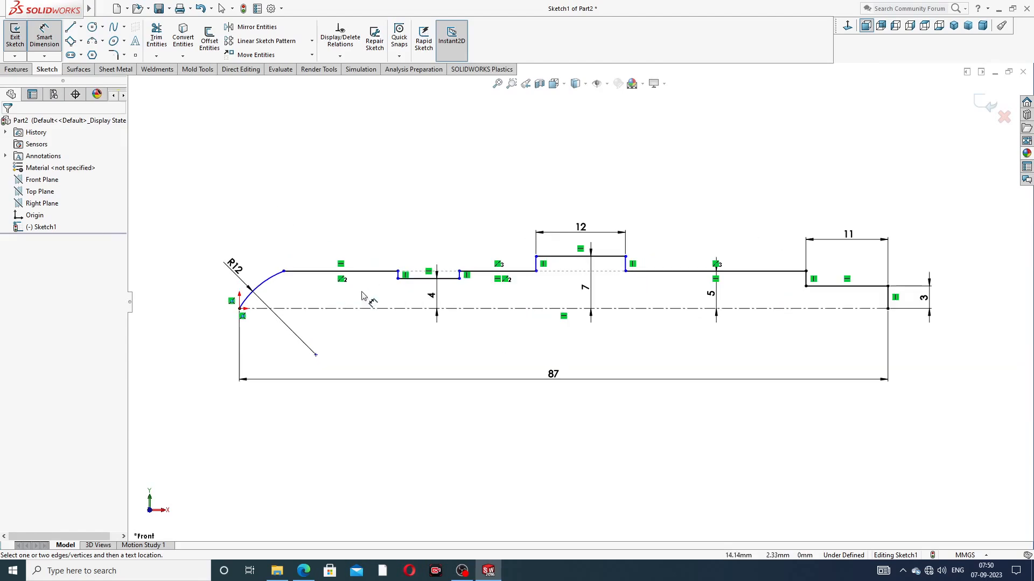
pyautogui.scroll(-1, 468, 294)
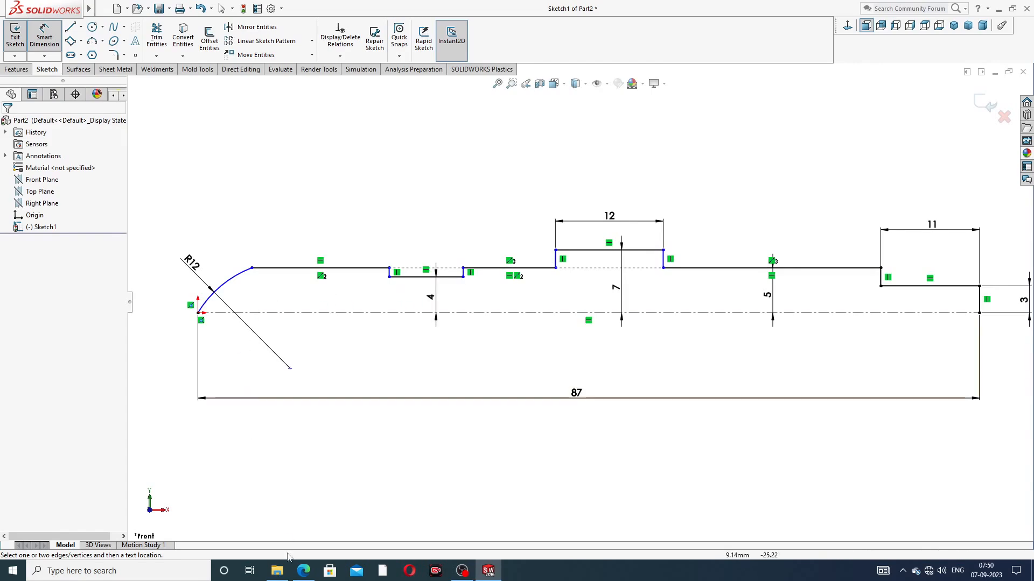
pyautogui.click(303, 571)
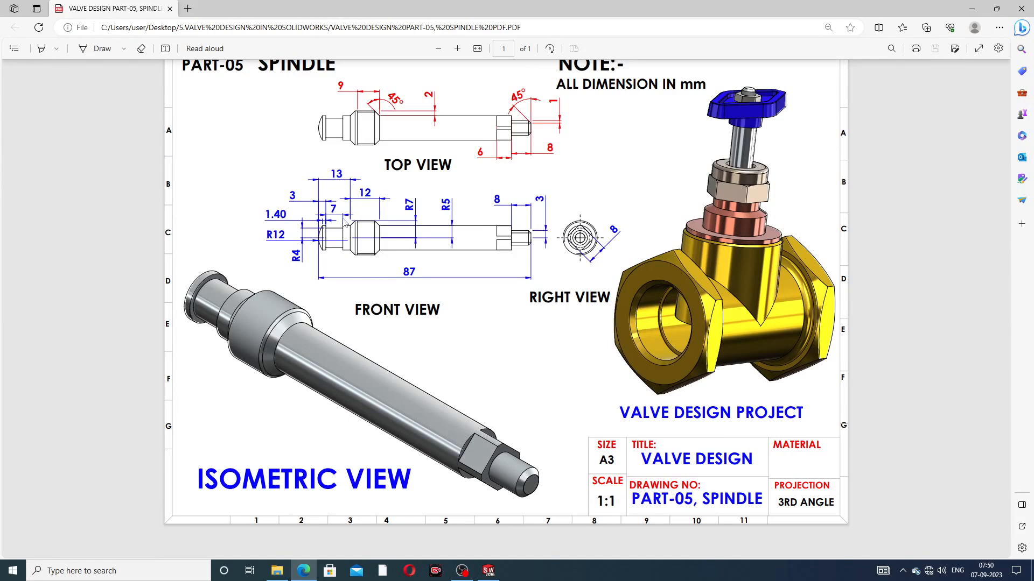
pyautogui.click(304, 571)
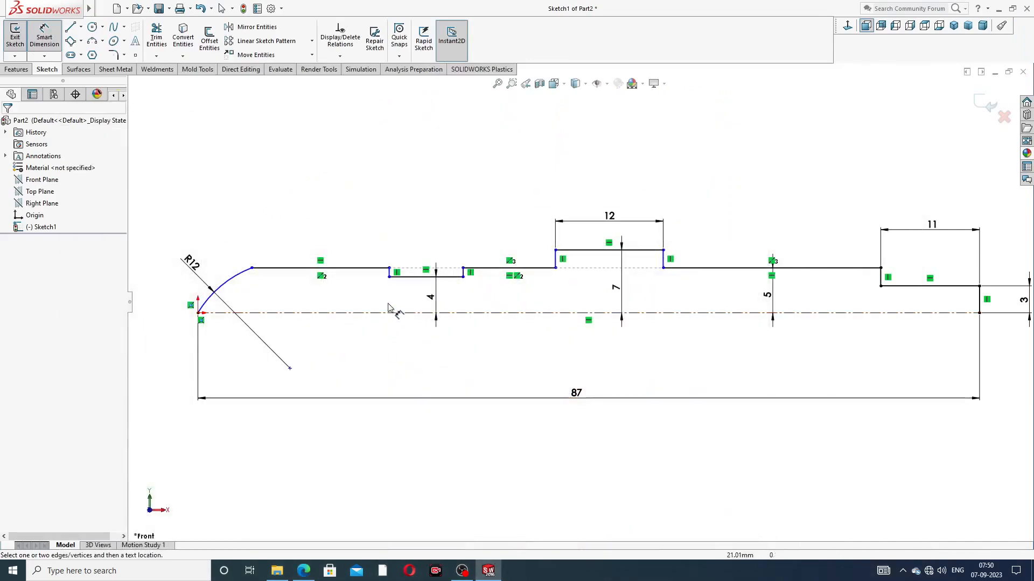
pyautogui.click(390, 278)
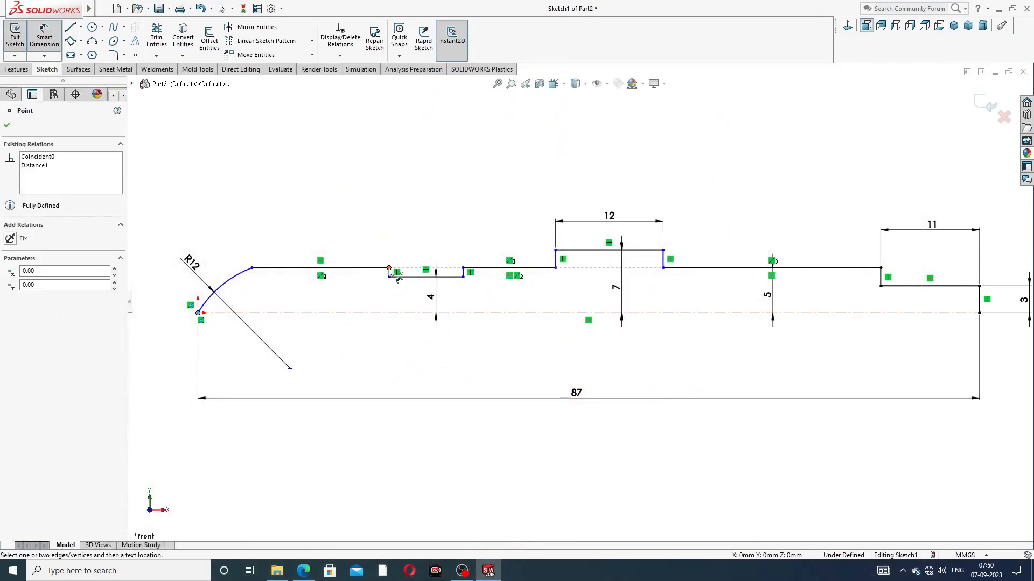
pyautogui.click(198, 312)
pyautogui.click(311, 239)
pyautogui.write('7')
pyautogui.press('Return')
pyautogui.click(412, 233)
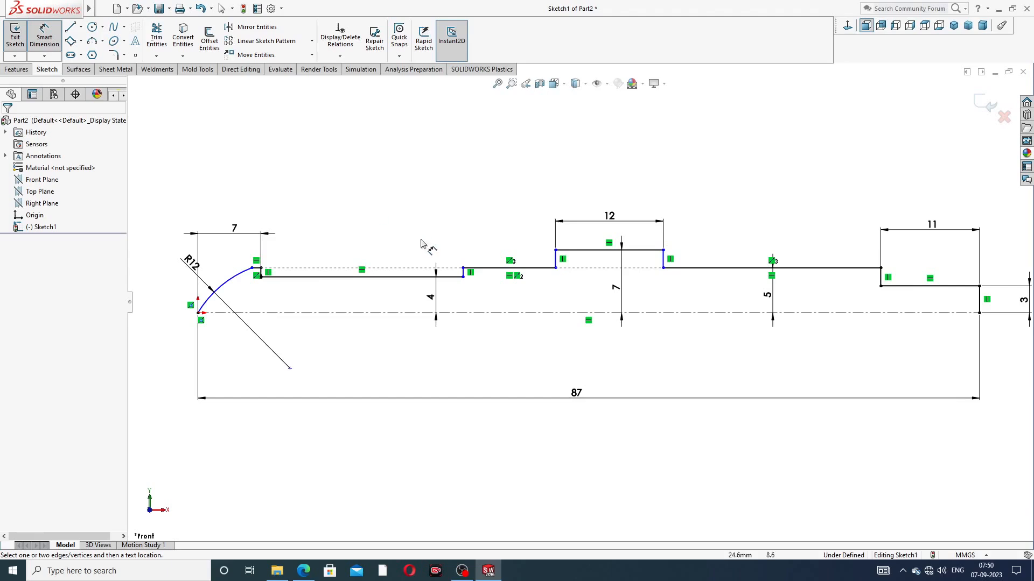
# Dimension the collar's near upper corner 13 mm horizontally from the origin.
pyautogui.click(197, 313)
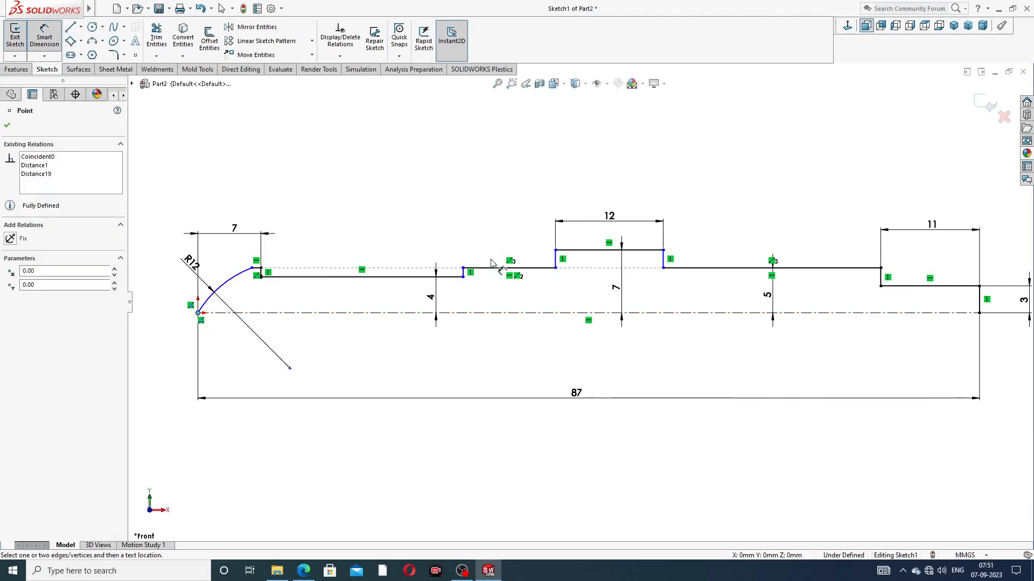
pyautogui.click(555, 250)
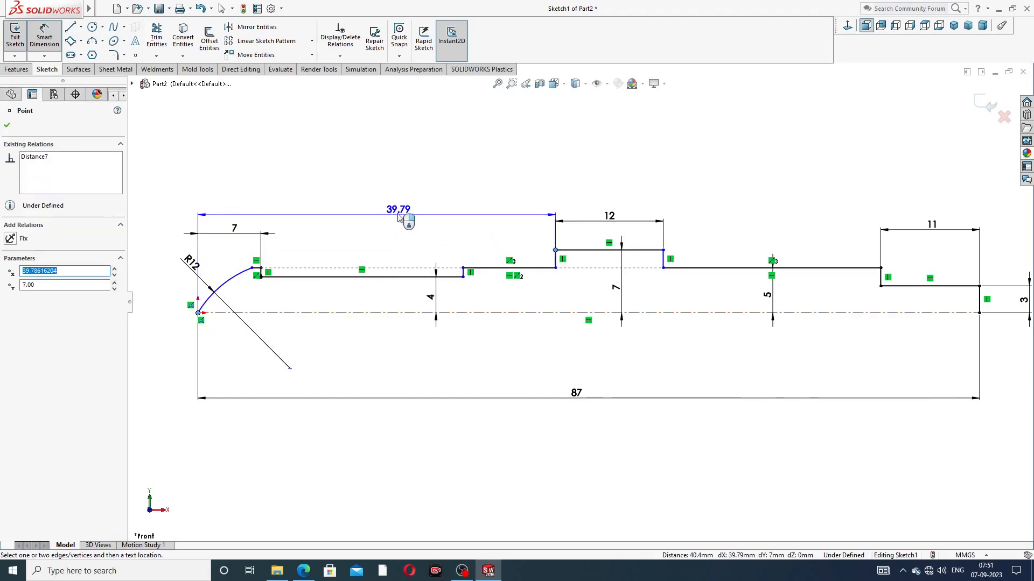
pyautogui.click(401, 211)
pyautogui.write('13')
pyautogui.press('Return')
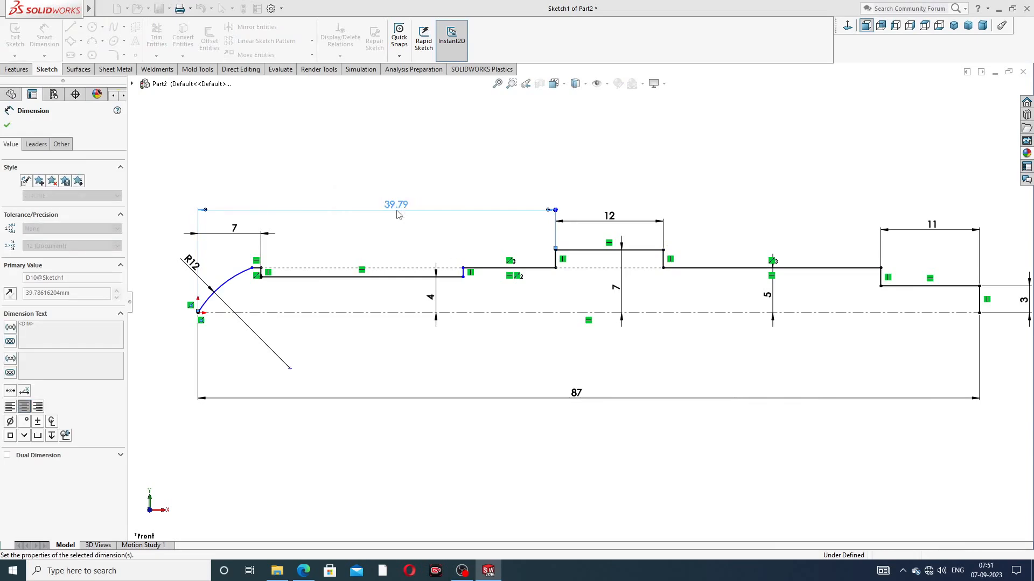
pyautogui.click(473, 184)
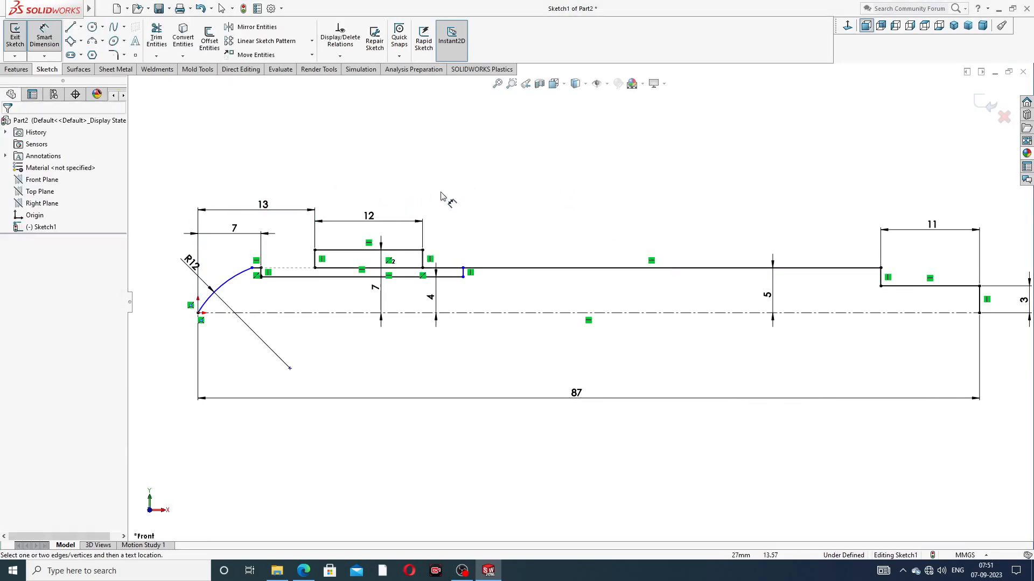
# Leave the dimension tool and move the groove's far edge back to just before the collar, about 12 mm from the origin.
pyautogui.scroll(-2, 384, 294)
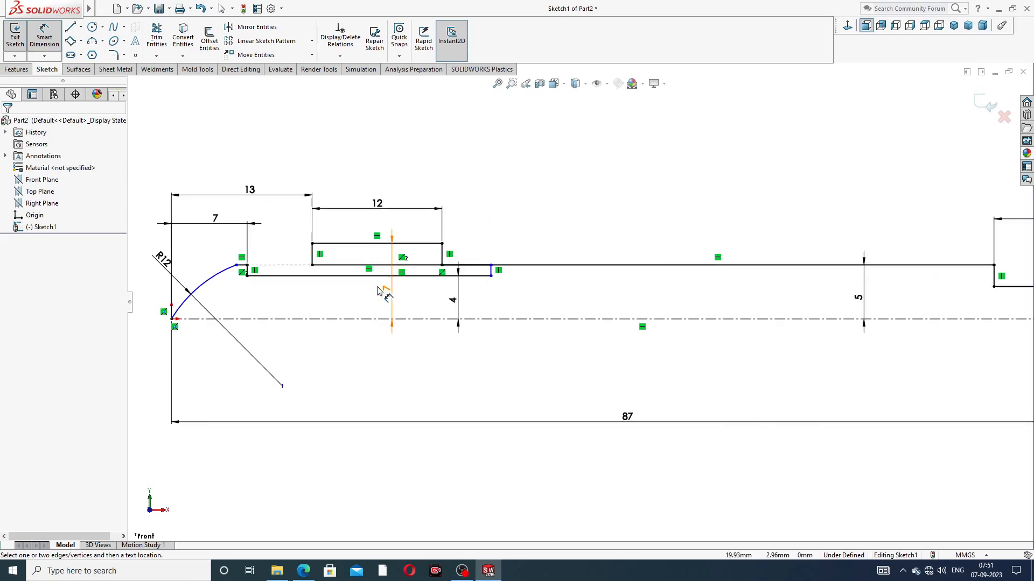
pyautogui.rightClick(552, 182)
pyautogui.click(565, 160)
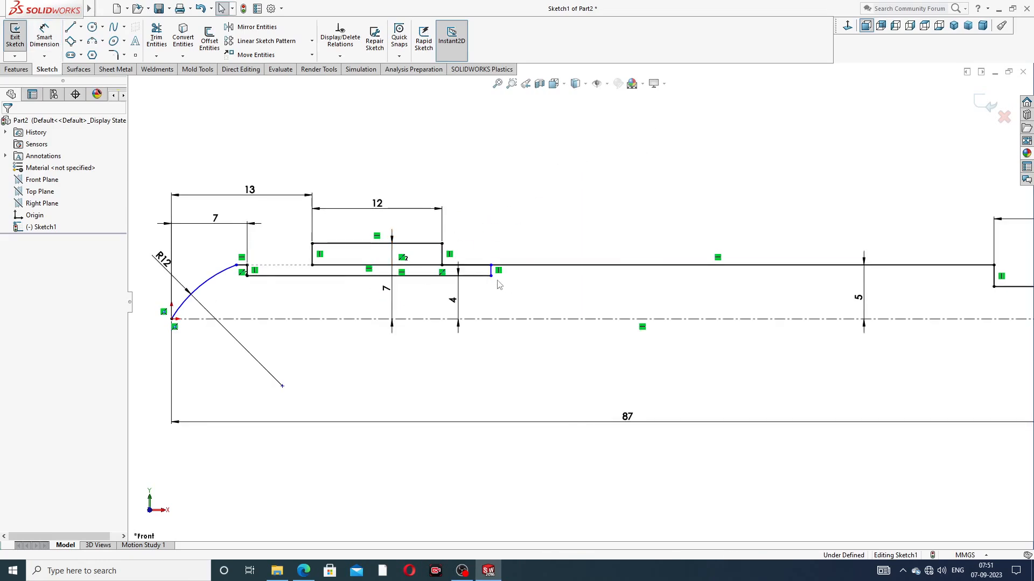
pyautogui.moveTo(491, 276); pyautogui.dragTo(300, 282)
pyautogui.click(521, 205)
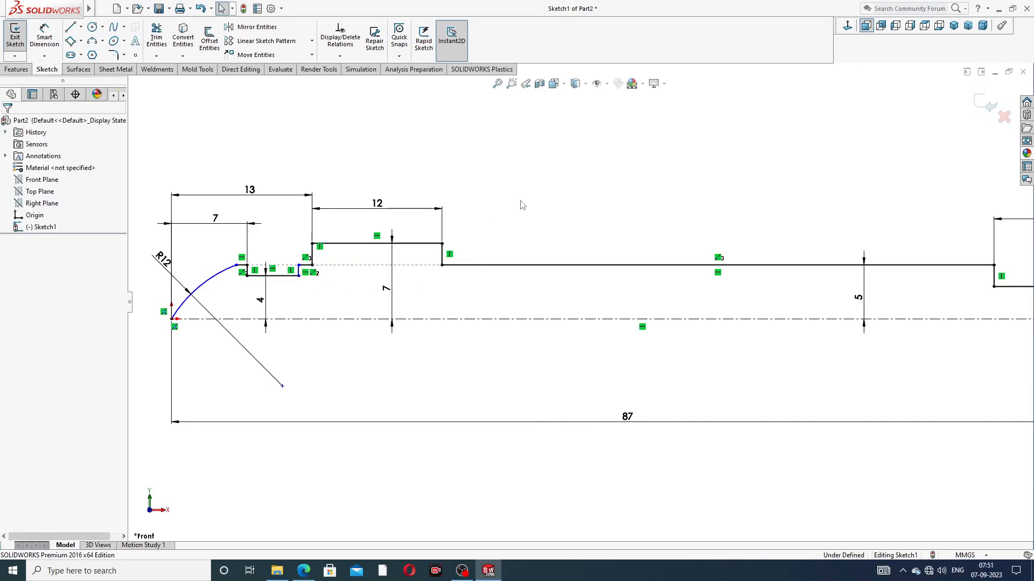
pyautogui.scroll(-2, 345, 283)
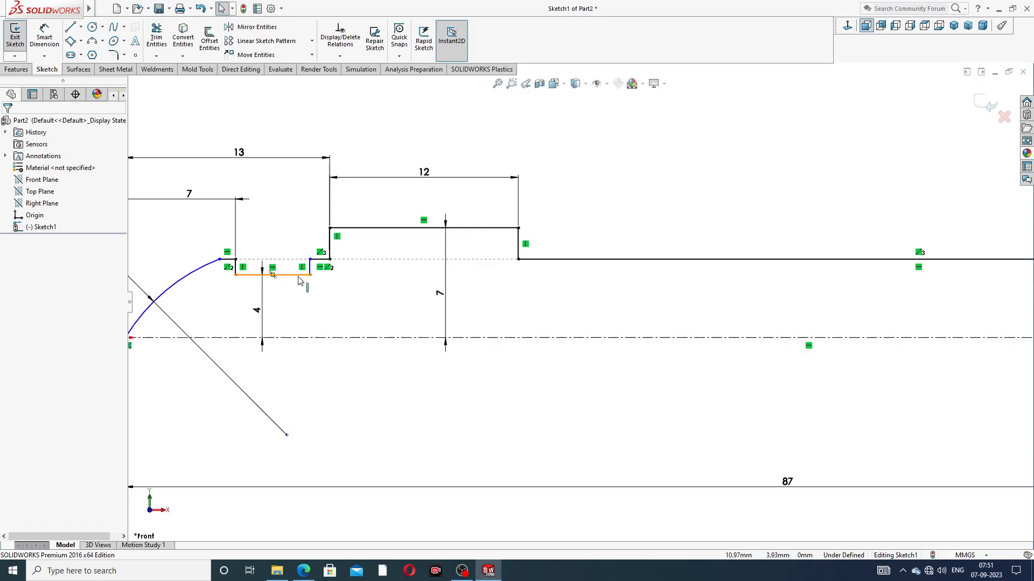
pyautogui.scroll(-2, 291, 274)
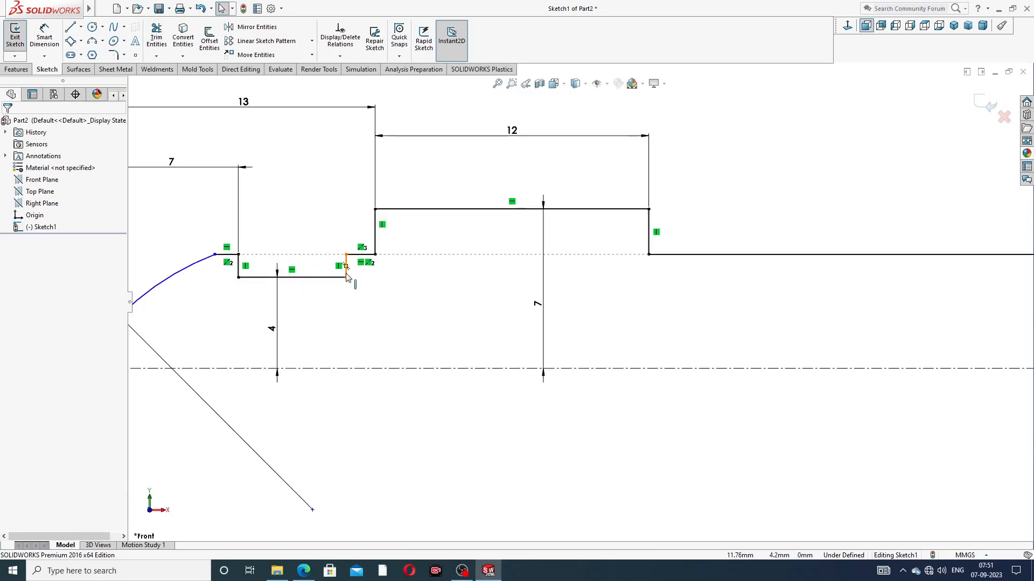
pyautogui.scroll(1, 576, 301)
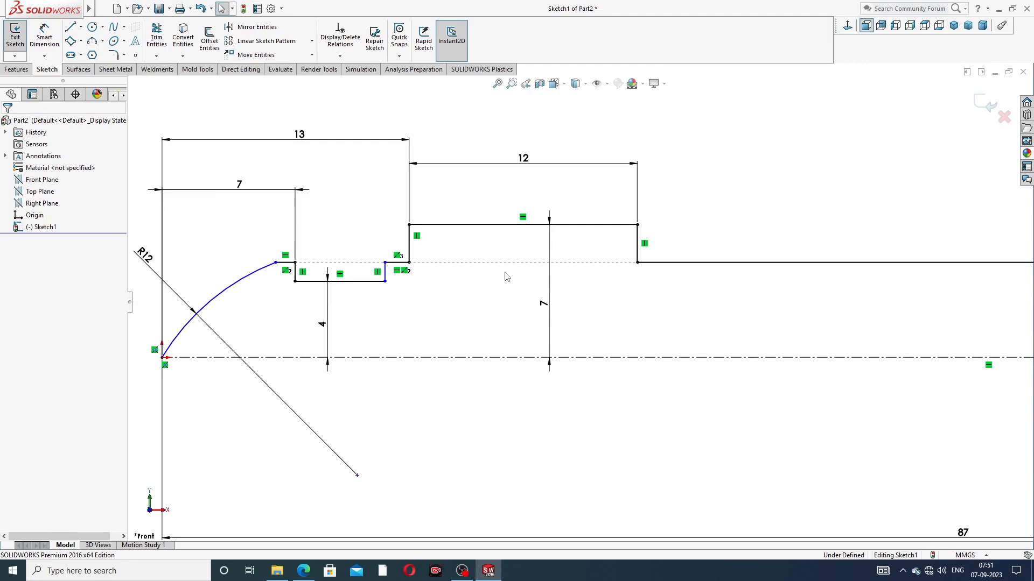
# Add an Equal relation between the groove's two vertical edges.
pyautogui.scroll(4, 723, 222)
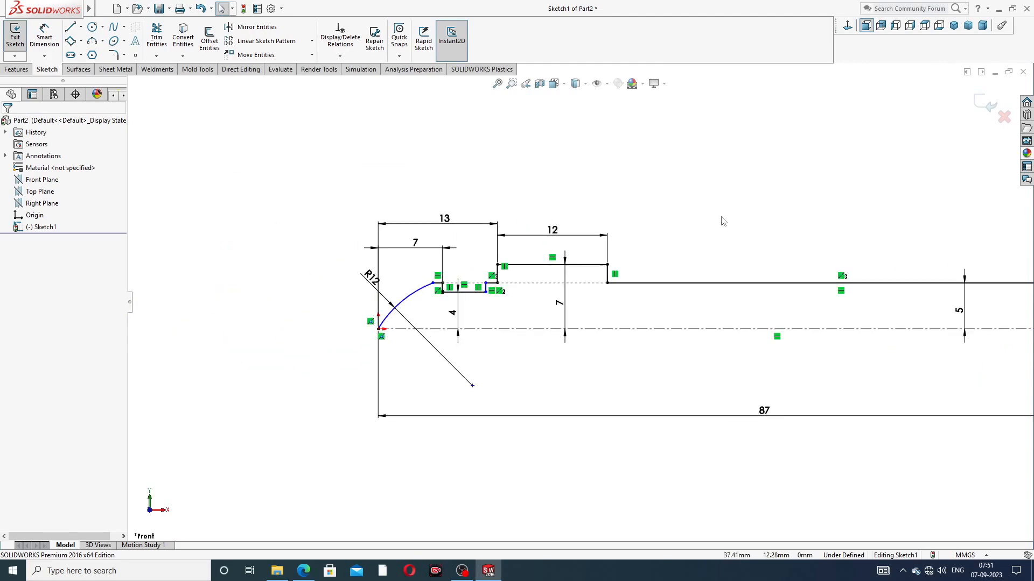
pyautogui.scroll(-5, 472, 316)
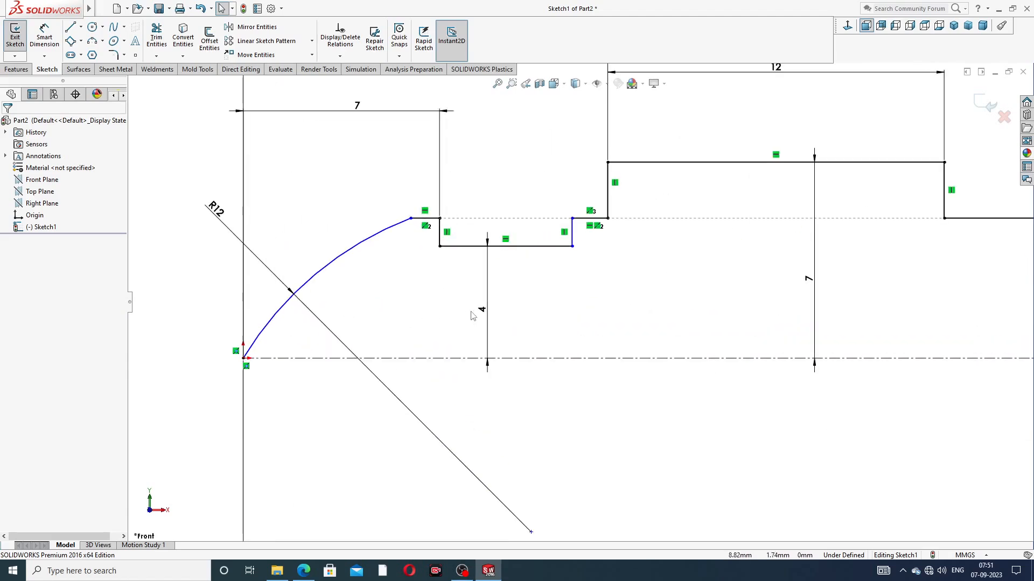
pyautogui.click(440, 231)
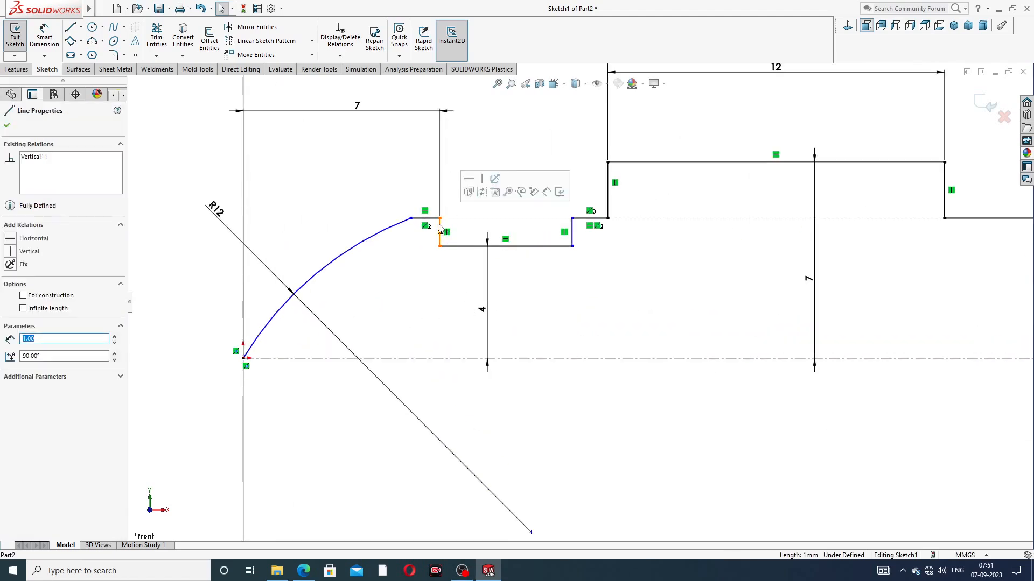
pyautogui.keyDown('ctrl'); pyautogui.click(572, 232); pyautogui.keyUp('ctrl')
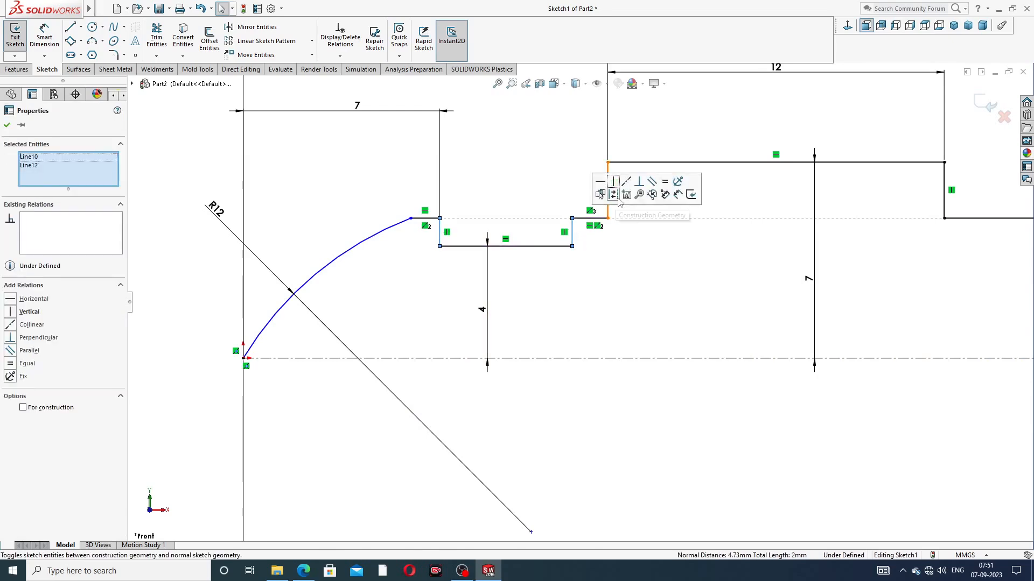
pyautogui.click(653, 182)
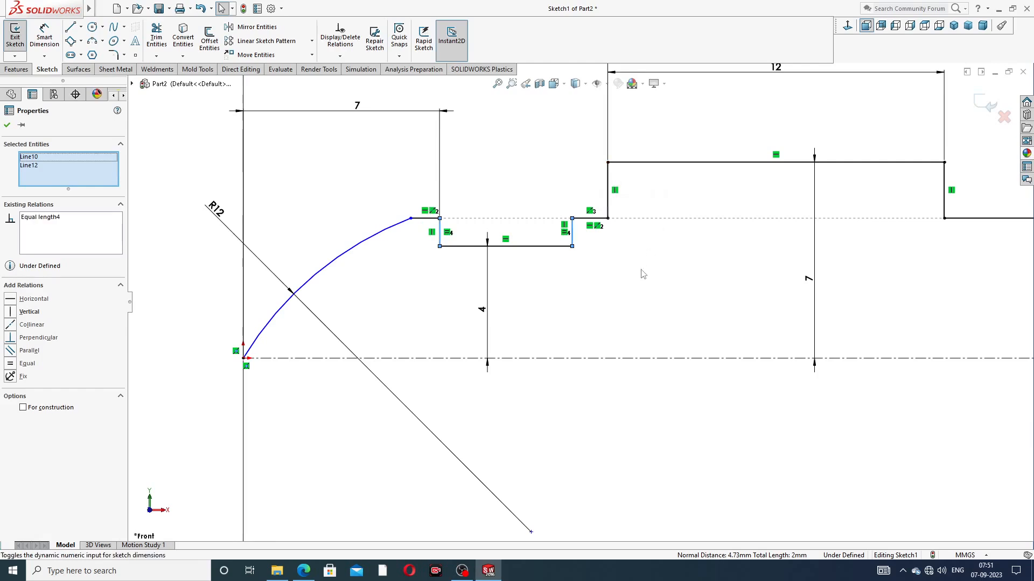
pyautogui.click(640, 273)
pyautogui.scroll(3, 642, 274)
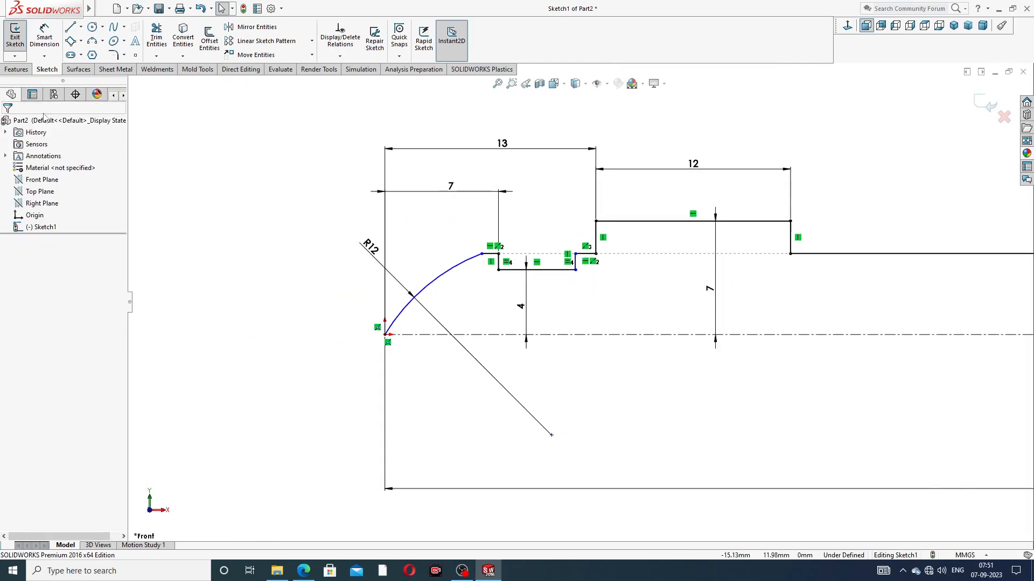
# Check the spindle drawing and set the horizontal distance from the origin to the groove's near edge to 3 mm.
pyautogui.click(50, 40)
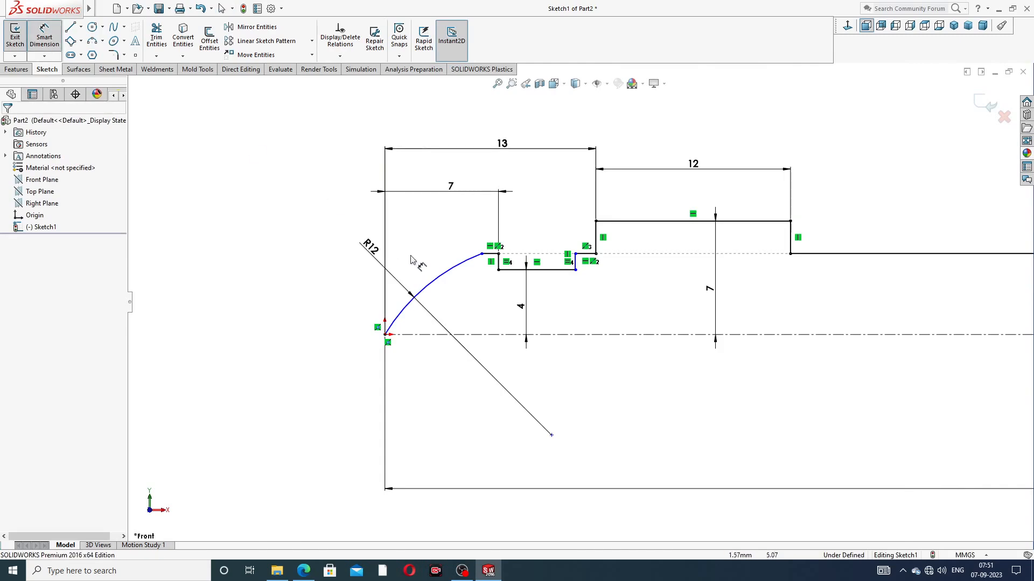
pyautogui.click(303, 570)
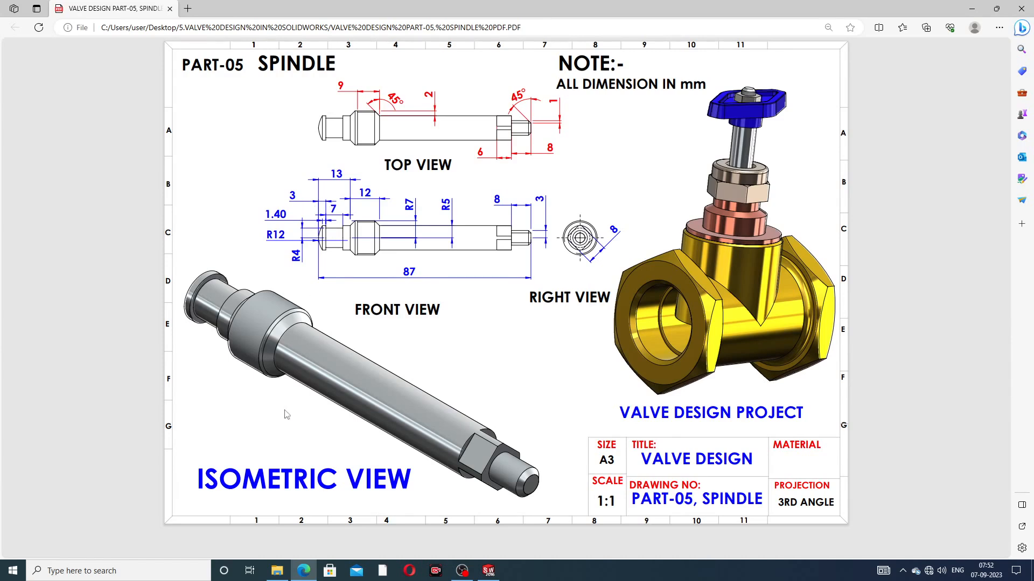
pyautogui.click(488, 570)
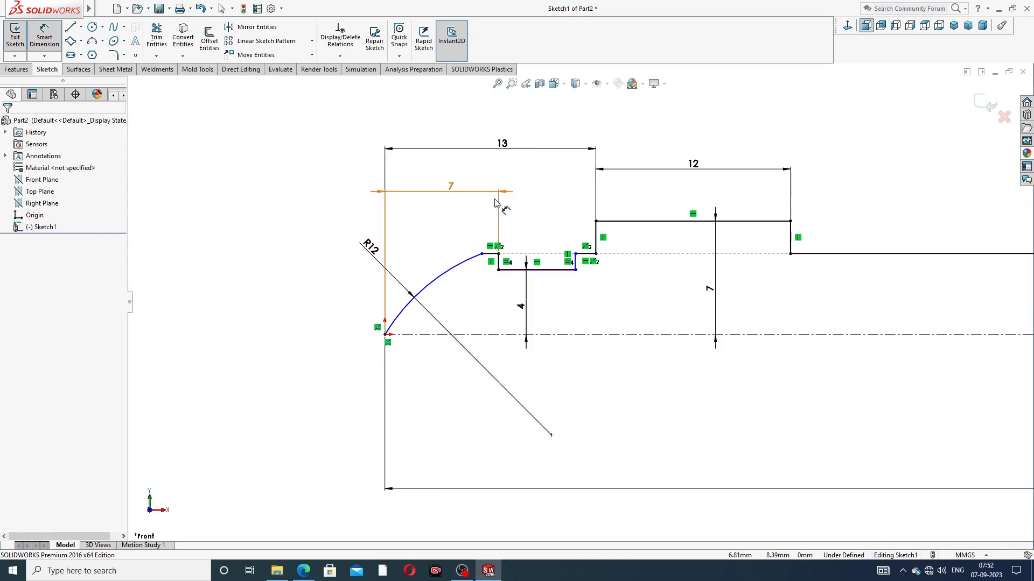
pyautogui.doubleClick(449, 187)
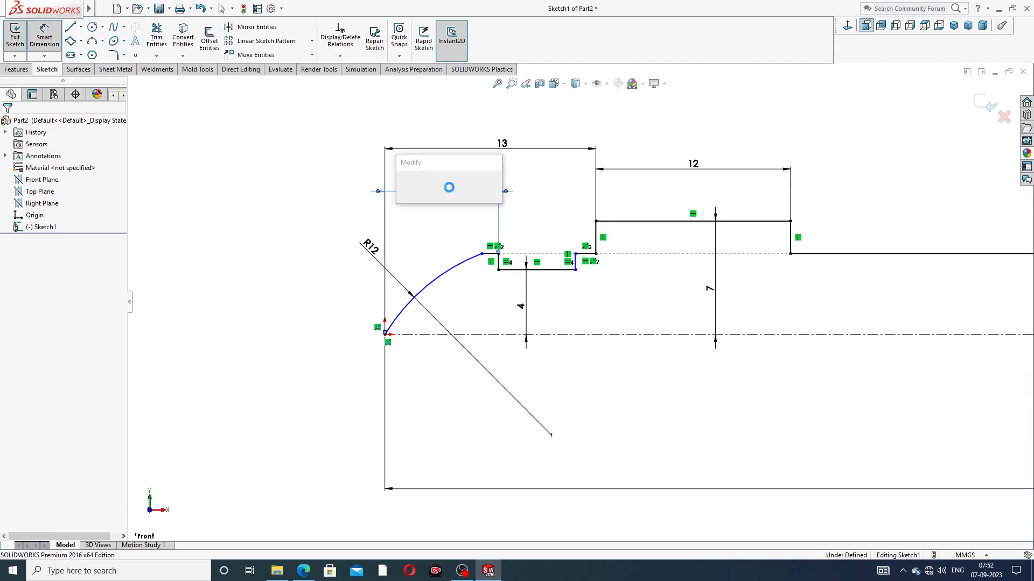
pyautogui.write('3')
pyautogui.press('Return')
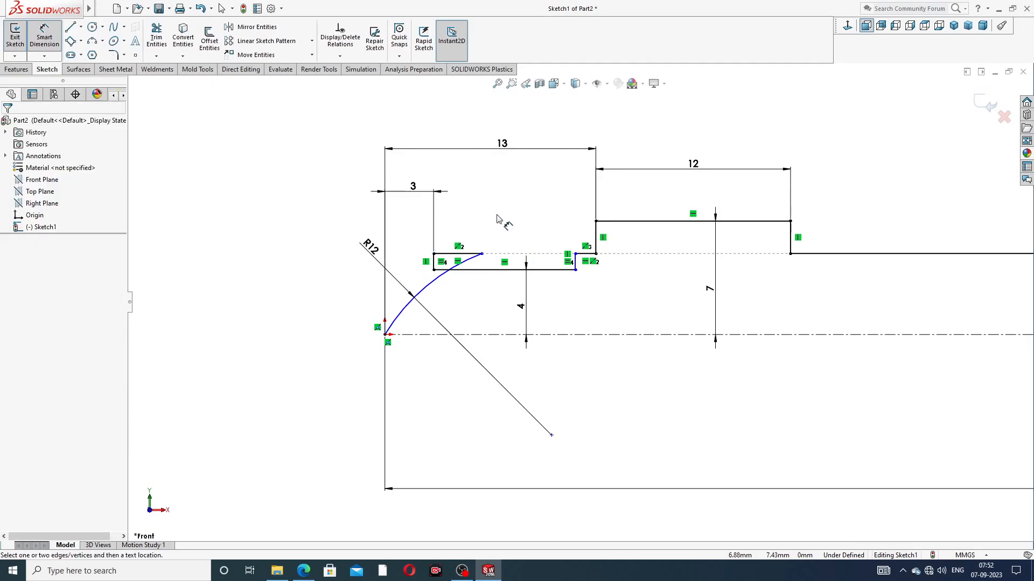
# Move the arc's upper endpoint back to about 1.4 mm before the groove and reposition the R12 dimension beside the rounded end.
pyautogui.rightClick(497, 219)
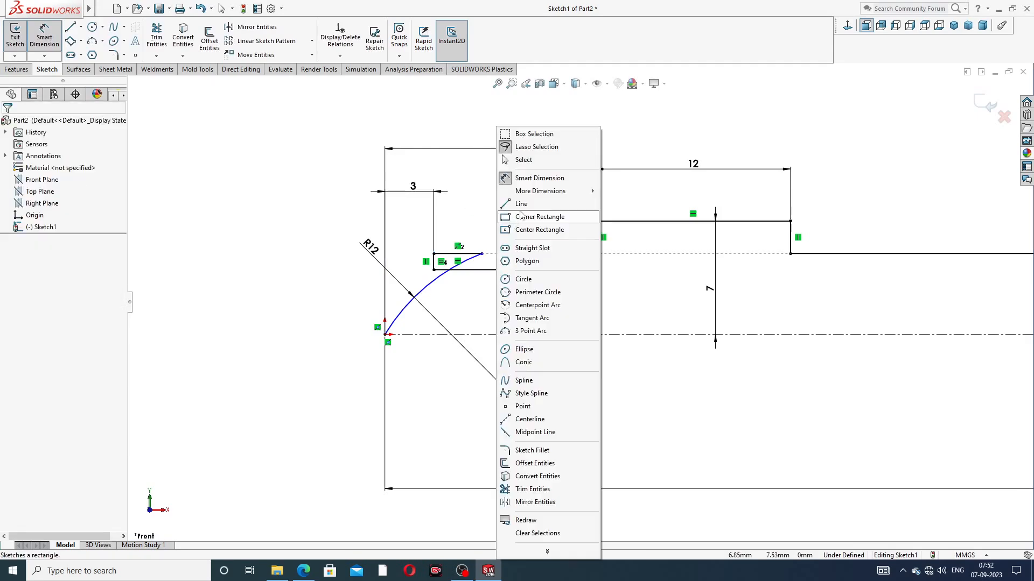
pyautogui.click(531, 163)
pyautogui.moveTo(482, 254); pyautogui.dragTo(411, 285)
pyautogui.click(329, 185)
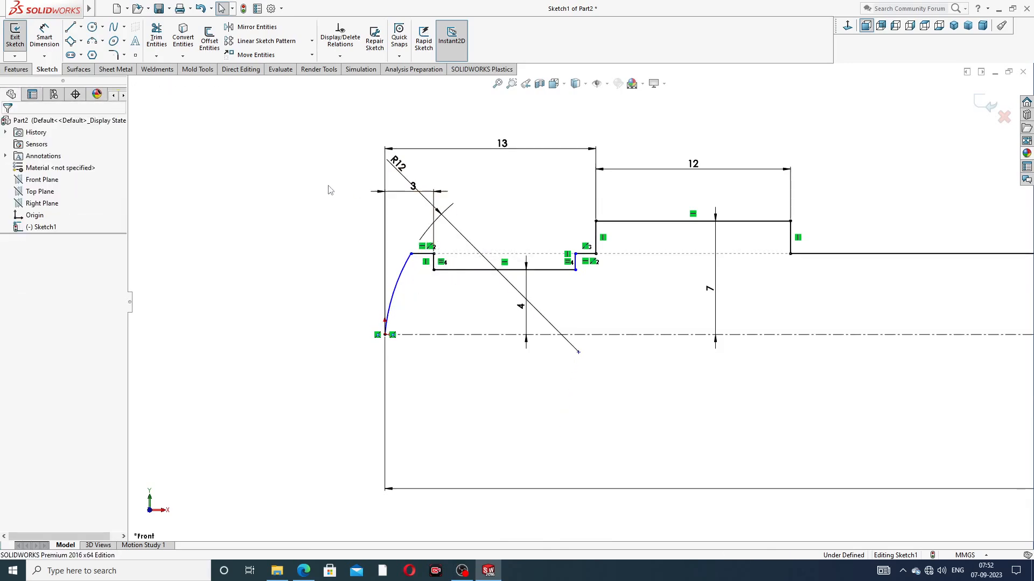
pyautogui.moveTo(398, 163); pyautogui.dragTo(332, 278)
pyautogui.press('Escape')
# Dimension the groove's bottom line with a 7 mm length and place the dimension just above the groove.
pyautogui.click(44, 38)
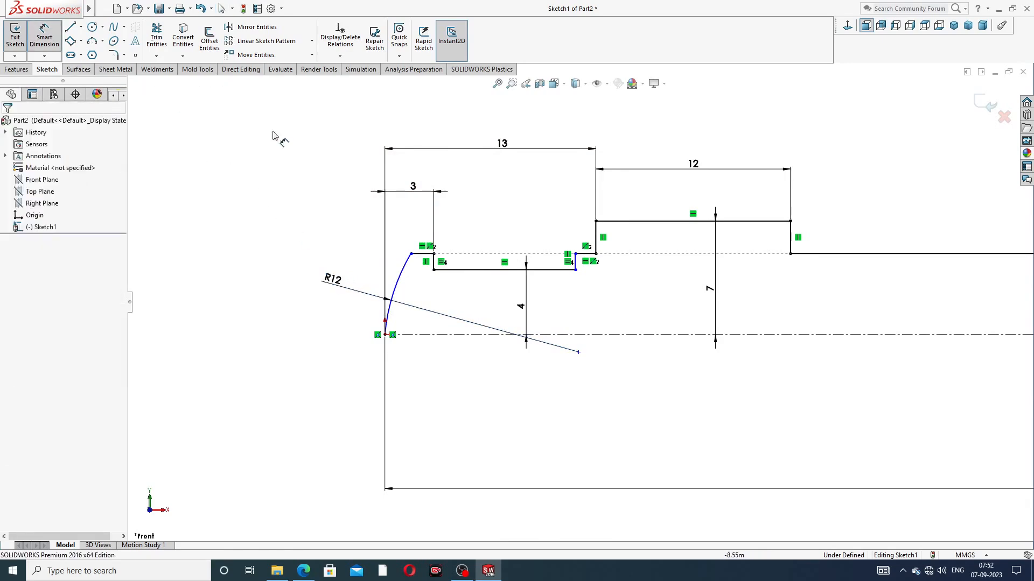
pyautogui.click(522, 270)
pyautogui.click(512, 220)
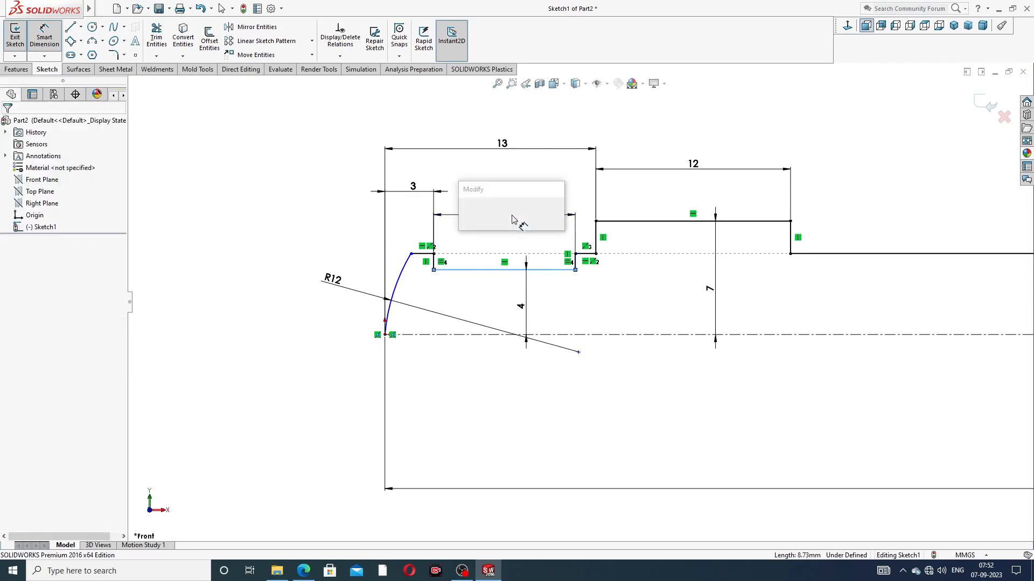
pyautogui.write('7')
pyautogui.press('Return')
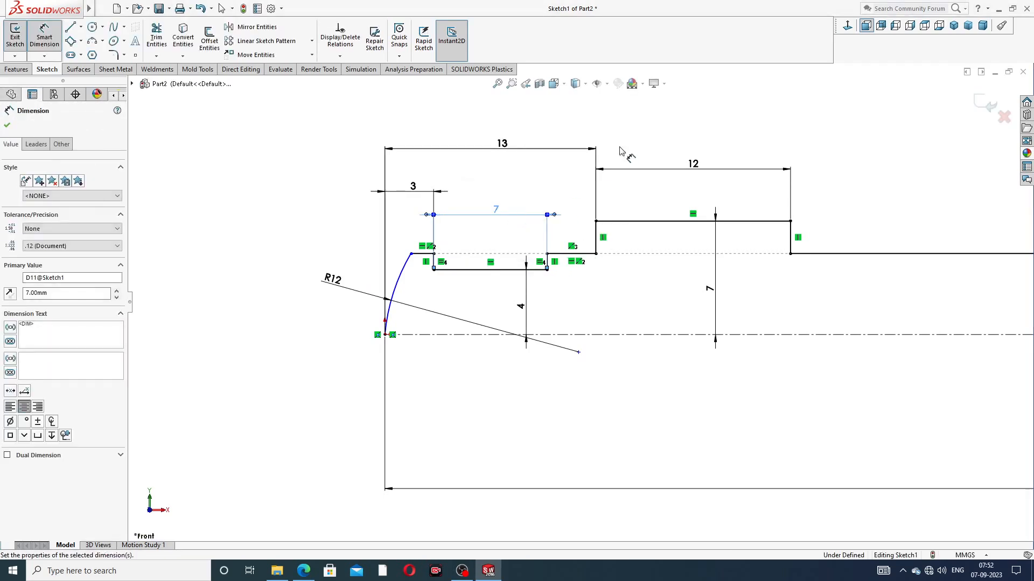
pyautogui.click(648, 127)
pyautogui.moveTo(498, 214)
pyautogui.mouseDown()
pyautogui.moveTo(498, 229)
pyautogui.moveTo(500, 206)
pyautogui.mouseUp()
pyautogui.click(579, 132)
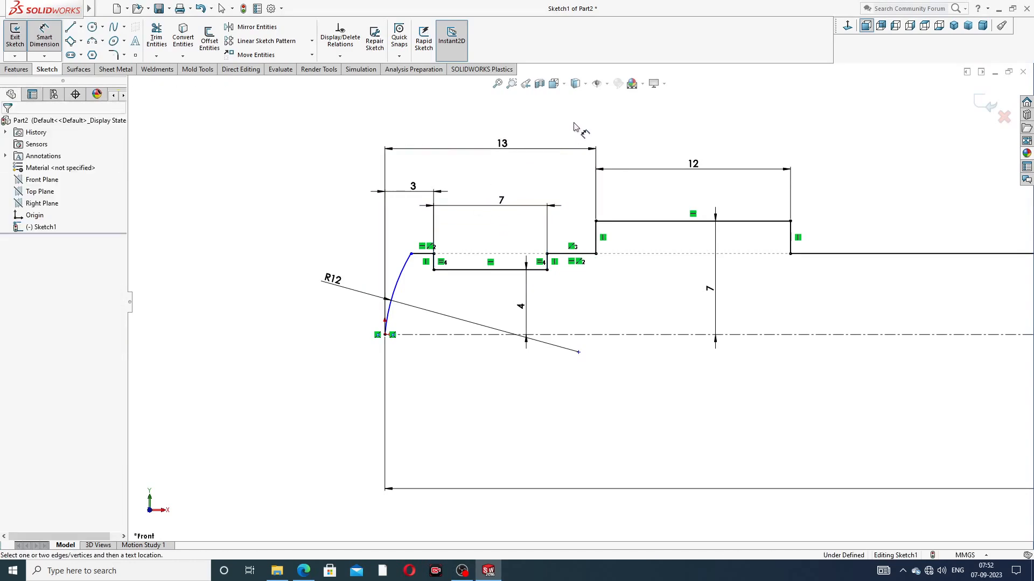
# Dimension the short flat between the rounded end and the groove, accepting its length, and compare it with the spindle drawing.
pyautogui.click(421, 254)
pyautogui.click(373, 237)
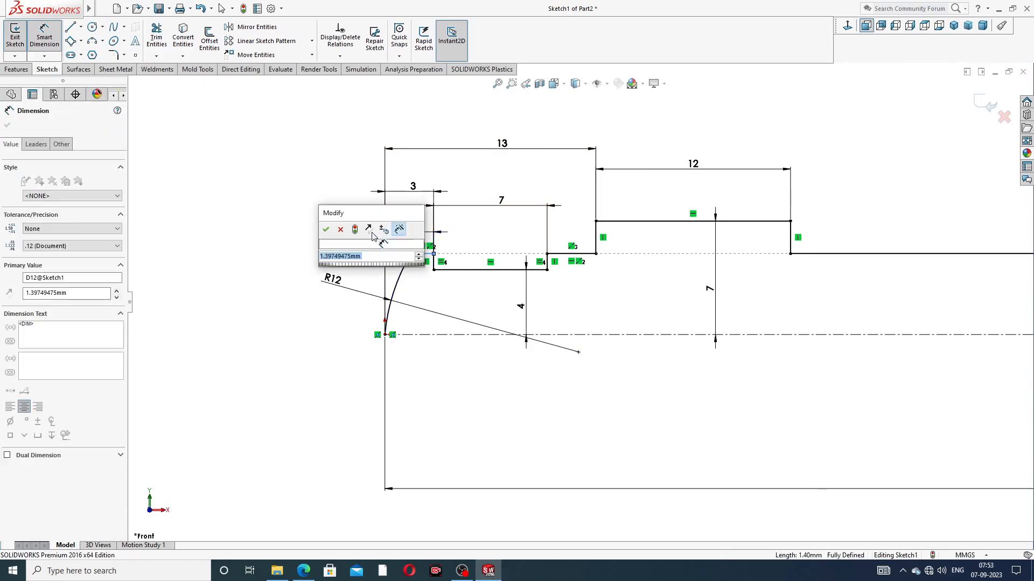
pyautogui.click(326, 230)
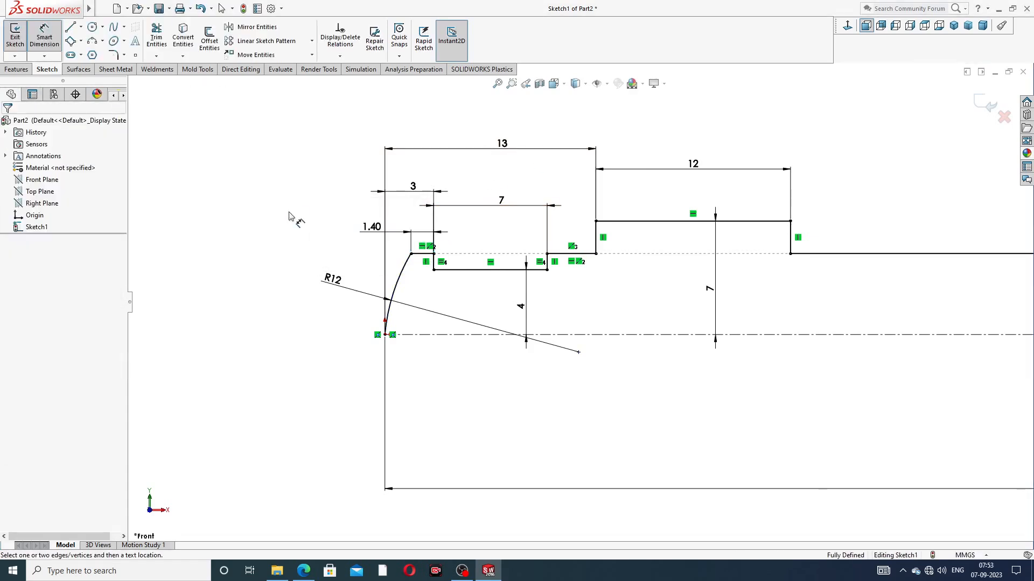
pyautogui.click(376, 235)
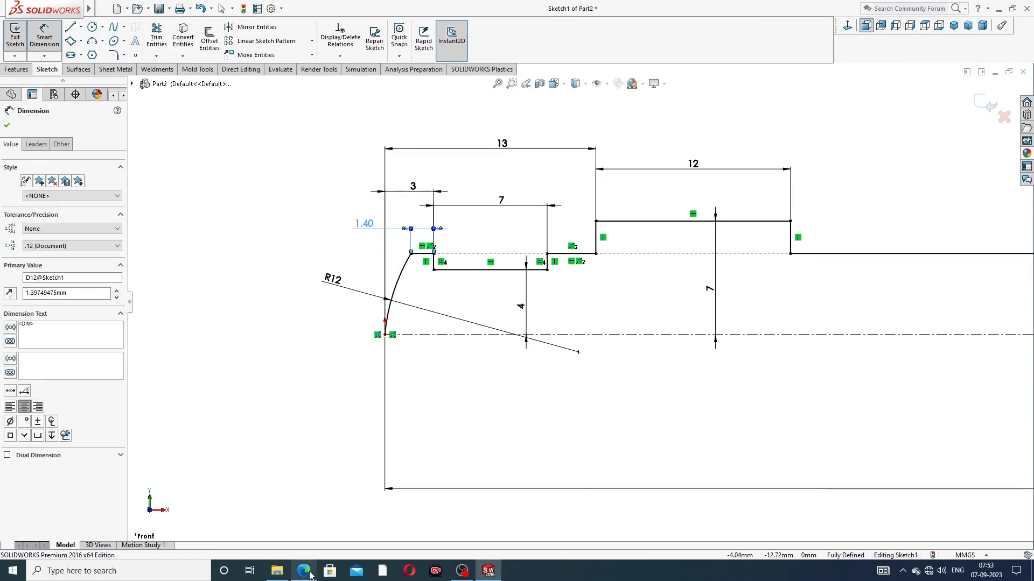
pyautogui.click(303, 571)
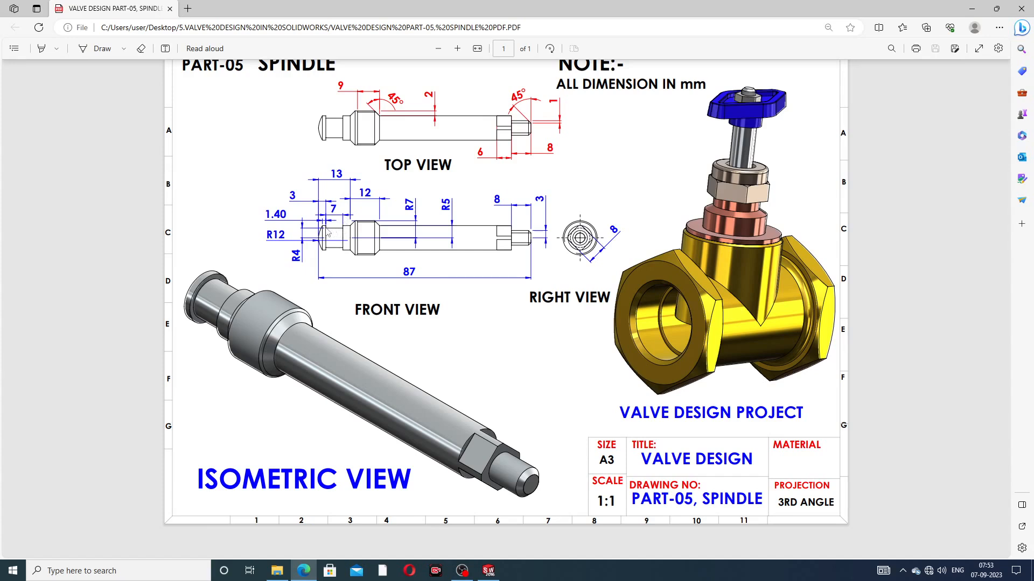
pyautogui.hotkey('alt', 'Tab')
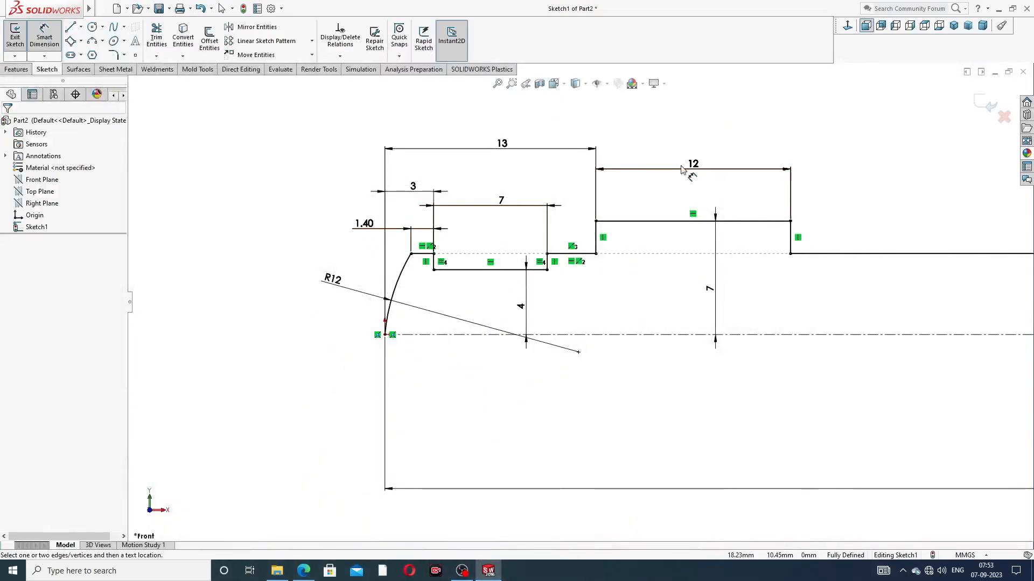
# Rearrange the 13, 12, 7, 1.40 and 3 mm horizontal dimensions so they sit clear of each other around the profile.
pyautogui.moveTo(506, 147); pyautogui.dragTo(507, 151)
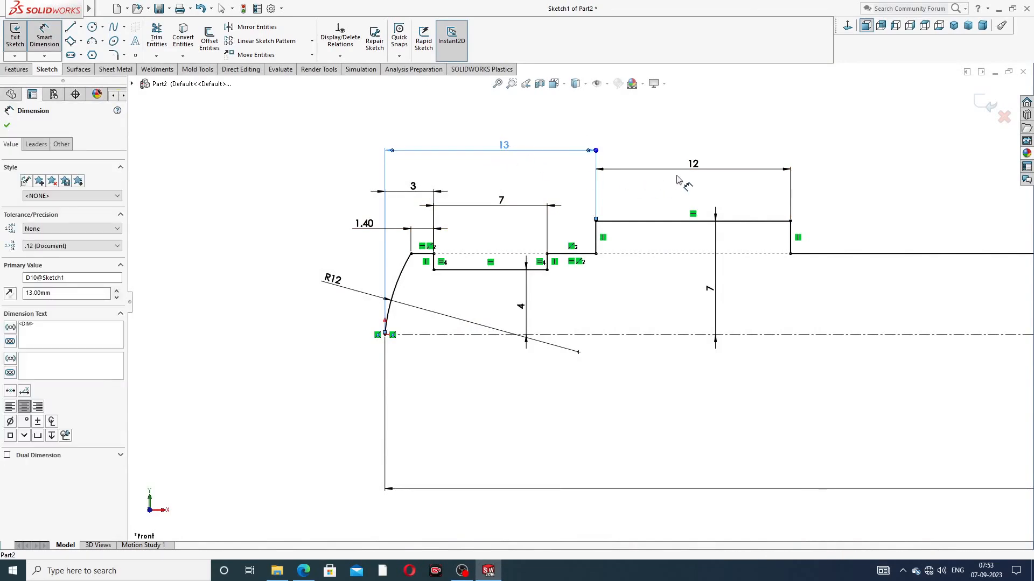
pyautogui.moveTo(693, 169); pyautogui.dragTo(688, 155)
pyautogui.click(831, 145)
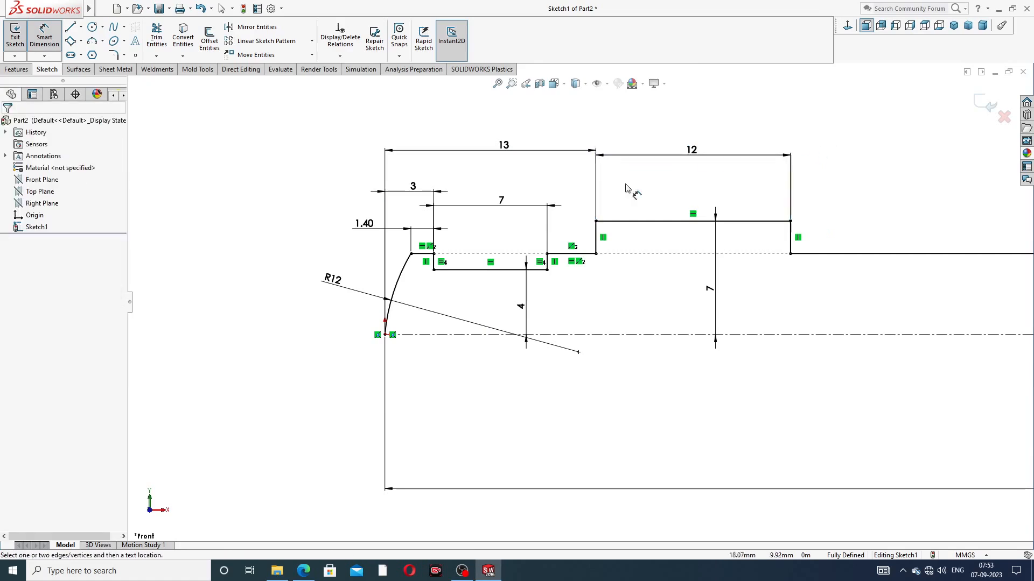
pyautogui.moveTo(501, 201); pyautogui.dragTo(494, 215)
pyautogui.click(653, 137)
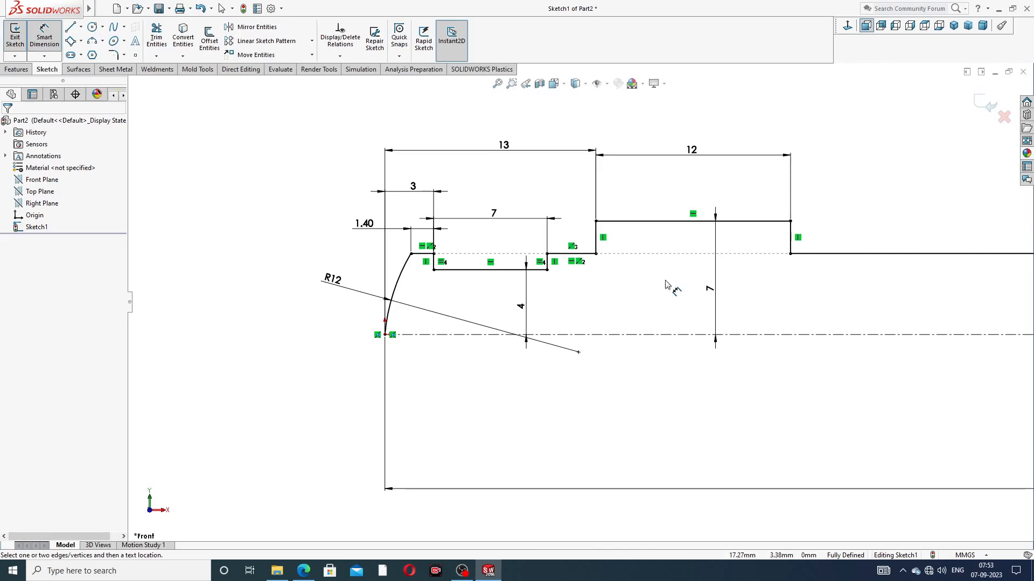
pyautogui.moveTo(364, 224); pyautogui.dragTo(325, 226)
pyautogui.moveTo(409, 188); pyautogui.dragTo(332, 193)
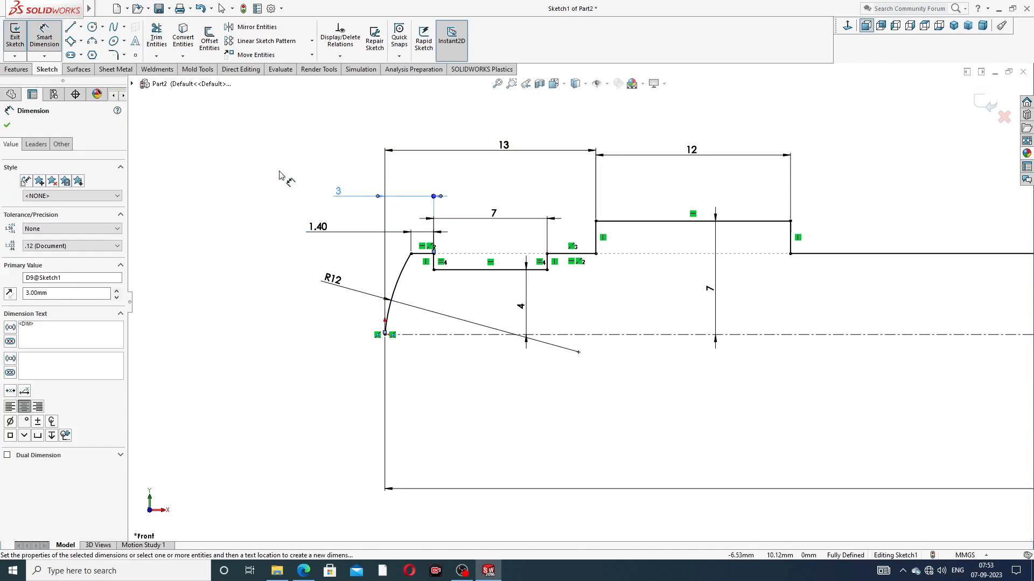
pyautogui.click(280, 175)
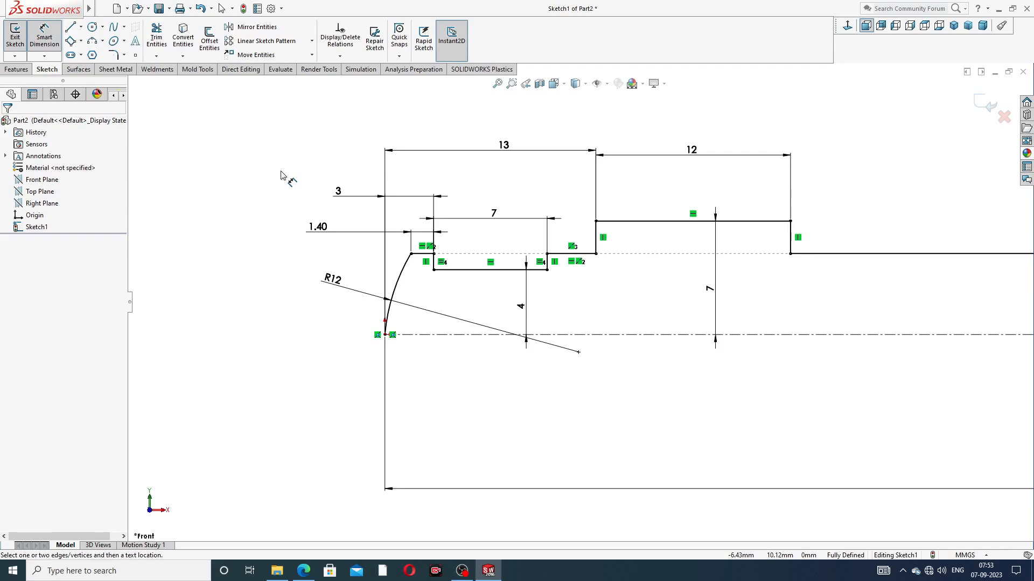
# Shift the groove's 4 mm and the collar's 7 mm height dimensions toward the rounded end and leave the dimension tool.
pyautogui.moveTo(521, 307)
pyautogui.mouseDown()
pyautogui.moveTo(529, 310)
pyautogui.moveTo(508, 306)
pyautogui.mouseUp()
pyautogui.click(699, 290)
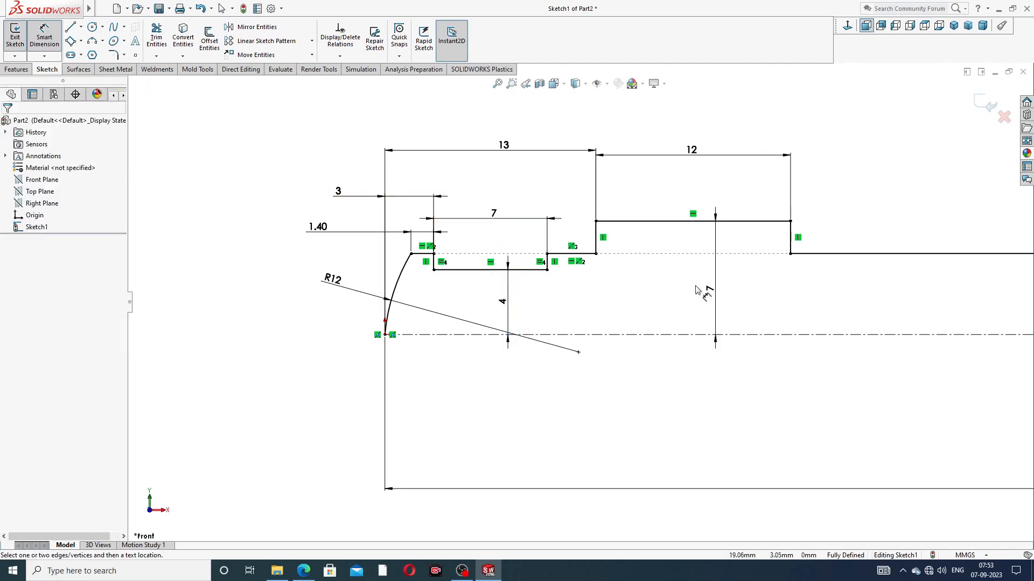
pyautogui.moveTo(706, 293); pyautogui.dragTo(678, 290)
pyautogui.scroll(6, 856, 293)
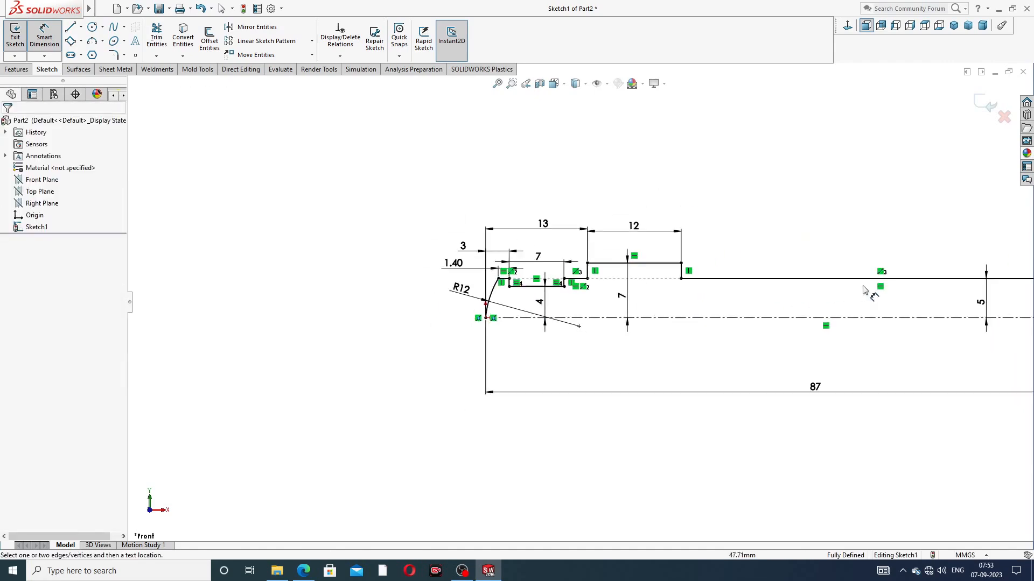
pyautogui.scroll(-2, 871, 320)
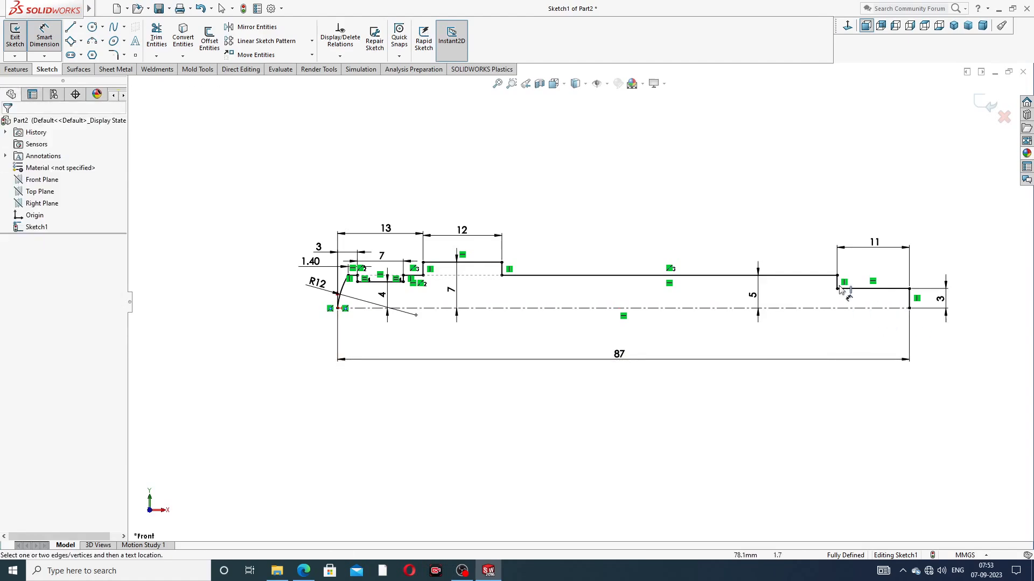
pyautogui.rightClick(670, 168)
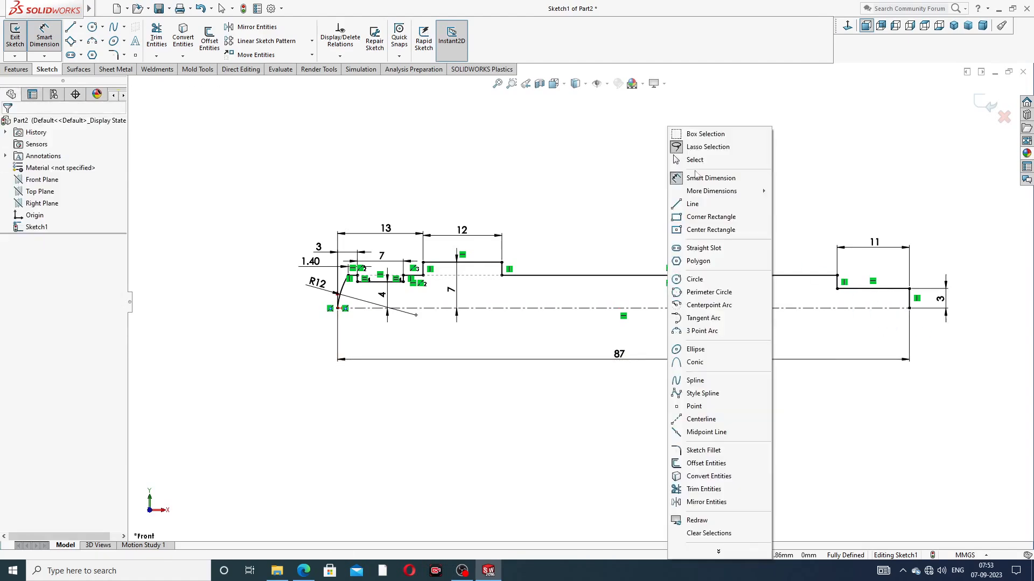
pyautogui.click(699, 161)
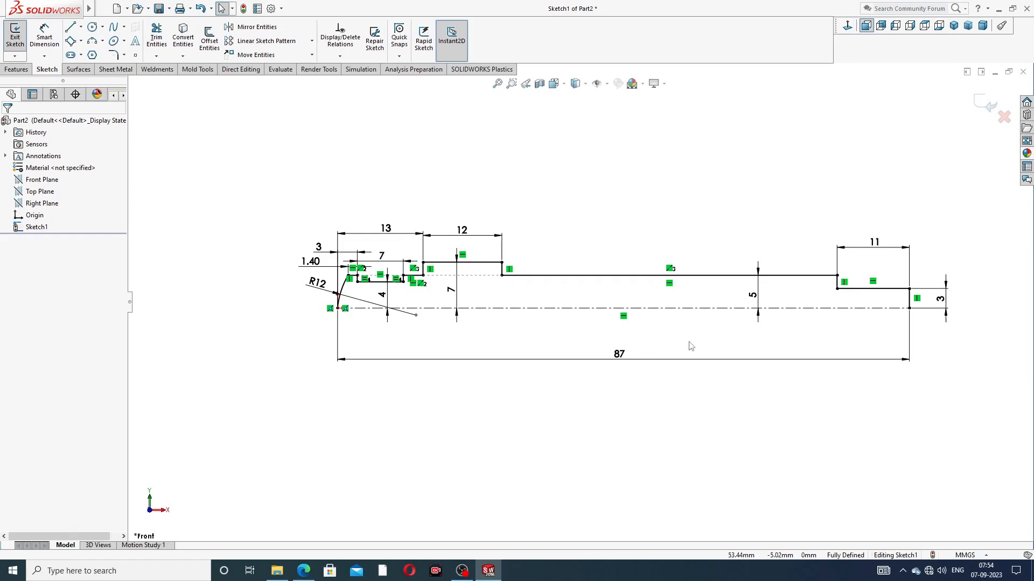
# Revolve the closed spindle profile 360° about its 87 mm centerline, letting the sketch be closed automatically.
pyautogui.scroll(-1, 704, 368)
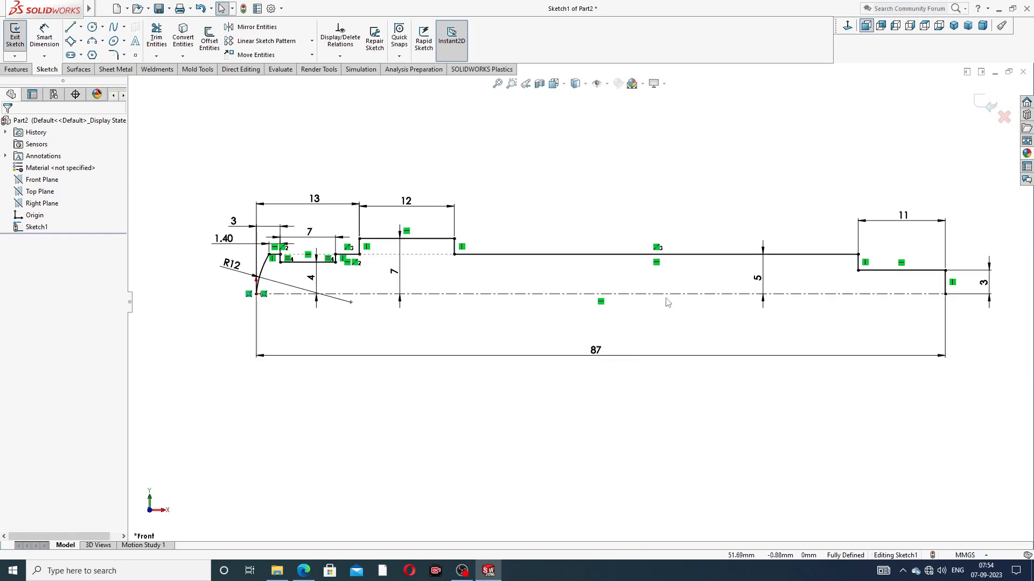
pyautogui.scroll(2, 678, 205)
pyautogui.click(16, 68)
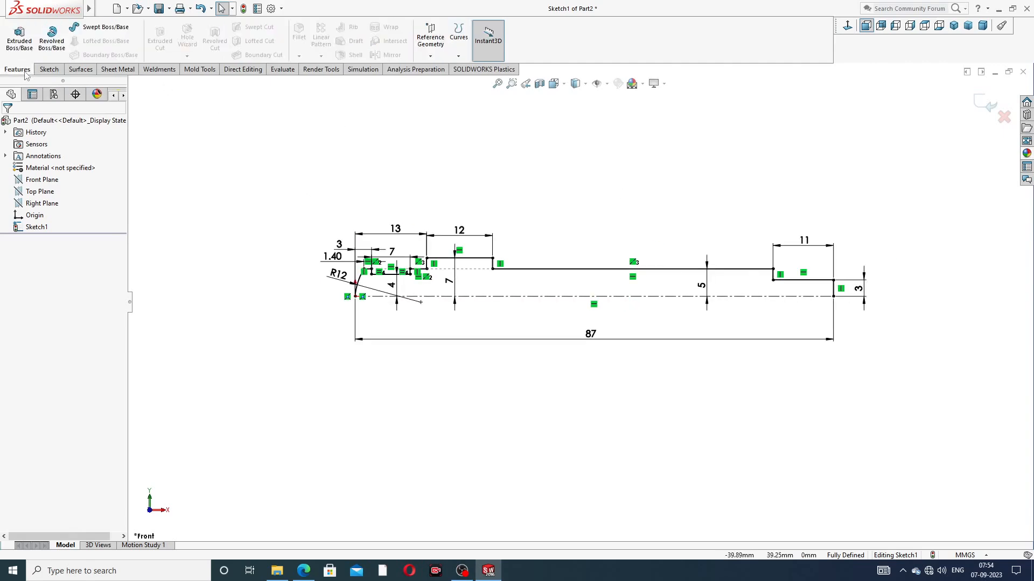
pyautogui.click(52, 40)
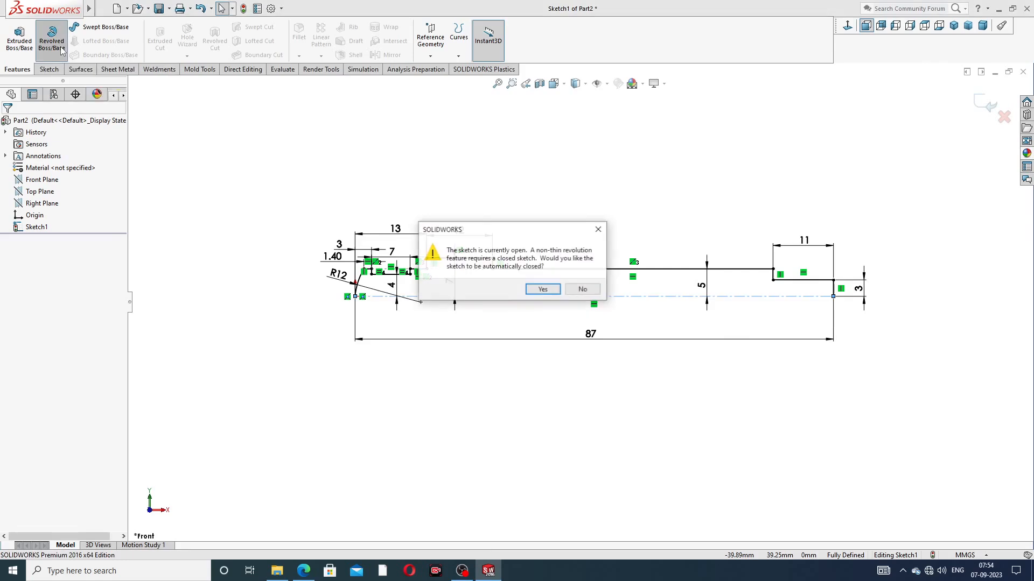
pyautogui.click(543, 290)
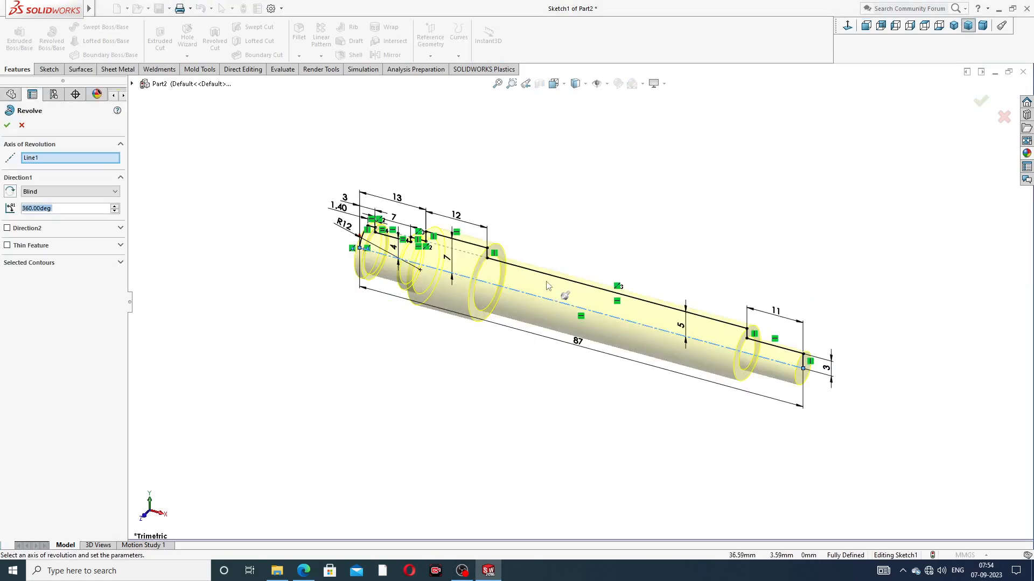
pyautogui.click(7, 125)
pyautogui.moveTo(680, 307)
pyautogui.mouseDown(button='middle')
pyautogui.moveTo(609, 272)
pyautogui.moveTo(709, 223)
pyautogui.moveTo(669, 224)
pyautogui.moveTo(599, 296)
pyautogui.mouseUp(button='middle')
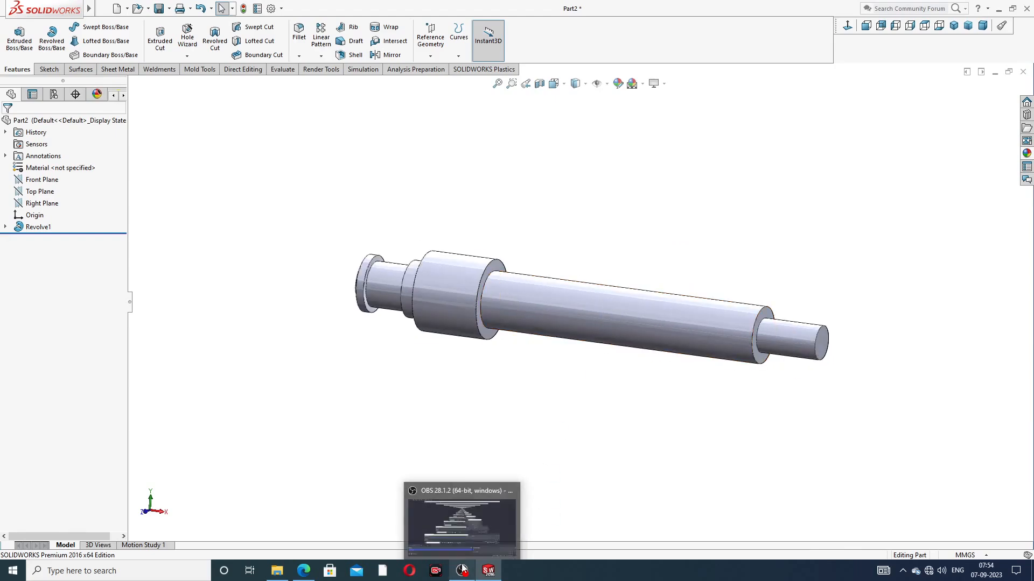
# Check the spindle drawing in the browser, and chamfer the thin shaft end's outer edge by 1 mm at 45°.
pyautogui.click(304, 571)
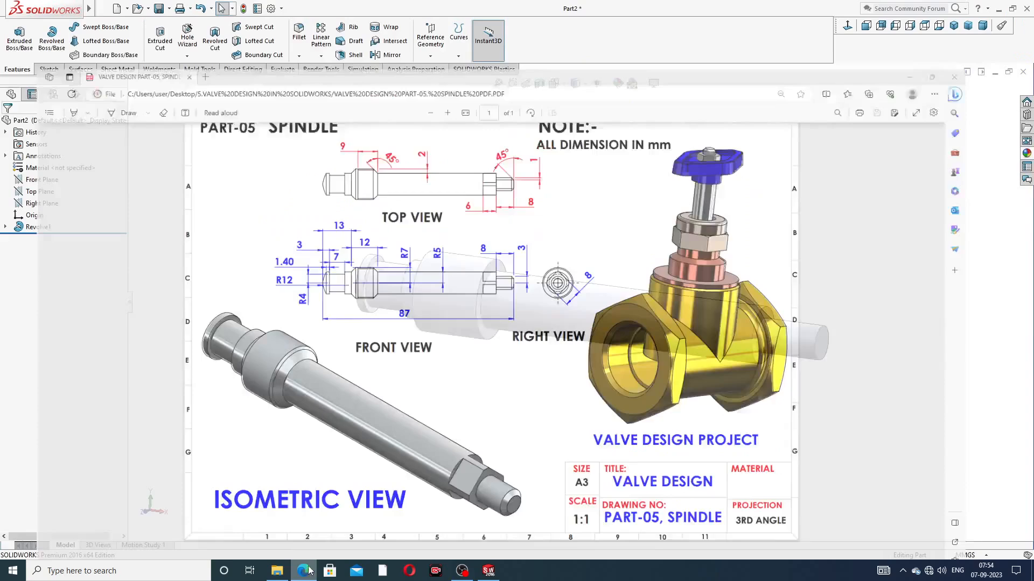
pyautogui.click(308, 572)
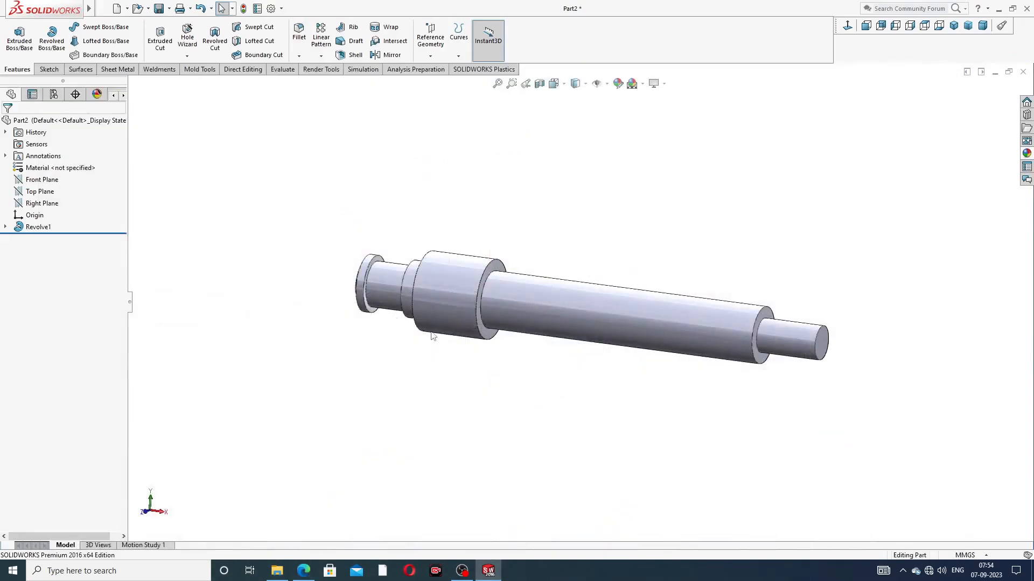
pyautogui.click(299, 56)
pyautogui.click(322, 82)
pyautogui.write('1')
pyautogui.press('Return')
pyautogui.scroll(-2, 813, 341)
pyautogui.scroll(-2, 813, 342)
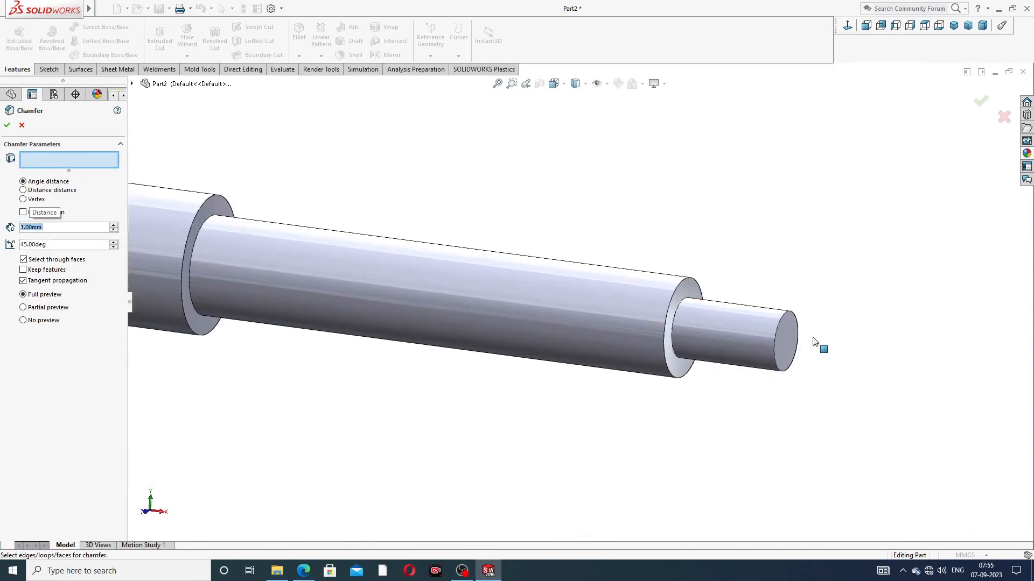
pyautogui.click(788, 331)
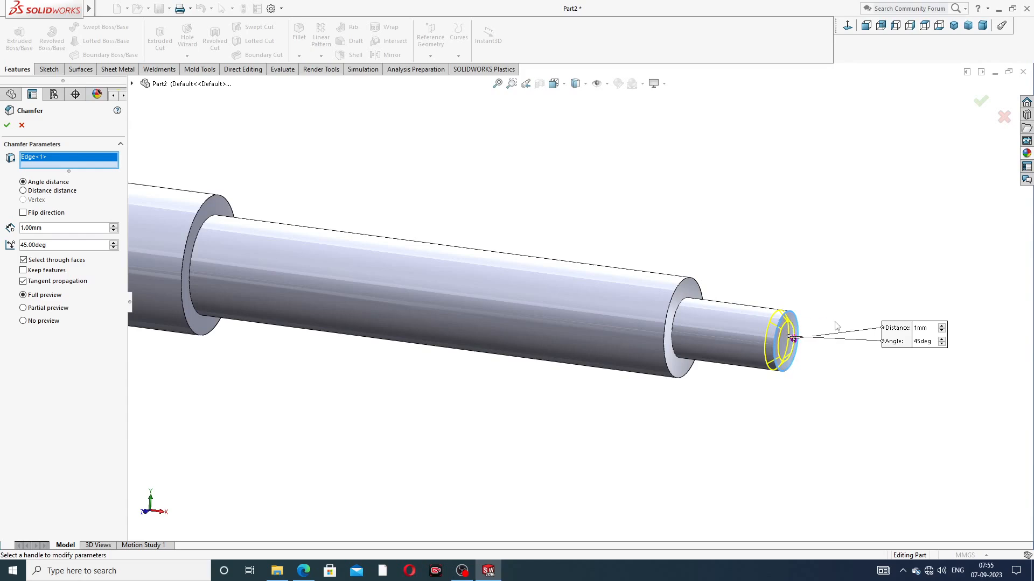
pyautogui.click(981, 102)
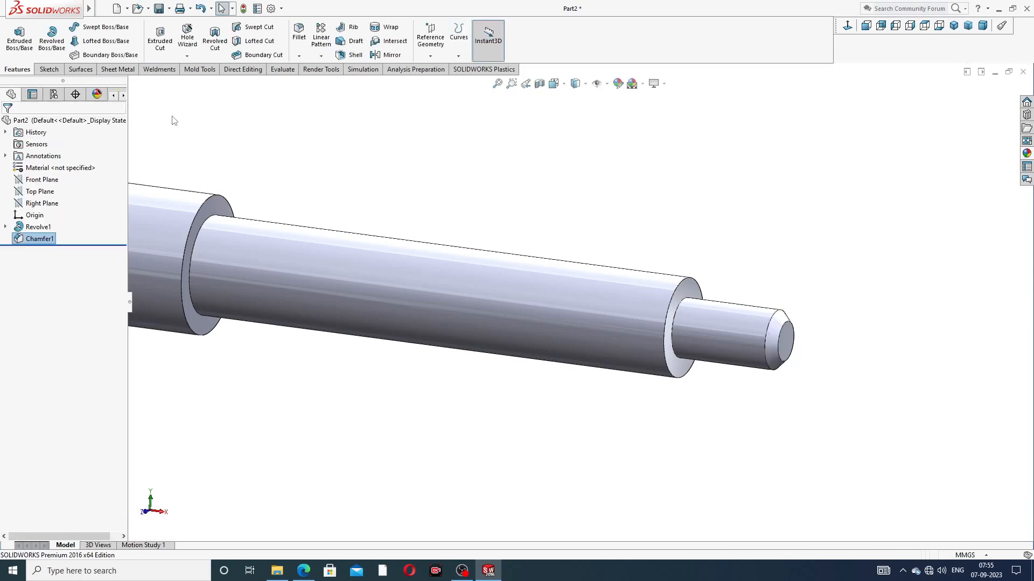
# Chamfer both outer edges of the large collar by 2 mm at 45°.
pyautogui.click(298, 56)
pyautogui.click(317, 83)
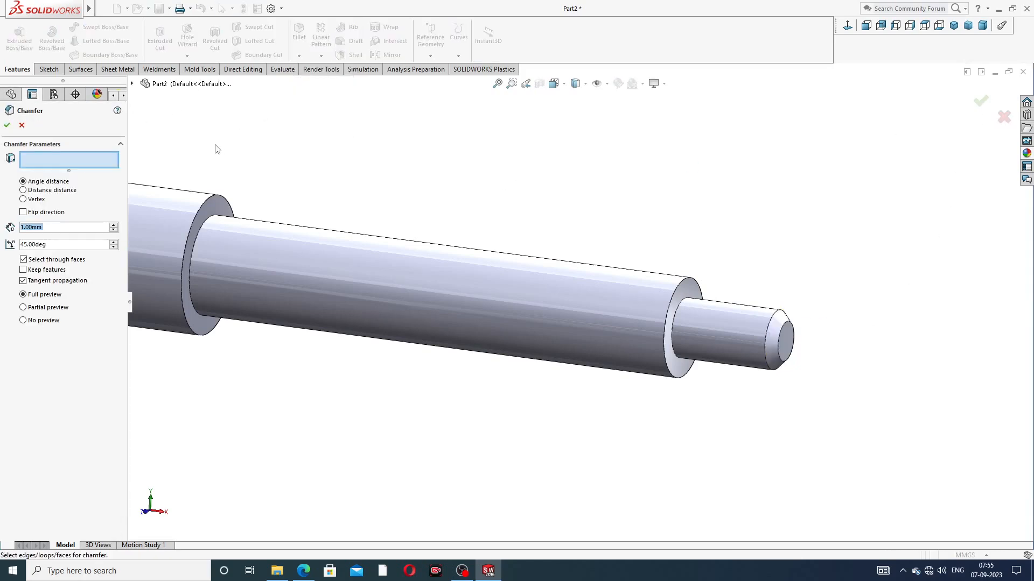
pyautogui.write('2')
pyautogui.press('Return')
pyautogui.scroll(3, 284, 212)
pyautogui.scroll(-3, 367, 263)
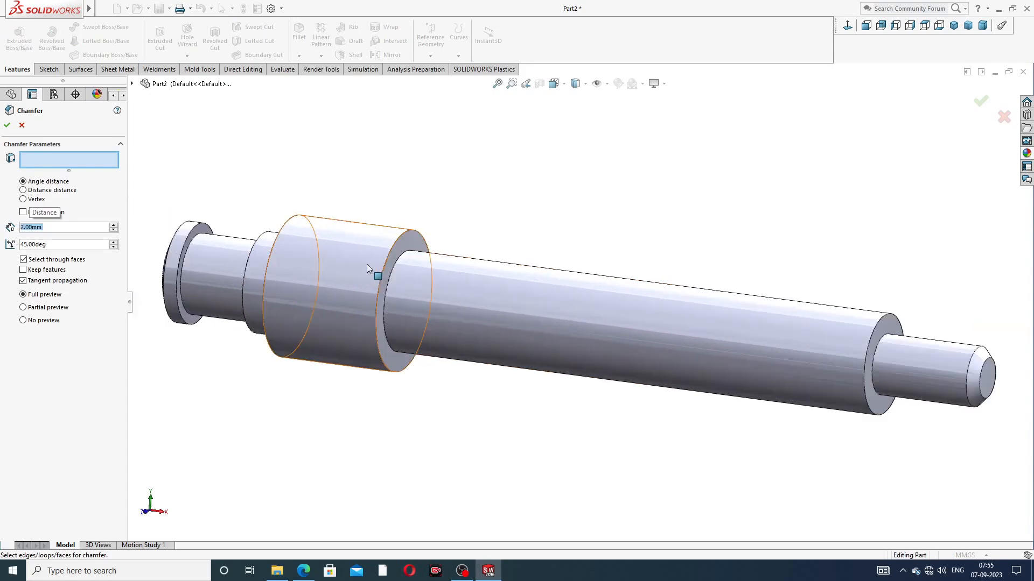
pyautogui.click(401, 240)
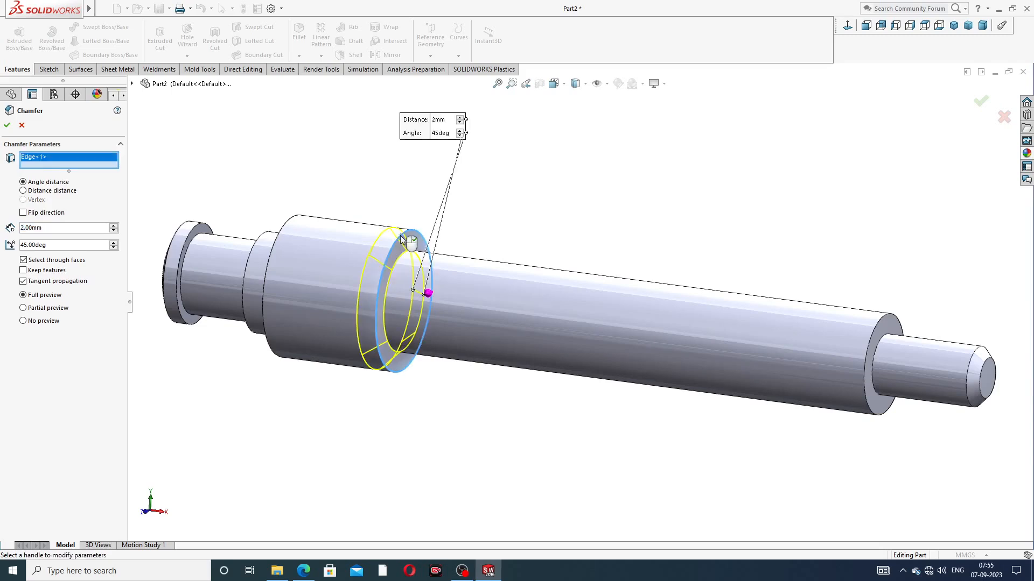
pyautogui.click(287, 227)
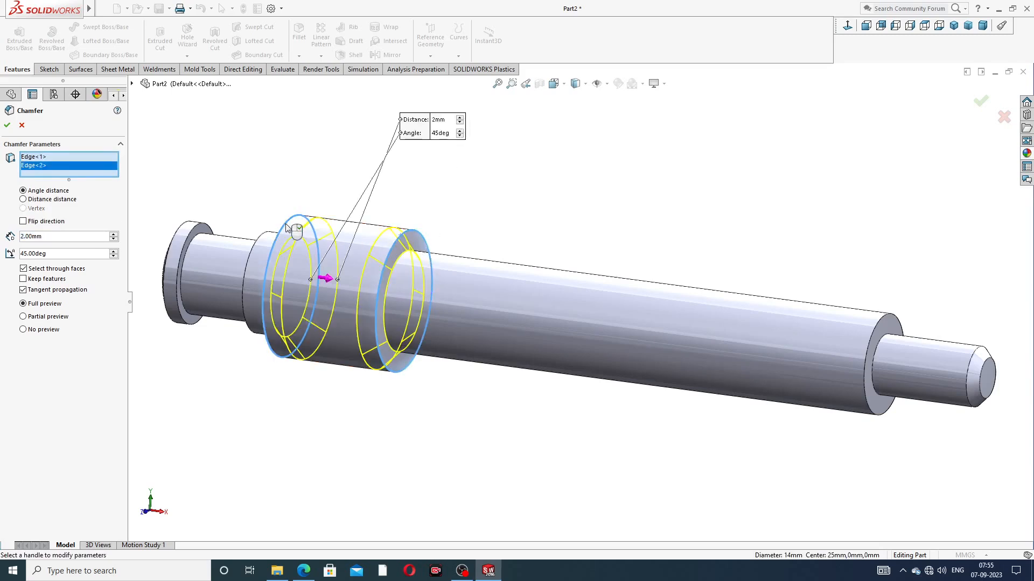
pyautogui.click(7, 126)
# Consult the spindle drawing and open a sketch on the ring-shaped shoulder face beside the thin end, viewed normal to it.
pyautogui.scroll(3, 483, 299)
pyautogui.moveTo(482, 299); pyautogui.dragTo(587, 308, button='middle')
pyautogui.moveTo(628, 350); pyautogui.dragTo(579, 284, button='middle')
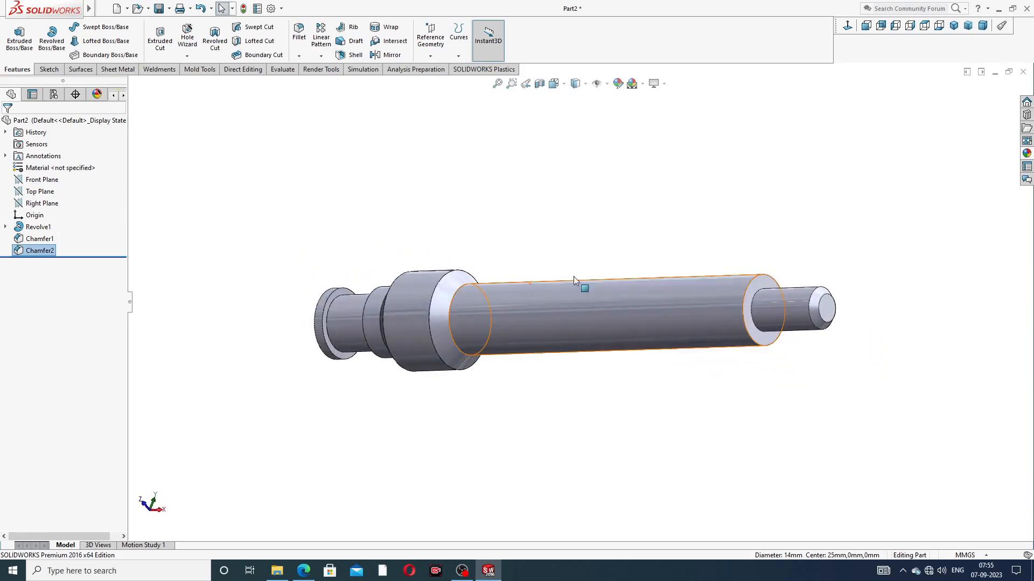
pyautogui.click(303, 569)
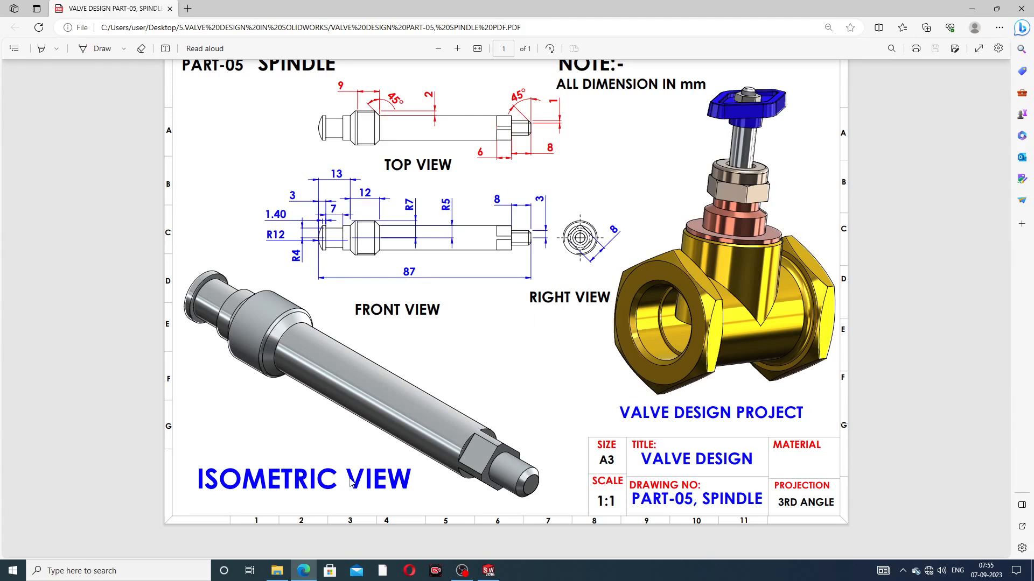
pyautogui.click(303, 571)
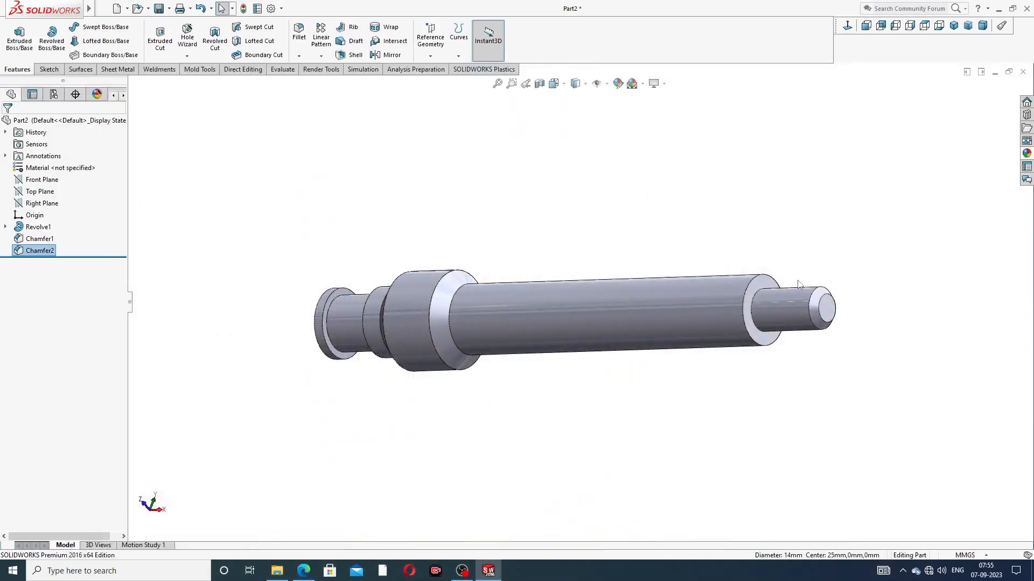
pyautogui.click(765, 286)
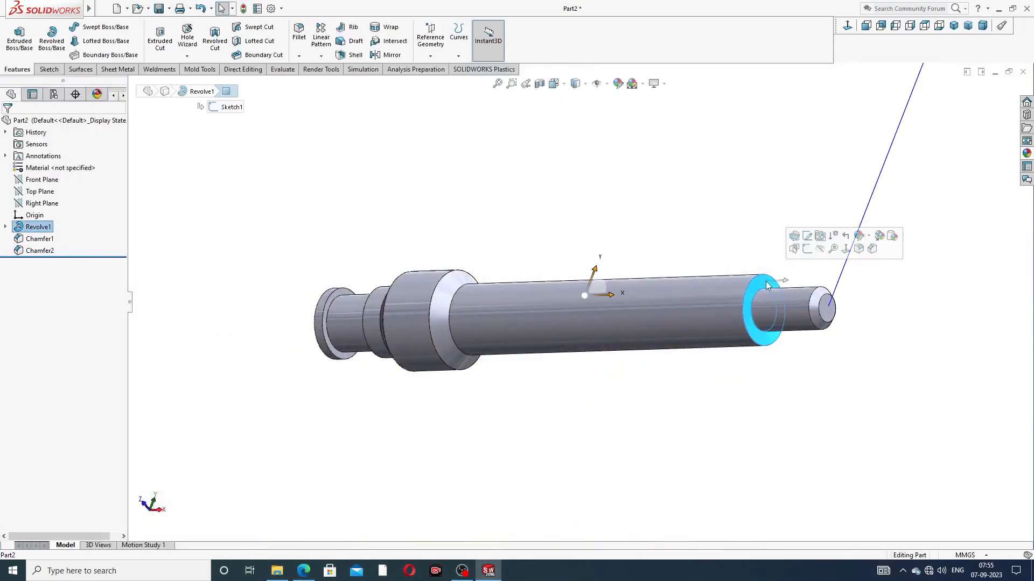
pyautogui.click(805, 251)
pyautogui.click(848, 26)
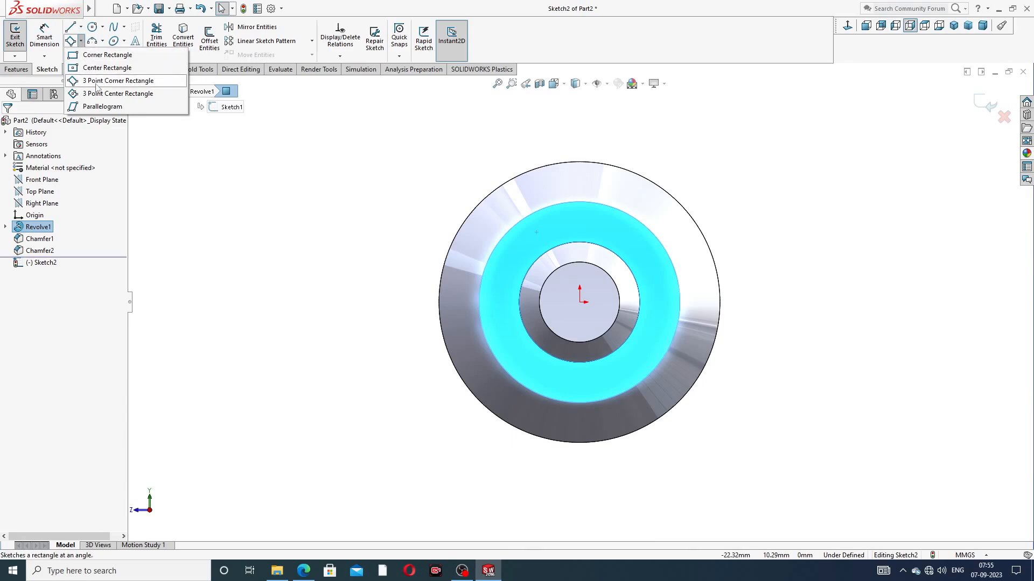
# Sketch a tilted 3 Point Corner Rectangle over the shoulder face, with its short sides about 5.55 mm long.
pyautogui.click(100, 81)
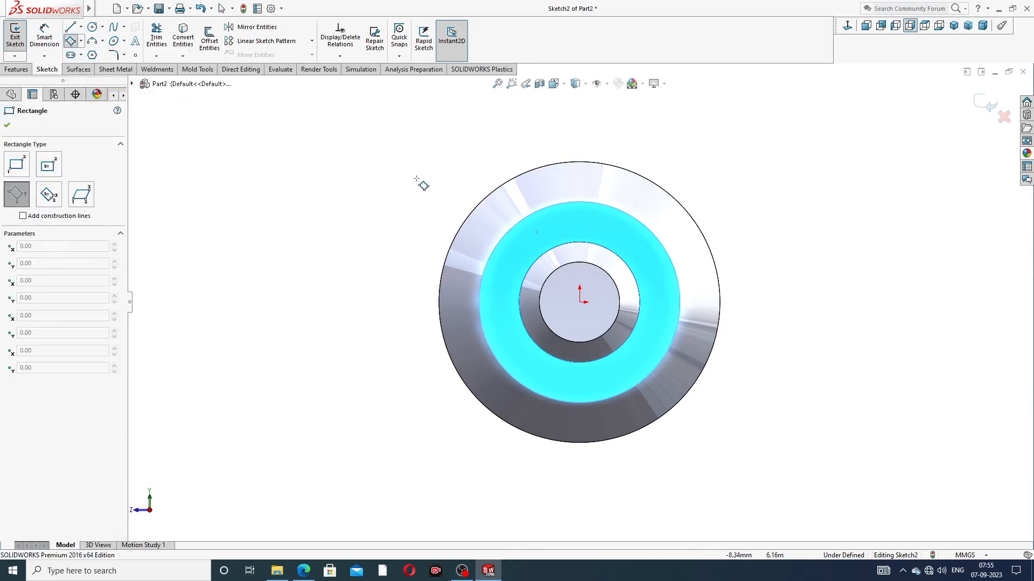
pyautogui.click(563, 220)
pyautogui.click(655, 329)
pyautogui.click(570, 400)
pyautogui.rightClick(739, 167)
pyautogui.click(765, 178)
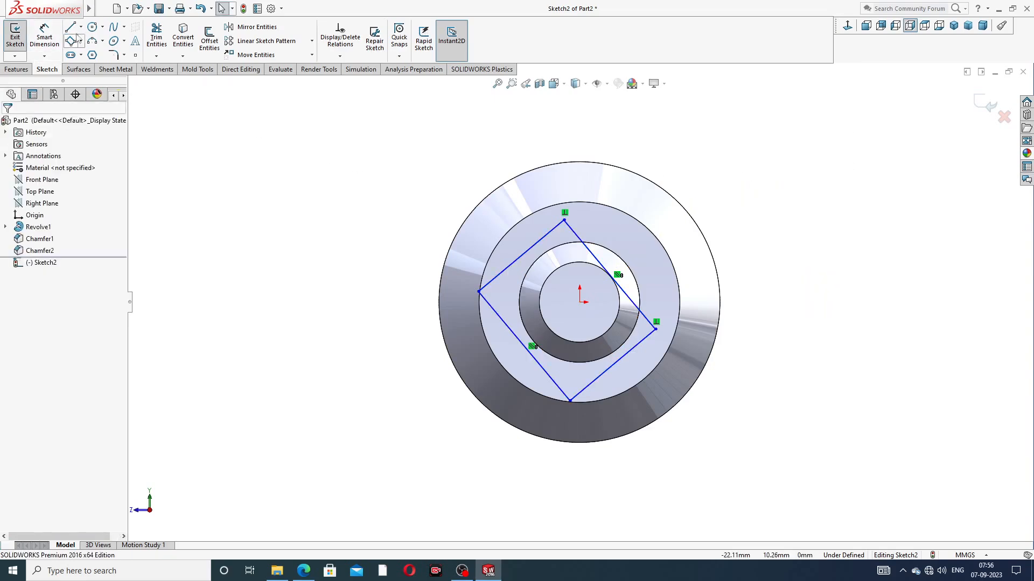
# Draw two construction centerlines joining the opposite corners of the tilted rectangle.
pyautogui.click(81, 26)
pyautogui.click(94, 52)
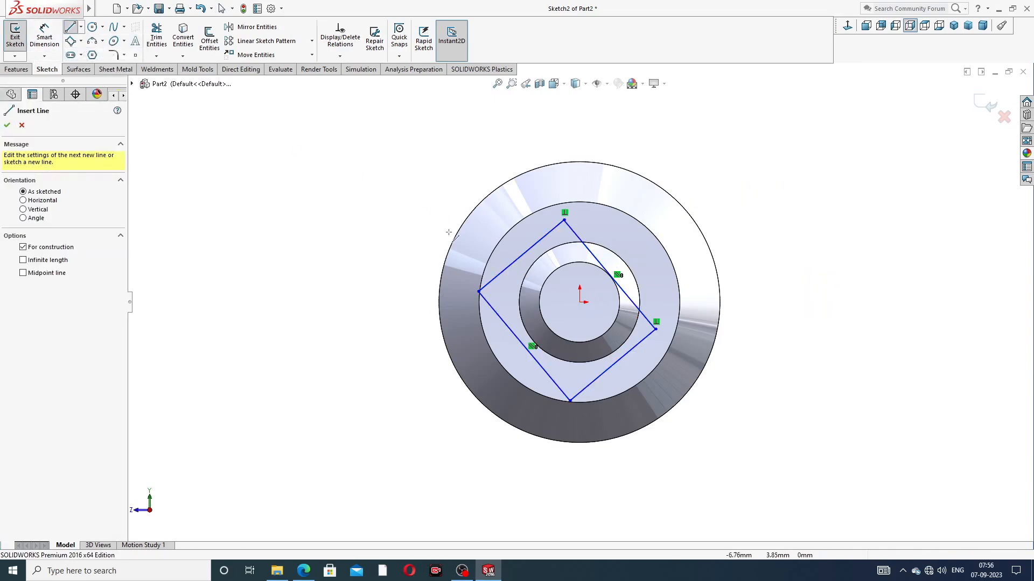
pyautogui.moveTo(479, 291); pyautogui.dragTo(656, 328)
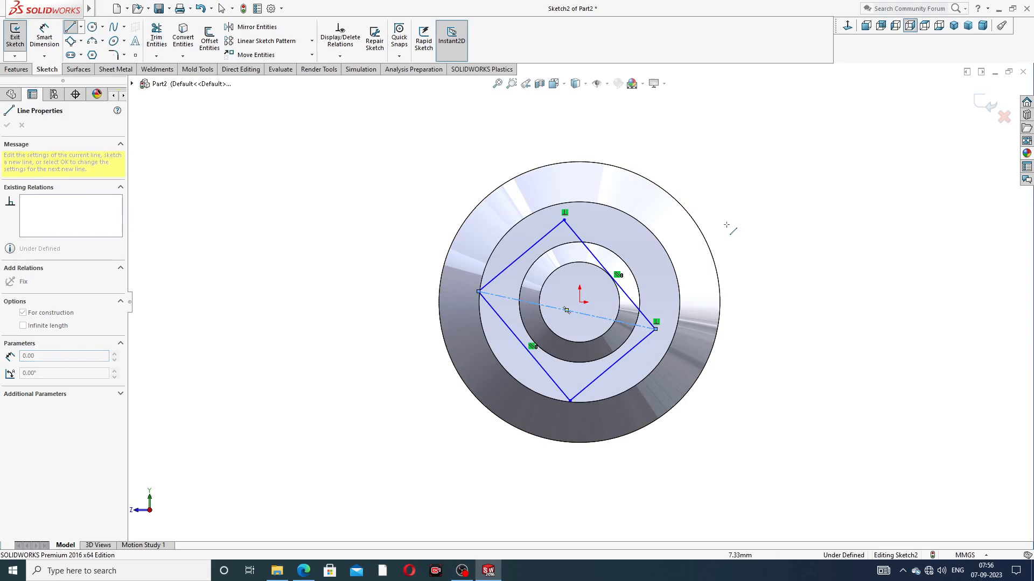
pyautogui.click(564, 220)
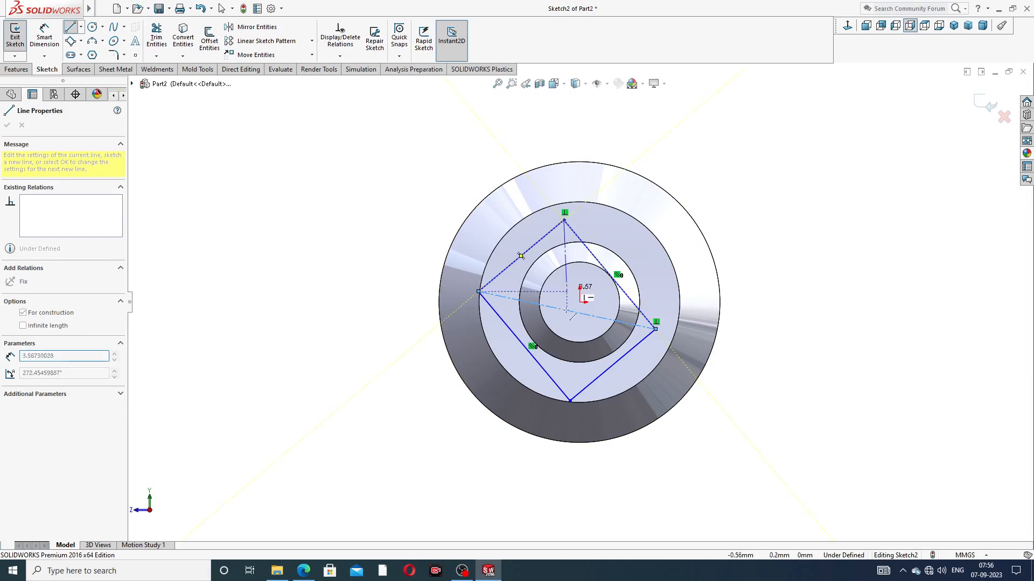
pyautogui.click(570, 401)
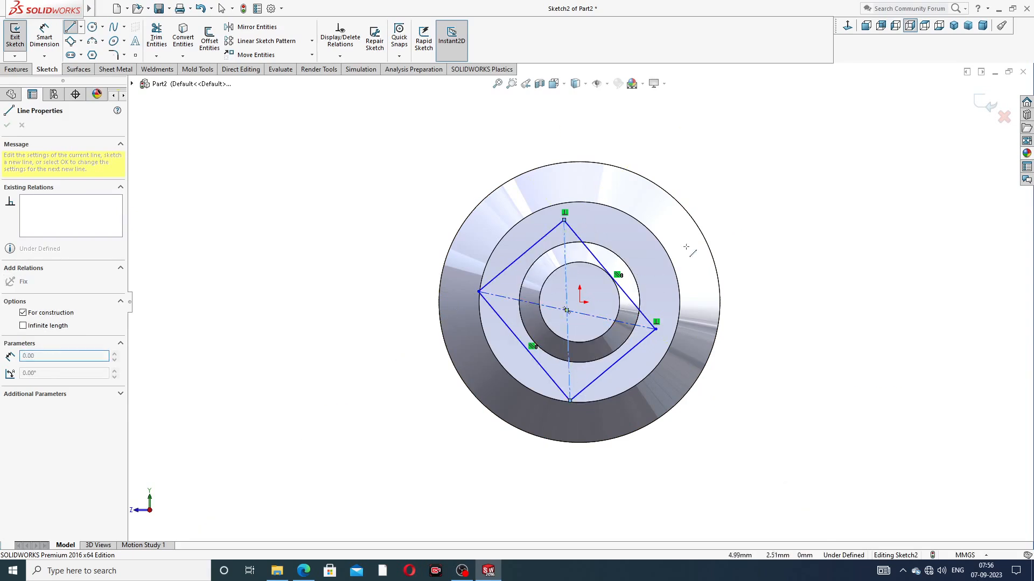
pyautogui.rightClick(720, 190)
pyautogui.click(738, 235)
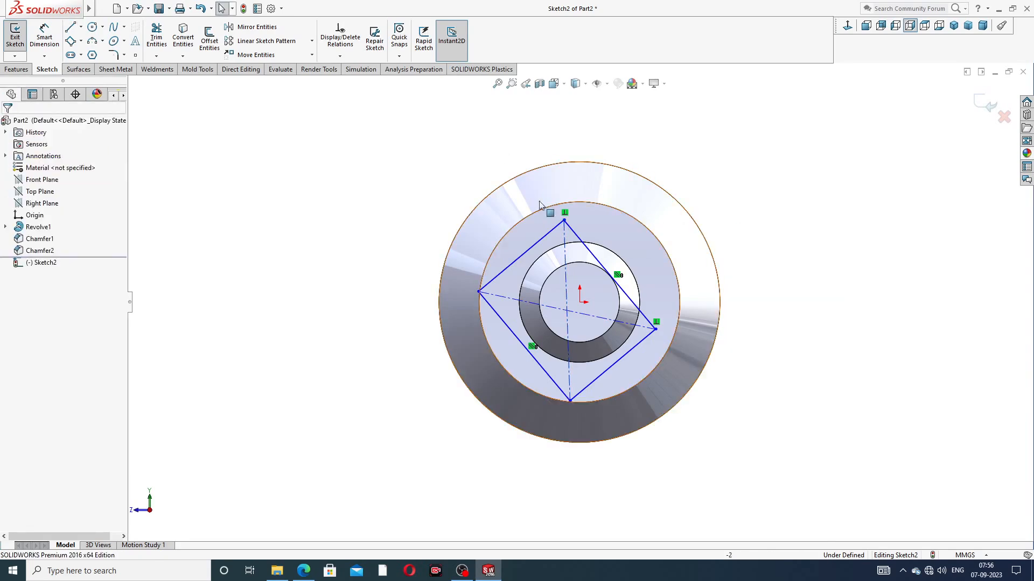
# Make two adjacent sides of the rectangle equal and its upright diagonal centerline vertical.
pyautogui.click(540, 245)
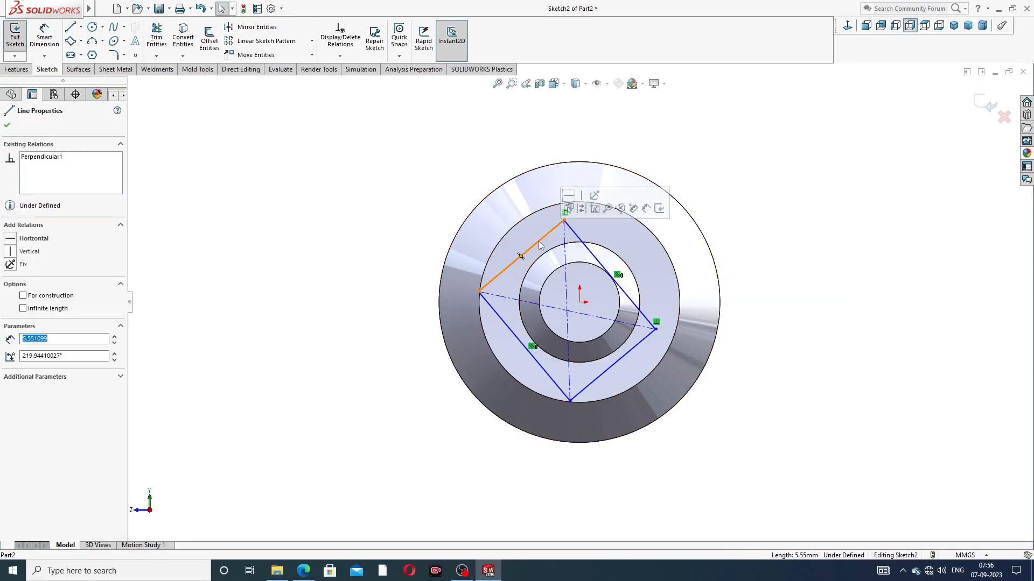
pyautogui.keyDown('ctrl'); pyautogui.click(583, 245); pyautogui.keyUp('ctrl')
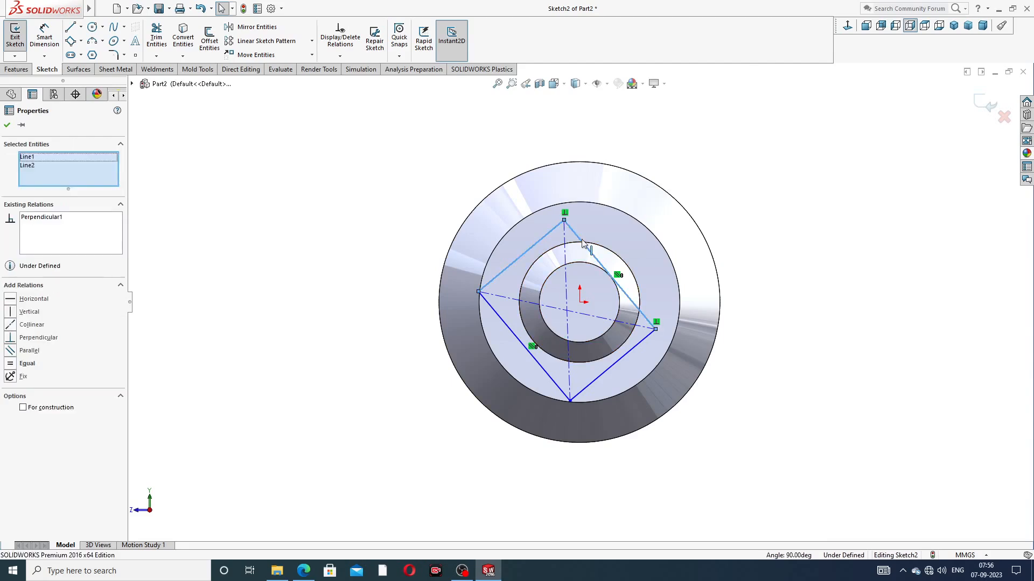
pyautogui.click(676, 193)
pyautogui.click(745, 168)
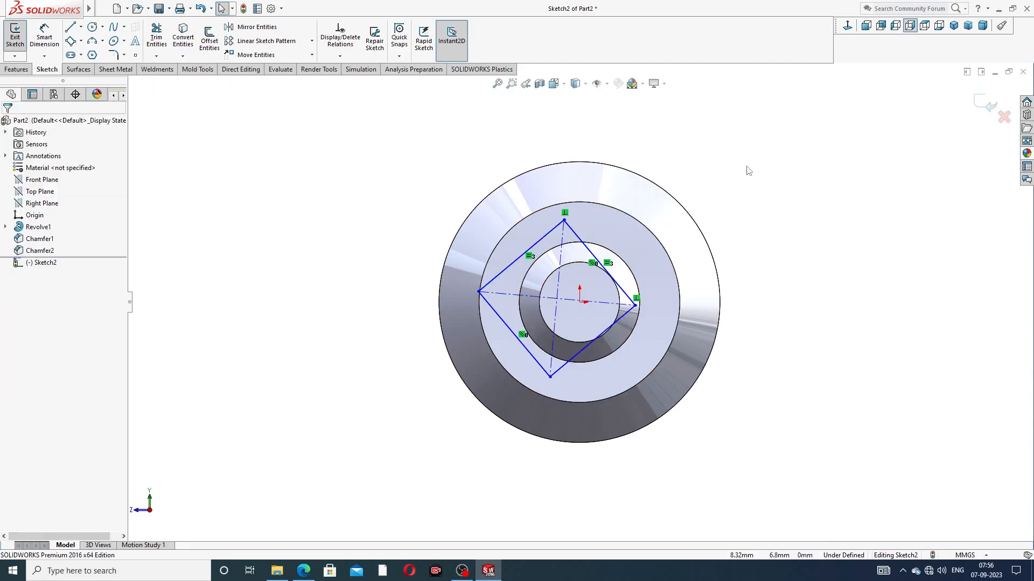
pyautogui.click(559, 286)
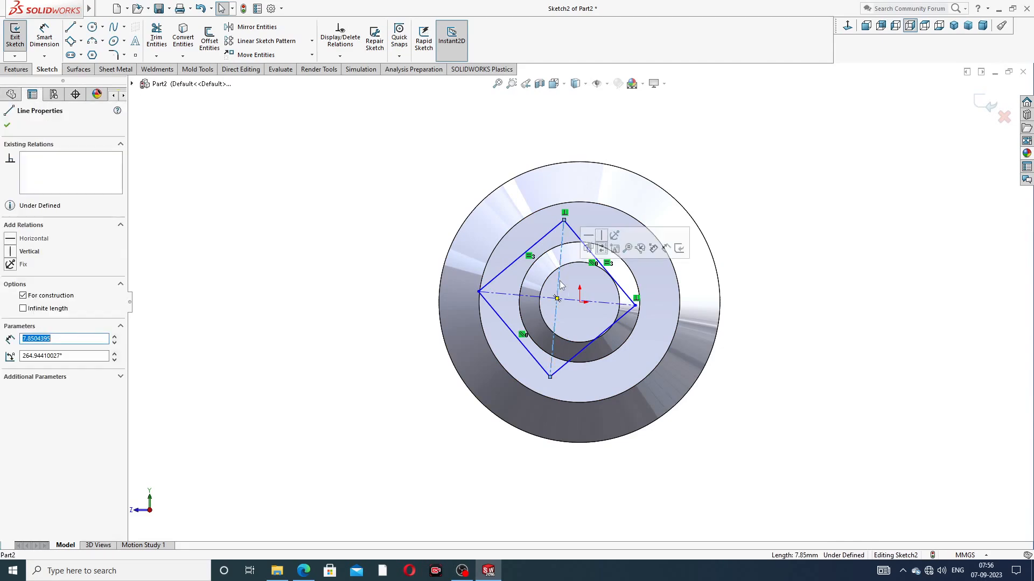
pyautogui.click(602, 237)
pyautogui.press('Escape')
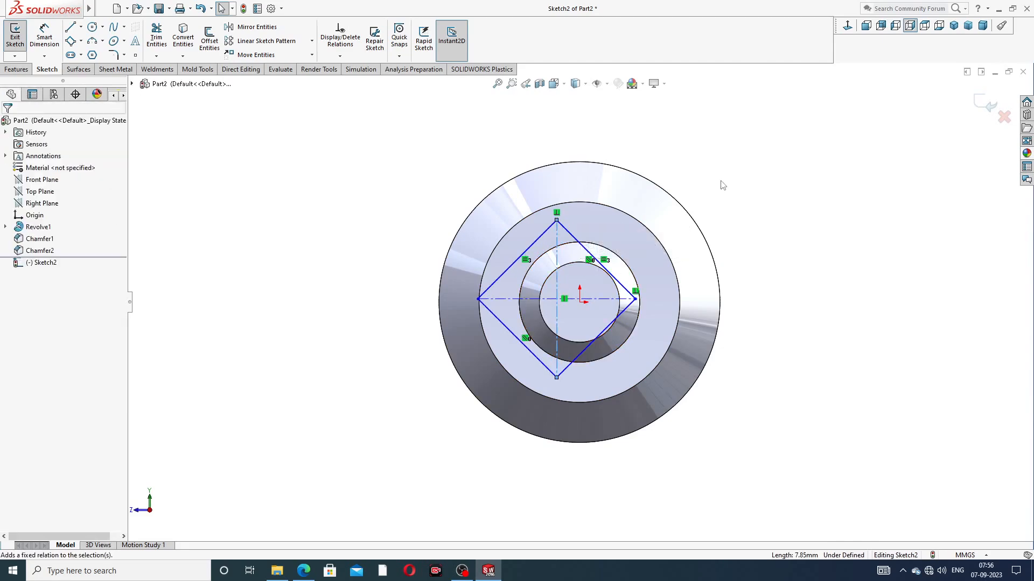
# Center the square on the shaft by adding a Midpoint relation between its vertical diagonal and the origin.
pyautogui.click(558, 285)
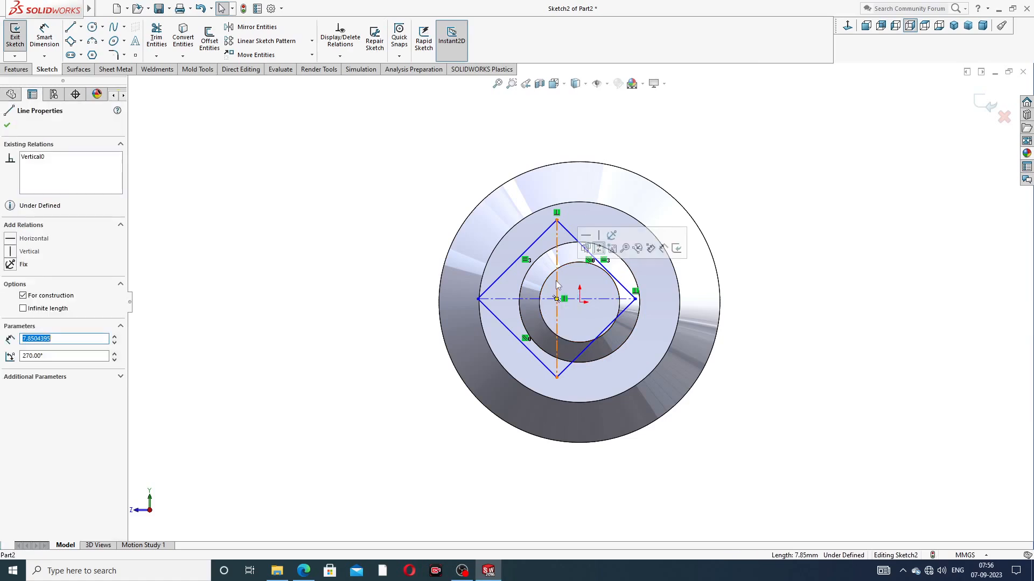
pyautogui.keyDown('ctrl'); pyautogui.click(580, 302); pyautogui.keyUp('ctrl')
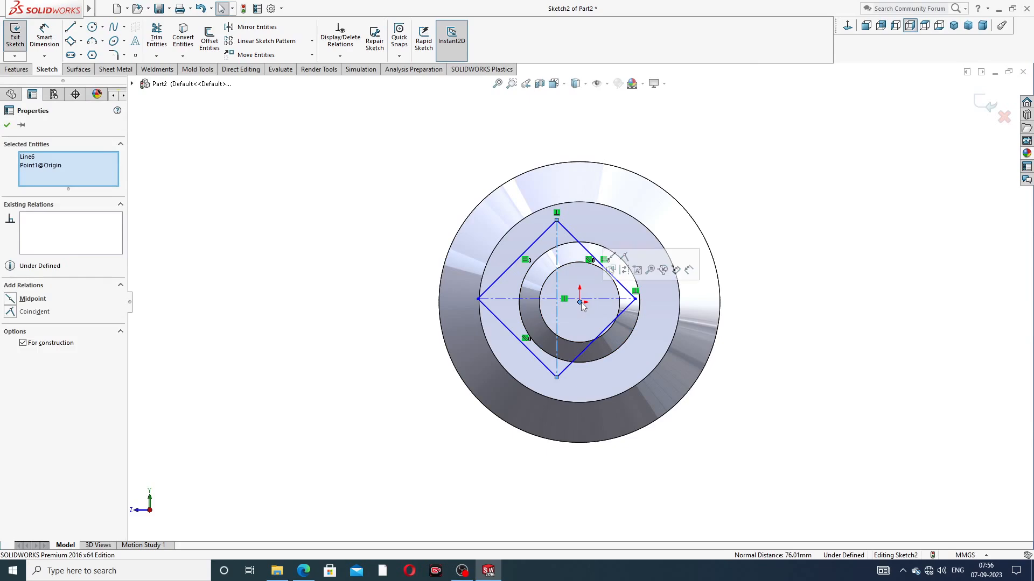
pyautogui.click(611, 269)
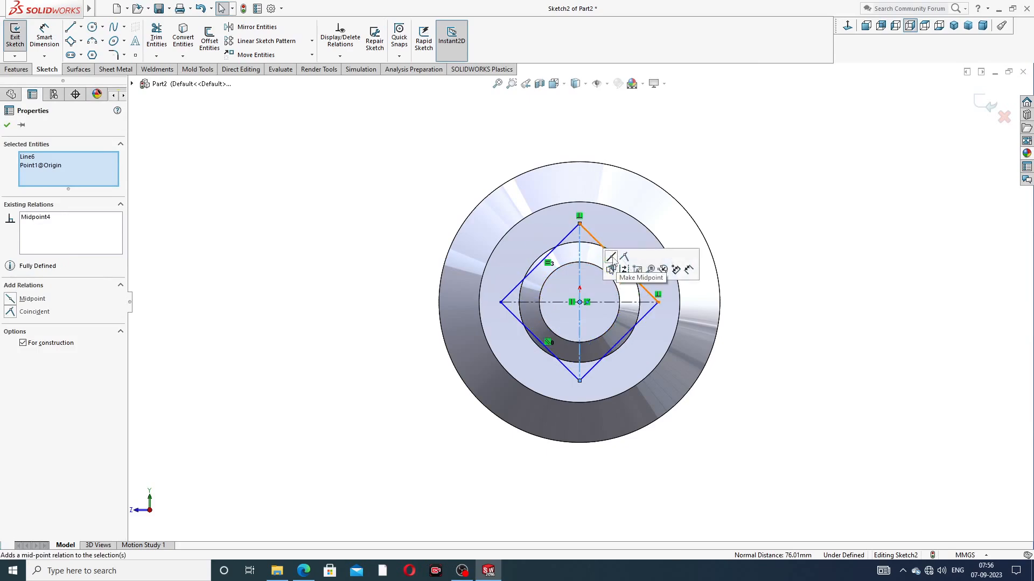
pyautogui.click(708, 201)
# Dimension one side of the tilted square to 8 mm.
pyautogui.click(45, 37)
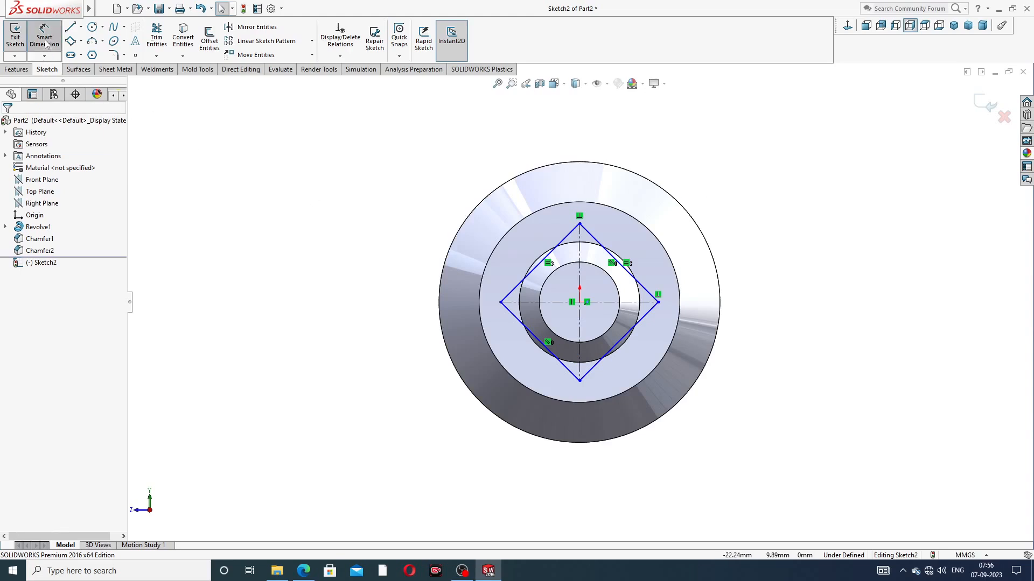
pyautogui.click(565, 240)
pyautogui.click(532, 247)
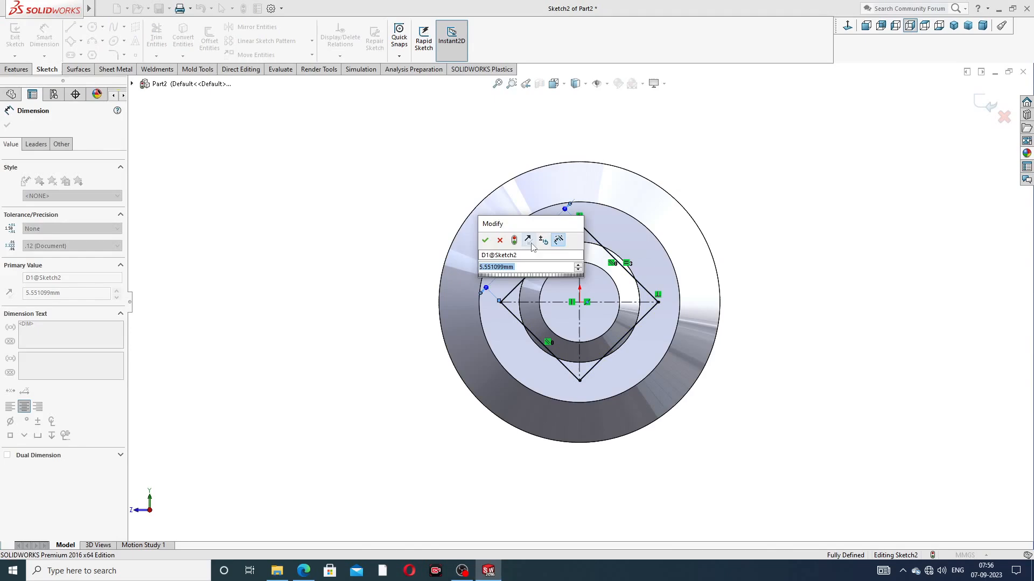
pyautogui.write('8')
pyautogui.press('Return')
pyautogui.click(759, 157)
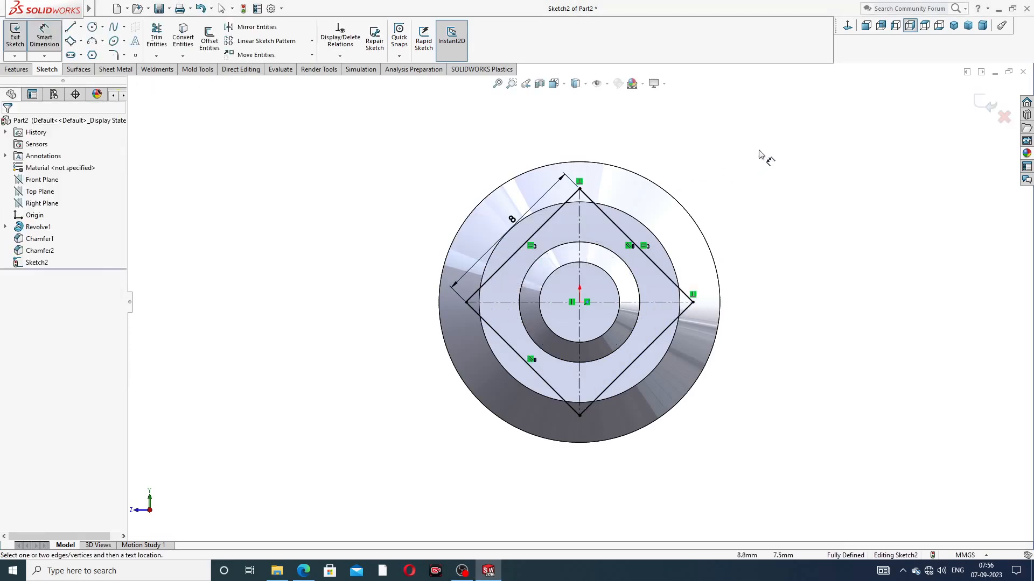
pyautogui.rightClick(770, 136)
pyautogui.click(775, 160)
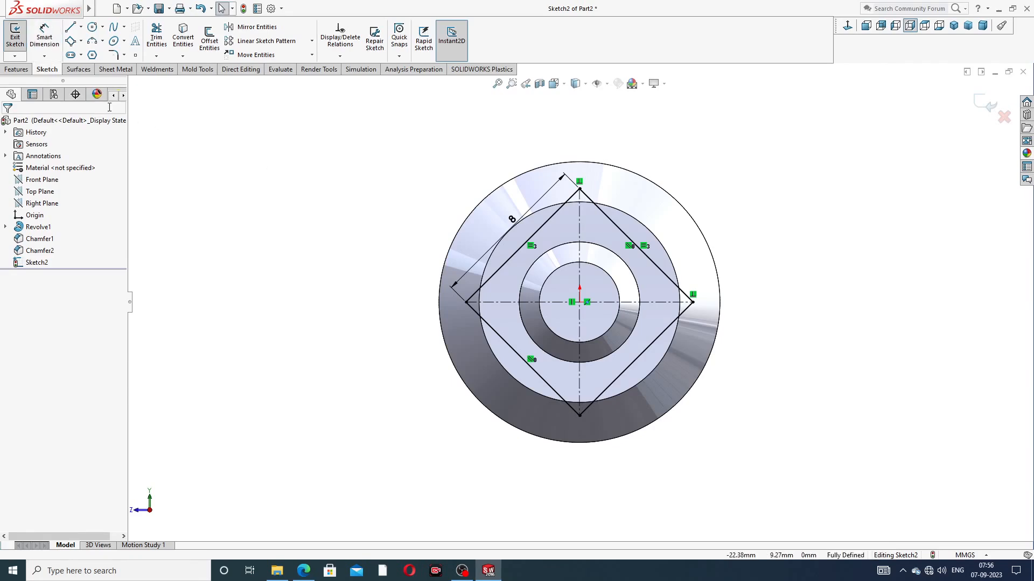
# Cut-extrude the square 7 mm Blind along the shaft with Flip side to cut, removing the material outside the square.
pyautogui.click(16, 69)
pyautogui.click(159, 39)
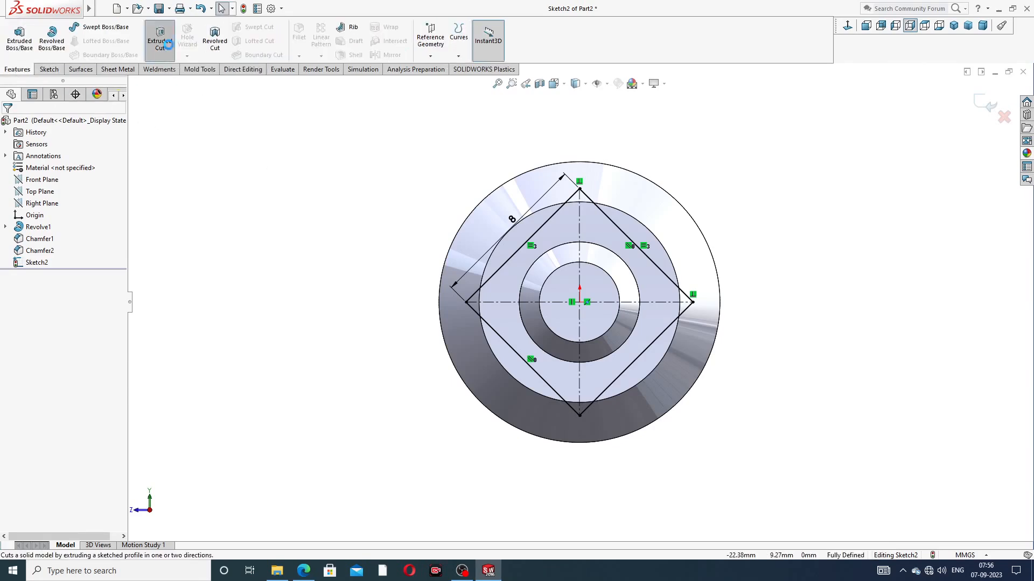
pyautogui.scroll(-5, 486, 210)
pyautogui.scroll(2, 486, 210)
pyautogui.moveTo(620, 175)
pyautogui.mouseDown(button='middle')
pyautogui.moveTo(660, 179)
pyautogui.moveTo(619, 167)
pyautogui.mouseUp(button='middle')
pyautogui.moveTo(49, 230); pyautogui.dragTo(8, 225)
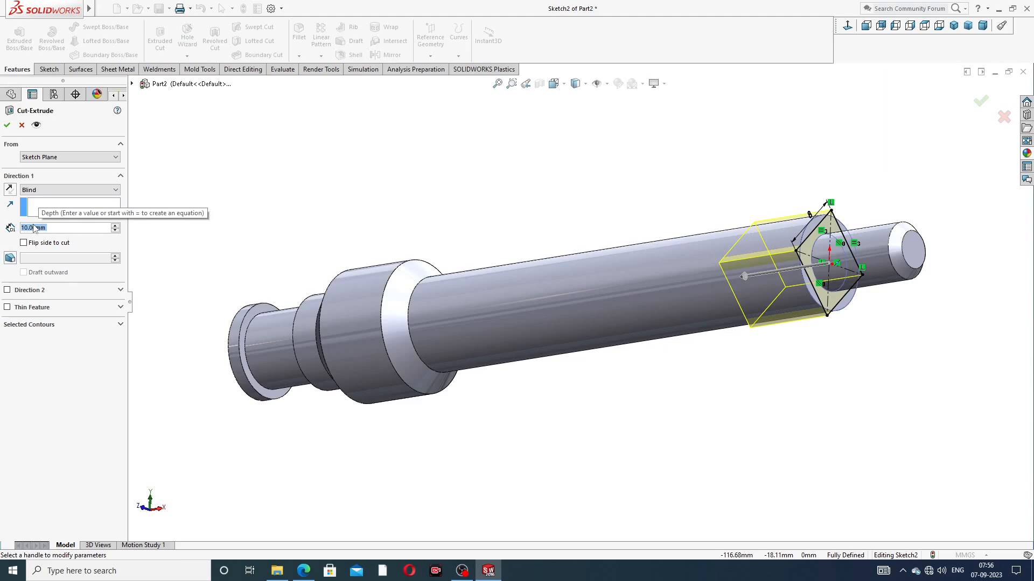
pyautogui.write('7')
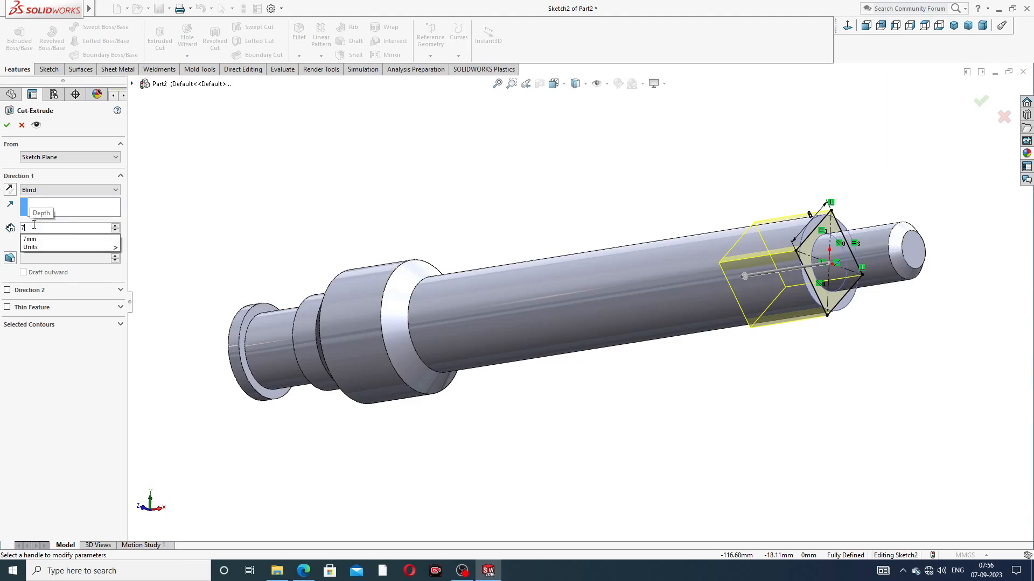
pyautogui.press('Return')
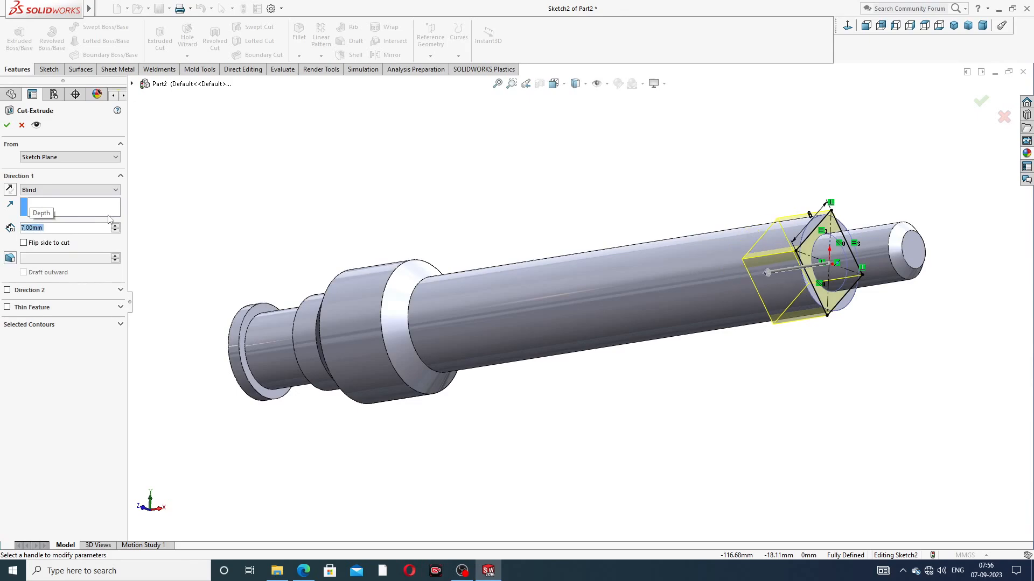
pyautogui.click(24, 244)
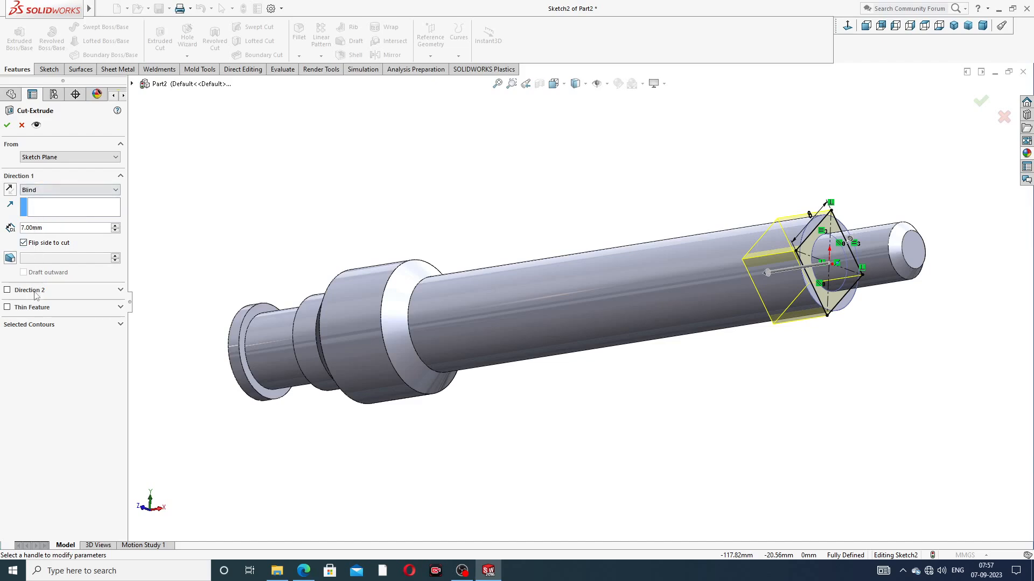
pyautogui.click(7, 126)
# Apply the chromium plate appearance from the Chrome metals to the spindle.
pyautogui.moveTo(572, 223); pyautogui.dragTo(606, 178, button='middle')
pyautogui.scroll(3, 649, 192)
pyautogui.moveTo(681, 188); pyautogui.dragTo(709, 135, button='middle')
pyautogui.scroll(-1, 670, 286)
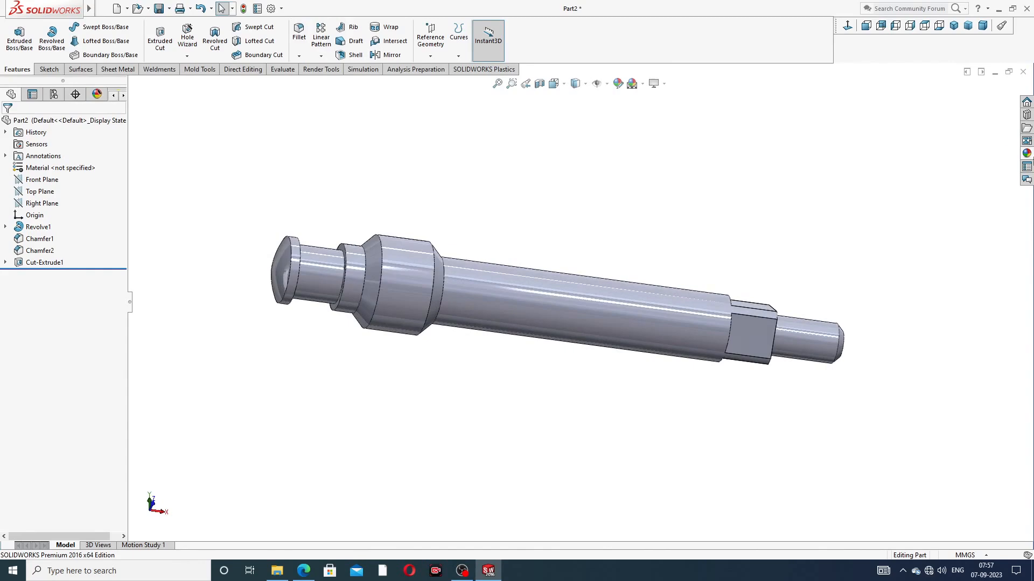
pyautogui.click(1027, 153)
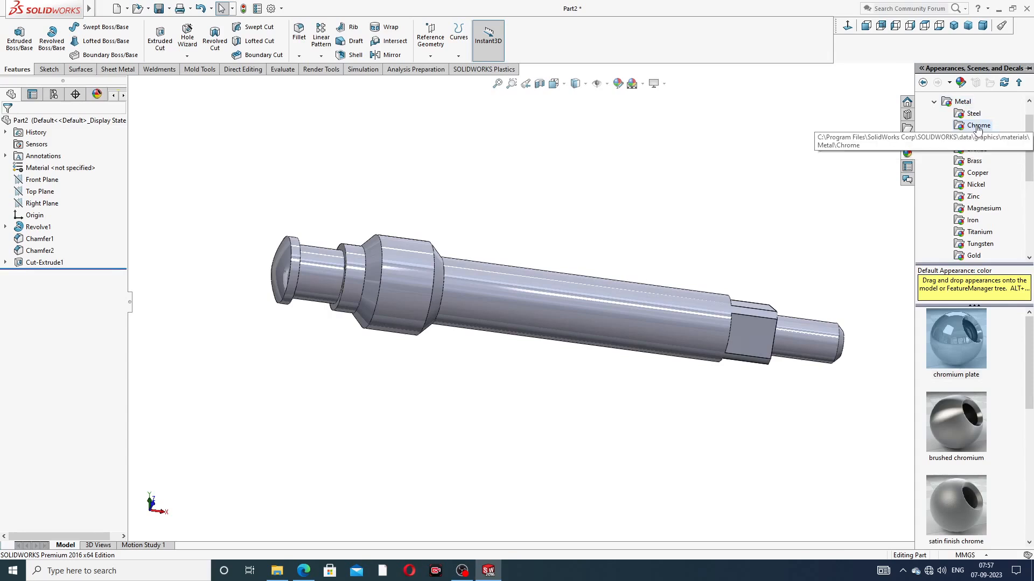
pyautogui.moveTo(942, 343); pyautogui.dragTo(843, 319)
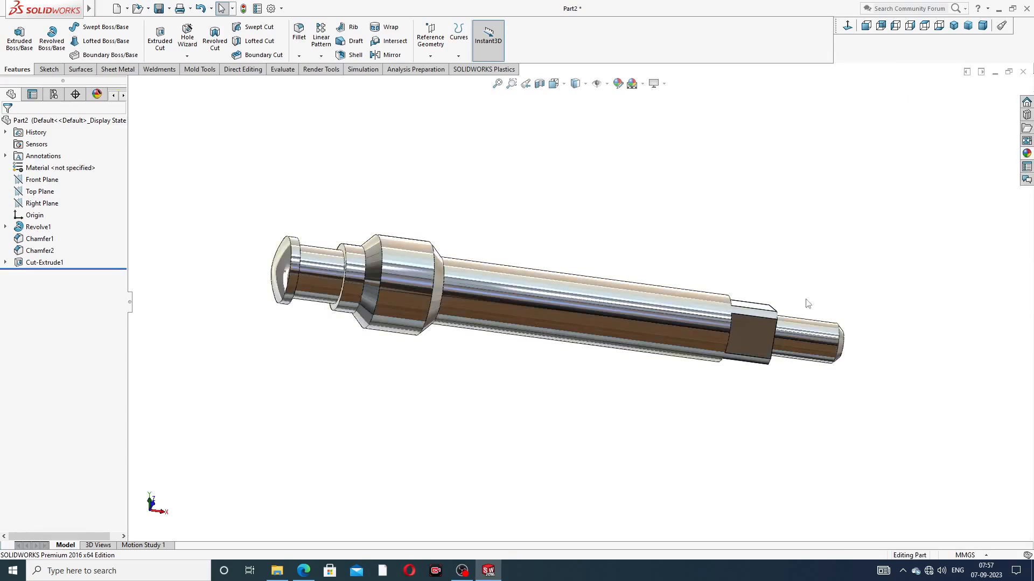
# Inspect the spindle and its square section from several sides and return to the isometric view.
pyautogui.moveTo(806, 305); pyautogui.dragTo(780, 245, button='middle')
pyautogui.scroll(-1, 821, 302)
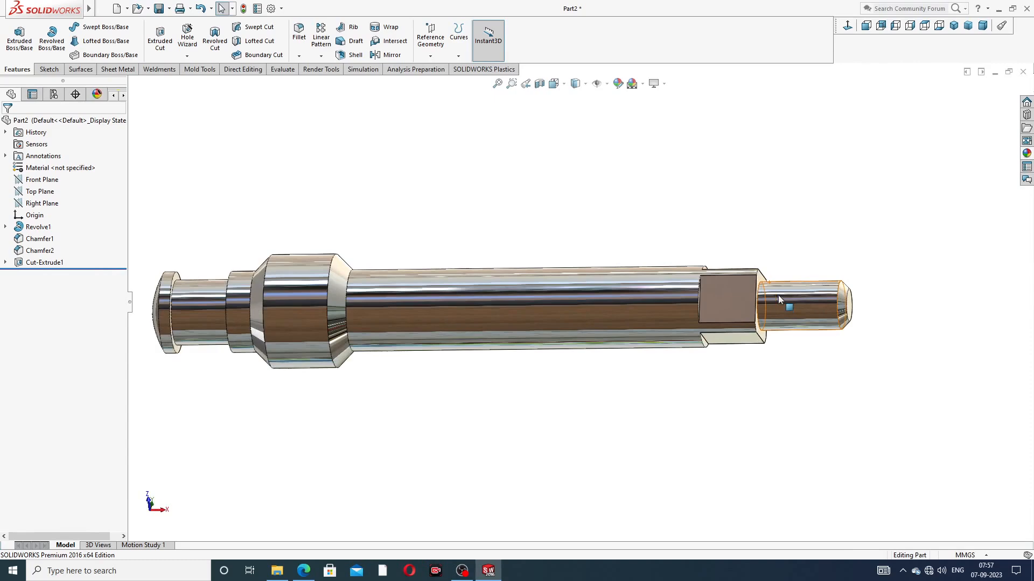
pyautogui.scroll(3, 802, 269)
pyautogui.moveTo(798, 300); pyautogui.dragTo(800, 258, button='middle')
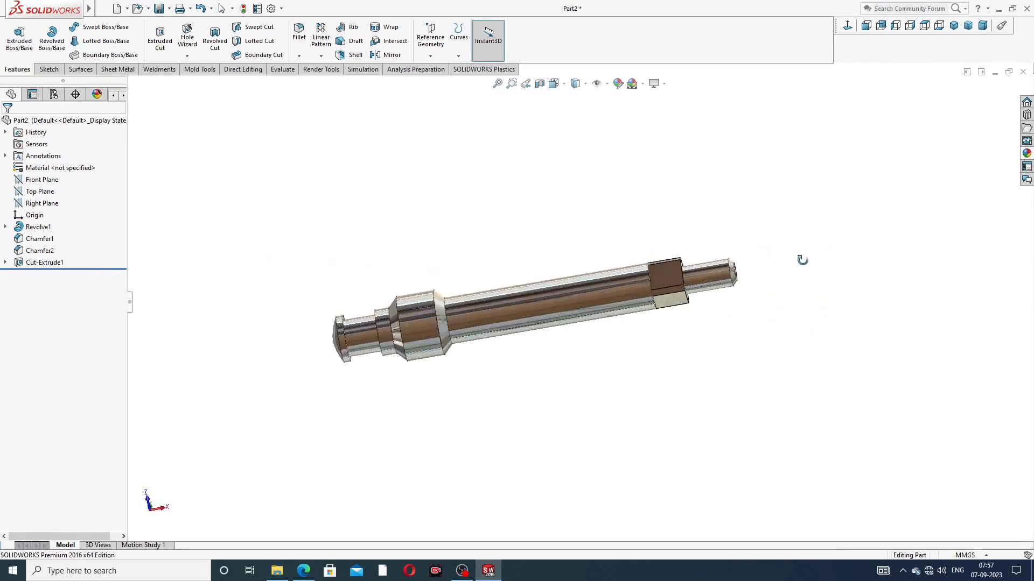
pyautogui.click(955, 27)
pyautogui.press('z')
pyautogui.press('z')
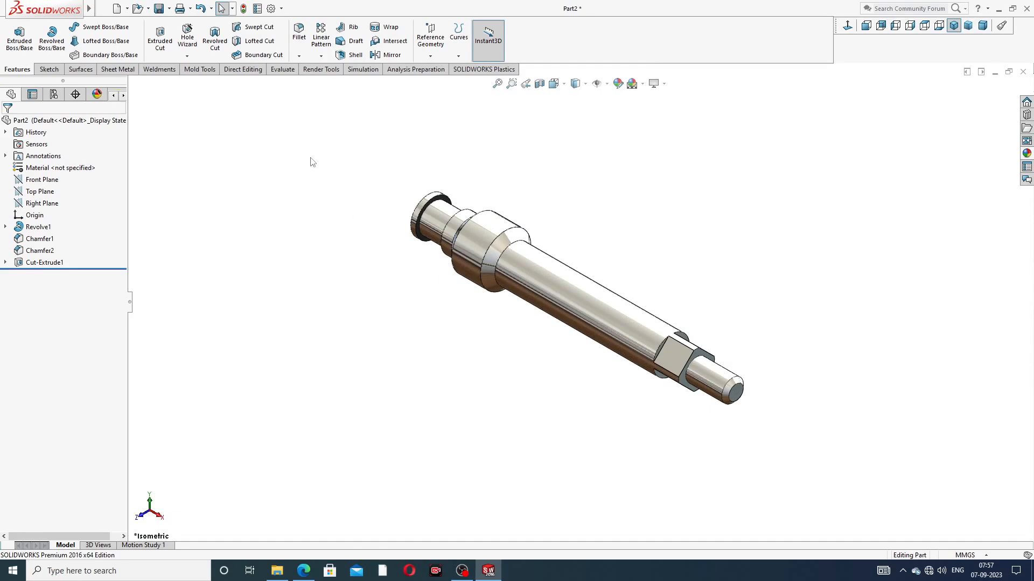
# Enable shaded cosmetic threads in the document's detailing properties.
pyautogui.click(271, 8)
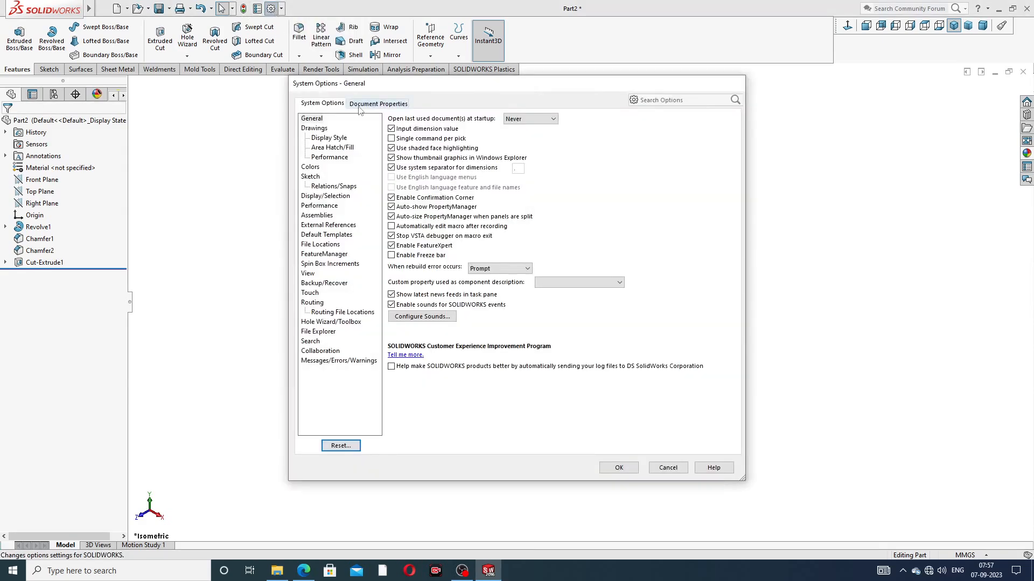
pyautogui.click(370, 103)
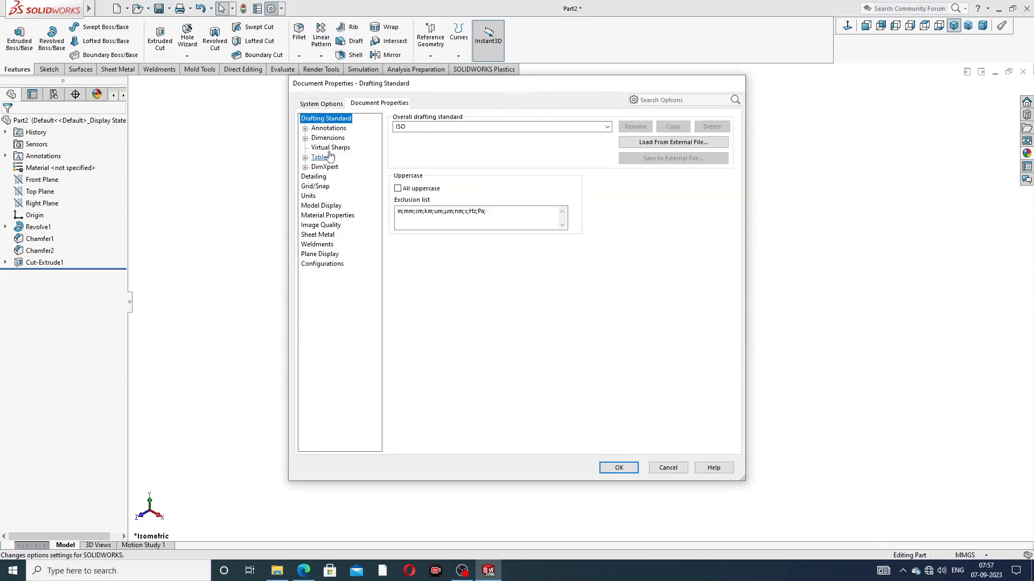
pyautogui.click(321, 205)
pyautogui.click(313, 176)
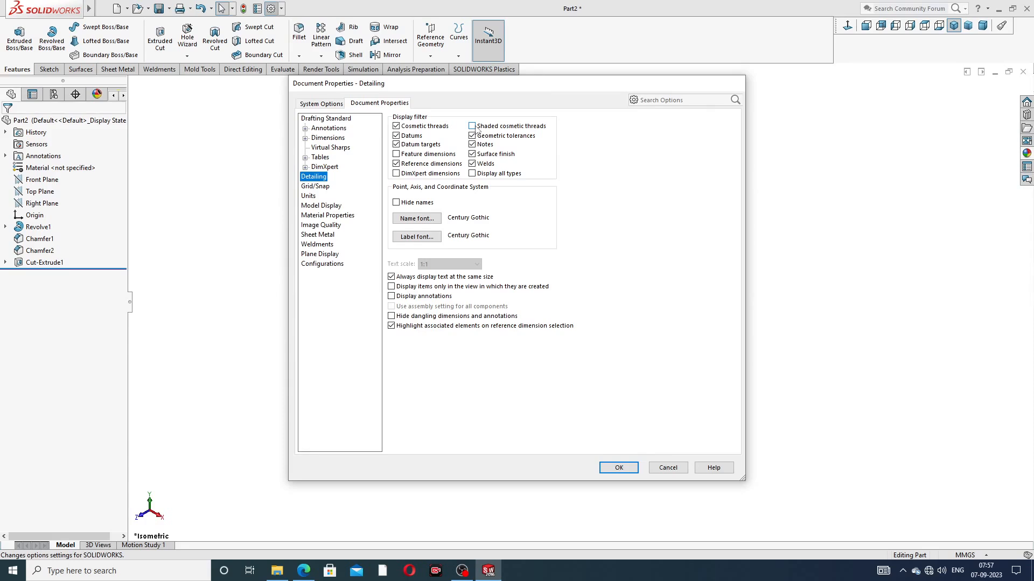
pyautogui.click(475, 127)
pyautogui.click(619, 468)
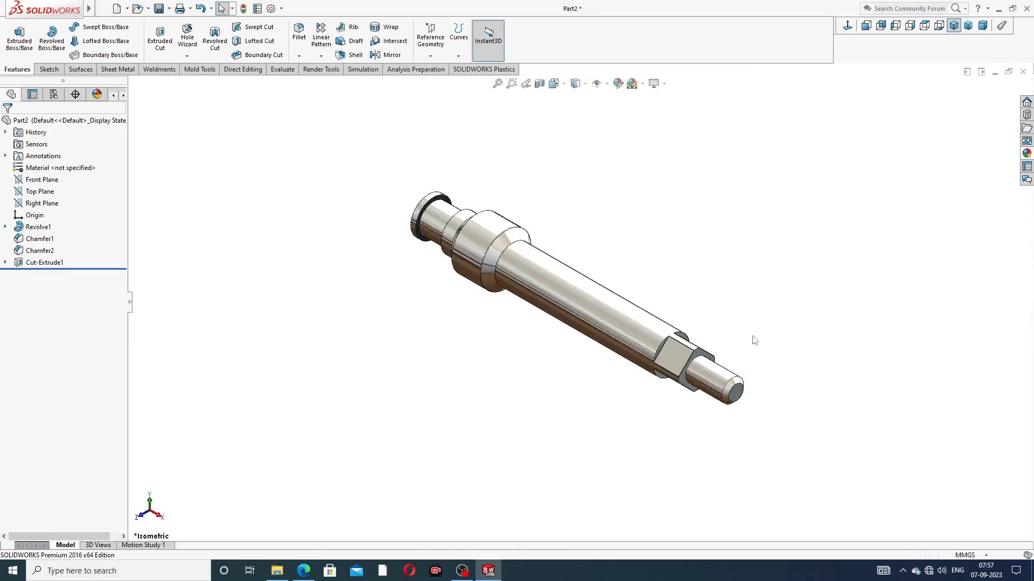
# Begin a cosmetic thread on the circular edge where the thin end meets its chamfer.
pyautogui.moveTo(730, 410)
pyautogui.mouseDown(button='middle')
pyautogui.moveTo(767, 337)
pyautogui.moveTo(745, 366)
pyautogui.mouseUp(button='middle')
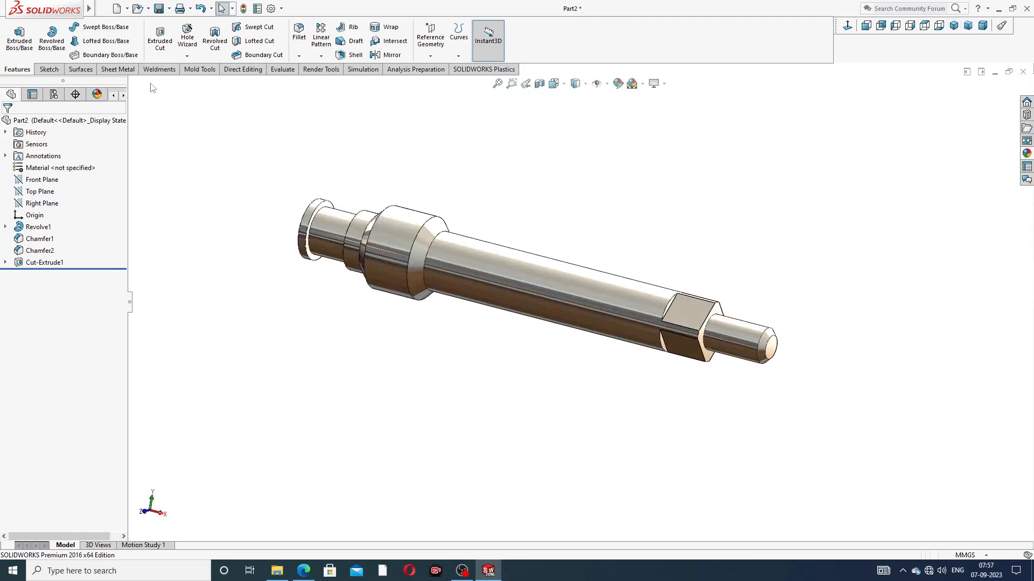
pyautogui.click(187, 56)
pyautogui.click(166, 9)
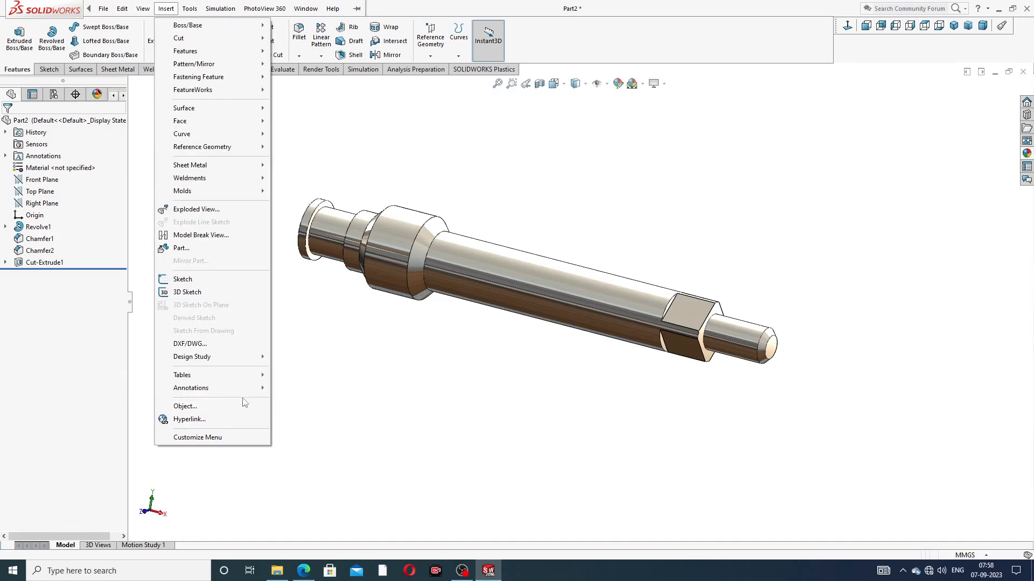
pyautogui.moveTo(225, 390)
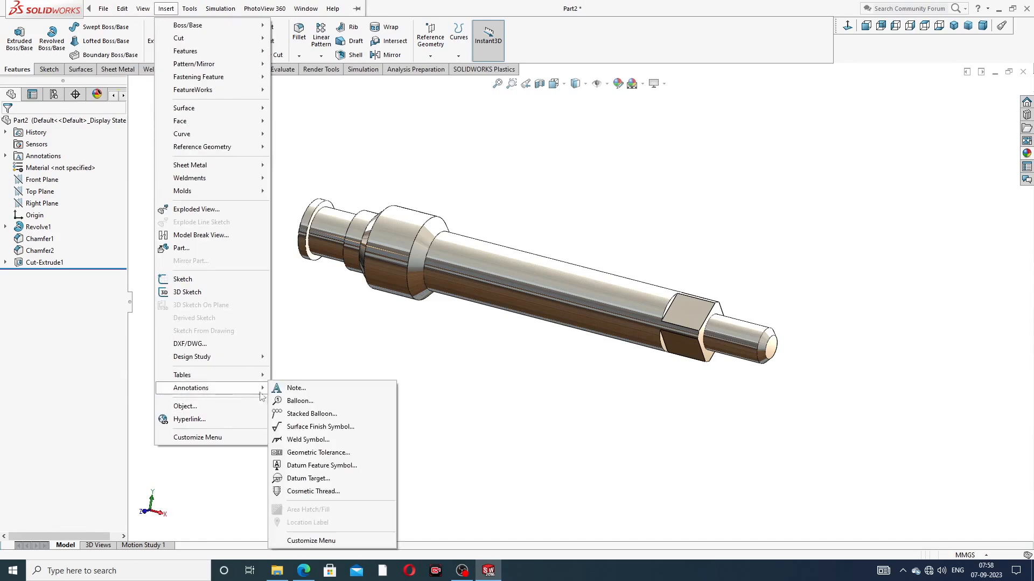
pyautogui.click(314, 492)
pyautogui.scroll(-4, 772, 347)
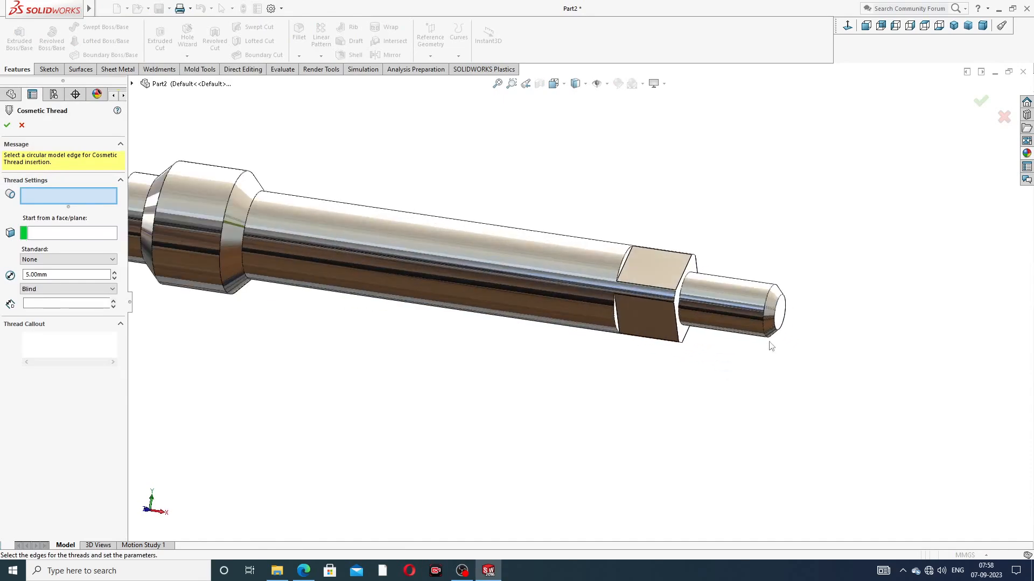
pyautogui.click(769, 301)
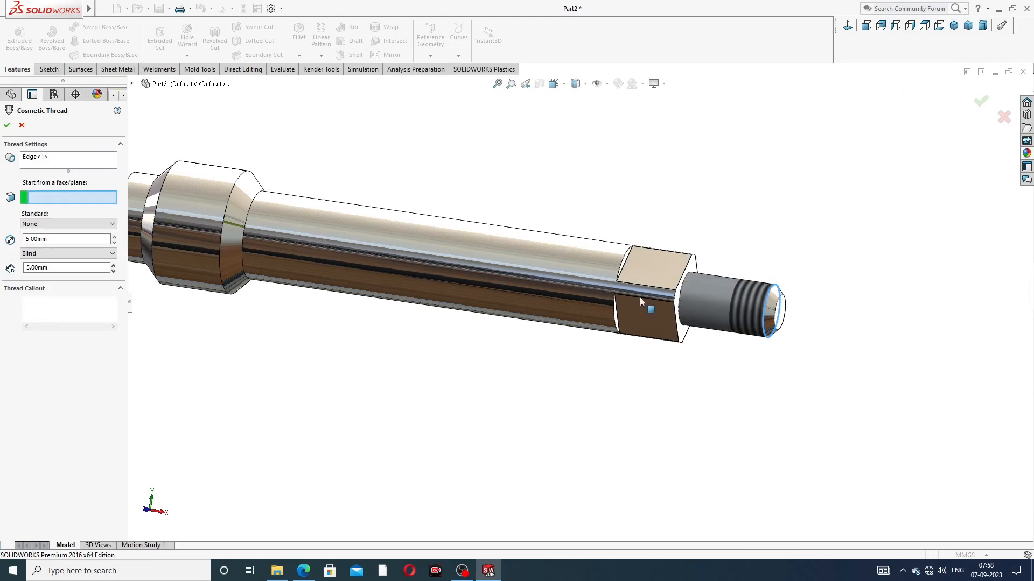
# Try to set the cosmetic thread's diameter to 8 mm with a Blind end condition.
pyautogui.doubleClick(53, 239)
pyautogui.write('8')
pyautogui.press('Return')
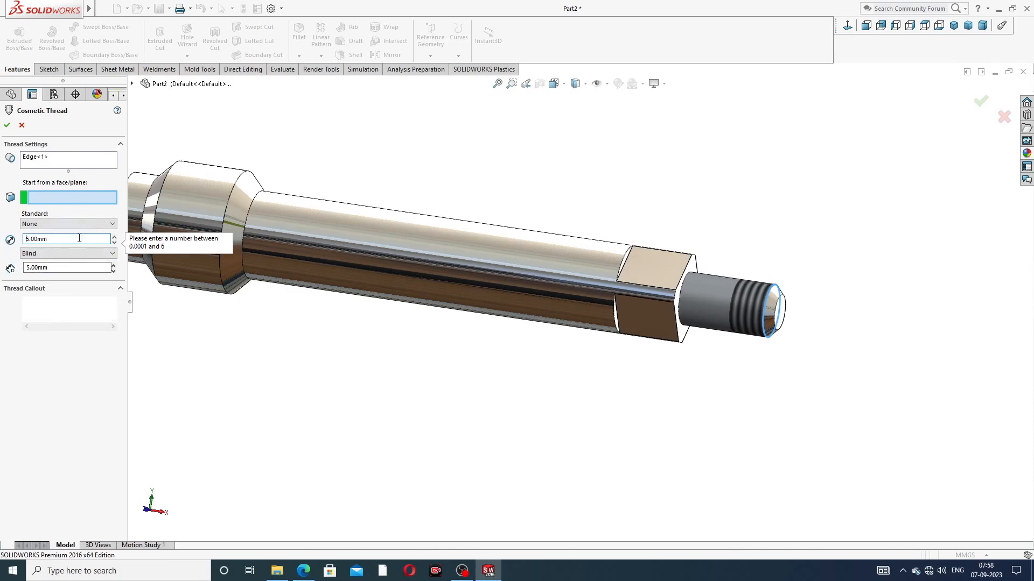
pyautogui.click(45, 256)
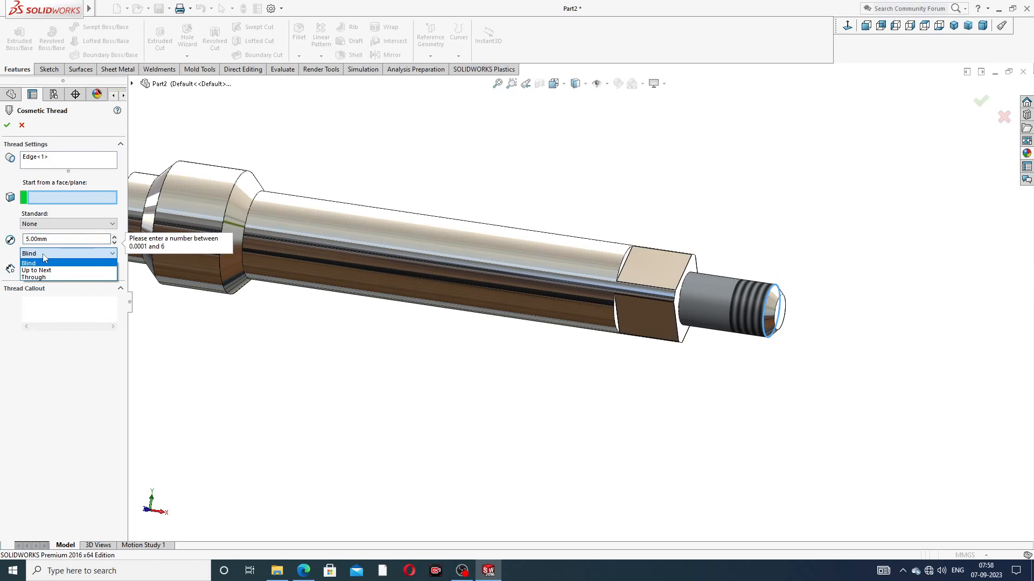
pyautogui.click(45, 263)
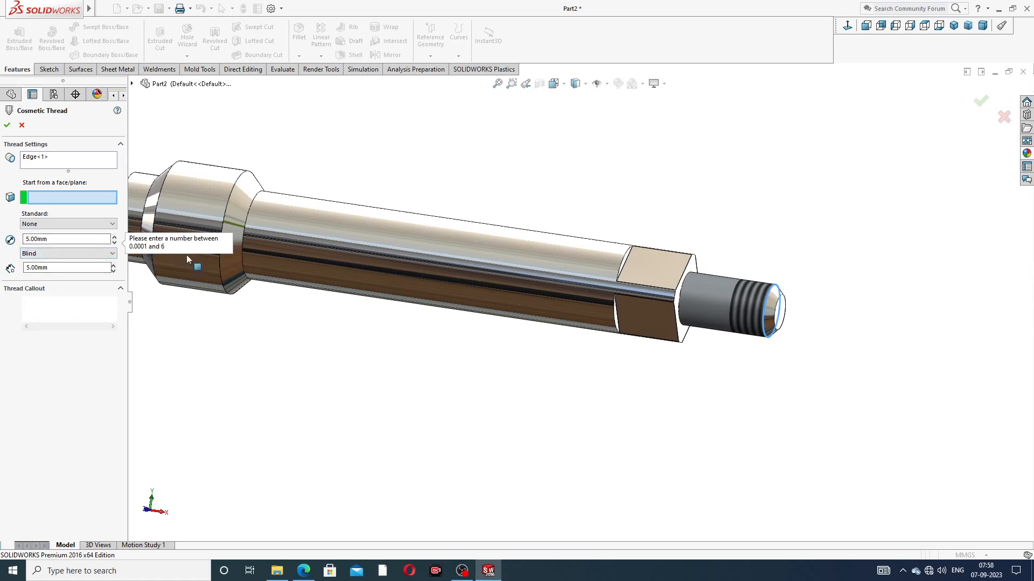
# Set the thread's diameter to 5.5 mm, start it from the spindle's thin end face and apply it with 5 mm Blind depth.
pyautogui.moveTo(53, 240); pyautogui.dragTo(9, 245)
pyautogui.write('5.5')
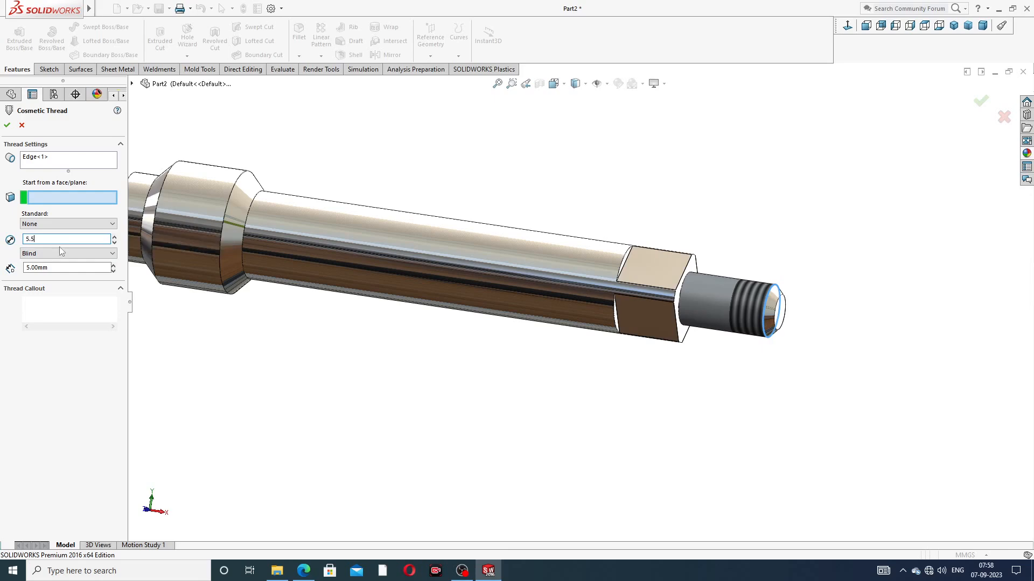
pyautogui.moveTo(775, 328); pyautogui.dragTo(770, 264, button='middle')
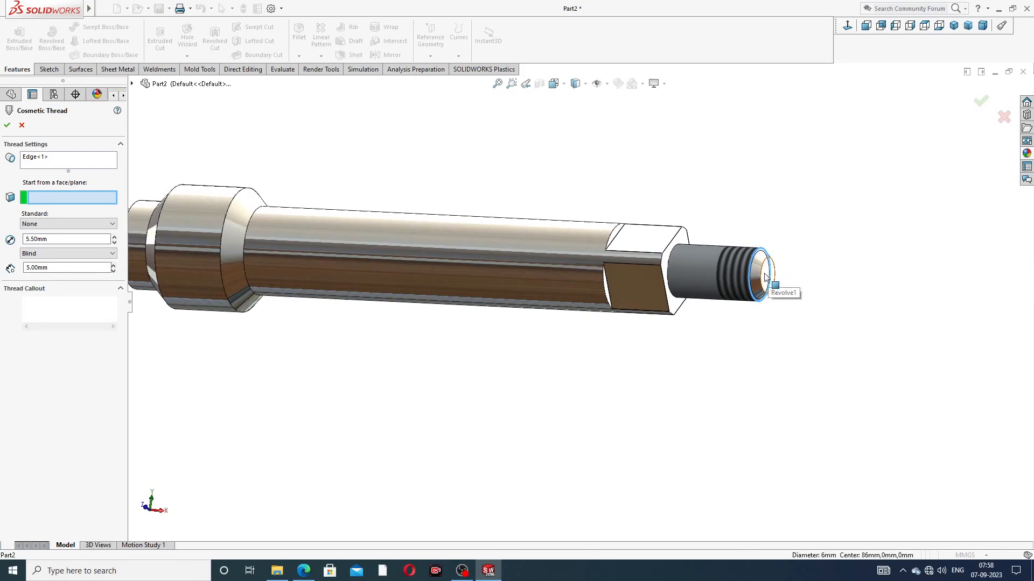
pyautogui.click(766, 277)
pyautogui.scroll(-2, 710, 266)
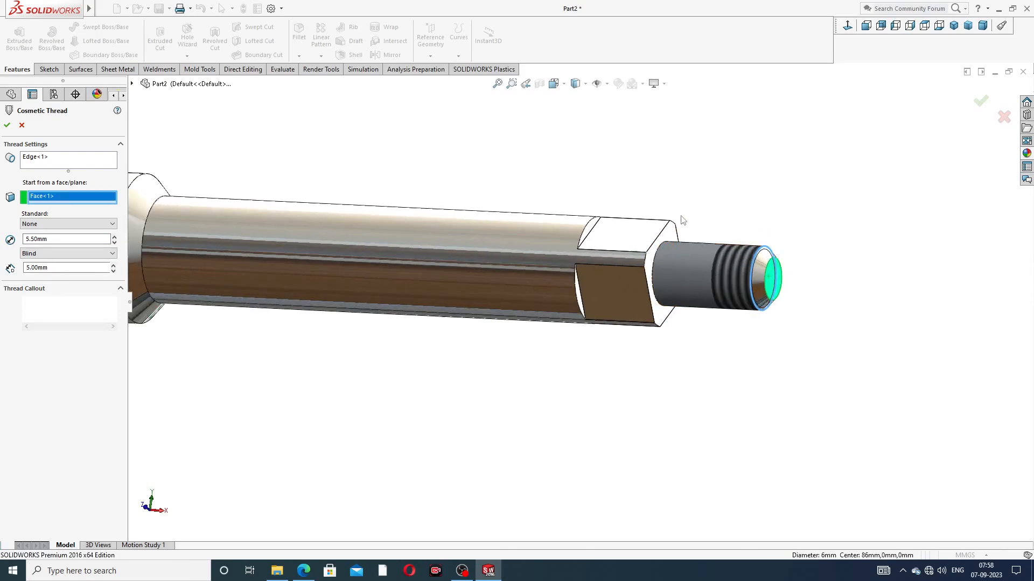
pyautogui.moveTo(696, 249); pyautogui.dragTo(665, 258, button='middle')
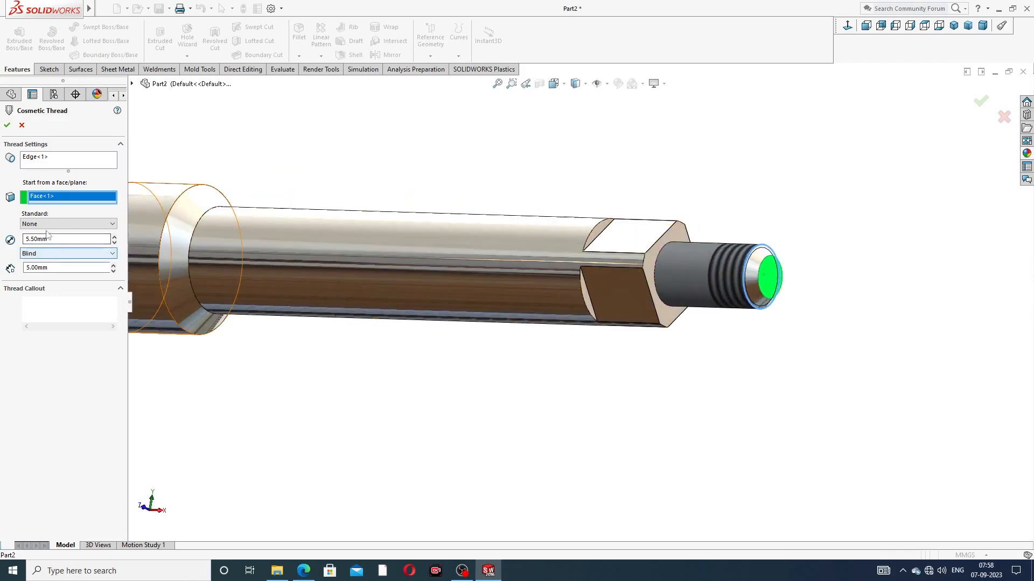
pyautogui.click(8, 126)
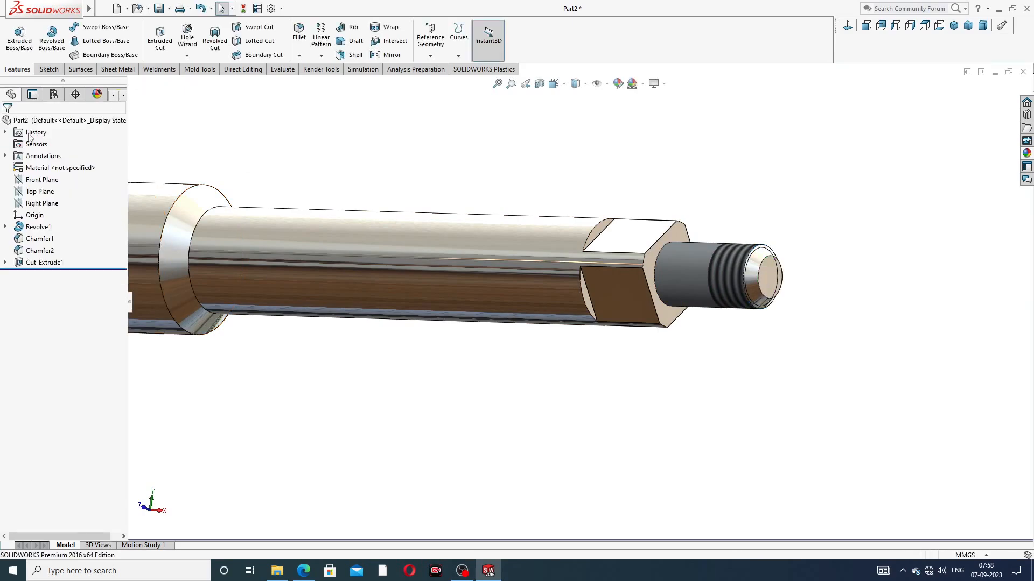
# Examine the whole spindle and its threaded end from several sides, finishing in the isometric view.
pyautogui.scroll(3, 557, 173)
pyautogui.moveTo(476, 225); pyautogui.dragTo(456, 250, button='middle')
pyautogui.scroll(-2, 408, 300)
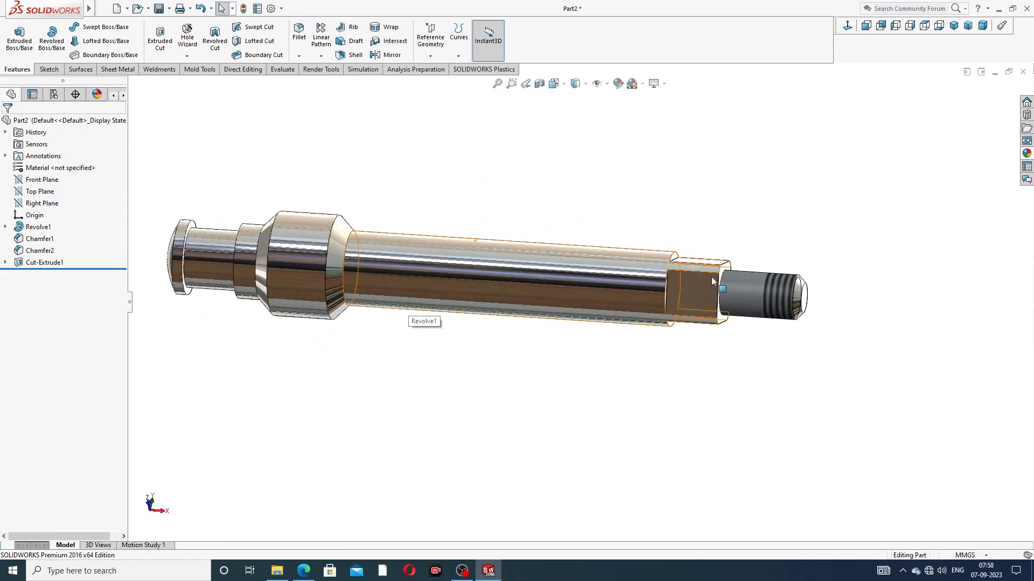
pyautogui.moveTo(611, 311); pyautogui.dragTo(611, 237, button='middle')
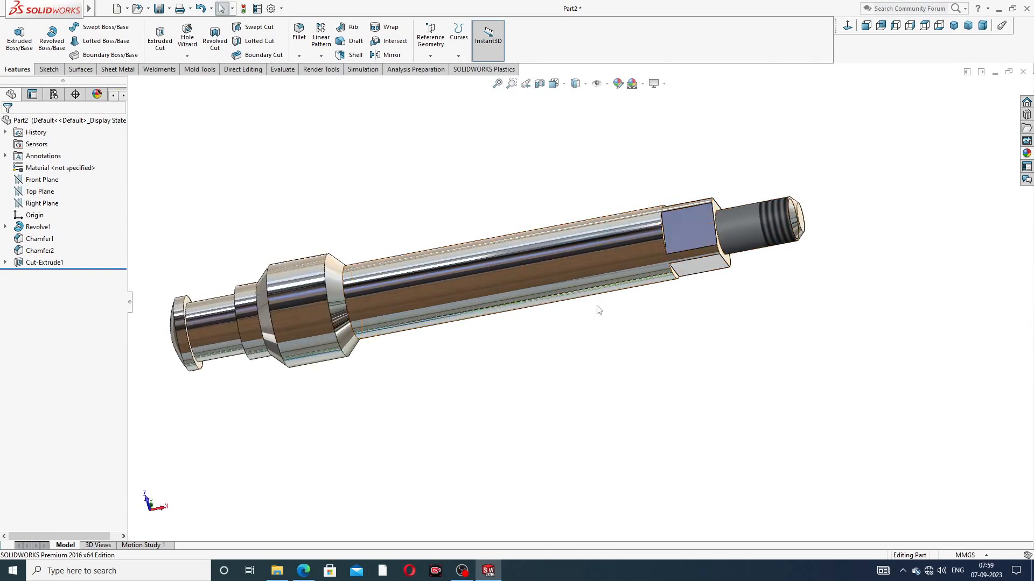
pyautogui.scroll(2, 605, 312)
pyautogui.click(956, 27)
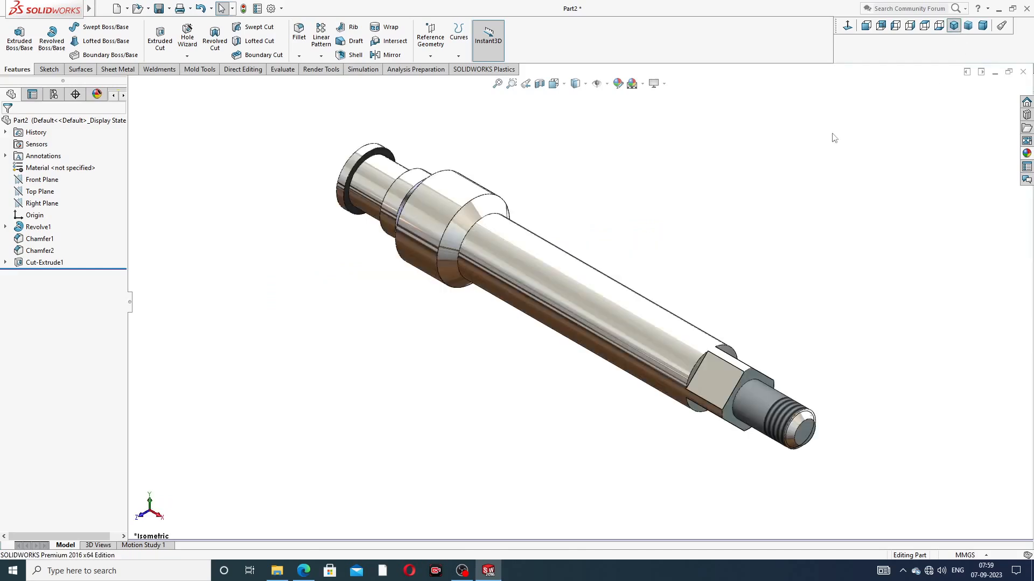
pyautogui.scroll(-1, 595, 244)
pyautogui.scroll(1, 595, 245)
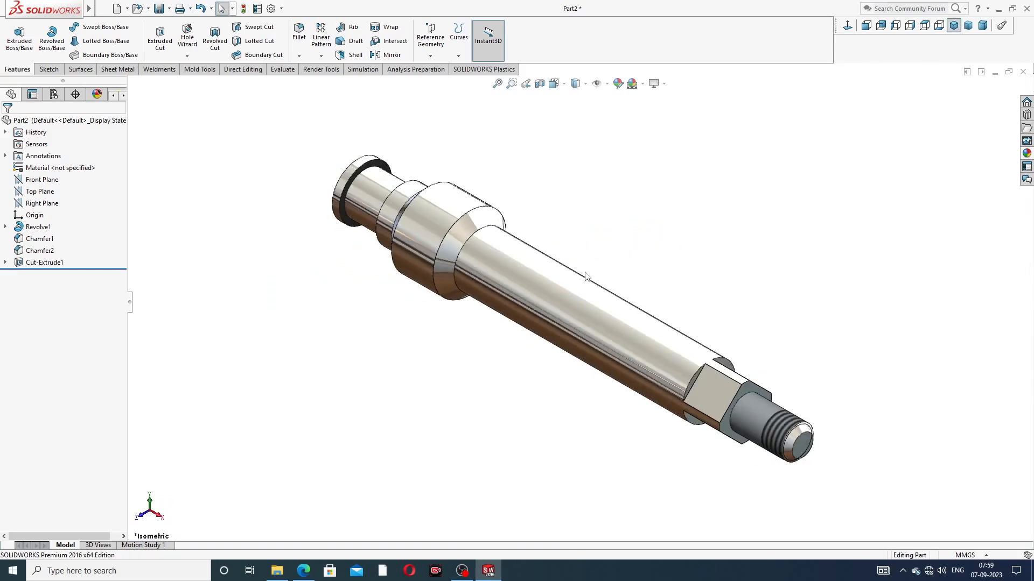